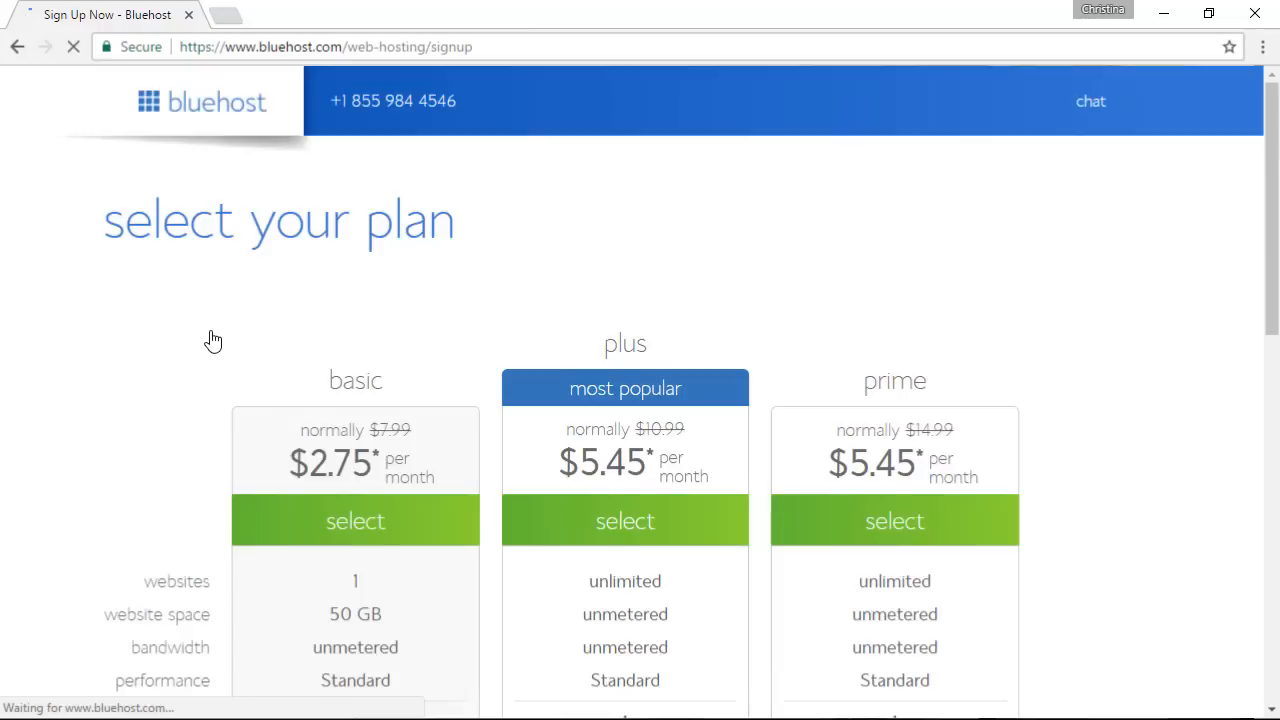
# Compare the hosting plans and select the Plus plan
pyautogui.scroll(-2, 210, 340)
pyautogui.scroll(-1, 211, 340)
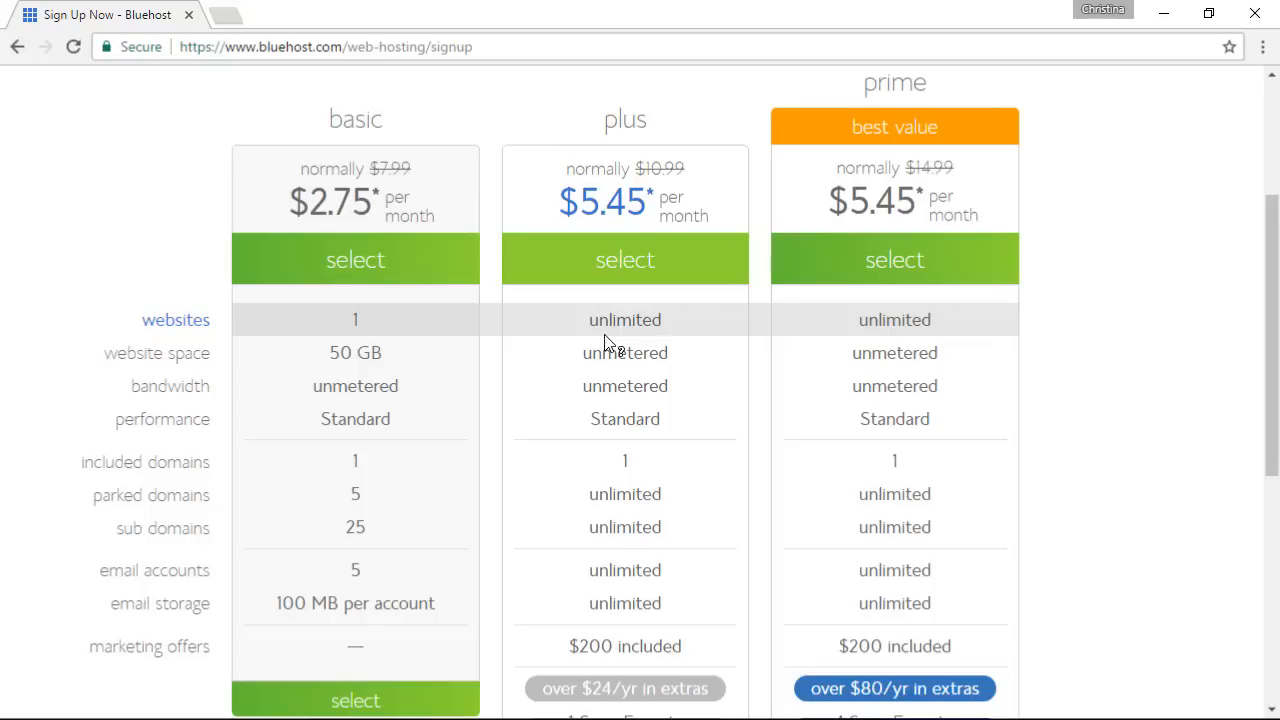
pyautogui.scroll(-1, 605, 336)
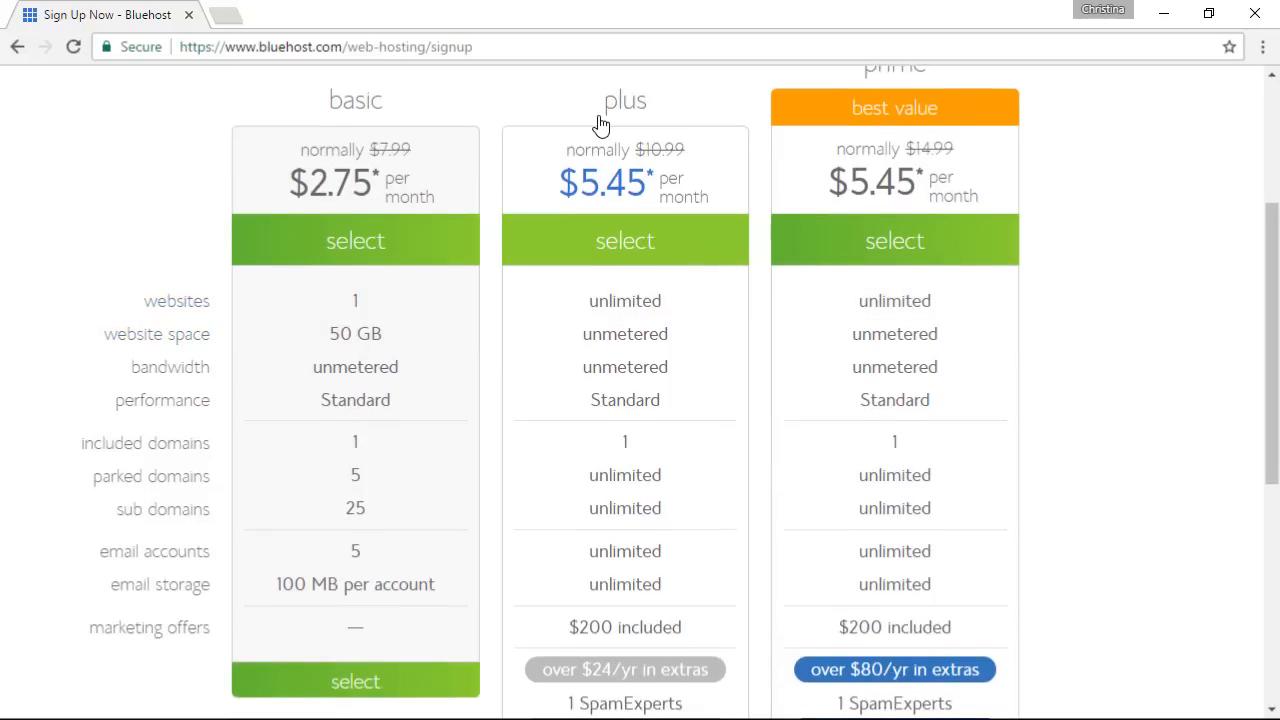
pyautogui.click(599, 120)
# Register startawpsite as the new .com domain and continue to the account details
pyautogui.click(274, 516)
pyautogui.write('st')
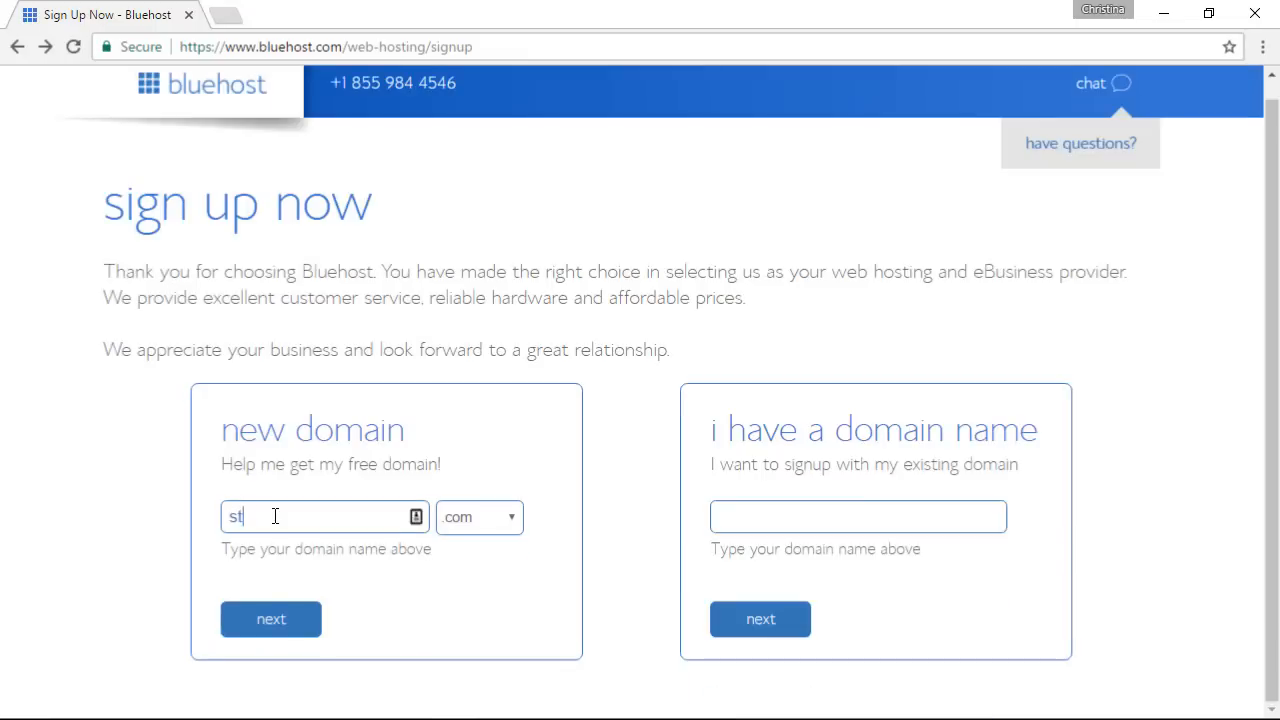
pyautogui.write('artawpsite')
pyautogui.click(283, 614)
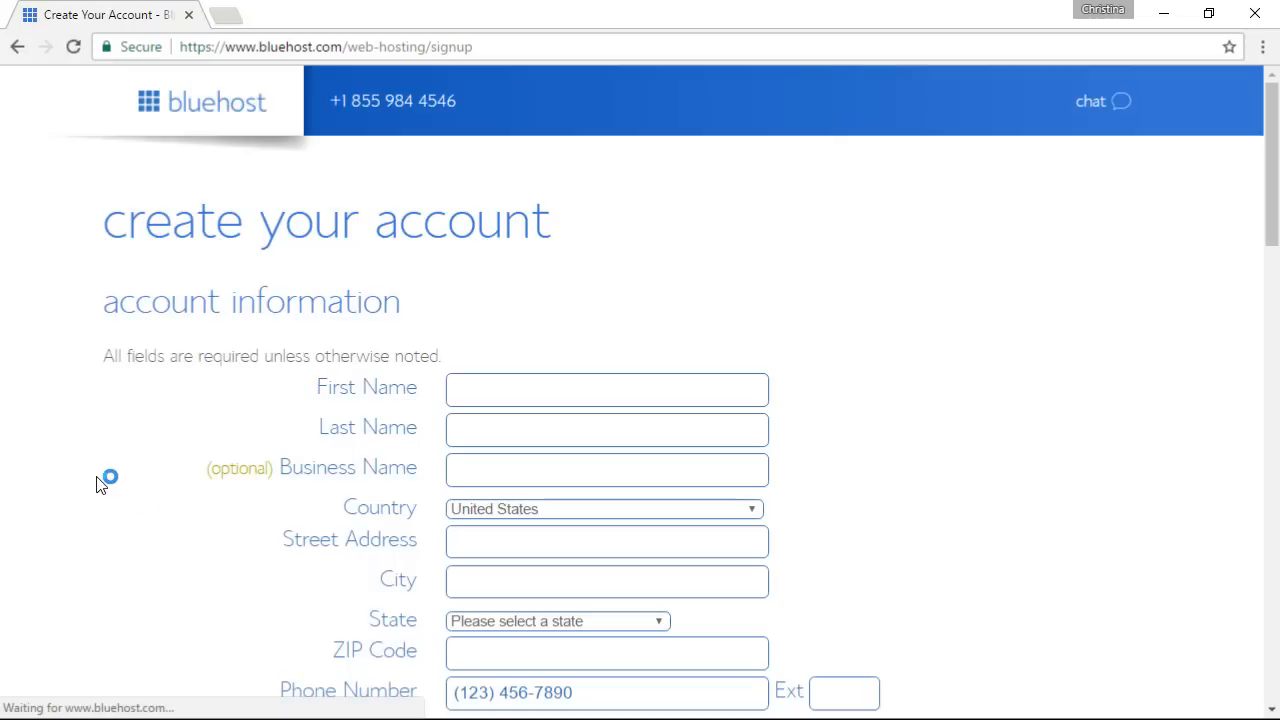
# Set the account plan in the package information to the Plus 12 Month Price at $8.45/mo
pyautogui.scroll(-1, 97, 477)
pyautogui.scroll(-1, 97, 484)
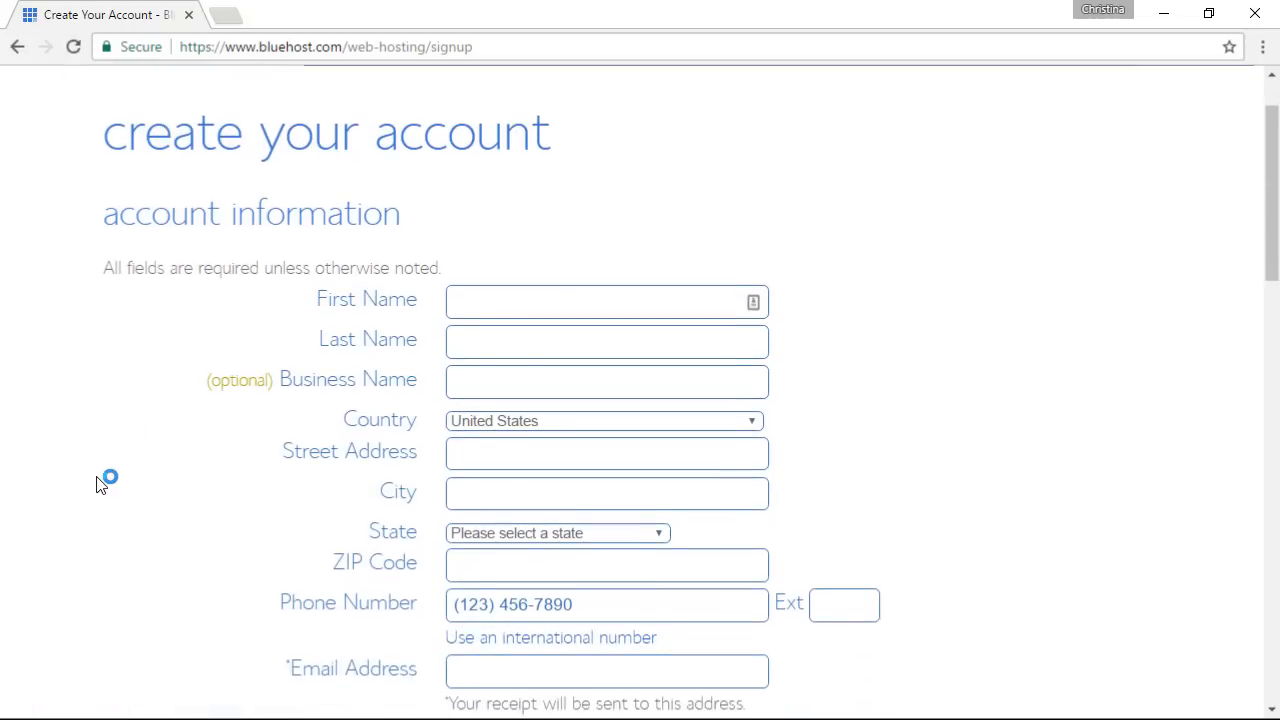
pyautogui.scroll(-1, 97, 484)
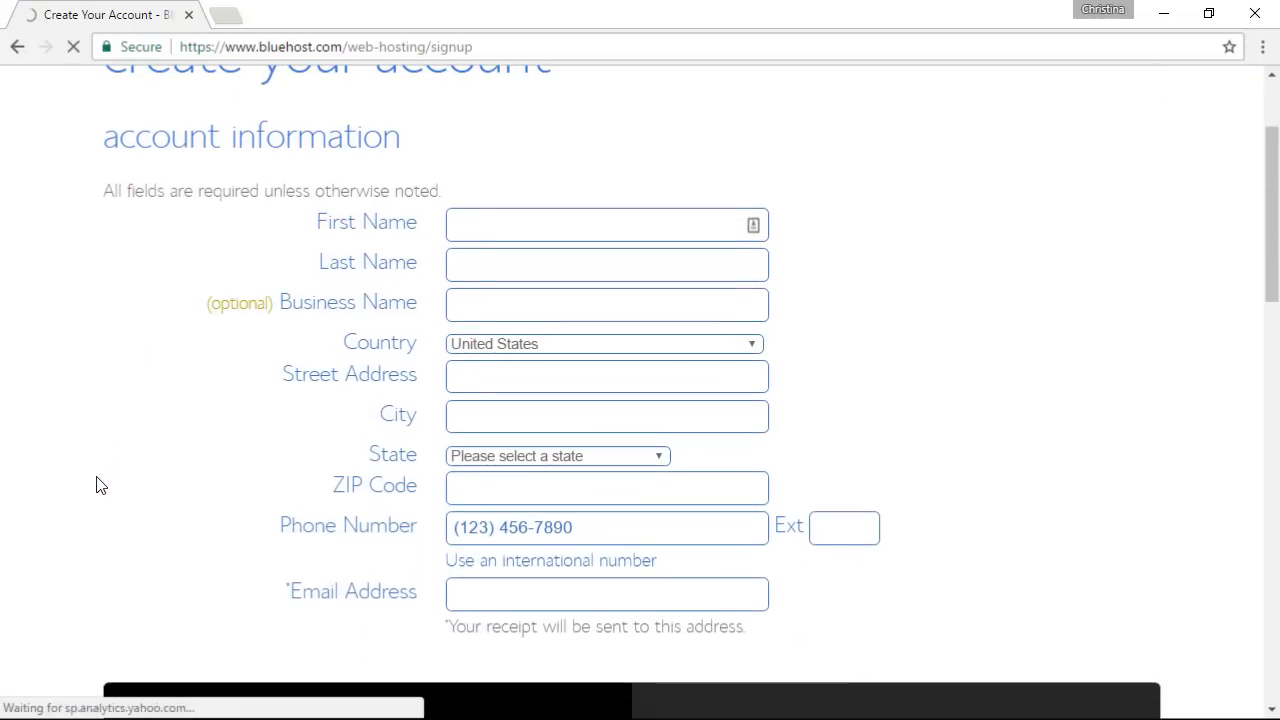
pyautogui.scroll(-3, 99, 485)
pyautogui.scroll(-4, 97, 485)
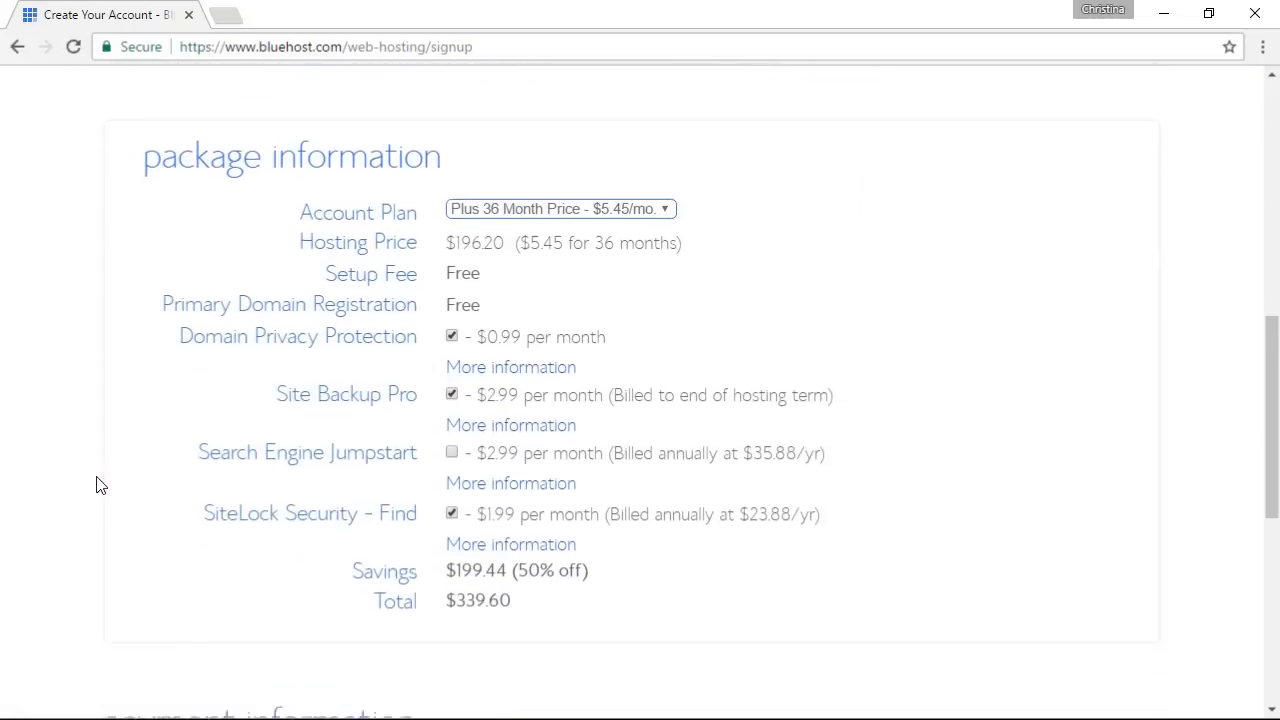
pyautogui.scroll(-1, 97, 485)
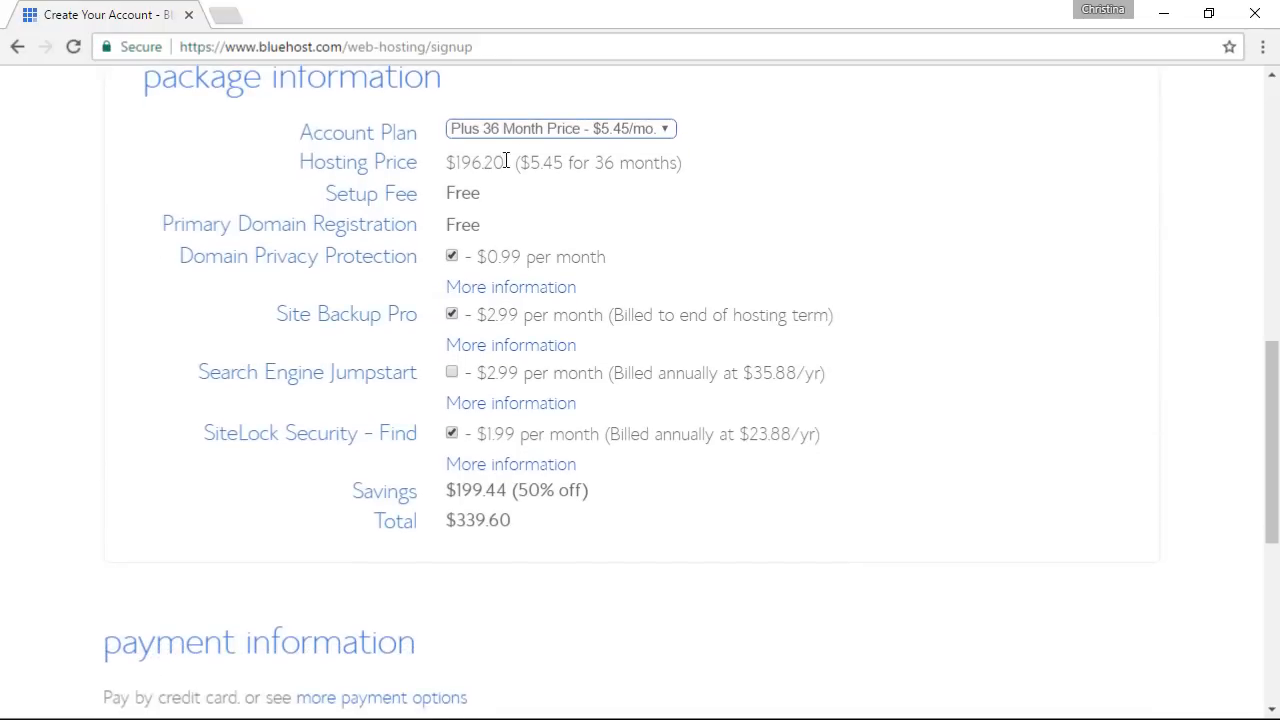
pyautogui.click(530, 131)
pyautogui.click(558, 147)
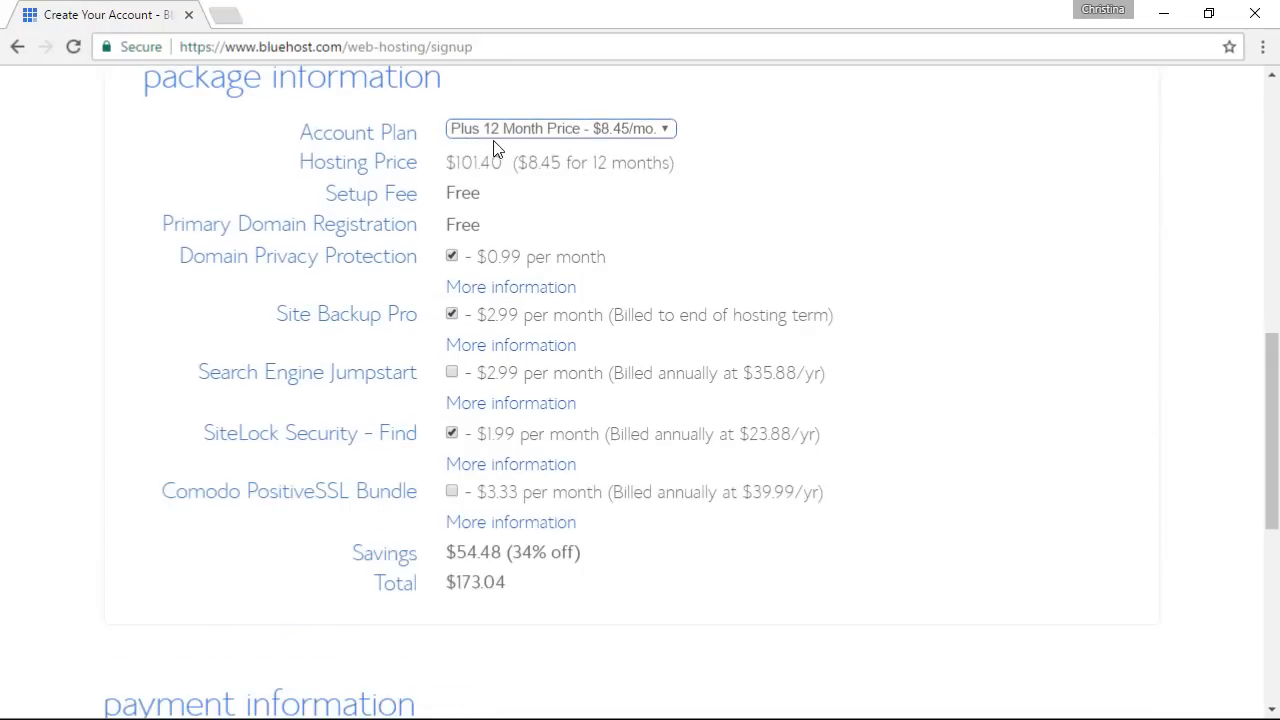
# Remove the Domain Privacy Protection, Site Backup Pro and SiteLock Security - Find add-ons from the package, confirming that domain privacy is turned off
pyautogui.click(452, 257)
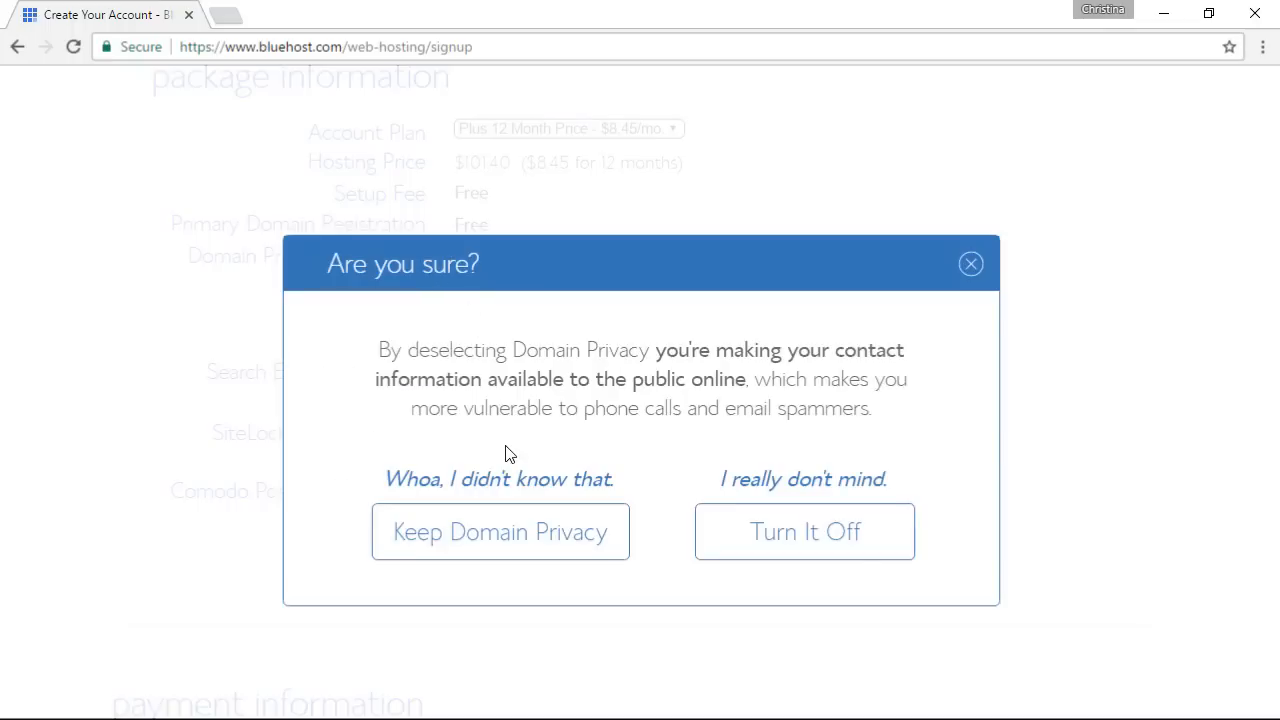
pyautogui.click(766, 537)
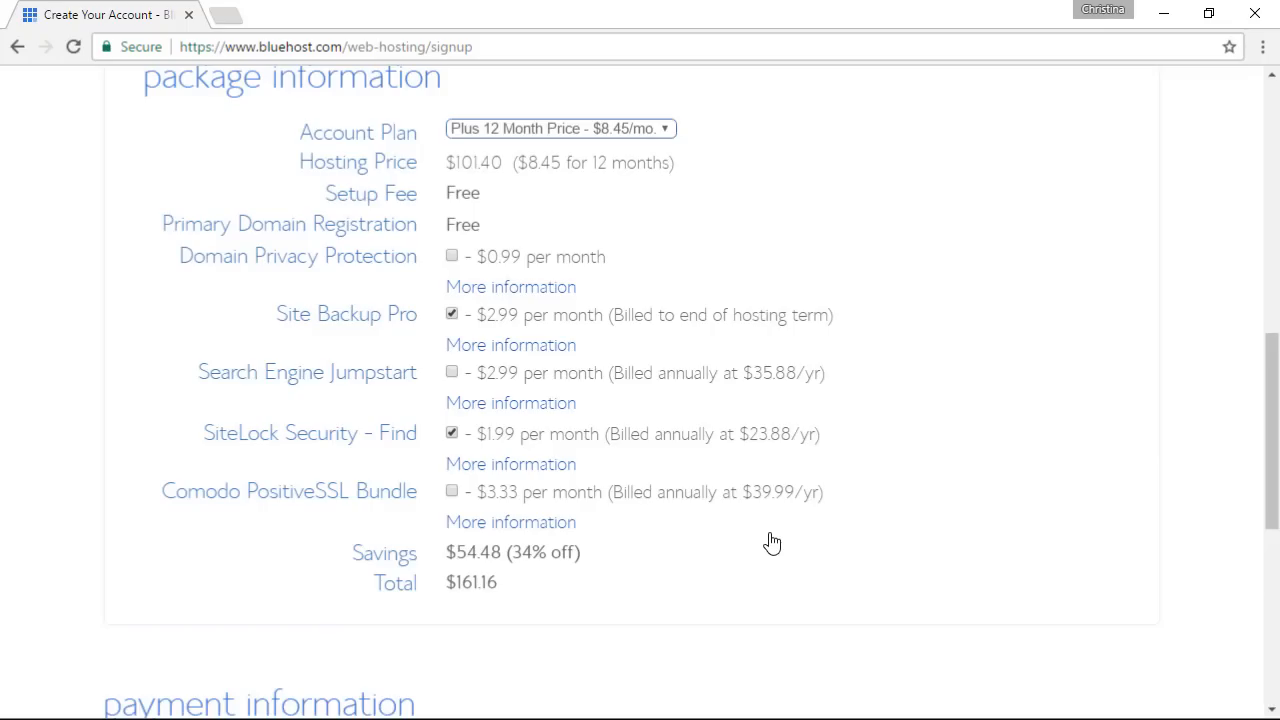
pyautogui.click(452, 316)
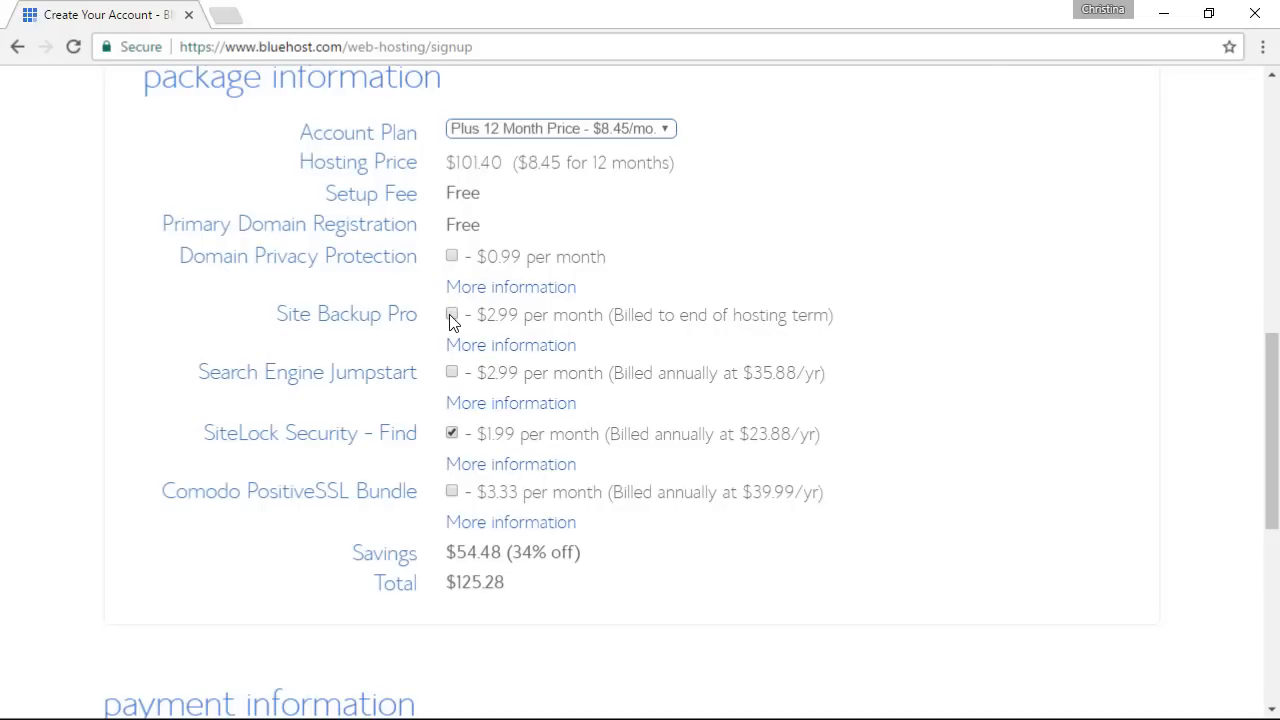
pyautogui.click(452, 434)
# Review the package savings and total, and look over the payment information section
pyautogui.scroll(-1, 472, 443)
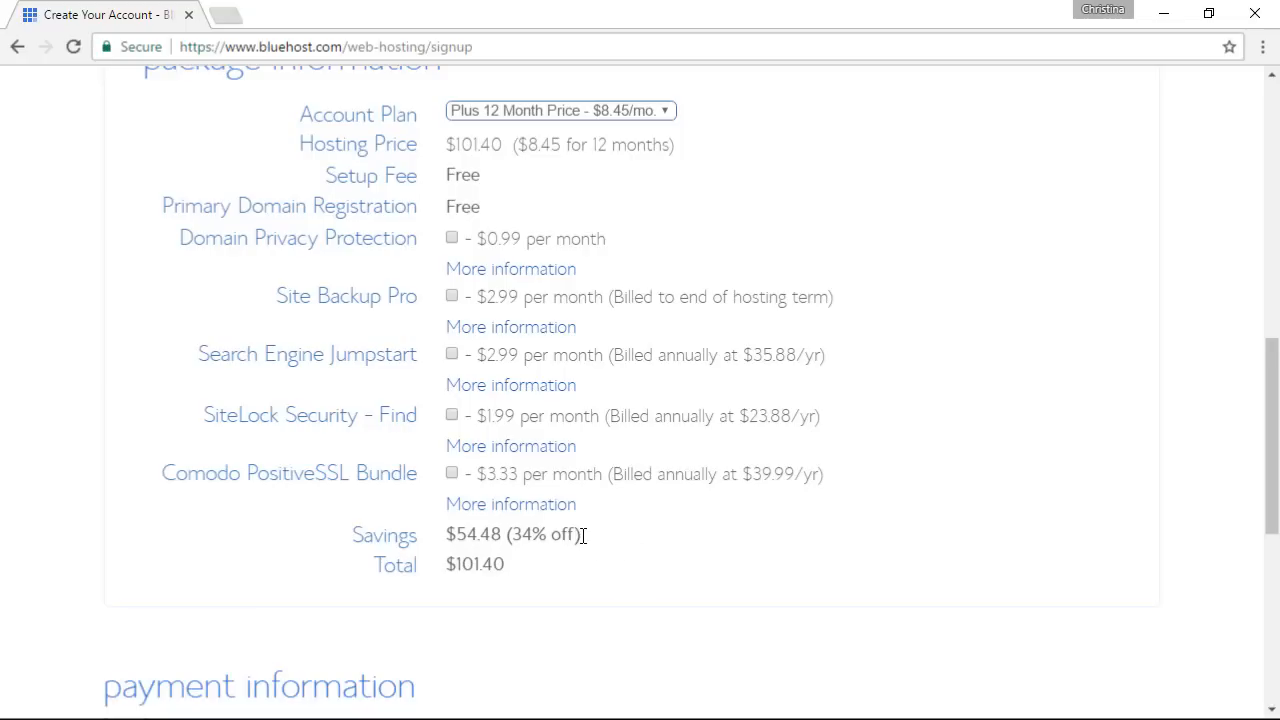
pyautogui.moveTo(583, 536); pyautogui.dragTo(523, 535)
pyautogui.click(523, 535)
pyautogui.scroll(-1, 610, 547)
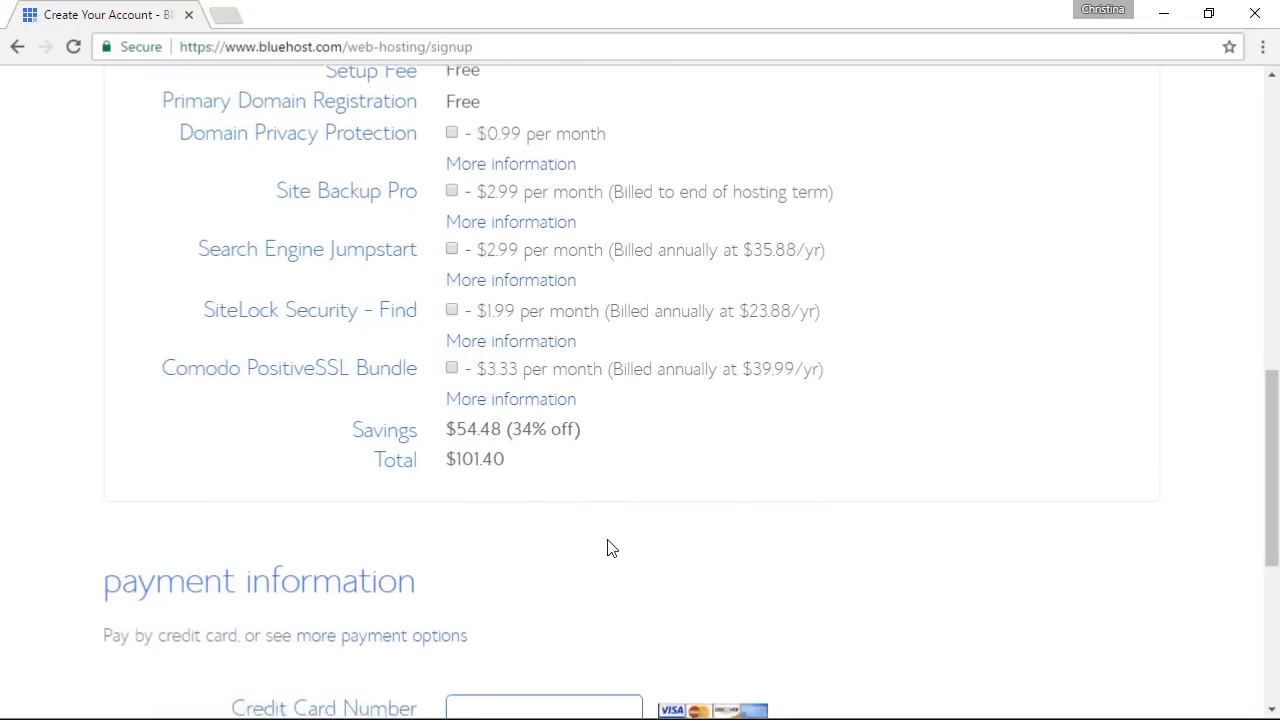
pyautogui.scroll(-1, 610, 547)
pyautogui.scroll(-1, 610, 547)
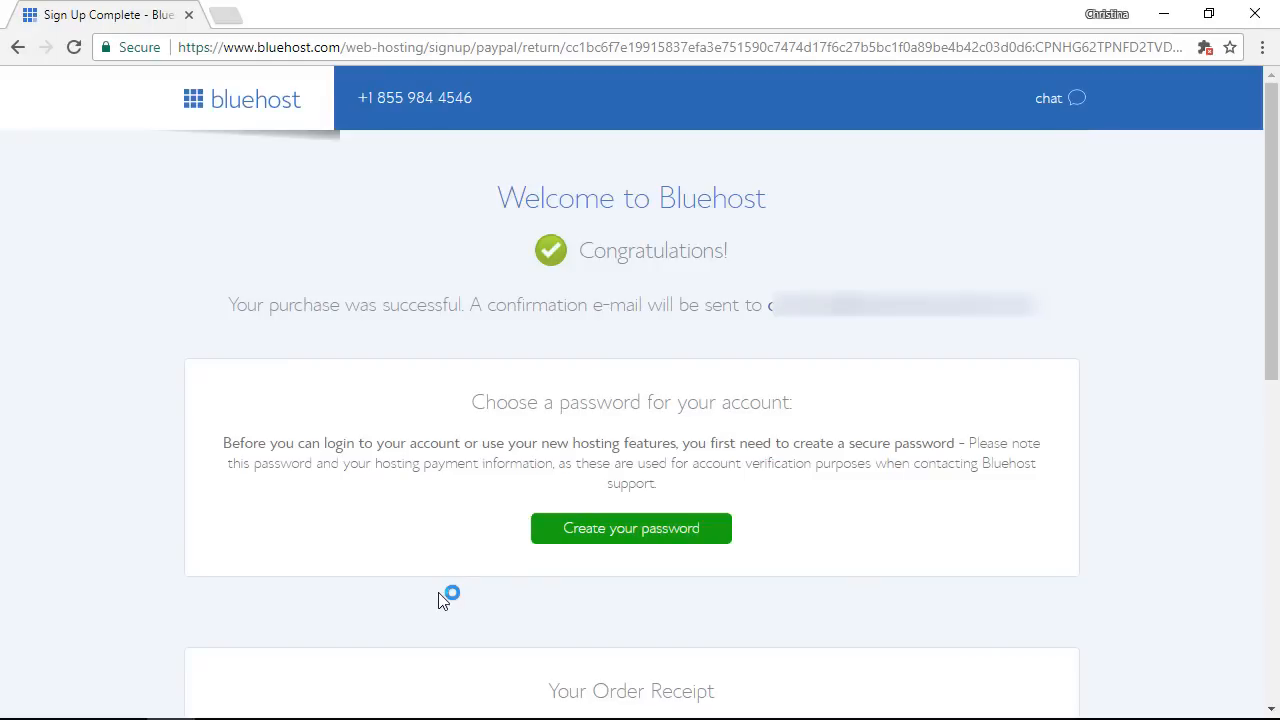
# Create the account password with agreement to Bluehost's Privacy Policy and Terms of Service, and log in to the hosting account
pyautogui.scroll(-1, 443, 600)
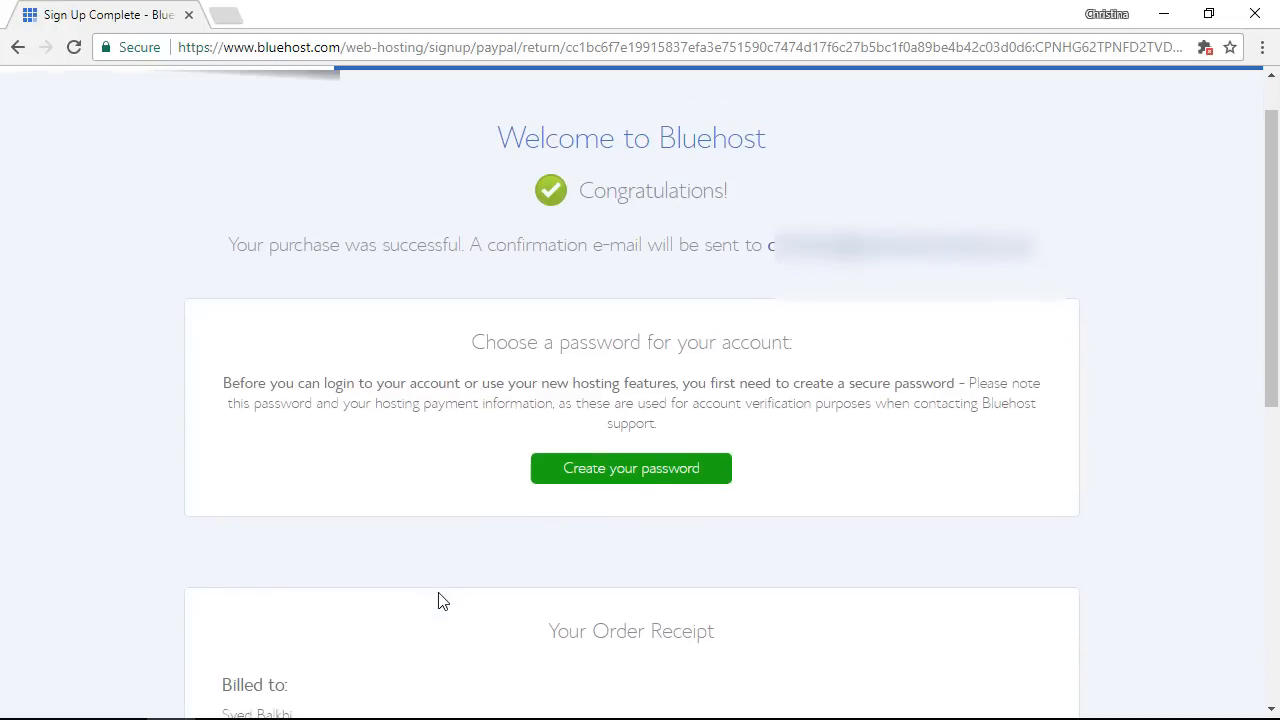
pyautogui.click(611, 477)
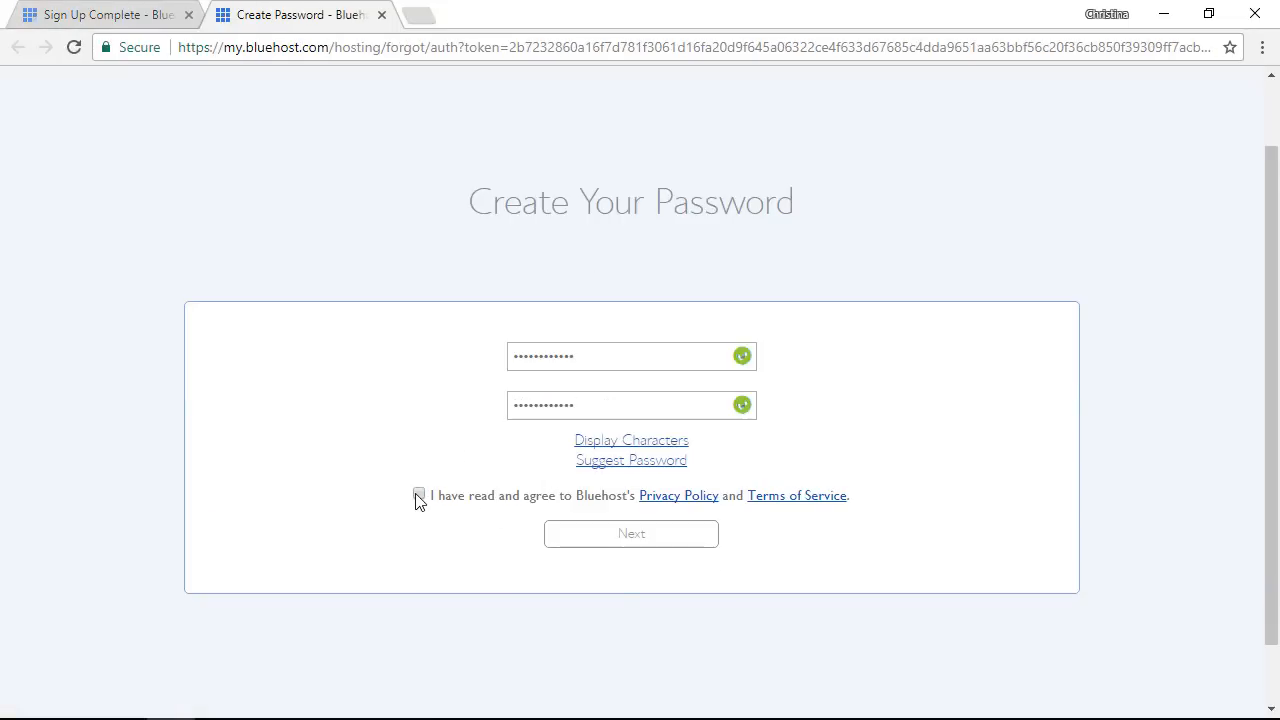
pyautogui.click(419, 496)
pyautogui.click(627, 540)
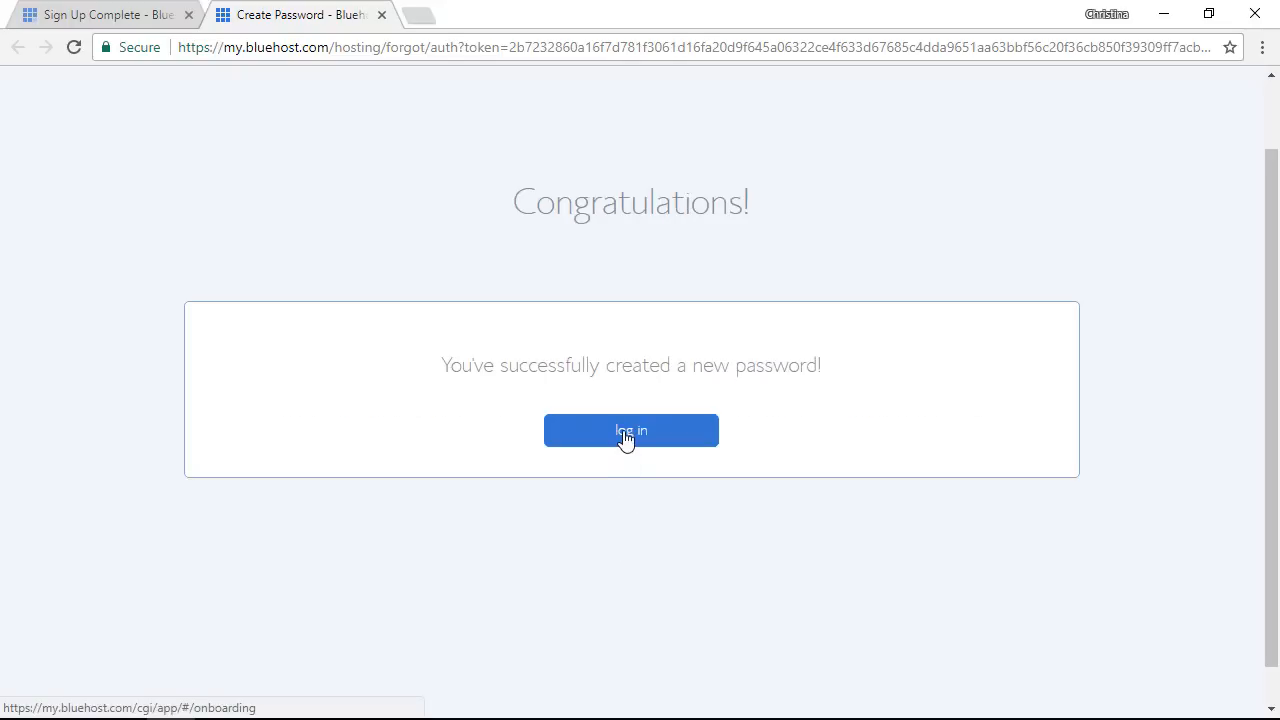
pyautogui.click(625, 431)
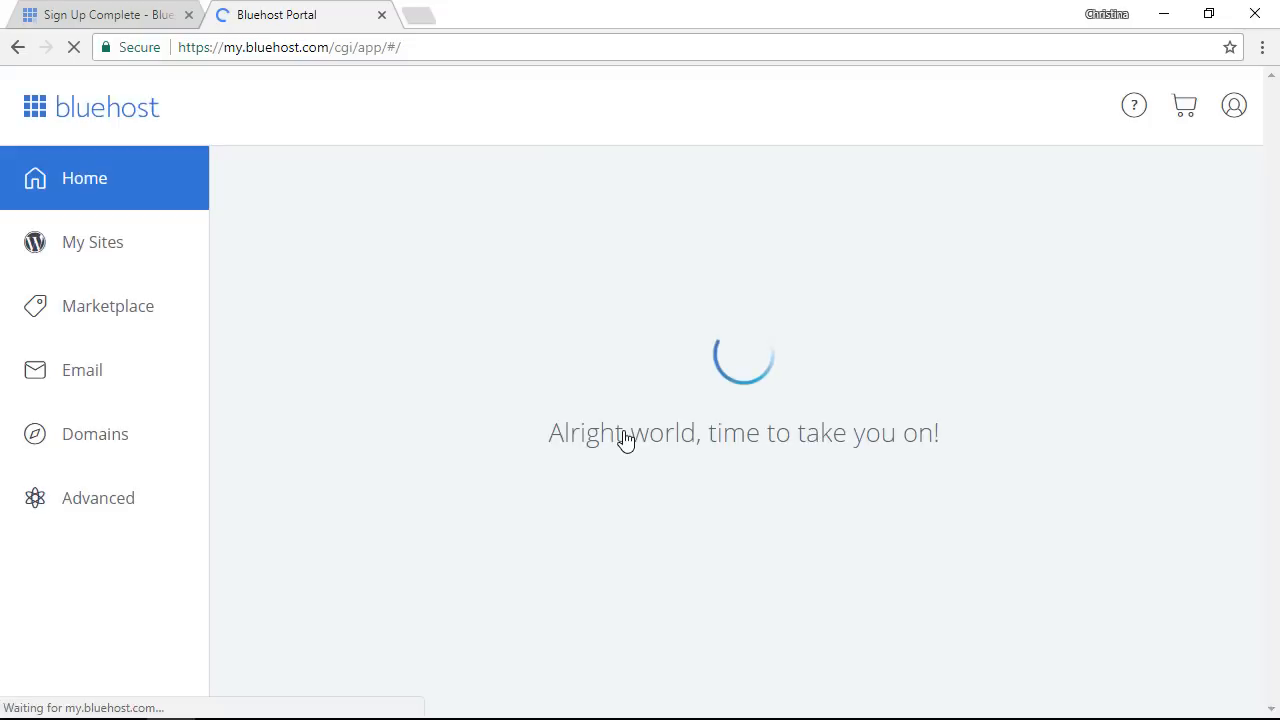
# Skip choosing a theme during onboarding and start building the WordPress site
pyautogui.scroll(-3, 43, 243)
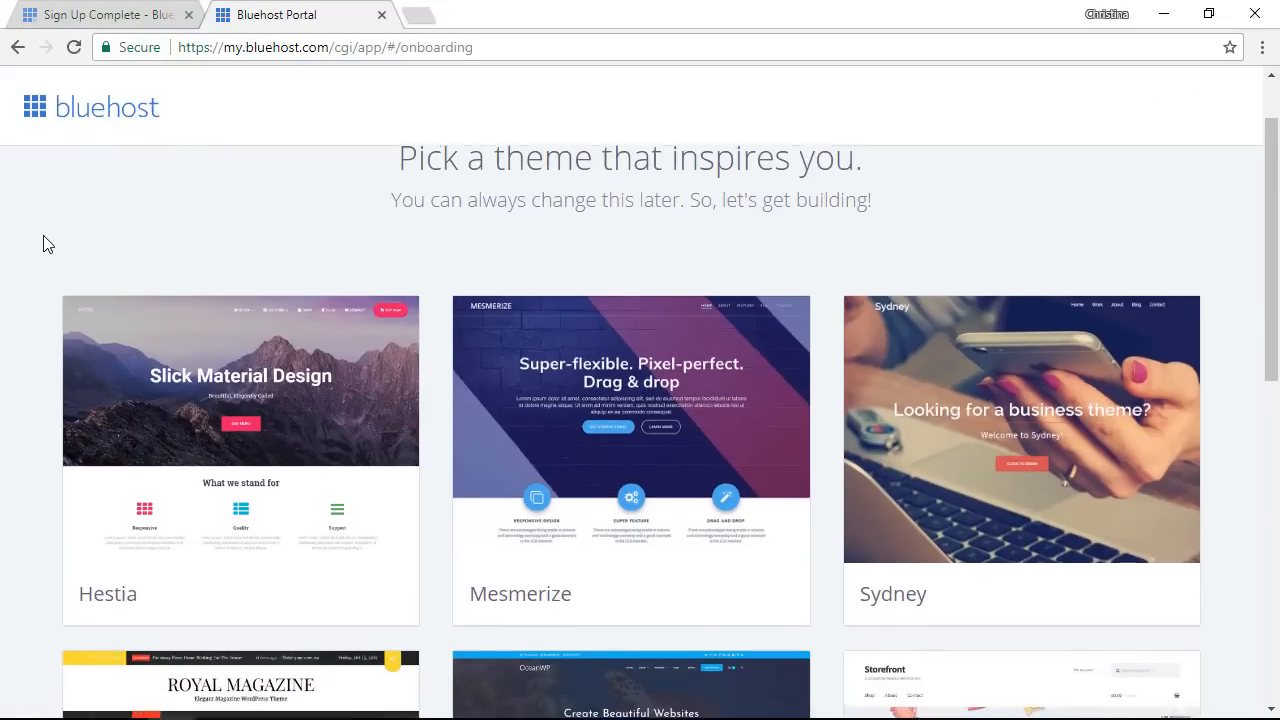
pyautogui.scroll(-6, 43, 243)
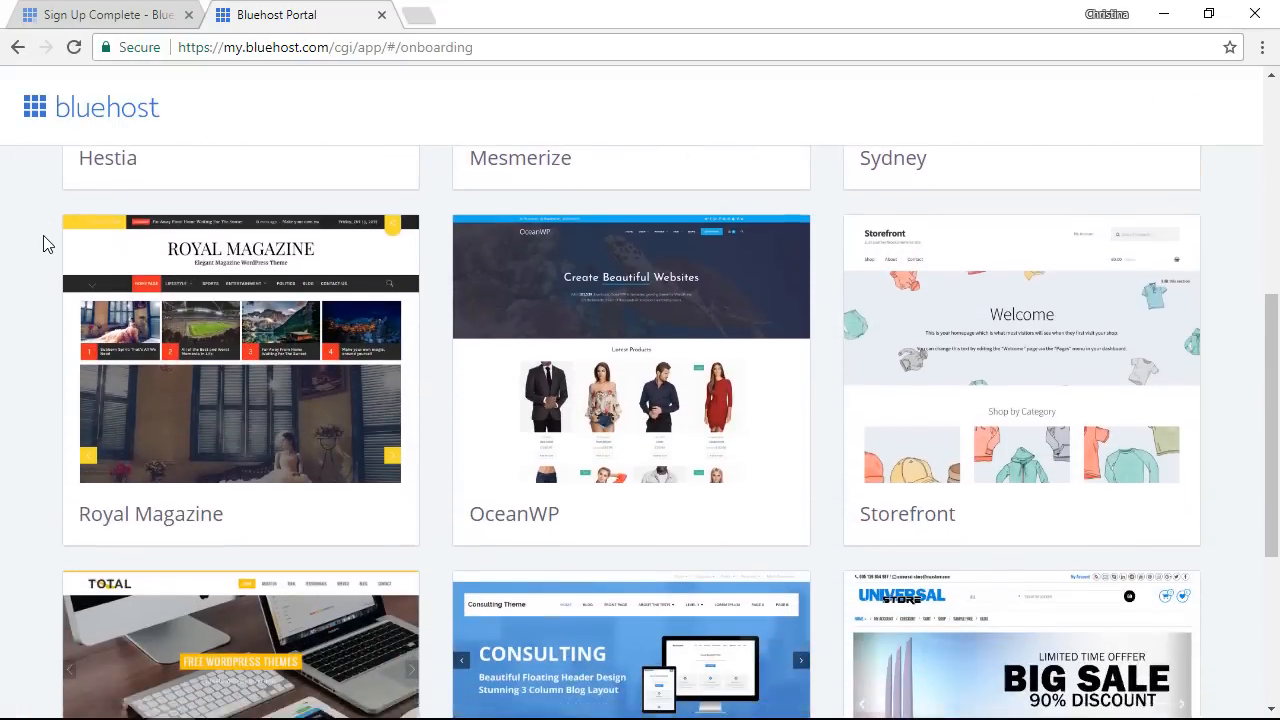
pyautogui.scroll(-2, 43, 243)
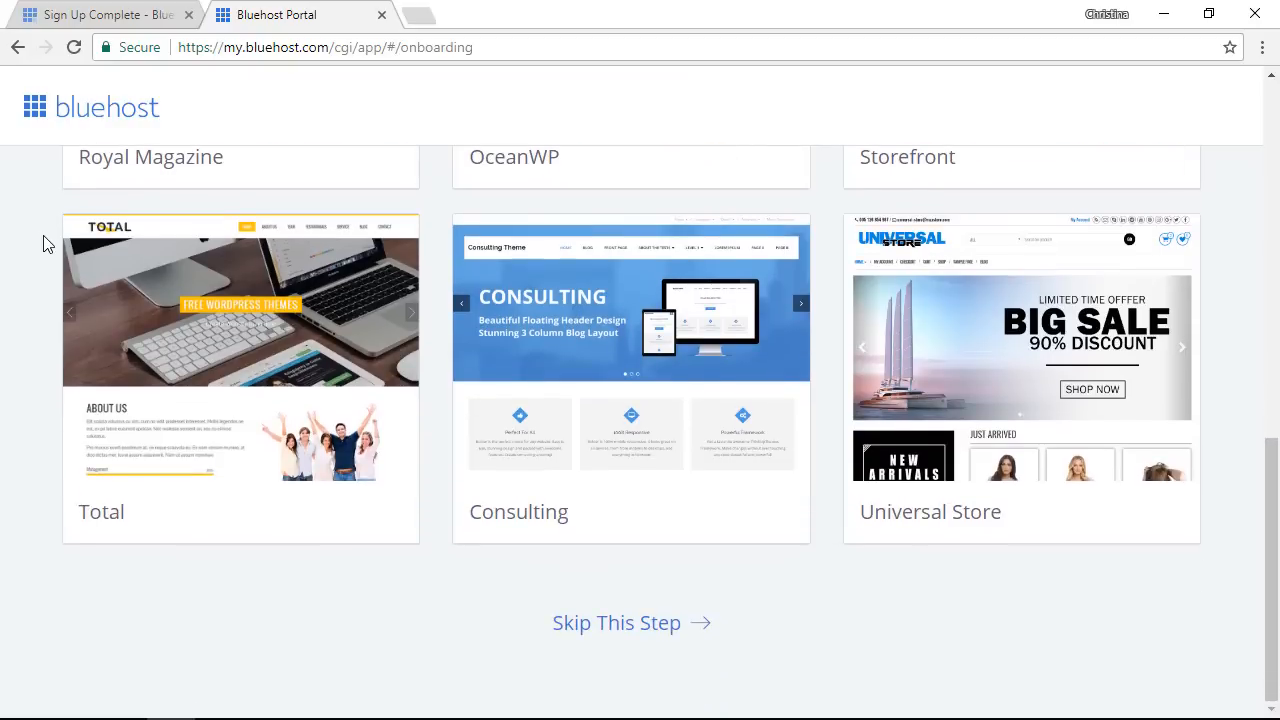
pyautogui.click(620, 634)
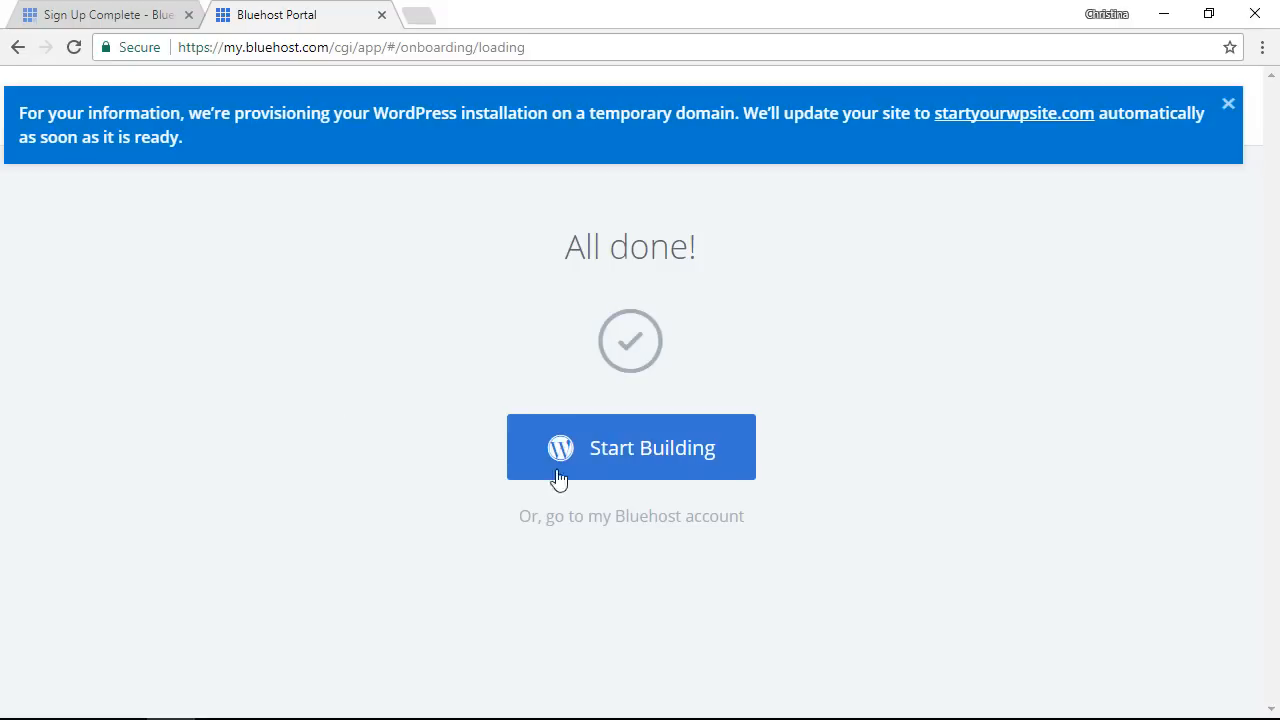
pyautogui.click(635, 455)
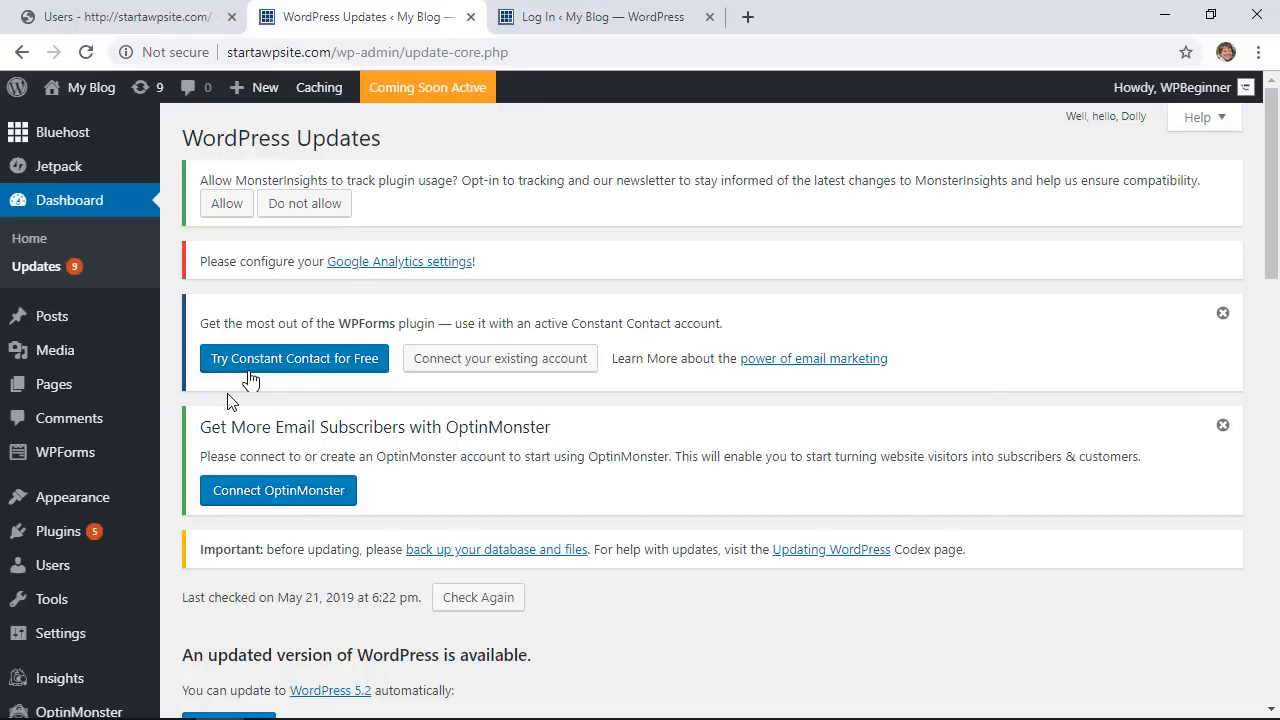
# Deactivate all installed WordPress plugins with a bulk action
pyautogui.click(60, 541)
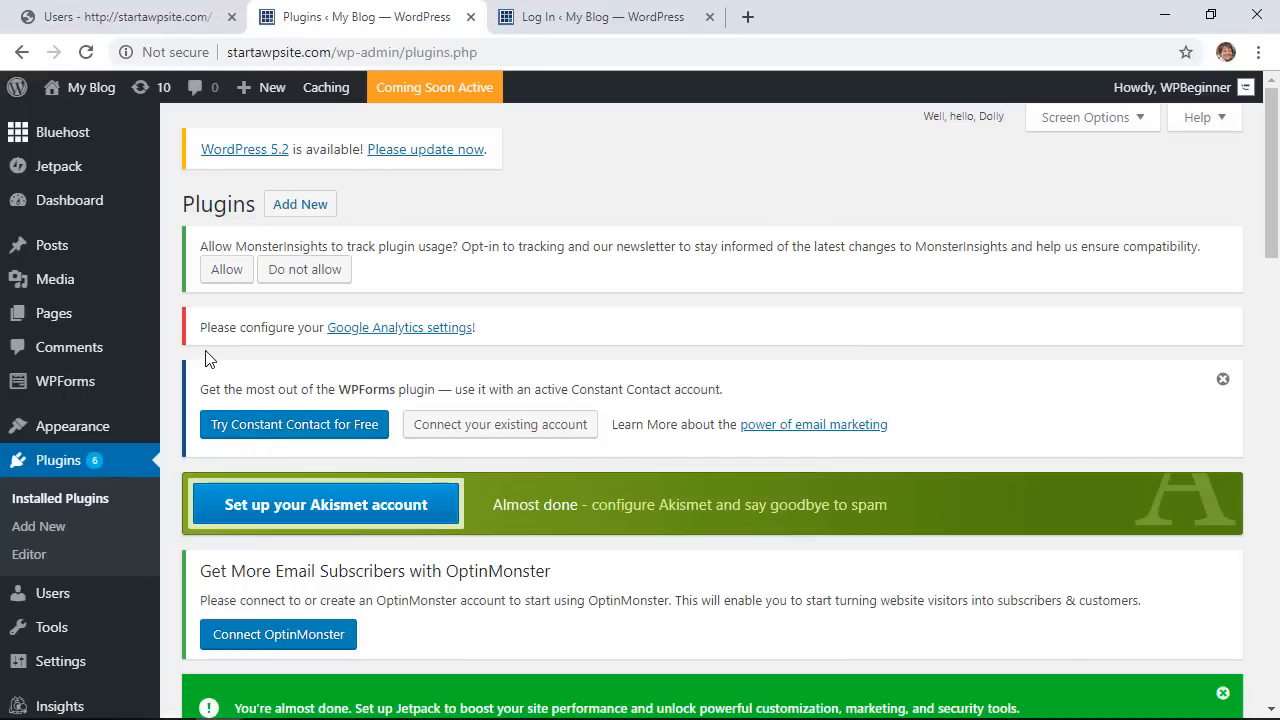
pyautogui.scroll(-3, 205, 359)
pyautogui.scroll(-6, 205, 359)
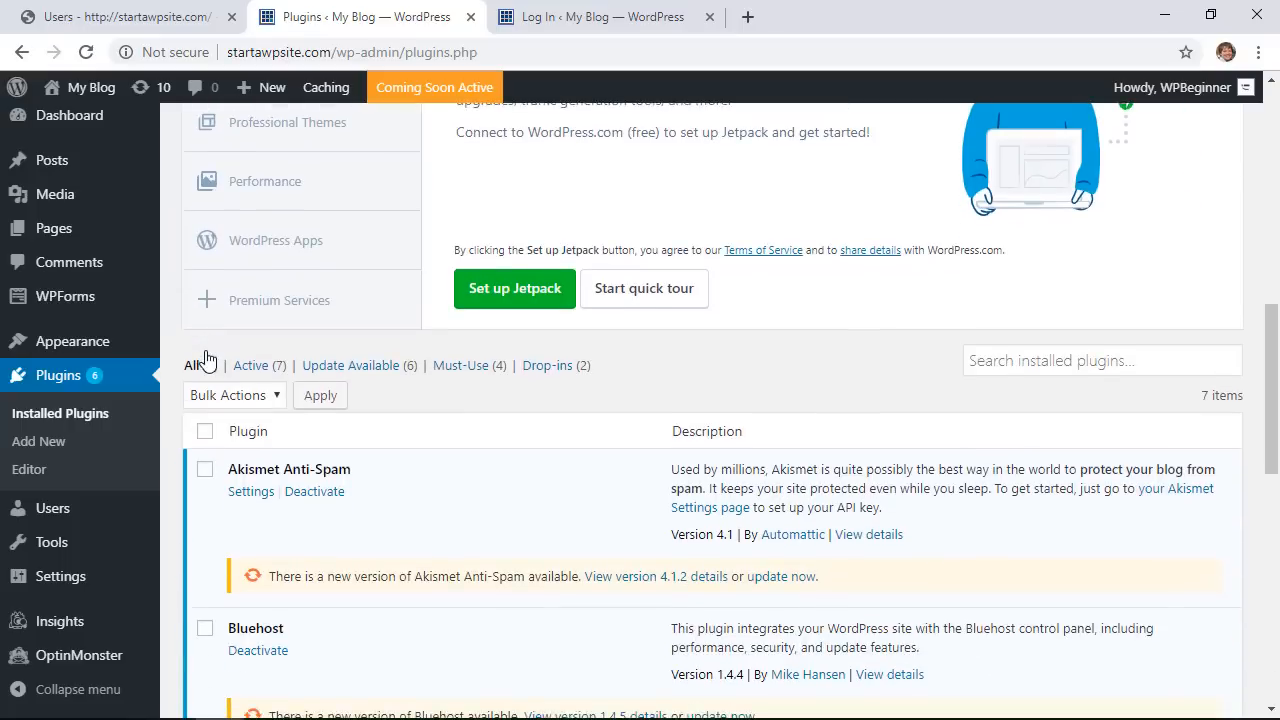
pyautogui.click(204, 233)
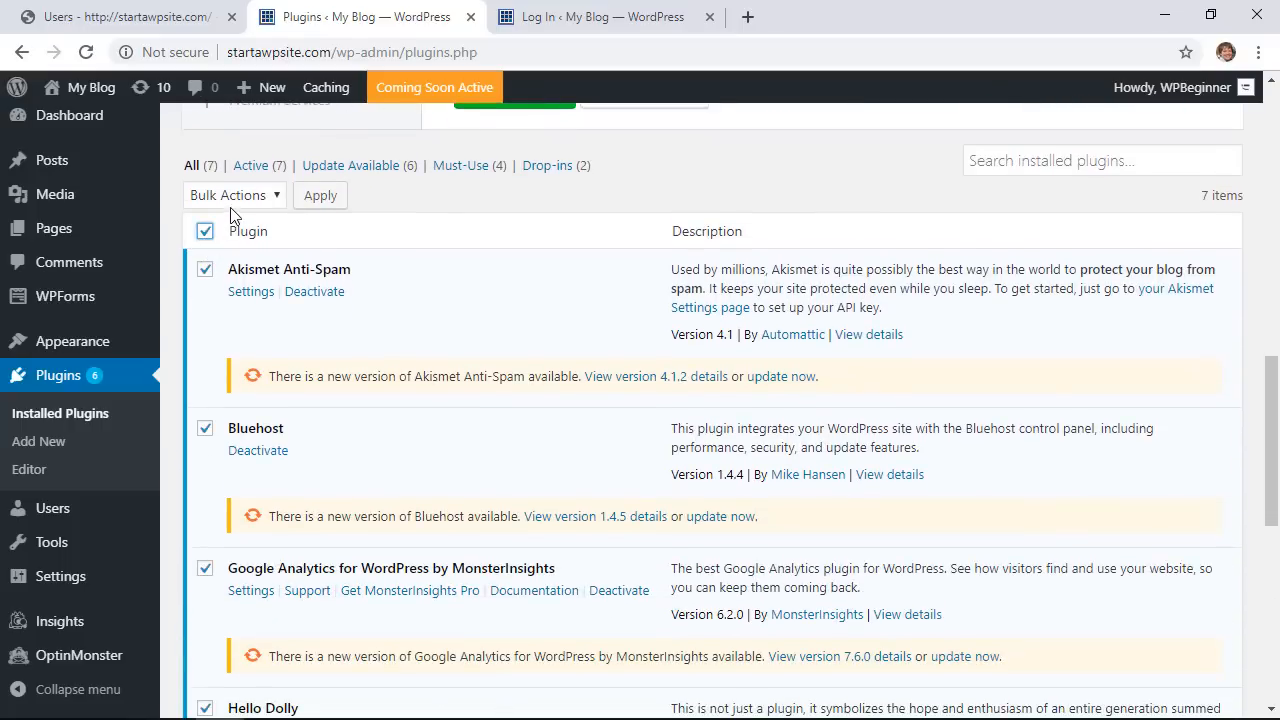
pyautogui.click(231, 203)
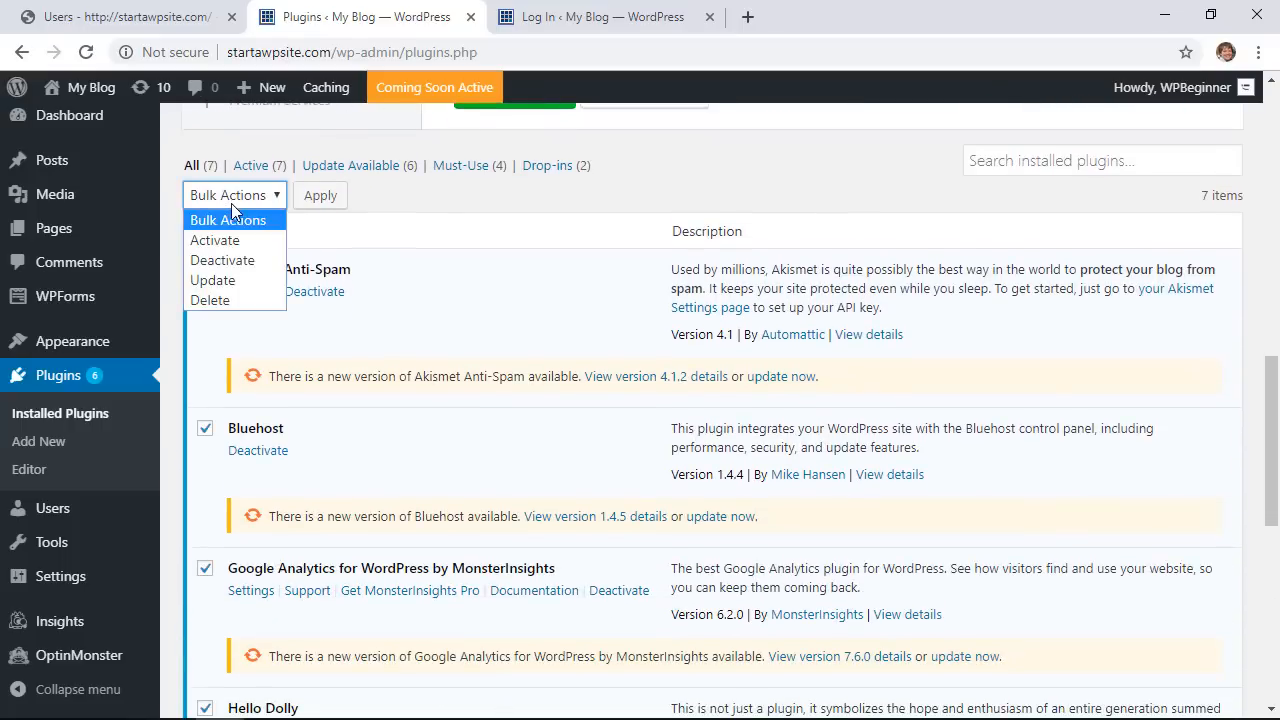
pyautogui.click(229, 260)
pyautogui.click(320, 197)
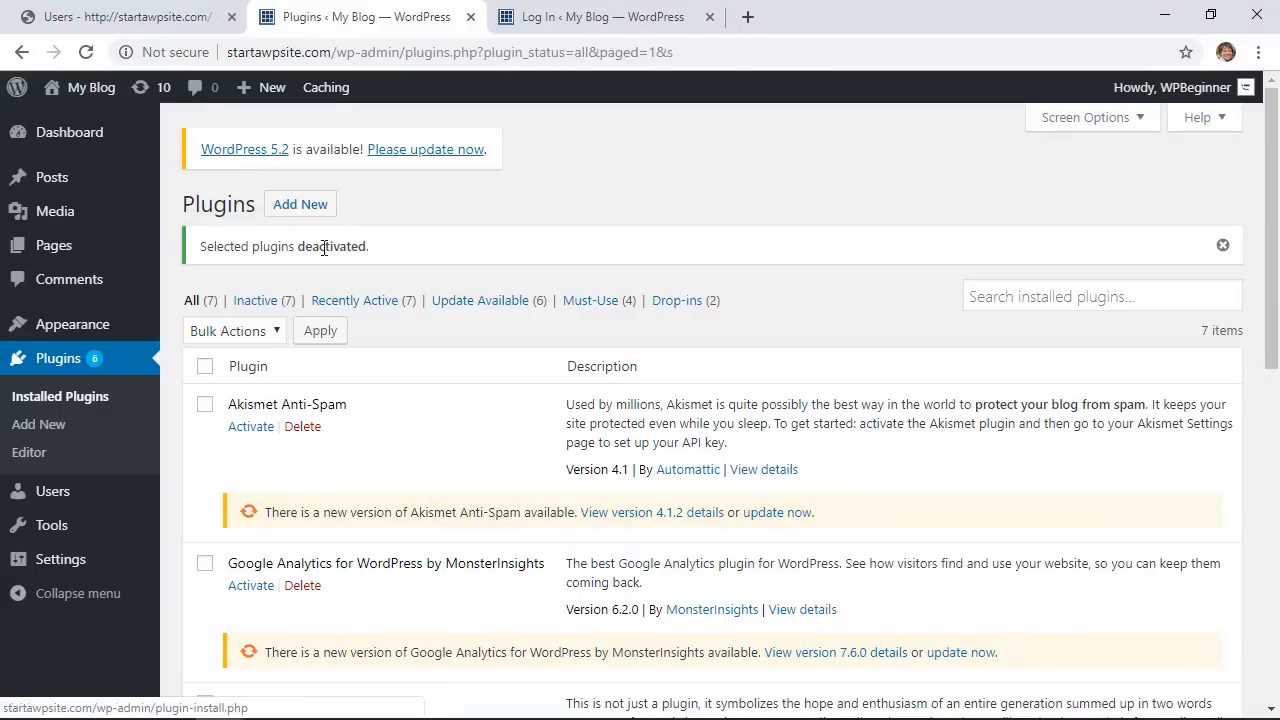
# Delete all the deactivated plugins and their data with a bulk action
pyautogui.click(205, 366)
pyautogui.click(231, 335)
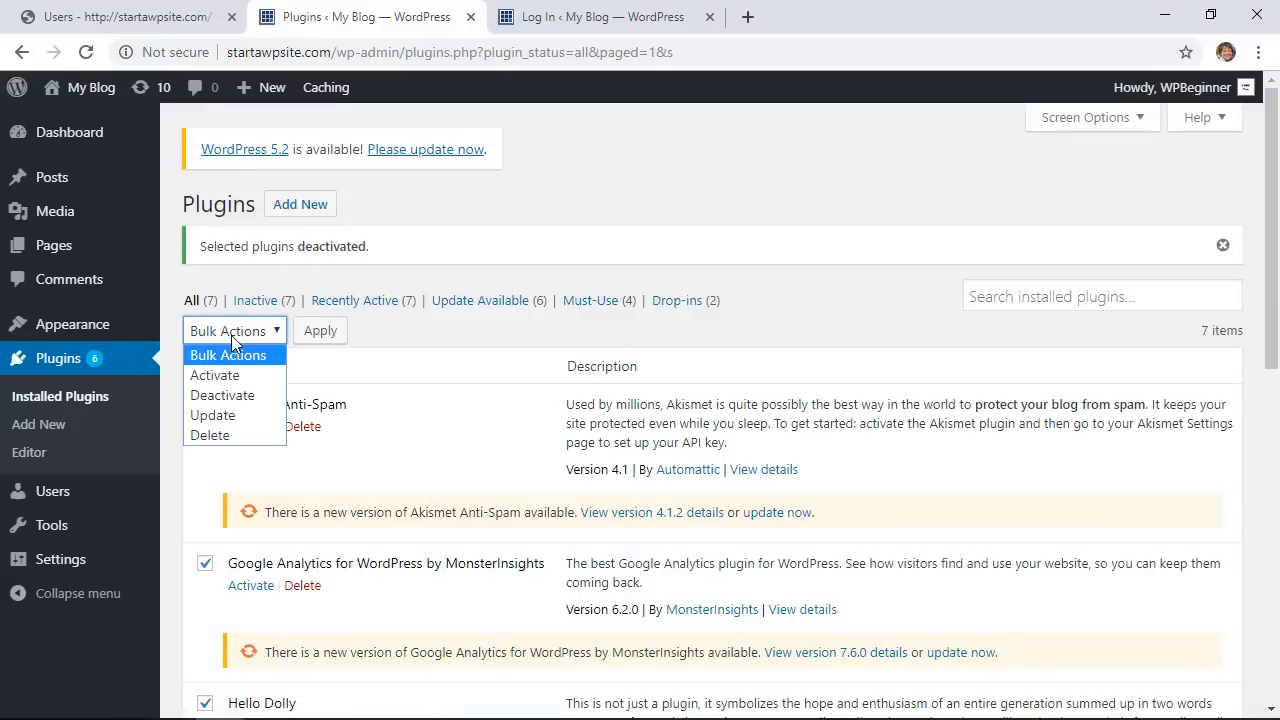
pyautogui.click(224, 435)
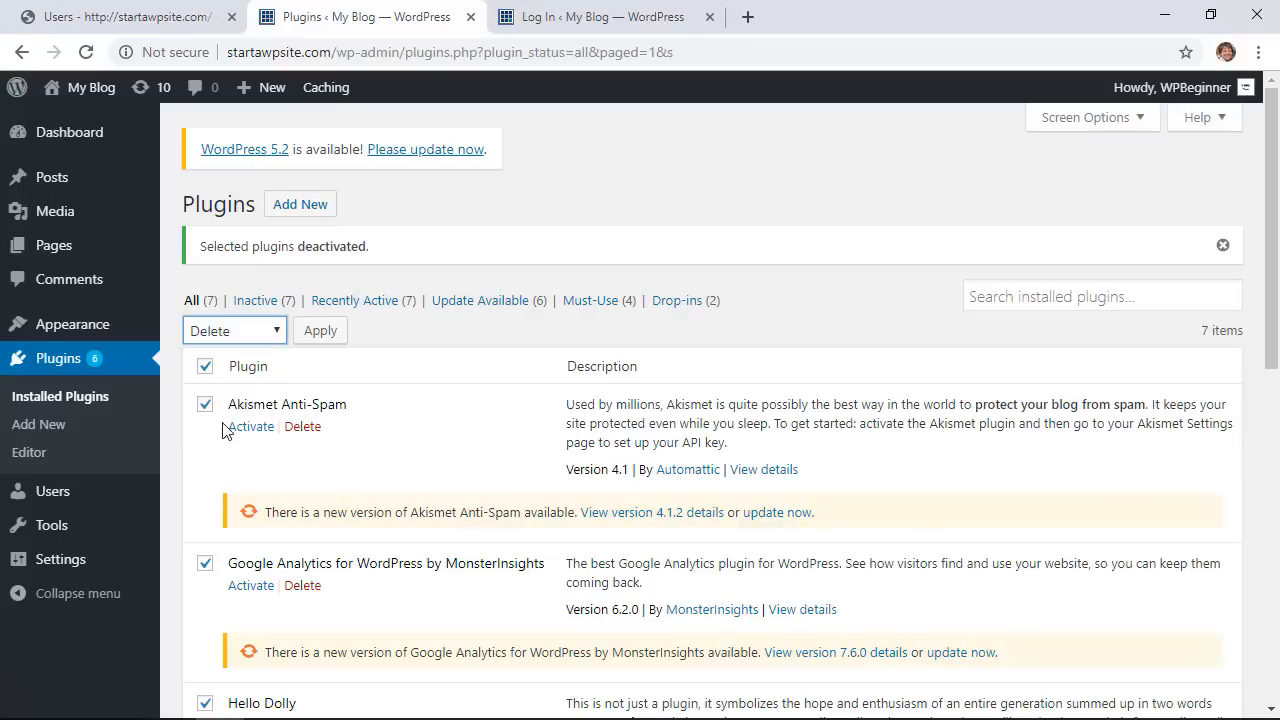
pyautogui.click(322, 340)
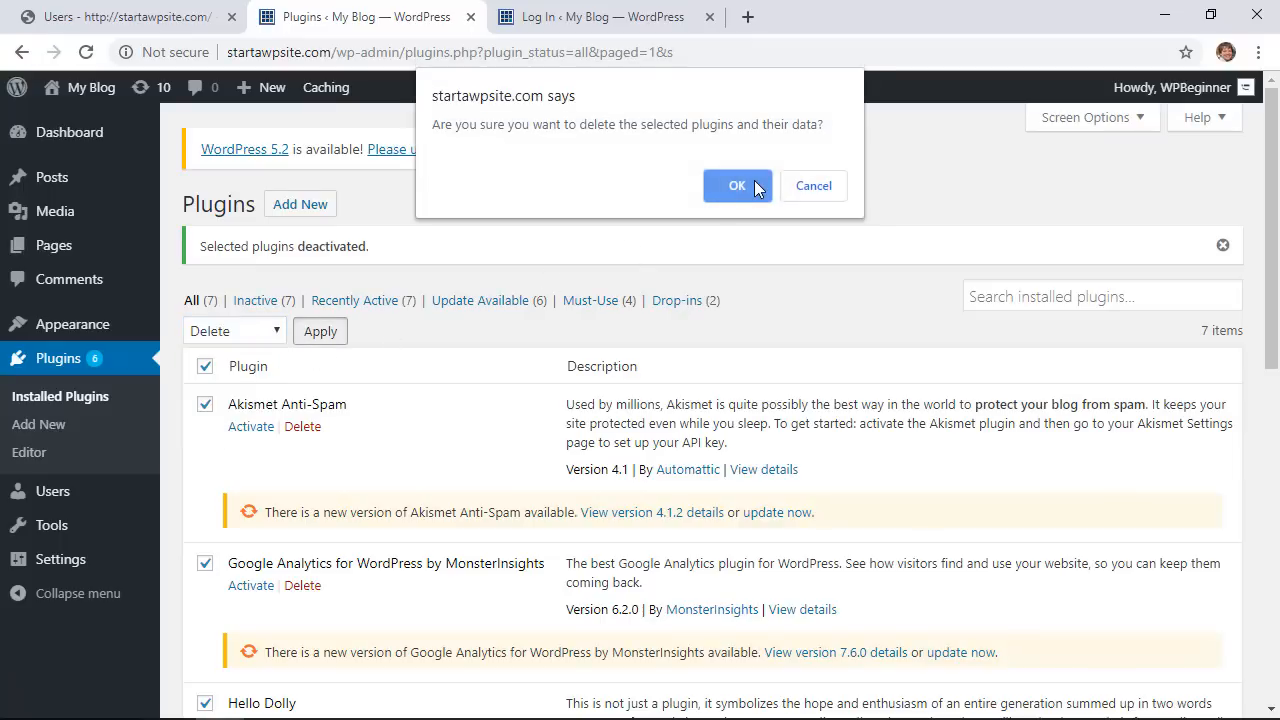
pyautogui.click(750, 189)
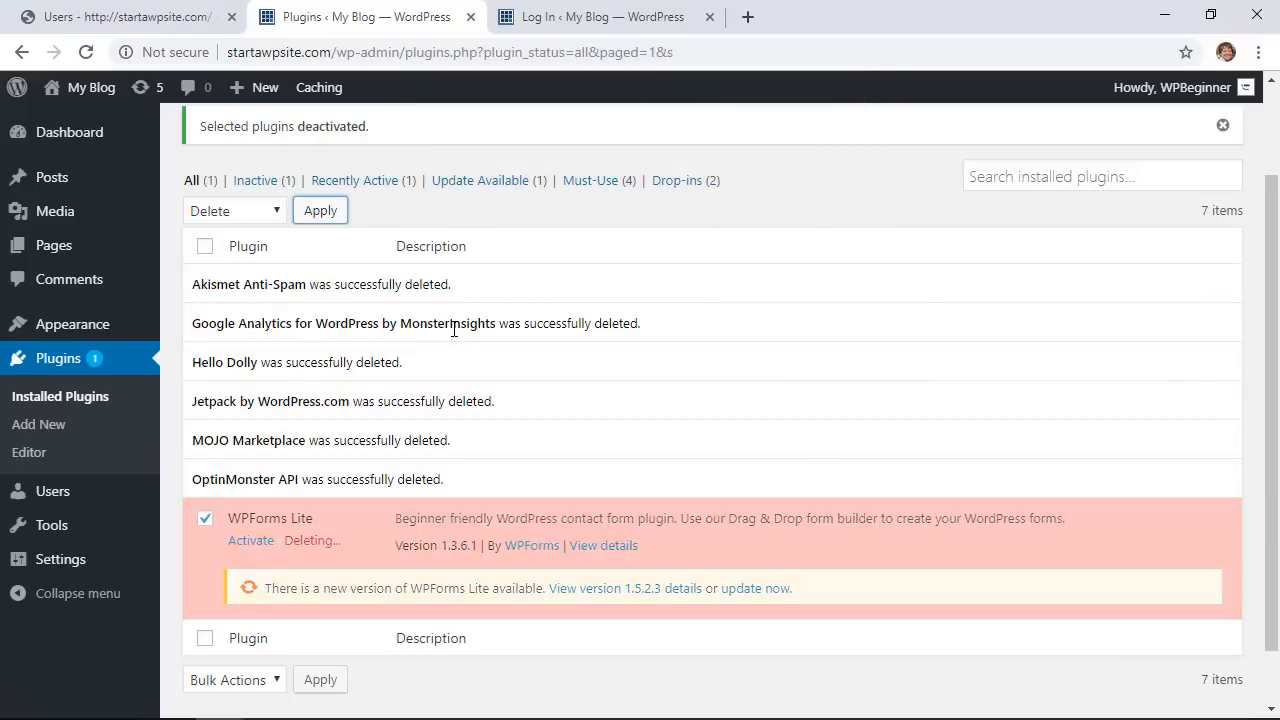
# Update WordPress to version 5.2 from the site's WordPress Updates page
pyautogui.scroll(2, 412, 355)
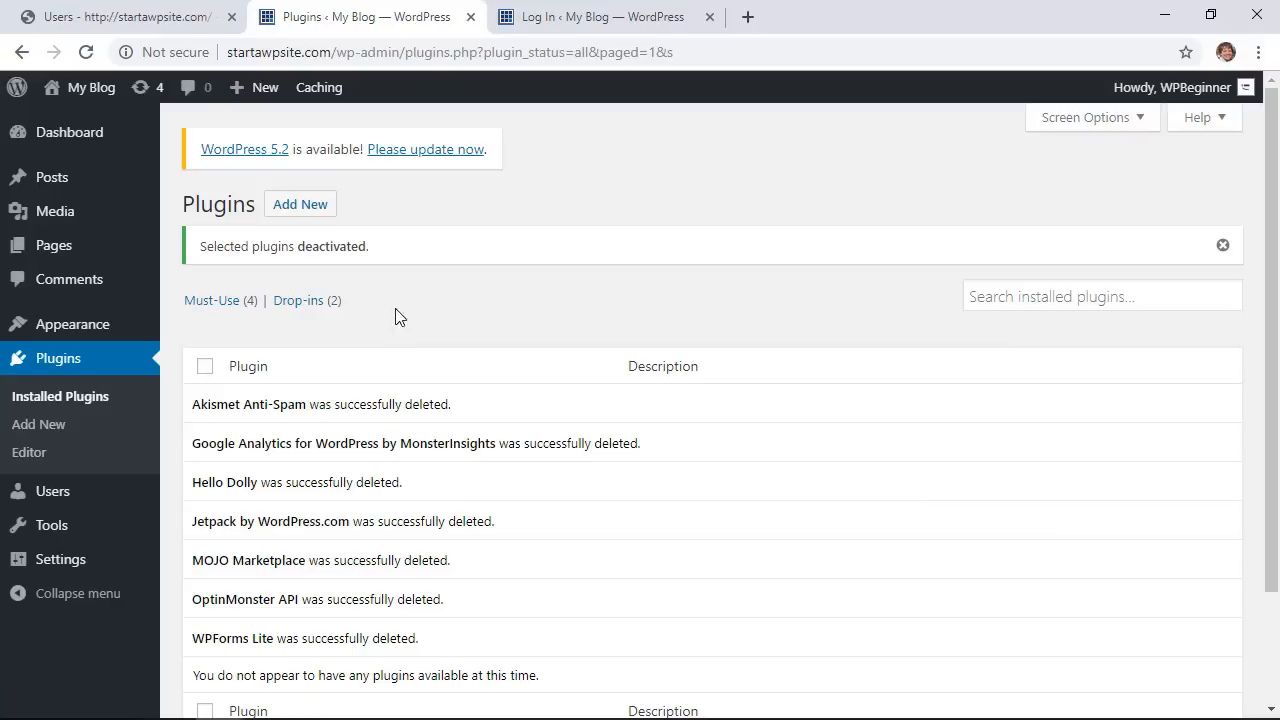
pyautogui.click(418, 156)
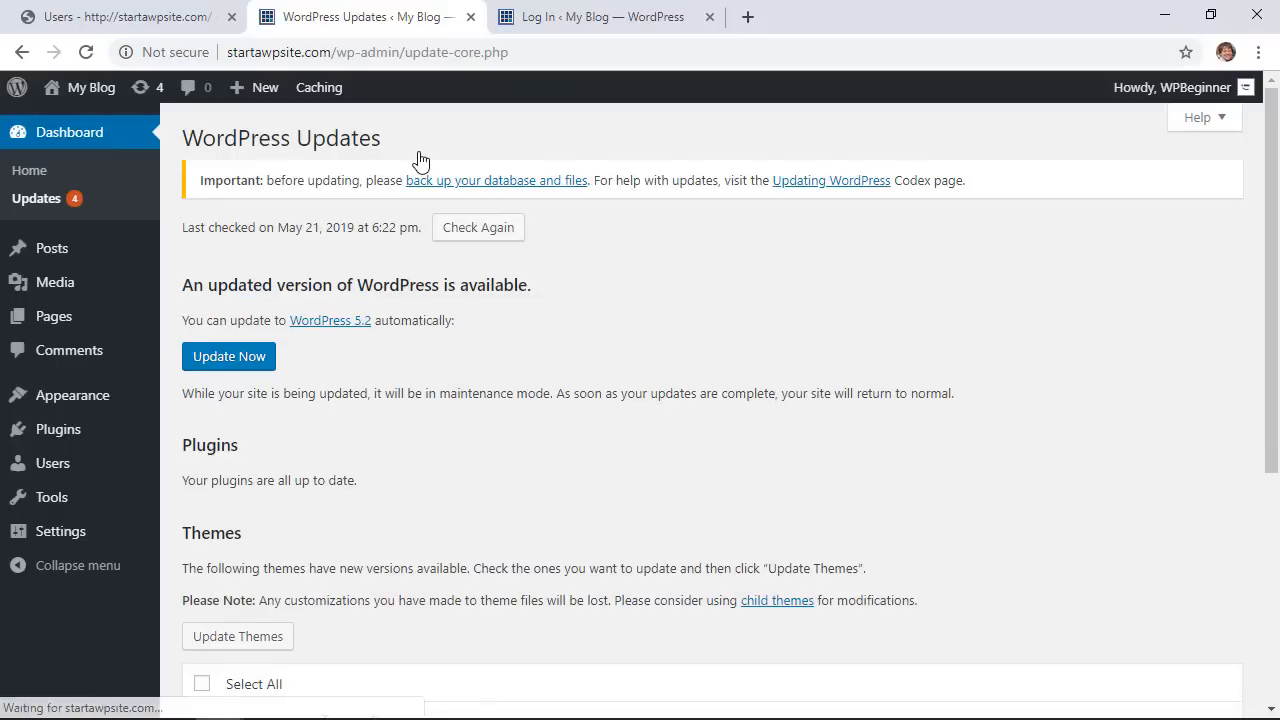
pyautogui.click(257, 364)
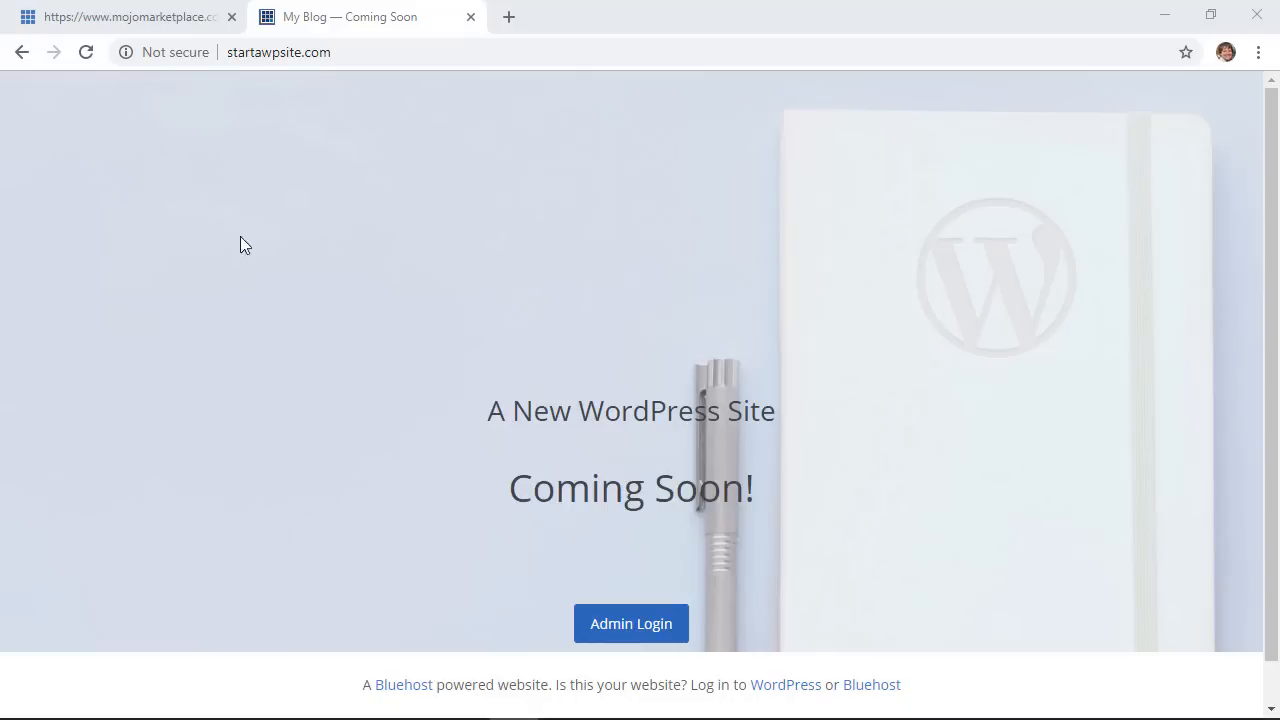
# Check the browser's connection security information for startawpsite.com
pyautogui.click(174, 52)
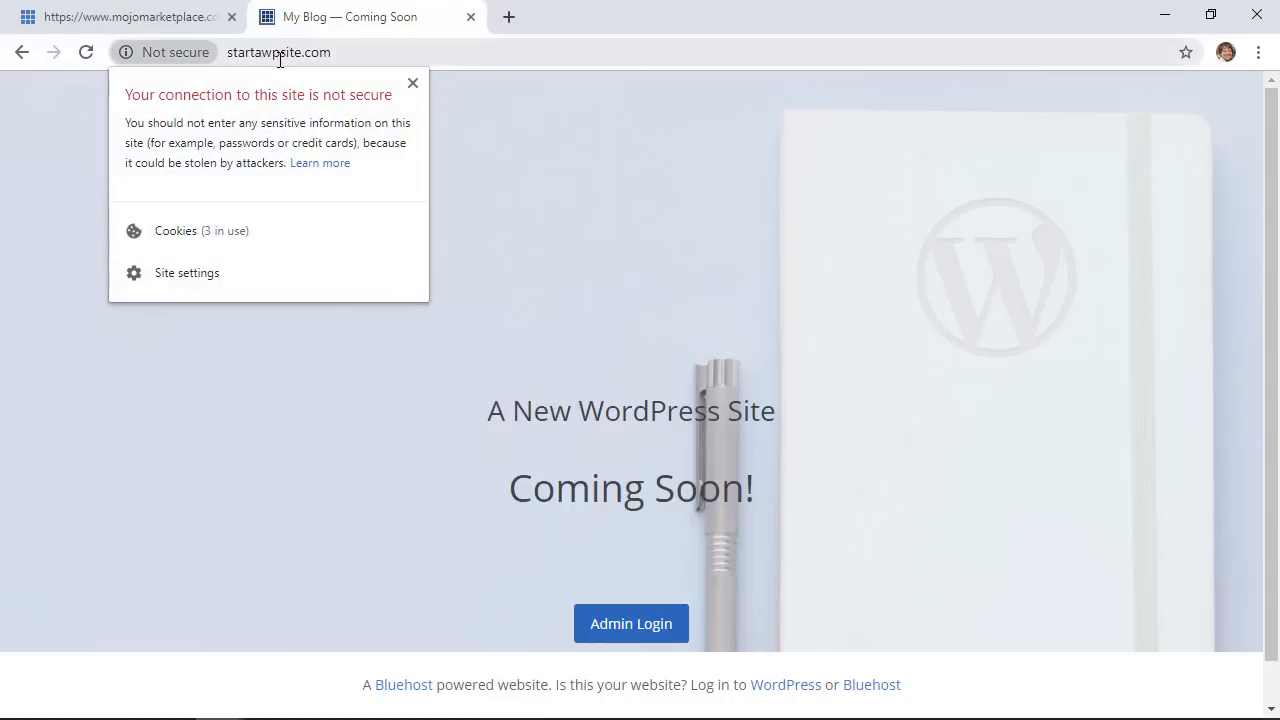
pyautogui.click(406, 52)
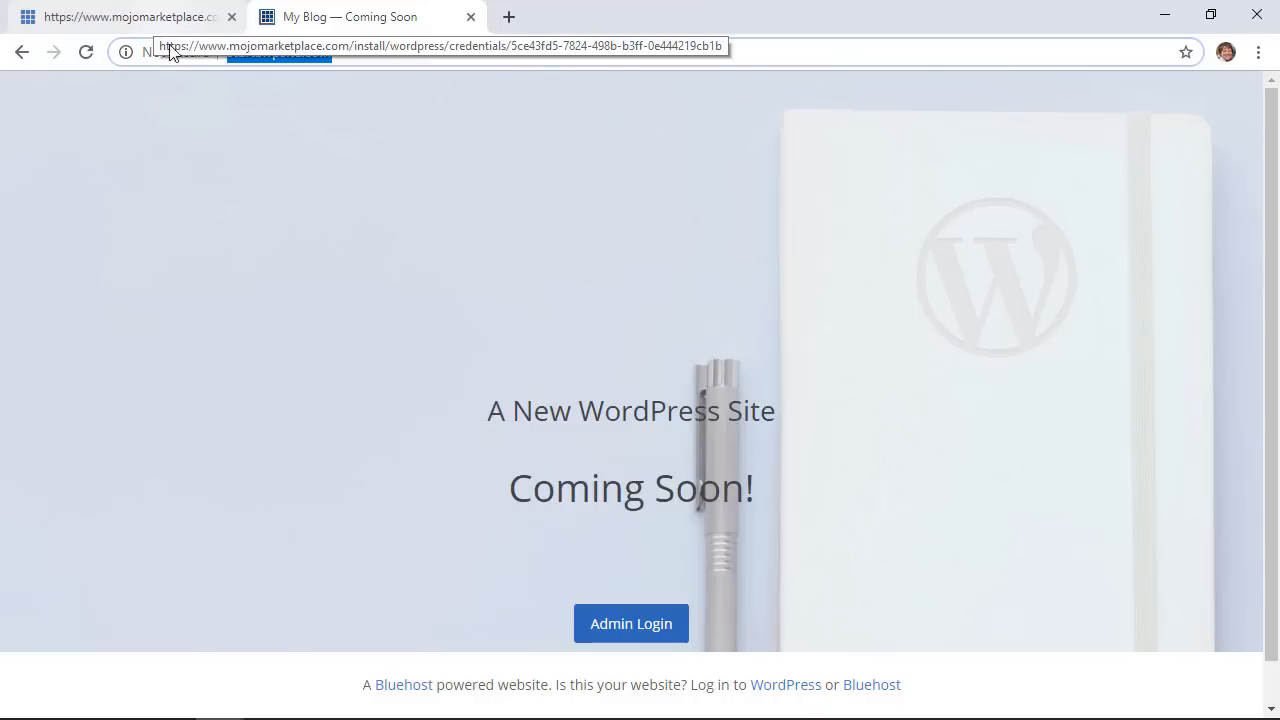
pyautogui.click(193, 115)
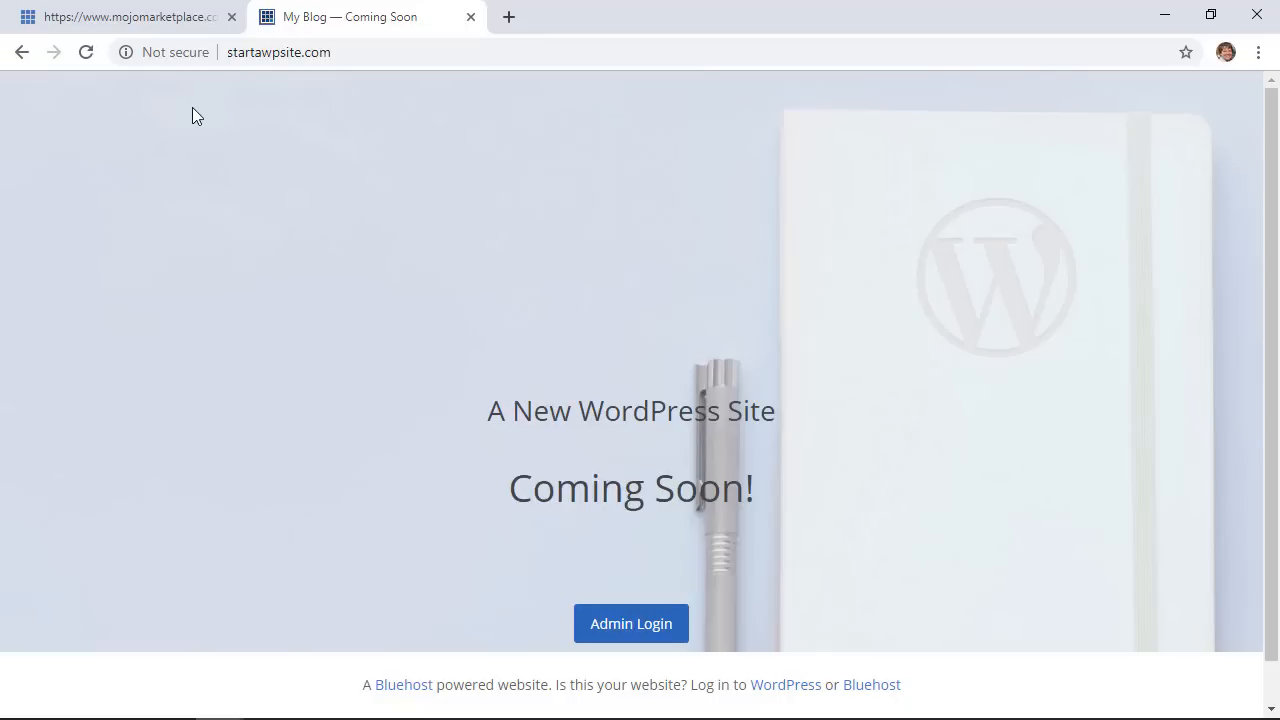
pyautogui.hotkey('ctrl', 'l')
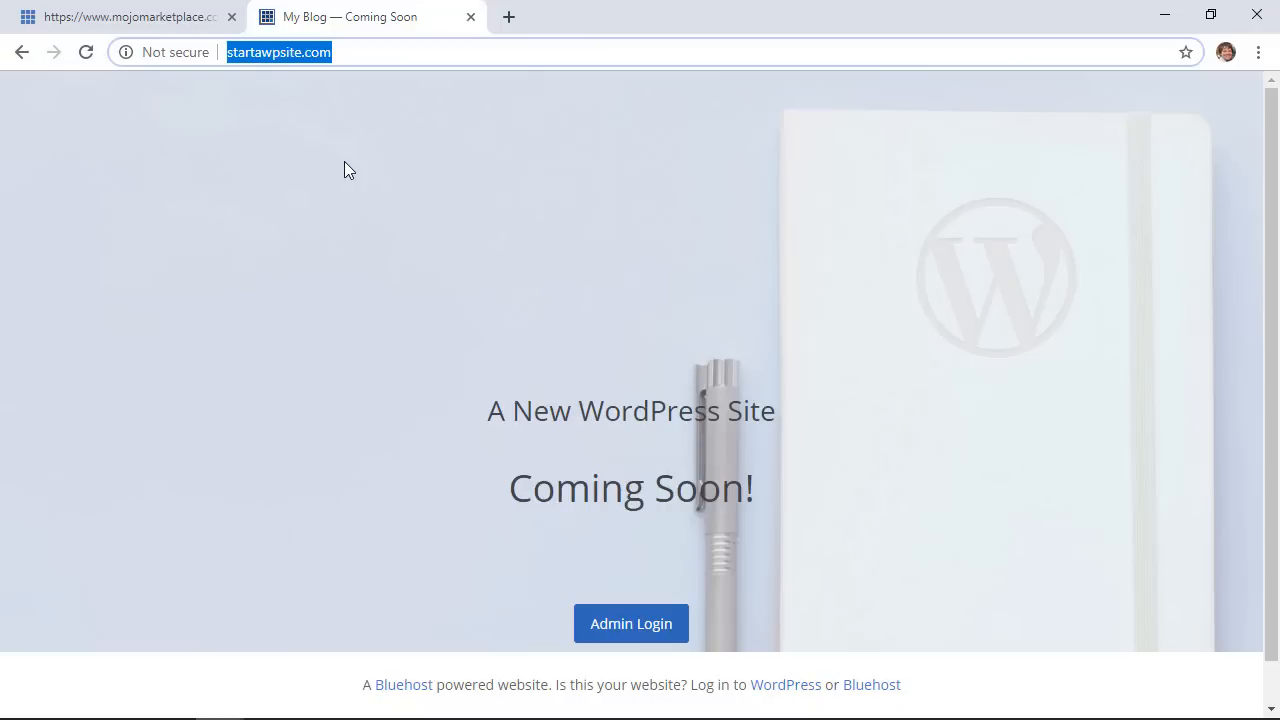
# Switch to the Bluehost account and examine the secure certificate status for startawpsite.com in the WordPress security settings
pyautogui.click(130, 17)
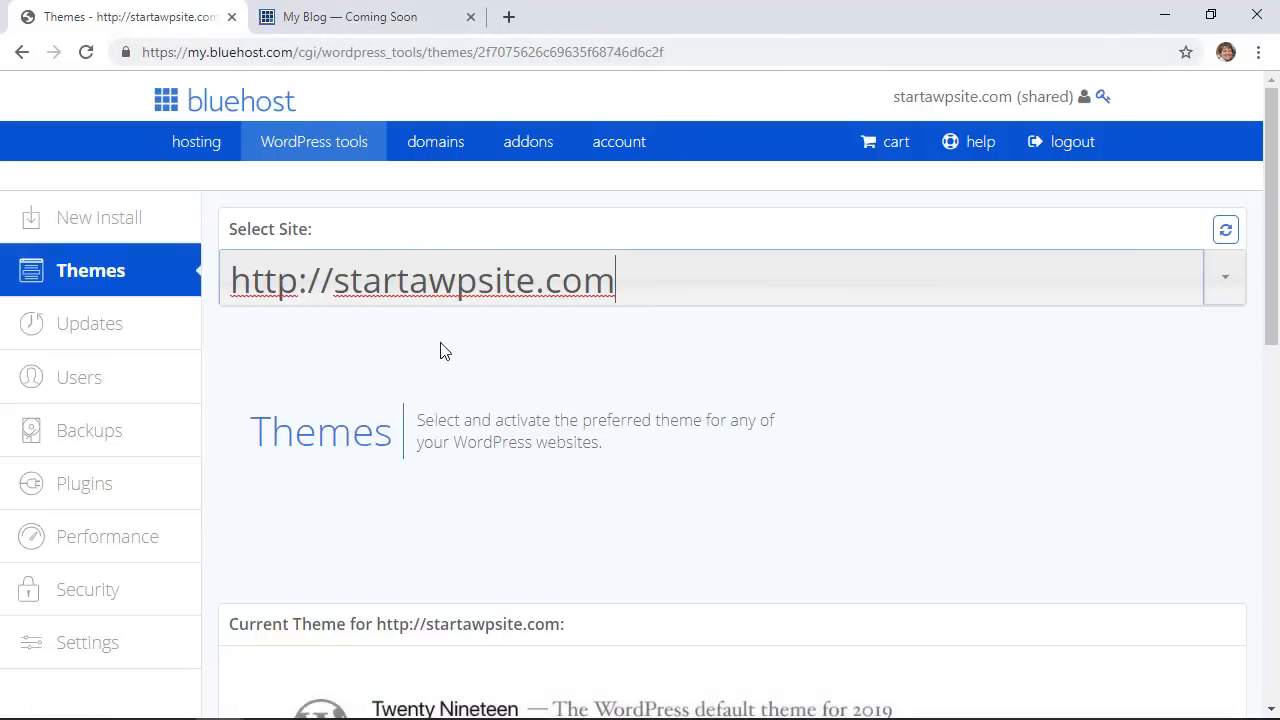
pyautogui.click(89, 603)
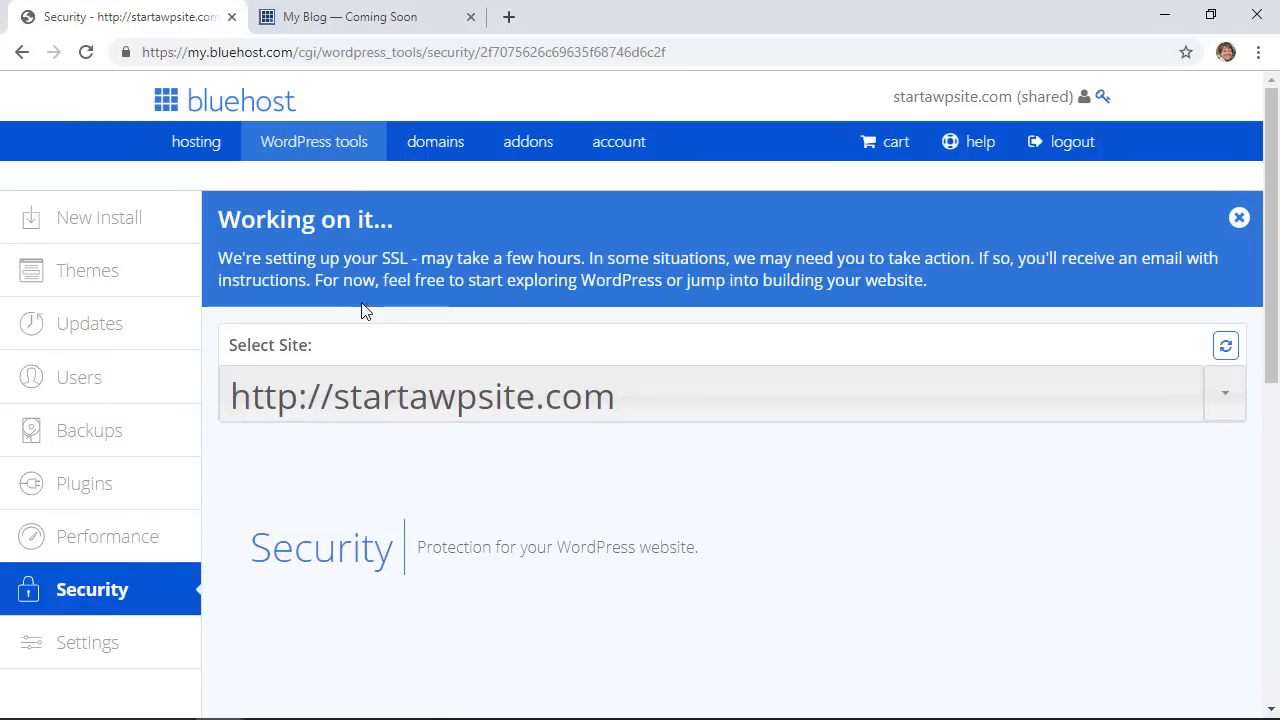
pyautogui.scroll(-1, 482, 292)
pyautogui.scroll(-2, 482, 292)
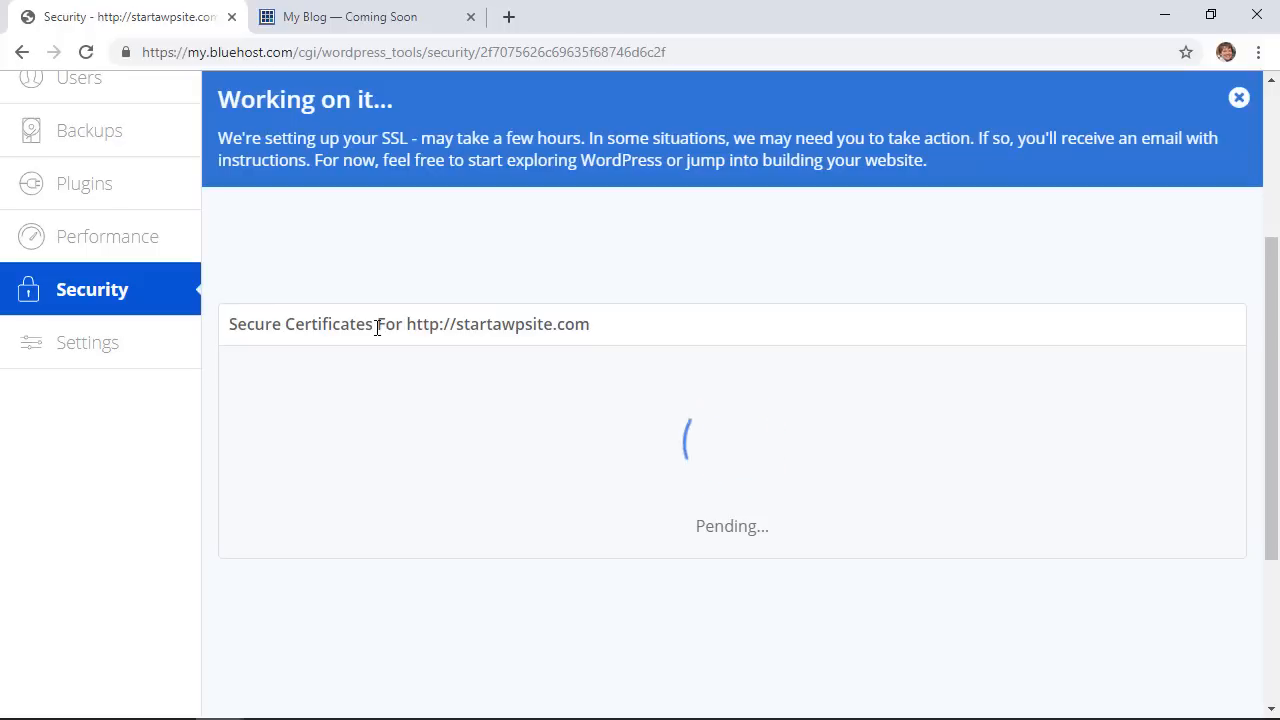
pyautogui.scroll(-1, 377, 328)
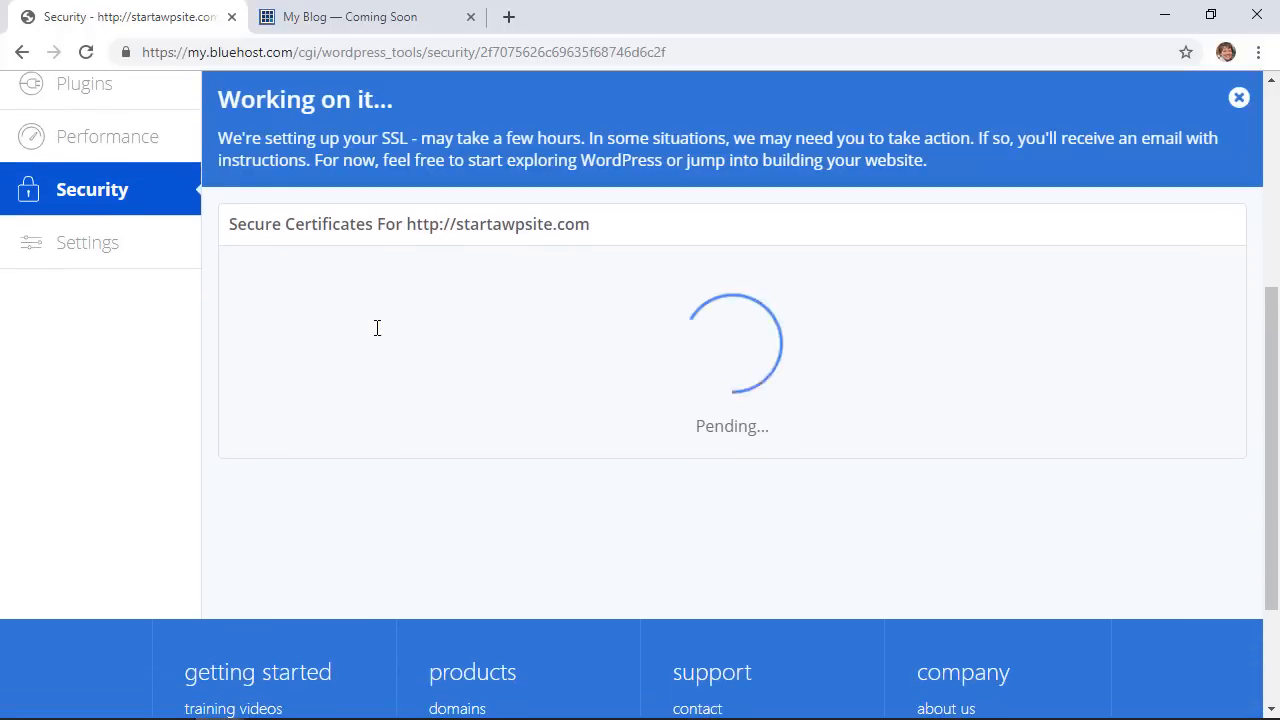
pyautogui.scroll(1, 375, 336)
pyautogui.scroll(2, 377, 335)
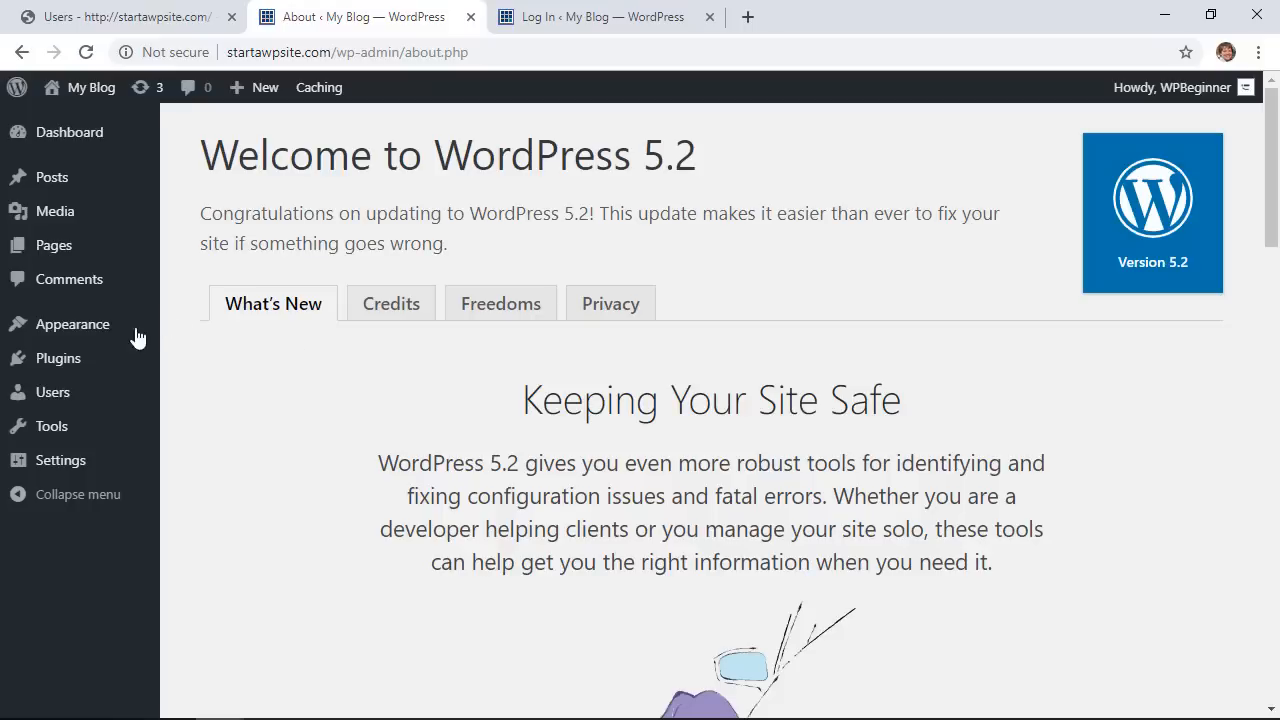
# Search the WordPress plugin directory for "ssl", and install and activate the Really Simple SSL plugin
pyautogui.moveTo(66, 363)
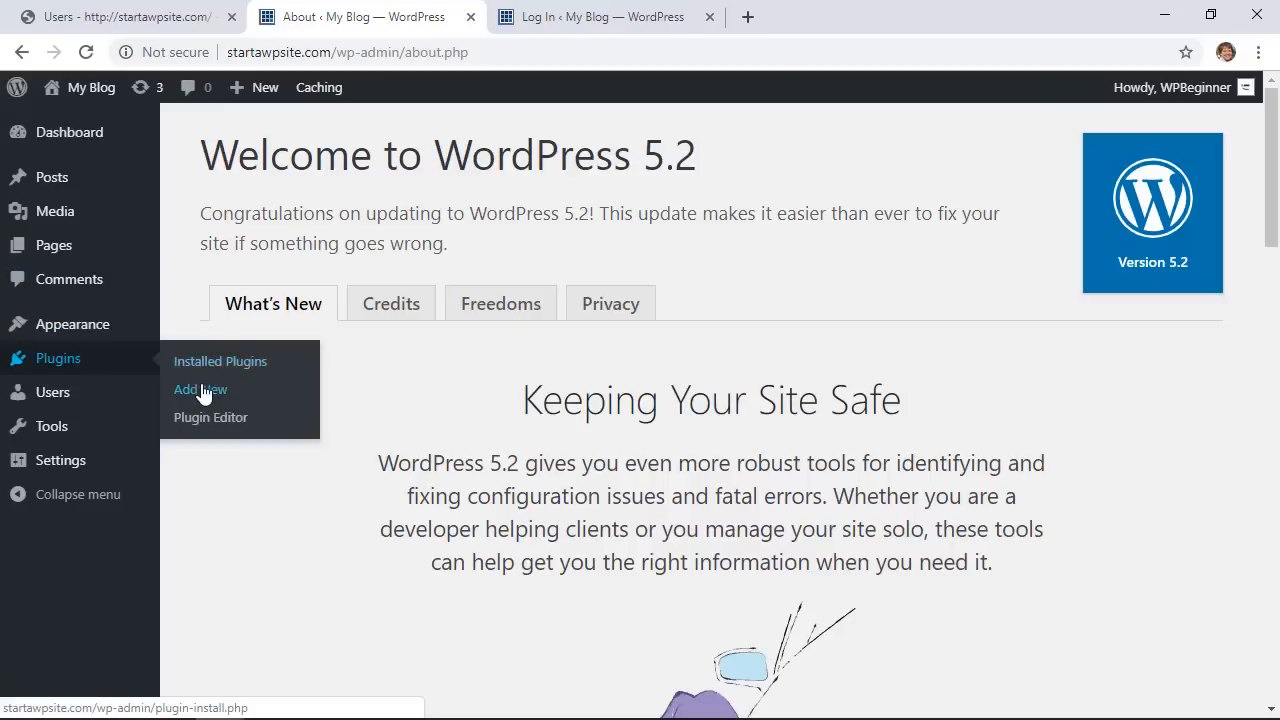
pyautogui.click(202, 390)
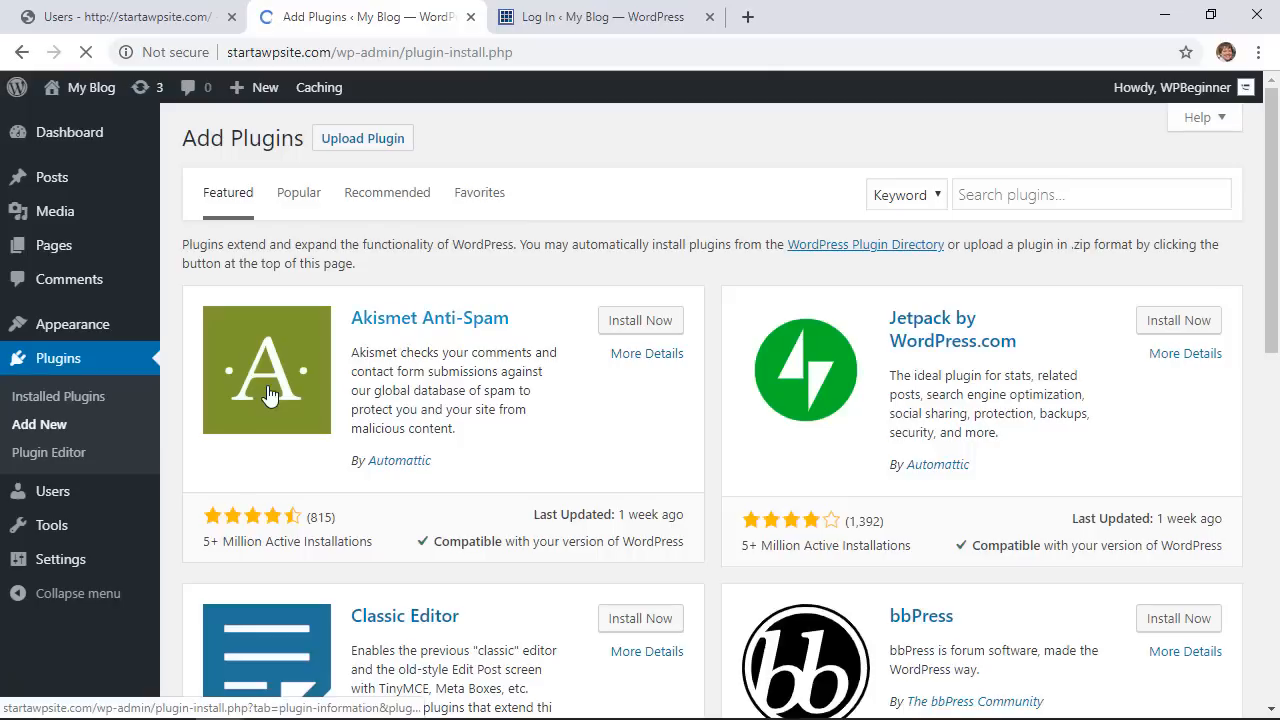
pyautogui.click(994, 196)
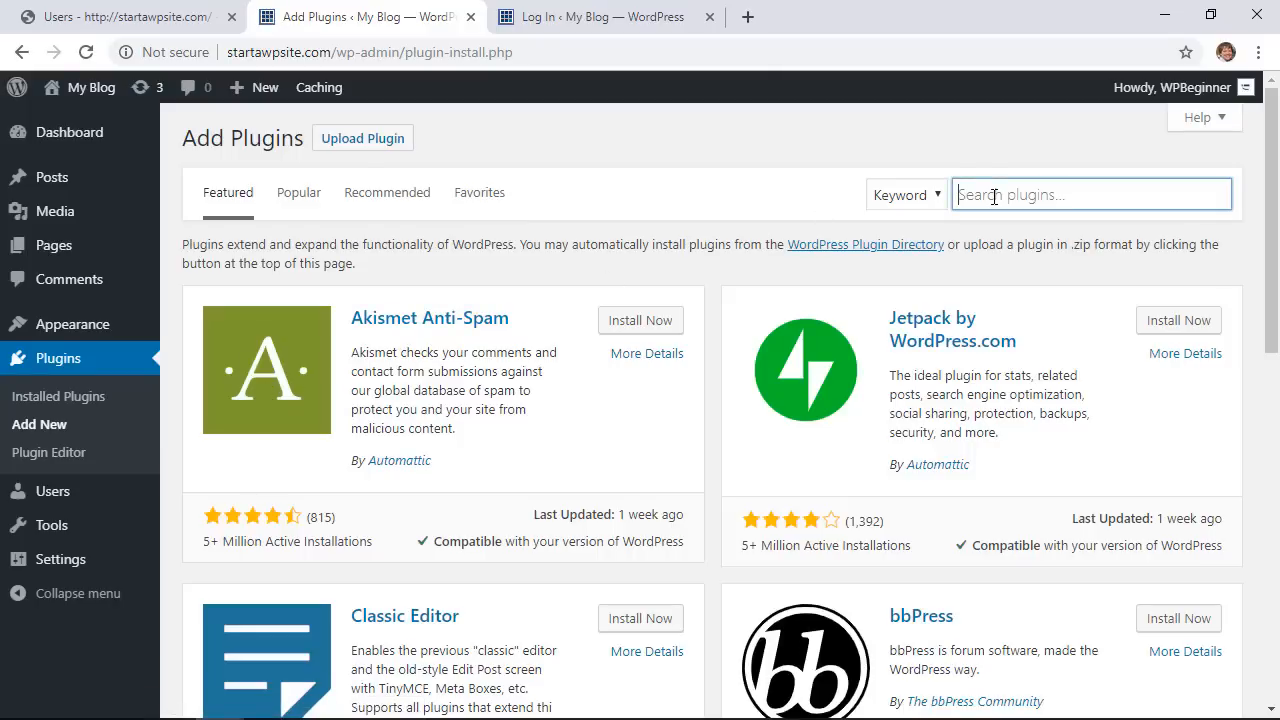
pyautogui.write('ssl')
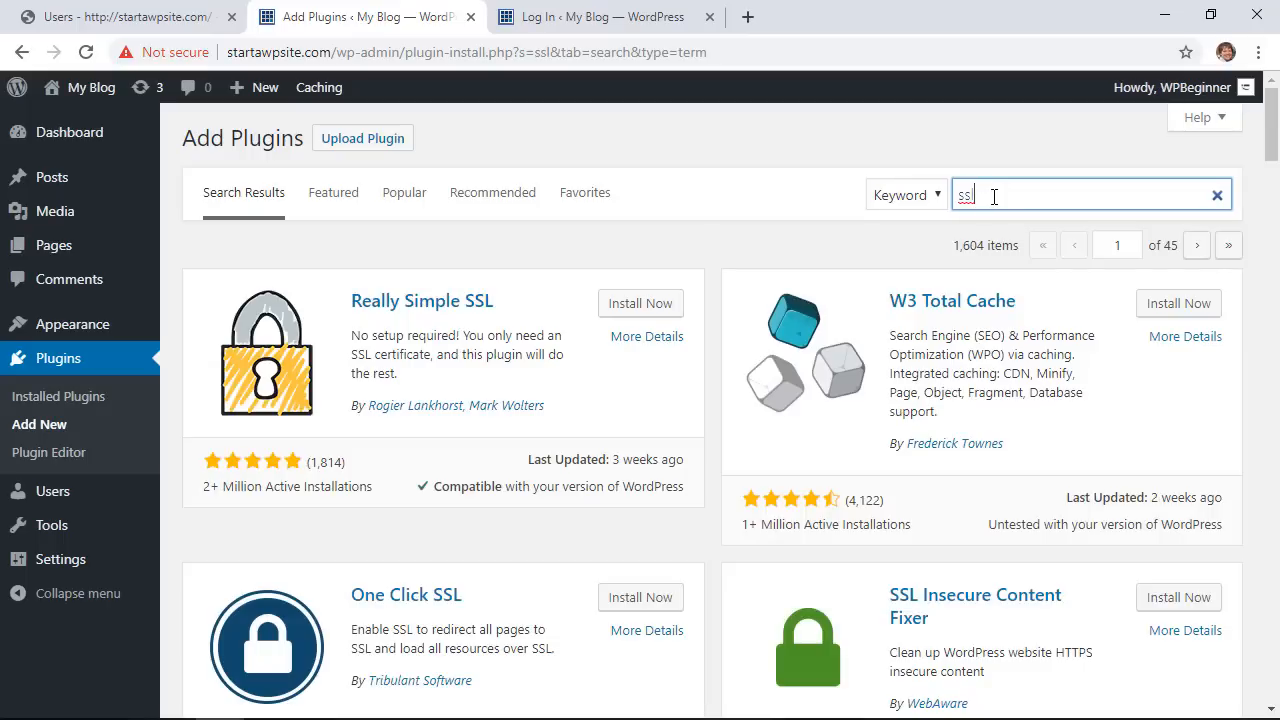
pyautogui.click(660, 312)
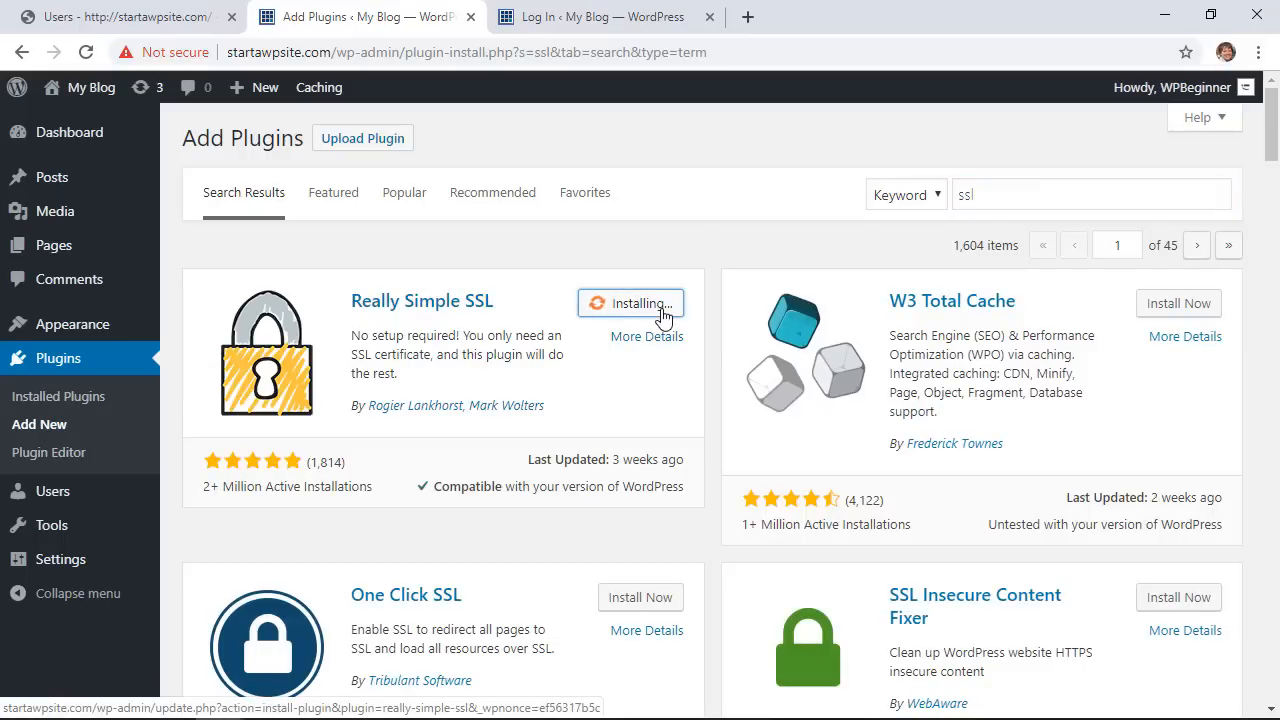
pyautogui.click(645, 314)
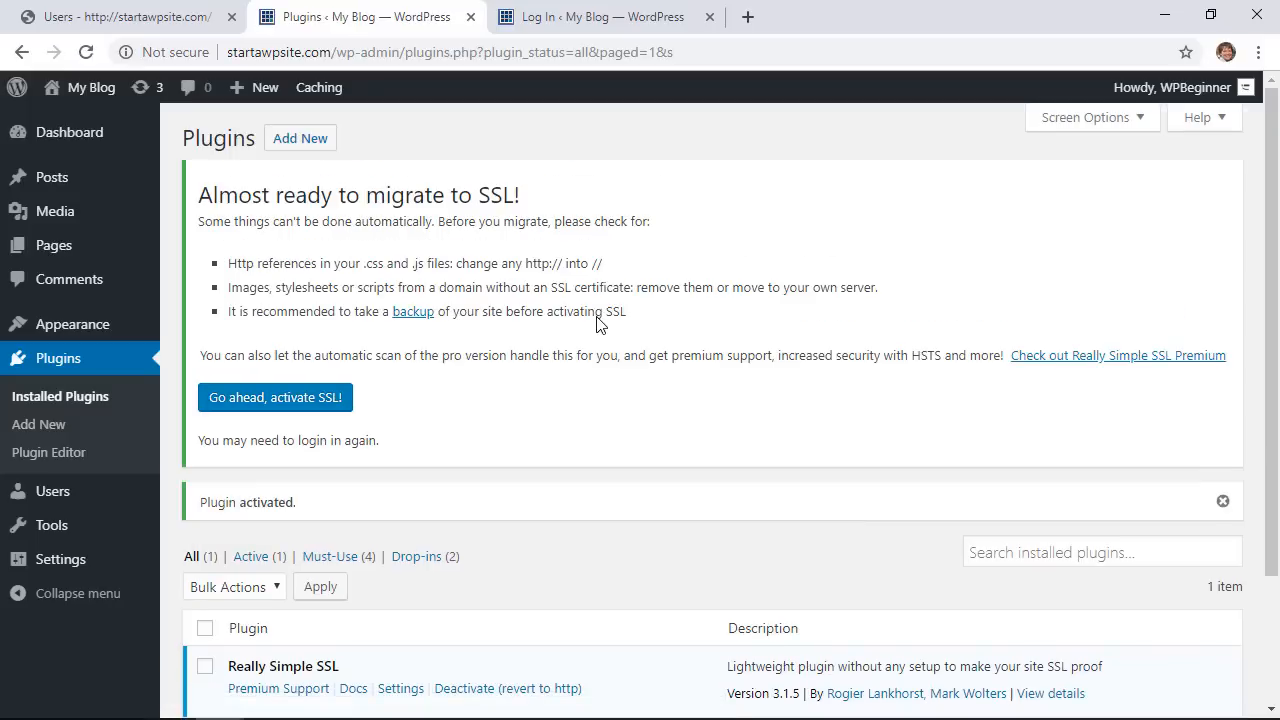
# Activate SSL for the site from the Really Simple SSL plugin's configuration settings
pyautogui.scroll(-1, 290, 318)
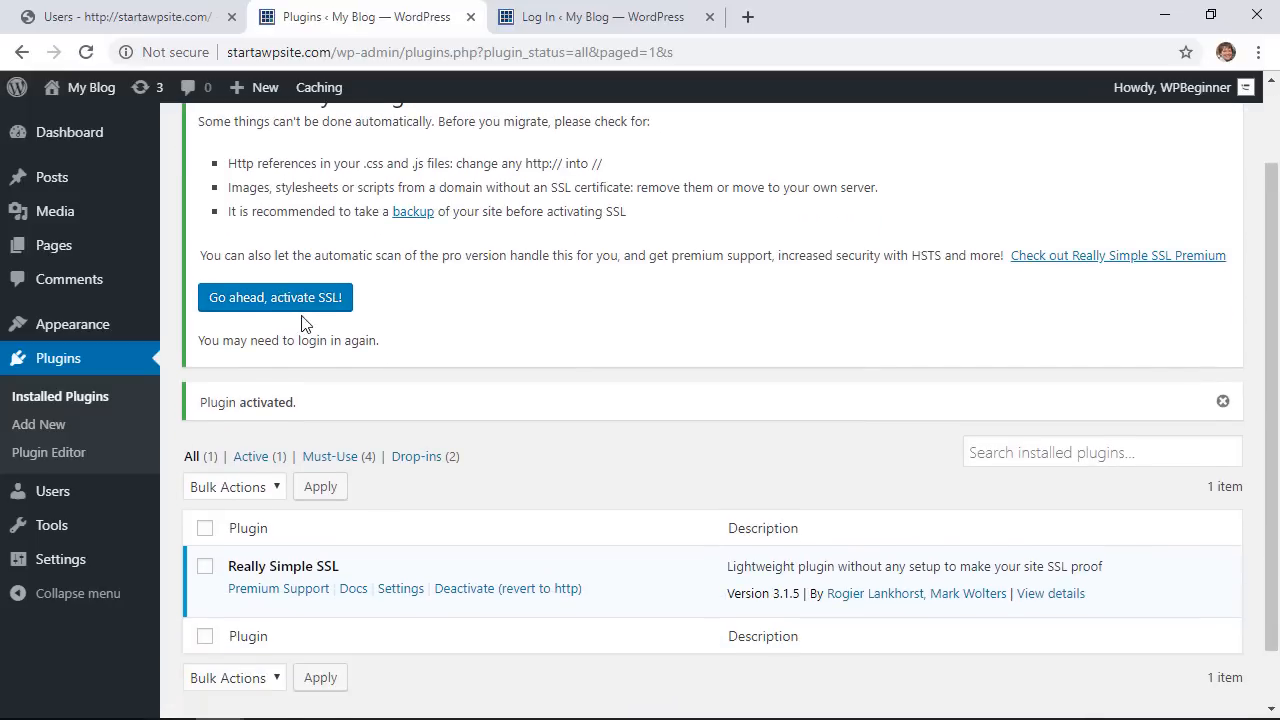
pyautogui.click(392, 590)
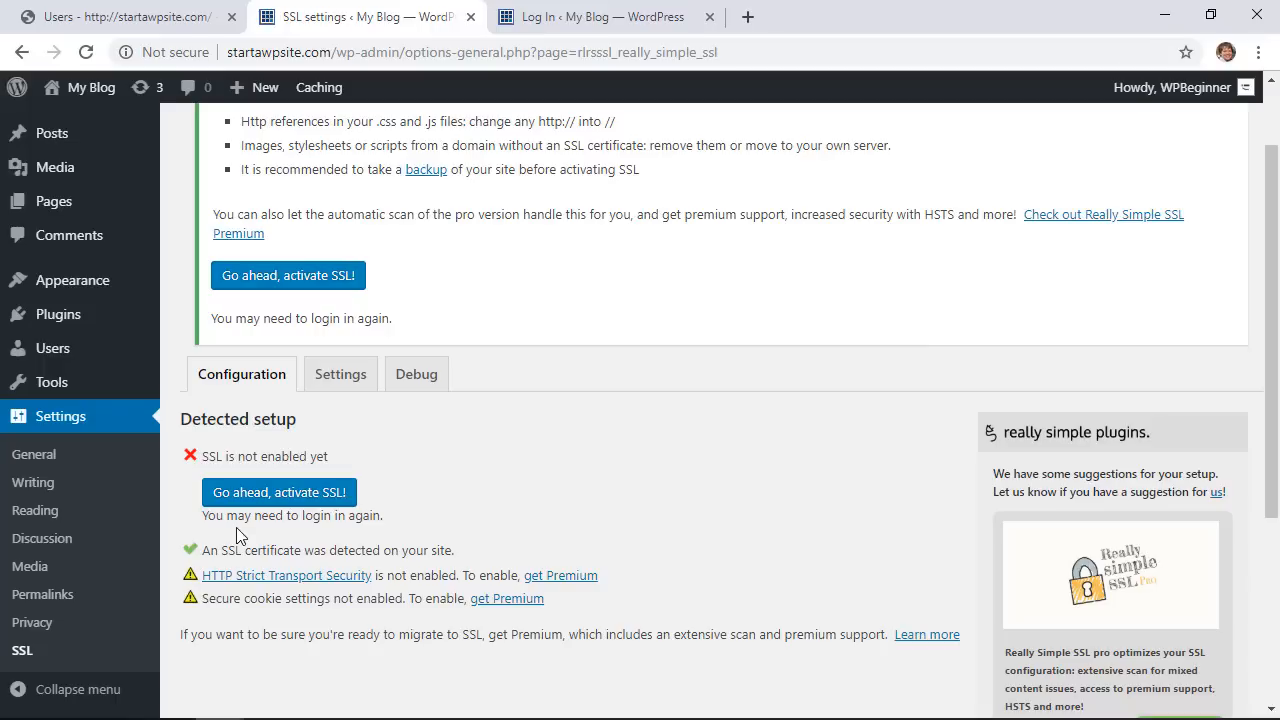
pyautogui.click(265, 505)
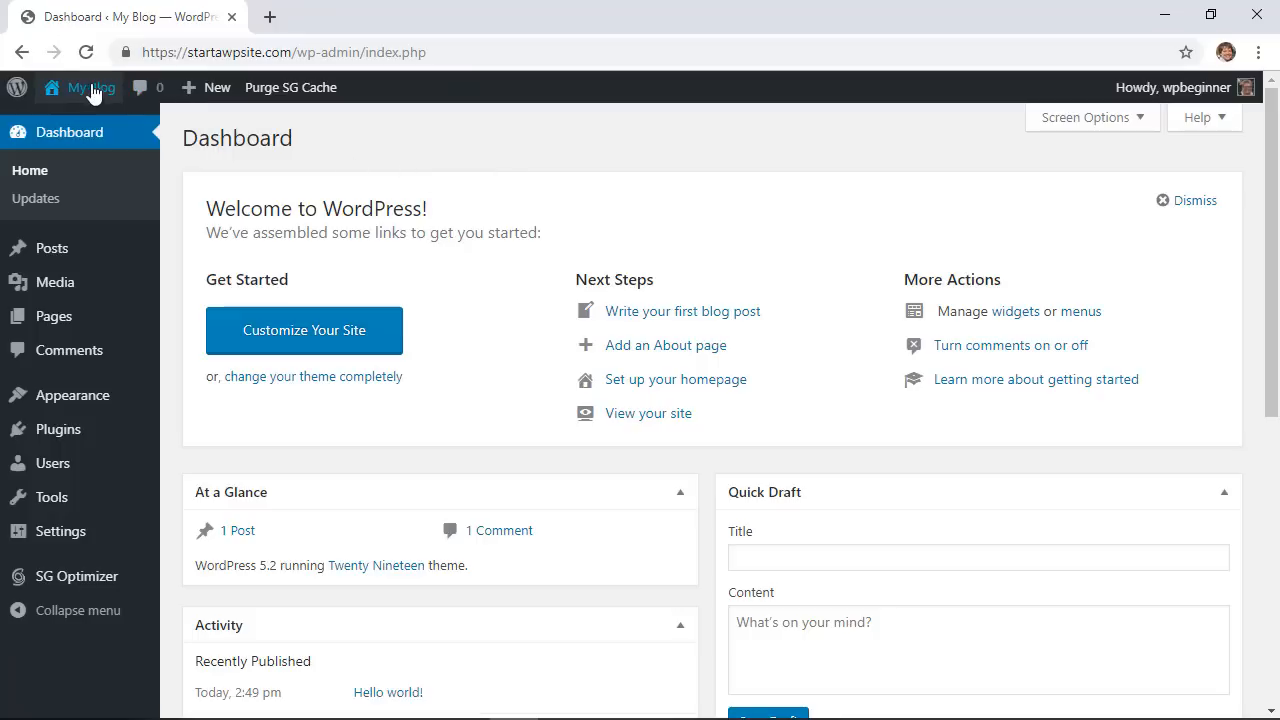
# View the blog's front end in a separate browser tab, examine the default homepage from header to footer, and close it
pyautogui.moveTo(86, 88)
pyautogui.rightClick(76, 122)
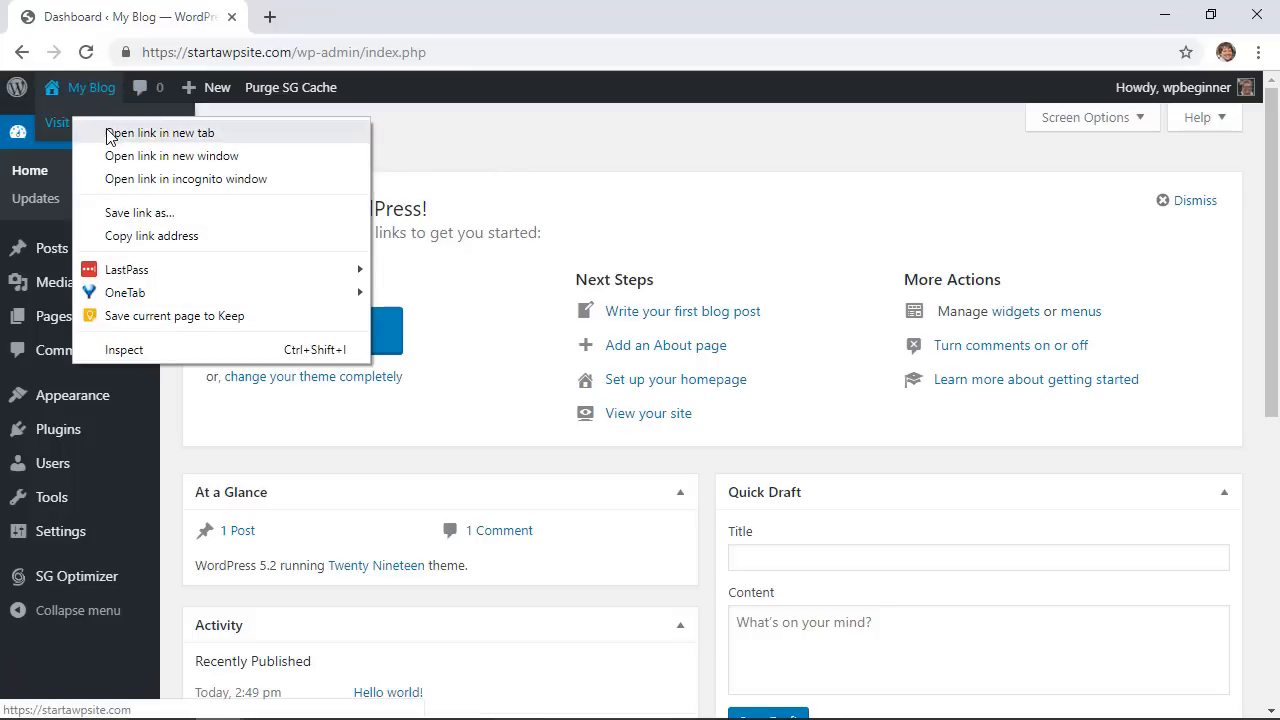
pyautogui.click(106, 129)
pyautogui.click(308, 18)
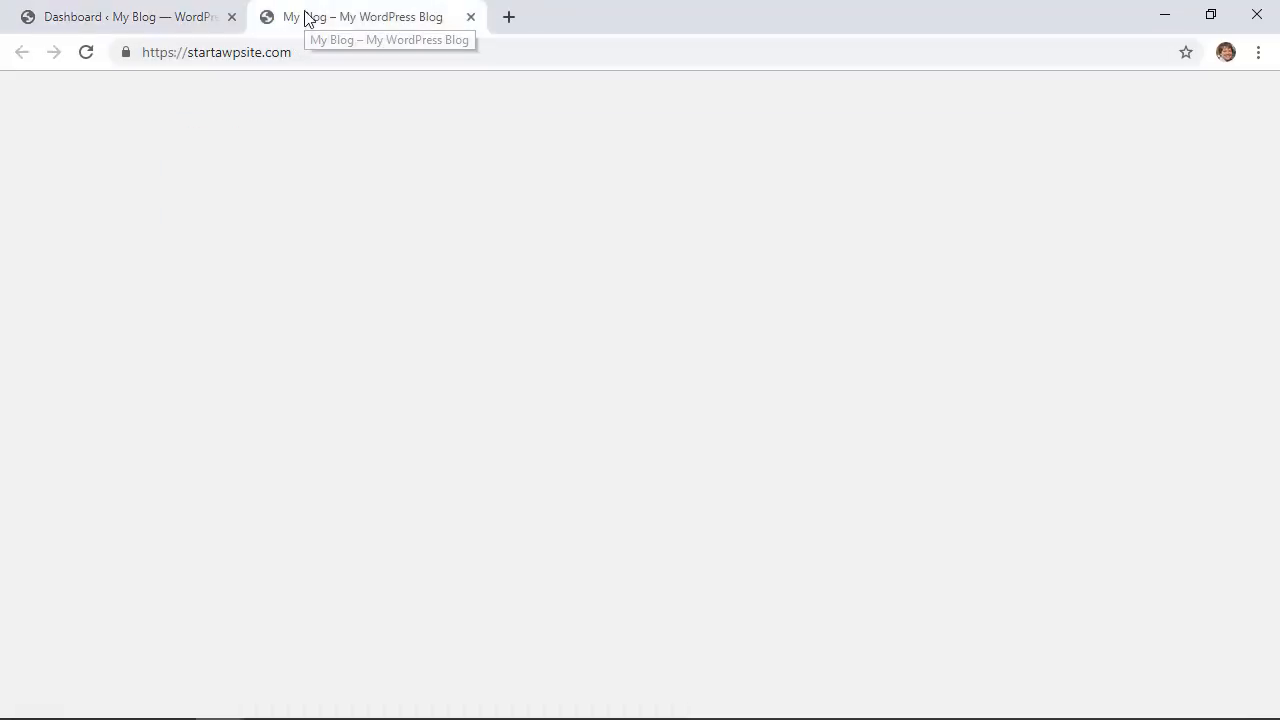
pyautogui.scroll(-4, 903, 391)
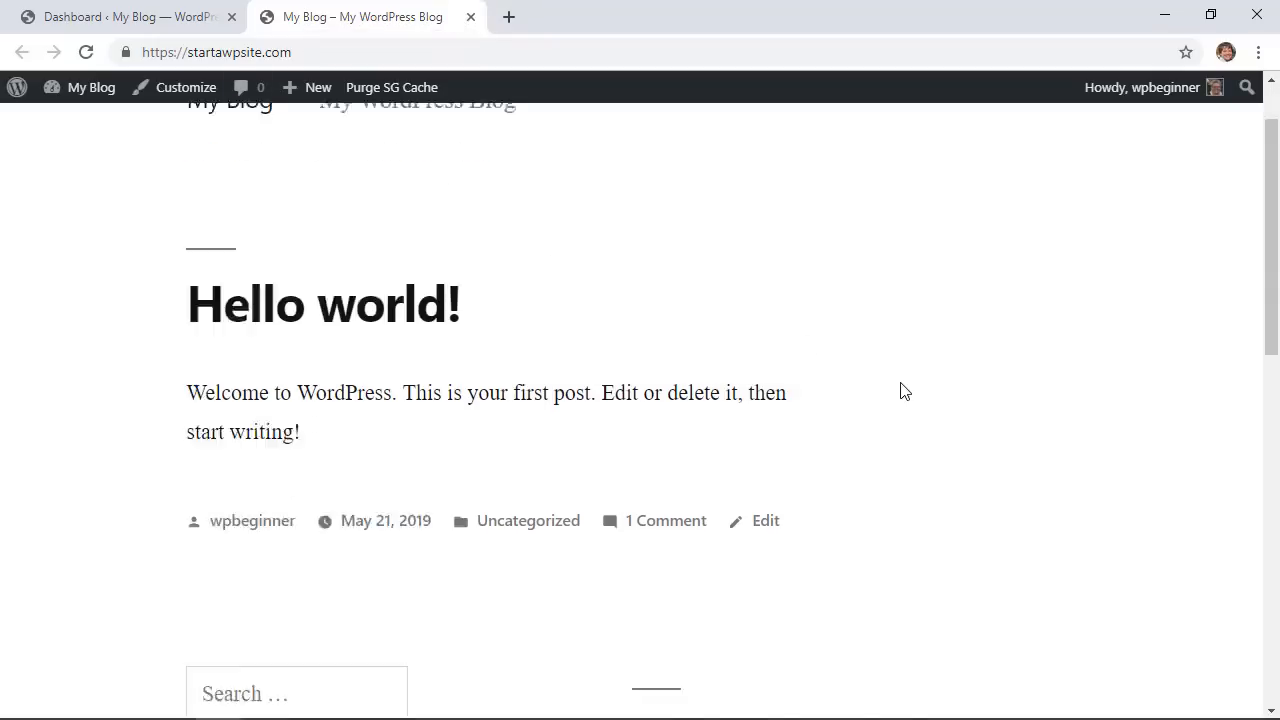
pyautogui.scroll(-6, 903, 391)
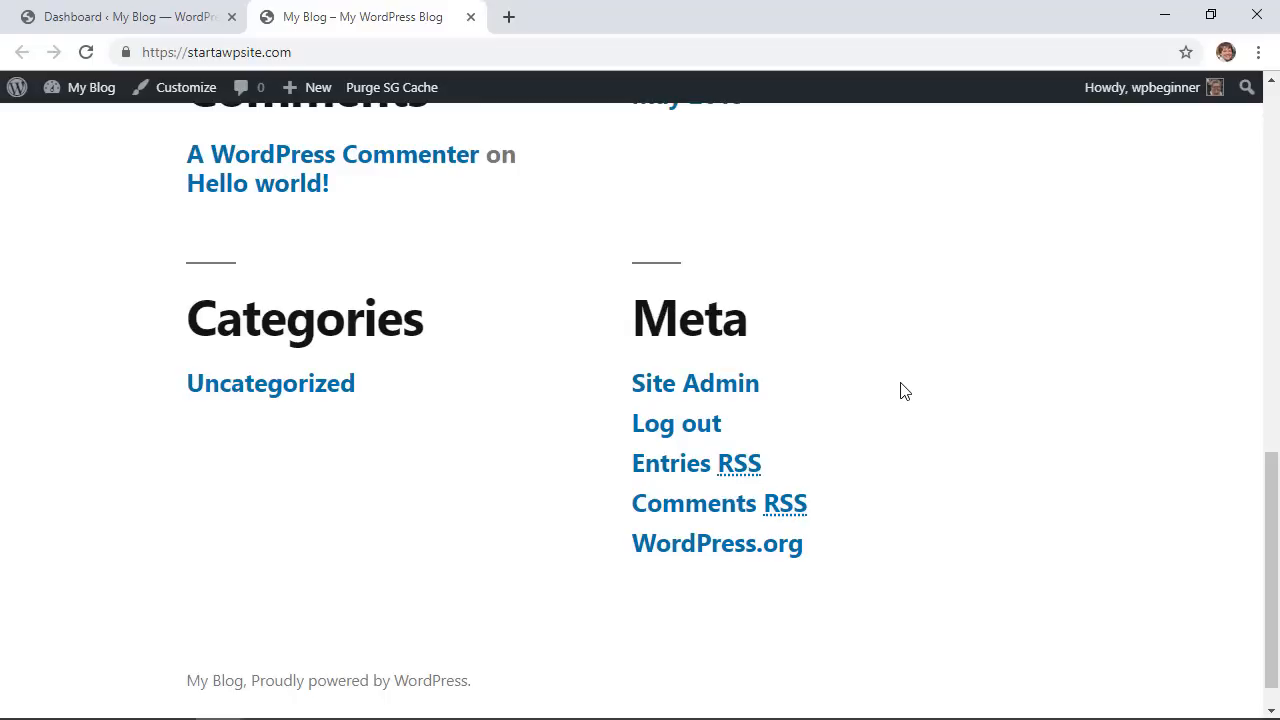
pyautogui.scroll(-1, 903, 391)
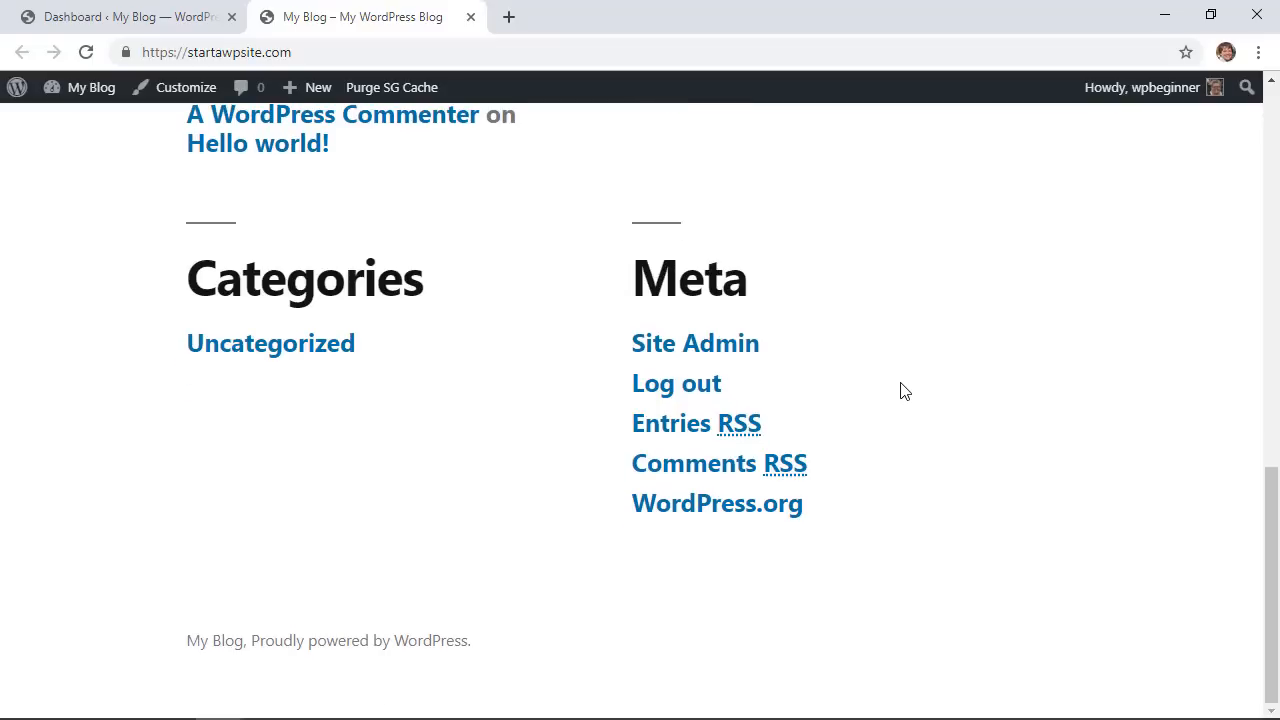
pyautogui.scroll(10, 903, 391)
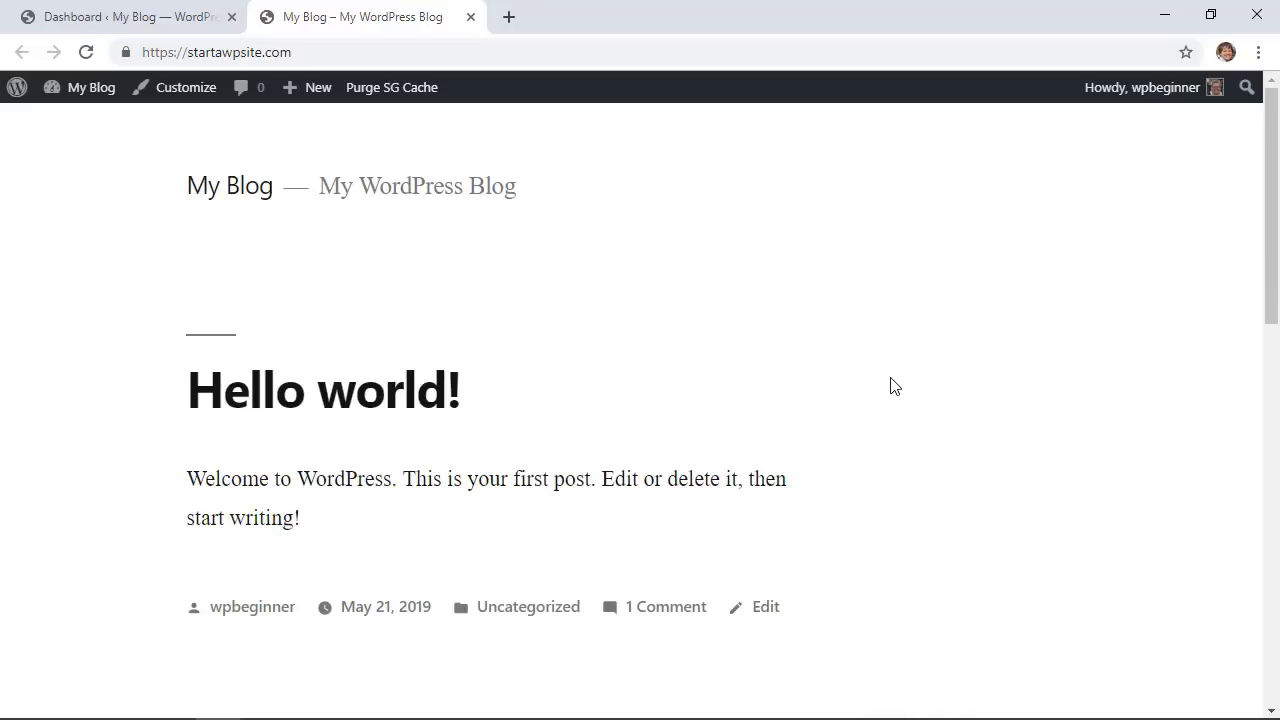
pyautogui.click(470, 17)
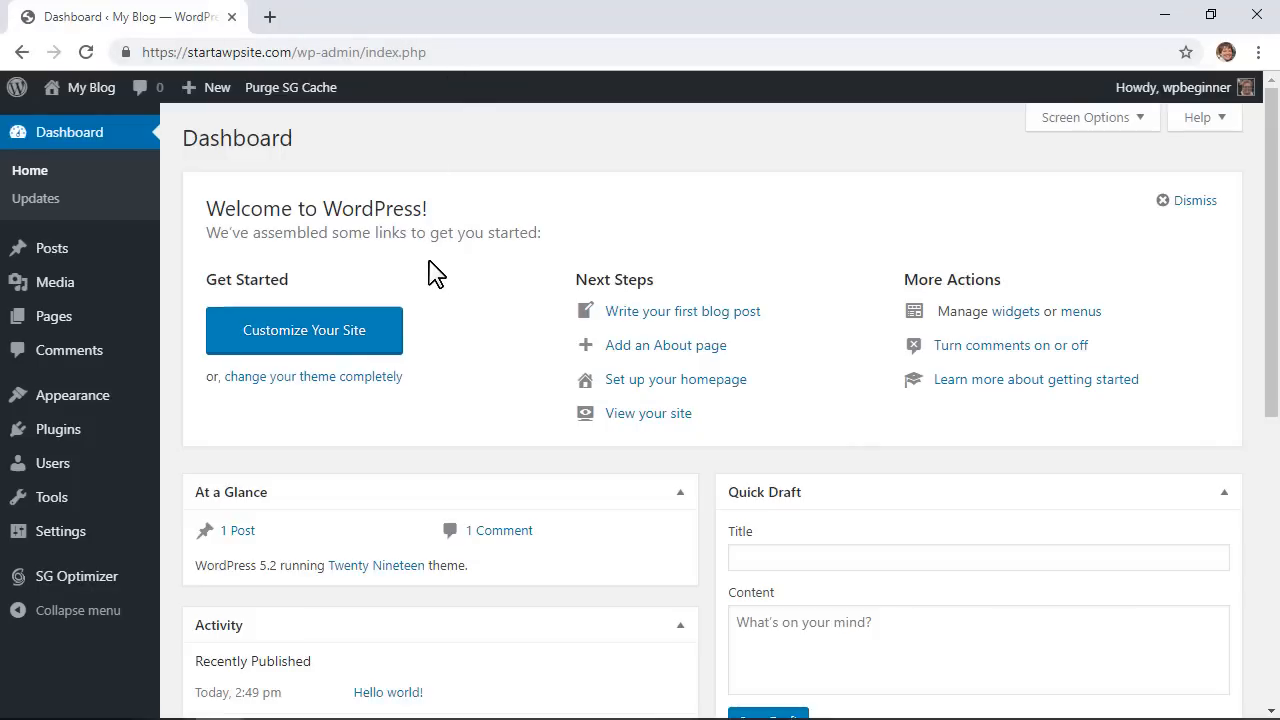
# Open the page for adding a new WordPress theme and browse the featured themes
pyautogui.moveTo(71, 400)
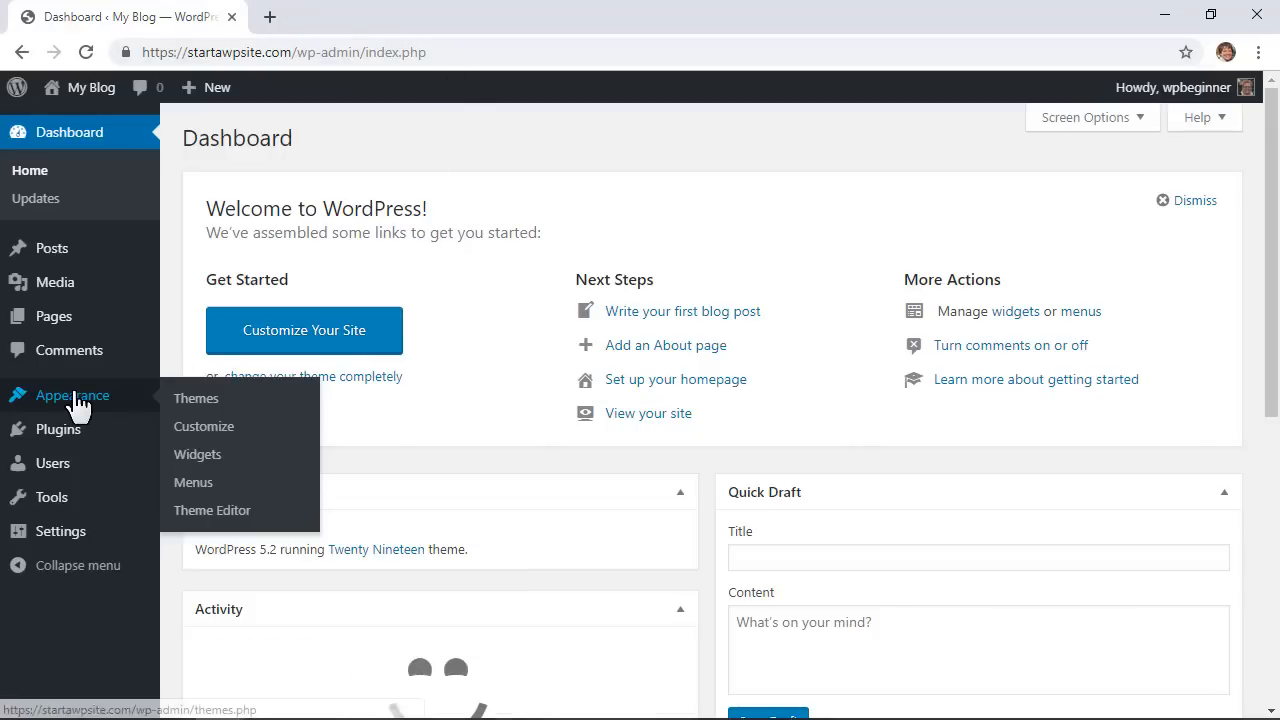
pyautogui.click(198, 403)
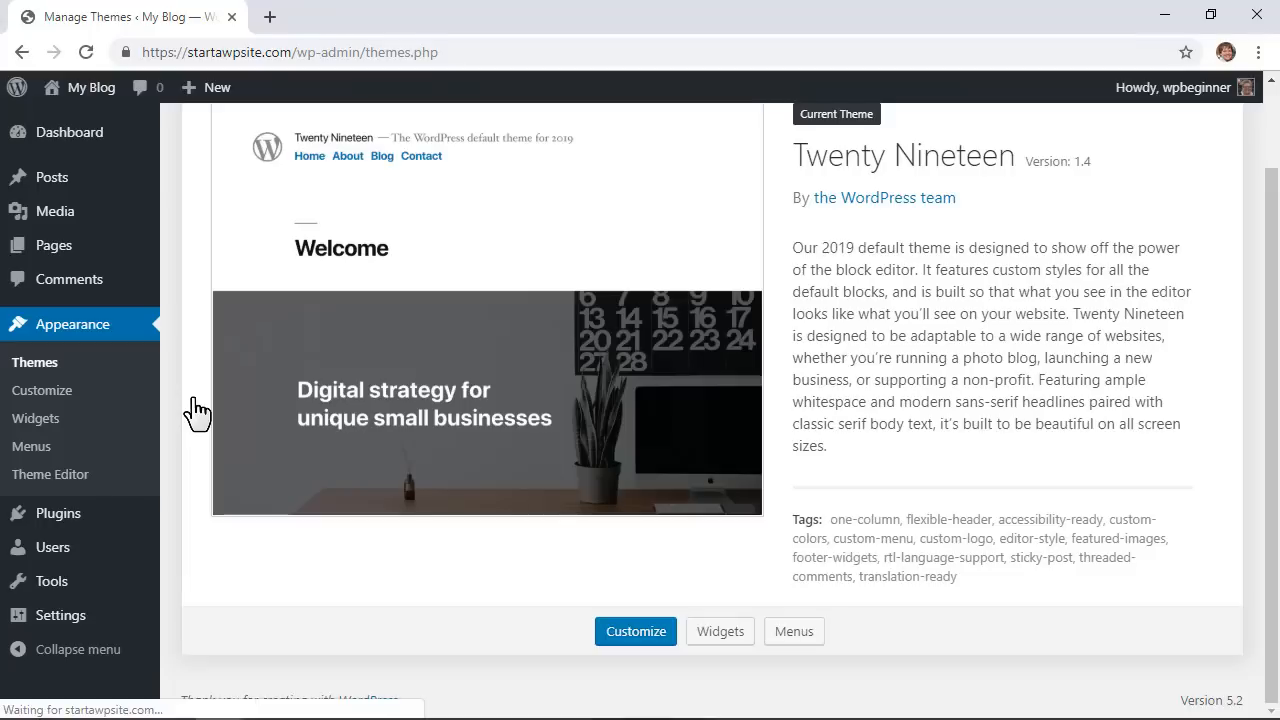
pyautogui.scroll(2, 500, 350)
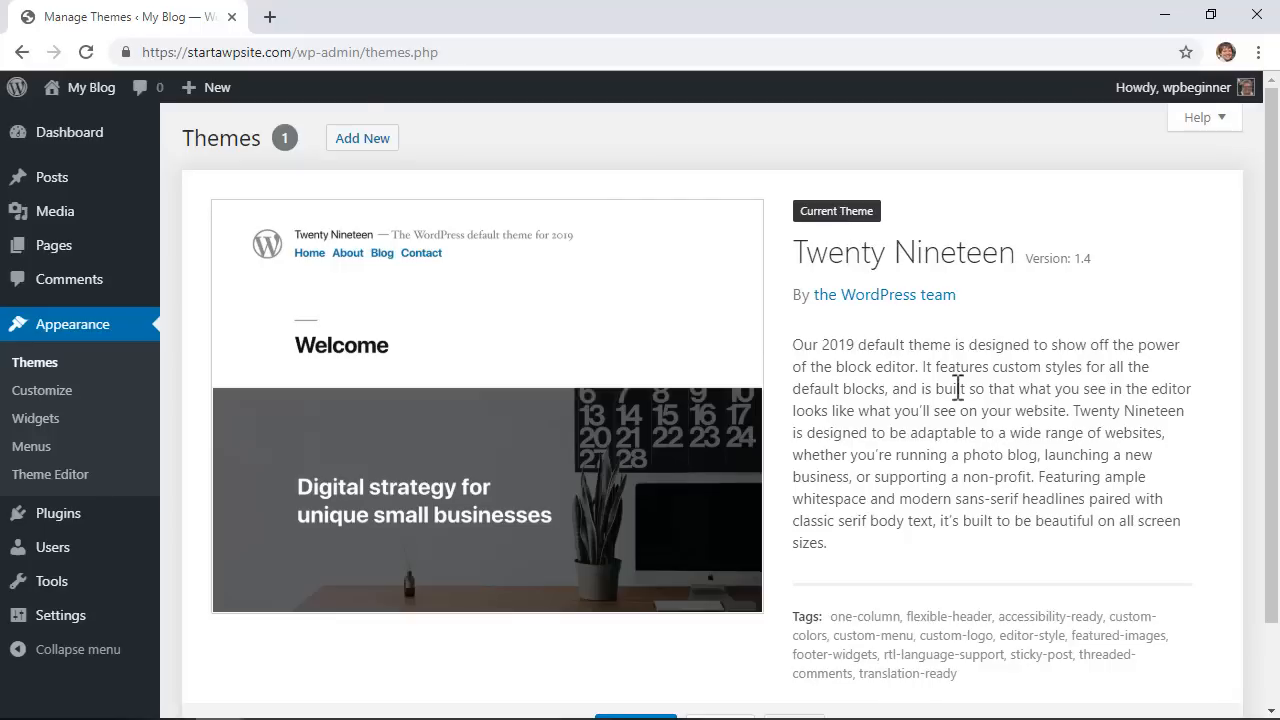
pyautogui.click(370, 141)
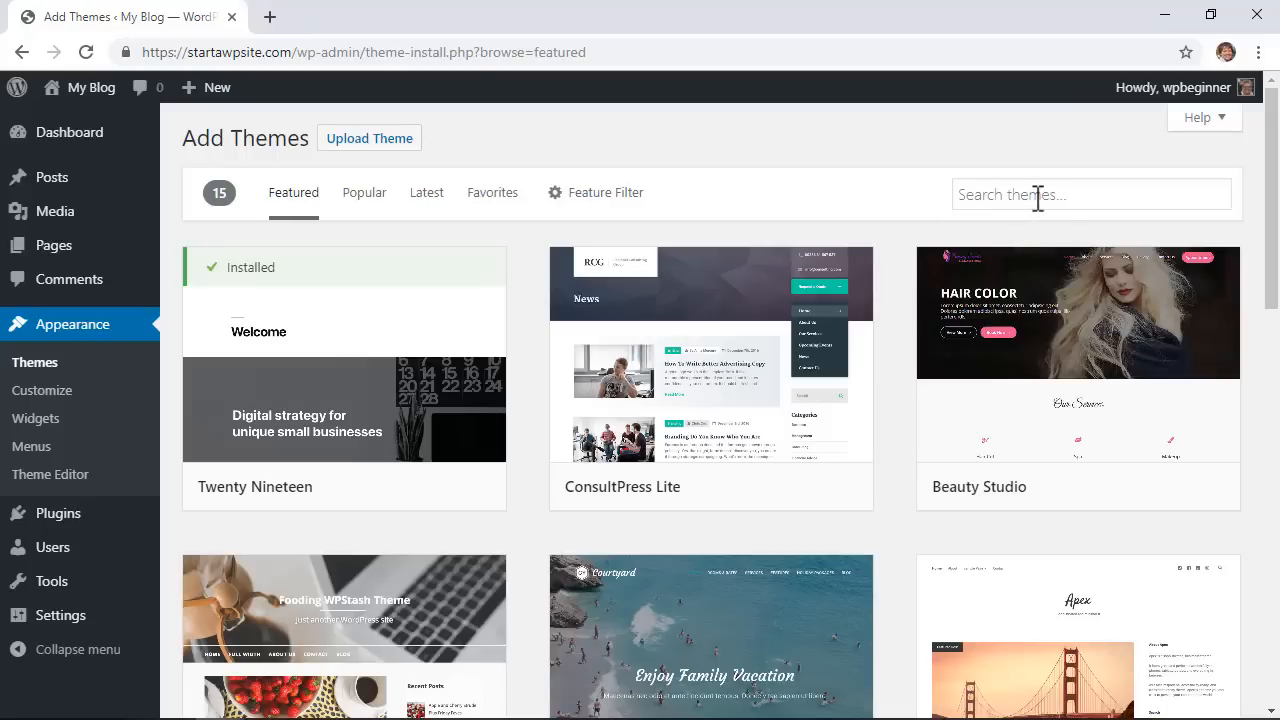
pyautogui.click(1038, 197)
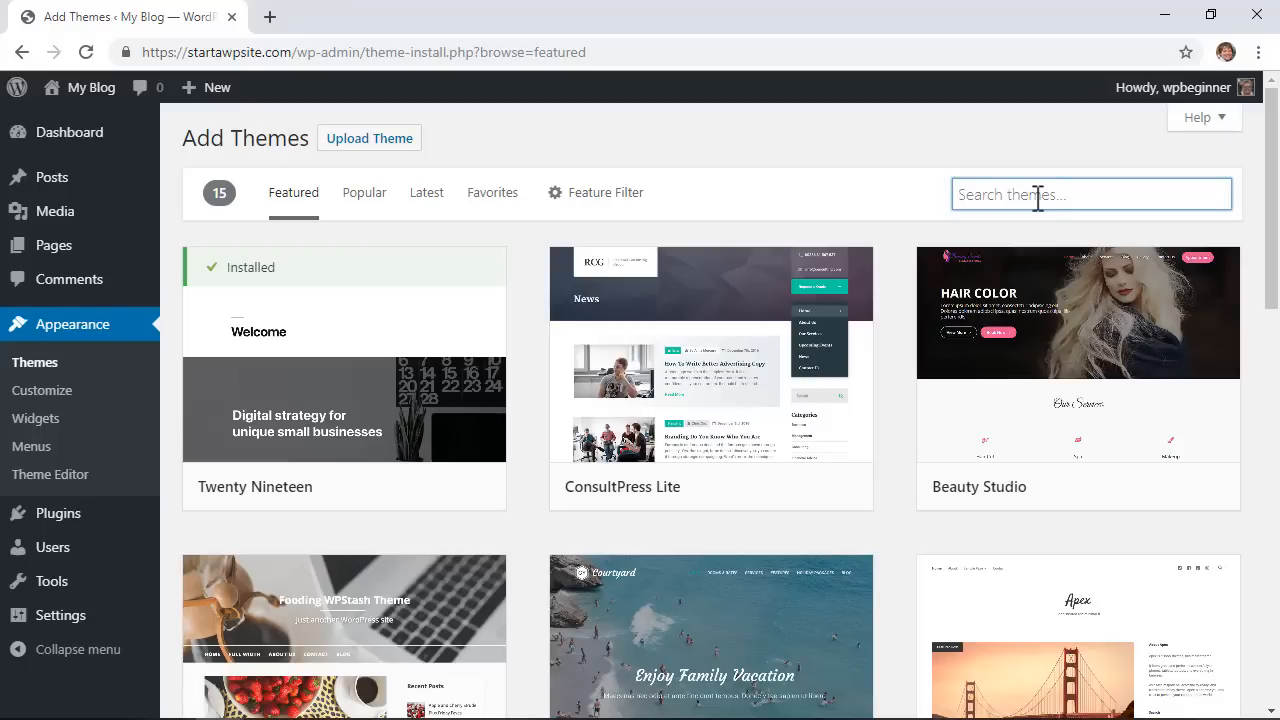
pyautogui.scroll(-1, 876, 617)
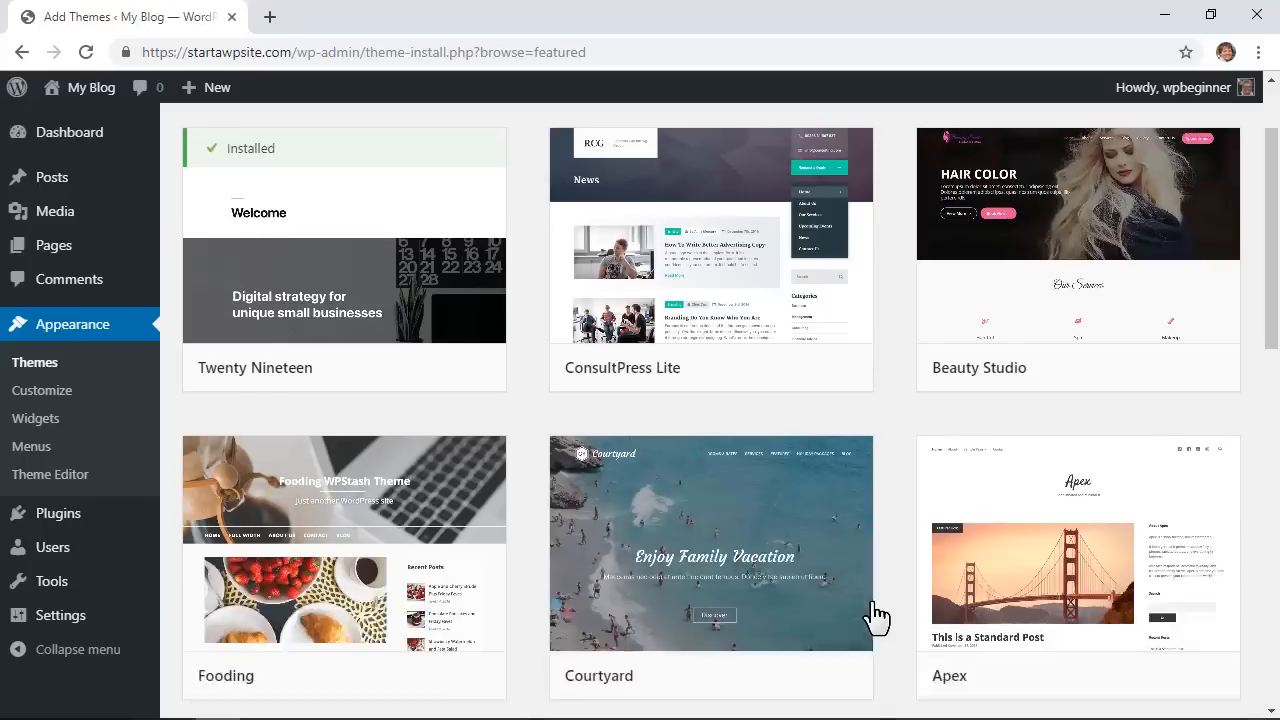
pyautogui.scroll(-2, 876, 617)
pyautogui.scroll(4, 880, 580)
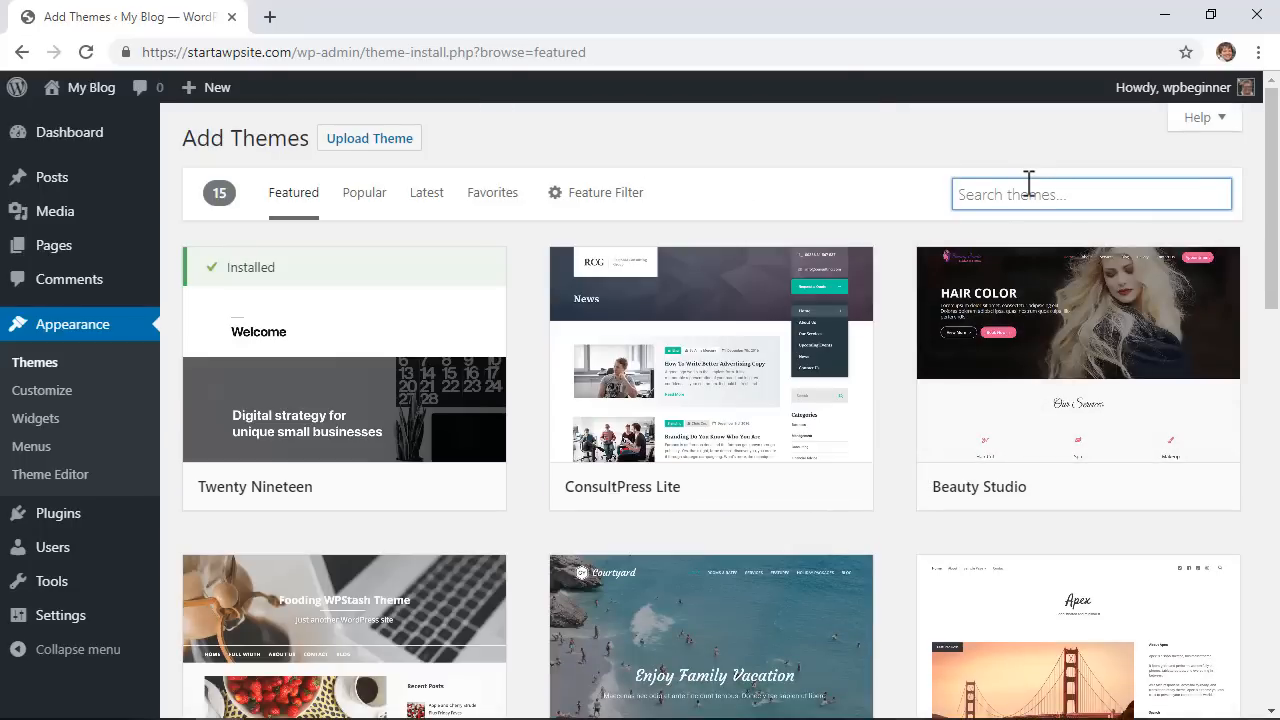
# Search the theme directory for "astra", and install and activate the Astra theme
pyautogui.write('astra')
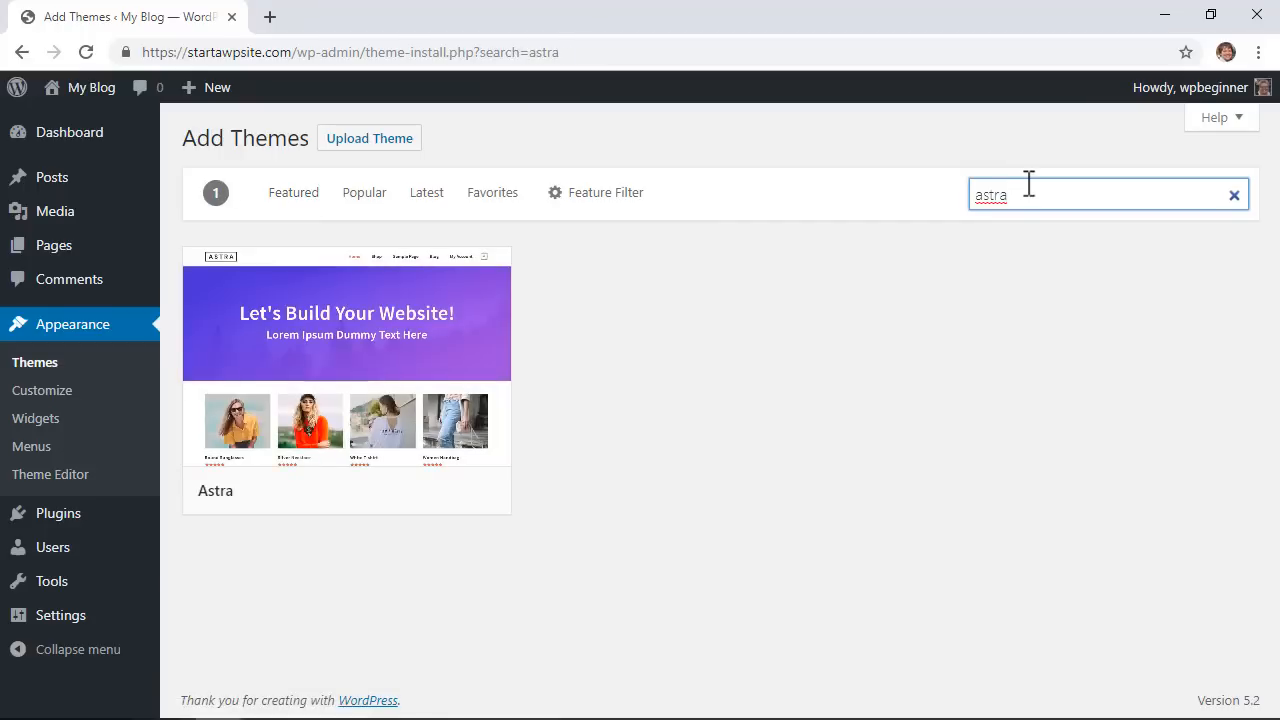
pyautogui.moveTo(343, 430)
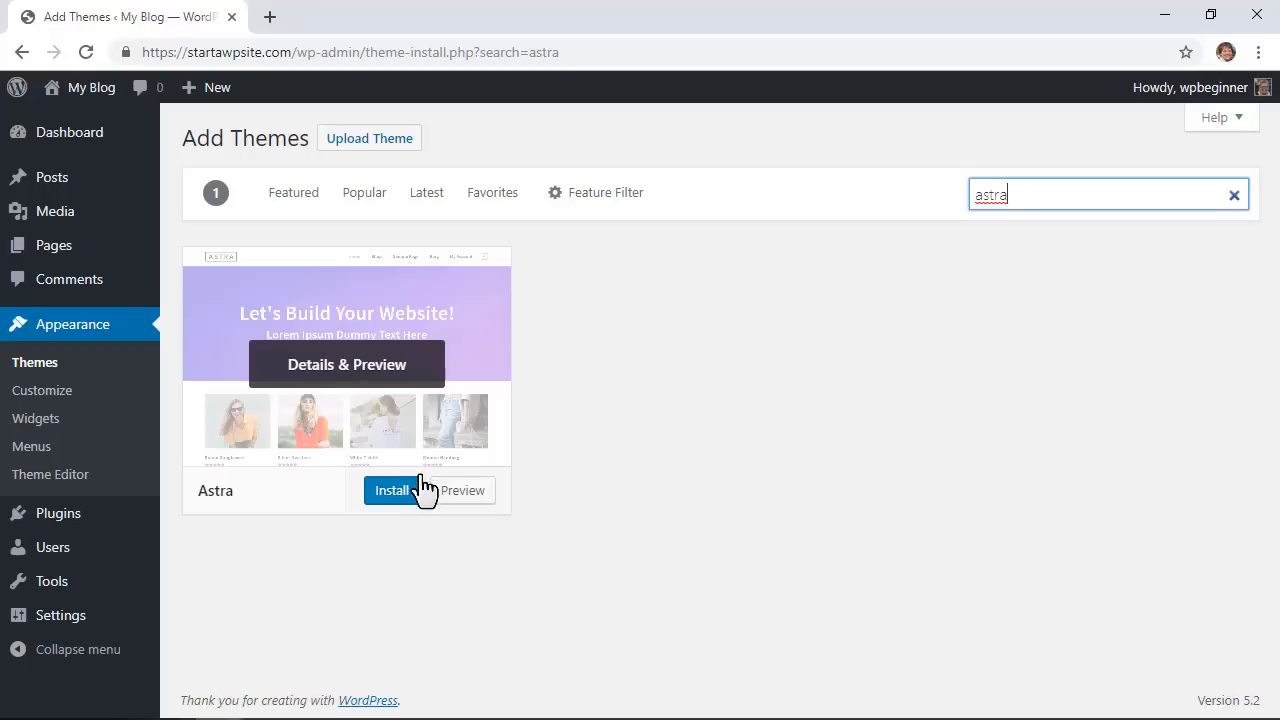
pyautogui.click(390, 493)
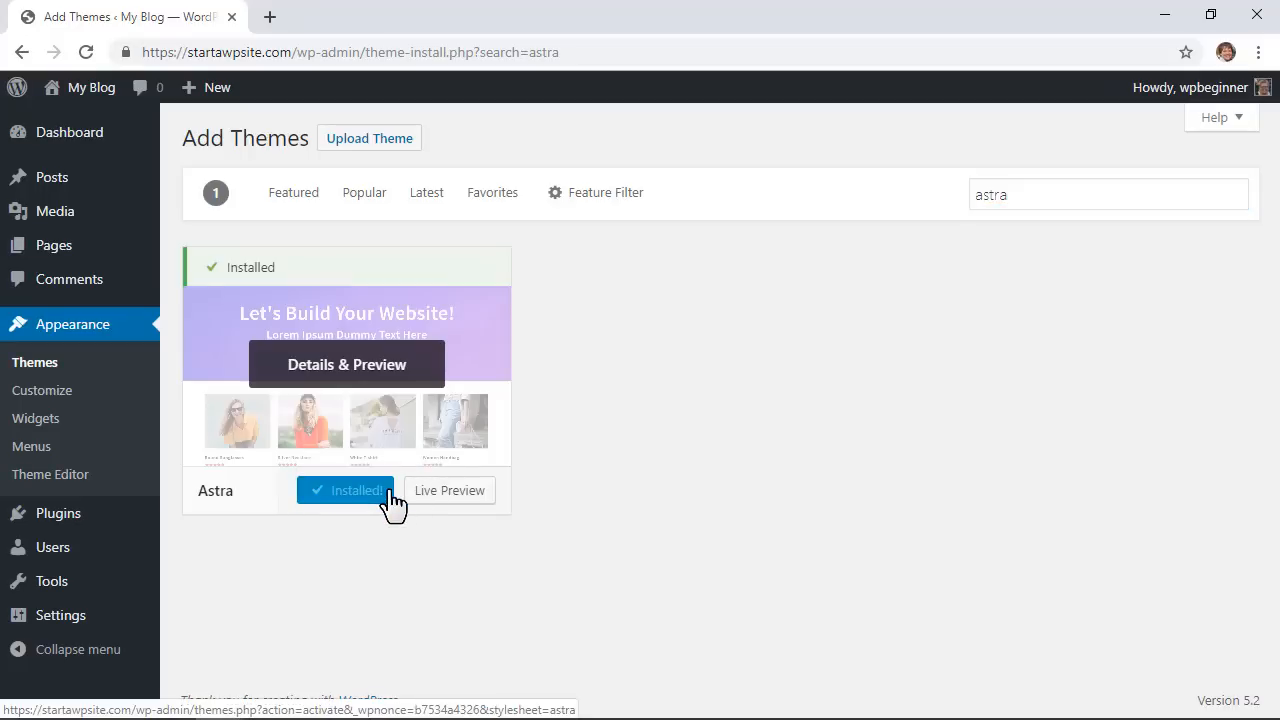
pyautogui.click(388, 492)
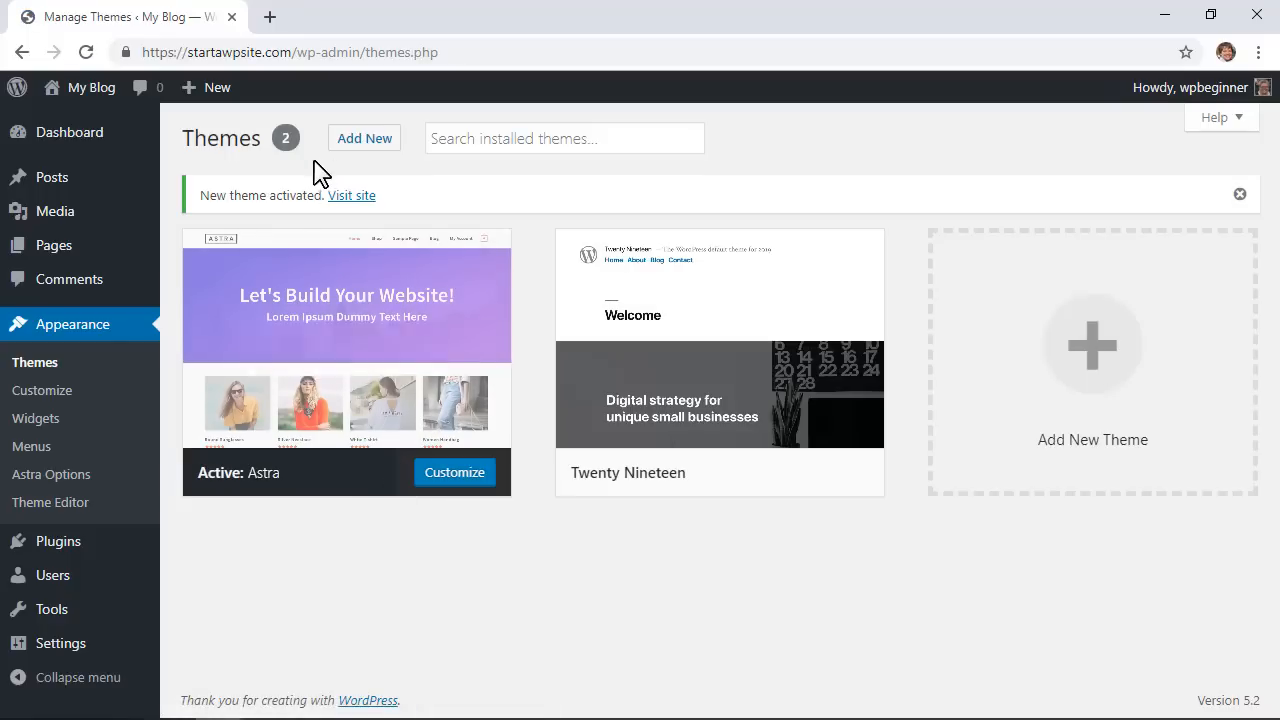
# View the site's front end in a separate browser tab, examine the homepage under the Astra theme, and close it
pyautogui.rightClick(347, 197)
pyautogui.click(388, 212)
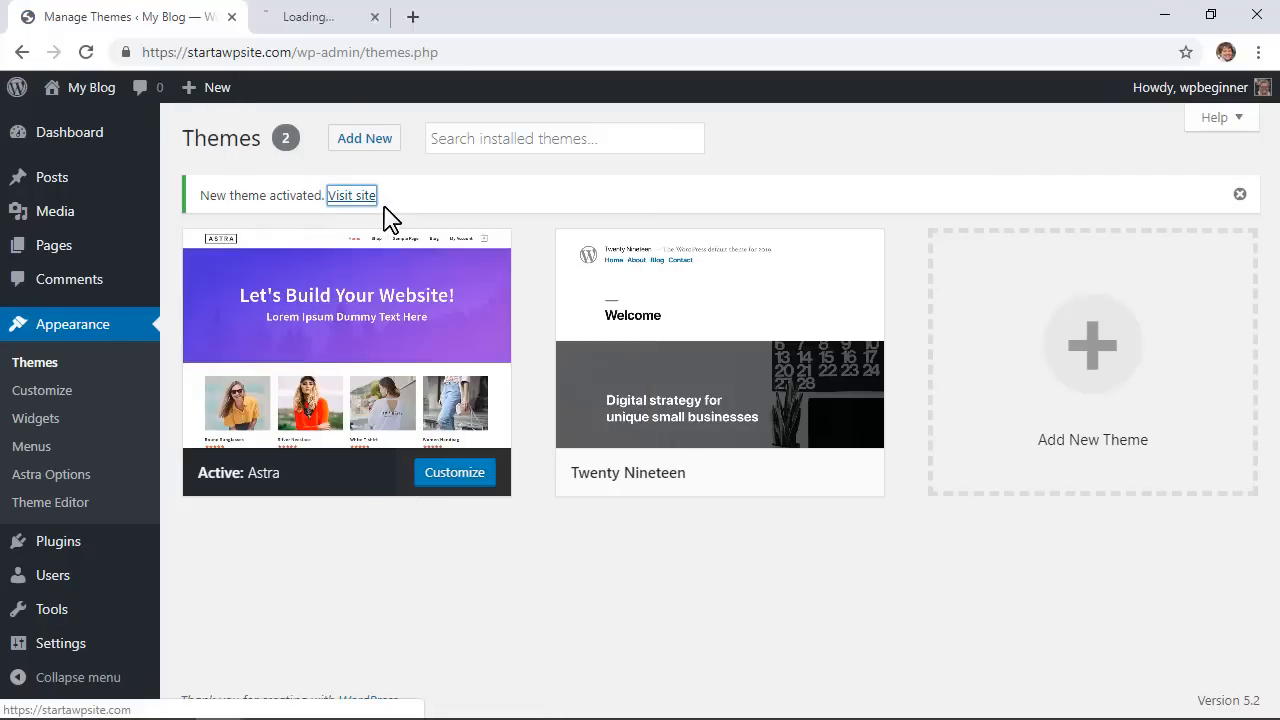
pyautogui.click(330, 35)
pyautogui.scroll(-3, 870, 410)
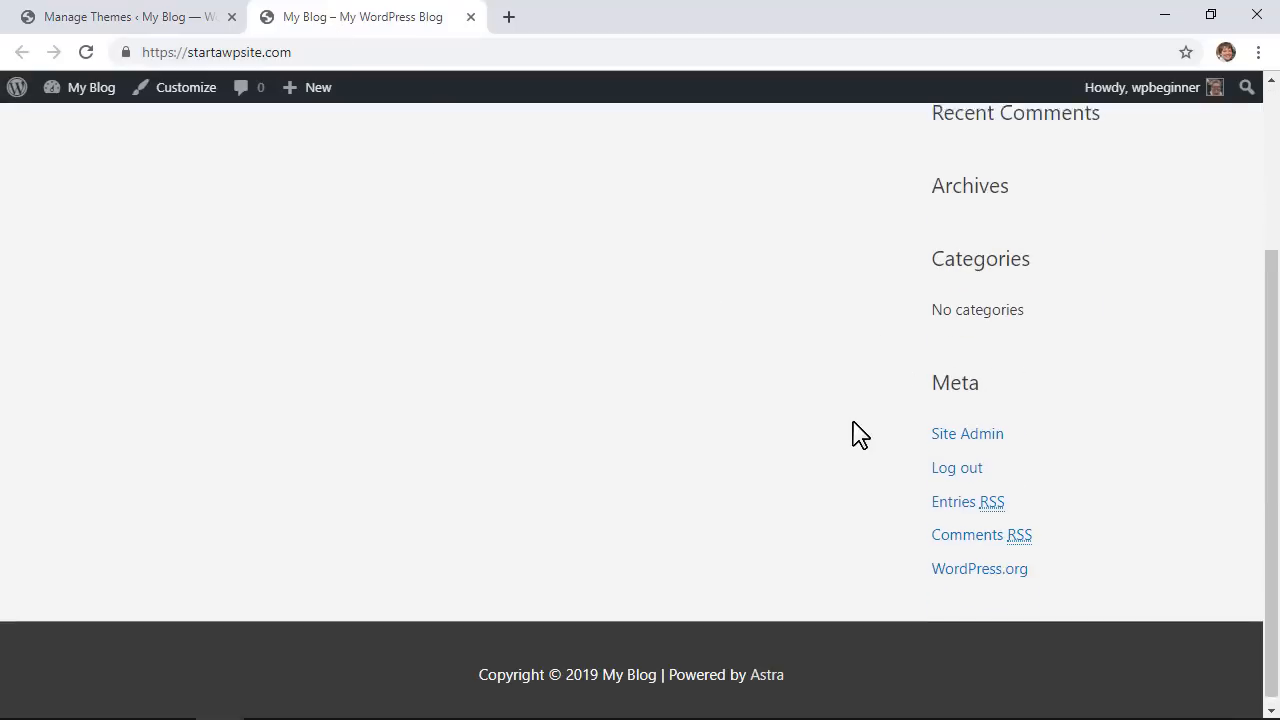
pyautogui.scroll(3, 852, 412)
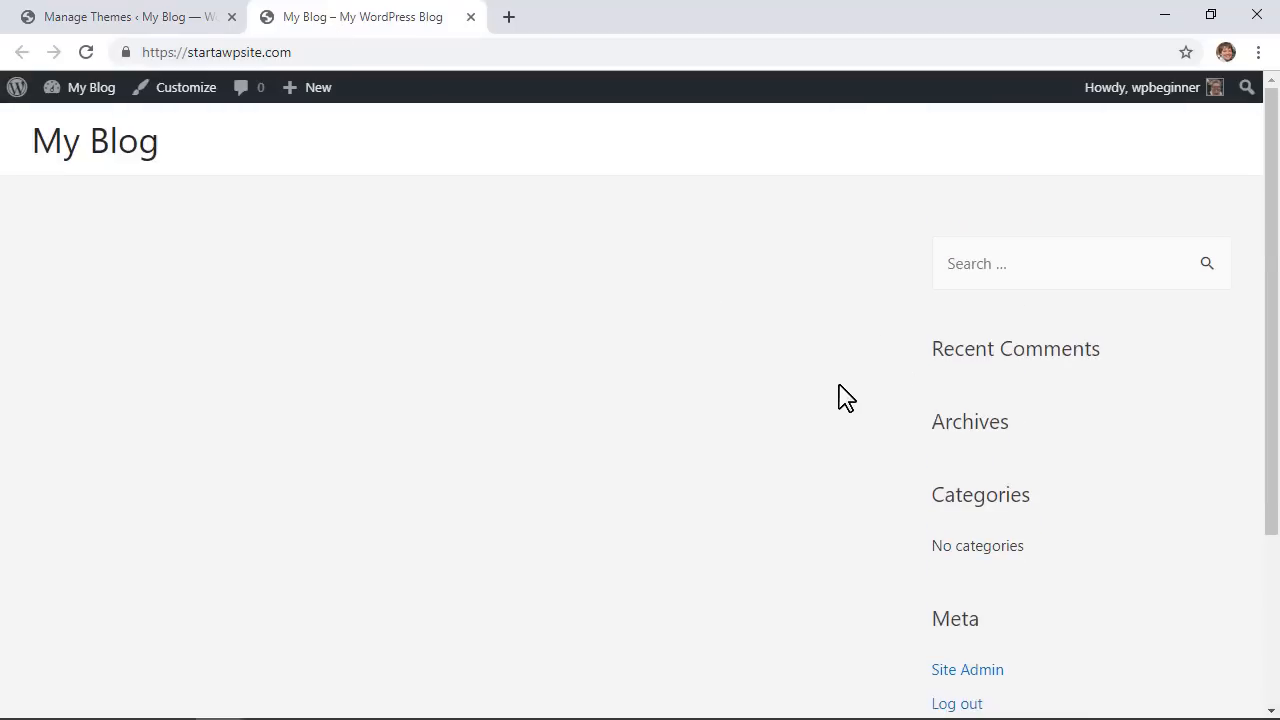
pyautogui.click(470, 17)
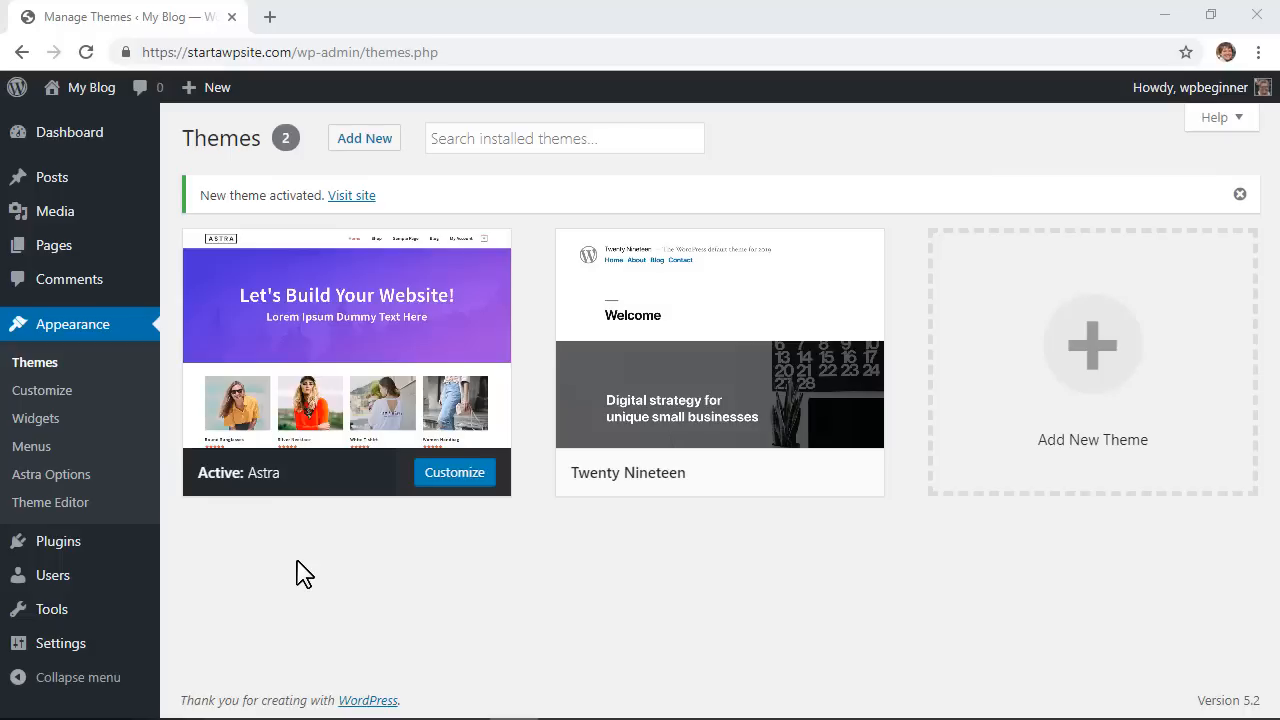
# Search the WordPress plugin directory for "astra starter sites", and install and activate the Astra Starter Sites plugin
pyautogui.moveTo(45, 548)
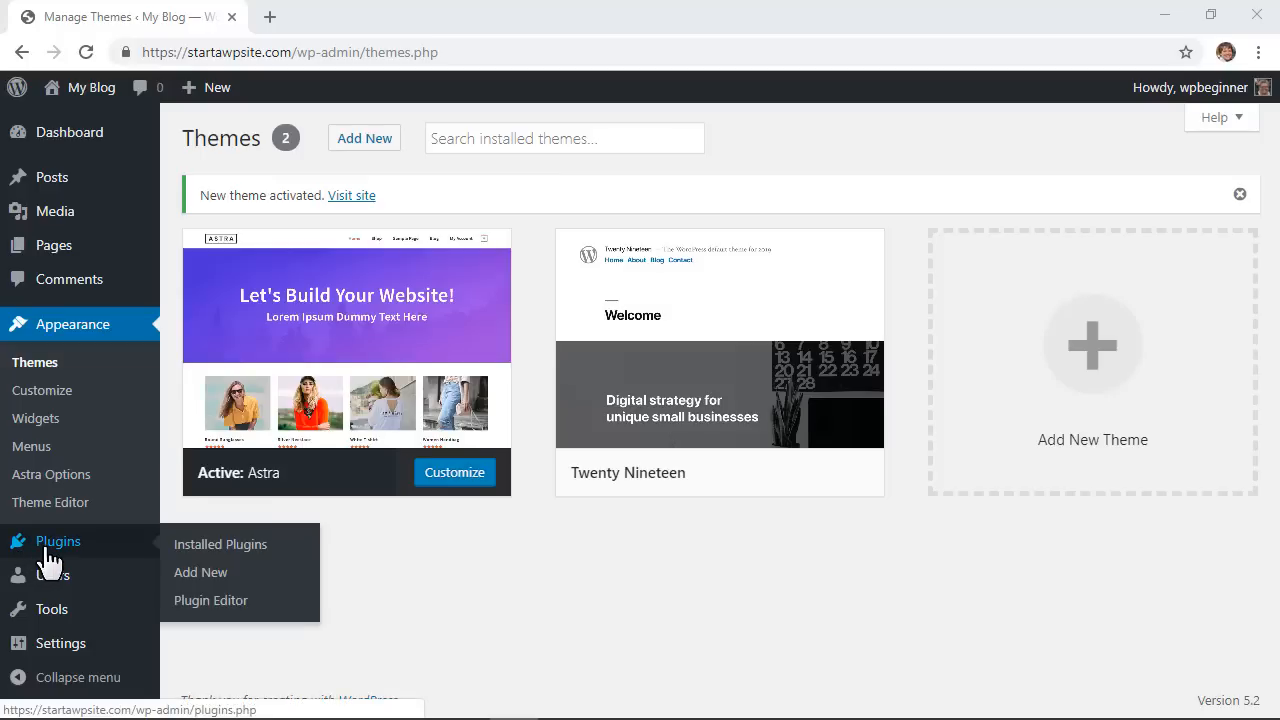
pyautogui.click(199, 576)
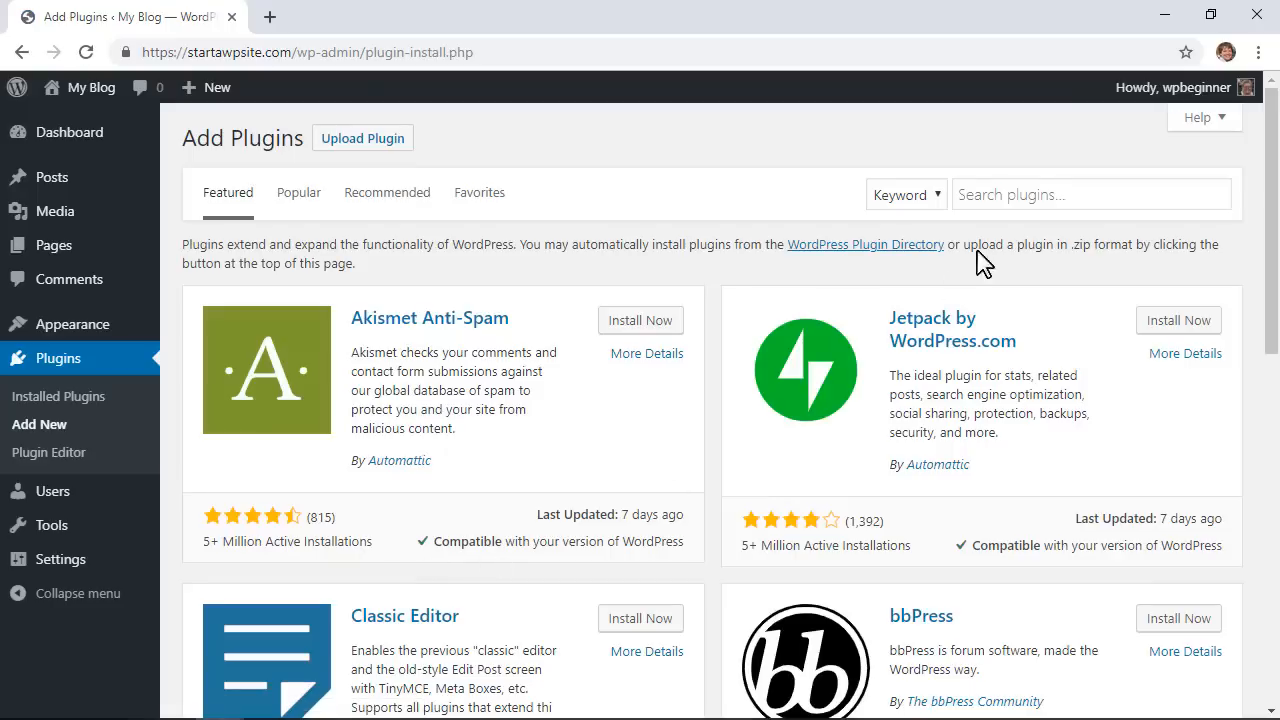
pyautogui.click(1062, 195)
pyautogui.write('as')
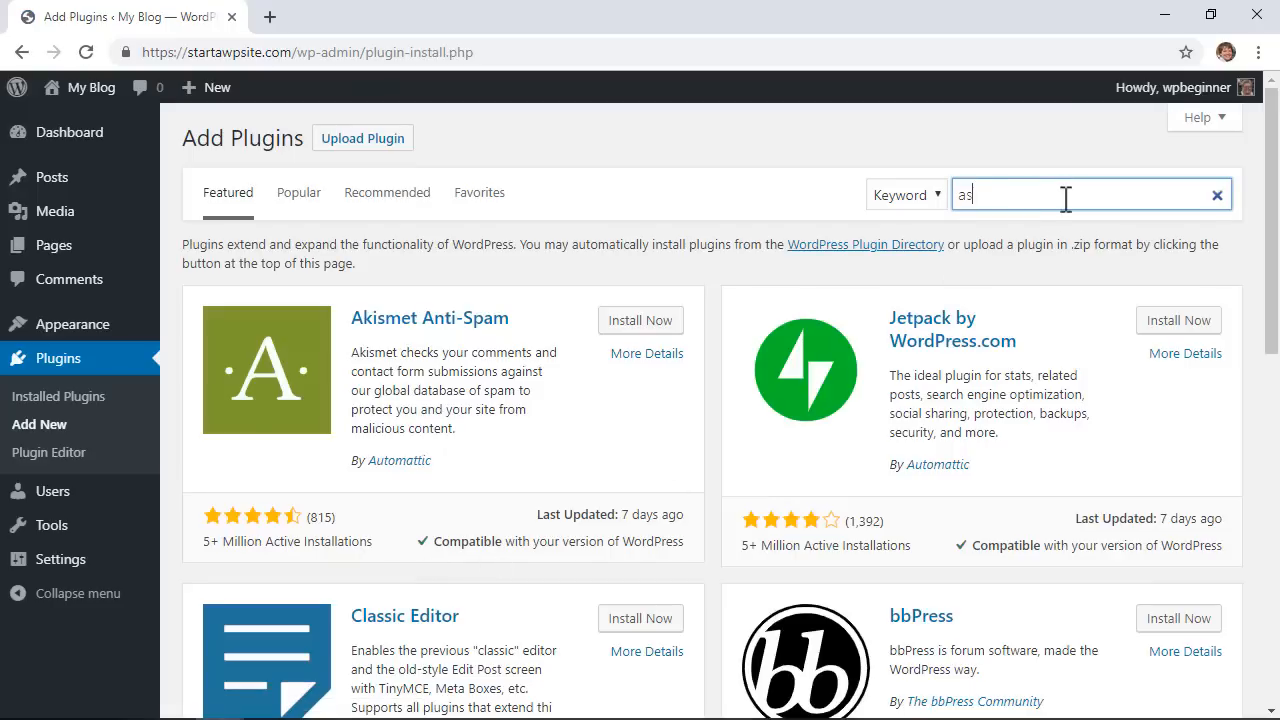
pyautogui.write('tra starter sites')
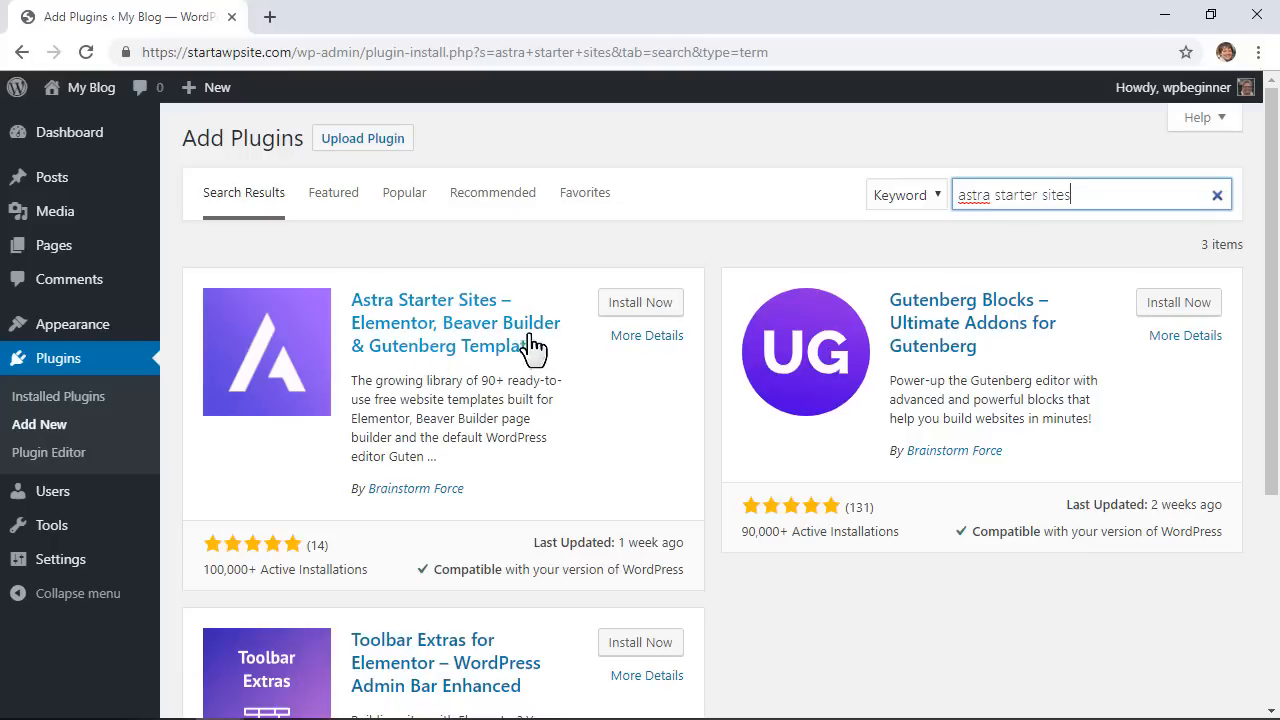
pyautogui.click(640, 313)
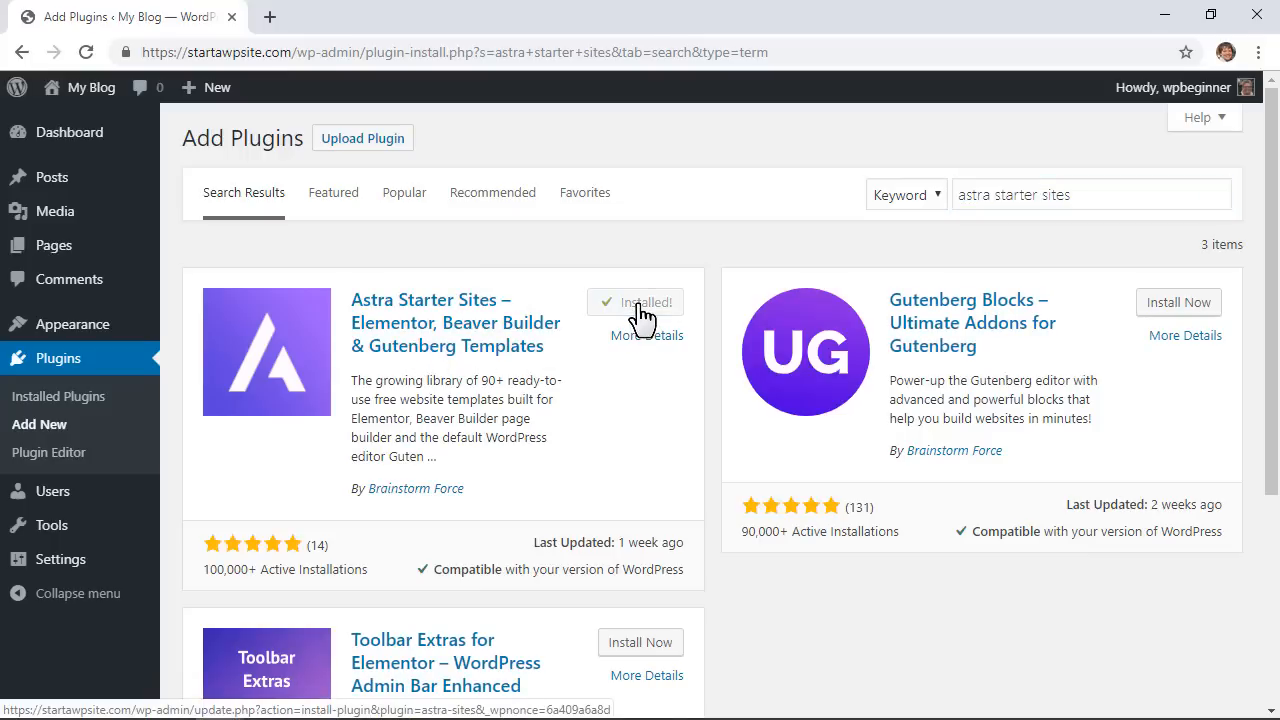
pyautogui.click(640, 313)
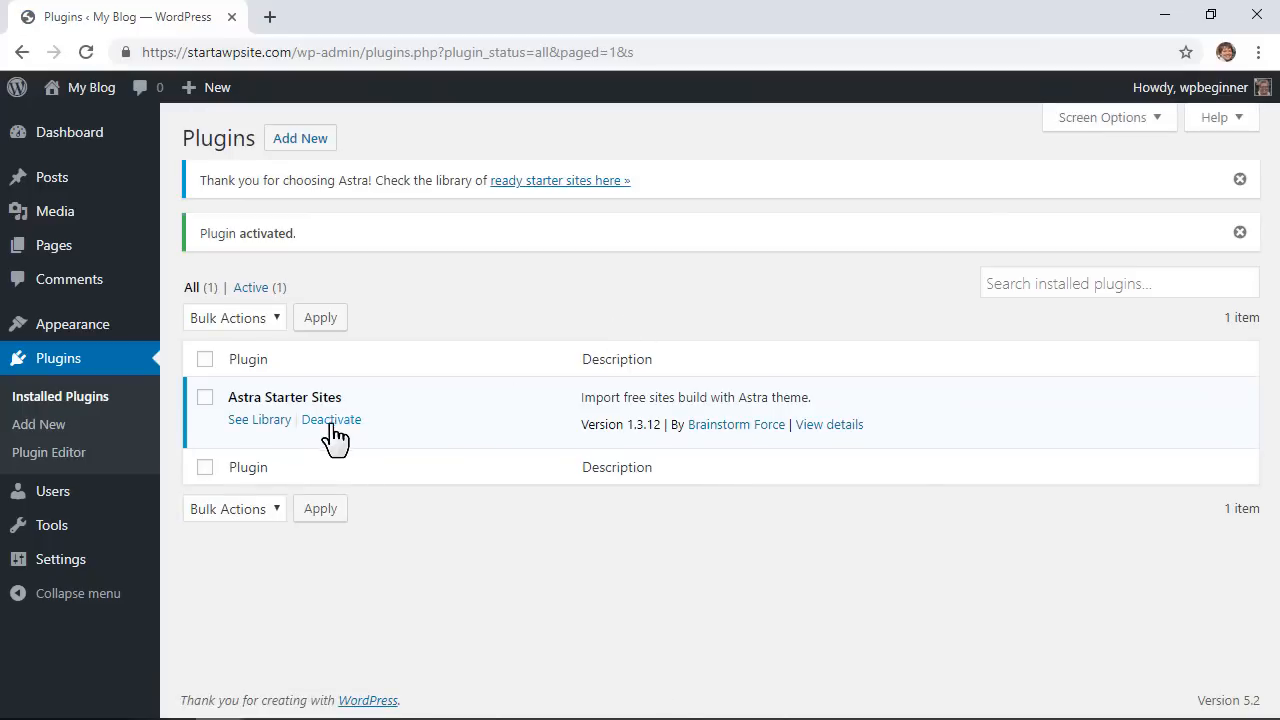
# Open the library of ready starter sites and choose Beaver Builder as the page builder
pyautogui.click(557, 184)
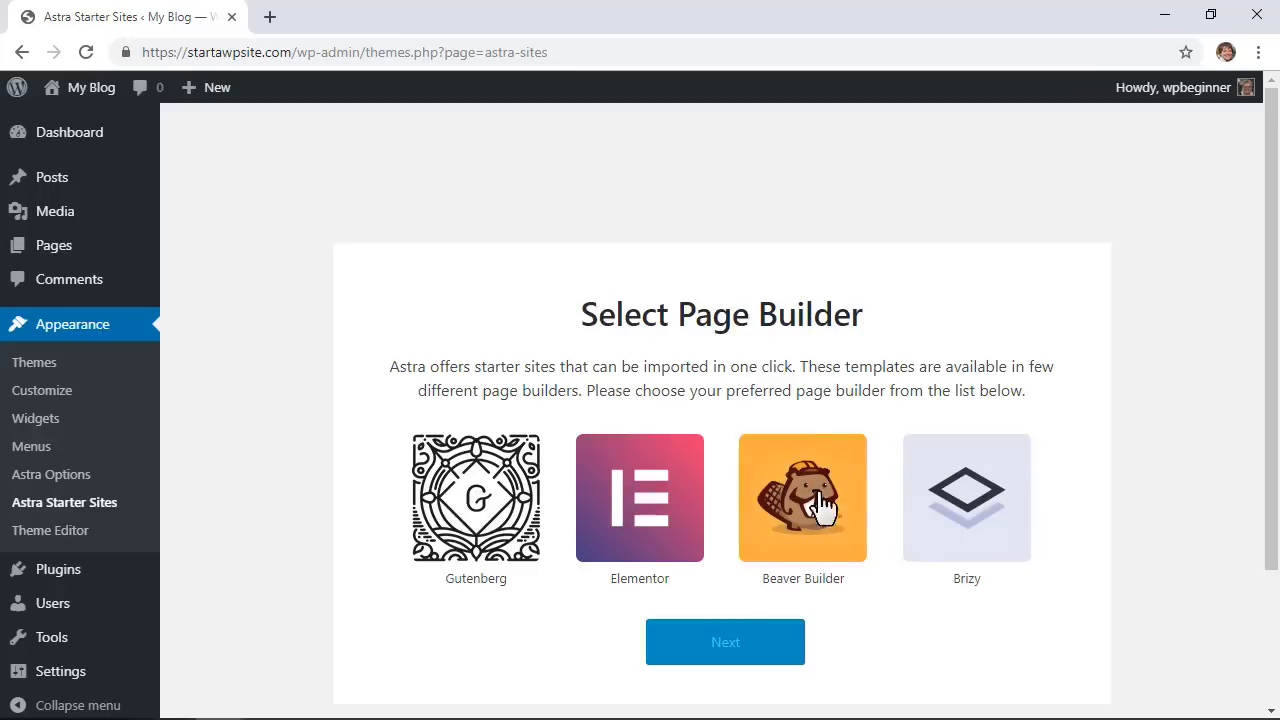
pyautogui.click(823, 535)
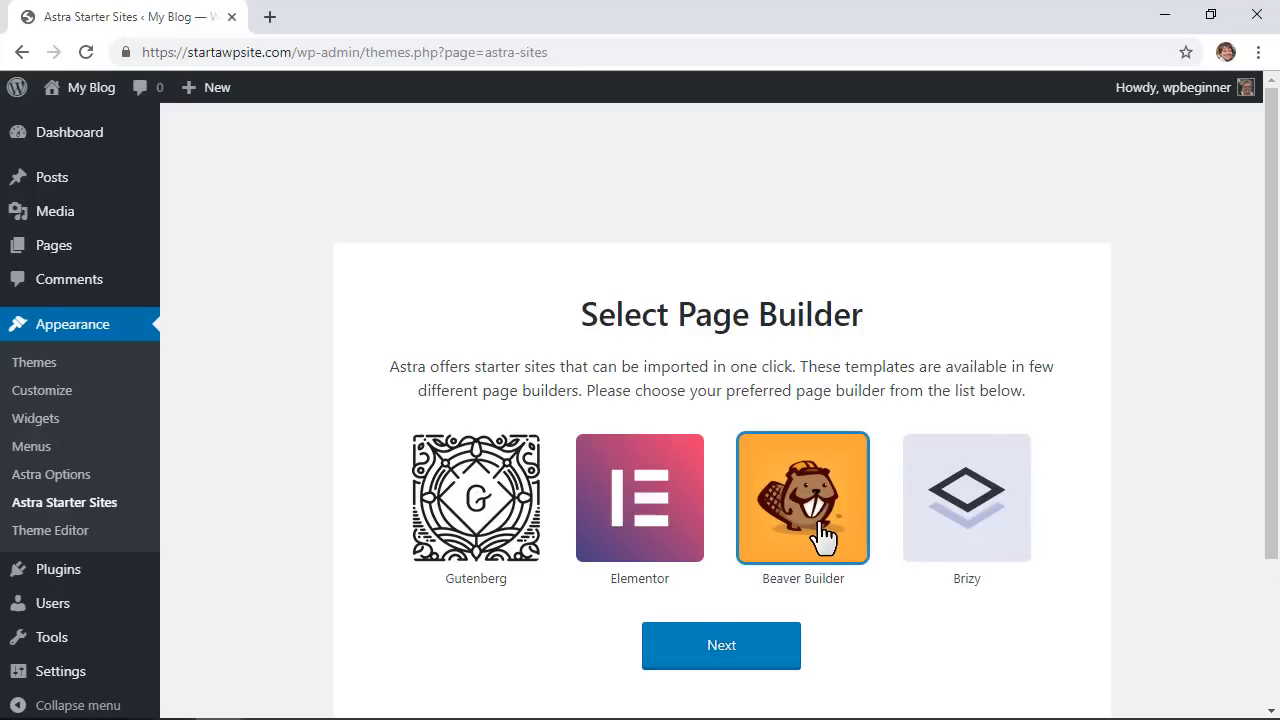
pyautogui.click(721, 648)
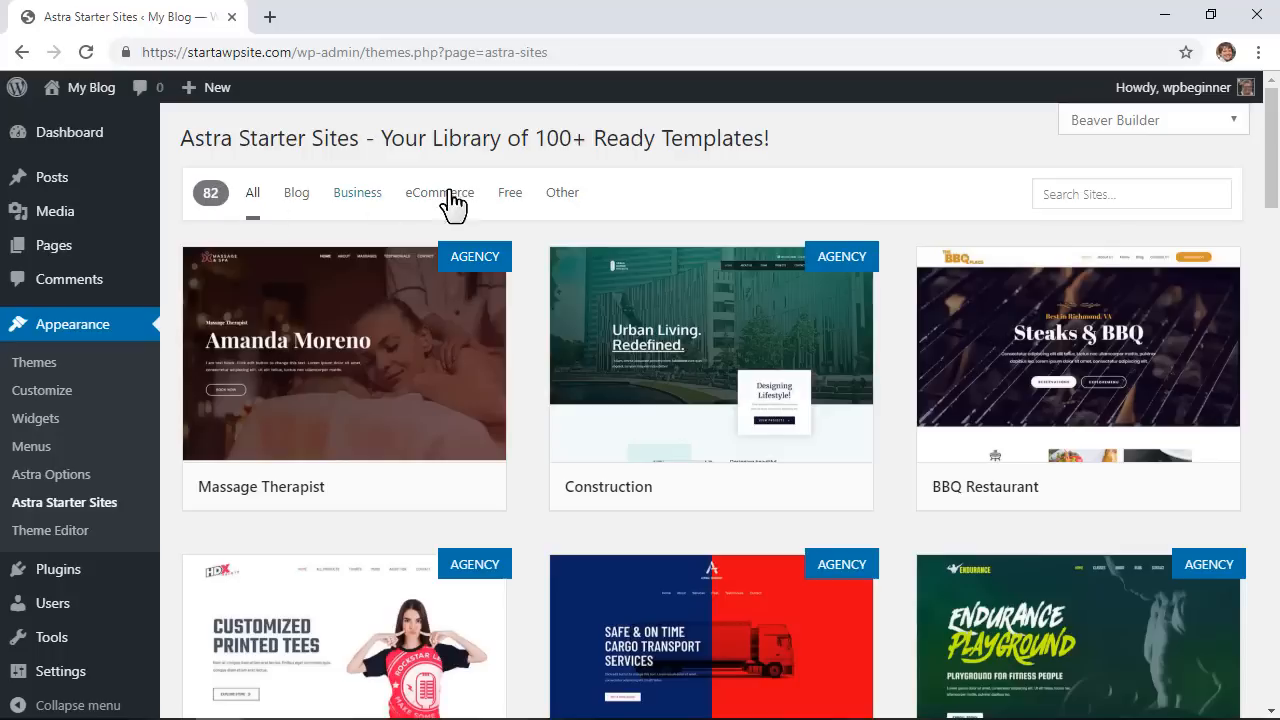
# Filter the starter site library to free templates and browse through the available designs
pyautogui.click(510, 197)
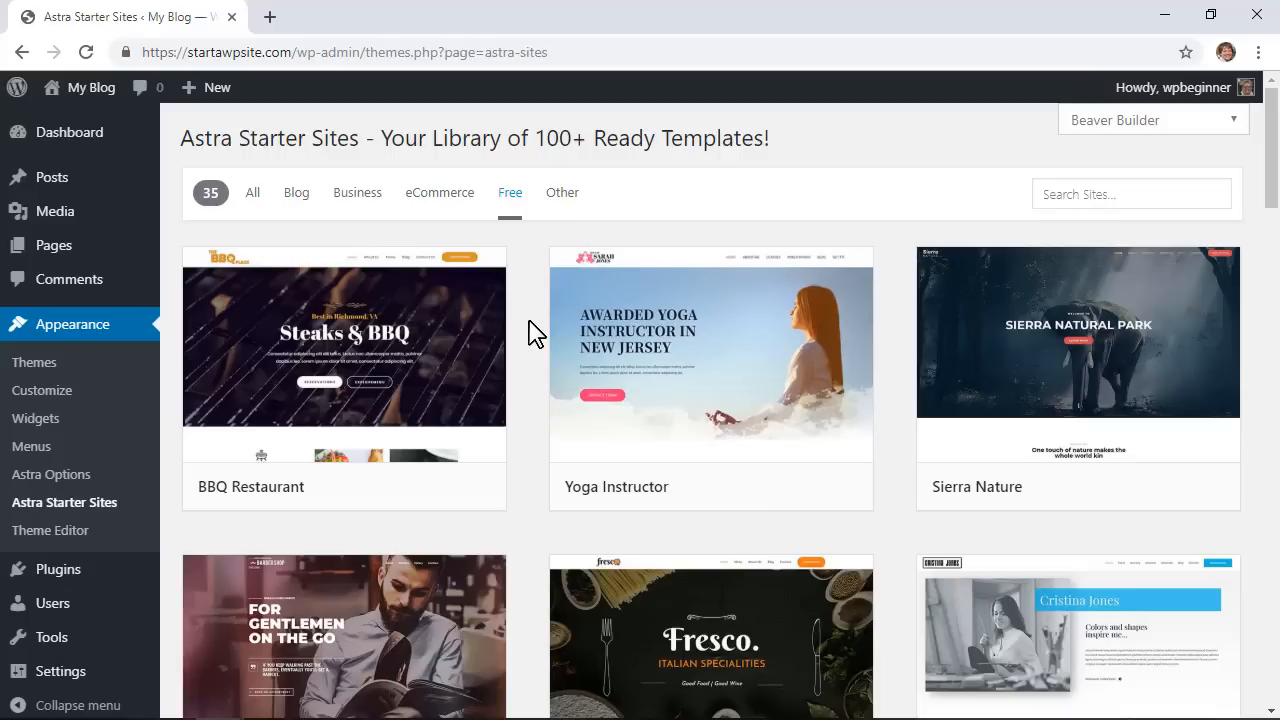
pyautogui.scroll(-1, 533, 333)
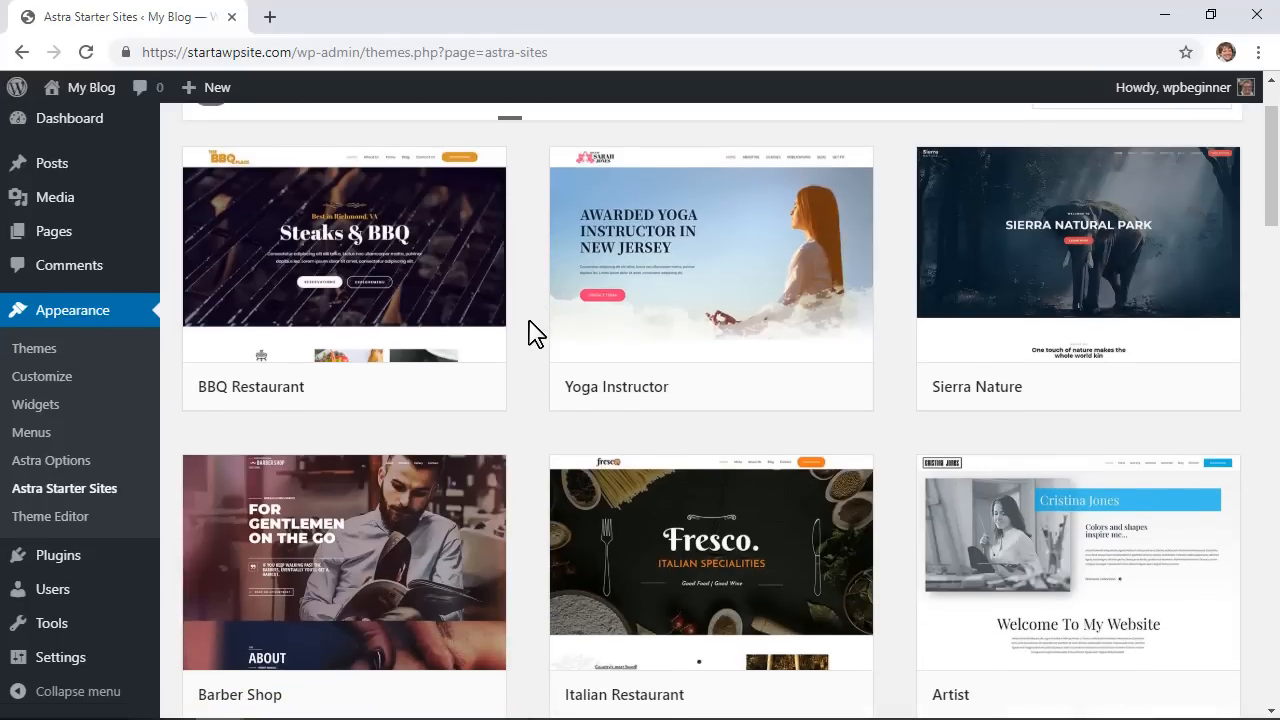
pyautogui.scroll(-1, 533, 333)
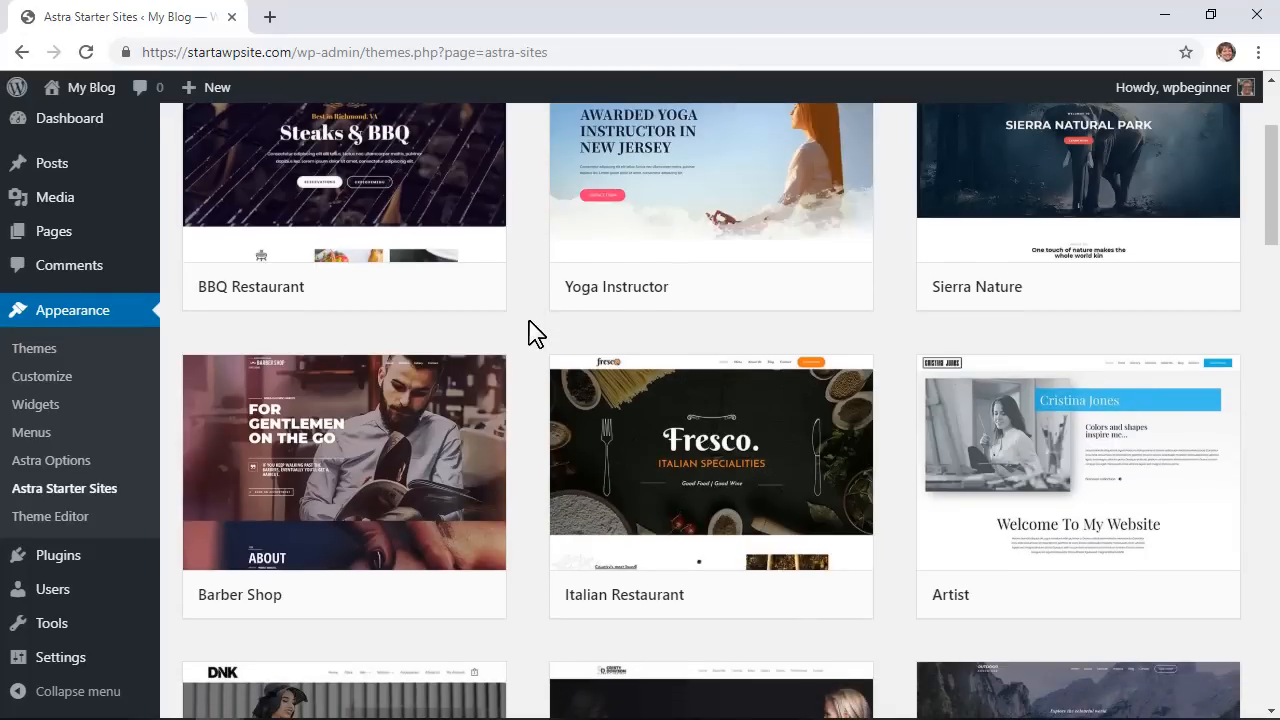
pyautogui.scroll(-1, 533, 333)
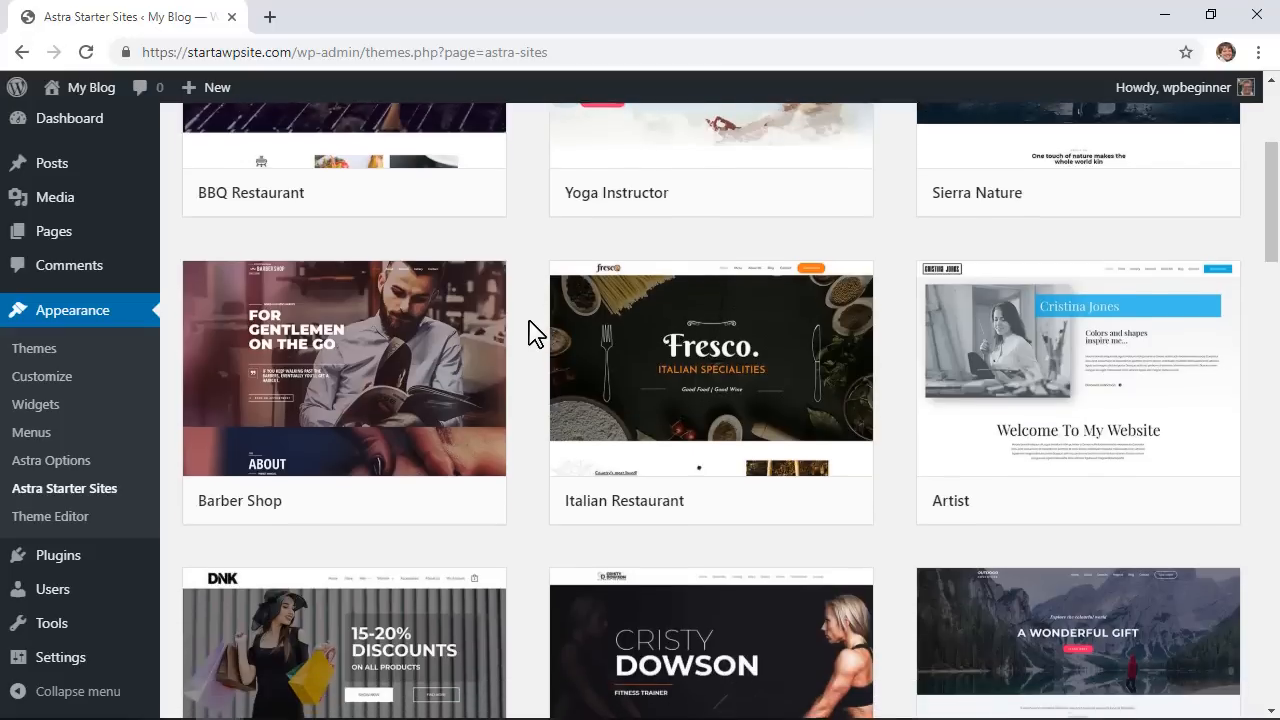
pyautogui.scroll(-2, 533, 333)
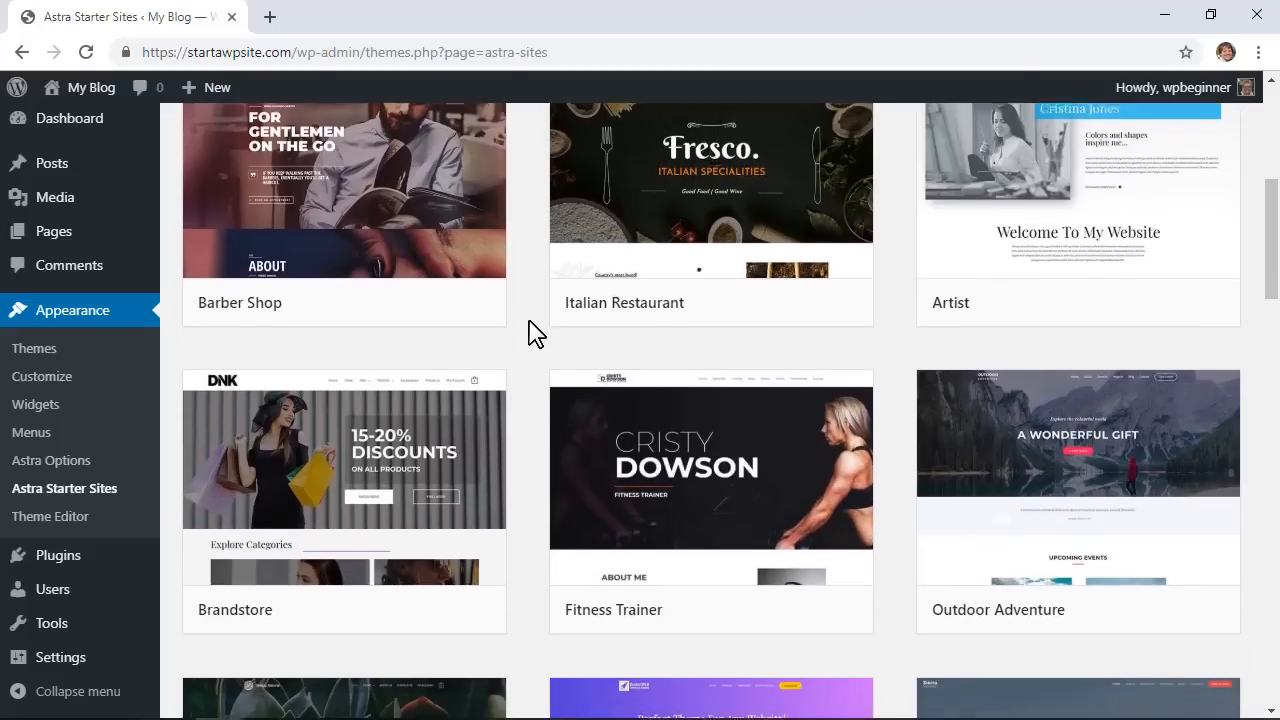
pyautogui.scroll(-1, 533, 333)
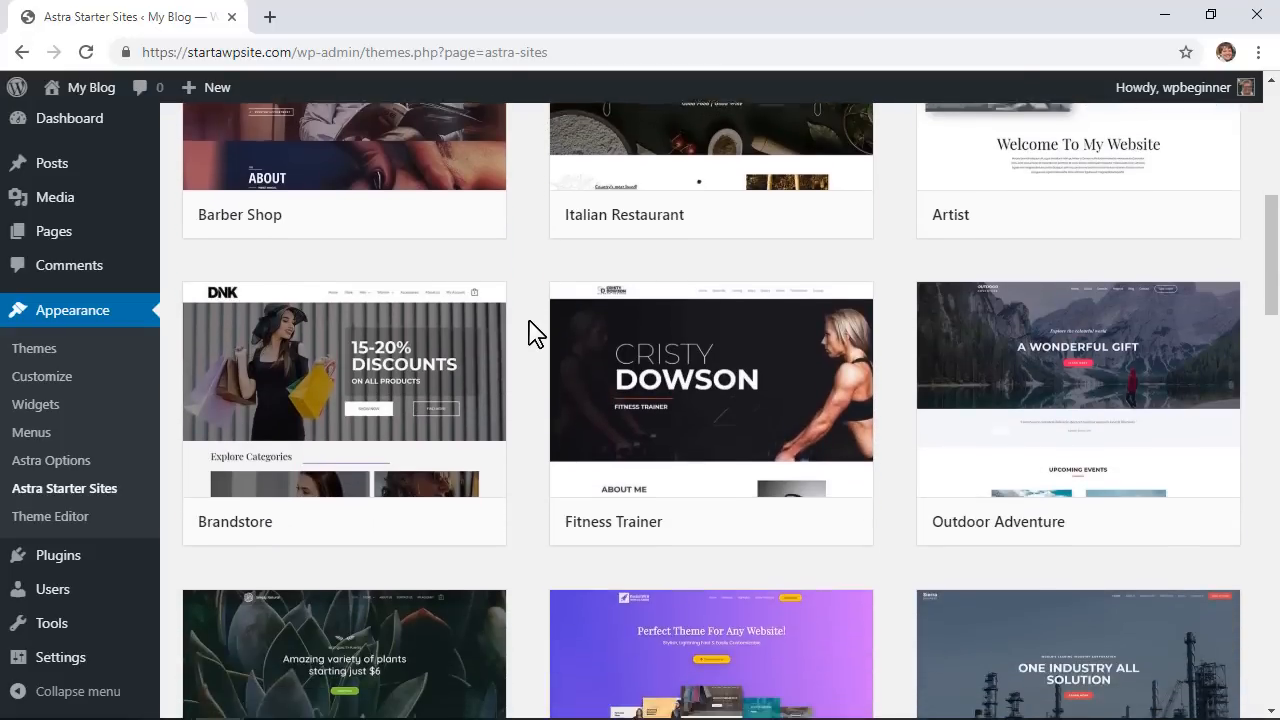
pyautogui.scroll(-1, 533, 333)
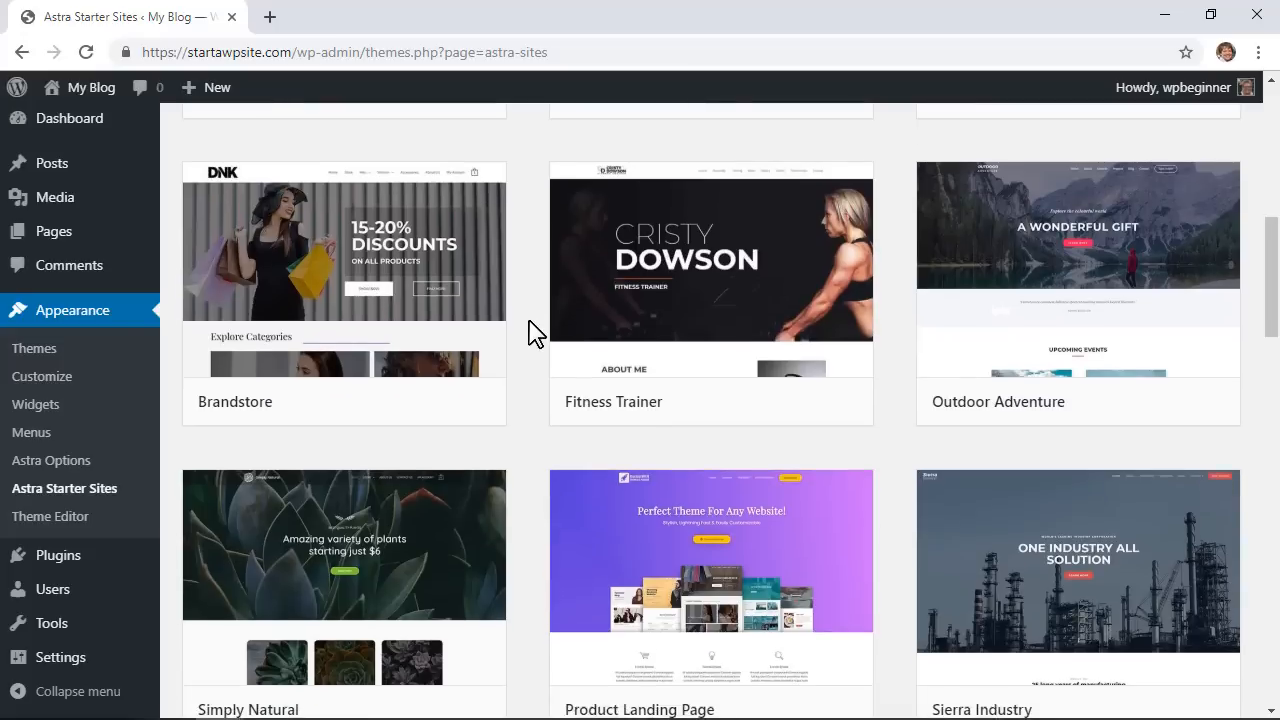
pyautogui.scroll(-1, 533, 333)
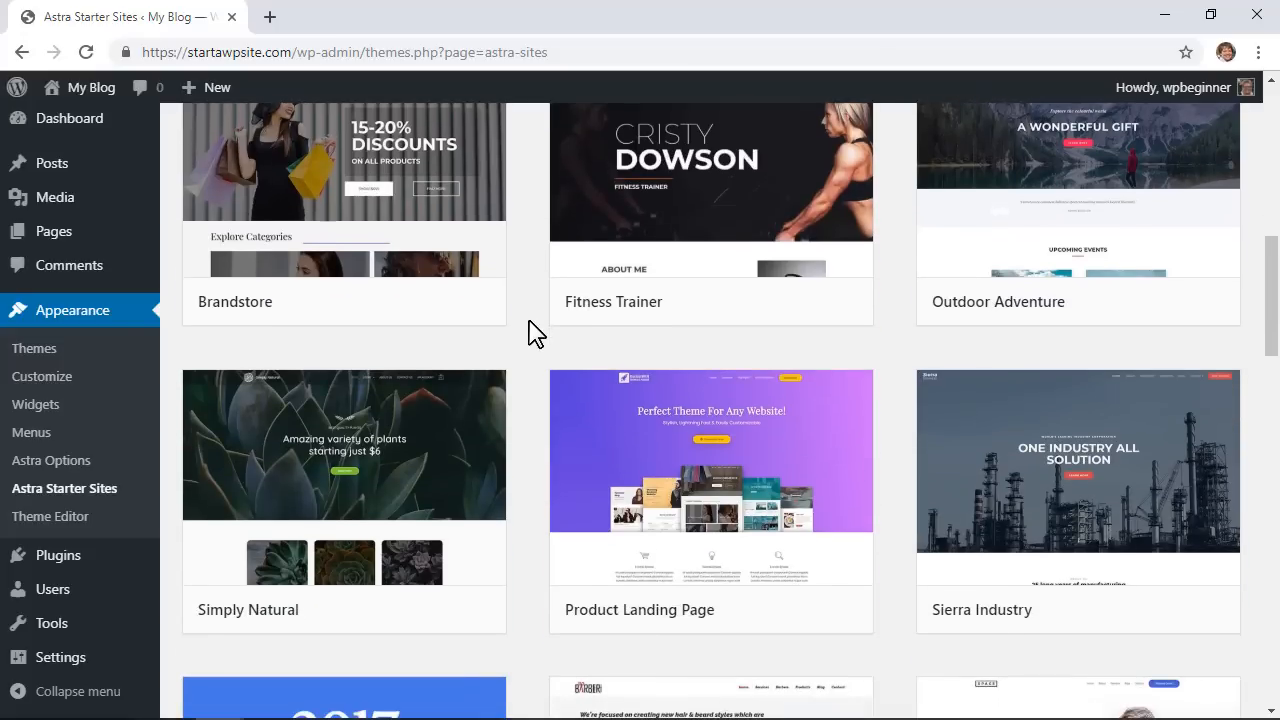
pyautogui.scroll(-1, 533, 333)
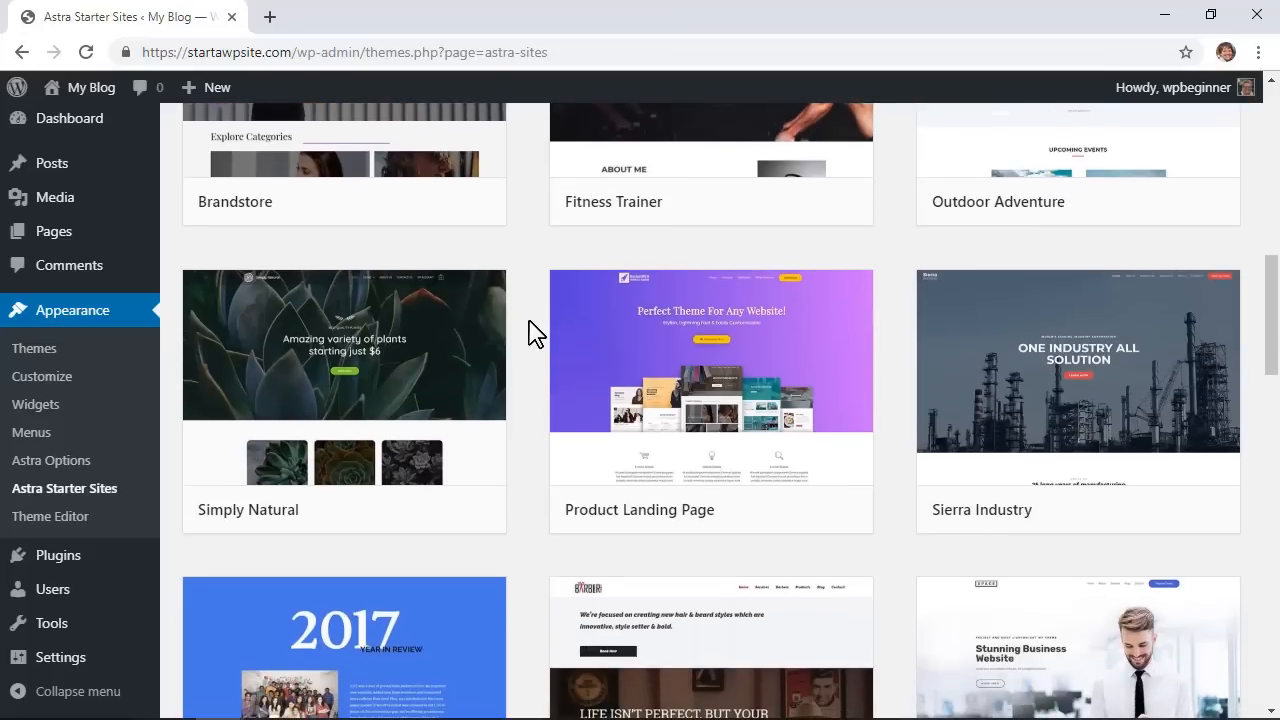
pyautogui.scroll(-1, 533, 333)
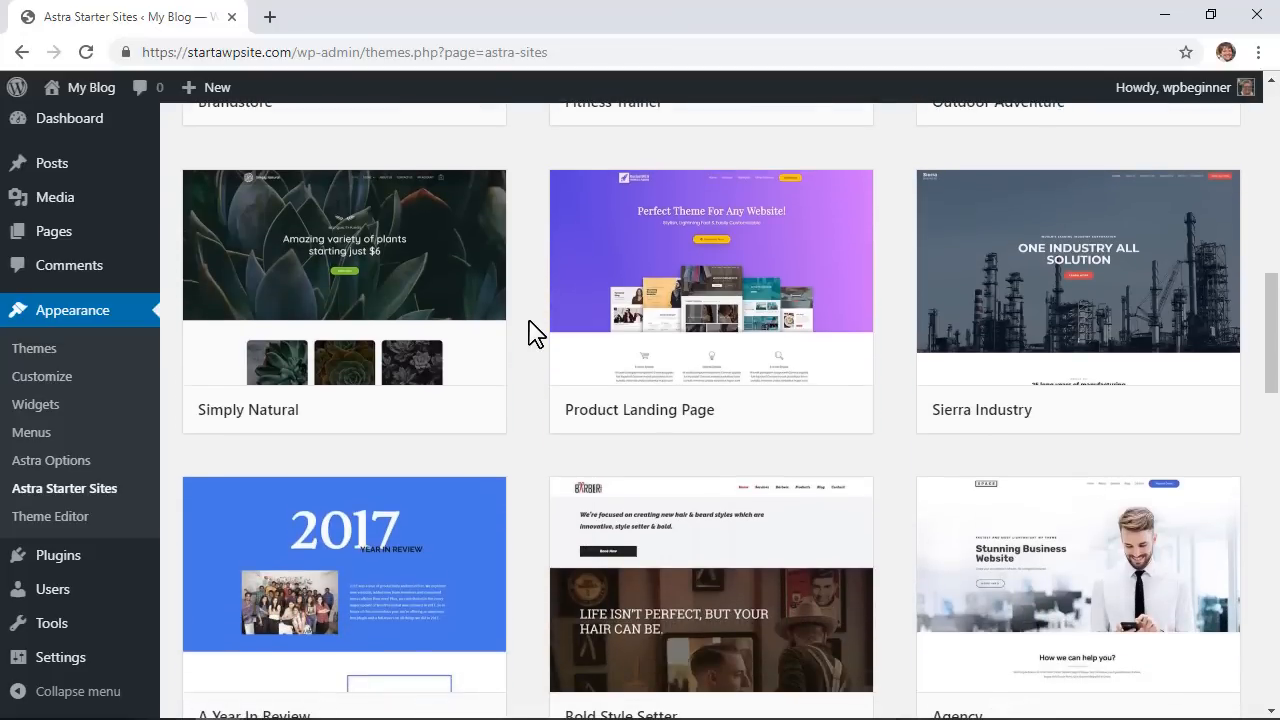
pyautogui.scroll(-1, 533, 333)
pyautogui.scroll(-3, 530, 325)
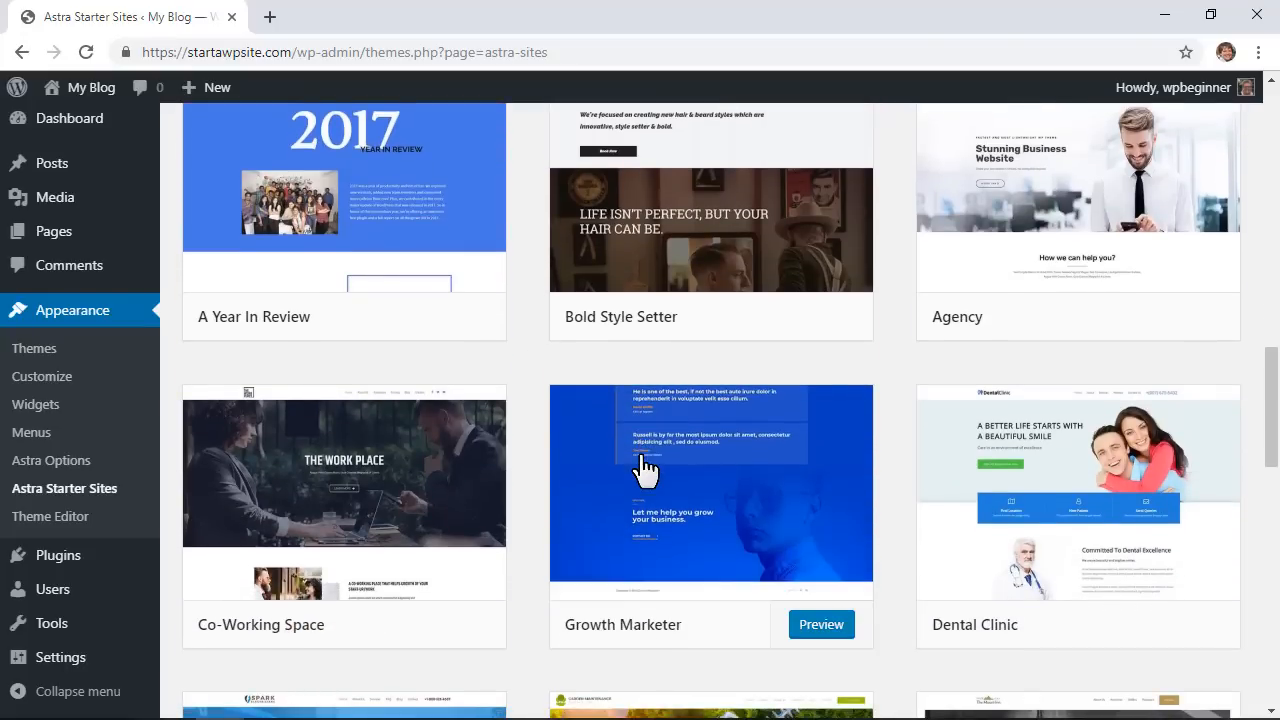
pyautogui.moveTo(463, 471)
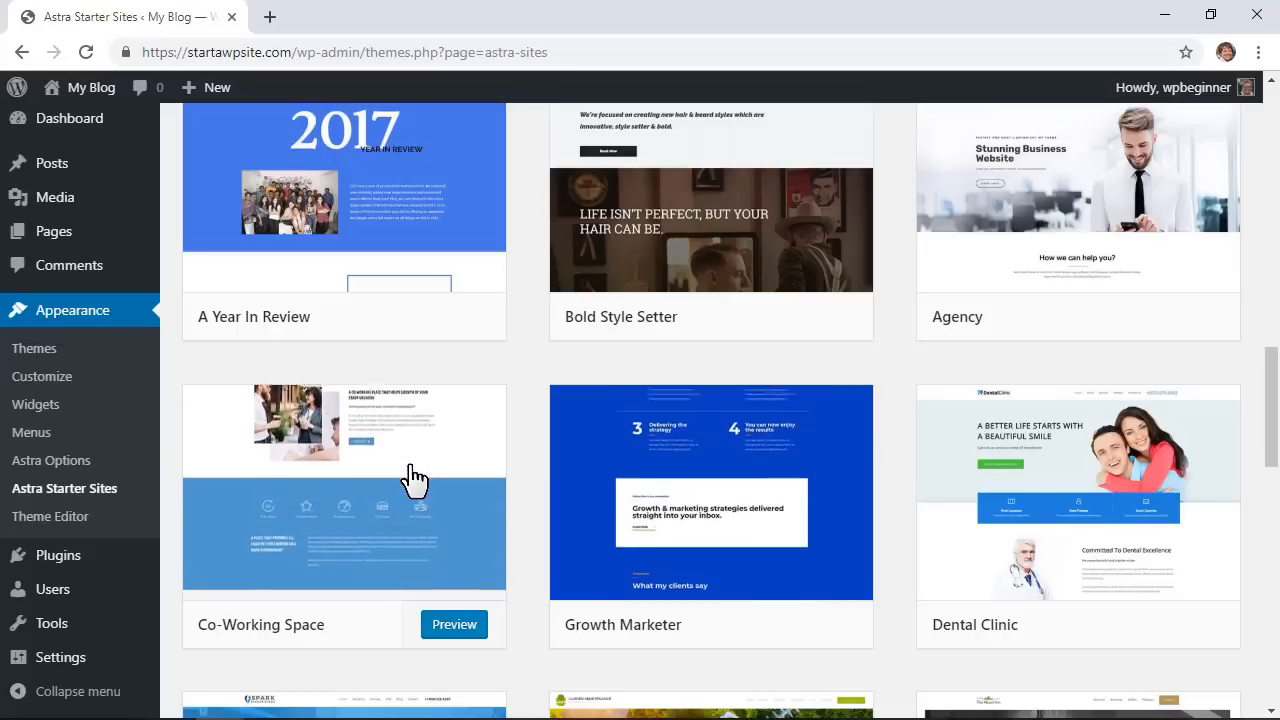
pyautogui.scroll(-5, 530, 471)
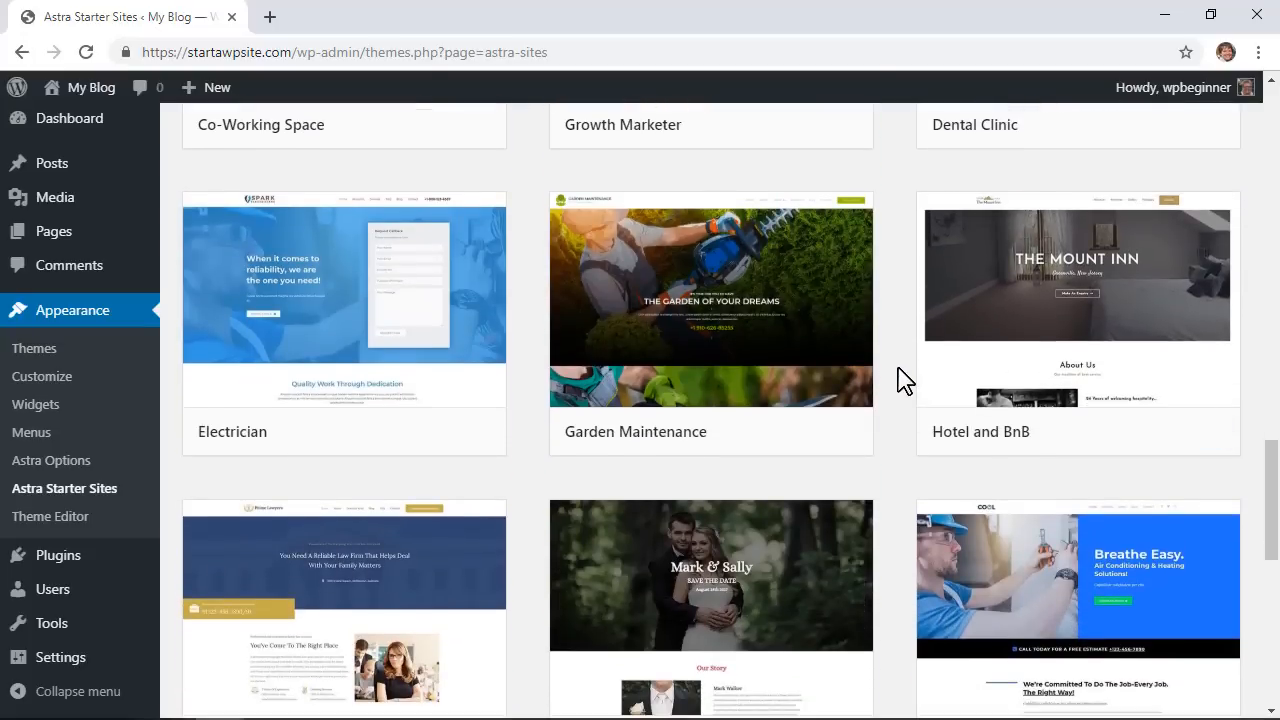
# Open the preview of the Garden Maintenance template, and examine its homepage and the list of plugins it requires
pyautogui.moveTo(794, 357)
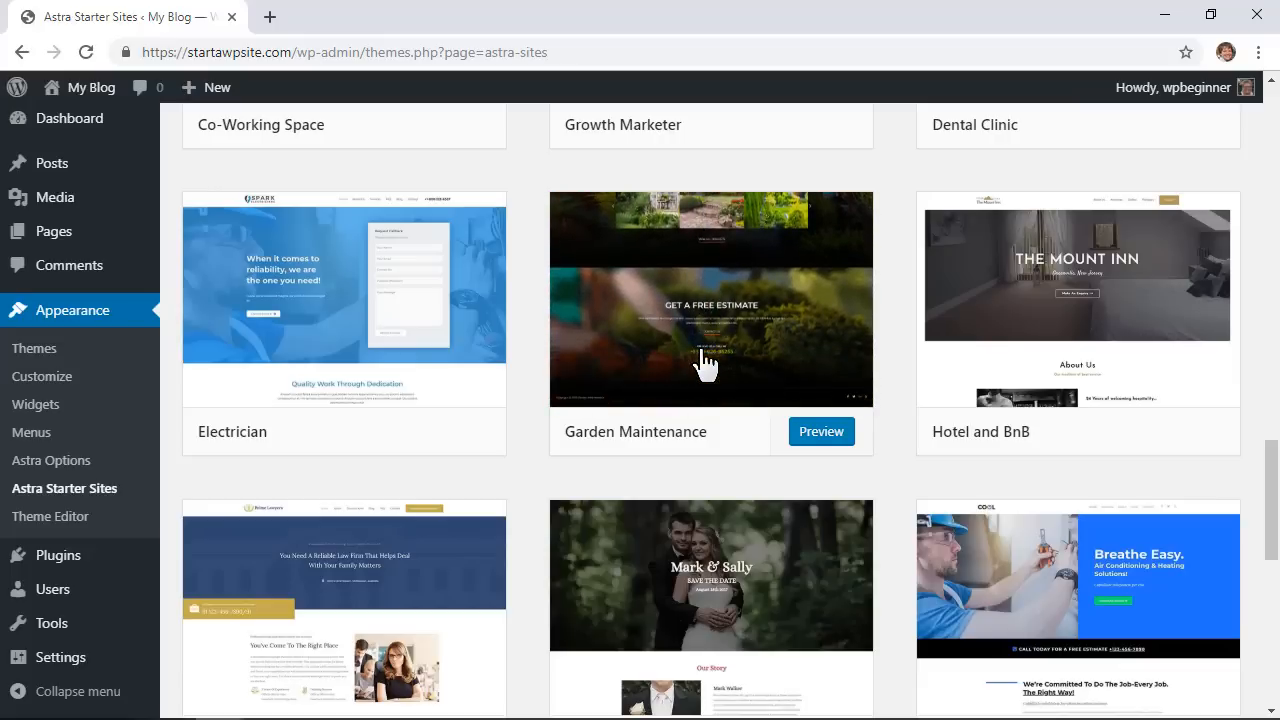
pyautogui.click(704, 362)
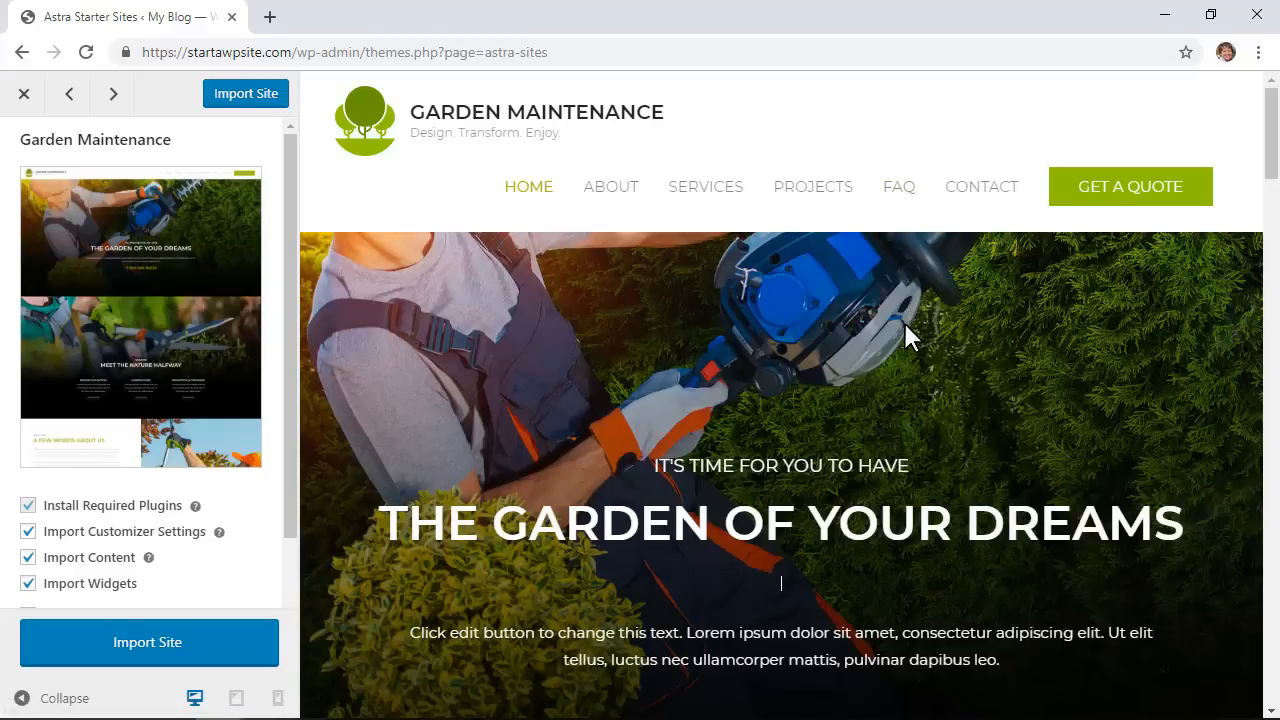
pyautogui.scroll(-1, 903, 321)
pyautogui.scroll(-7, 903, 321)
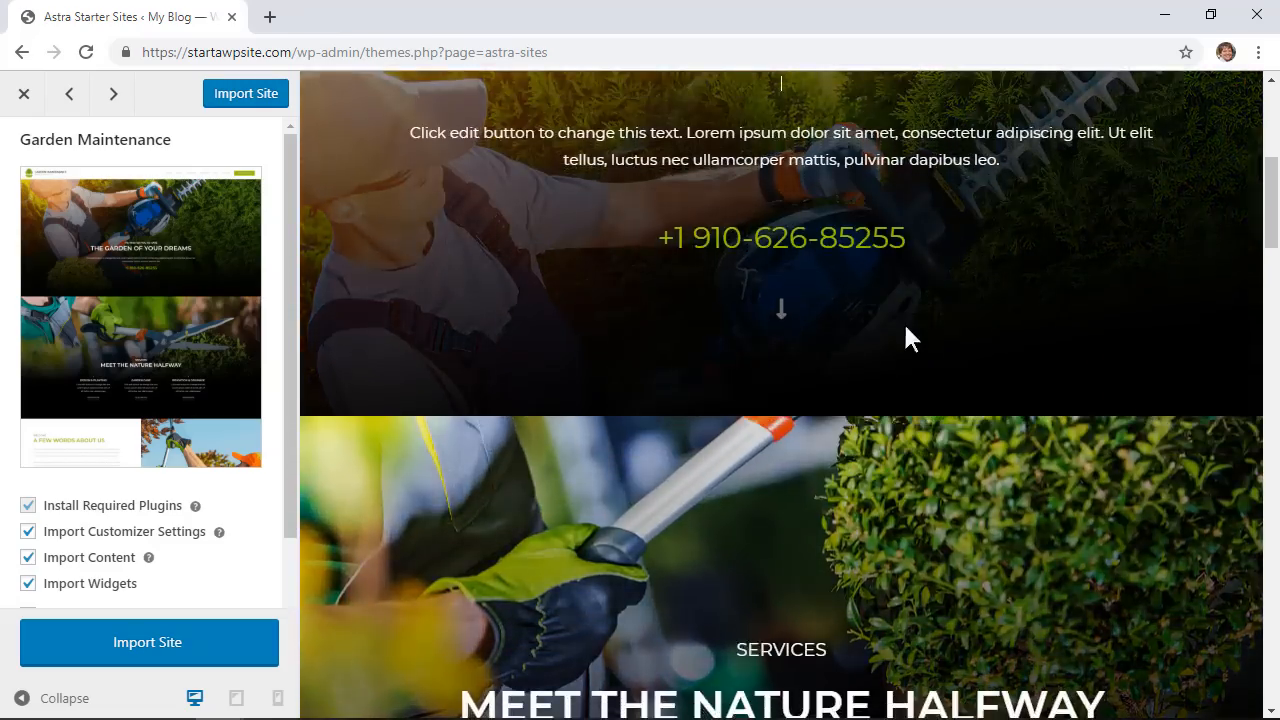
pyautogui.scroll(8, 900, 323)
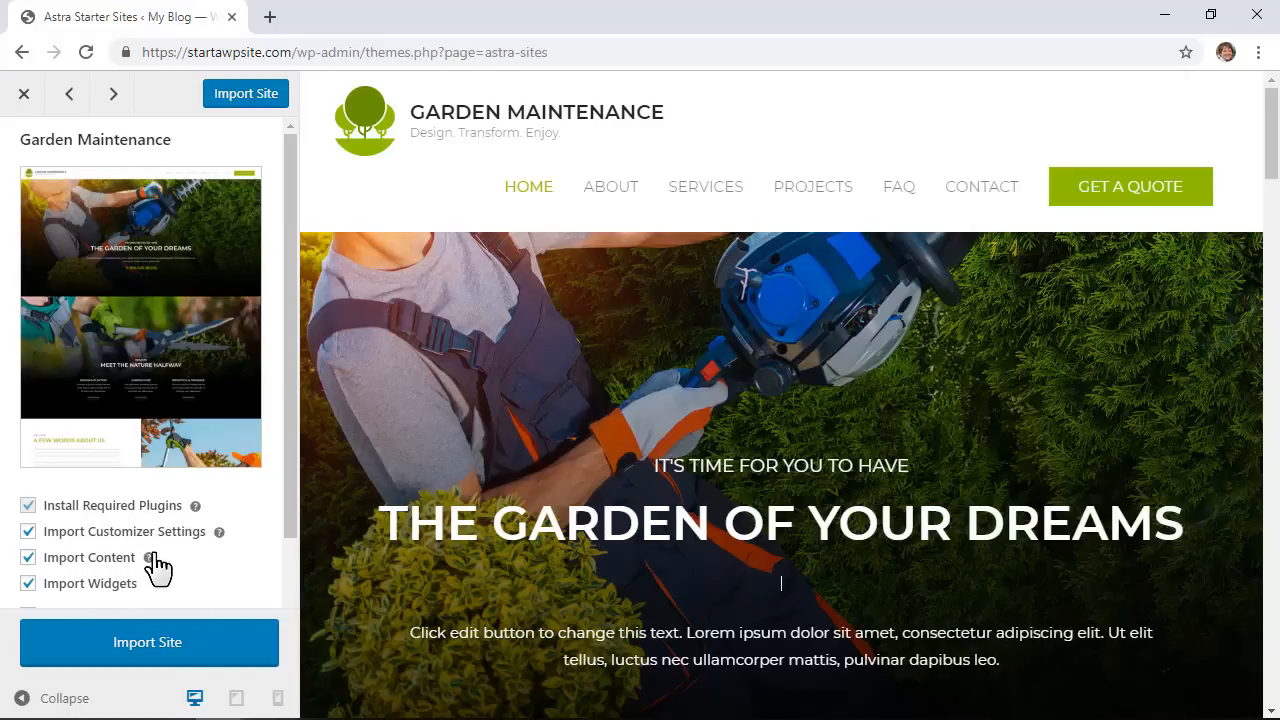
pyautogui.scroll(-1, 160, 565)
pyautogui.click(195, 428)
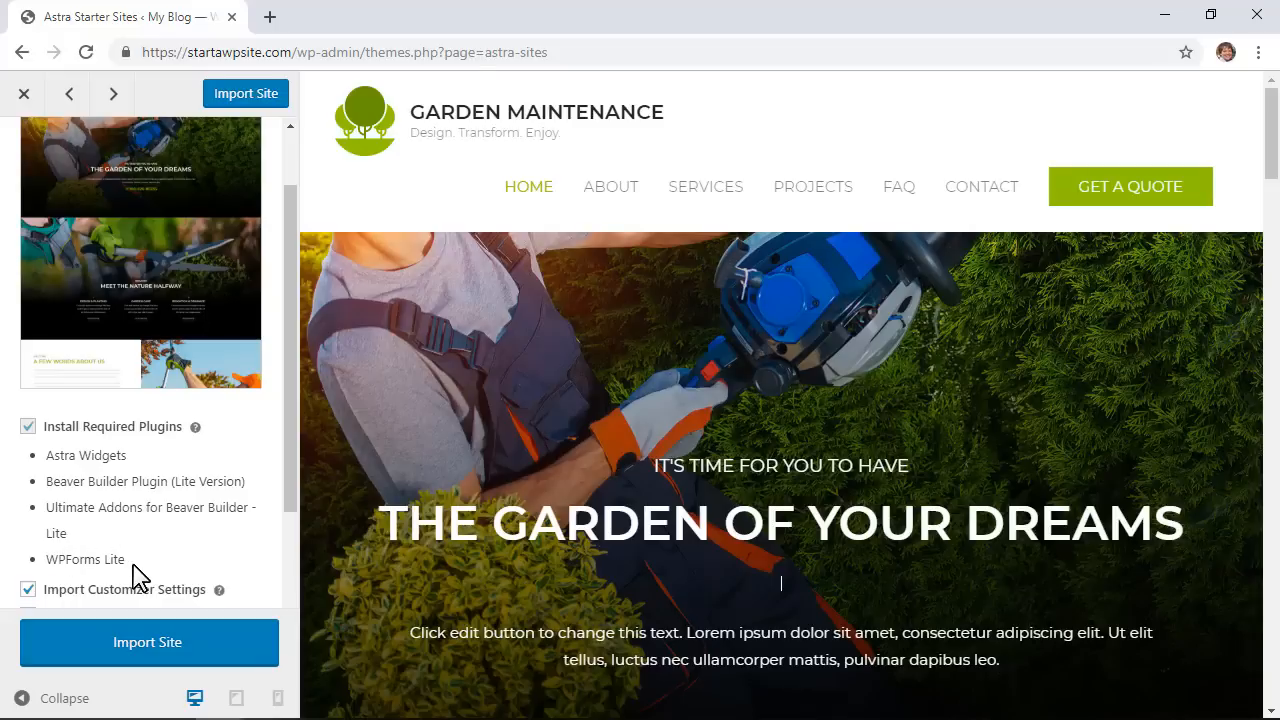
# Read the explanations of the customizer settings and content import options, and import the Garden Maintenance site with plugins, content and widgets
pyautogui.scroll(-1, 138, 578)
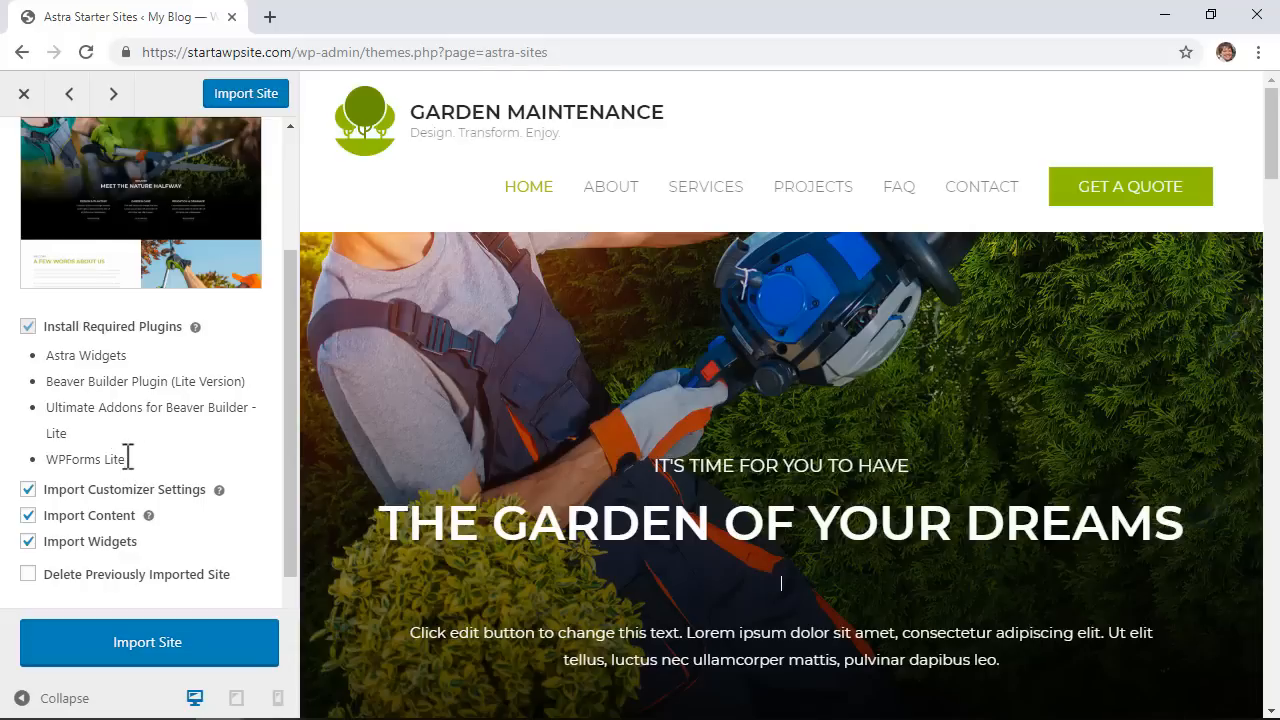
pyautogui.click(219, 491)
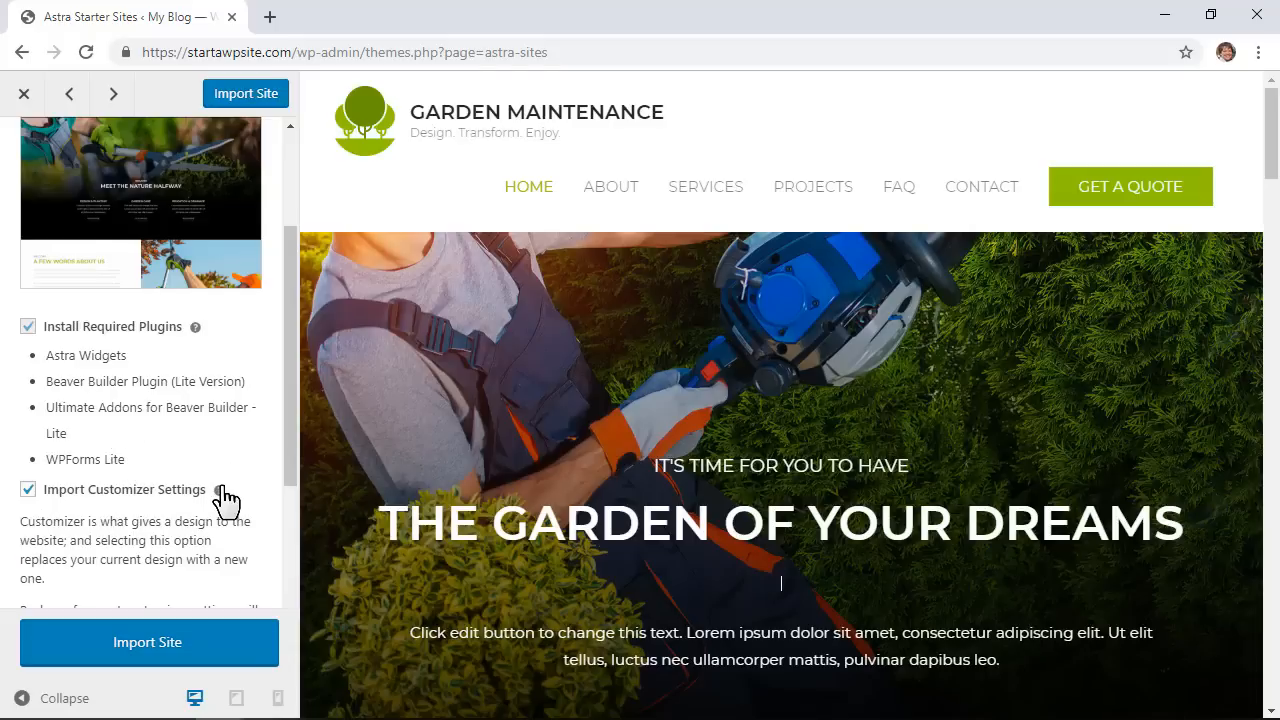
pyautogui.scroll(-1, 224, 498)
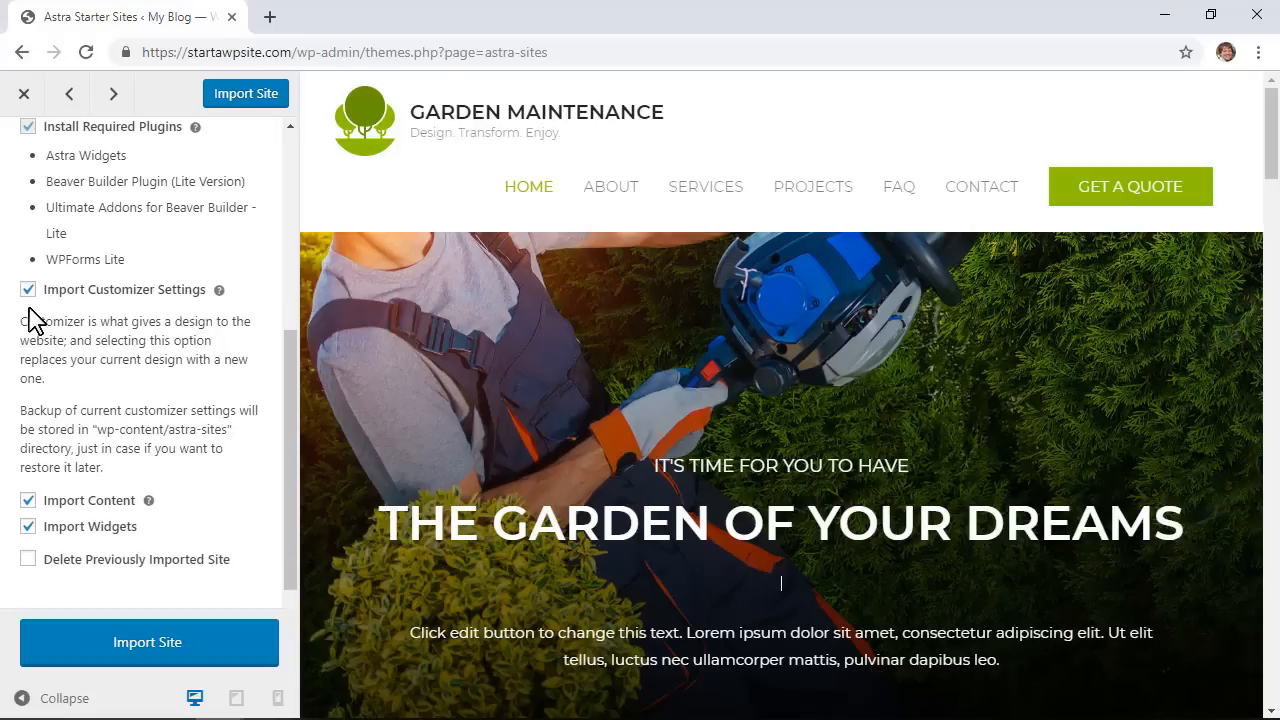
pyautogui.scroll(-1, 167, 494)
pyautogui.click(150, 479)
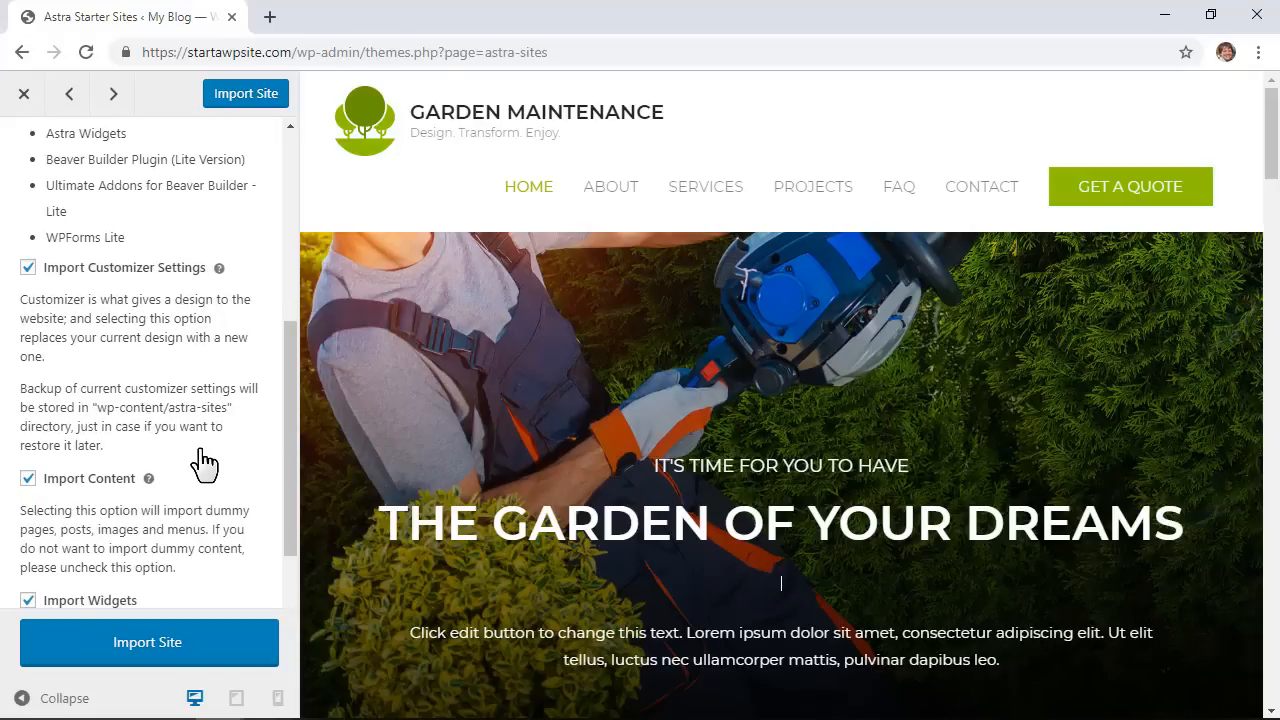
pyautogui.scroll(-1, 200, 460)
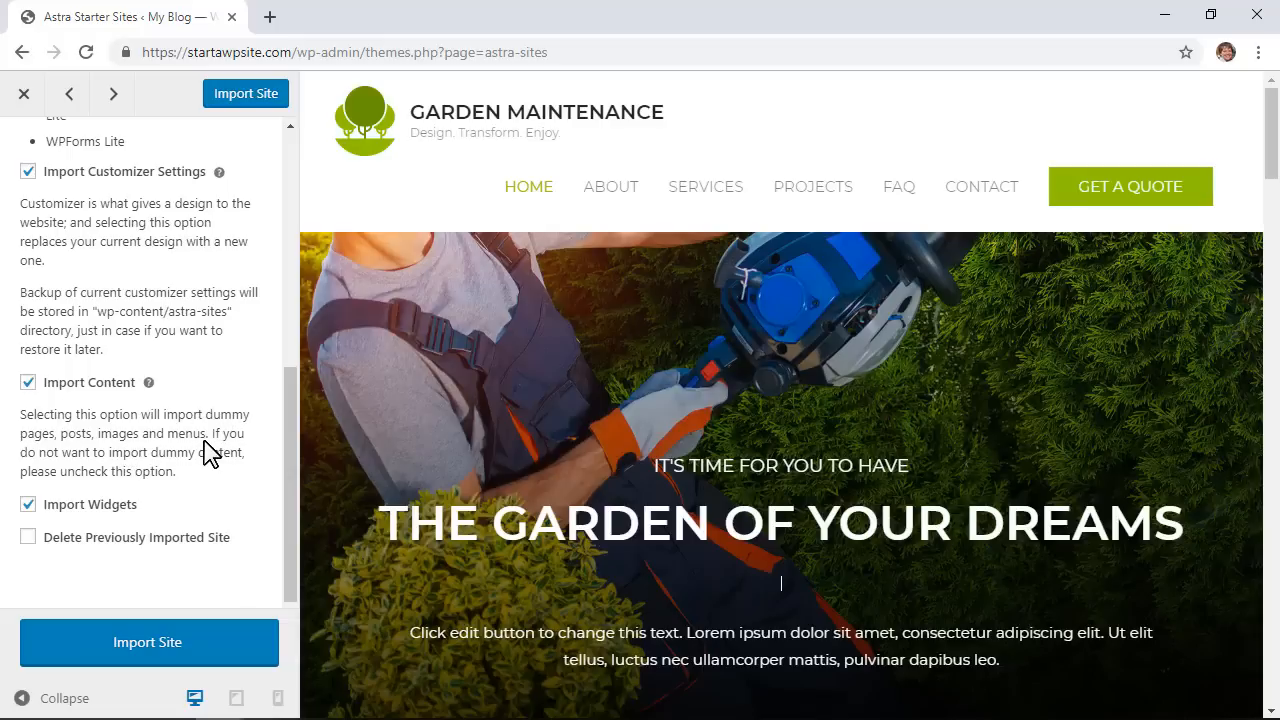
pyautogui.click(168, 655)
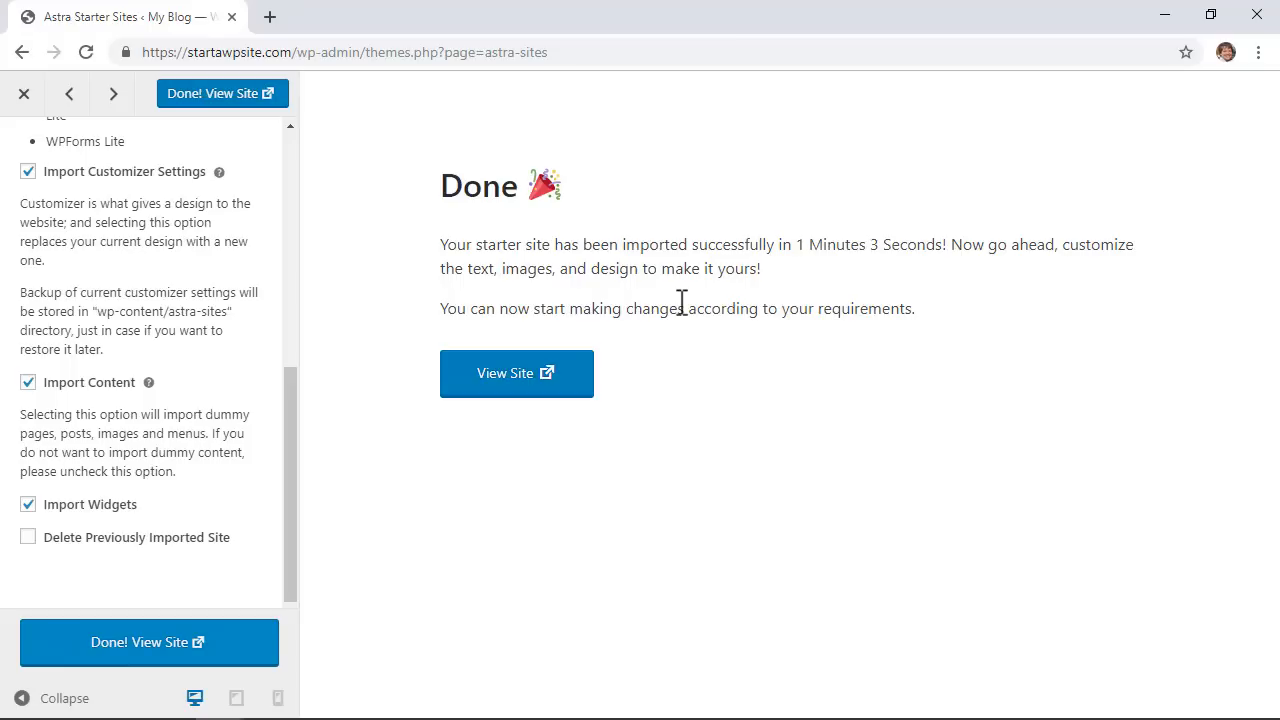
# Open the imported site and examine its homepage sections from the header down to the free estimate section and footer
pyautogui.click(533, 385)
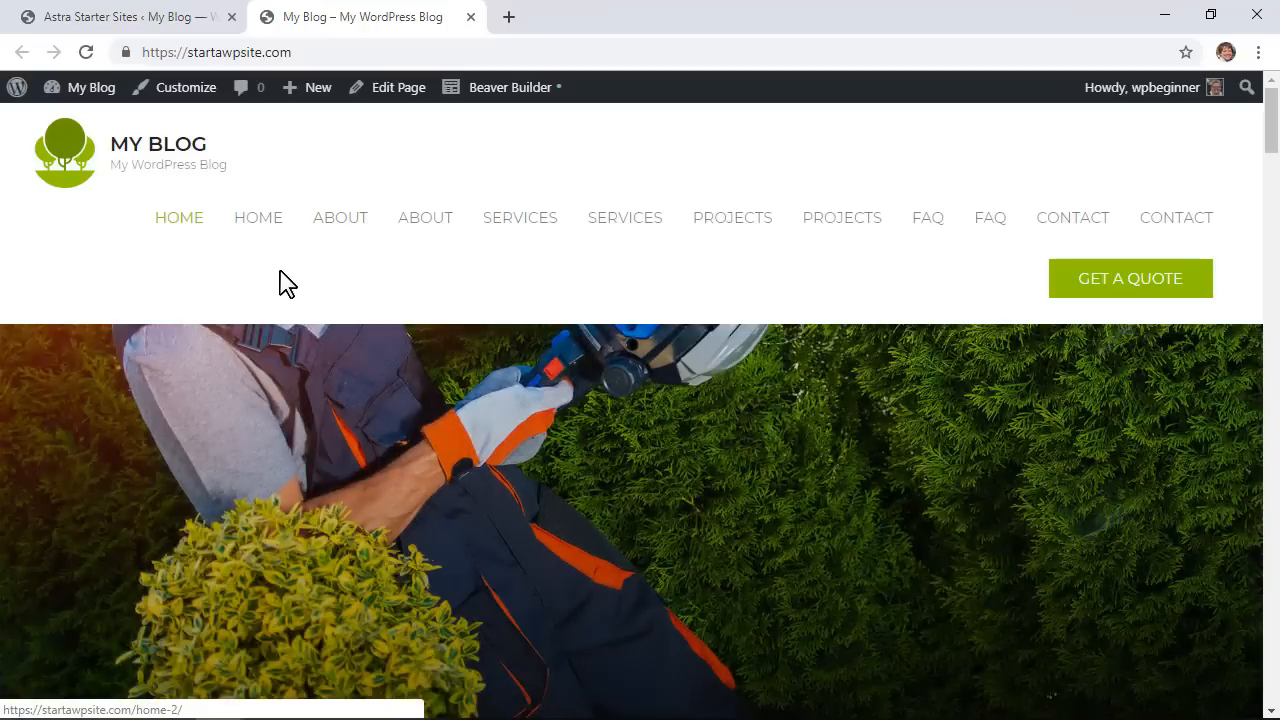
pyautogui.scroll(-5, 270, 284)
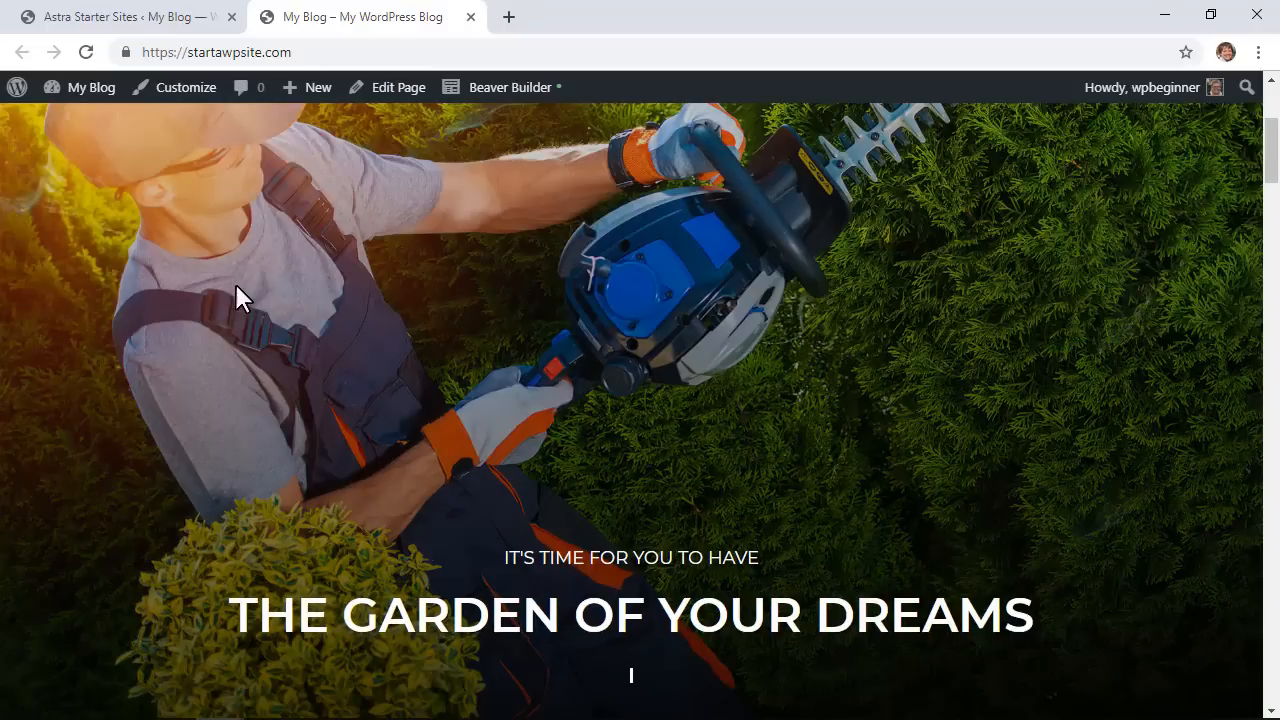
pyautogui.scroll(-3, 215, 292)
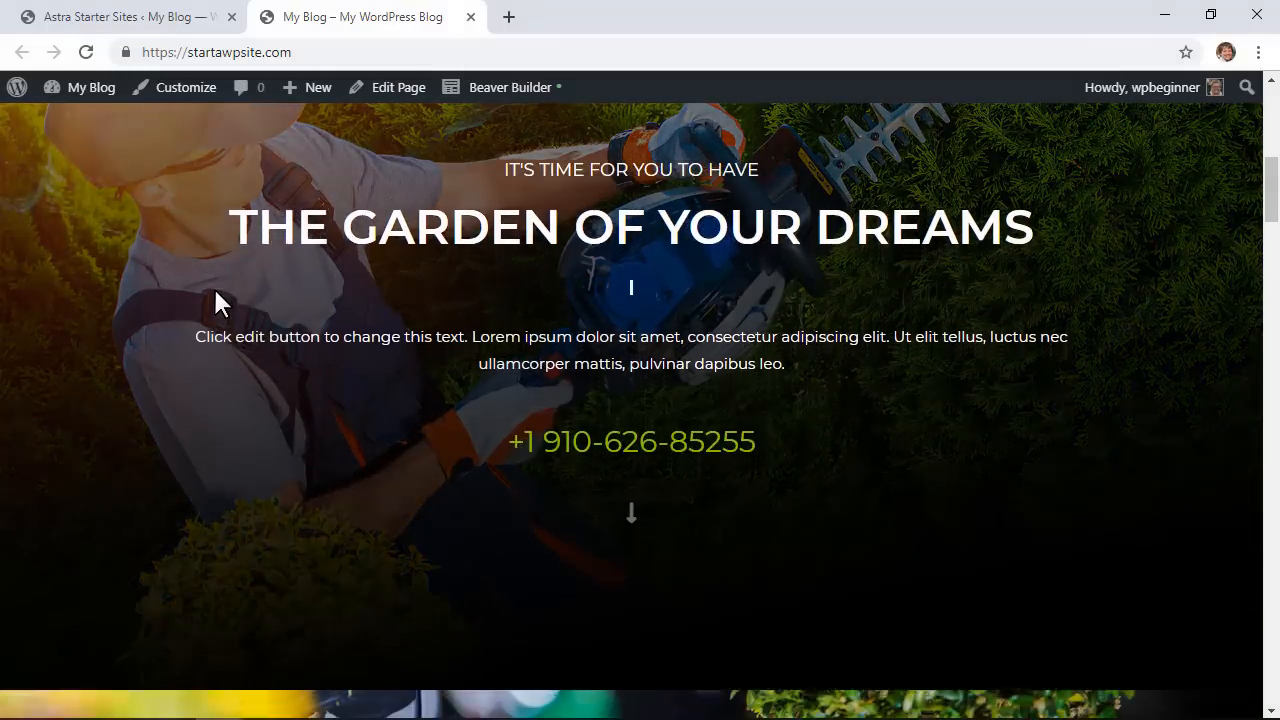
pyautogui.scroll(-6, 213, 286)
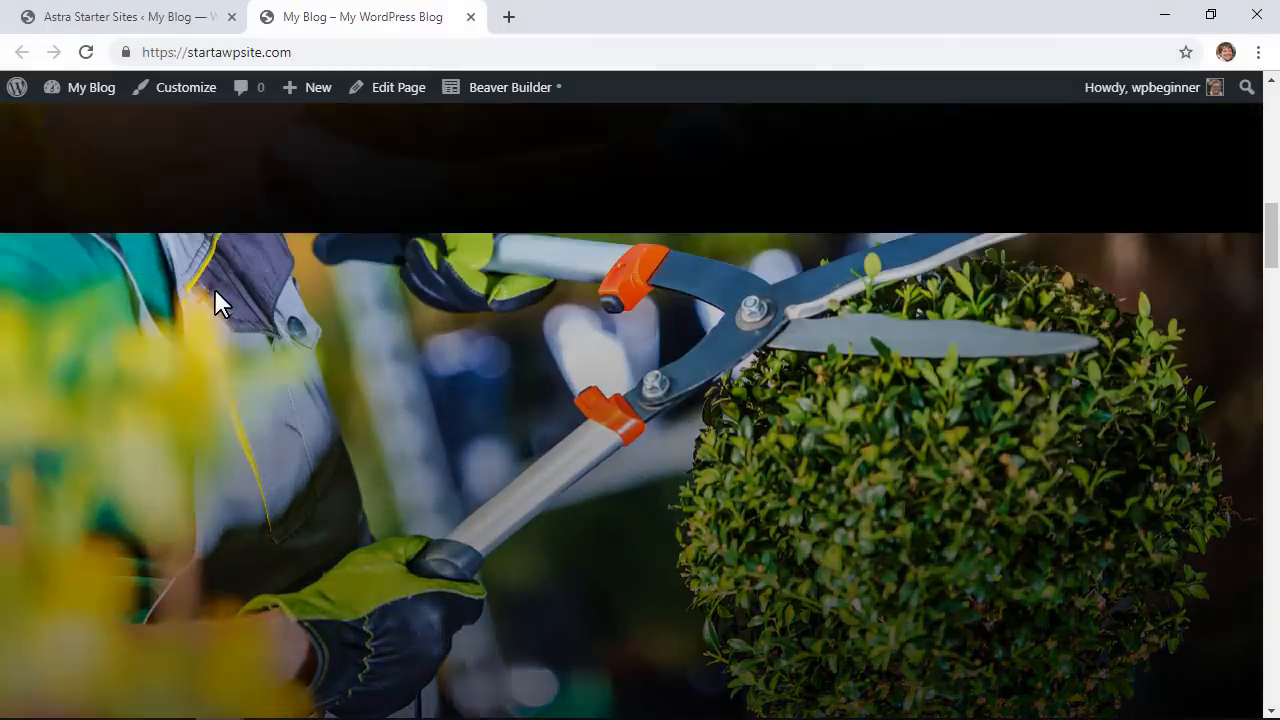
pyautogui.scroll(-5, 214, 288)
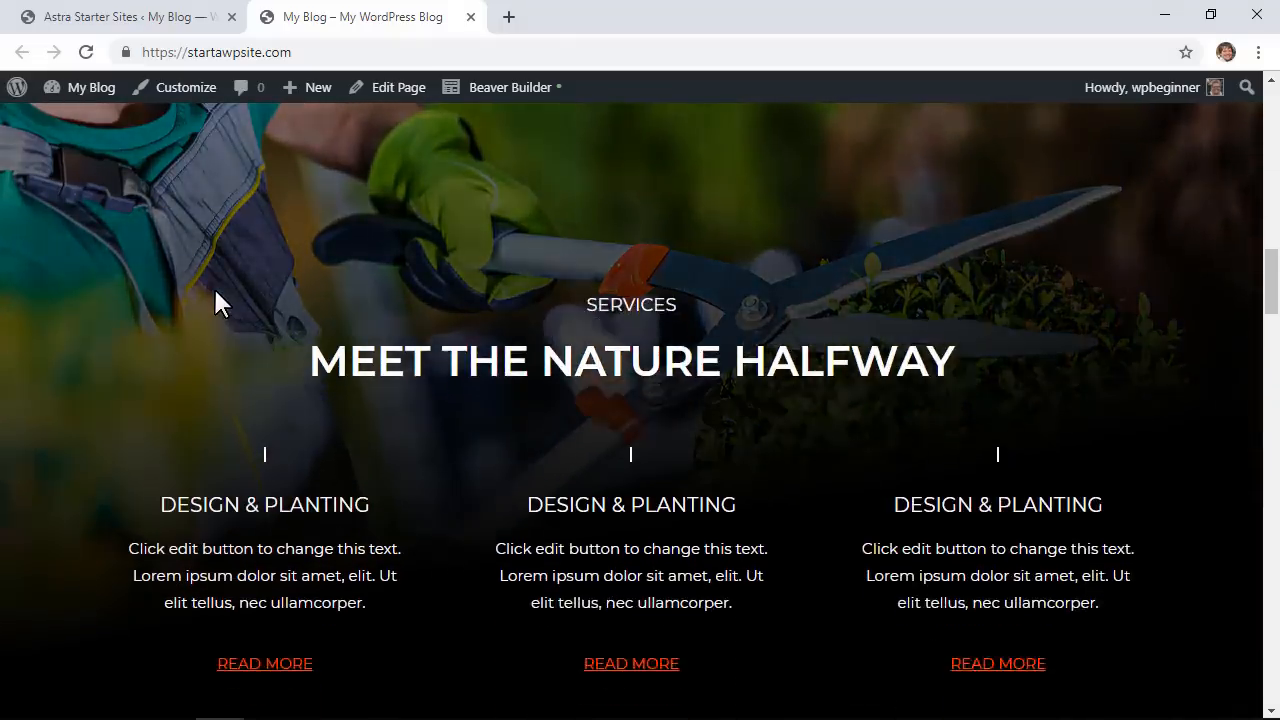
pyautogui.scroll(-4, 215, 292)
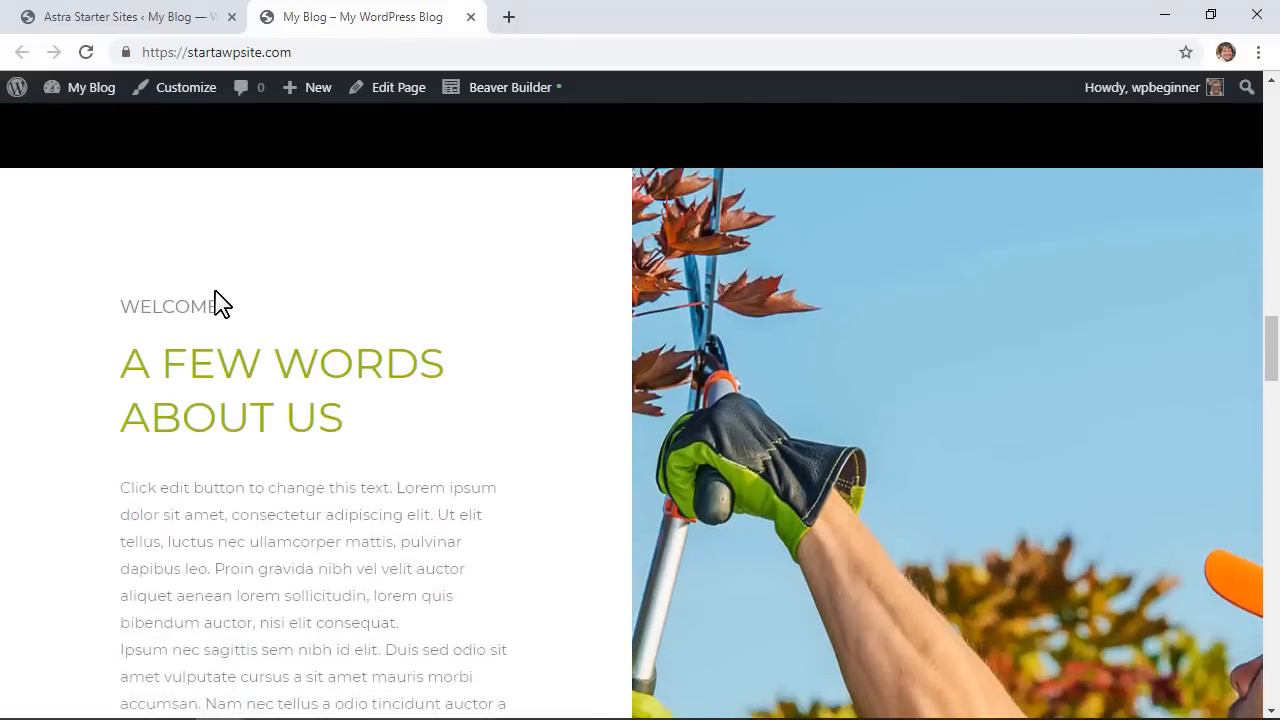
pyautogui.scroll(-5, 220, 302)
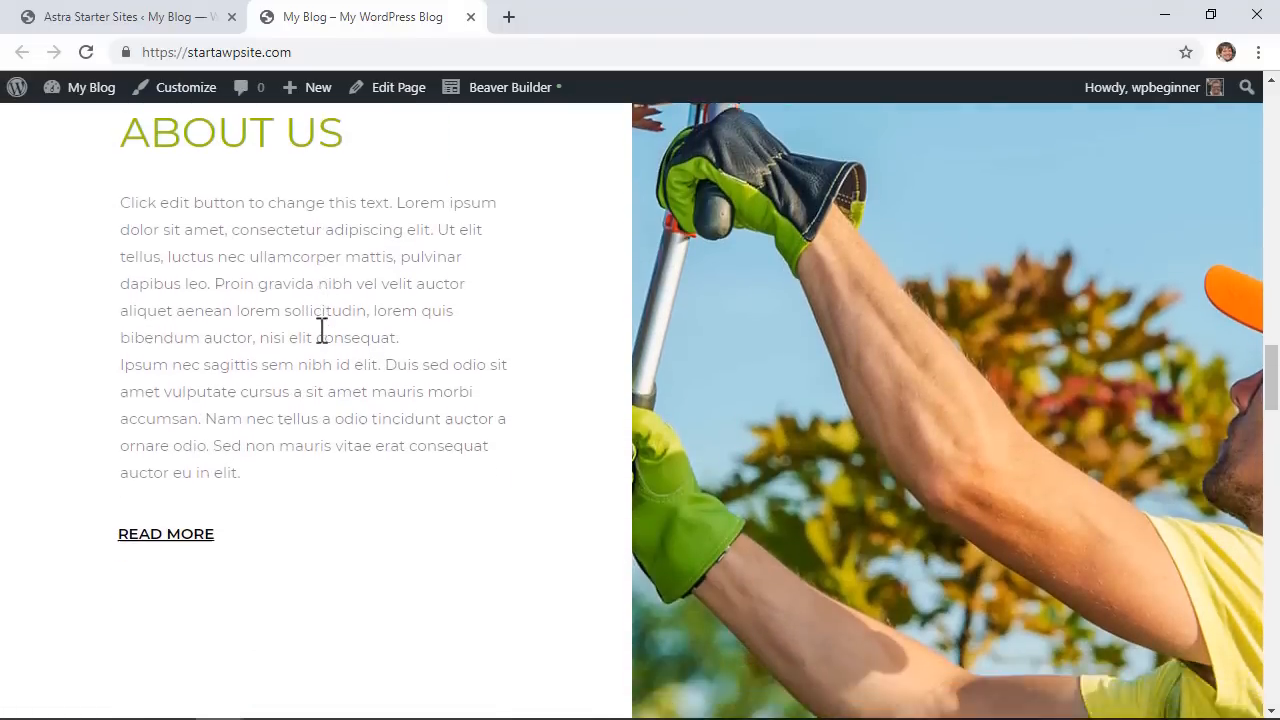
pyautogui.scroll(-3, 318, 330)
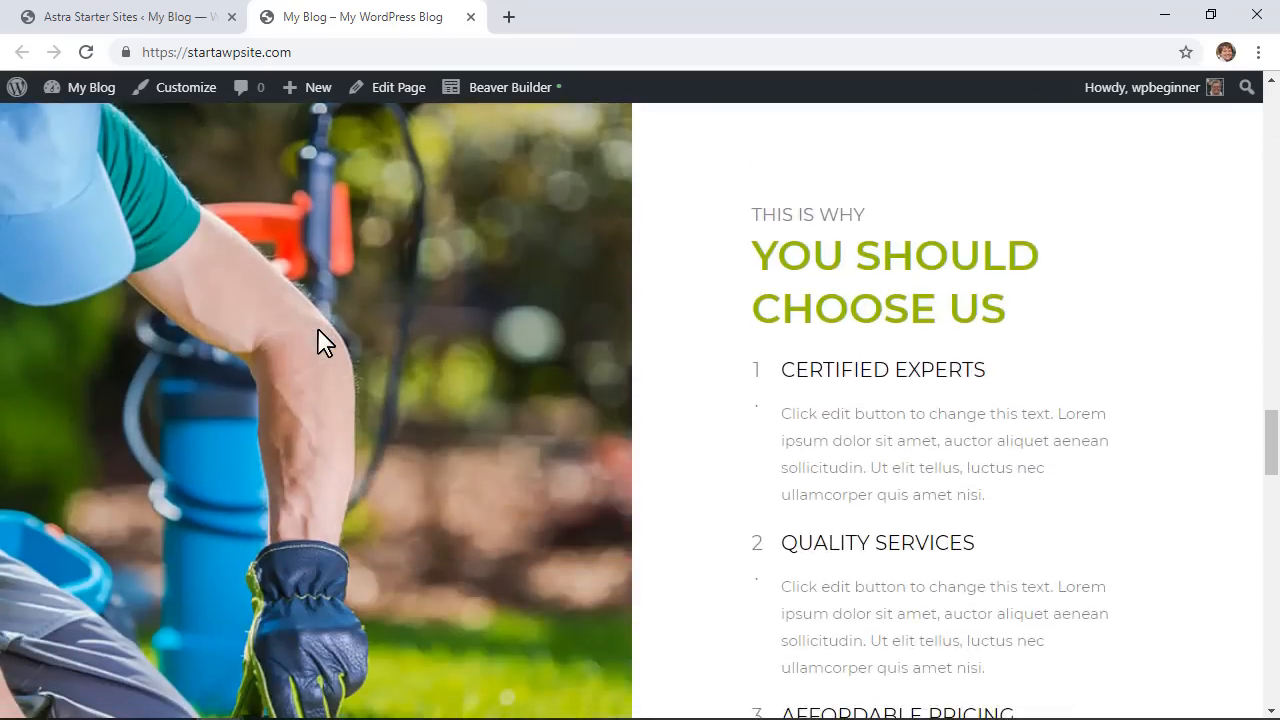
pyautogui.scroll(-3, 317, 327)
pyautogui.scroll(-8, 317, 327)
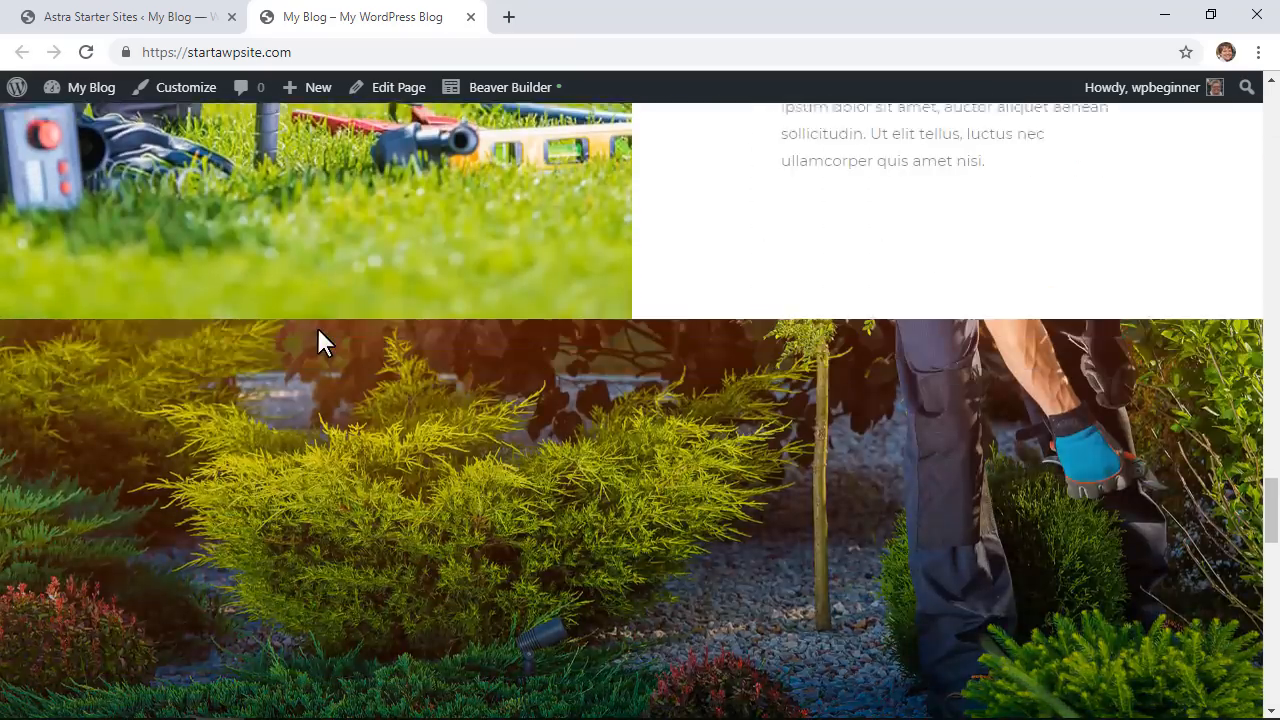
pyautogui.scroll(-7, 317, 330)
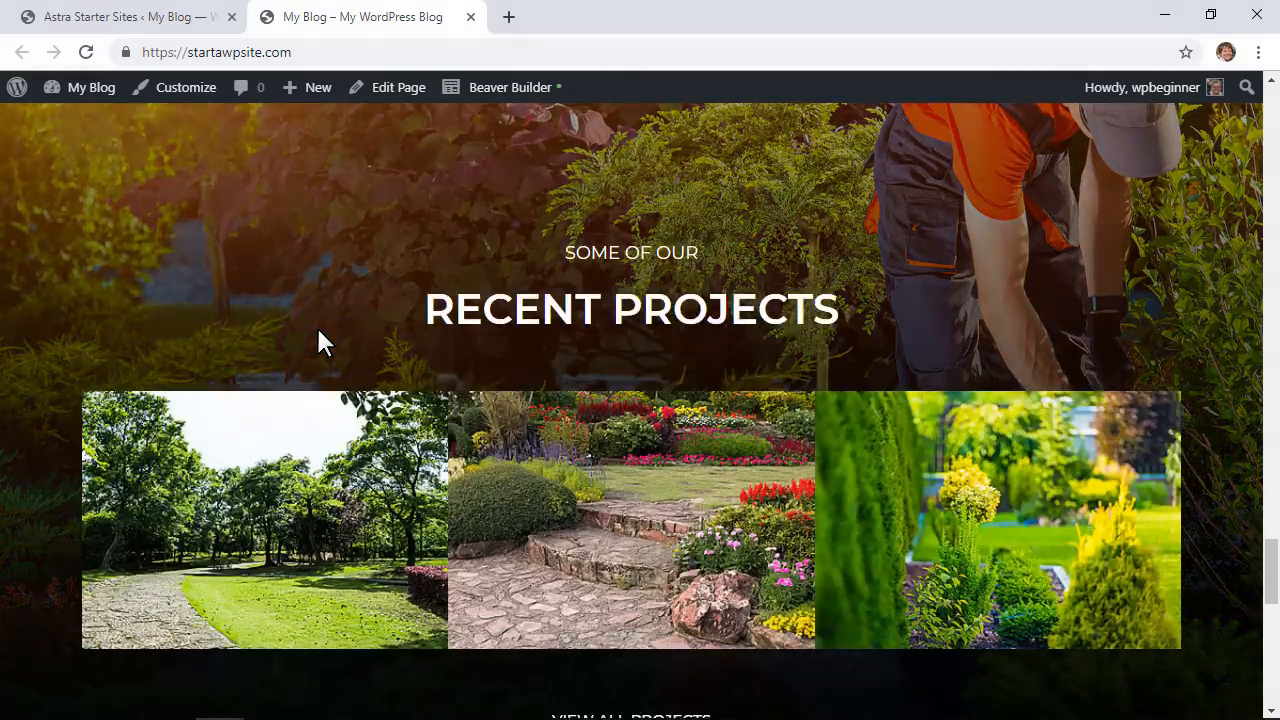
pyautogui.scroll(-5, 318, 331)
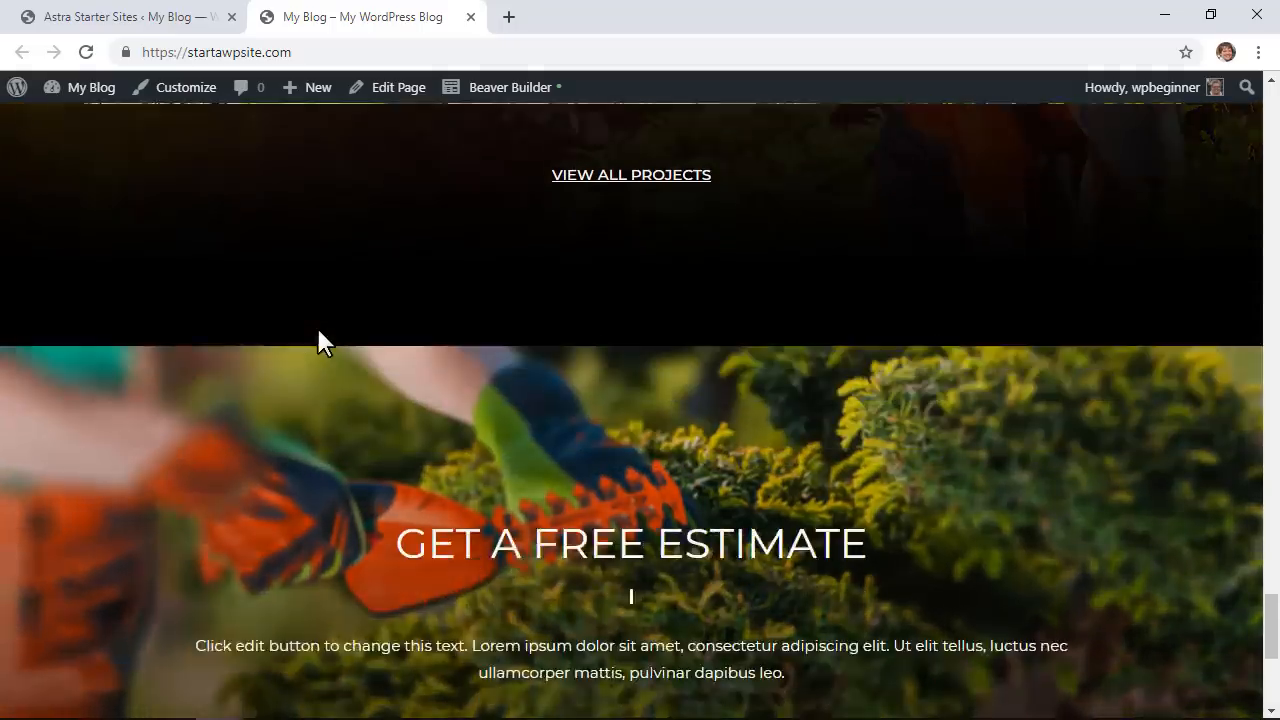
pyautogui.scroll(-1, 320, 328)
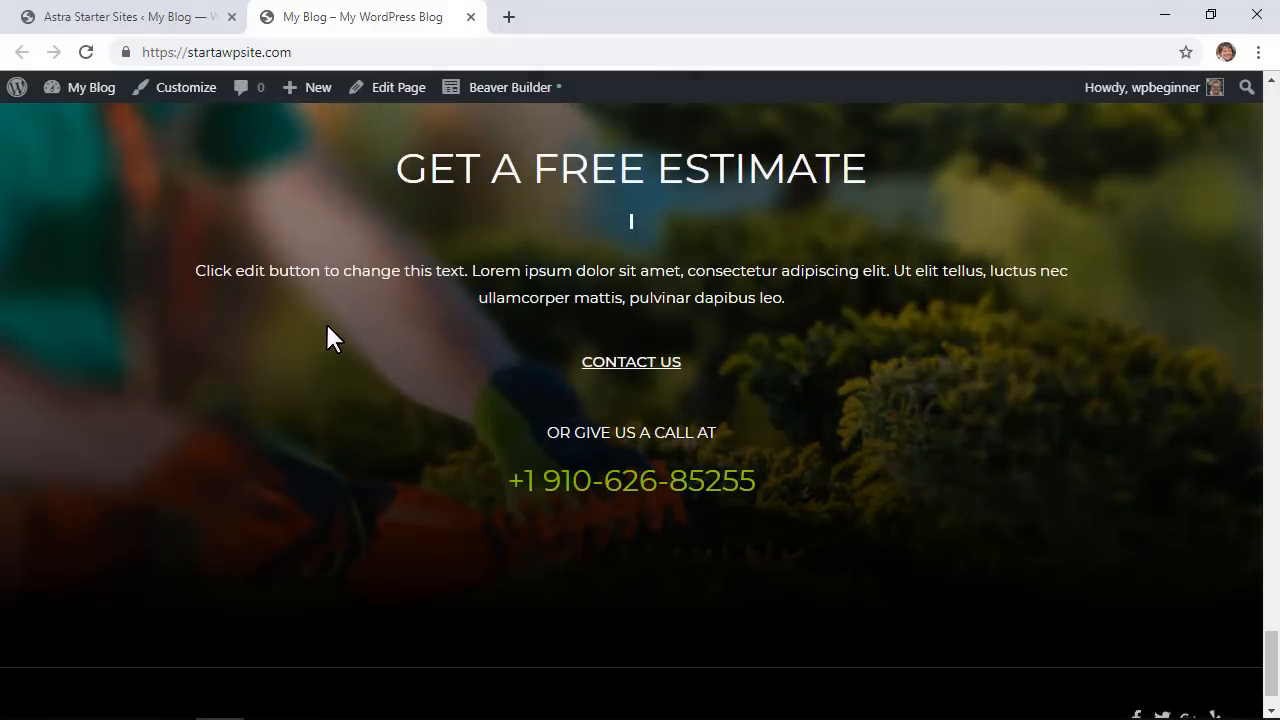
pyautogui.scroll(-1, 345, 333)
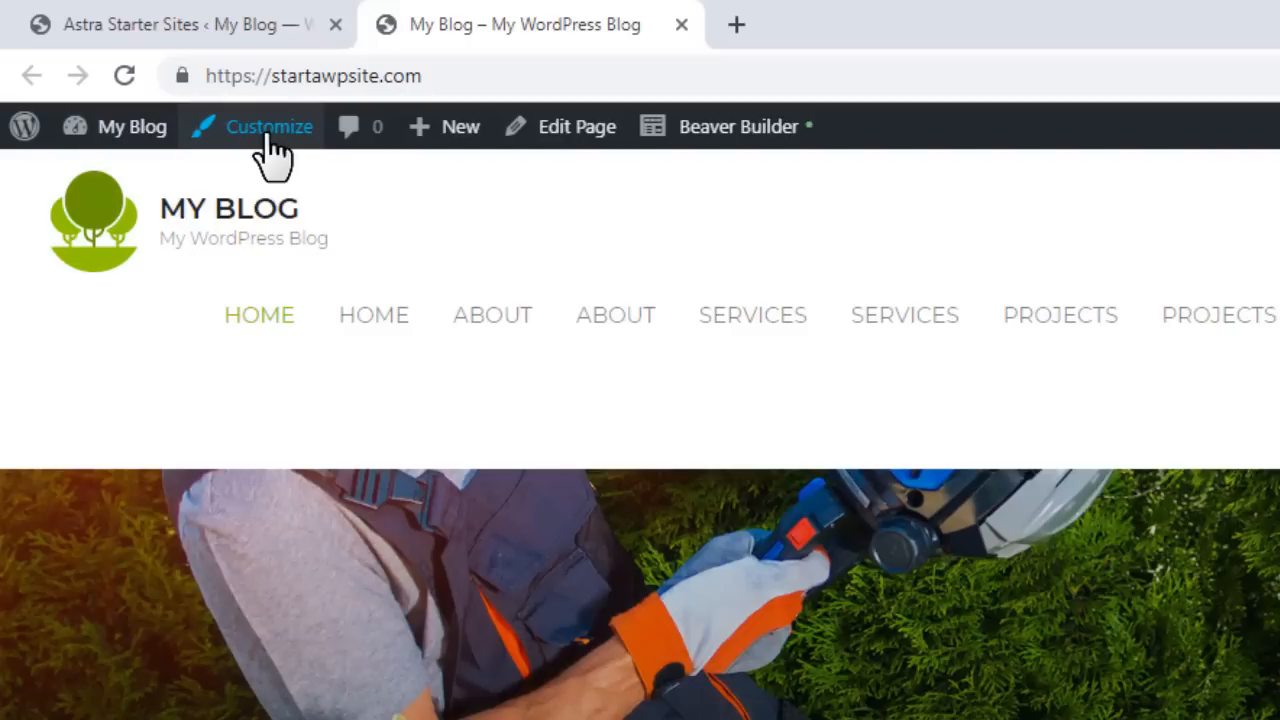
# In the site customizer, change the site title to "My Garden Blog", and switch its display off and back on
pyautogui.click(186, 92)
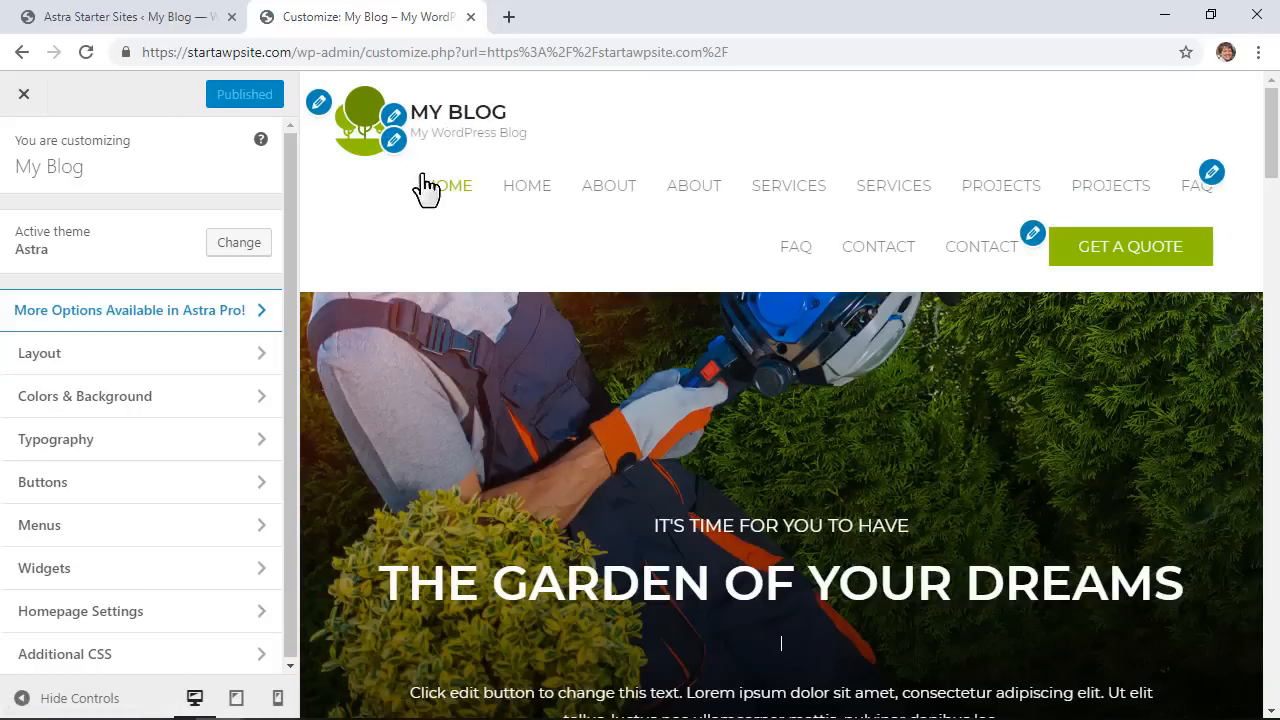
pyautogui.click(319, 103)
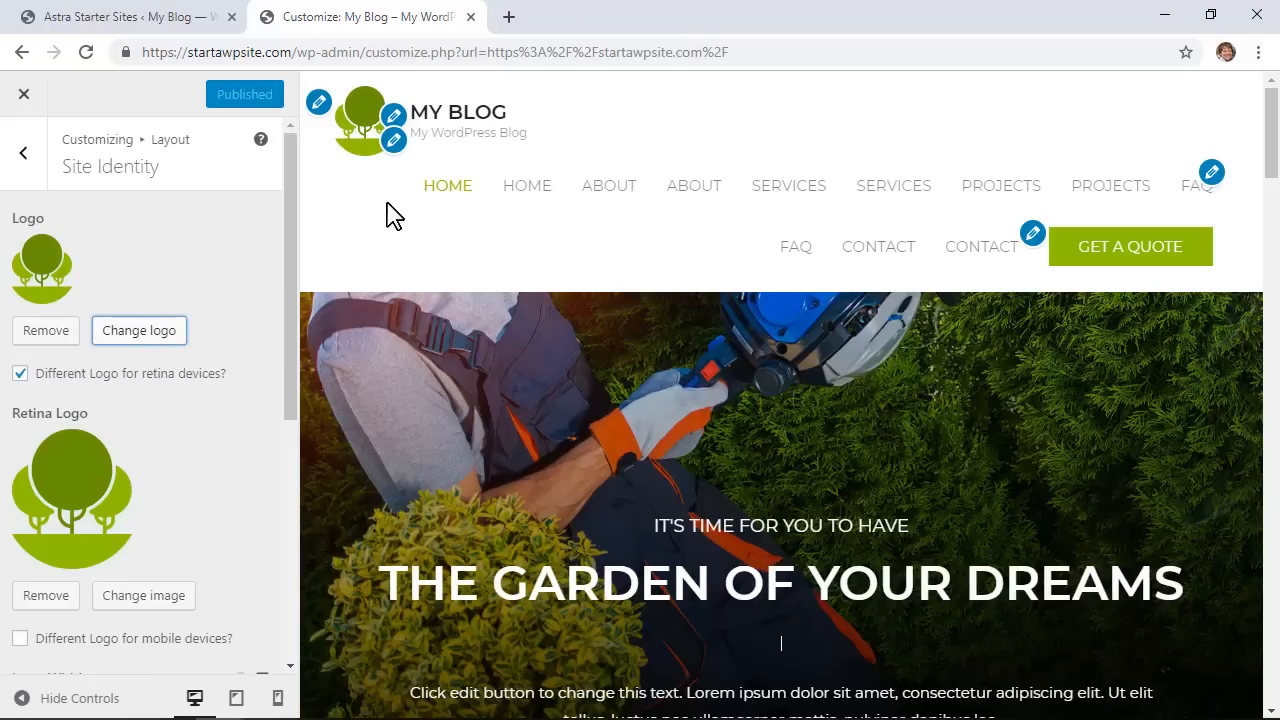
pyautogui.click(398, 118)
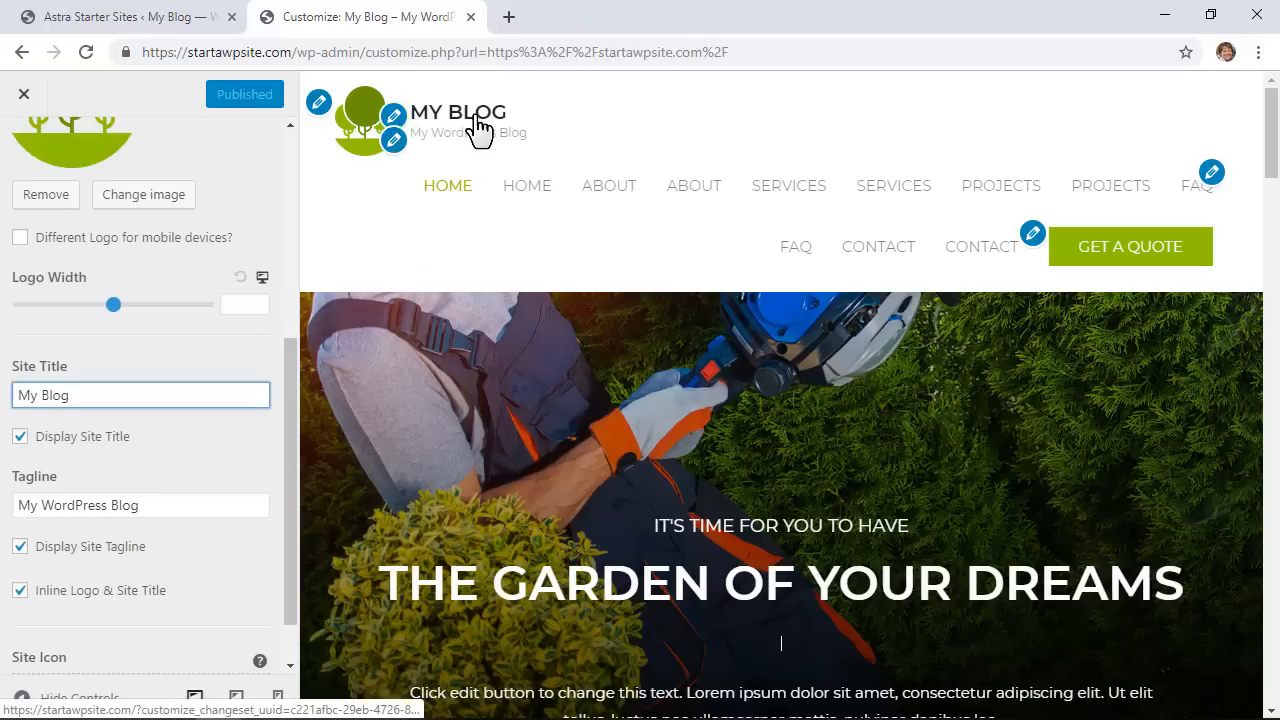
pyautogui.hotkey('ctrl', 'a')
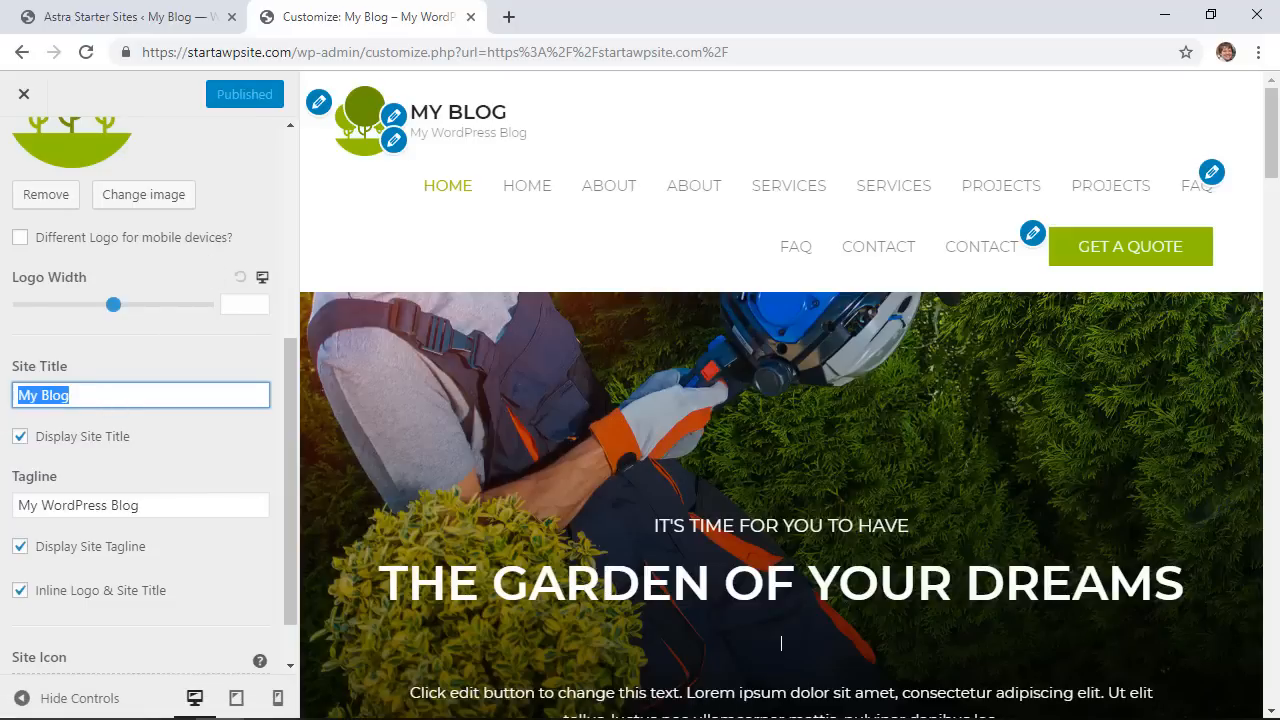
pyautogui.write('My')
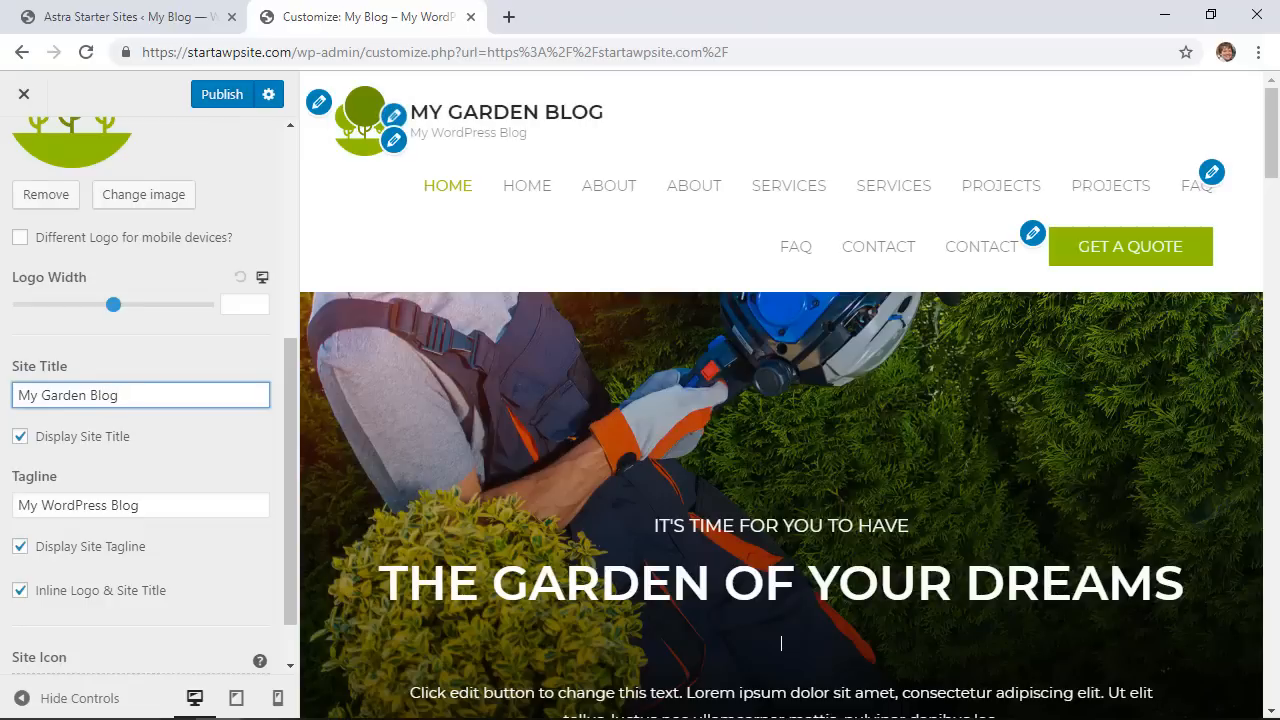
pyautogui.click(21, 440)
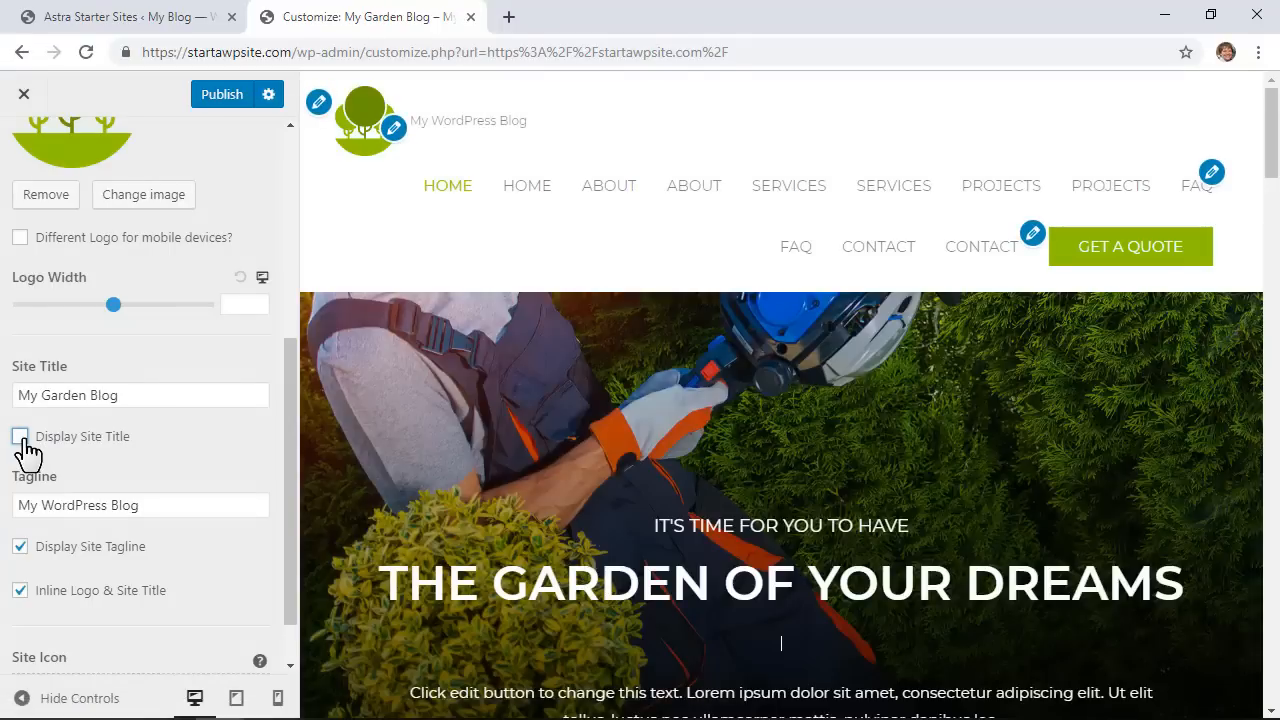
pyautogui.click(22, 440)
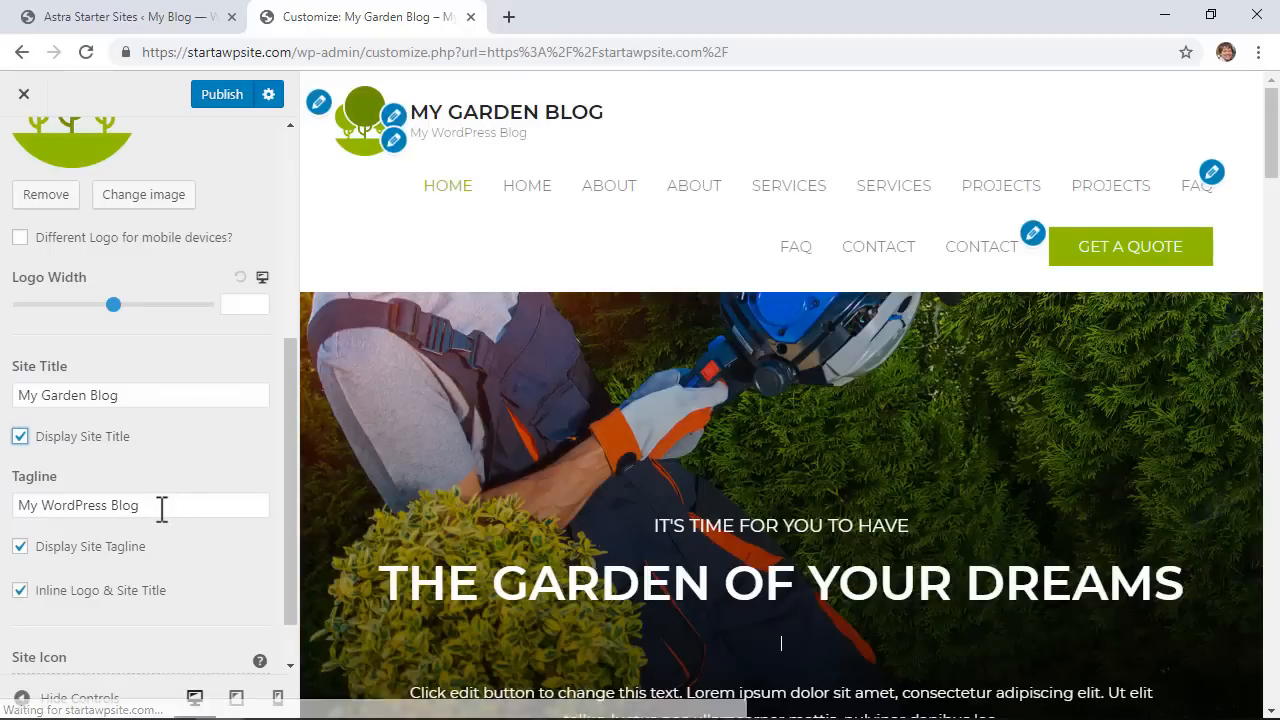
# Change the site tagline to "Come Grow With Me", and switch its display off and back on
pyautogui.moveTo(160, 507); pyautogui.dragTo(28, 508)
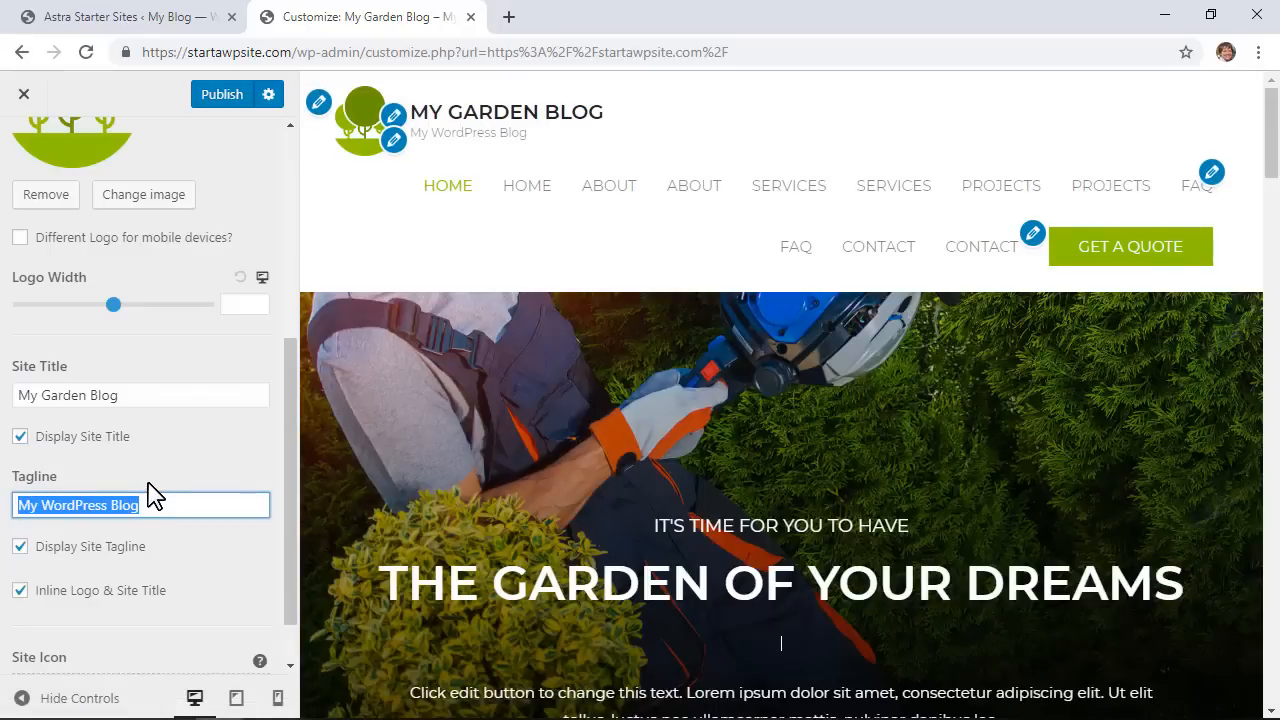
pyautogui.write('Com')
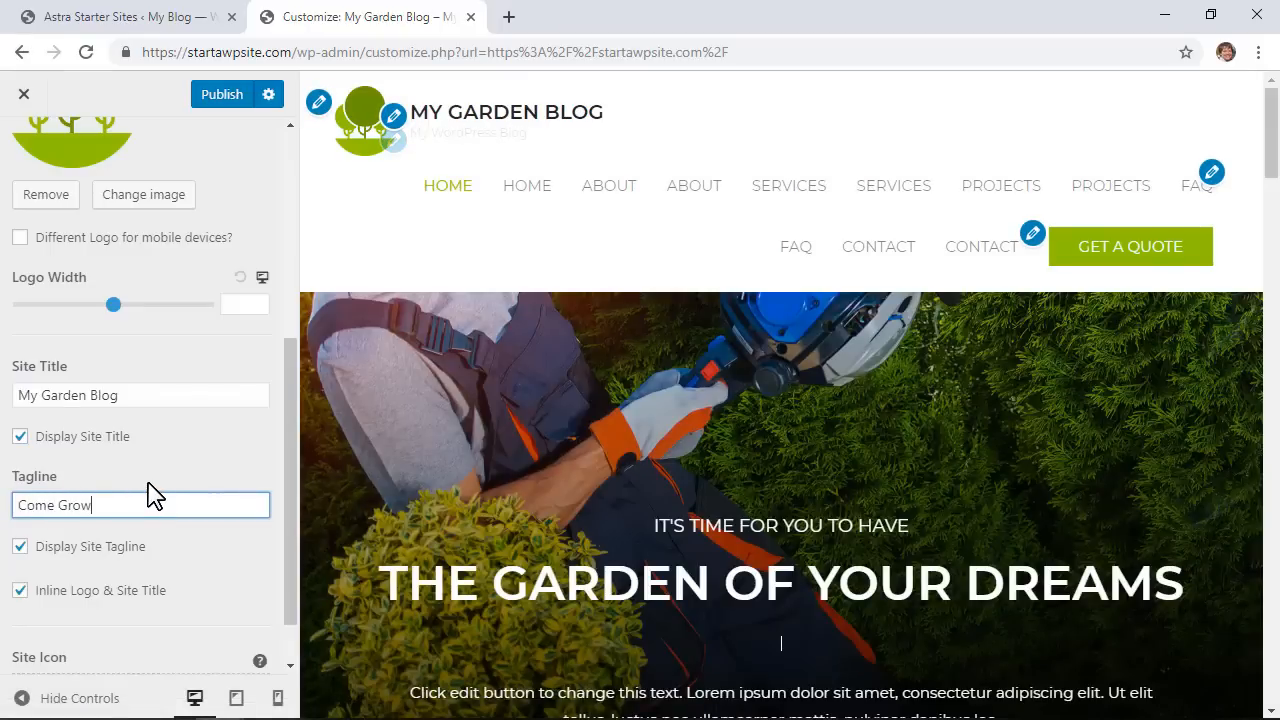
pyautogui.write('e Grow With Me')
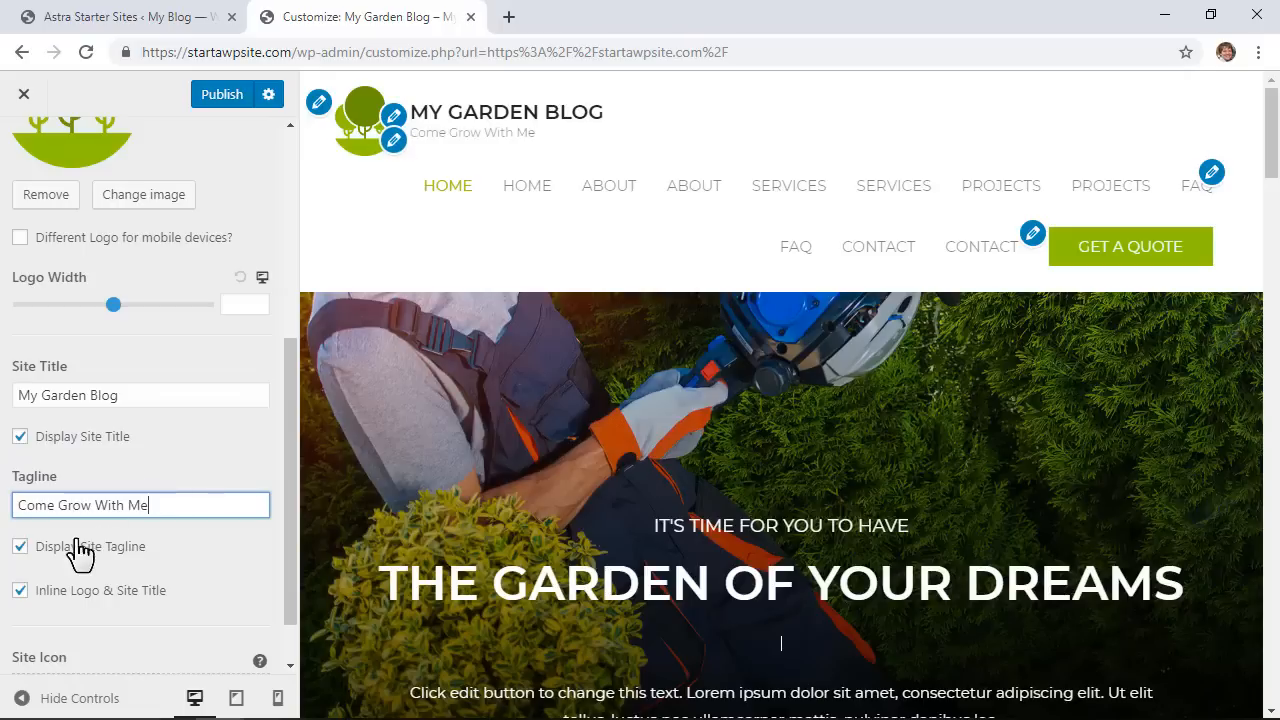
pyautogui.click(20, 547)
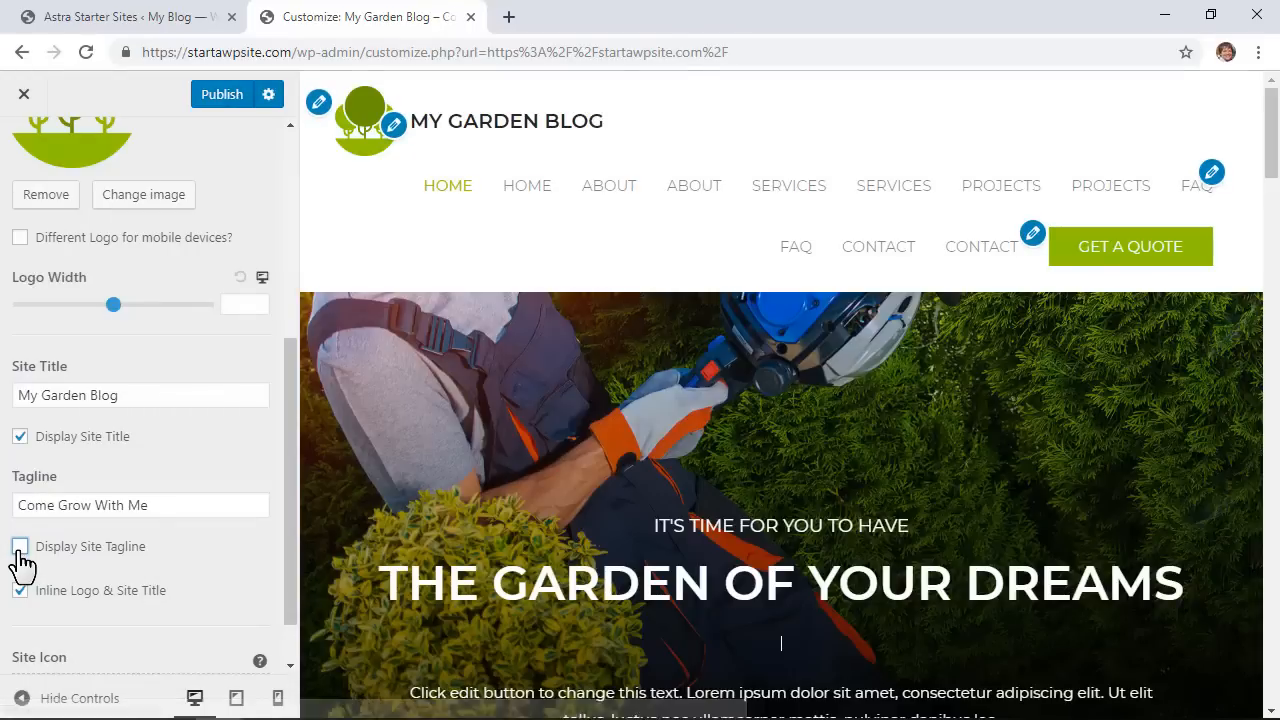
pyautogui.click(20, 547)
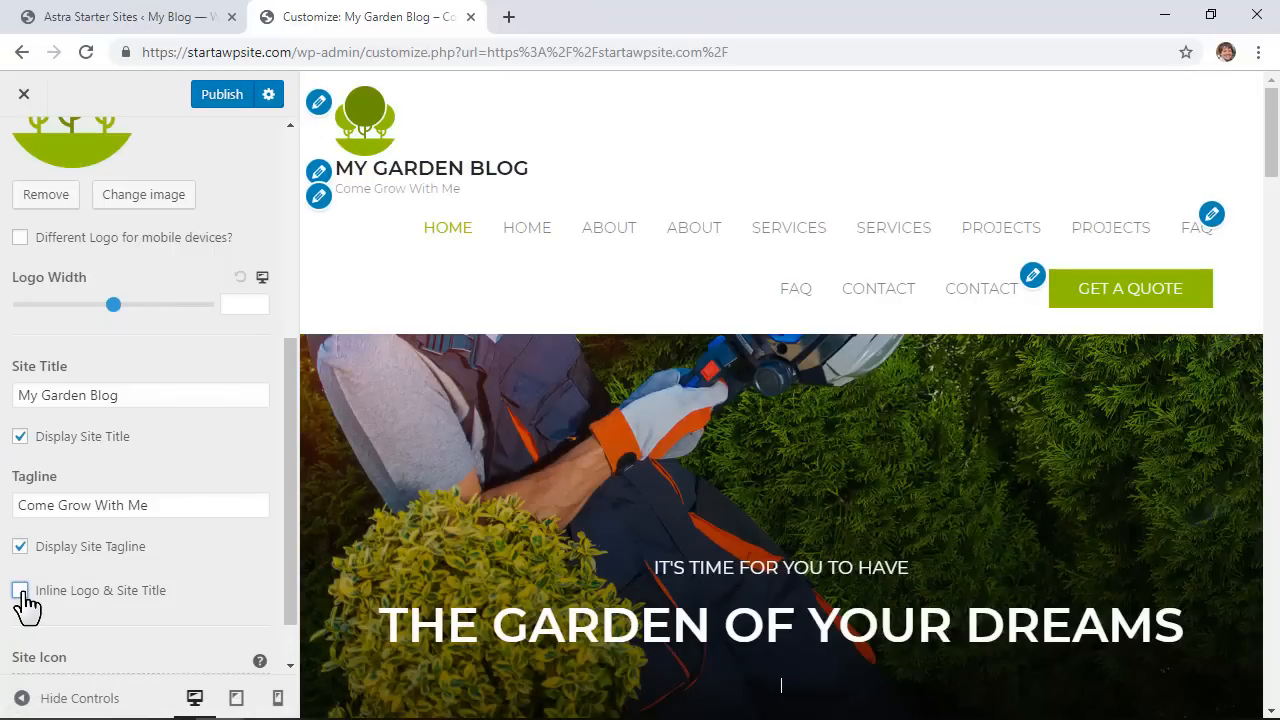
# Enable the inline logo and site title, and choose the image "logo-retina-free-img" from the media library as the site icon
pyautogui.scroll(-1, 26, 598)
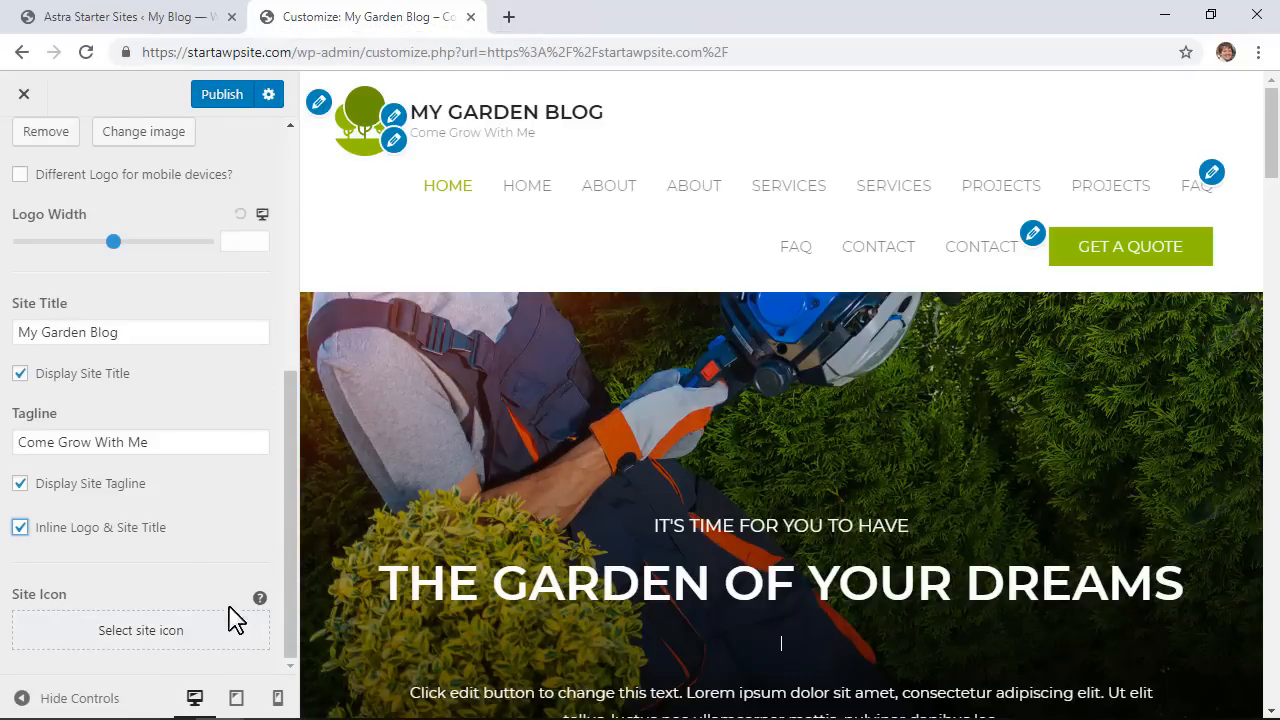
pyautogui.click(150, 632)
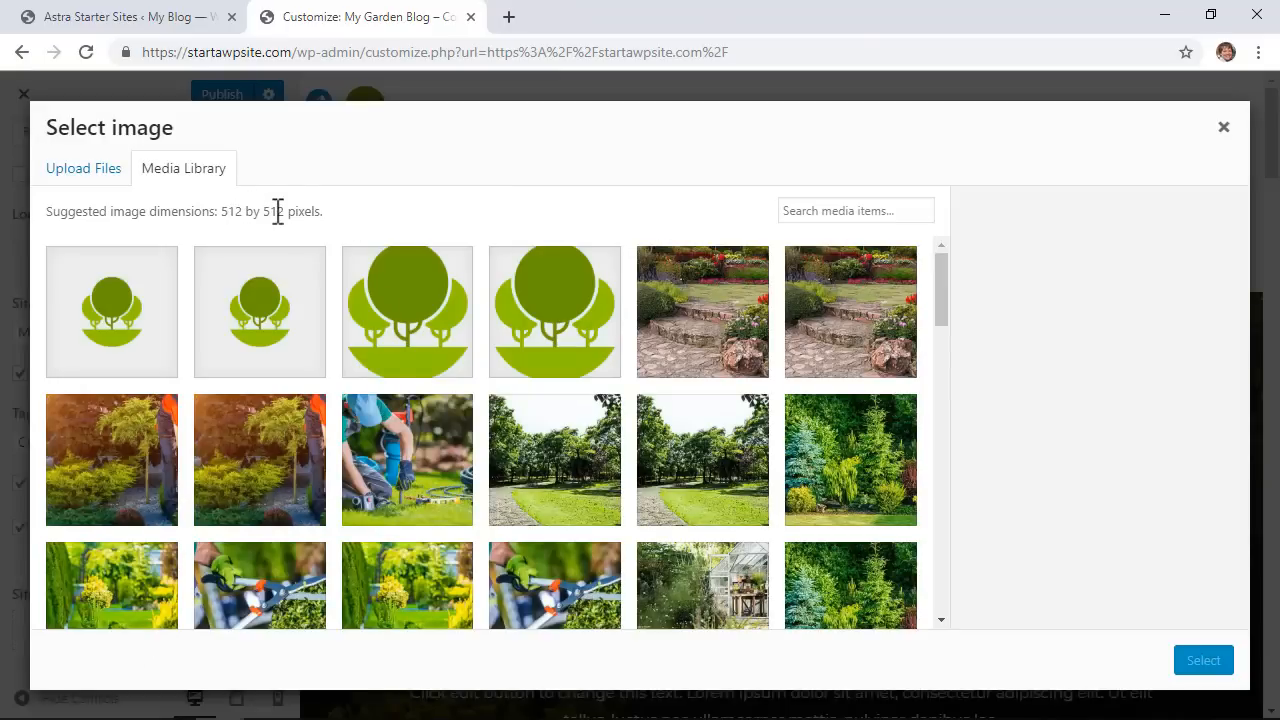
pyautogui.click(428, 323)
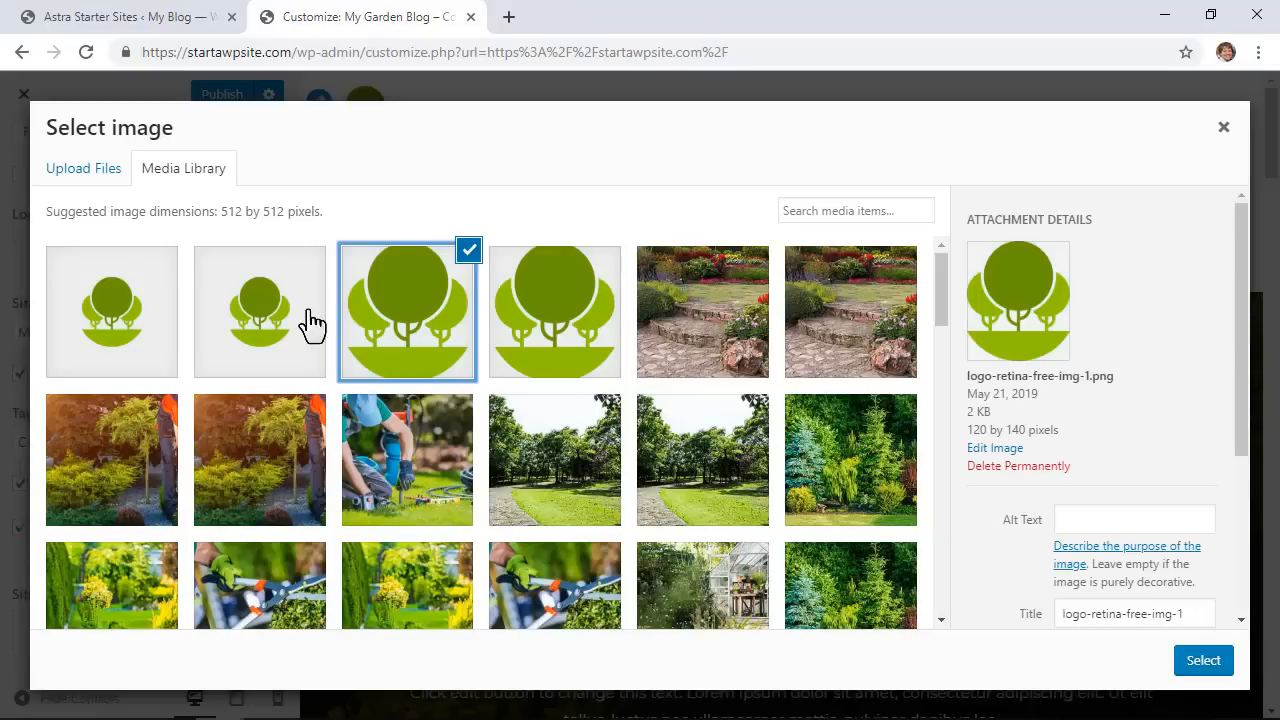
pyautogui.click(180, 325)
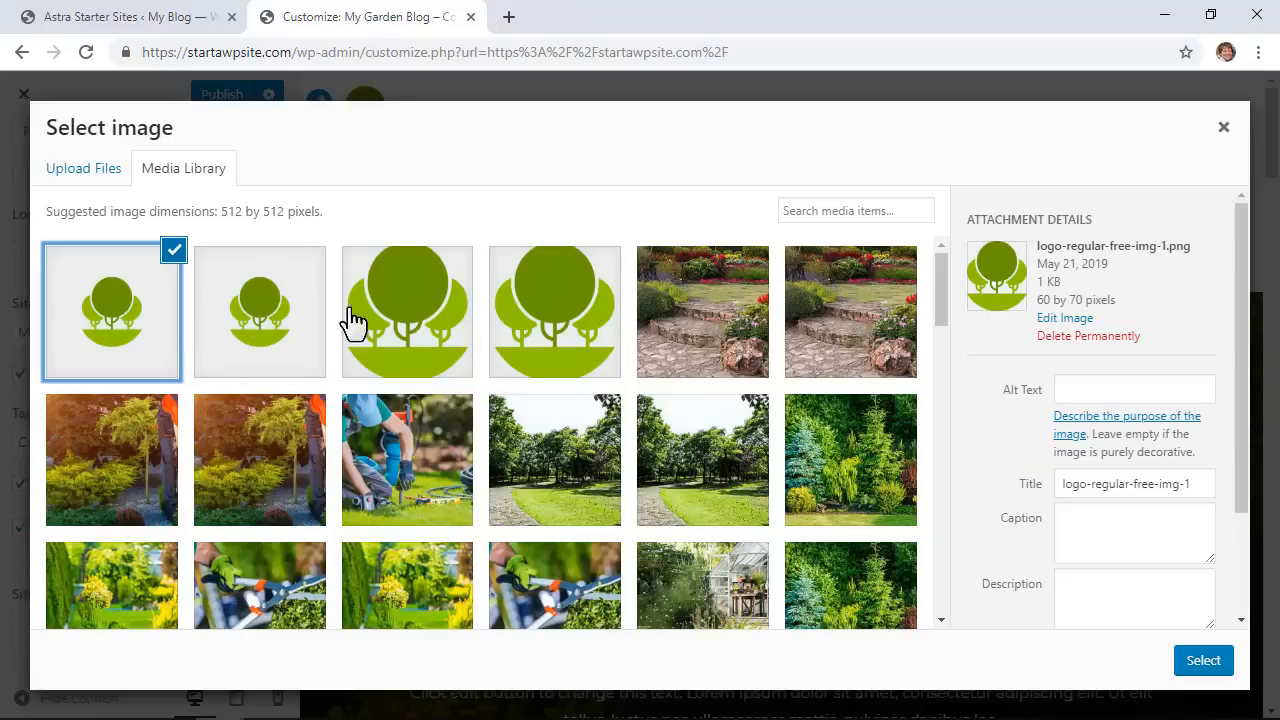
pyautogui.click(420, 323)
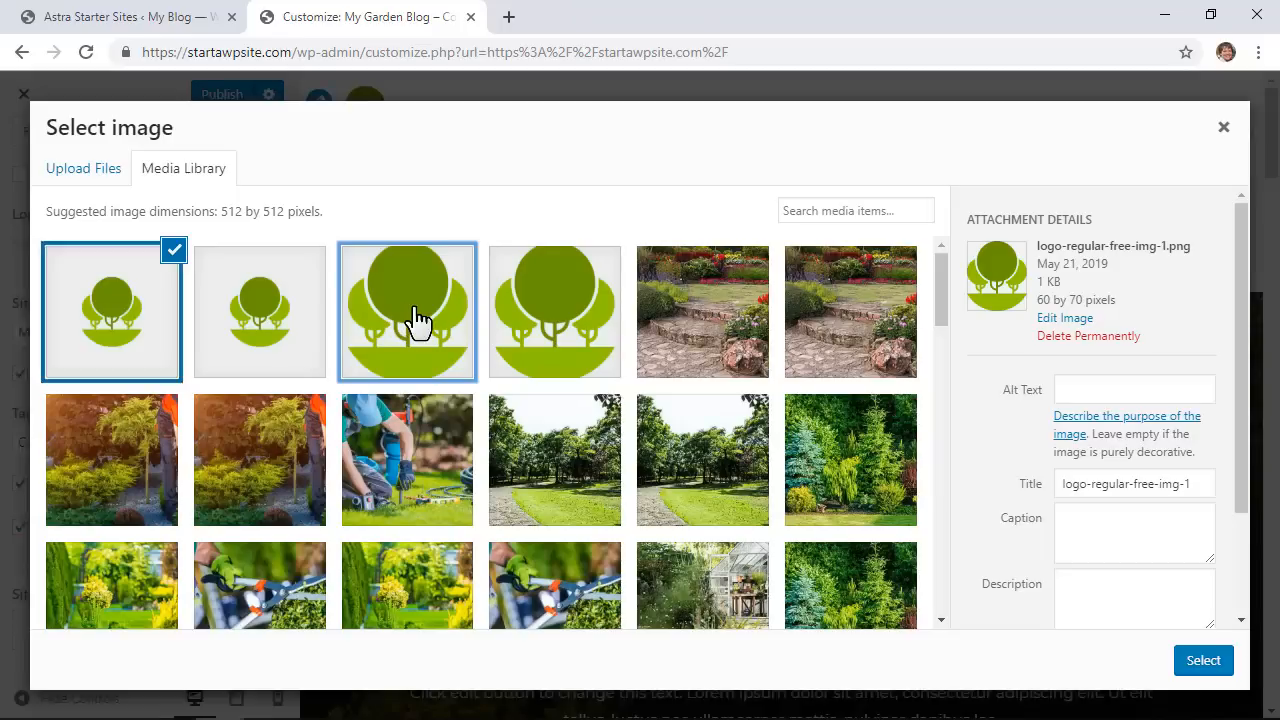
pyautogui.click(532, 323)
pyautogui.scroll(-3, 1095, 483)
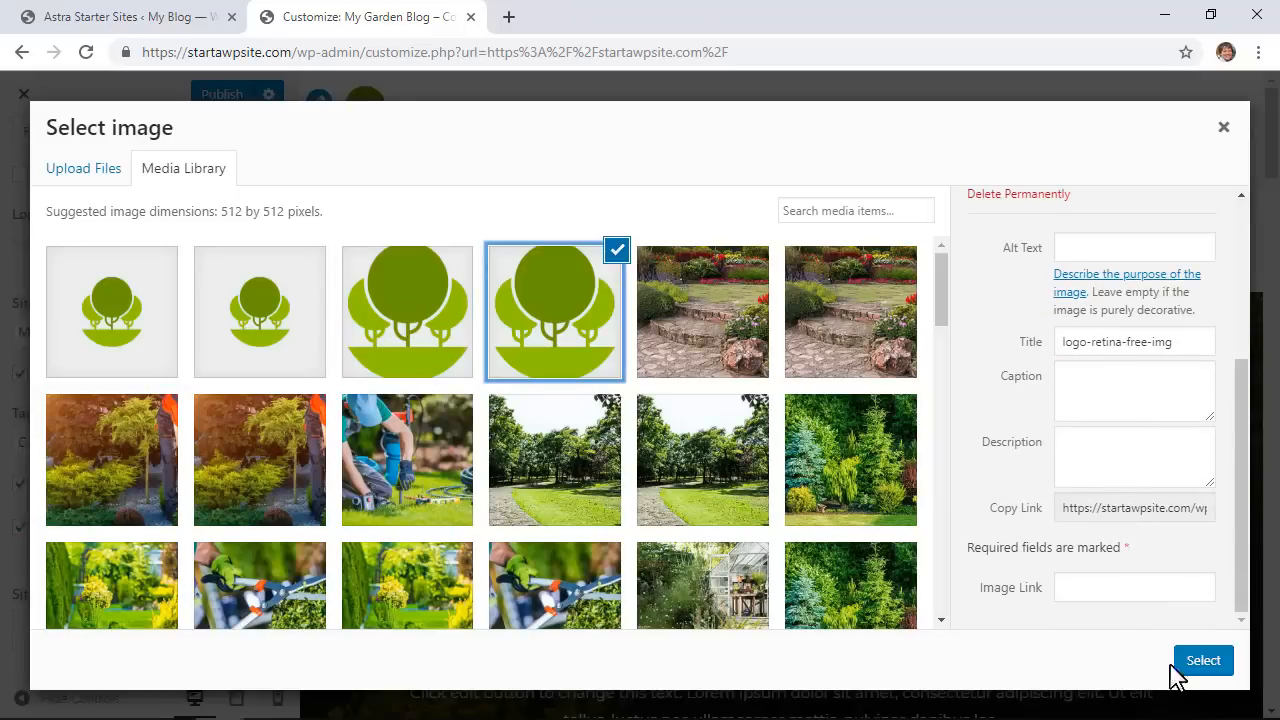
pyautogui.click(1194, 670)
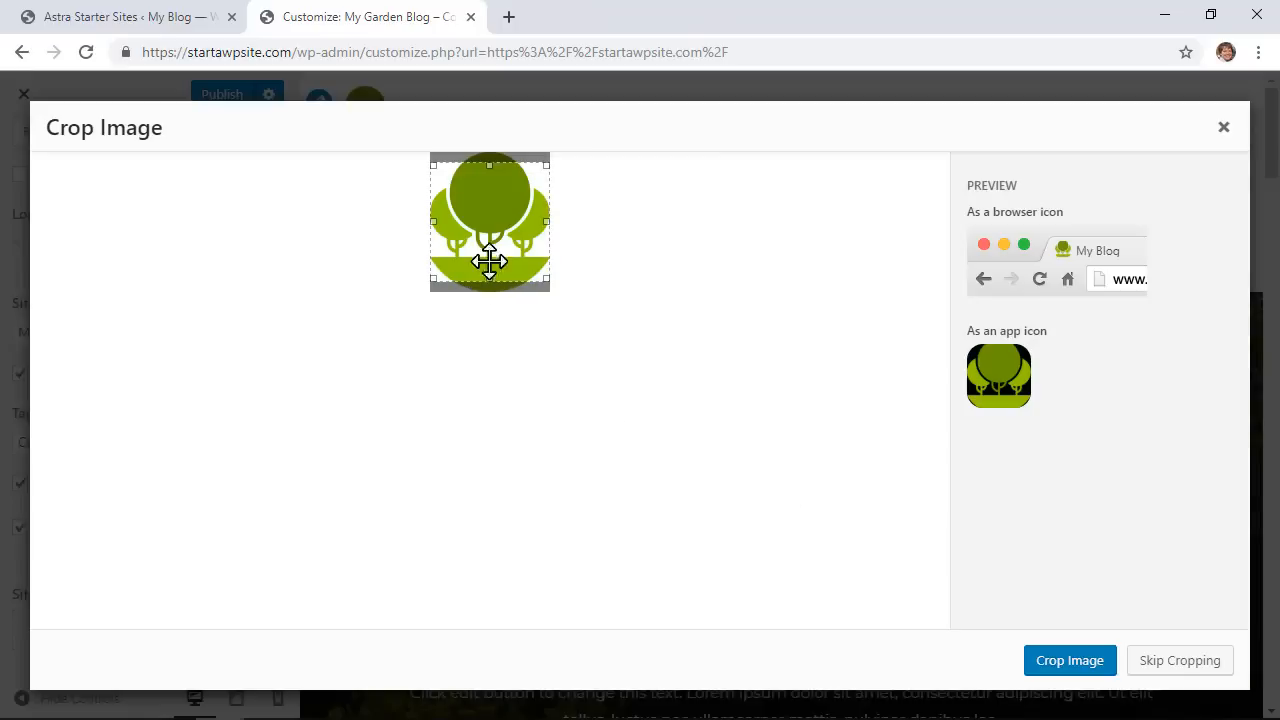
# Crop the site icon to the upper part of the tree logo, and publish the customizer changes
pyautogui.moveTo(489, 257); pyautogui.dragTo(491, 208)
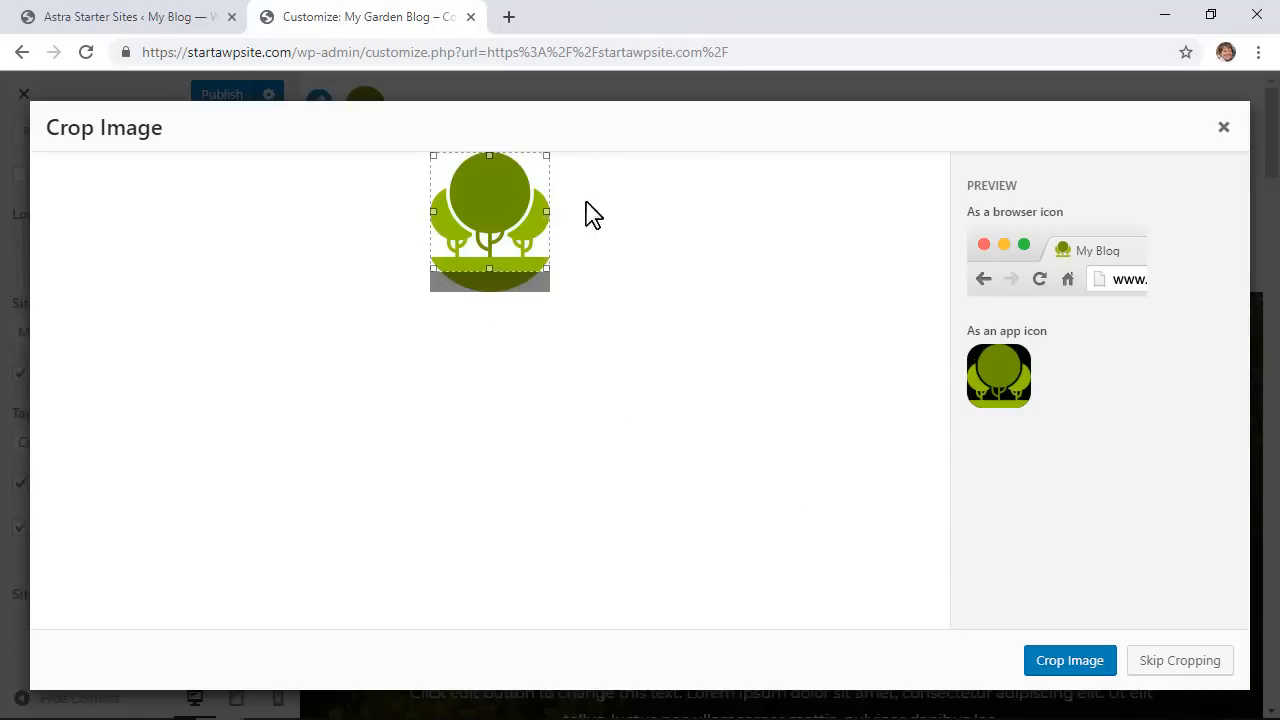
pyautogui.click(1080, 663)
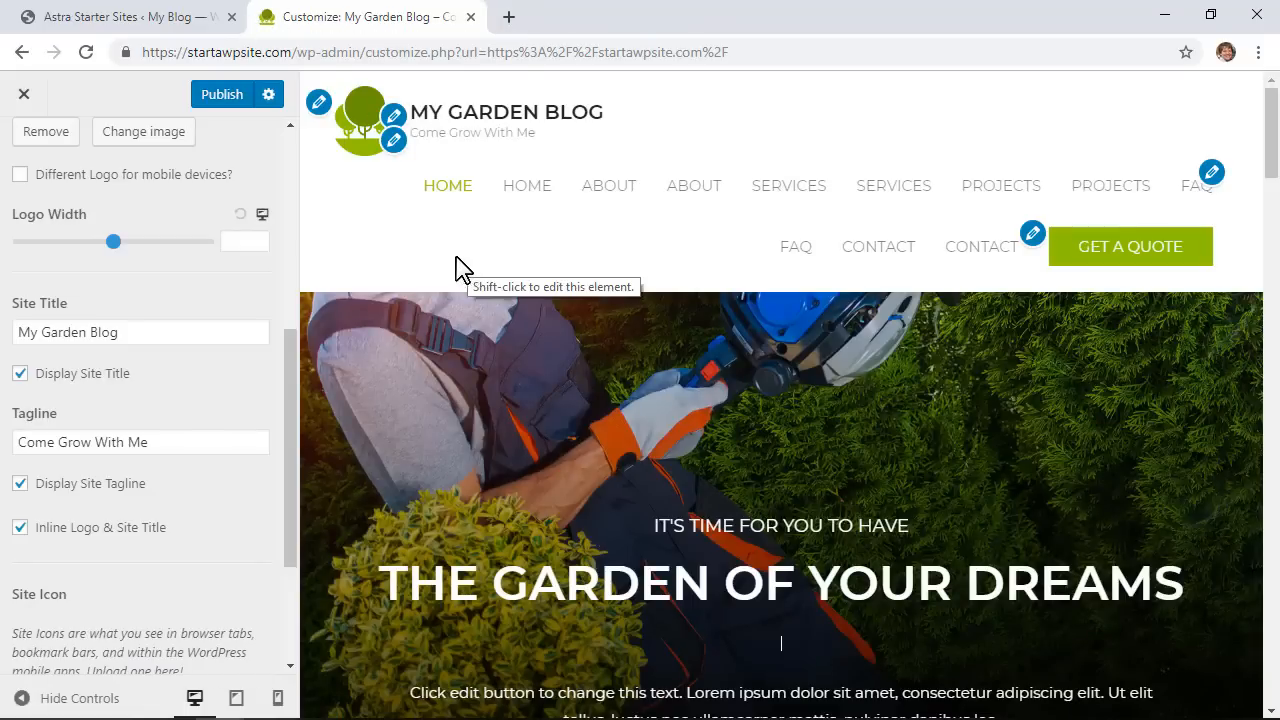
pyautogui.click(221, 100)
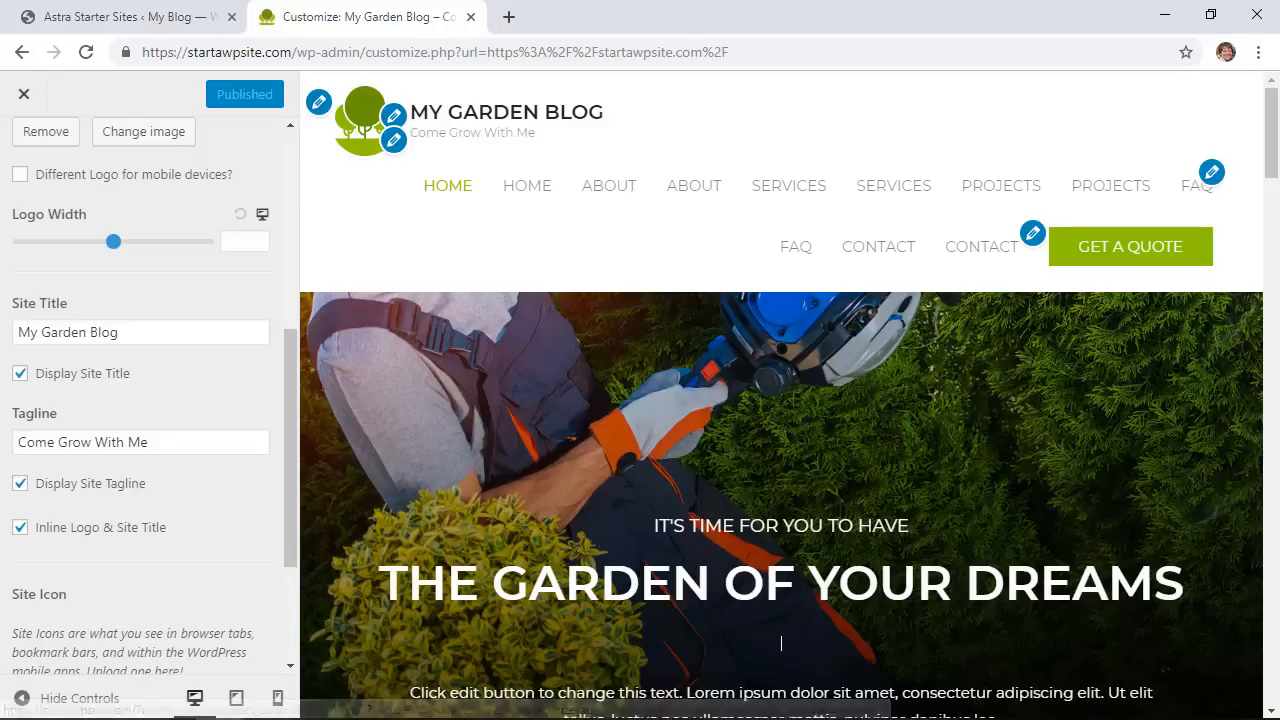
# In the pages list, move one duplicate each of ABOUT, CONTACT, FAQ, PROJECTS, SERVICES and the non-front-page HOME to the trash
pyautogui.click(124, 22)
pyautogui.moveTo(100, 258)
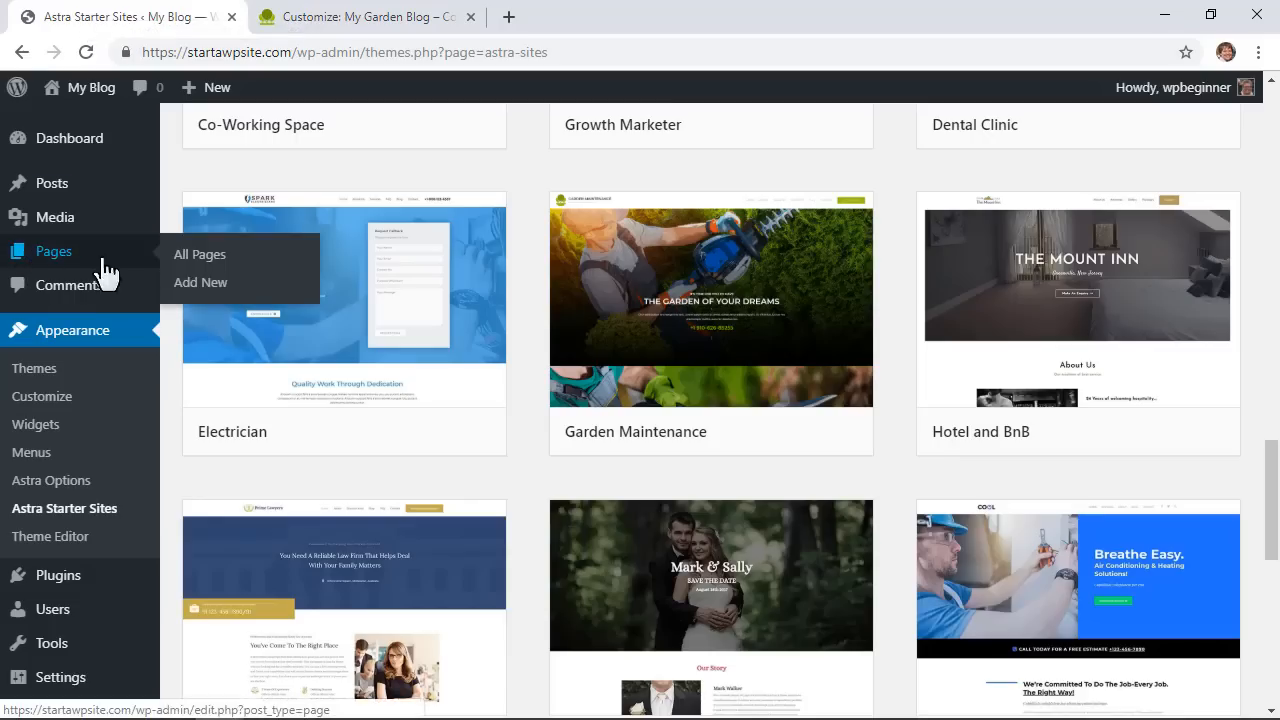
pyautogui.click(217, 258)
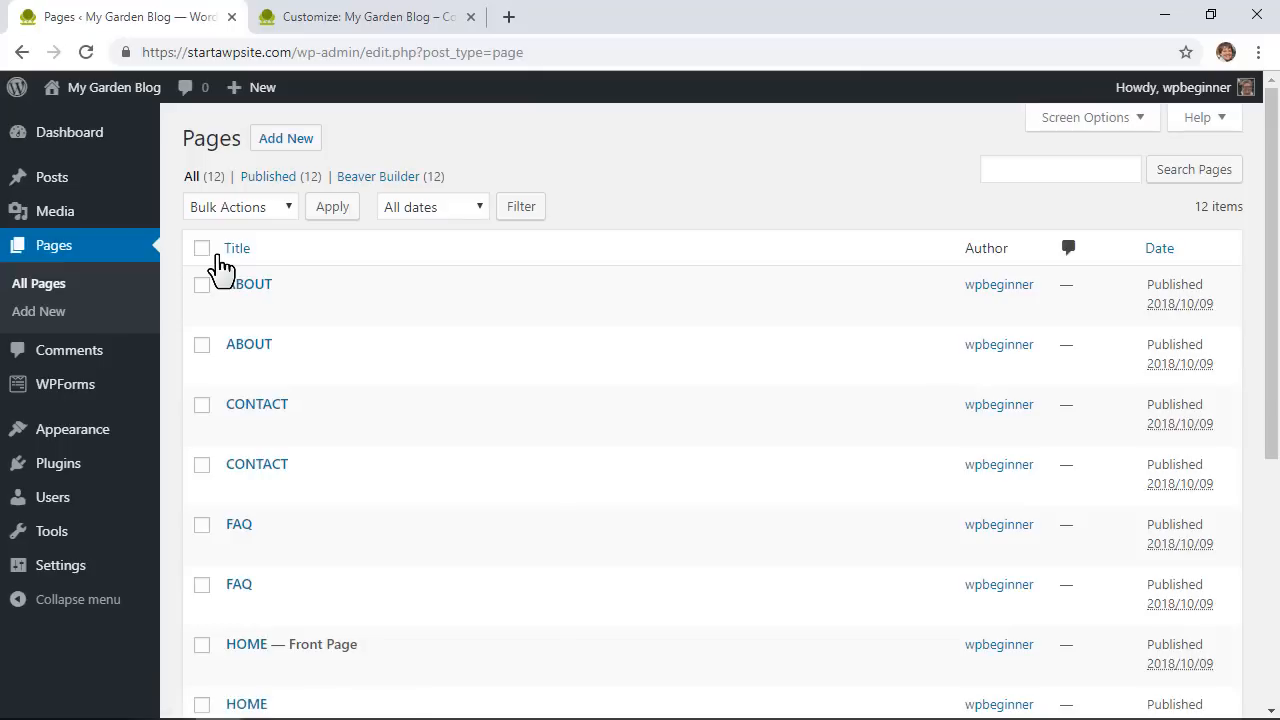
pyautogui.click(202, 285)
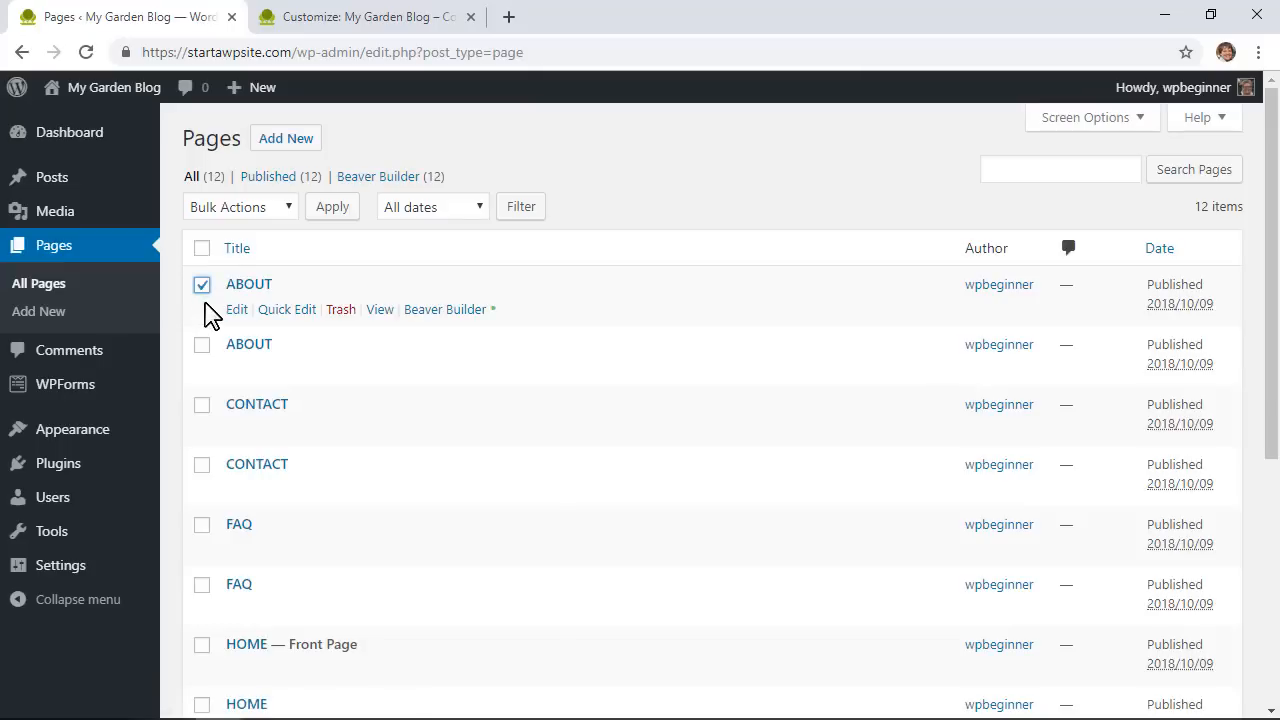
pyautogui.click(202, 406)
pyautogui.click(202, 525)
pyautogui.scroll(-2, 200, 535)
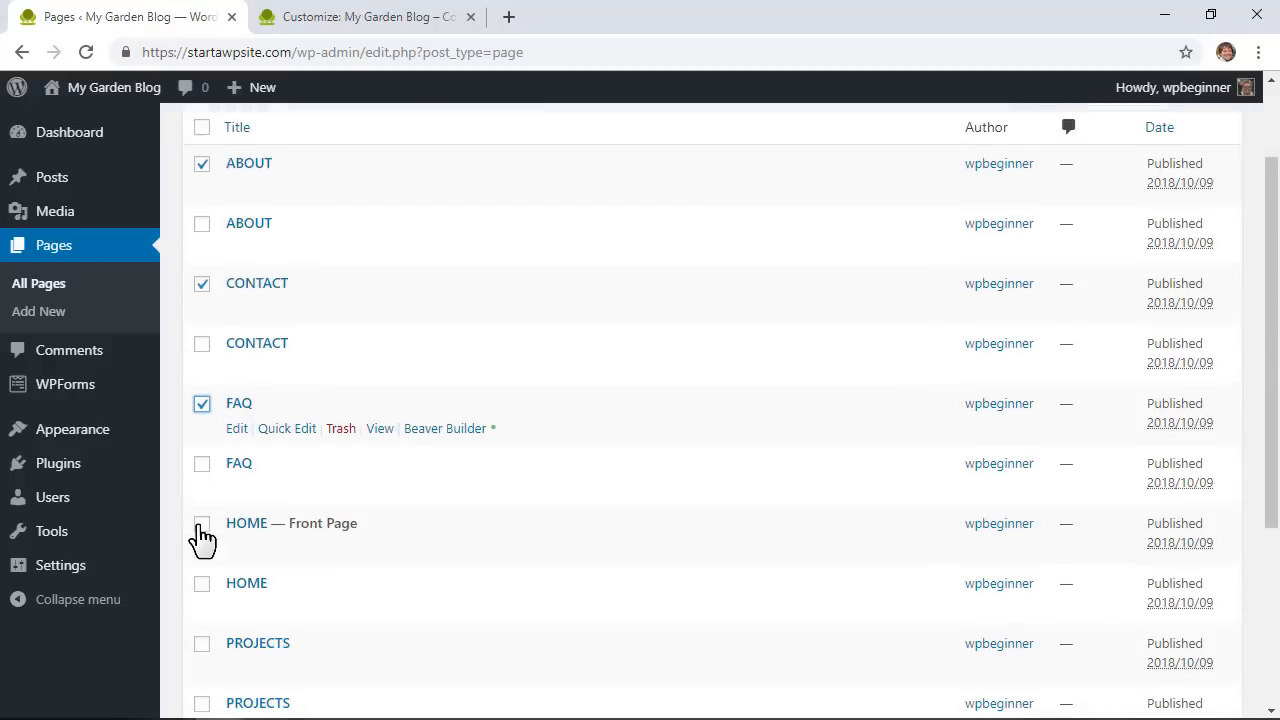
pyautogui.click(202, 505)
pyautogui.click(203, 566)
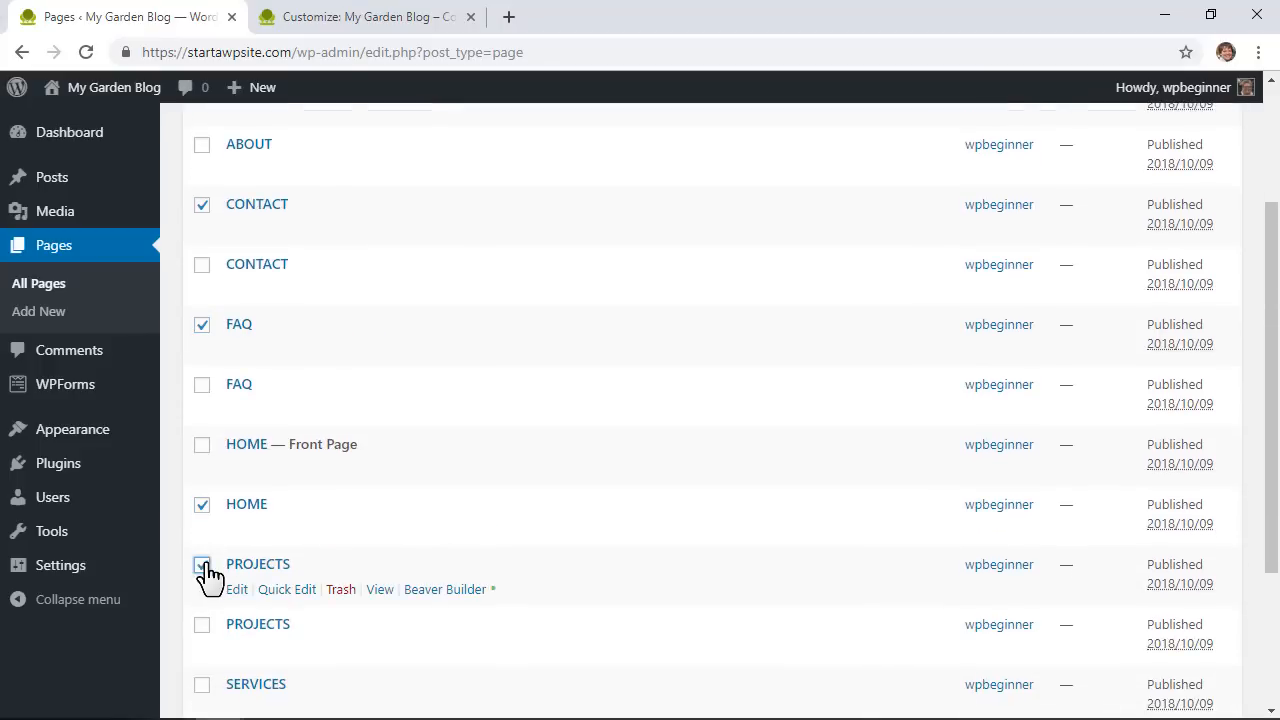
pyautogui.scroll(-2, 206, 570)
pyautogui.click(202, 545)
pyautogui.scroll(4, 230, 450)
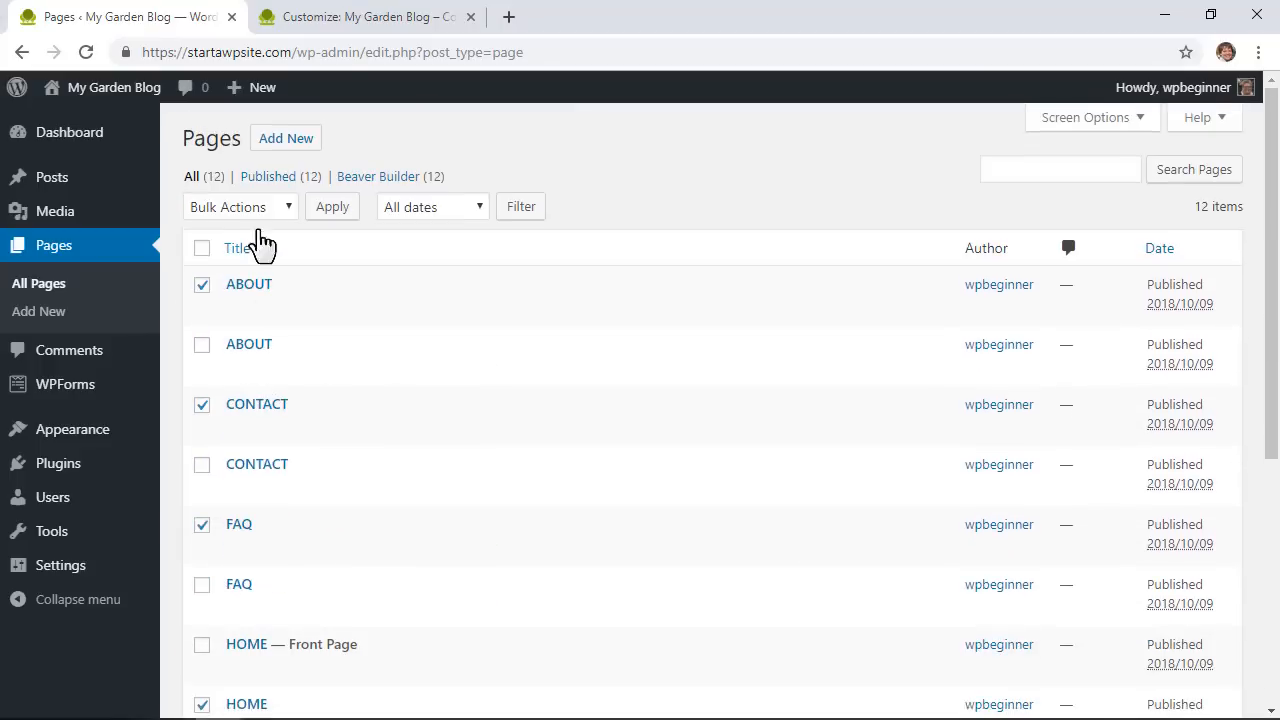
pyautogui.click(250, 207)
pyautogui.click(262, 272)
pyautogui.click(333, 207)
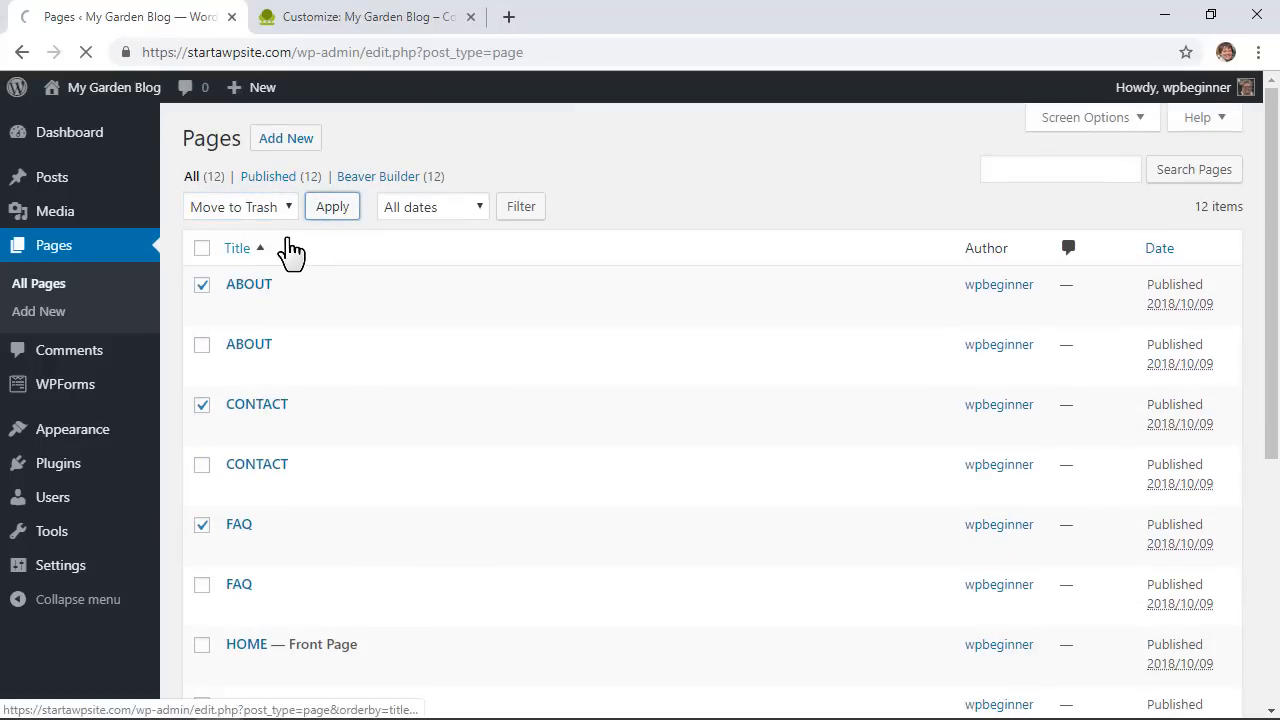
# Permanently delete all the duplicate pages in the trash
pyautogui.click(334, 236)
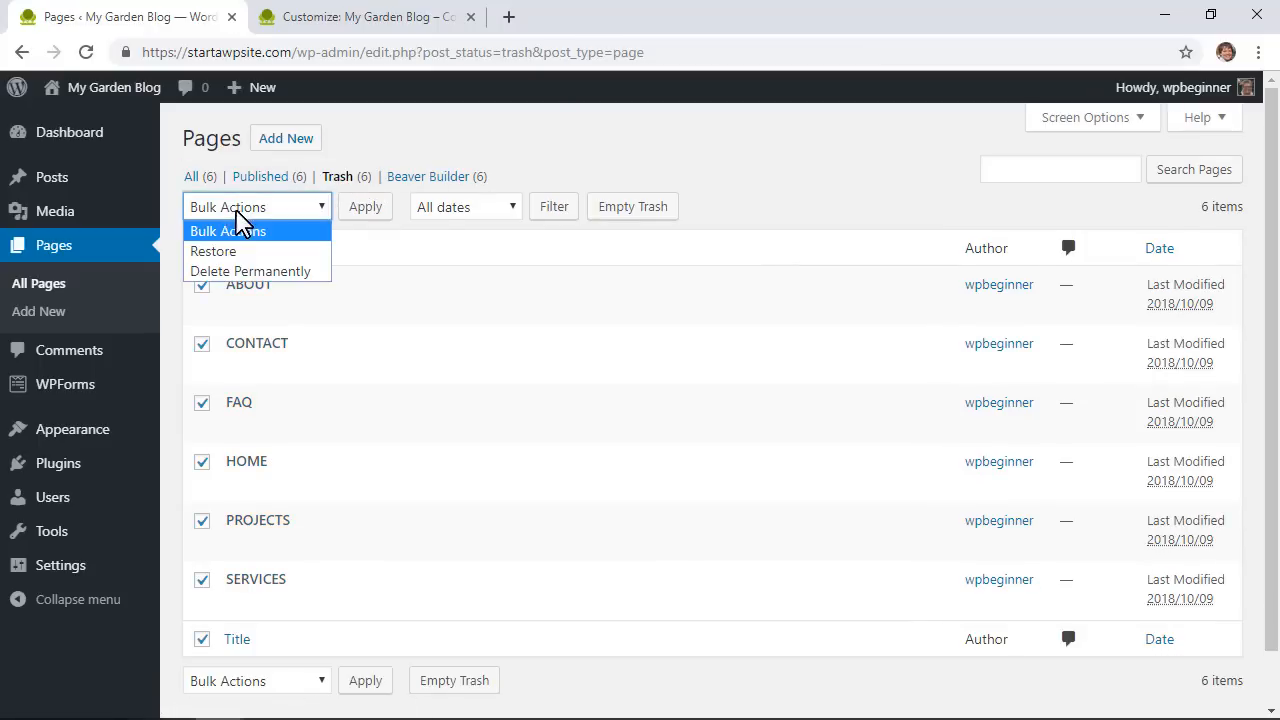
pyautogui.click(243, 272)
pyautogui.click(364, 207)
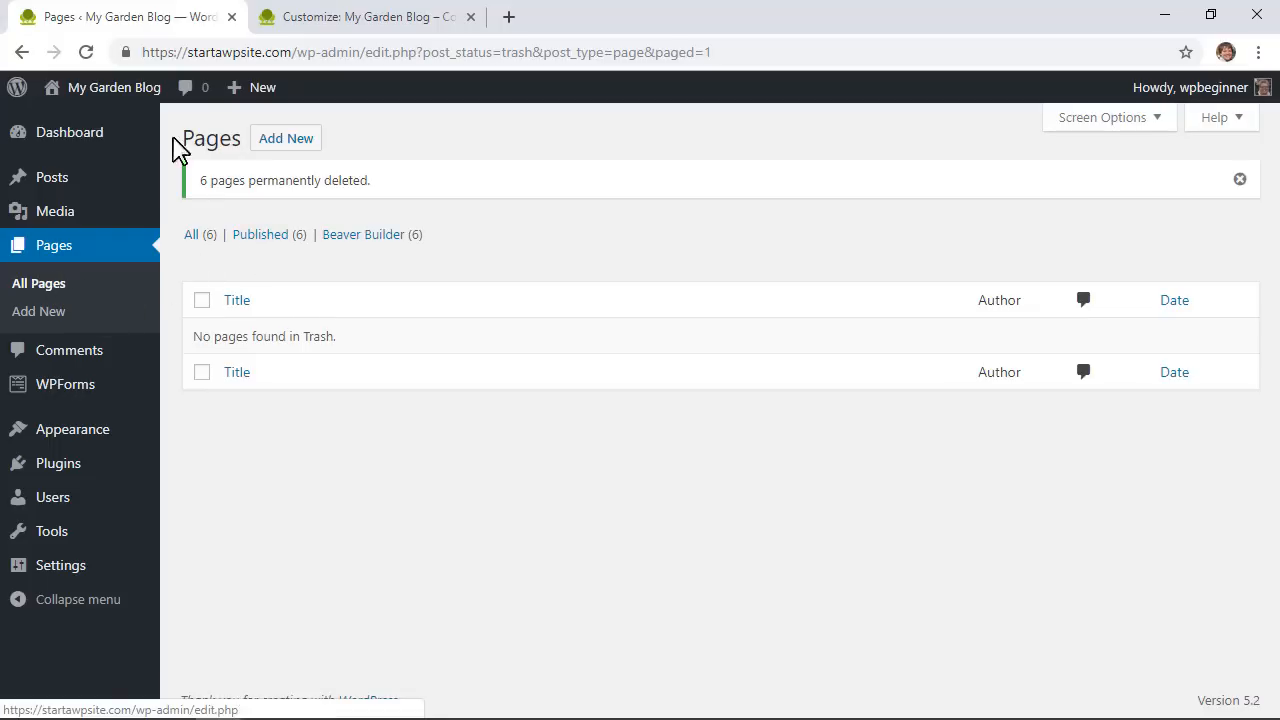
# Reload the customizer, look at the primary header and menu location settings, and open the primary menu for editing
pyautogui.click(305, 20)
pyautogui.click(86, 54)
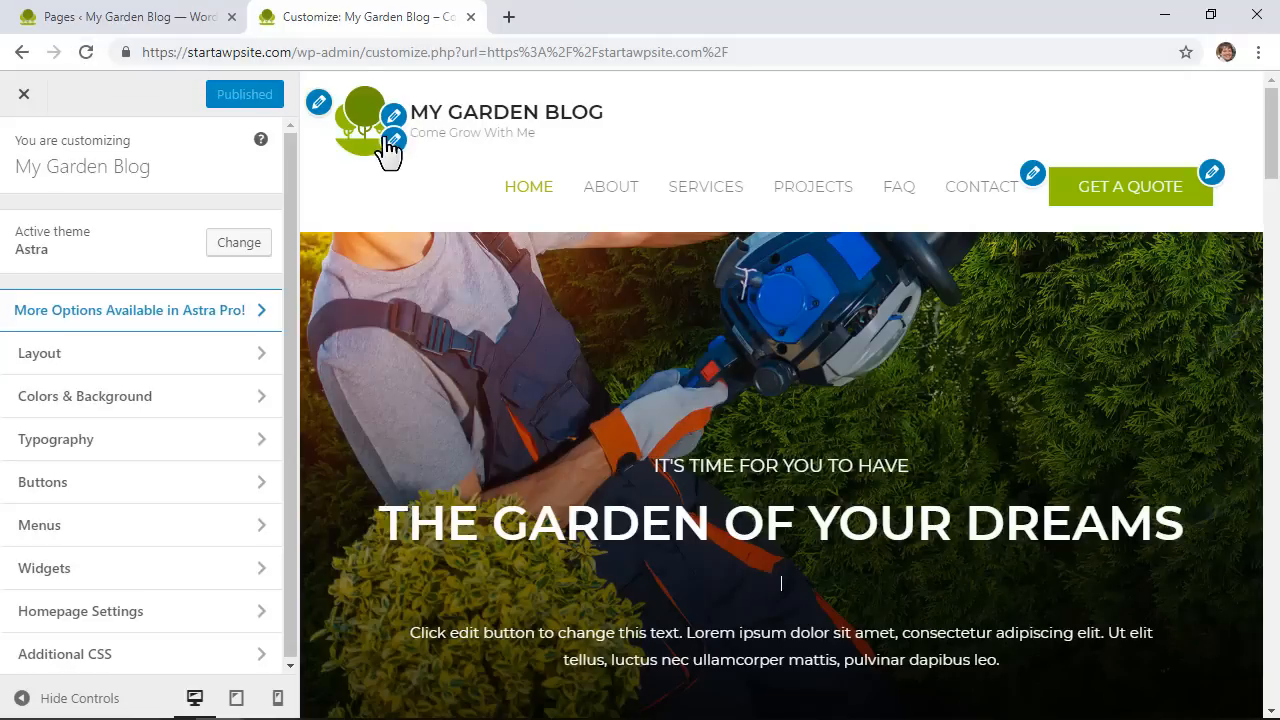
pyautogui.click(1032, 178)
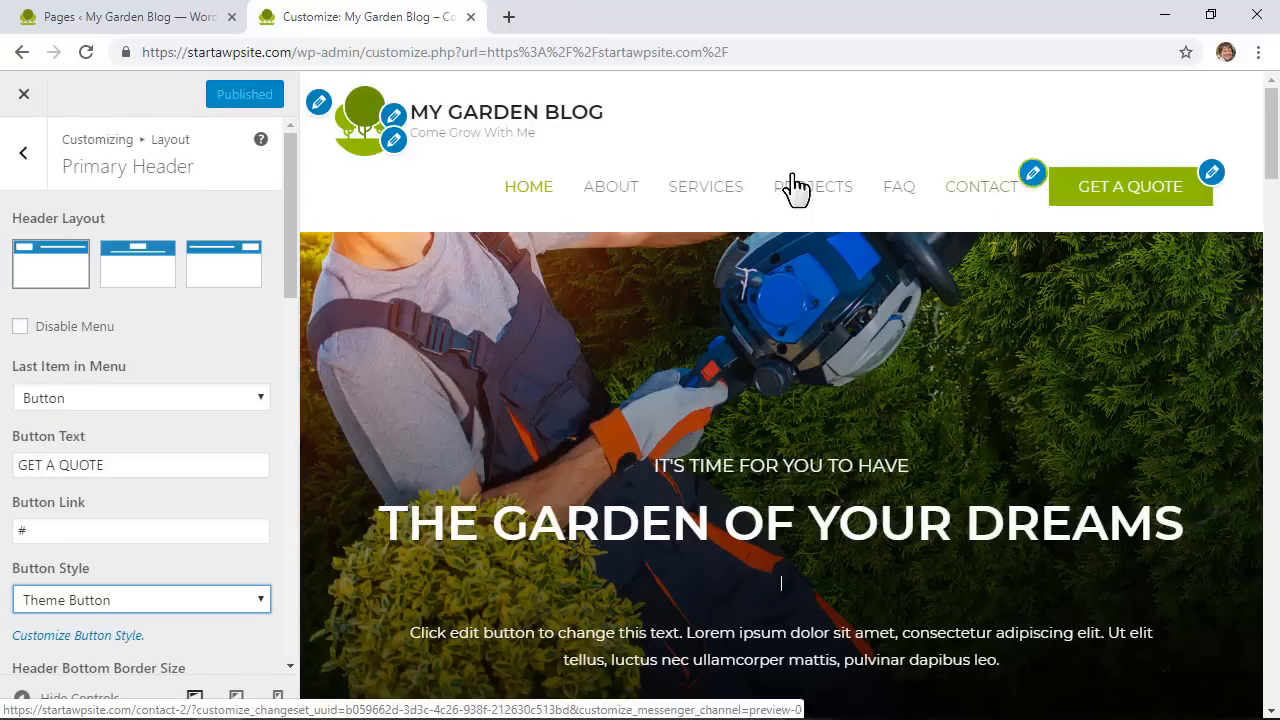
pyautogui.click(1212, 174)
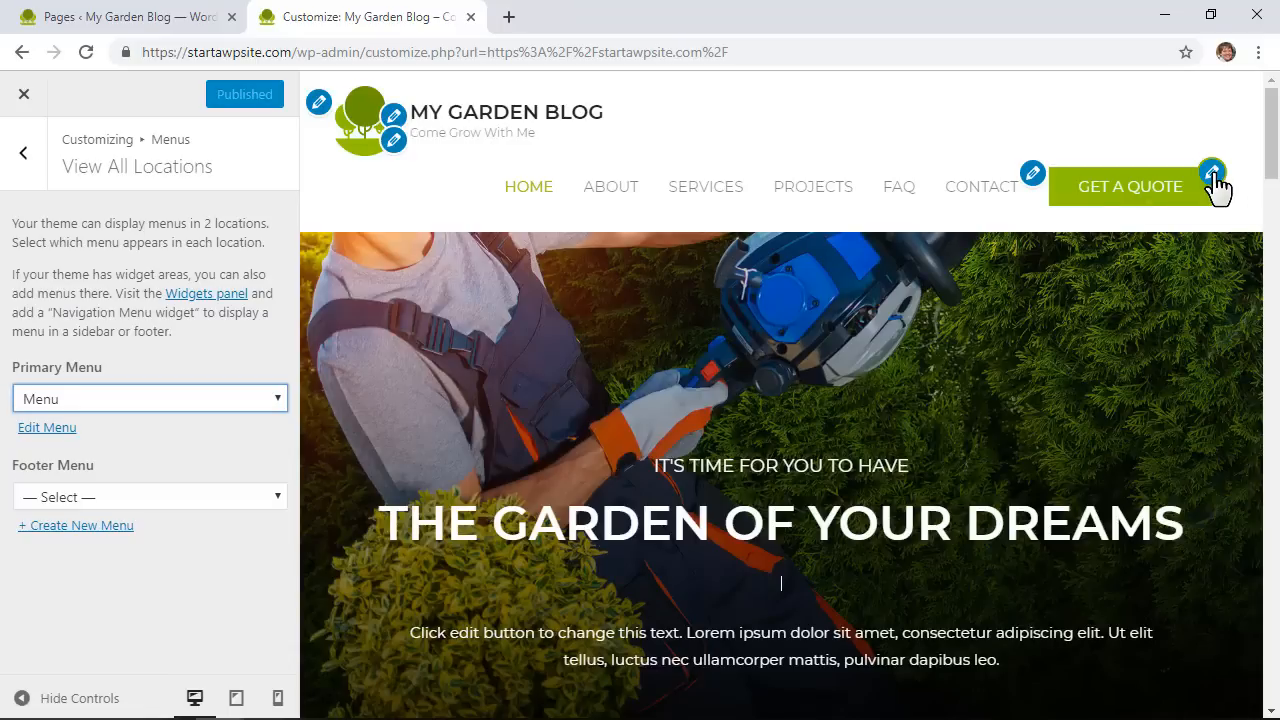
pyautogui.click(132, 406)
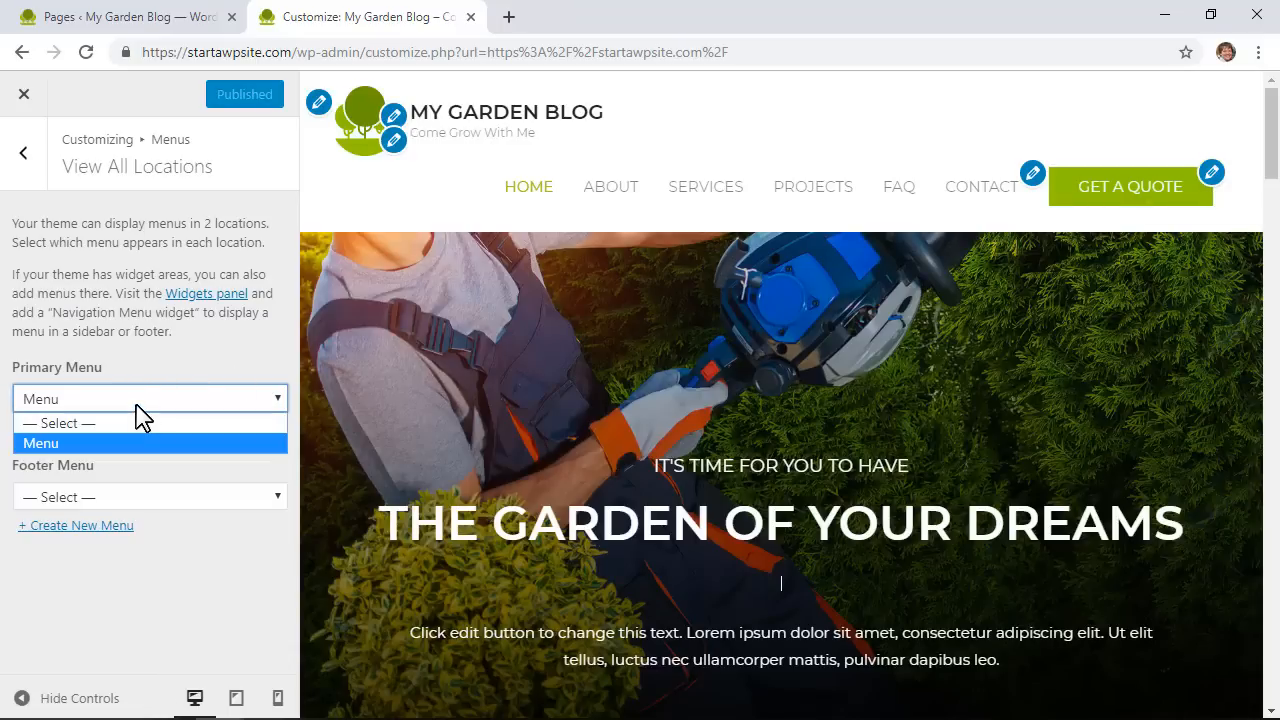
pyautogui.click(132, 406)
pyautogui.click(55, 429)
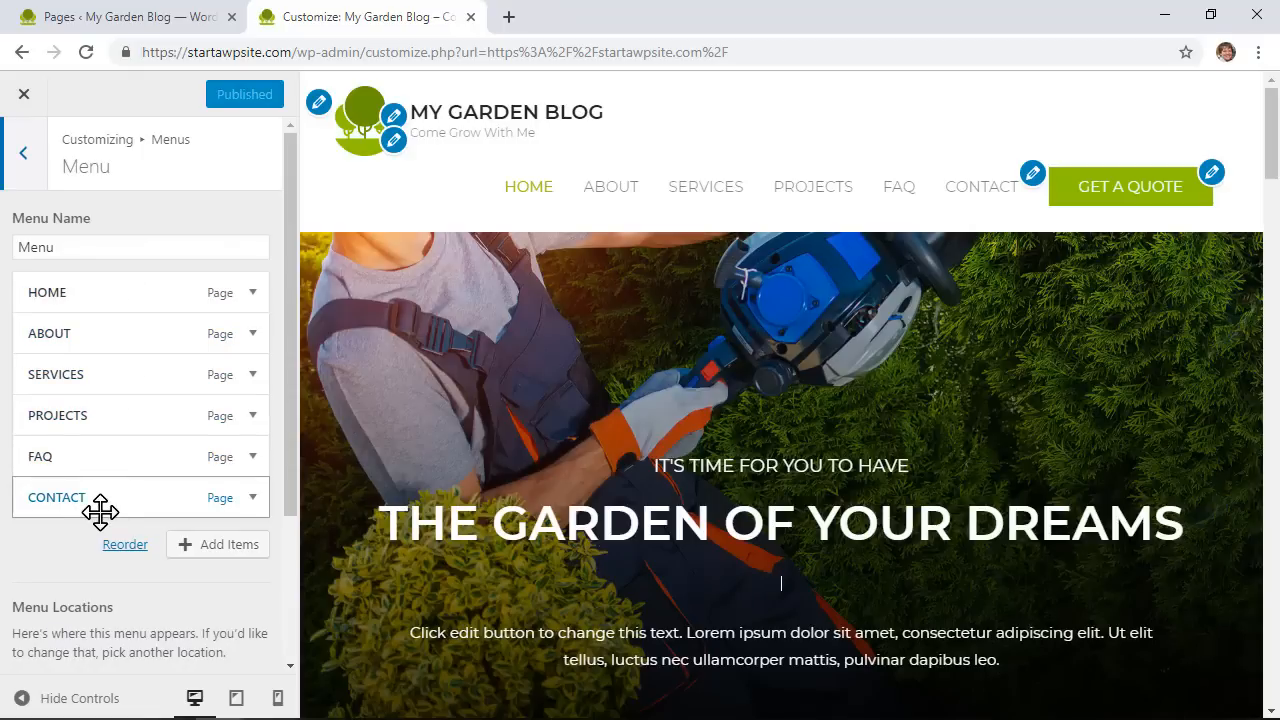
# Create a new page named "Blog" and add it to the primary menu
pyautogui.click(230, 548)
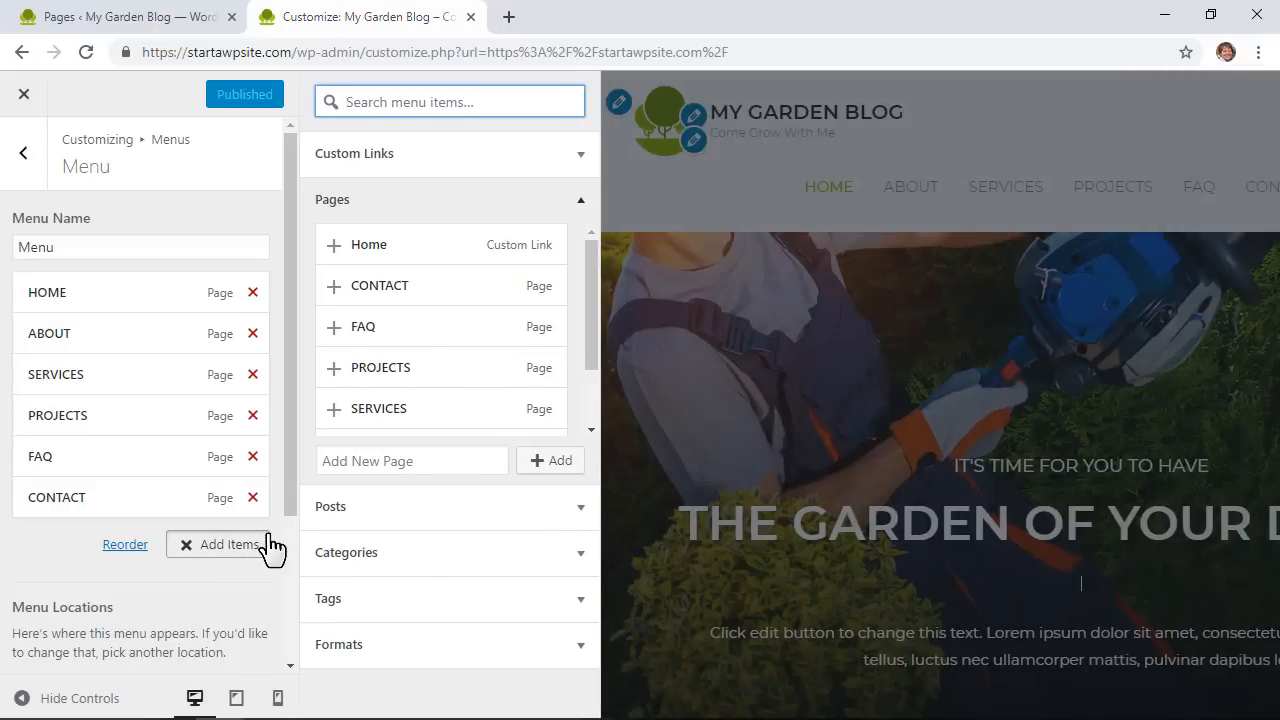
pyautogui.click(408, 455)
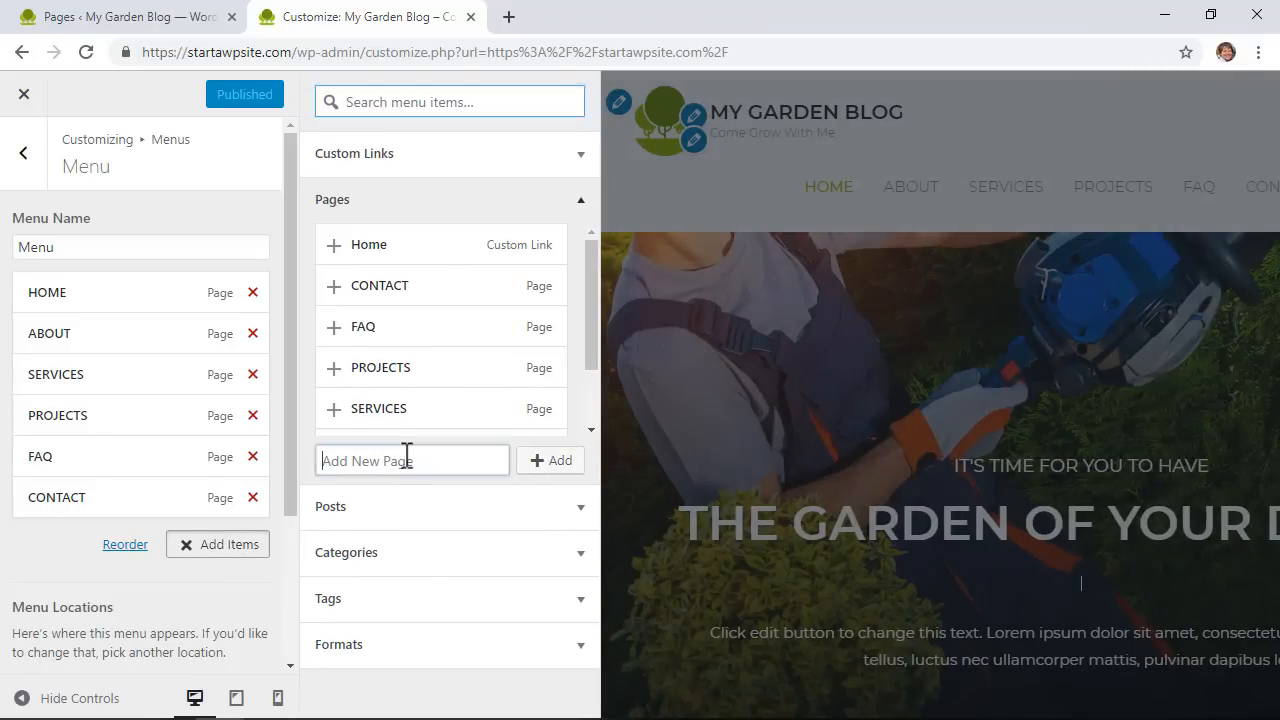
pyautogui.write('Blog')
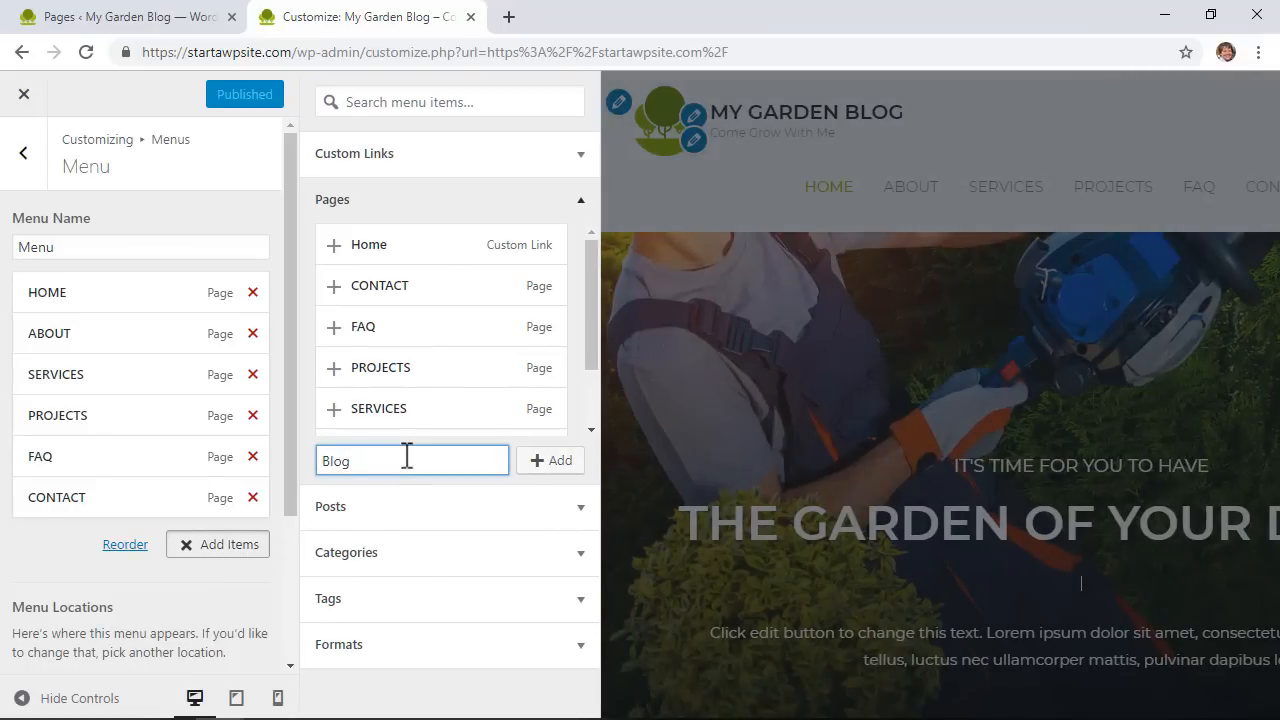
pyautogui.click(556, 464)
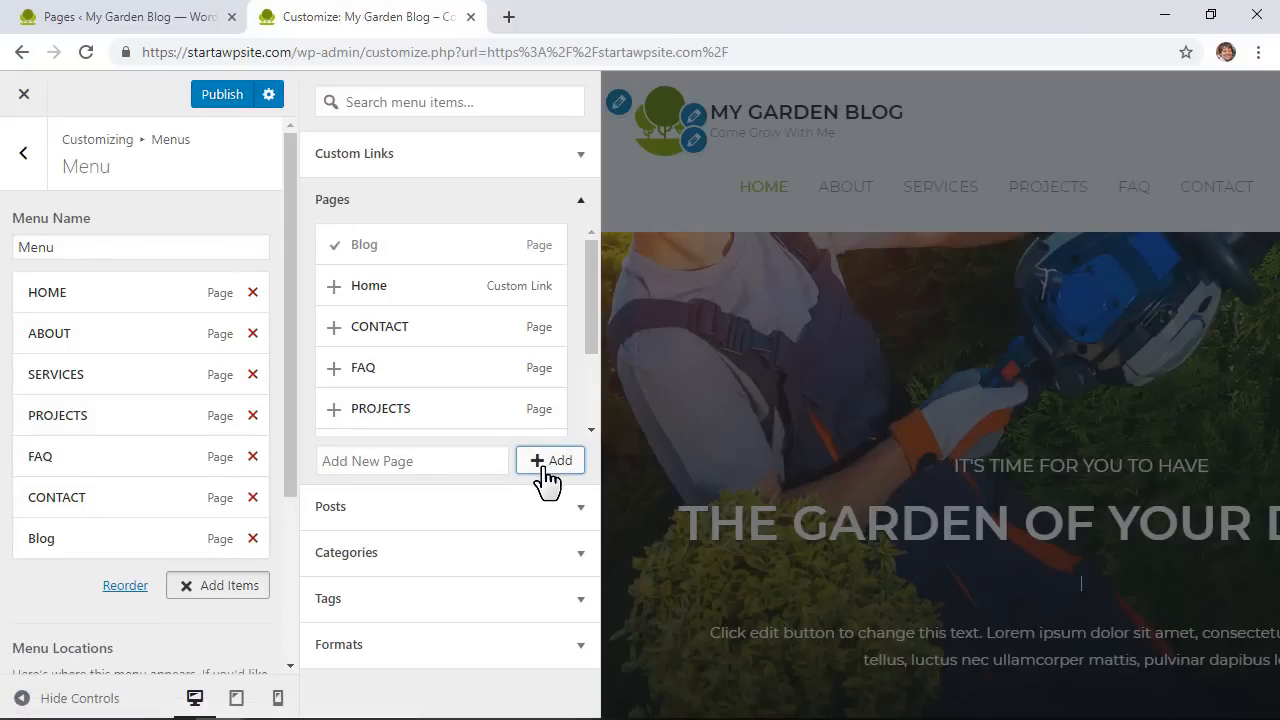
pyautogui.scroll(-3, 178, 360)
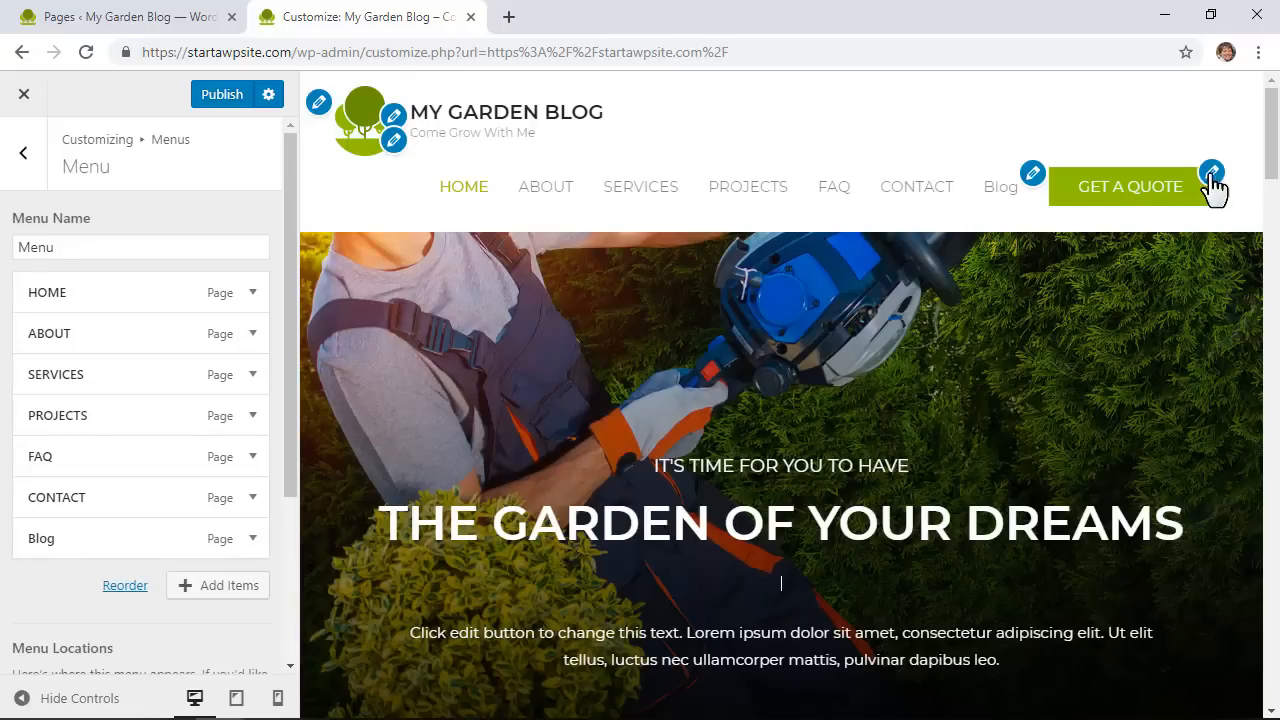
# In the primary header settings, try the logo left, center and right layouts, and disable and re-enable the menu
pyautogui.click(1034, 177)
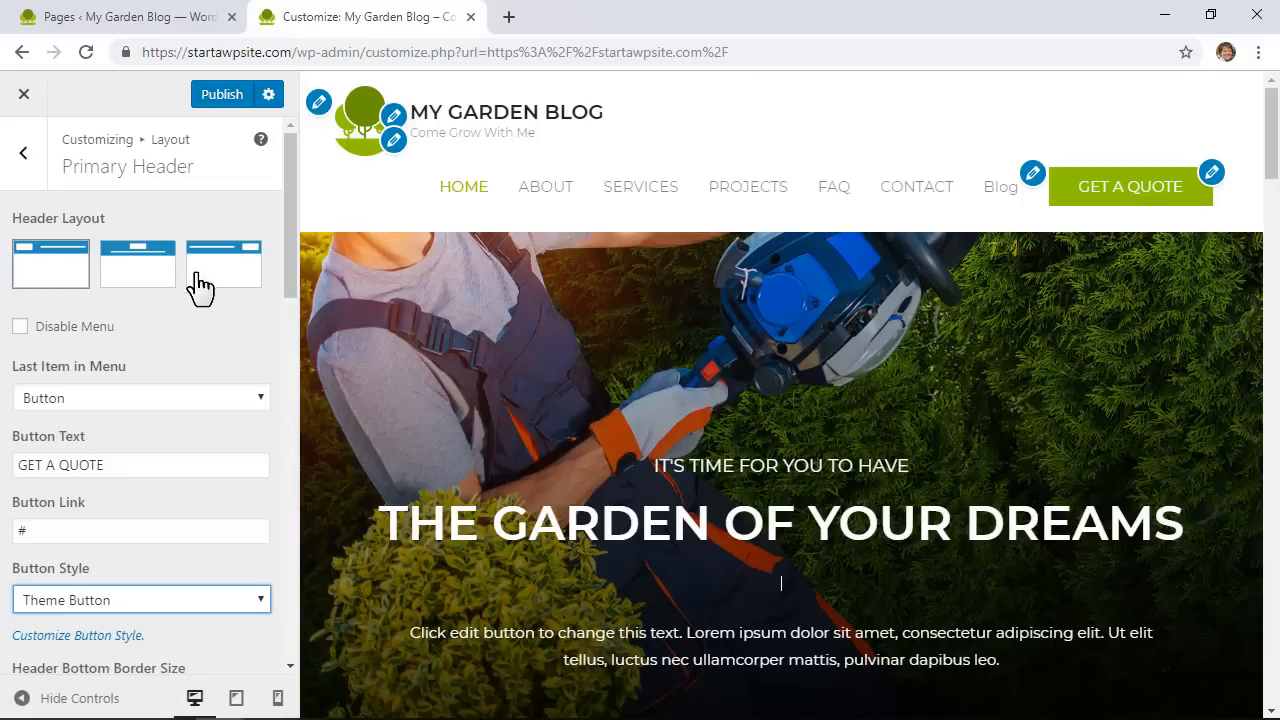
pyautogui.click(48, 273)
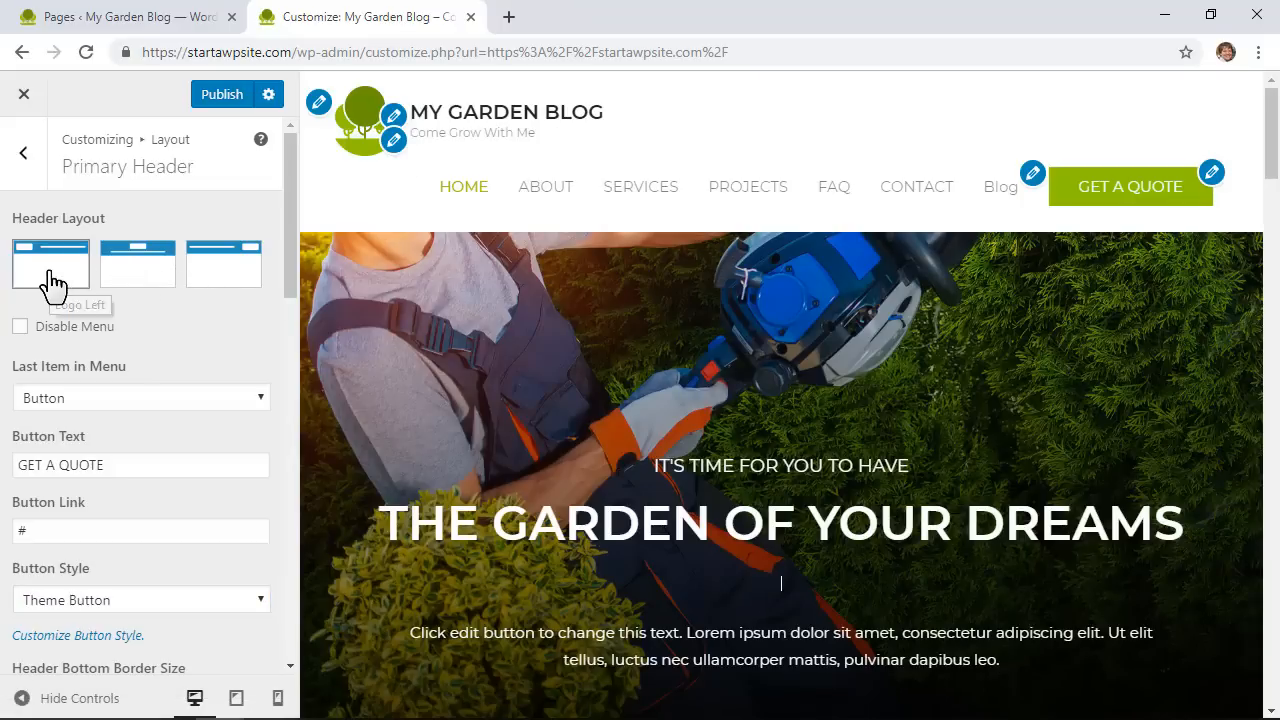
pyautogui.click(150, 278)
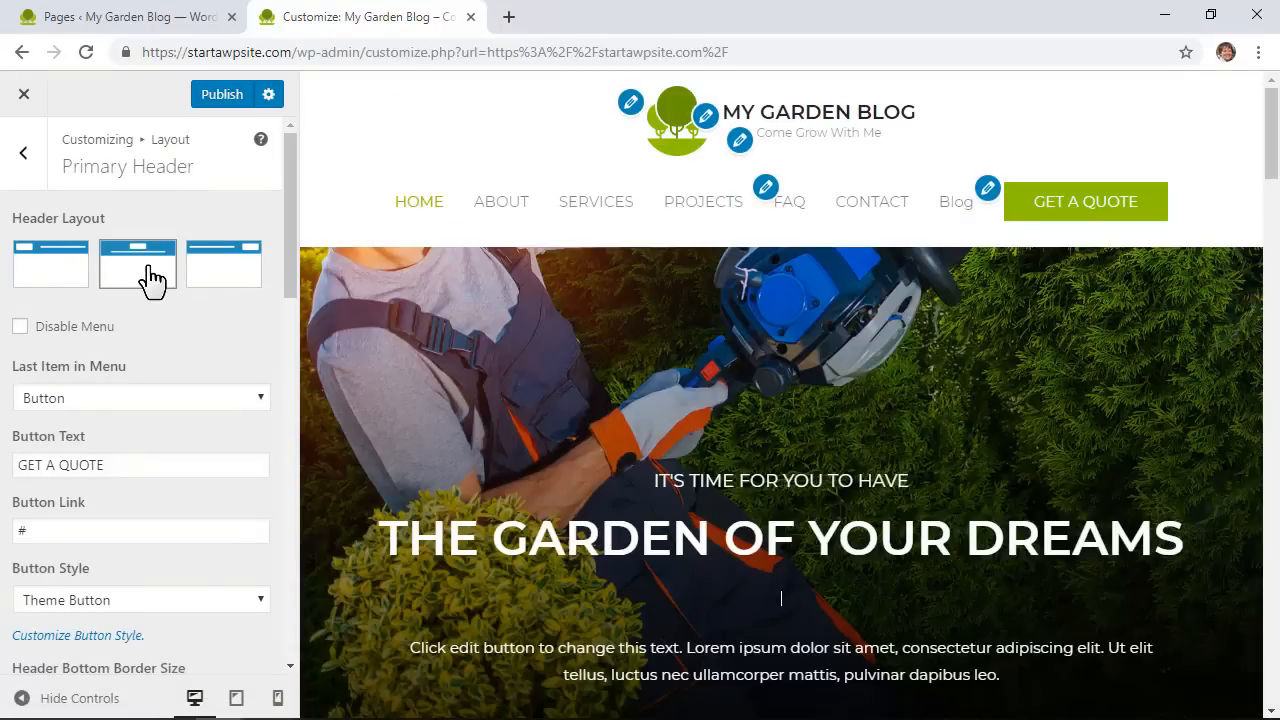
pyautogui.click(222, 276)
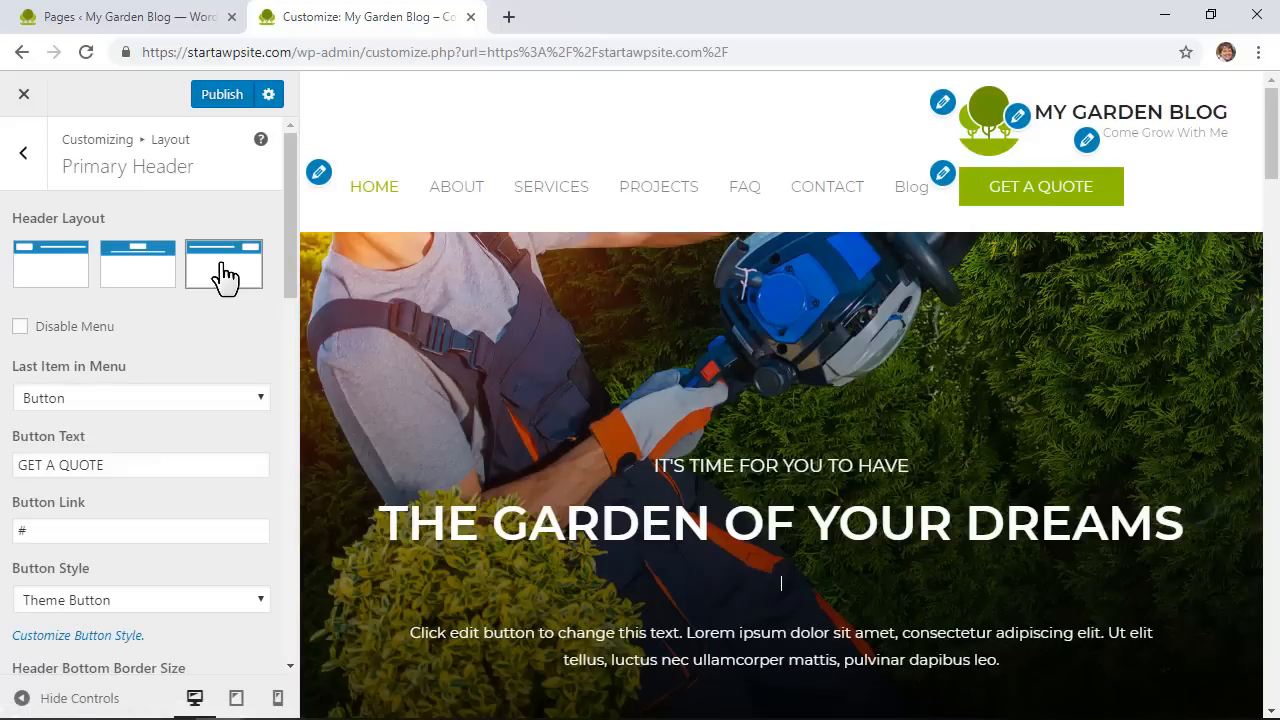
pyautogui.click(20, 327)
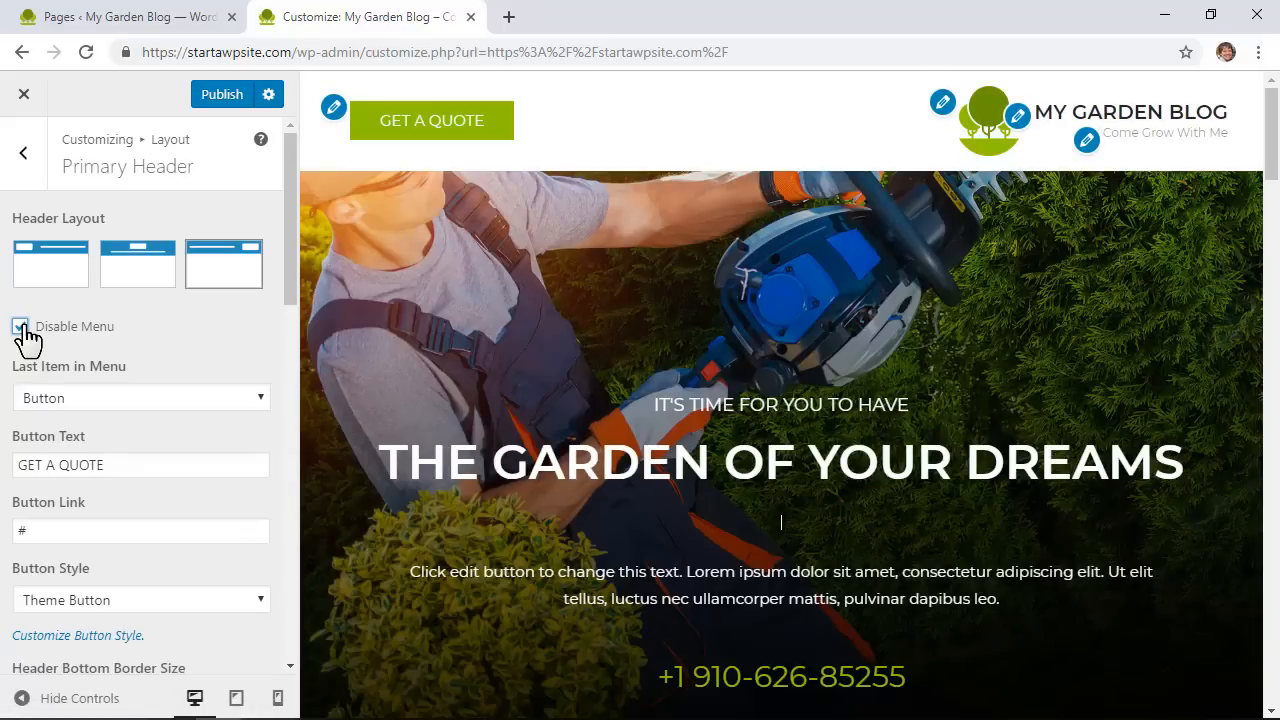
pyautogui.click(20, 327)
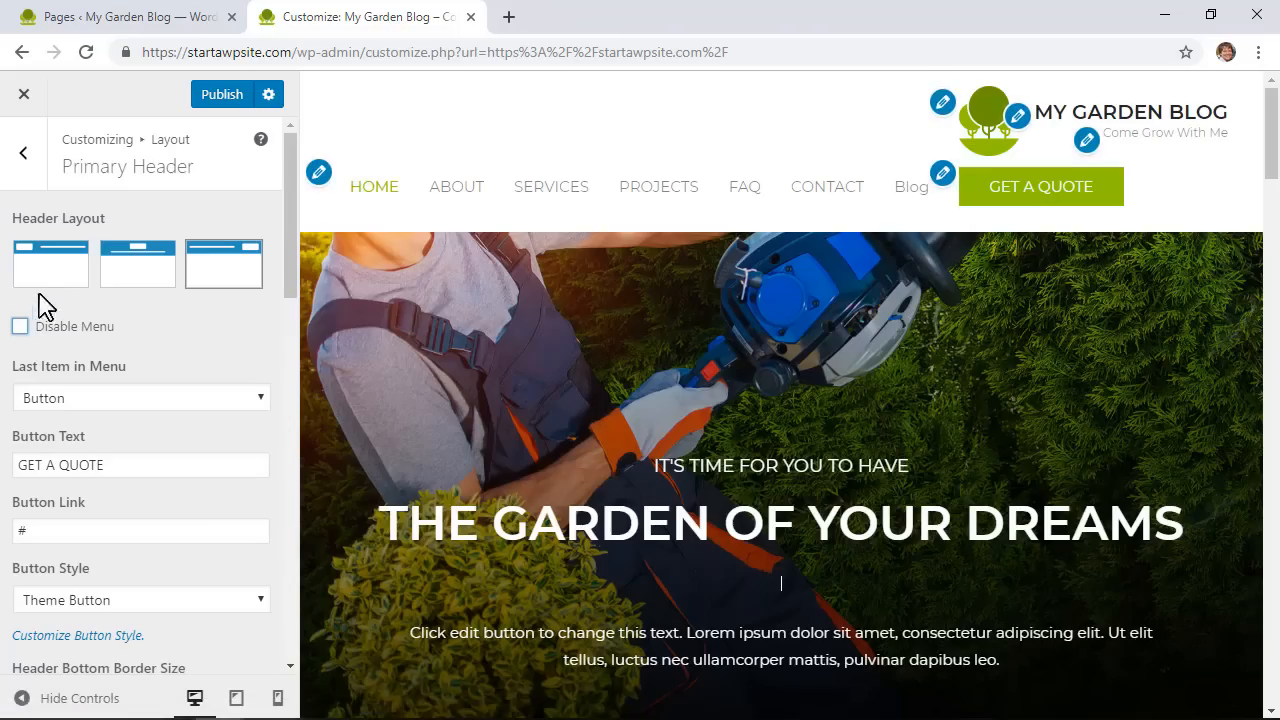
# Choose the logo-left header layout, try None as the last menu item, and set it back to Button
pyautogui.click(55, 272)
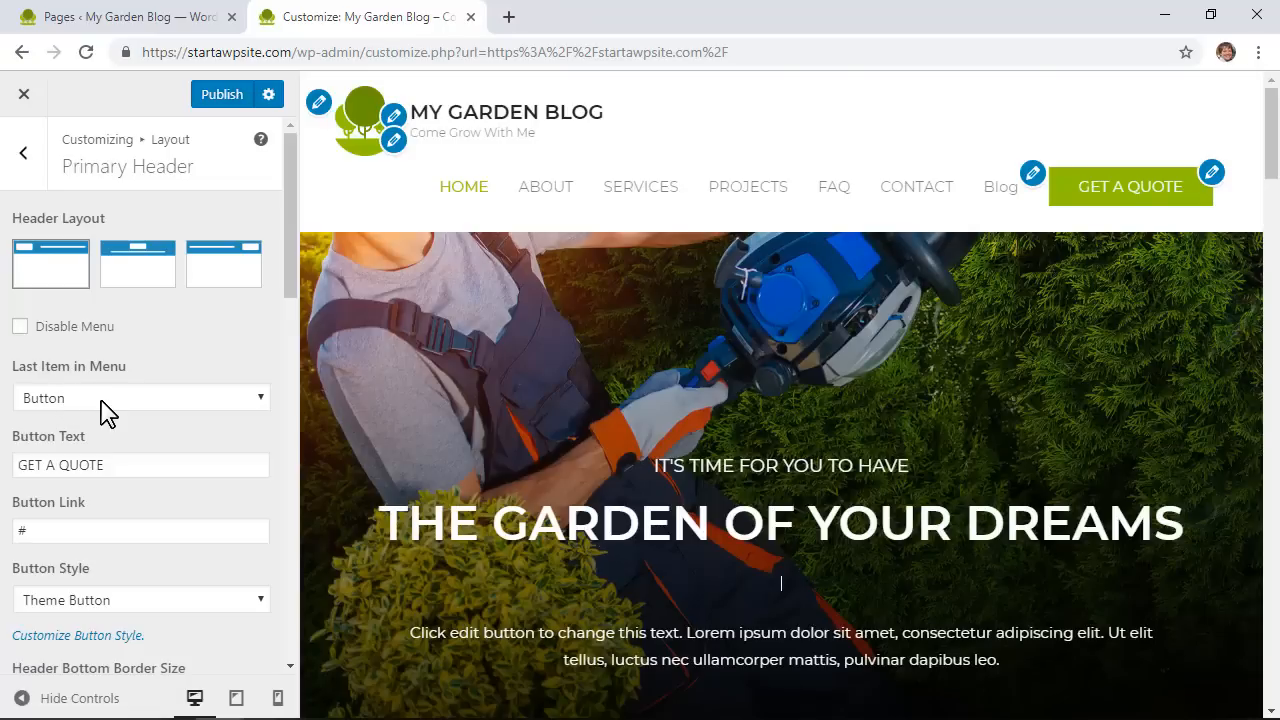
pyautogui.click(107, 400)
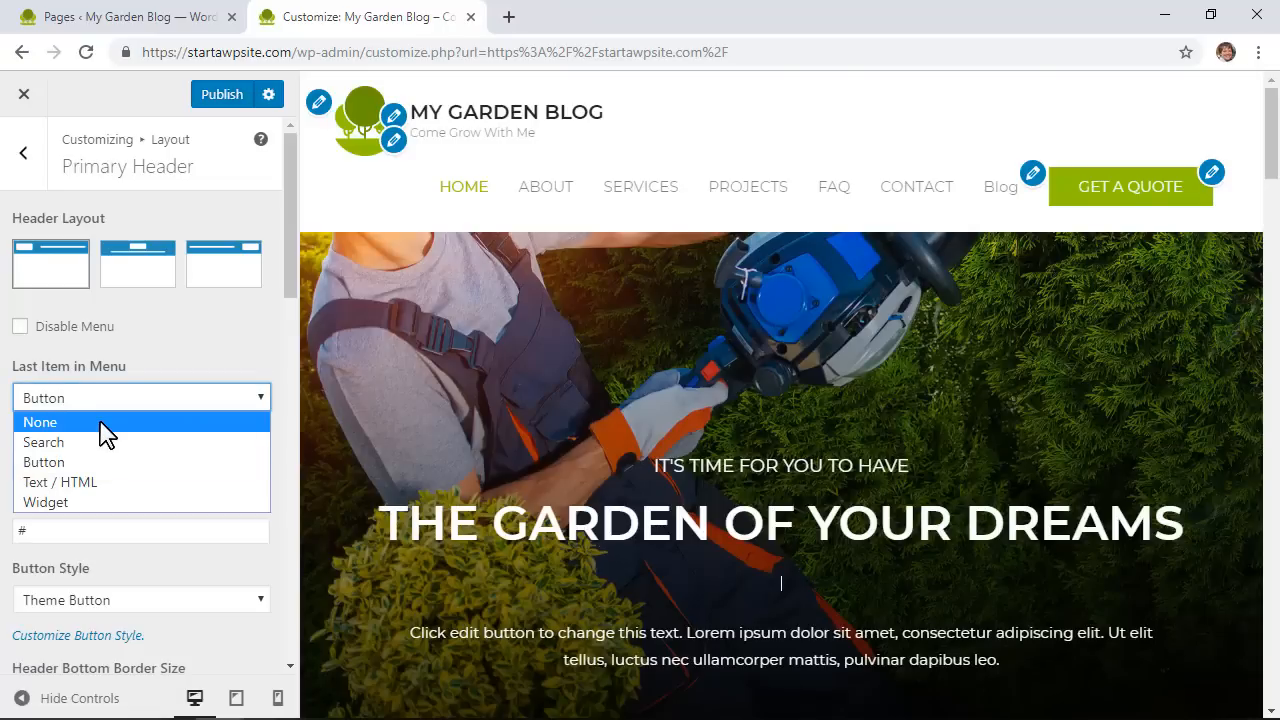
pyautogui.click(107, 422)
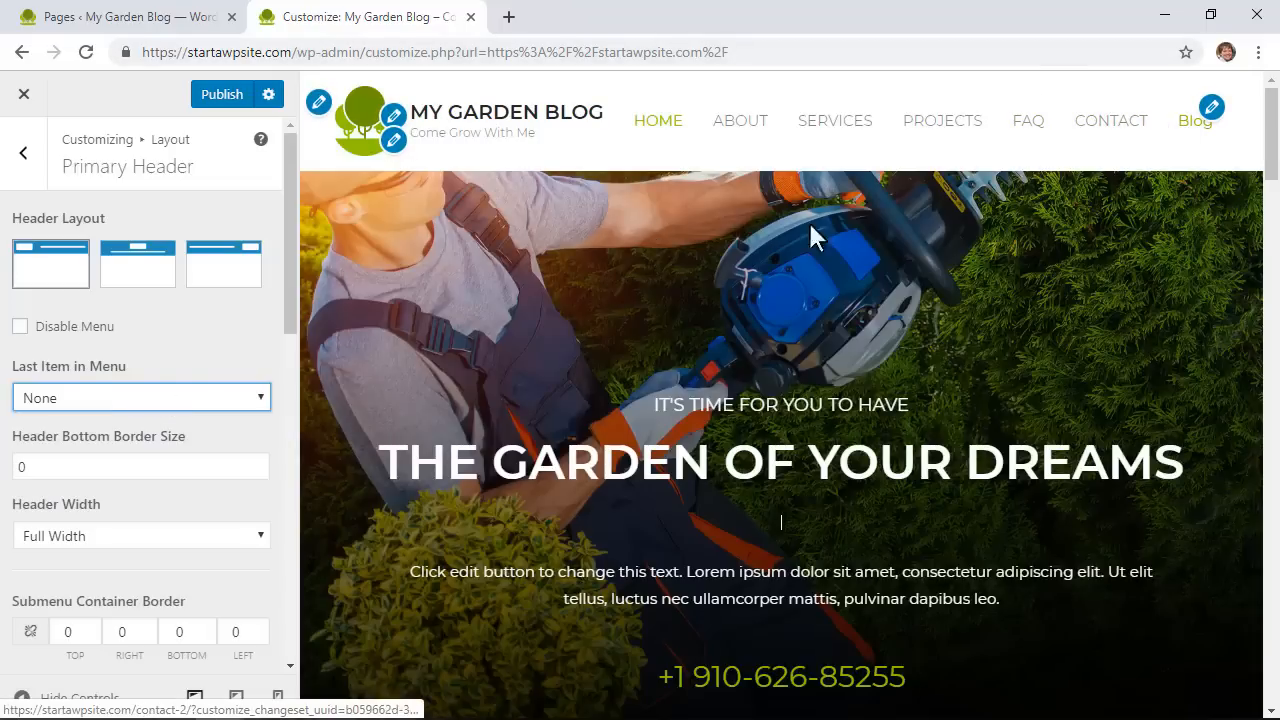
pyautogui.click(124, 402)
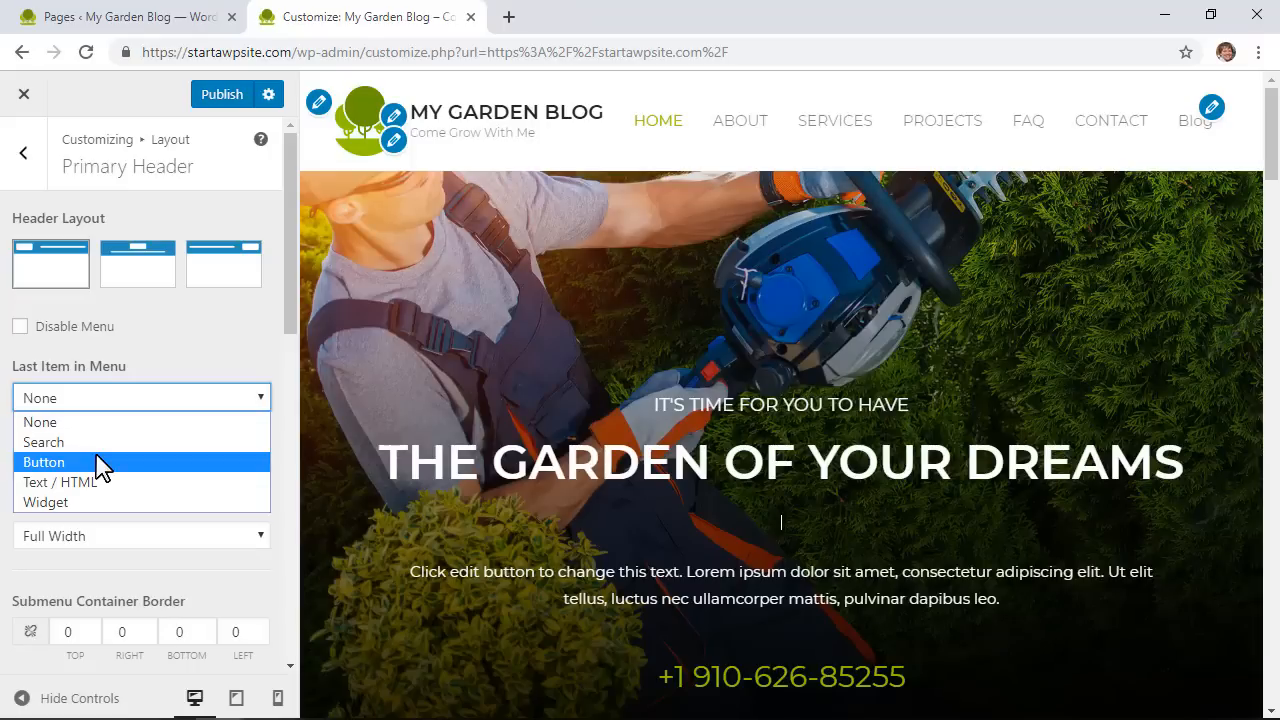
pyautogui.click(101, 462)
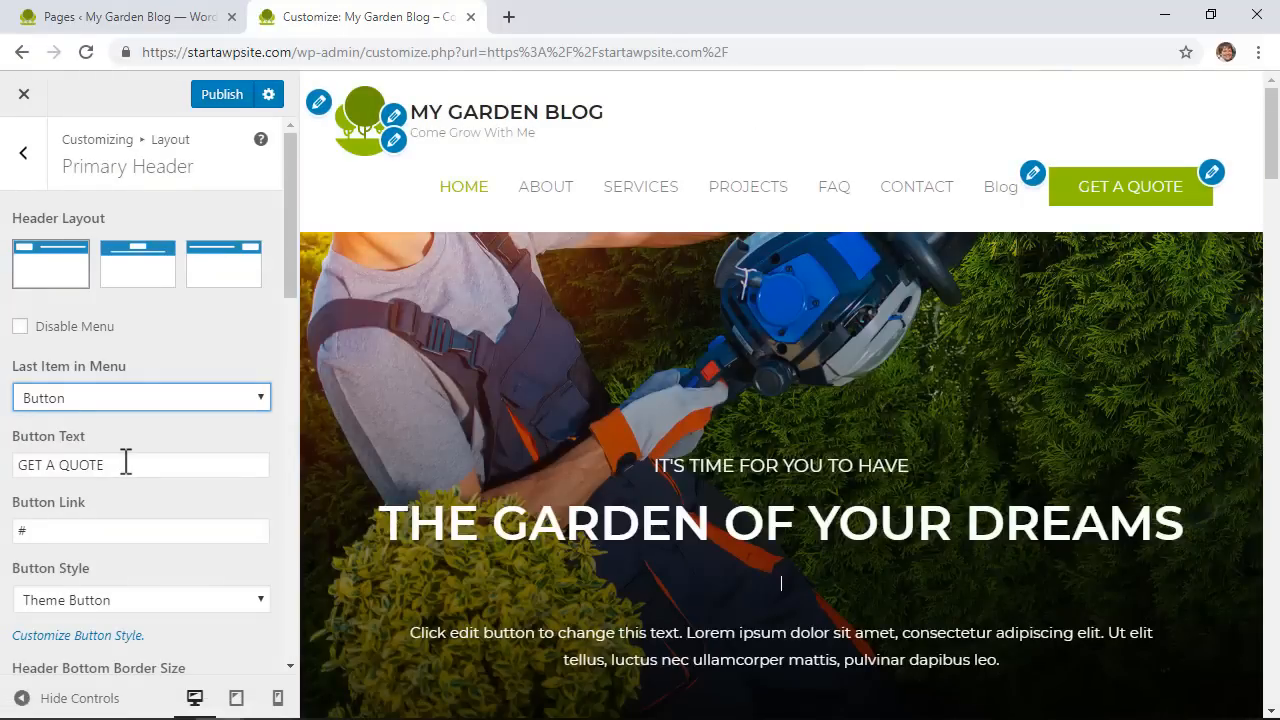
pyautogui.moveTo(126, 464); pyautogui.dragTo(27, 470)
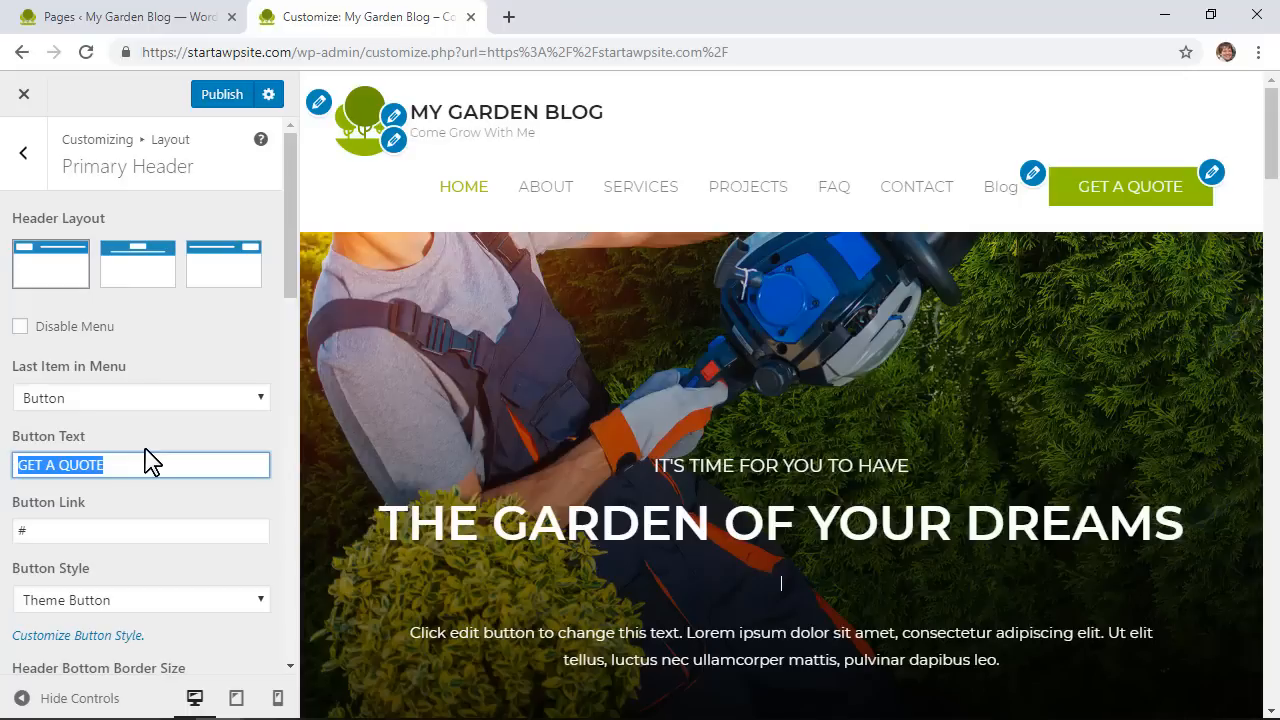
pyautogui.write('Newsletter Signup')
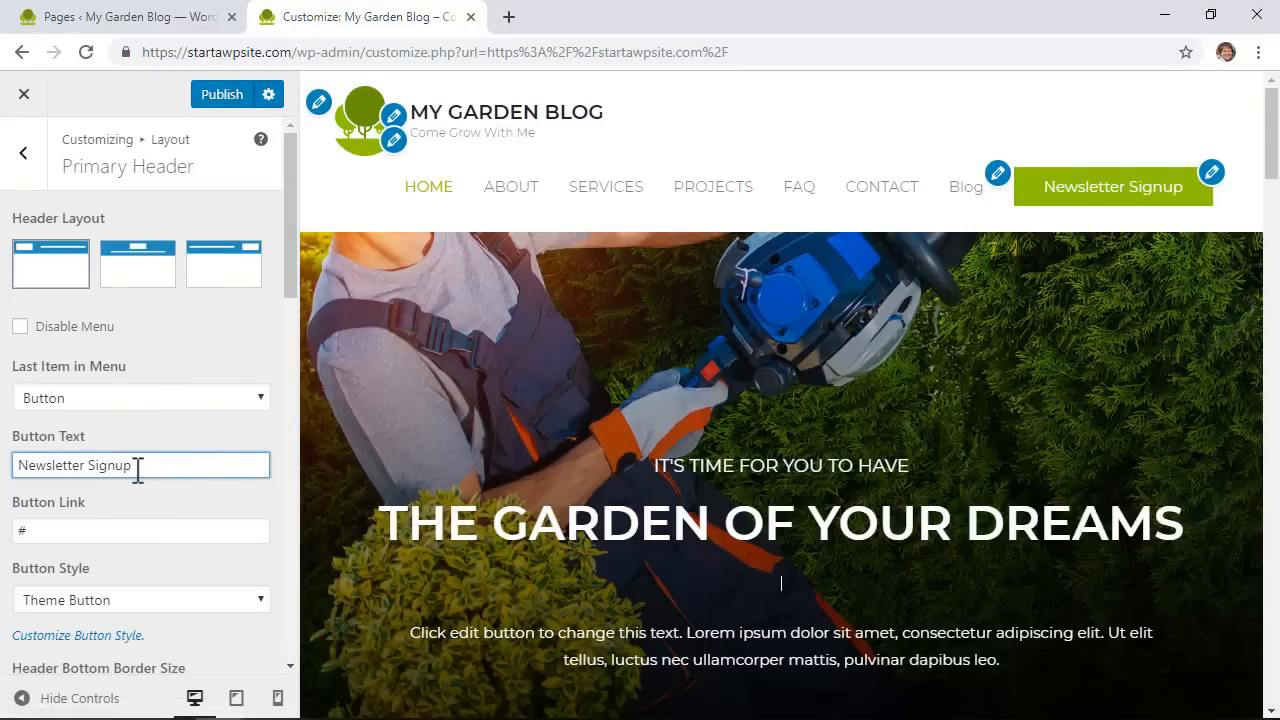
pyautogui.doubleClick(71, 538)
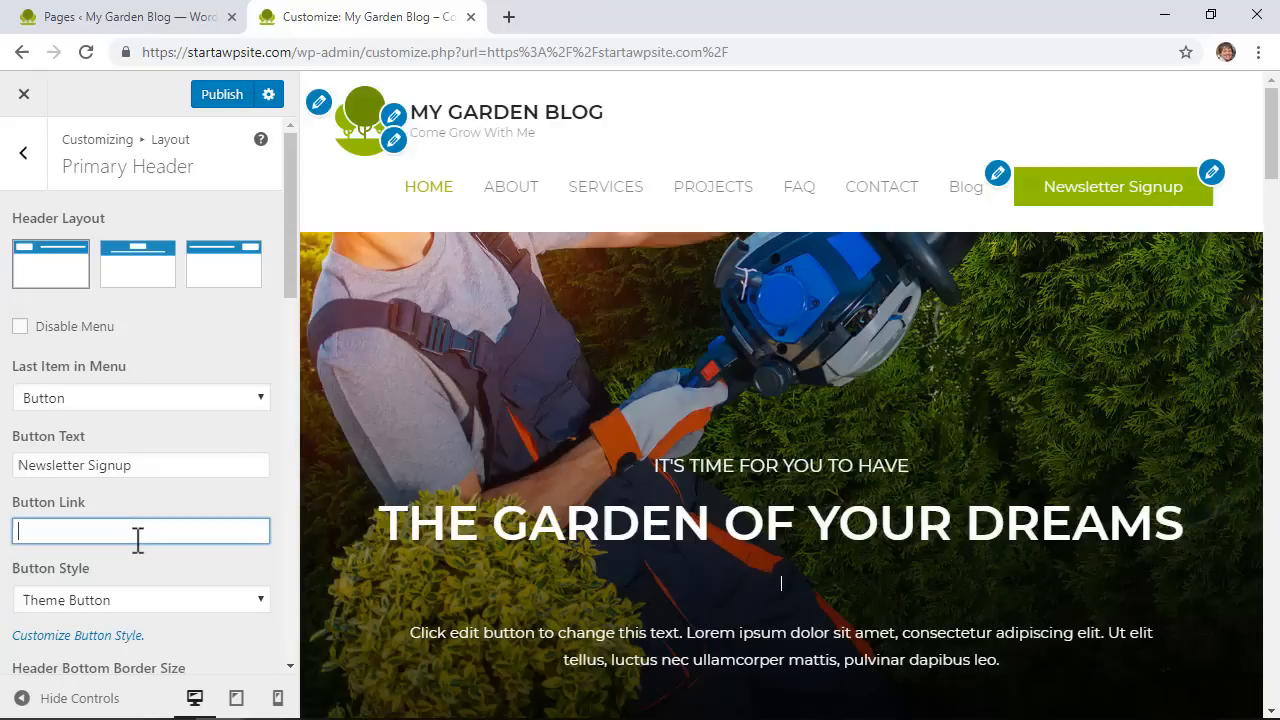
pyautogui.rightClick(900, 195)
pyautogui.click(987, 210)
pyautogui.click(596, 17)
pyautogui.click(362, 52)
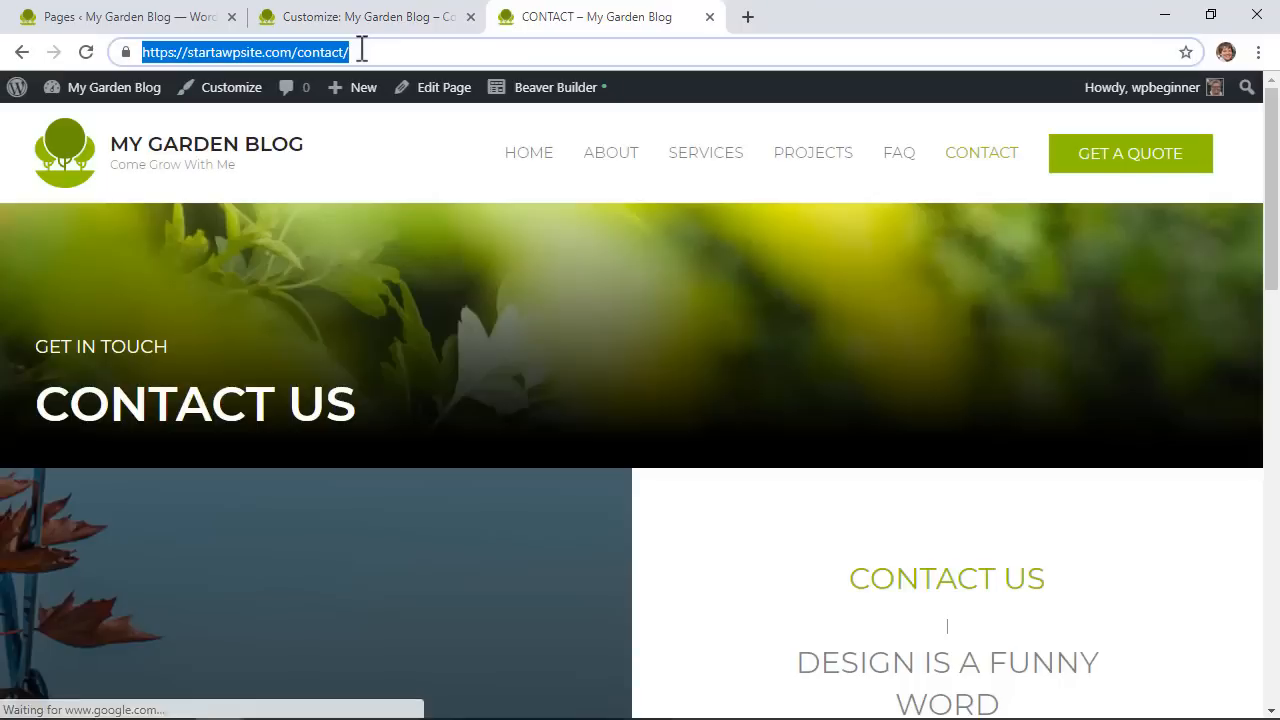
pyautogui.rightClick(362, 52)
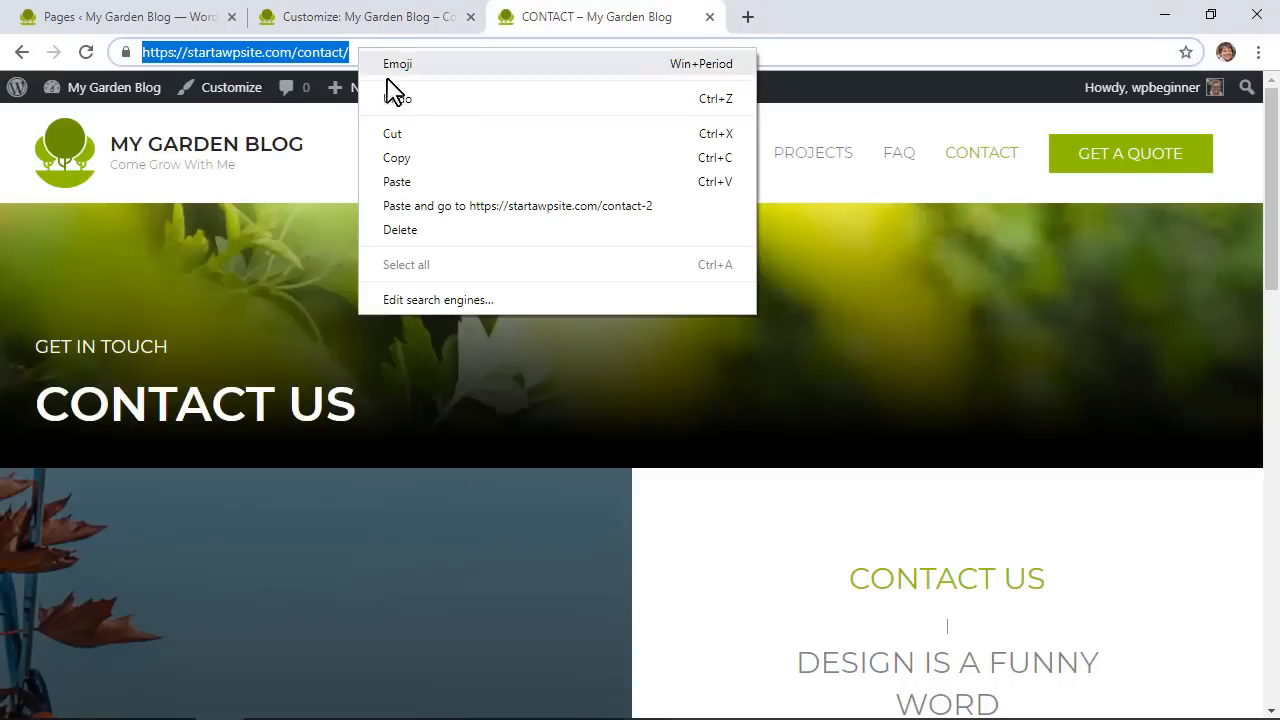
pyautogui.click(403, 158)
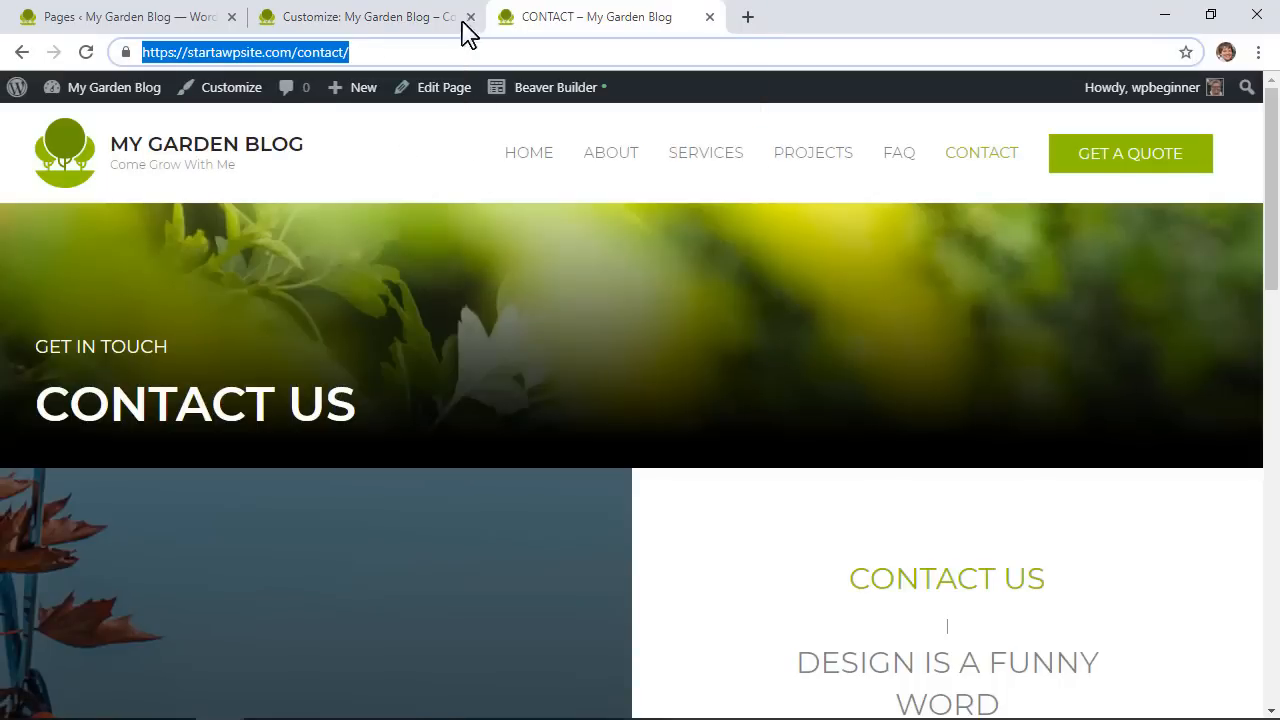
pyautogui.click(360, 20)
pyautogui.rightClick(100, 532)
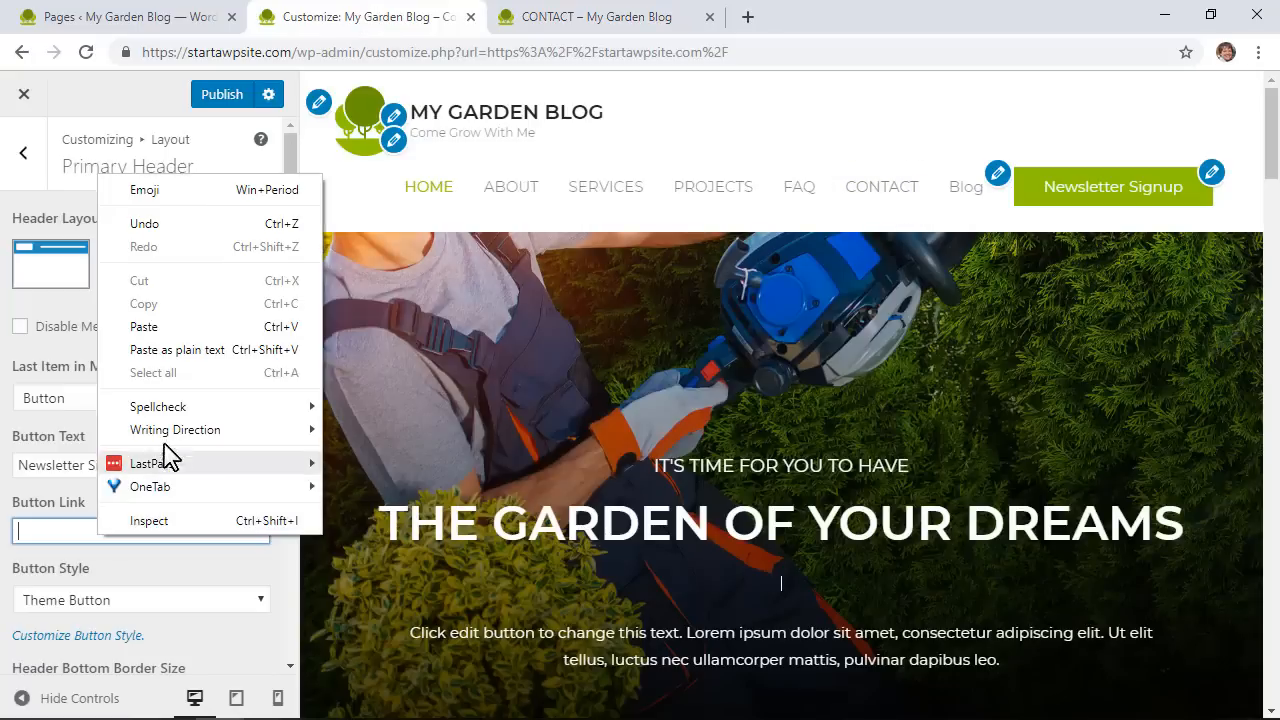
pyautogui.click(168, 328)
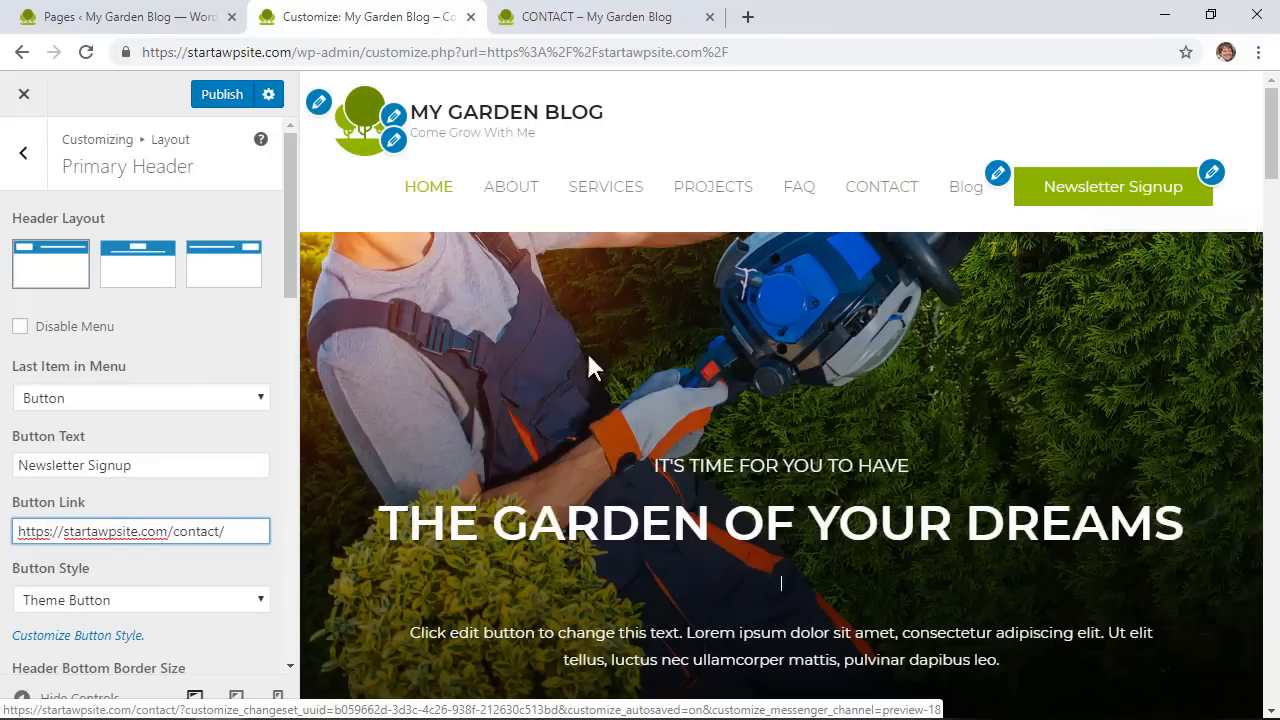
# Try the Custom Button style for the header button and switch it back to Theme Button
pyautogui.scroll(-3, 187, 530)
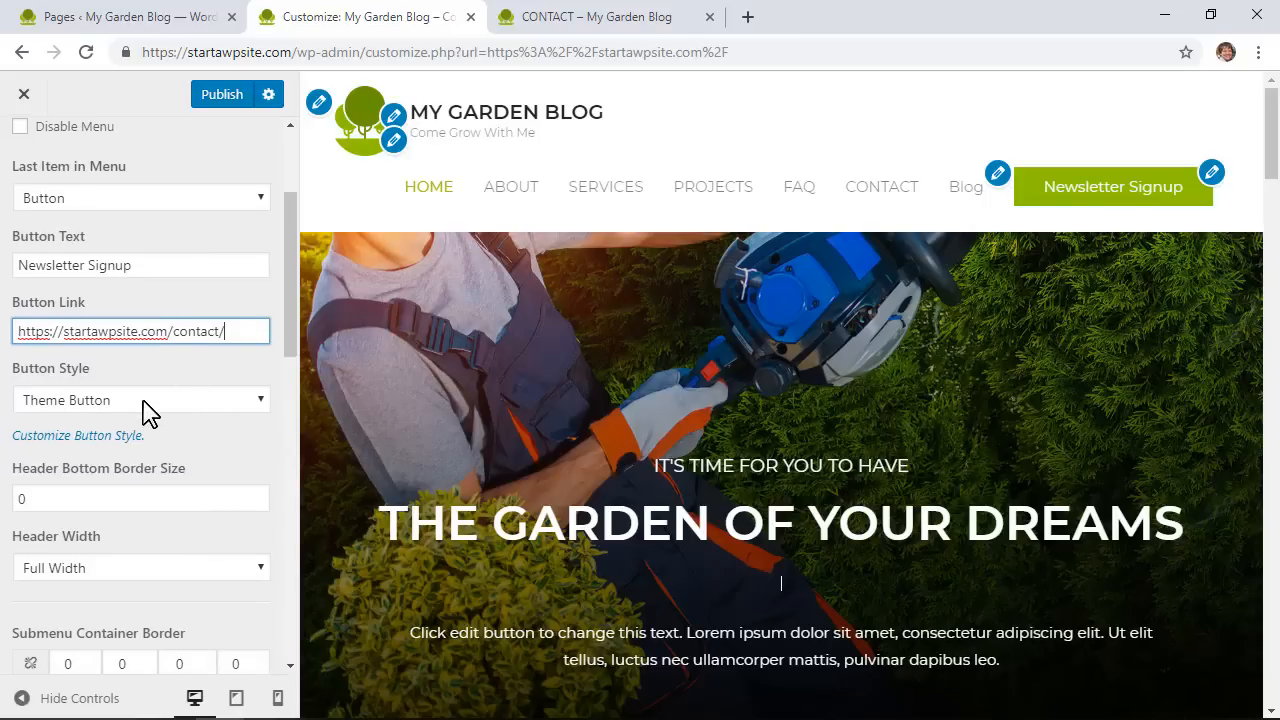
pyautogui.click(145, 410)
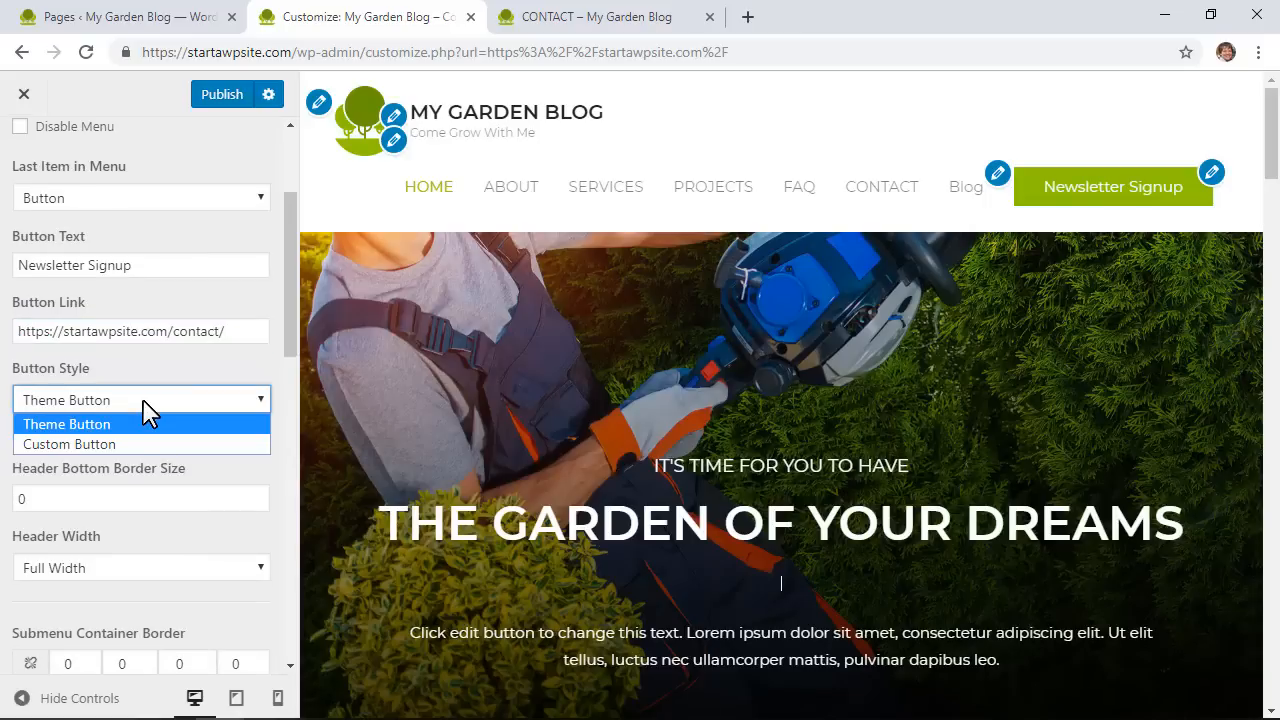
pyautogui.click(112, 444)
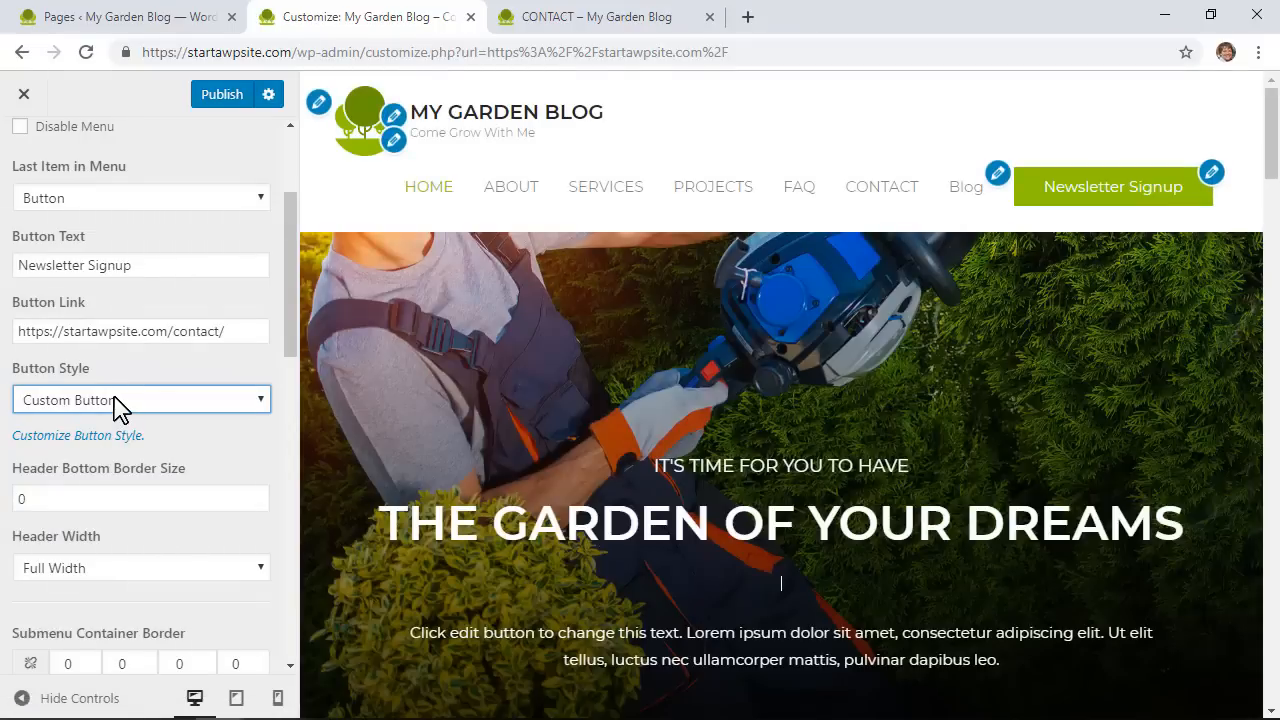
pyautogui.click(115, 400)
pyautogui.click(113, 424)
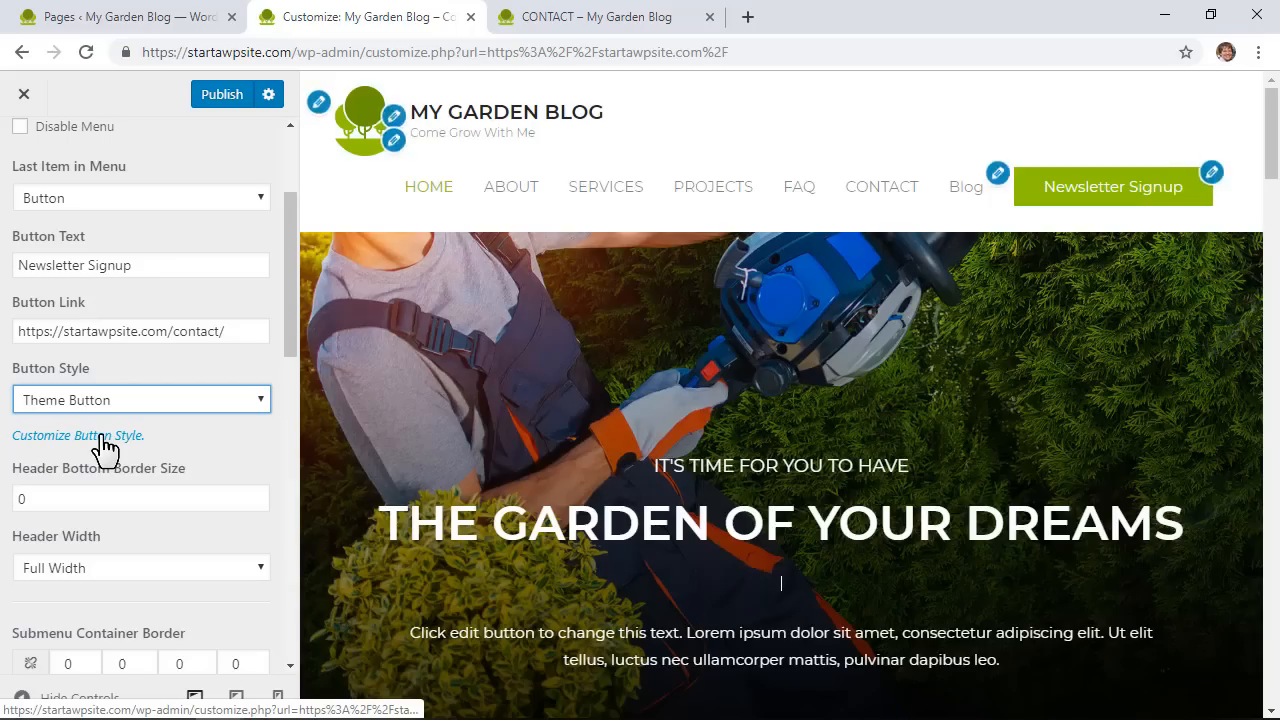
# In the theme button's style settings, try background colors #217700 and #4fe200, and clear the button background color
pyautogui.click(104, 438)
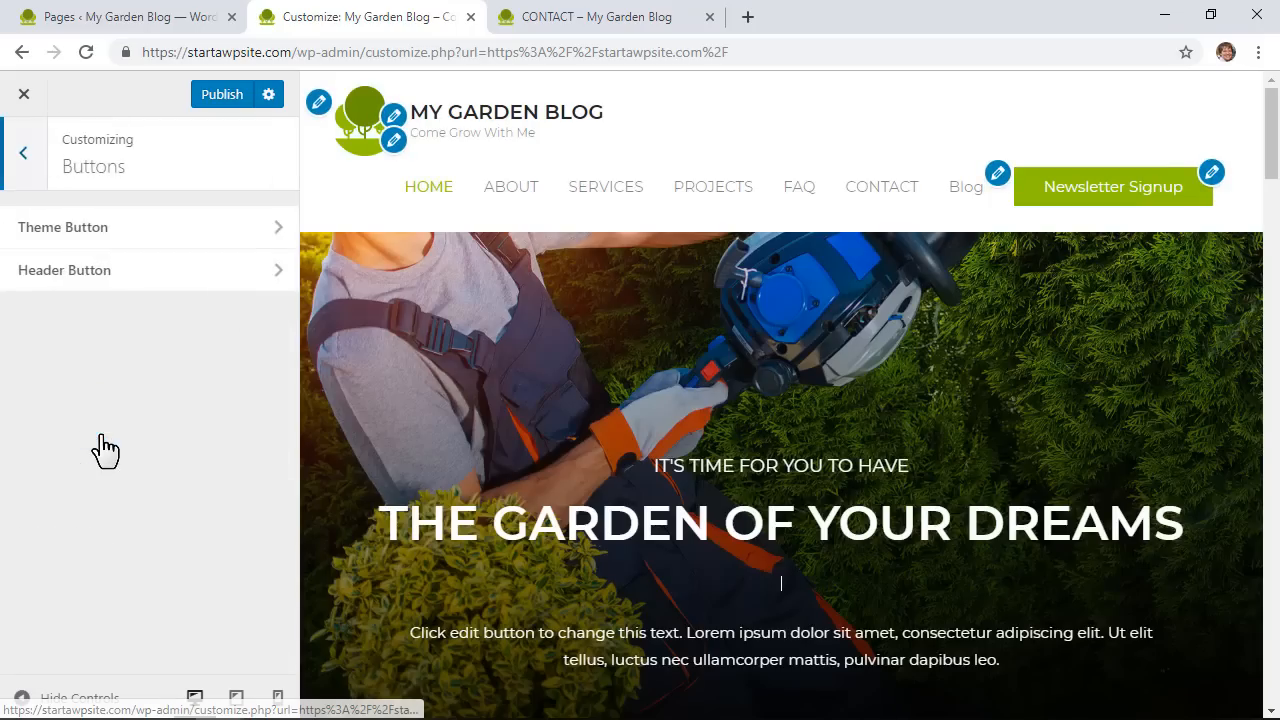
pyautogui.click(164, 240)
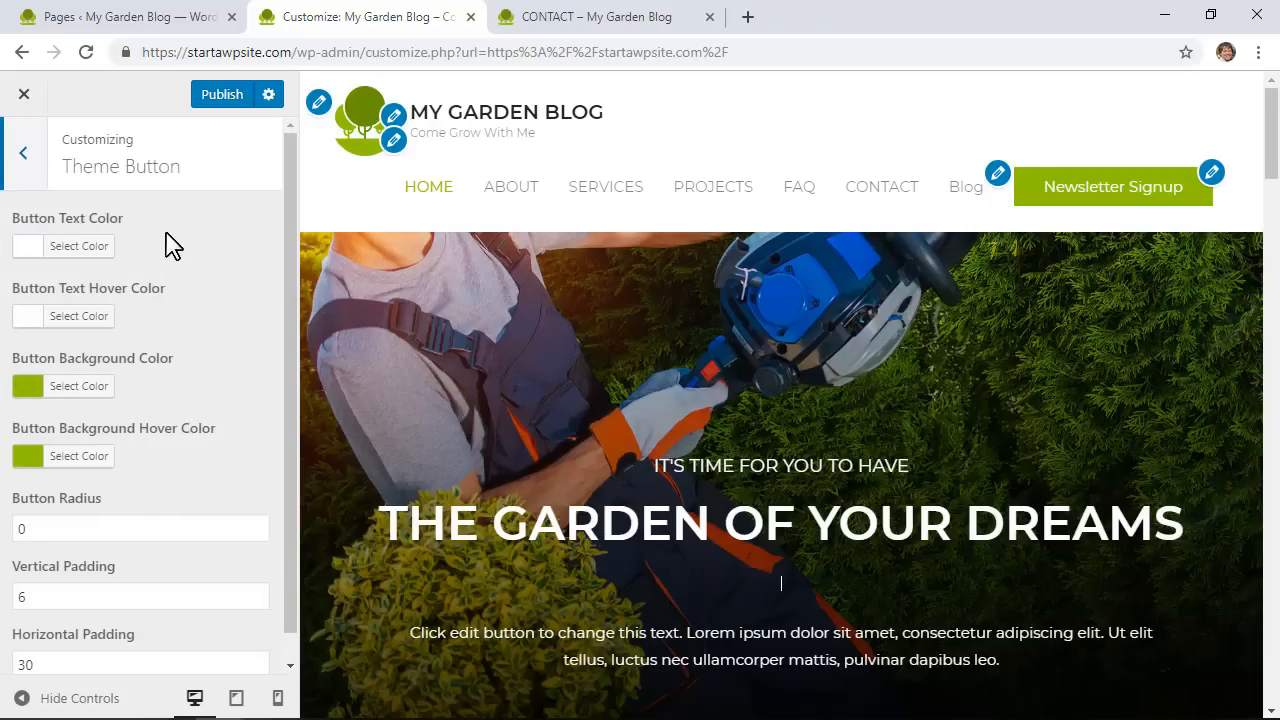
pyautogui.click(88, 391)
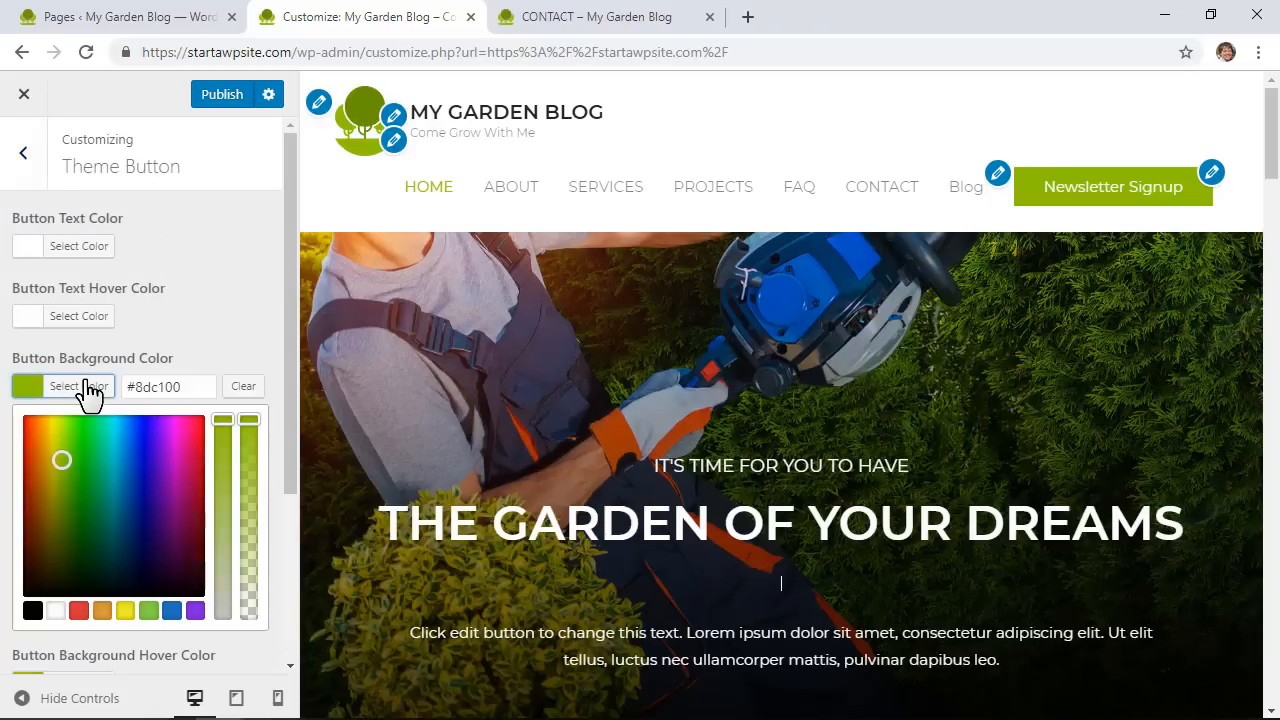
pyautogui.click(76, 512)
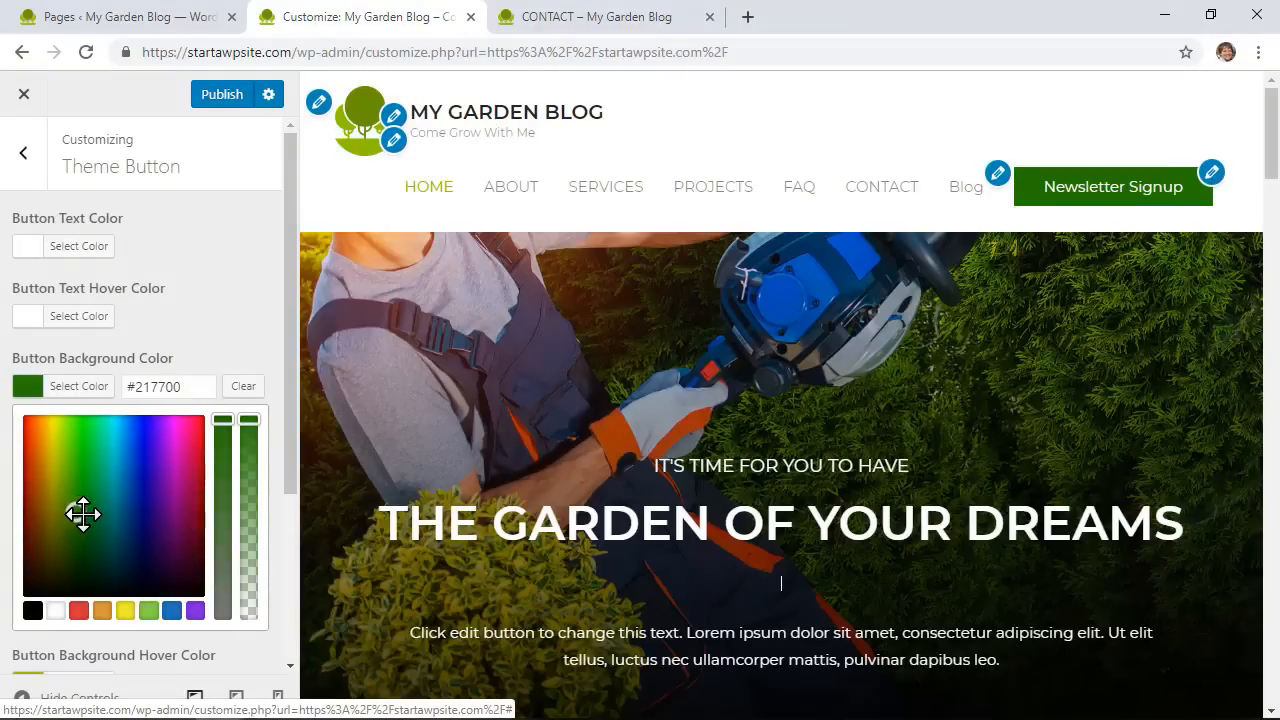
pyautogui.click(72, 433)
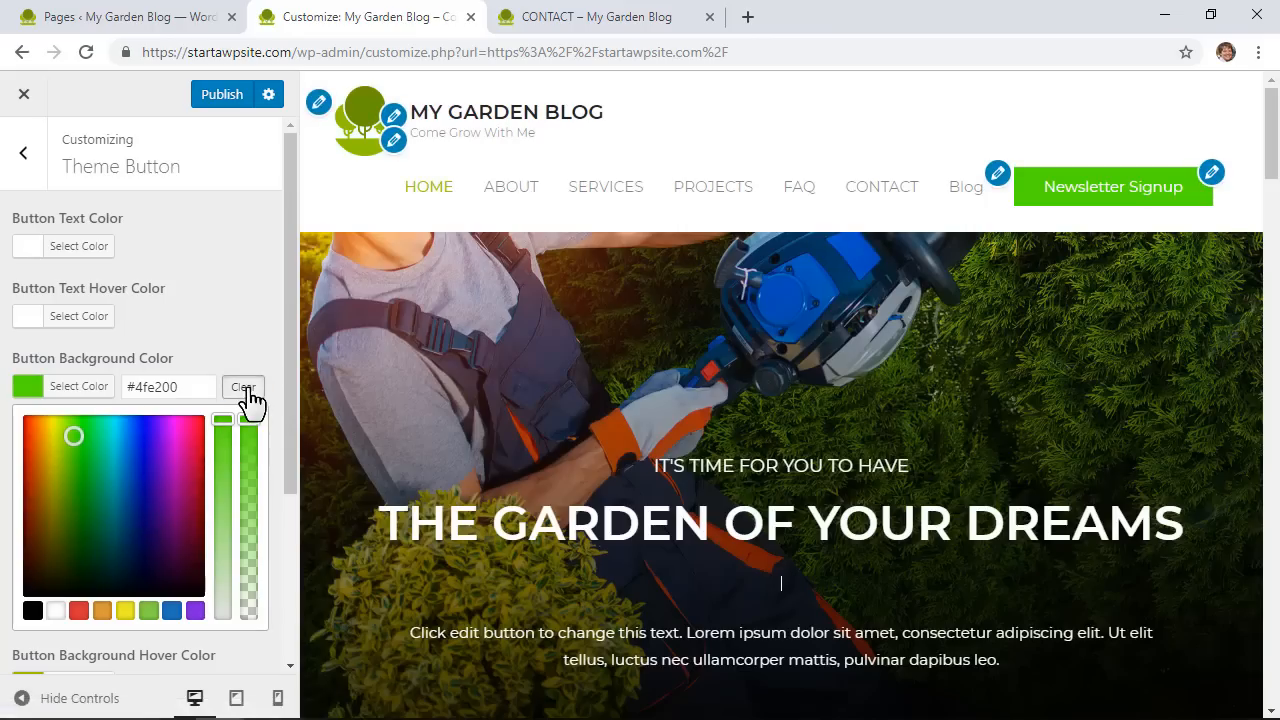
pyautogui.click(246, 389)
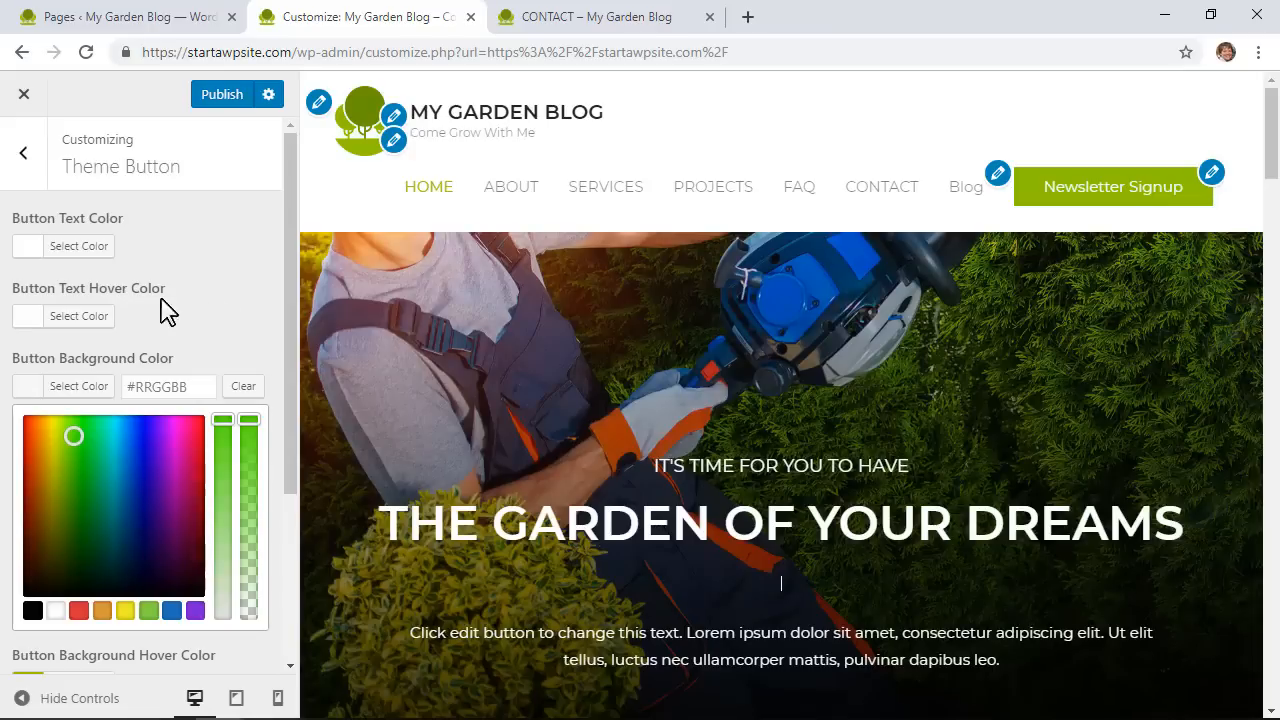
# Set the theme button's background hover color to the darker green #499900
pyautogui.click(79, 315)
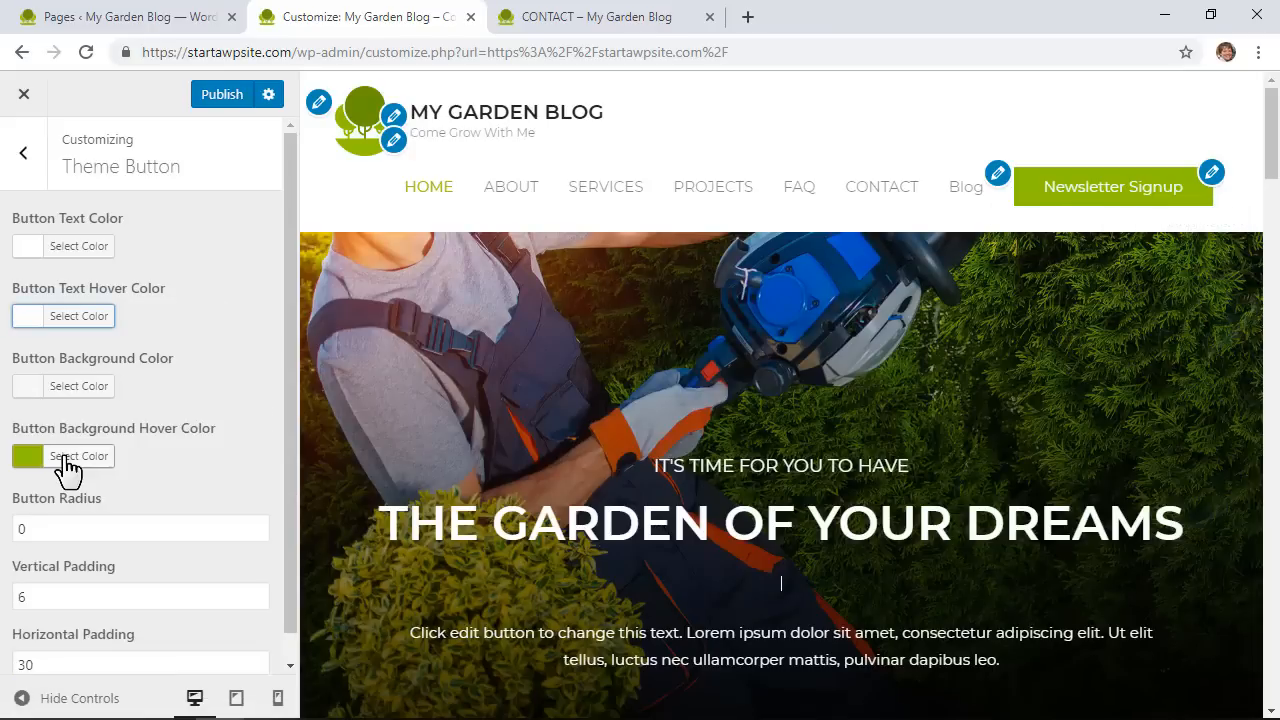
pyautogui.click(67, 458)
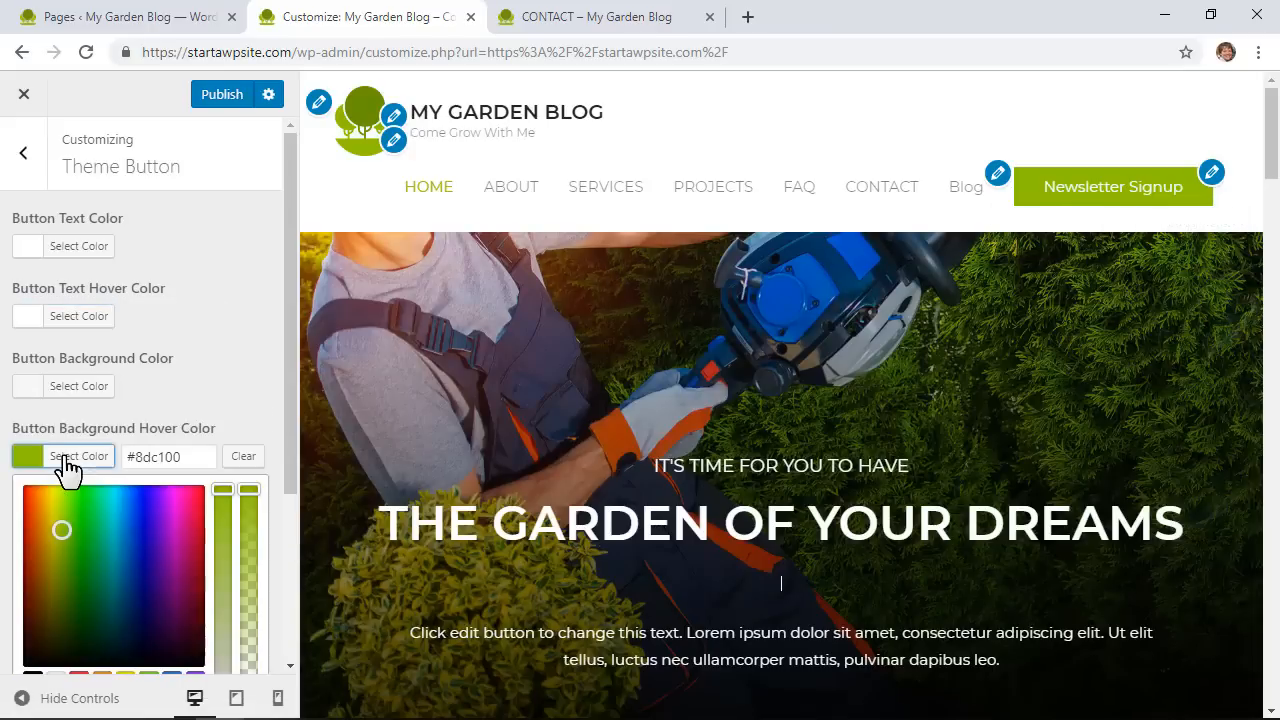
pyautogui.click(69, 557)
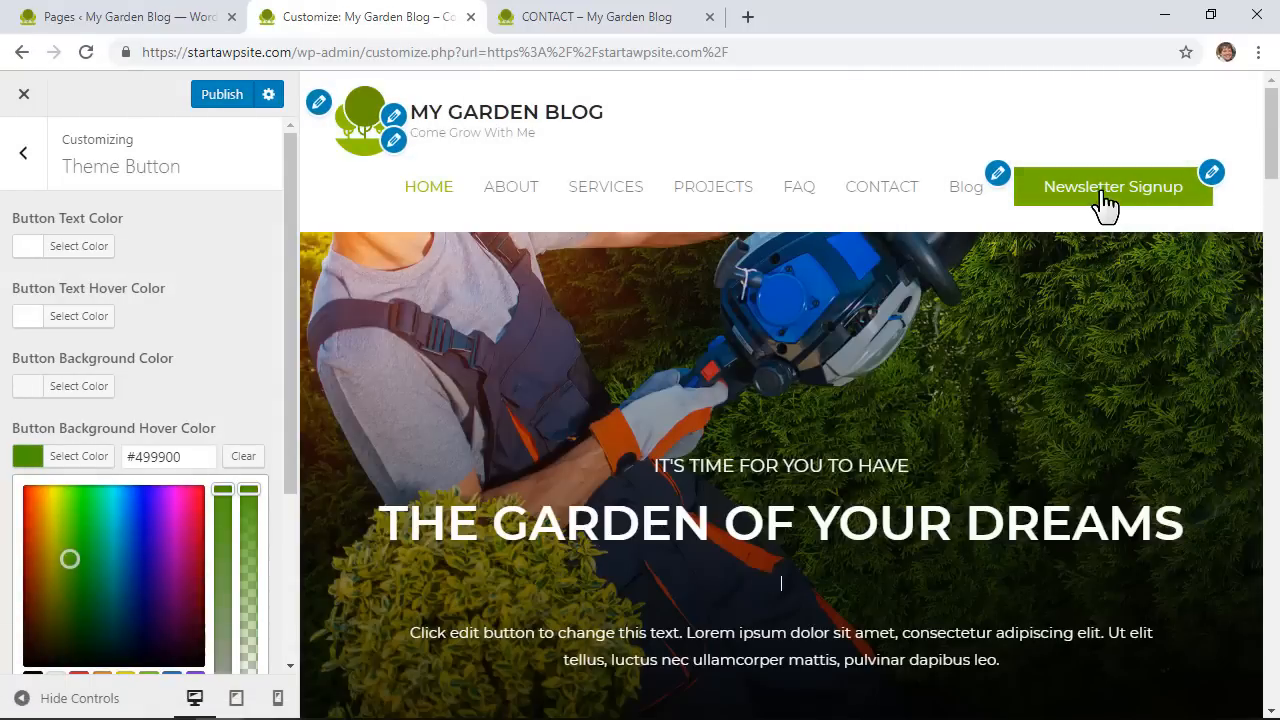
pyautogui.click(230, 380)
# Try a theme button radius of 10 and set it to 5
pyautogui.scroll(-1, 230, 380)
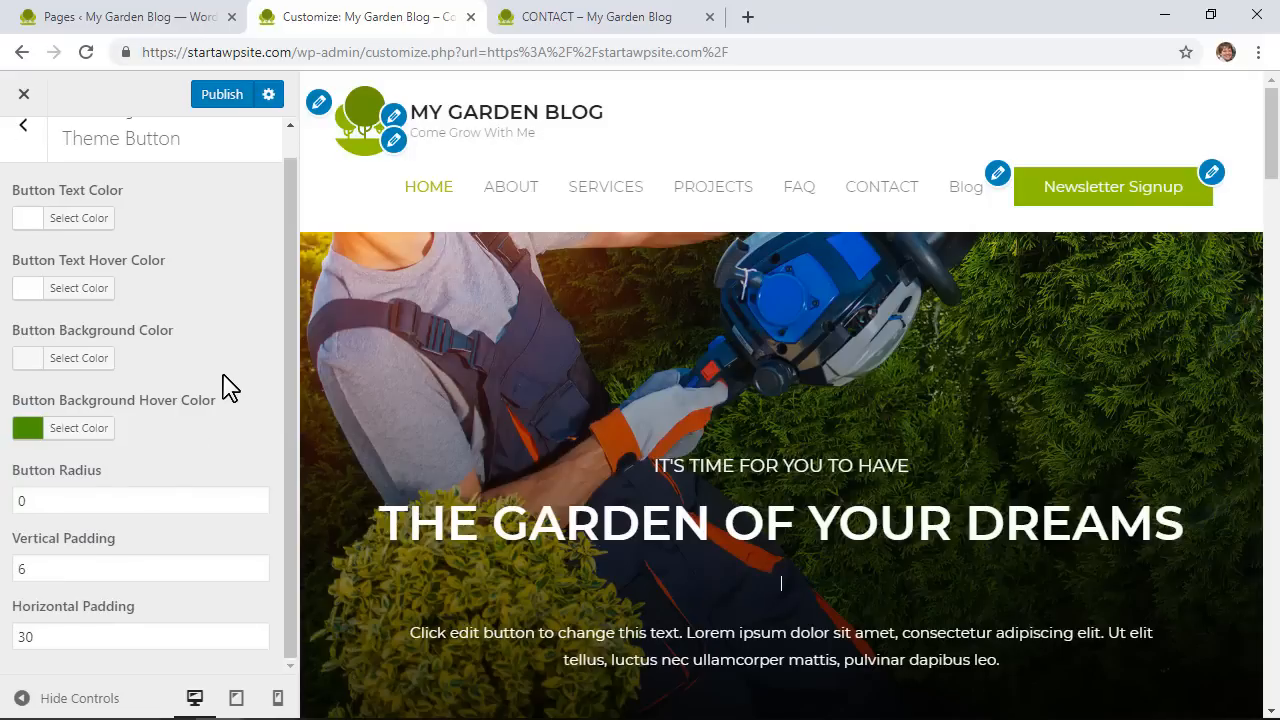
pyautogui.click(44, 500)
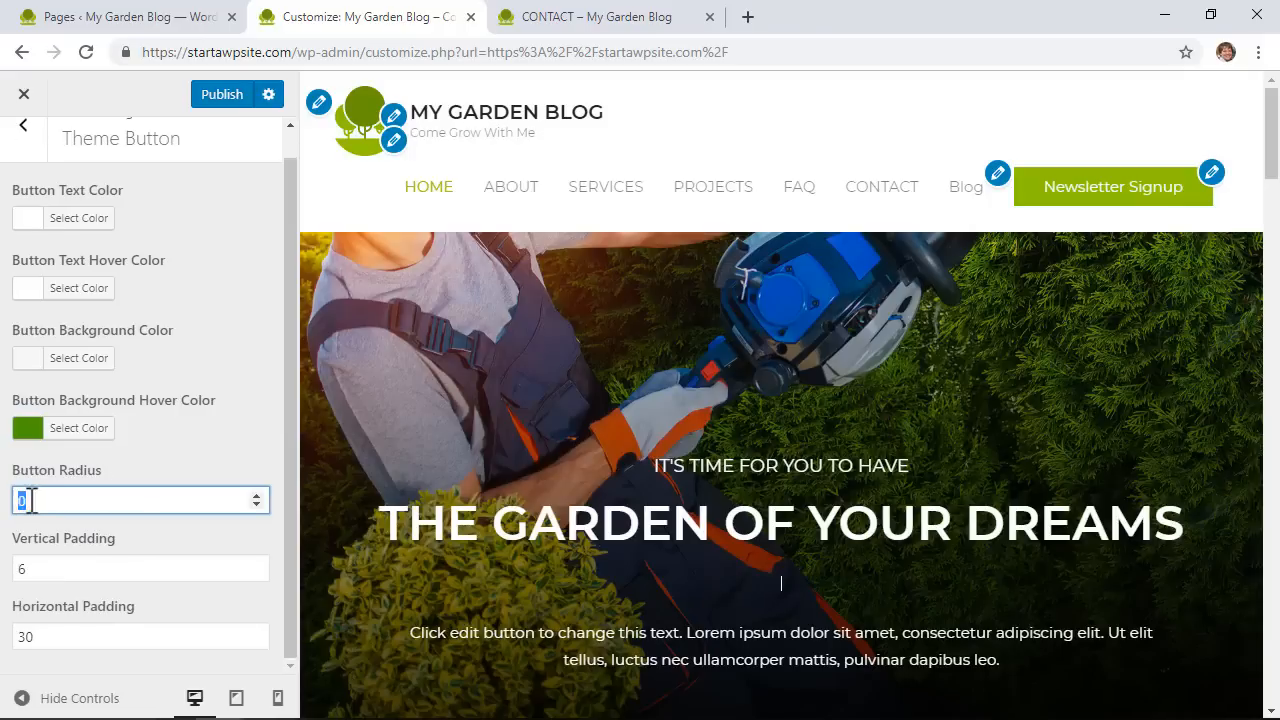
pyautogui.click(257, 497)
pyautogui.write('10')
pyautogui.moveTo(81, 501); pyautogui.dragTo(3, 505)
pyautogui.write('5')
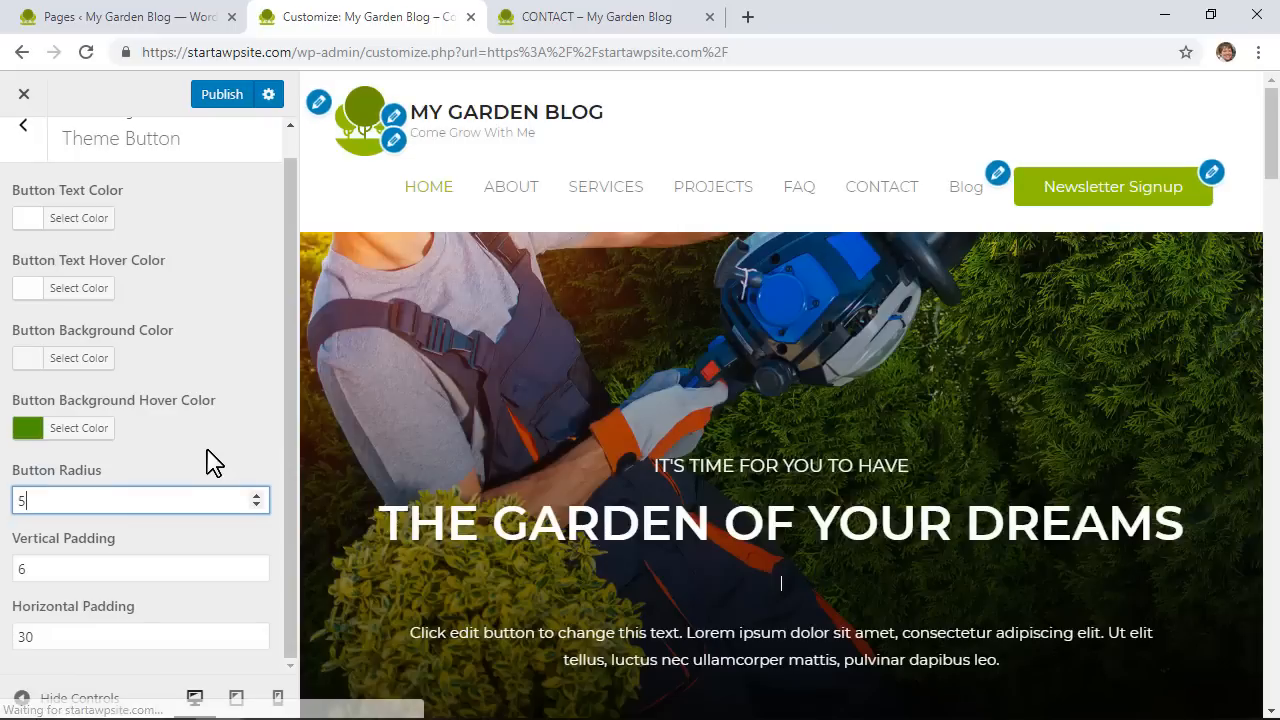
# Try a vertical padding of 16 for the theme button and set it back to 6
pyautogui.click(85, 568)
pyautogui.moveTo(44, 567); pyautogui.dragTo(18, 577)
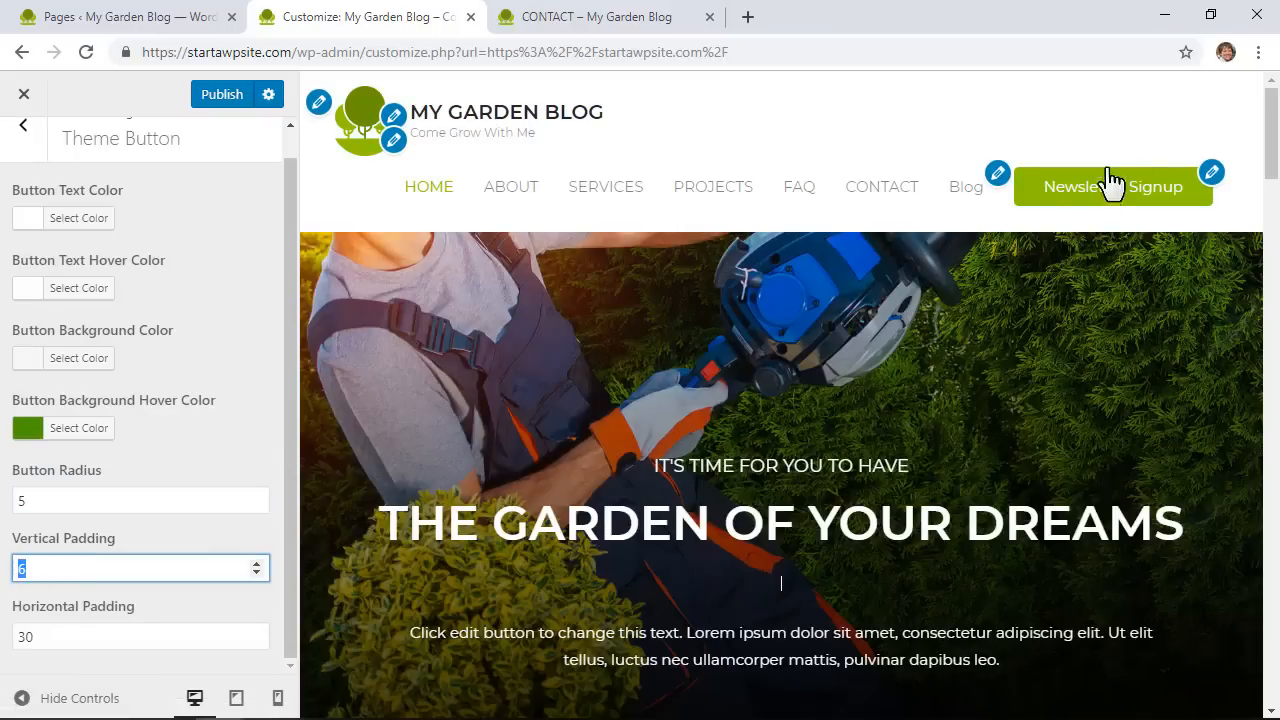
pyautogui.write('1')
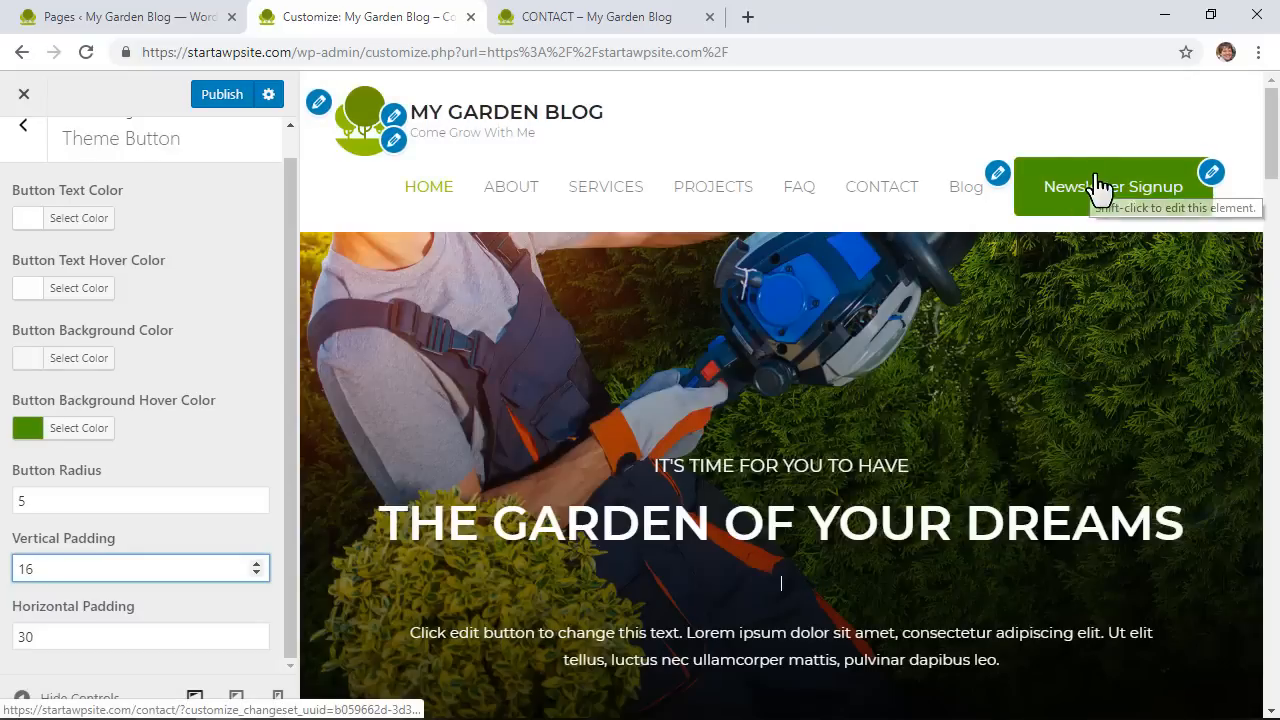
pyautogui.moveTo(63, 567); pyautogui.dragTo(10, 578)
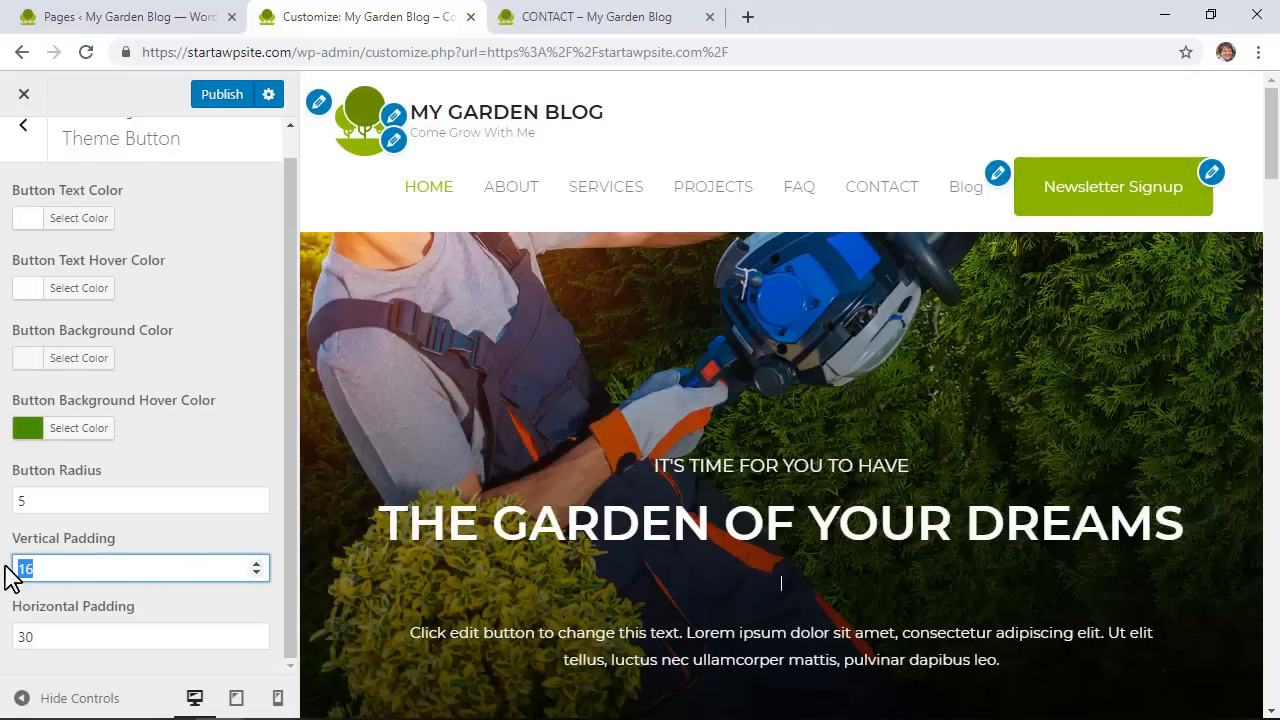
pyautogui.write('6')
# Try a horizontal padding of 60 for the theme button and set it back to 30
pyautogui.moveTo(65, 638); pyautogui.dragTo(19, 640)
pyautogui.write('6')
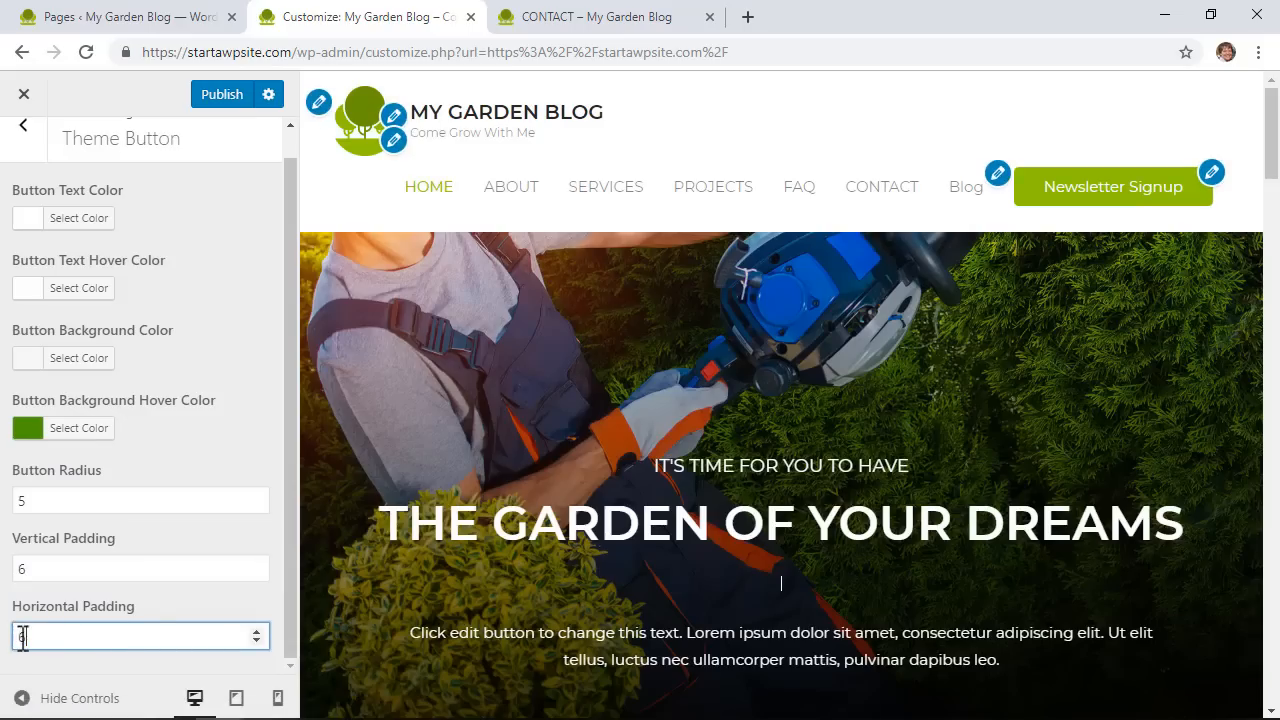
pyautogui.write('0')
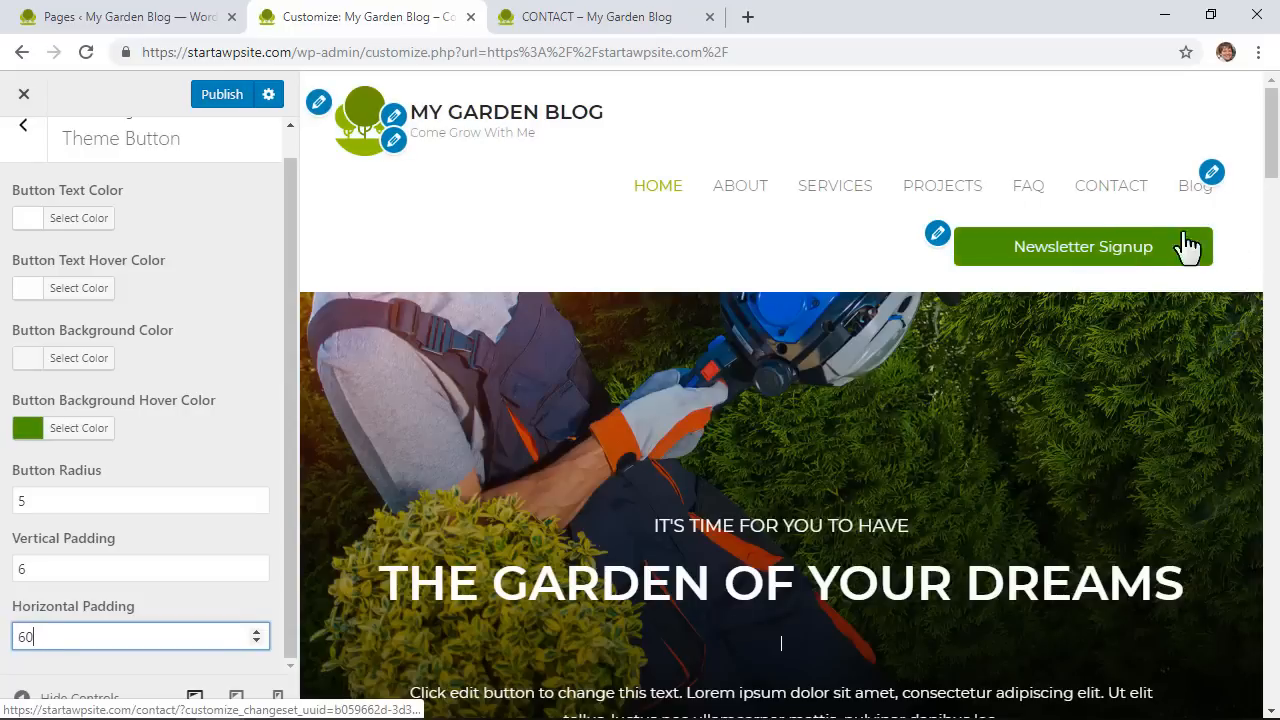
pyautogui.moveTo(66, 636); pyautogui.dragTo(20, 642)
pyautogui.write('30')
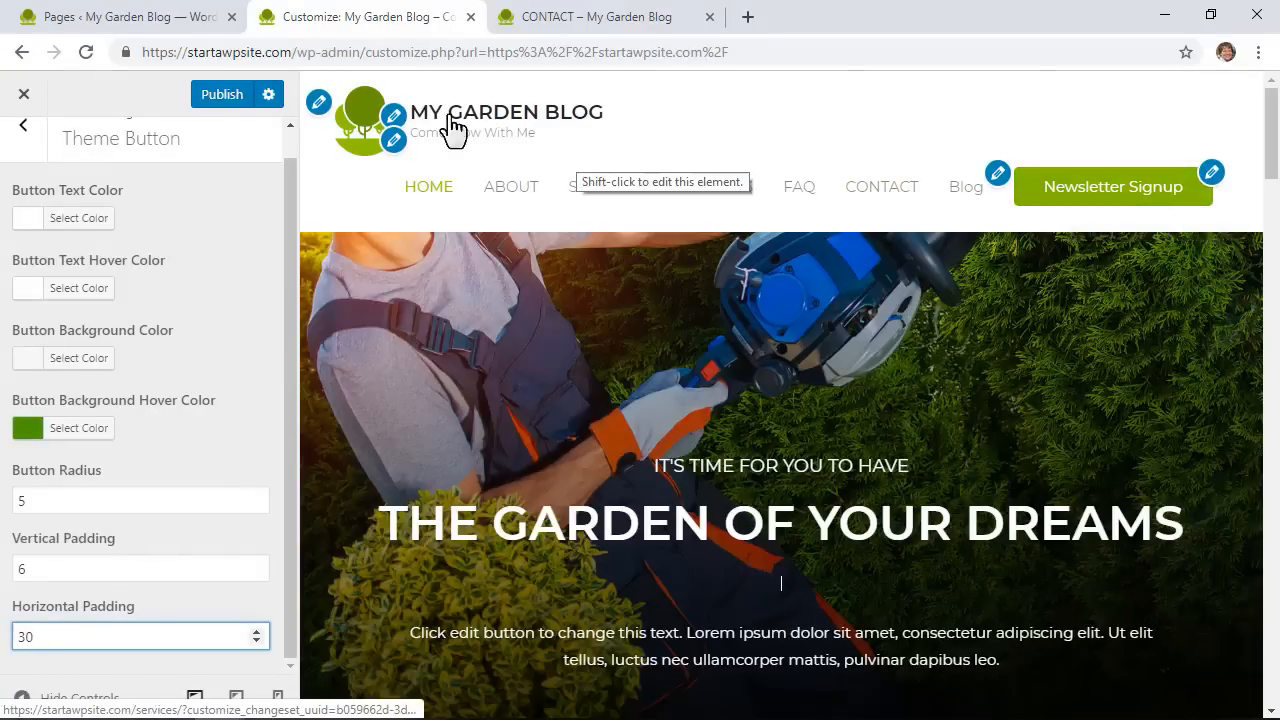
# Publish the theme button changes and open the typography settings for the primary header
pyautogui.click(218, 103)
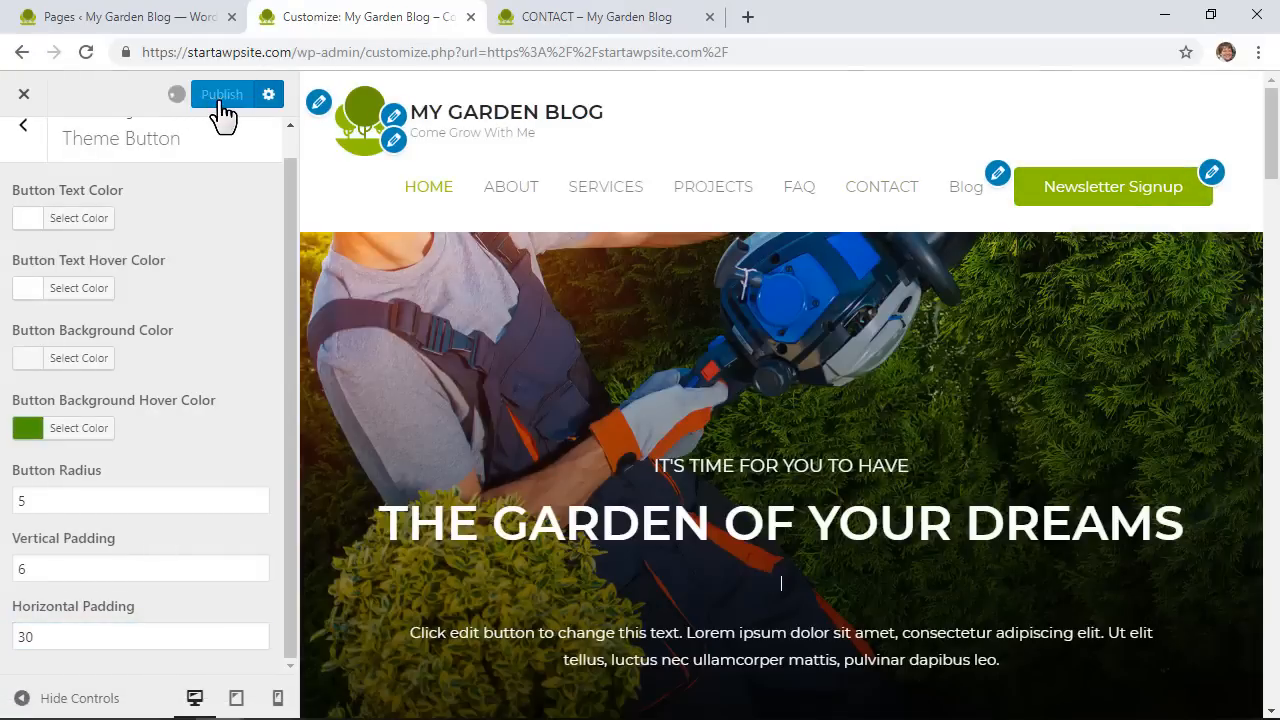
pyautogui.click(24, 140)
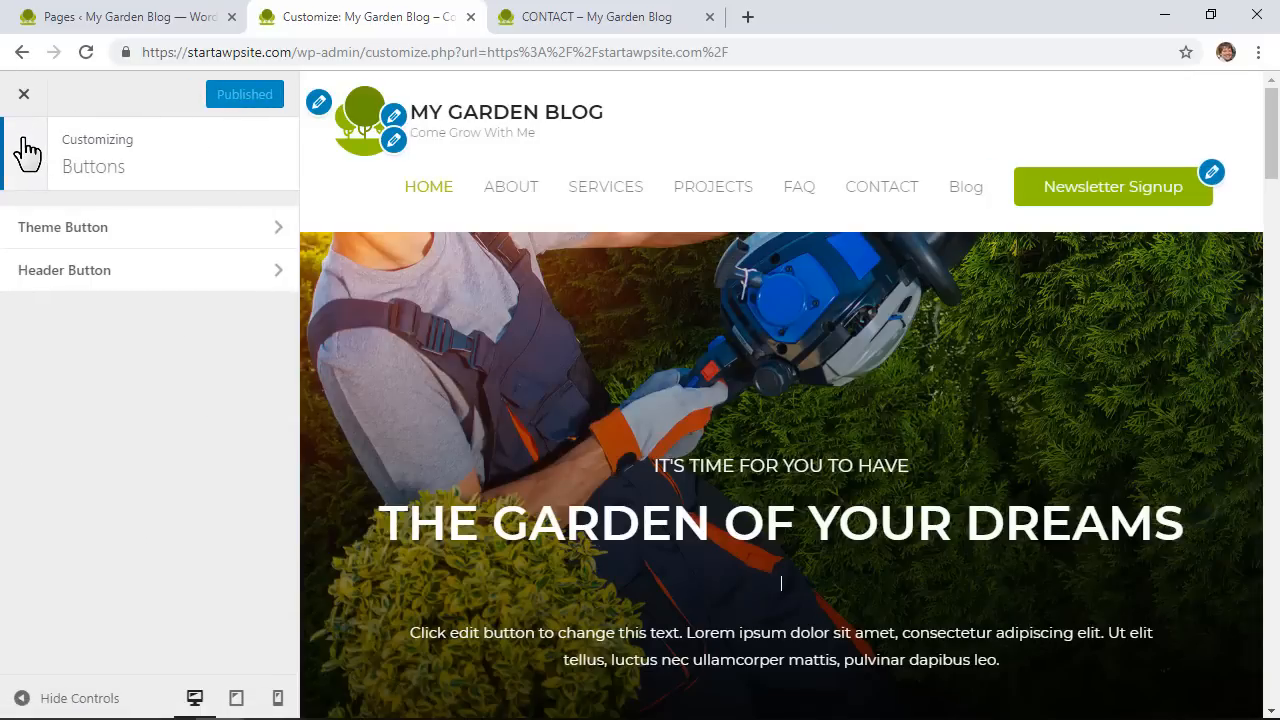
pyautogui.click(25, 150)
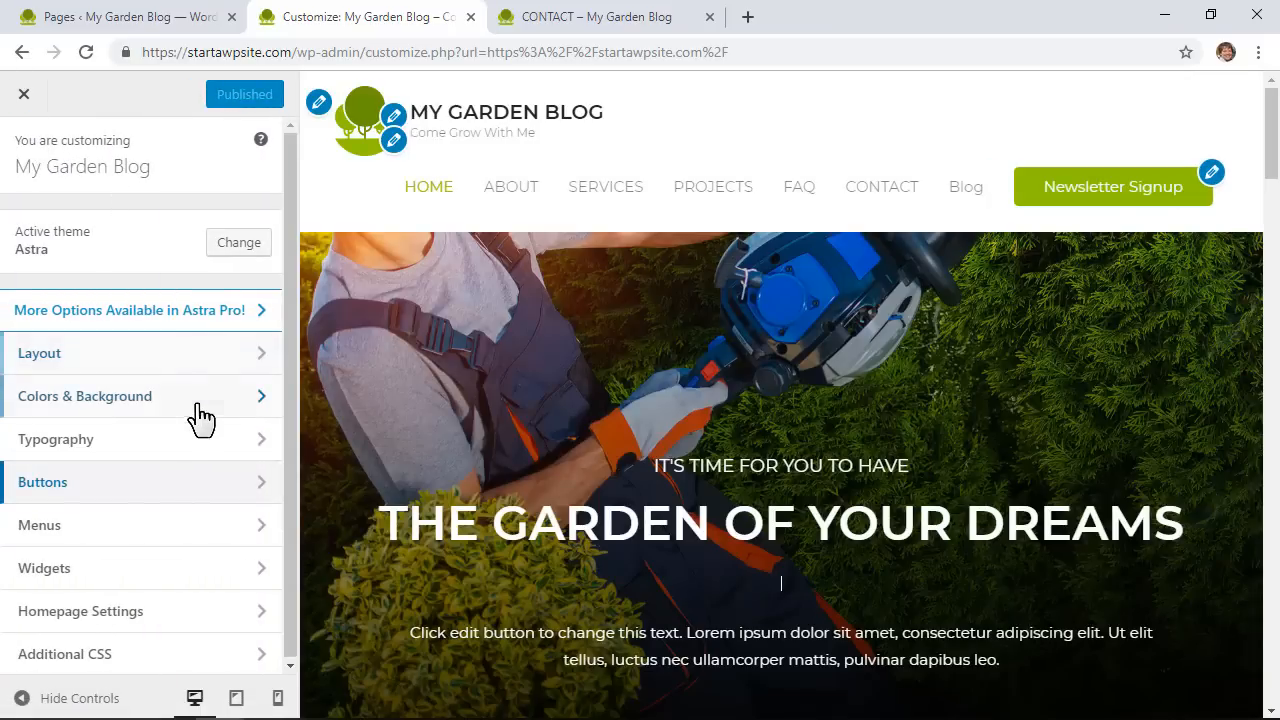
pyautogui.click(173, 452)
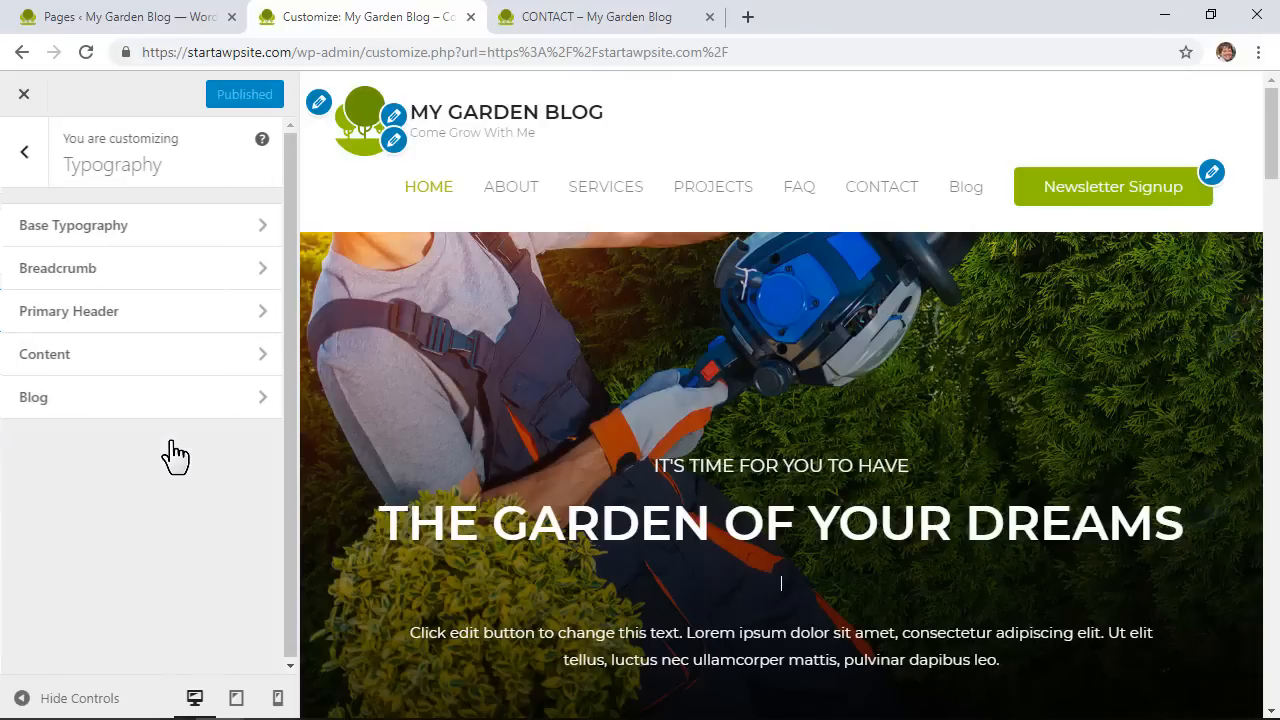
pyautogui.click(168, 318)
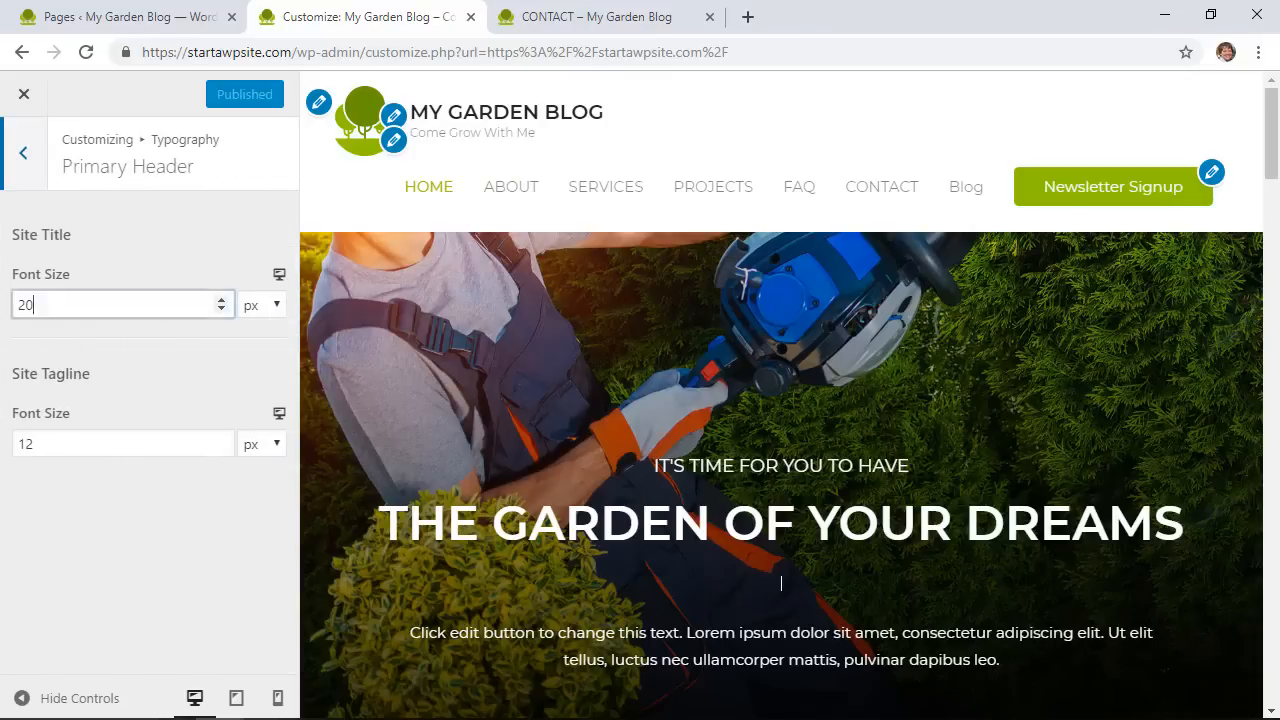
# Try a site title font size of 50 px and set it back to 20 px
pyautogui.doubleClick(25, 305)
pyautogui.write('50')
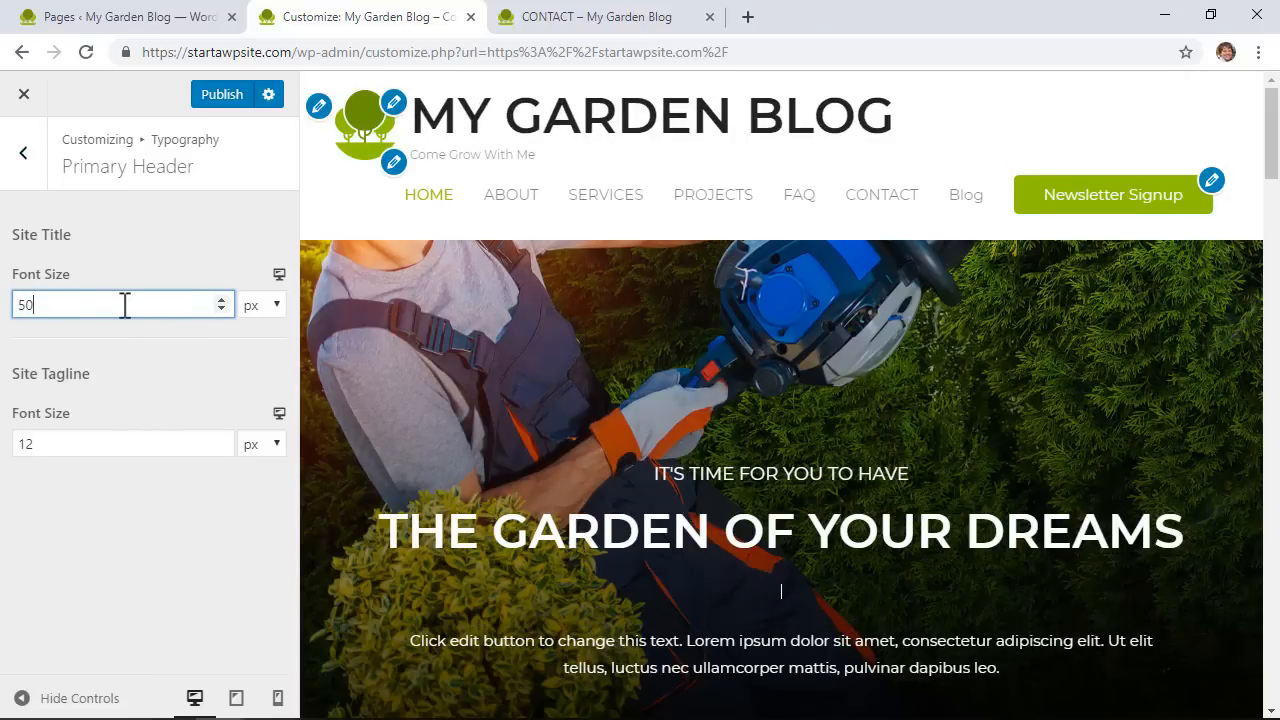
pyautogui.moveTo(25, 308); pyautogui.dragTo(10, 322)
pyautogui.write('20')
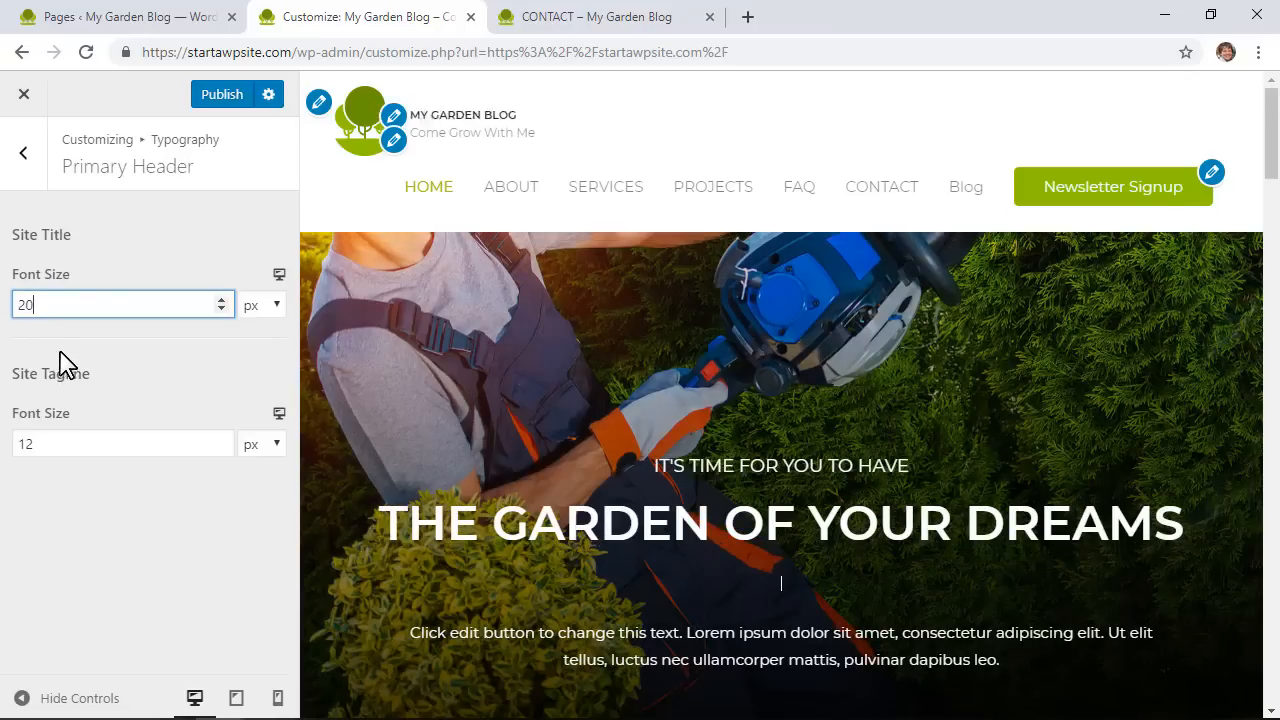
# Set the site tagline's font size to 14 px and open the base typography settings
pyautogui.click(60, 441)
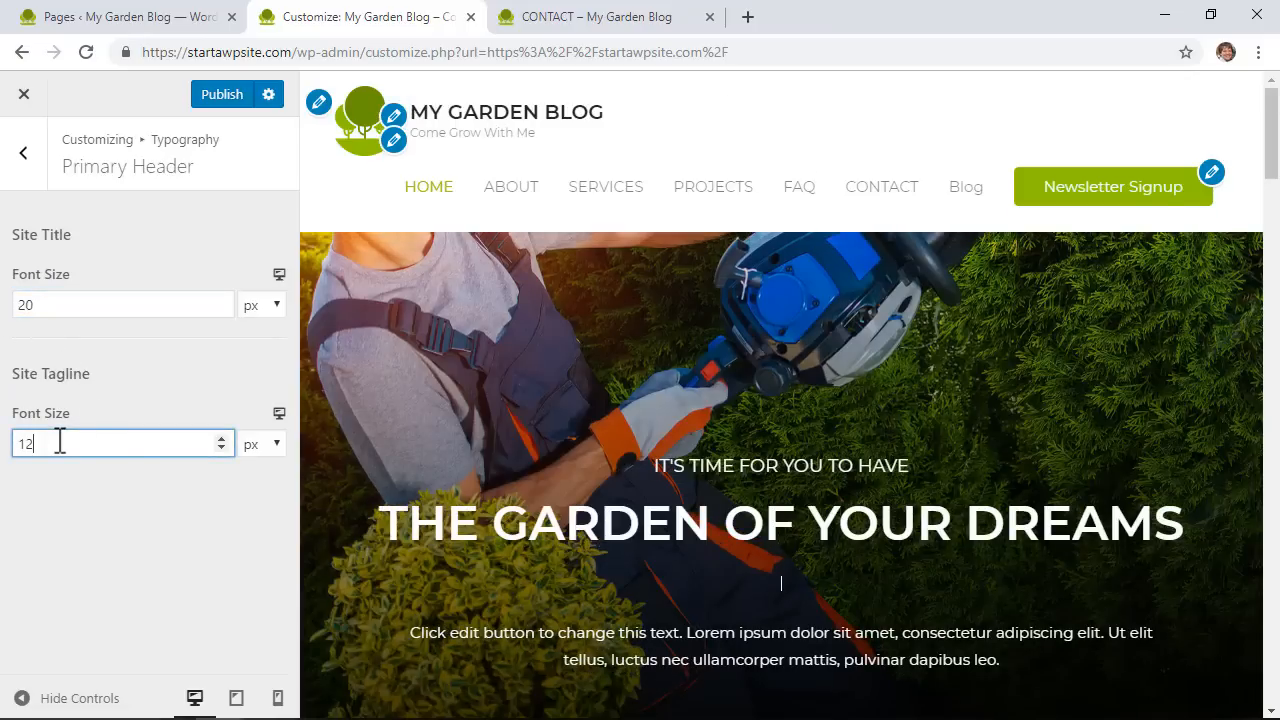
pyautogui.moveTo(106, 443); pyautogui.dragTo(15, 455)
pyautogui.write('14')
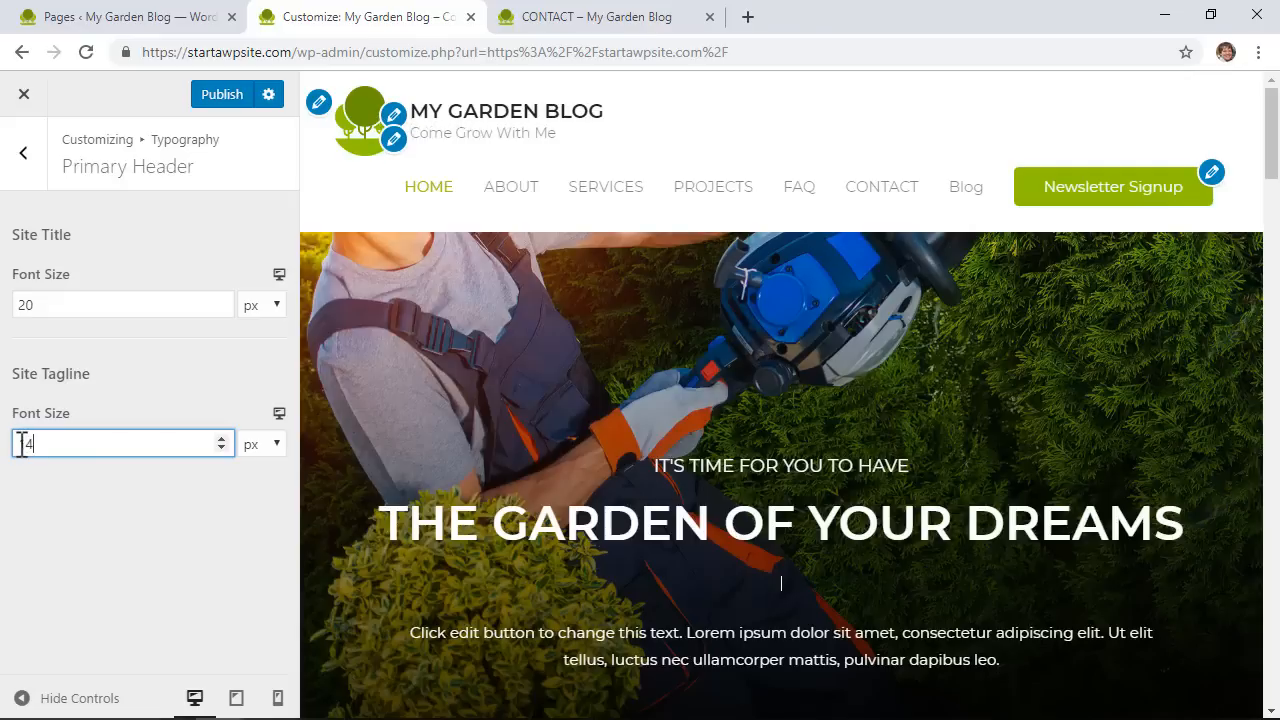
pyautogui.click(156, 514)
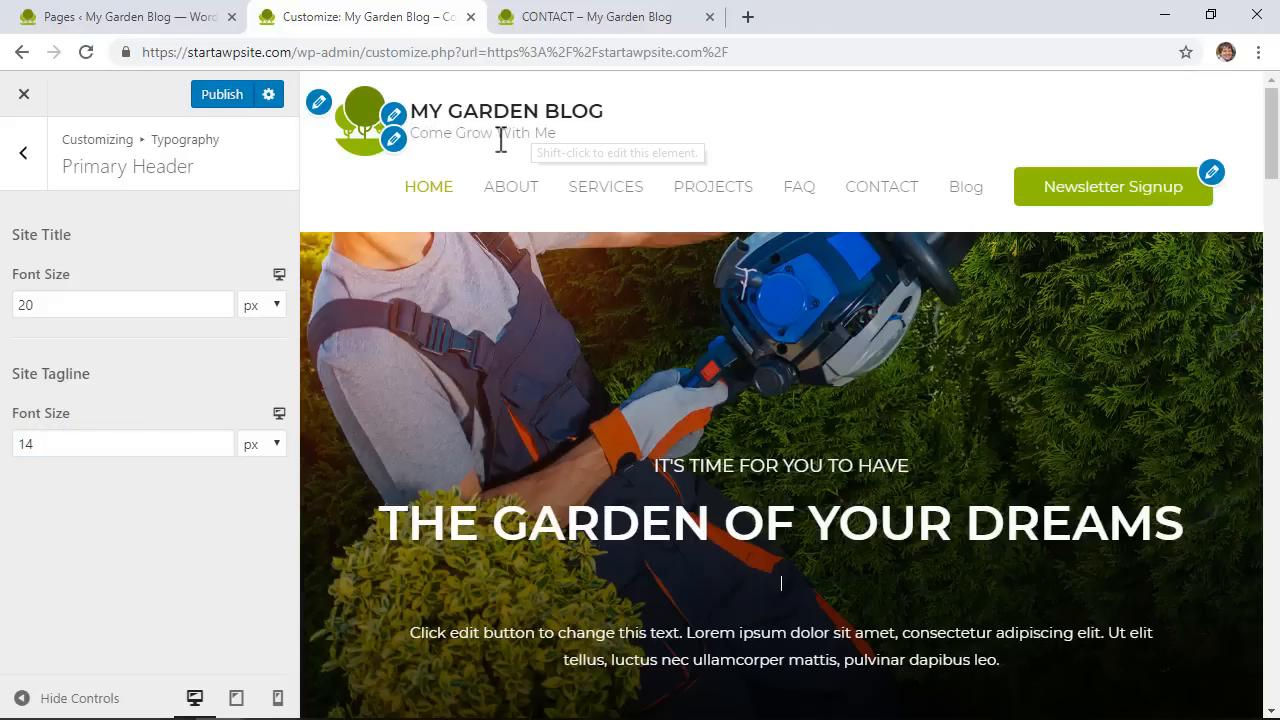
pyautogui.click(22, 165)
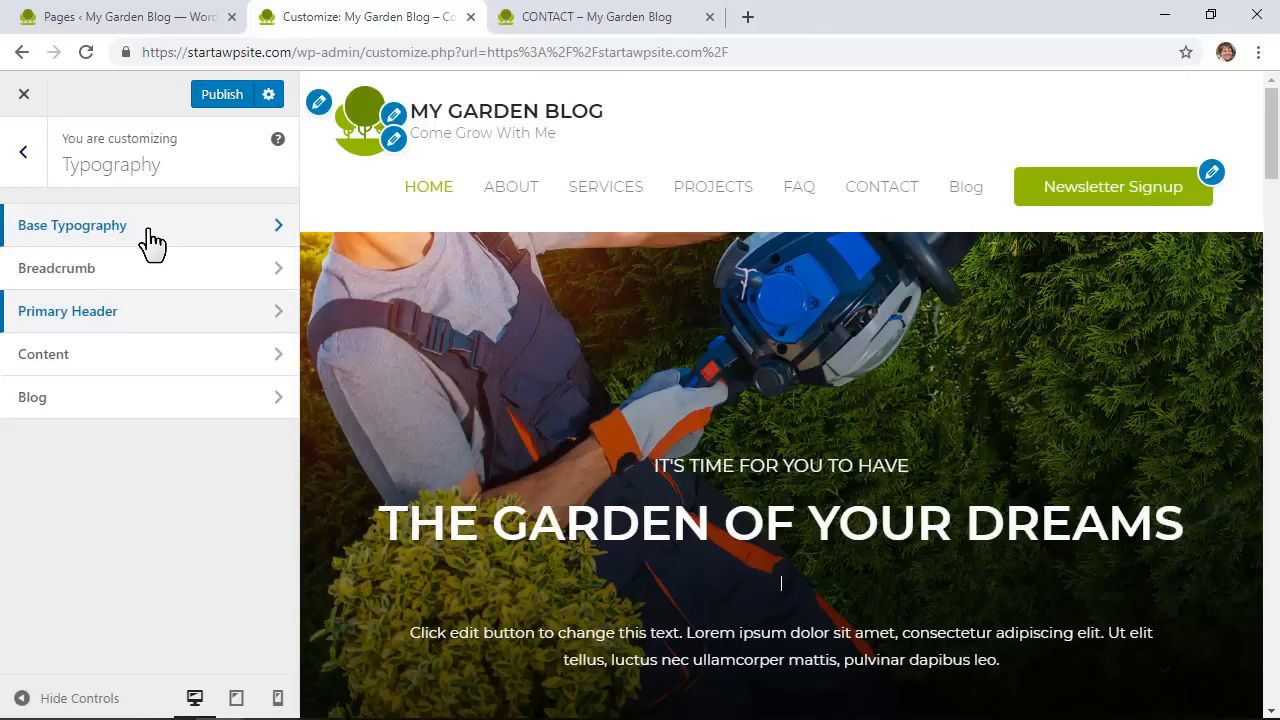
pyautogui.click(150, 240)
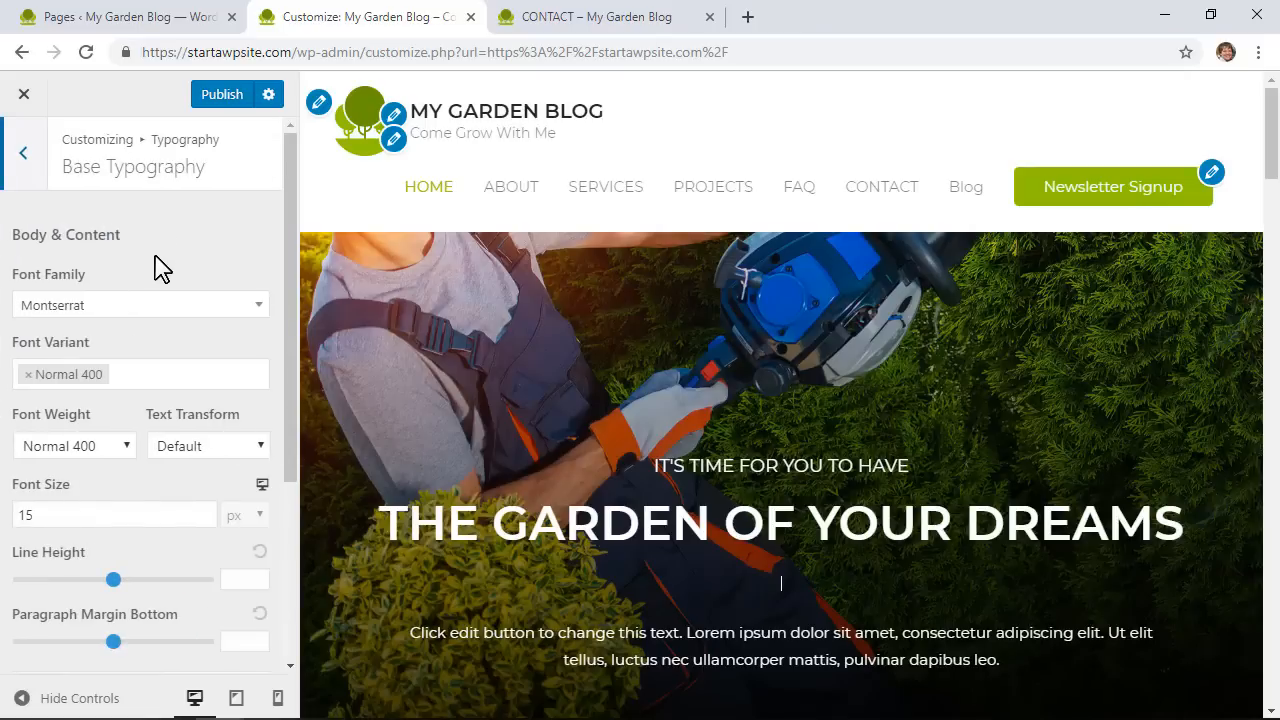
# Try Lora as the font family for the body and content text
pyautogui.scroll(-8, 408, 348)
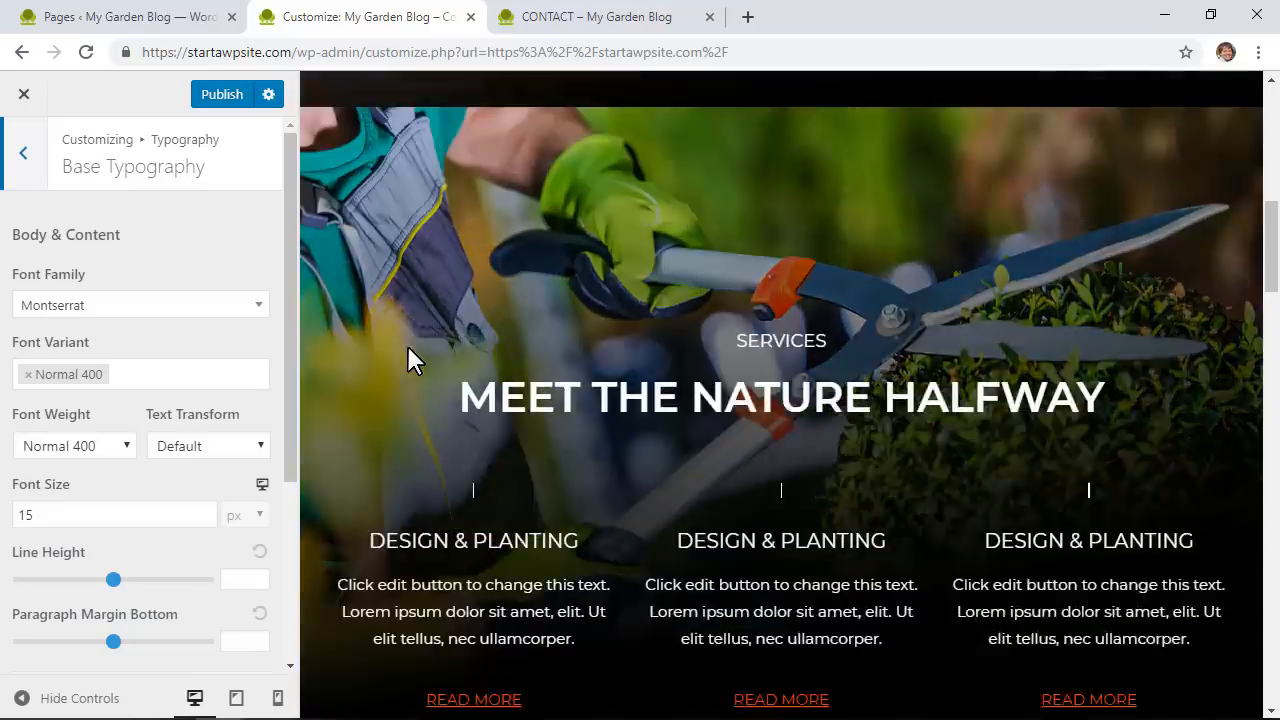
pyautogui.scroll(-3, 407, 345)
pyautogui.click(110, 305)
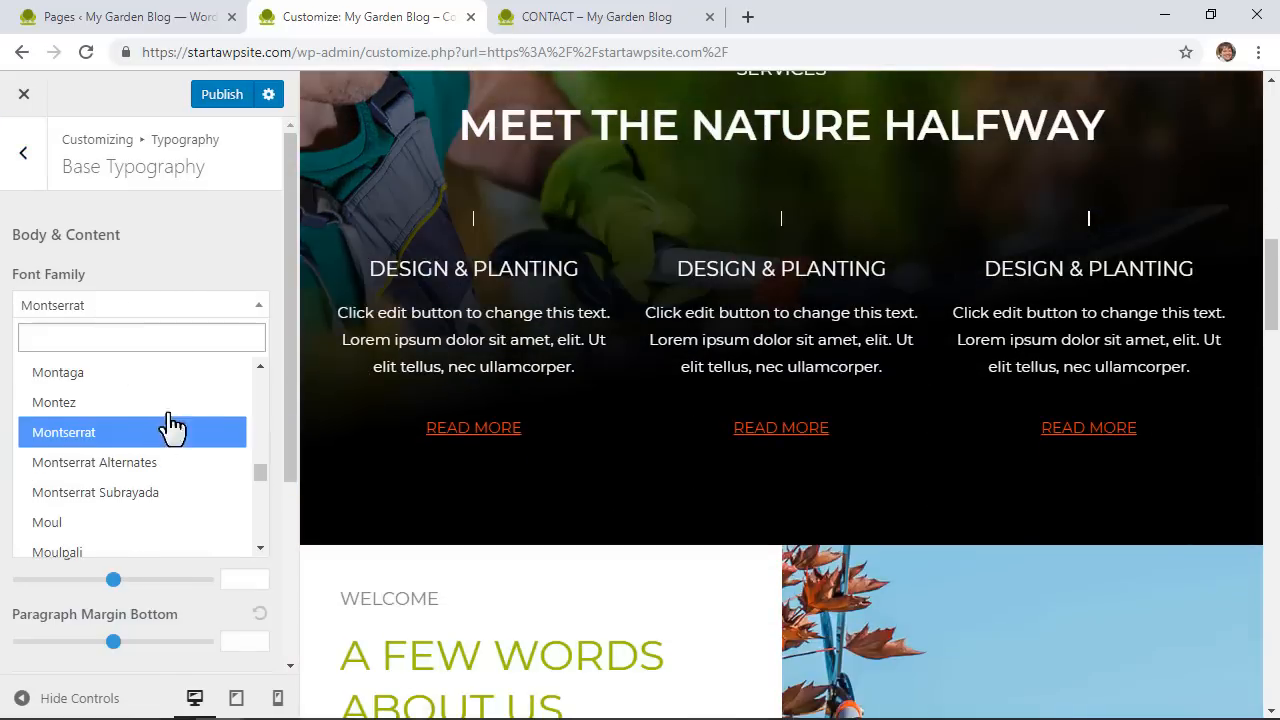
pyautogui.scroll(2, 175, 412)
pyautogui.scroll(12, 180, 405)
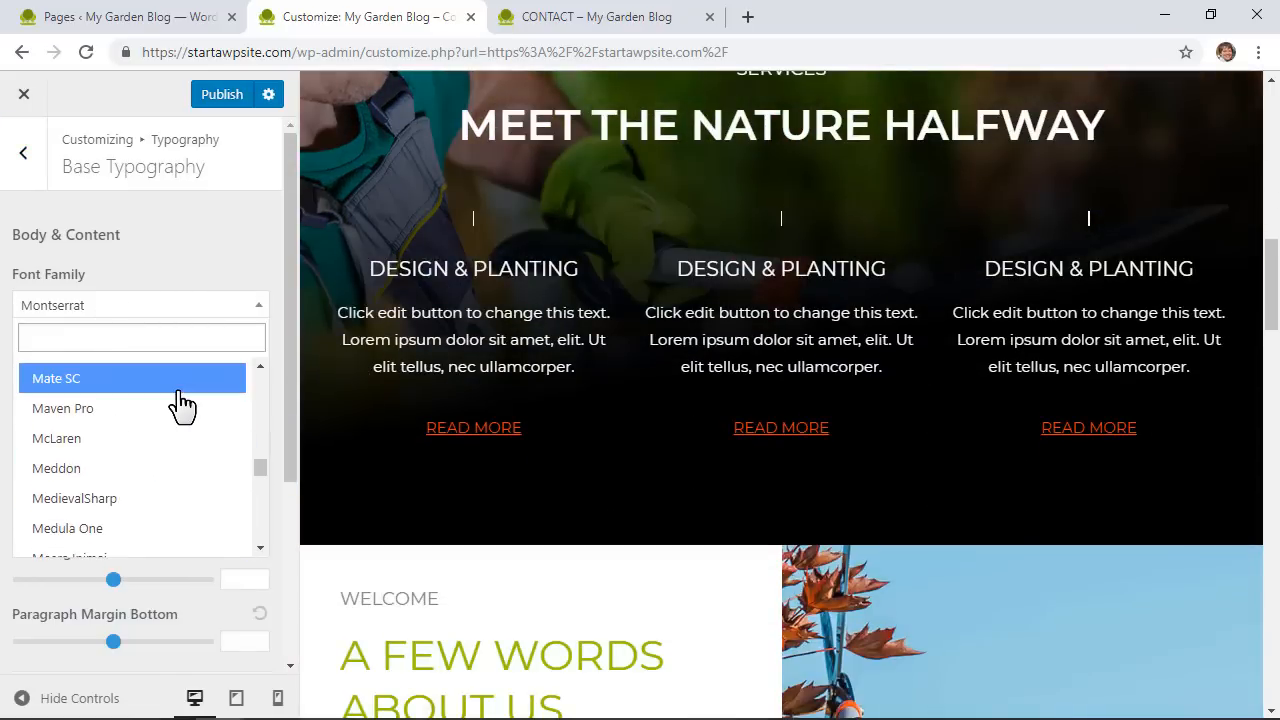
pyautogui.scroll(7, 182, 405)
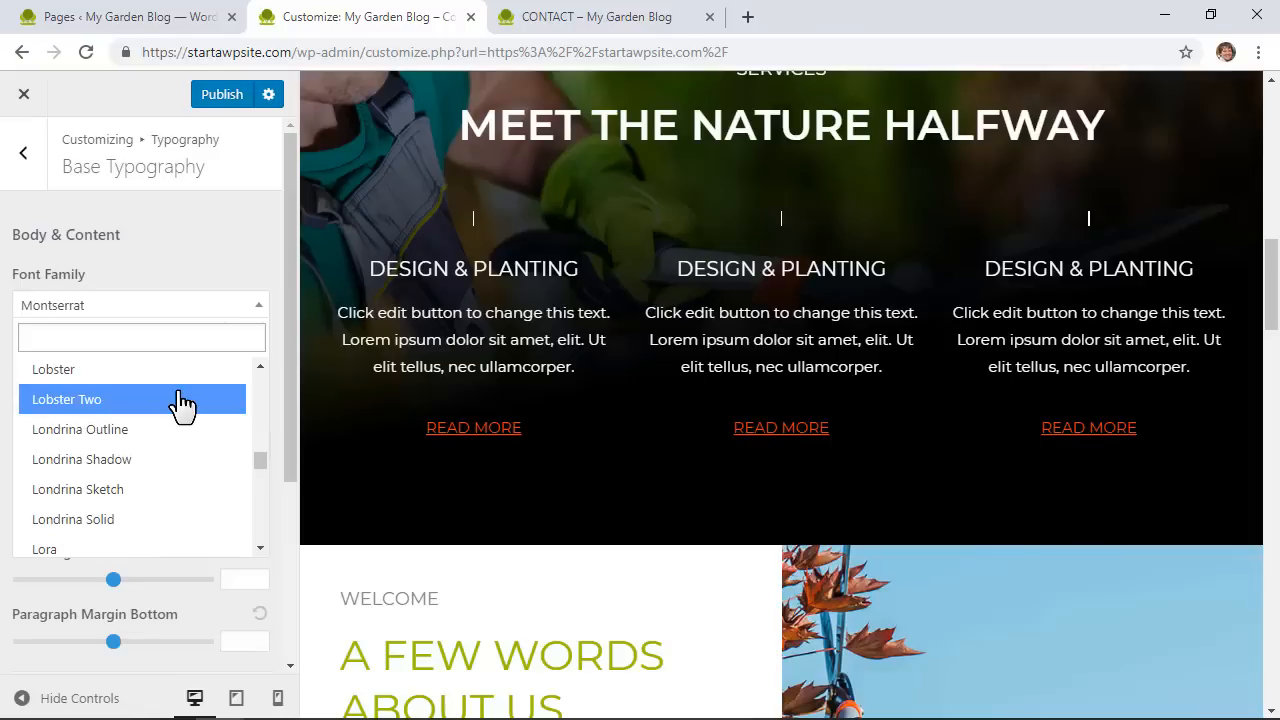
pyautogui.scroll(-1, 175, 420)
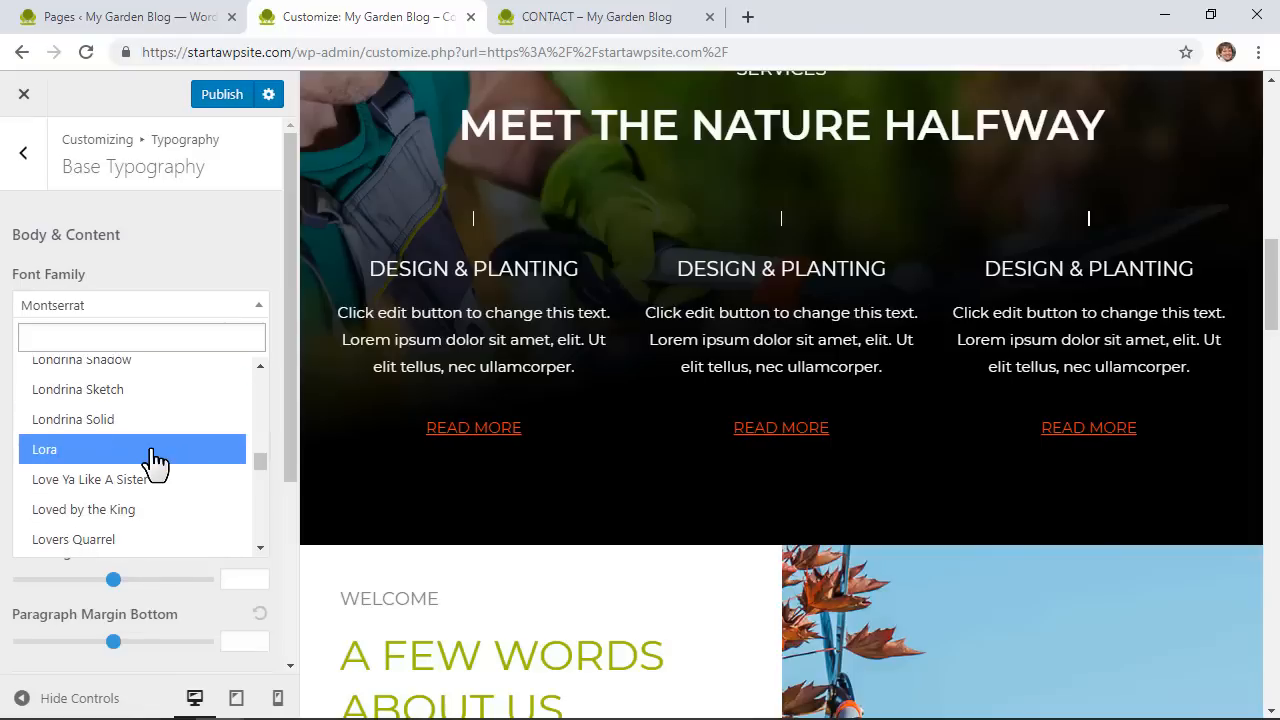
pyautogui.click(154, 463)
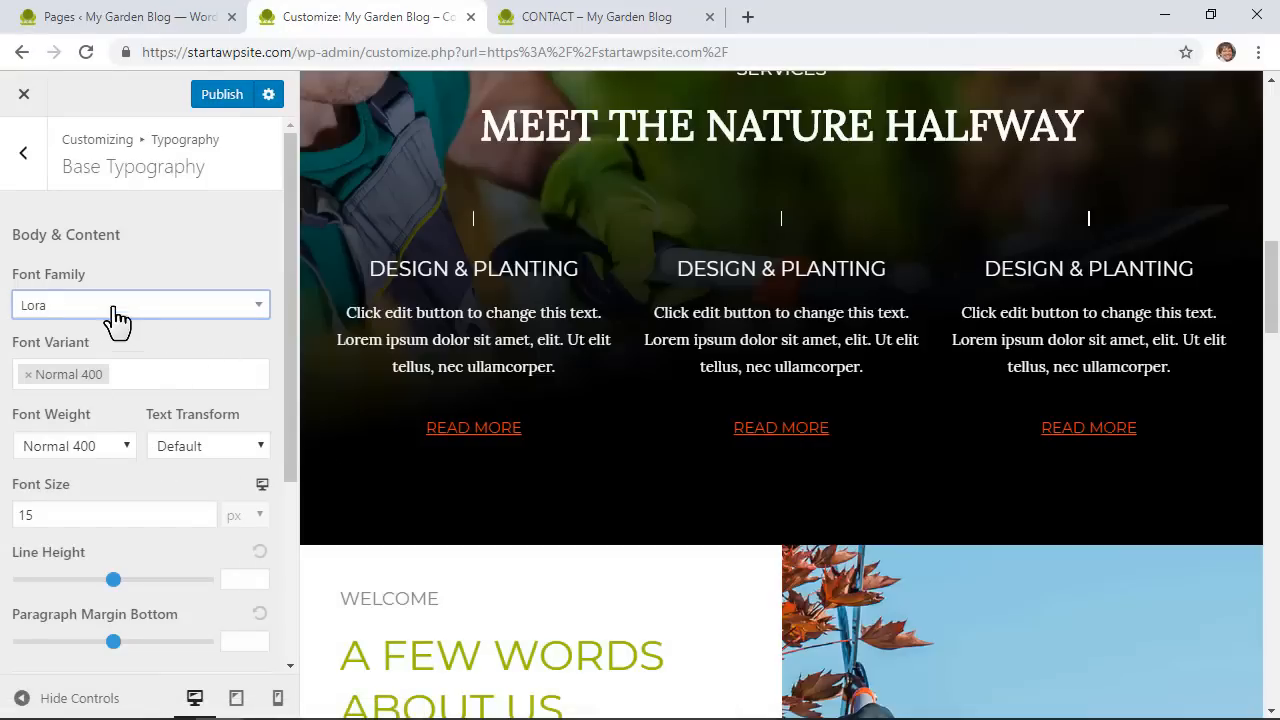
# Find Lato and set it as the body and content font family
pyautogui.click(106, 304)
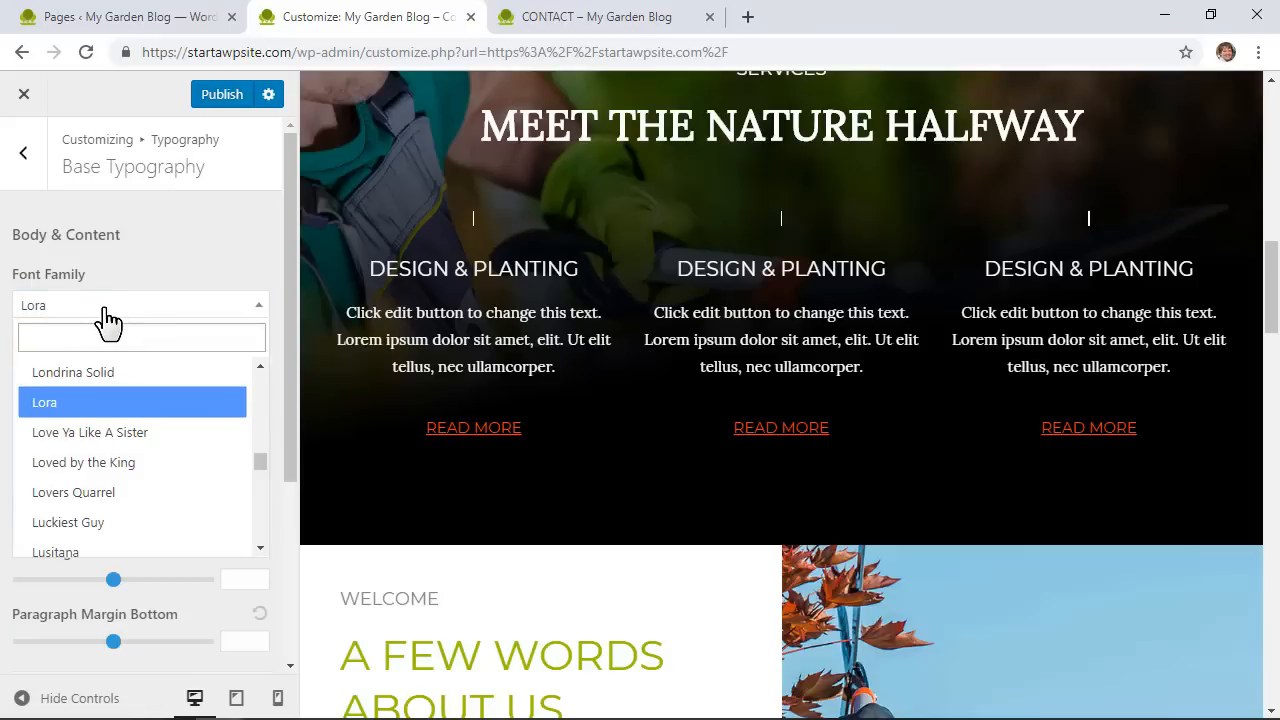
pyautogui.click(95, 334)
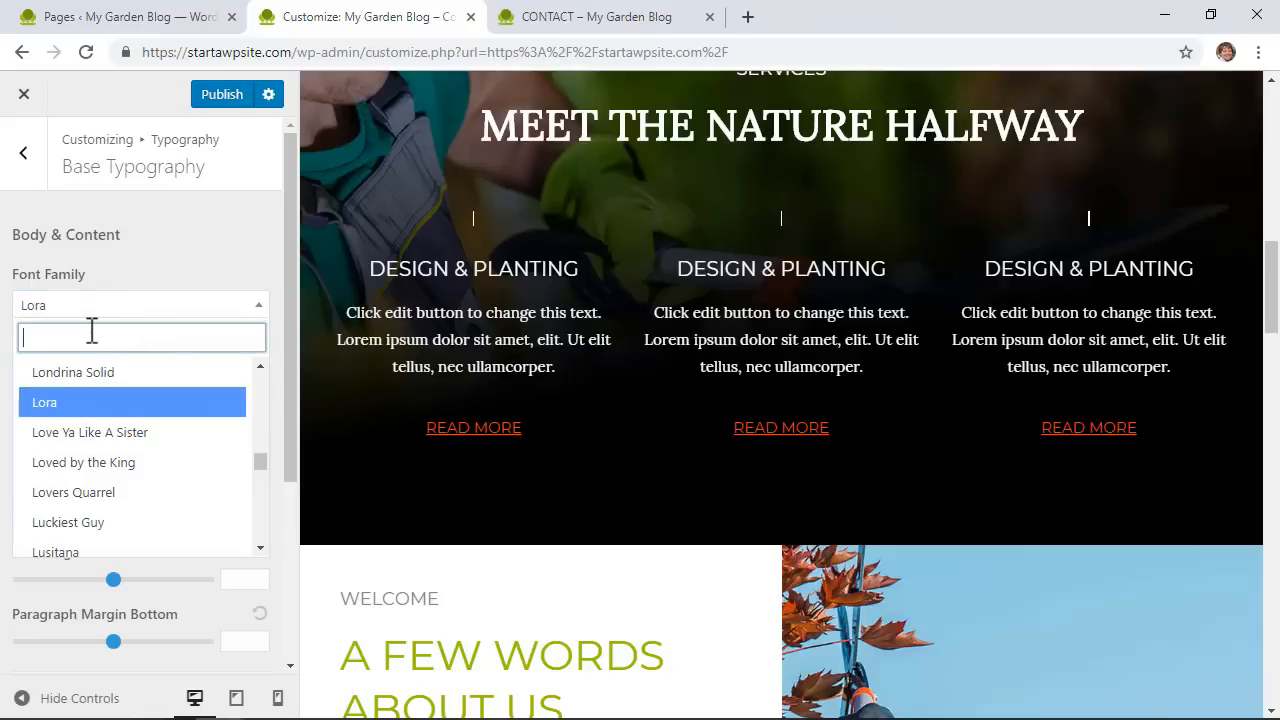
pyautogui.write('lato')
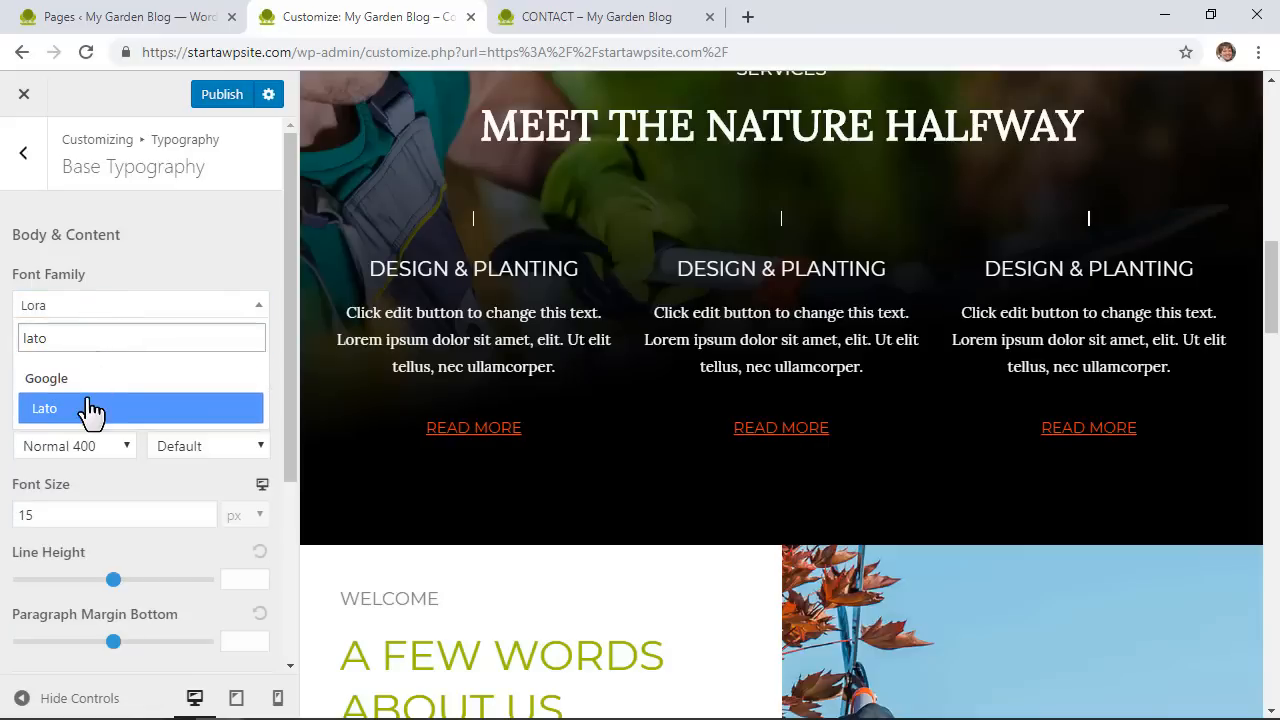
pyautogui.click(90, 410)
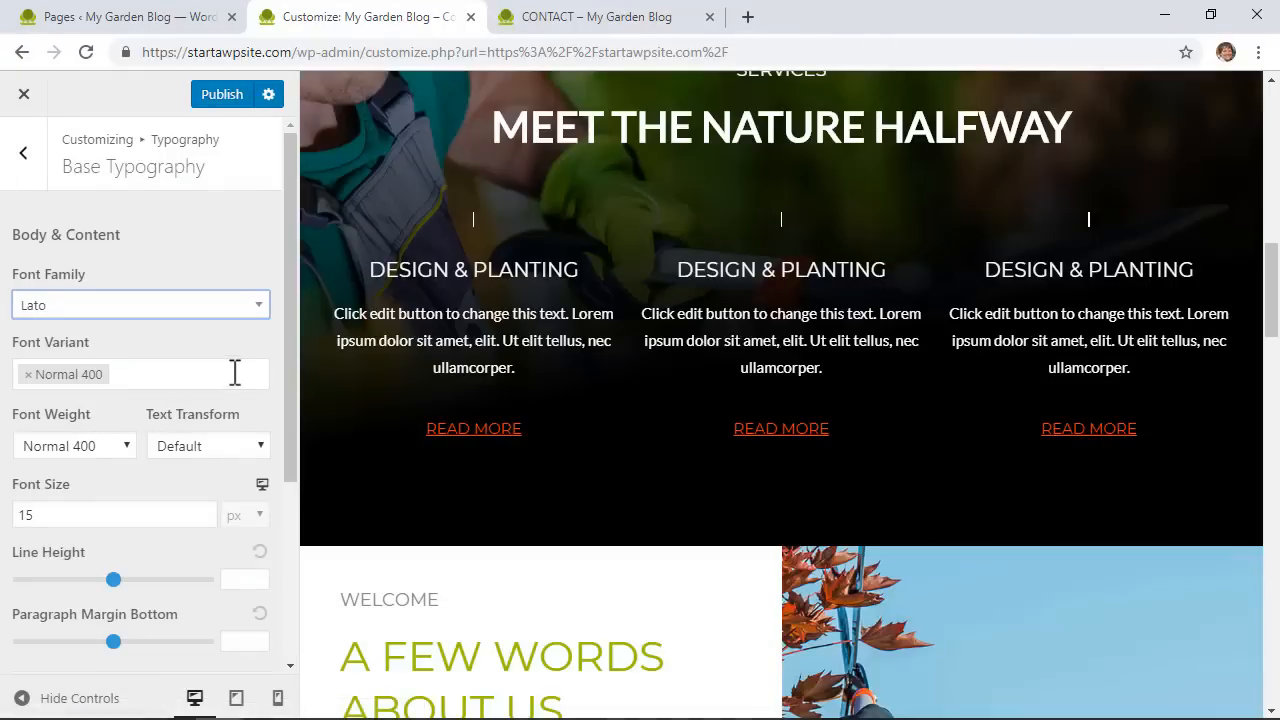
pyautogui.click(200, 375)
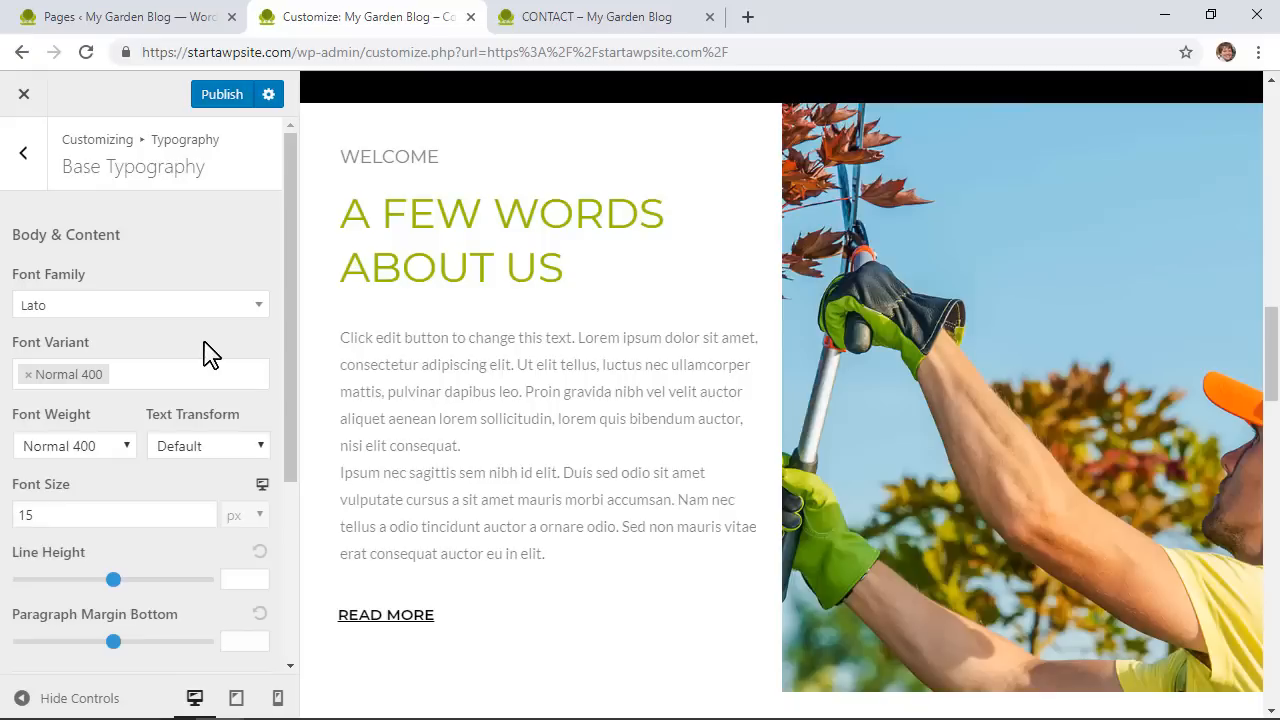
# Try a body text font size of 20 and set it back to 15
pyautogui.scroll(-1, 205, 355)
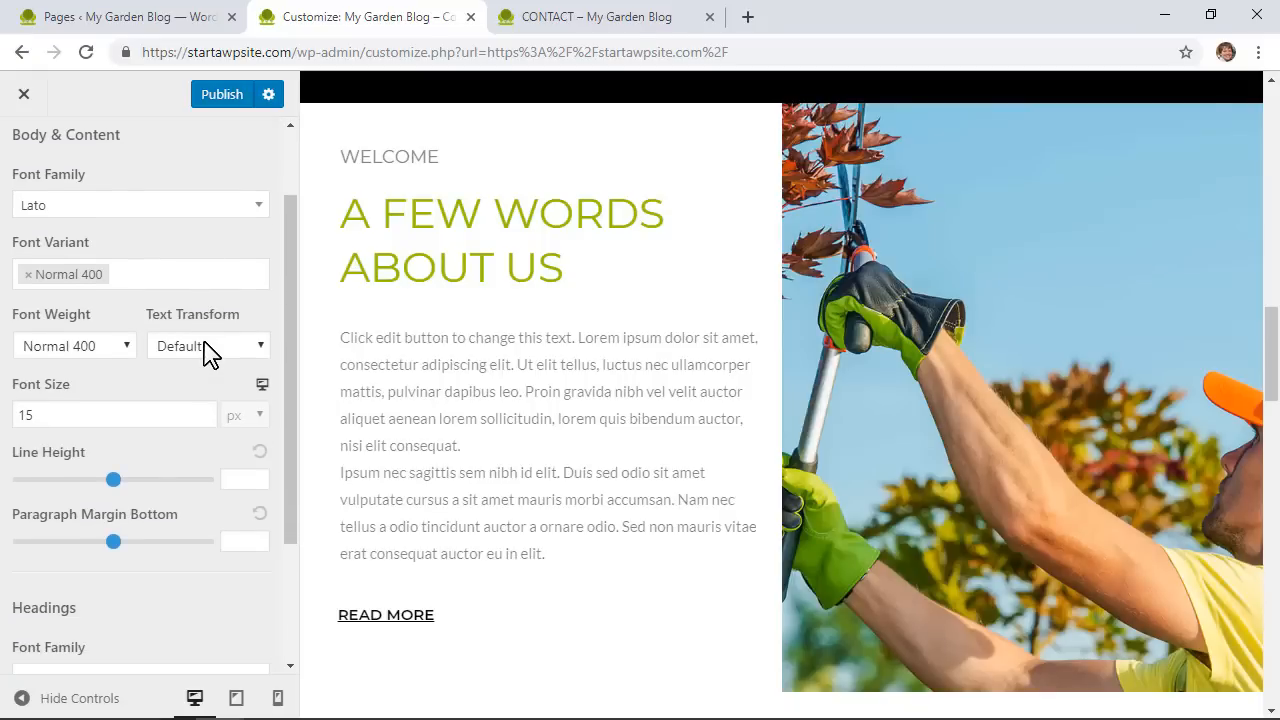
pyautogui.scroll(-1, 205, 355)
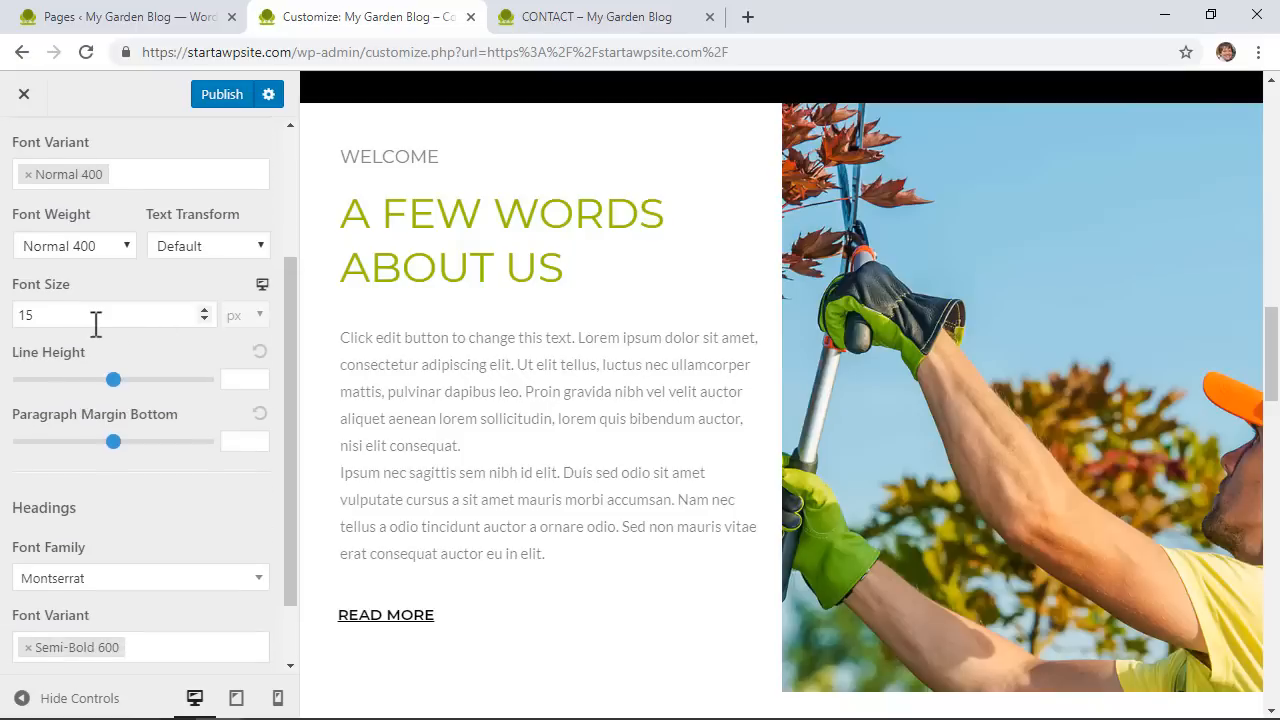
pyautogui.moveTo(63, 315); pyautogui.dragTo(5, 312)
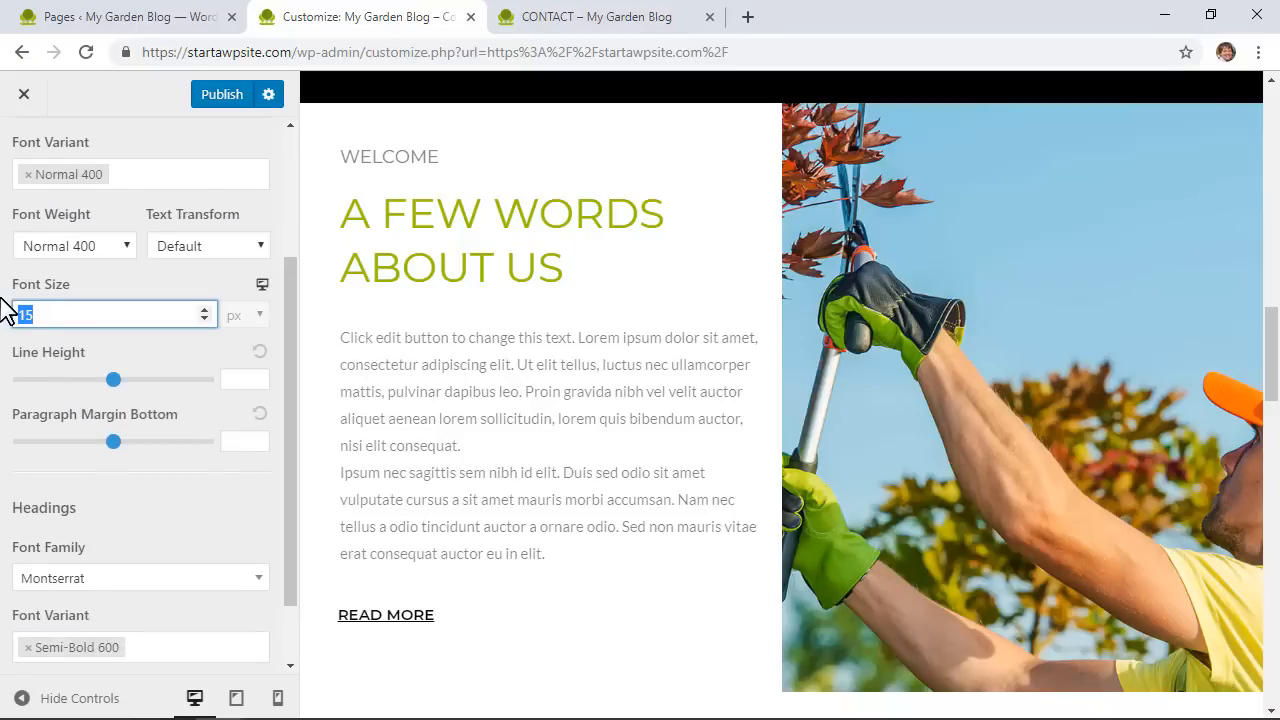
pyautogui.write('20')
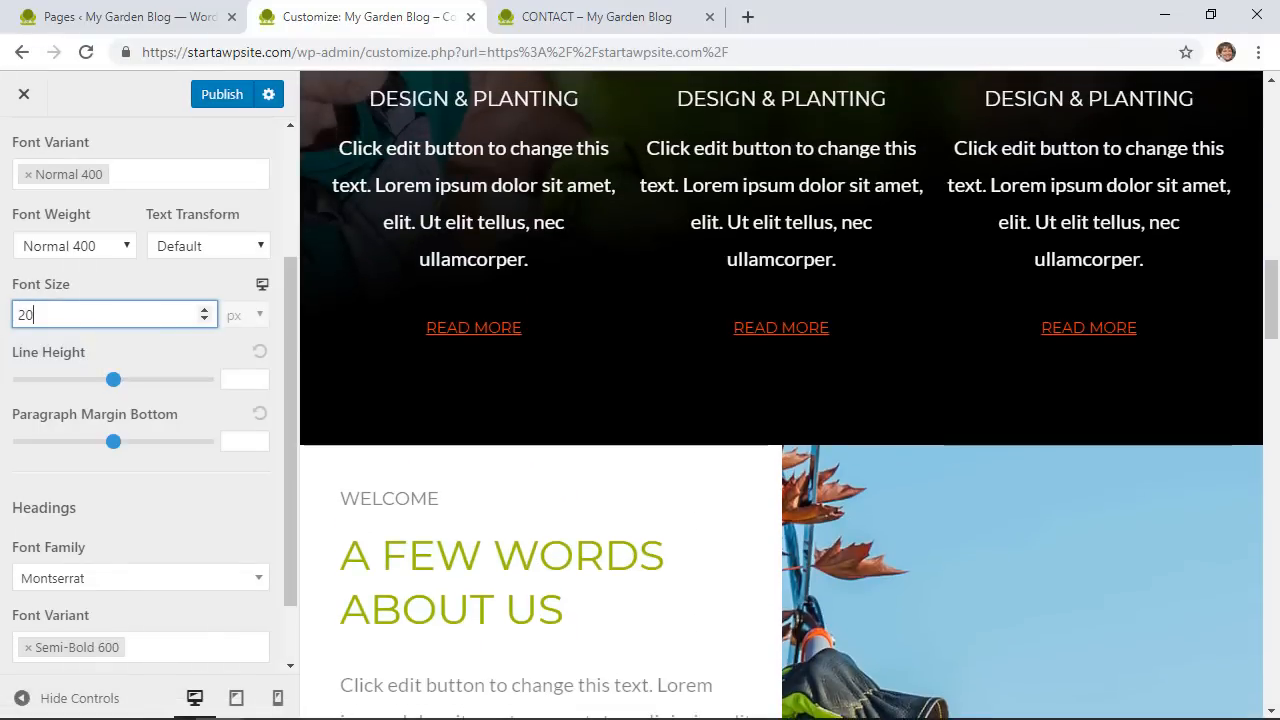
pyautogui.moveTo(57, 314); pyautogui.dragTo(2, 330)
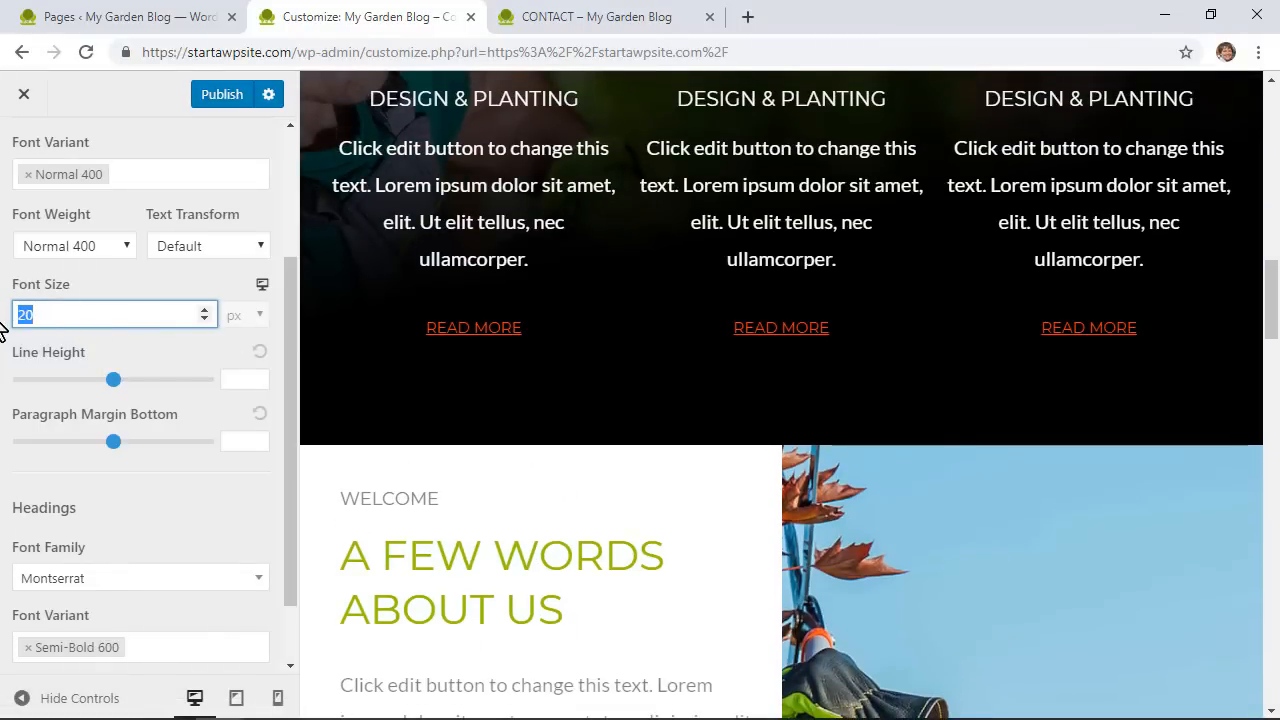
pyautogui.write('15')
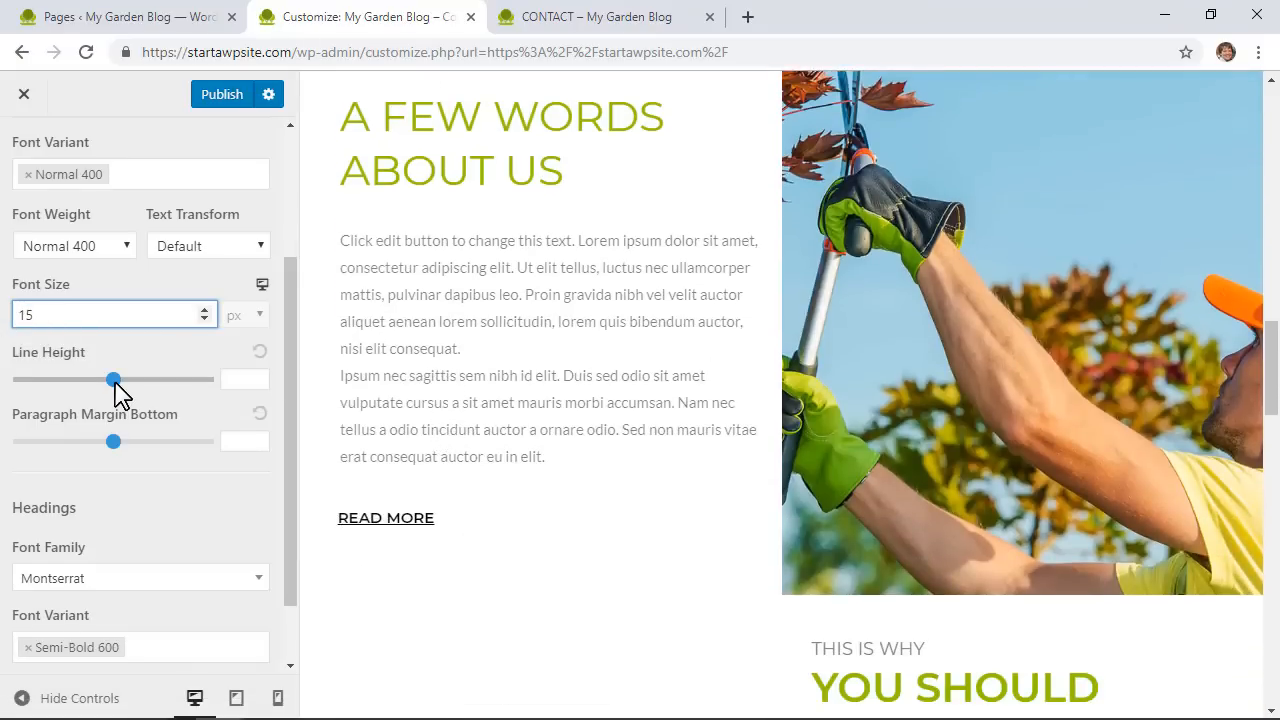
# Try a body text line height of 2.54 and reset it to the default
pyautogui.moveTo(115, 381)
pyautogui.mouseDown()
pyautogui.moveTo(128, 381)
pyautogui.moveTo(92, 382)
pyautogui.mouseUp()
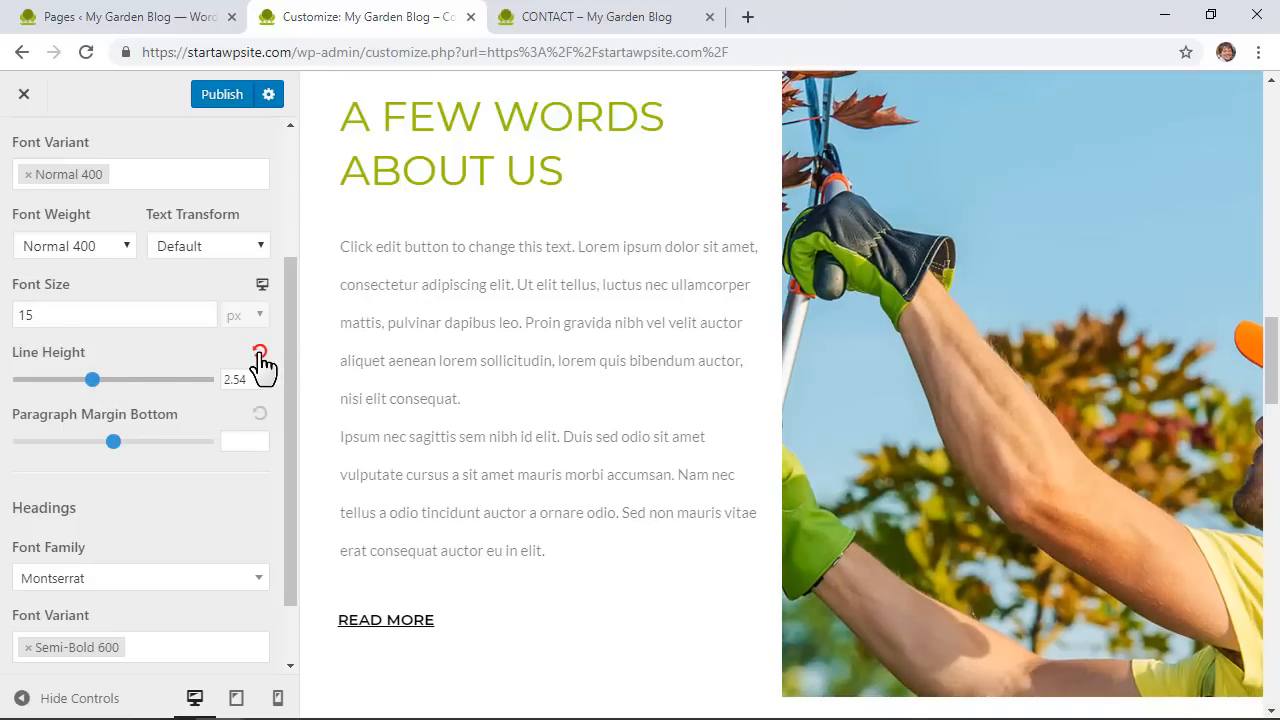
pyautogui.click(259, 356)
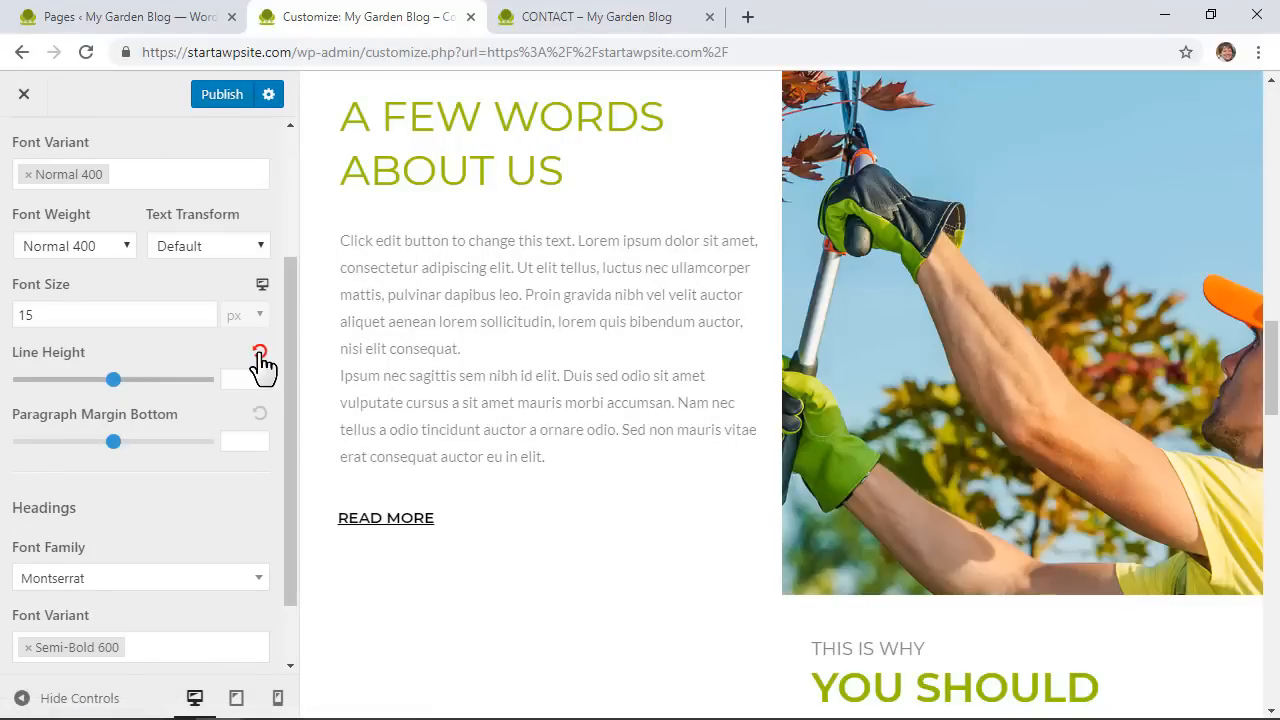
pyautogui.click(109, 449)
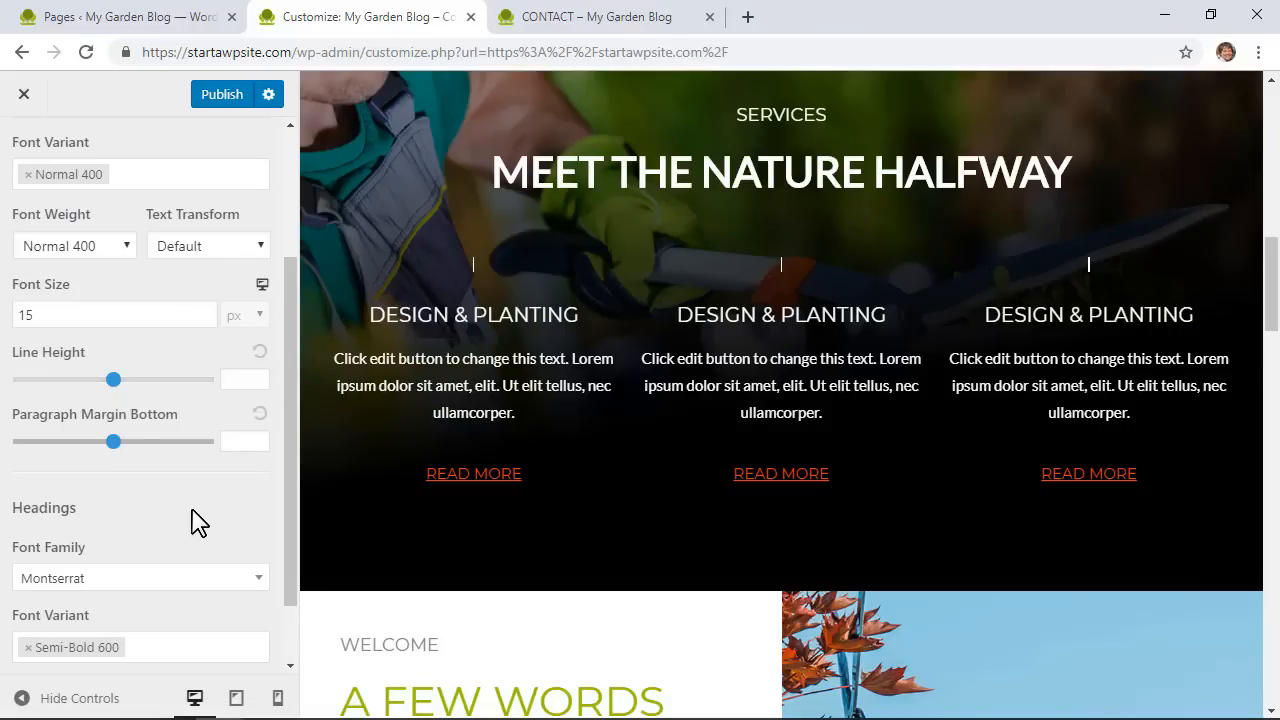
# Set the headings' font family to Open Sans in the base typography
pyautogui.scroll(-2, 197, 520)
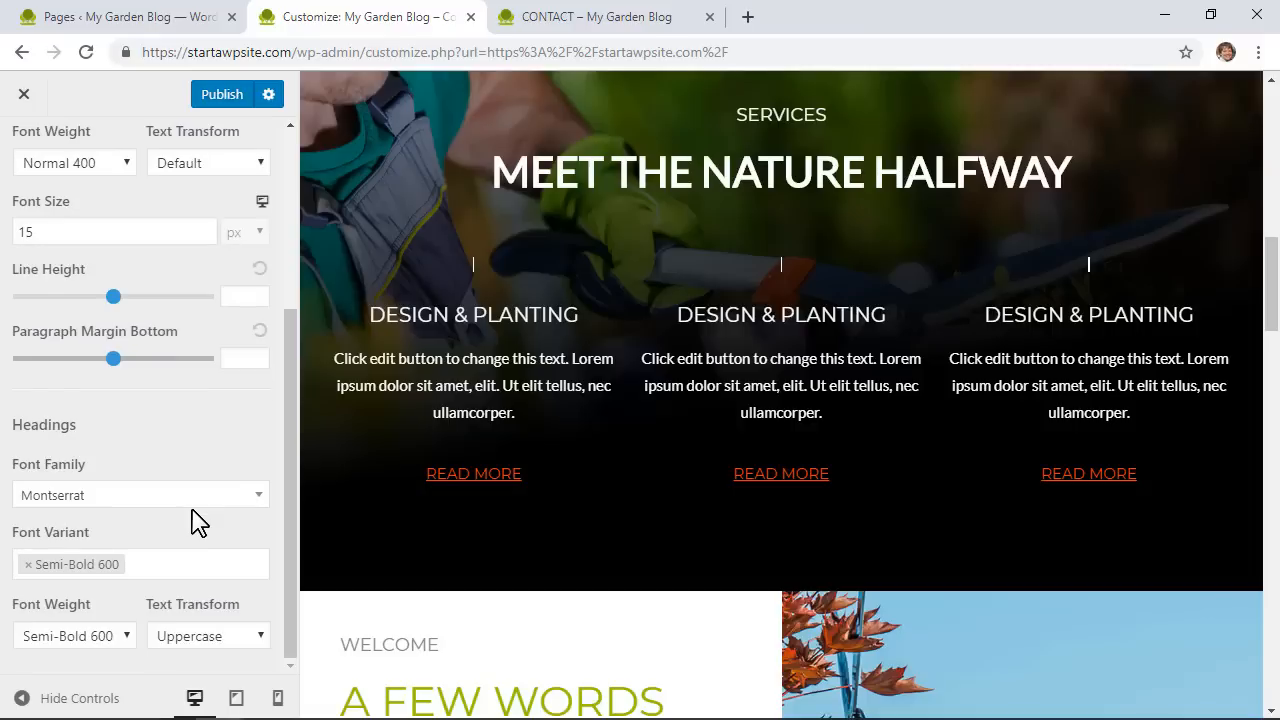
pyautogui.scroll(6, 197, 520)
pyautogui.scroll(-3, 150, 410)
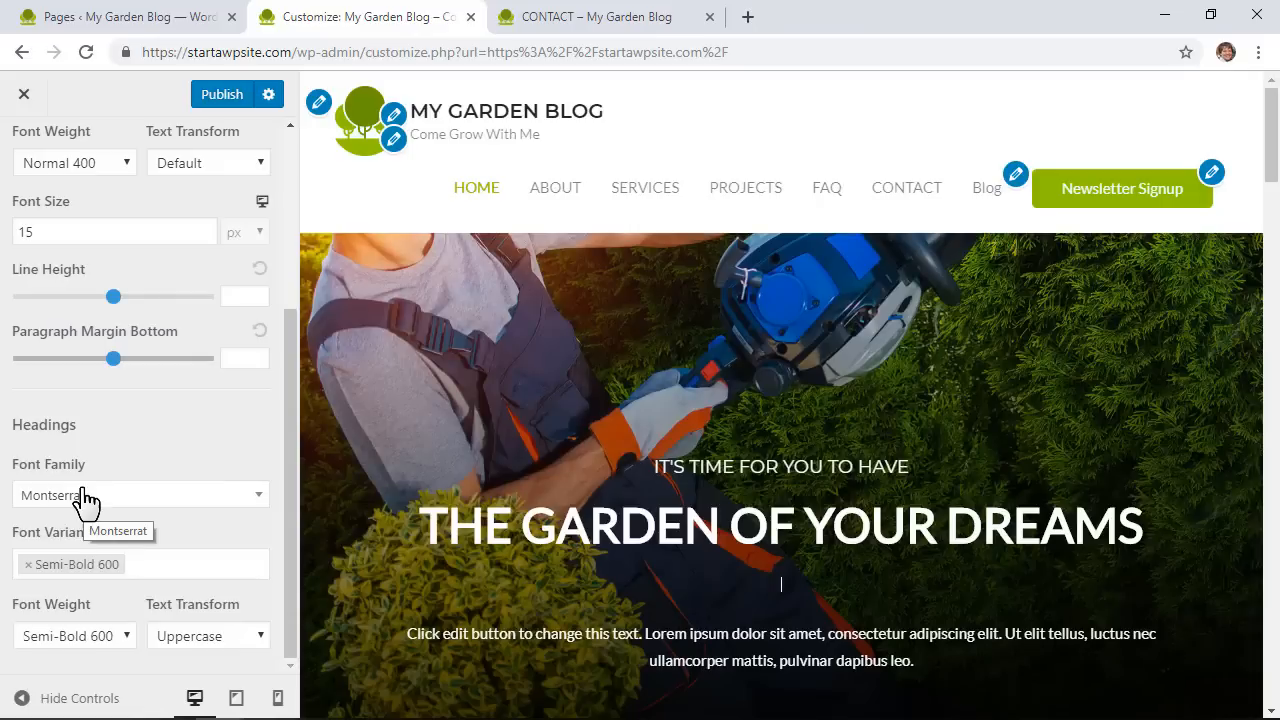
pyautogui.click(86, 500)
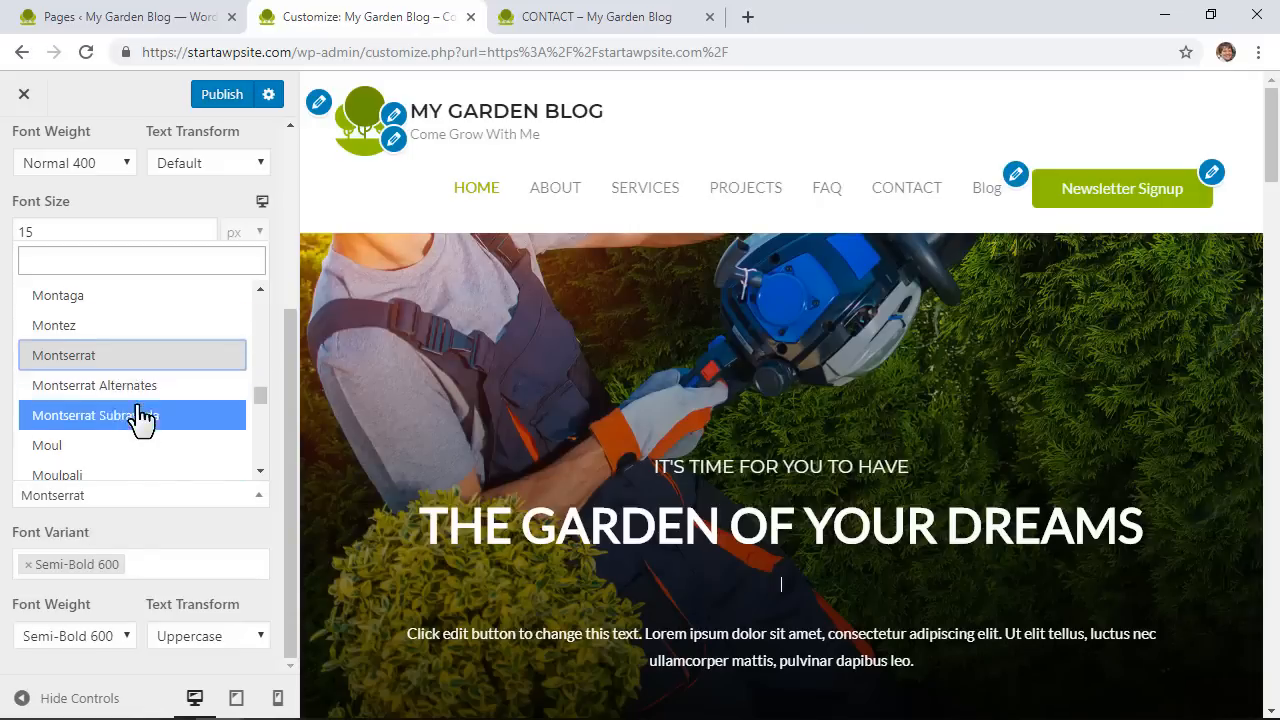
pyautogui.scroll(-12, 137, 420)
pyautogui.scroll(-3, 137, 420)
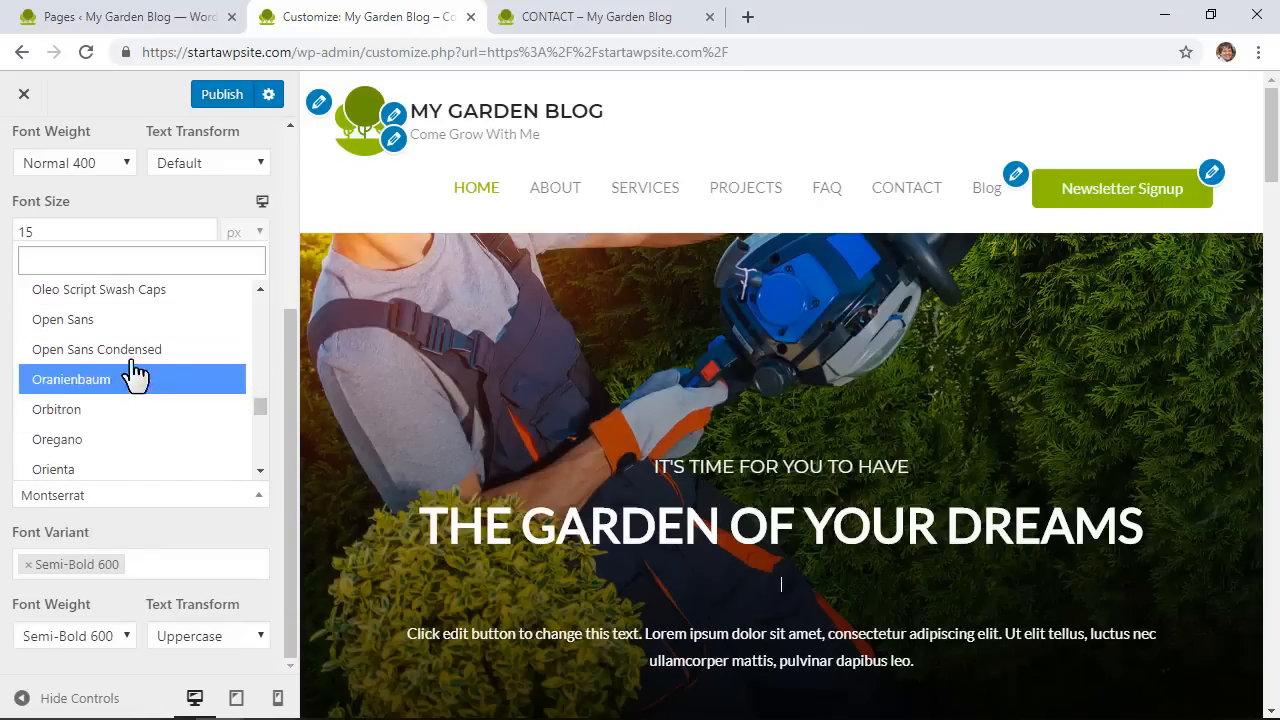
pyautogui.click(130, 320)
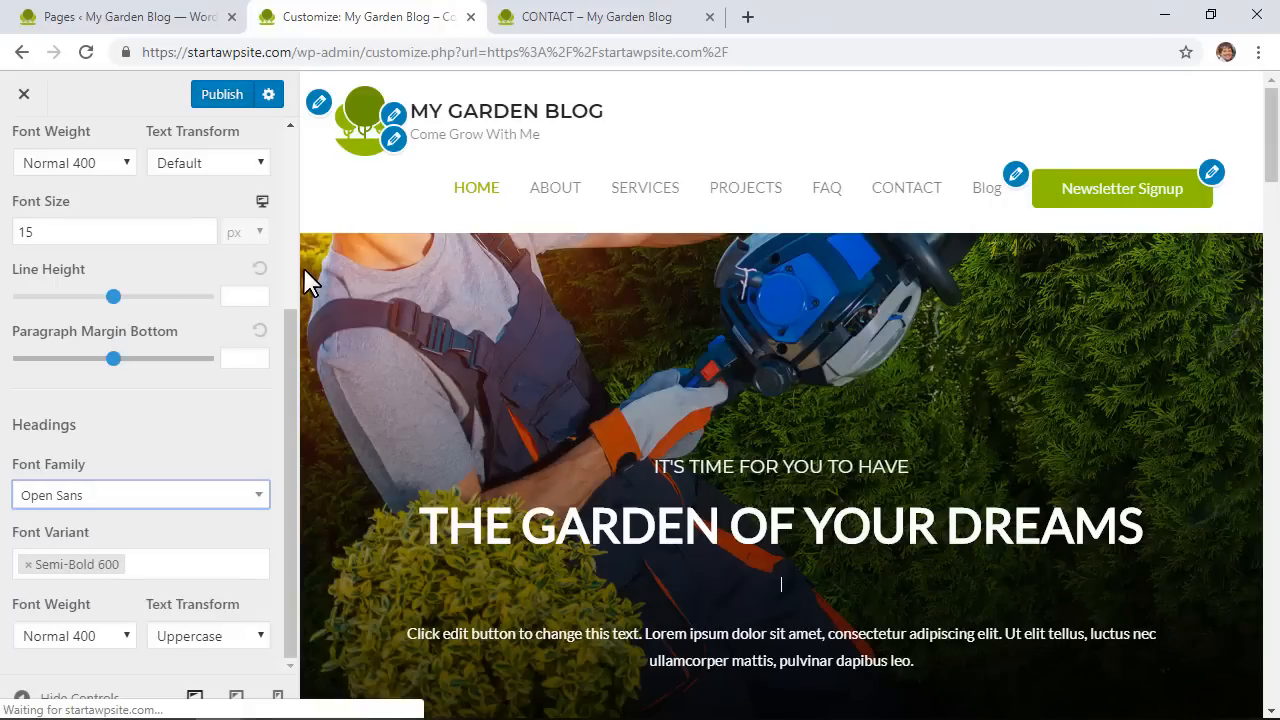
# Try the Lowercase text transform on the headings and set it back to Uppercase
pyautogui.click(210, 636)
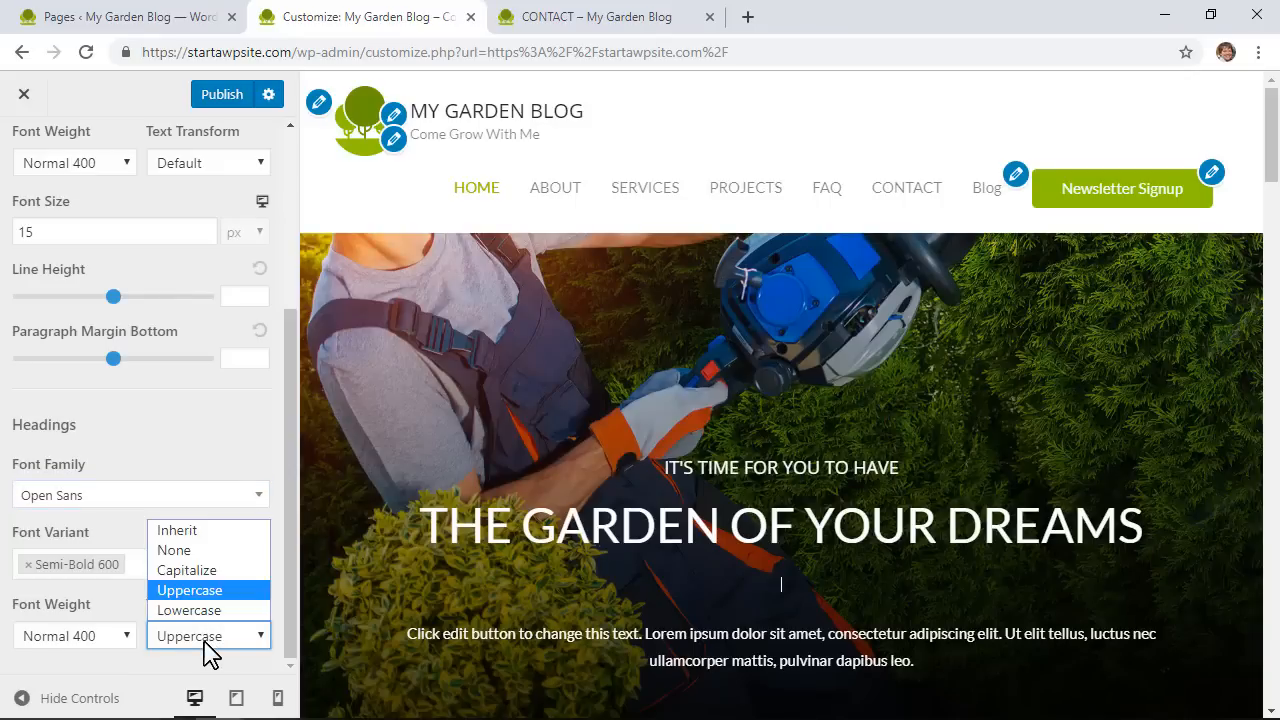
pyautogui.click(200, 610)
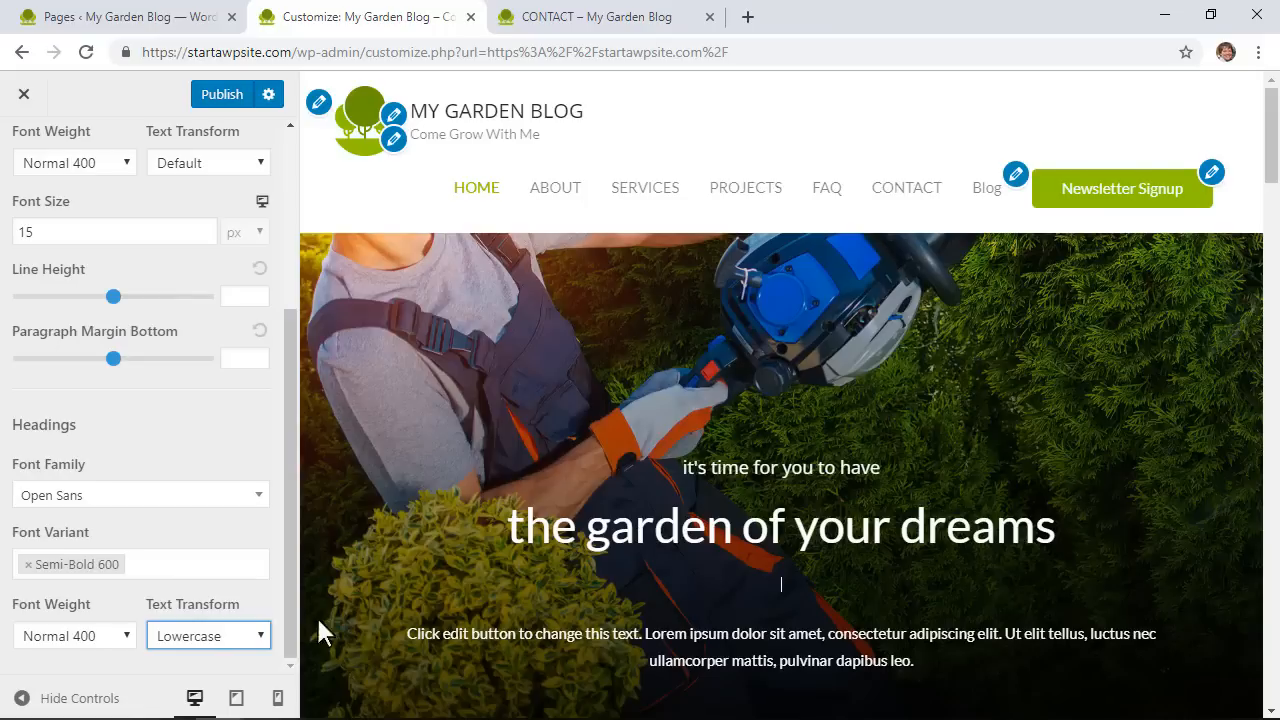
pyautogui.click(224, 636)
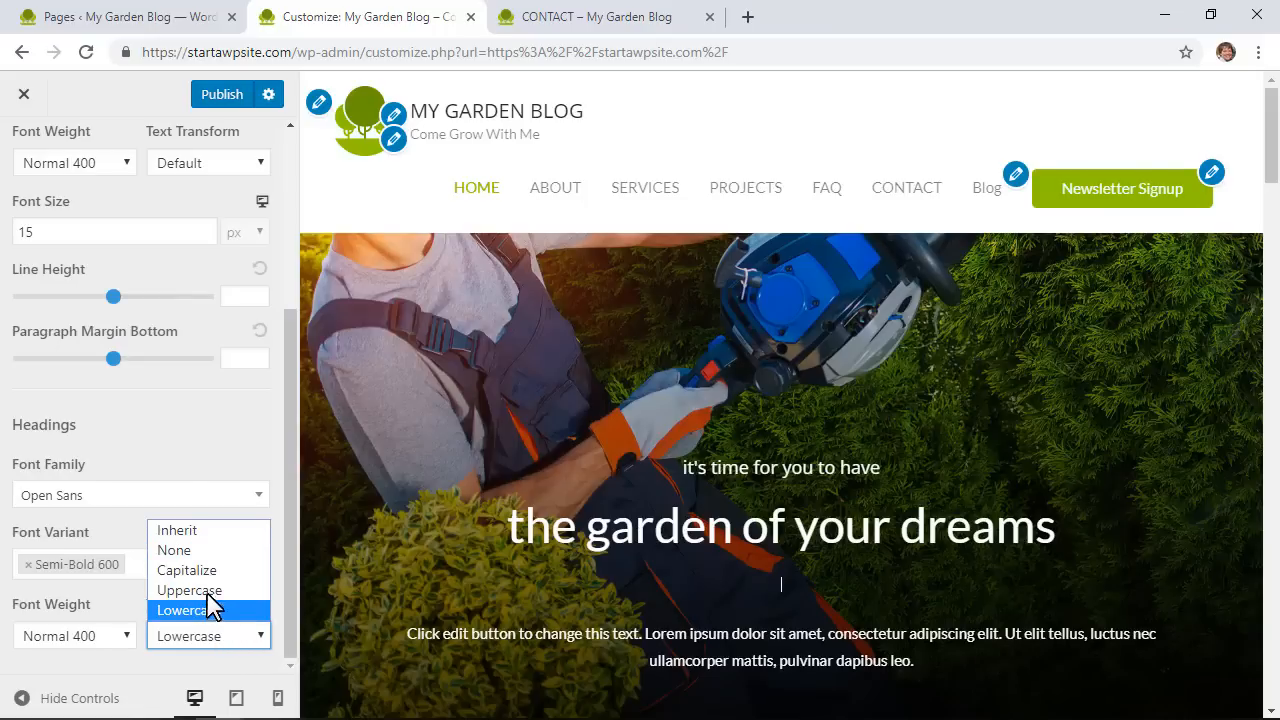
pyautogui.click(208, 591)
pyautogui.scroll(3, 214, 560)
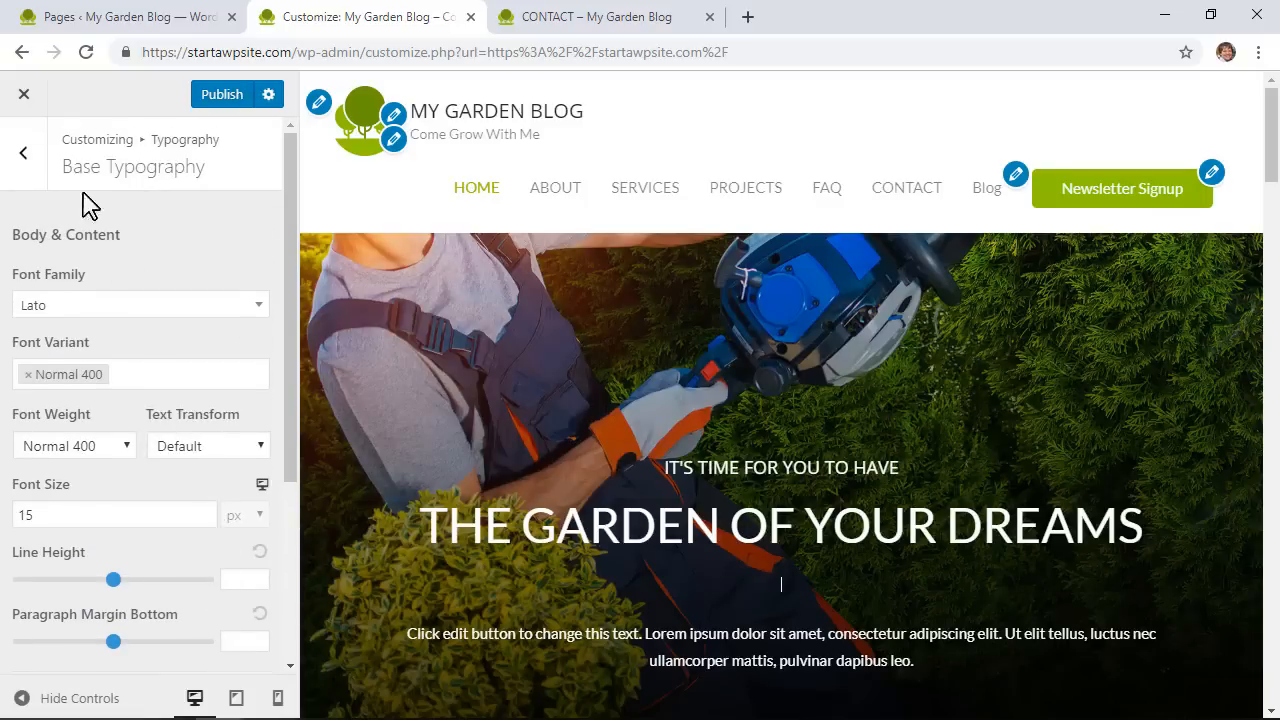
# Review the heading font sizes in the content typography settings and return to the main customizer sections
pyautogui.click(35, 168)
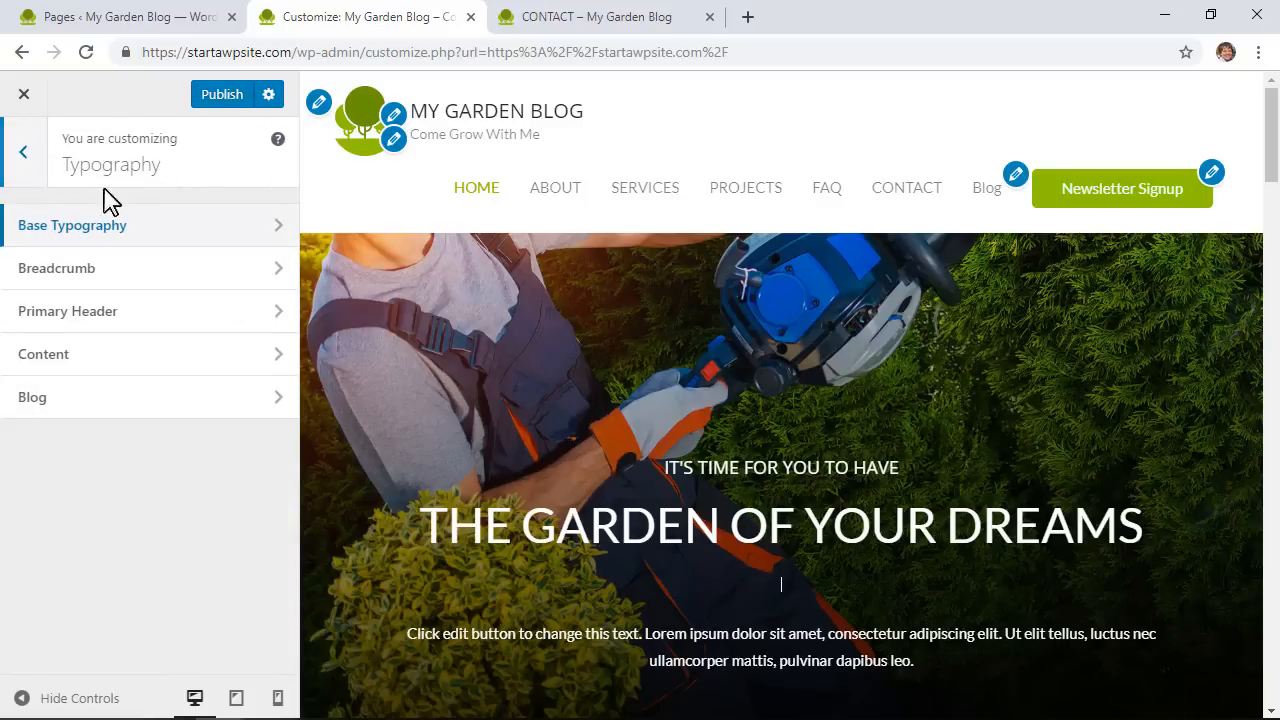
pyautogui.click(189, 358)
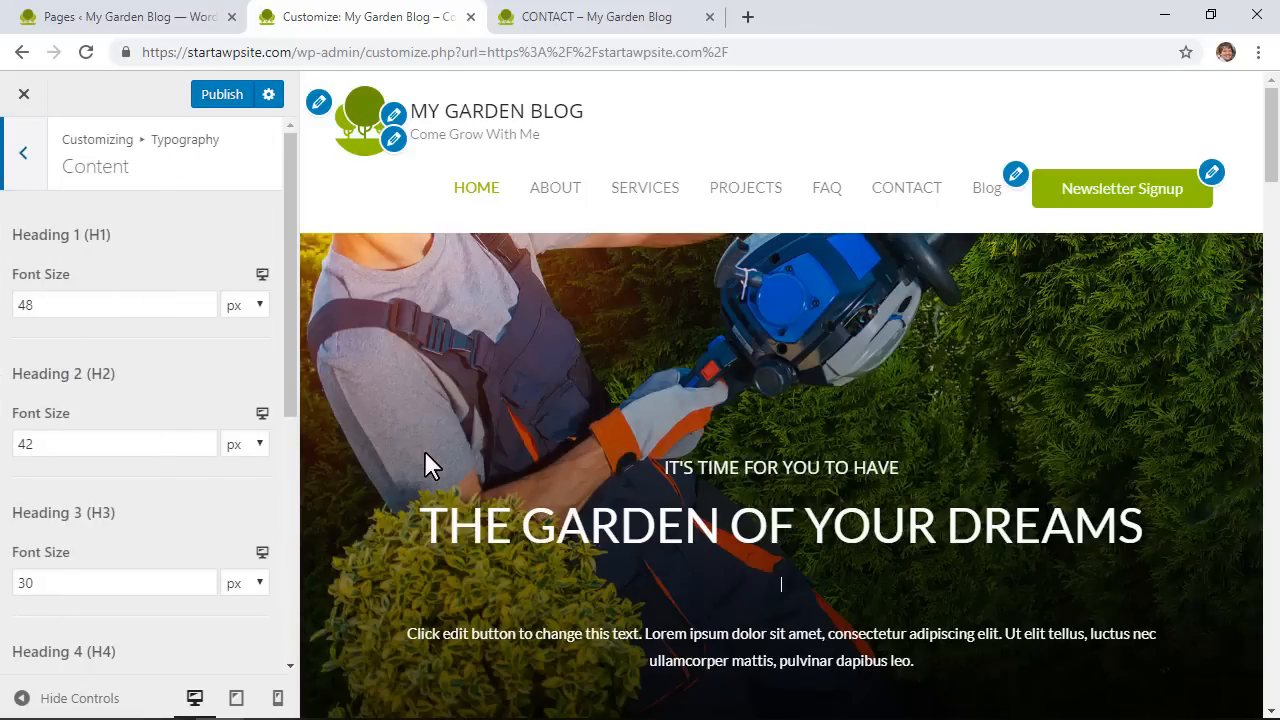
pyautogui.scroll(-2, 473, 499)
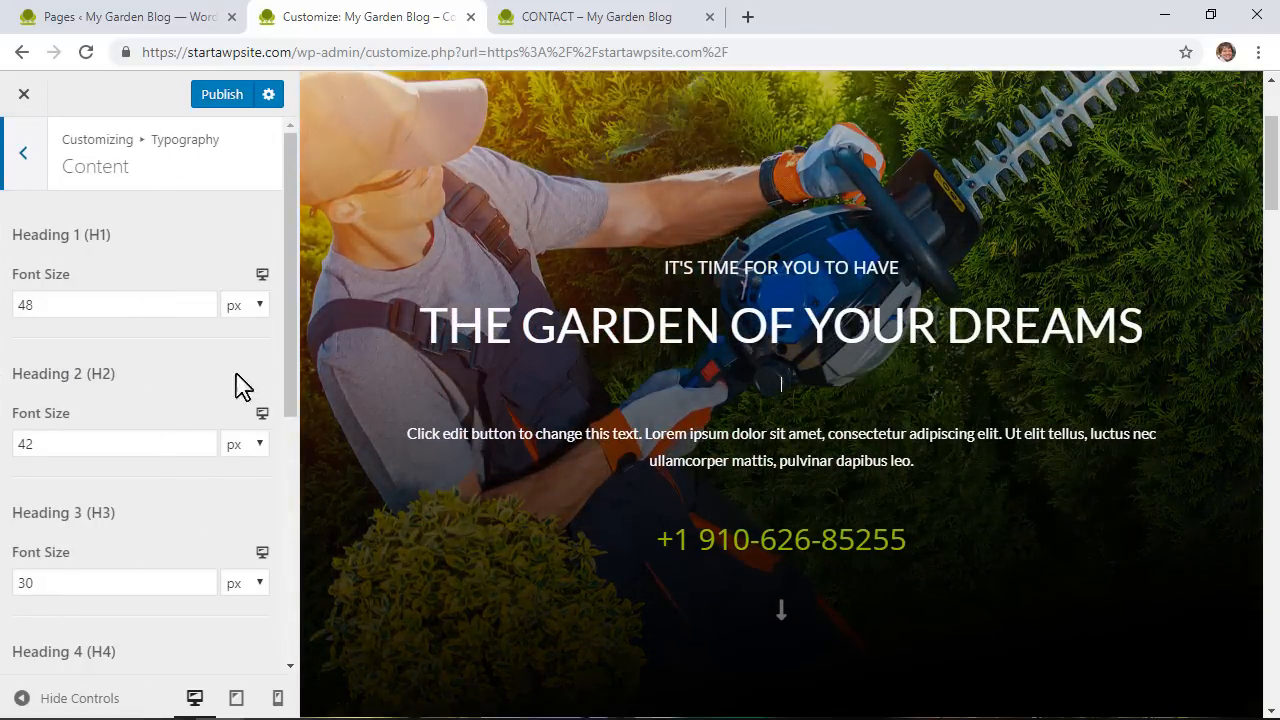
pyautogui.scroll(-2, 100, 620)
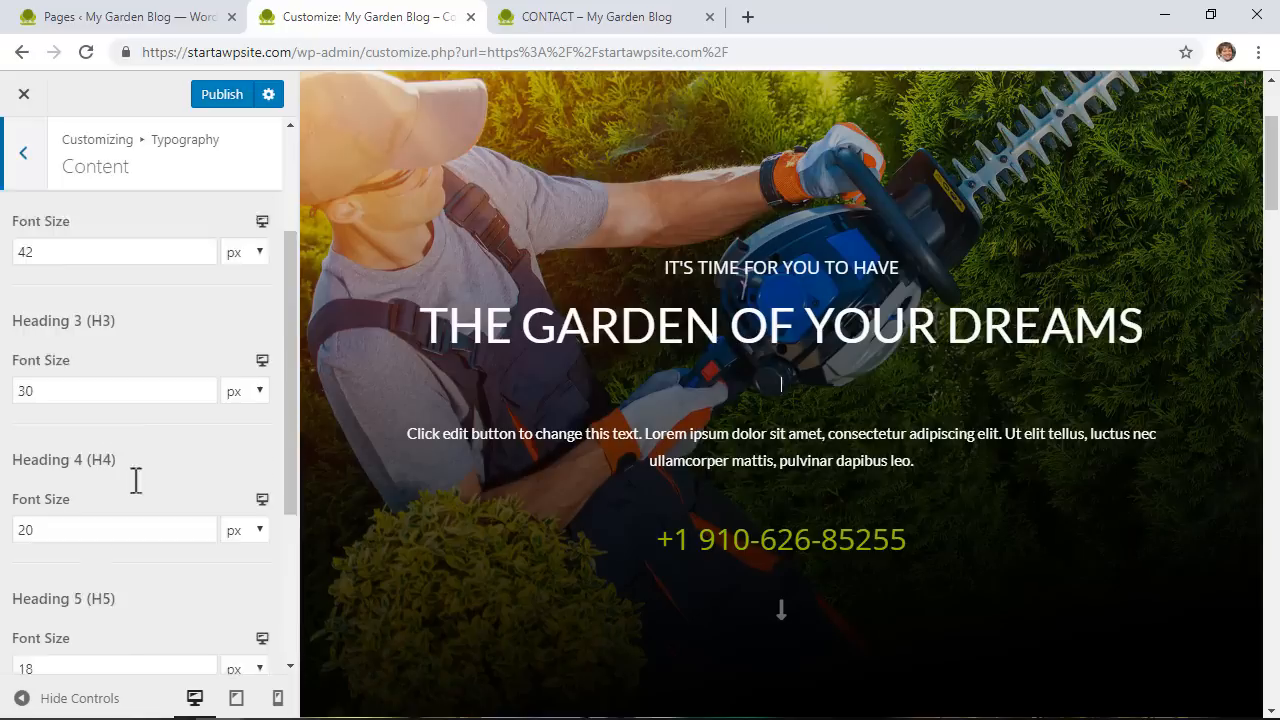
pyautogui.scroll(3, 136, 481)
pyautogui.click(23, 152)
pyautogui.click(23, 150)
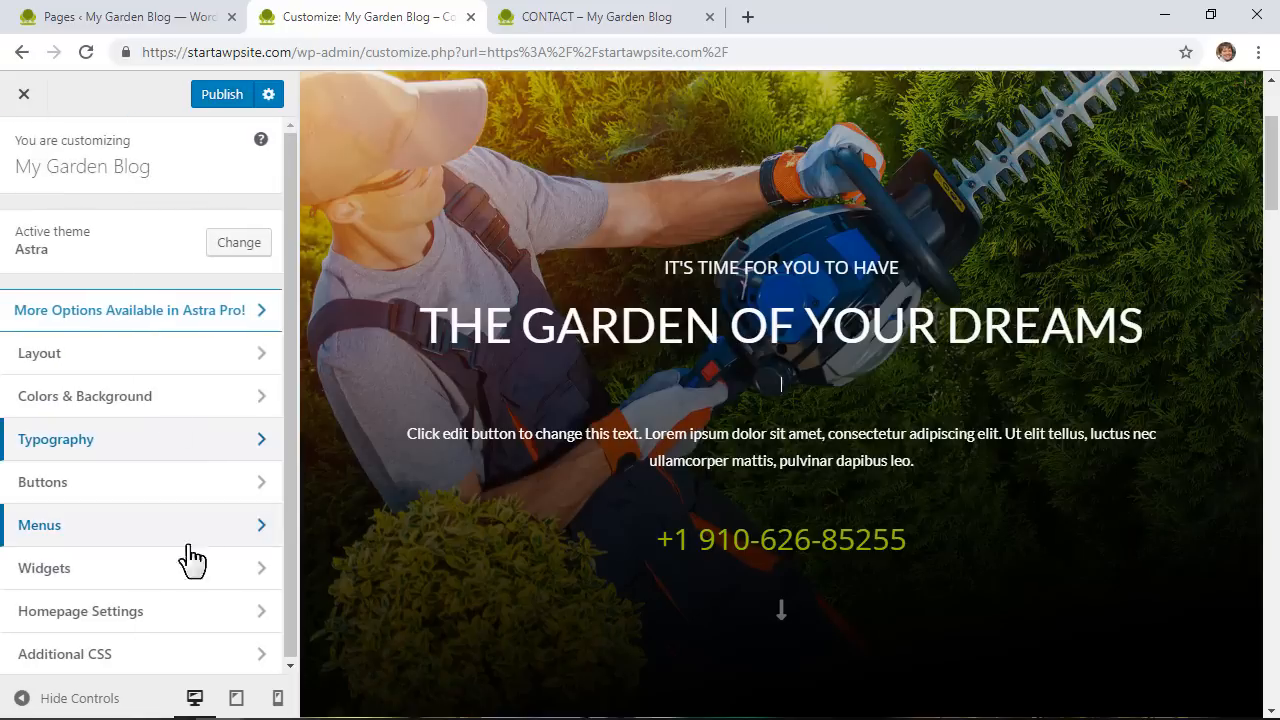
# Publish the customizer changes and review the hero section of the live home page
pyautogui.click(226, 95)
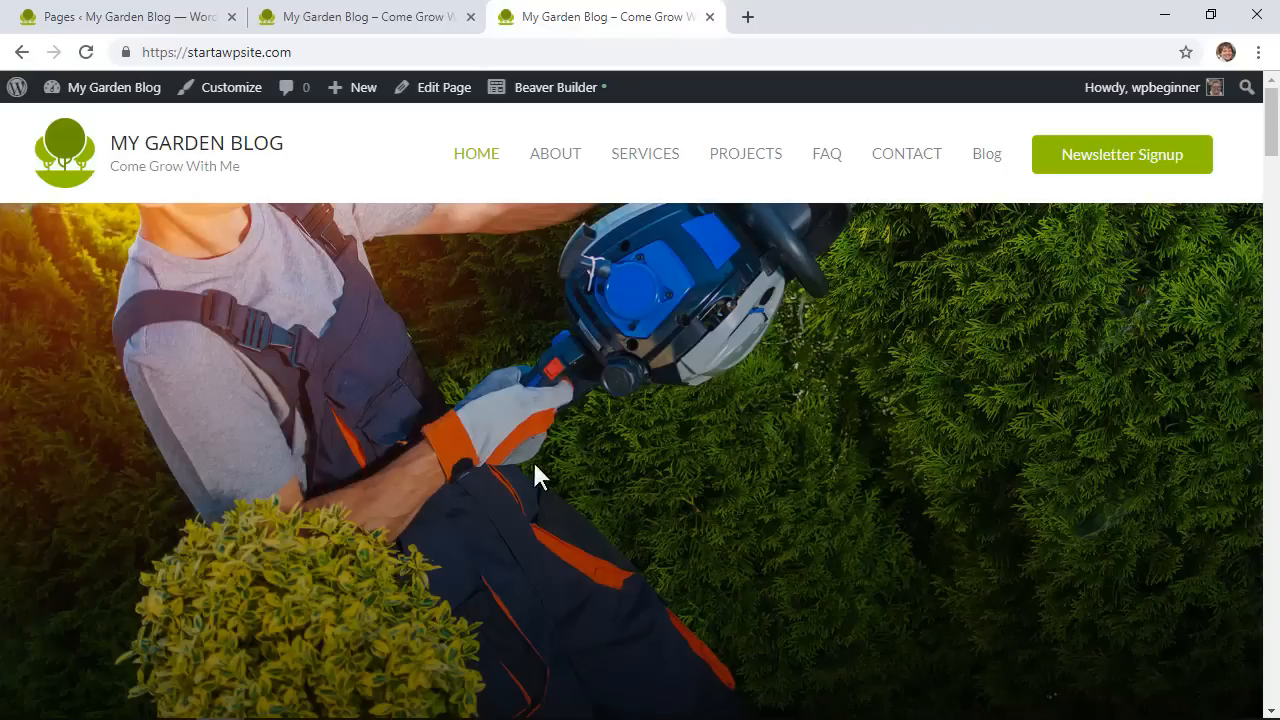
pyautogui.scroll(-3, 565, 470)
pyautogui.scroll(2, 670, 280)
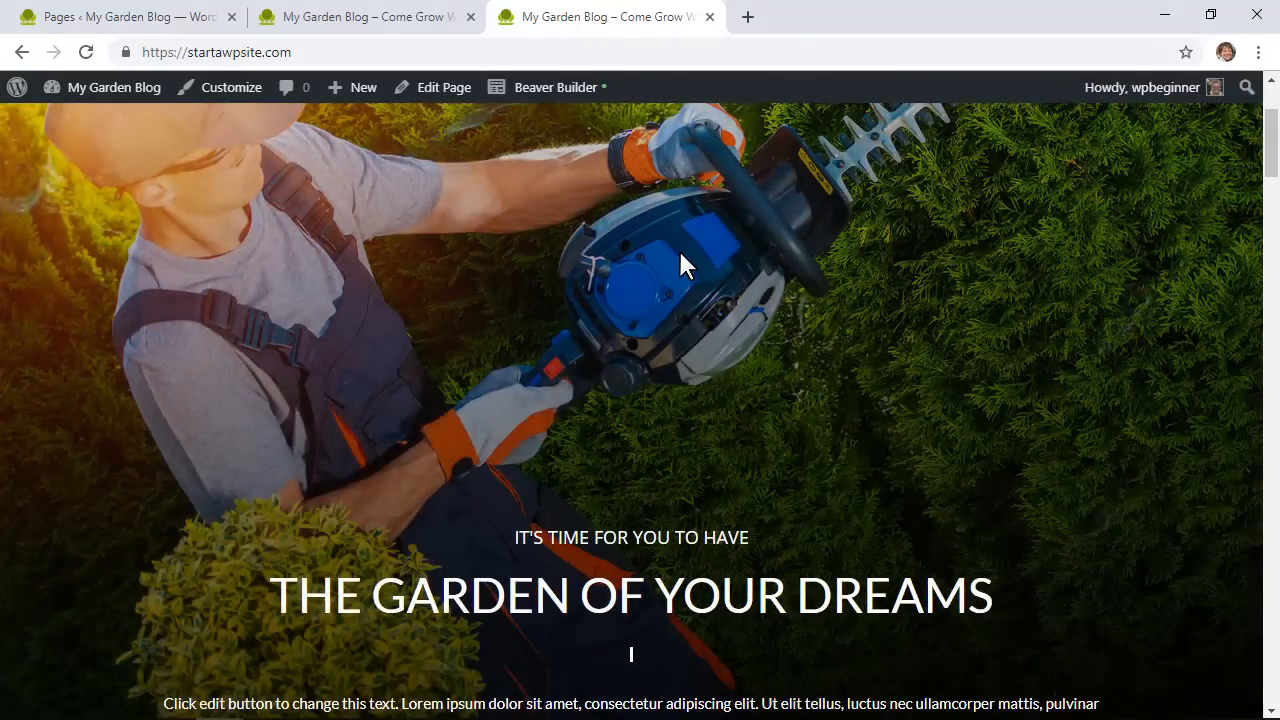
pyautogui.scroll(-2, 680, 250)
pyautogui.scroll(1, 600, 368)
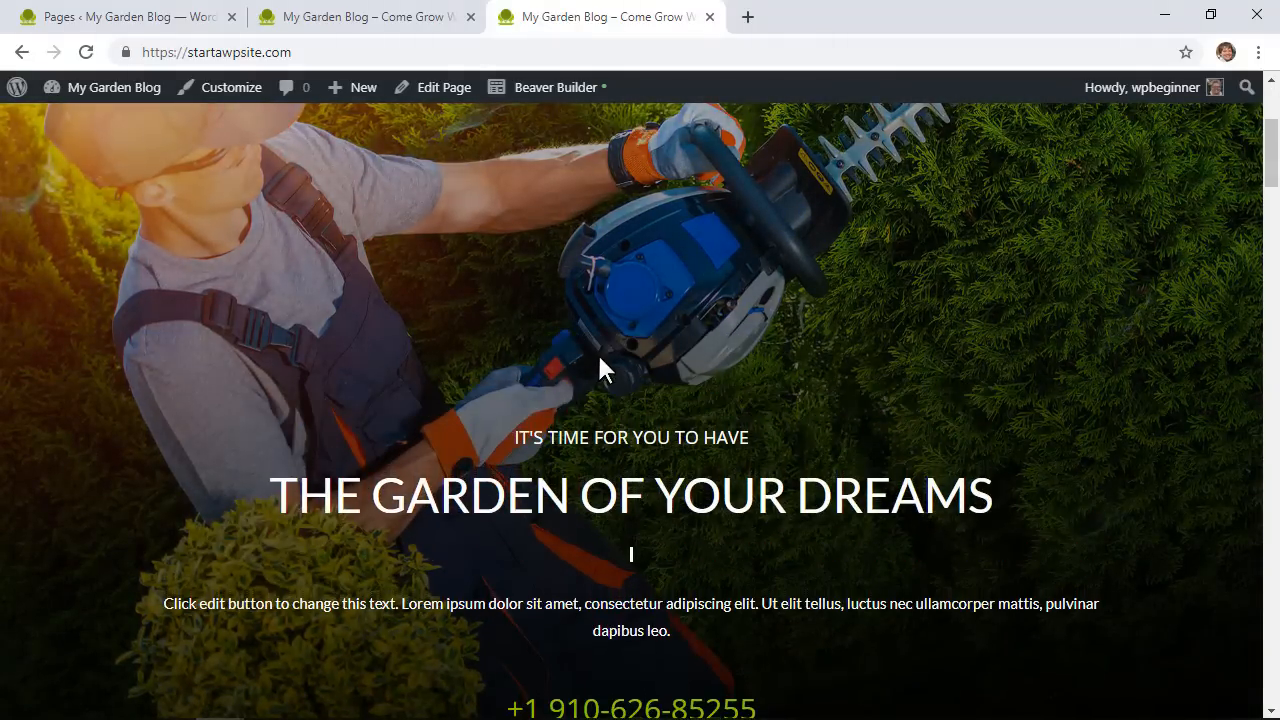
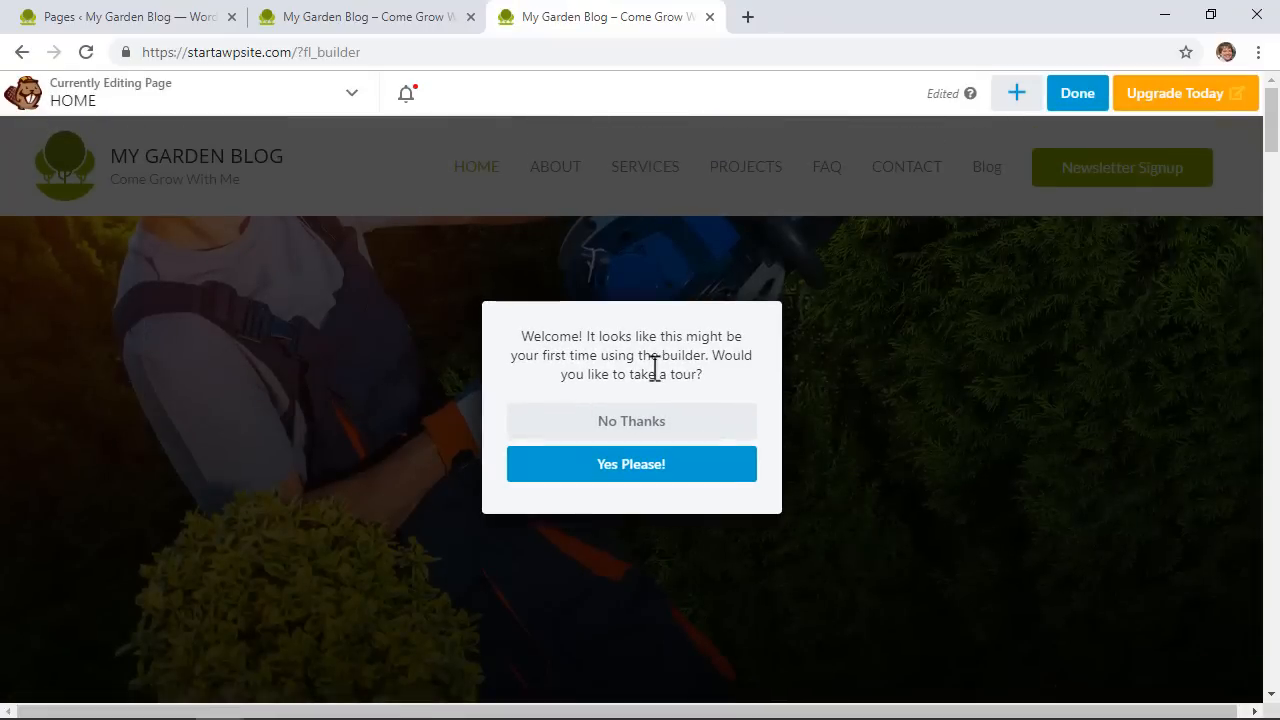
# Decline the page builder tour and change the hero's small heading to "It's Great to play in the dirt"
pyautogui.click(662, 414)
pyautogui.click(580, 517)
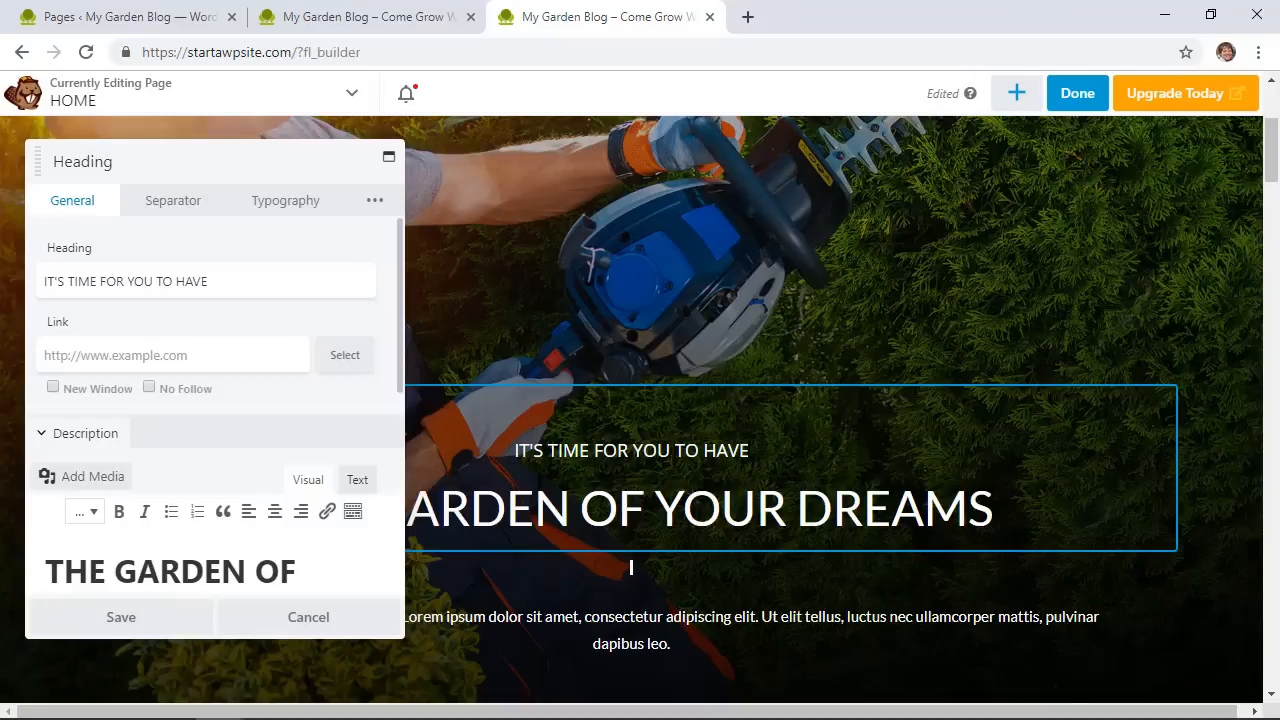
pyautogui.moveTo(750, 451); pyautogui.dragTo(530, 452)
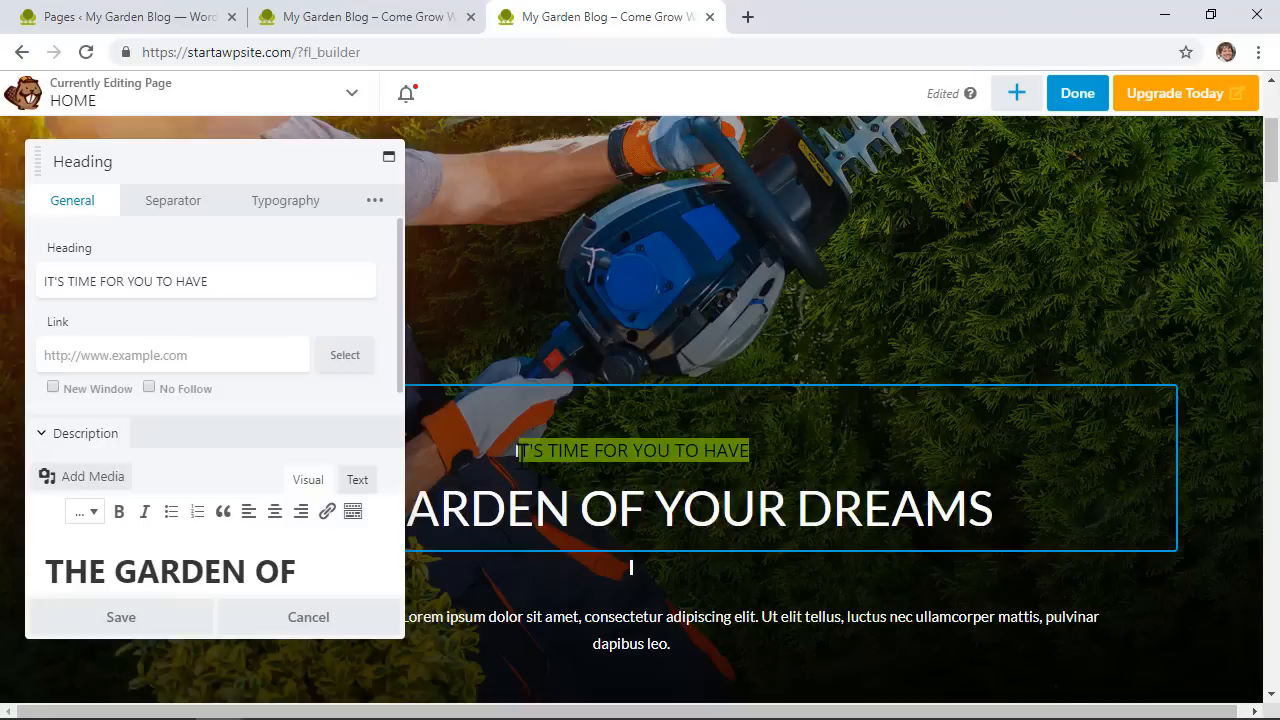
pyautogui.write('t')
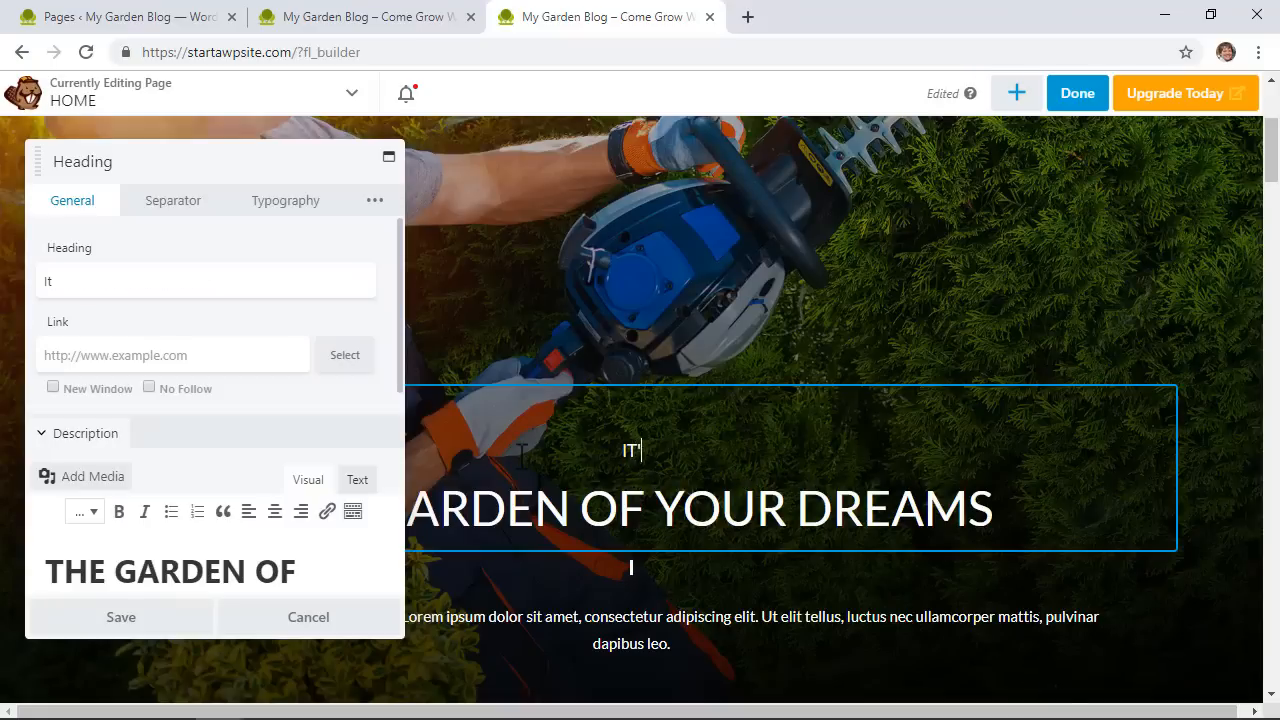
pyautogui.write("'s Great to")
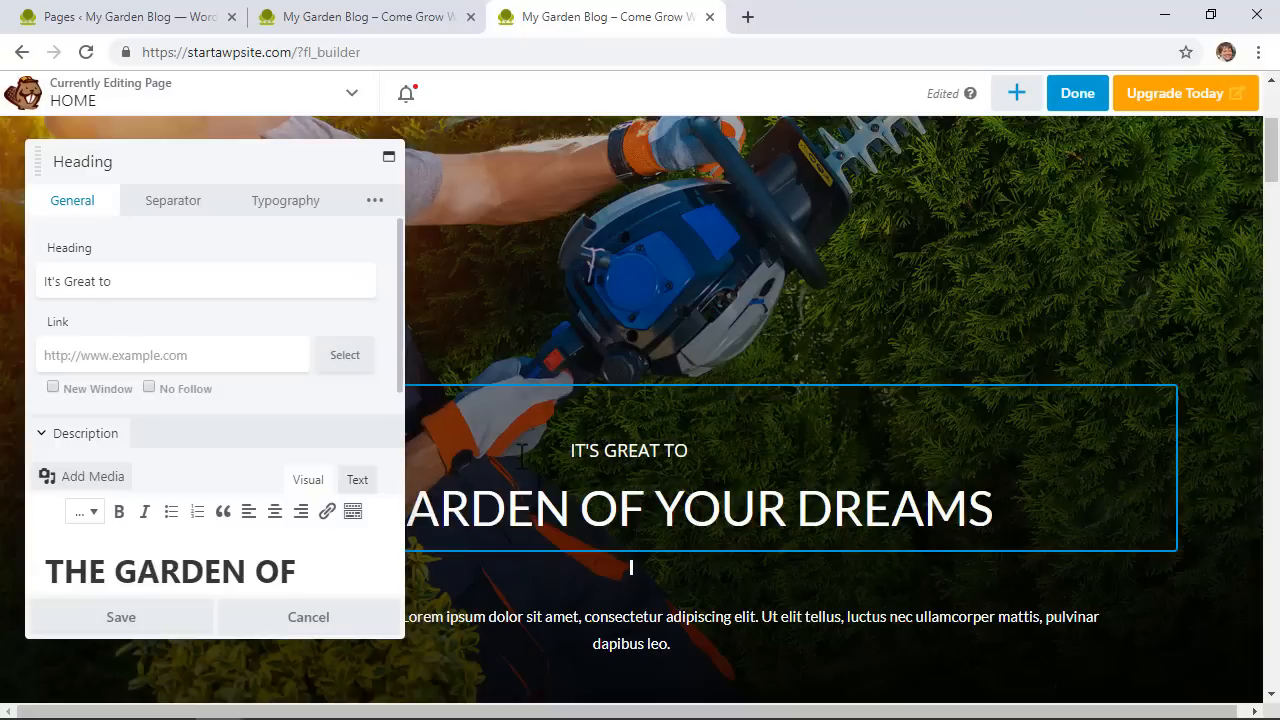
pyautogui.write('play in the diret')
pyautogui.press('BackSpace')
pyautogui.press('BackSpace')
pyautogui.write('t')
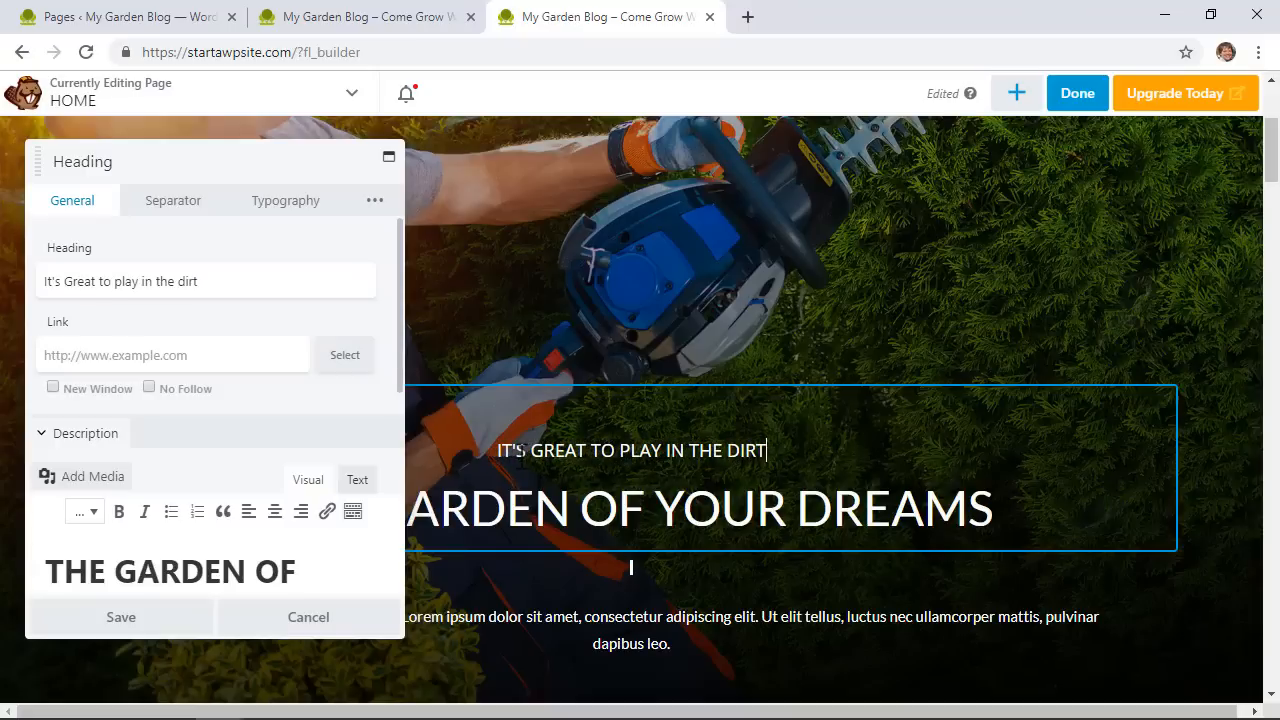
# Replace the hero heading's description text with "Your Dream Garden Awaits"
pyautogui.scroll(-2, 234, 343)
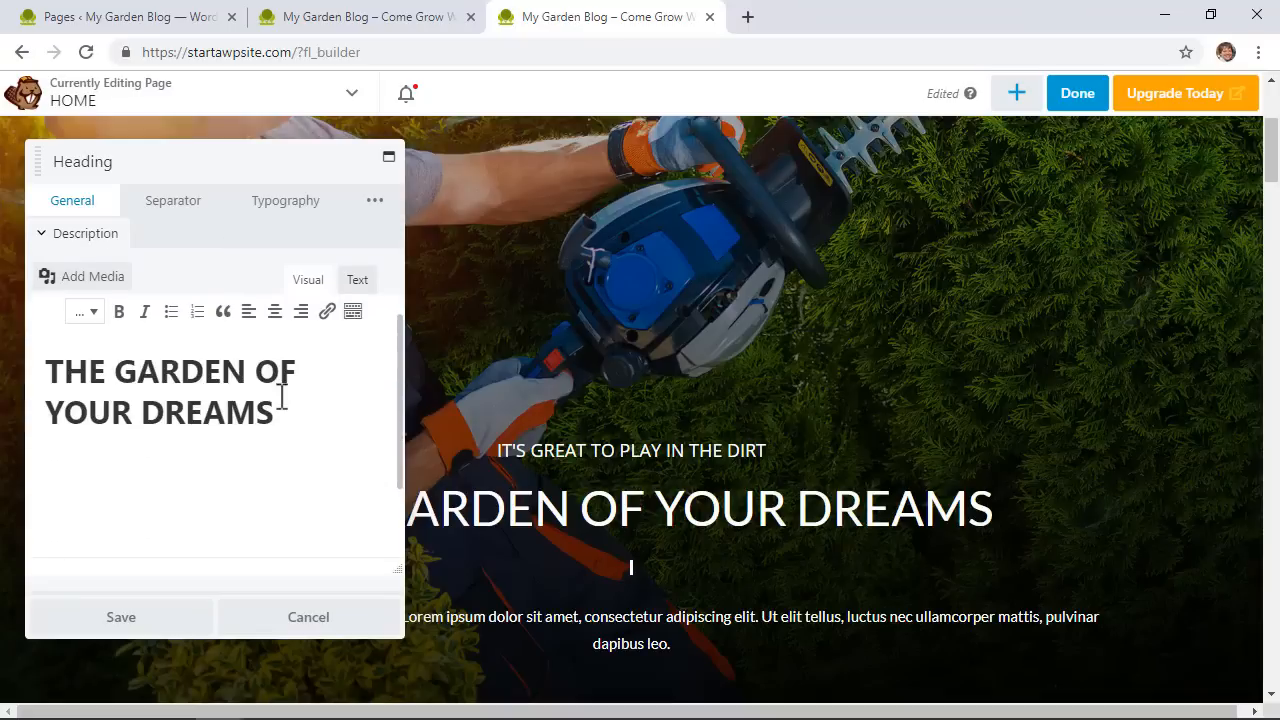
pyautogui.moveTo(282, 420); pyautogui.dragTo(47, 356)
pyautogui.write('Your Garden')
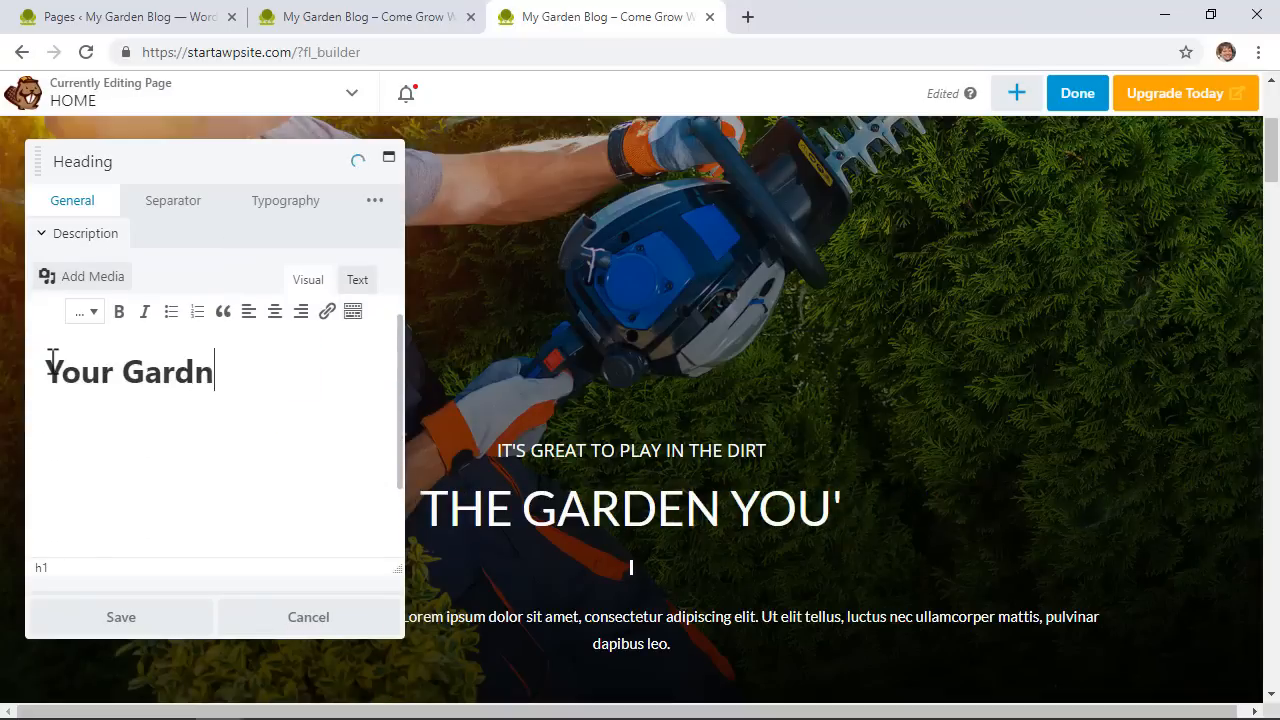
pyautogui.press('BackSpace')
pyautogui.write('en Awaits')
pyautogui.press('Left')
pyautogui.press('Left')
pyautogui.press('Left')
pyautogui.press('Left')
pyautogui.press('Left')
pyautogui.press('Left')
pyautogui.press('Left')
pyautogui.press('Left')
pyautogui.press('Left')
pyautogui.press('Left')
pyautogui.press('Left')
pyautogui.press('Left')
pyautogui.press('Left')
pyautogui.press('Left')
pyautogui.press('Left')
pyautogui.press('Right')
pyautogui.write('Dream')
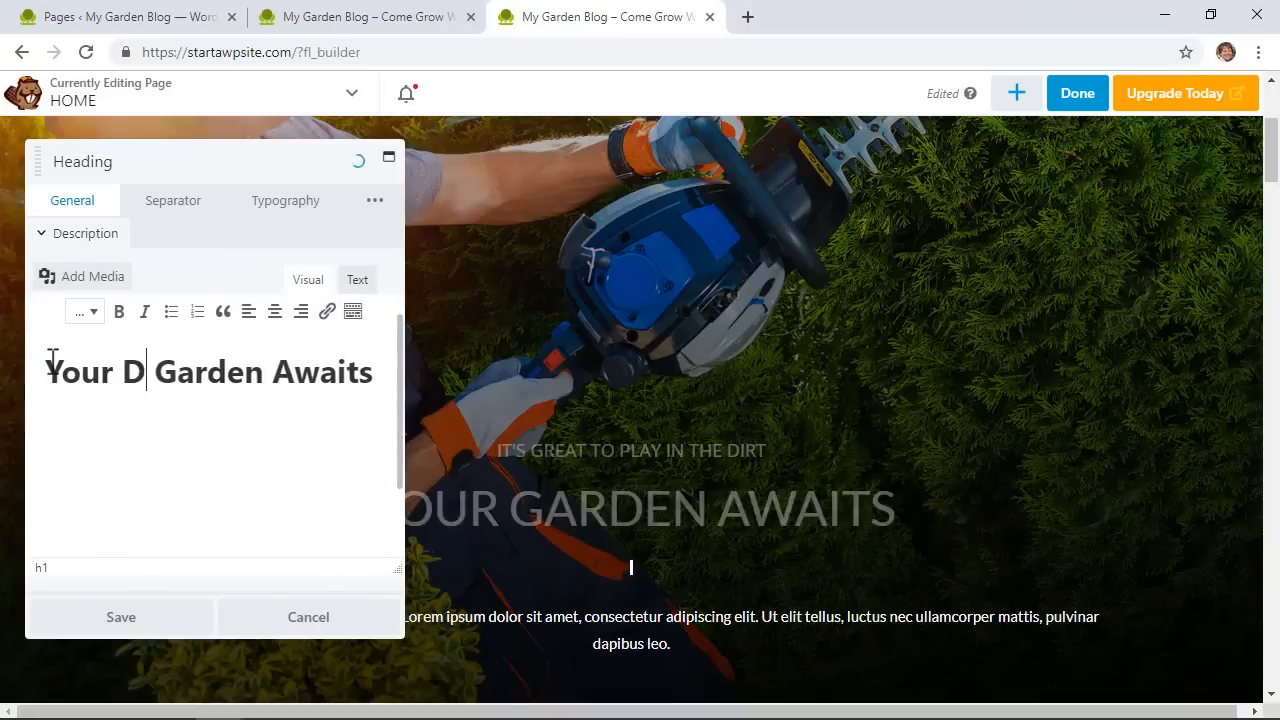
pyautogui.scroll(2, 210, 397)
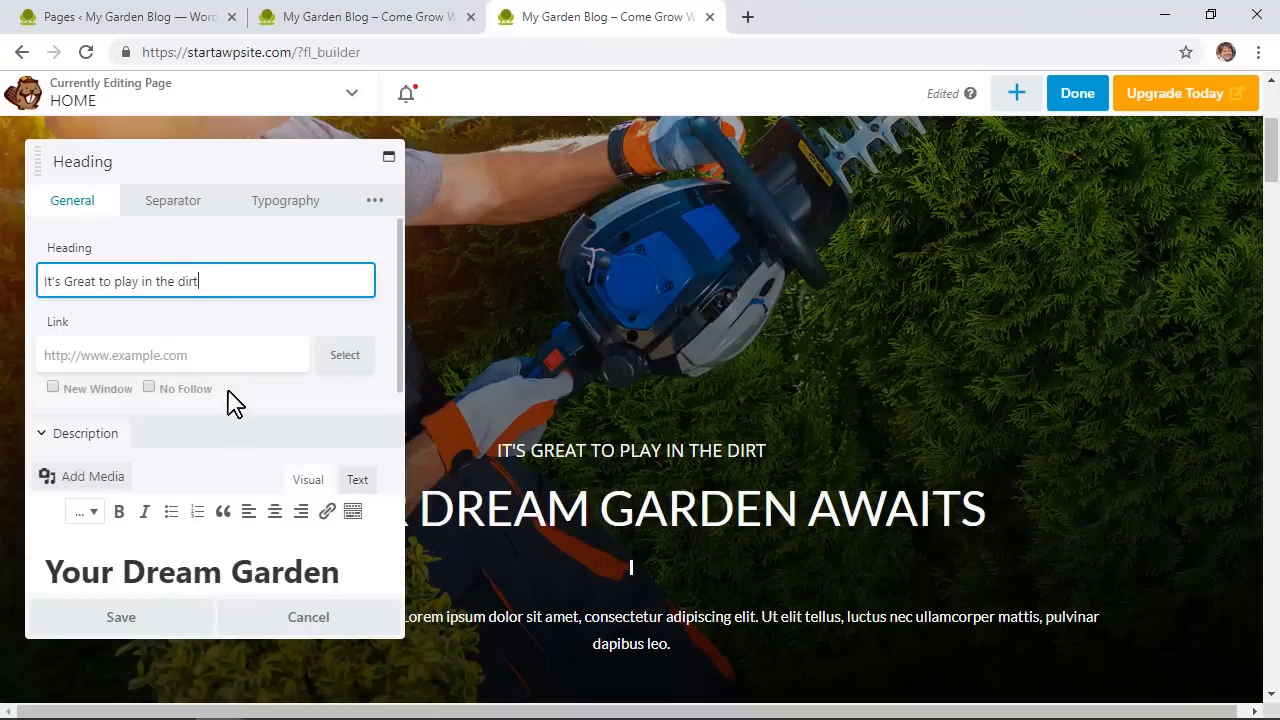
# Try right and left alignment for the hero heading and set it back to centered
pyautogui.scroll(-2, 230, 400)
pyautogui.scroll(-2, 230, 400)
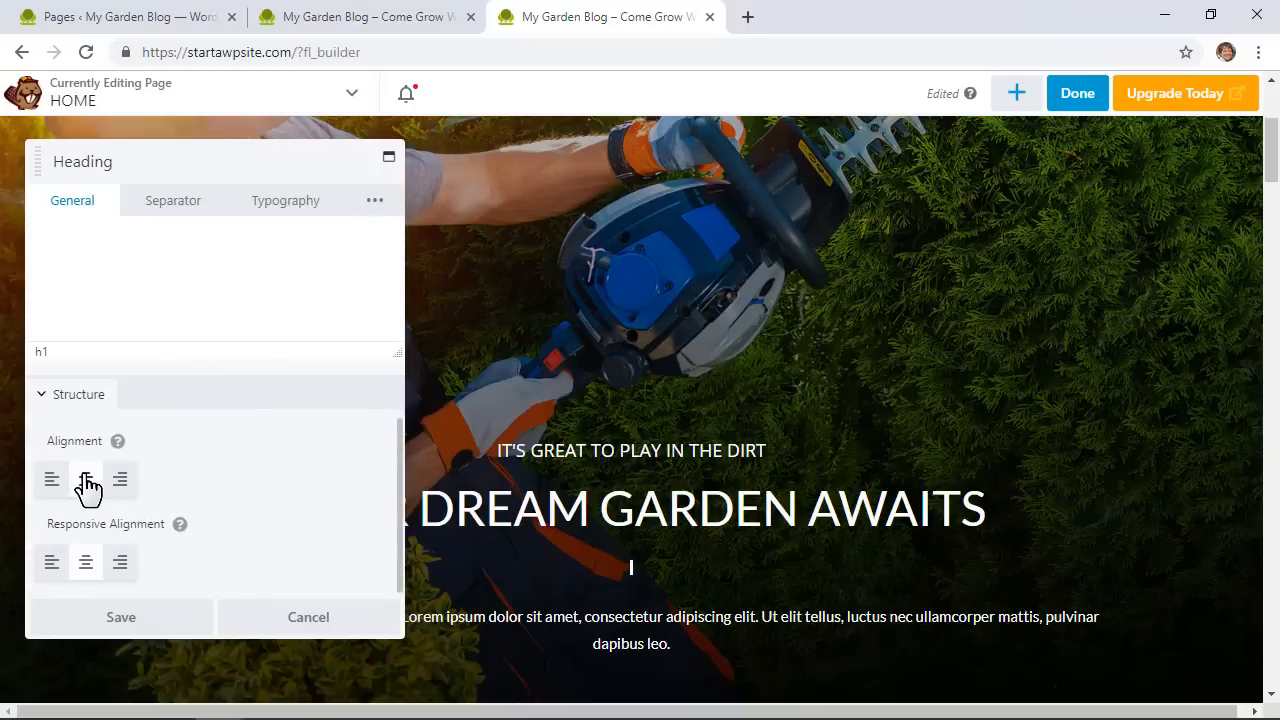
pyautogui.click(119, 481)
pyautogui.click(53, 481)
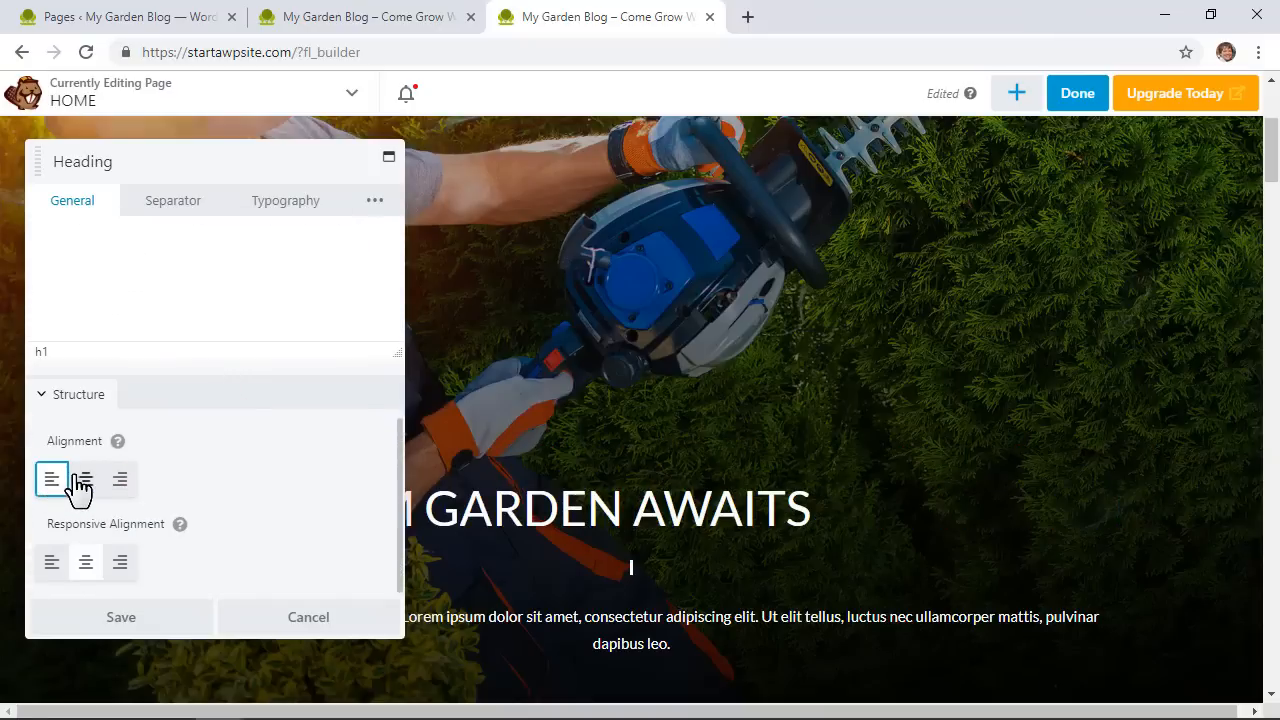
pyautogui.click(86, 481)
pyautogui.scroll(4, 228, 552)
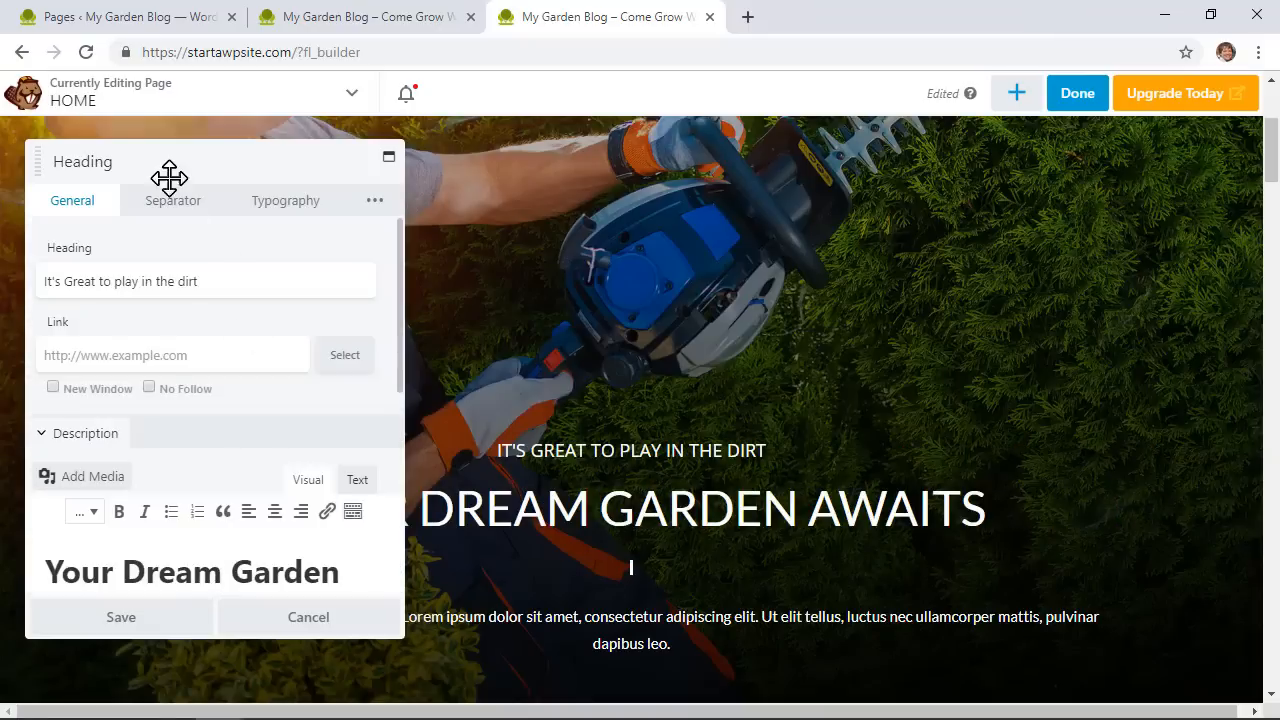
# Add a Line separator to the hero heading, positioned between heading and description
pyautogui.click(168, 212)
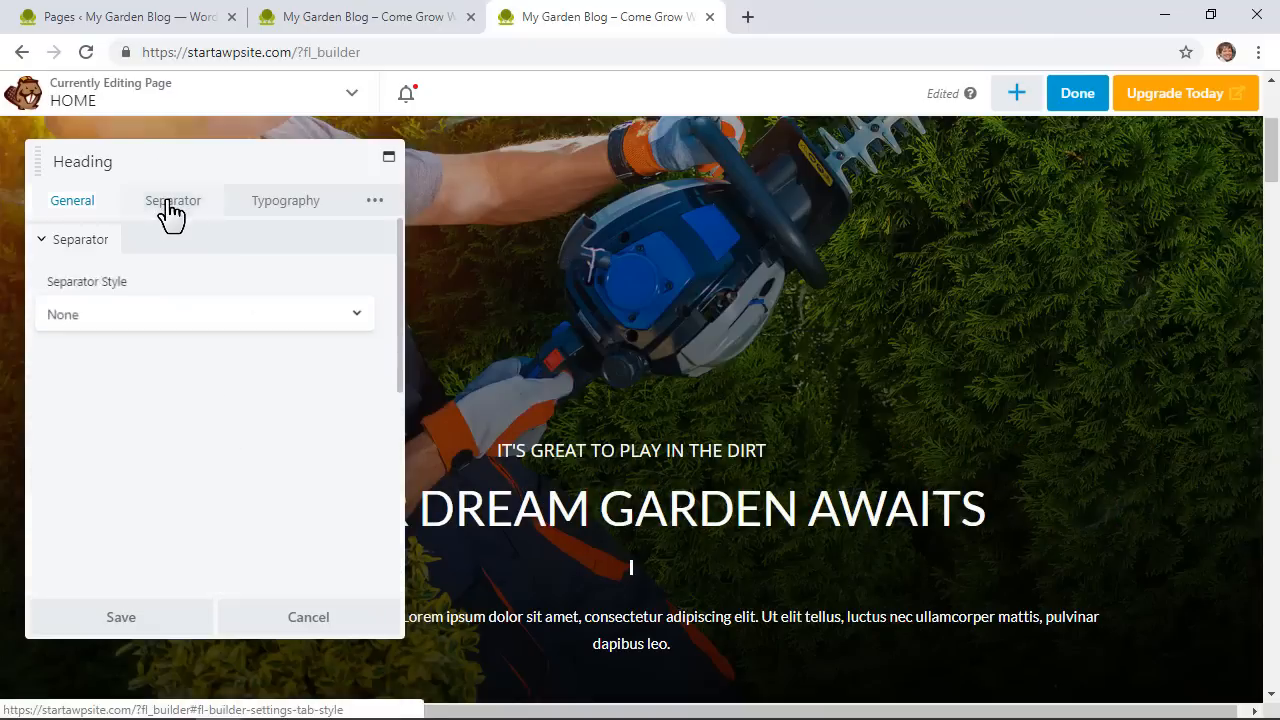
pyautogui.click(195, 314)
pyautogui.click(168, 358)
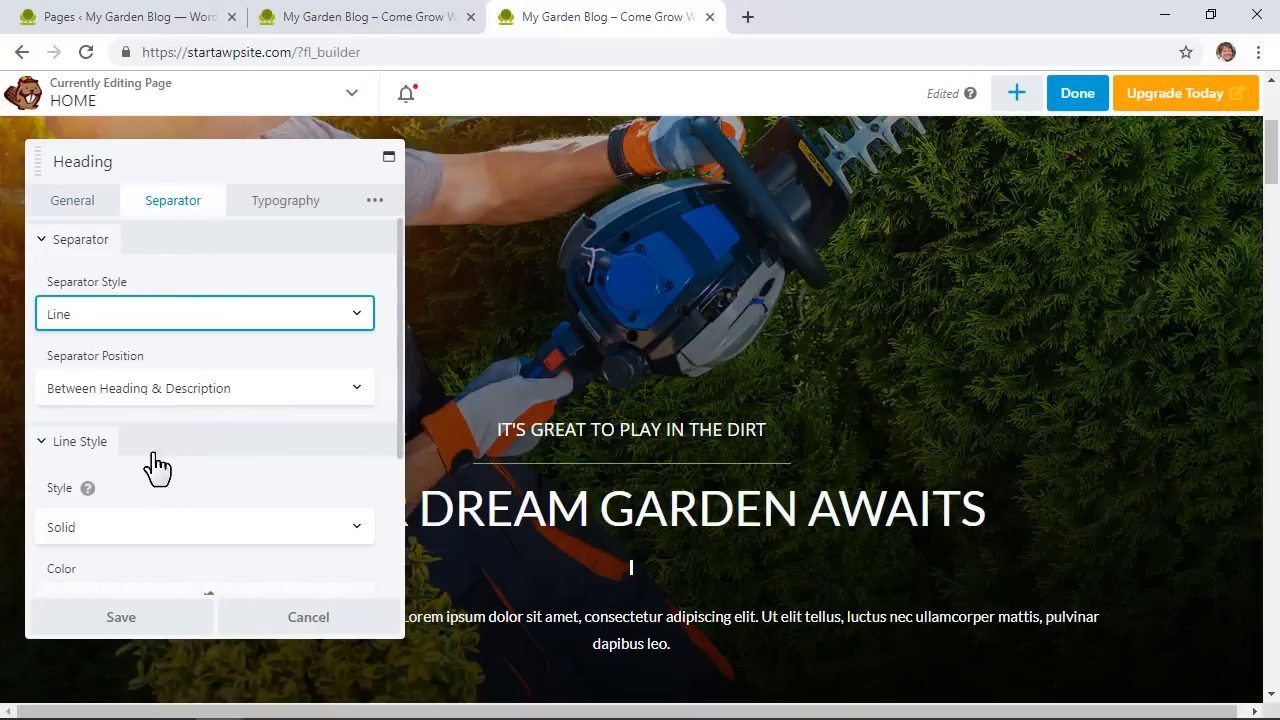
pyautogui.click(183, 392)
pyautogui.click(183, 392)
# Set the separator's line style to Dashed and its color to #a03500
pyautogui.scroll(-2, 183, 397)
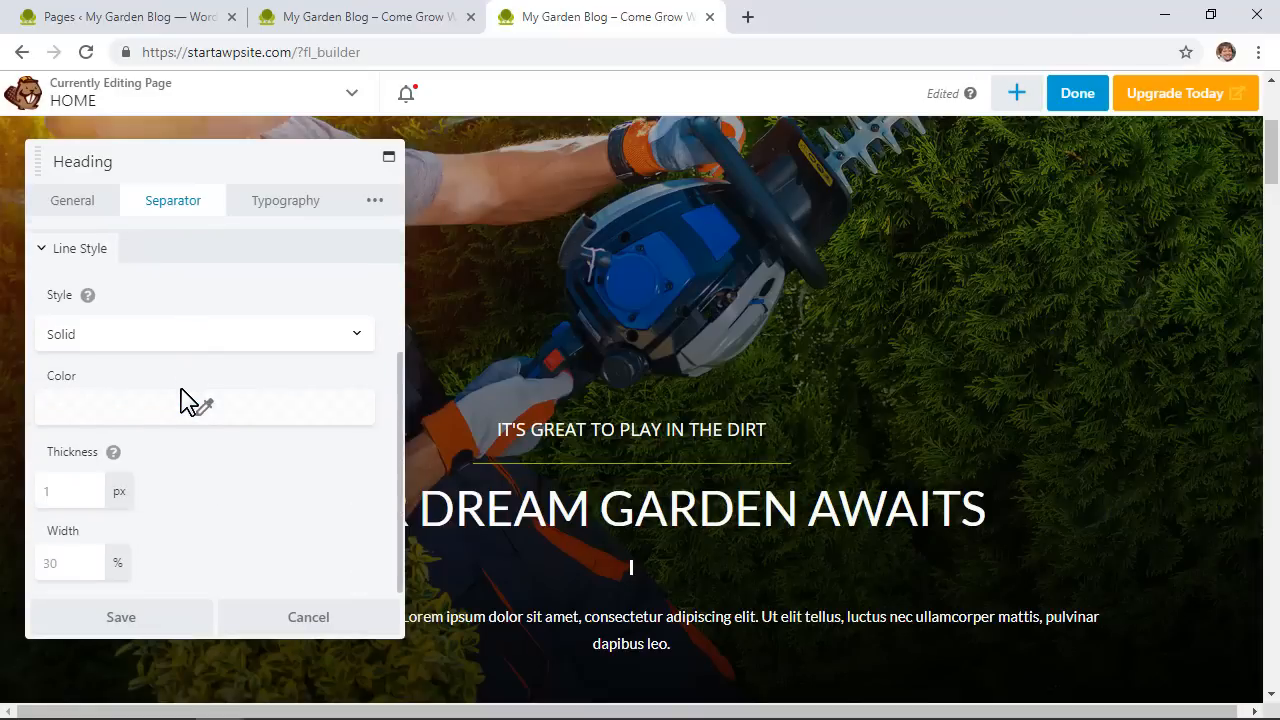
pyautogui.click(205, 341)
pyautogui.click(138, 381)
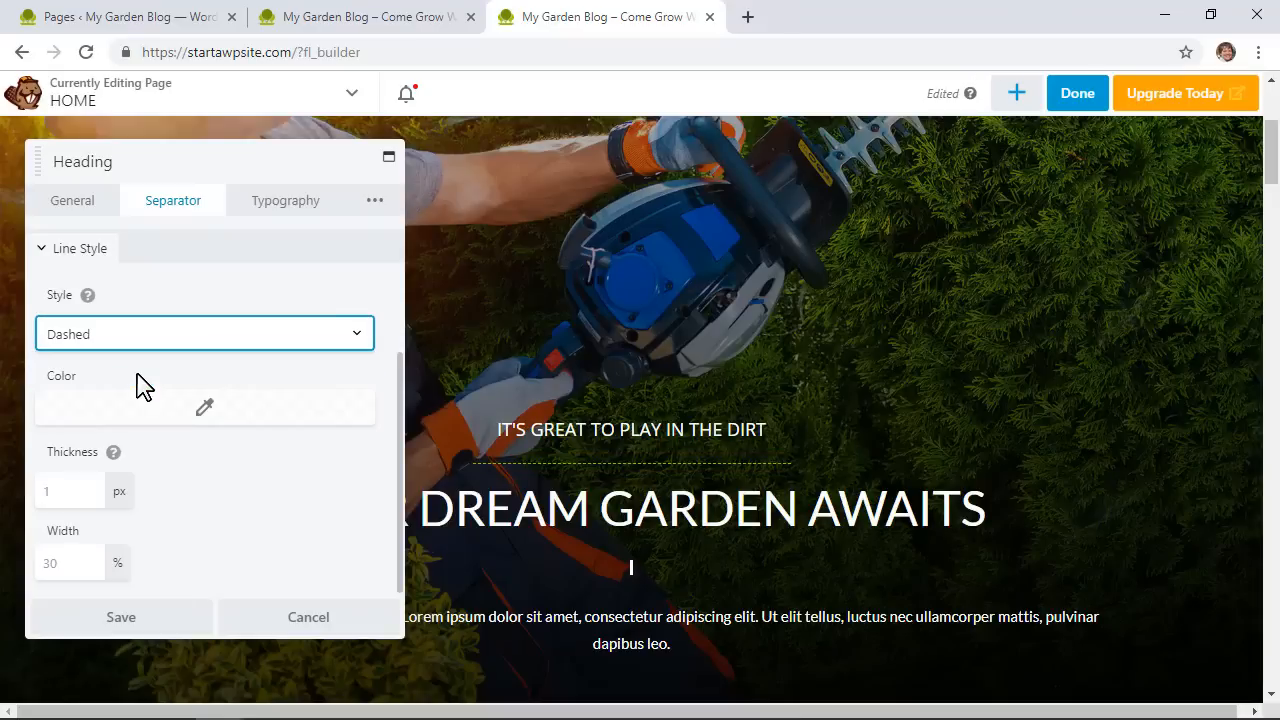
pyautogui.click(204, 407)
pyautogui.click(54, 194)
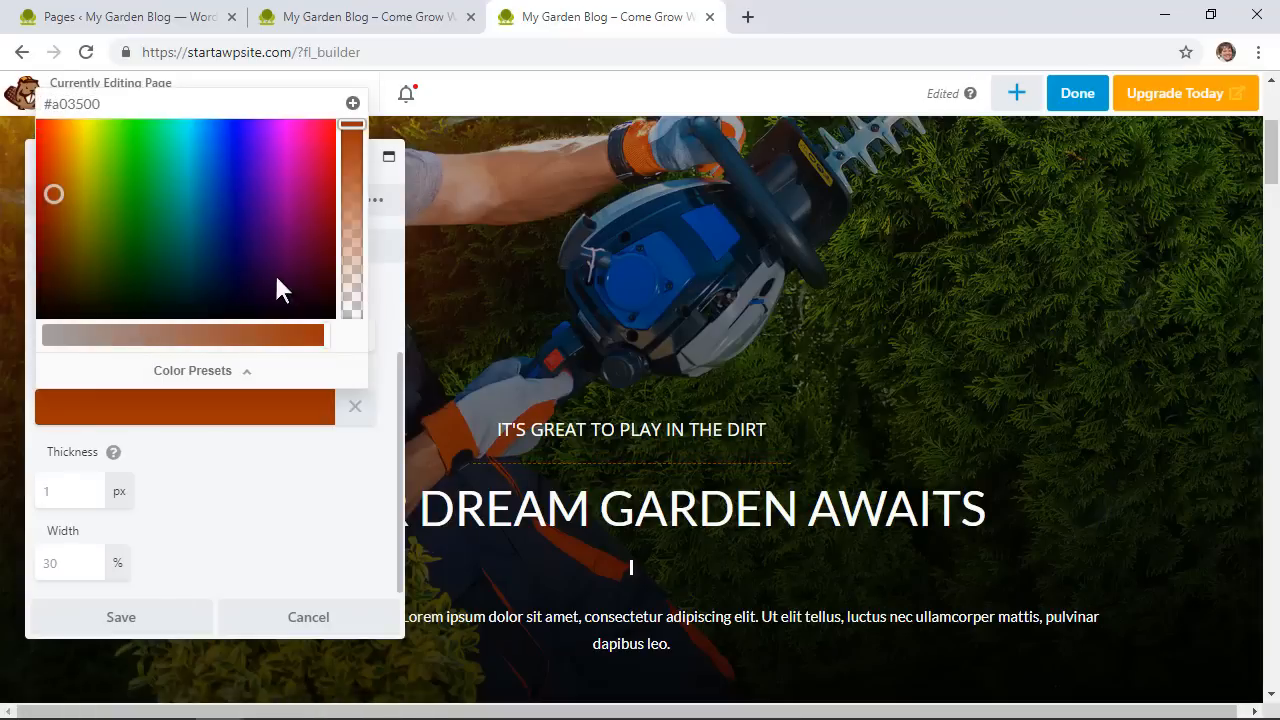
# Clear the separator line's color and set the hero heading's separator style to None
pyautogui.moveTo(277, 279); pyautogui.dragTo(293, 158)
pyautogui.click(354, 406)
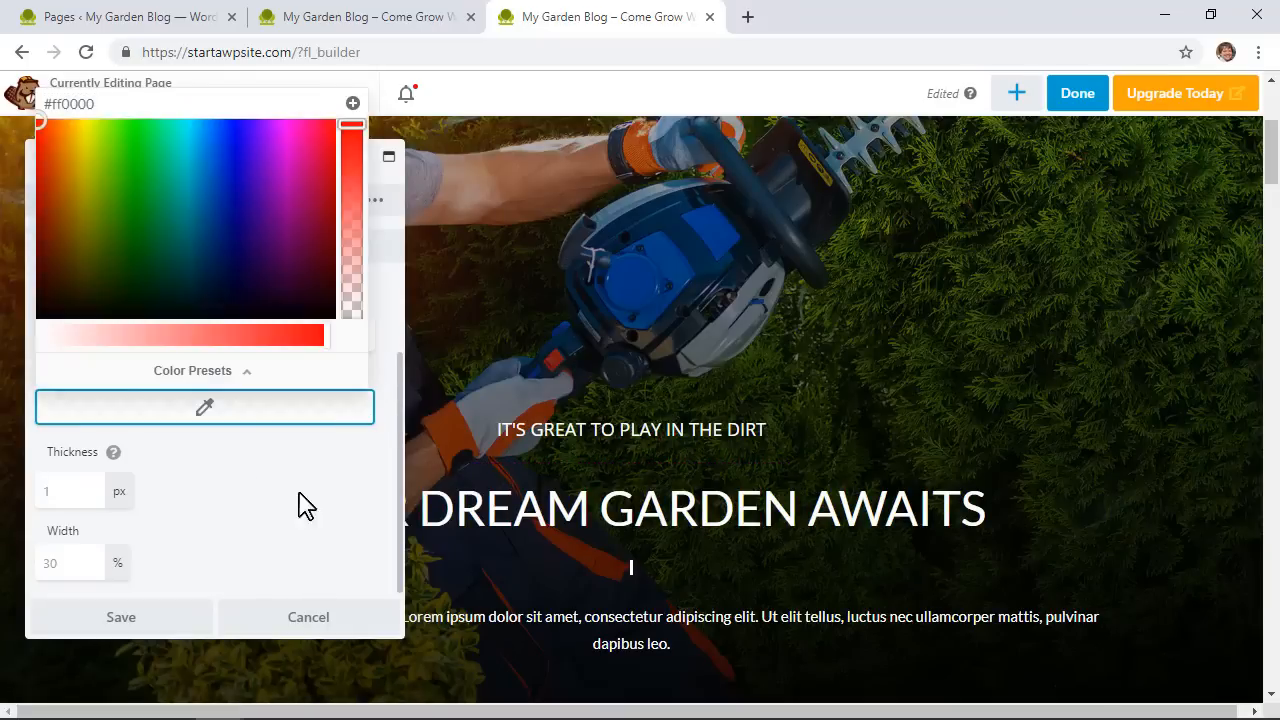
pyautogui.click(303, 497)
pyautogui.scroll(2, 268, 470)
pyautogui.click(189, 320)
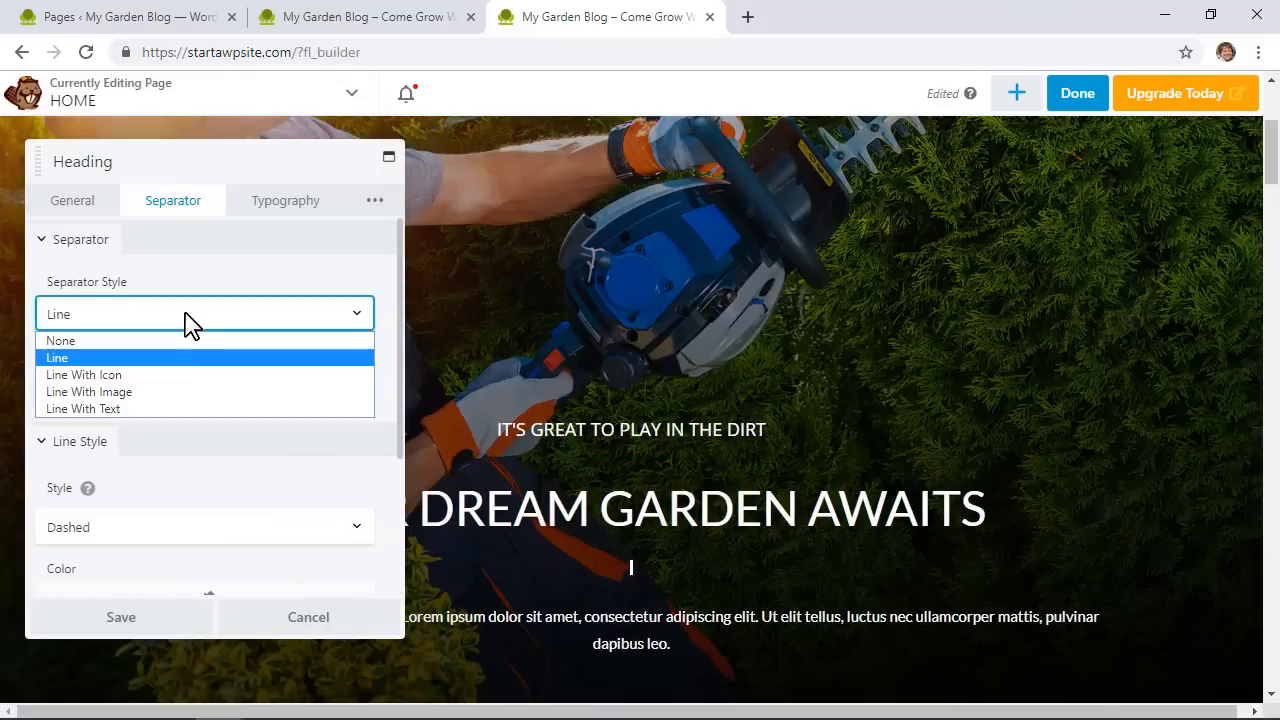
pyautogui.click(172, 340)
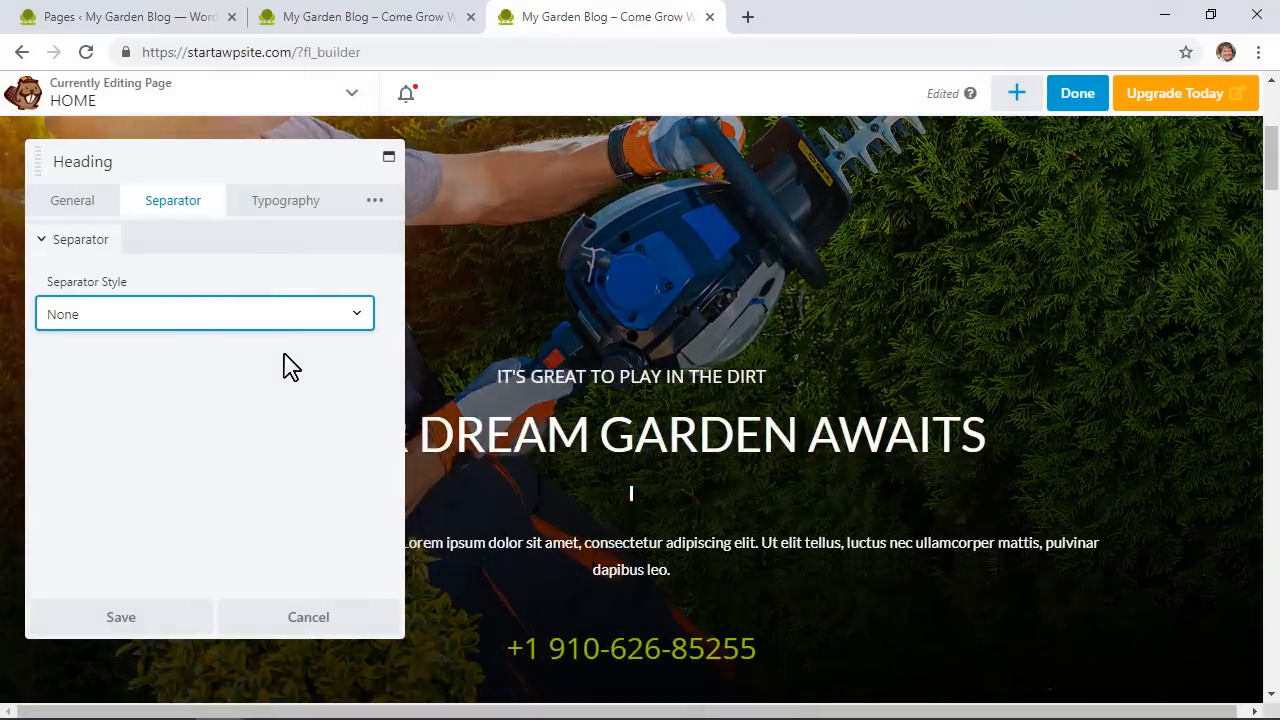
# Try the capitalized, uppercase and lowercase text transforms on the hero heading and set it to Normal
pyautogui.click(292, 203)
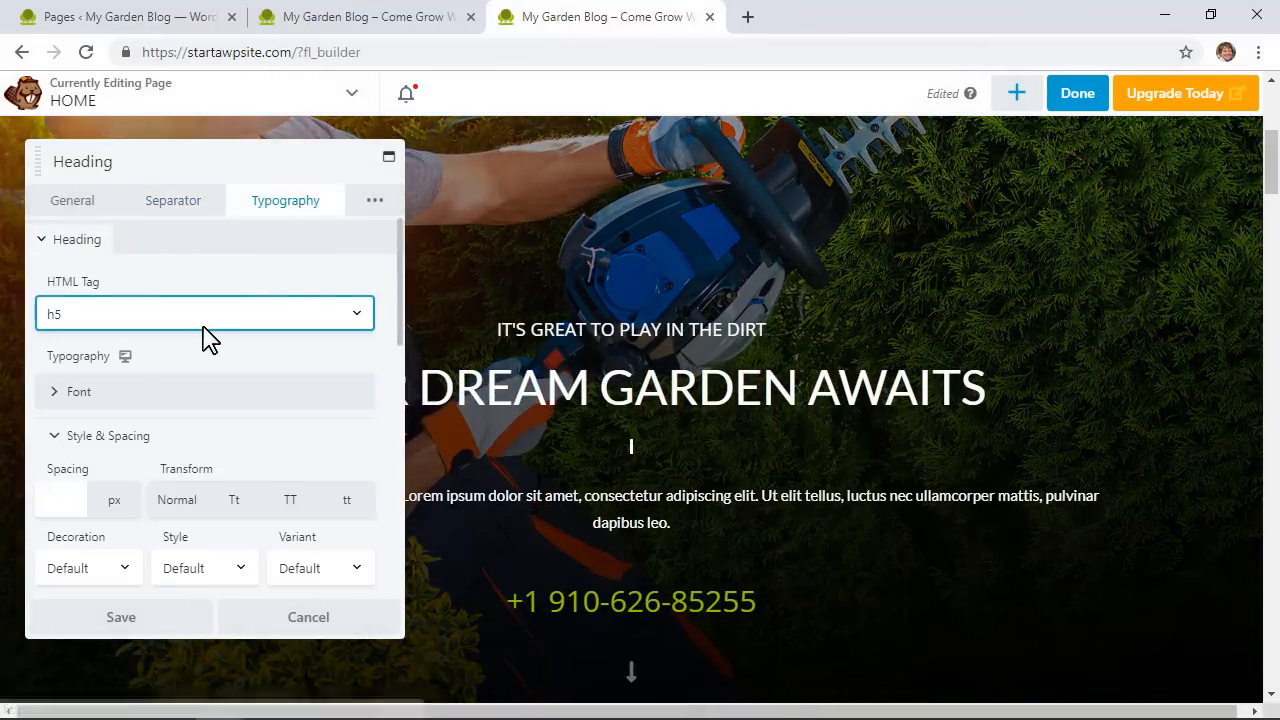
pyautogui.click(157, 395)
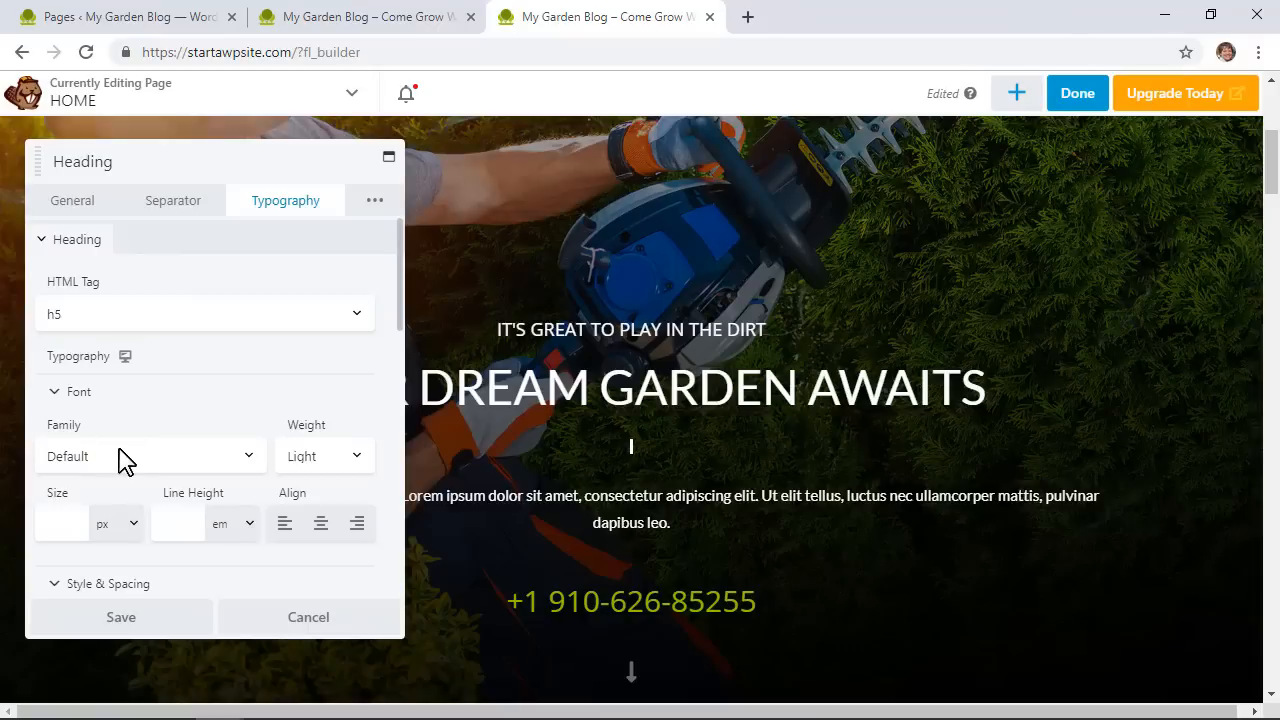
pyautogui.scroll(-1, 120, 460)
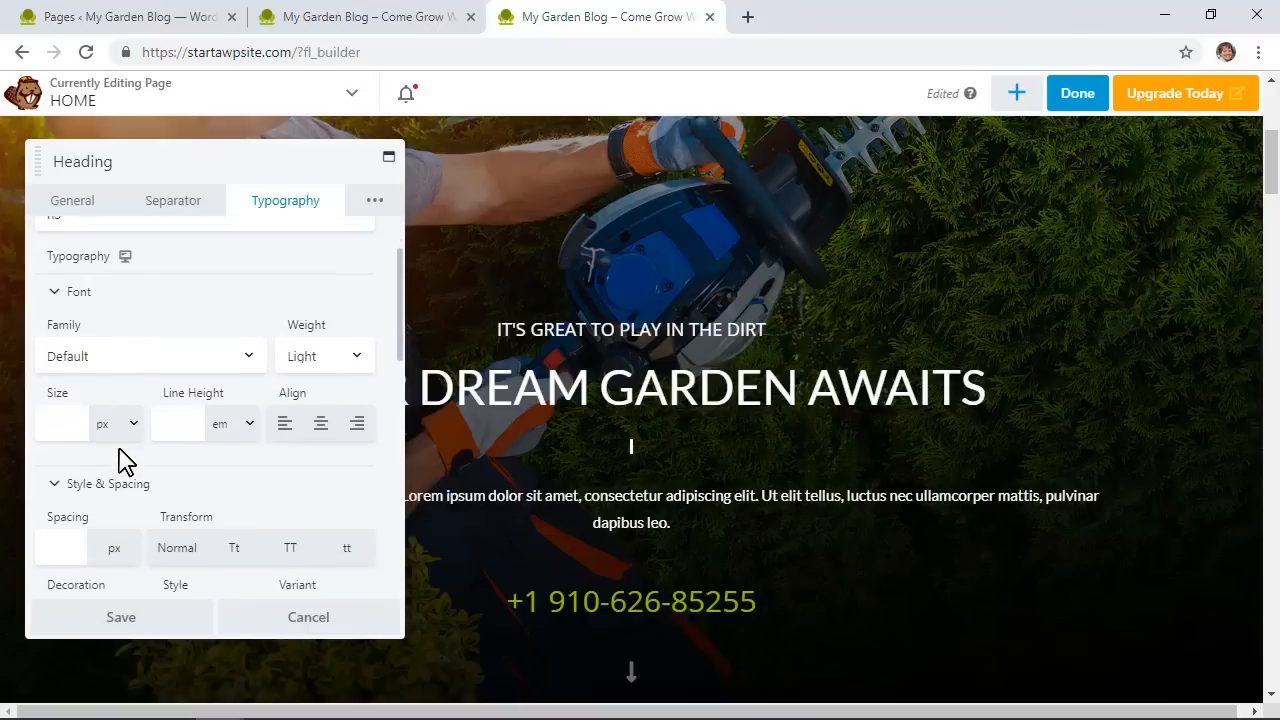
pyautogui.scroll(-1, 175, 458)
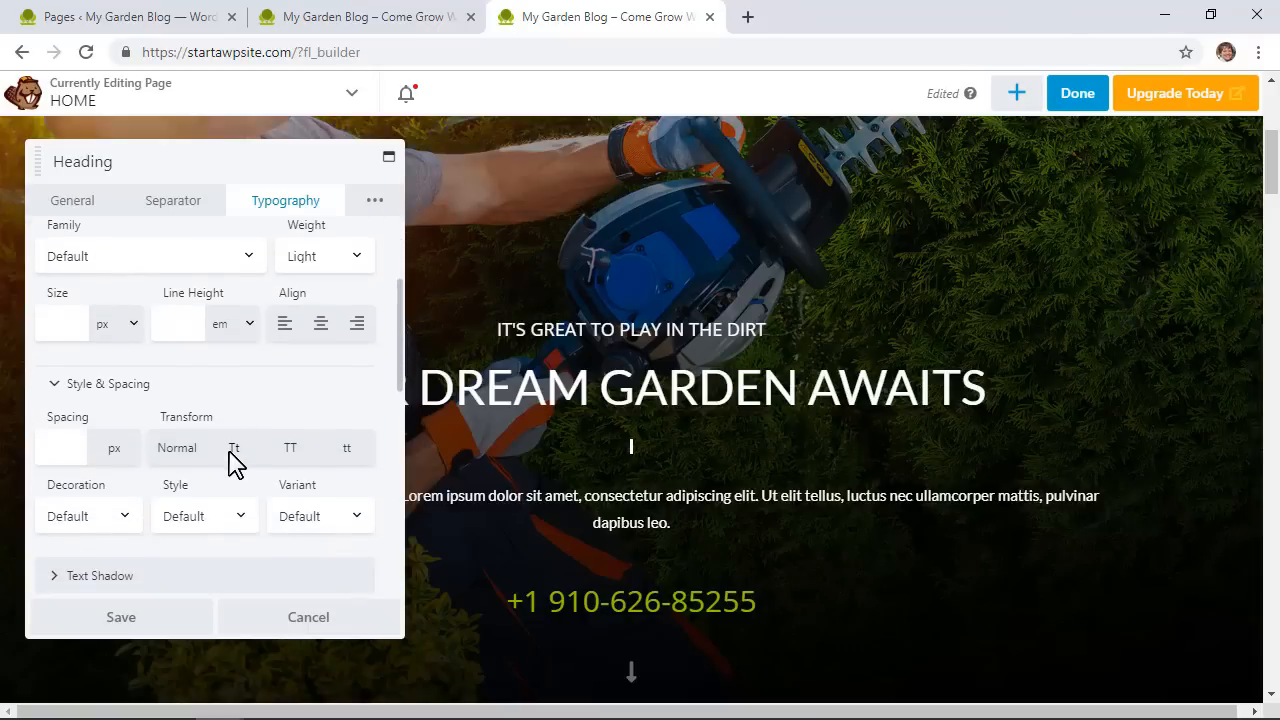
pyautogui.click(178, 450)
pyautogui.click(233, 452)
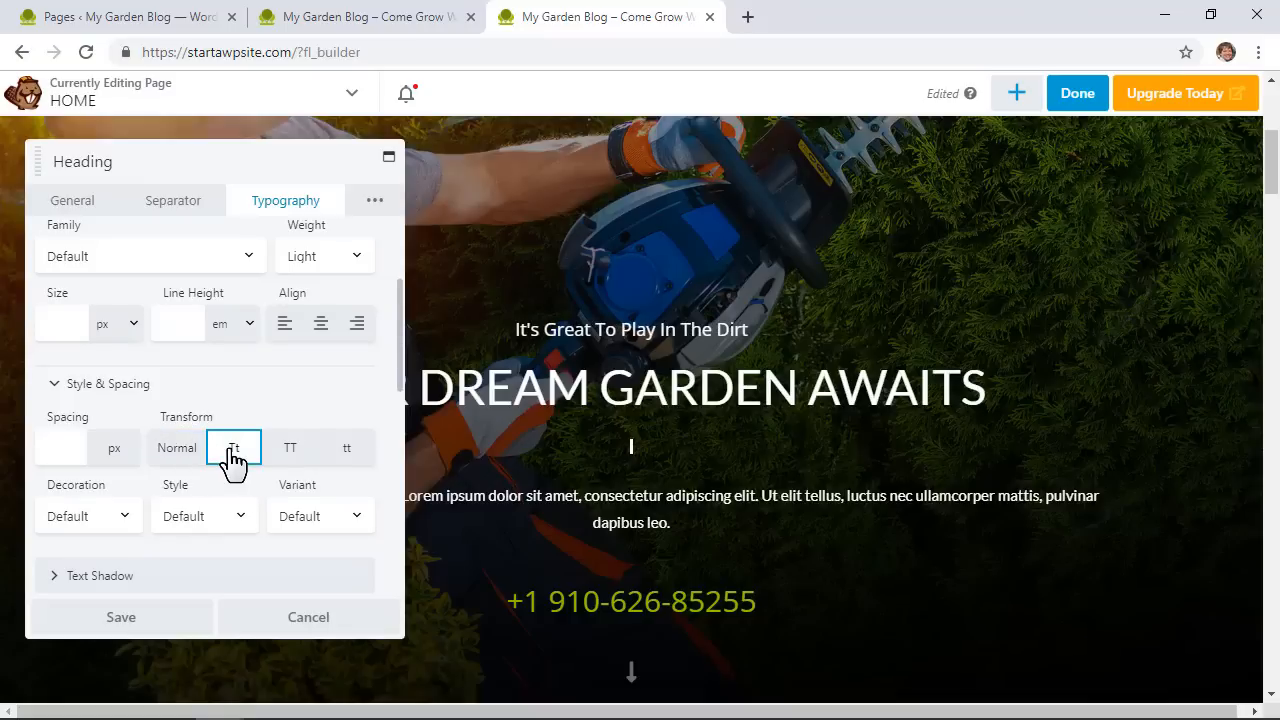
pyautogui.click(292, 453)
pyautogui.click(345, 458)
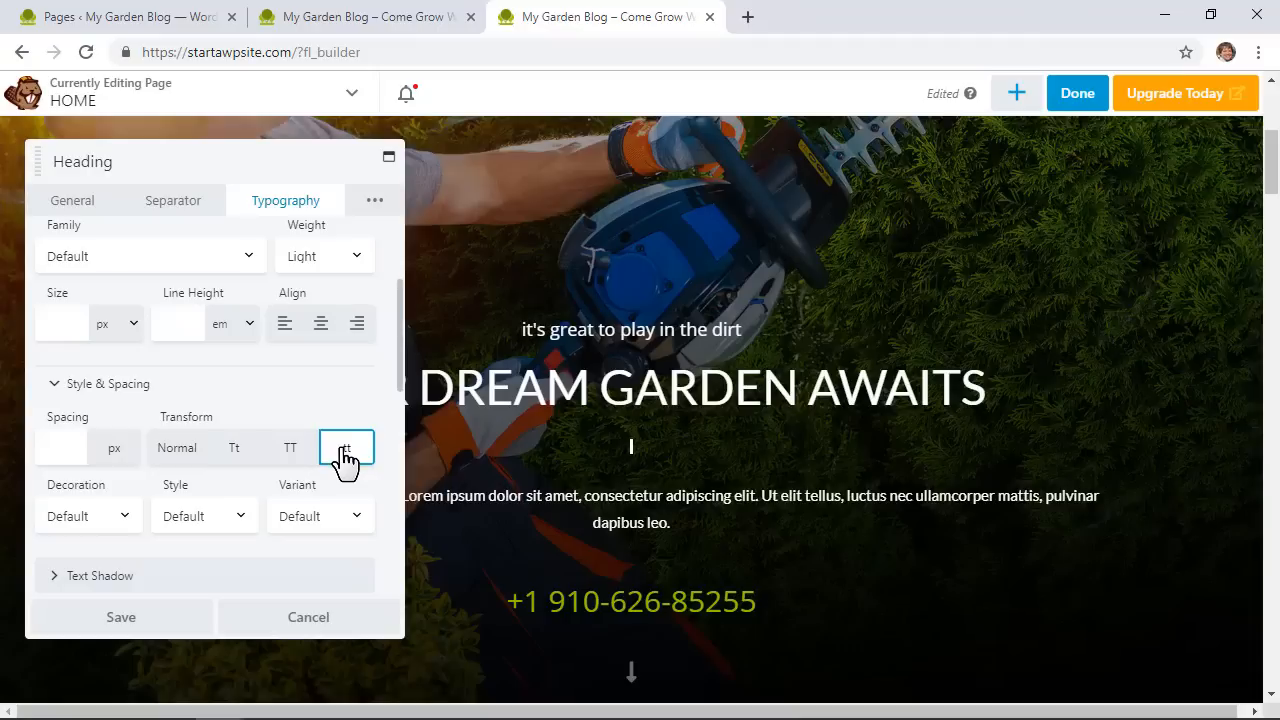
pyautogui.click(226, 458)
pyautogui.click(190, 458)
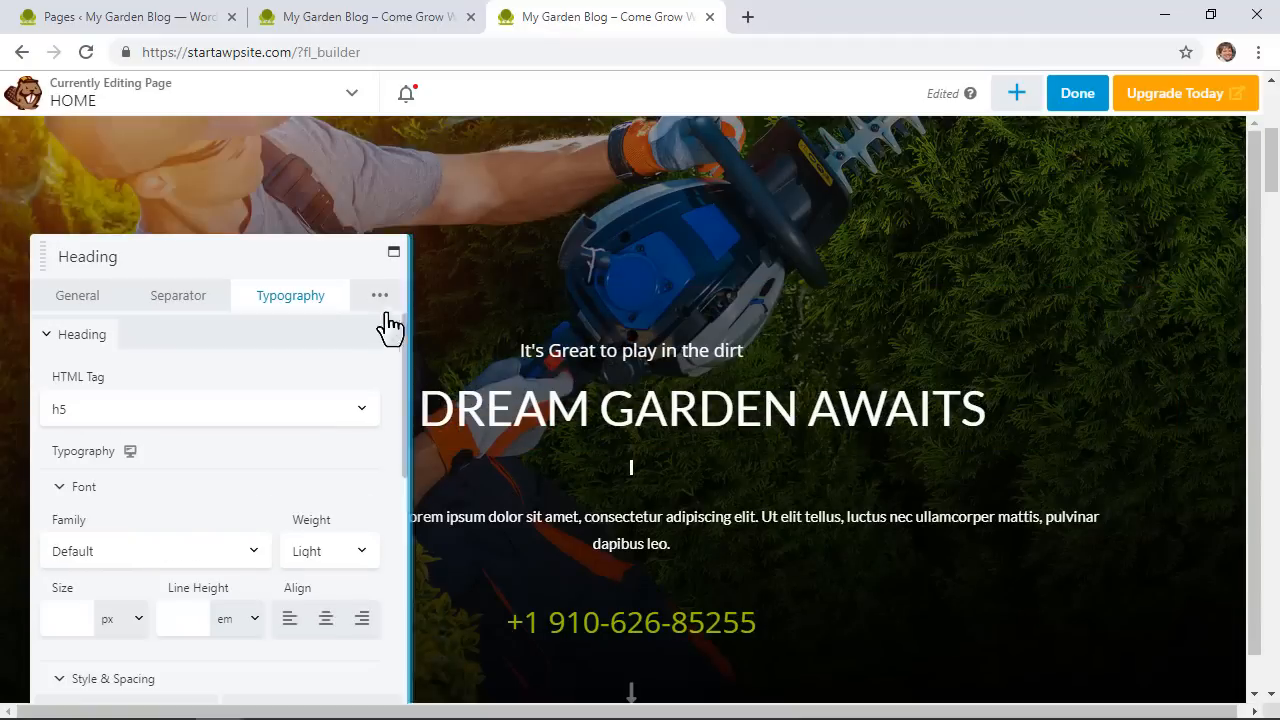
# Set the hero heading's animation to Slide Left in its advanced settings
pyautogui.click(378, 297)
pyautogui.click(135, 345)
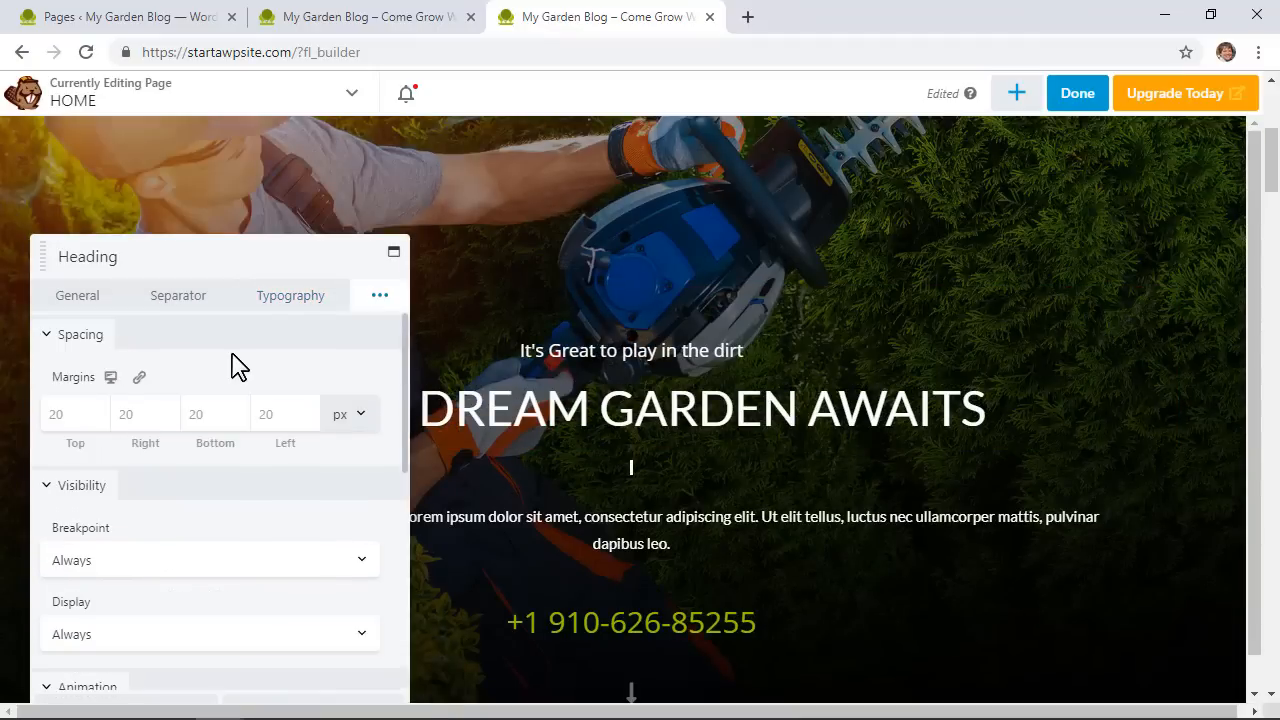
pyautogui.scroll(-5, 234, 363)
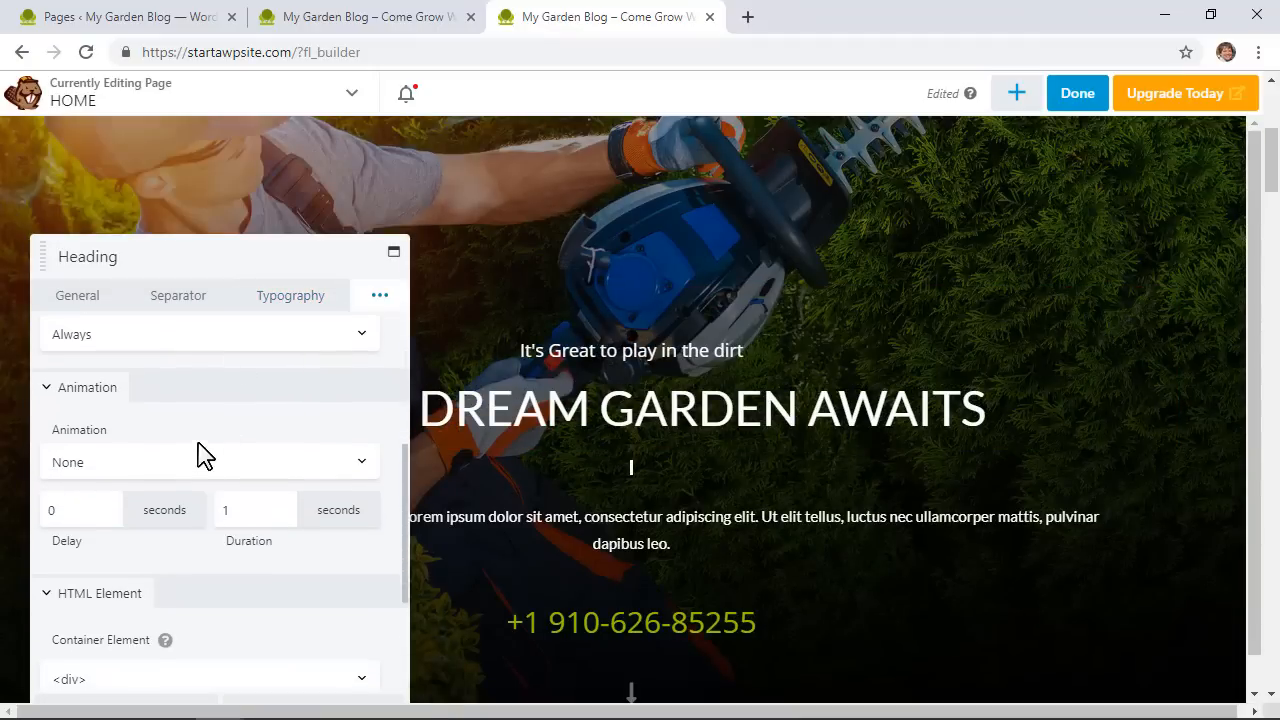
pyautogui.click(200, 455)
pyautogui.scroll(-1, 217, 329)
pyautogui.click(244, 212)
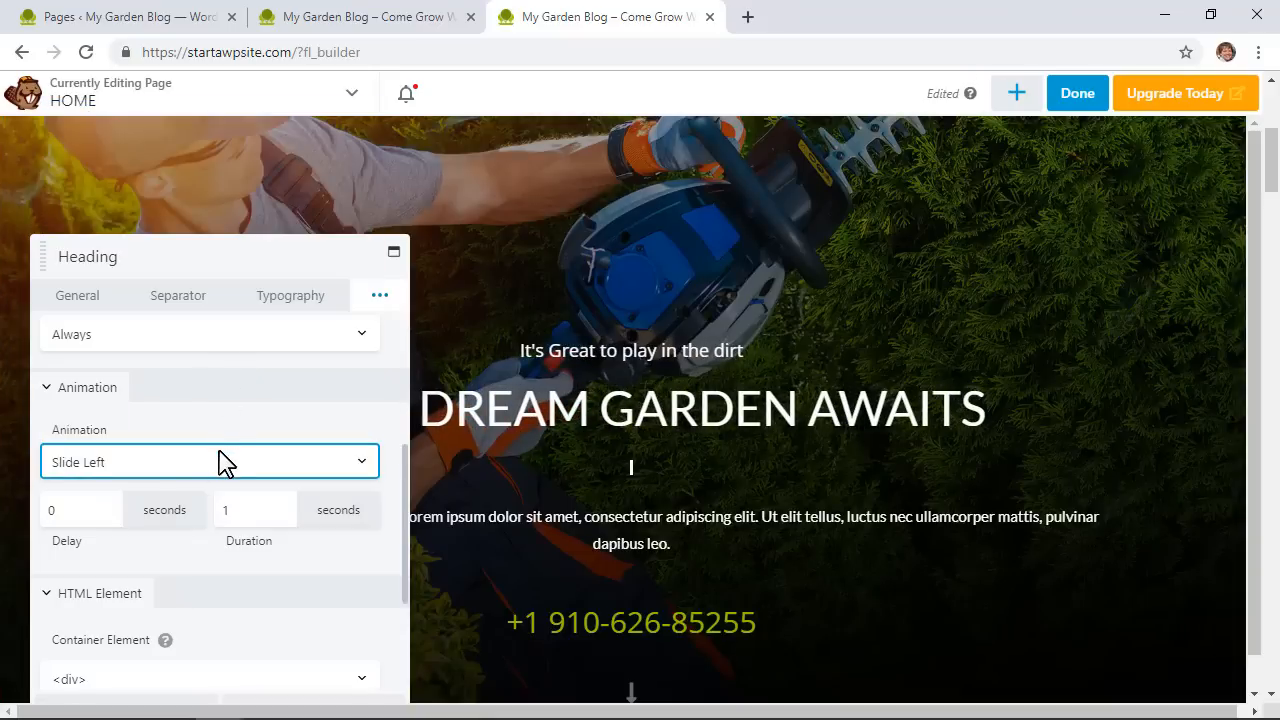
# Delete the phone number module below the hero text and confirm the deletion
pyautogui.scroll(-4, 656, 507)
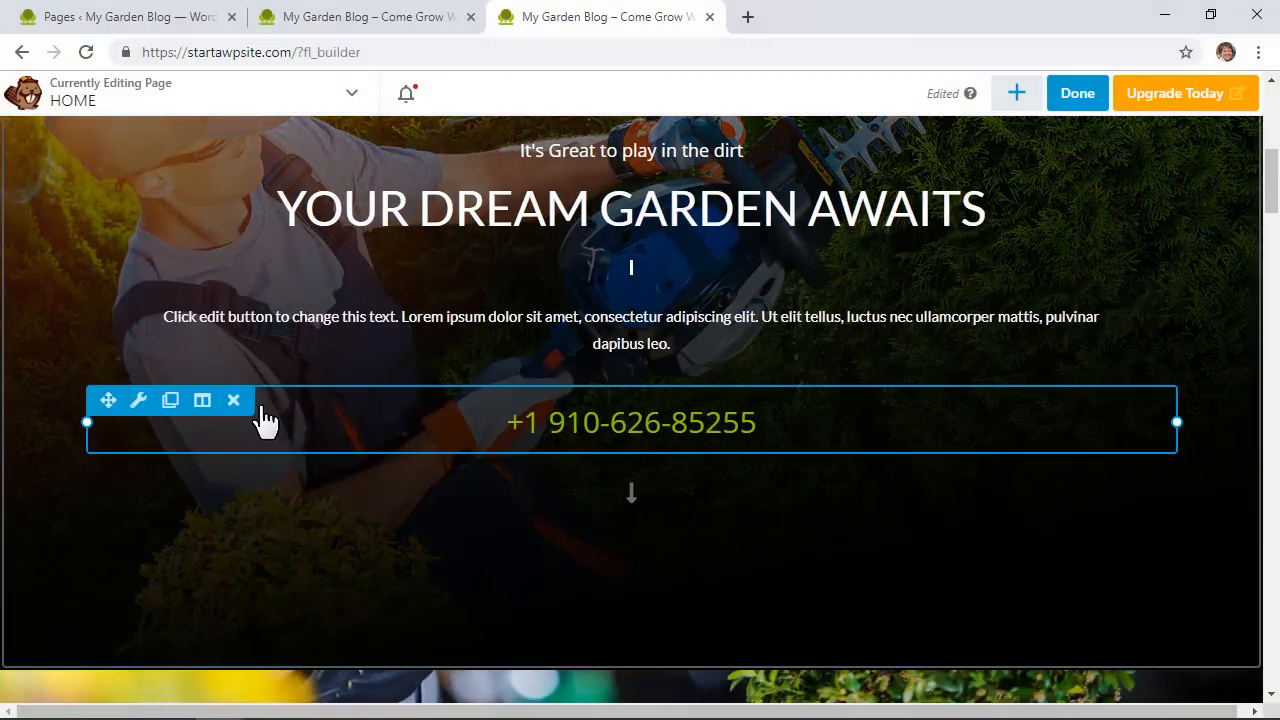
pyautogui.click(236, 402)
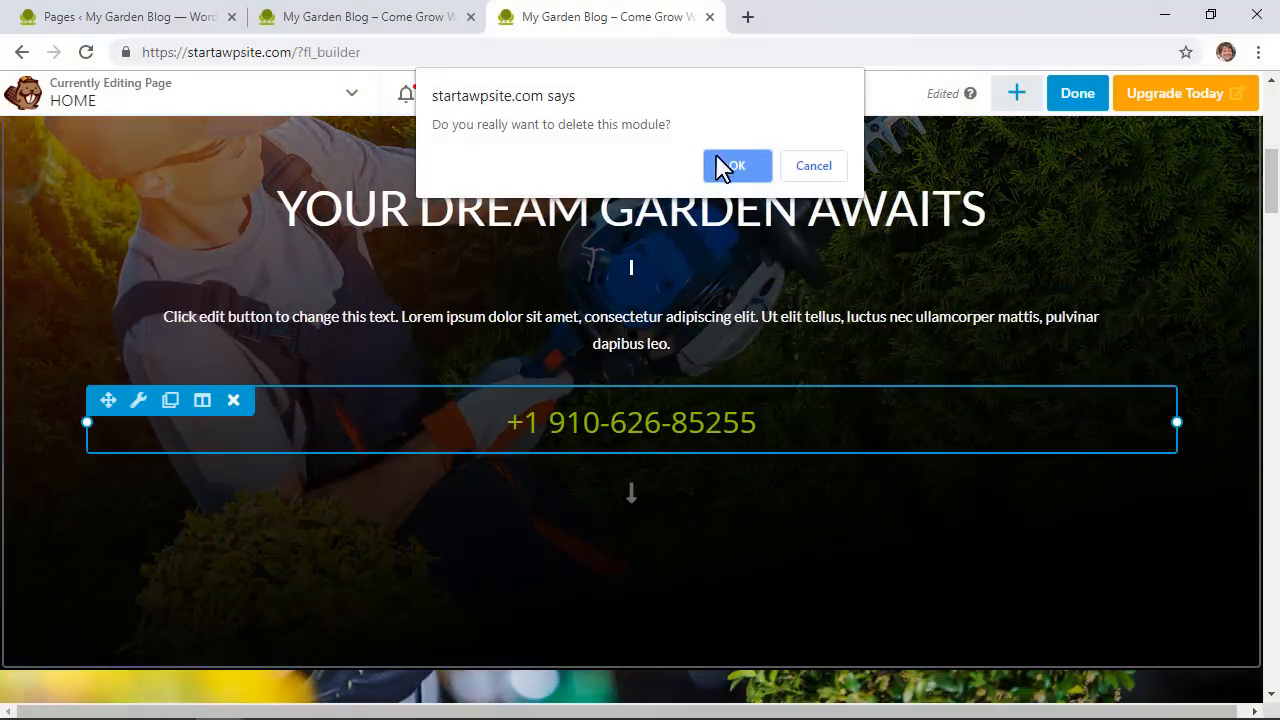
pyautogui.click(738, 170)
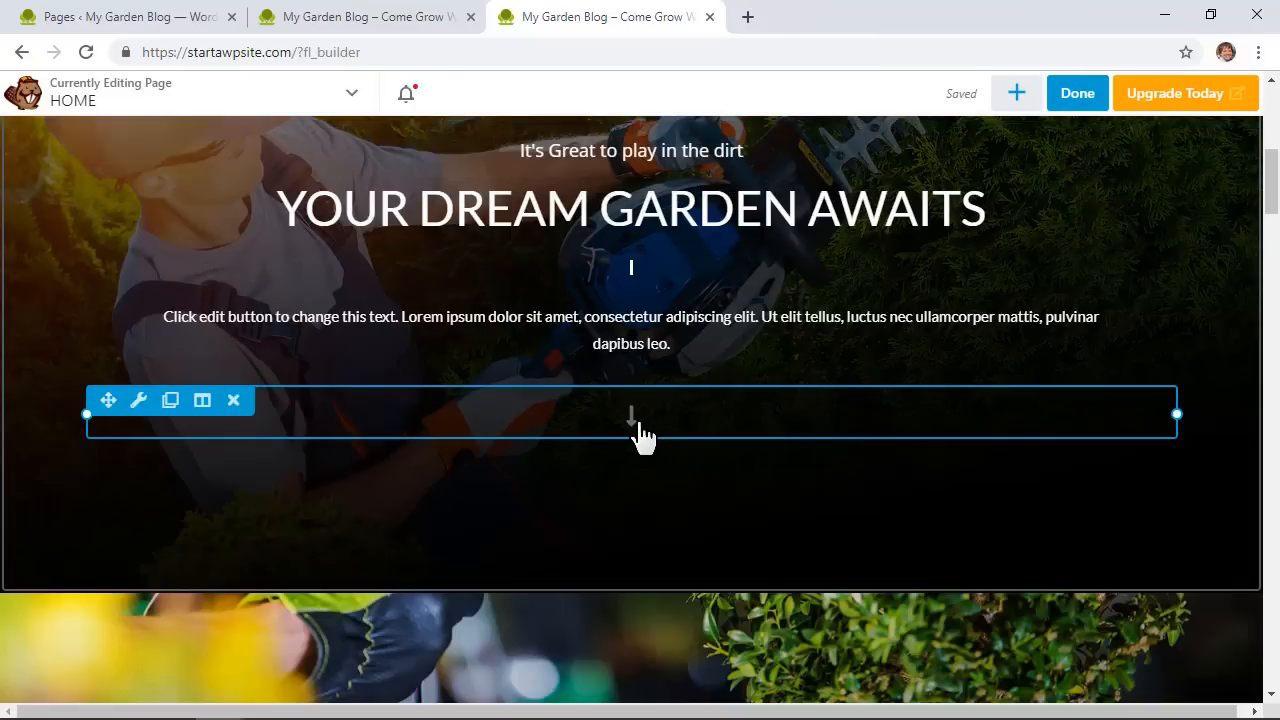
# Replace the hero row's background photo with bg-img-04-free-img-1.jpg from the media library
pyautogui.scroll(2, 386, 360)
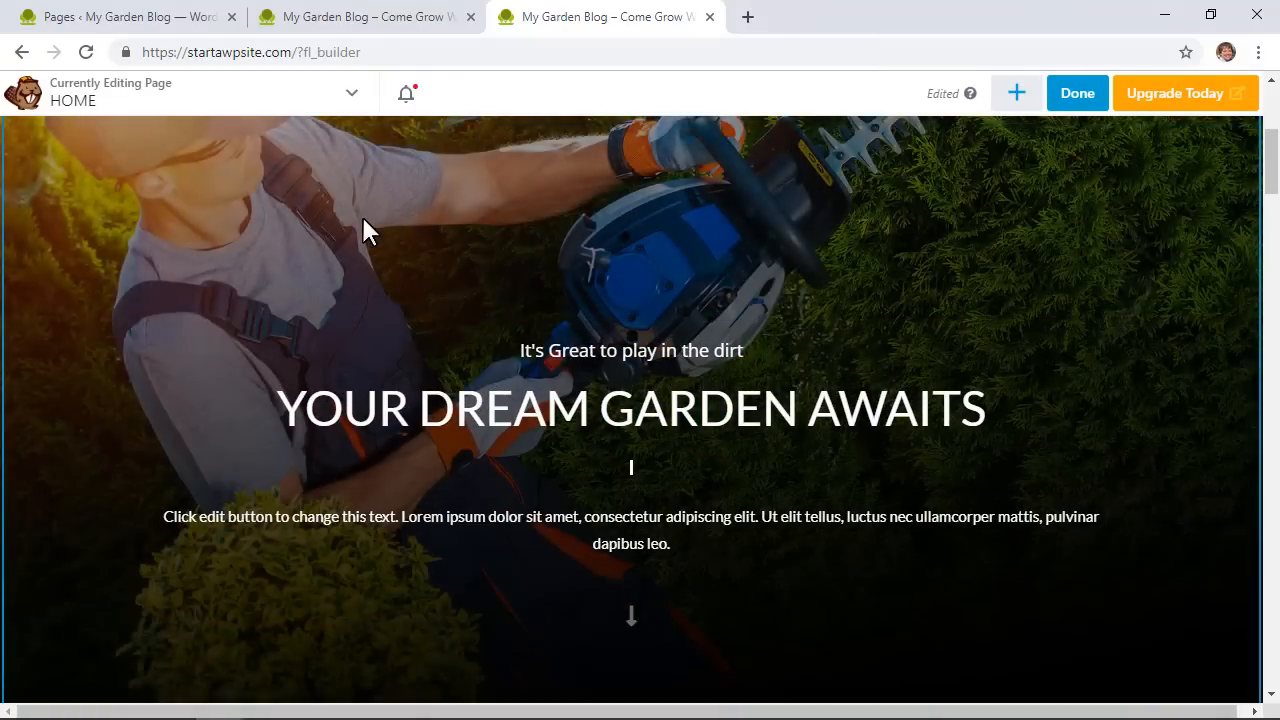
pyautogui.scroll(4, 363, 219)
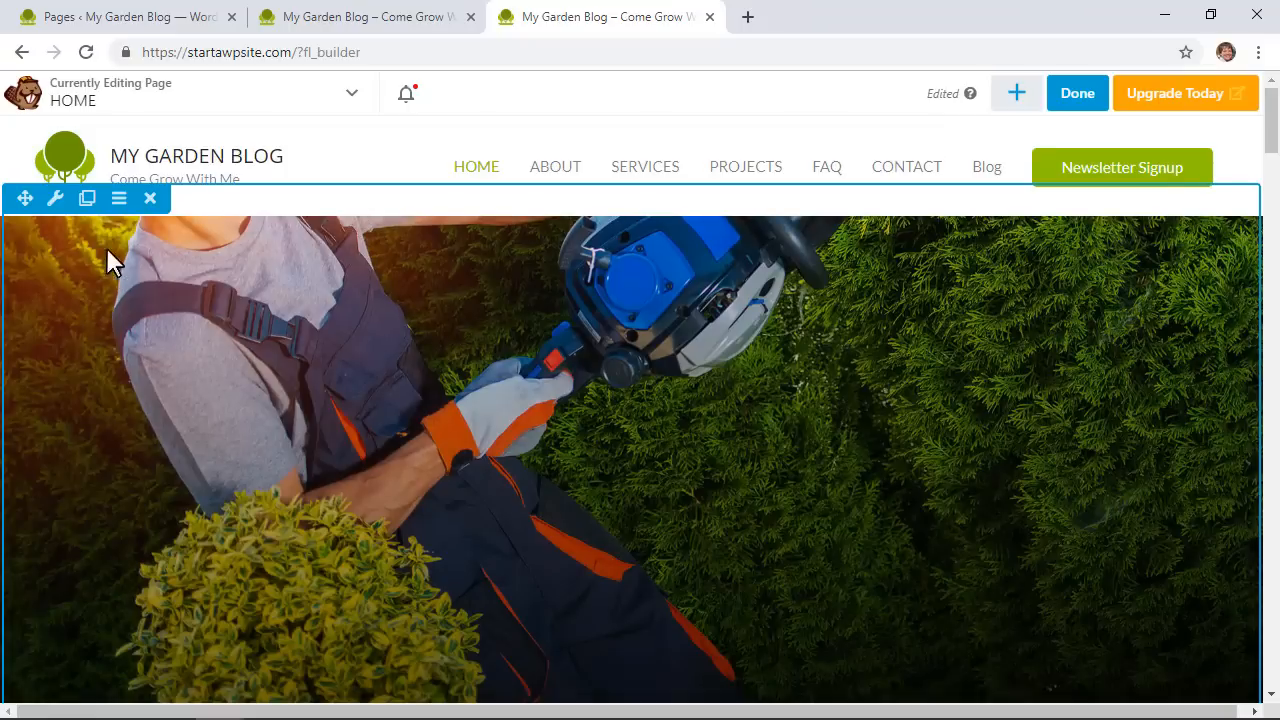
pyautogui.click(54, 198)
pyautogui.click(57, 197)
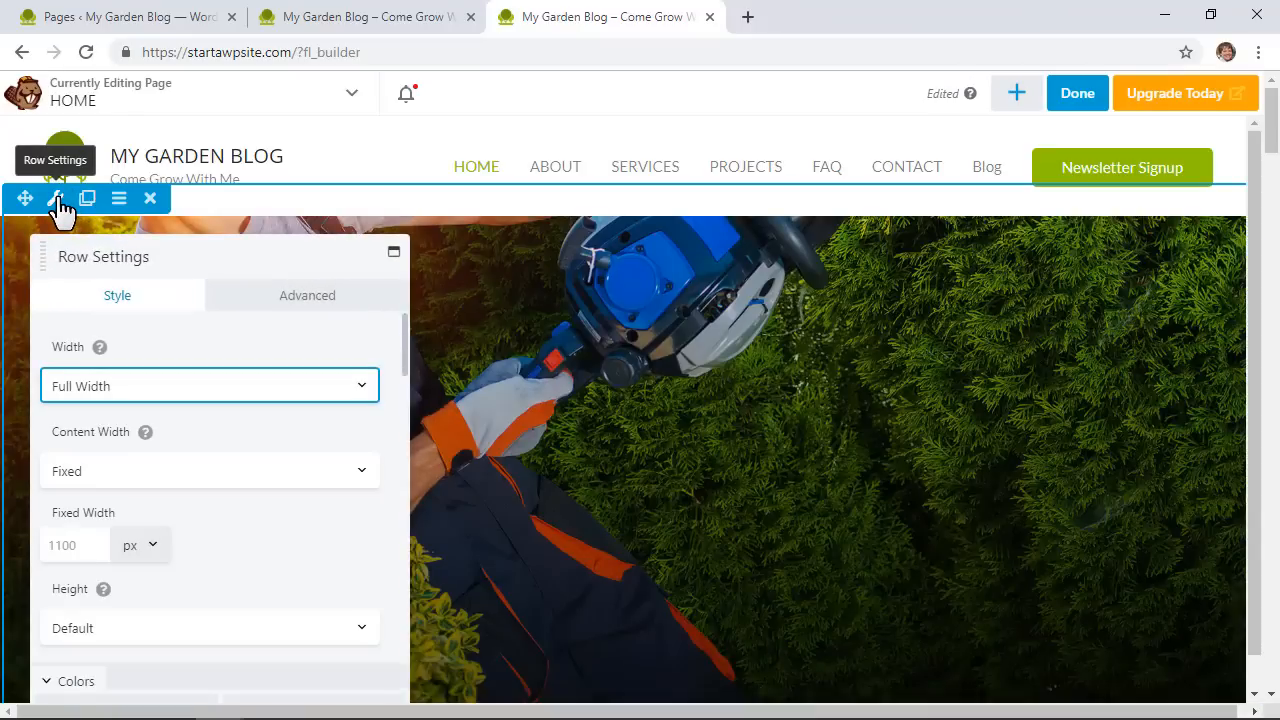
pyautogui.scroll(-4, 277, 490)
pyautogui.scroll(-5, 277, 490)
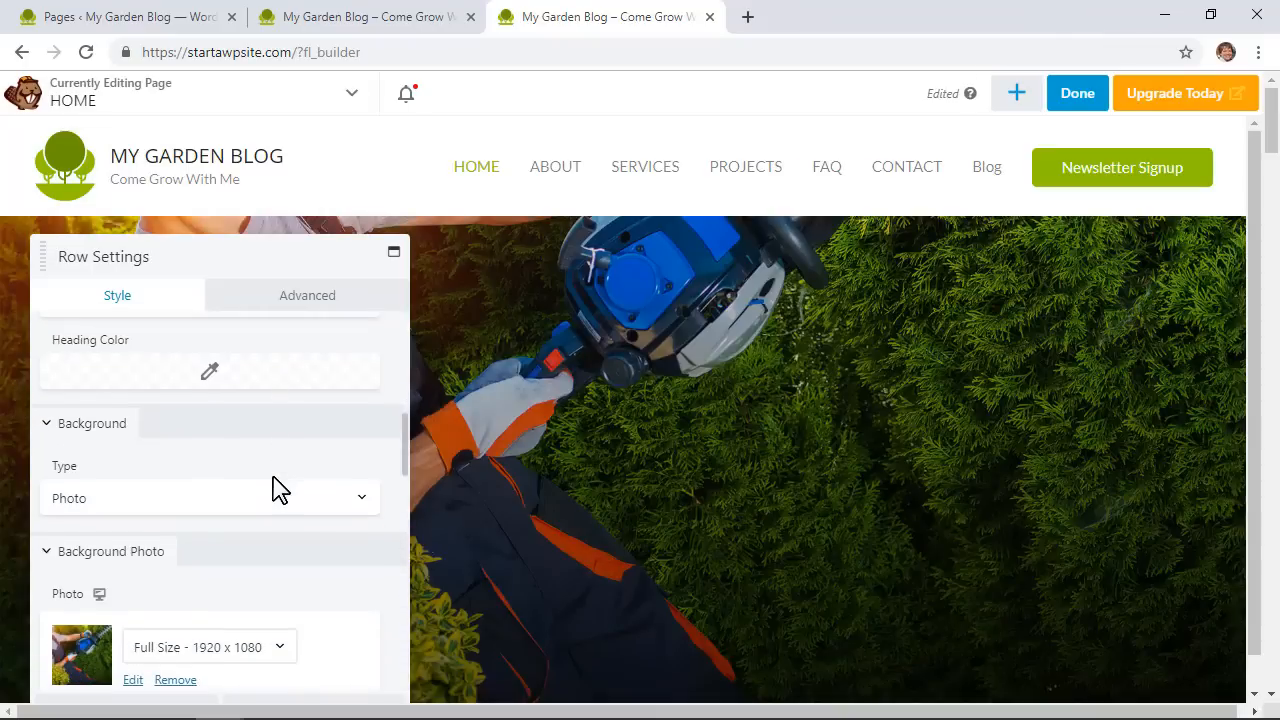
pyautogui.scroll(-2, 277, 490)
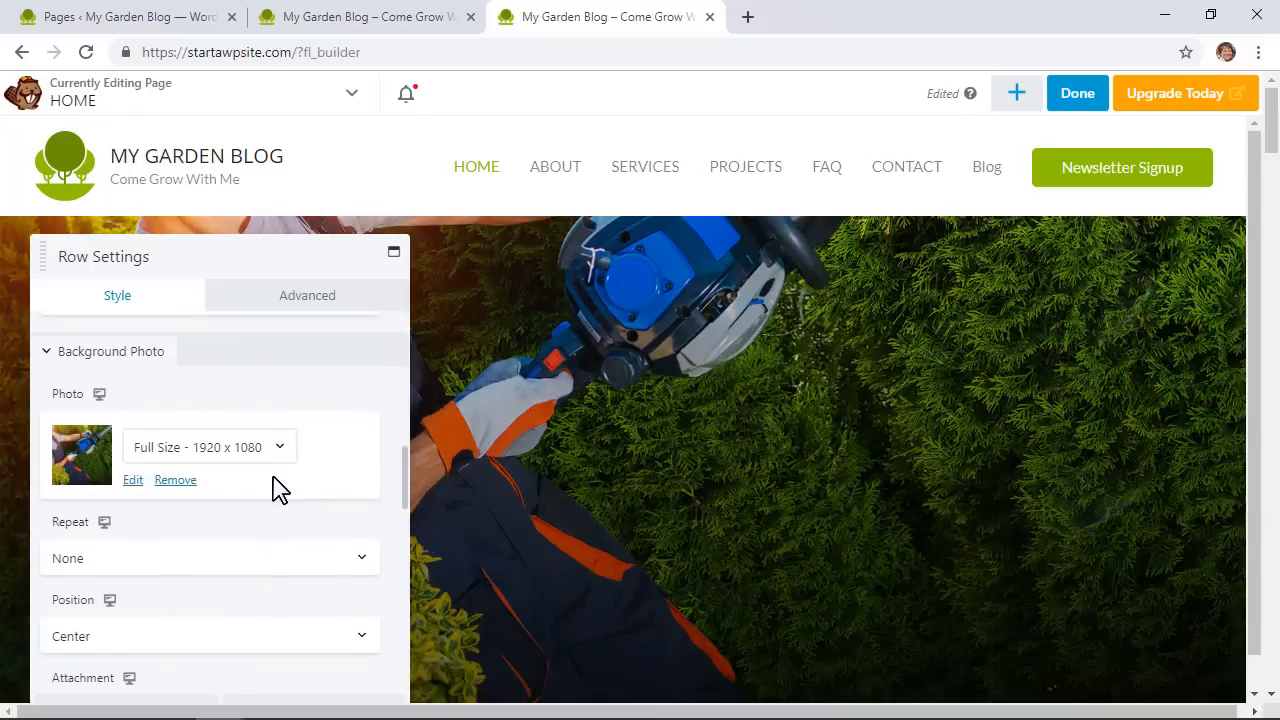
pyautogui.click(133, 482)
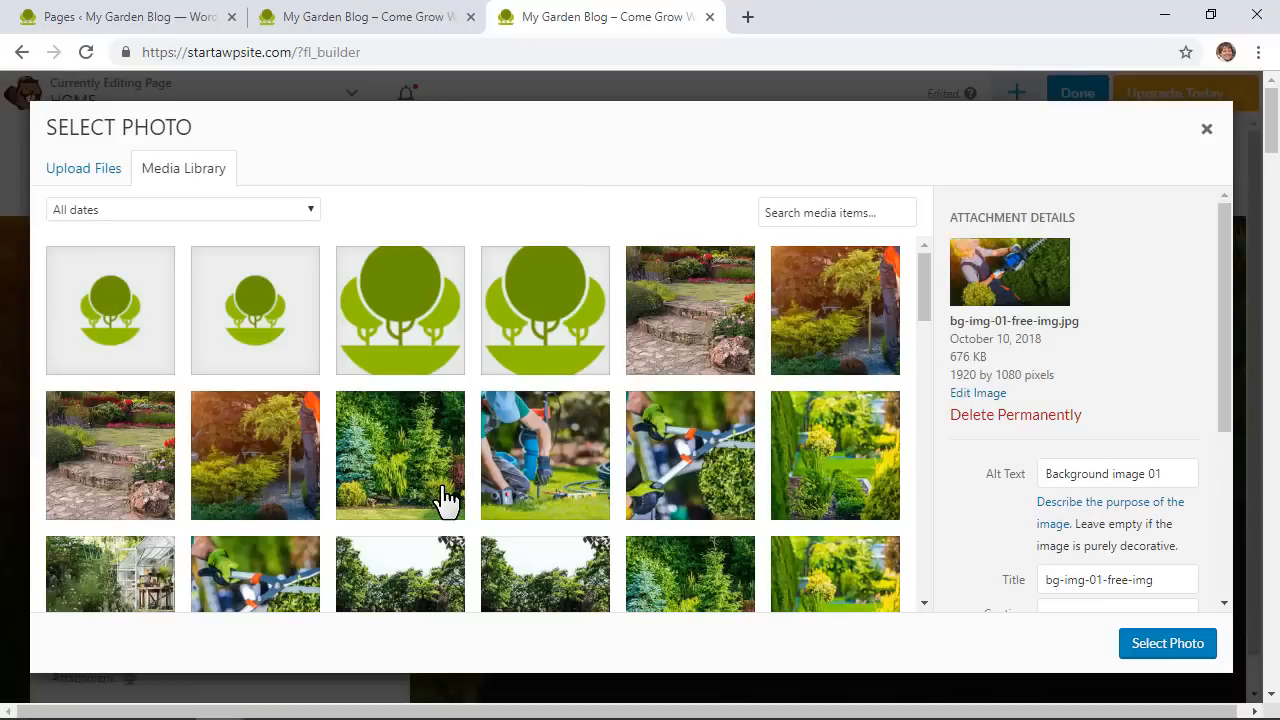
pyautogui.scroll(-1, 540, 450)
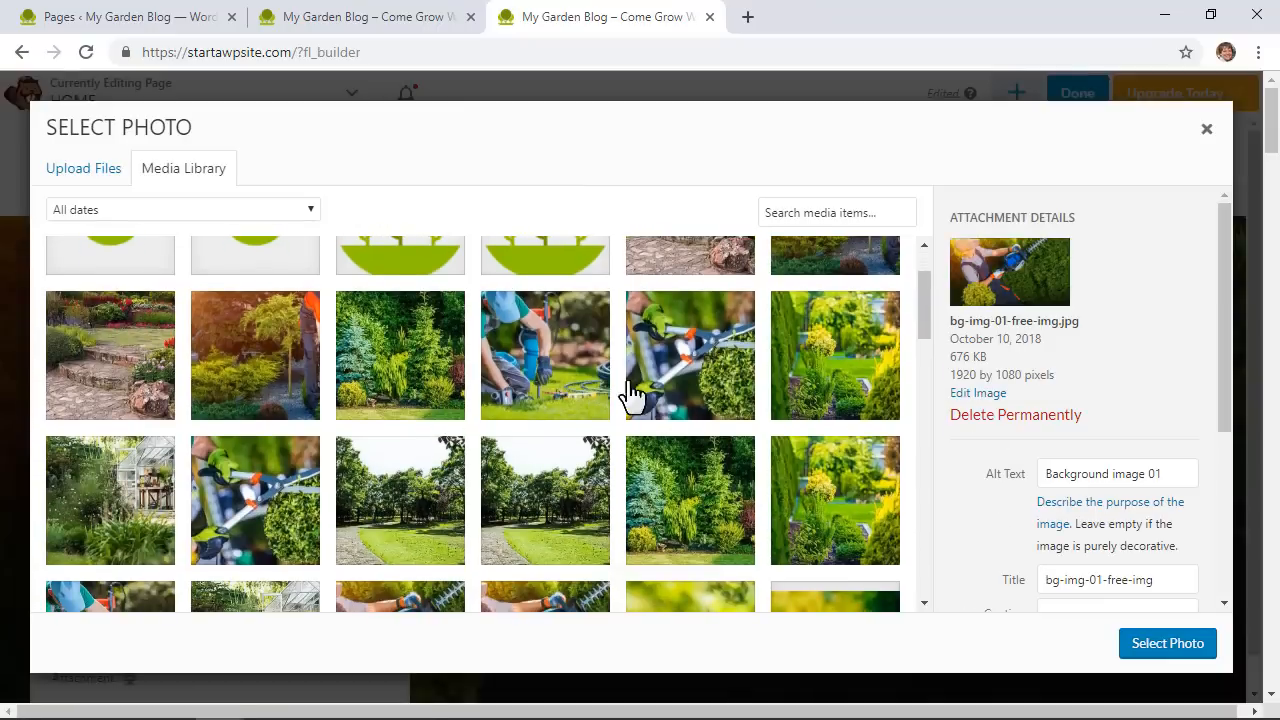
pyautogui.click(578, 368)
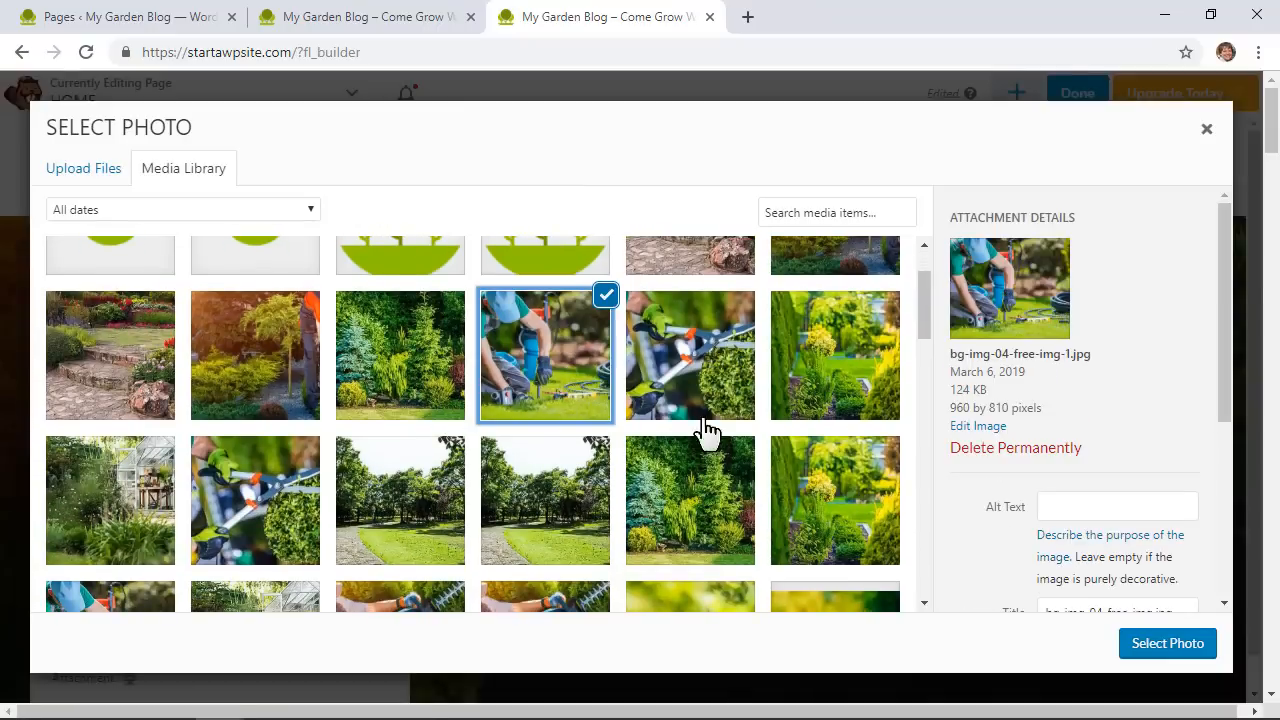
pyautogui.click(1180, 652)
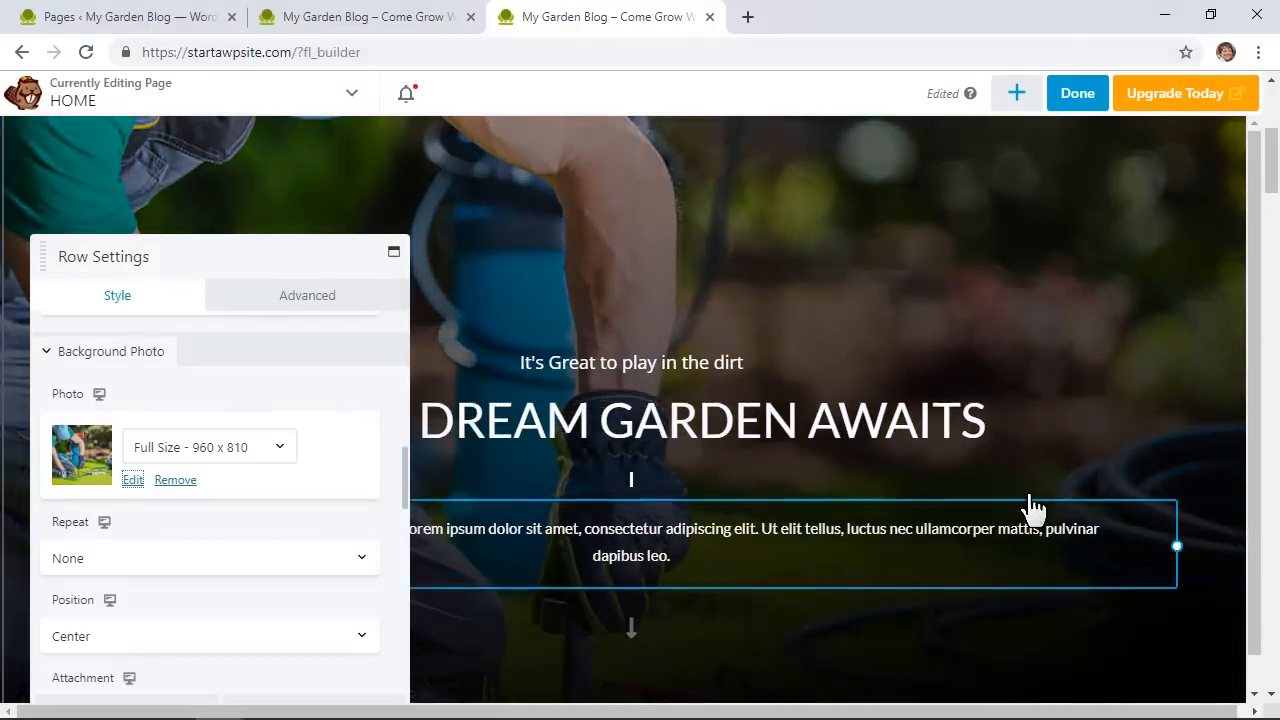
# Examine how the hero row's fixed background photo behaves as the page content moves over it
pyautogui.scroll(4, 1029, 497)
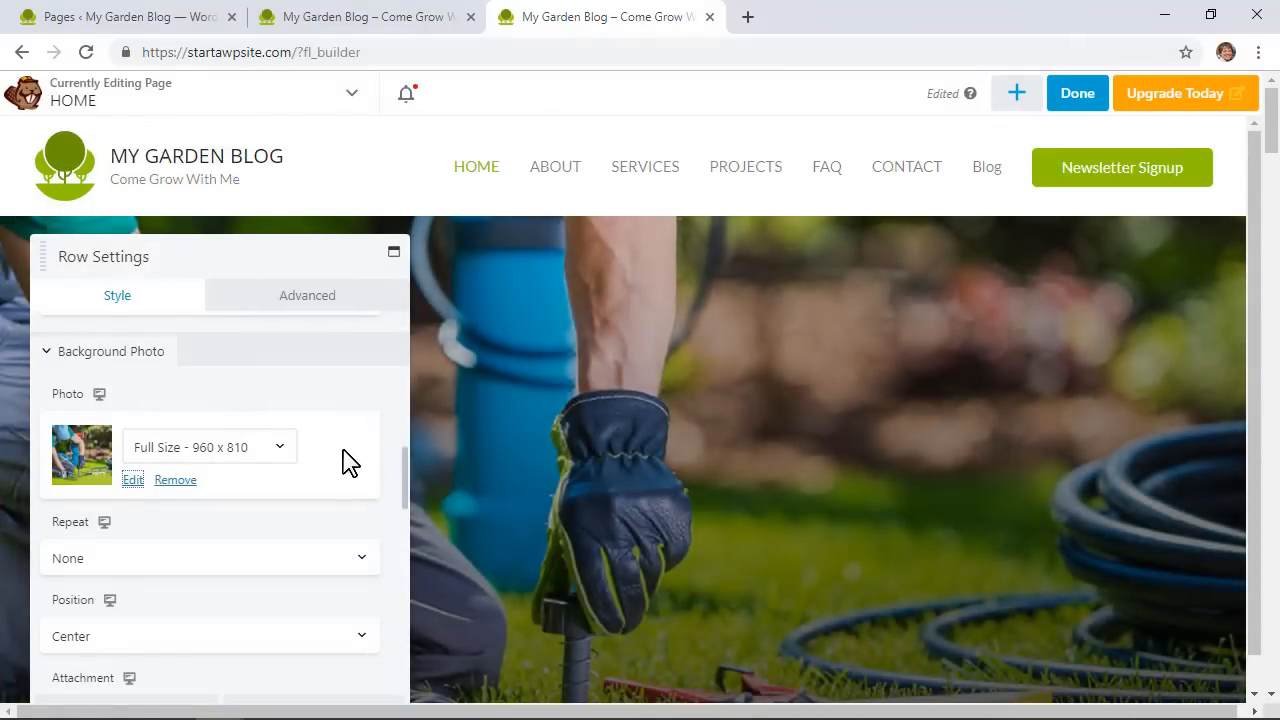
pyautogui.scroll(-2, 345, 460)
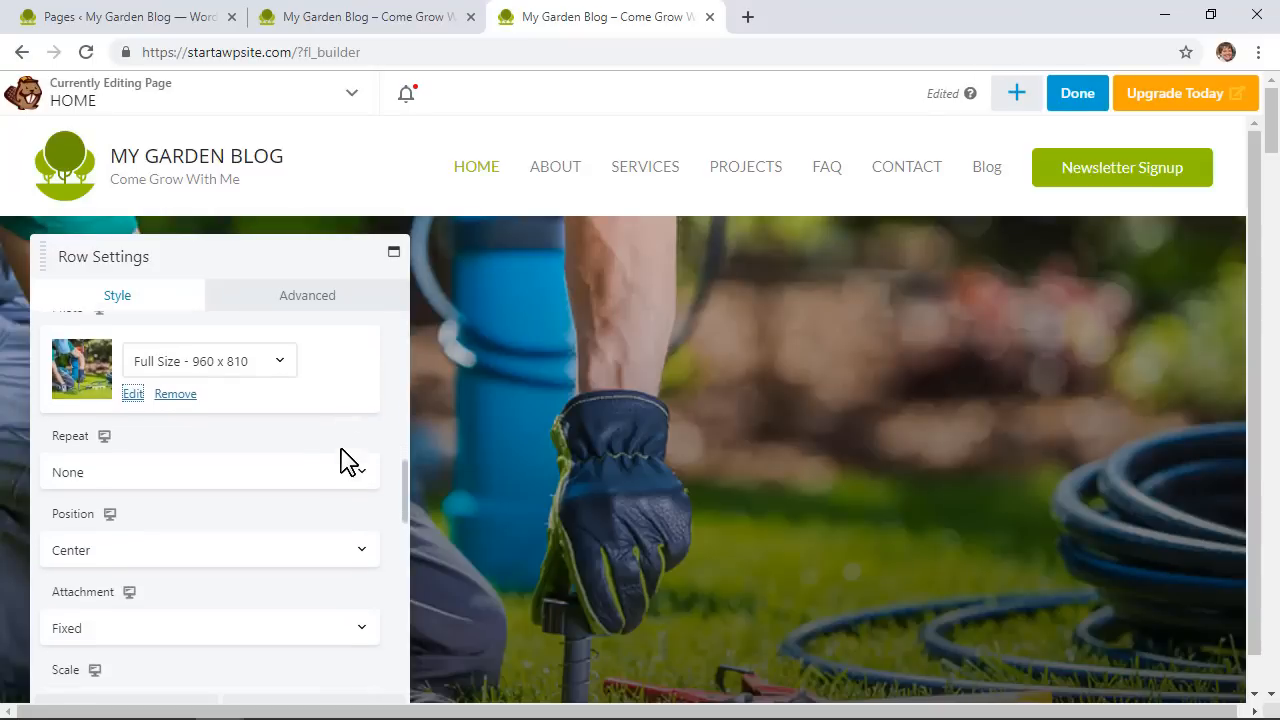
pyautogui.scroll(-2, 458, 457)
pyautogui.scroll(-1, 459, 447)
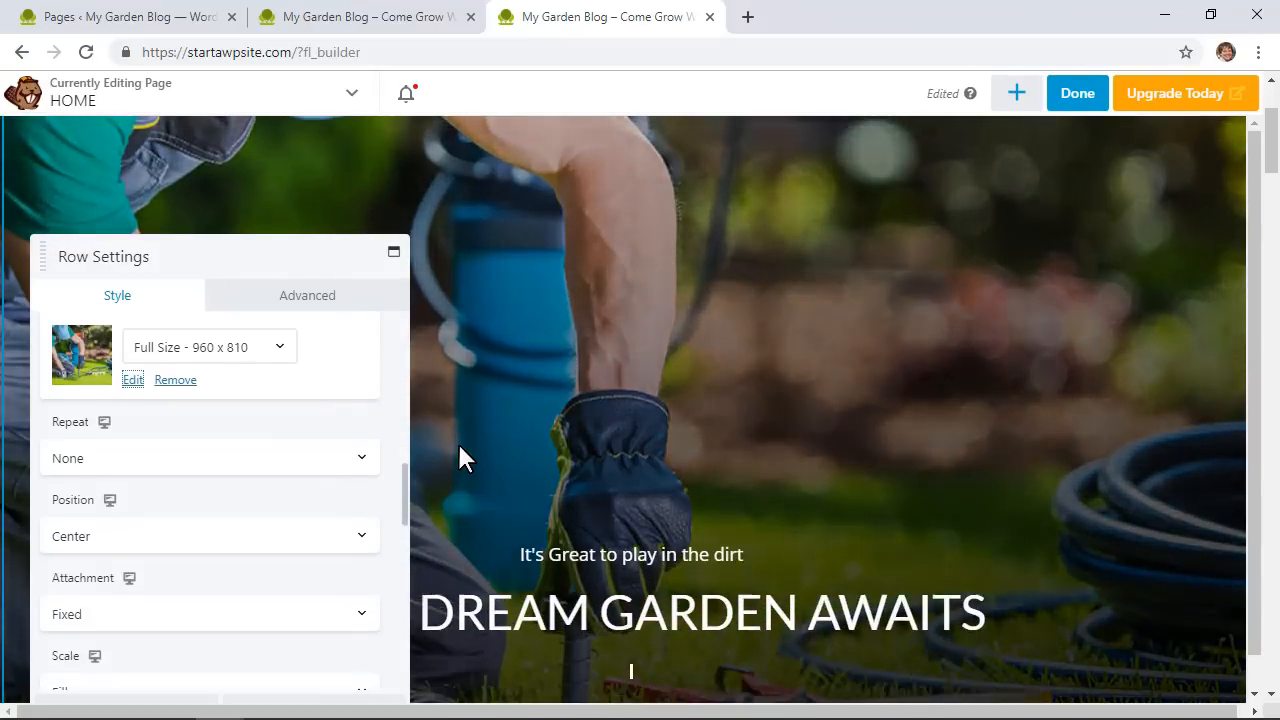
pyautogui.scroll(2, 459, 447)
pyautogui.scroll(-2, 459, 447)
pyautogui.scroll(-1, 459, 447)
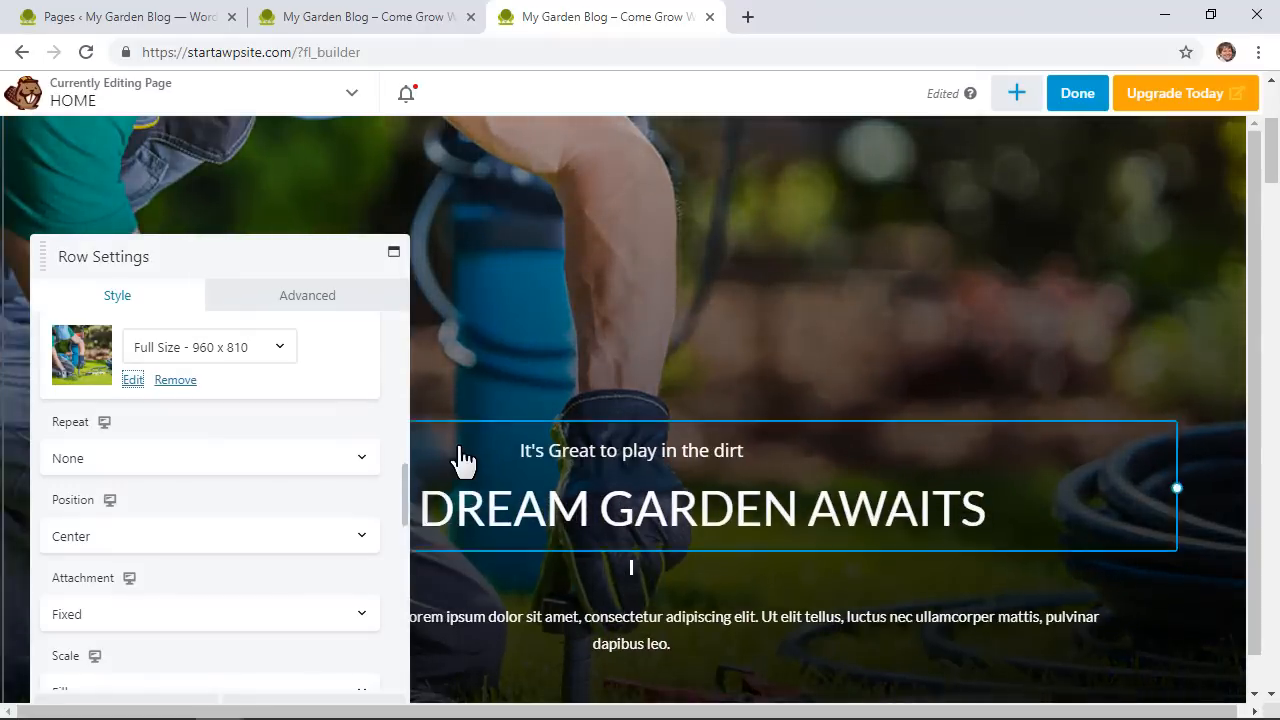
pyautogui.scroll(3, 459, 447)
pyautogui.scroll(-3, 459, 447)
pyautogui.scroll(-3, 460, 455)
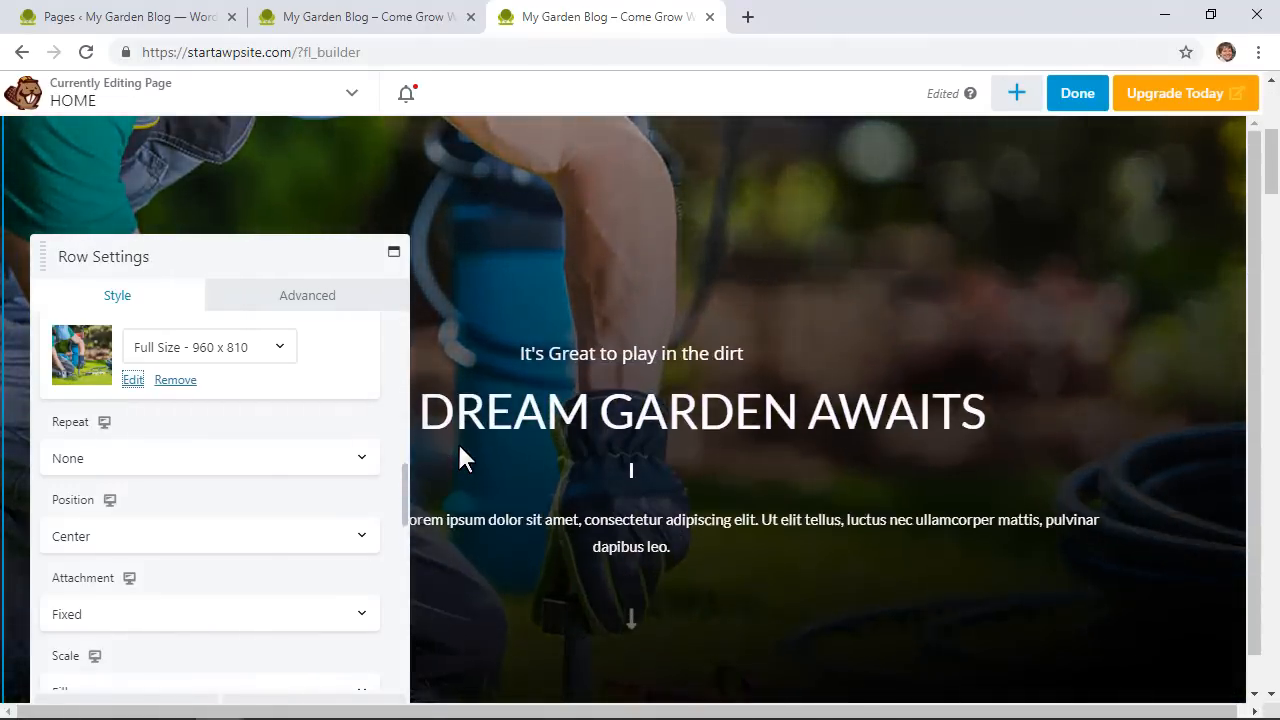
pyautogui.scroll(5, 460, 455)
# Set the background photo's attachment to Scroll and check how it moves with the hero row
pyautogui.scroll(-3, 243, 523)
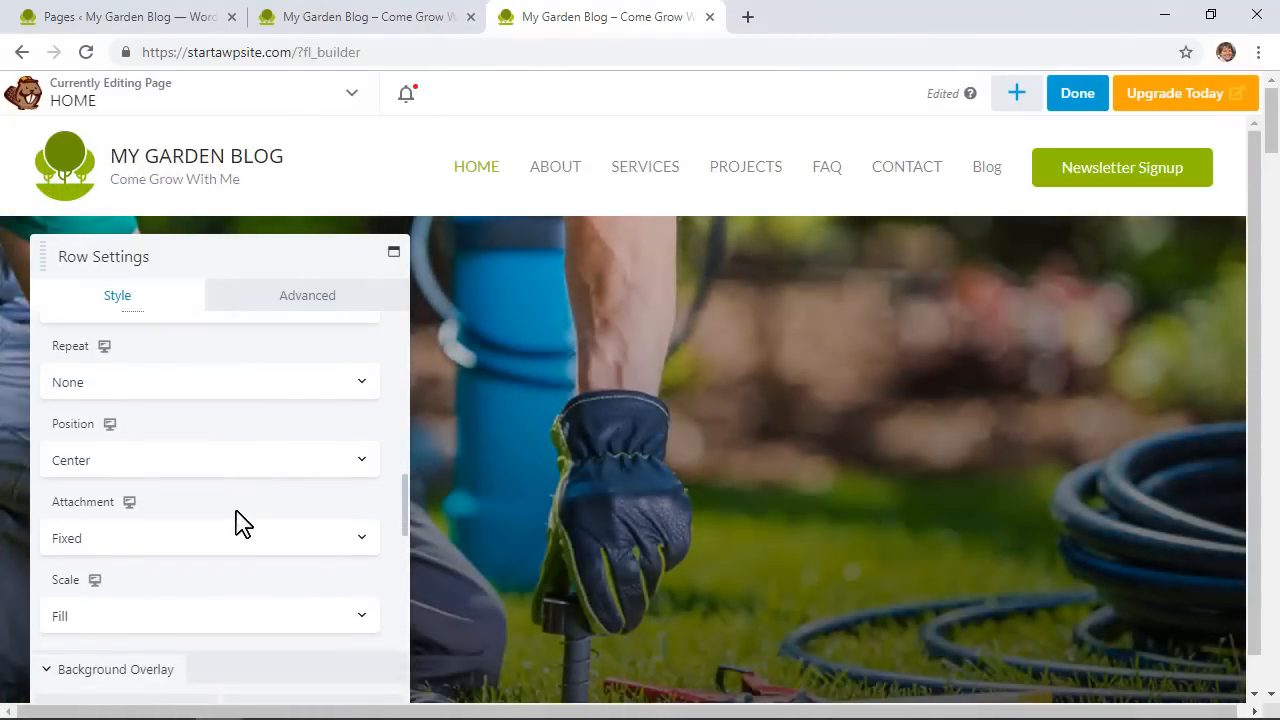
pyautogui.click(243, 414)
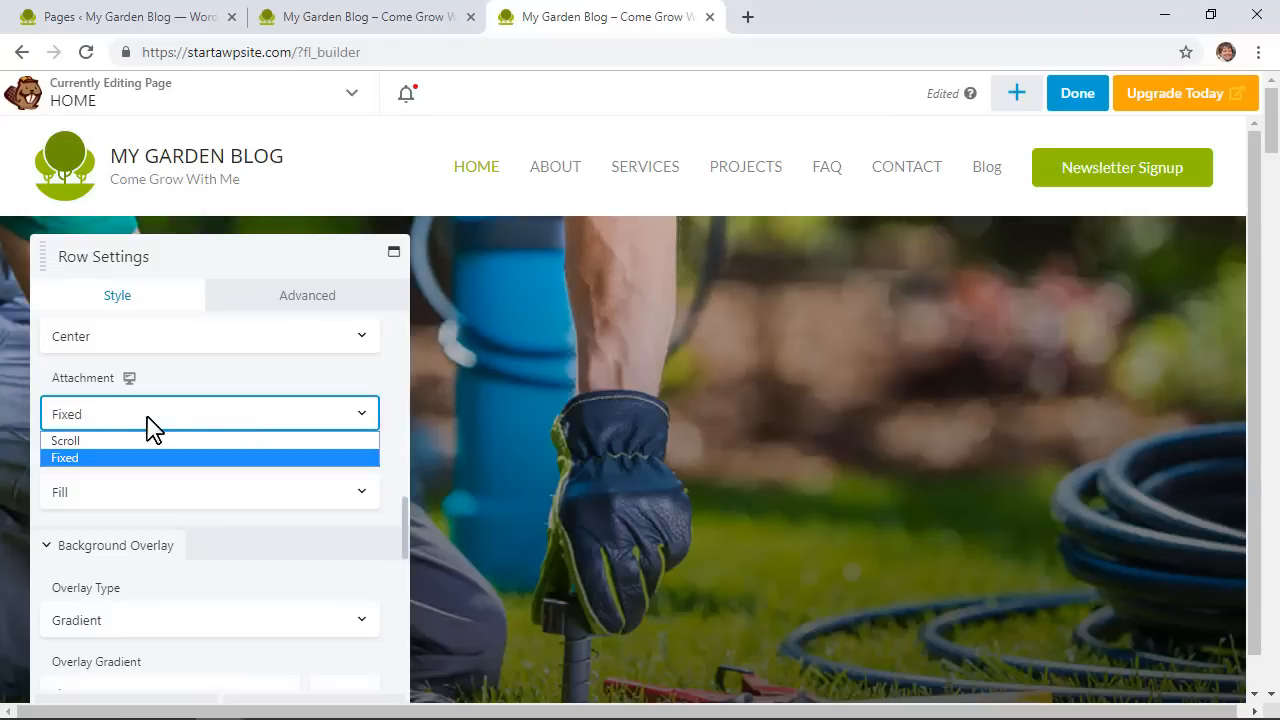
pyautogui.click(76, 443)
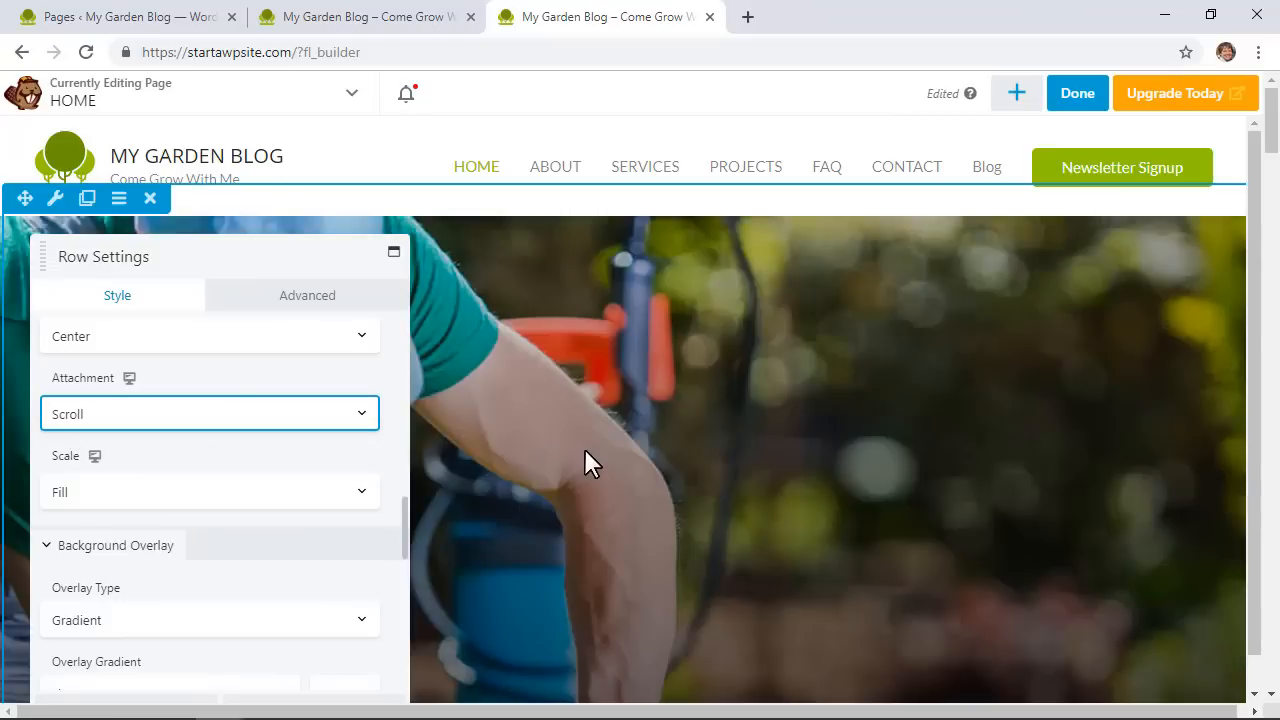
pyautogui.scroll(-2, 601, 438)
pyautogui.scroll(-4, 601, 438)
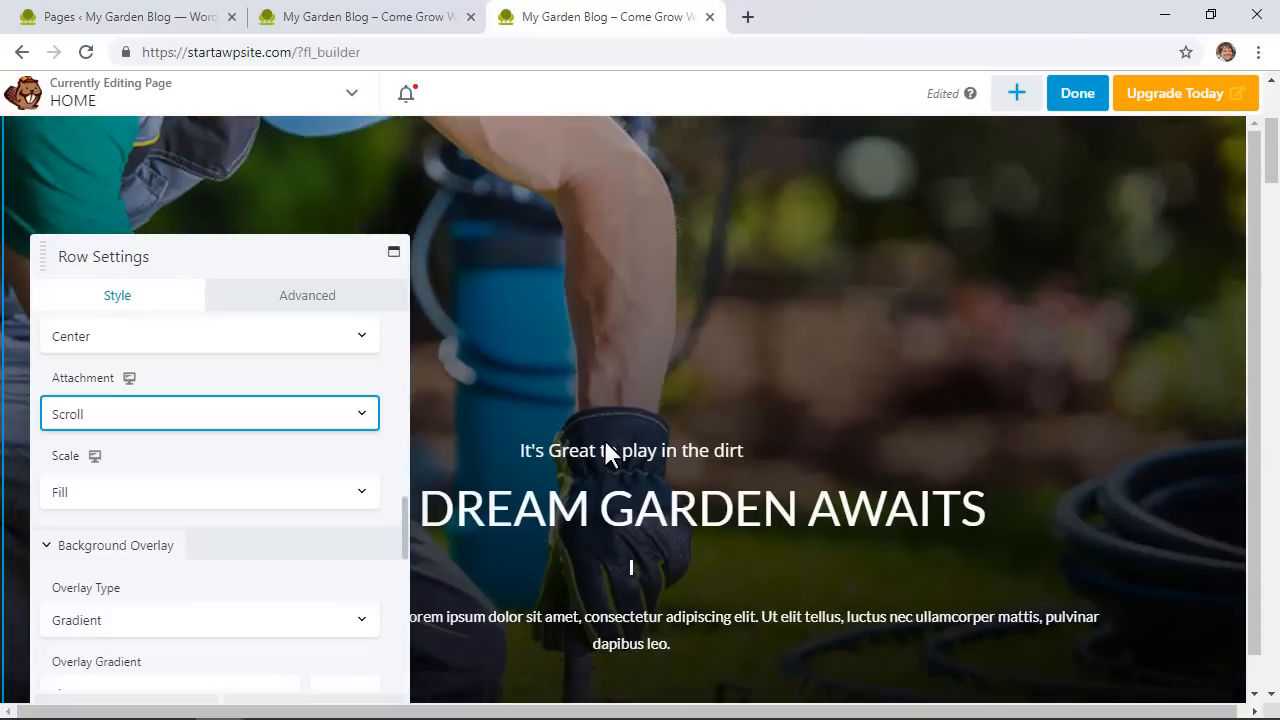
pyautogui.scroll(-6, 604, 439)
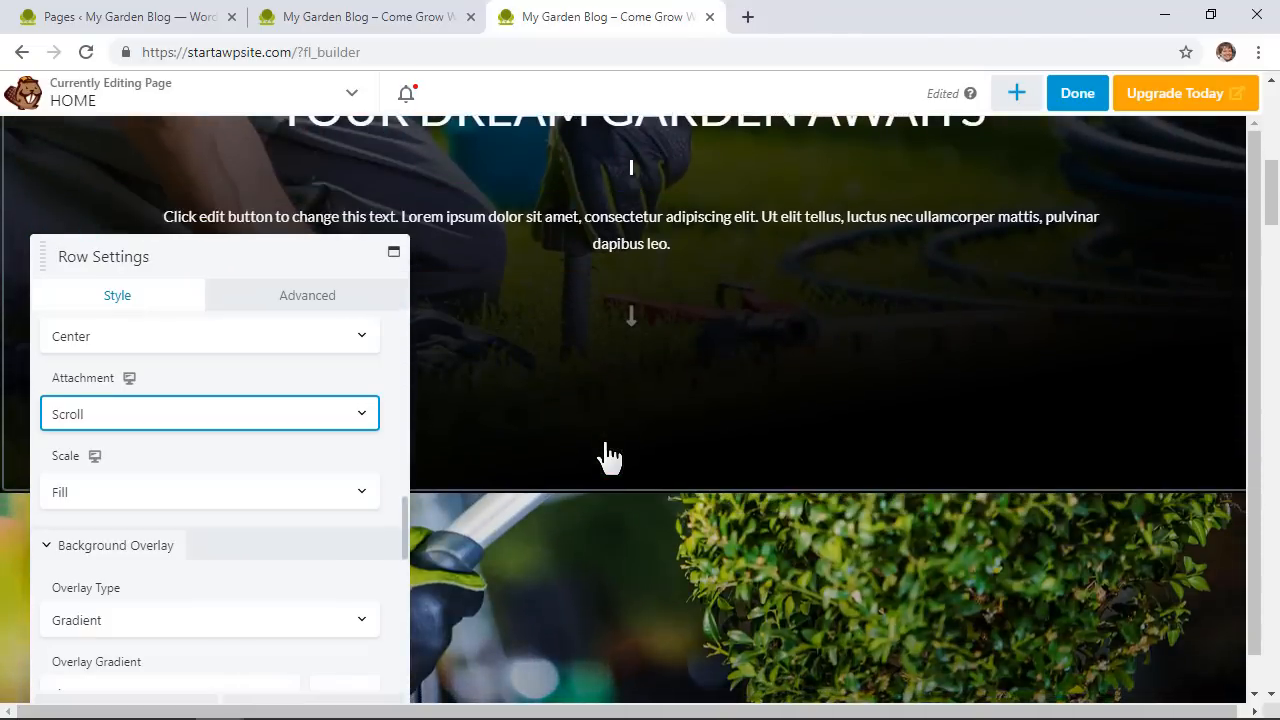
# Set the hero row's background photo attachment back to Fixed
pyautogui.scroll(8, 605, 450)
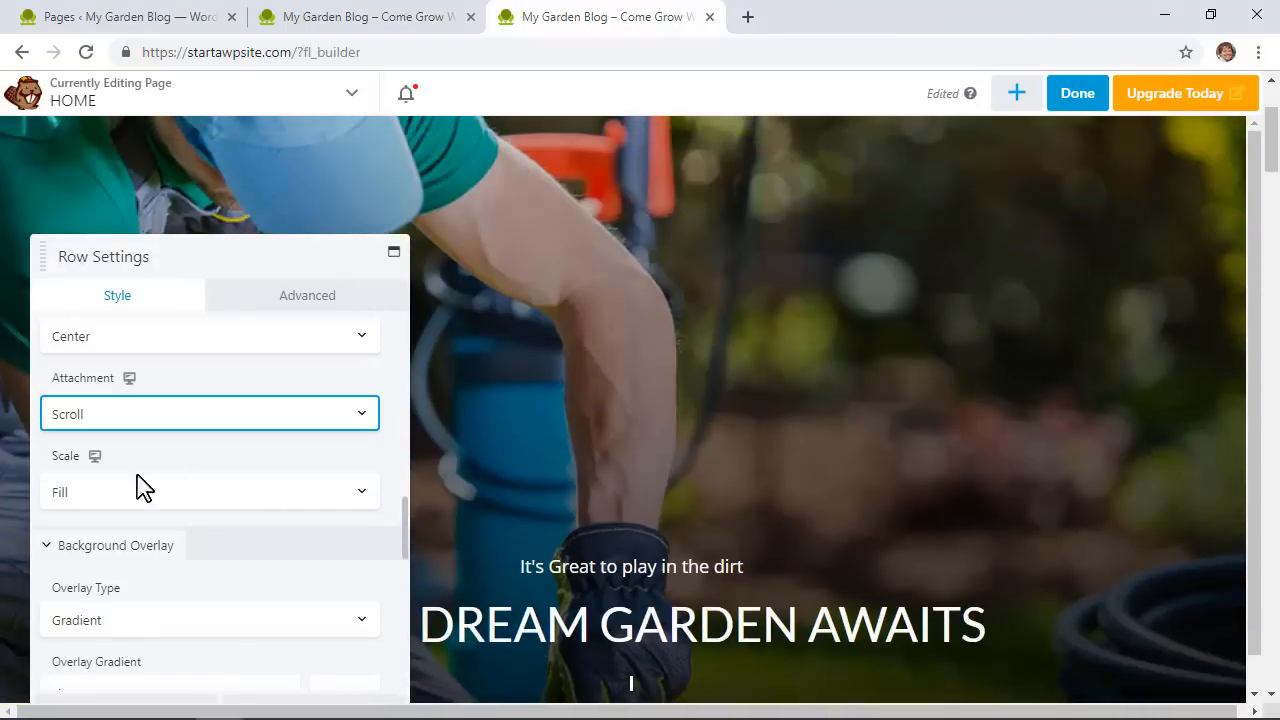
pyautogui.click(229, 418)
pyautogui.click(229, 454)
pyautogui.scroll(3, 568, 422)
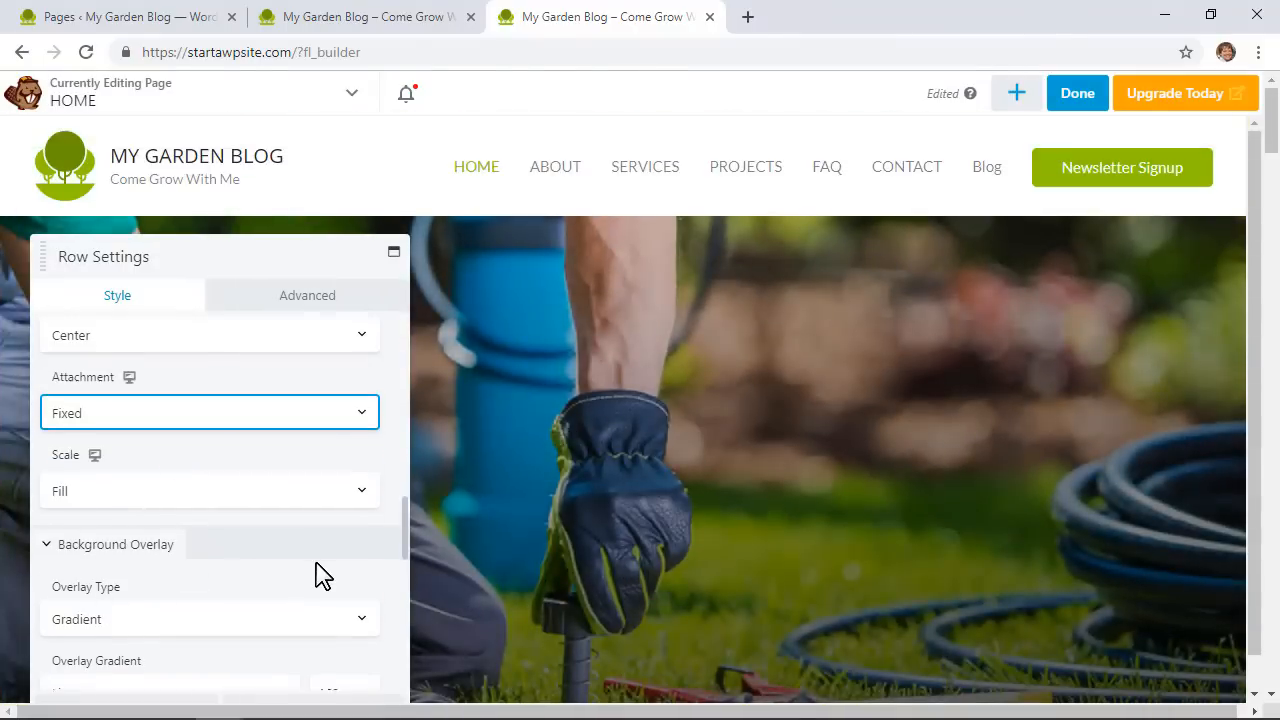
# Keep the hero row's background overlay as a gradient and try blue #323ead as its second colour
pyautogui.scroll(-1, 305, 567)
pyautogui.click(259, 531)
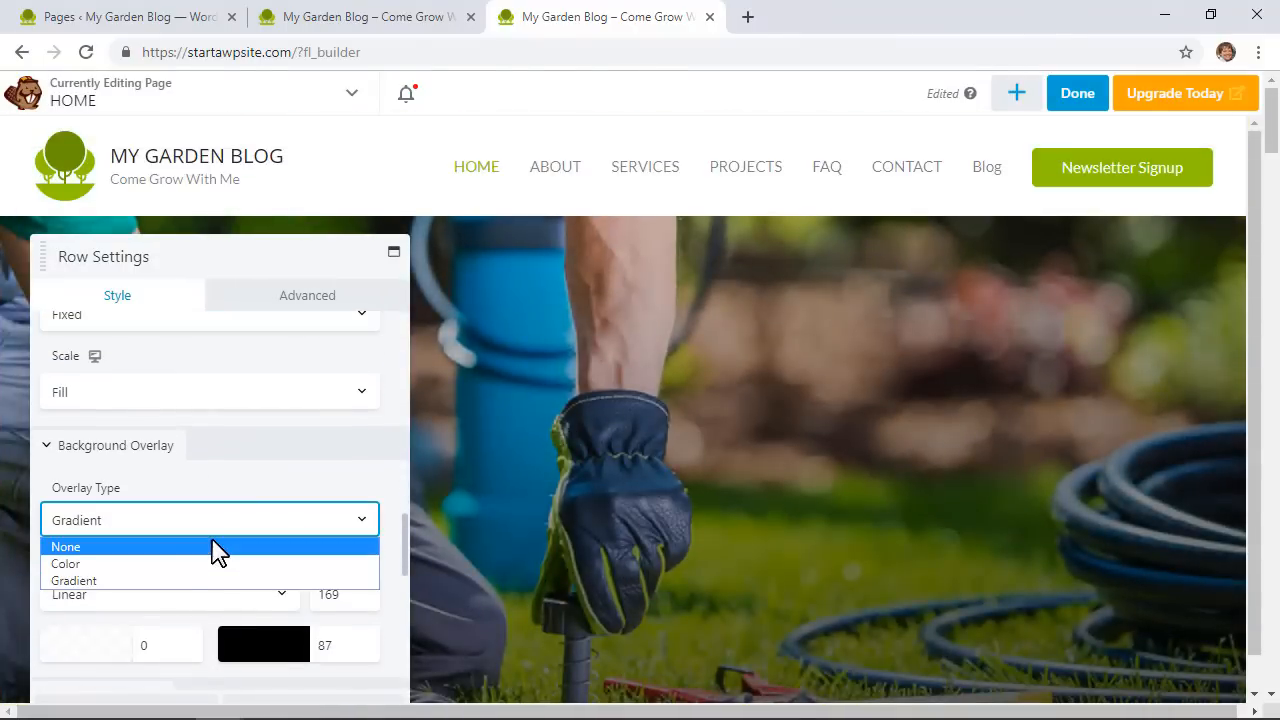
pyautogui.click(134, 581)
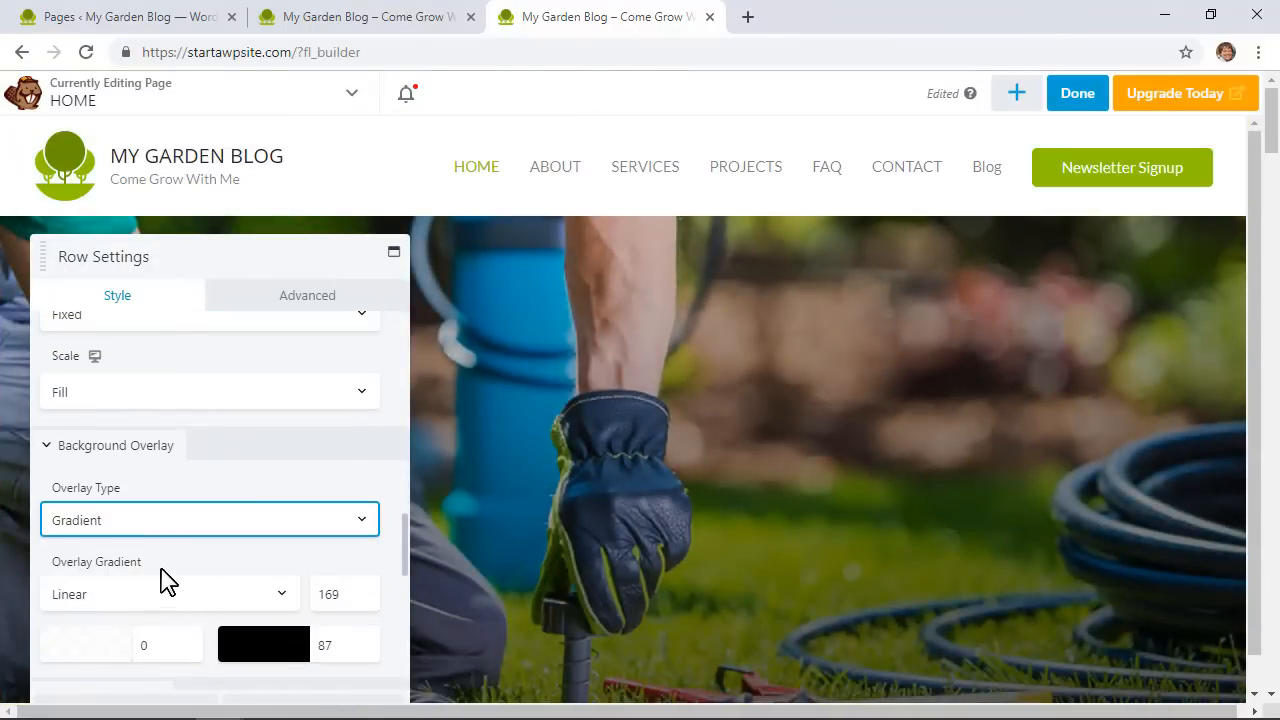
pyautogui.scroll(-3, 186, 573)
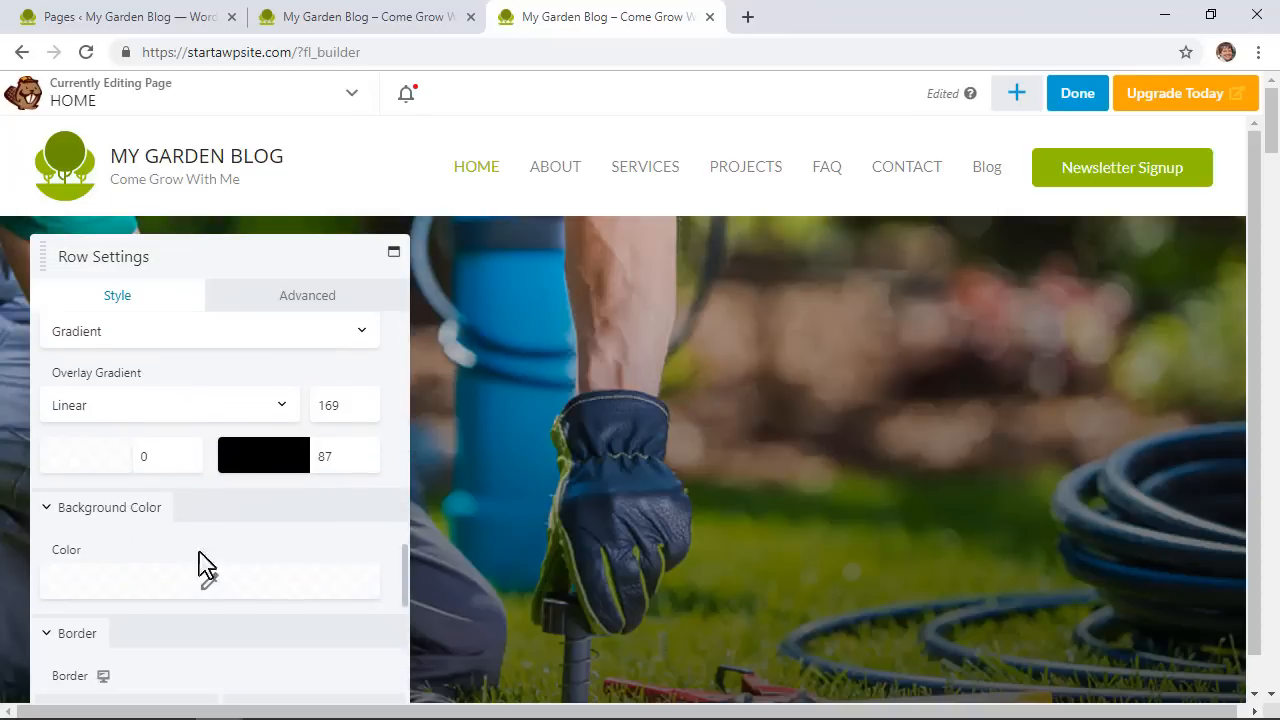
pyautogui.click(292, 452)
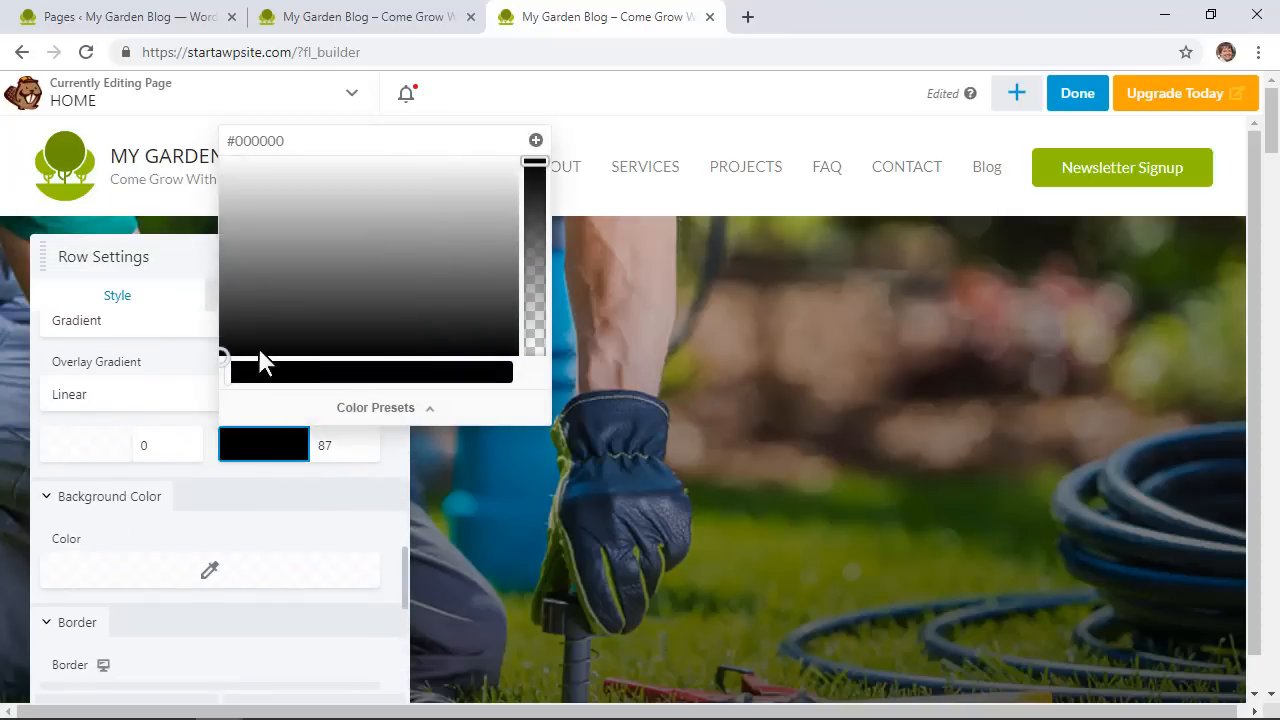
pyautogui.click(428, 372)
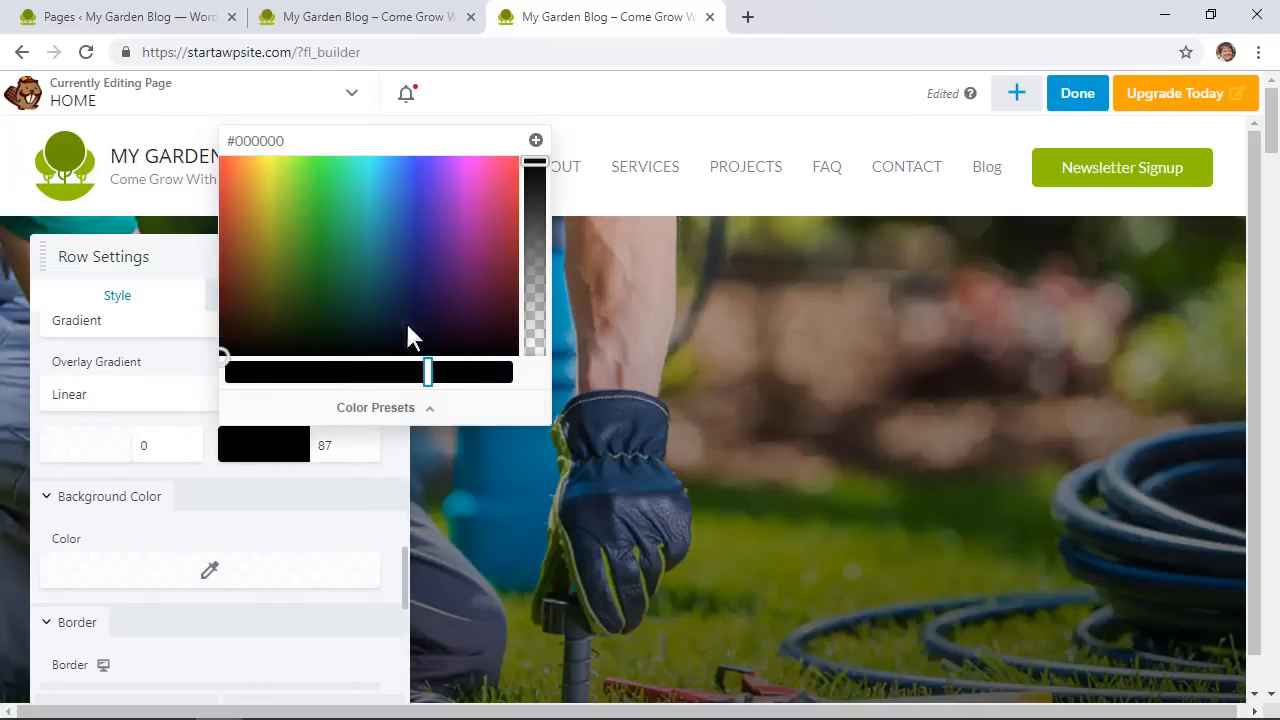
pyautogui.click(414, 221)
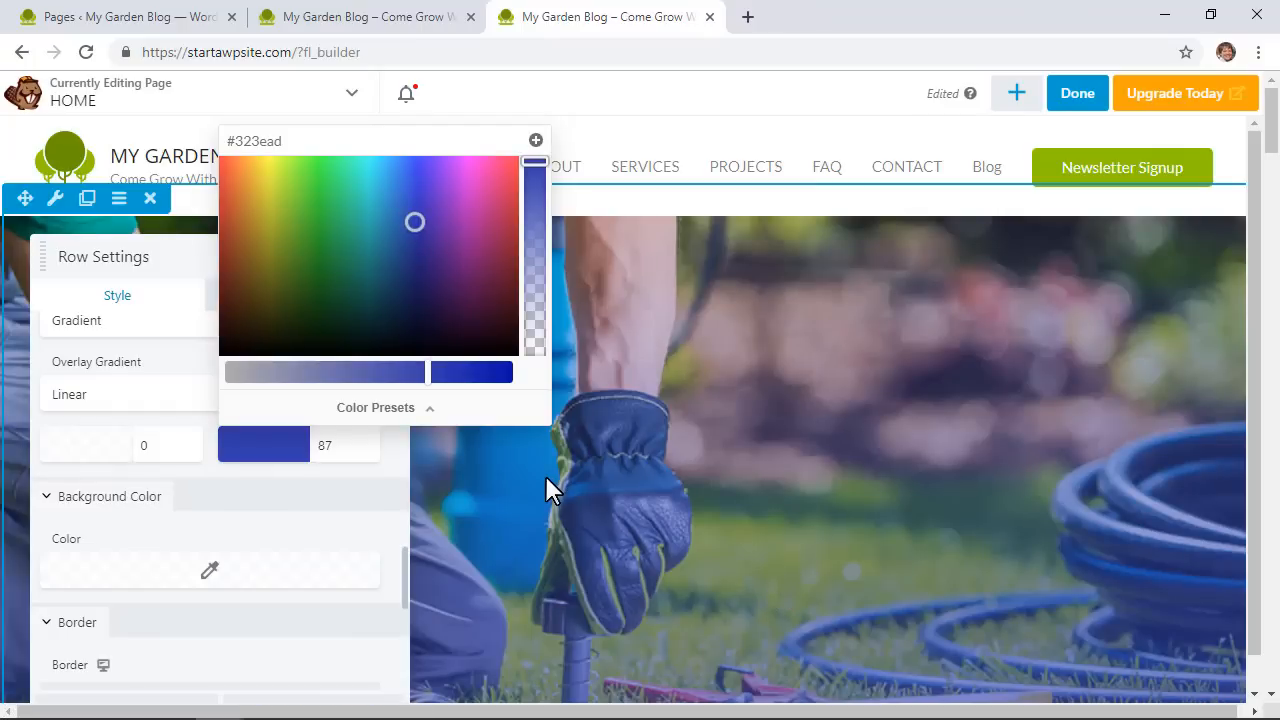
# Remove the gradient overlay from the hero row's background photo and save the row settings
pyautogui.scroll(1, 250, 470)
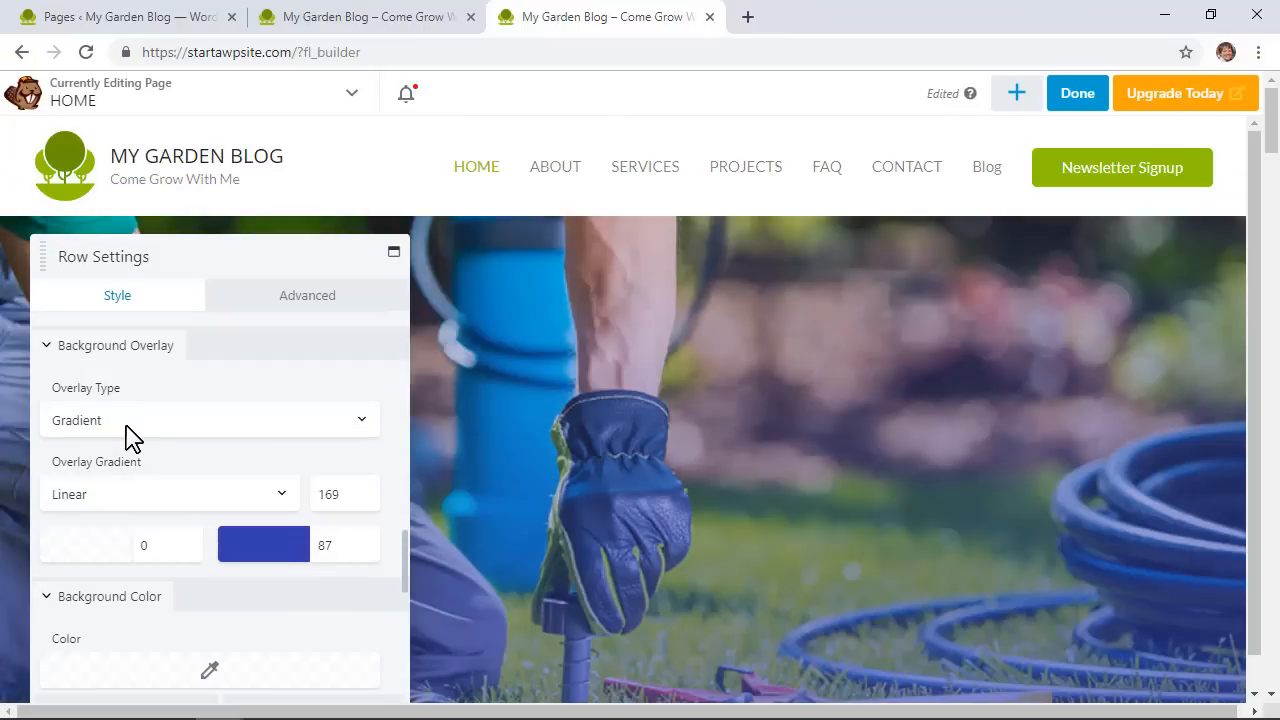
pyautogui.click(129, 420)
pyautogui.click(113, 463)
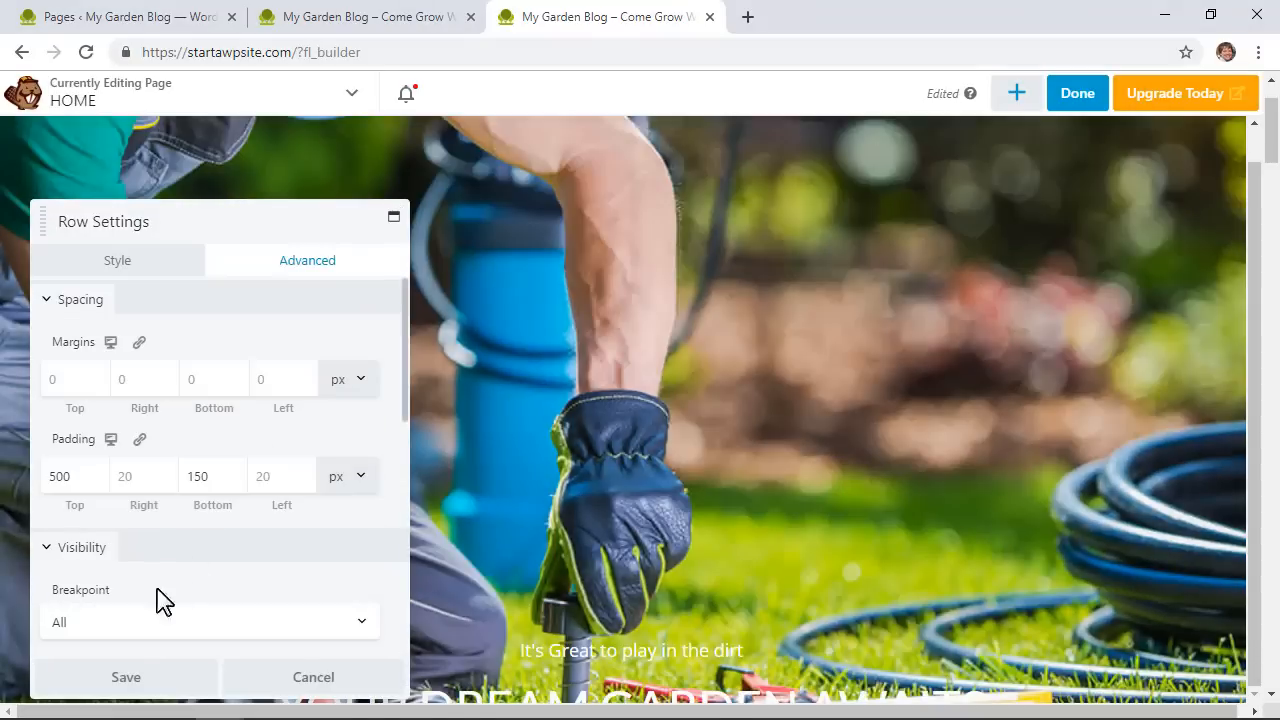
pyautogui.click(121, 680)
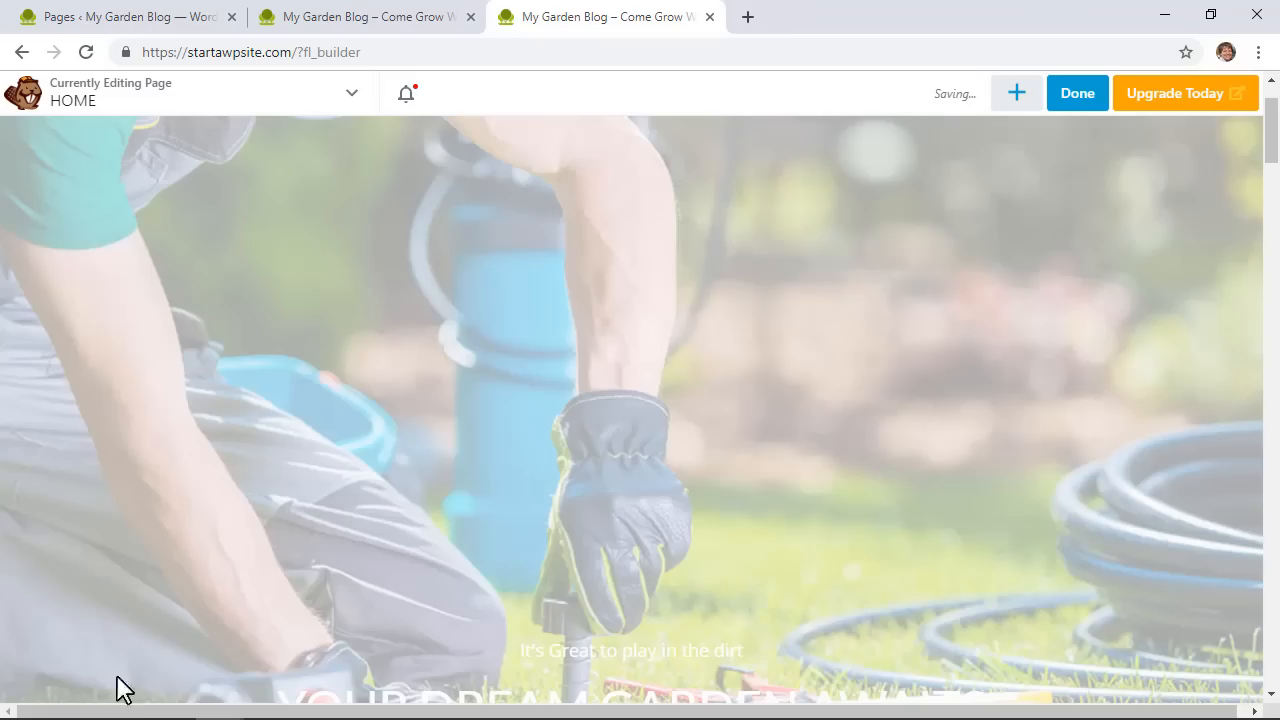
# Change the background colour of the View All Projects button below the project photos to dark green
pyautogui.scroll(-6, 777, 334)
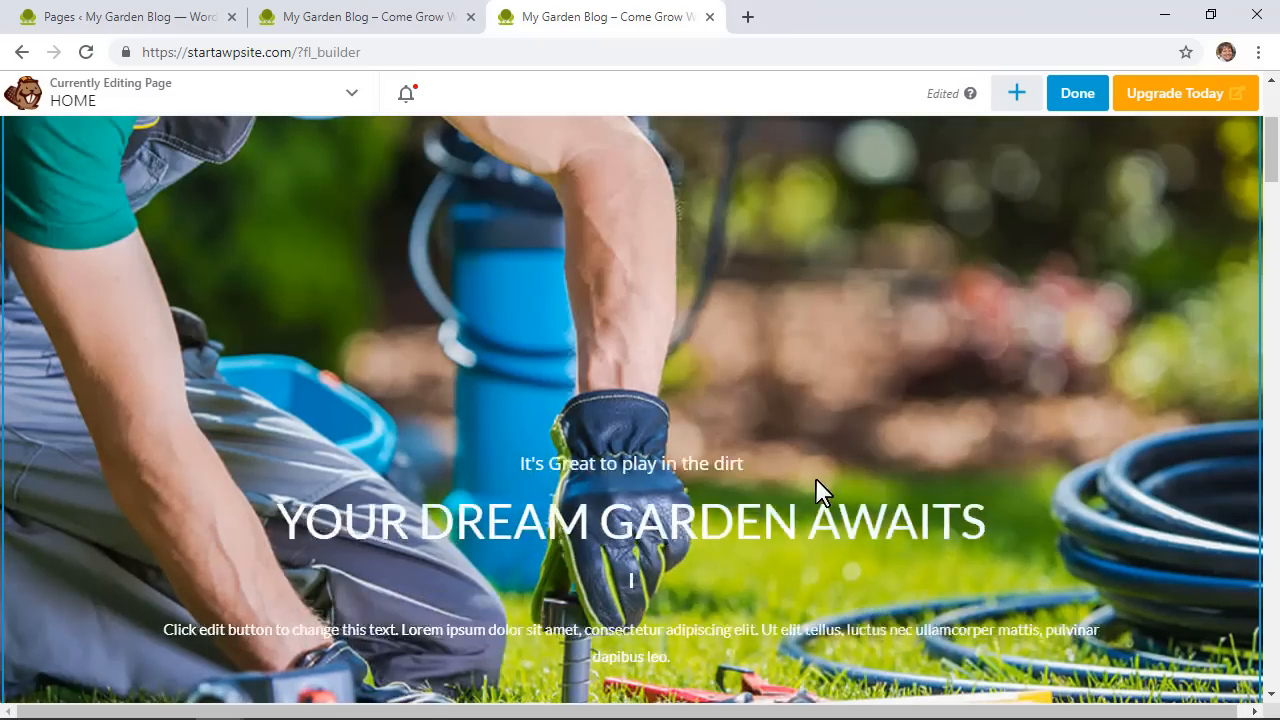
pyautogui.scroll(-15, 815, 478)
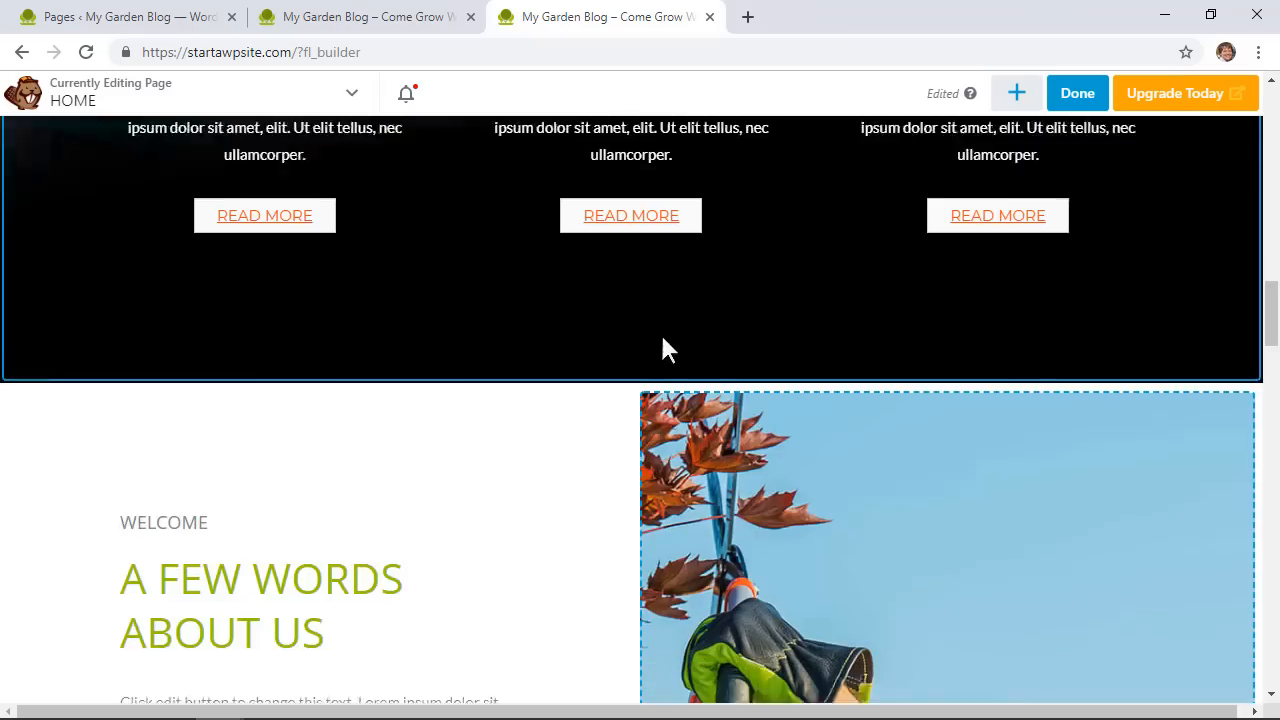
pyautogui.scroll(-10, 656, 363)
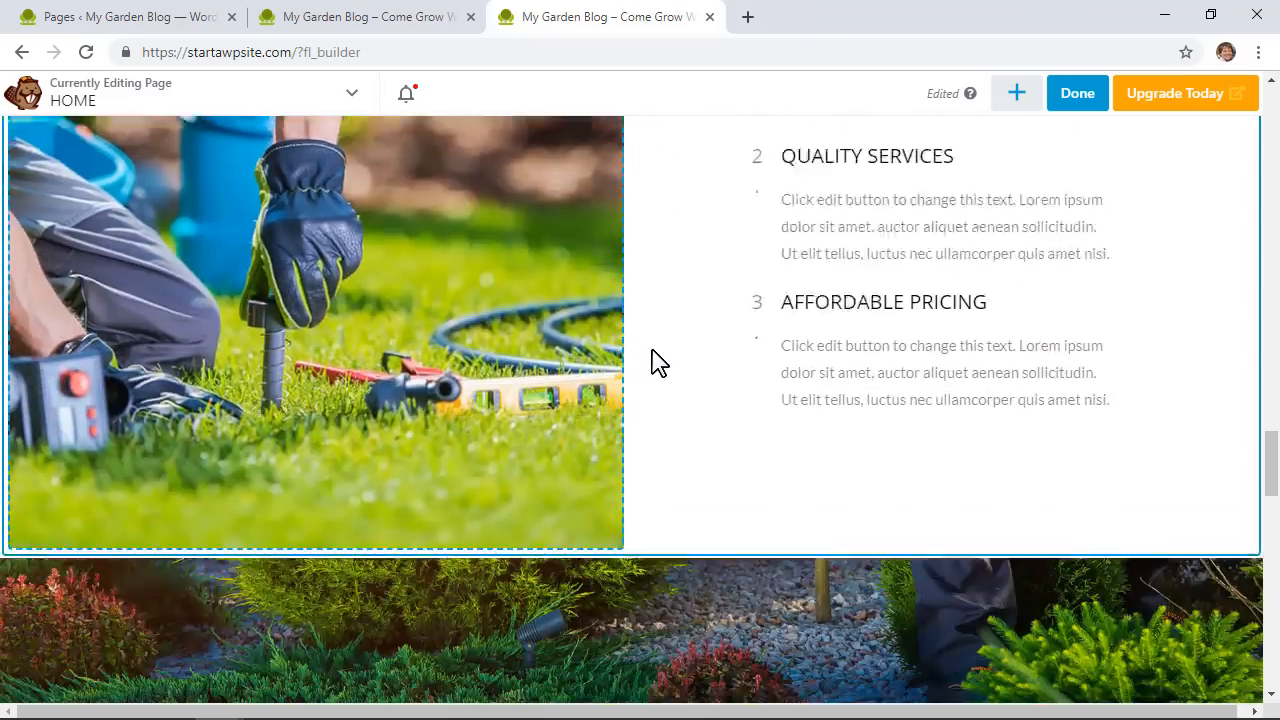
pyautogui.scroll(-4, 652, 352)
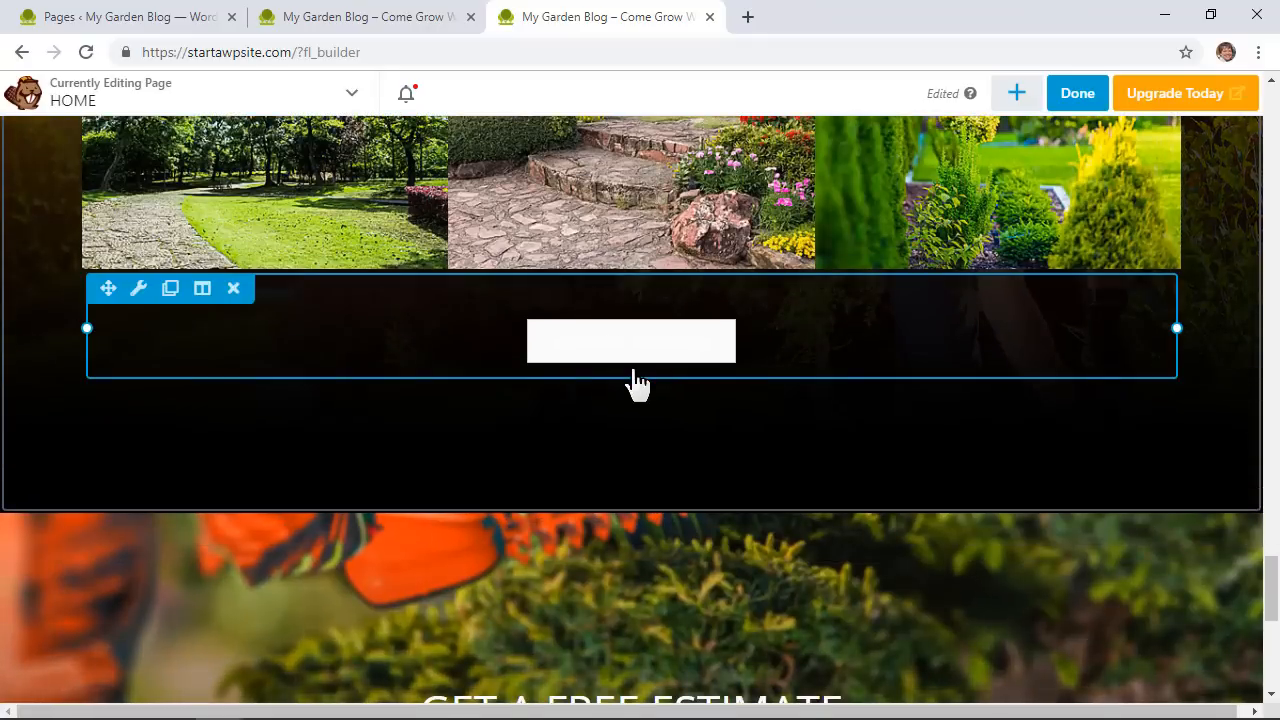
pyautogui.click(683, 342)
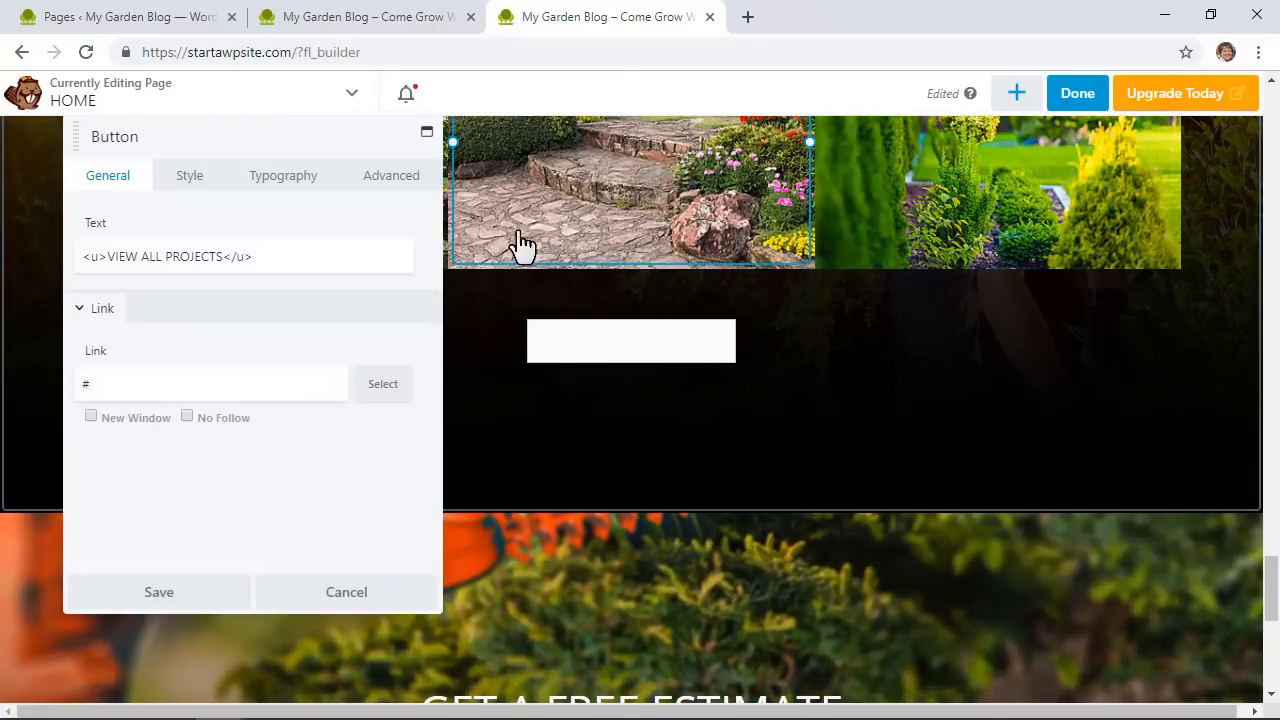
pyautogui.click(190, 178)
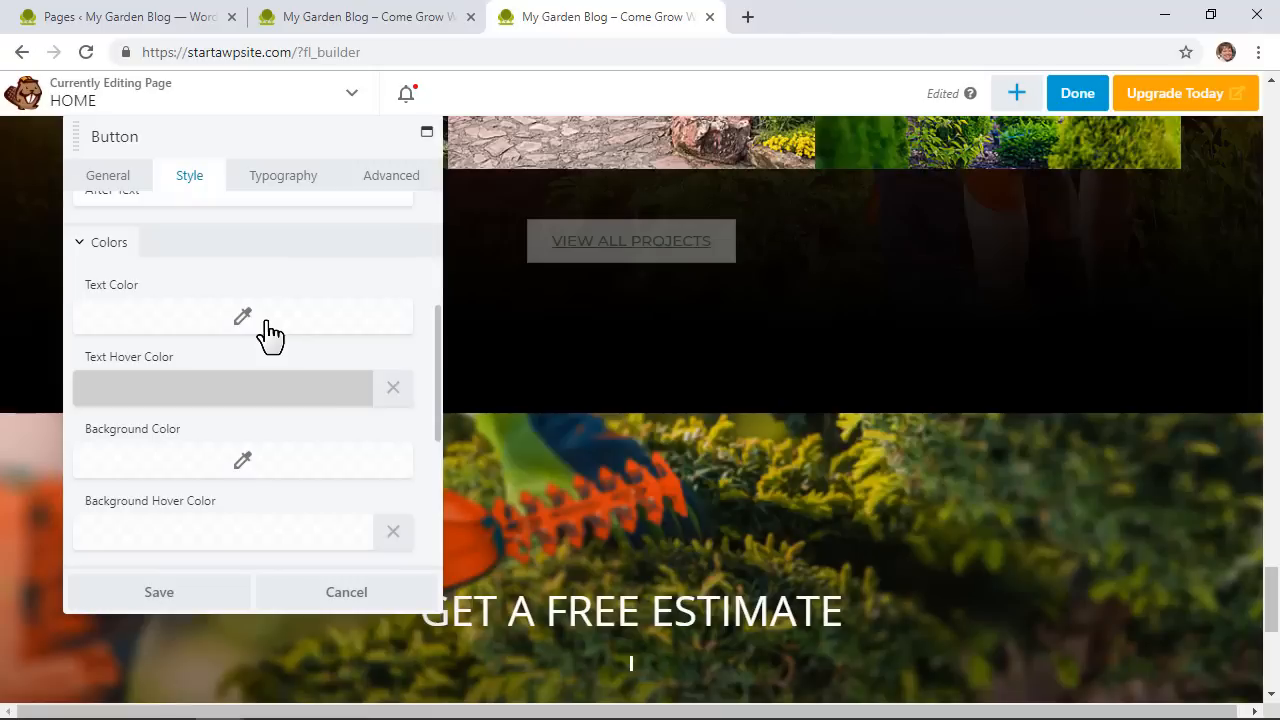
pyautogui.scroll(-1, 270, 335)
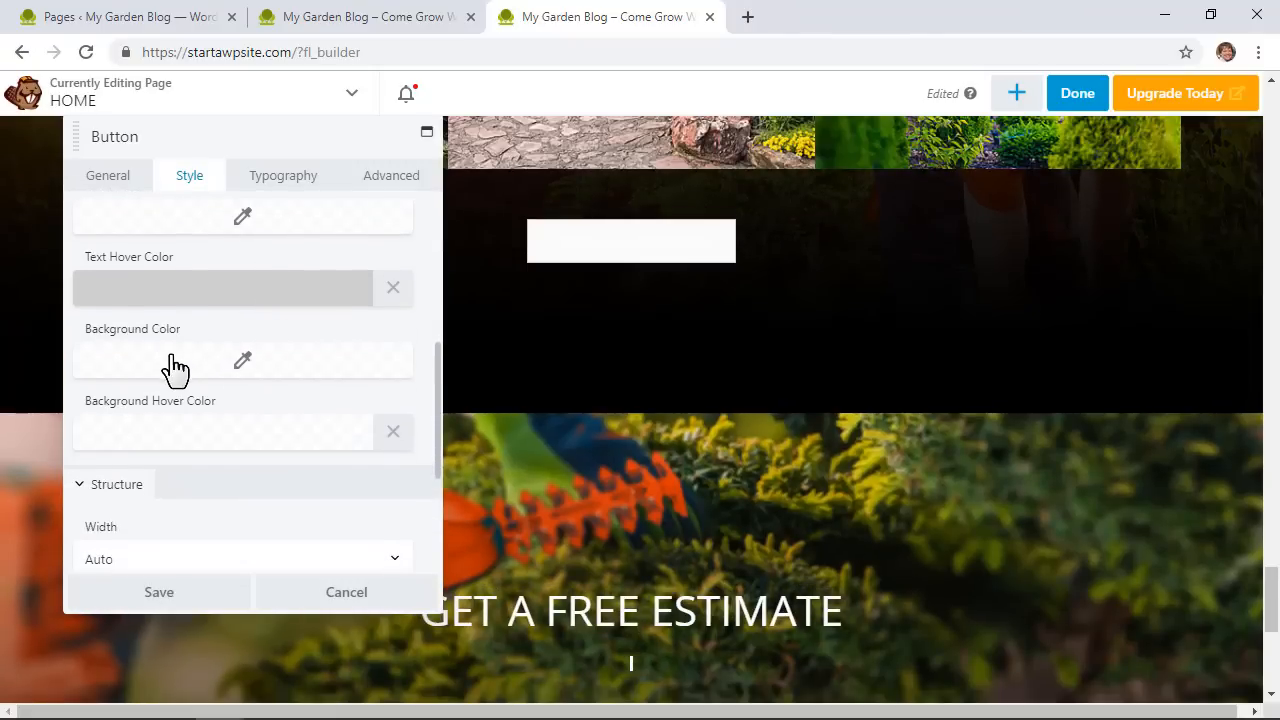
pyautogui.click(228, 362)
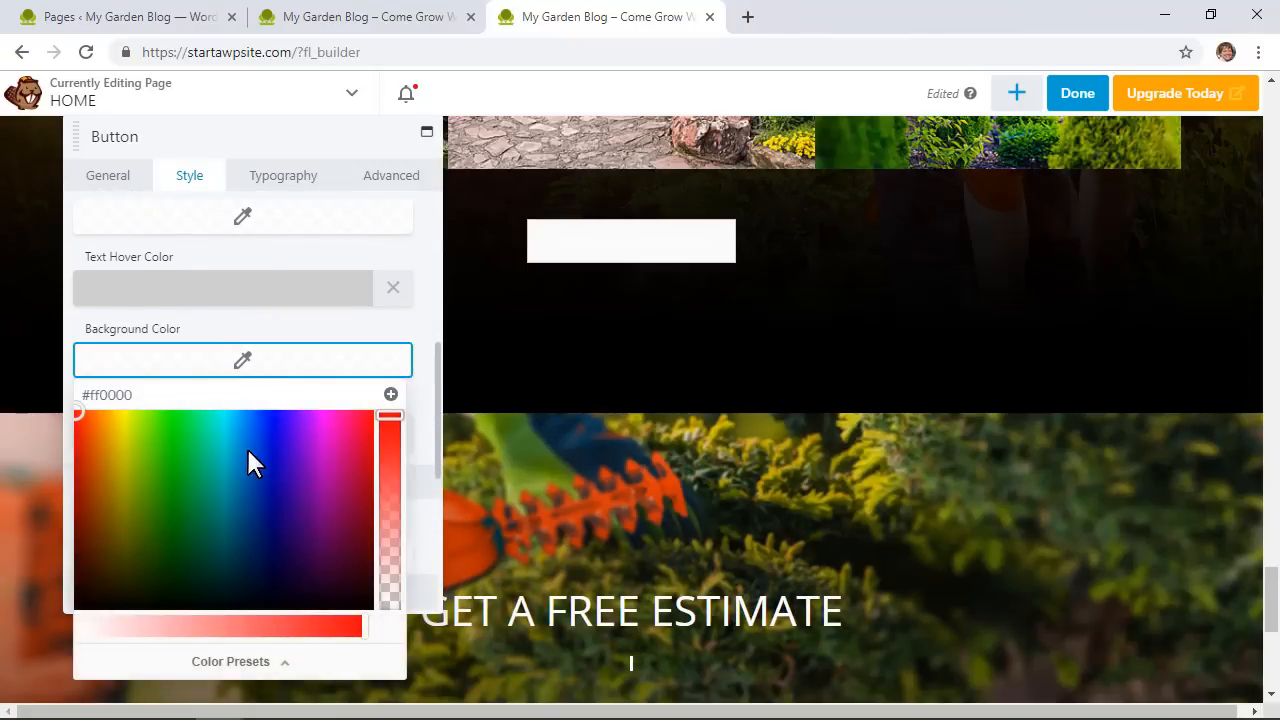
pyautogui.click(253, 462)
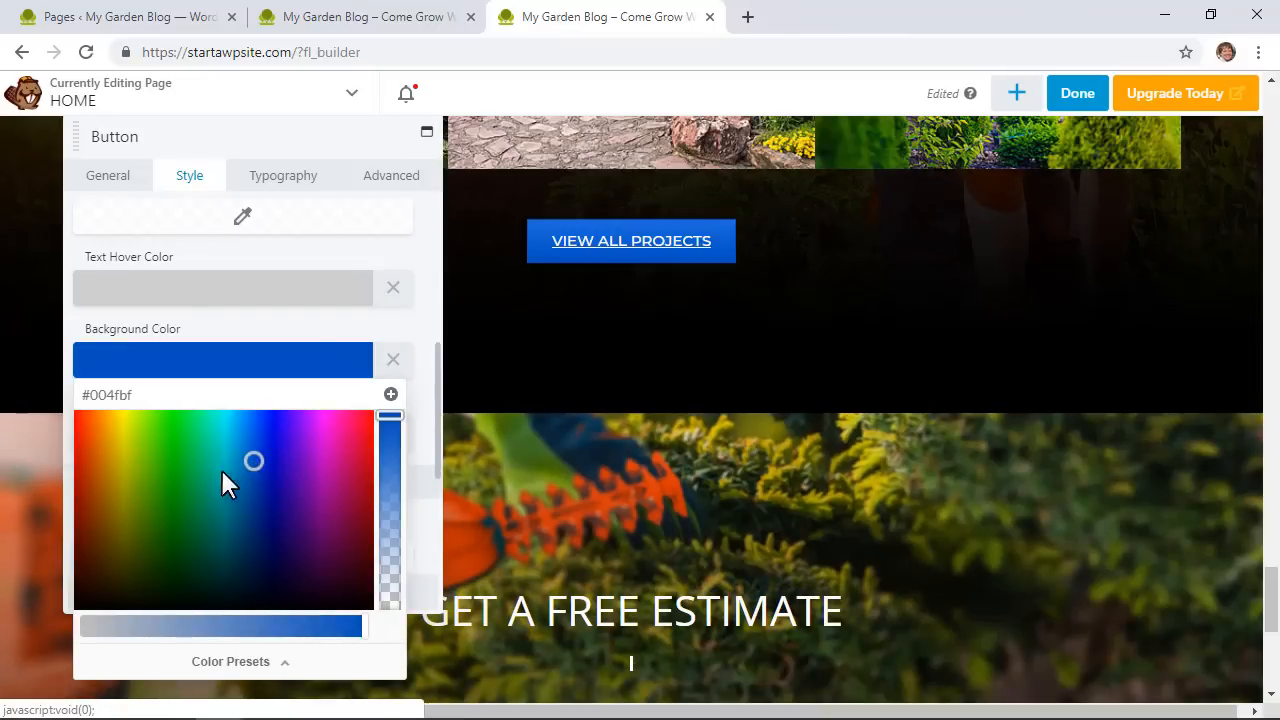
pyautogui.click(162, 493)
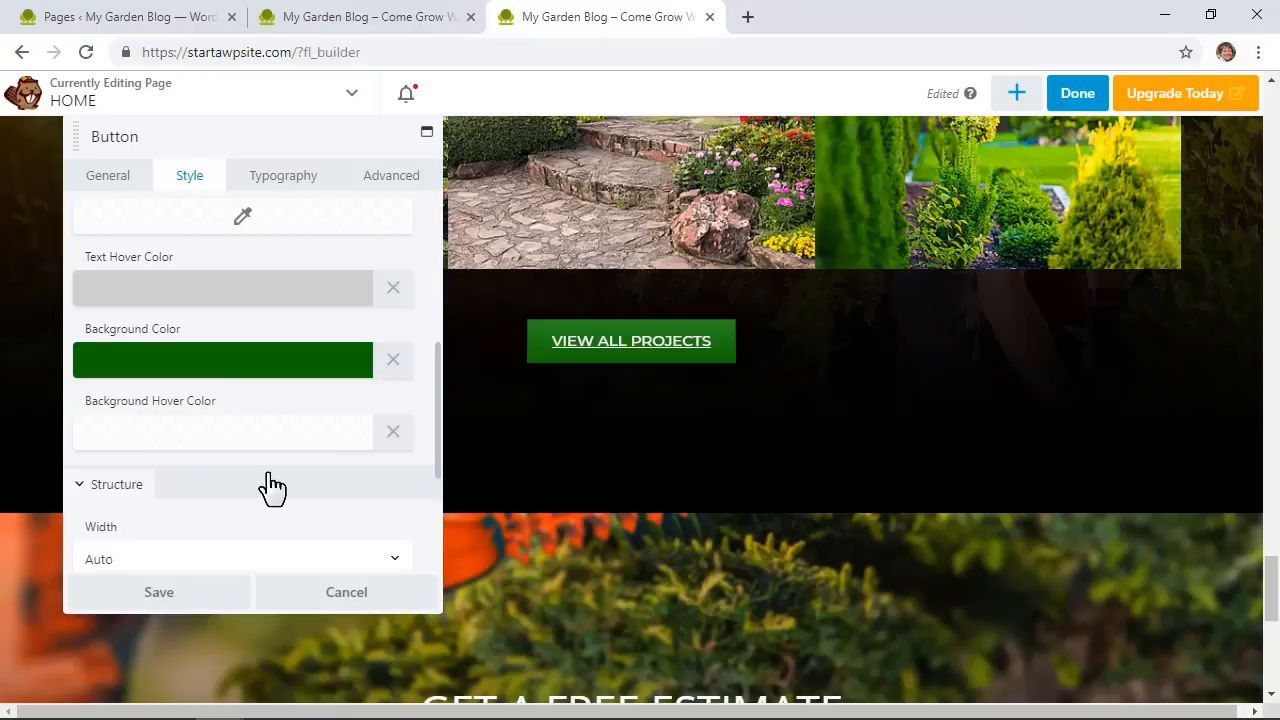
# Try the Full Width and Custom width options on the View All Projects button and return the width to Auto
pyautogui.scroll(-1, 275, 484)
pyautogui.click(145, 460)
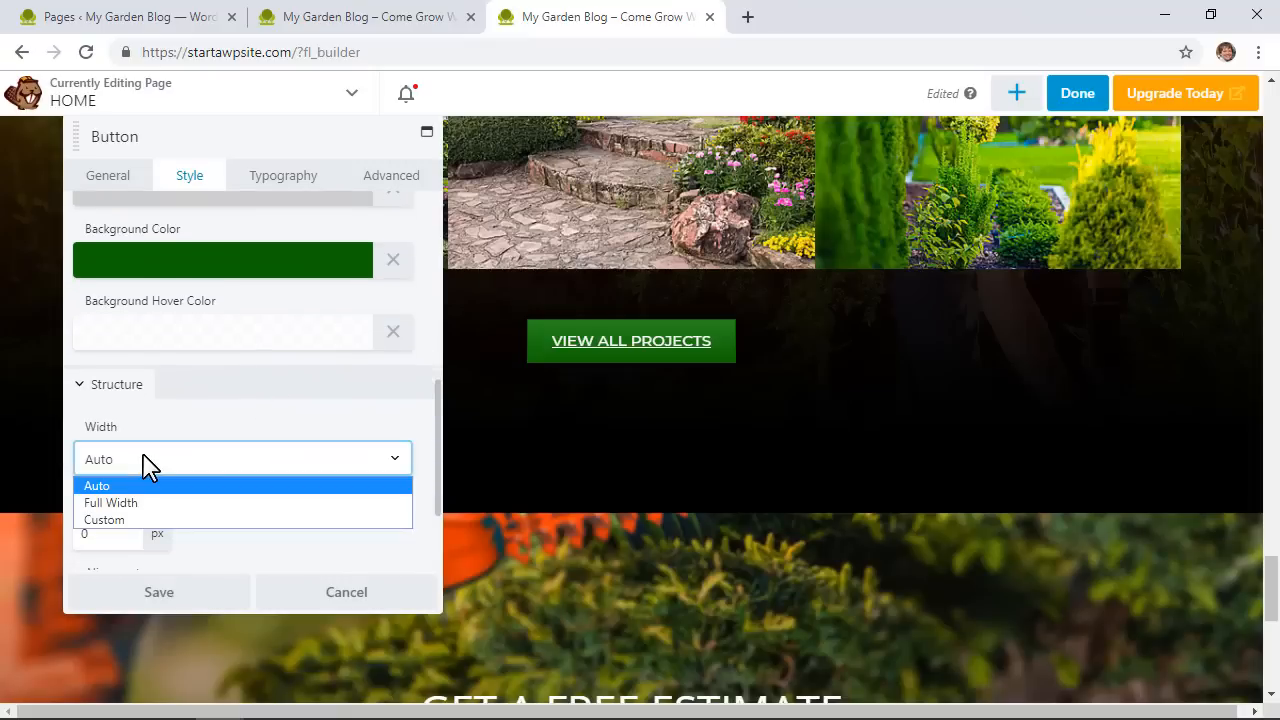
pyautogui.click(129, 504)
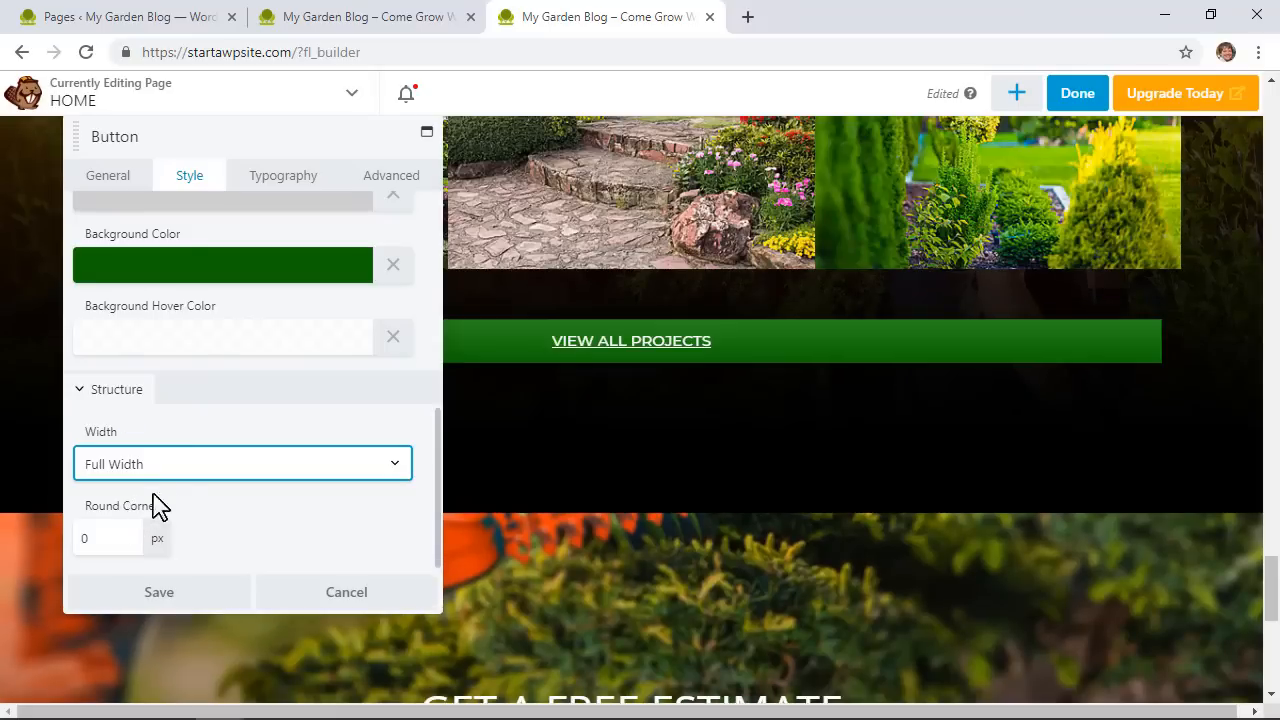
pyautogui.click(207, 478)
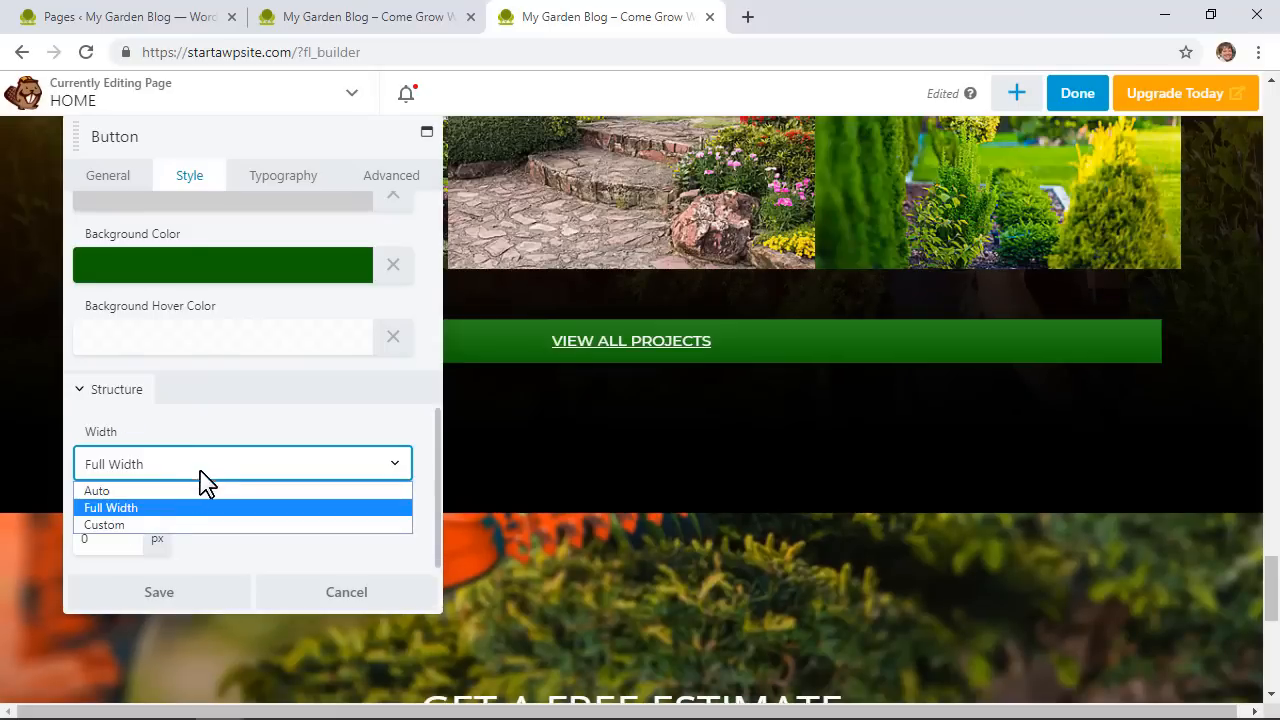
pyautogui.click(130, 525)
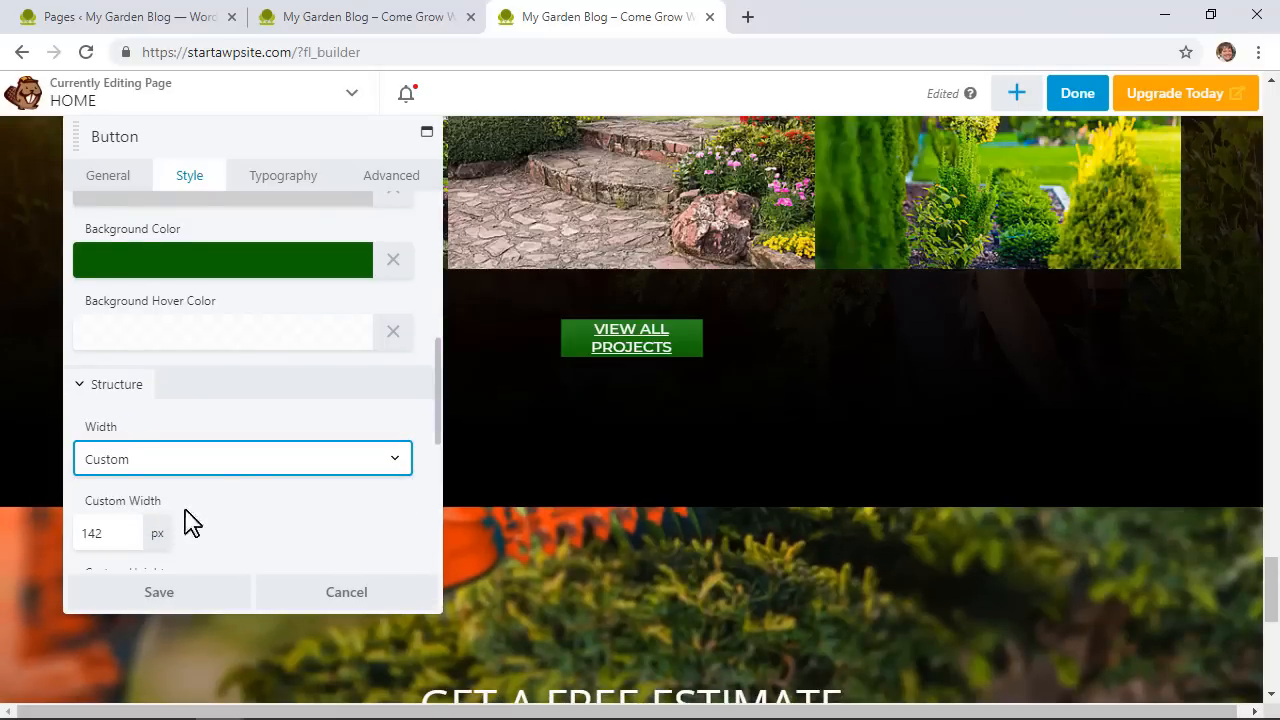
pyautogui.click(222, 462)
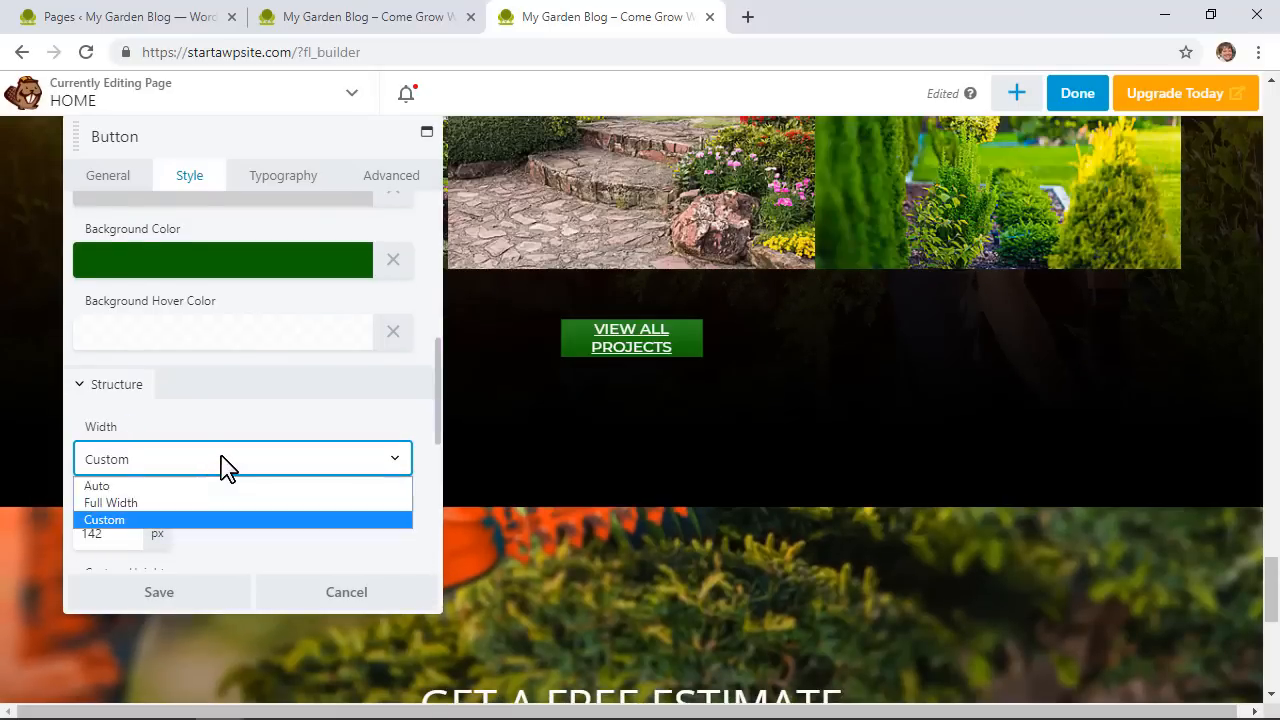
pyautogui.click(136, 488)
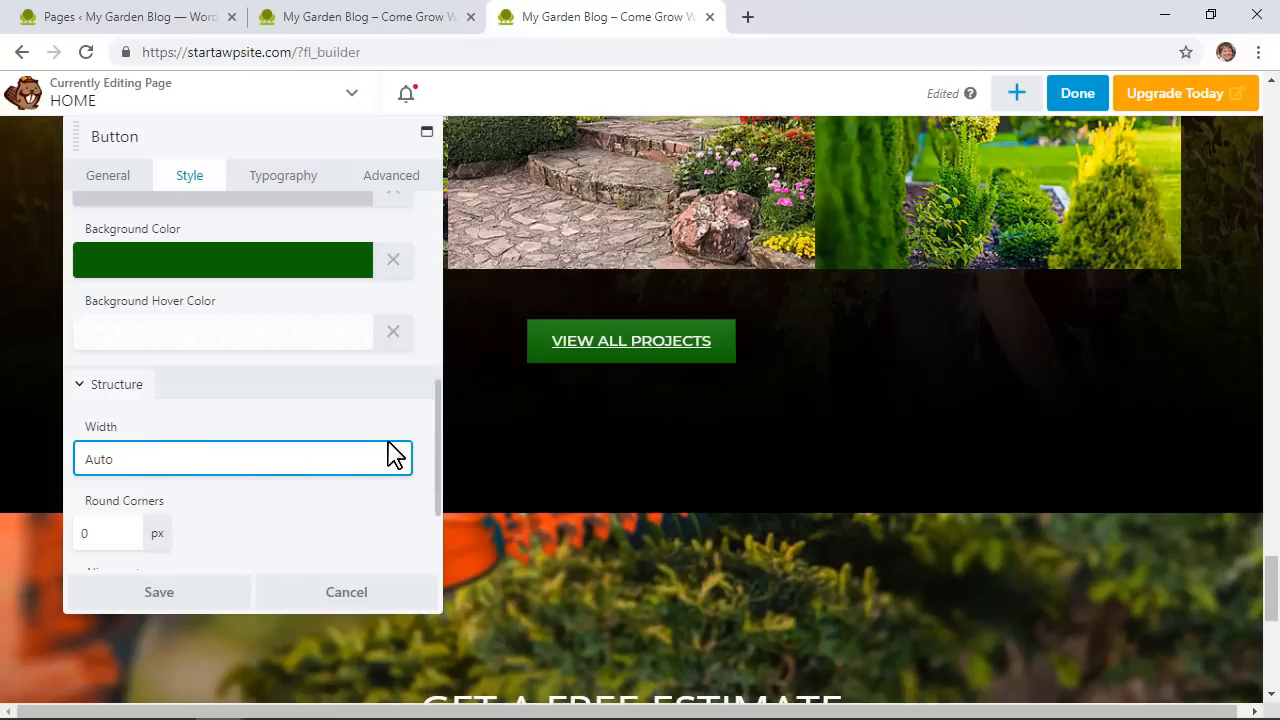
# Round the View All Projects button's corners, entering 10 px and fine-tuning the radius slightly lower
pyautogui.scroll(-3, 323, 429)
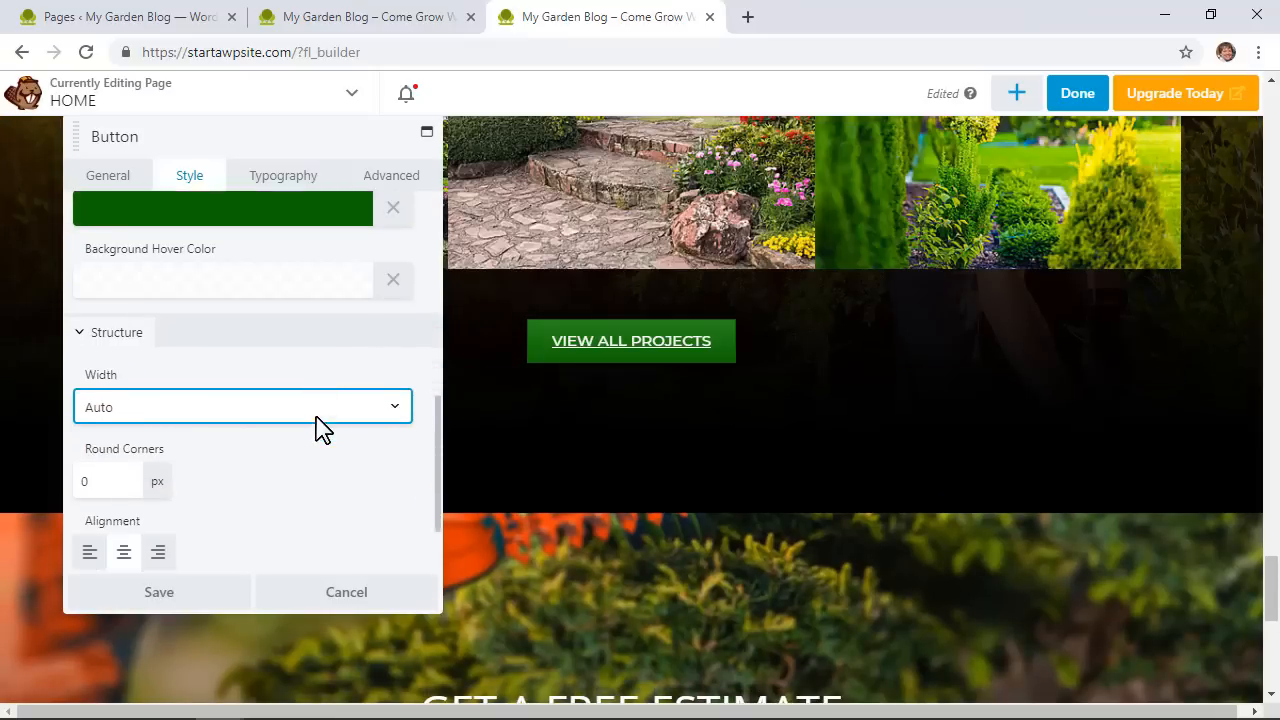
pyautogui.moveTo(133, 398); pyautogui.dragTo(77, 396)
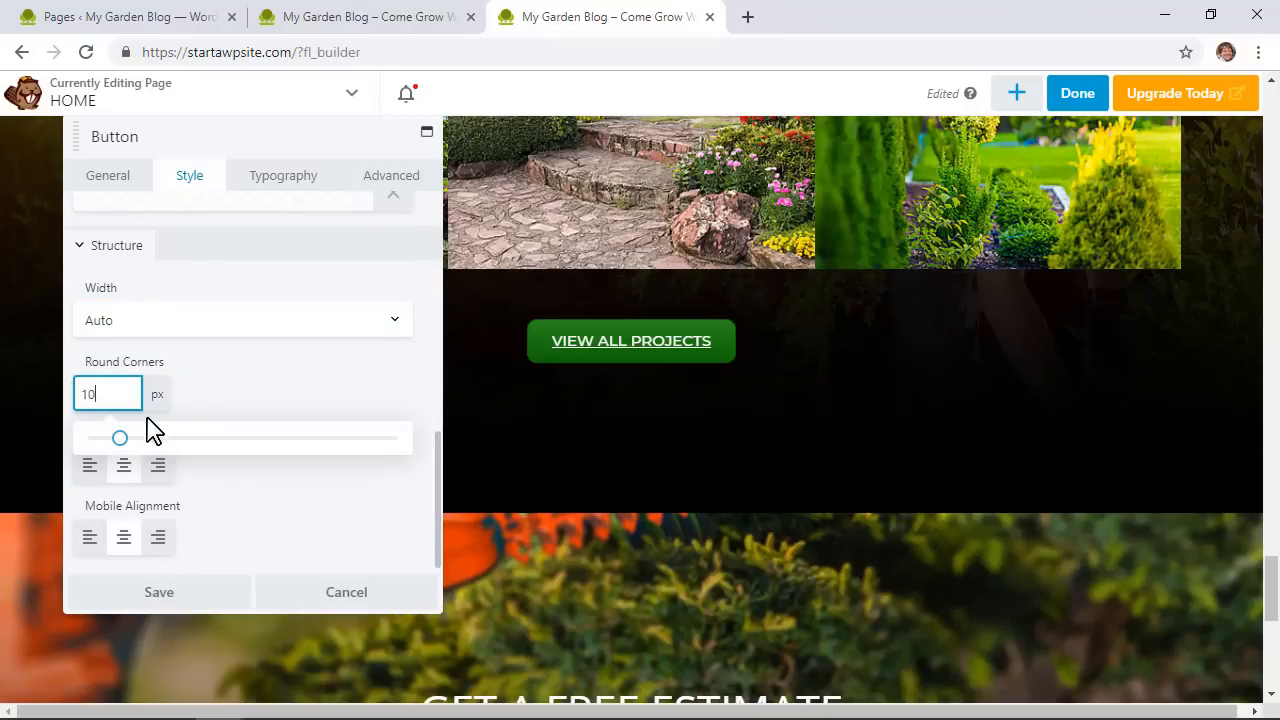
pyautogui.moveTo(119, 440); pyautogui.dragTo(110, 440)
pyautogui.click(281, 395)
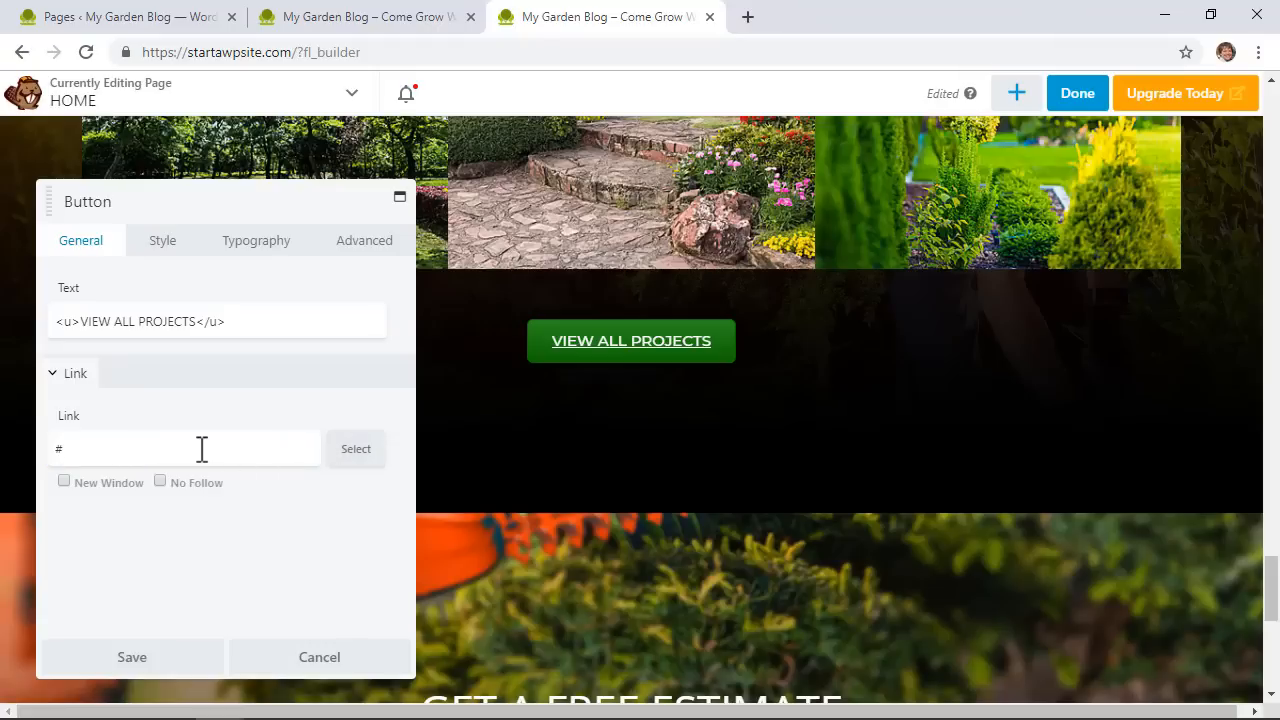
# Link the View All Projects button to the site's PROJECTS page and save the button settings
pyautogui.moveTo(202, 449); pyautogui.dragTo(19, 446)
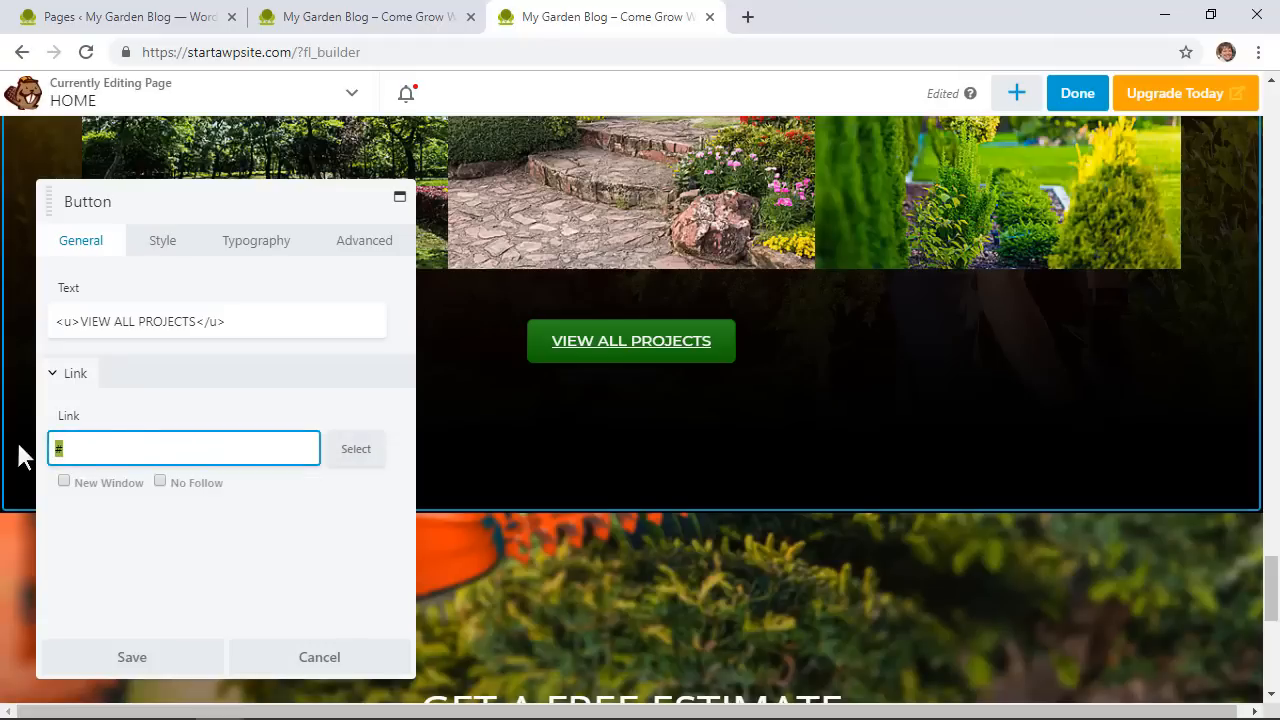
pyautogui.click(341, 452)
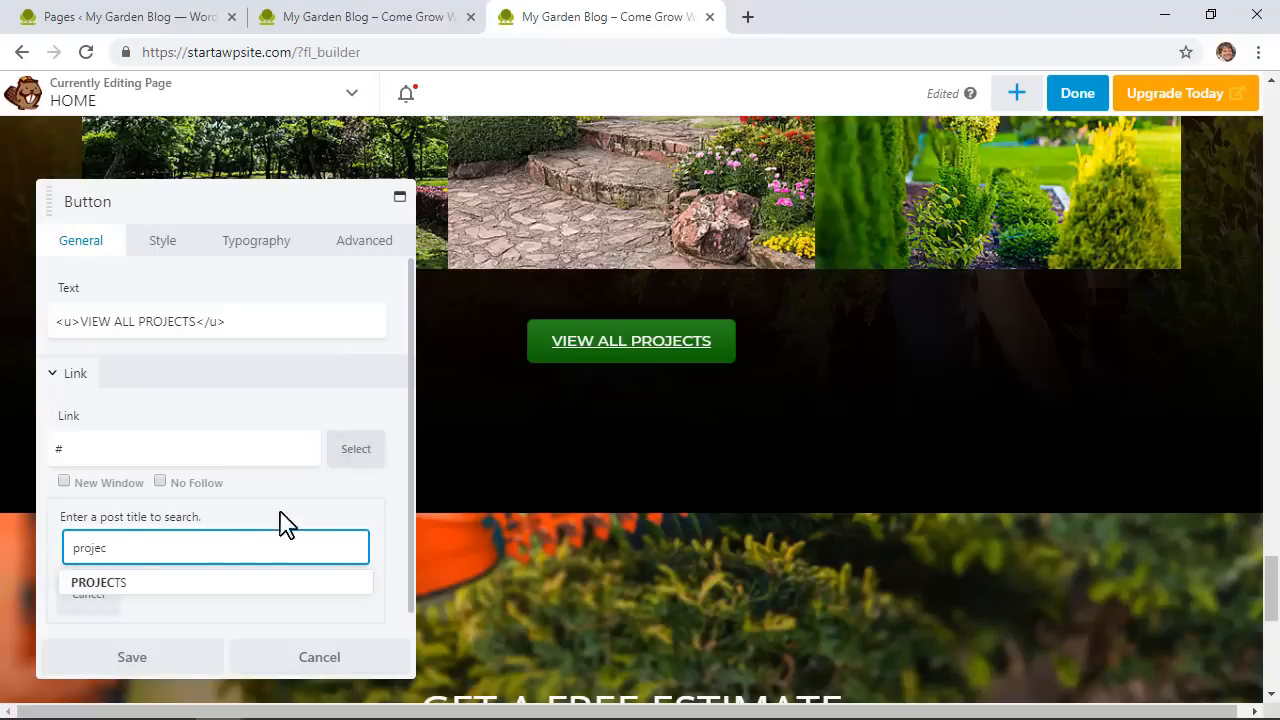
pyautogui.click(112, 584)
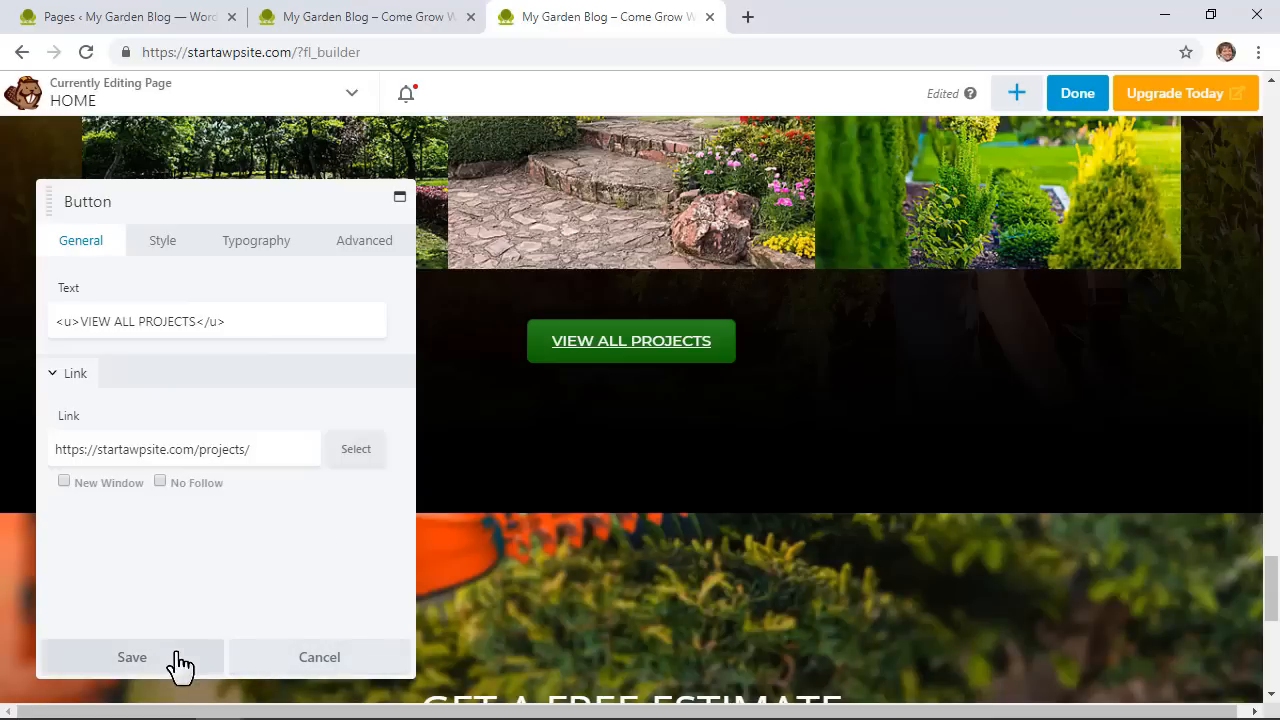
pyautogui.click(137, 660)
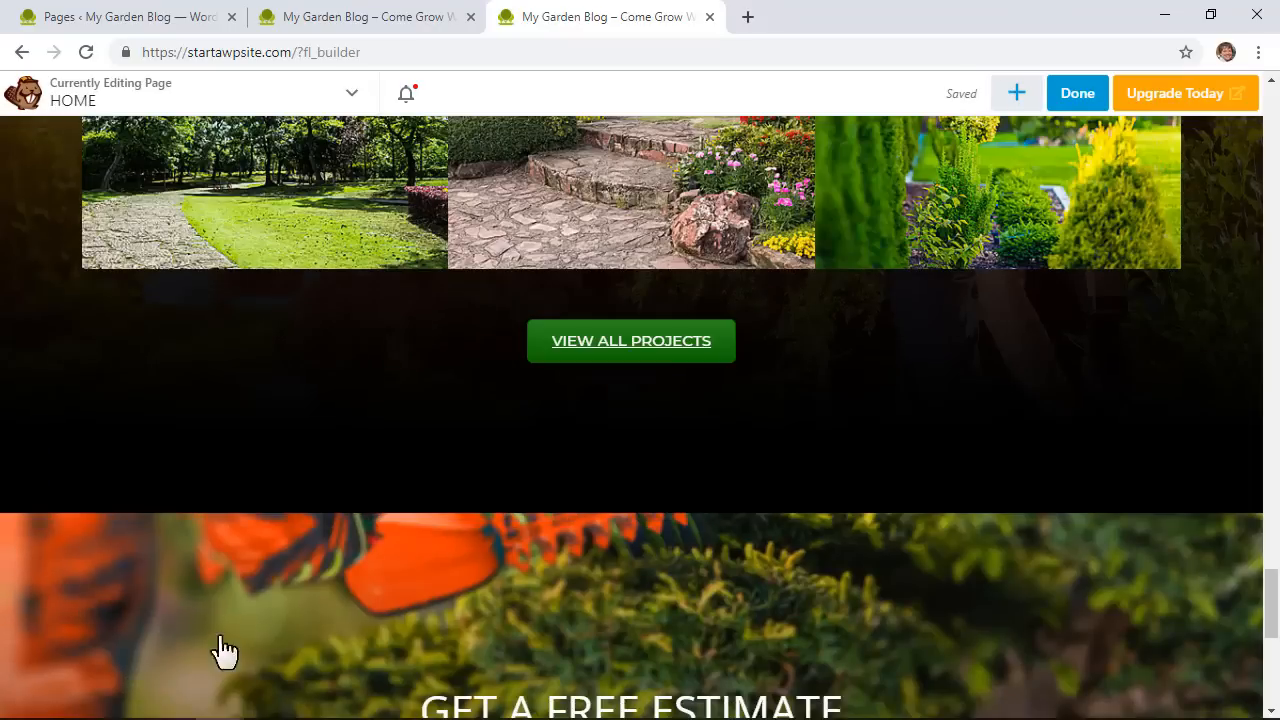
pyautogui.click(624, 358)
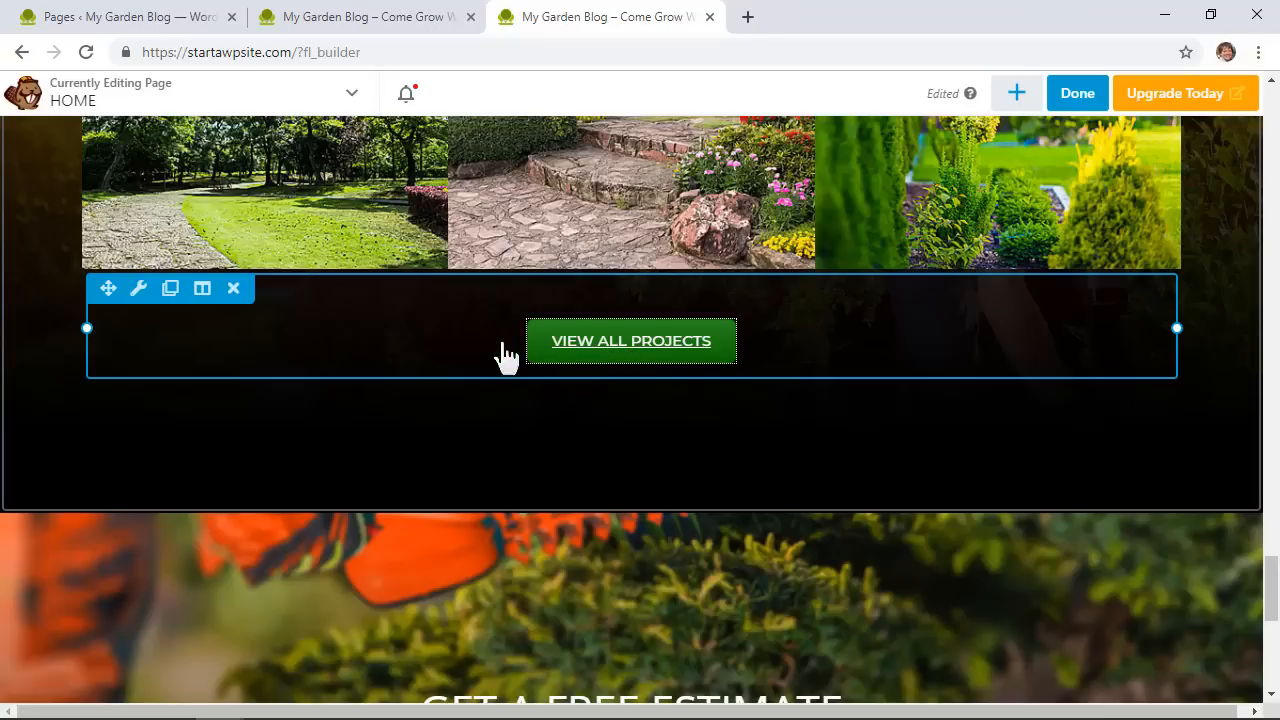
# Duplicate the View All Projects button, move the copy below the A Few Words About Us text, and delete the old Read More button there
pyautogui.click(170, 290)
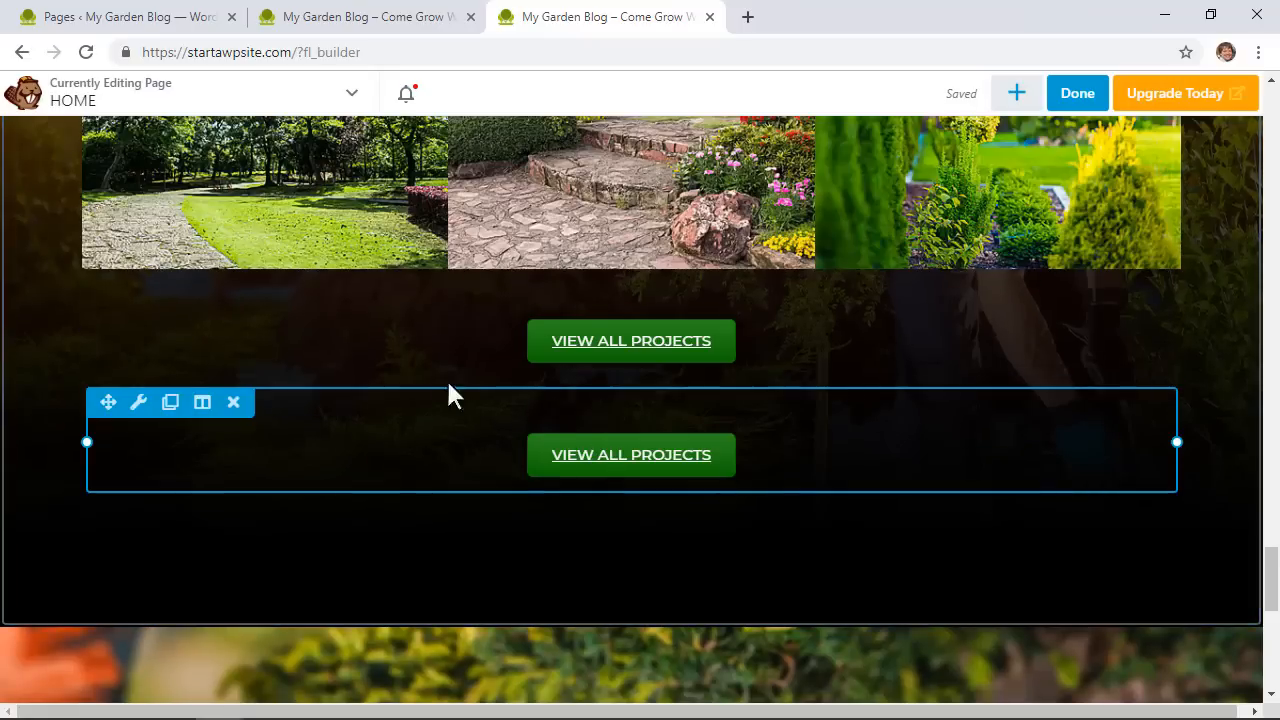
pyautogui.moveTo(106, 401); pyautogui.dragTo(251, 565)
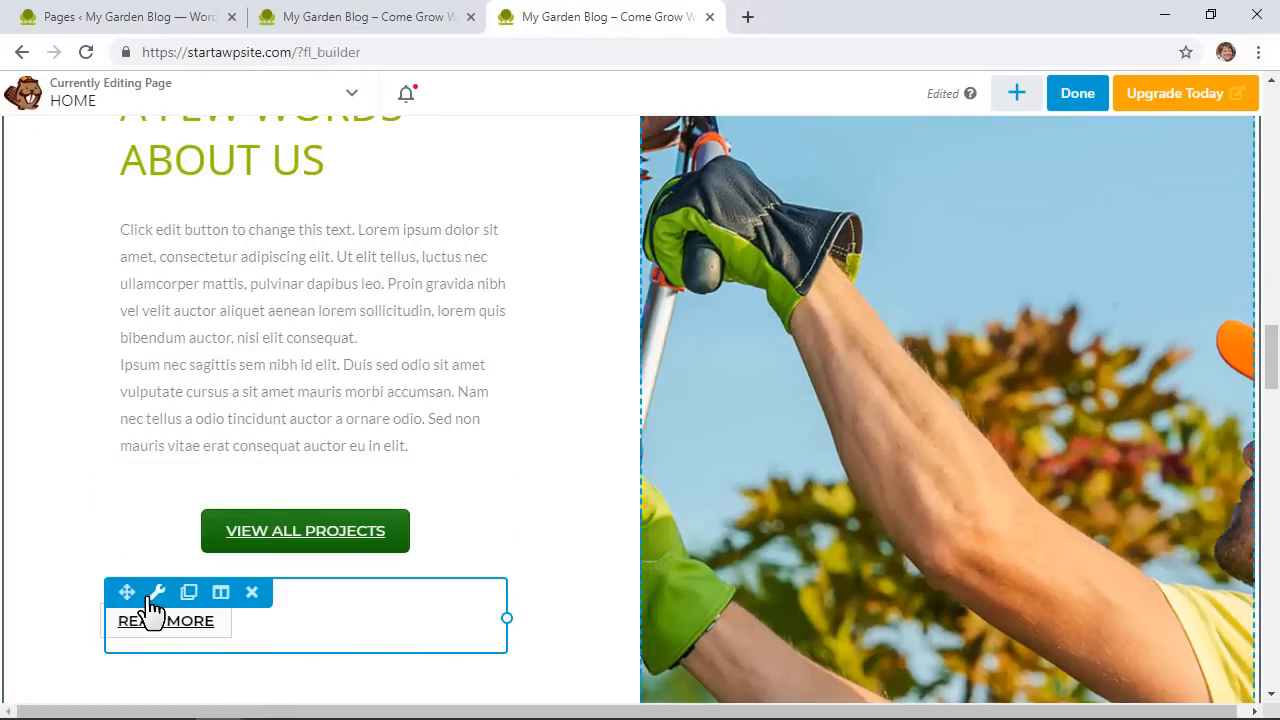
pyautogui.click(253, 593)
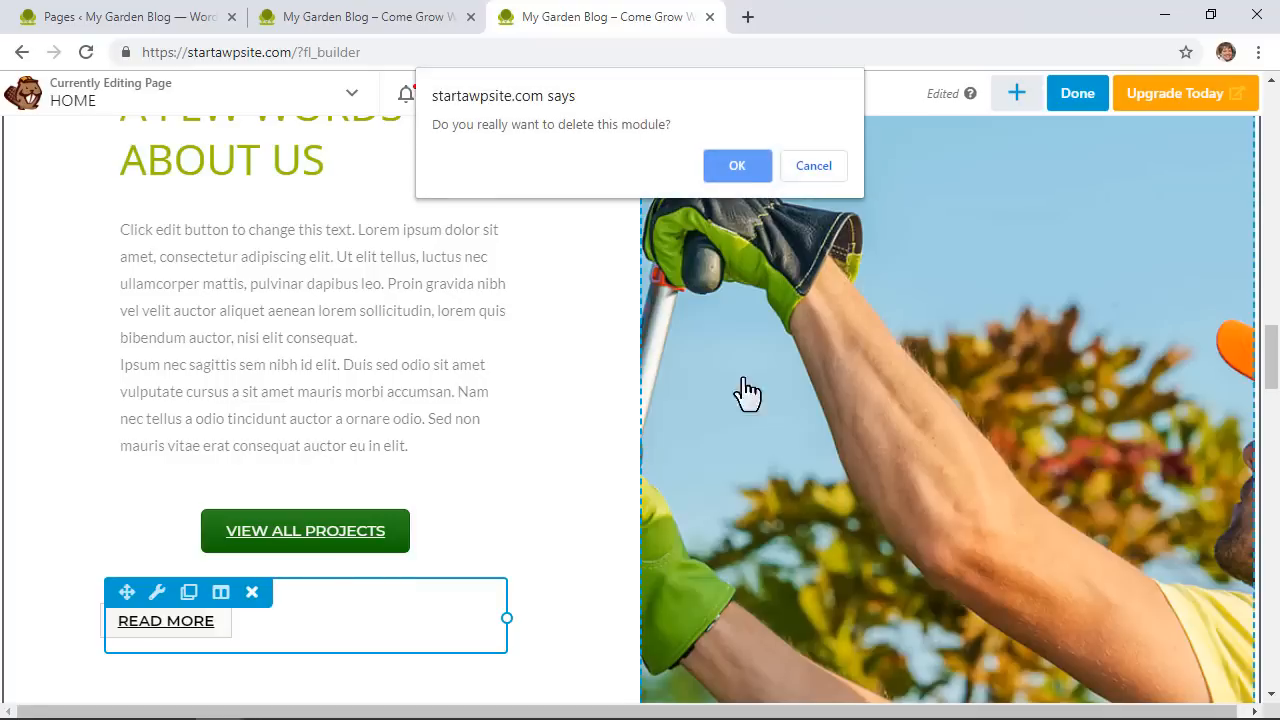
pyautogui.click(737, 170)
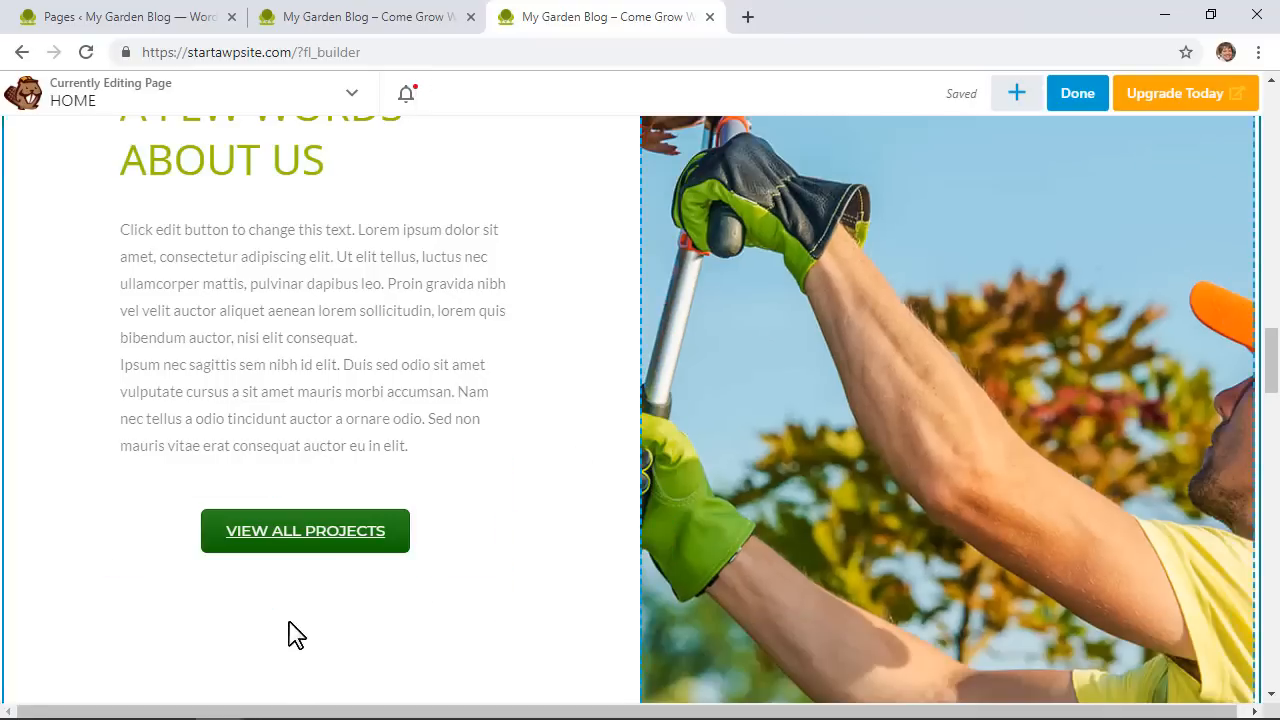
# Change the text of the copied button in the About Us section to an underlined "Read More"
pyautogui.click(306, 531)
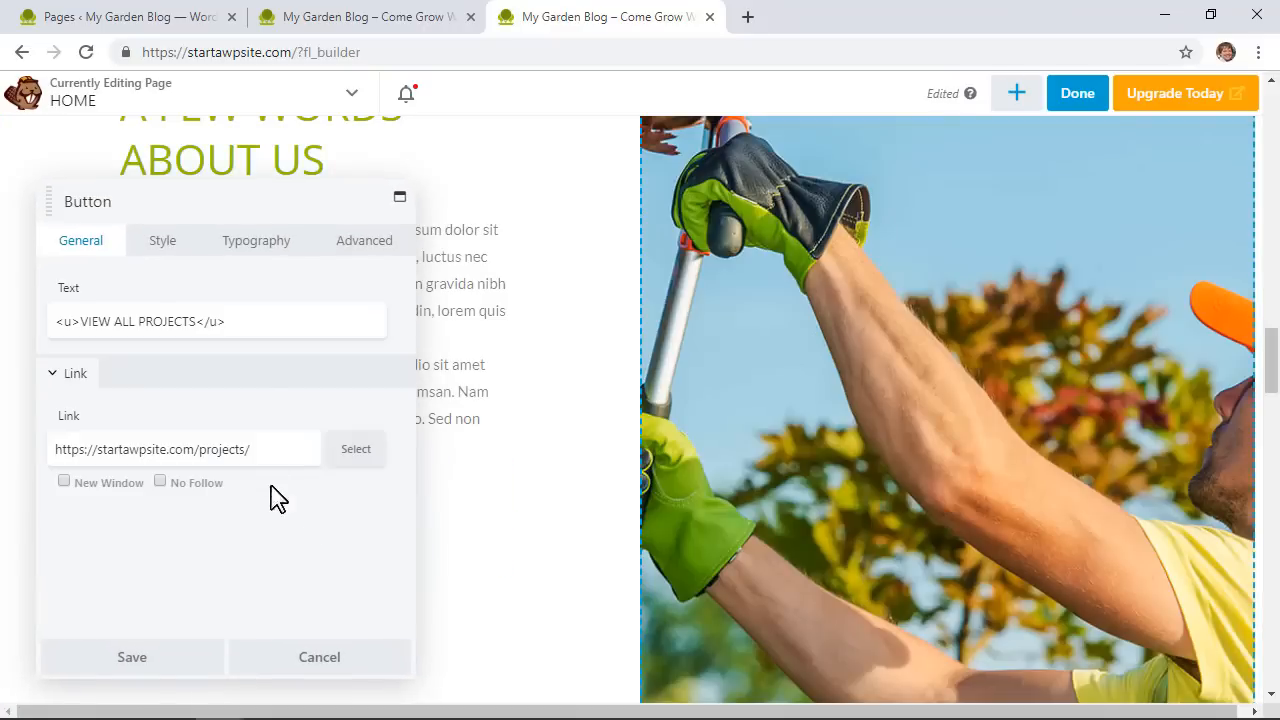
pyautogui.click(199, 318)
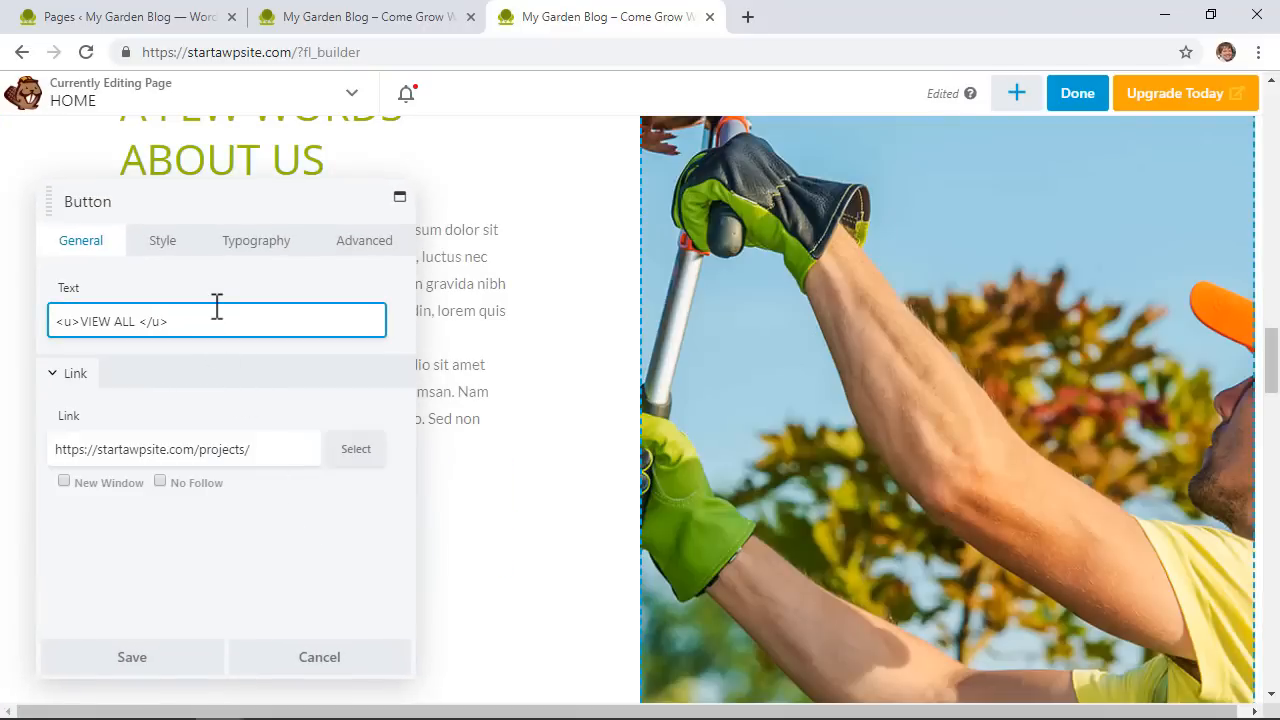
pyautogui.press('BackSpace')
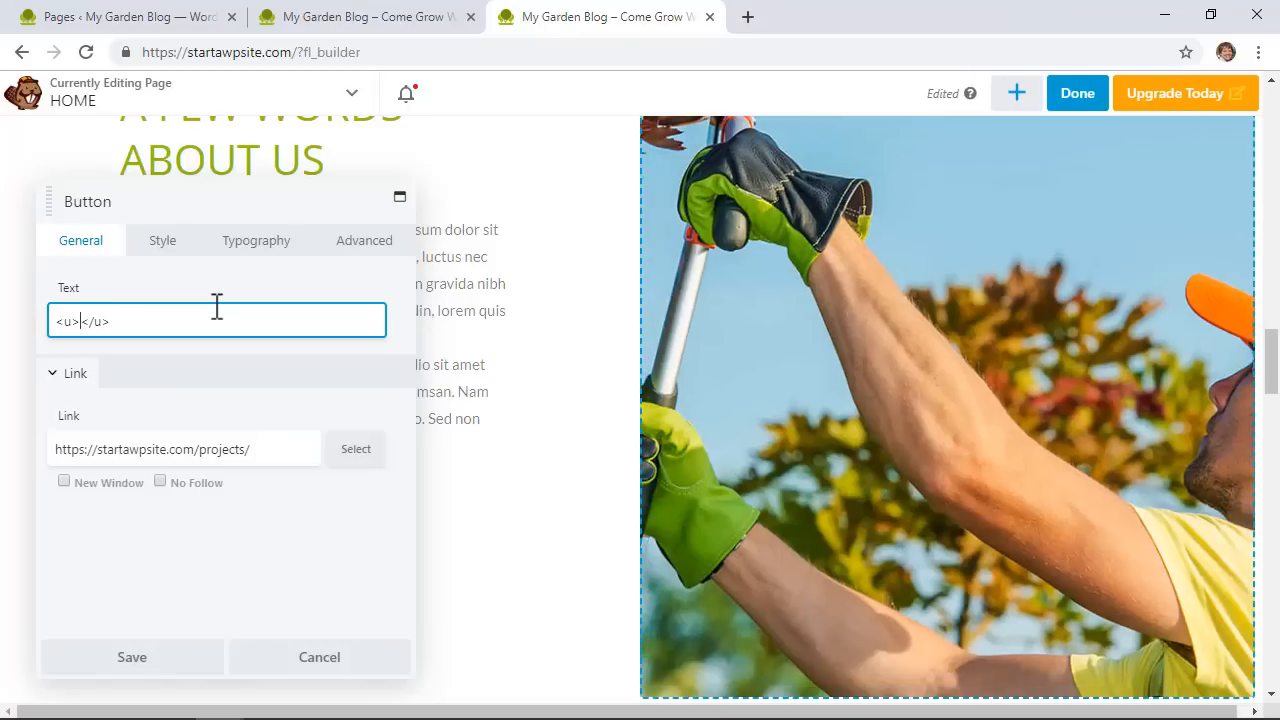
pyautogui.write('Read More')
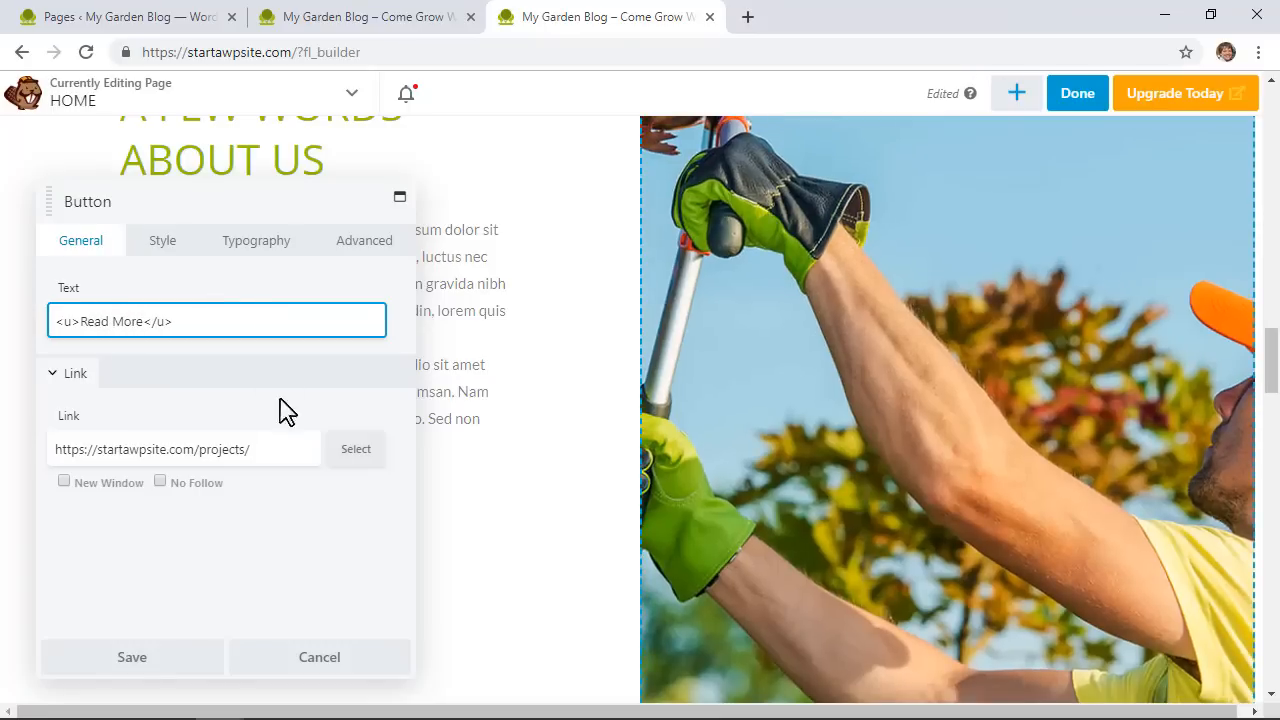
# Link the About Us section's Read More button to the site's Blog page and save the button settings
pyautogui.click(358, 452)
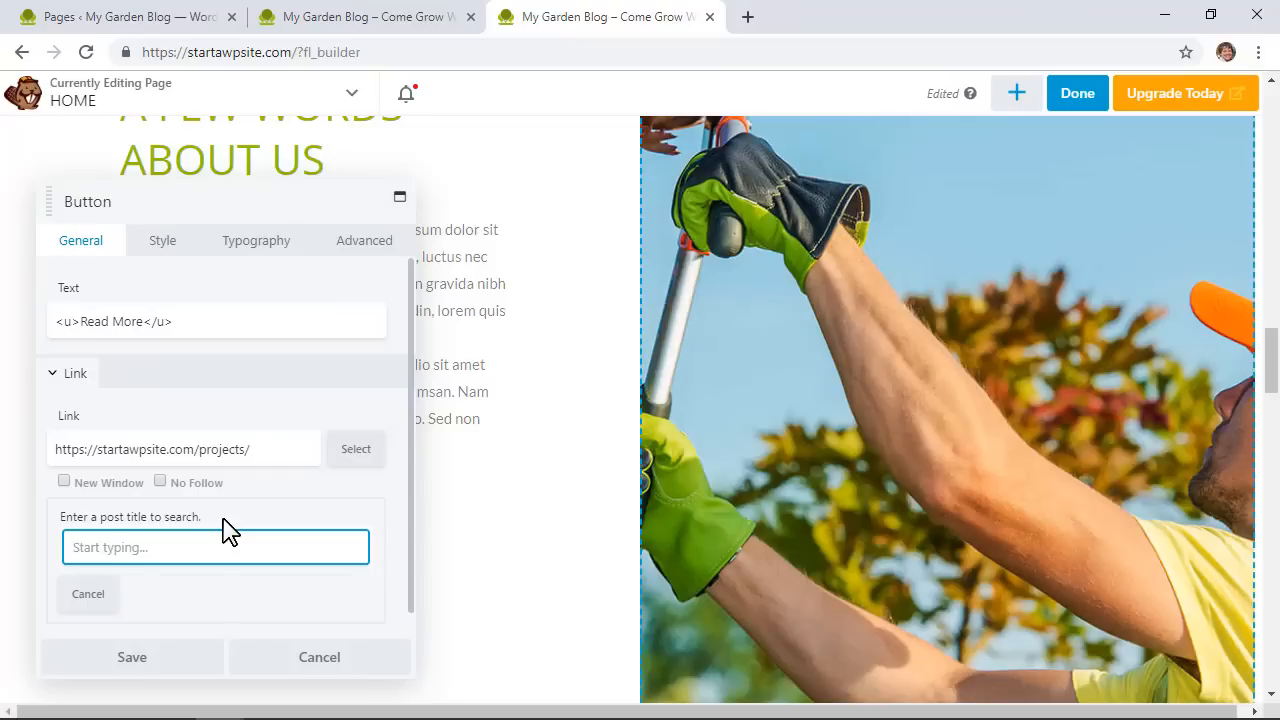
pyautogui.write('blog')
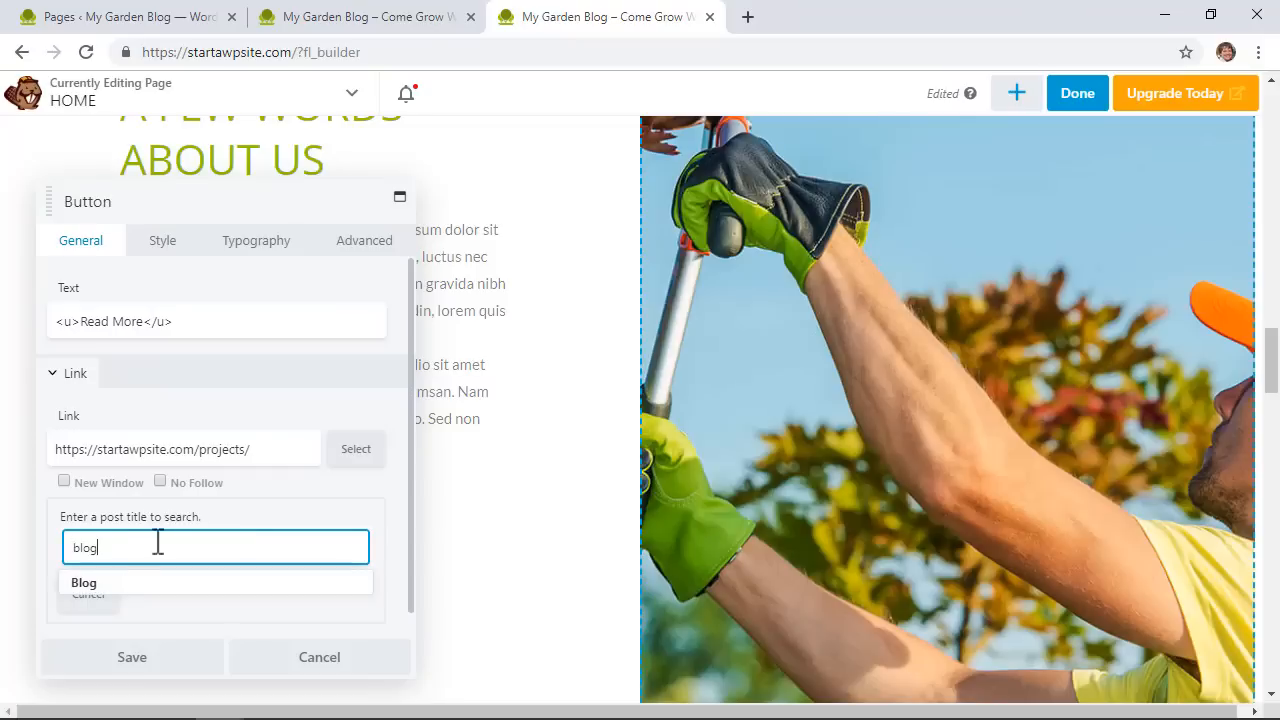
pyautogui.click(88, 585)
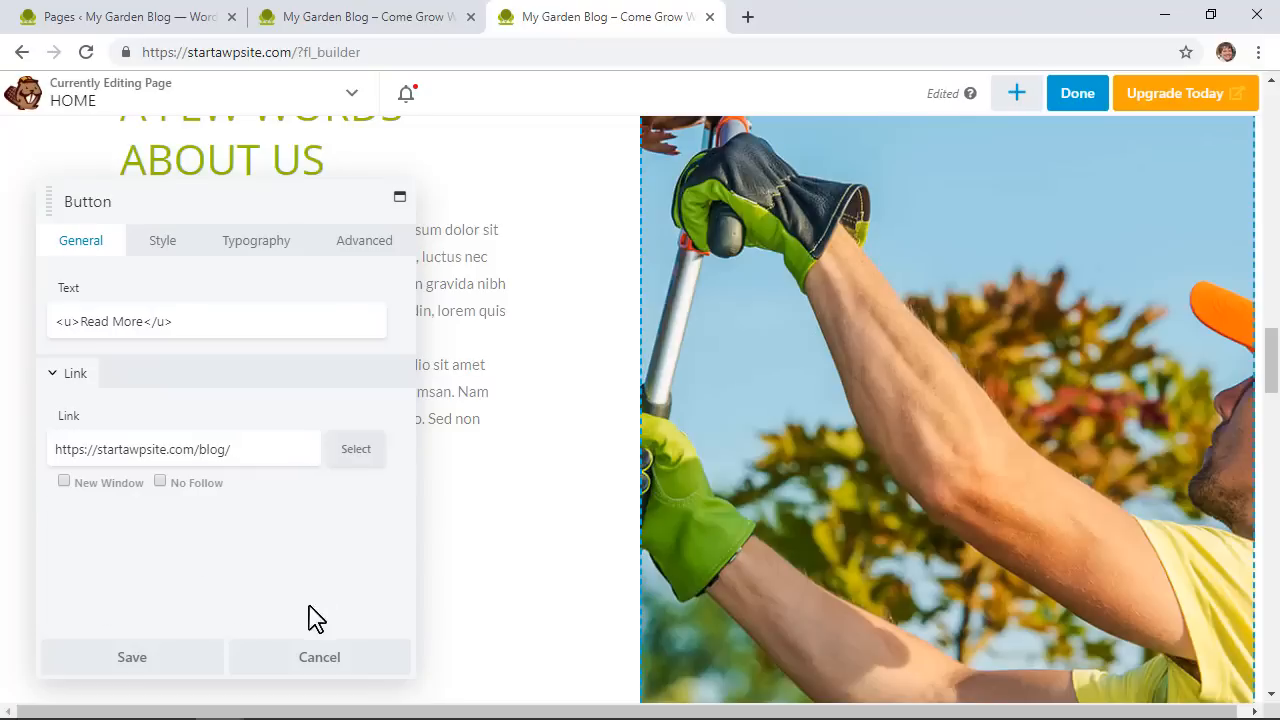
pyautogui.click(134, 662)
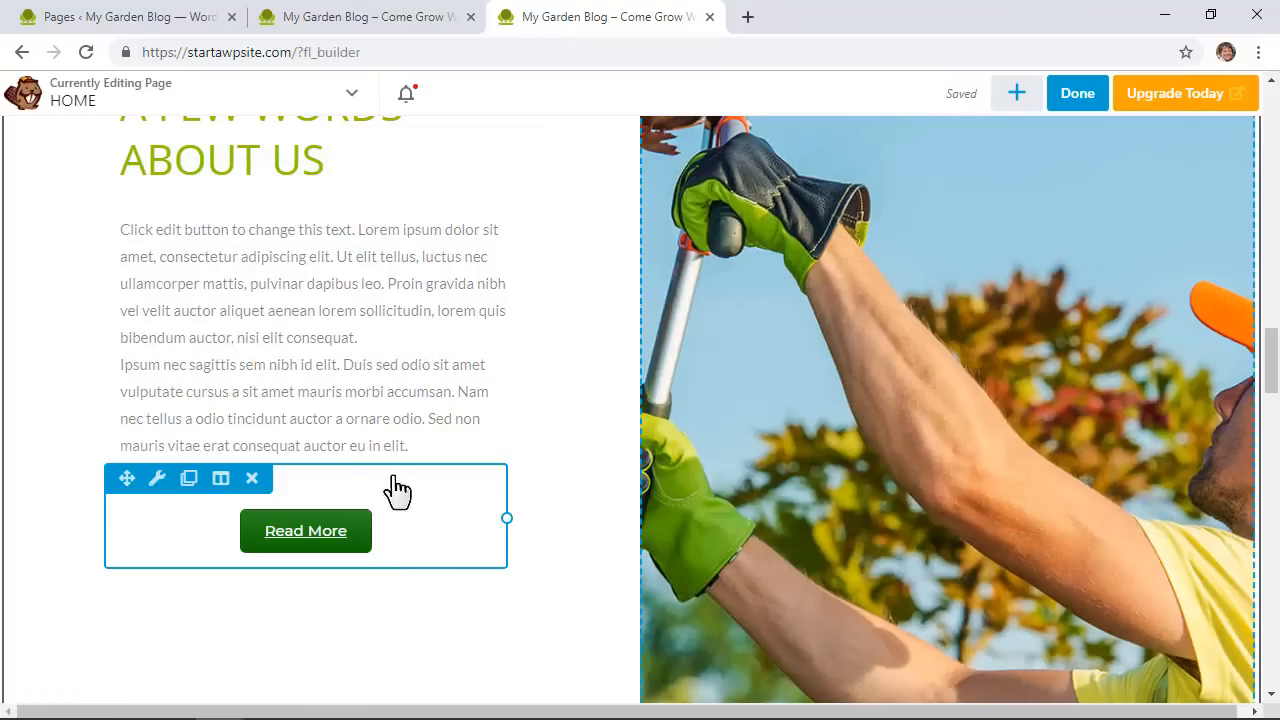
# Link the Read More button below the About Us text to the site's About page and save it
pyautogui.click(350, 544)
pyautogui.click(350, 452)
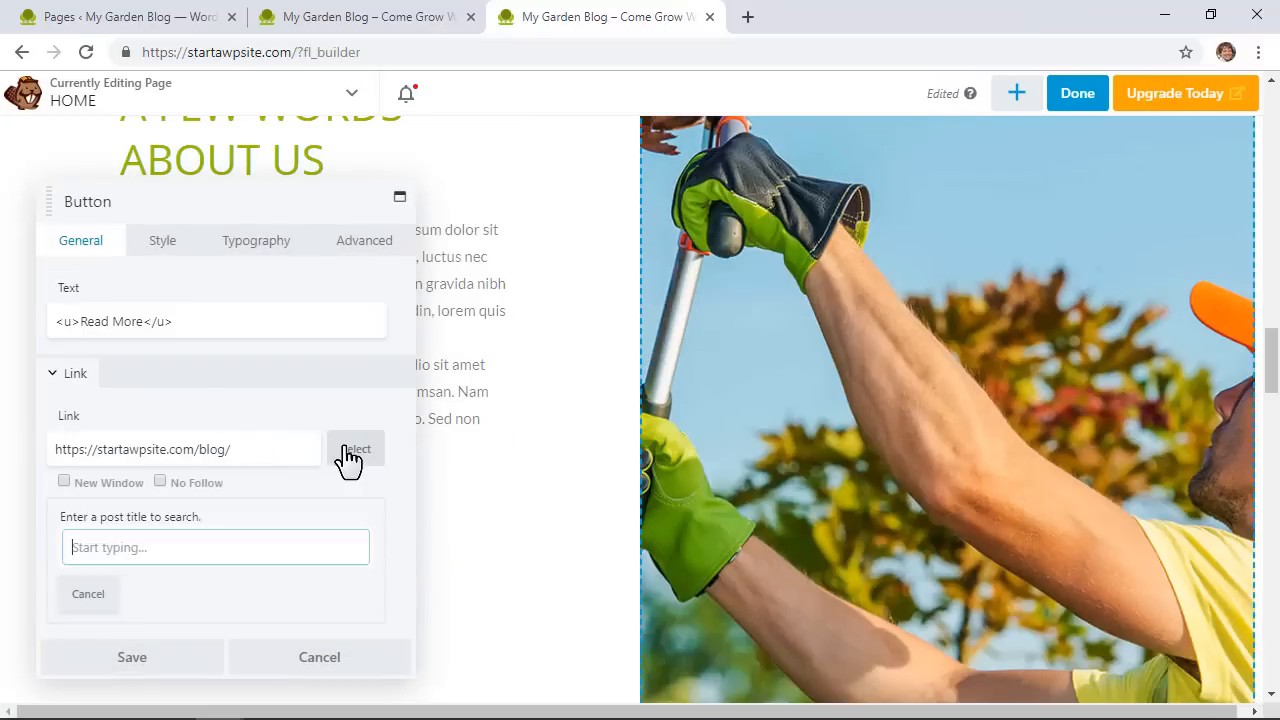
pyautogui.click(80, 582)
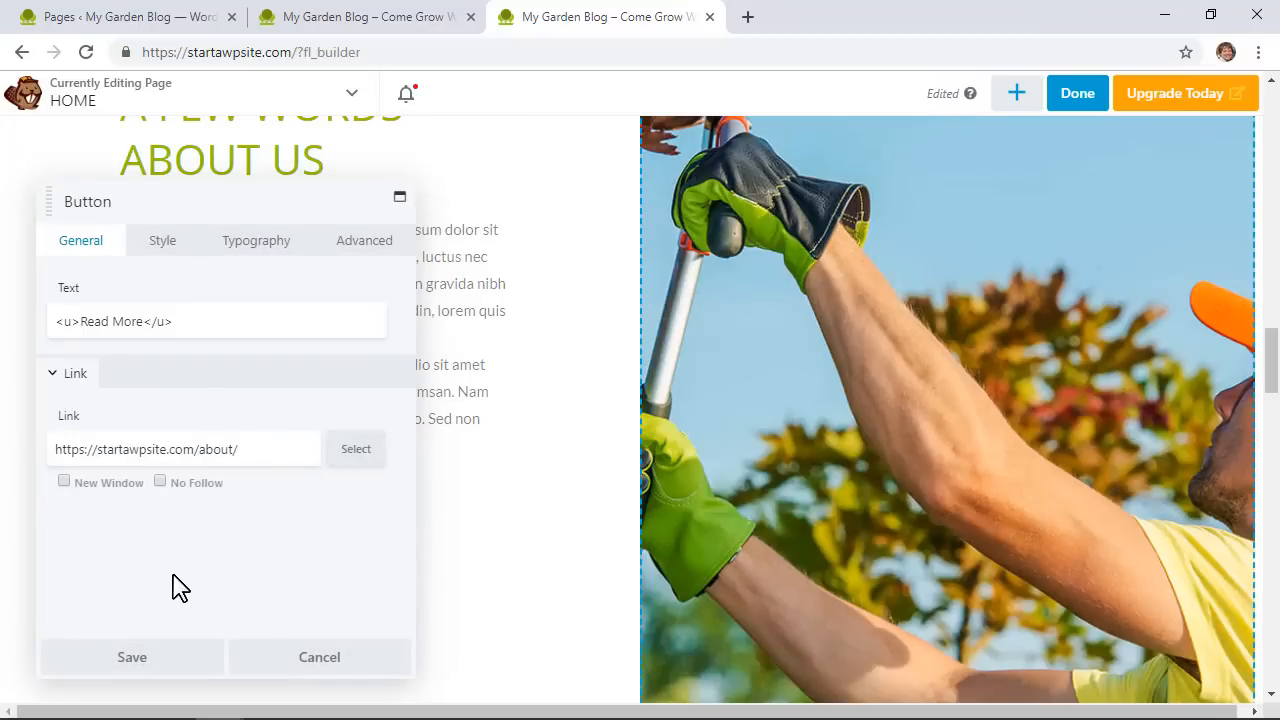
pyautogui.click(140, 662)
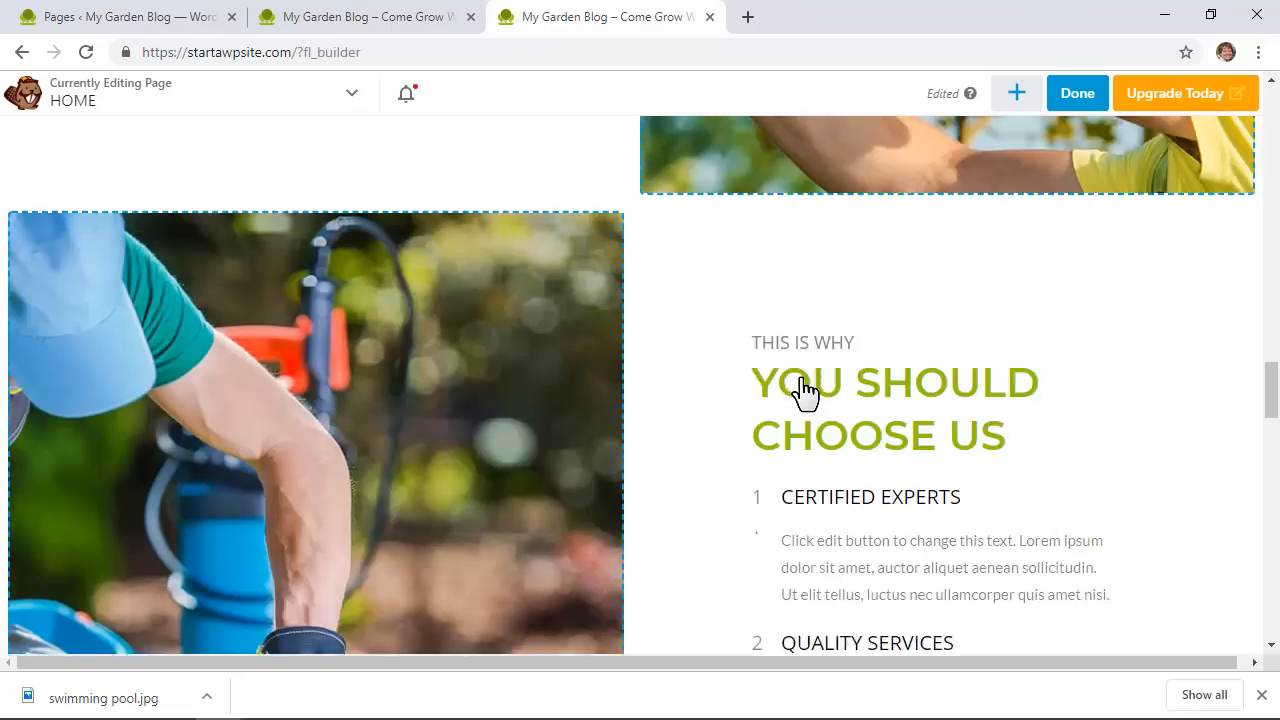
# Copy the green Read More button from the About Us section into the first Design & Planting column of Services, replacing the old white button
pyautogui.scroll(12, 805, 390)
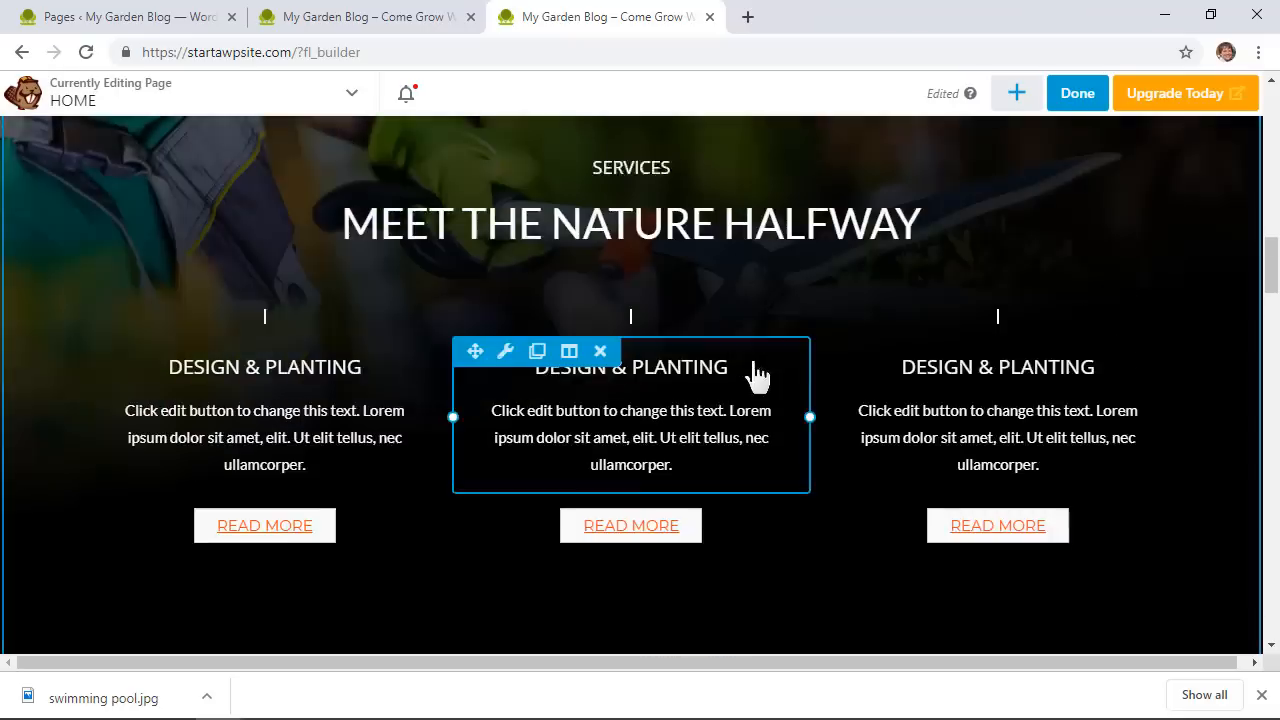
pyautogui.scroll(4, 716, 360)
pyautogui.scroll(-8, 720, 360)
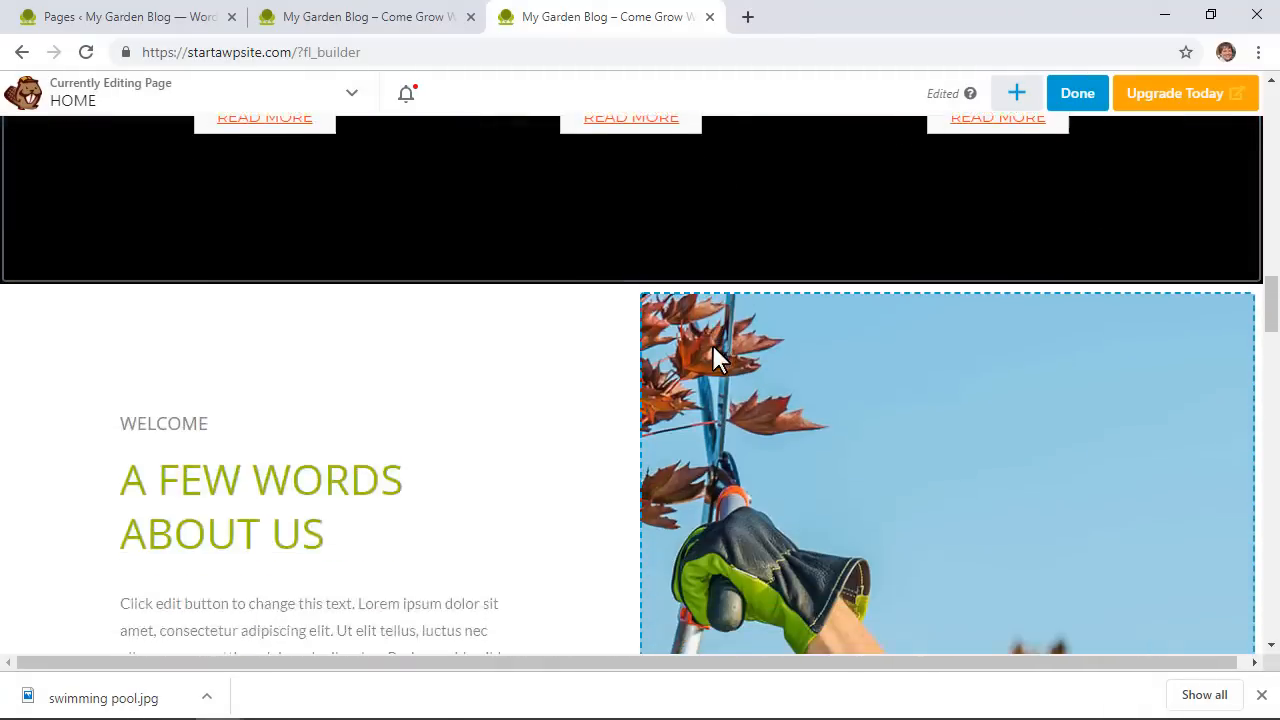
pyautogui.scroll(1, 500, 363)
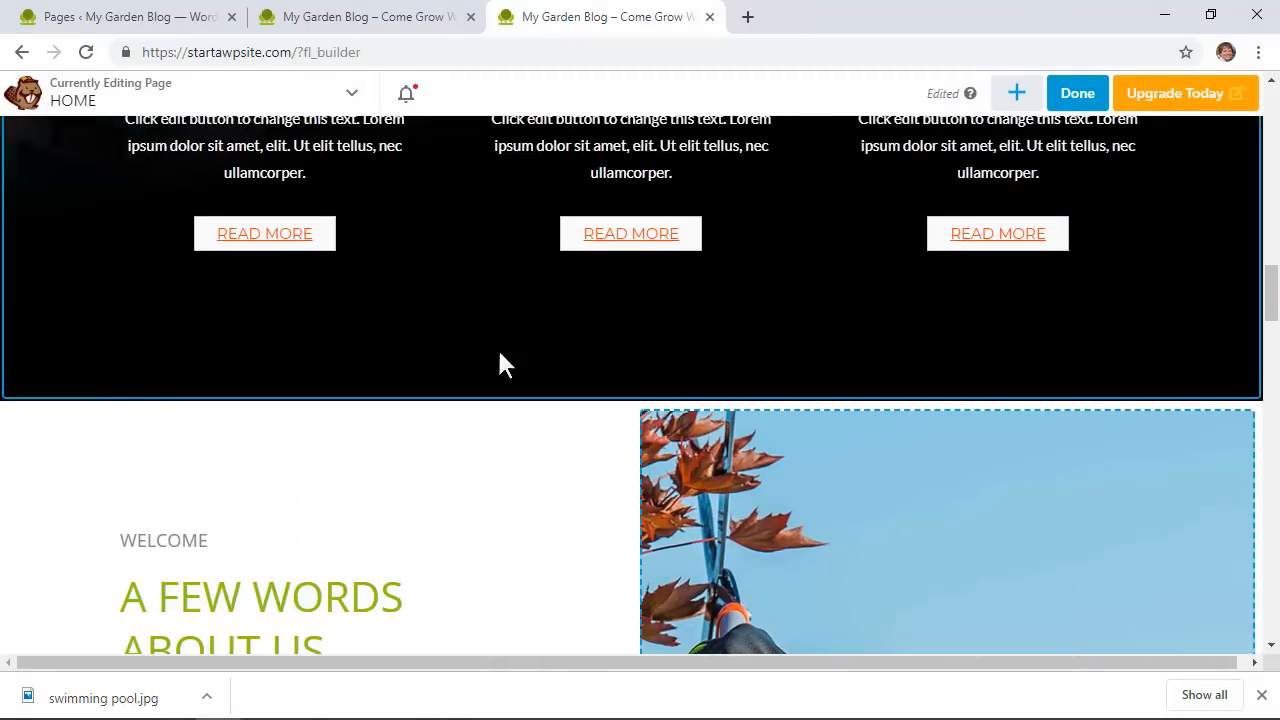
pyautogui.scroll(1, 500, 363)
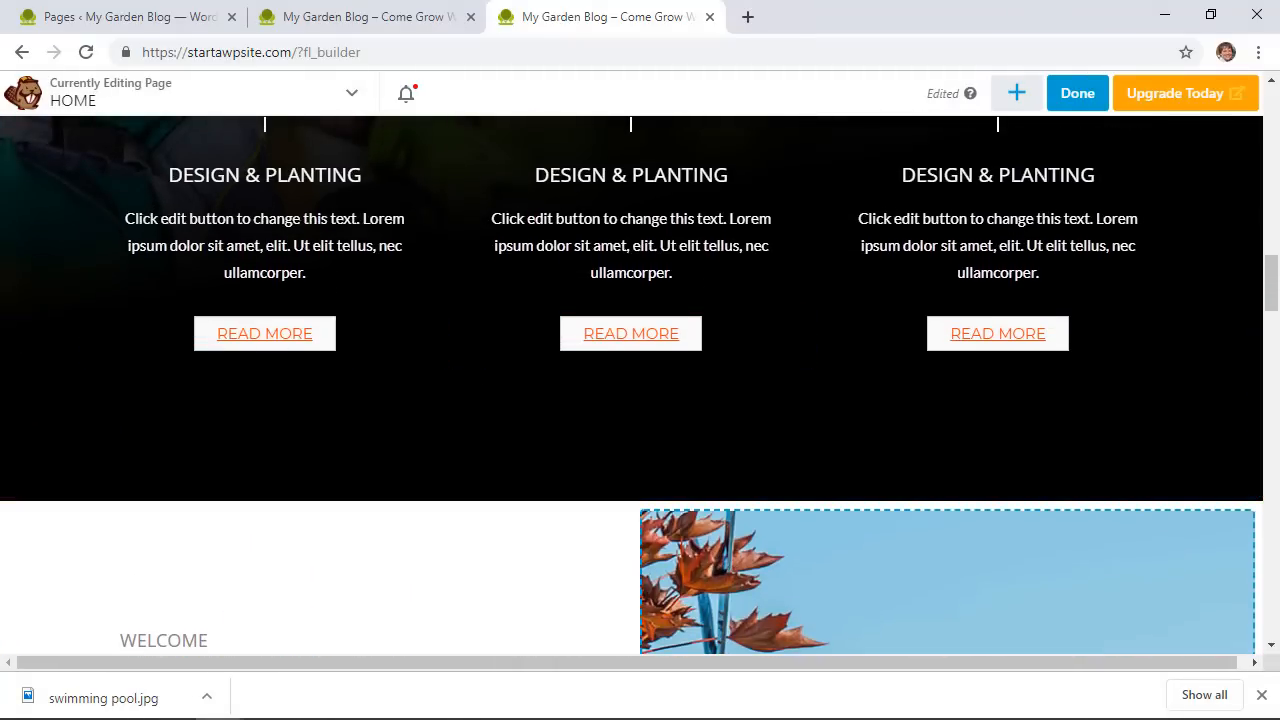
pyautogui.scroll(2, 171, 377)
pyautogui.scroll(-1, 306, 434)
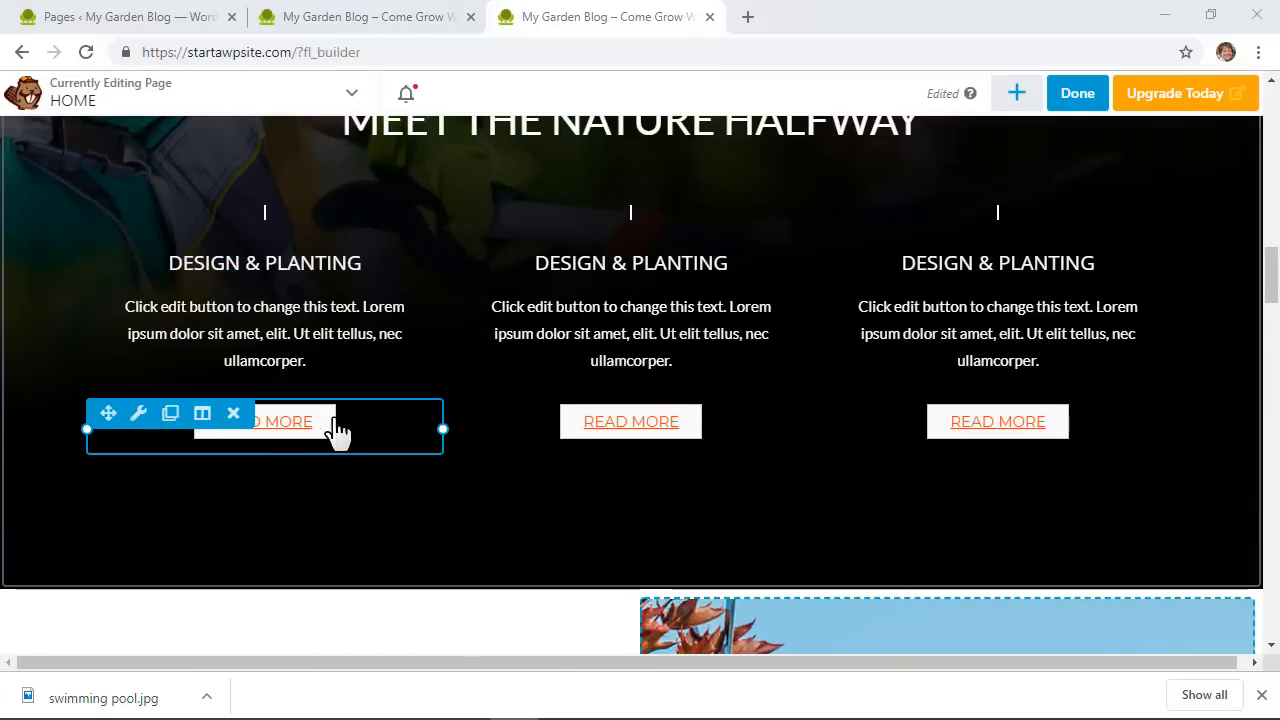
pyautogui.scroll(-5, 486, 511)
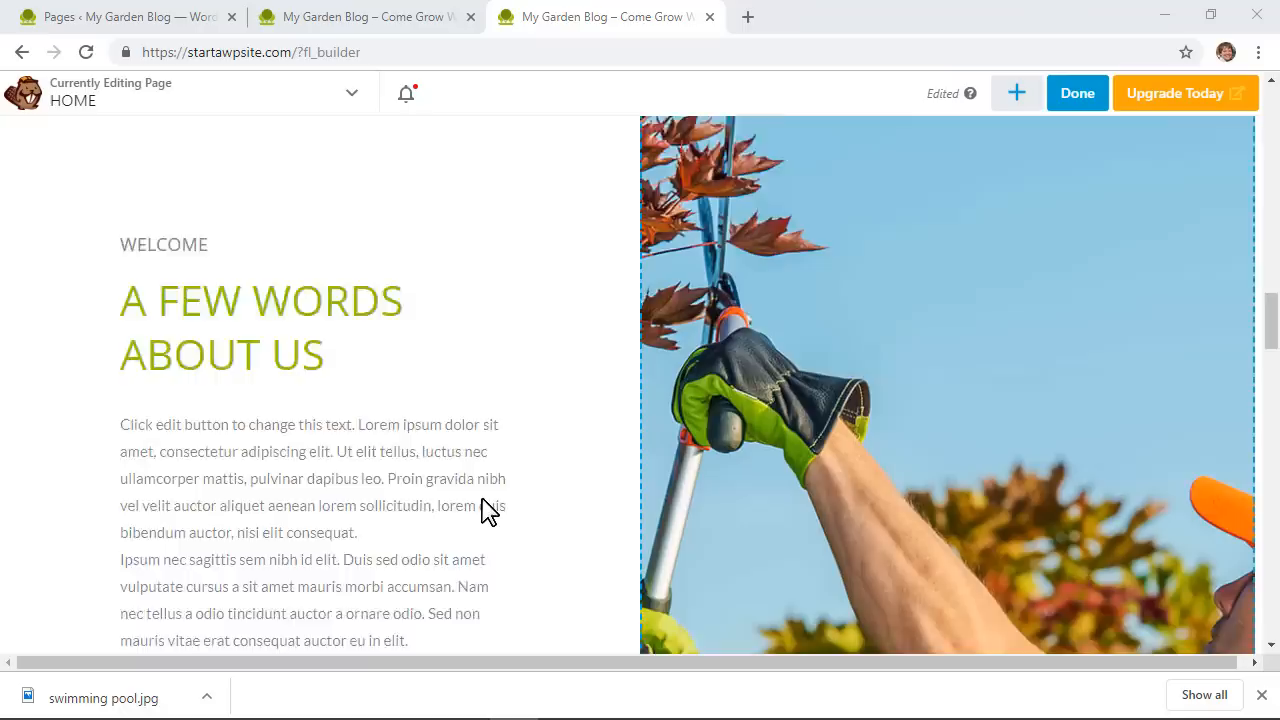
pyautogui.scroll(-3, 486, 511)
pyautogui.moveTo(308, 432)
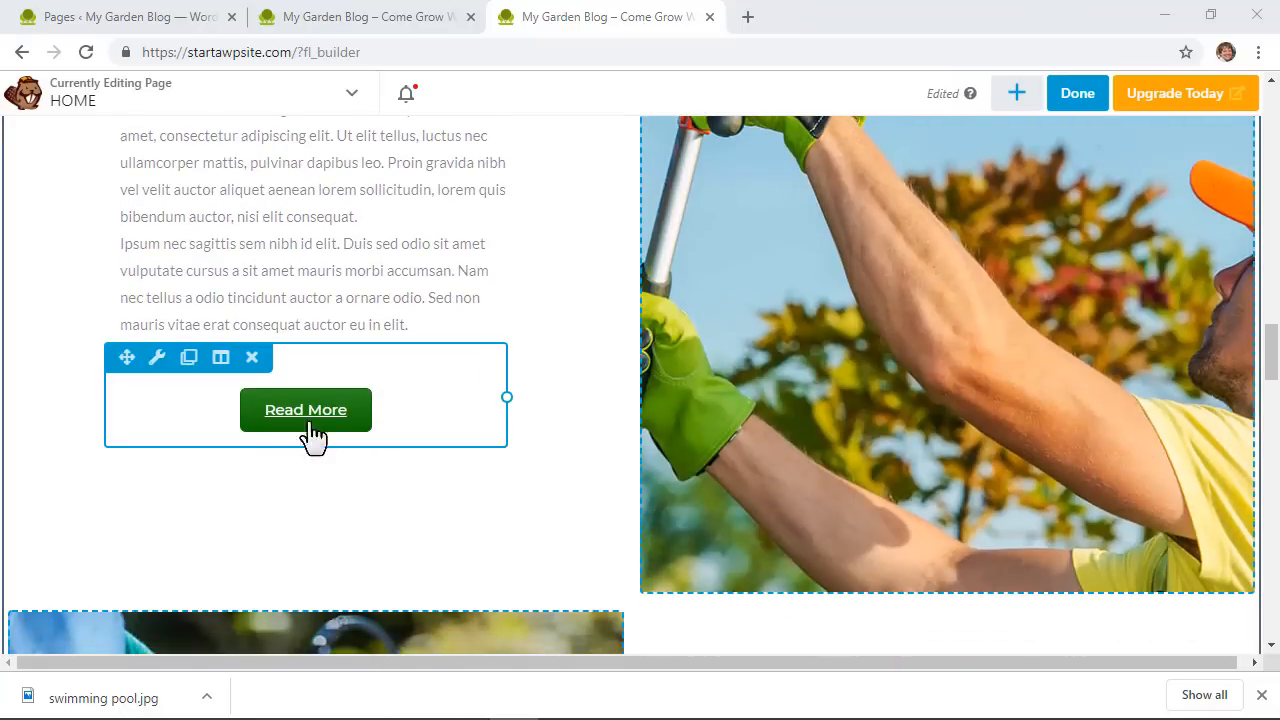
pyautogui.click(188, 360)
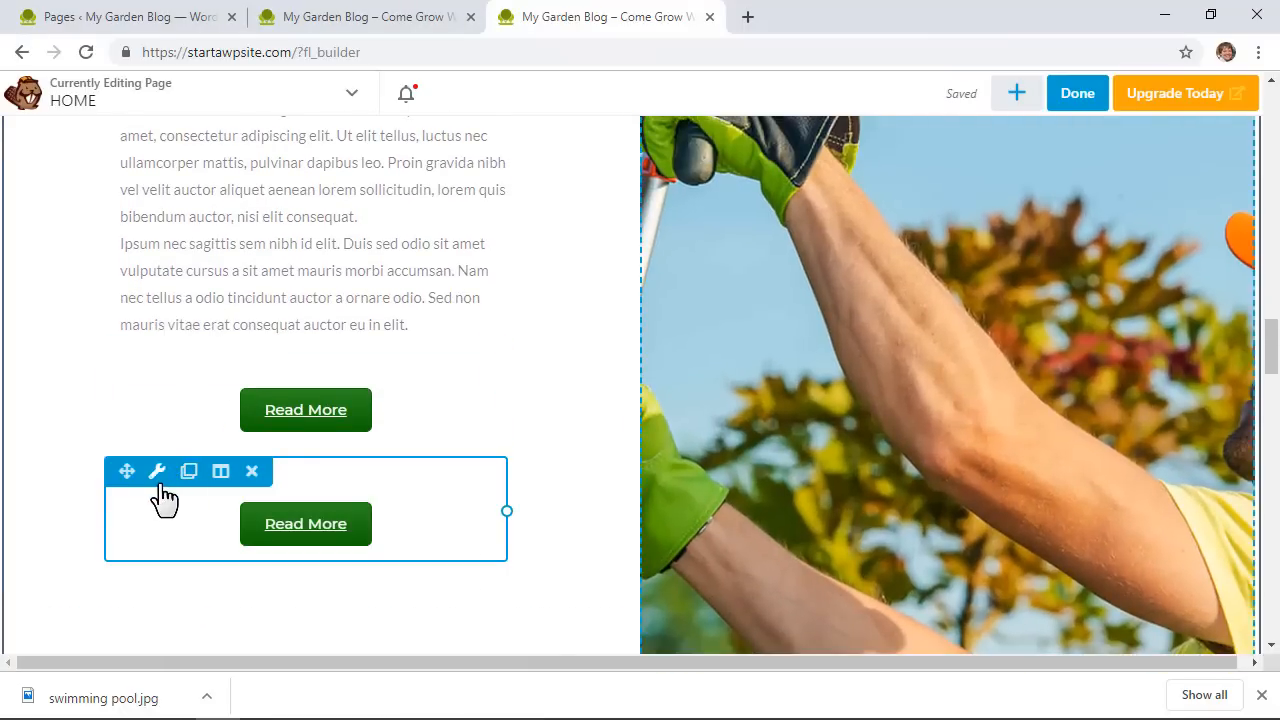
pyautogui.moveTo(127, 474); pyautogui.dragTo(280, 323)
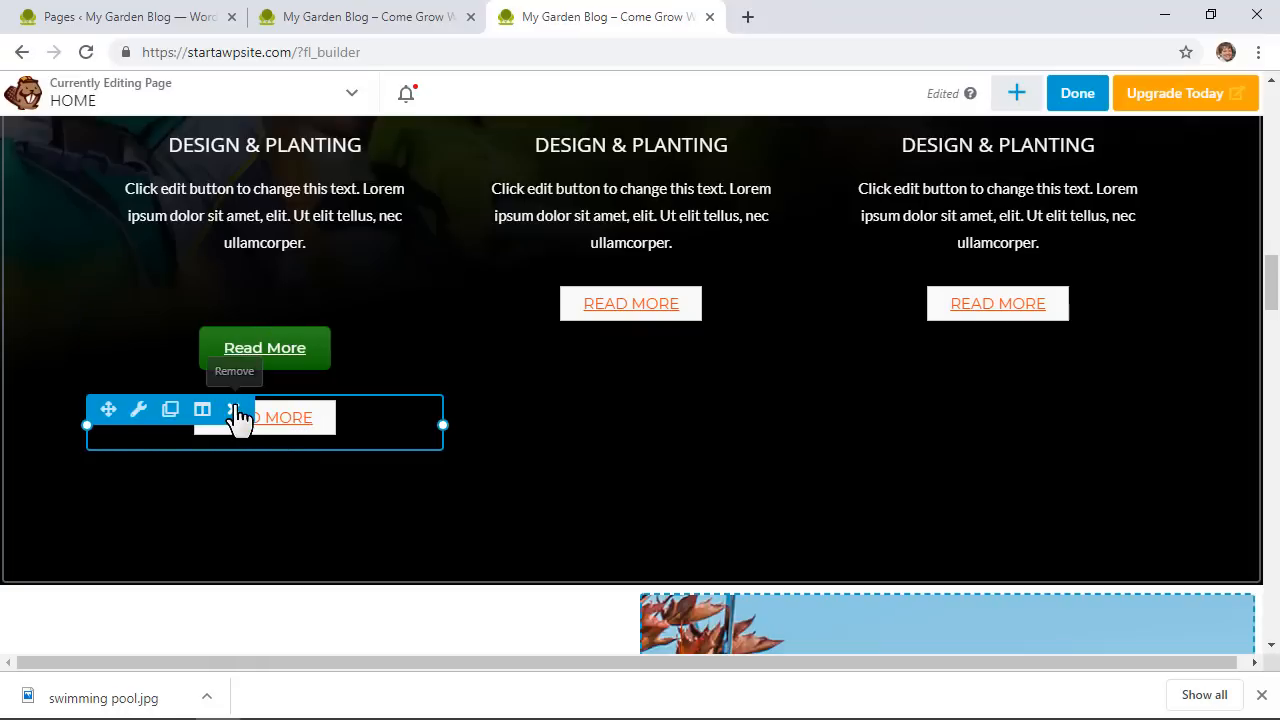
pyautogui.click(235, 411)
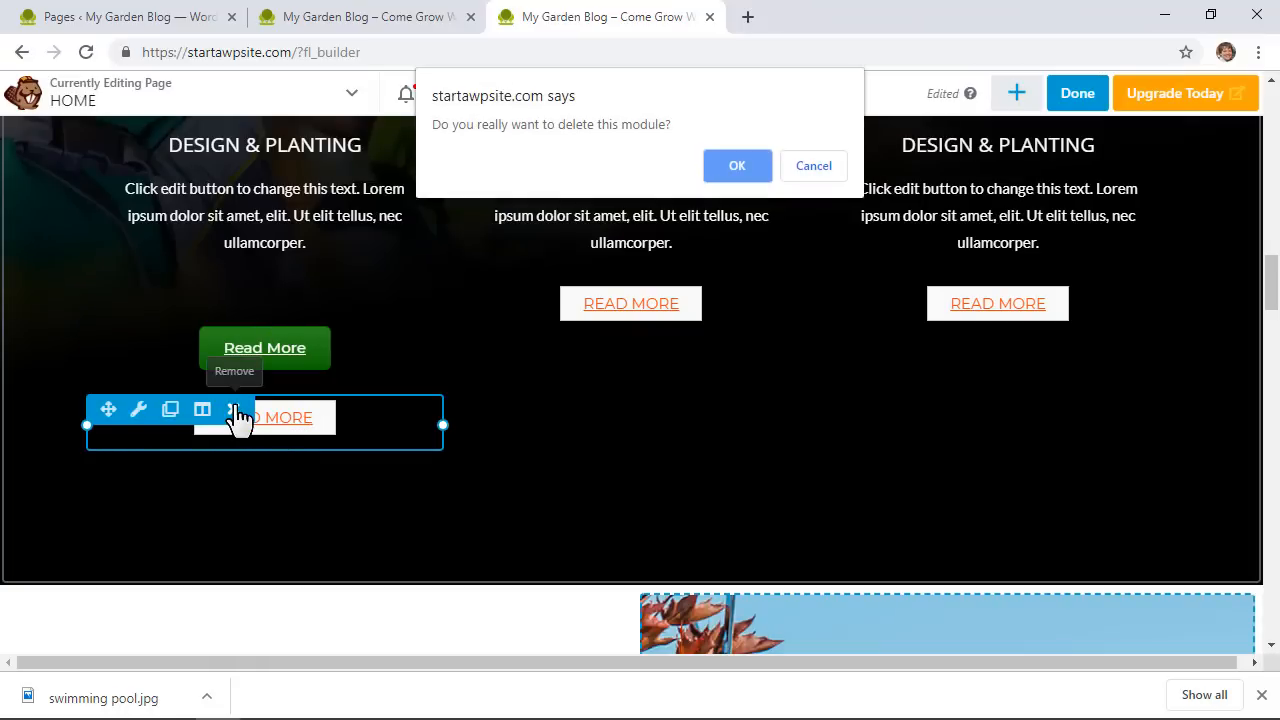
pyautogui.click(737, 166)
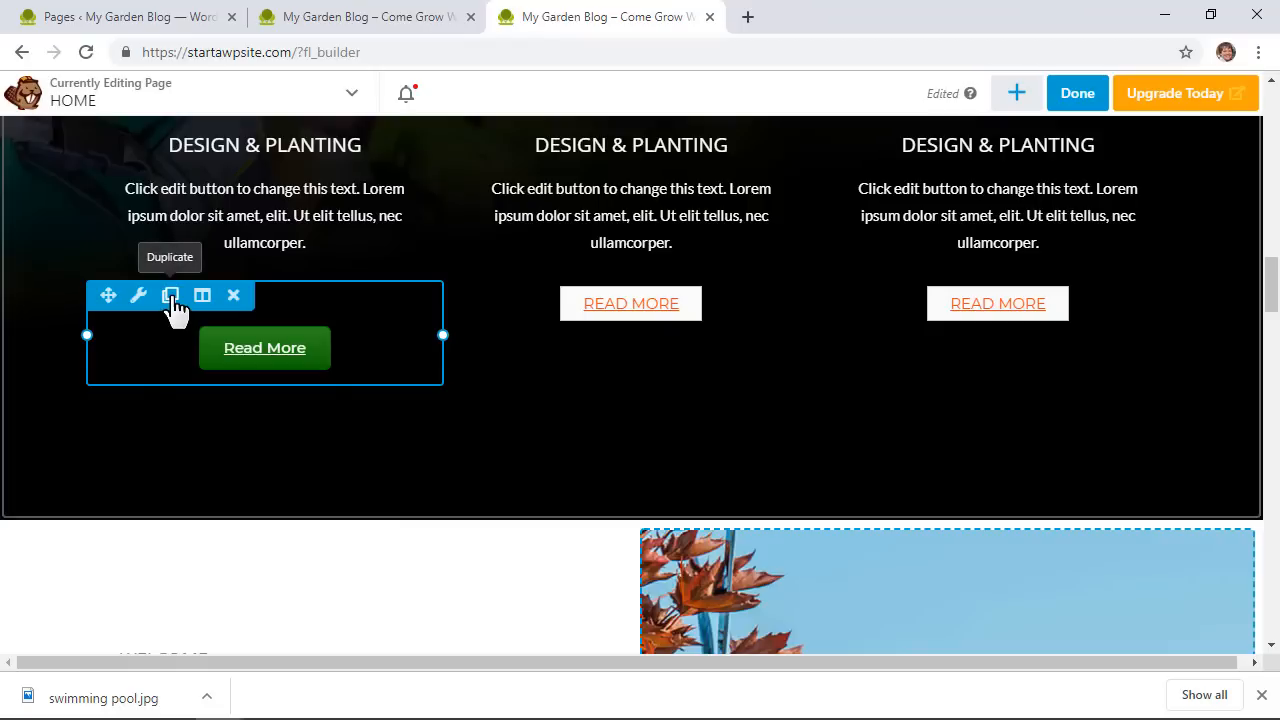
# Duplicate the first column's green Read More button into the second Design & Planting column and delete the old white button there
pyautogui.click(171, 297)
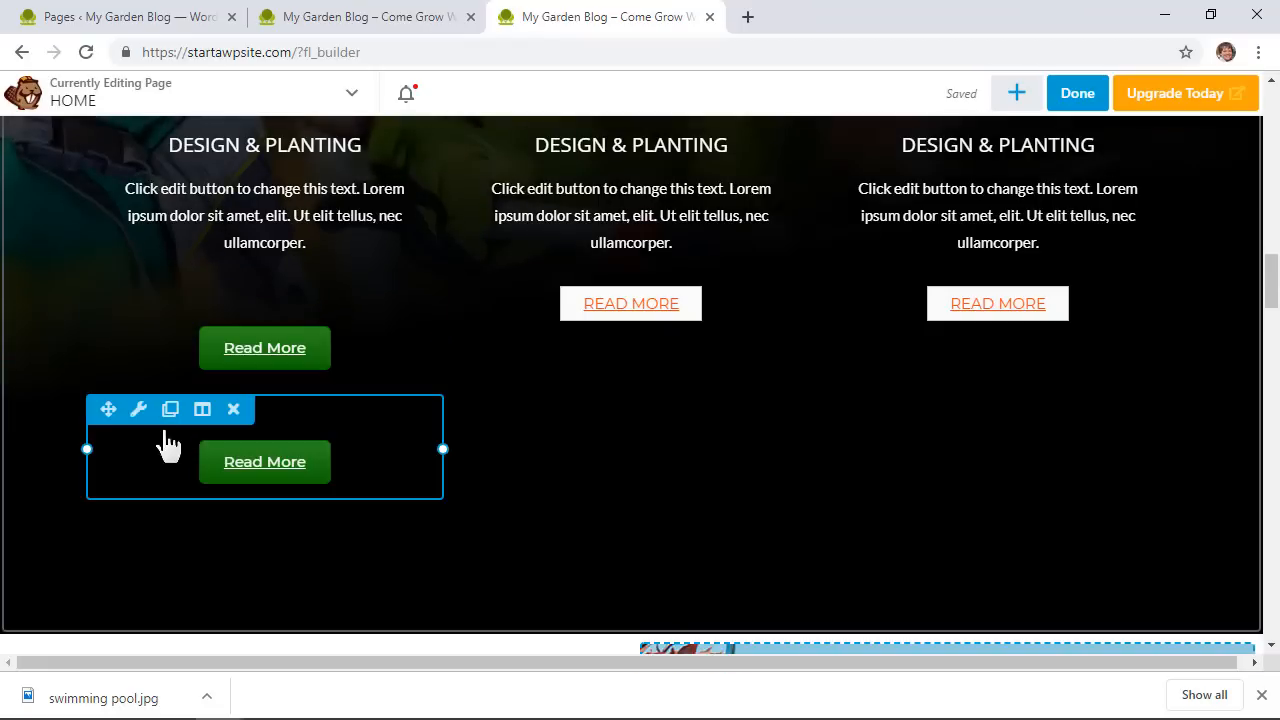
pyautogui.moveTo(108, 409); pyautogui.dragTo(628, 303)
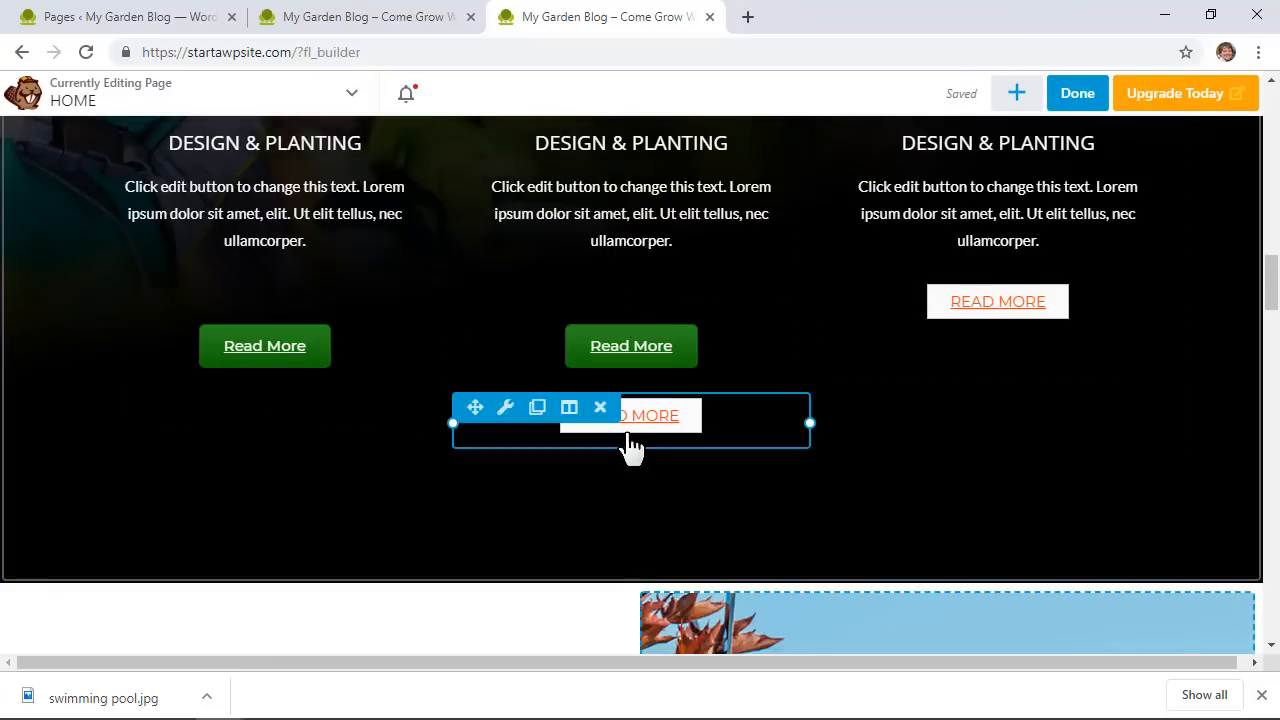
pyautogui.click(600, 408)
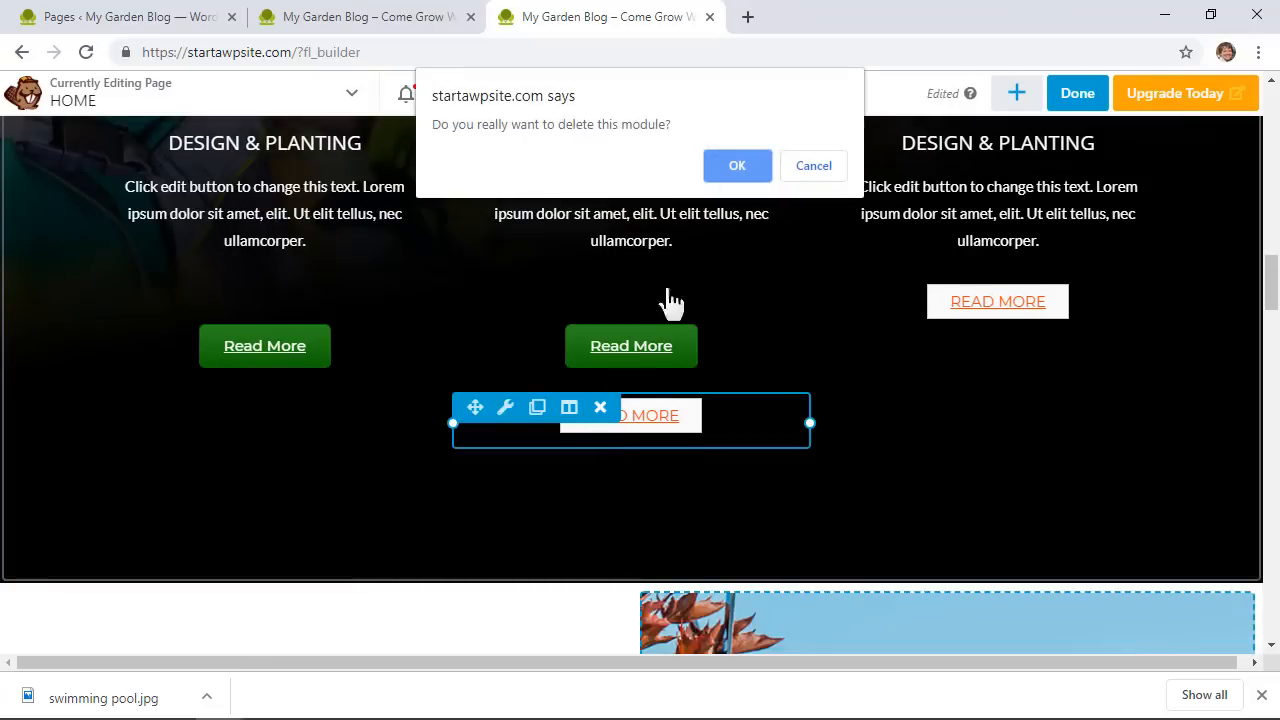
pyautogui.click(731, 168)
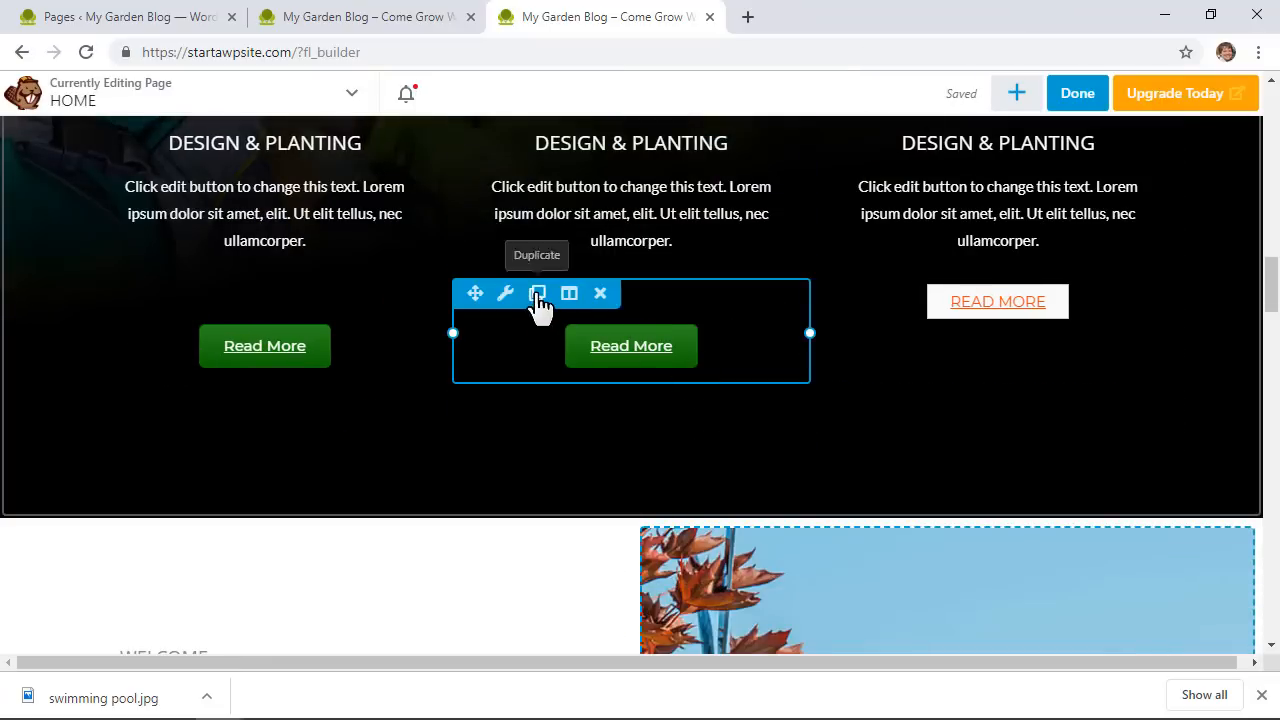
# Duplicate the second column's green Read More button into the third Design & Planting column and delete the old white button there
pyautogui.click(538, 296)
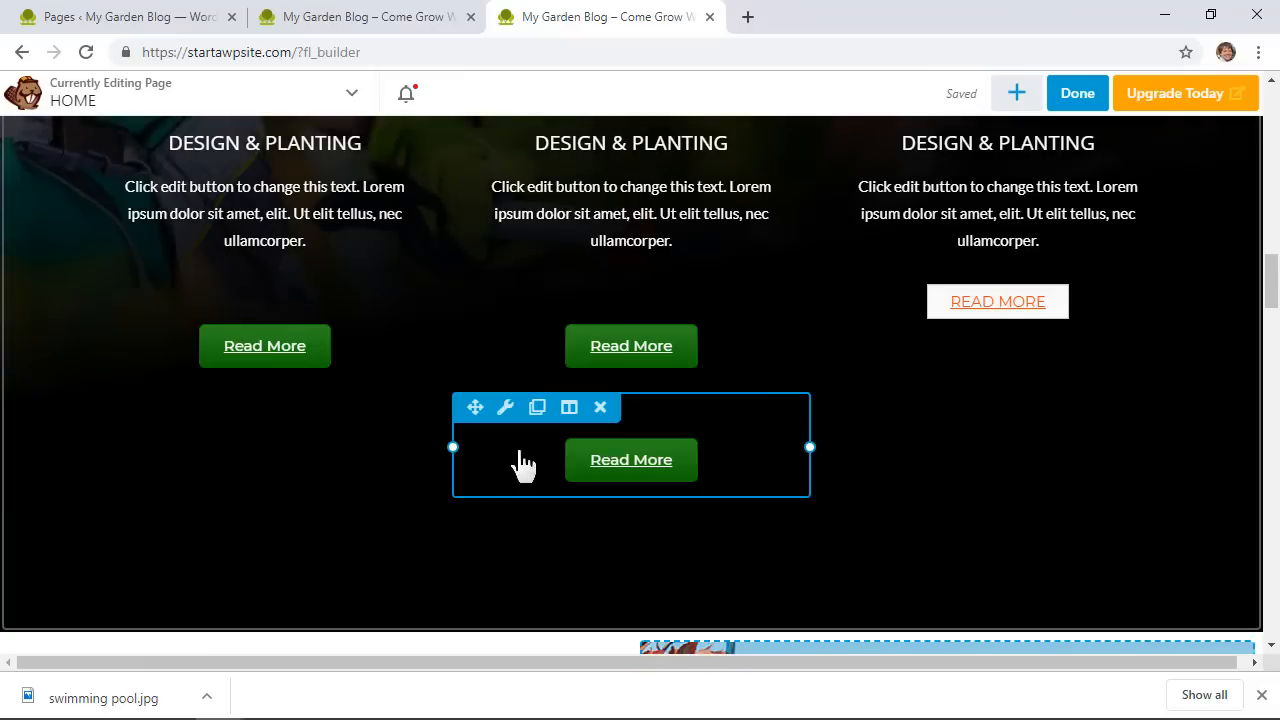
pyautogui.moveTo(523, 463); pyautogui.dragTo(985, 310)
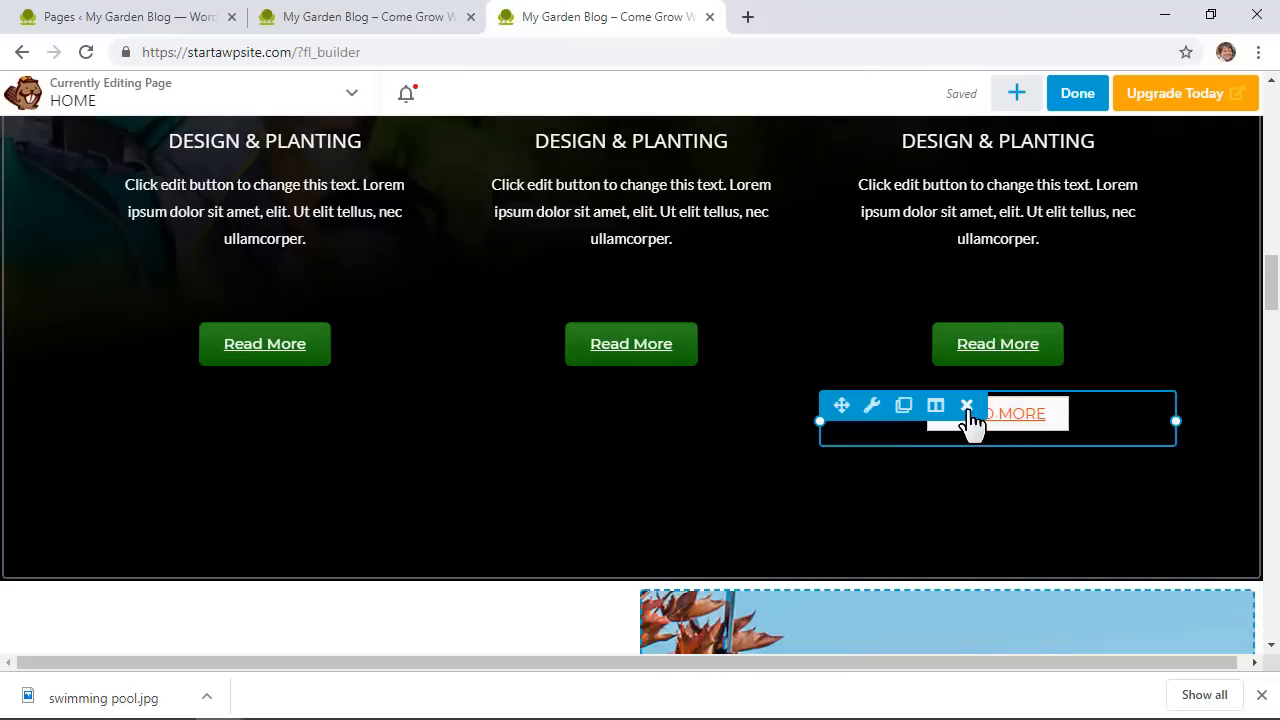
pyautogui.click(966, 405)
pyautogui.click(734, 166)
# Set the top margin of the Read More button in the first Design & Planting column to 30 px
pyautogui.scroll(2, 830, 490)
pyautogui.scroll(4, 830, 488)
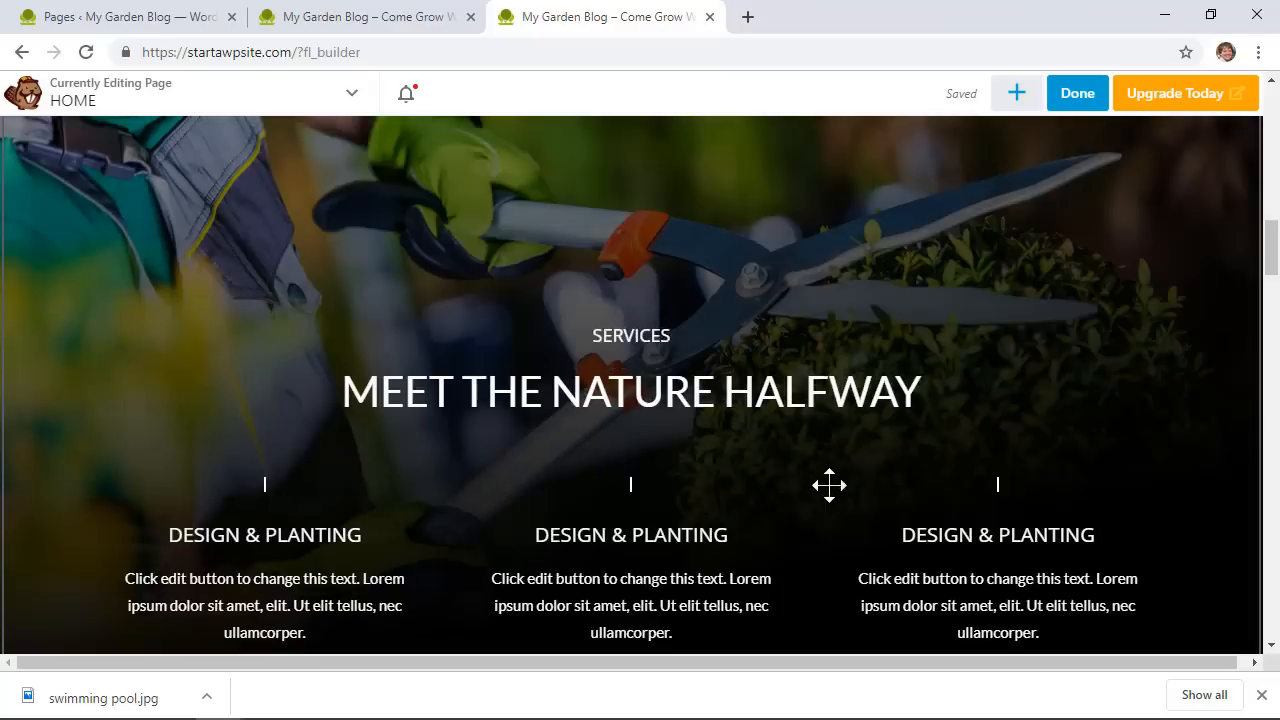
pyautogui.scroll(-3, 826, 485)
pyautogui.scroll(-3, 826, 485)
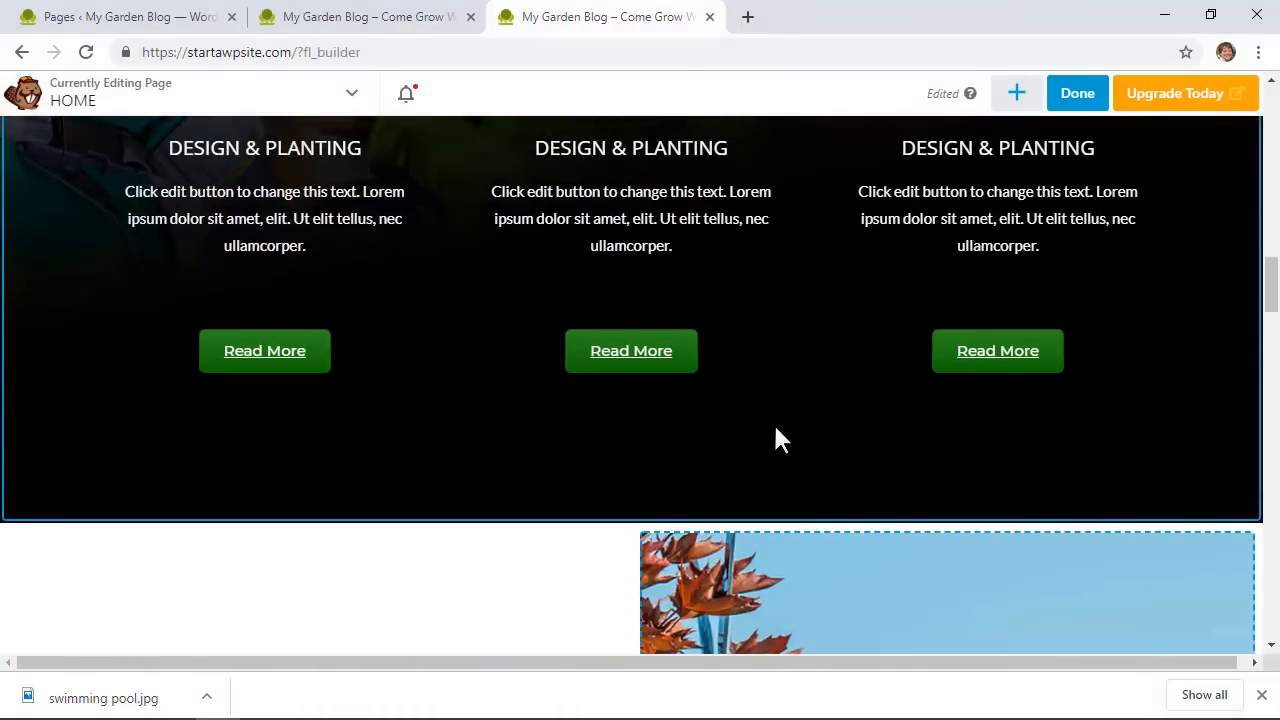
pyautogui.scroll(1, 777, 430)
pyautogui.click(382, 424)
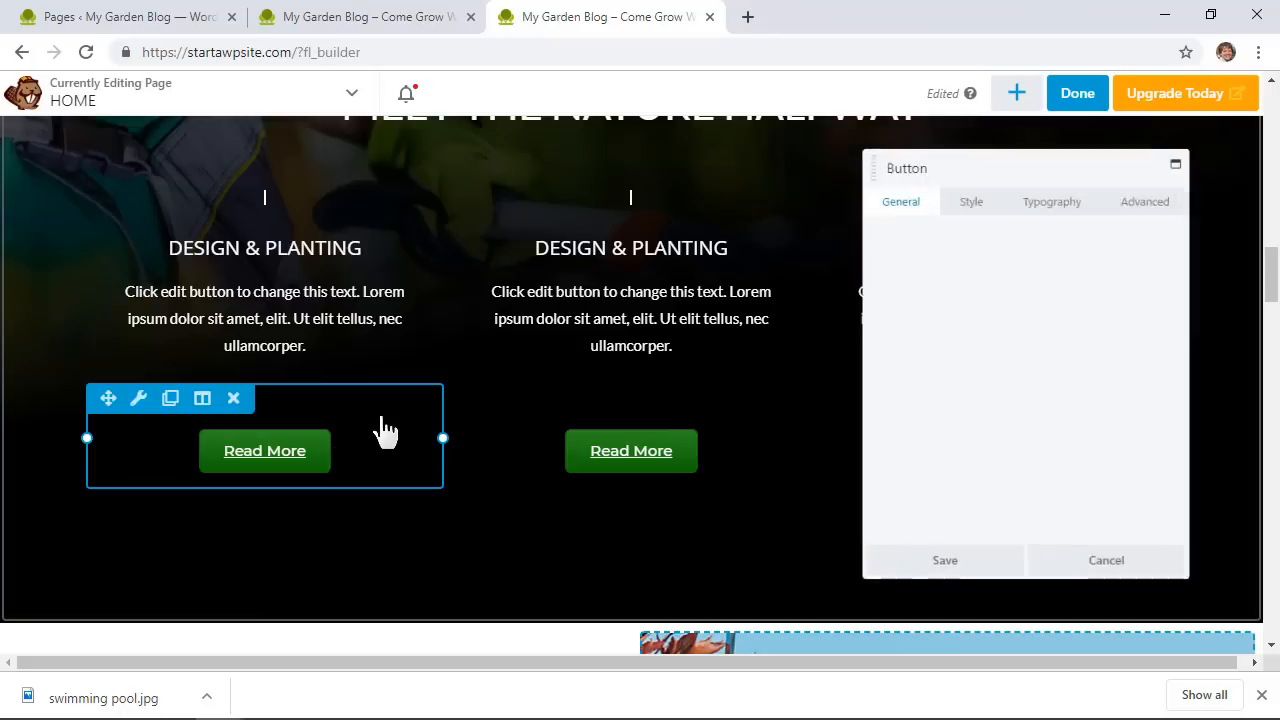
pyautogui.click(1164, 188)
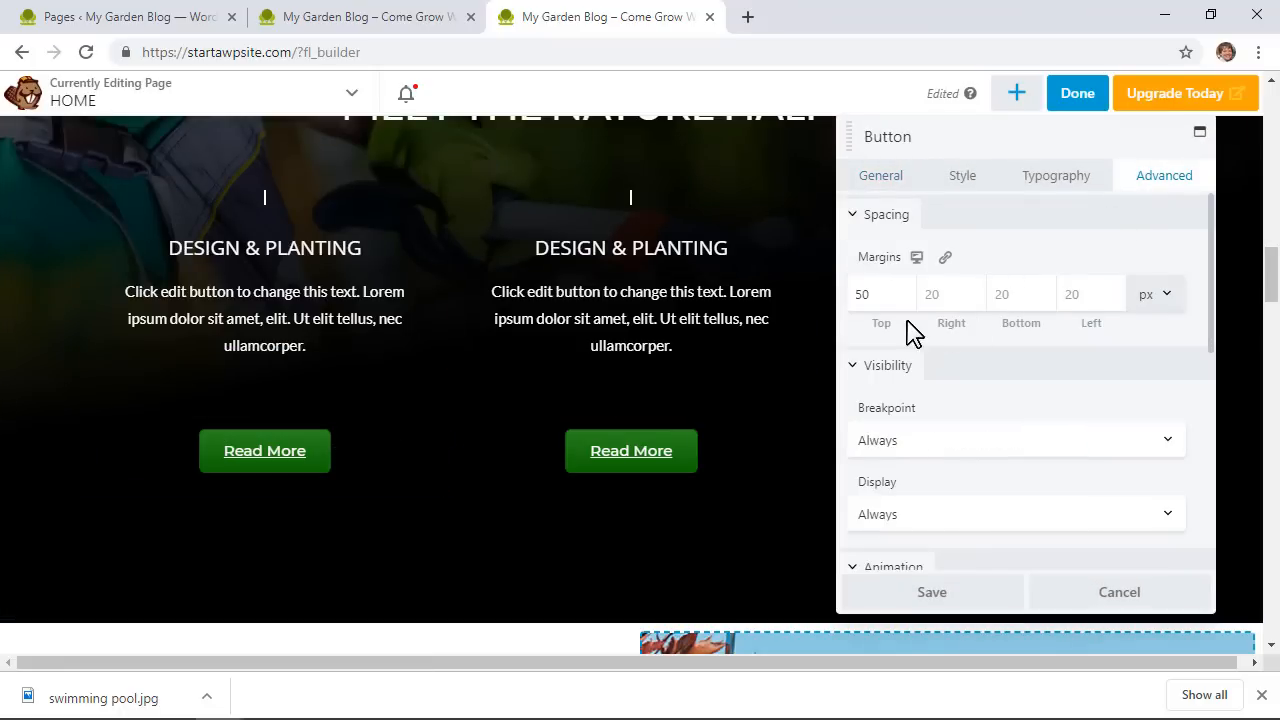
pyautogui.doubleClick(858, 295)
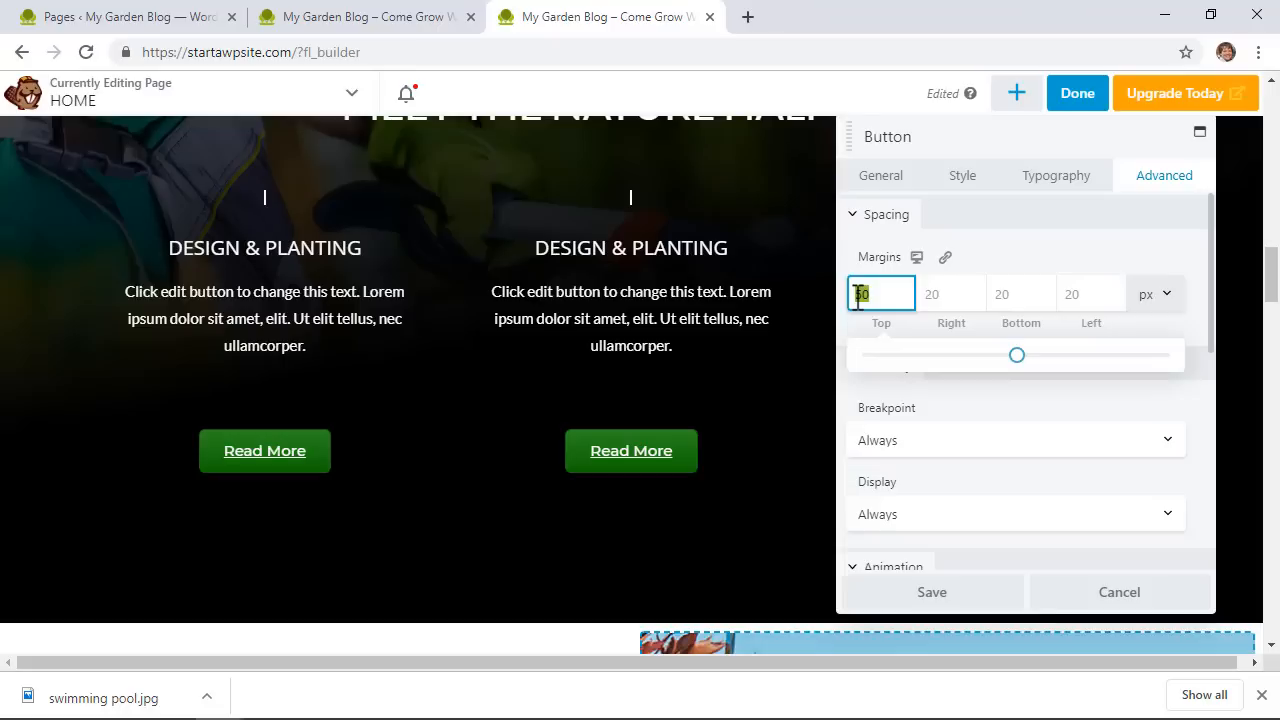
pyautogui.write('30')
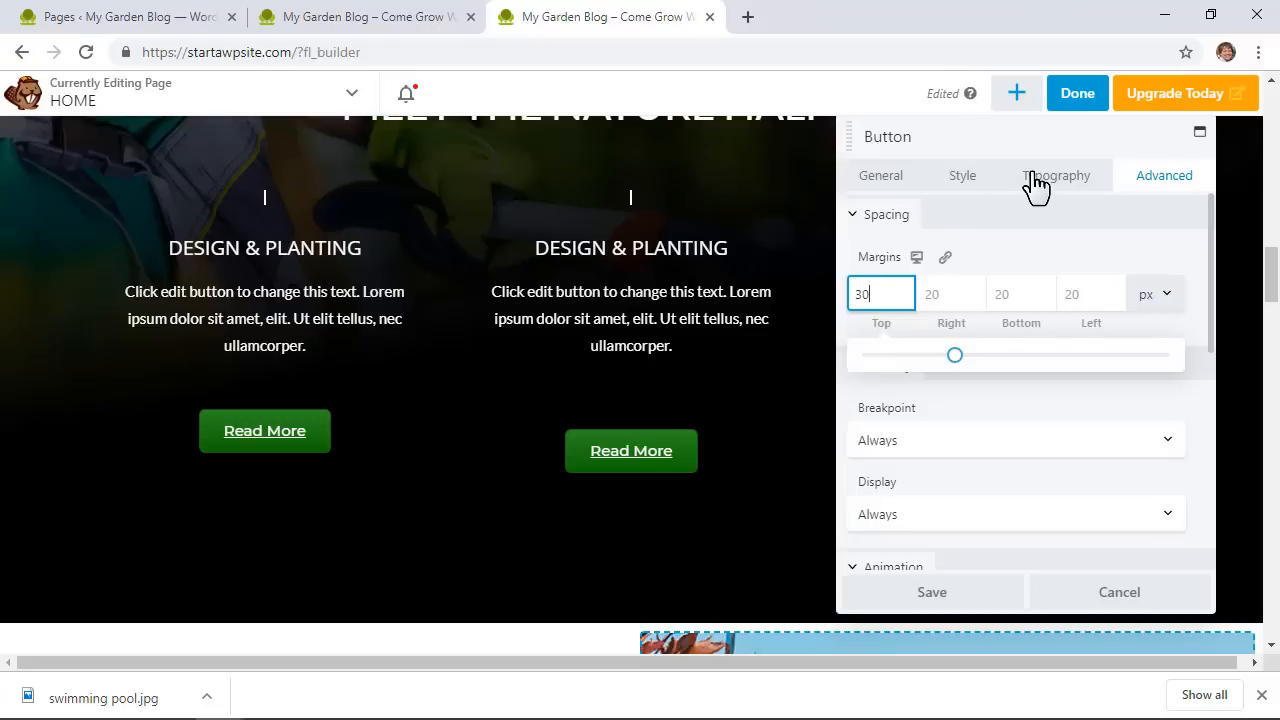
# Set the top margin of the second Design & Planting column's Read More button to 30 px
pyautogui.click(760, 474)
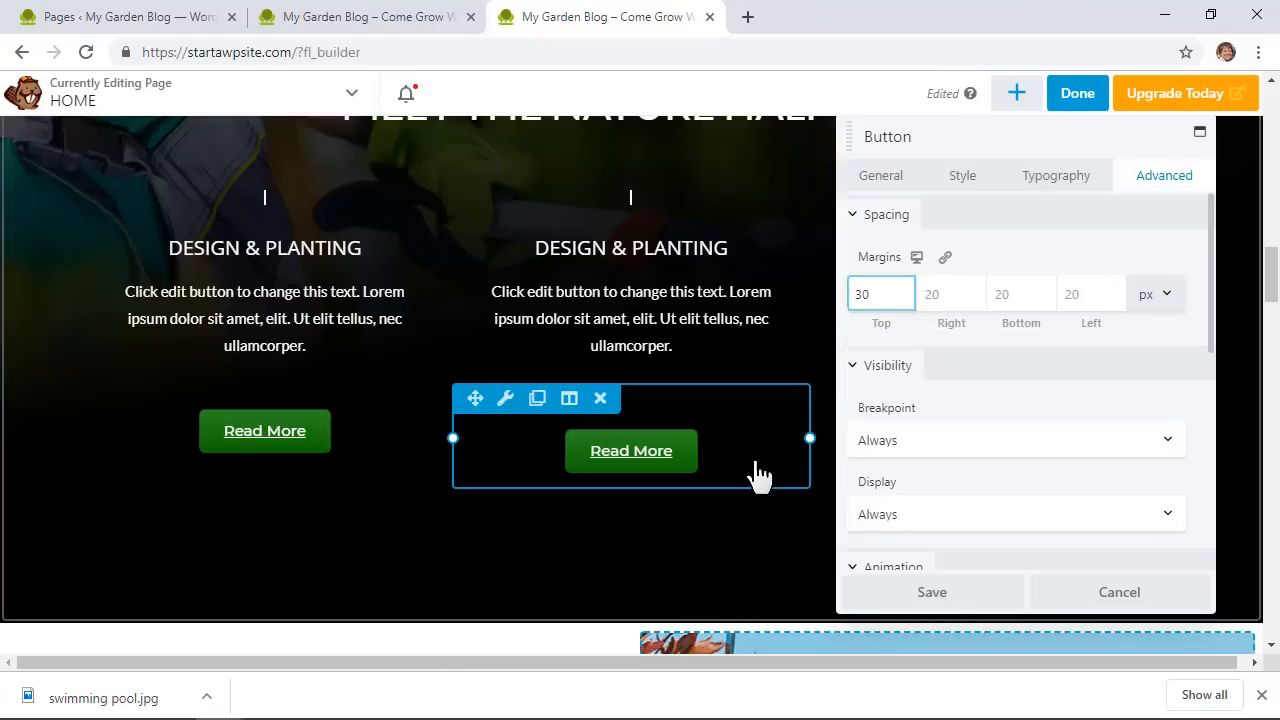
pyautogui.click(1143, 187)
pyautogui.click(891, 292)
pyautogui.hotkey('ctrl', 'a')
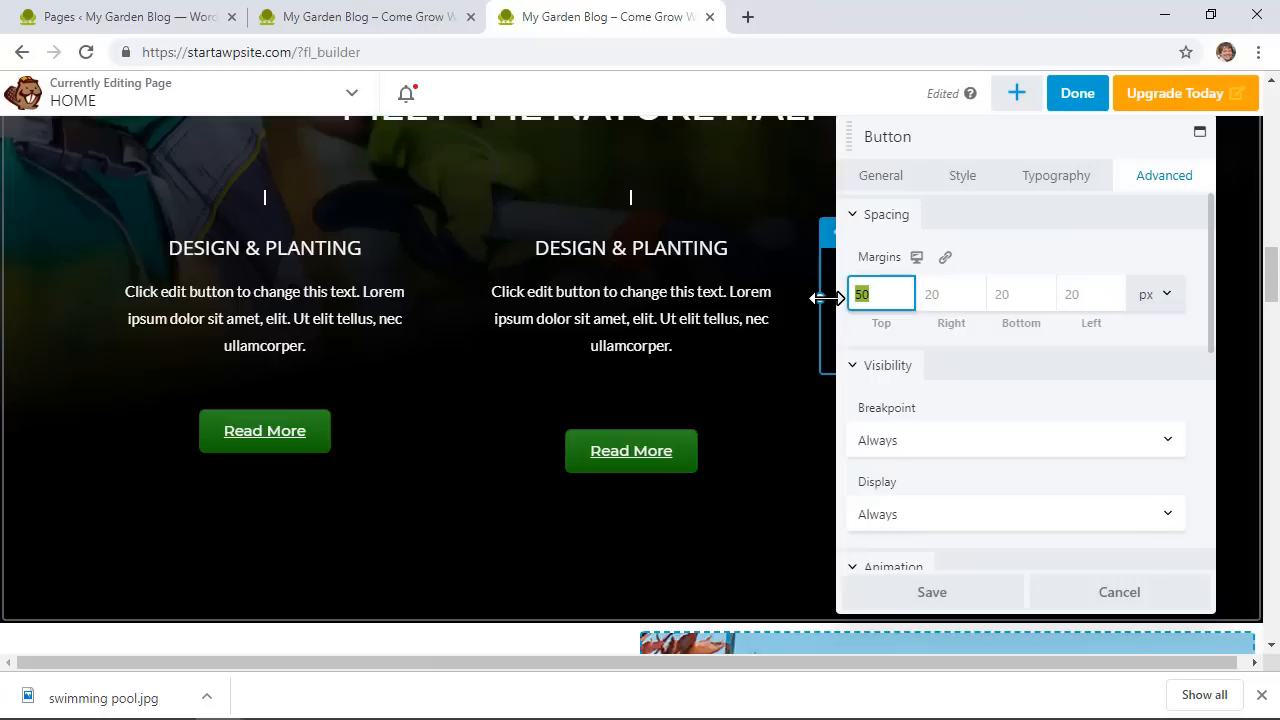
pyautogui.write('30')
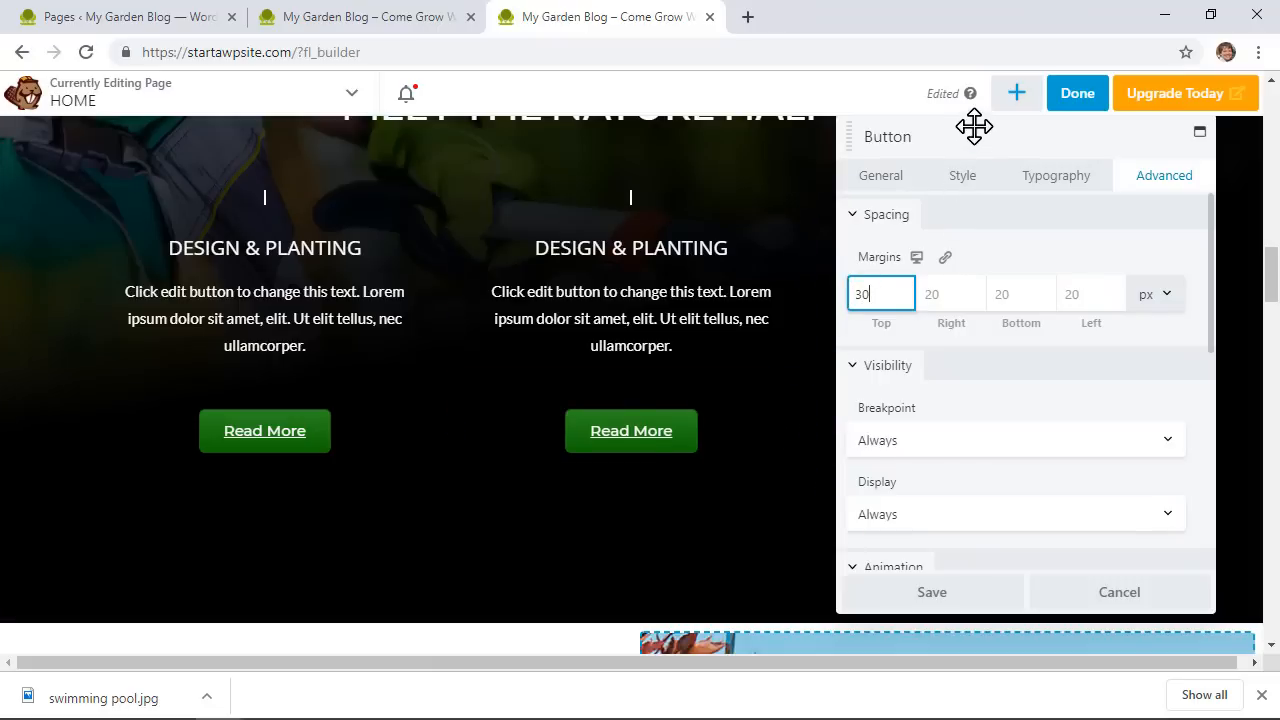
# Give the third Design & Planting column's Read More button a 30 px top margin and save its settings
pyautogui.moveTo(970, 128); pyautogui.dragTo(306, 128)
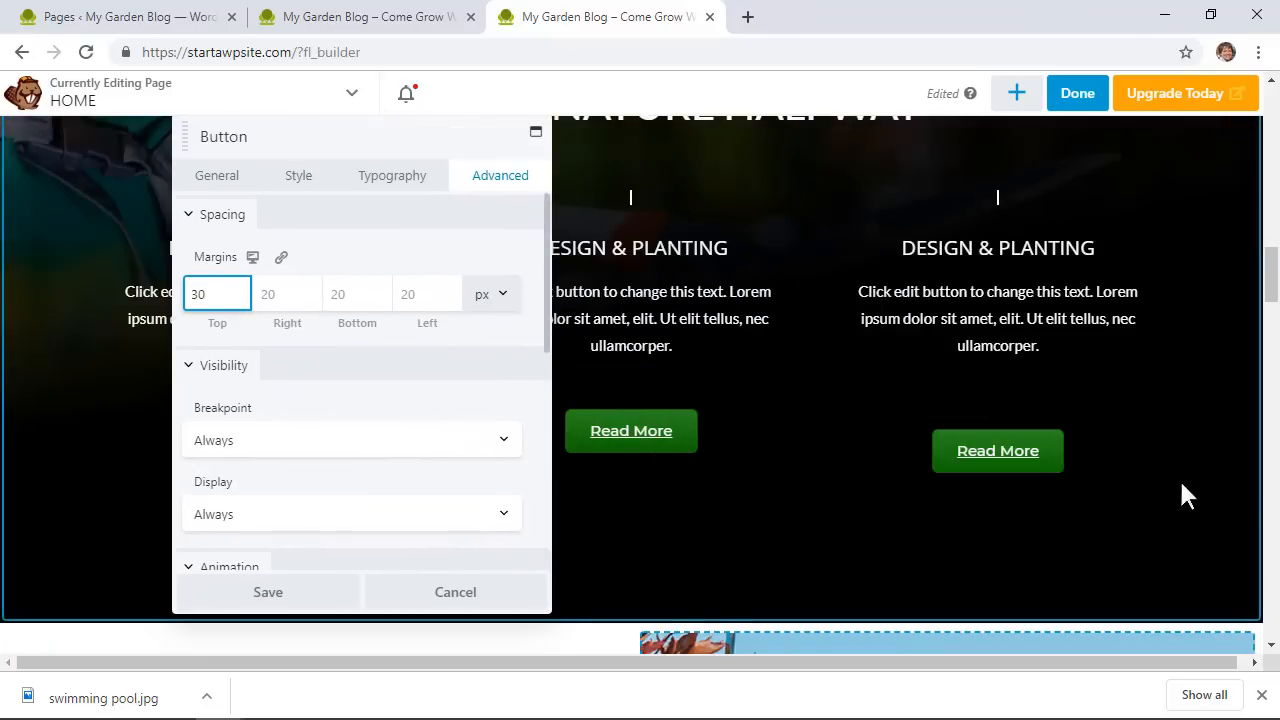
pyautogui.click(1120, 460)
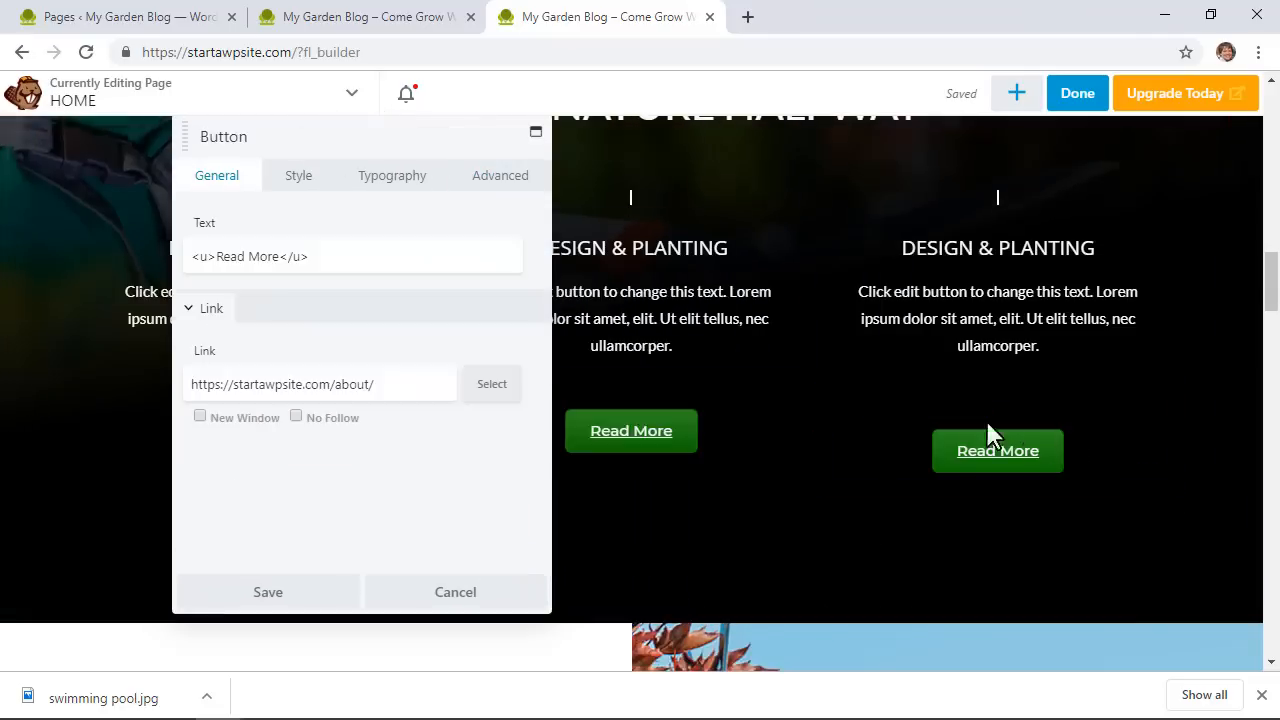
pyautogui.click(501, 178)
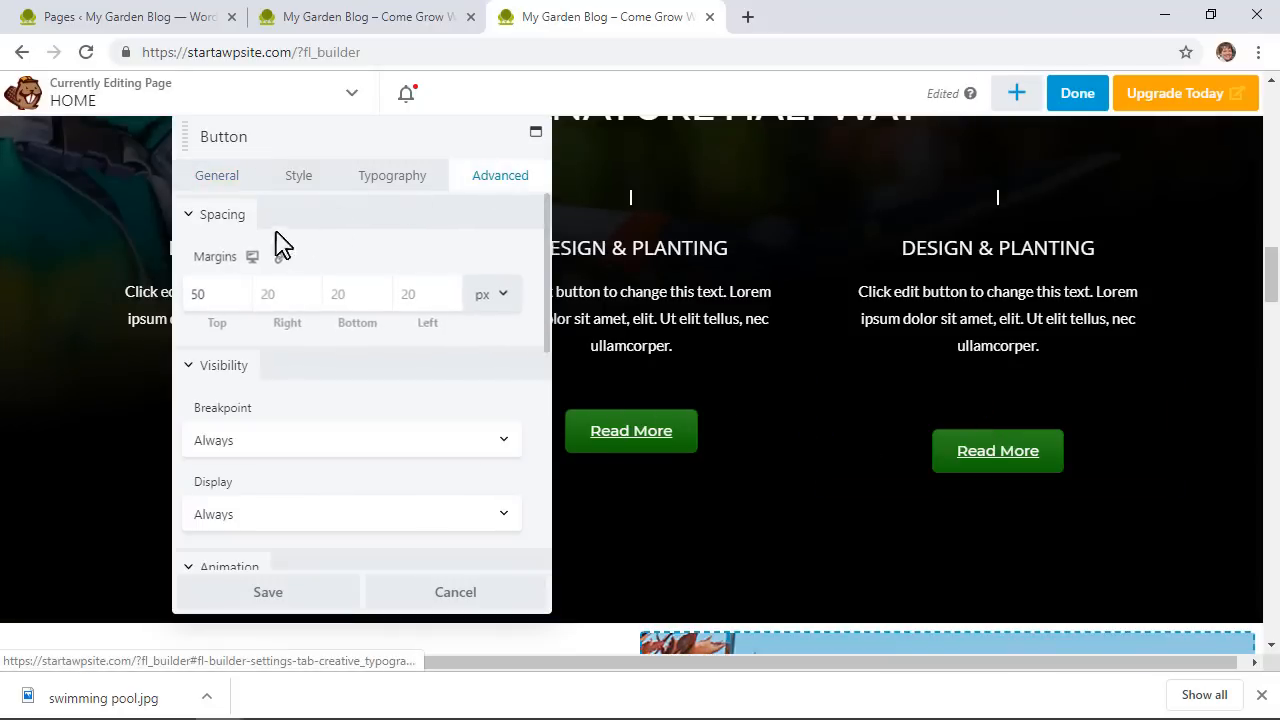
pyautogui.click(208, 296)
pyautogui.press('BackSpace')
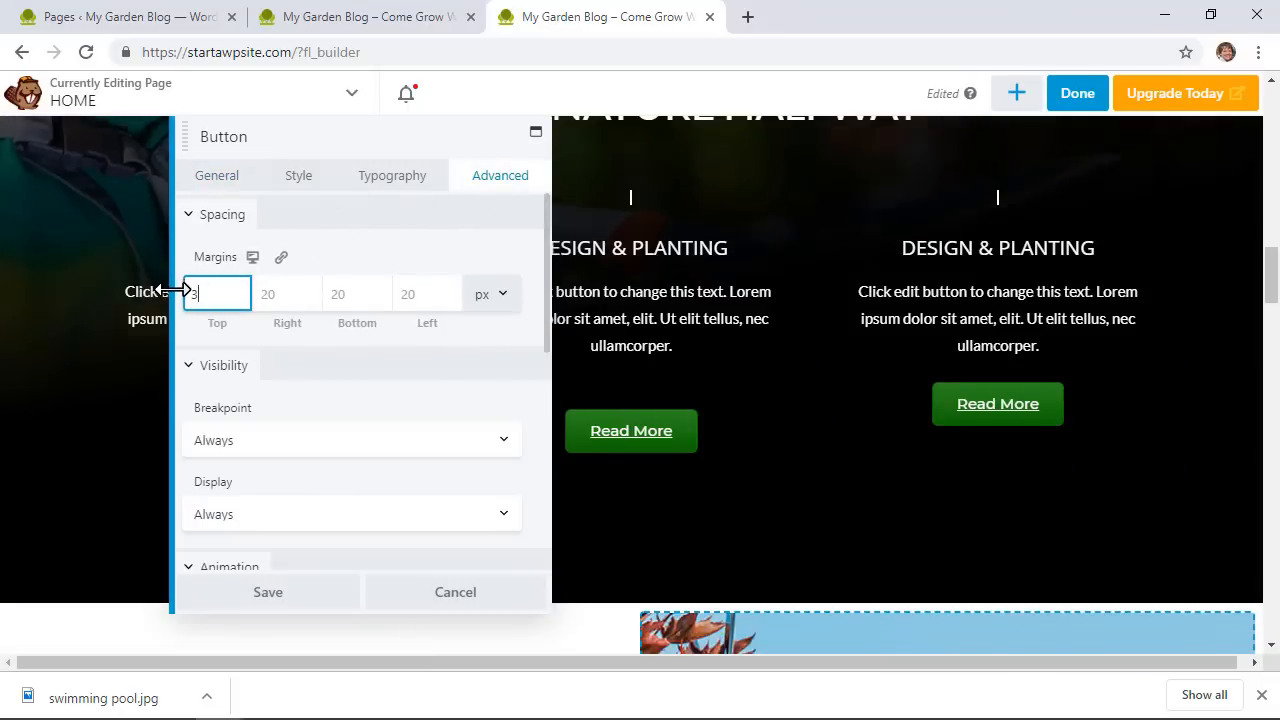
pyautogui.write('30')
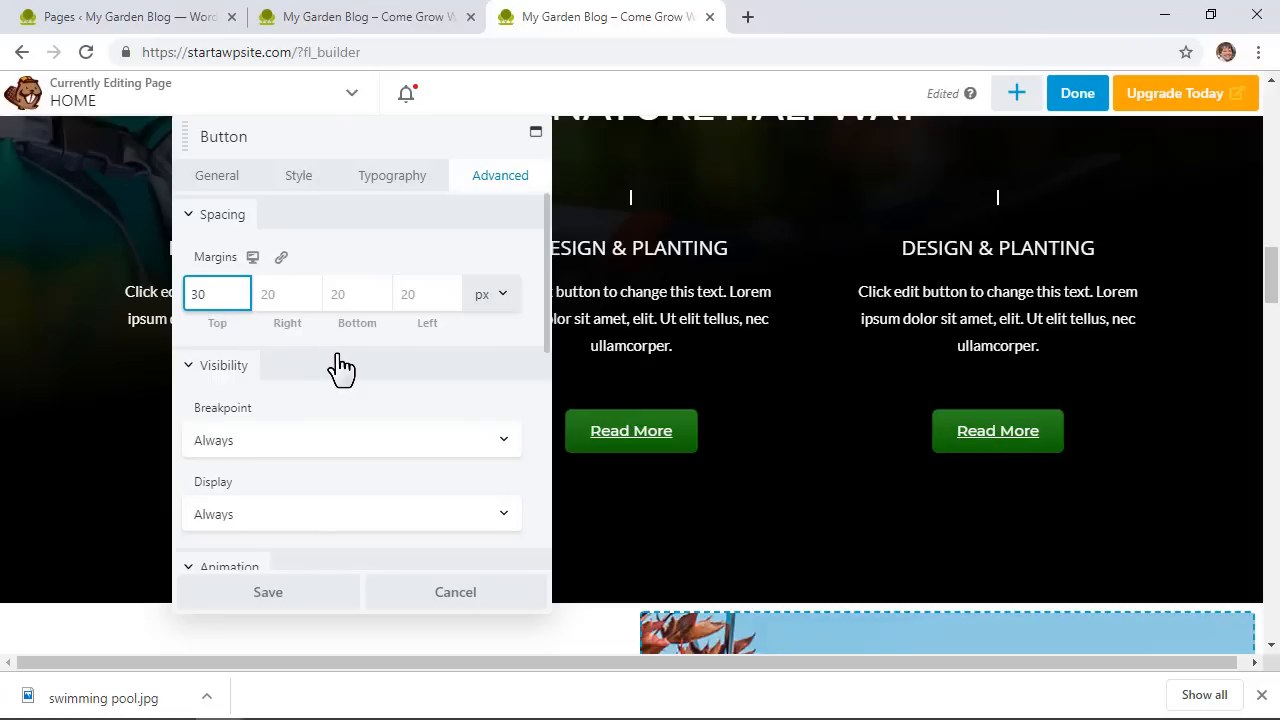
pyautogui.click(270, 595)
# Finish editing the home page and publish its changes
pyautogui.scroll(5, 724, 490)
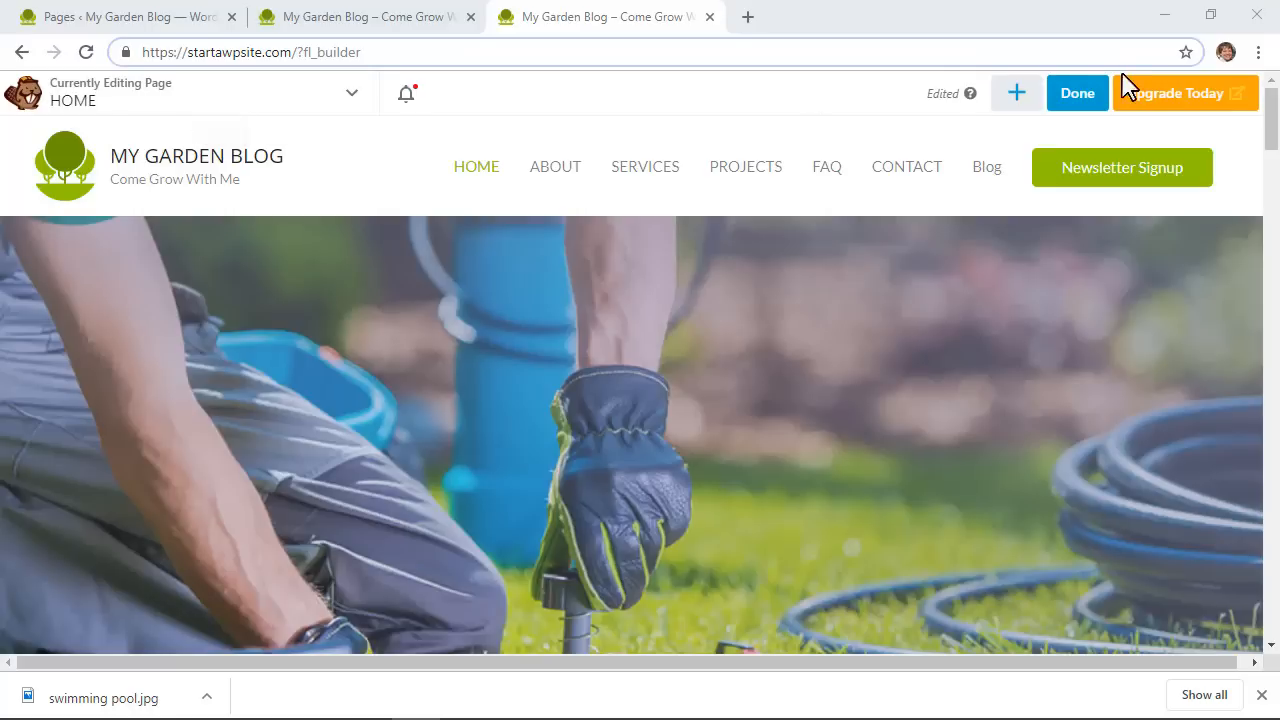
pyautogui.click(1085, 100)
pyautogui.click(1152, 100)
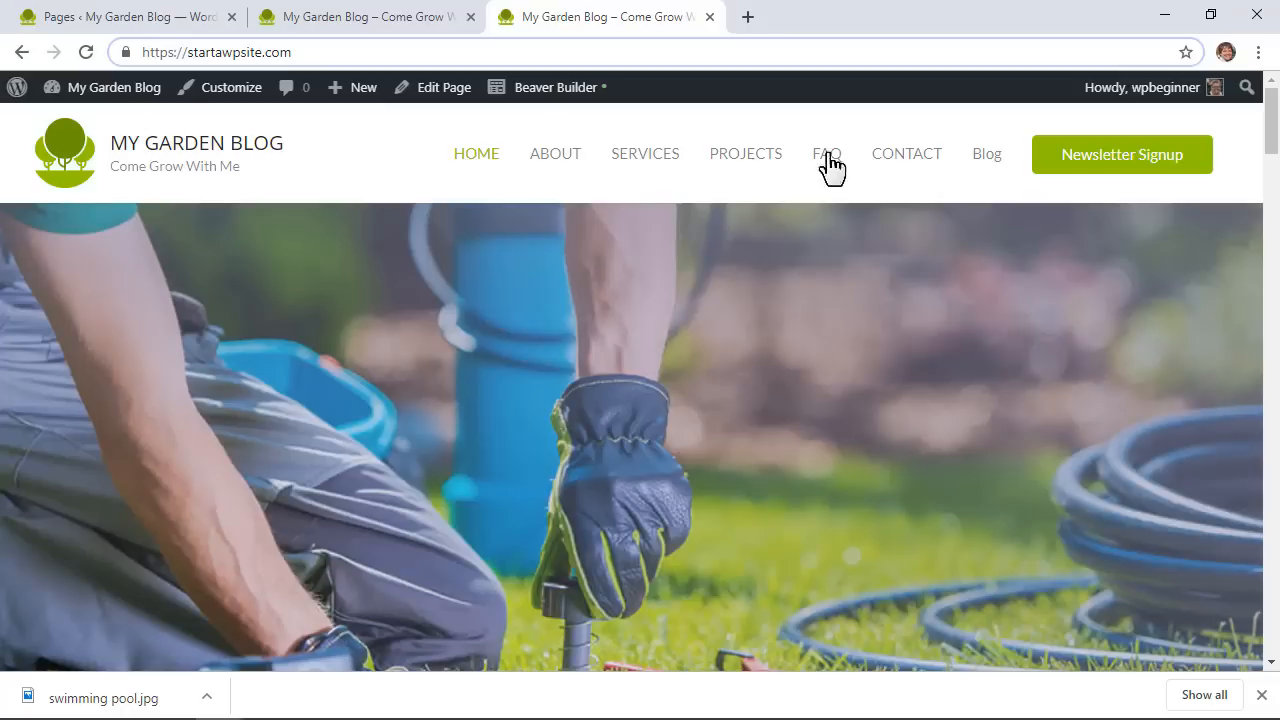
# Go to the site's WordPress dashboard and close the other two browser tabs
pyautogui.moveTo(106, 100)
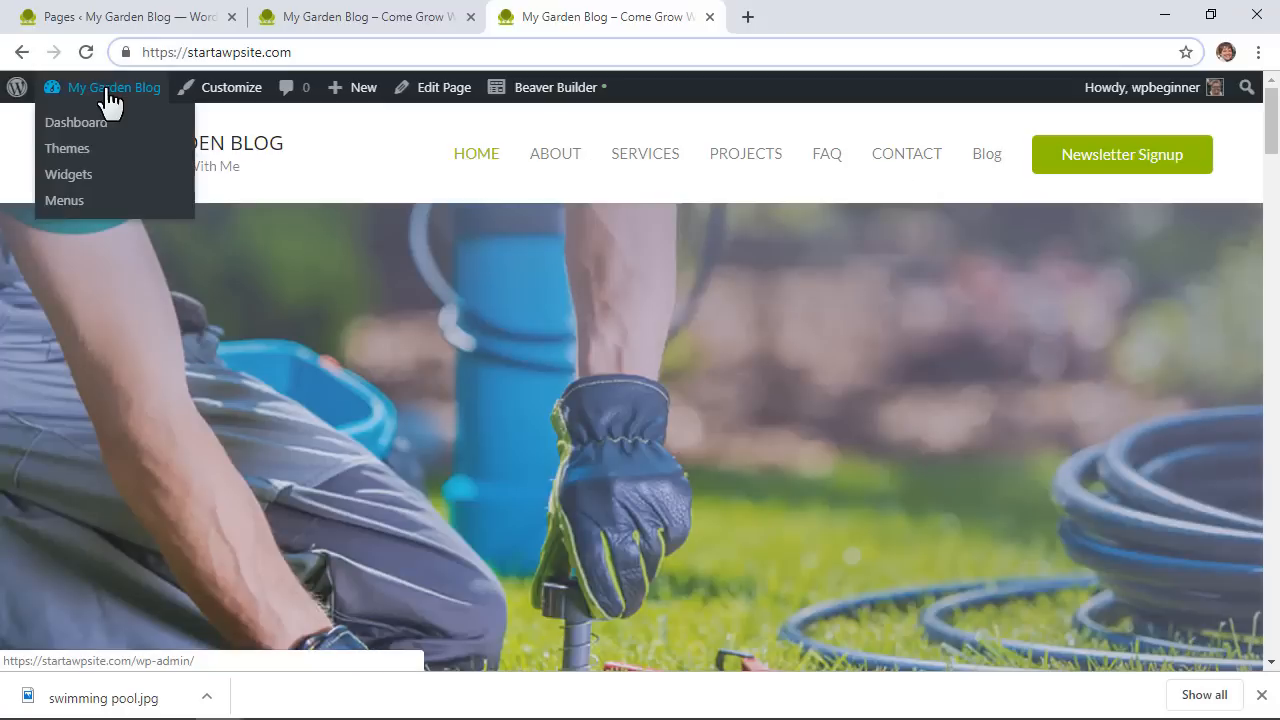
pyautogui.click(78, 125)
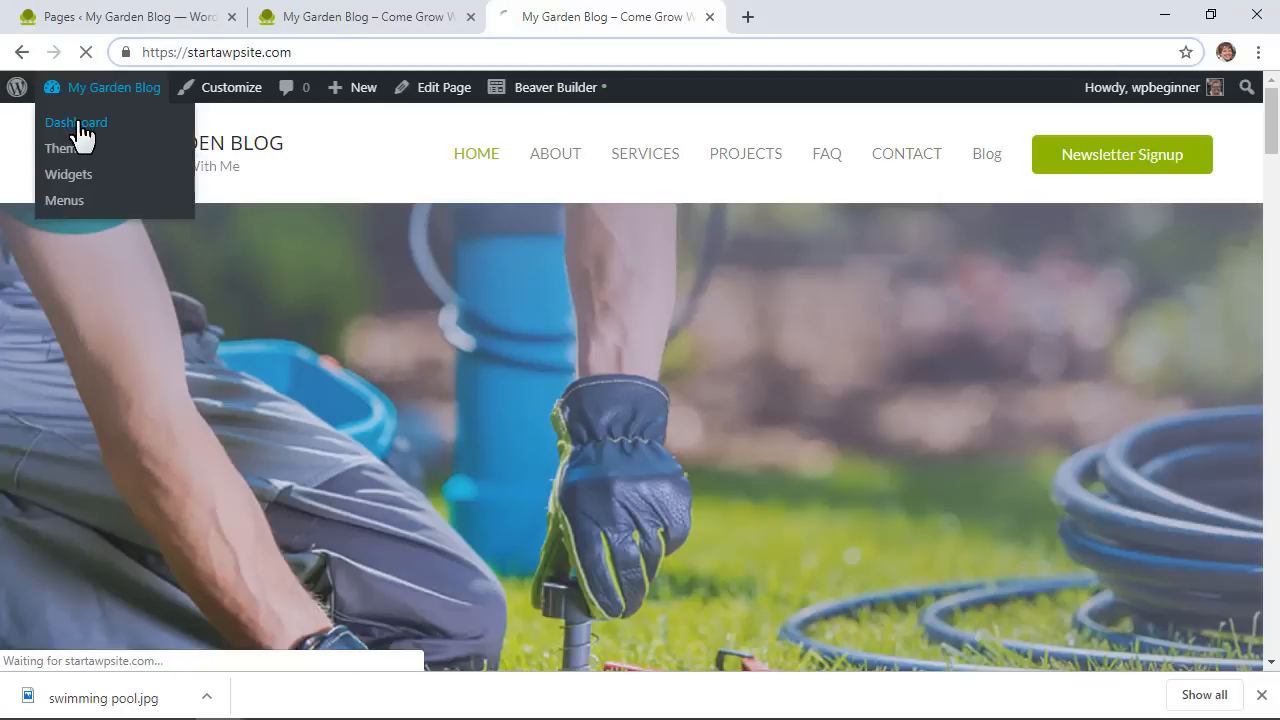
pyautogui.click(232, 17)
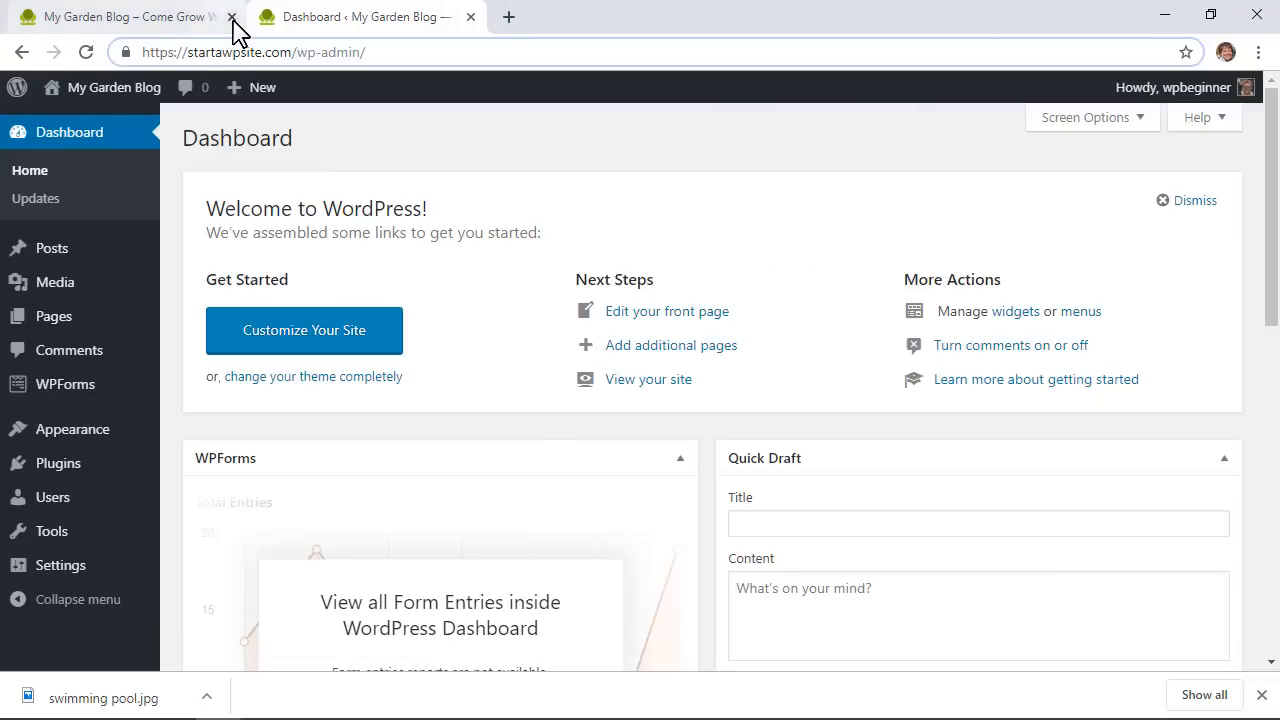
pyautogui.click(232, 17)
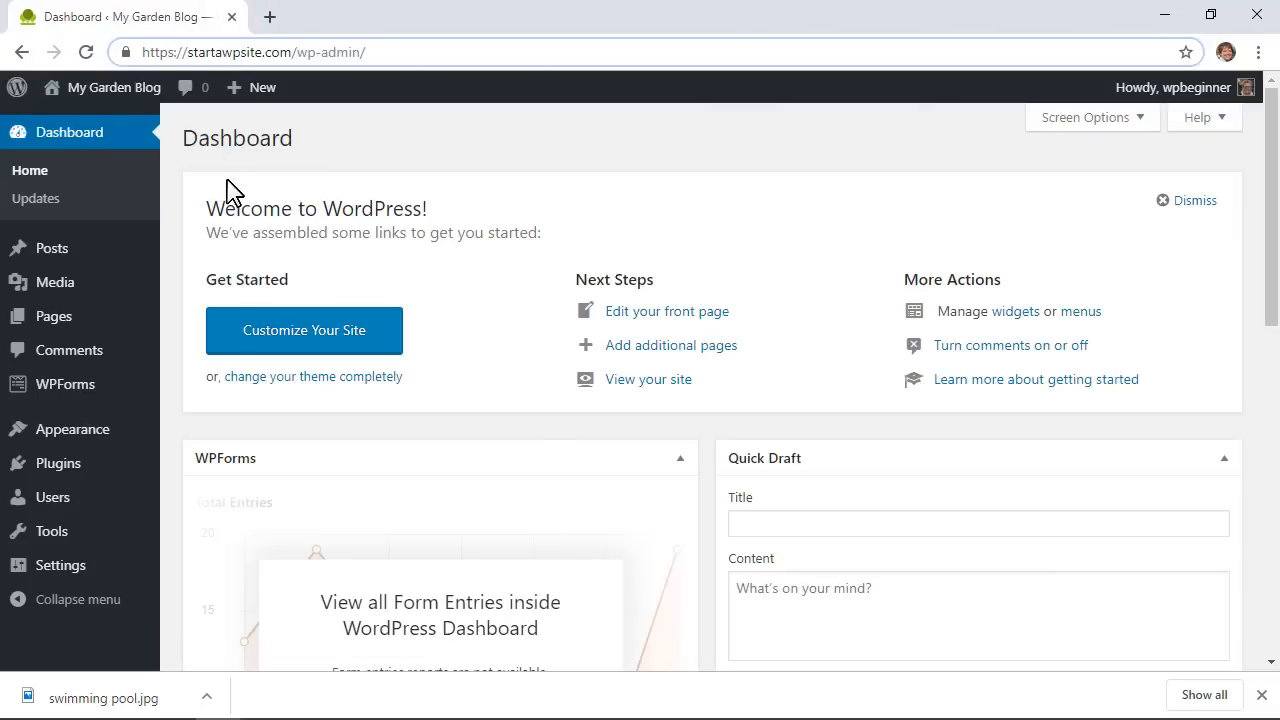
# Open the site's navigation menu editor at its menu structure and dismiss the browser's downloads bar
pyautogui.moveTo(75, 442)
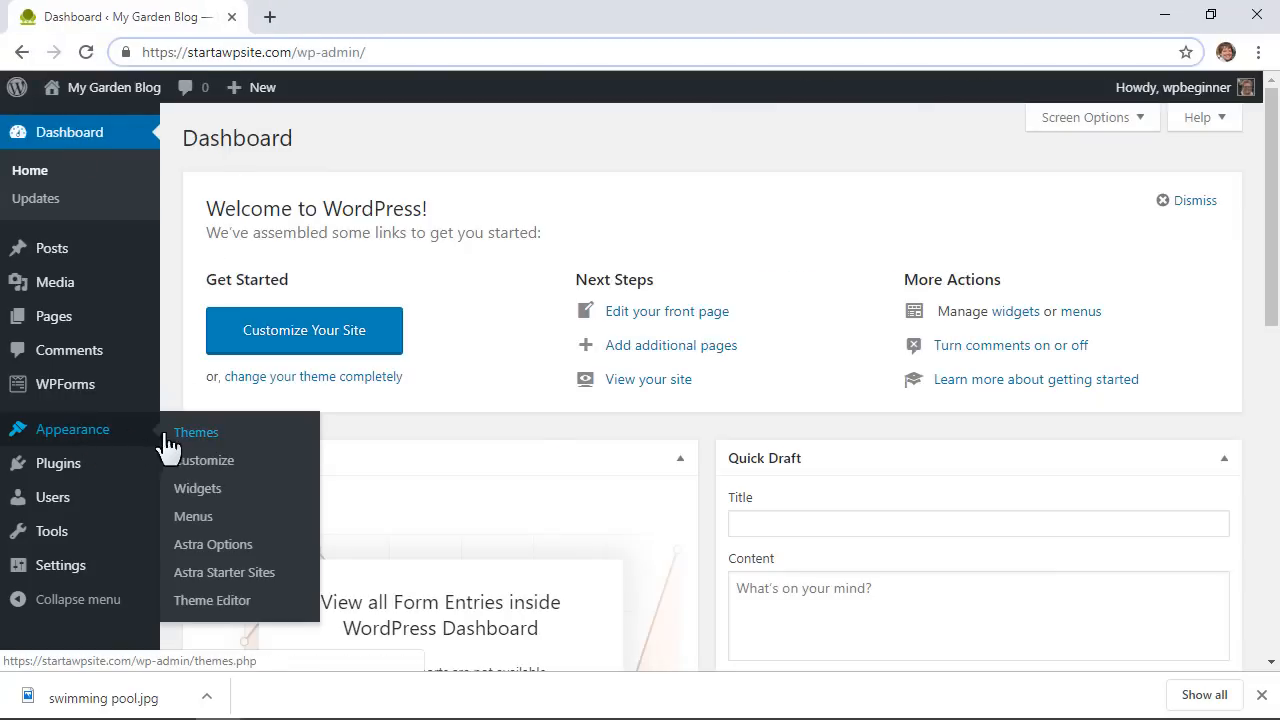
pyautogui.click(196, 519)
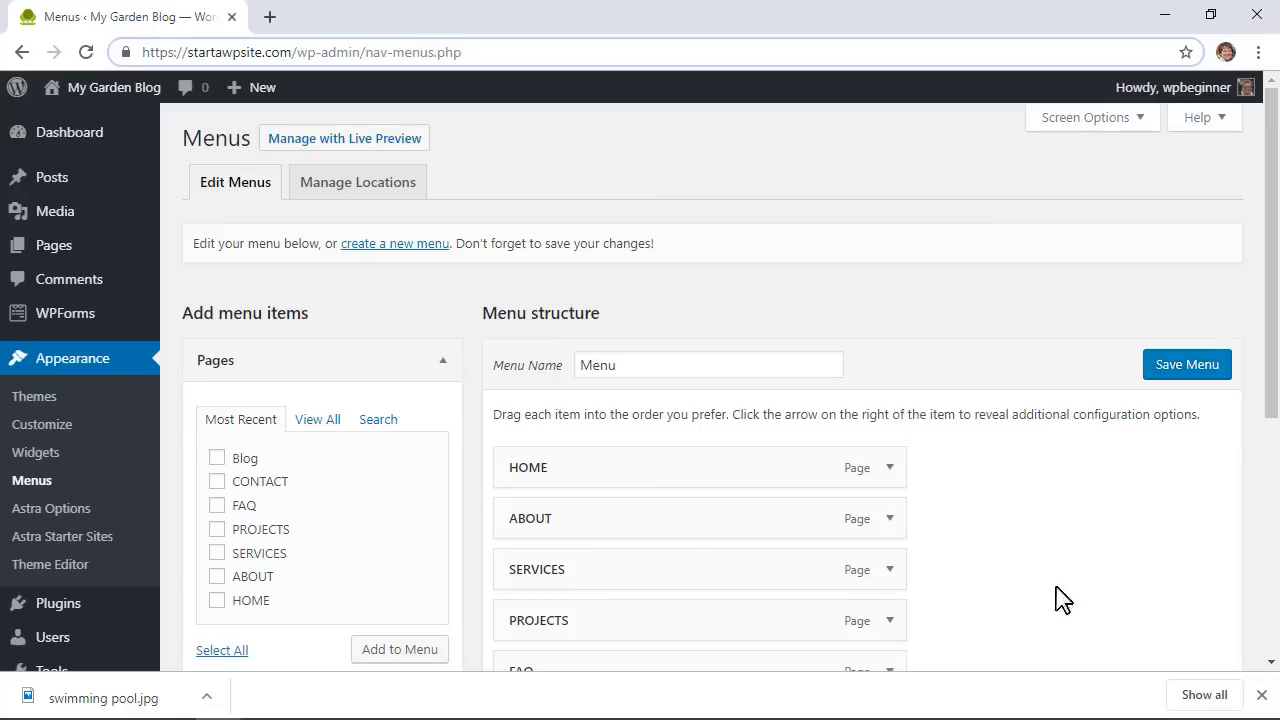
pyautogui.click(1262, 694)
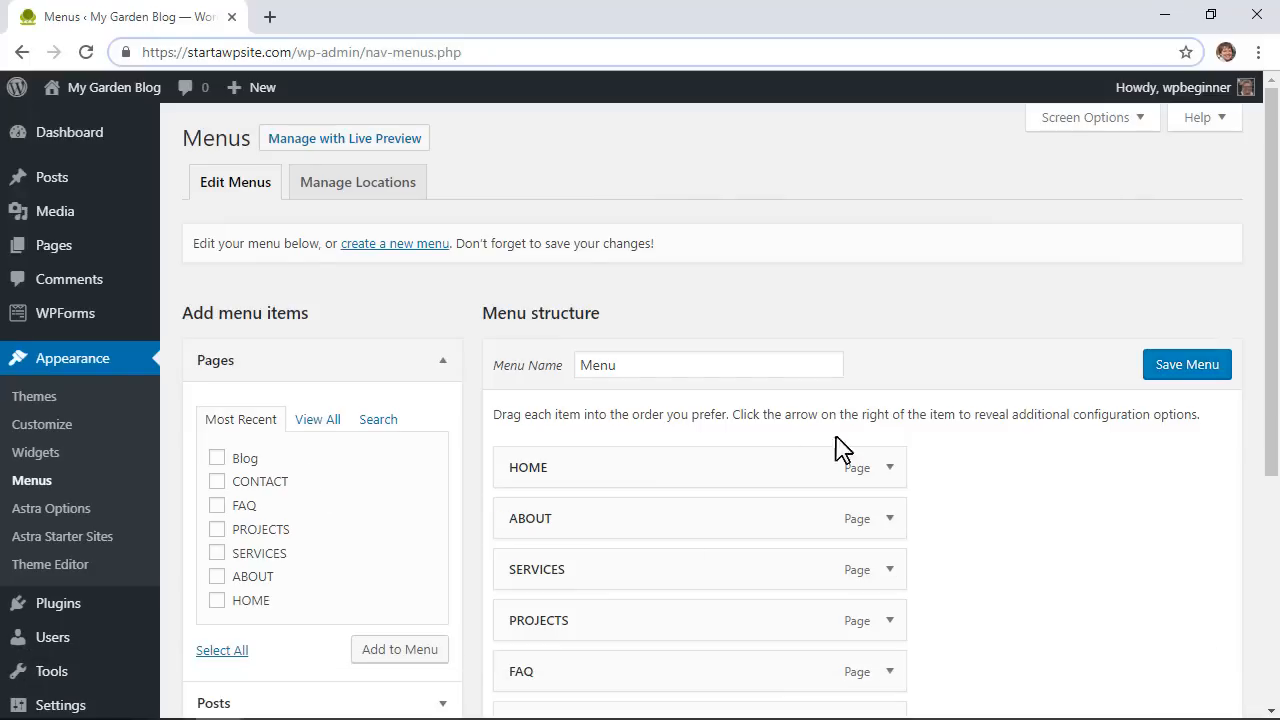
pyautogui.scroll(-3, 480, 452)
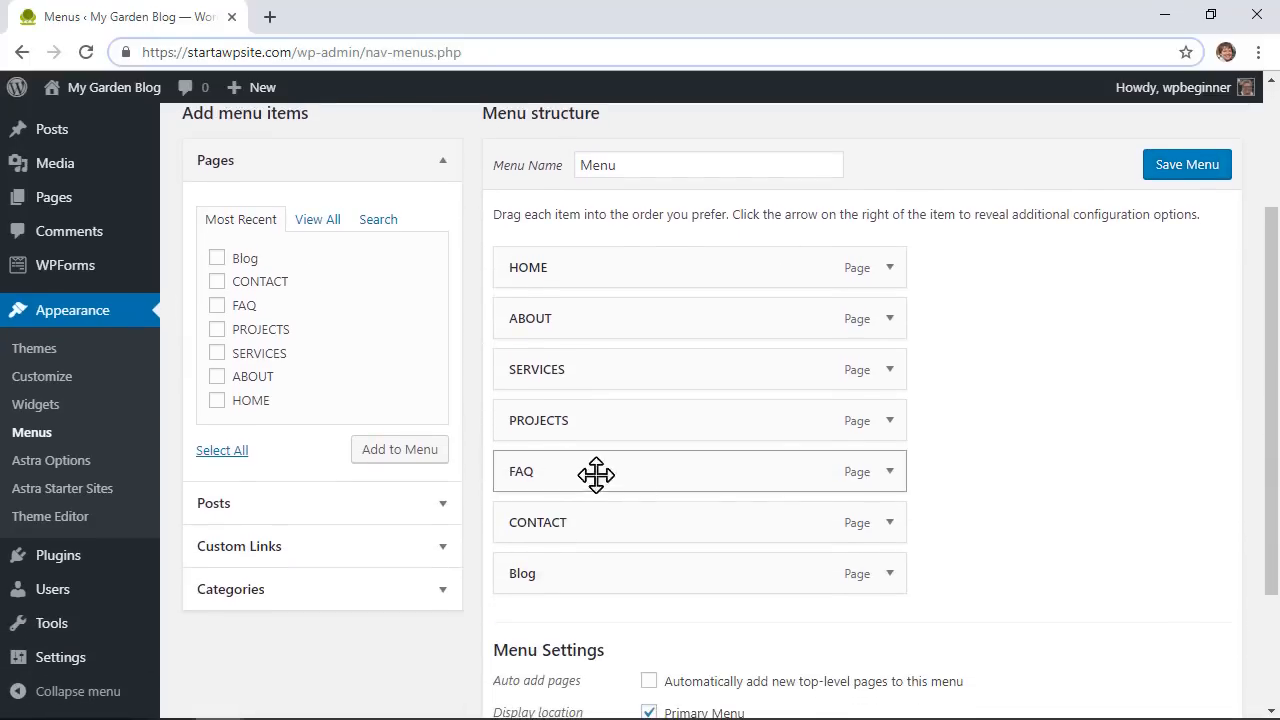
# Remove the PROJECTS and SERVICES items from the menu structure and reorder it so FAQ sits directly above ABOUT
pyautogui.click(894, 421)
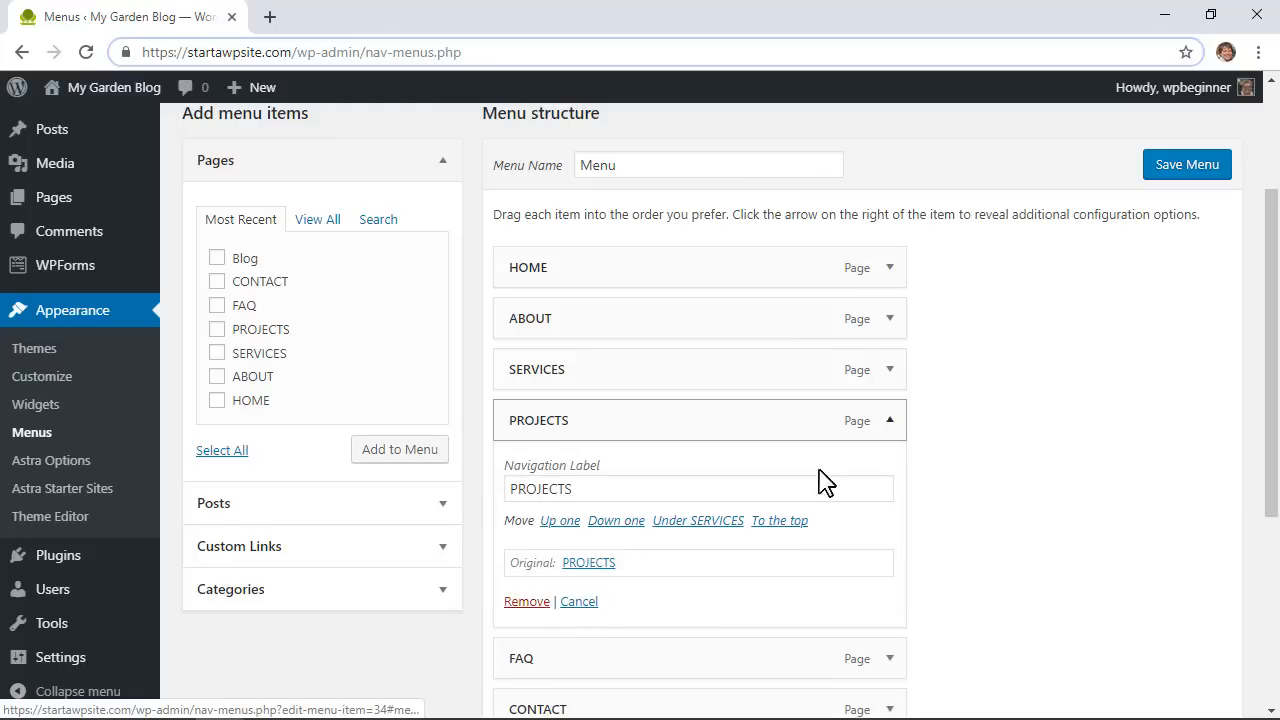
pyautogui.click(531, 604)
pyautogui.click(890, 370)
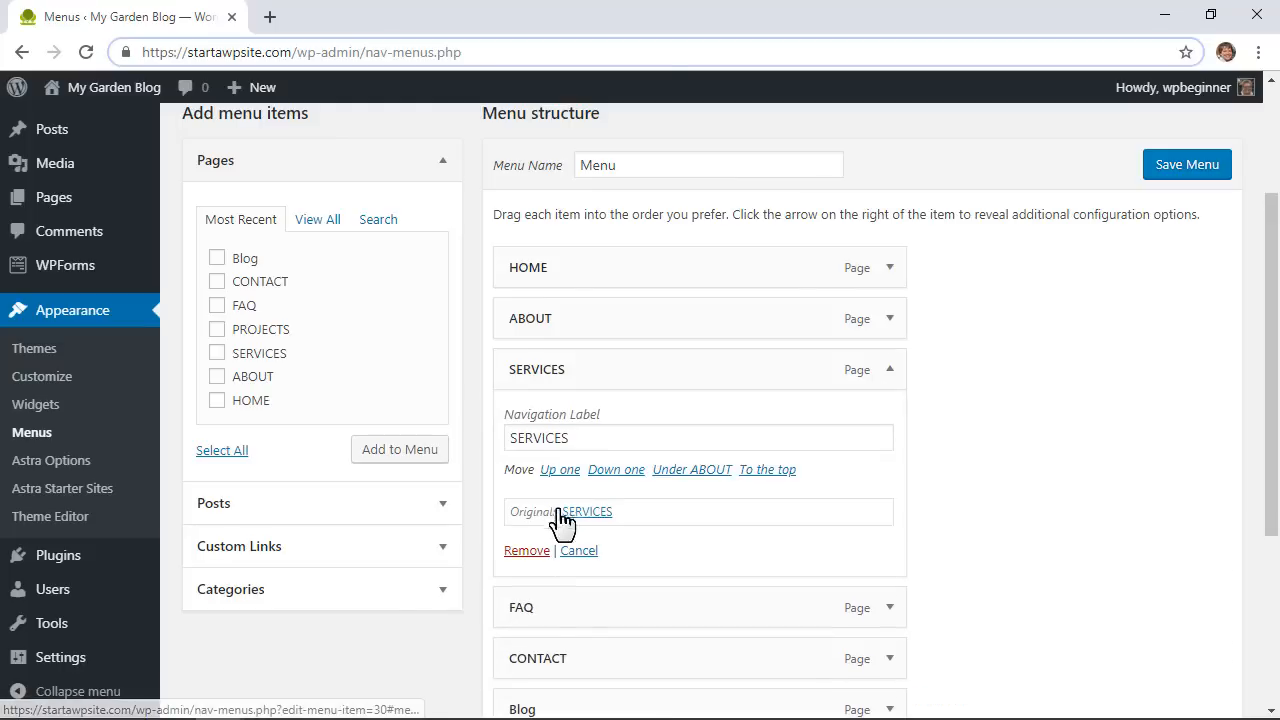
pyautogui.click(527, 552)
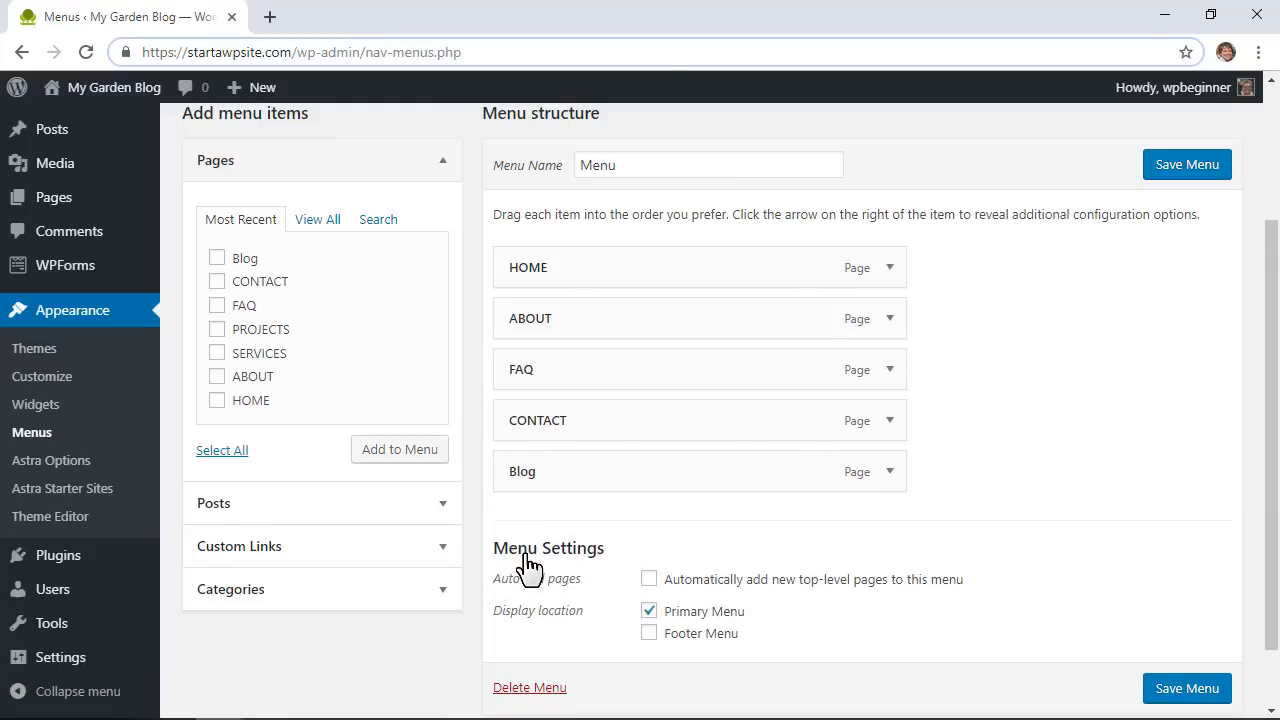
pyautogui.moveTo(677, 323); pyautogui.dragTo(677, 420)
pyautogui.moveTo(680, 360); pyautogui.dragTo(683, 431)
# Change the Blog menu item's navigation label to BLOG and save the menu
pyautogui.click(890, 471)
pyautogui.doubleClick(571, 540)
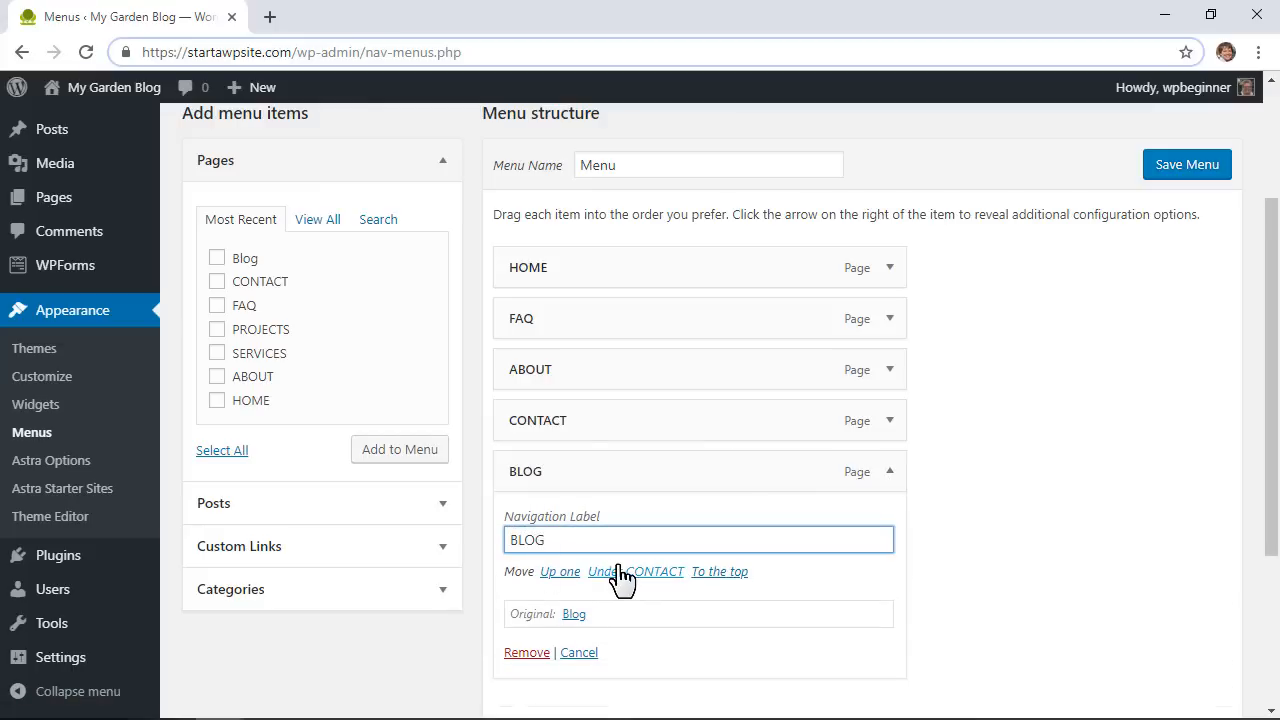
pyautogui.write('BLOG')
pyautogui.click(1093, 572)
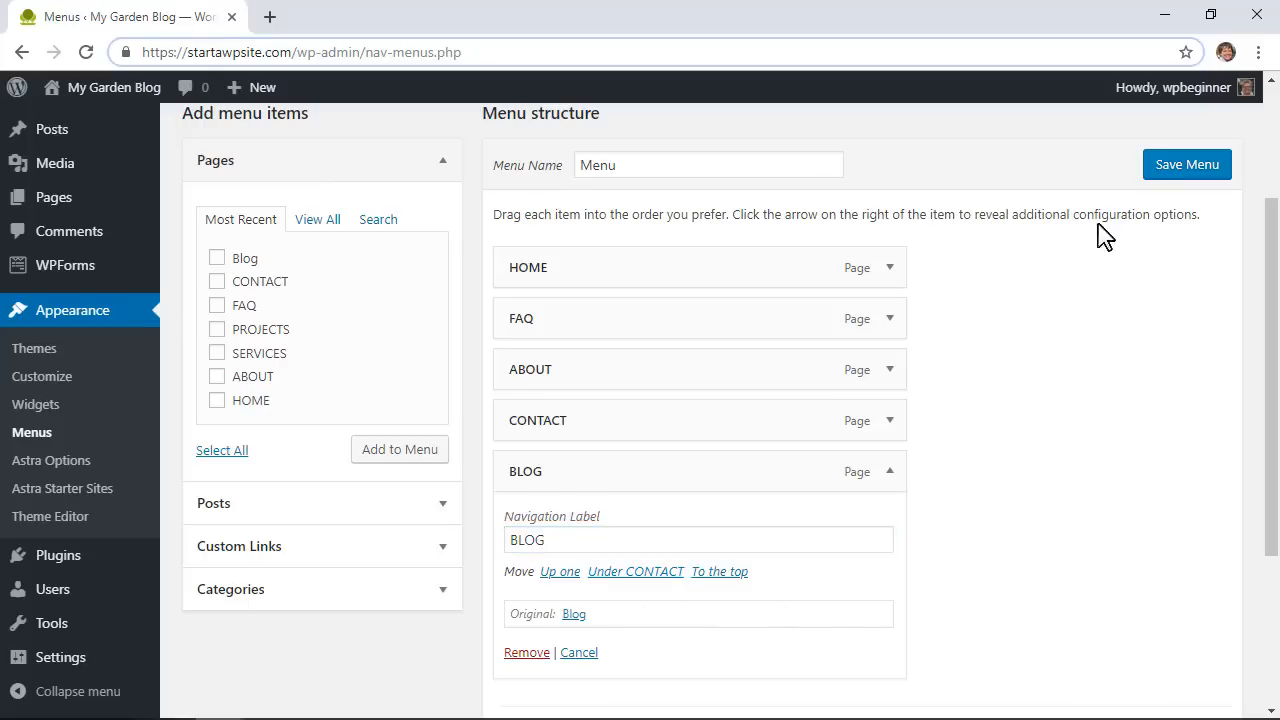
pyautogui.click(1179, 170)
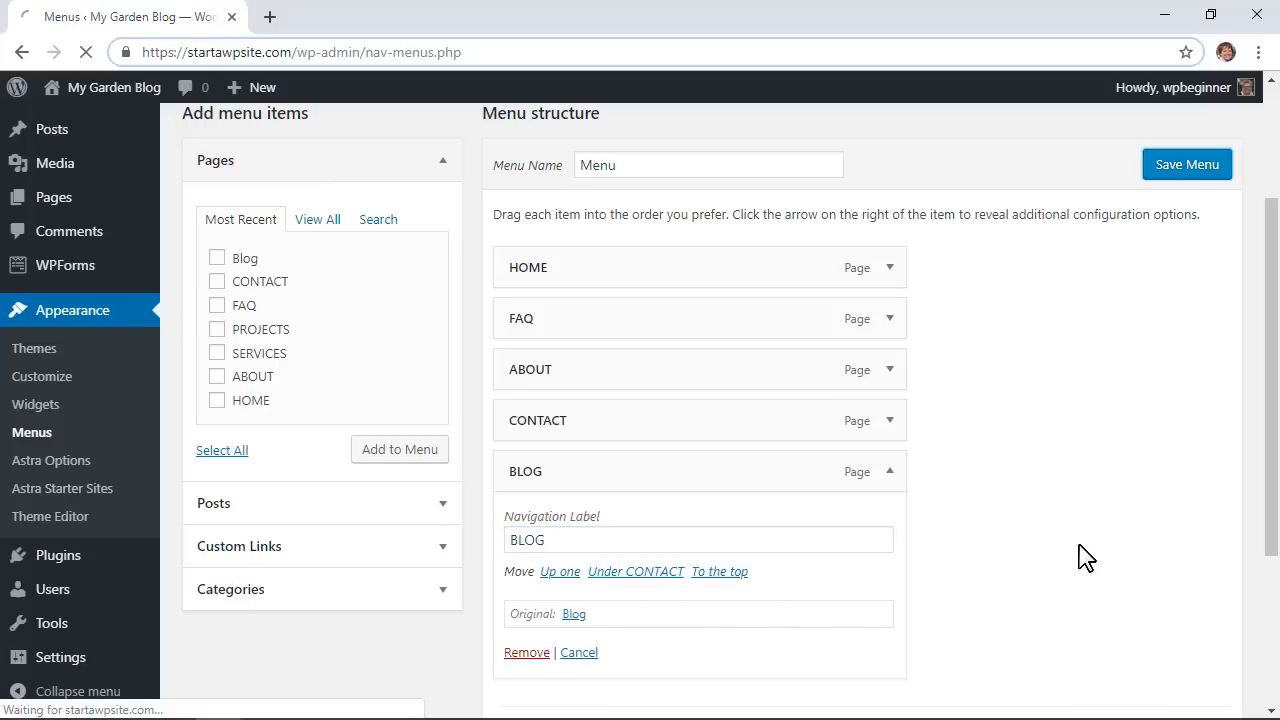
# Review the theme's menu locations and the menus available for the Footer Menu, and return to the menu structure
pyautogui.scroll(-1, 1080, 551)
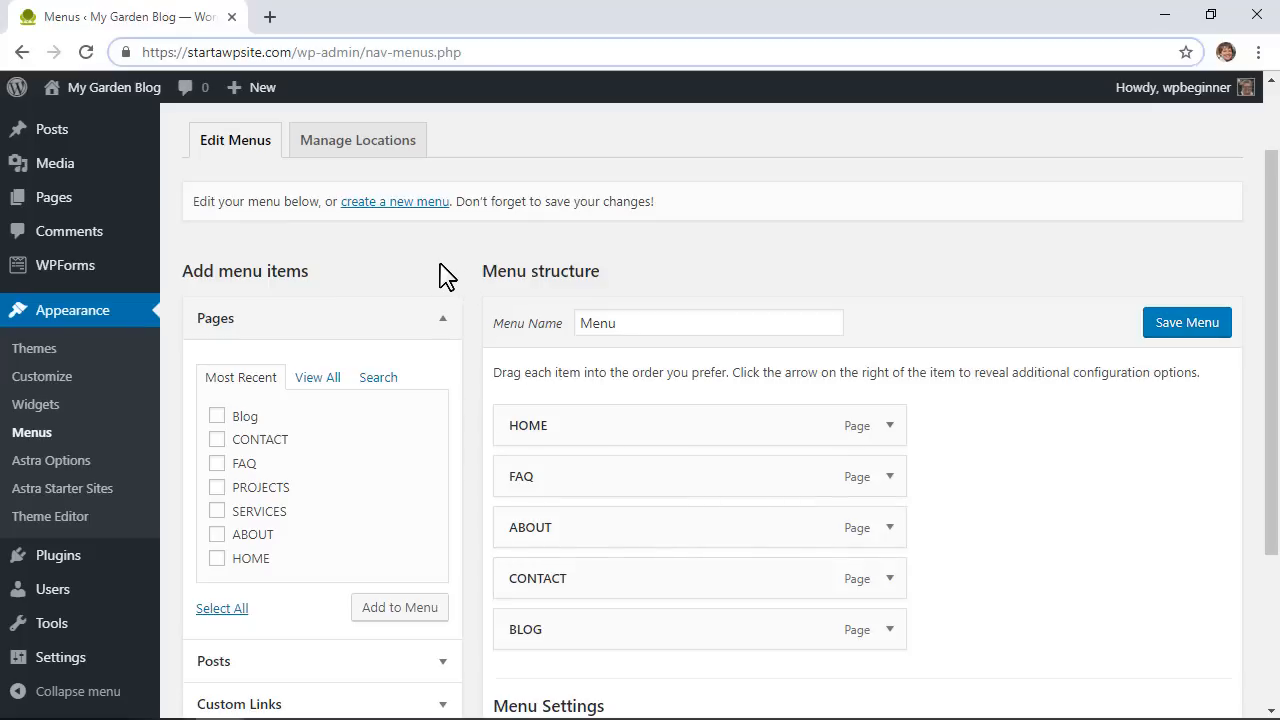
pyautogui.click(383, 155)
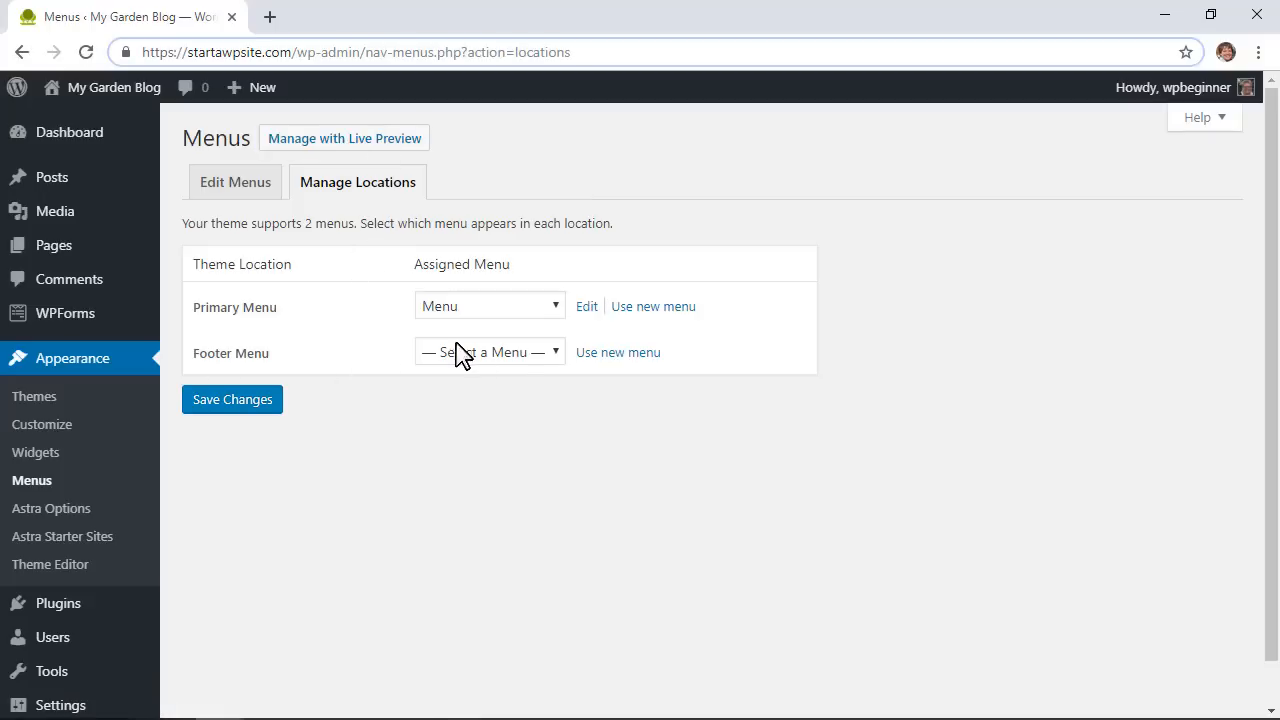
pyautogui.click(518, 358)
pyautogui.click(477, 375)
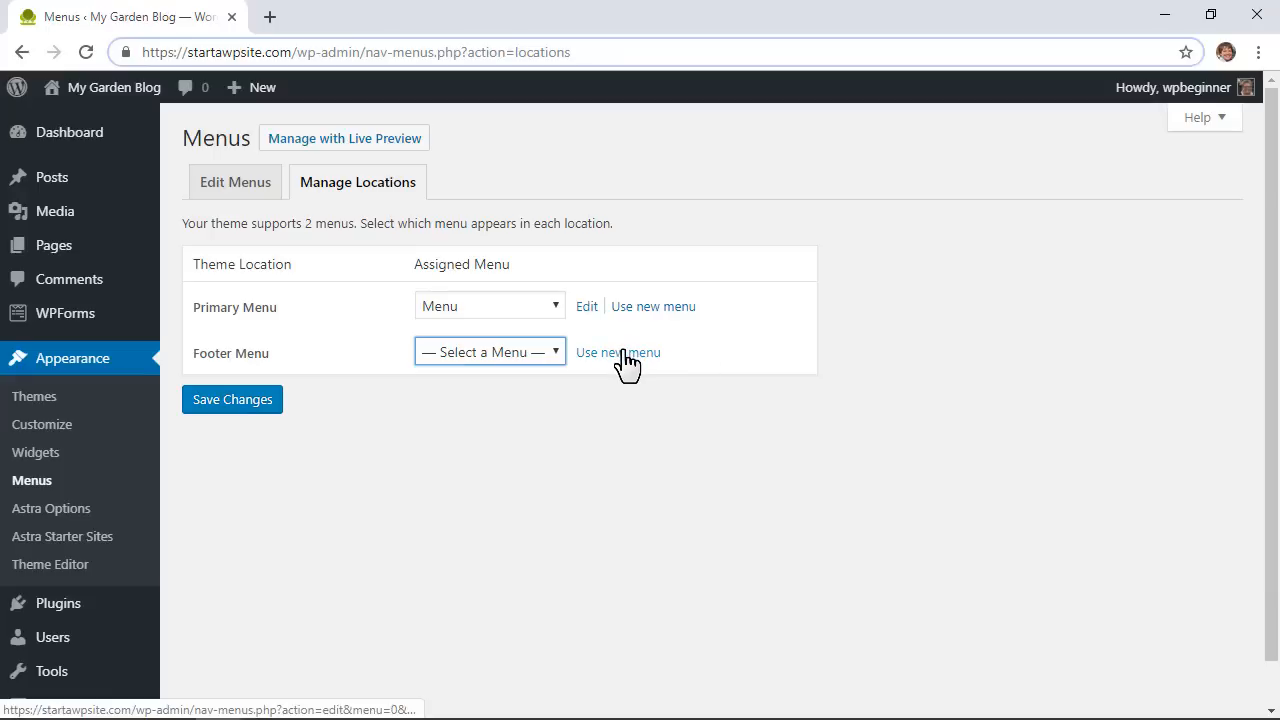
pyautogui.click(245, 190)
pyautogui.click(245, 190)
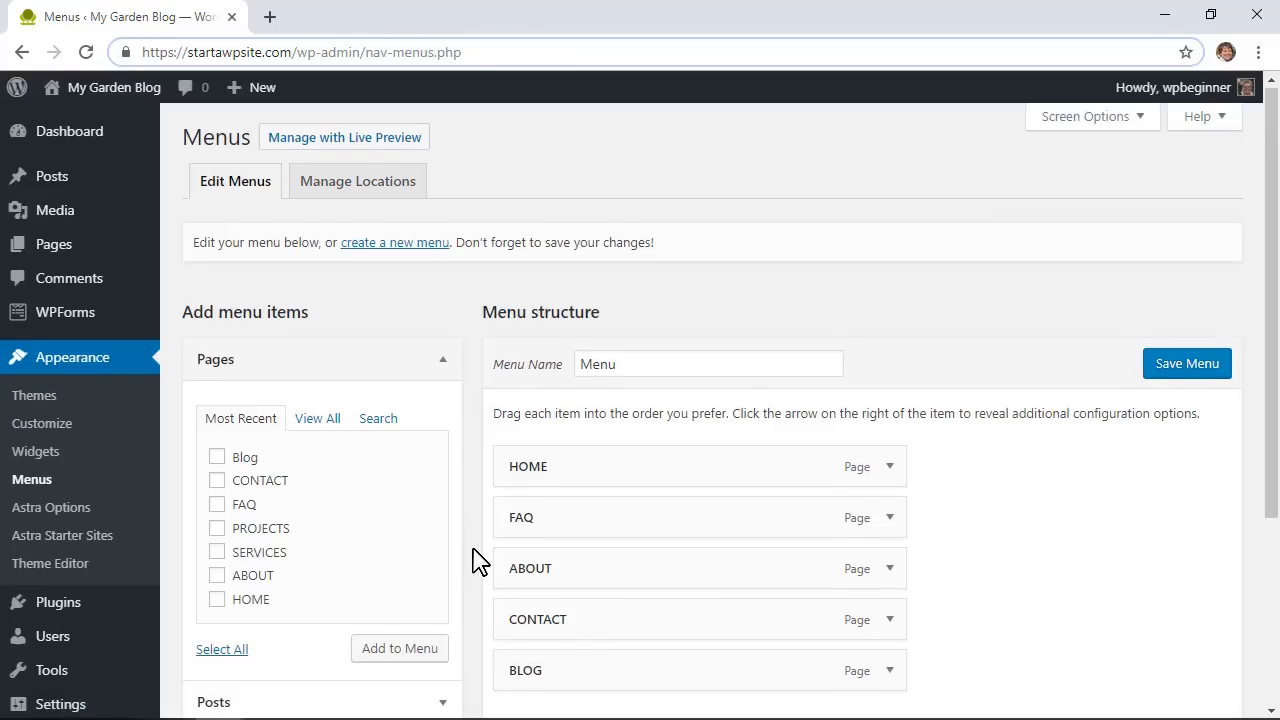
pyautogui.scroll(-1, 478, 560)
pyautogui.scroll(1, 478, 560)
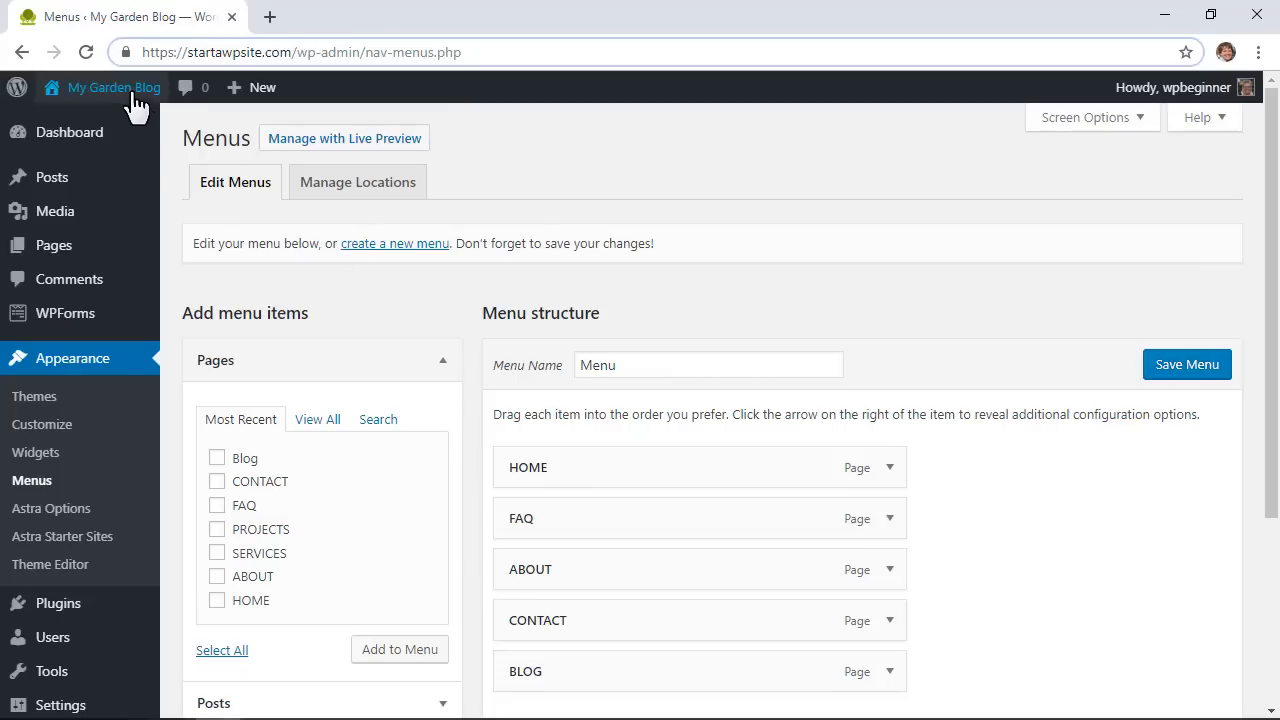
# Open the live site in a new browser tab and check its navigation menu
pyautogui.moveTo(60, 100)
pyautogui.rightClick(107, 130)
pyautogui.click(137, 131)
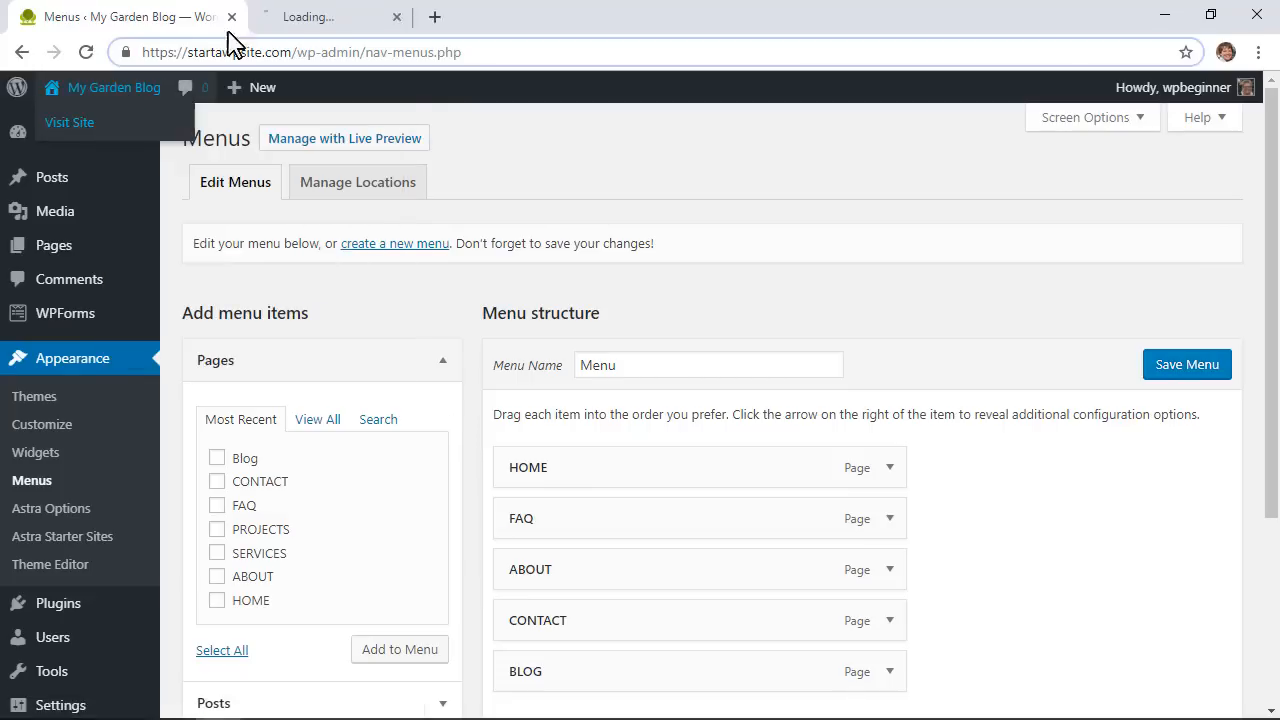
pyautogui.click(296, 22)
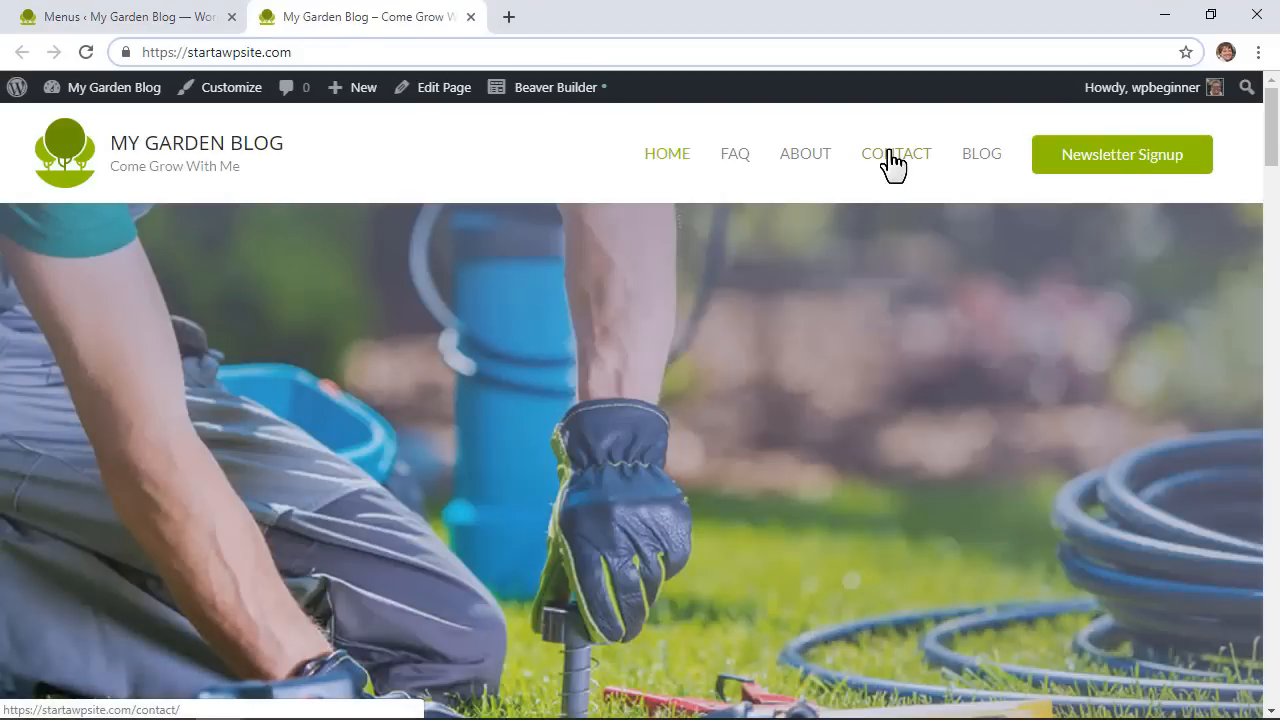
# Open the live site's CONTACT page and examine its contact details and contact form fields
pyautogui.click(890, 155)
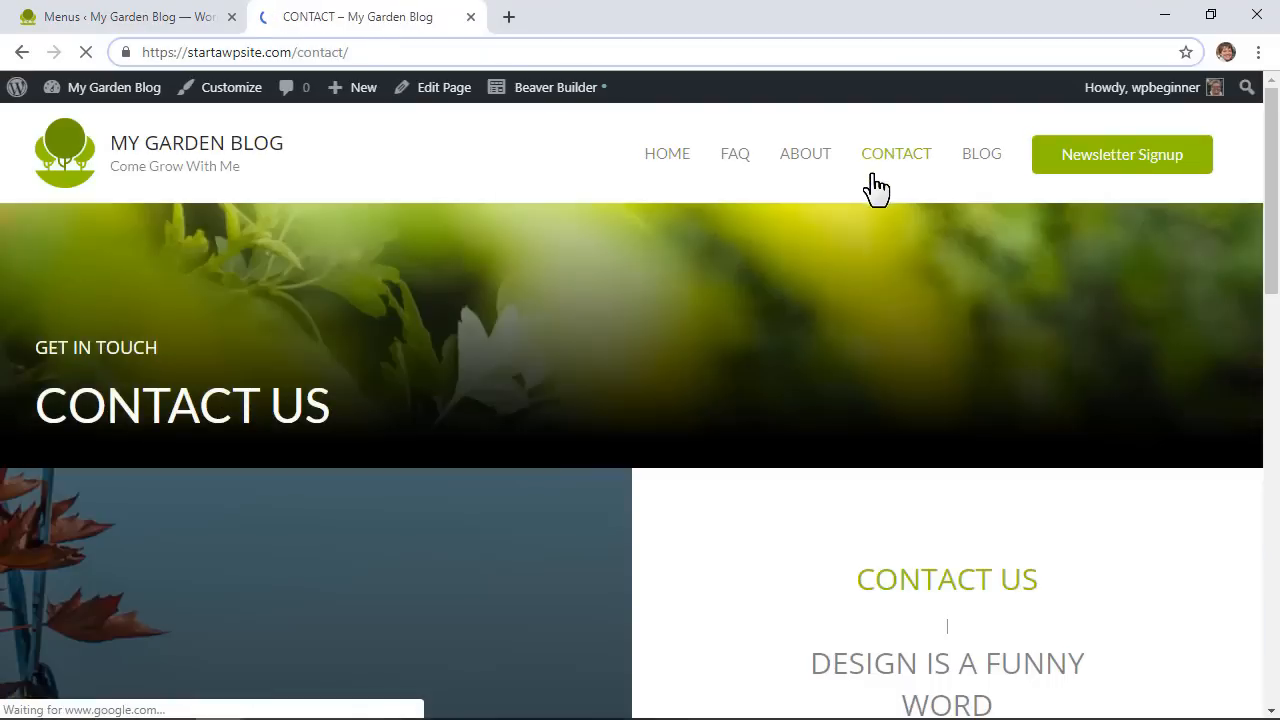
pyautogui.scroll(-4, 785, 340)
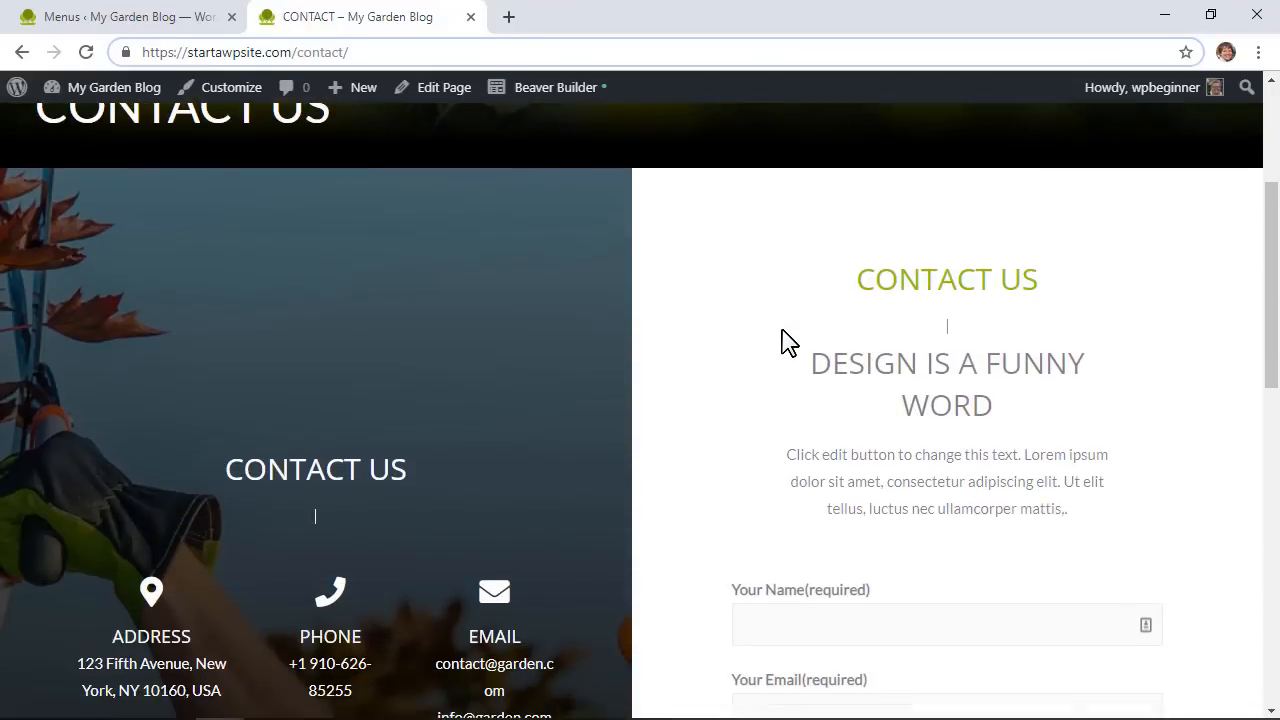
pyautogui.scroll(-1, 785, 340)
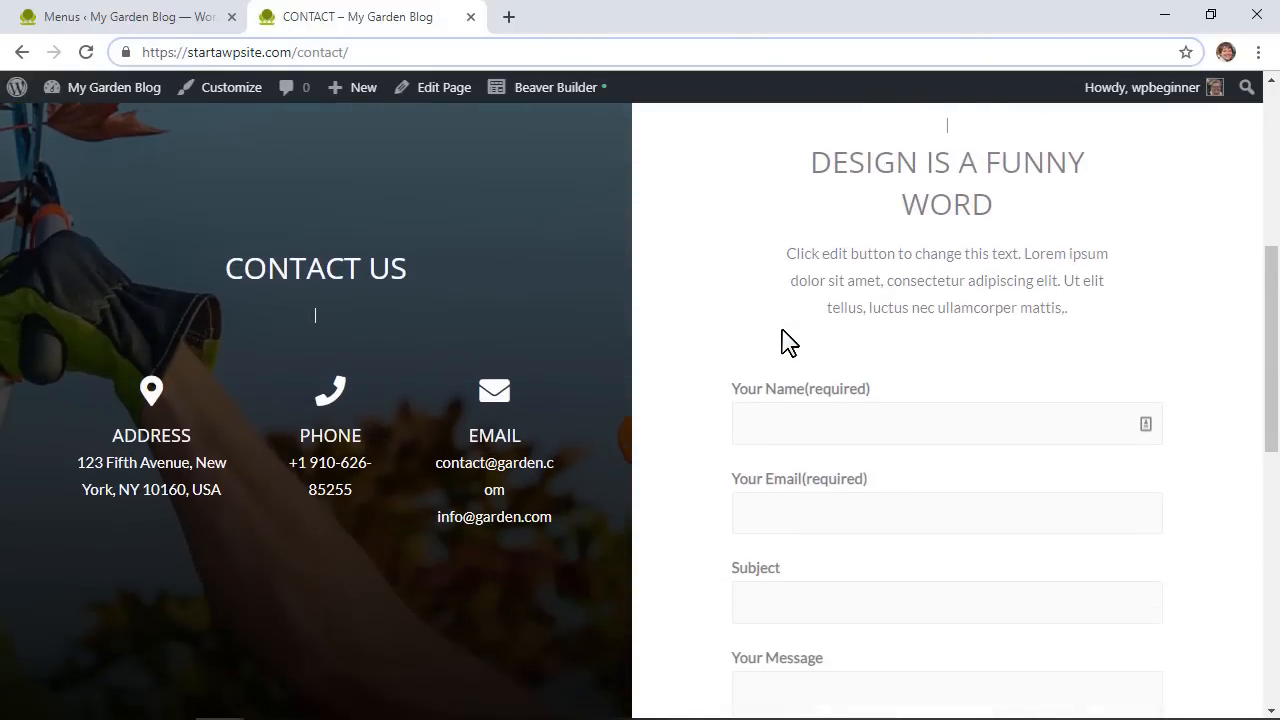
pyautogui.scroll(-1, 785, 340)
pyautogui.scroll(-1, 785, 340)
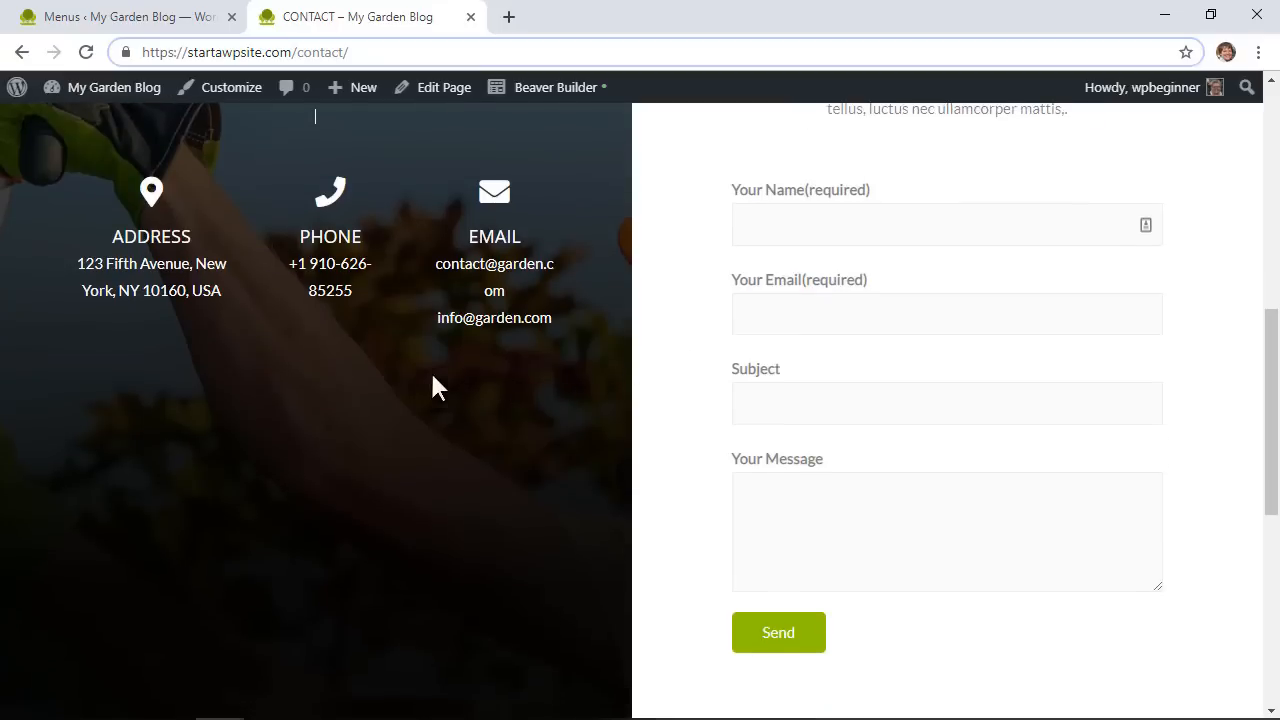
pyautogui.scroll(3, 462, 290)
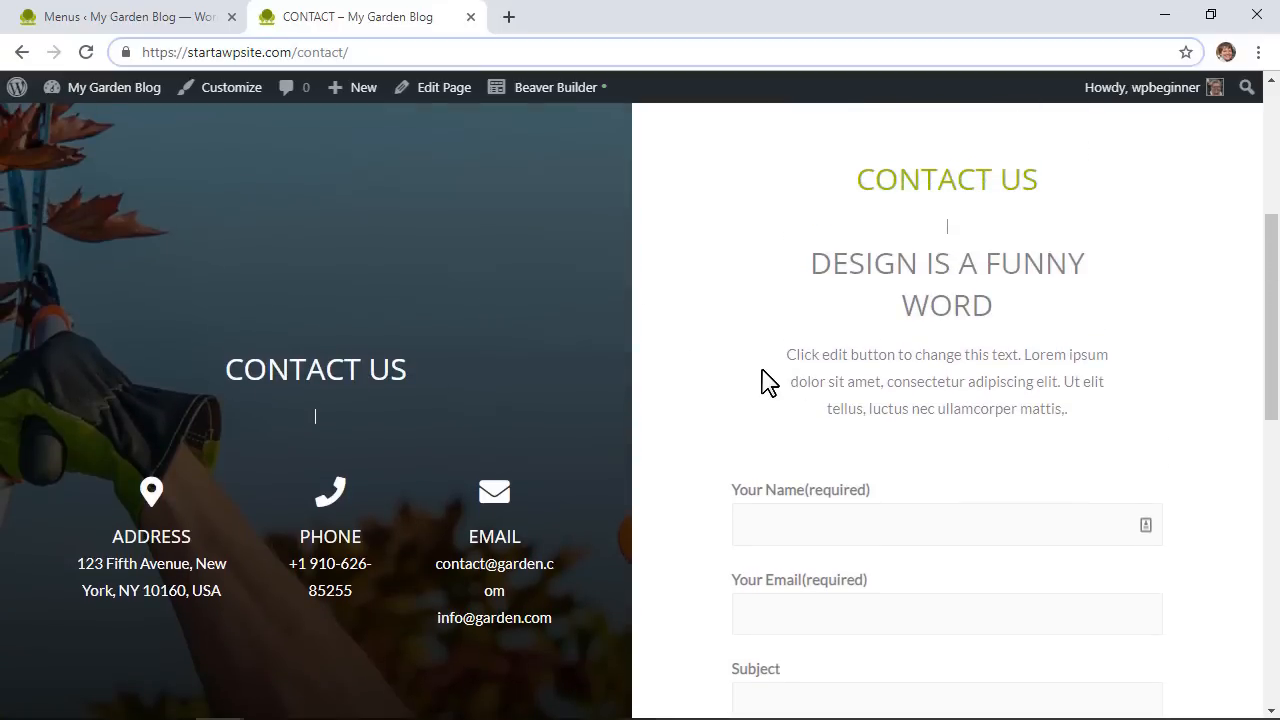
pyautogui.scroll(-2, 769, 382)
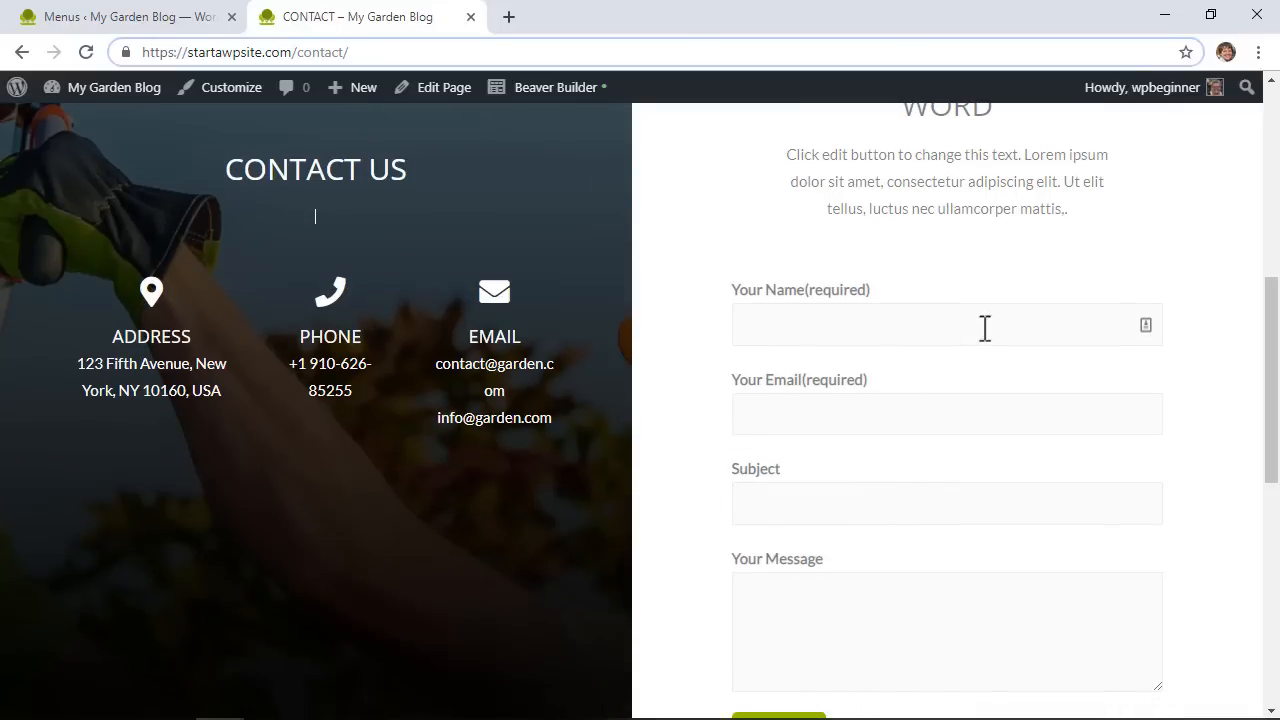
pyautogui.scroll(1, 977, 362)
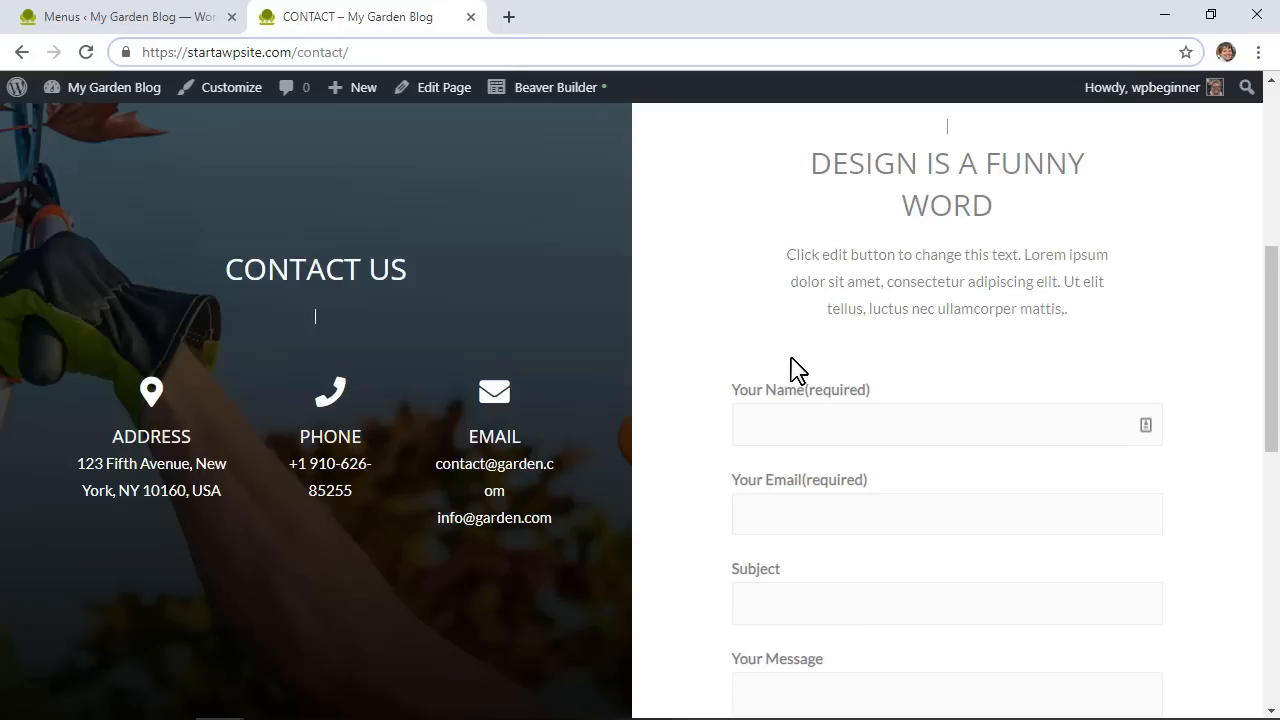
pyautogui.scroll(-1, 792, 367)
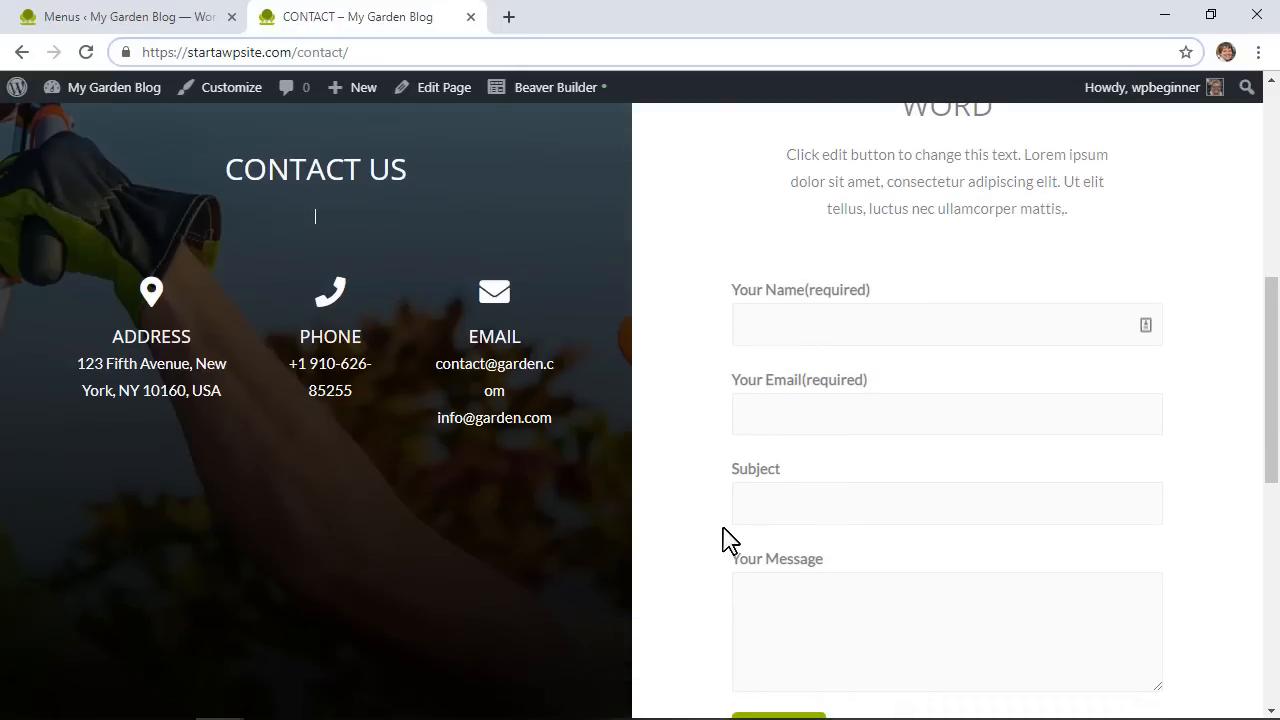
# Return to the site's admin area and open the Contact Us form for editing in WPForms
pyautogui.click(93, 22)
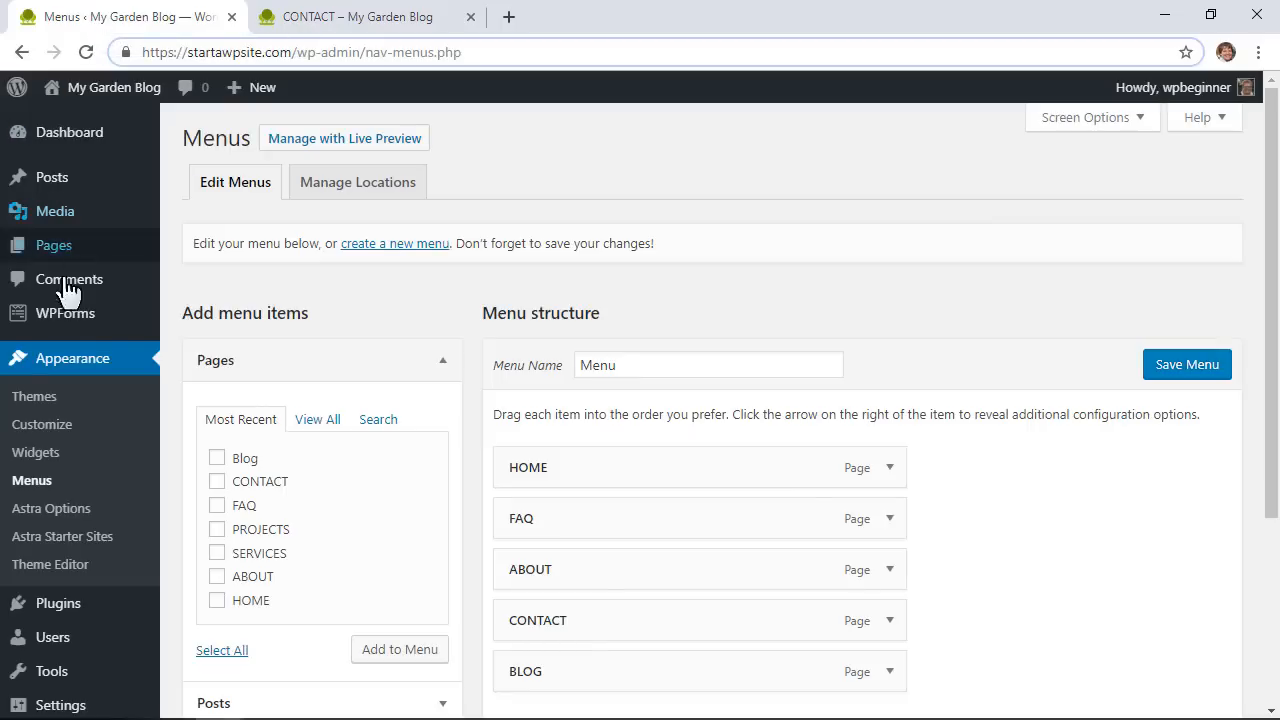
pyautogui.moveTo(57, 314)
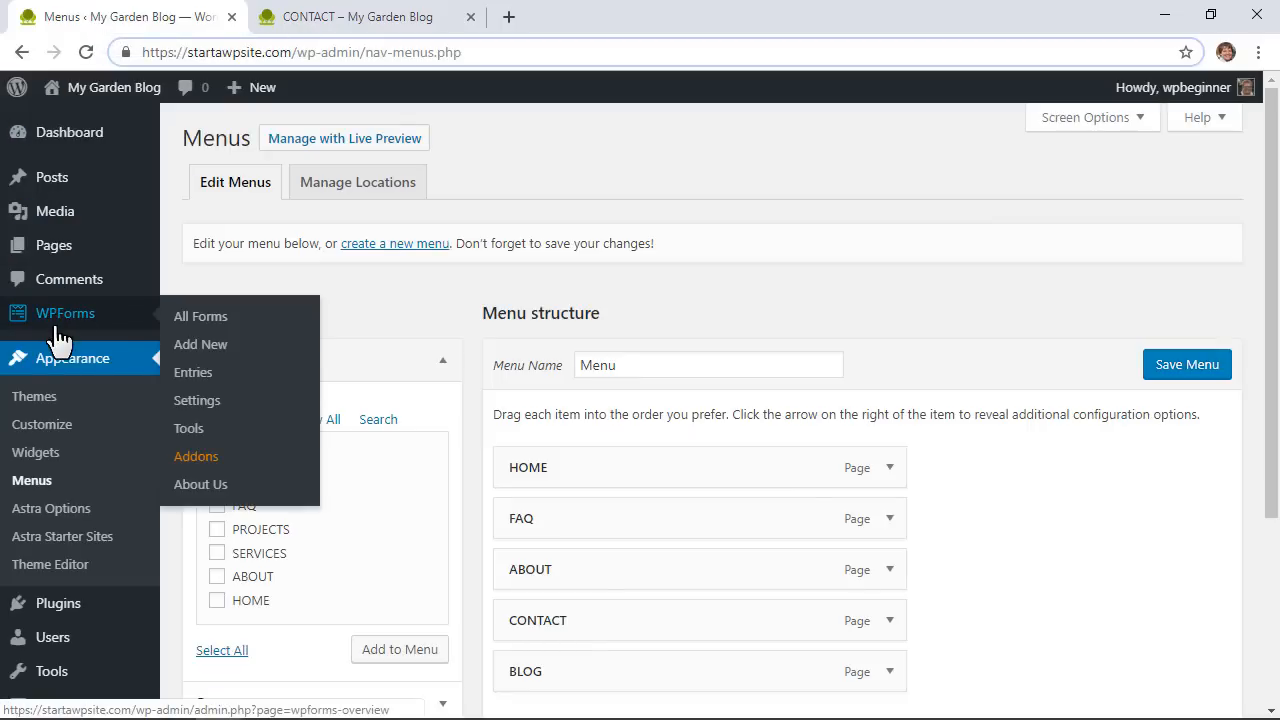
pyautogui.click(202, 318)
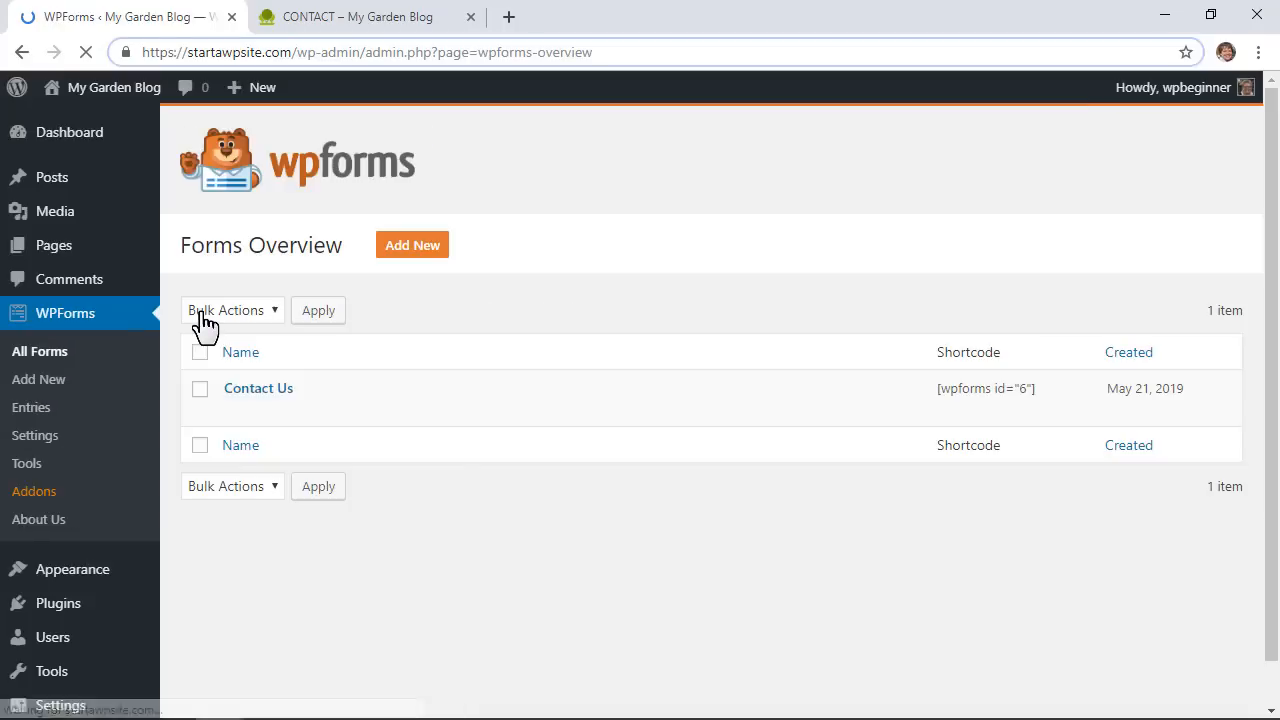
pyautogui.moveTo(263, 419)
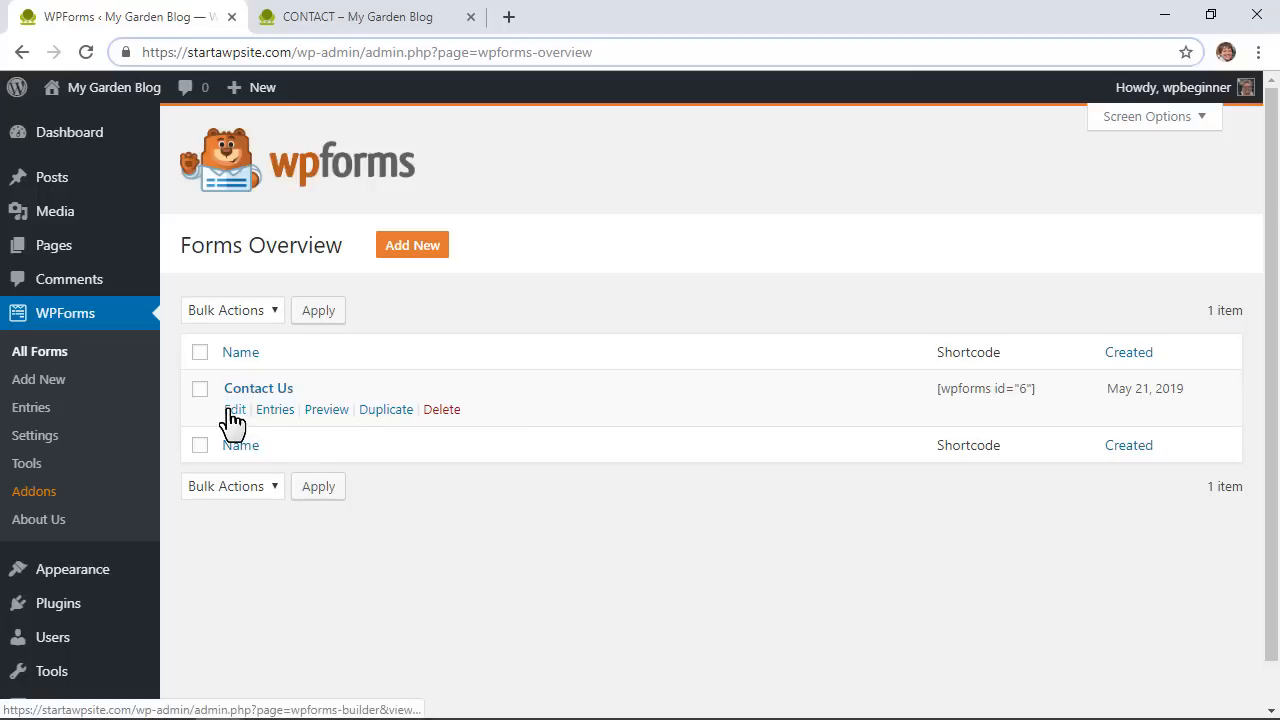
pyautogui.click(236, 416)
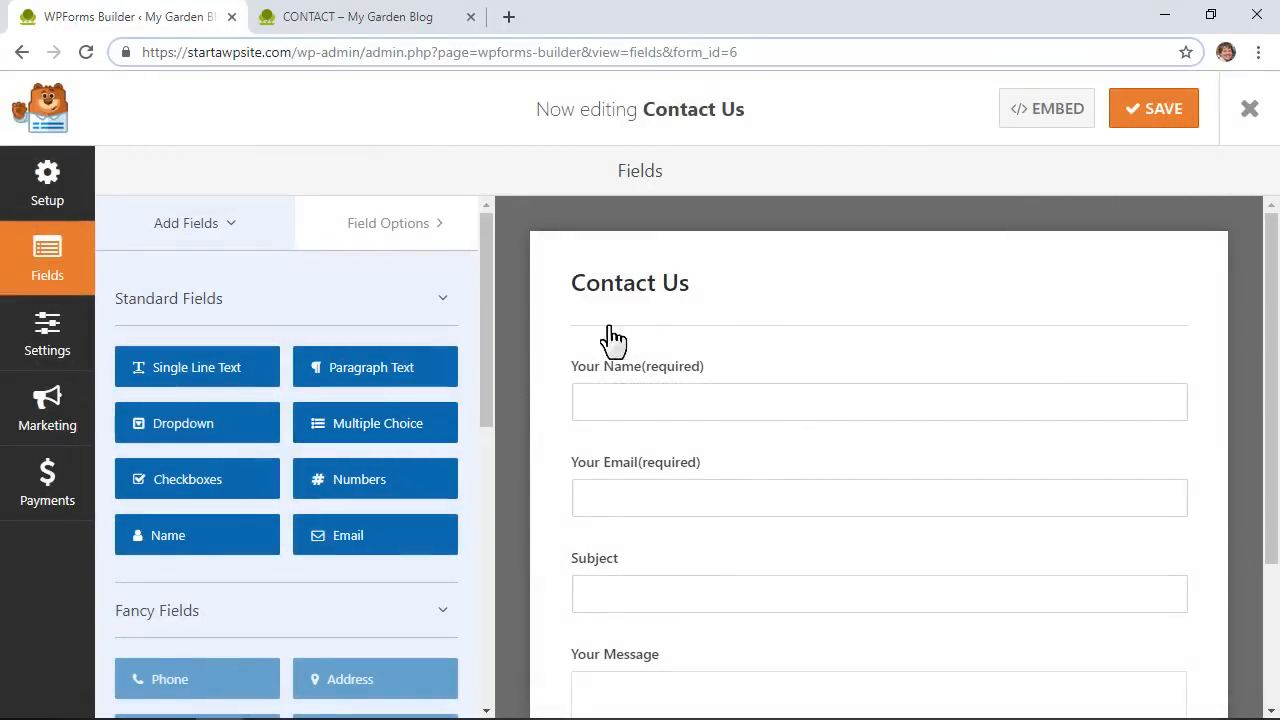
# Delete the Subject field from the Contact Us form
pyautogui.scroll(-1, 555, 383)
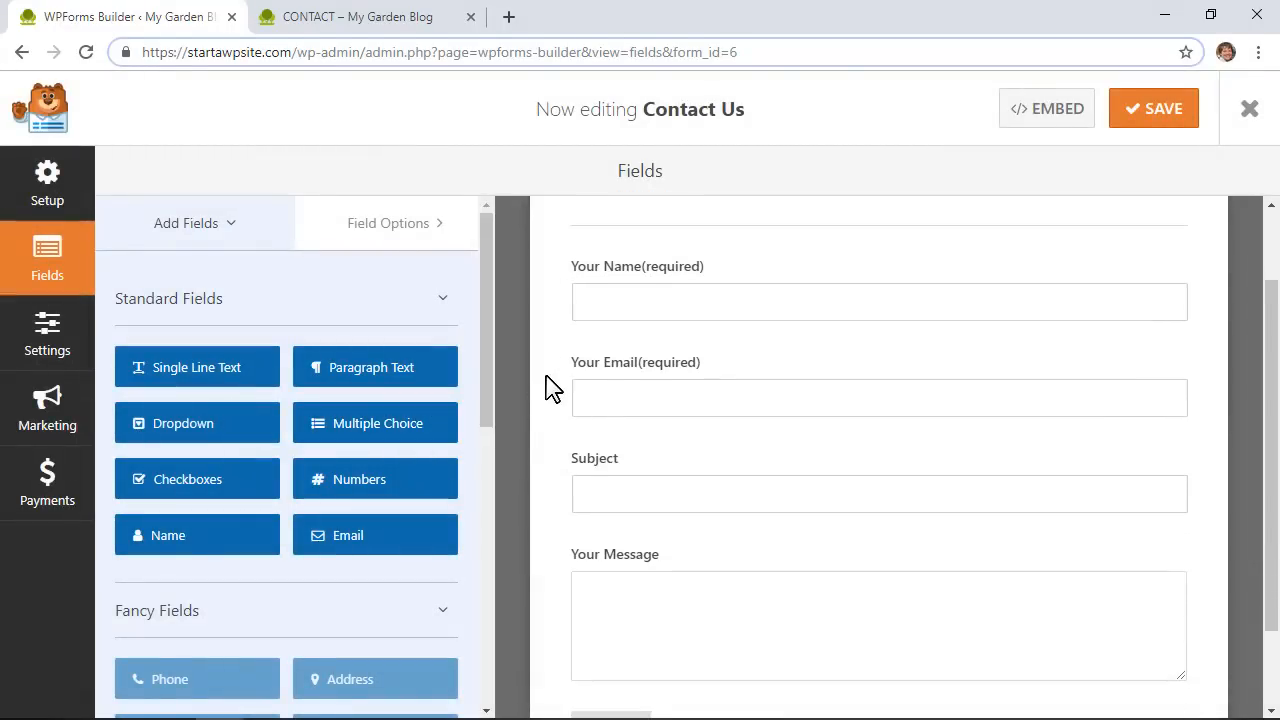
pyautogui.scroll(-1, 547, 379)
pyautogui.scroll(1, 547, 379)
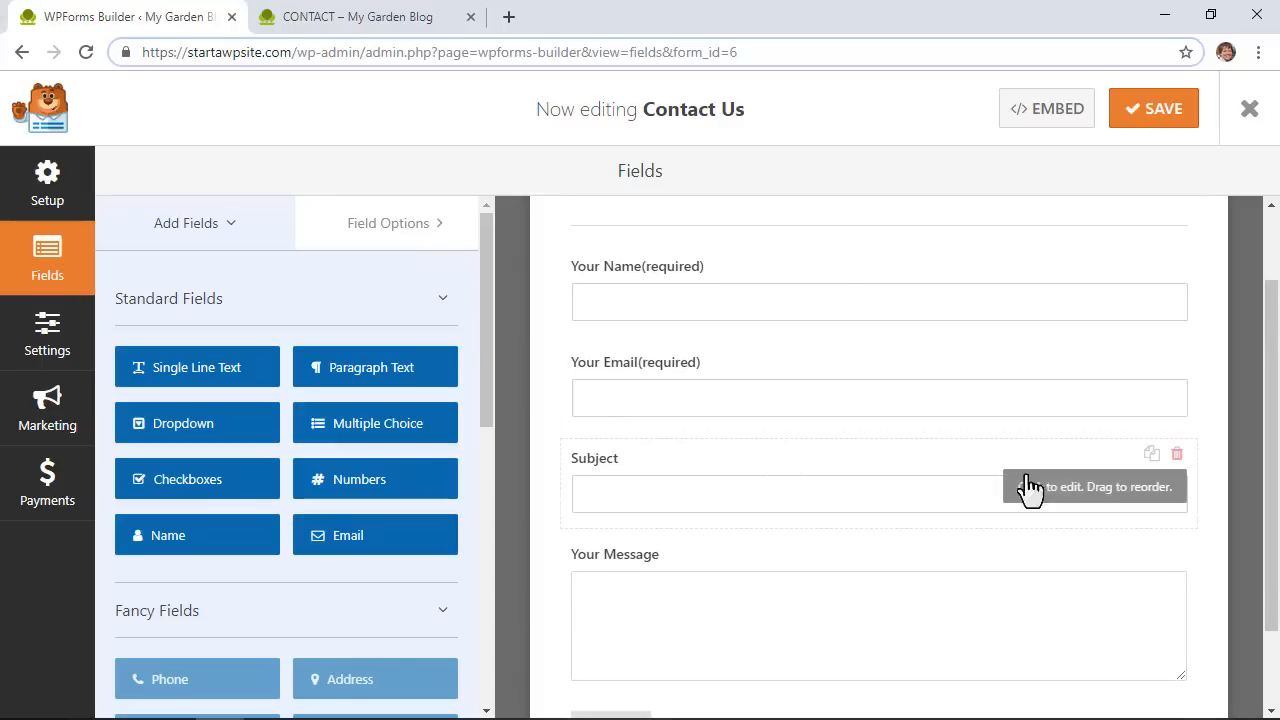
pyautogui.click(1177, 455)
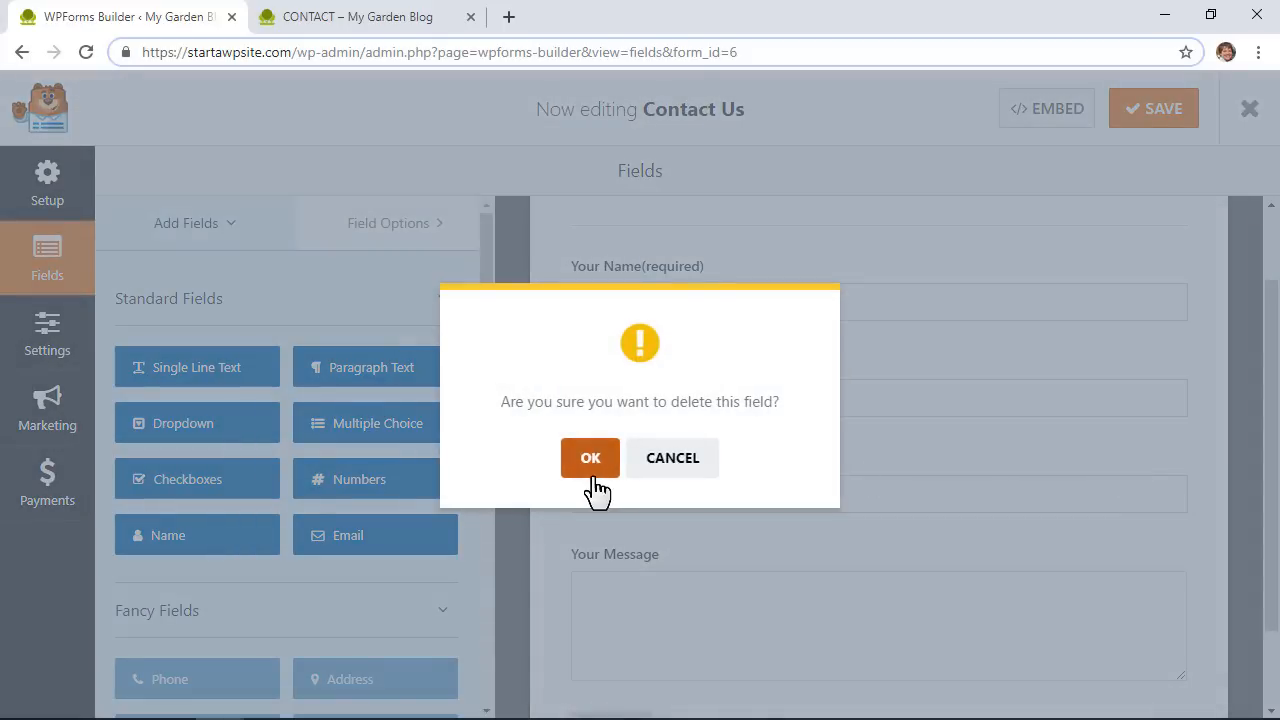
pyautogui.click(592, 463)
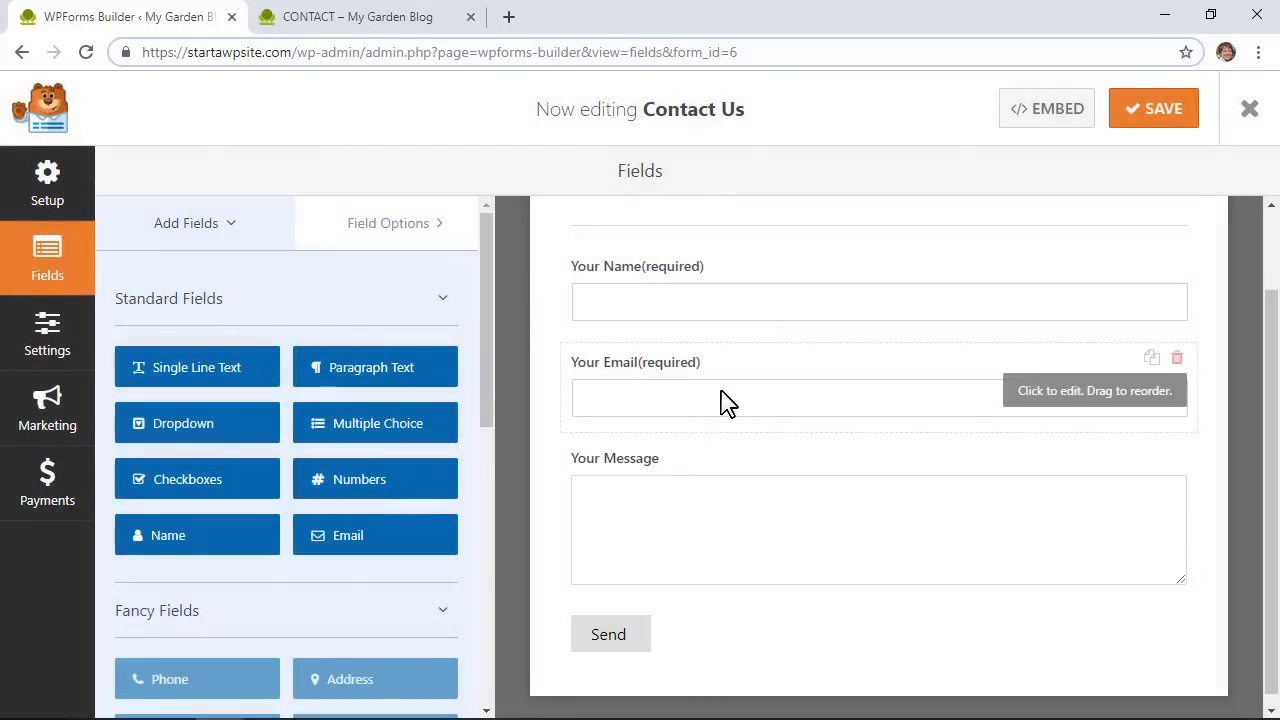
# Try the First Last format on the Your Name field, return it to Simple, and make the field required
pyautogui.click(762, 318)
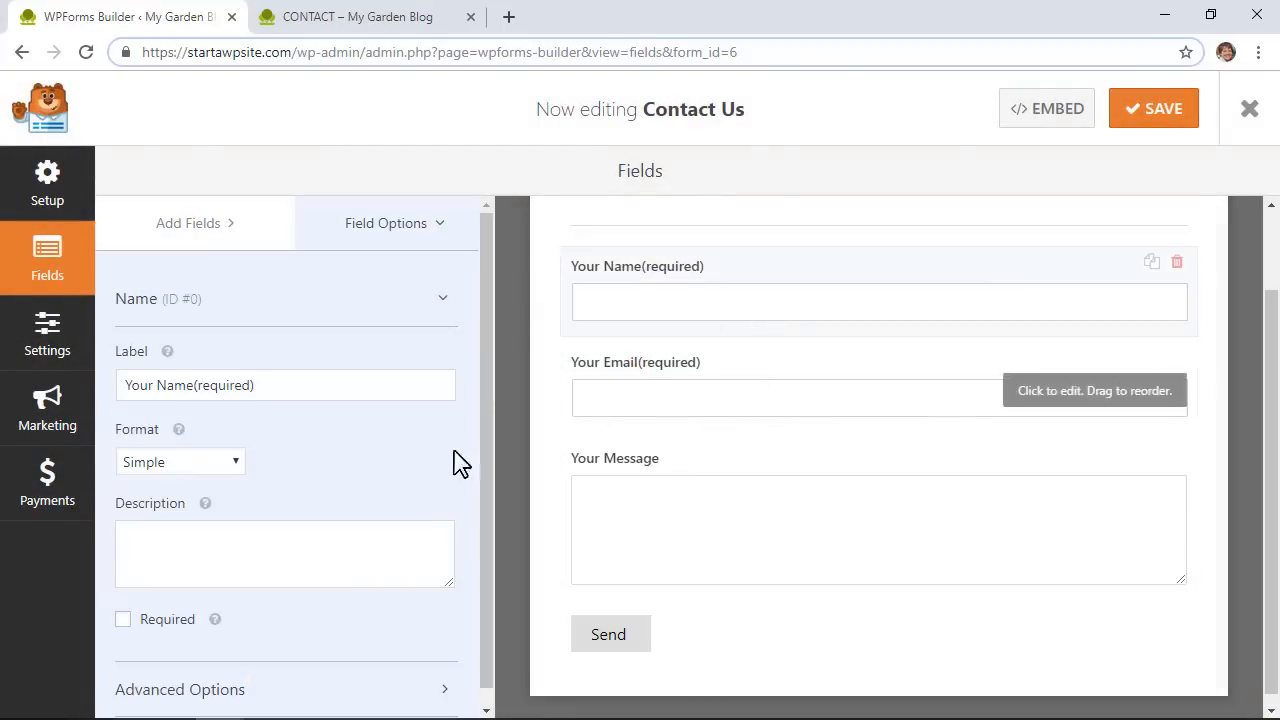
pyautogui.click(178, 462)
pyautogui.click(168, 503)
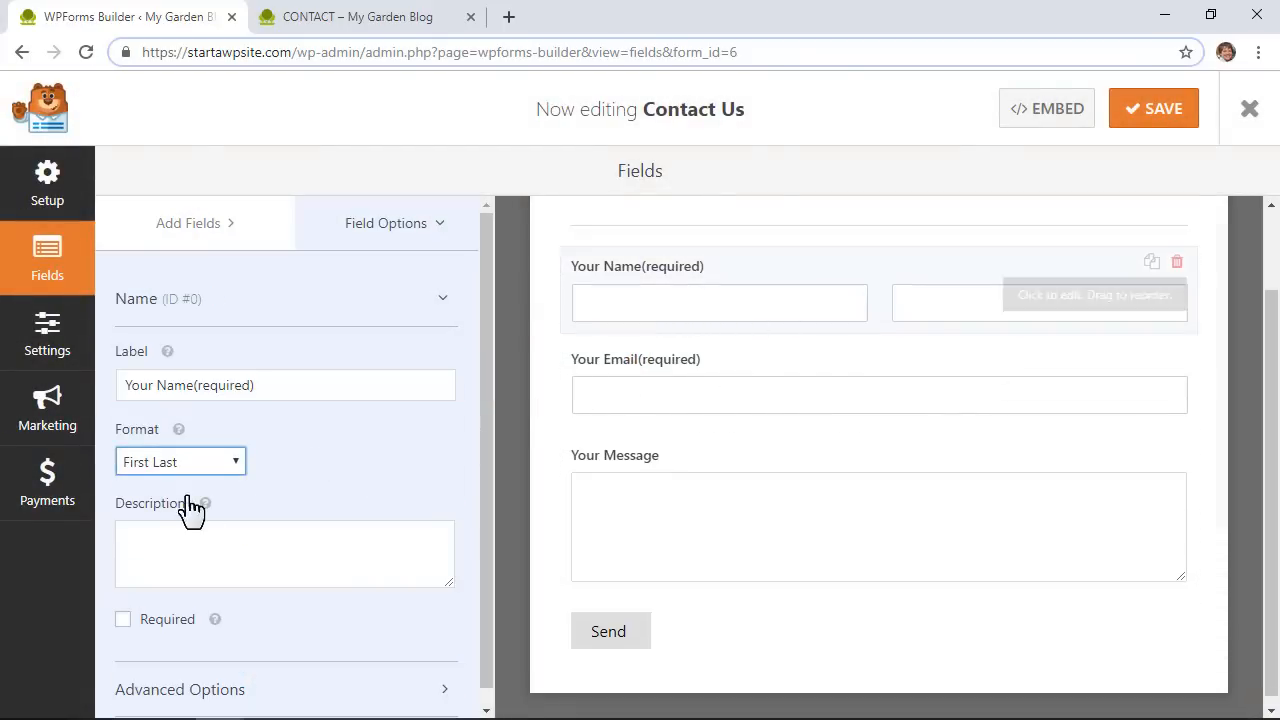
pyautogui.click(186, 462)
pyautogui.click(186, 486)
pyautogui.scroll(1, 640, 385)
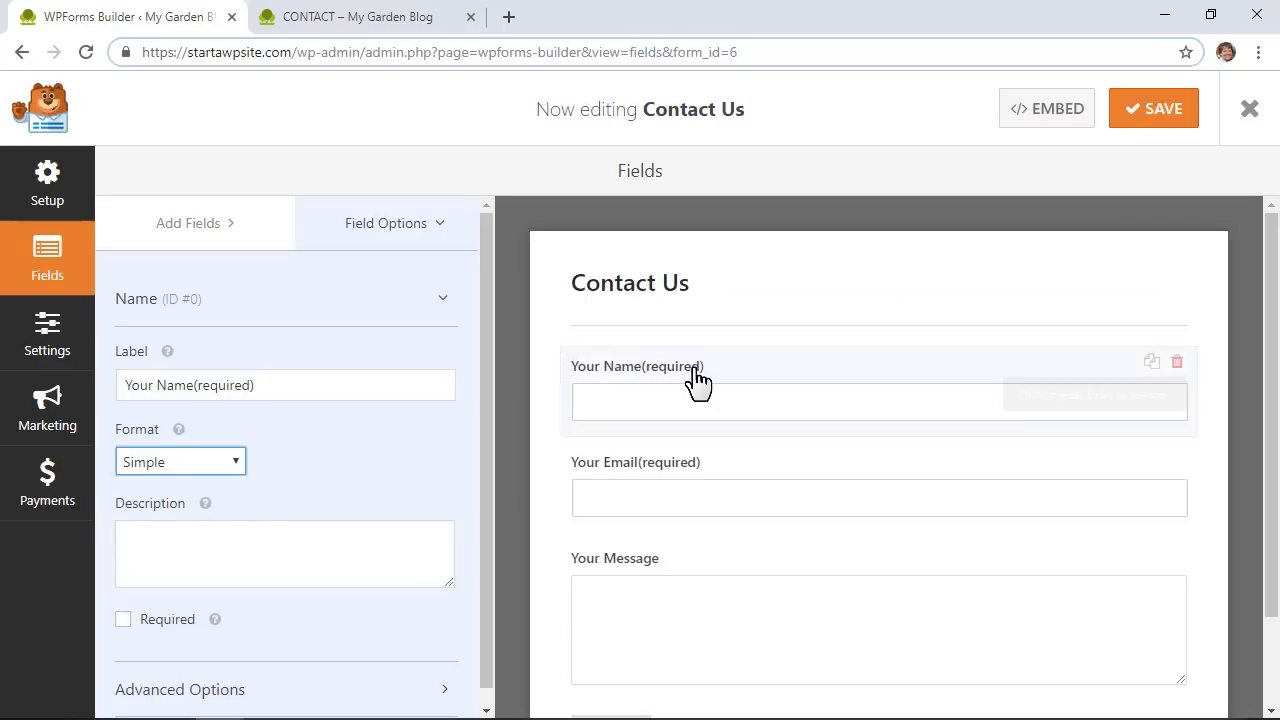
pyautogui.click(123, 620)
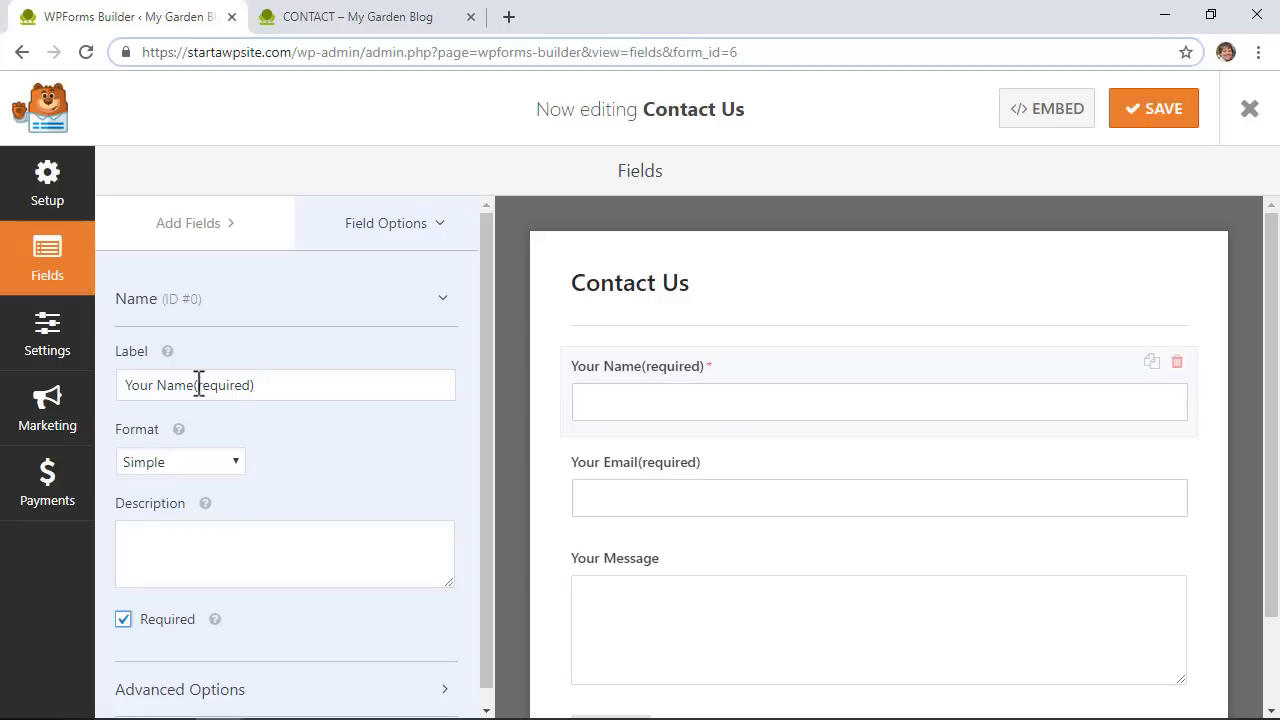
# Make the Your Email field required and enable email confirmation for it
pyautogui.click(630, 465)
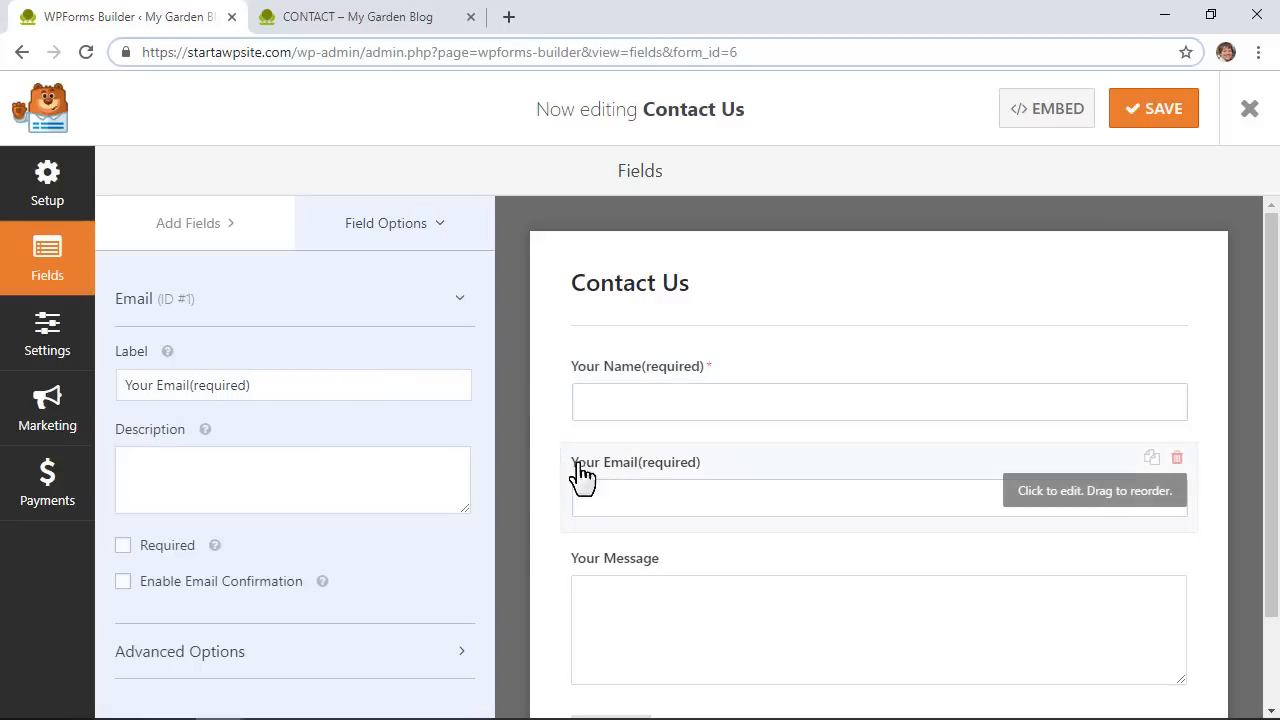
pyautogui.click(123, 546)
pyautogui.scroll(-1, 645, 493)
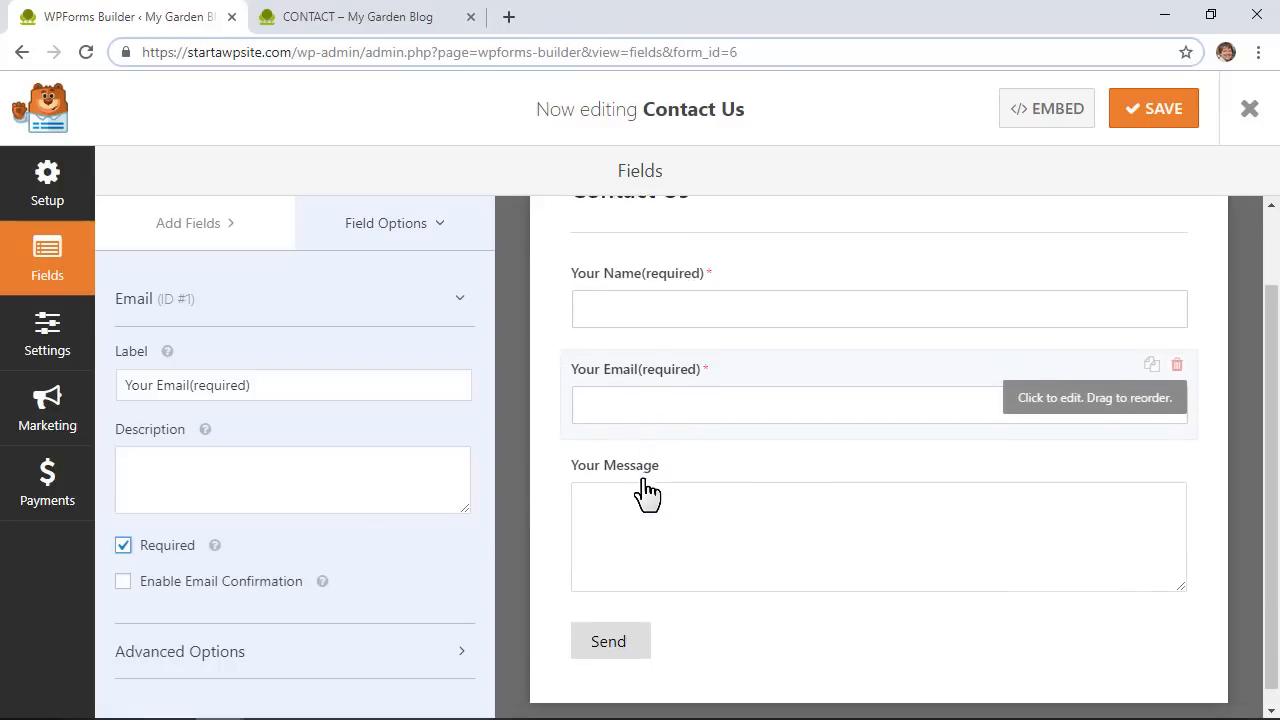
pyautogui.click(123, 582)
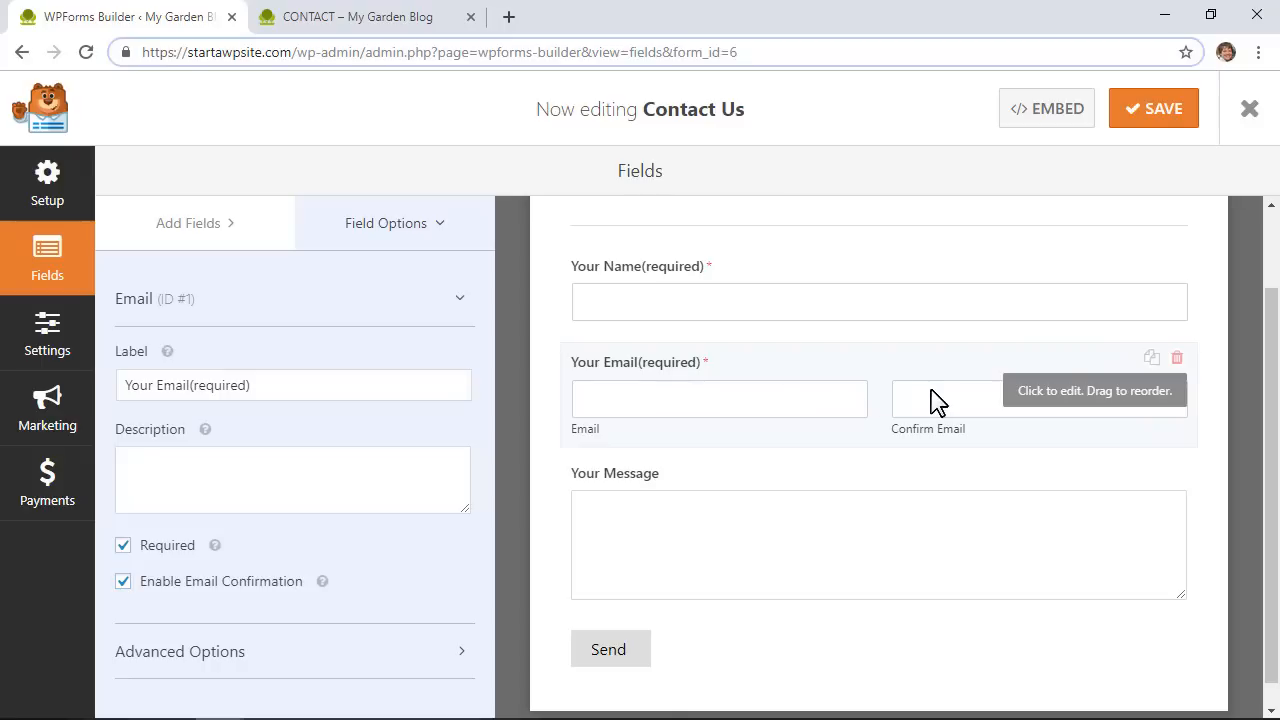
# Make the Your Message field of the contact form required
pyautogui.click(595, 548)
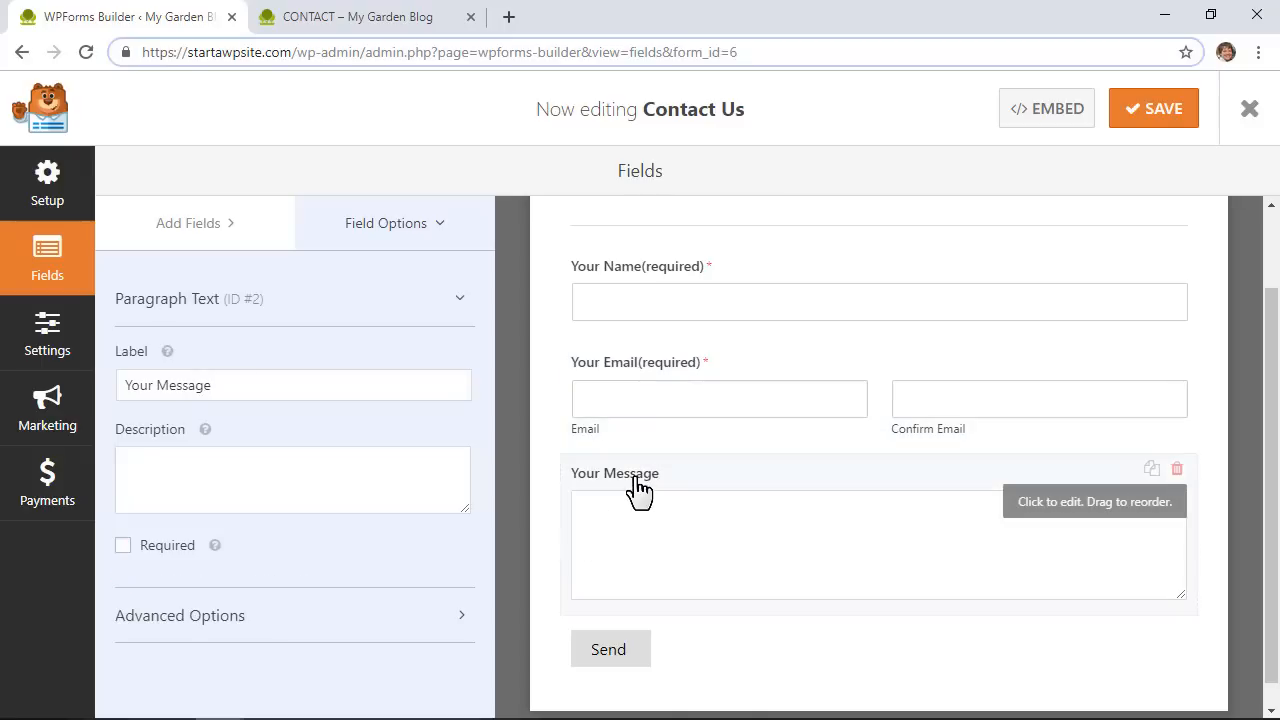
pyautogui.click(123, 546)
pyautogui.scroll(1, 657, 449)
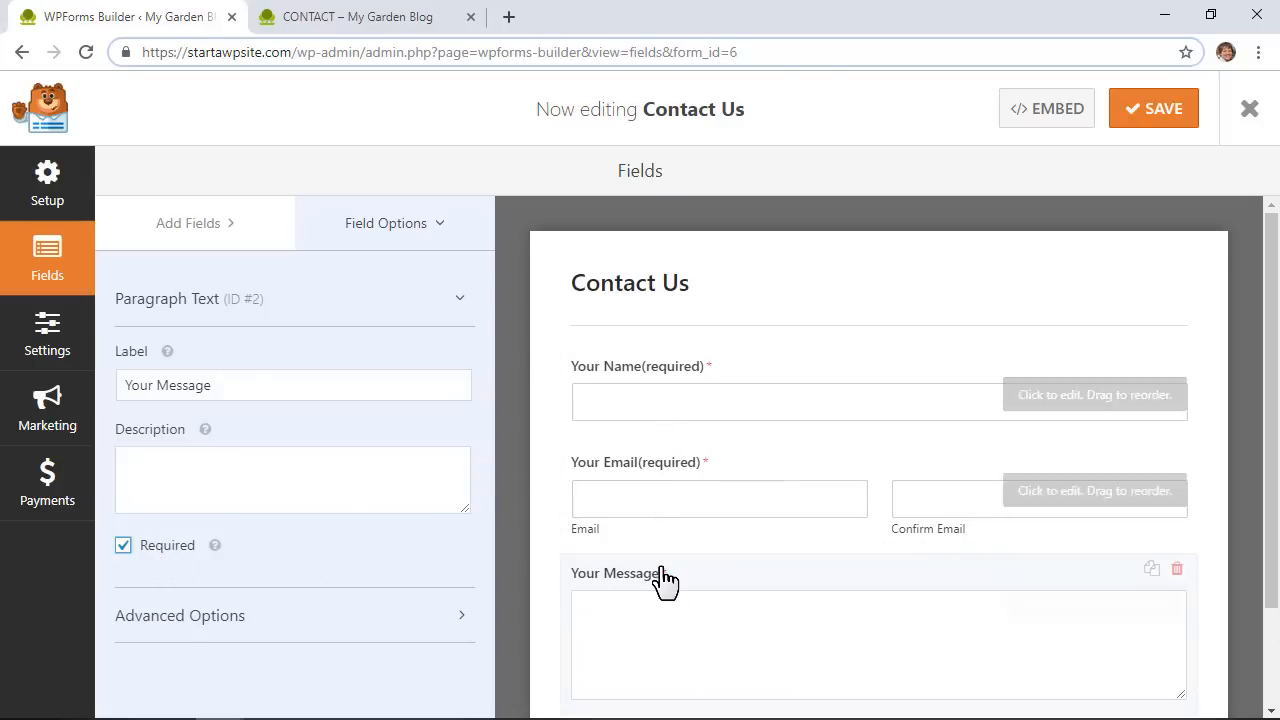
# Rename the form to Contact in its general settings and check the submit button text and anti-spam options
pyautogui.click(47, 345)
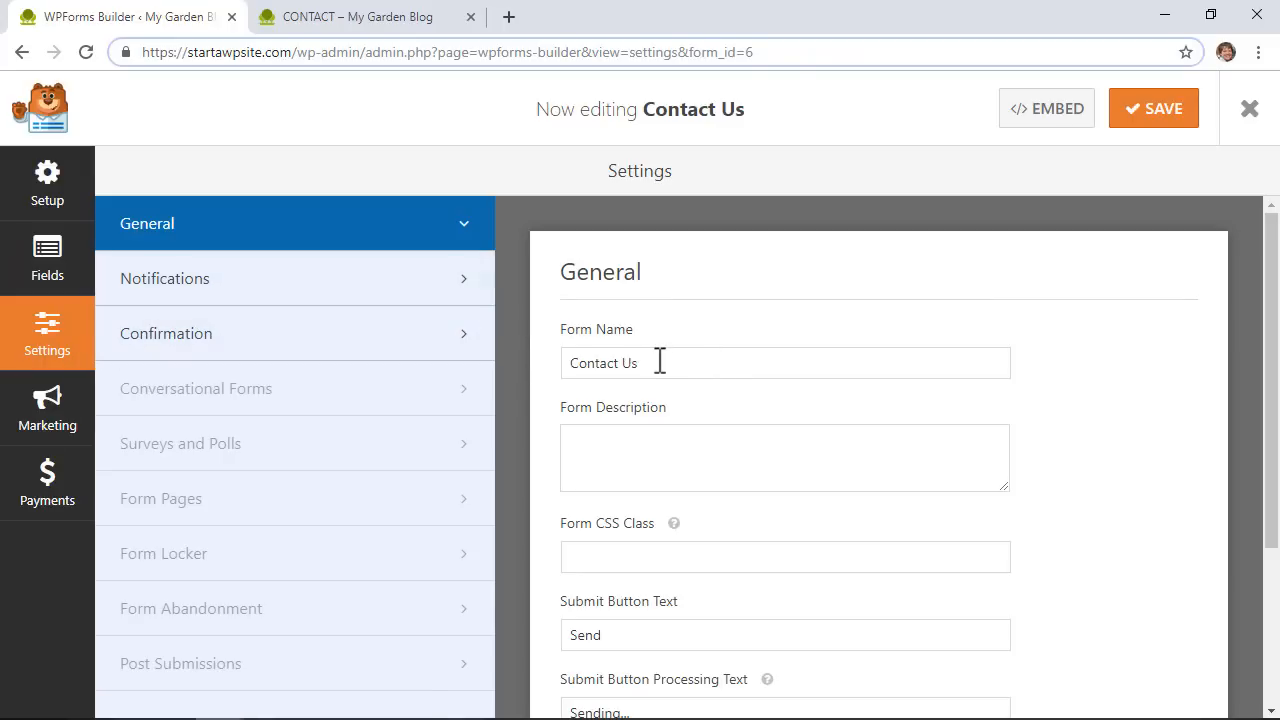
pyautogui.moveTo(650, 364); pyautogui.dragTo(565, 368)
pyautogui.click(621, 363)
pyautogui.press('BackSpace')
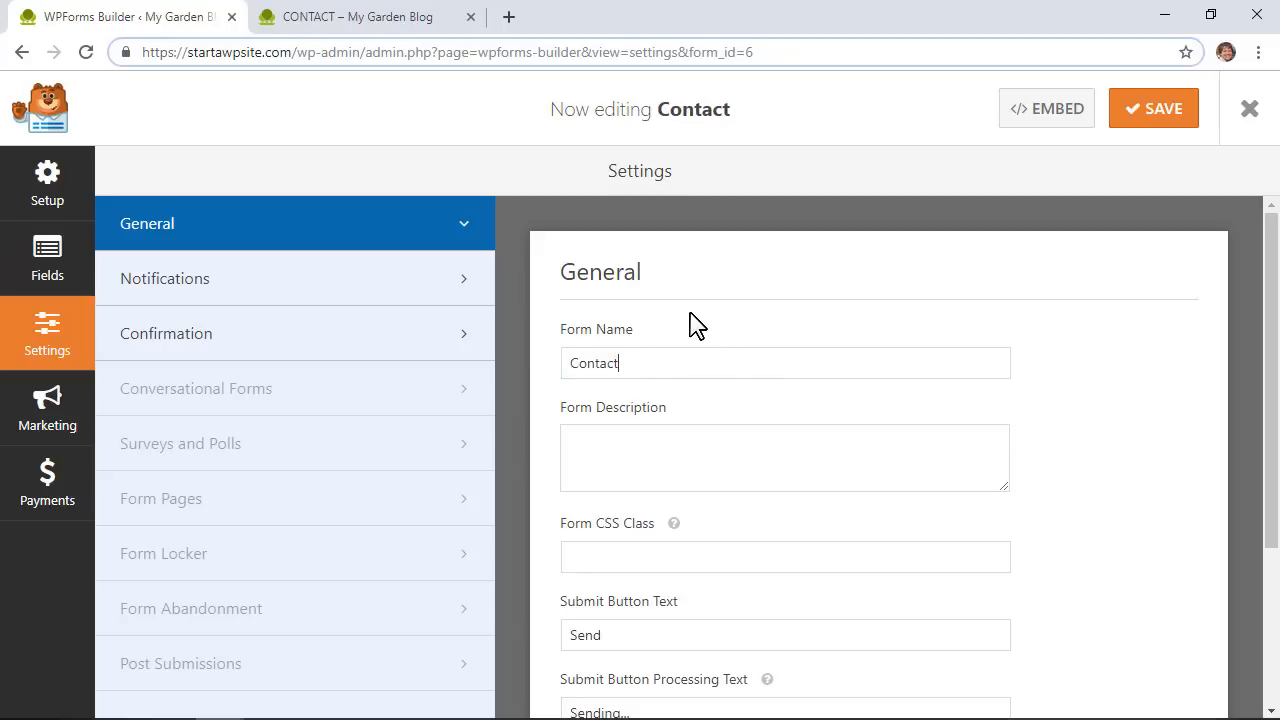
pyautogui.scroll(-1, 666, 429)
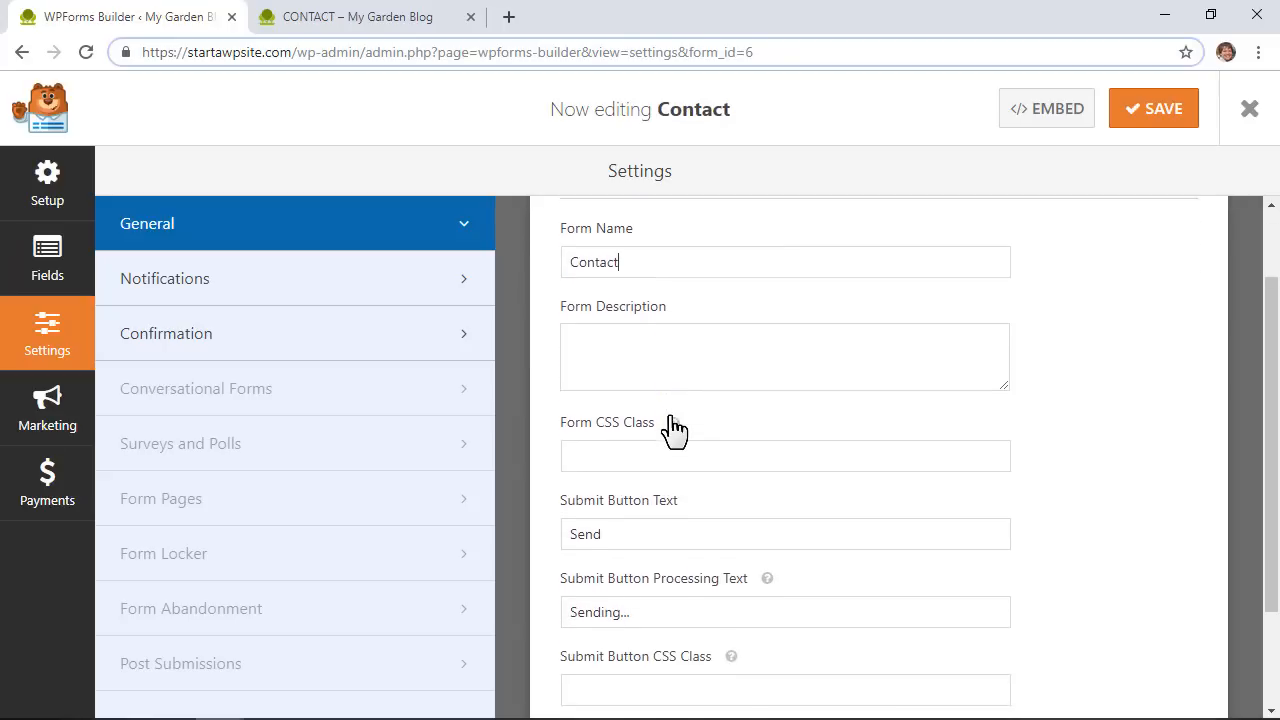
pyautogui.scroll(-1, 650, 426)
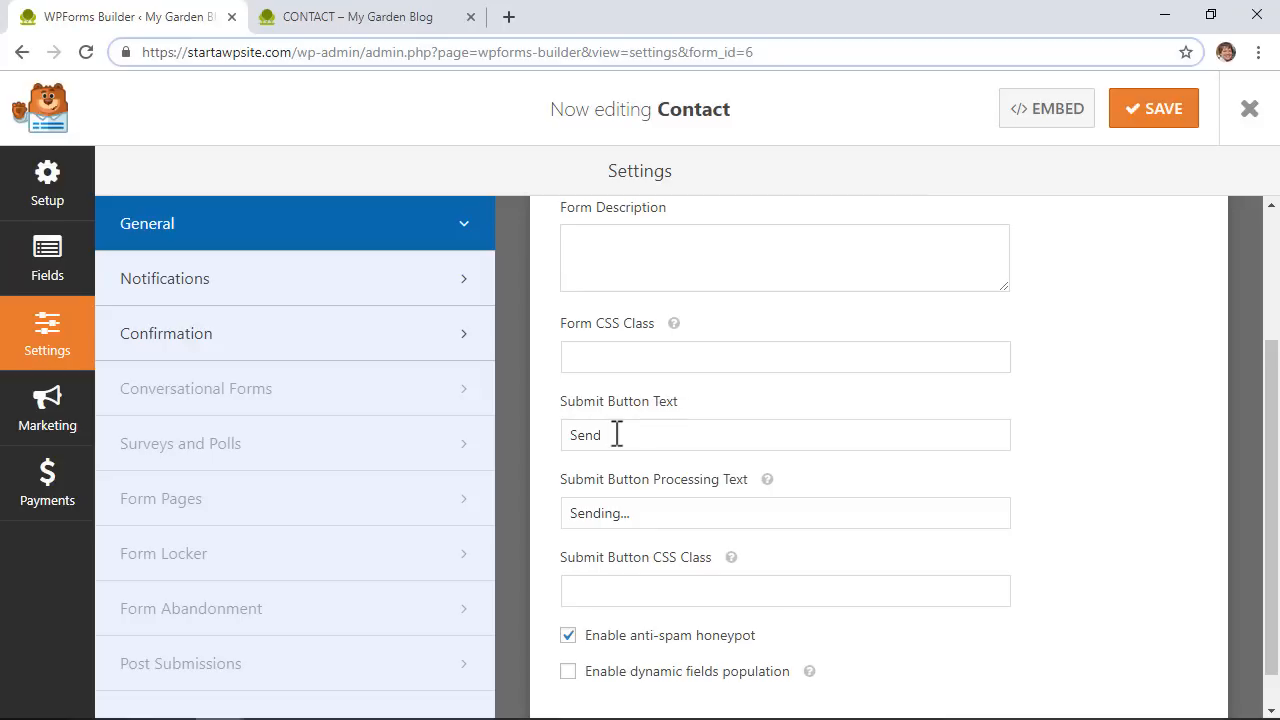
pyautogui.moveTo(613, 434); pyautogui.dragTo(556, 442)
pyautogui.scroll(-1, 556, 442)
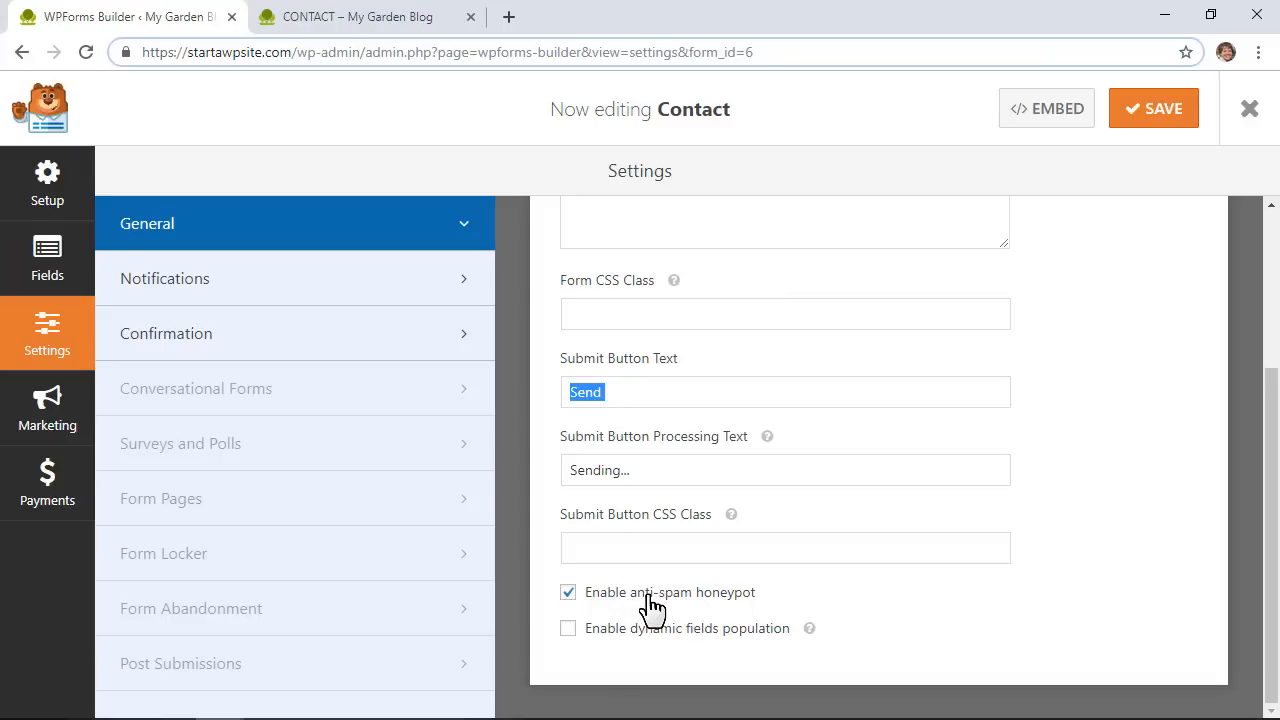
# Set the default notification's Send To Email Address to the recipient's email address
pyautogui.click(406, 283)
pyautogui.scroll(4, 570, 340)
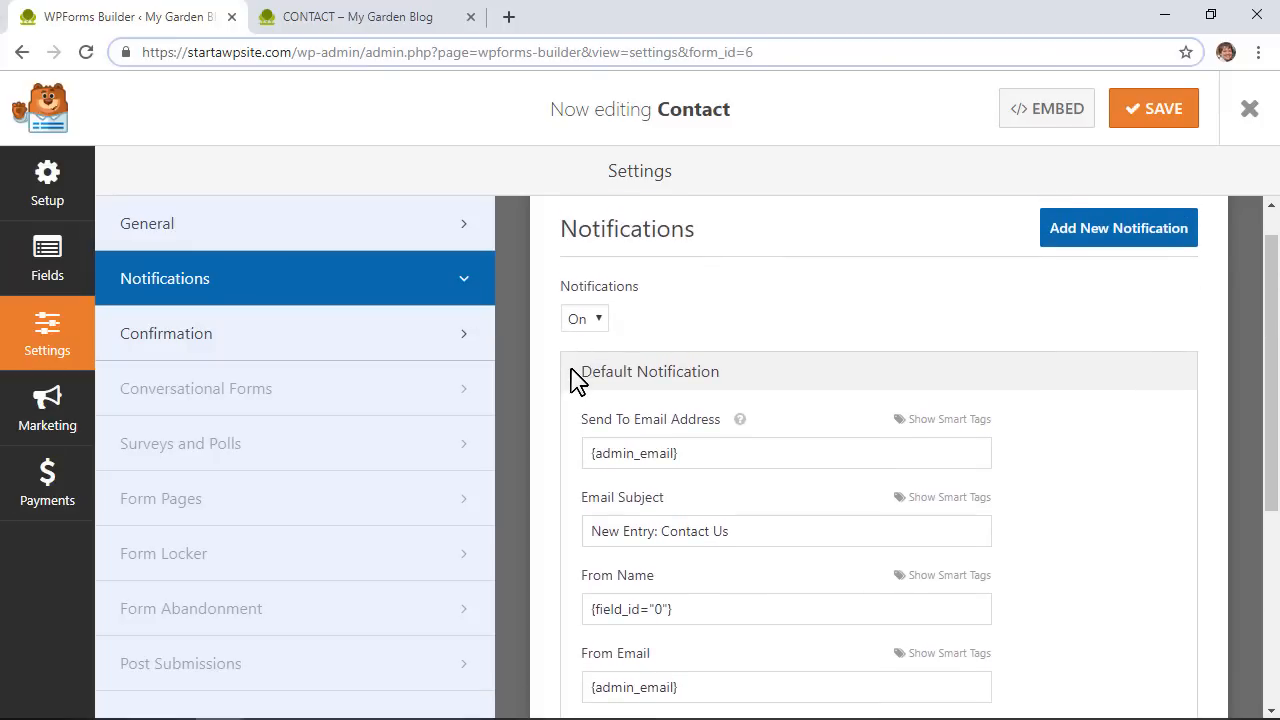
pyautogui.scroll(-2, 577, 381)
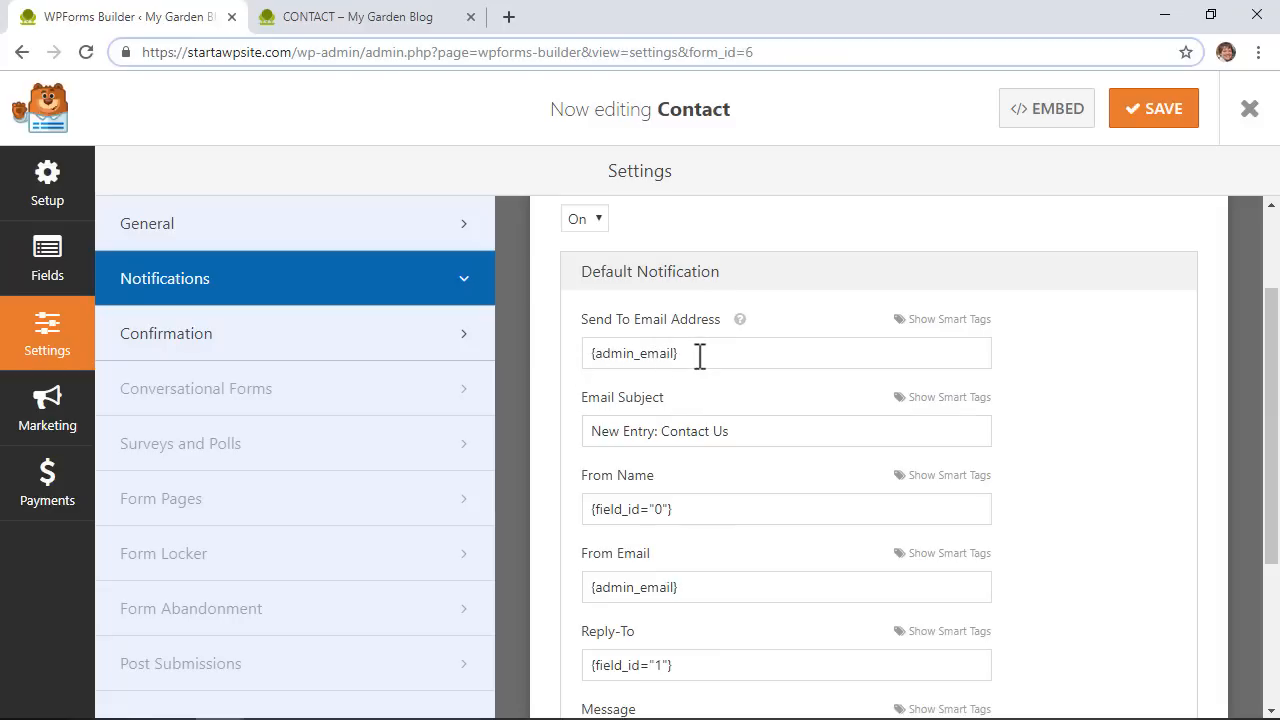
pyautogui.moveTo(695, 353); pyautogui.dragTo(593, 367)
pyautogui.write('wpbeginner@example.com')
# Review the default notification's subject, sender, reply-to and message fields, and try to add another notification
pyautogui.moveTo(759, 431); pyautogui.dragTo(585, 440)
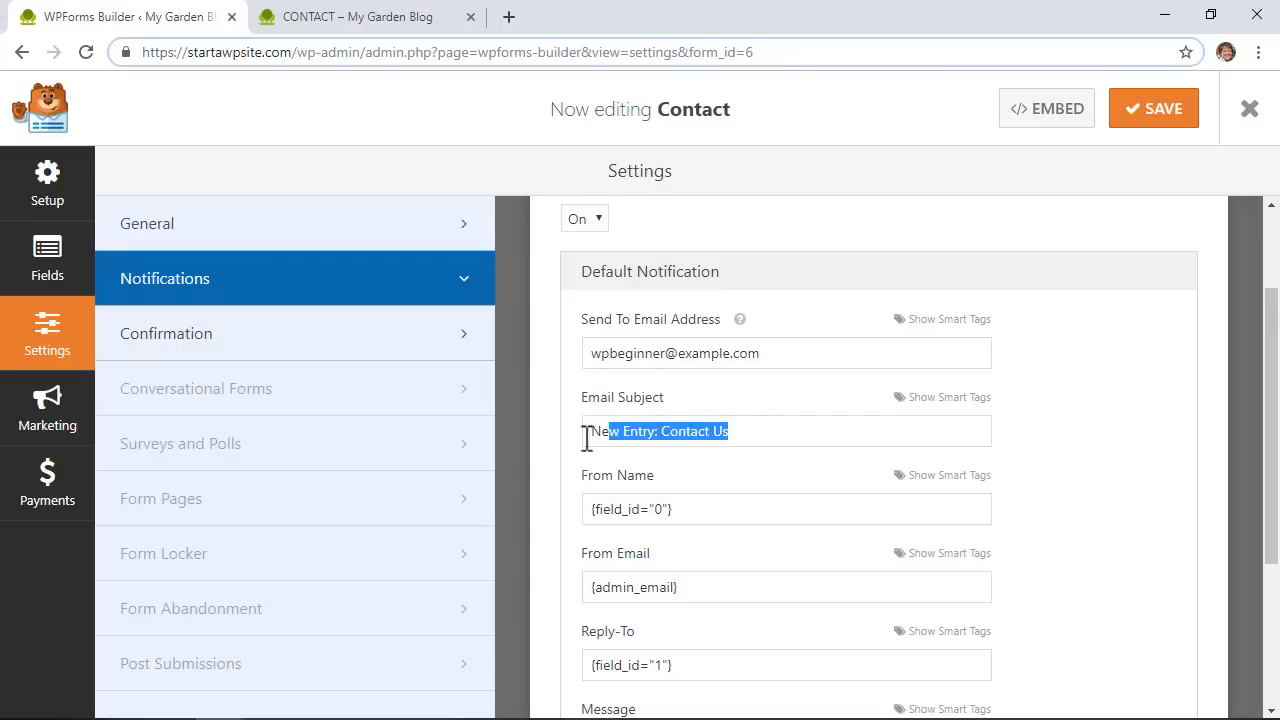
pyautogui.scroll(-1, 586, 438)
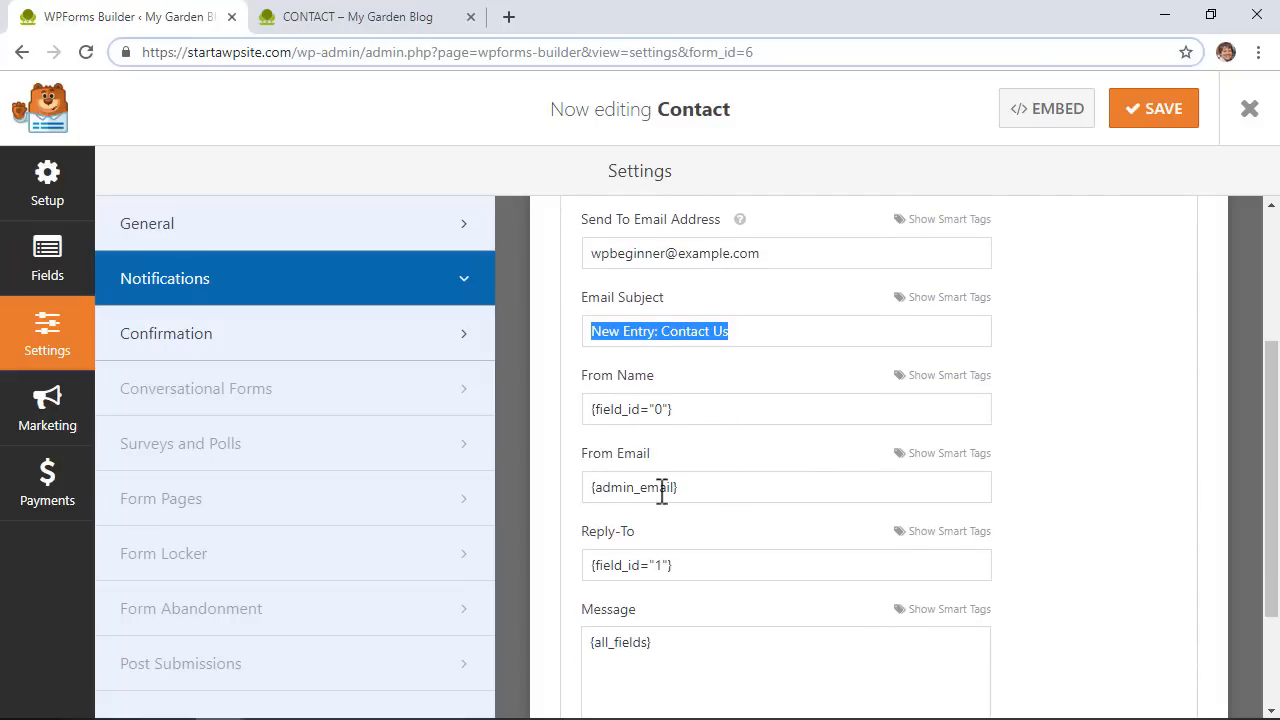
pyautogui.scroll(-2, 683, 543)
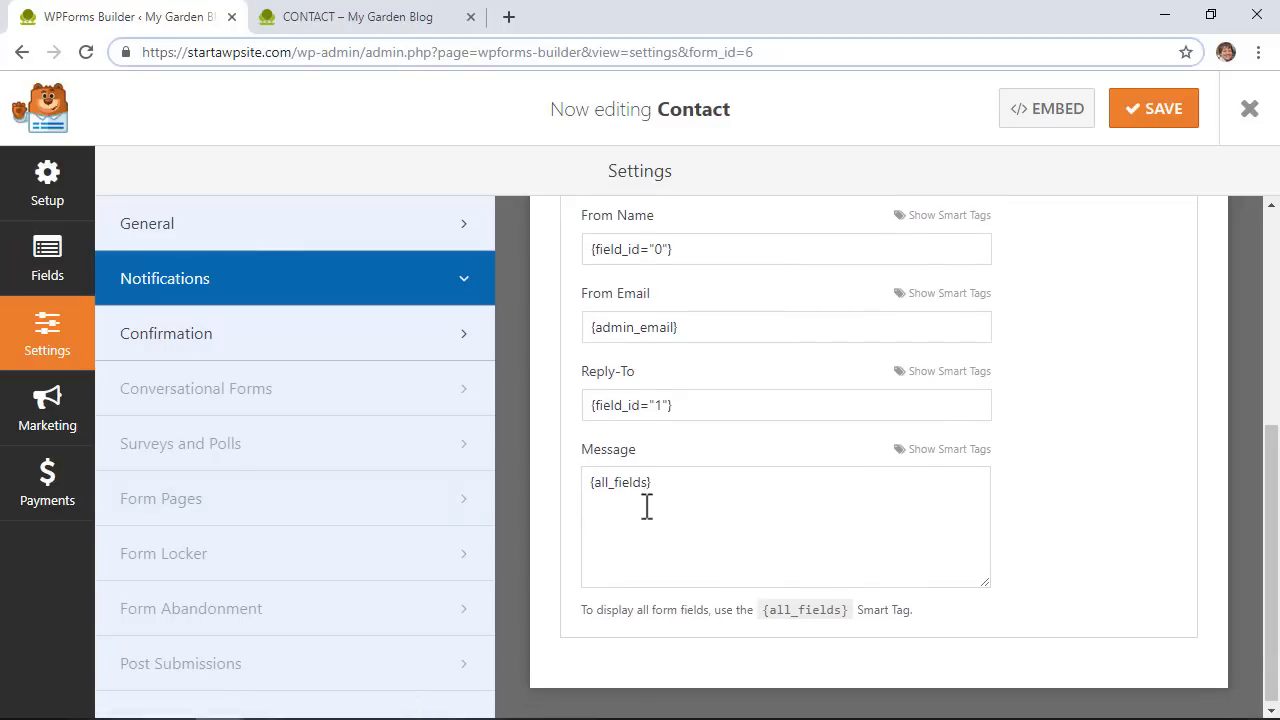
pyautogui.scroll(5, 647, 507)
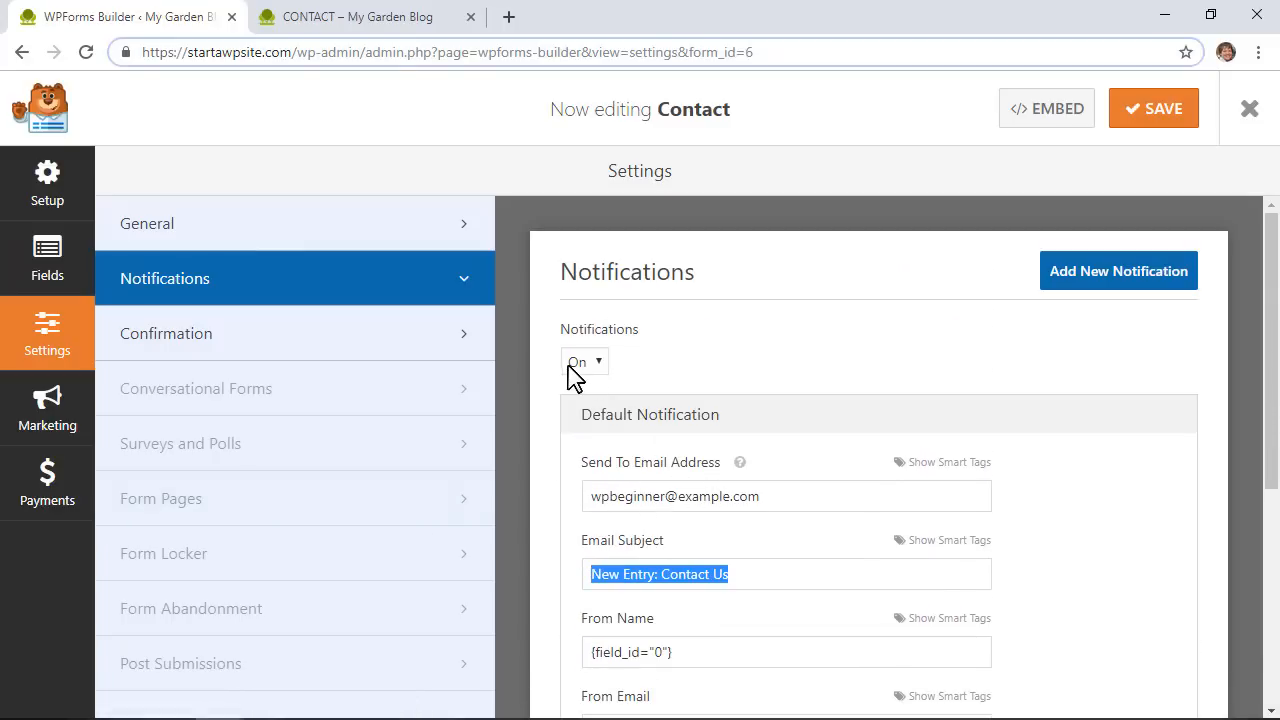
pyautogui.click(1115, 278)
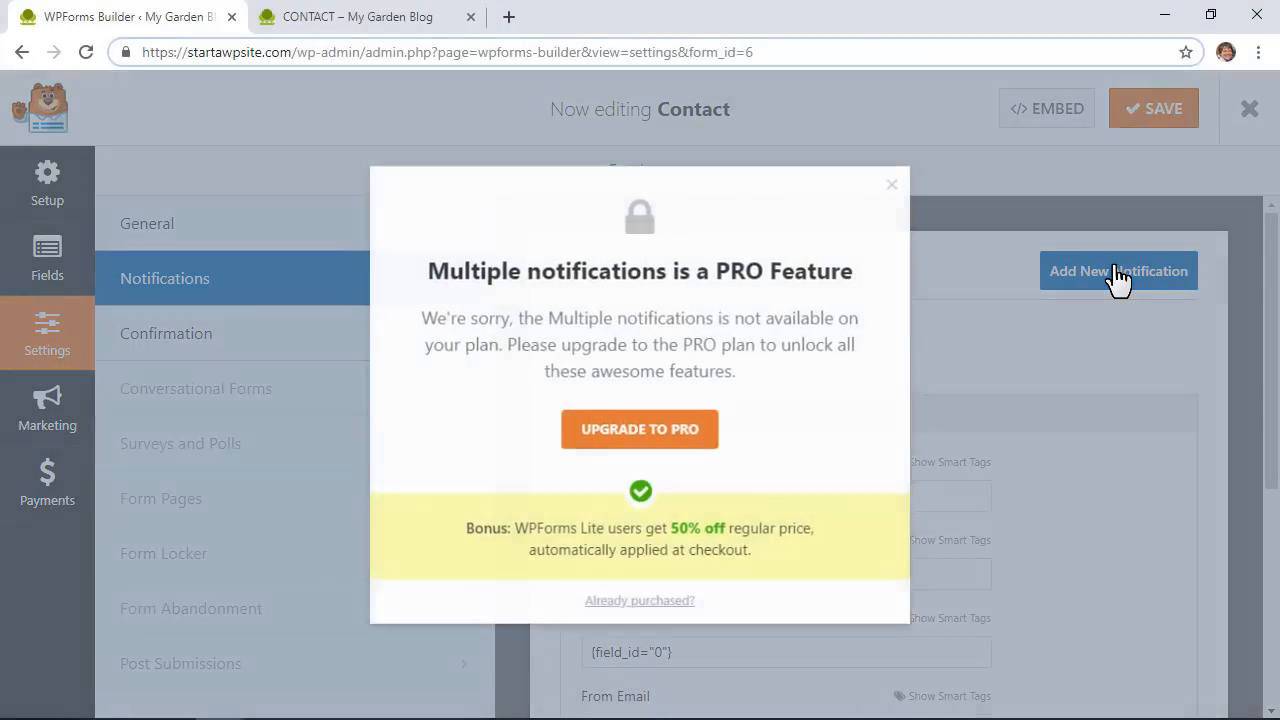
pyautogui.click(897, 182)
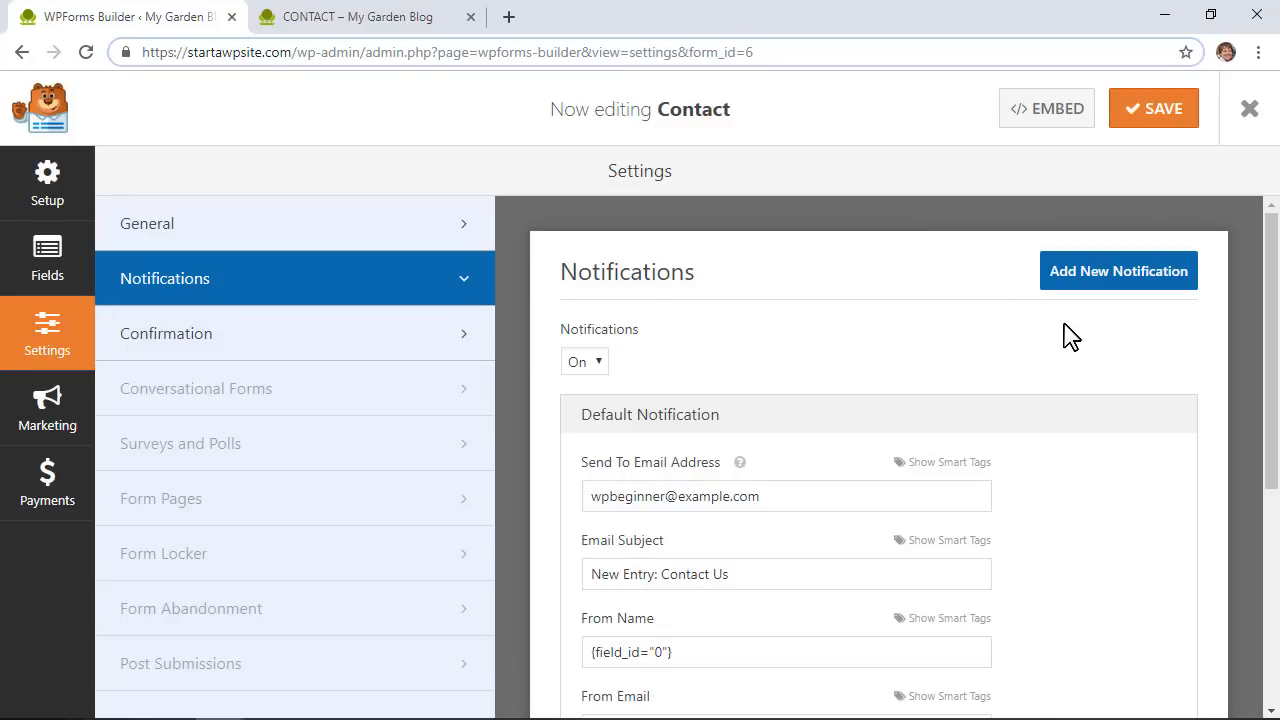
# Try the Go to URL (Redirect) and Show Page confirmation types, and return the confirmation type to Message
pyautogui.click(367, 348)
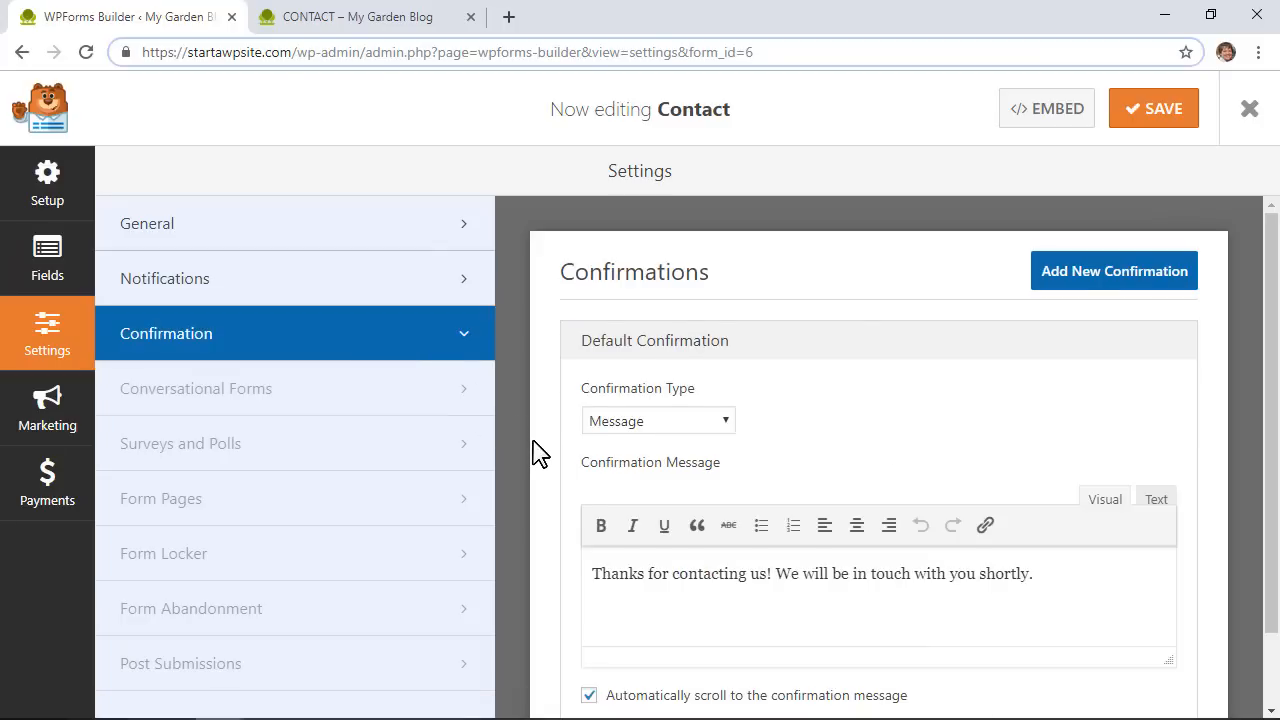
pyautogui.scroll(-2, 532, 452)
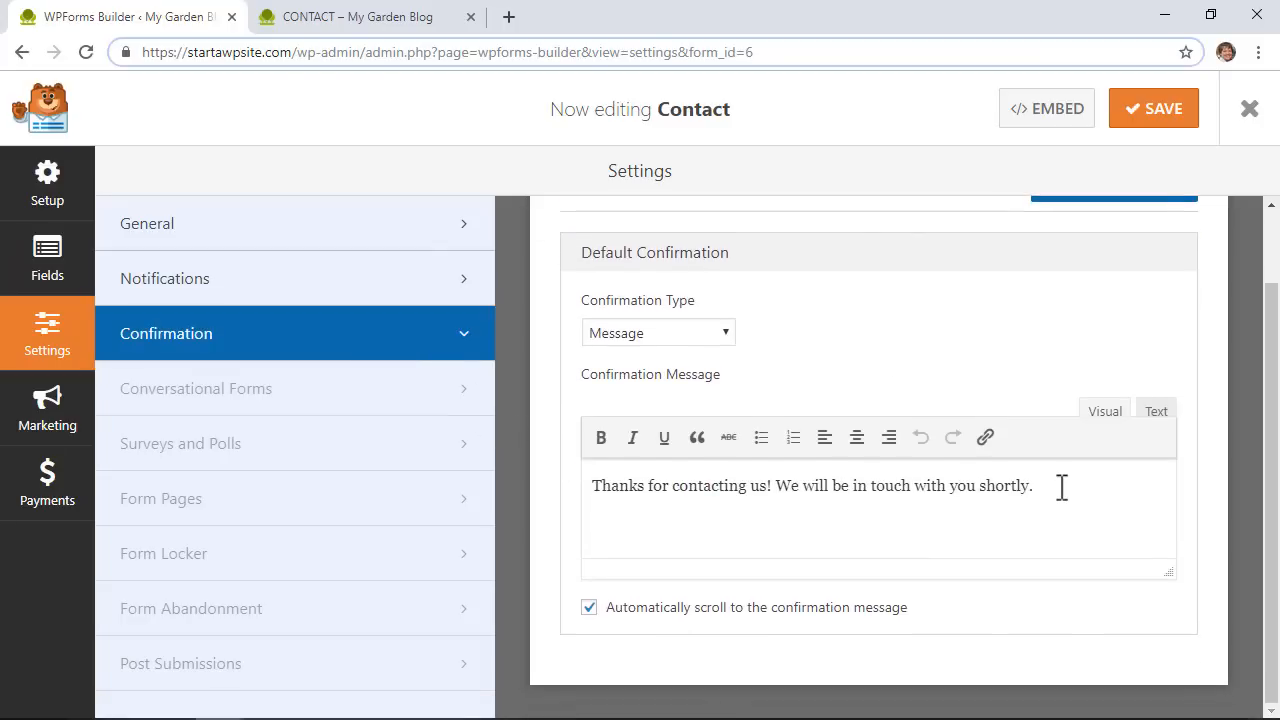
pyautogui.moveTo(1061, 487); pyautogui.dragTo(607, 490)
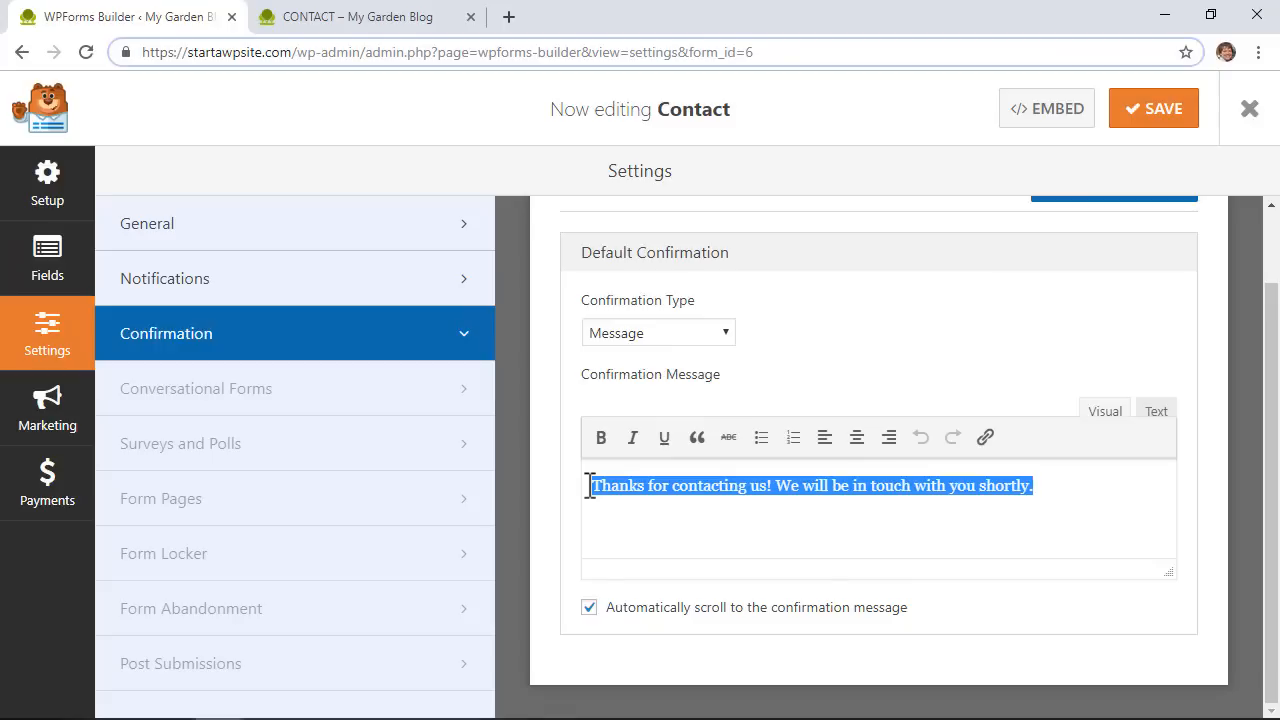
pyautogui.click(678, 338)
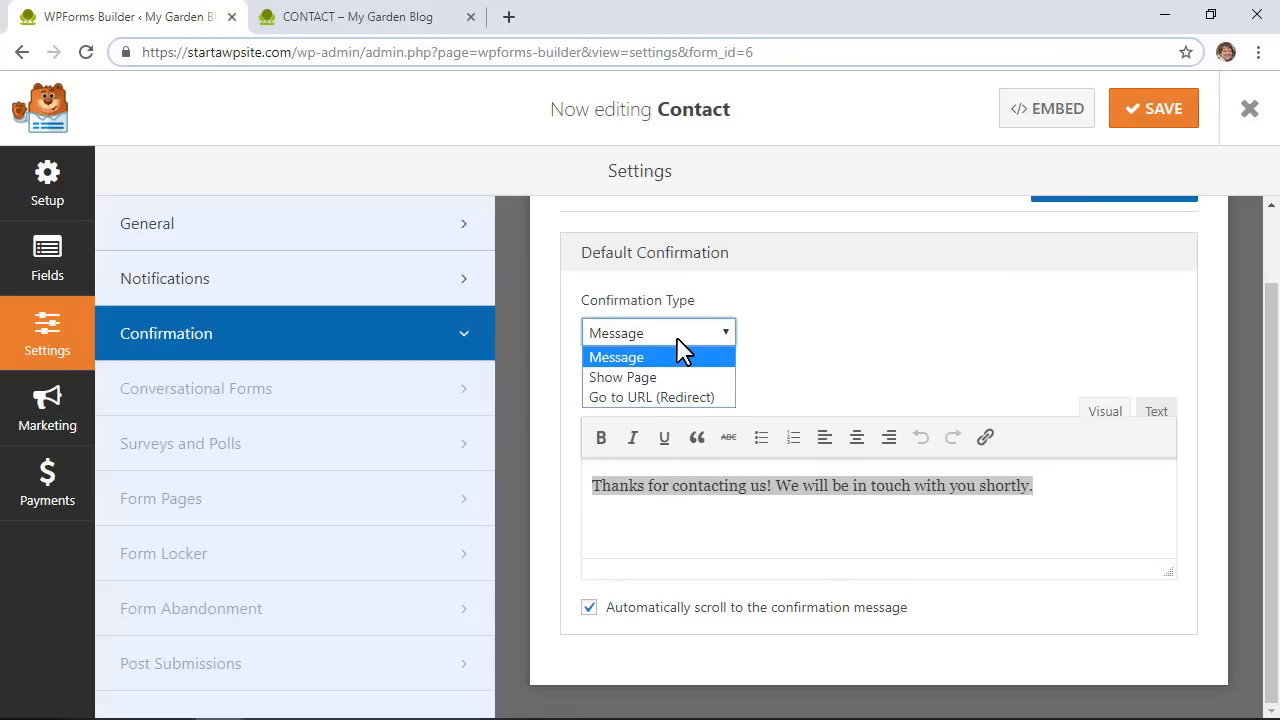
pyautogui.click(671, 398)
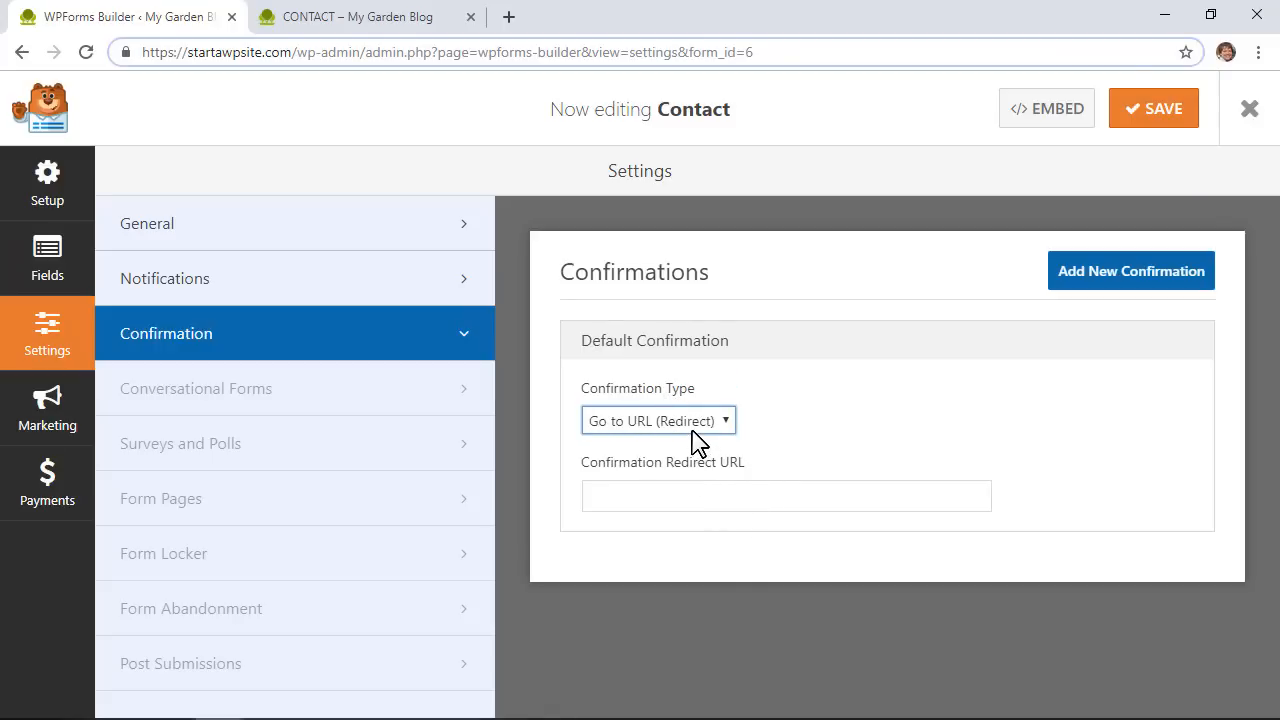
pyautogui.click(692, 430)
pyautogui.click(671, 466)
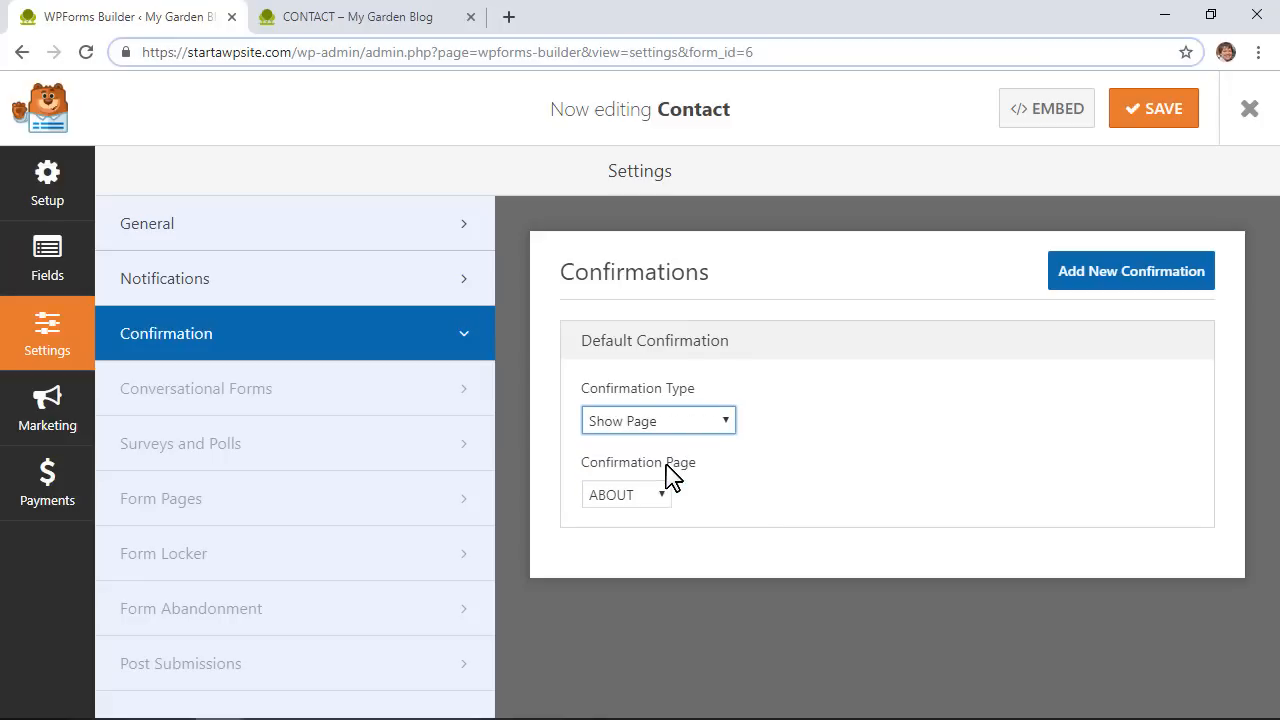
pyautogui.click(627, 496)
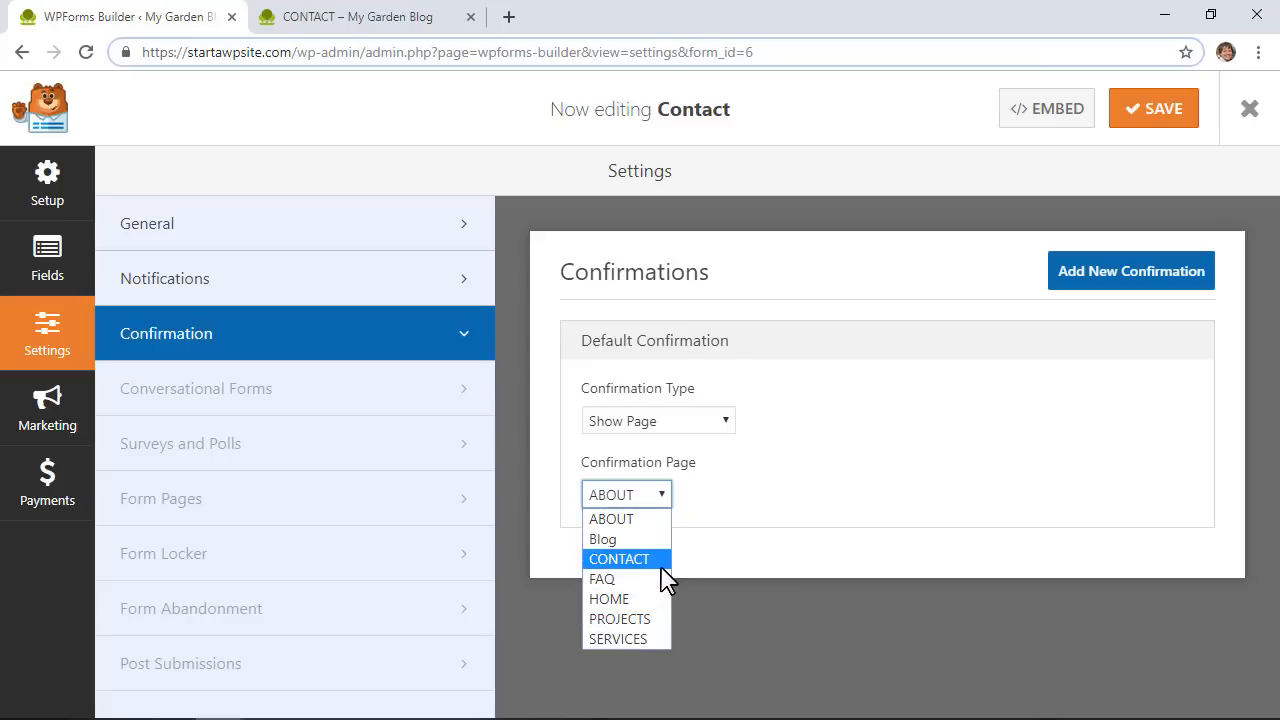
pyautogui.click(754, 512)
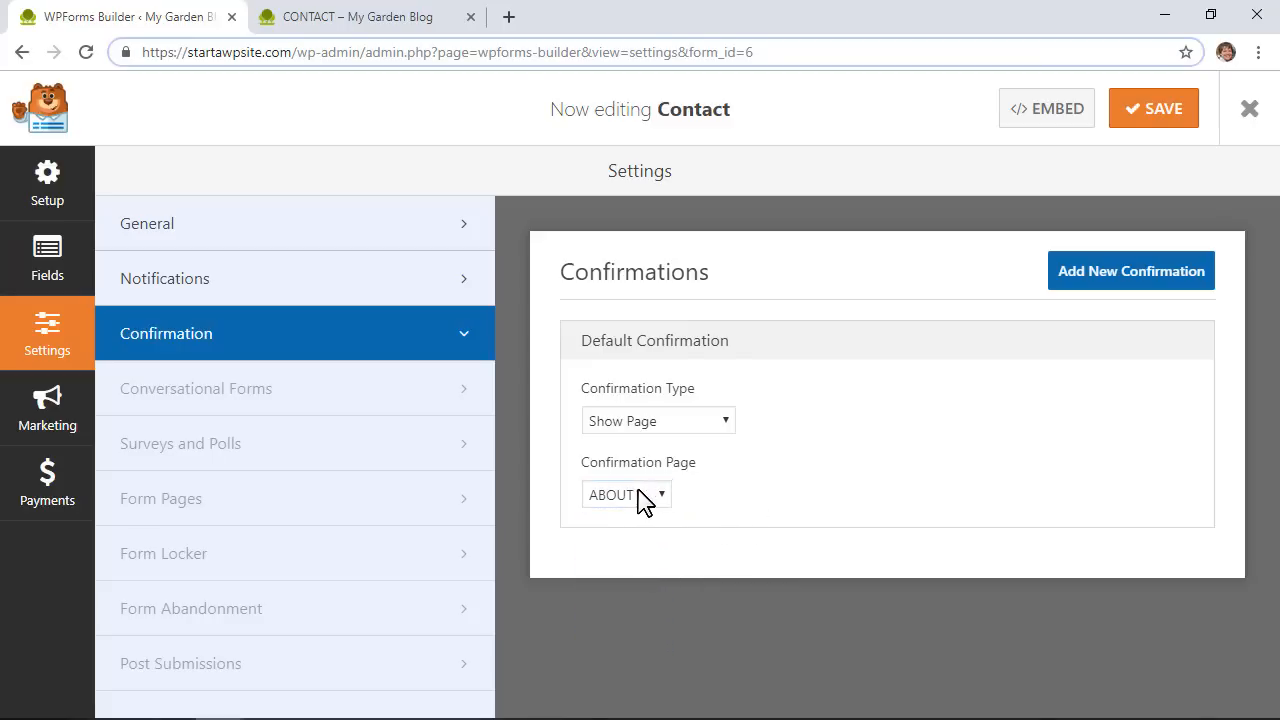
pyautogui.click(658, 421)
pyautogui.click(663, 443)
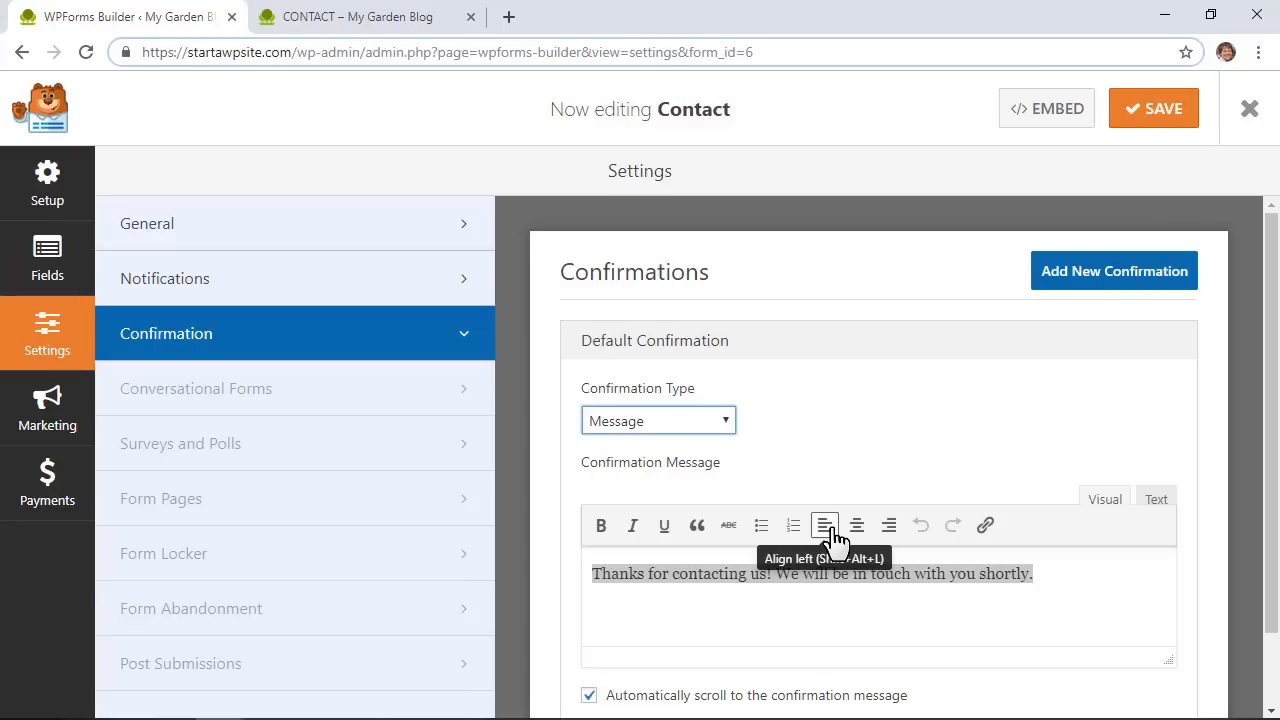
# Save the contact form and close the form builder
pyautogui.click(1150, 126)
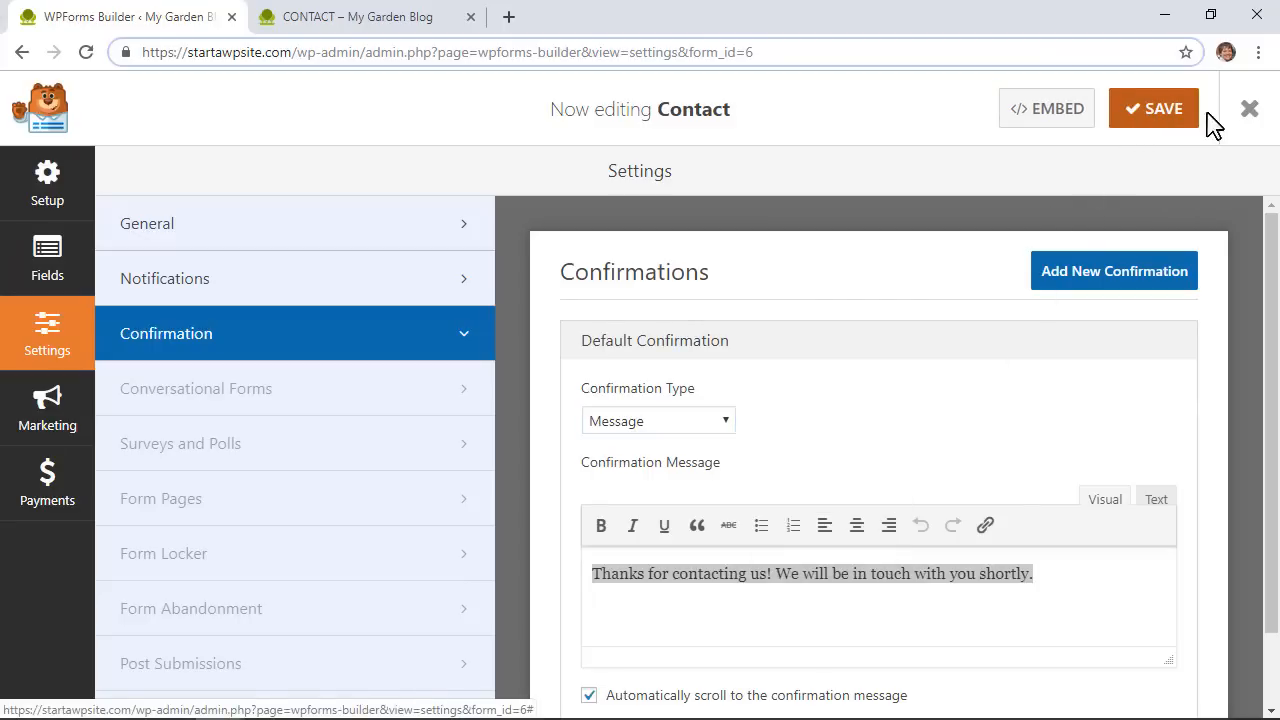
pyautogui.click(1246, 120)
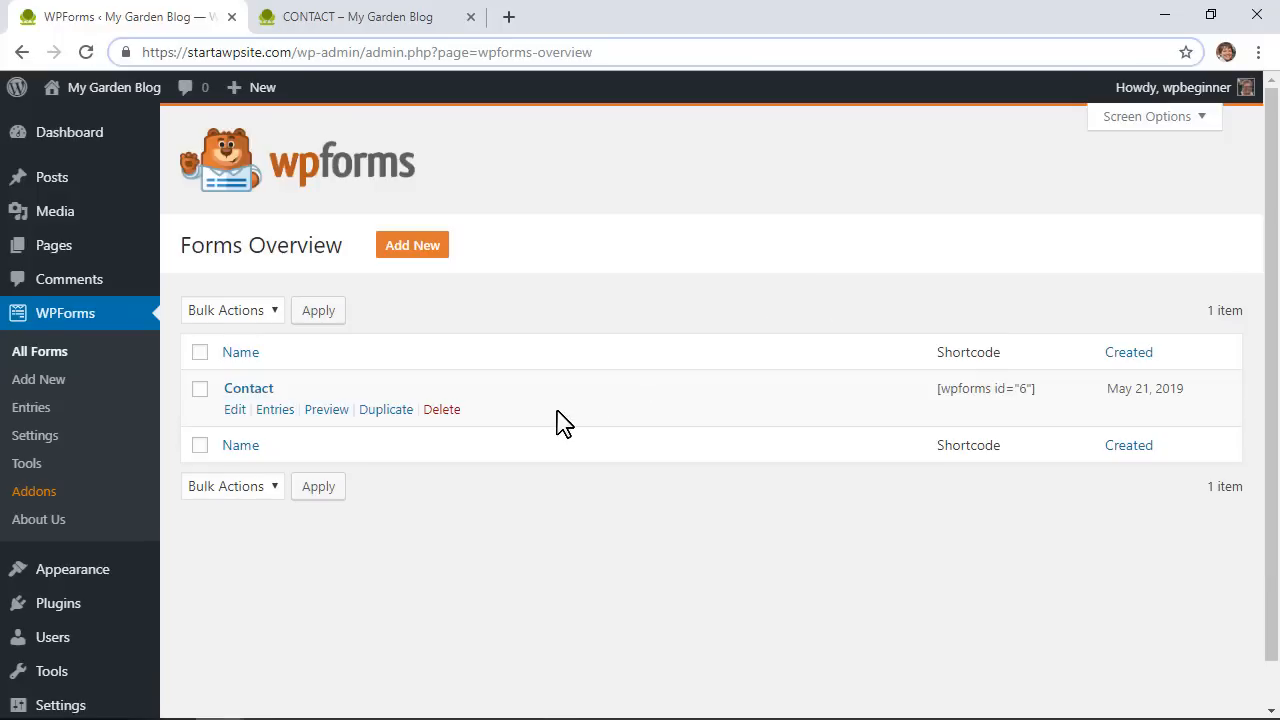
# Open the CONTACT page in Beaver Builder and check the contact form module's shortcode without changing it
pyautogui.moveTo(66, 268)
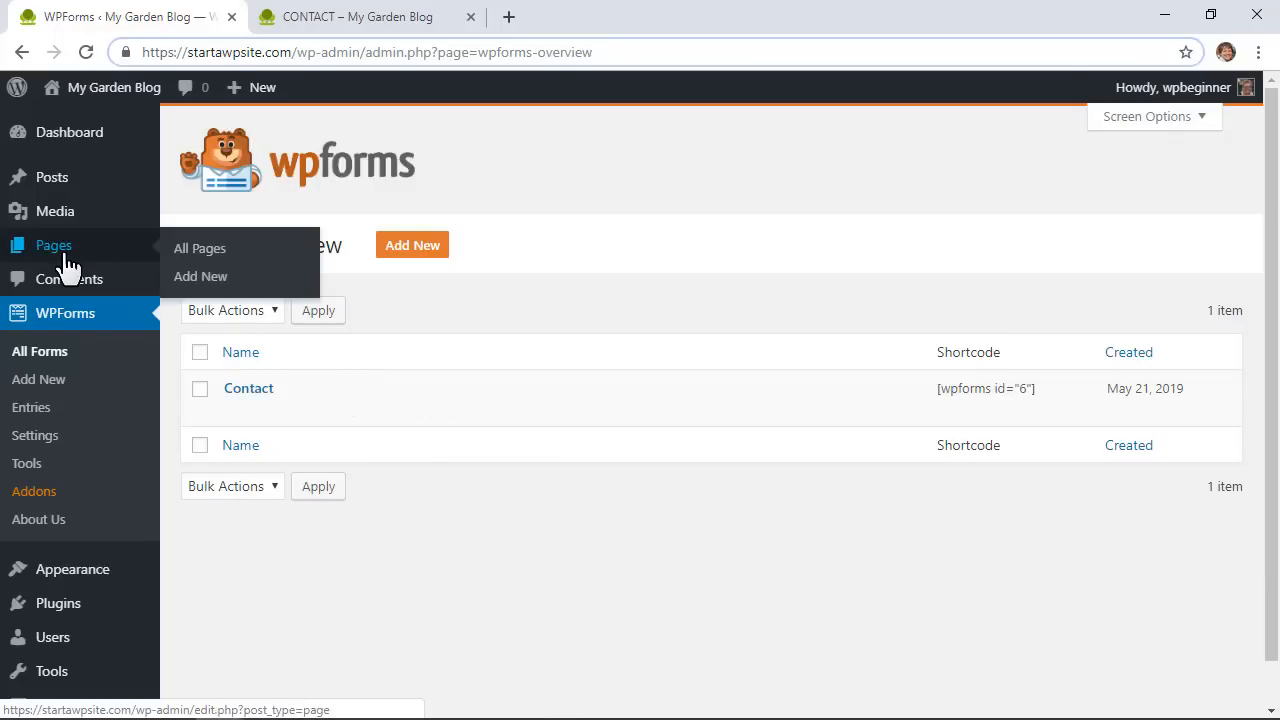
pyautogui.click(214, 252)
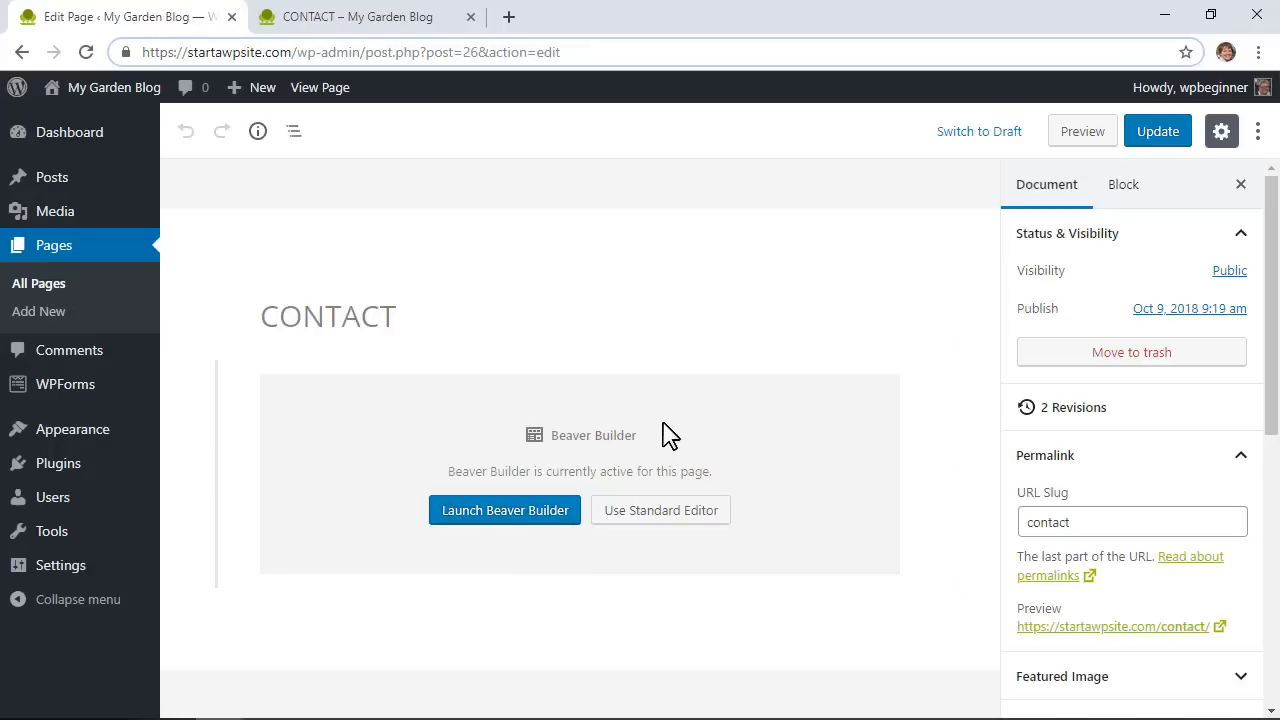
pyautogui.click(545, 515)
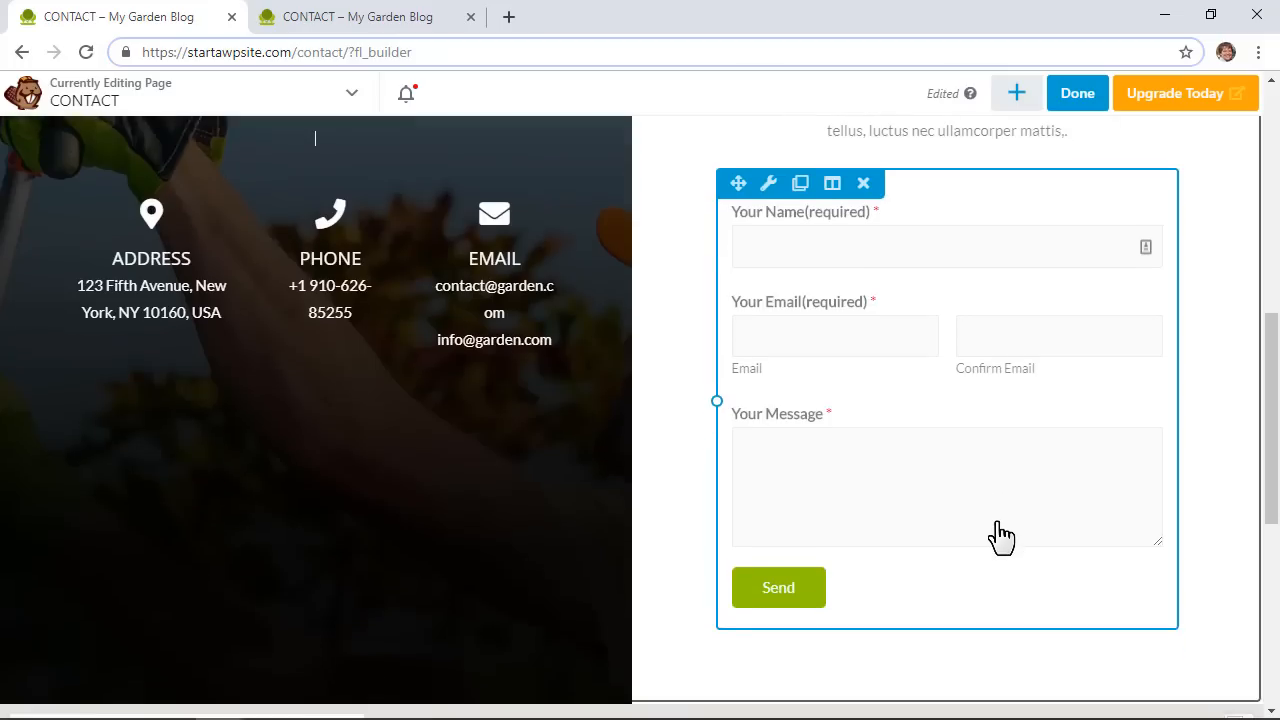
pyautogui.click(998, 538)
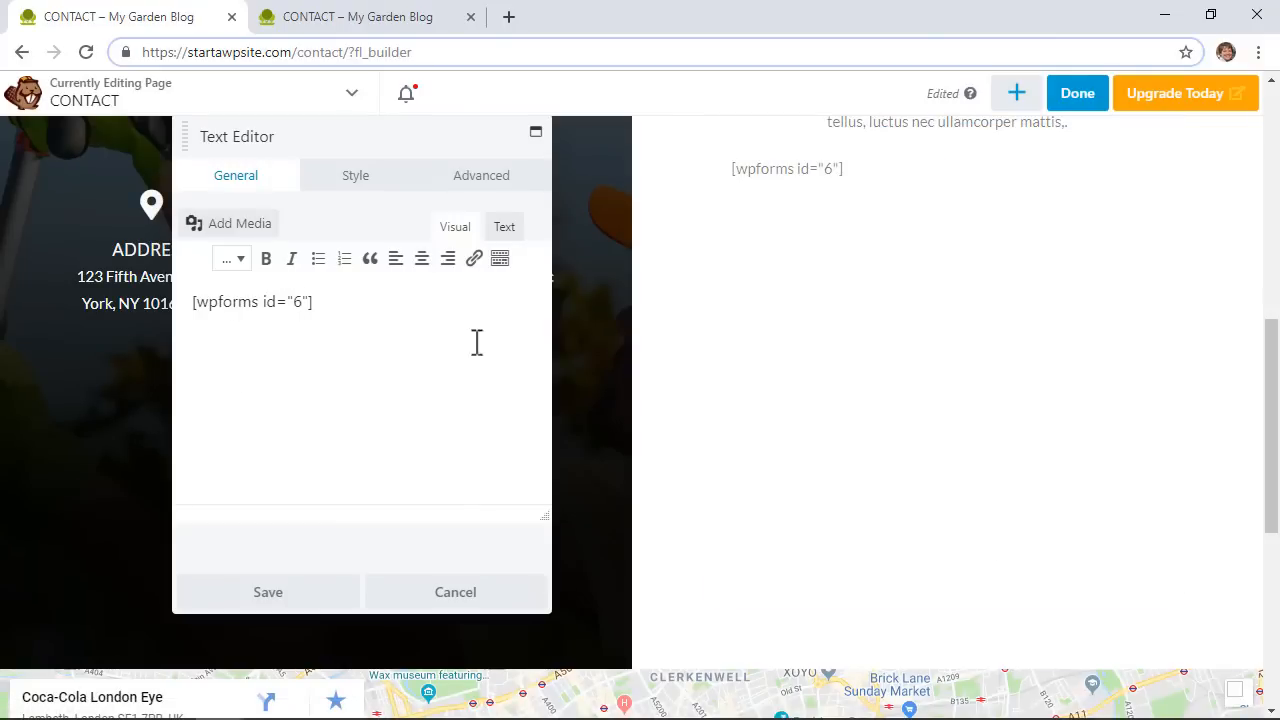
pyautogui.click(417, 596)
# Delete the EMAIL and PHONE modules from the contact details beneath the CONTACT US heading over the photo
pyautogui.scroll(2, 508, 491)
pyautogui.scroll(1, 490, 482)
pyautogui.click(529, 489)
pyautogui.click(545, 547)
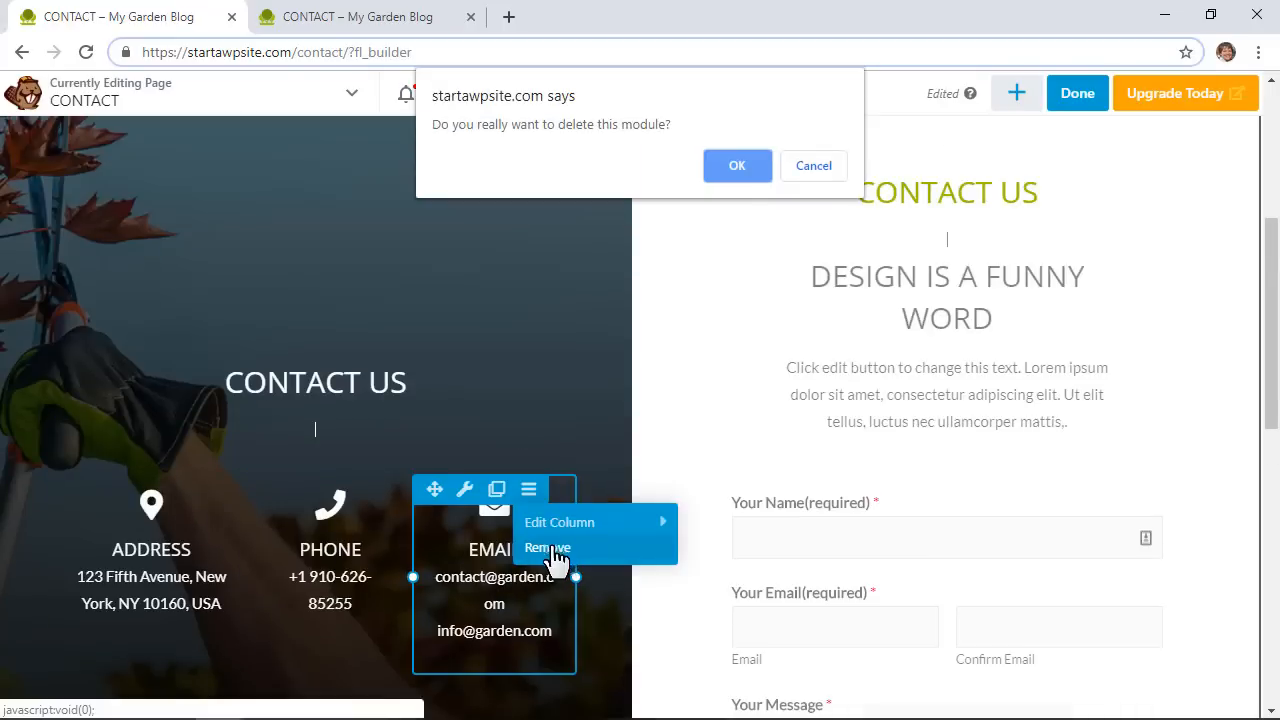
pyautogui.click(737, 165)
pyautogui.click(374, 489)
pyautogui.click(393, 547)
pyautogui.click(737, 165)
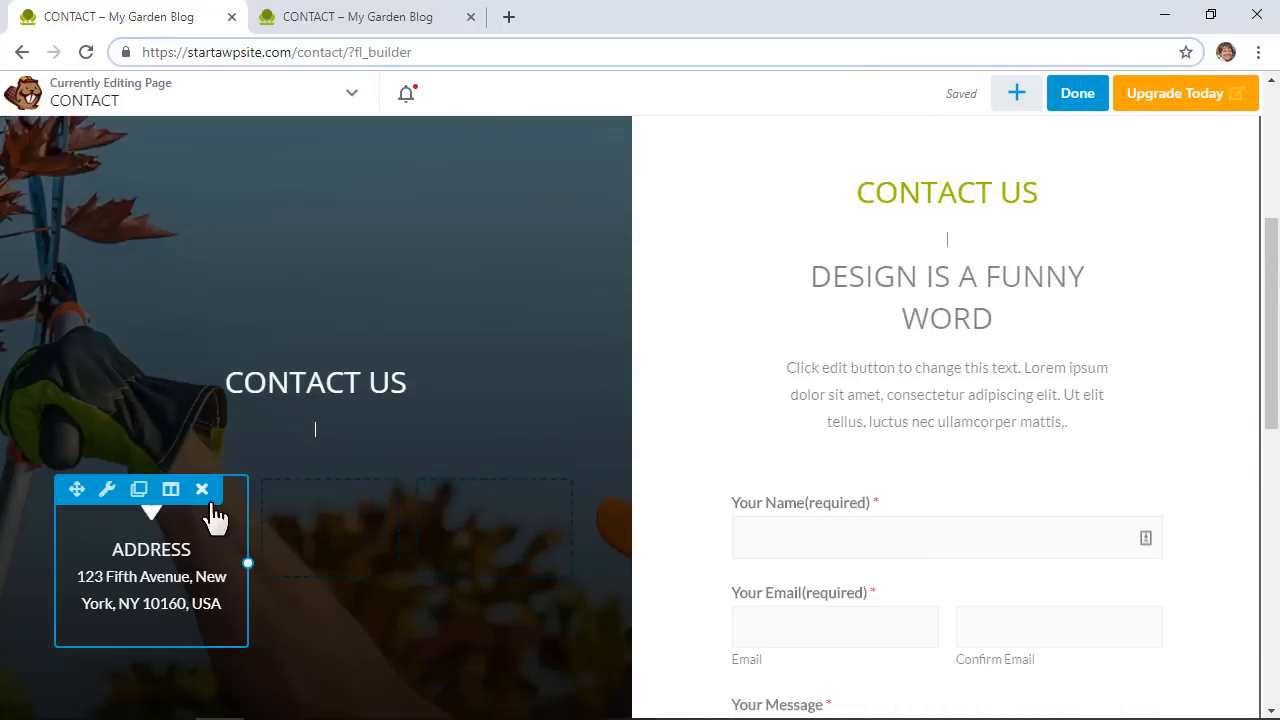
# Delete the ADDRESS module, the separator, the CONTACT US heading and the leftover empty columns over the photo beside the form
pyautogui.click(203, 489)
pyautogui.click(737, 165)
pyautogui.click(202, 437)
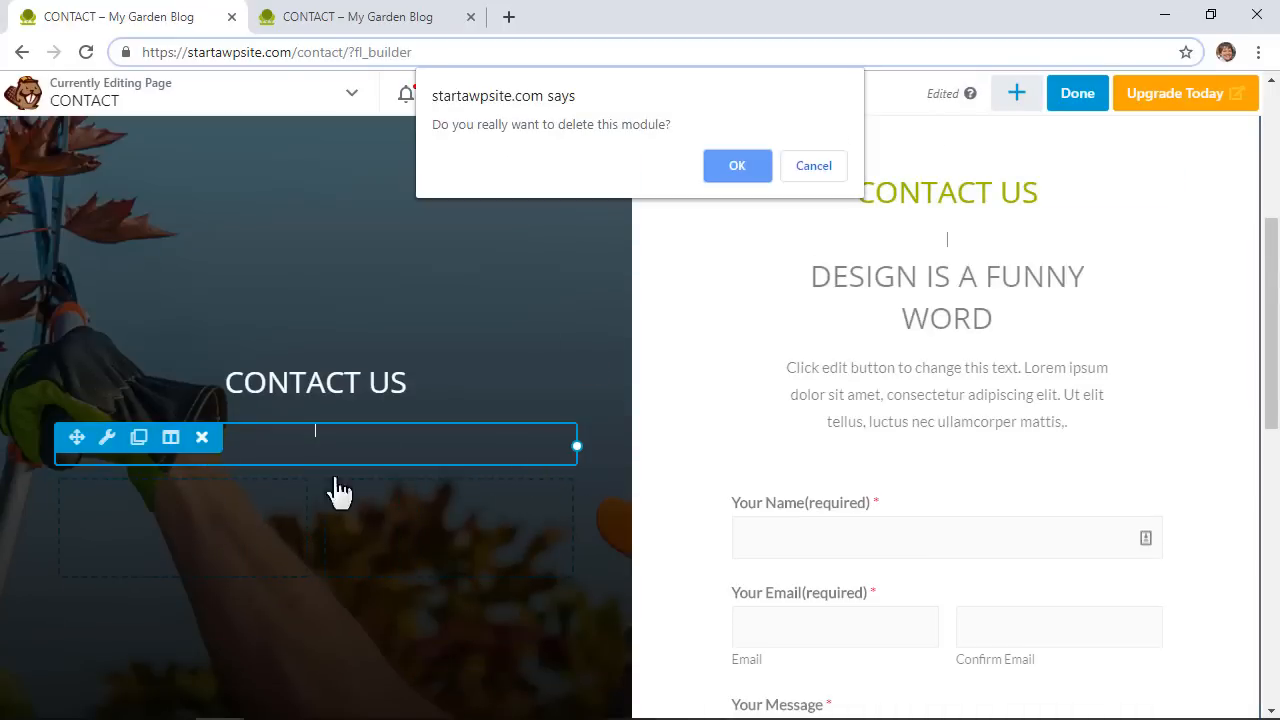
pyautogui.click(737, 165)
pyautogui.click(437, 437)
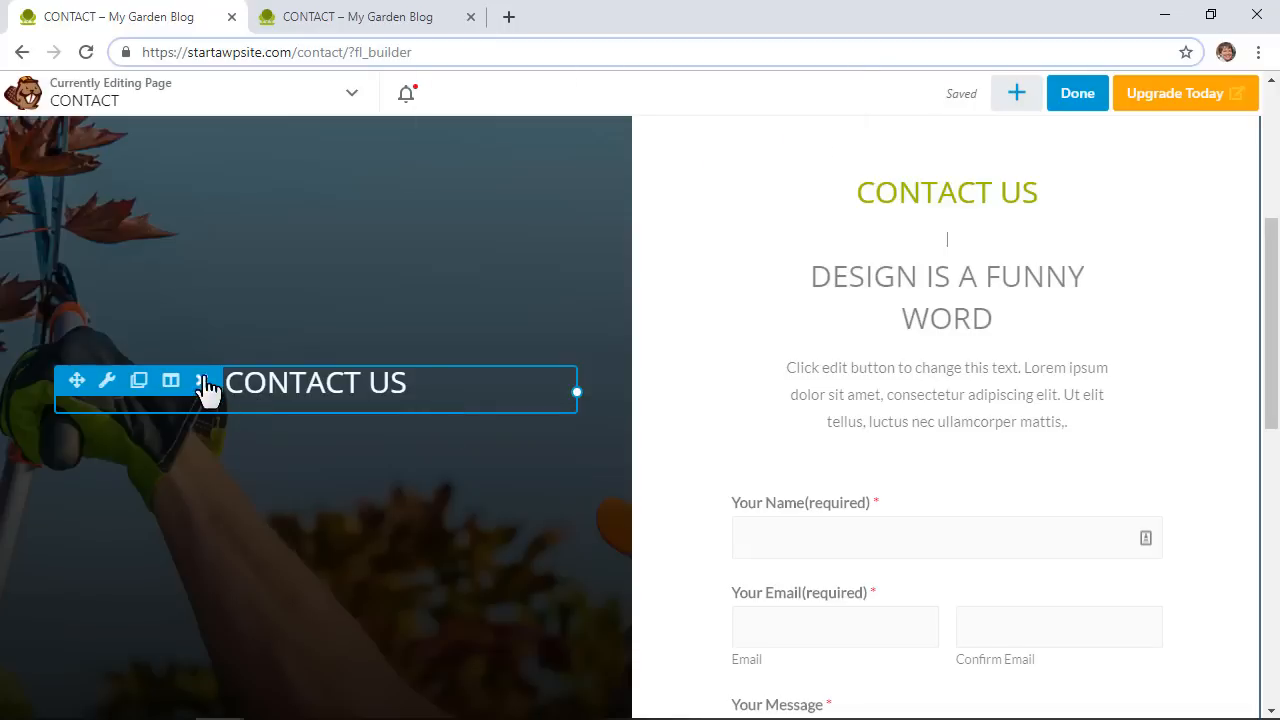
pyautogui.click(203, 389)
pyautogui.click(737, 165)
# Delete the embedded Google map beneath the contact form along with its emptied column
pyautogui.scroll(2, 114, 220)
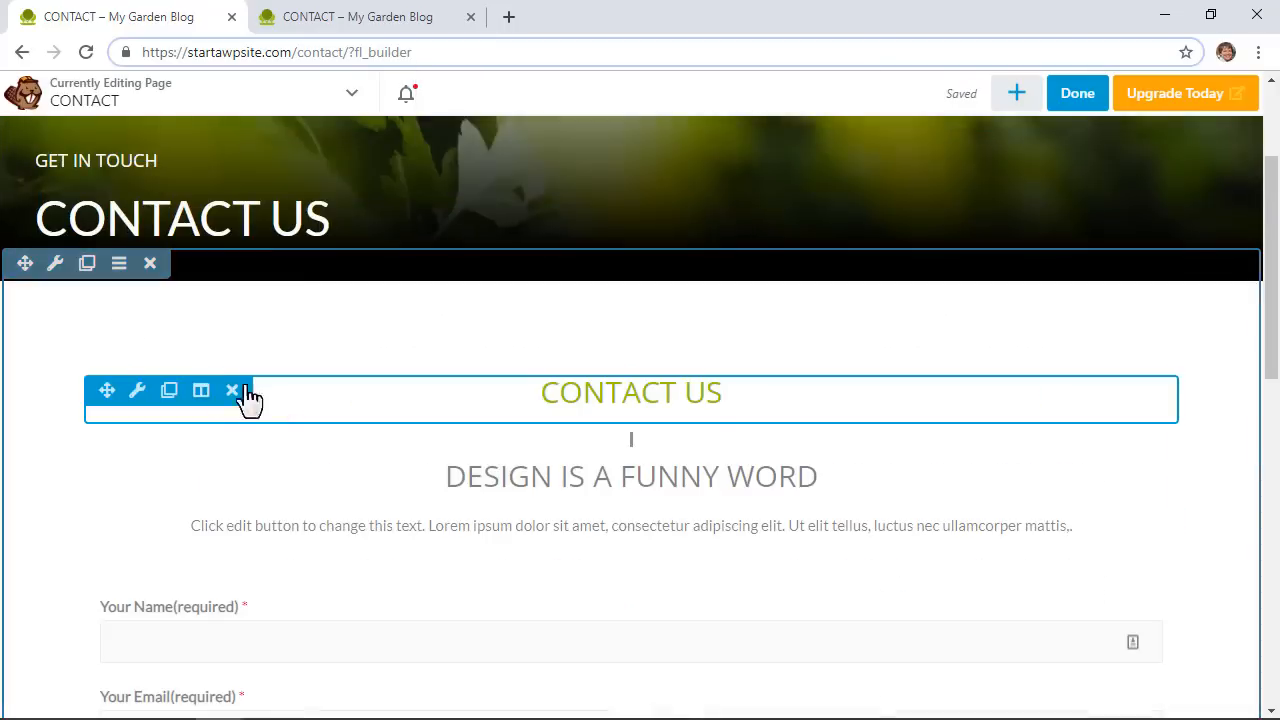
pyautogui.scroll(-4, 50, 414)
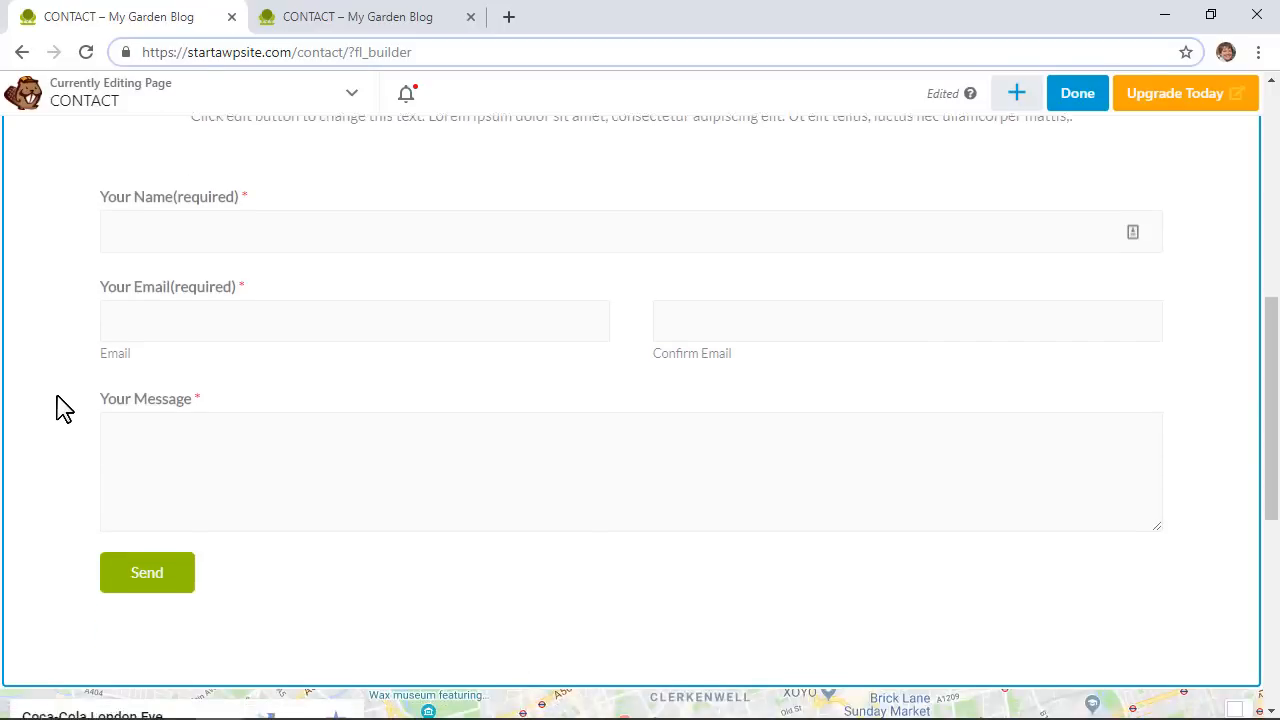
pyautogui.scroll(-1, 57, 394)
pyautogui.scroll(2, 60, 389)
pyautogui.scroll(-4, 70, 373)
pyautogui.scroll(-3, 70, 385)
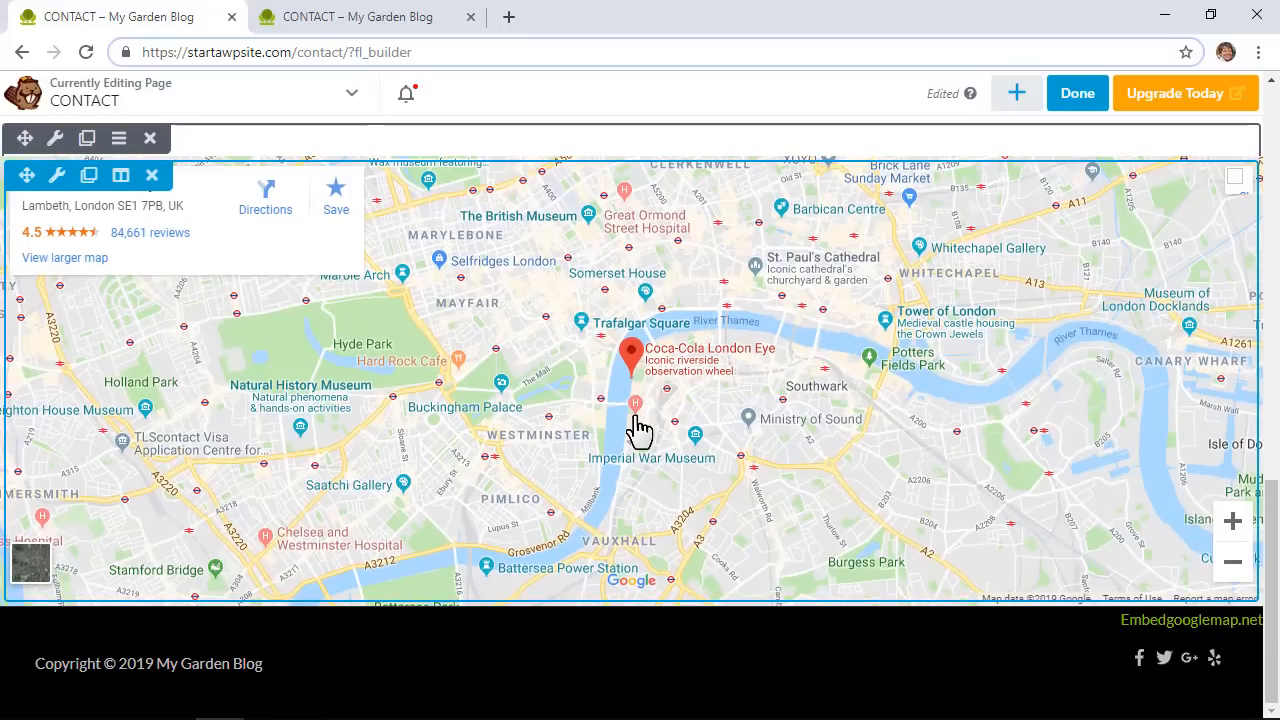
pyautogui.scroll(1, 571, 417)
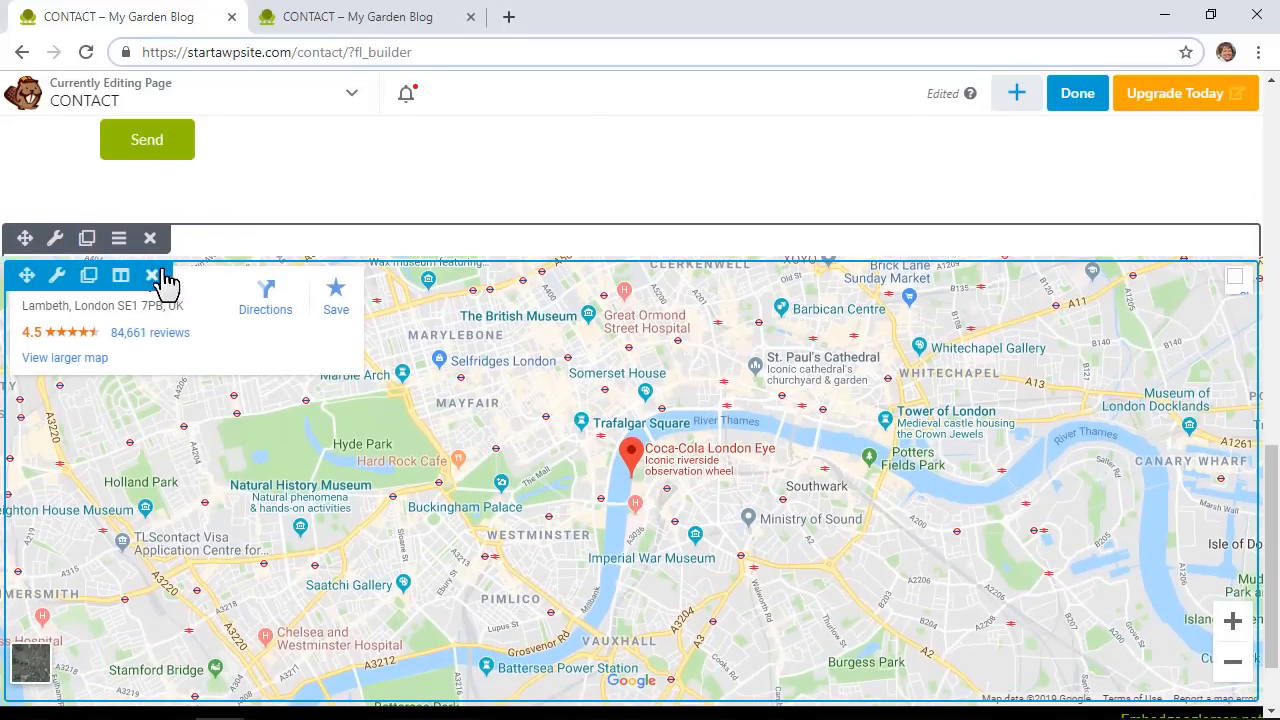
pyautogui.click(153, 276)
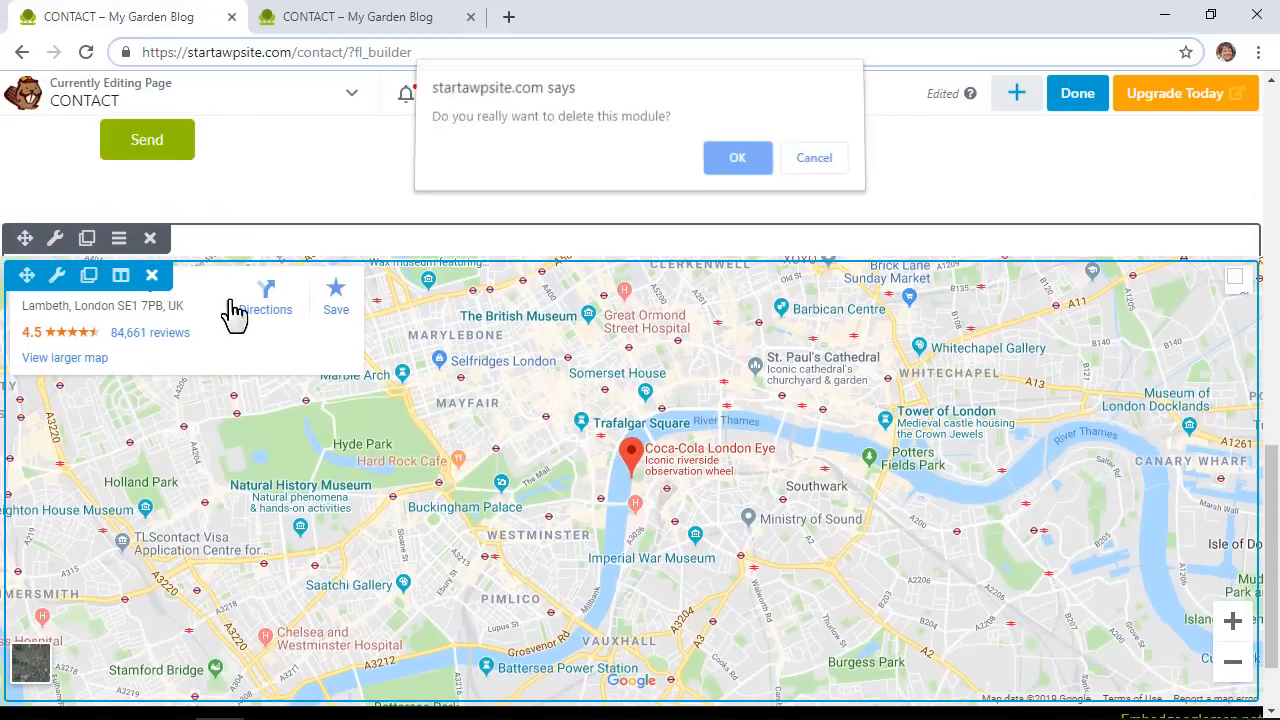
pyautogui.click(737, 166)
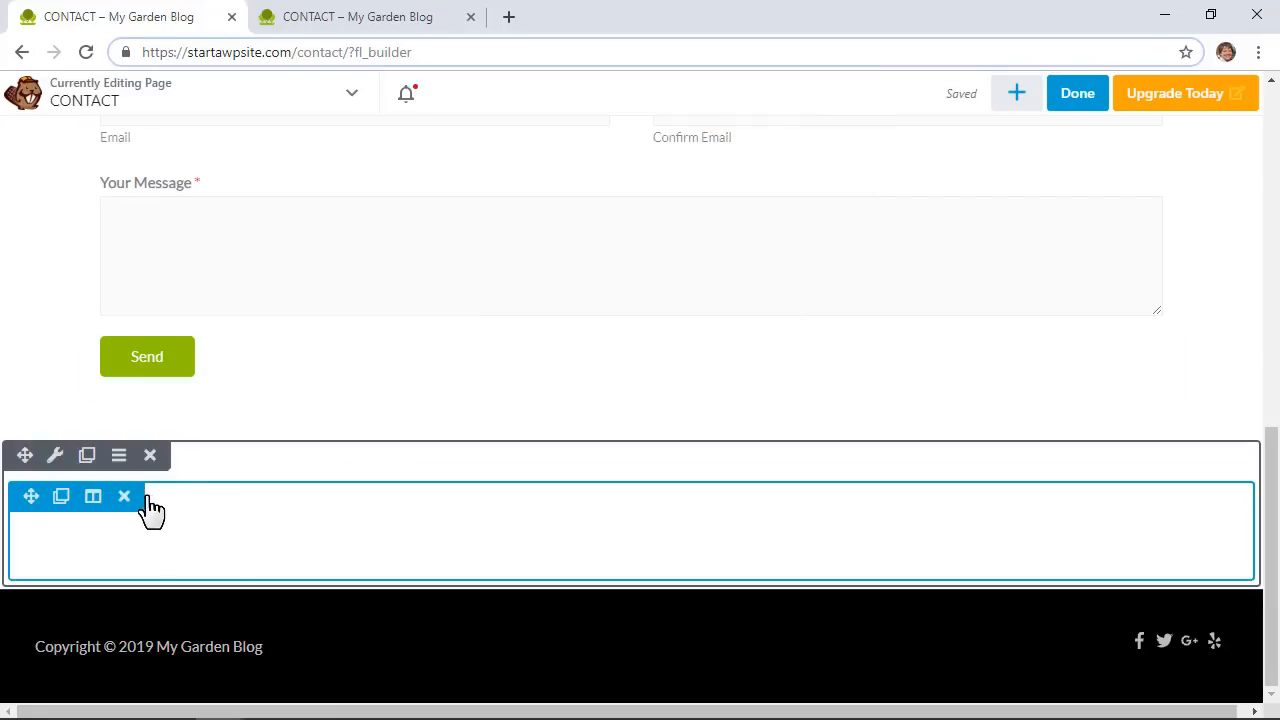
pyautogui.click(125, 496)
# Check the description text in the DESIGN IS A FUNNY WORD heading's settings and leave it unchanged
pyautogui.scroll(5, 366, 506)
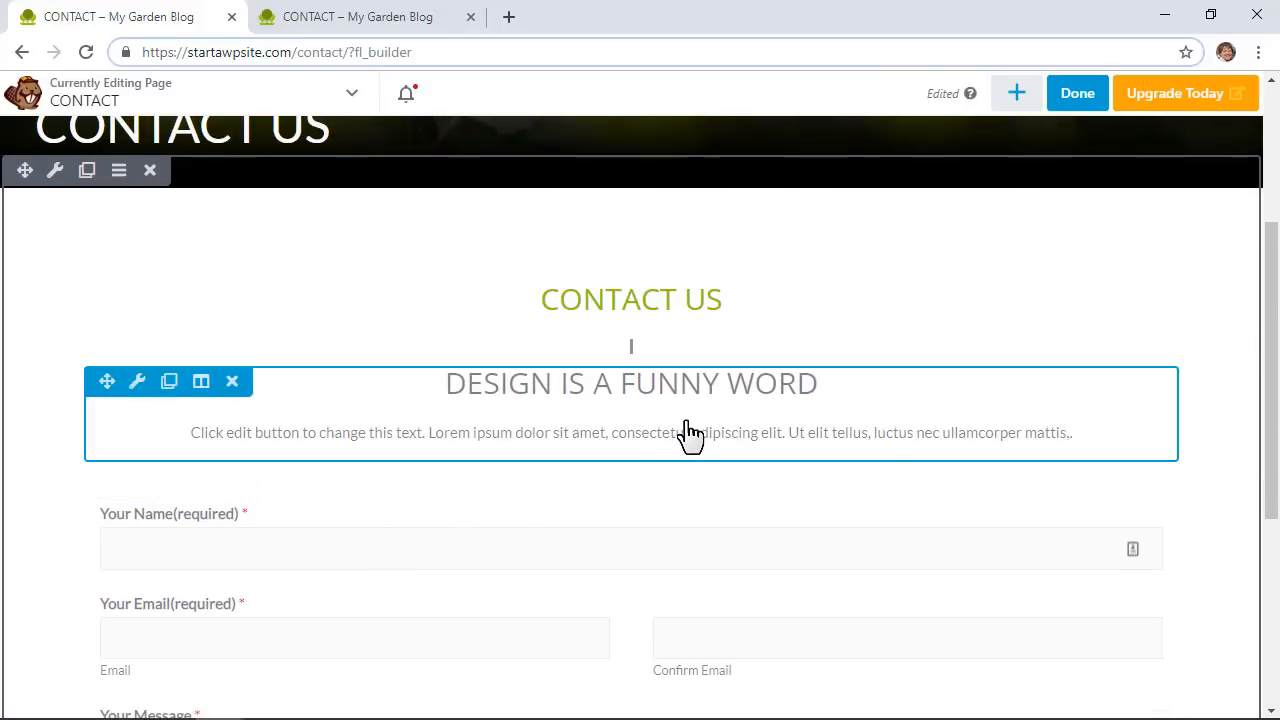
pyautogui.click(506, 423)
pyautogui.scroll(-3, 320, 525)
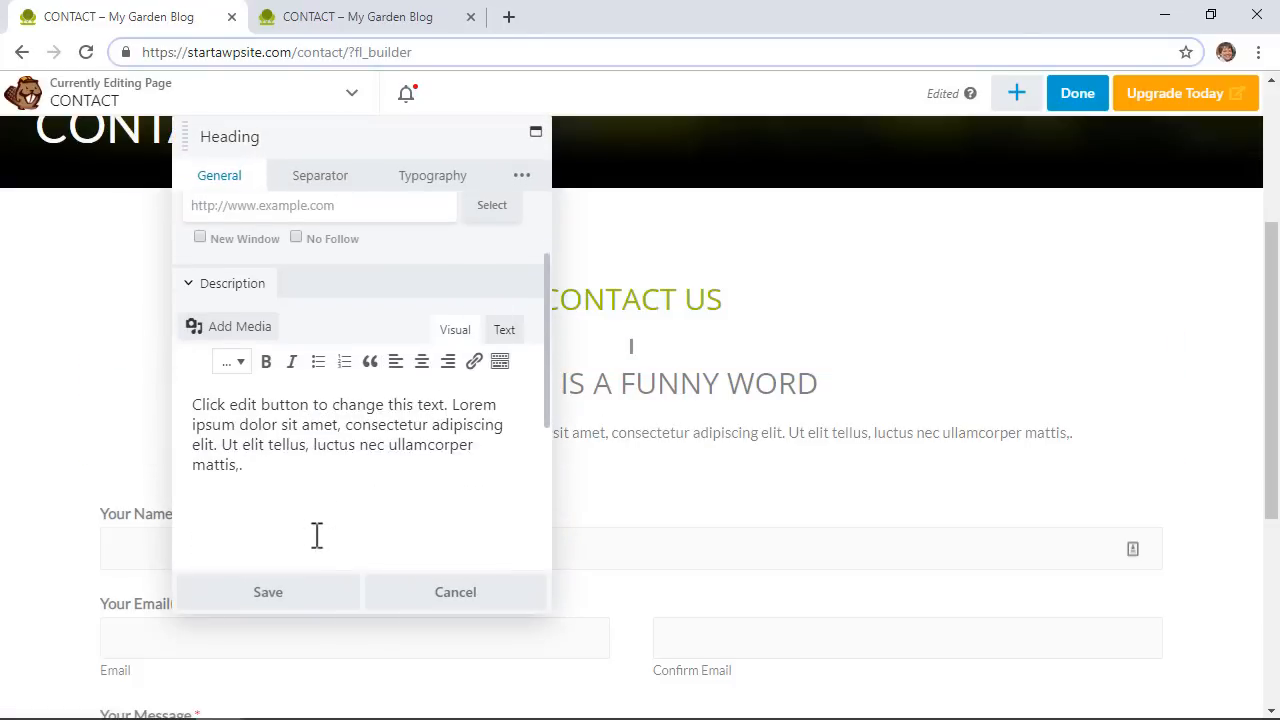
pyautogui.click(434, 598)
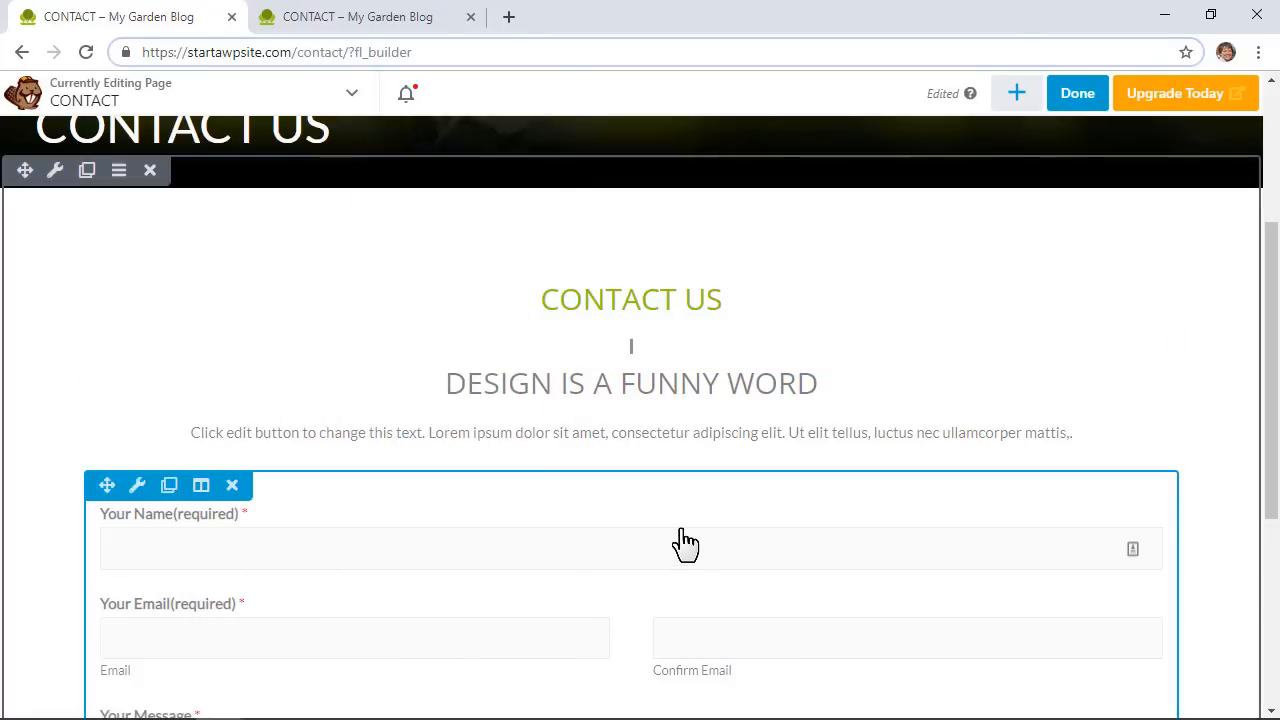
# Set the right and left margins of the contact form's column to 150 px in its advanced settings
pyautogui.scroll(-1, 680, 525)
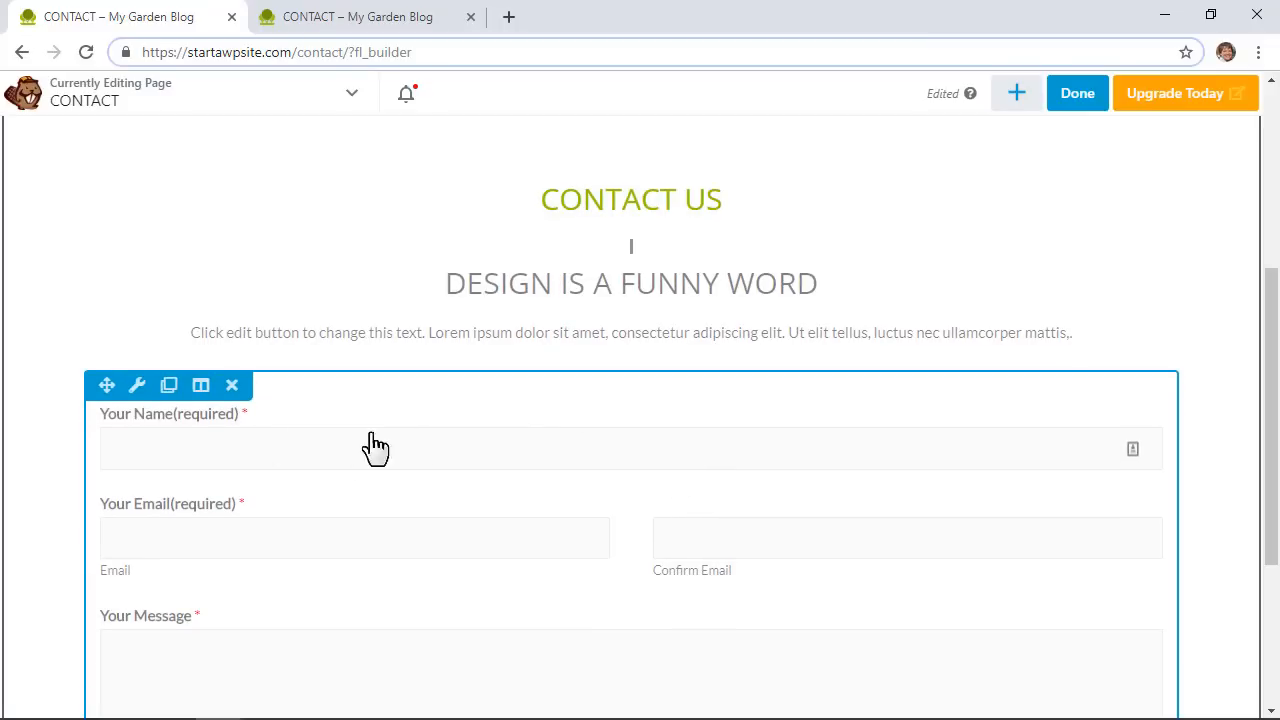
pyautogui.moveTo(203, 400)
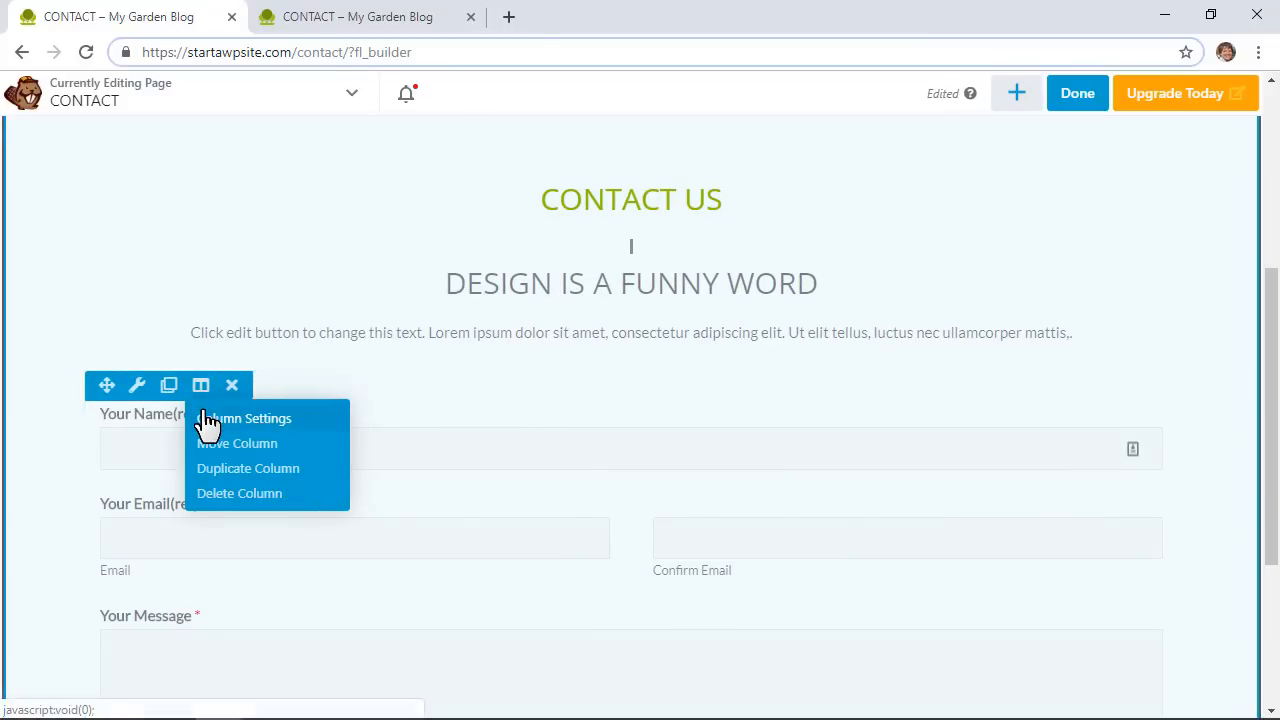
pyautogui.click(207, 420)
pyautogui.scroll(-3, 206, 423)
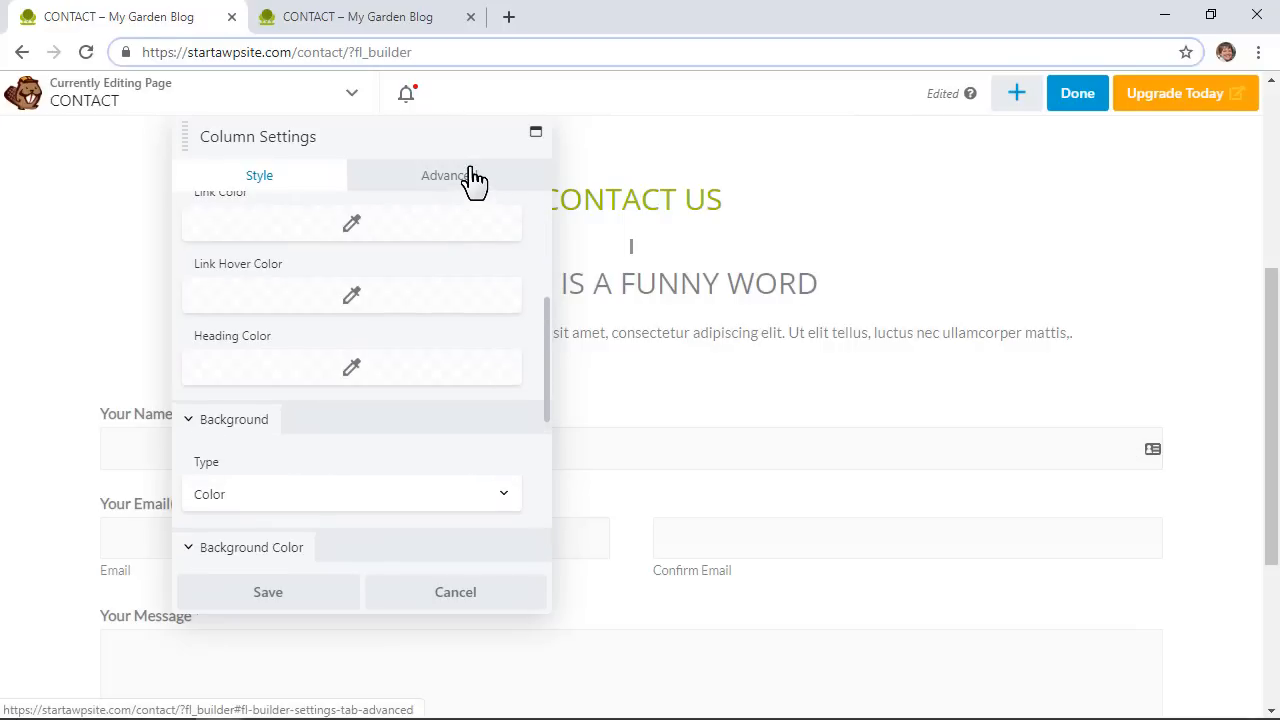
pyautogui.click(470, 180)
pyautogui.scroll(-4, 423, 360)
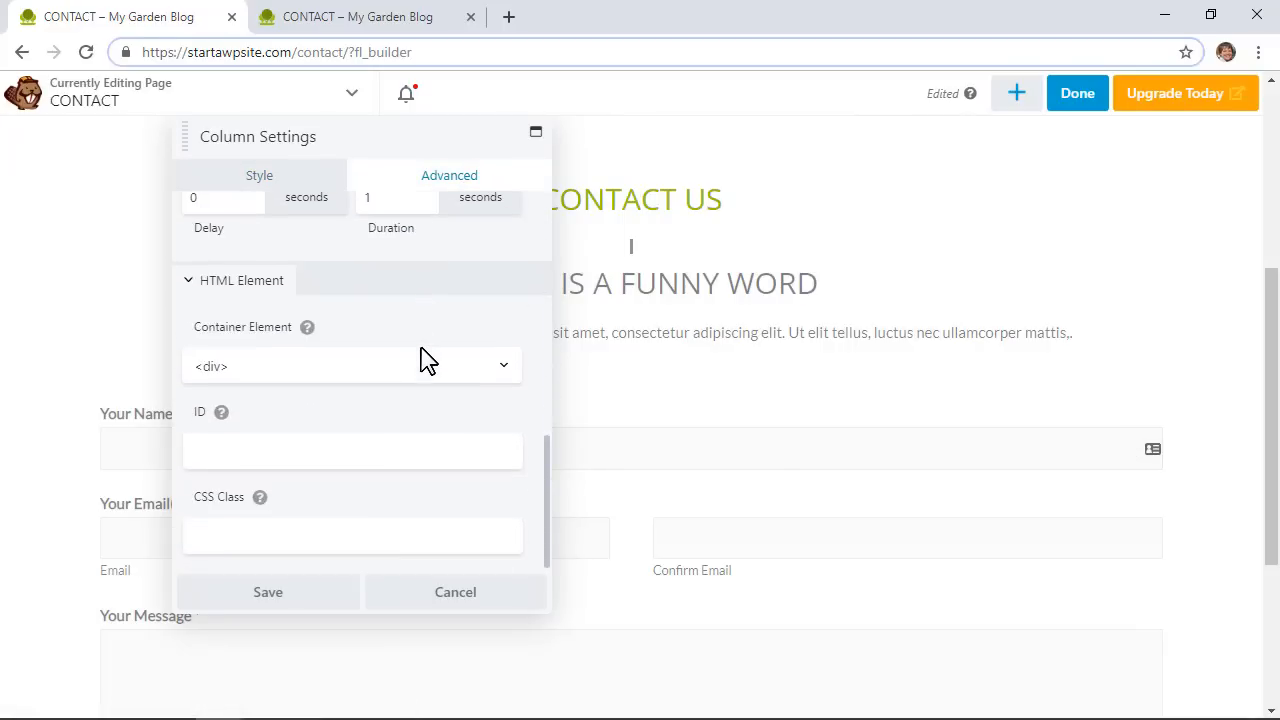
pyautogui.scroll(7, 428, 361)
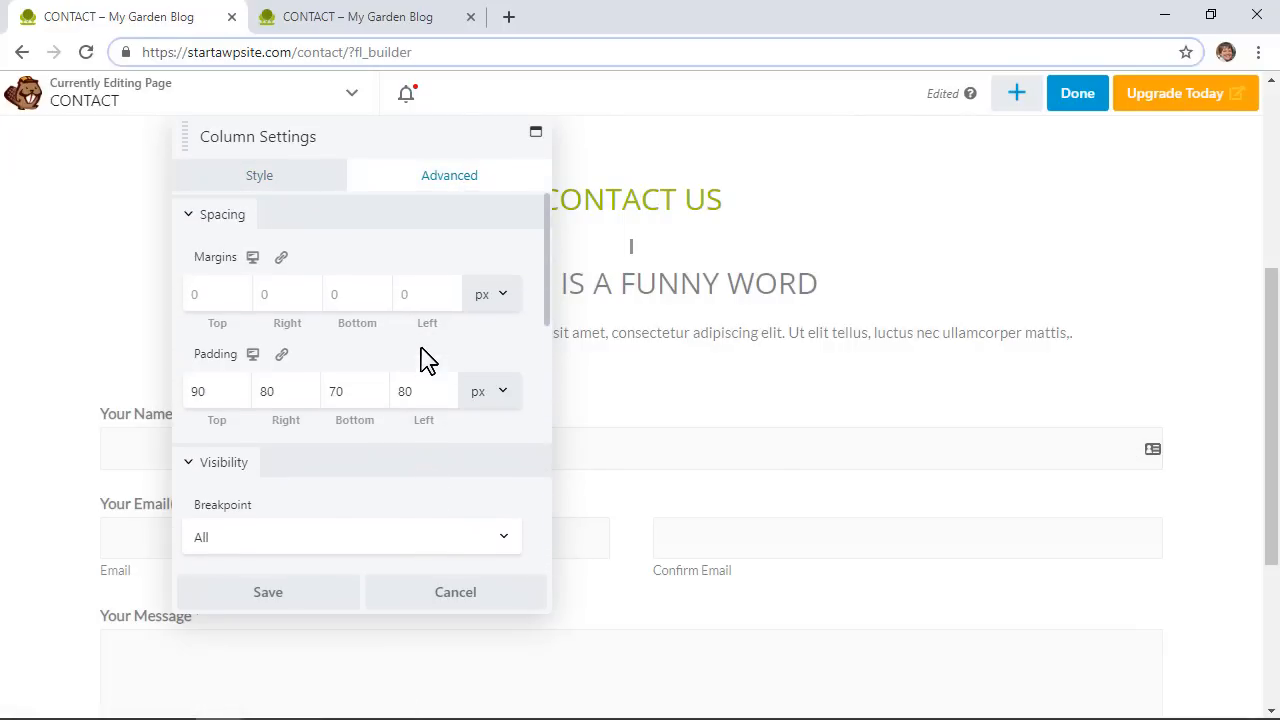
pyautogui.click(418, 296)
pyautogui.write('50')
pyautogui.click(281, 294)
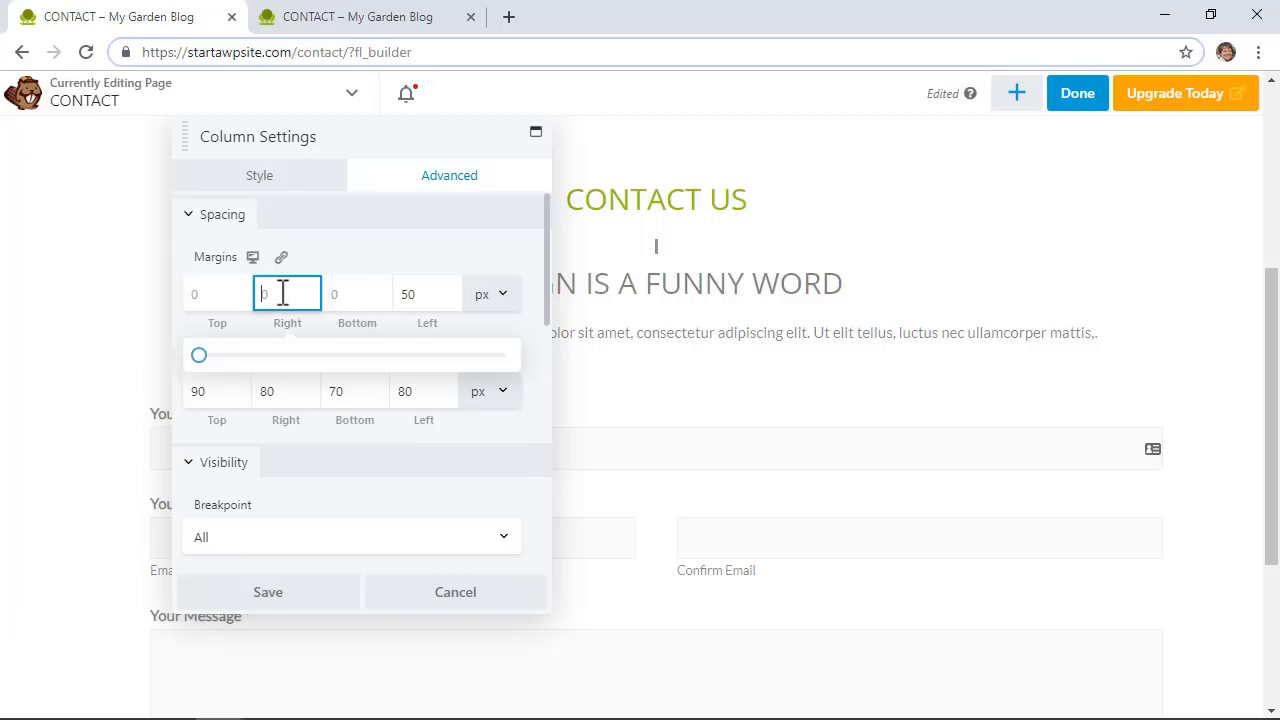
pyautogui.write('50150')
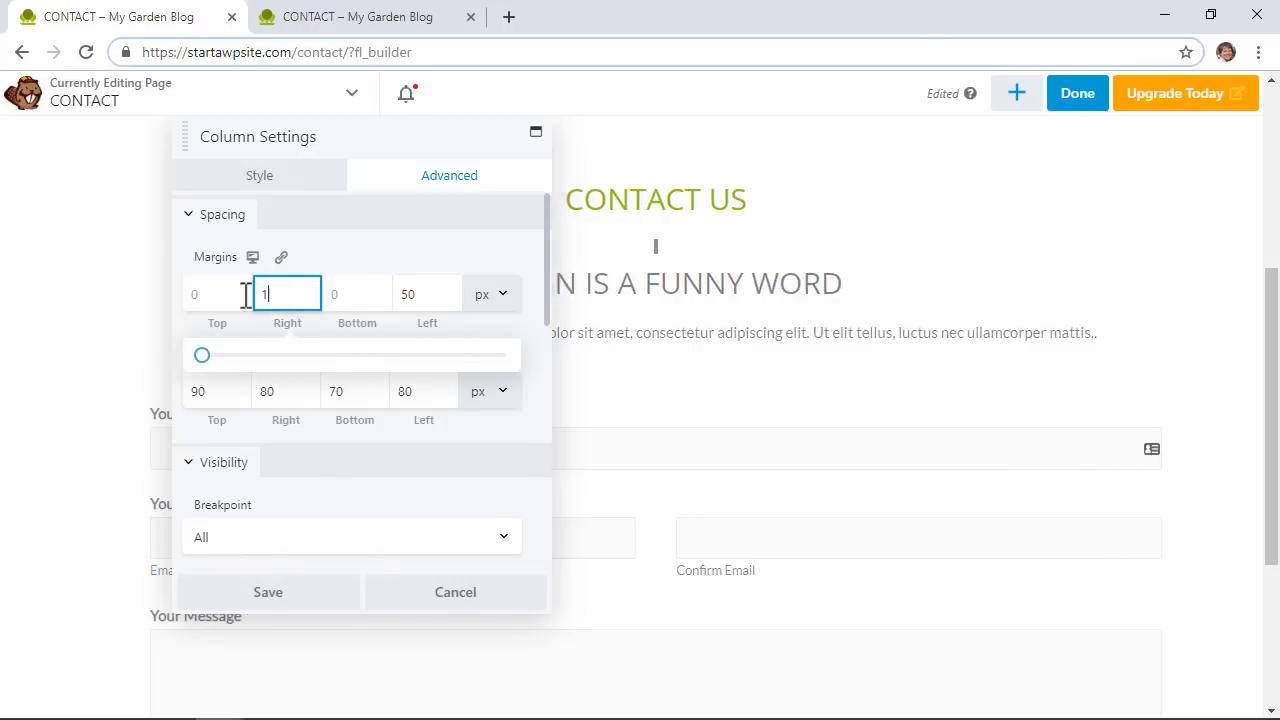
pyautogui.click(428, 294)
pyautogui.write('150')
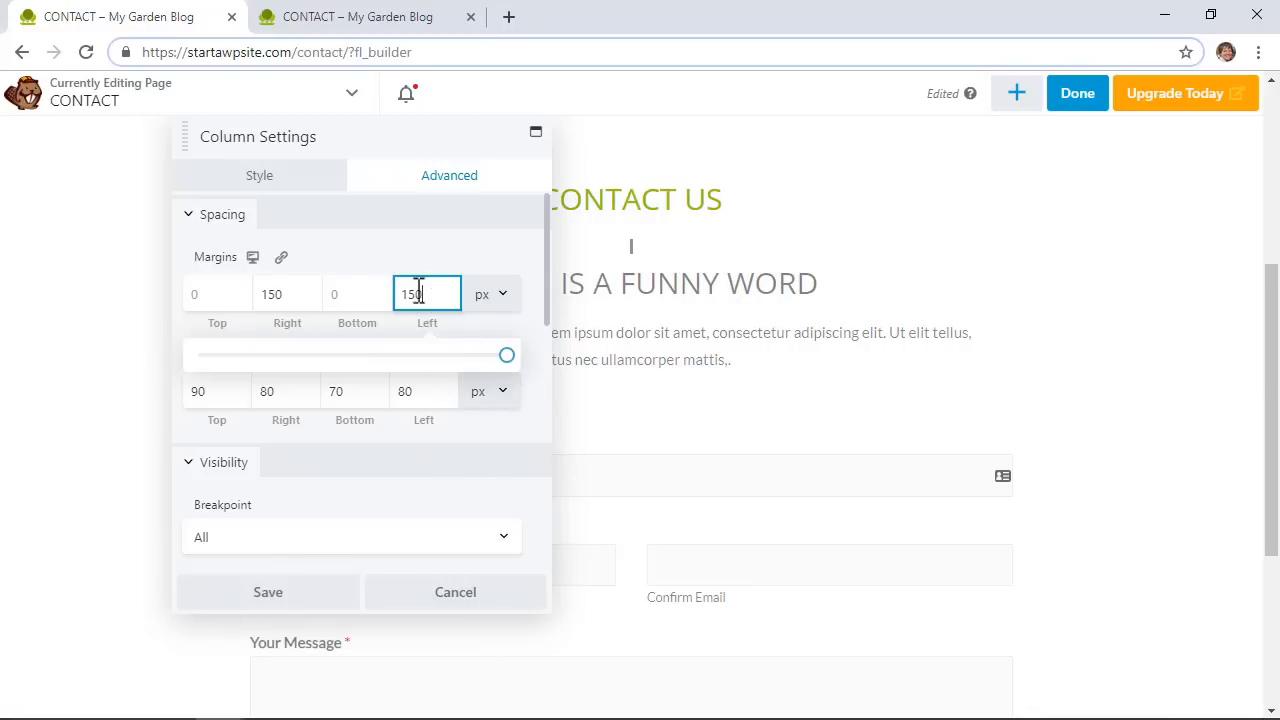
# Increase the column's left and right margins to 300 px and save the column settings
pyautogui.write('300')
pyautogui.doubleClick(251, 294)
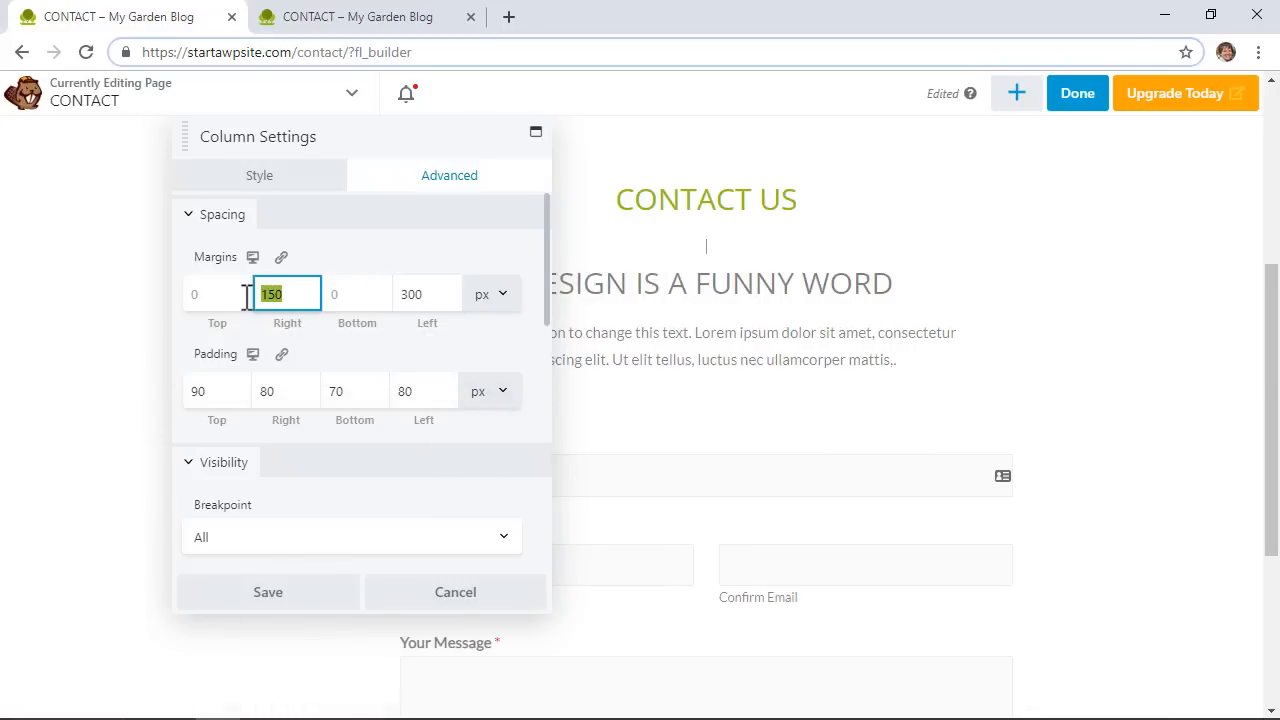
pyautogui.write('300')
pyautogui.click(280, 595)
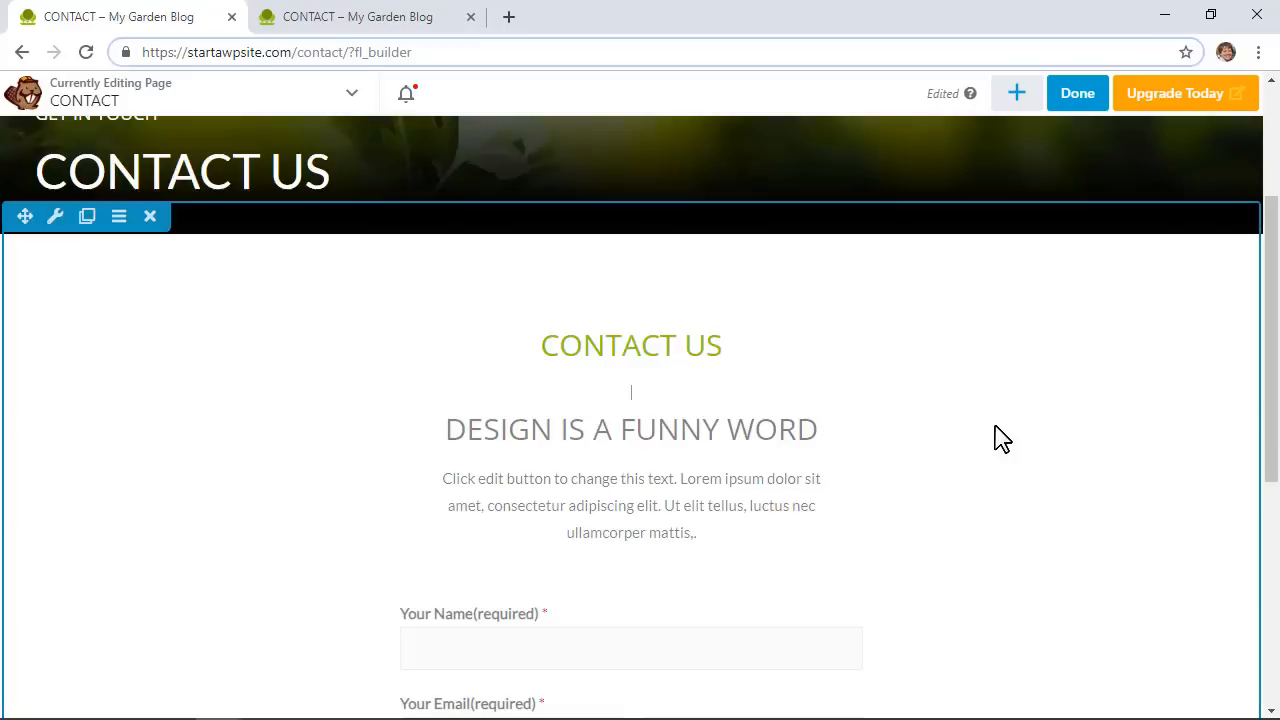
# Finish editing the CONTACT page and publish the changes
pyautogui.scroll(1, 994, 434)
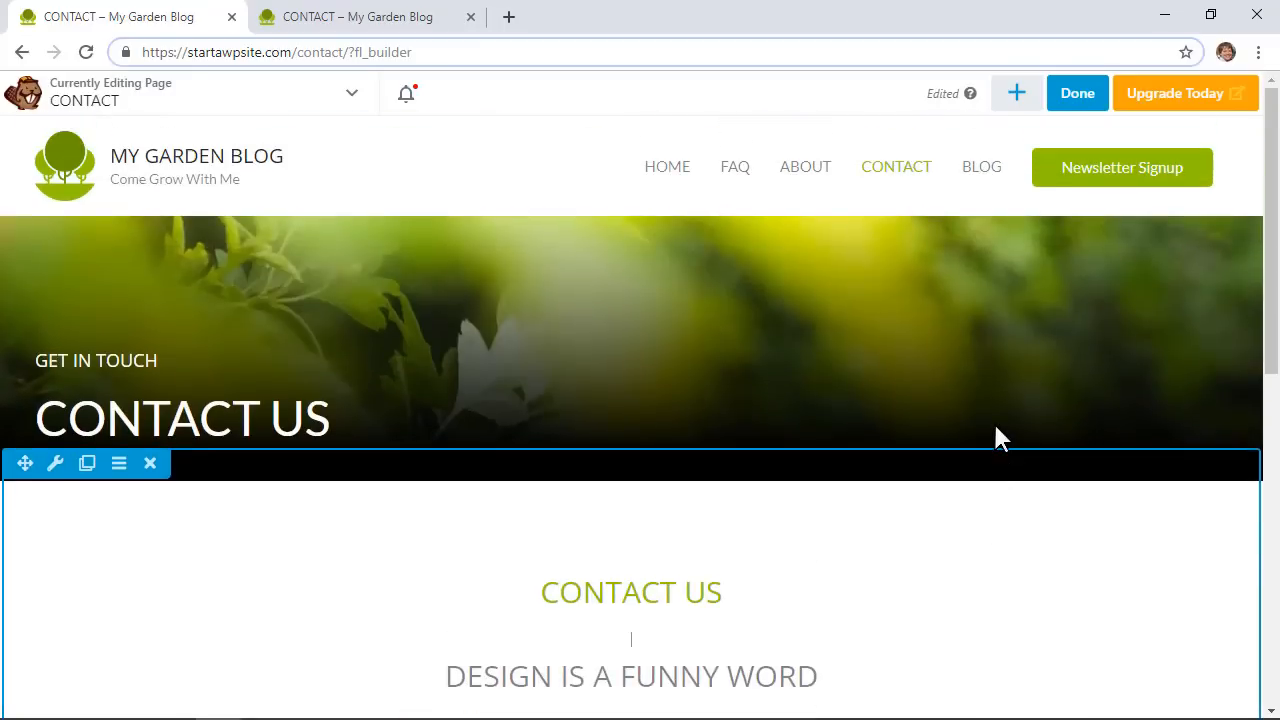
pyautogui.click(1077, 100)
pyautogui.click(1110, 97)
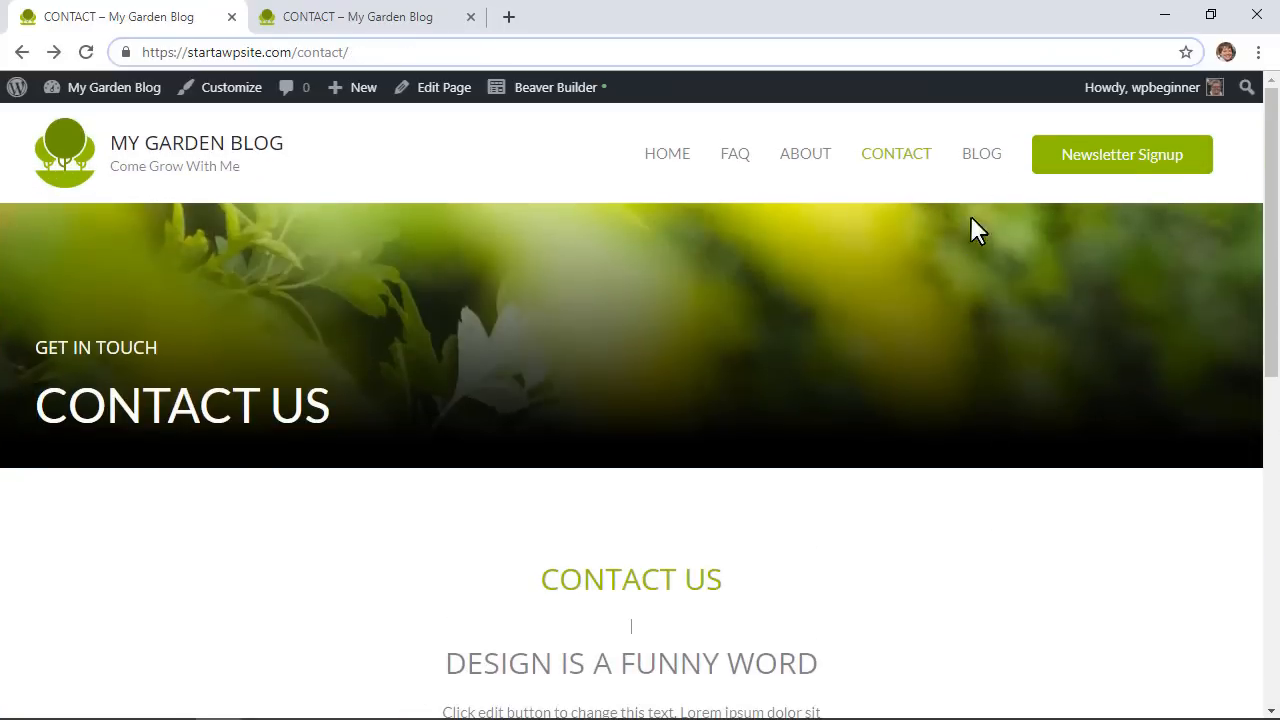
# Open the BLOG page in the theme customizer and set the Posts page to Blog in the homepage settings
pyautogui.click(984, 158)
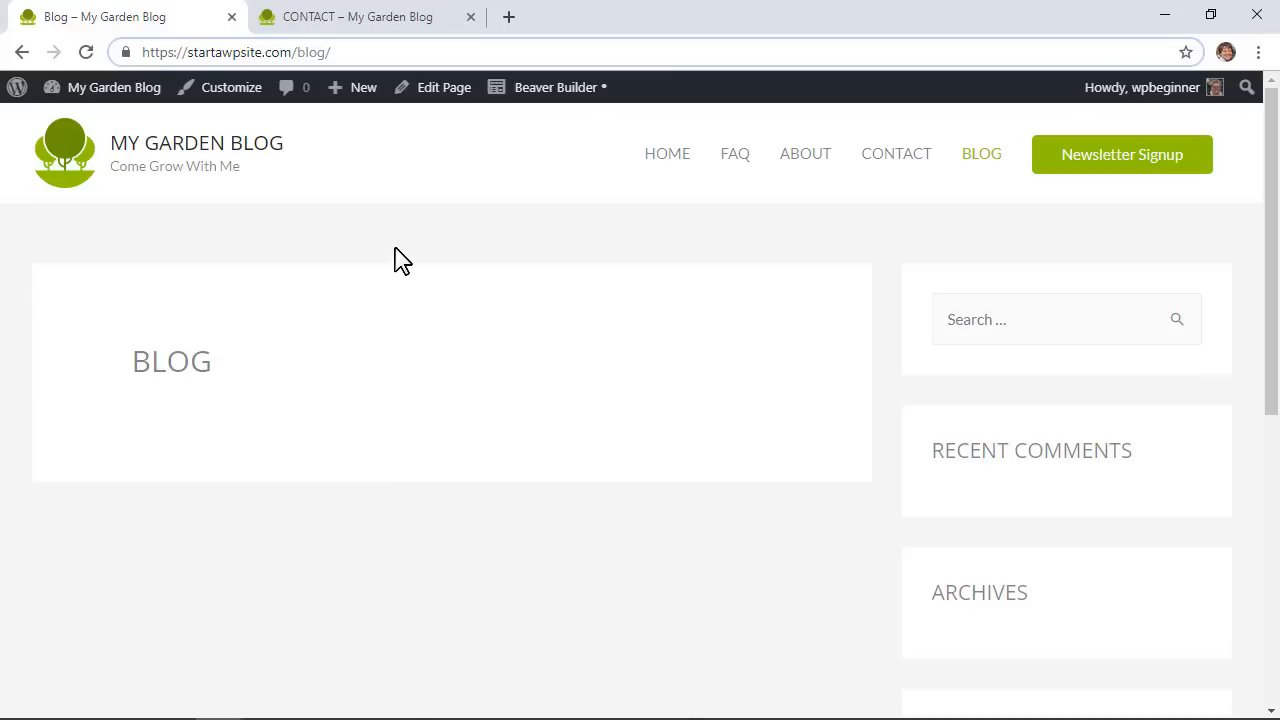
pyautogui.click(215, 98)
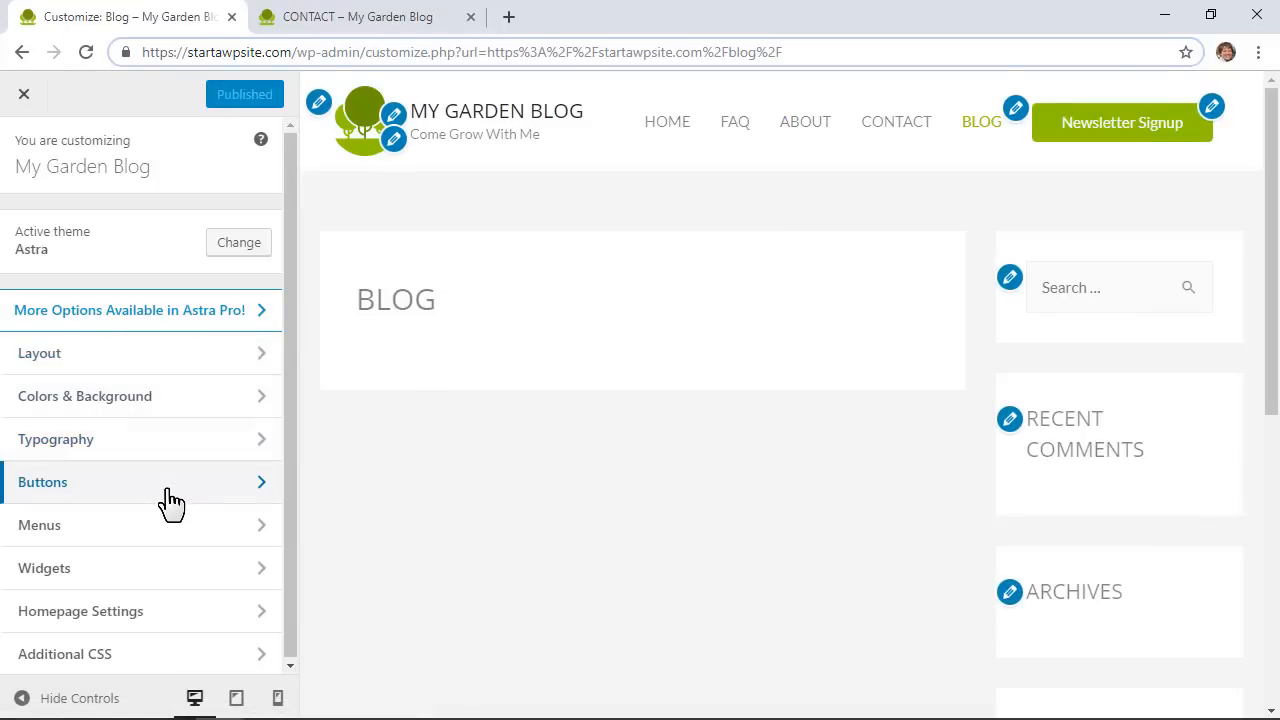
pyautogui.click(180, 620)
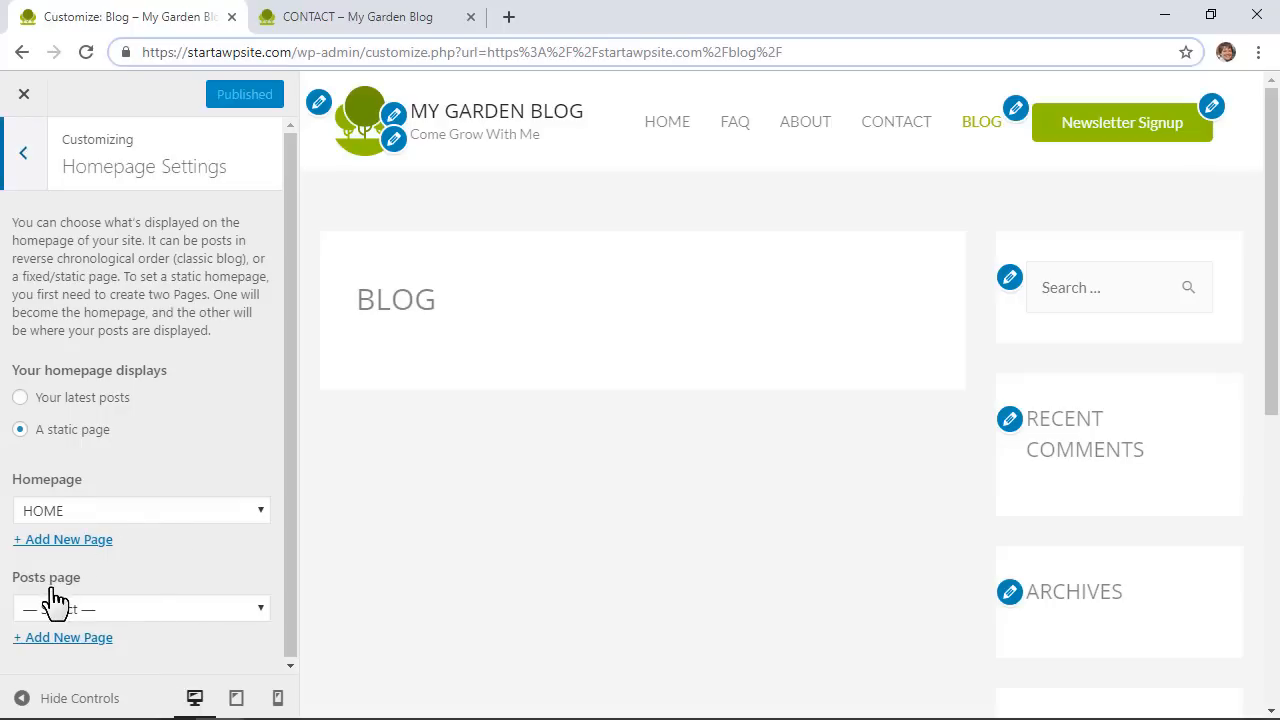
pyautogui.click(100, 610)
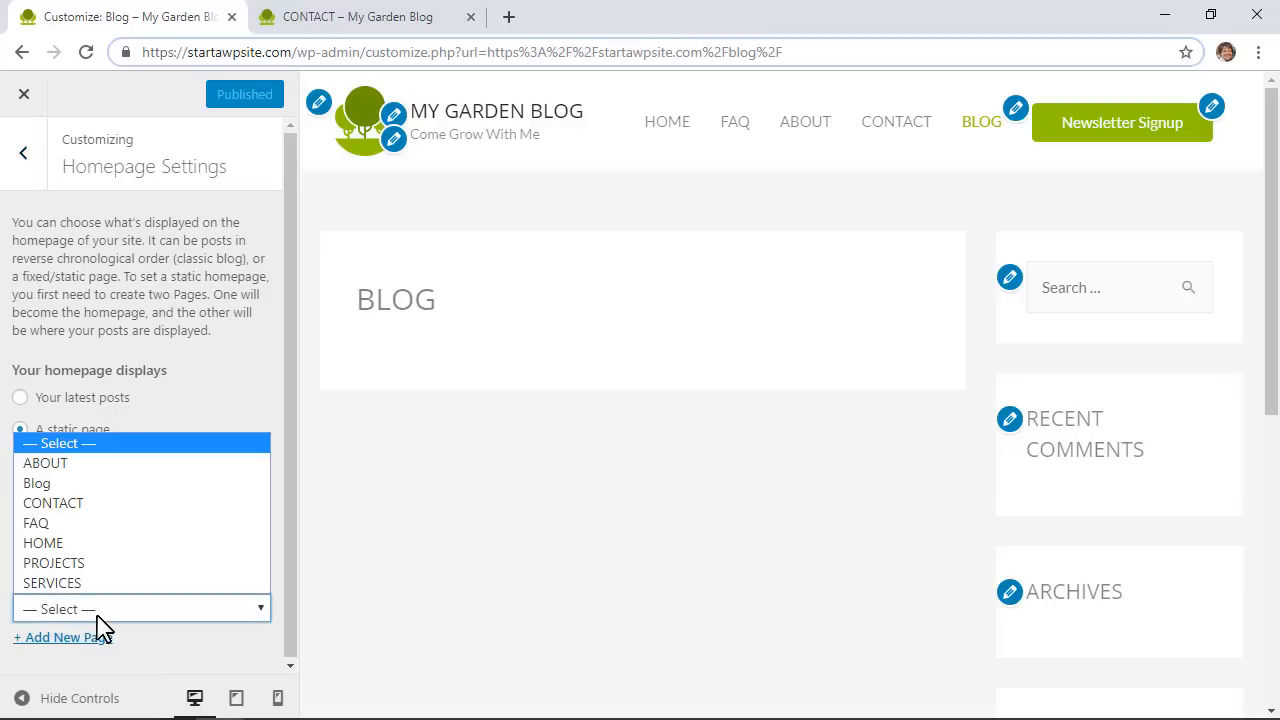
pyautogui.click(118, 485)
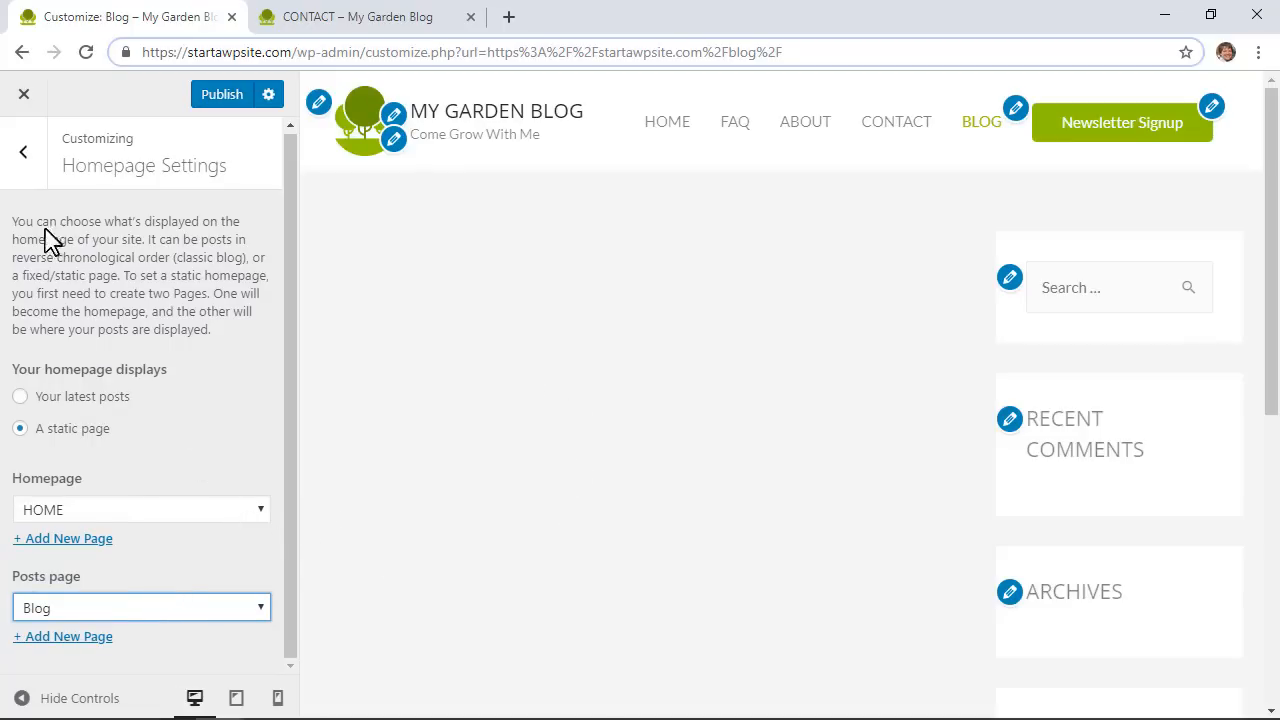
# Remove the Meta widget from the Main Sidebar widget area
pyautogui.click(23, 153)
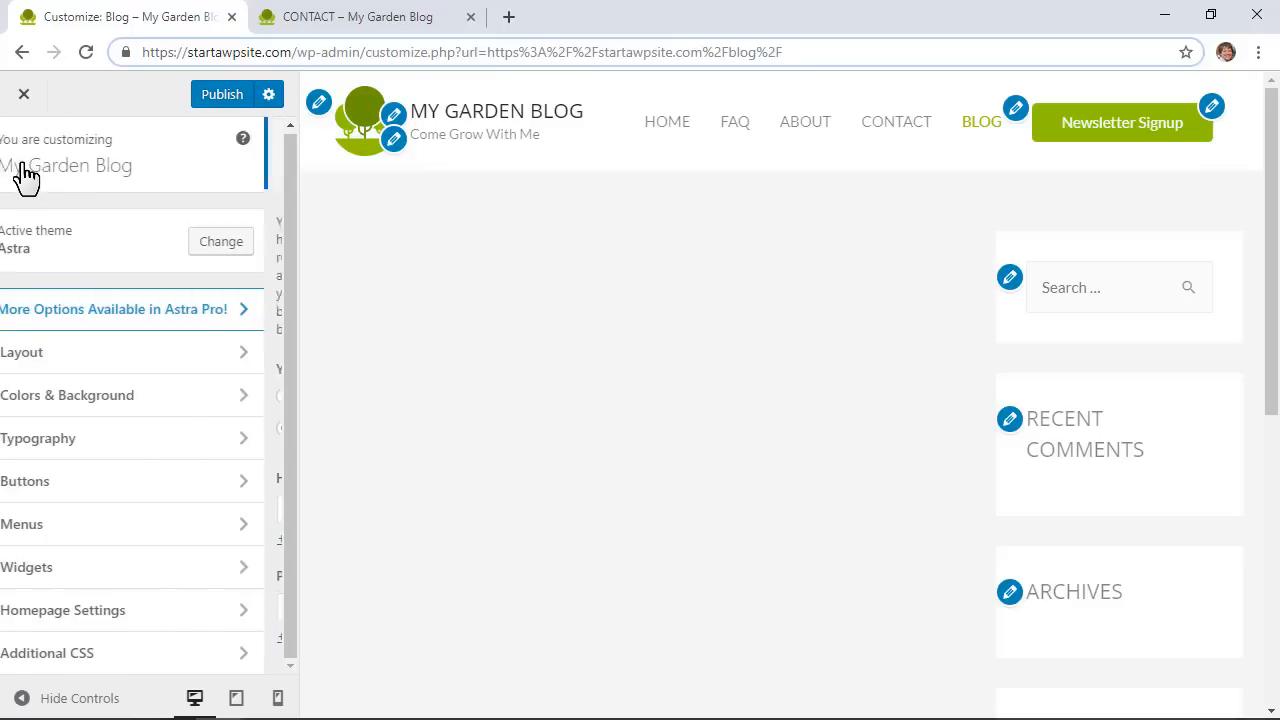
pyautogui.click(140, 569)
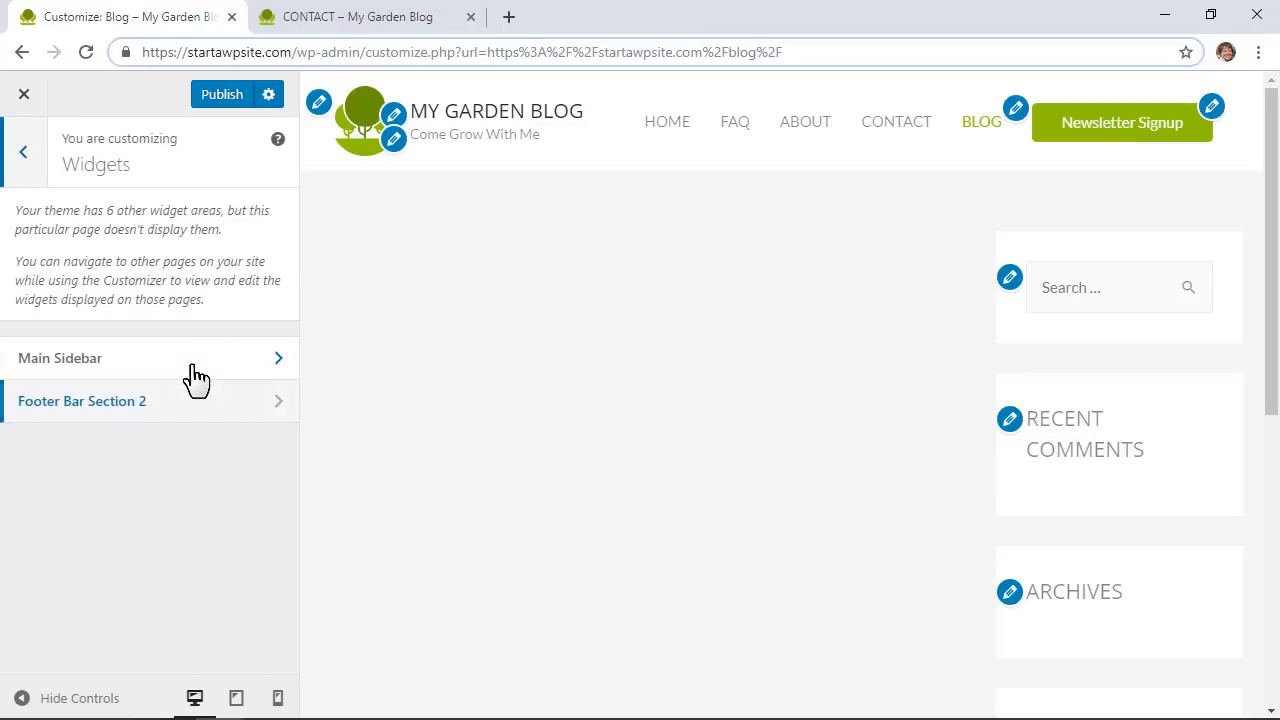
pyautogui.click(195, 377)
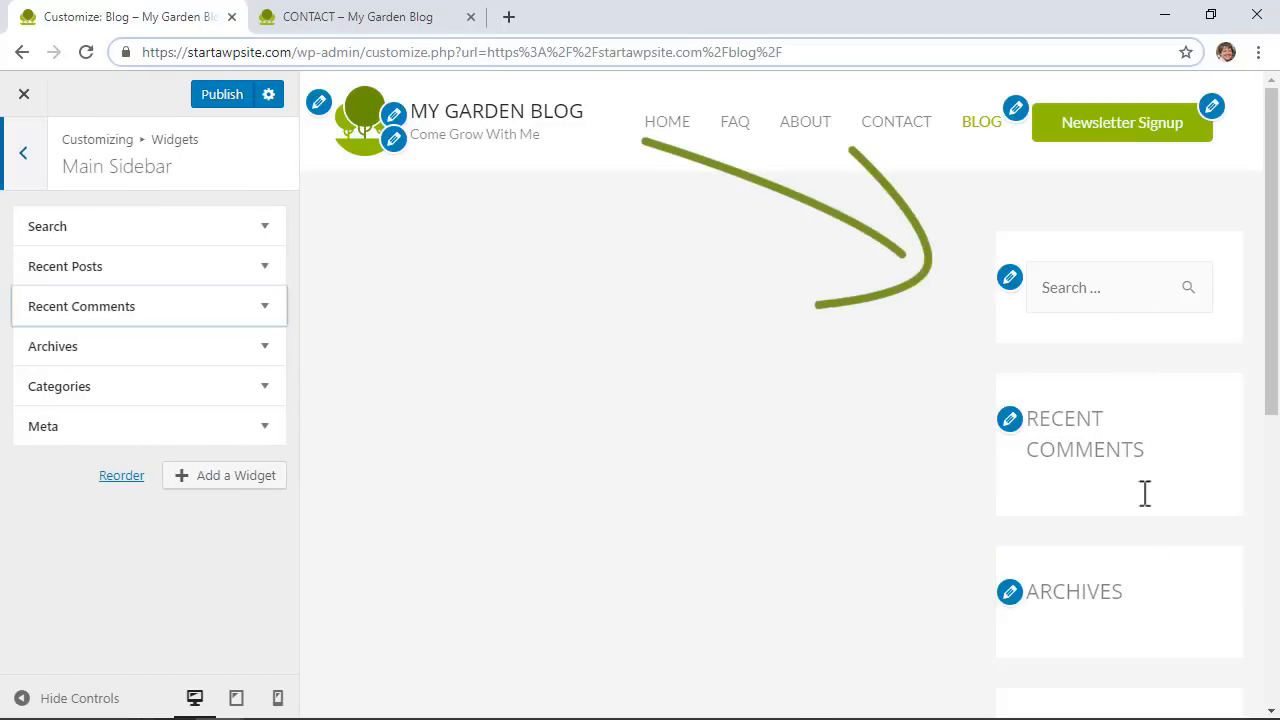
pyautogui.scroll(-1, 1150, 593)
pyautogui.scroll(-5, 1150, 593)
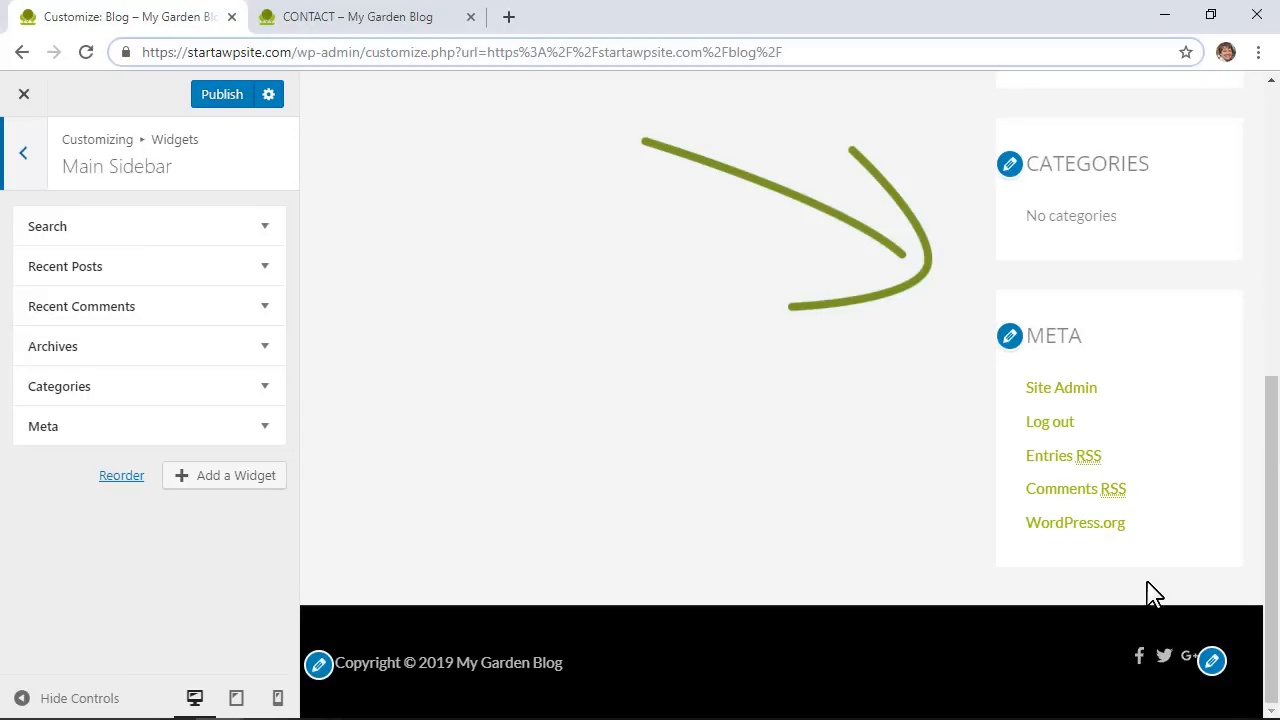
pyautogui.click(262, 428)
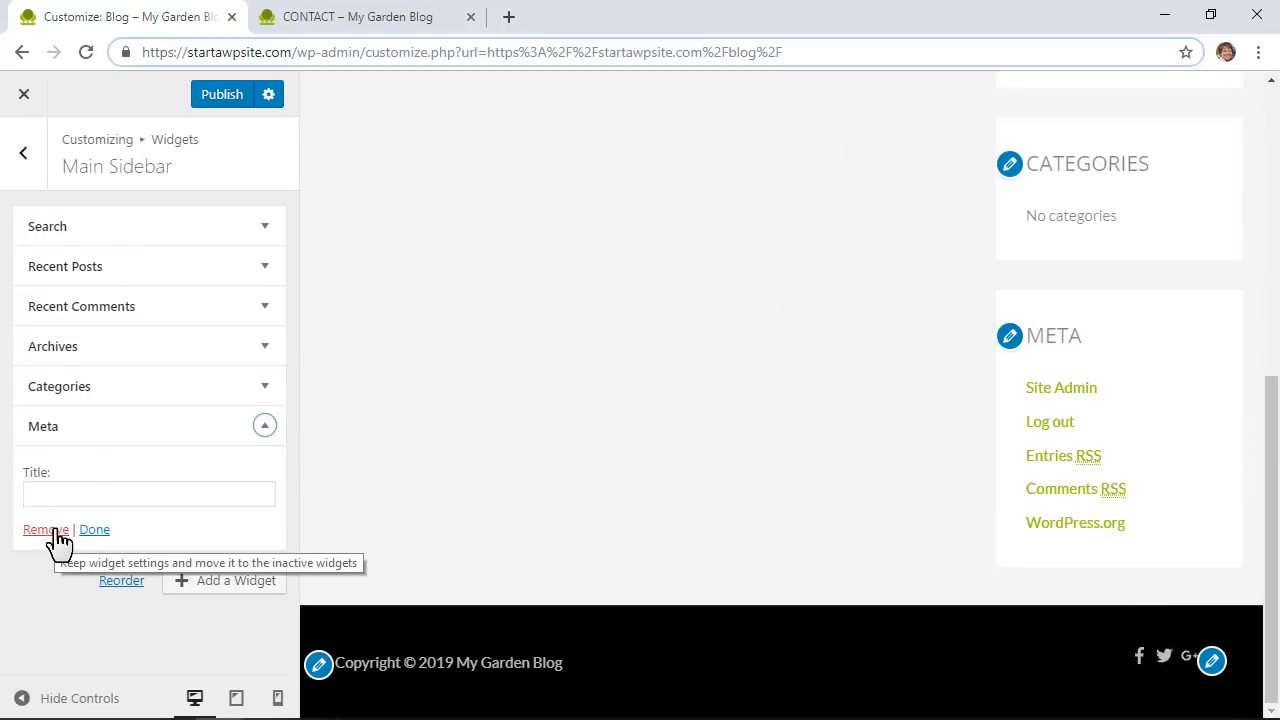
pyautogui.click(50, 535)
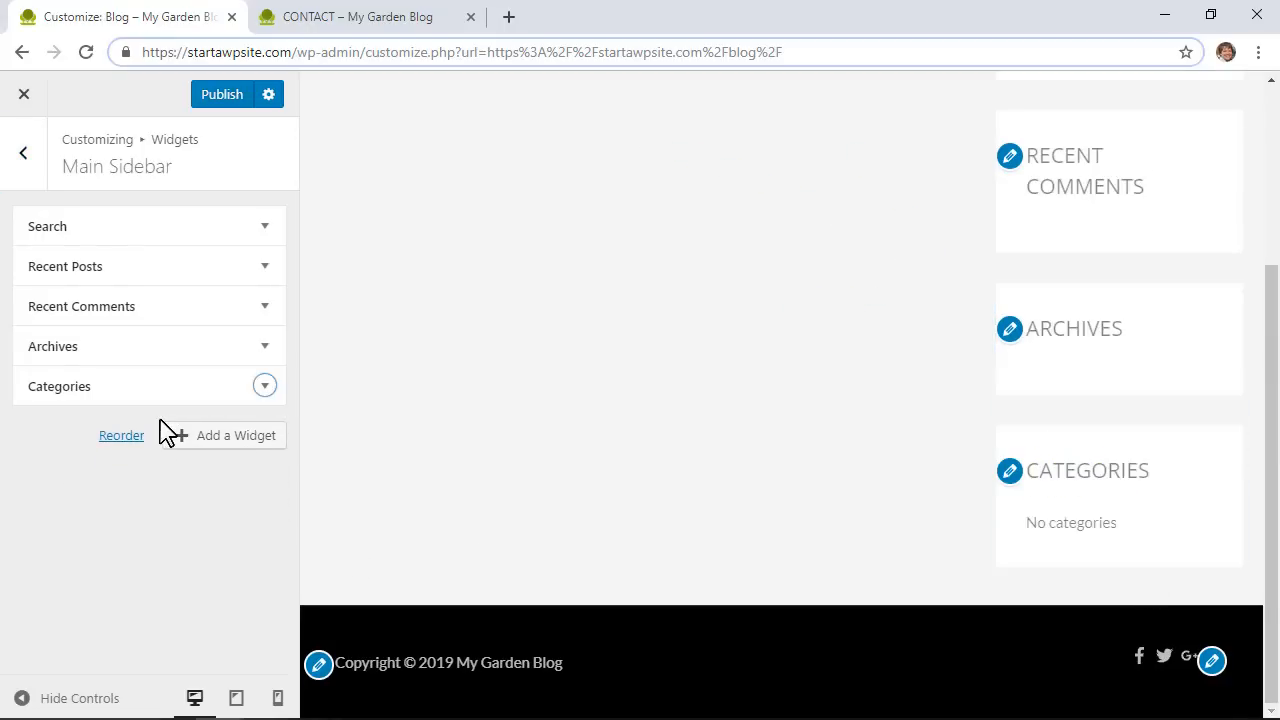
# Remove the Archives and Recent Comments widgets from the Main Sidebar, publish the changes and leave the customizer
pyautogui.click(265, 346)
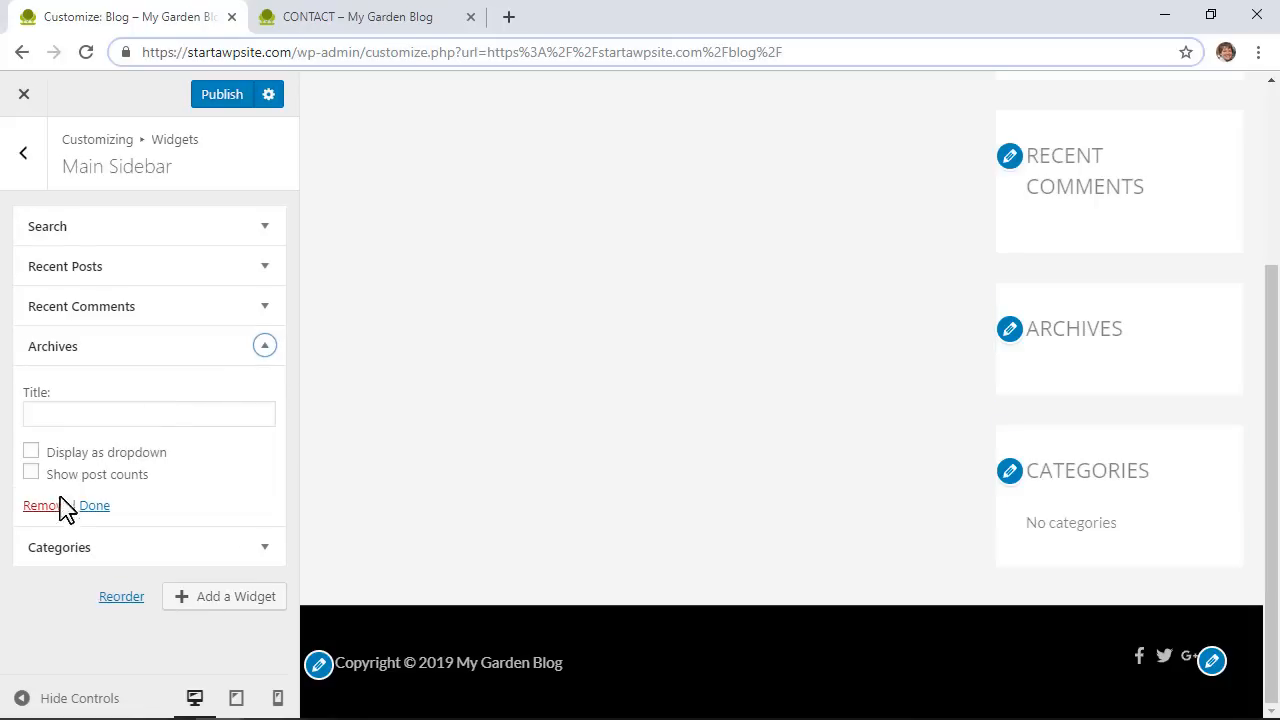
pyautogui.click(45, 507)
pyautogui.click(264, 306)
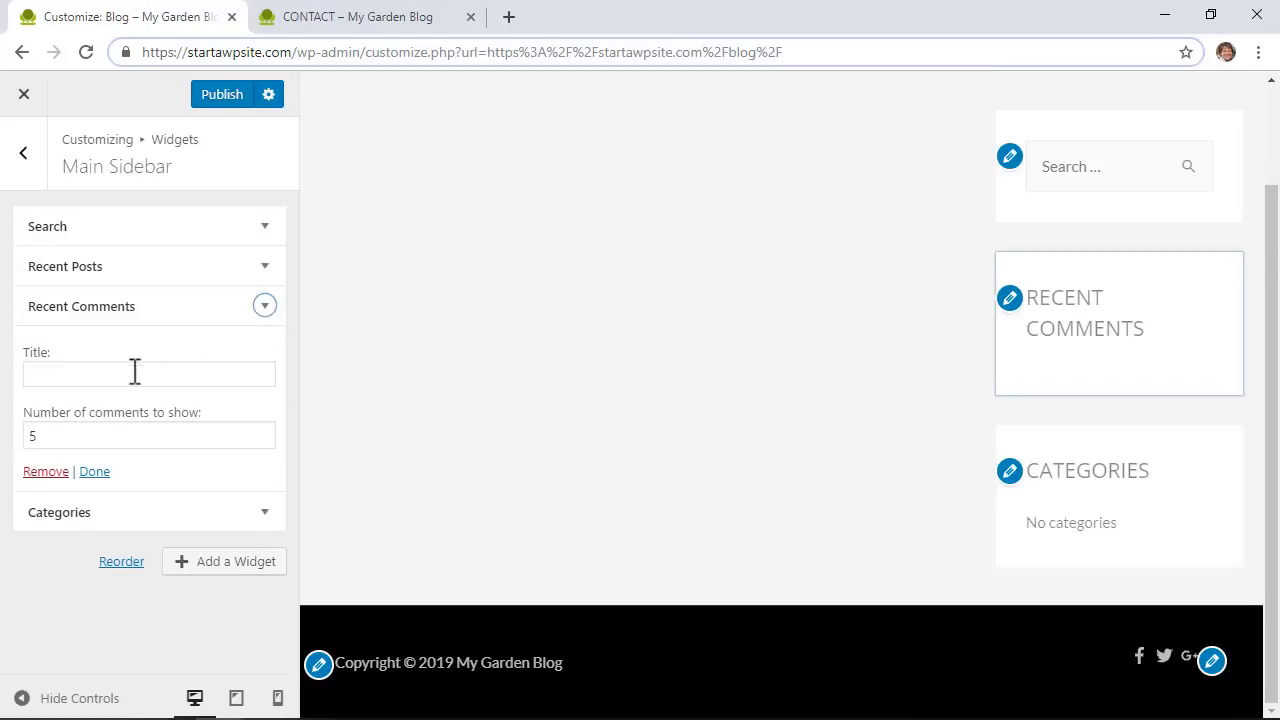
pyautogui.click(46, 472)
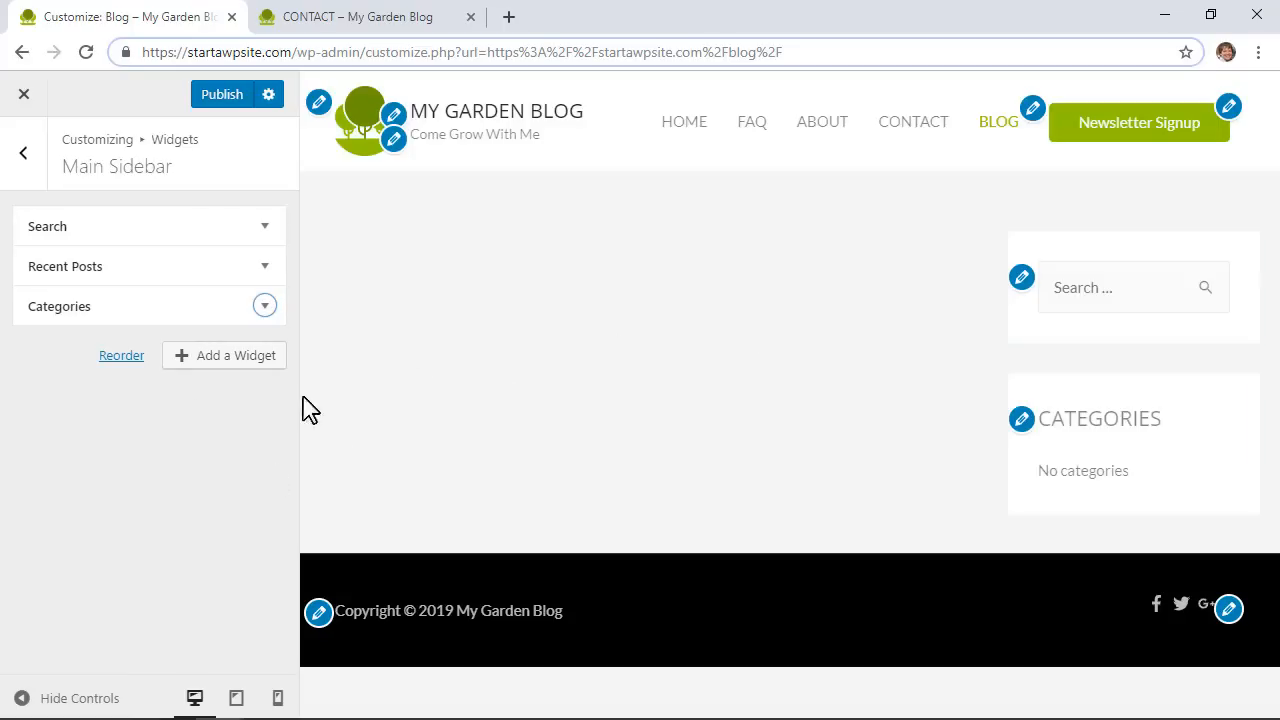
pyautogui.click(225, 100)
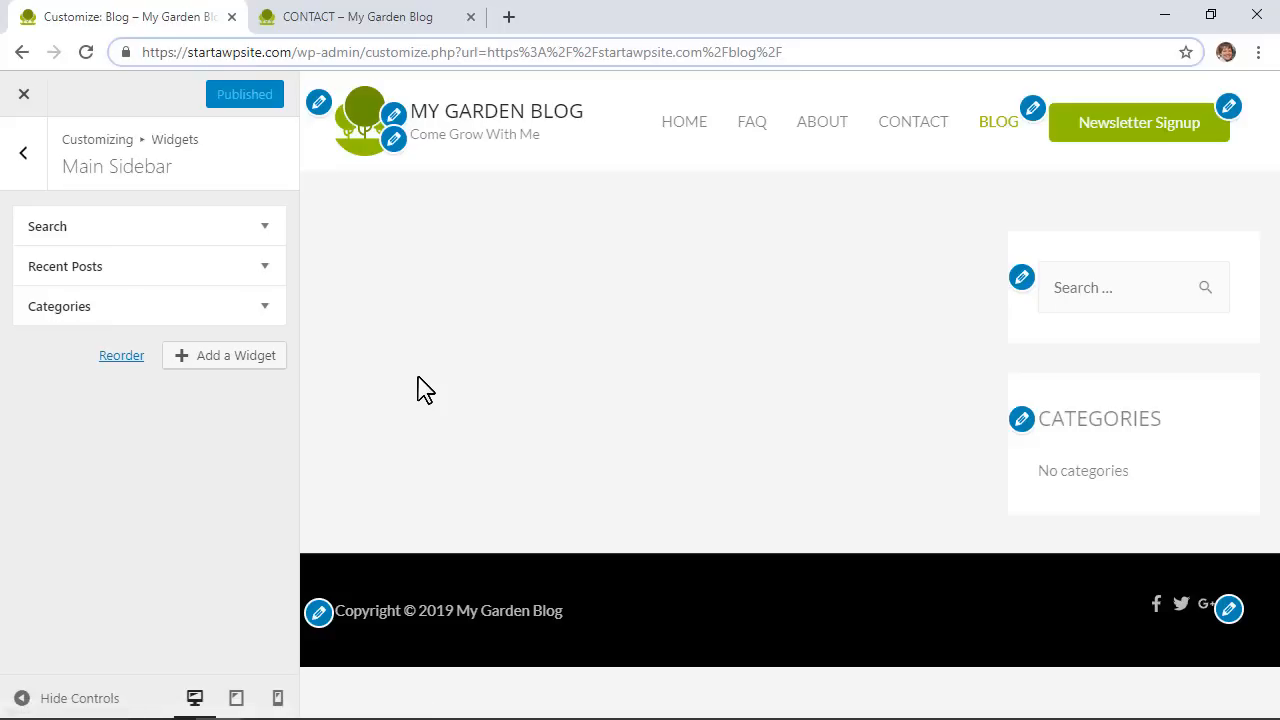
pyautogui.click(24, 93)
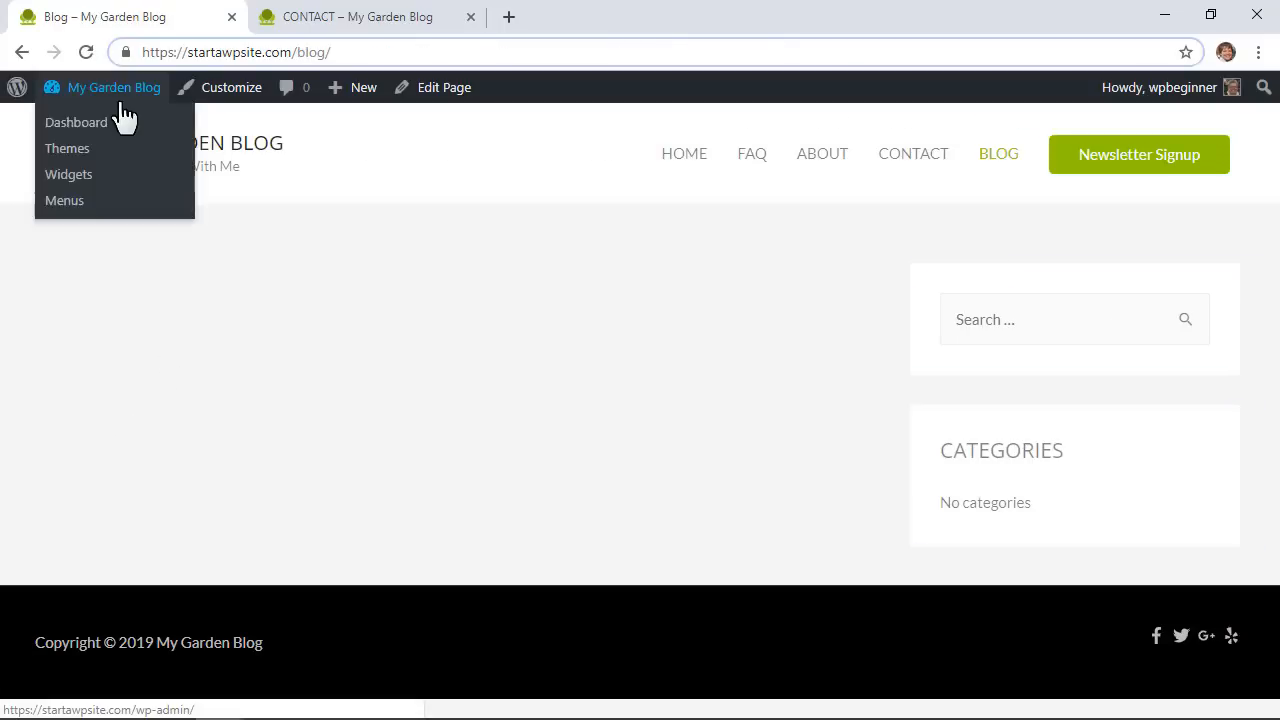
# Create a new post titled "Best garden Tomatoes" with a Lorem ipsum paragraph as its body and publish it
pyautogui.click(341, 123)
pyautogui.write('BEST ')
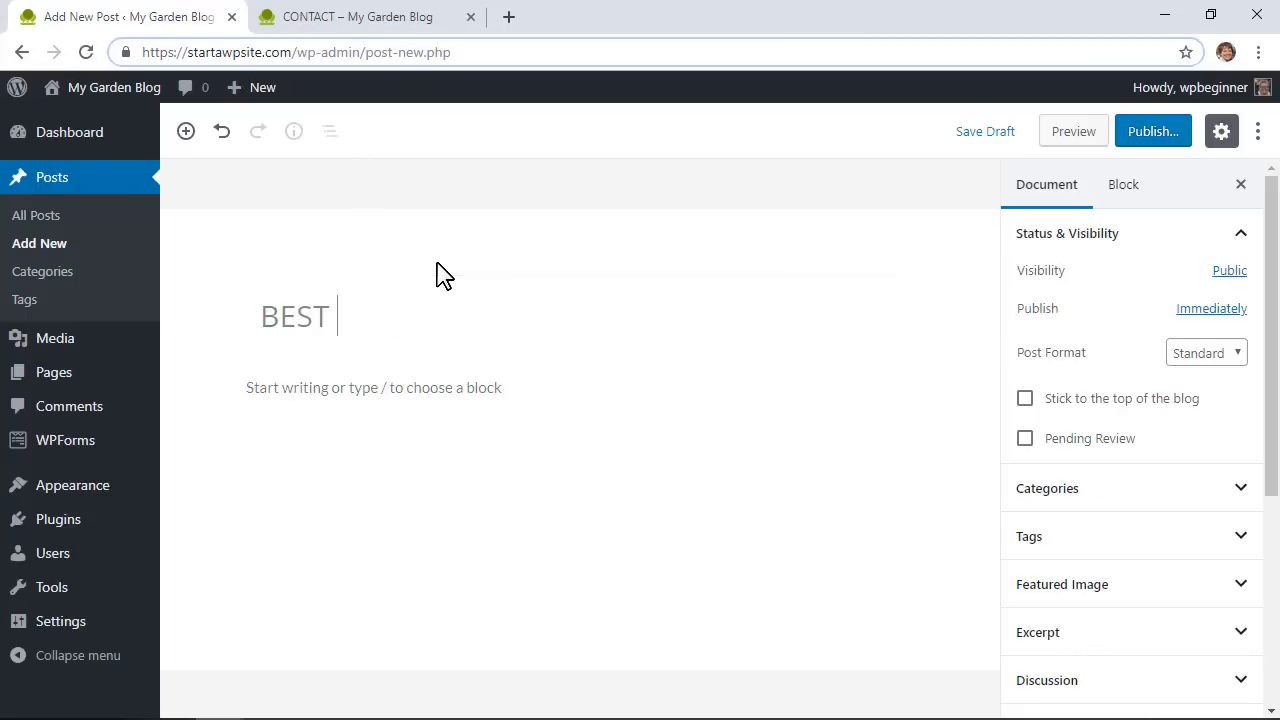
pyautogui.write('GARDEN TOMATOES')
pyautogui.click(408, 392)
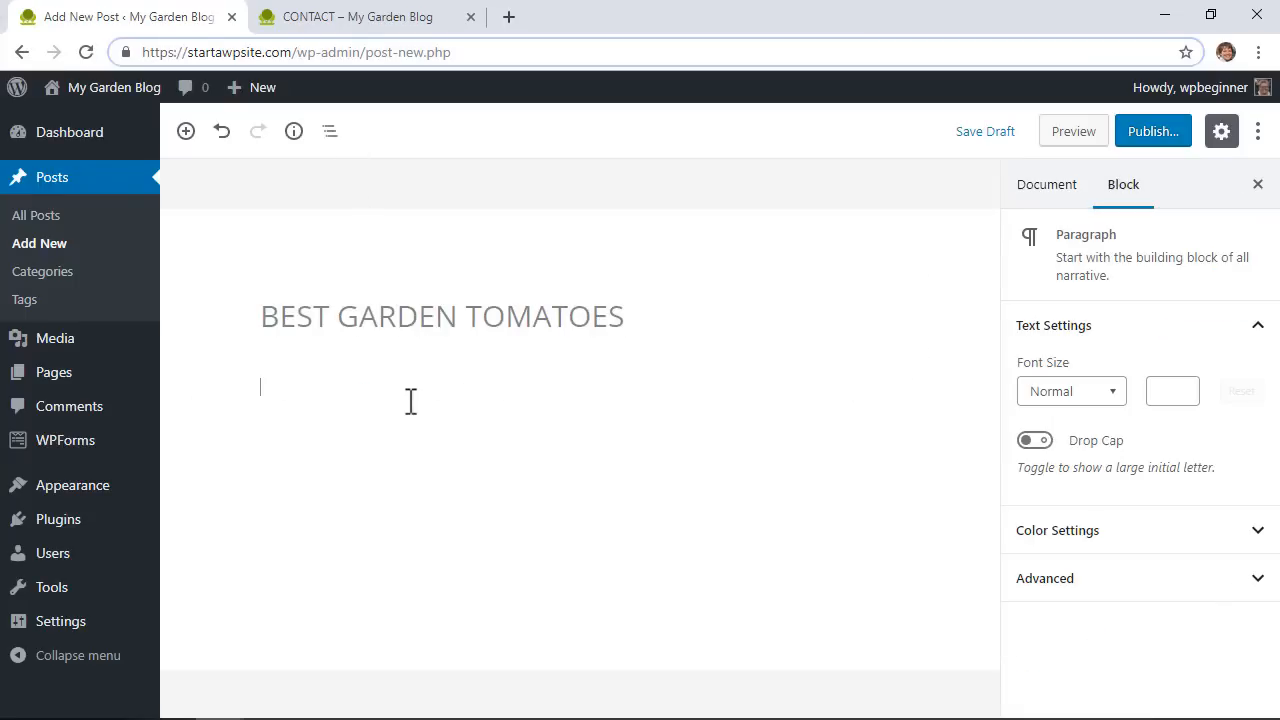
pyautogui.write('Lorem ipsum dolor sit amet, consectetur adipiscing elit, sed do eiusmod tempor incididunt ut labore et dolore magna aliqua. Ut enim ad minim veniam, quis nostrud exercitation ullamco laboris nisi ut aliquip ex ea commodo consequat. Duis aute irure dolor in reprehenderit in voluptate velit esse cillum dolore eu fugiat nulla pariatur. Excepteur sint occaecat cupidatat non proident, sunt in culpa qui officia deserunt mollit anim id est laborum.')
pyautogui.click(1170, 160)
pyautogui.click(1158, 136)
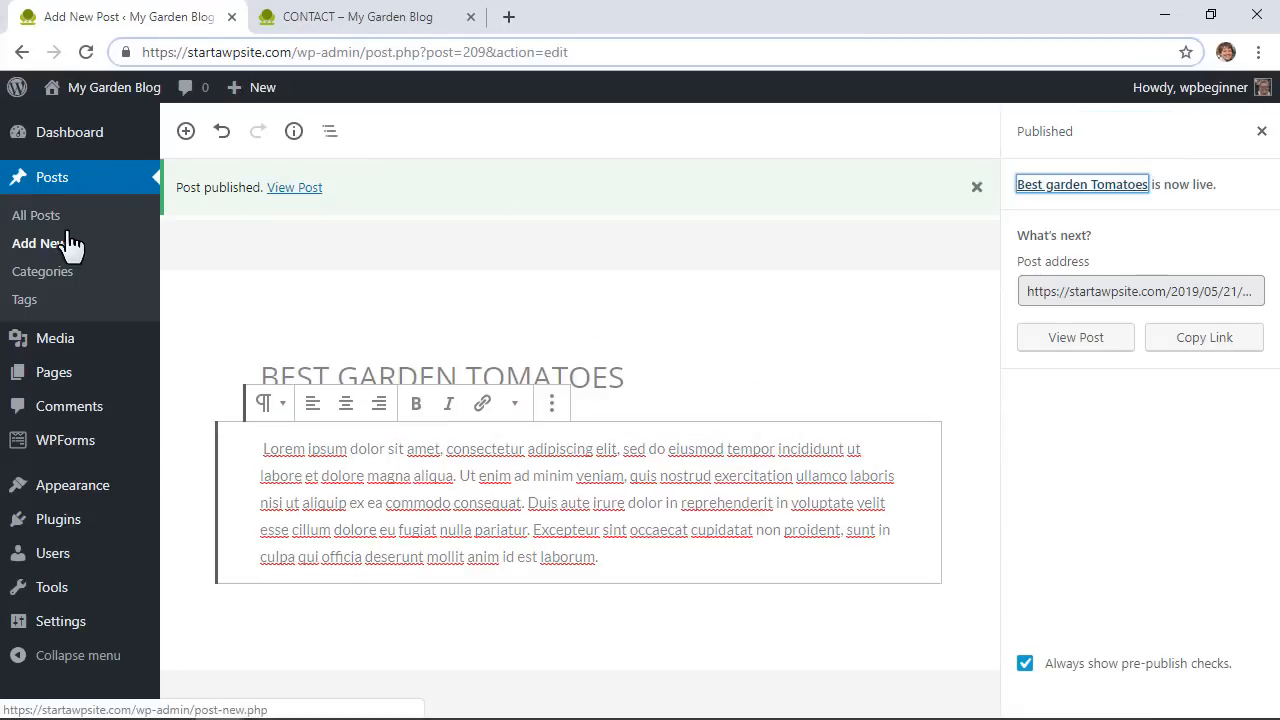
# Add another post titled "Containers for Plants", paste several paragraphs of Lorem ipsum text into its body and publish it
pyautogui.click(40, 243)
pyautogui.write('CONTAINER')
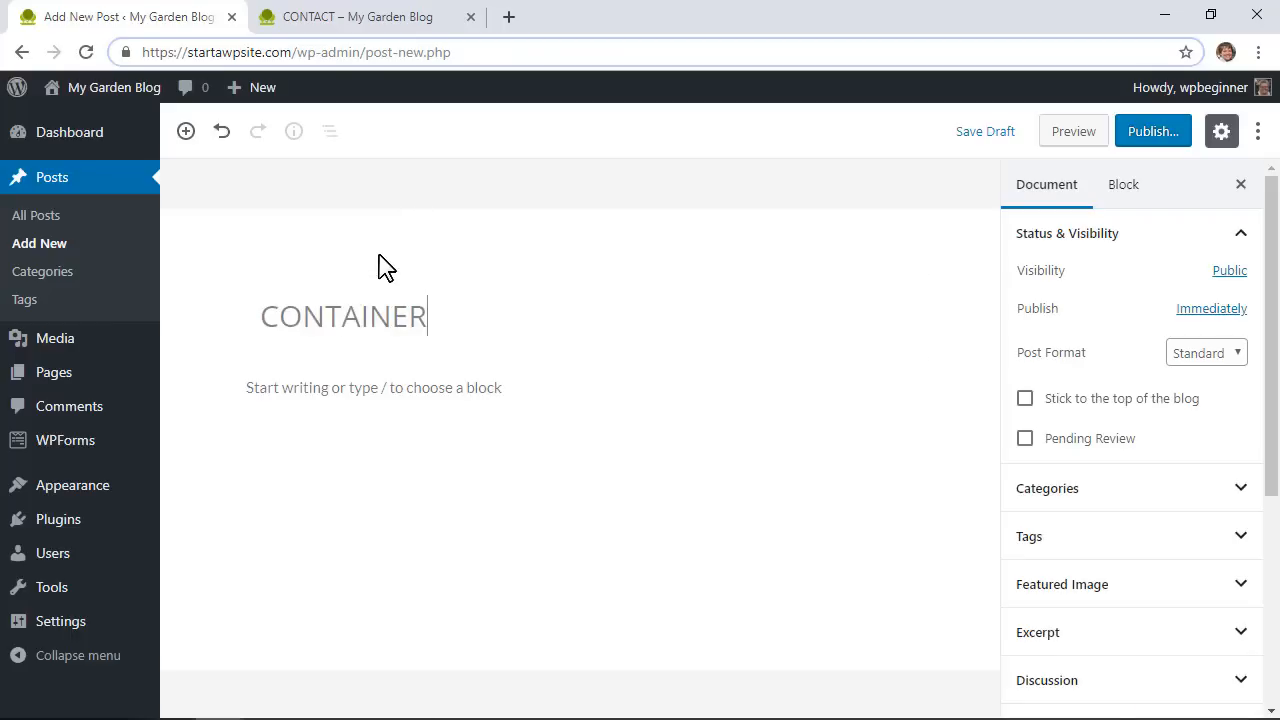
pyautogui.write('S FOR PLANTS')
pyautogui.click(391, 388)
pyautogui.hotkey('ctrl', 'v')
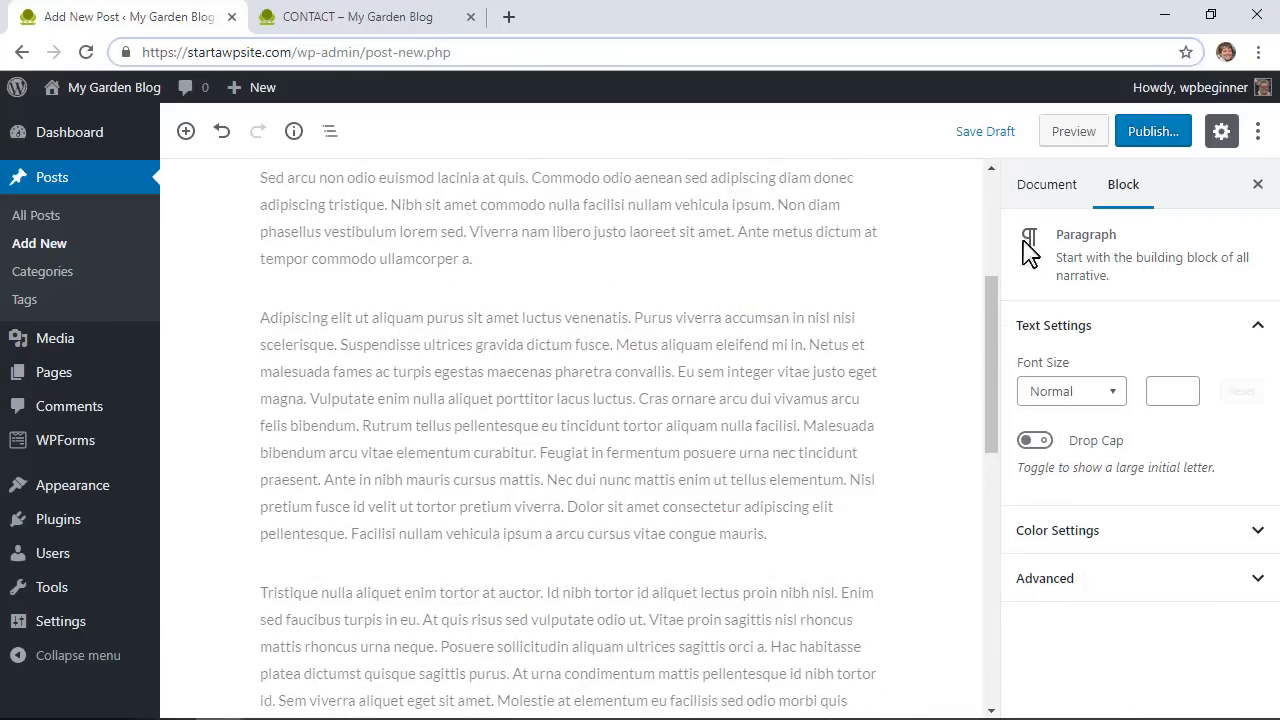
pyautogui.click(1153, 131)
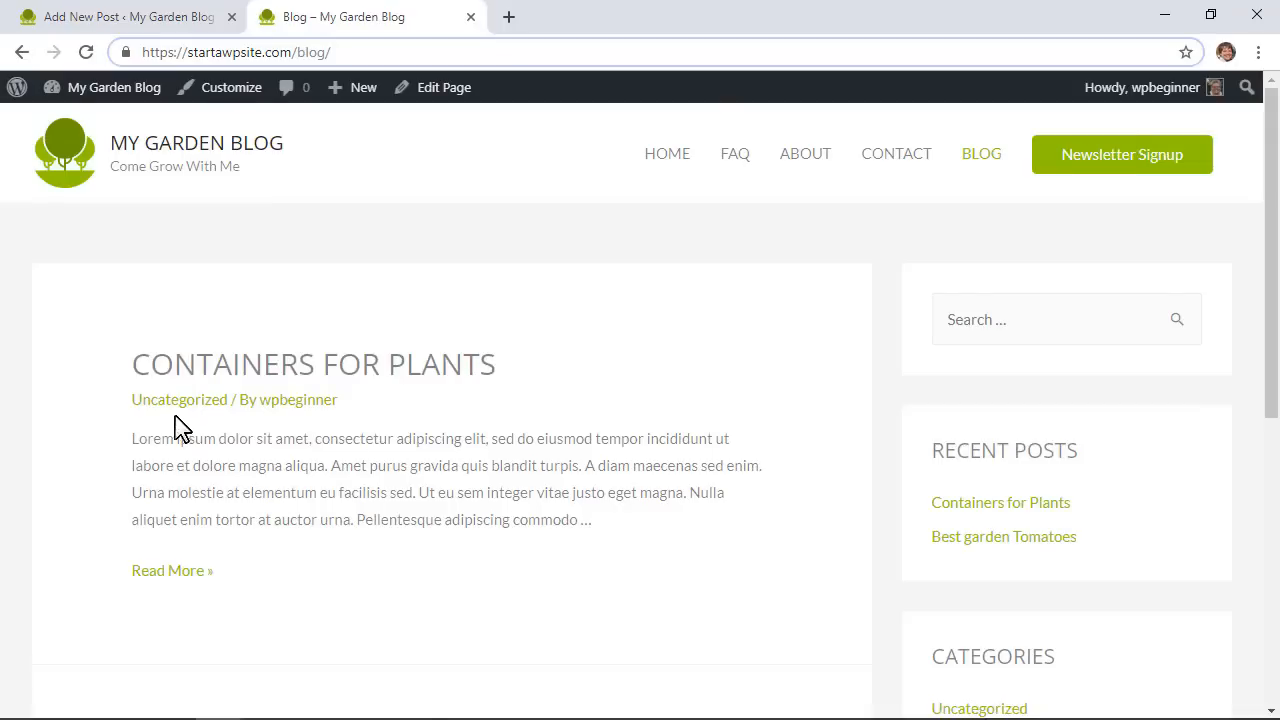
# Review the post excerpts and sidebar widgets on the blog page, and open the Containers for Plants post
pyautogui.scroll(-3, 177, 428)
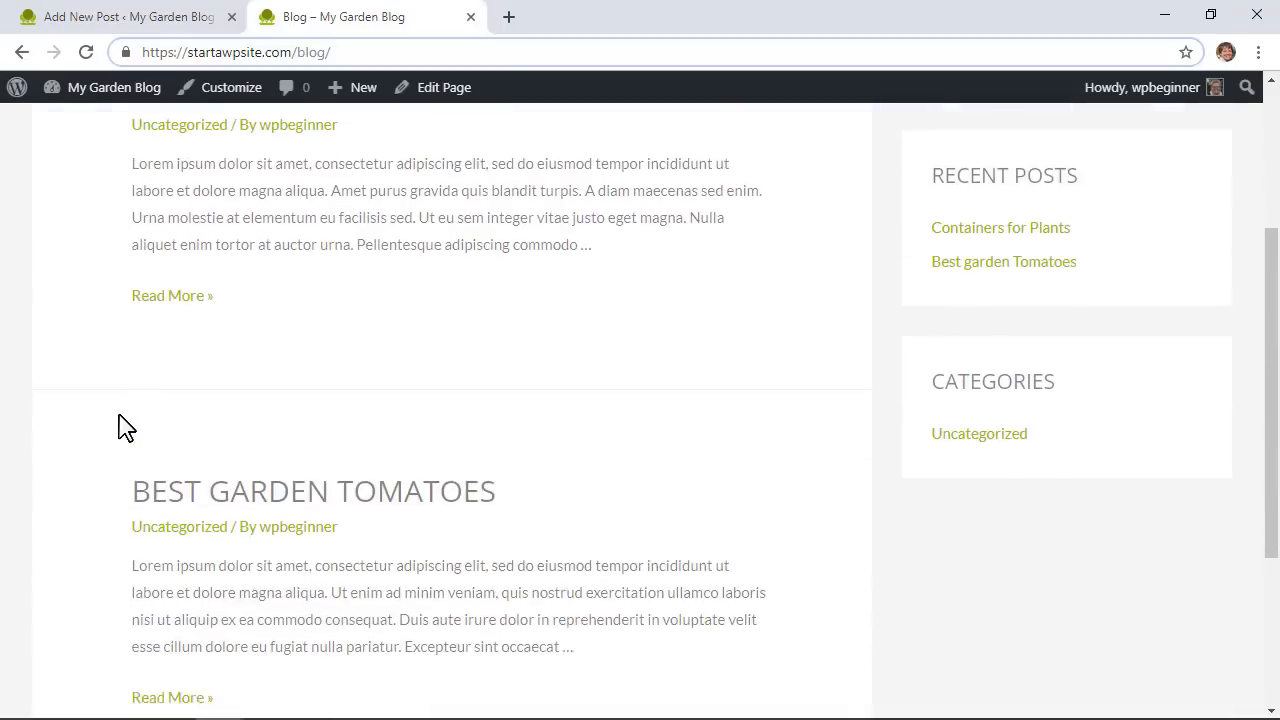
pyautogui.scroll(-3, 66, 420)
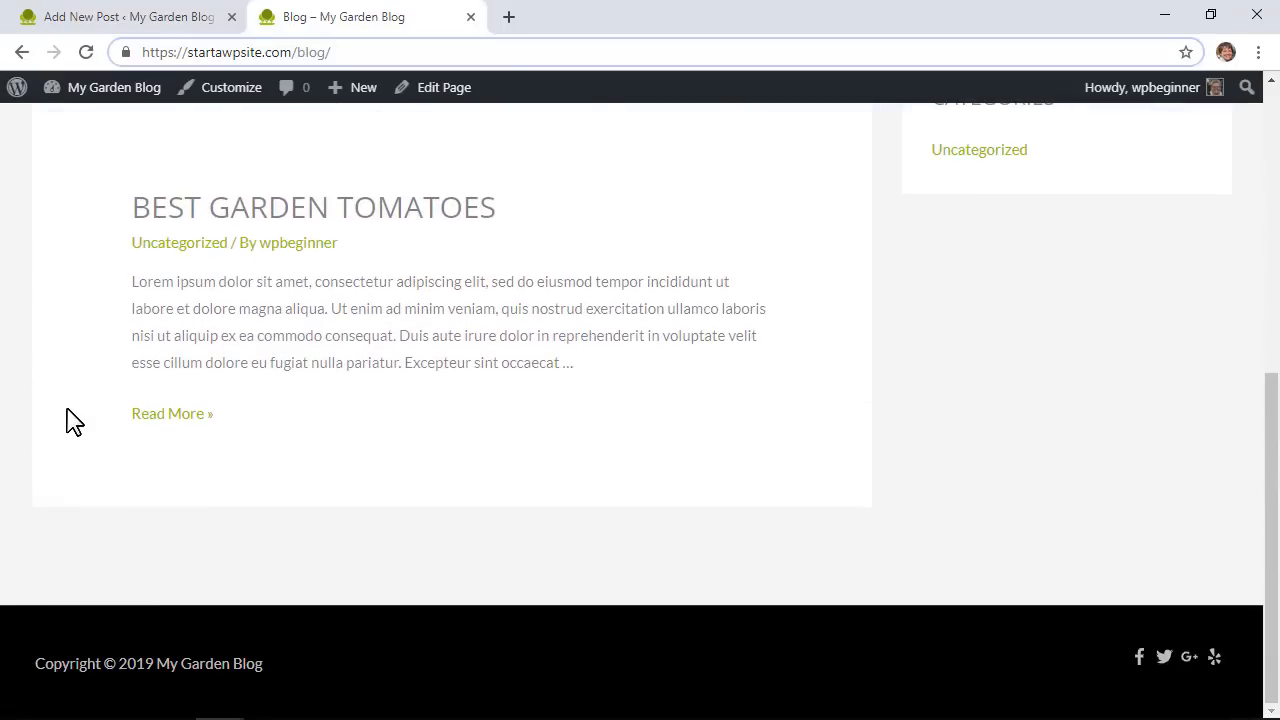
pyautogui.scroll(1, 66, 420)
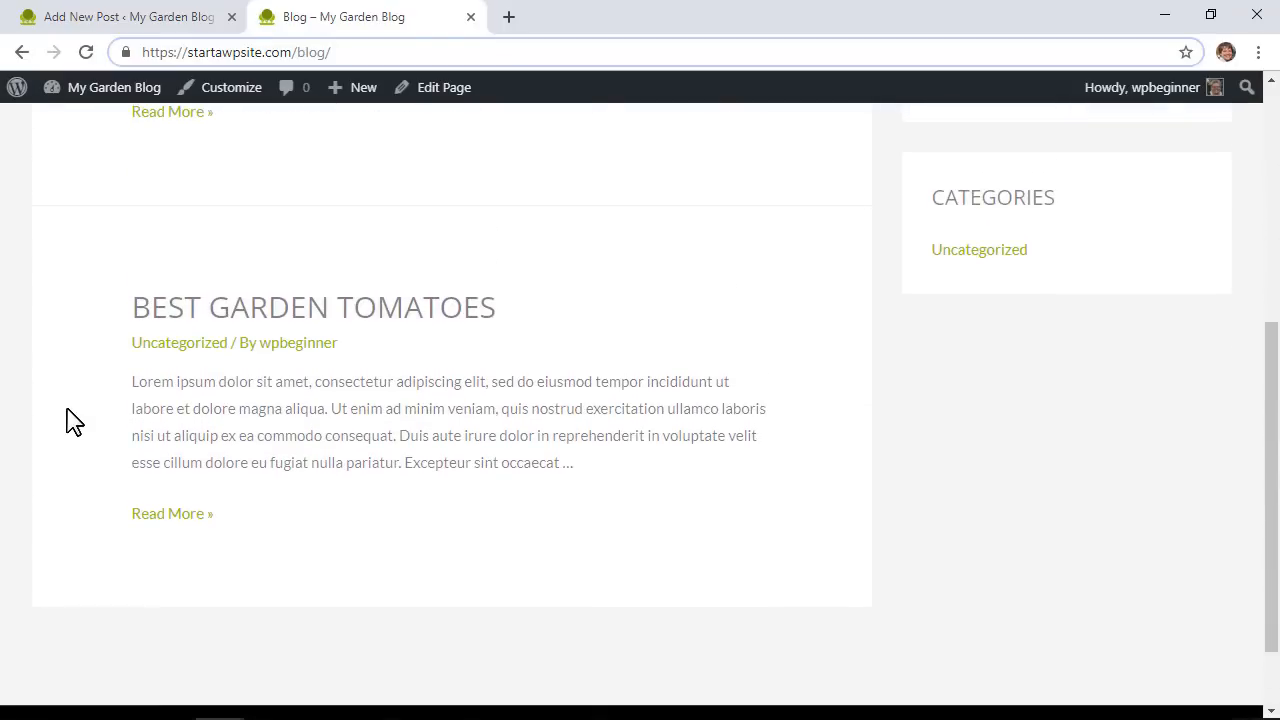
pyautogui.scroll(3, 69, 422)
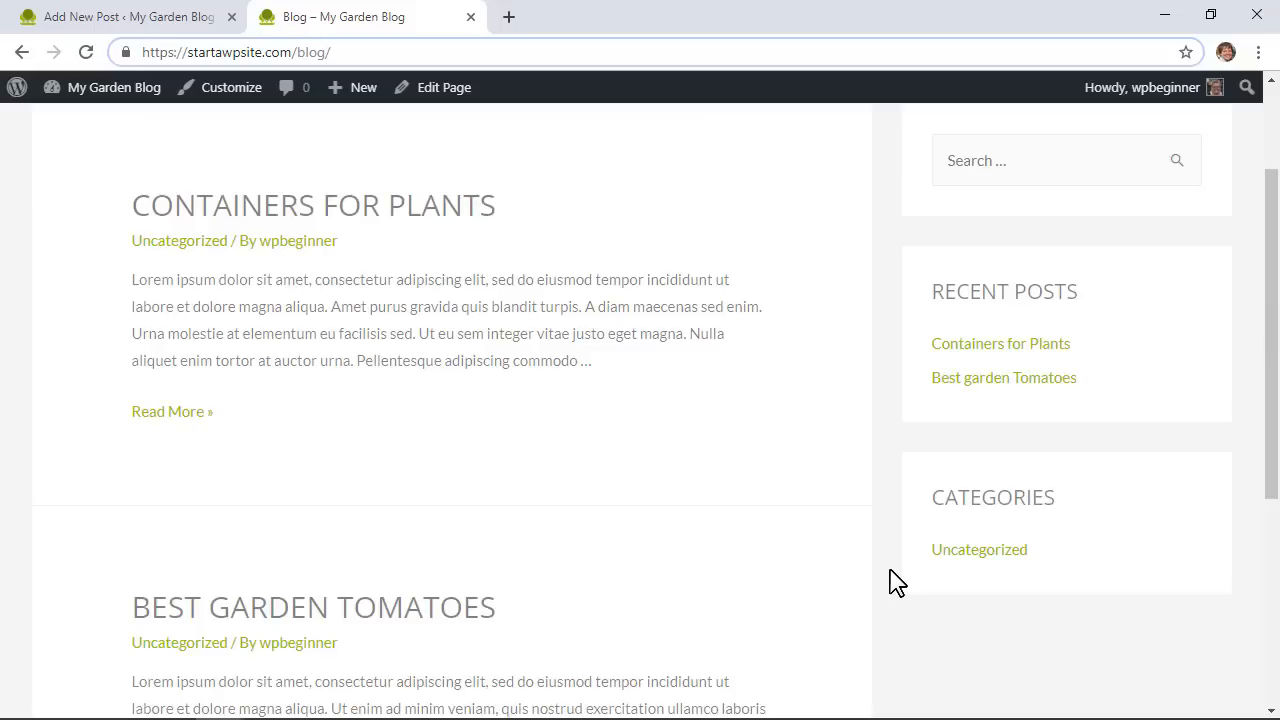
pyautogui.scroll(1, 1028, 566)
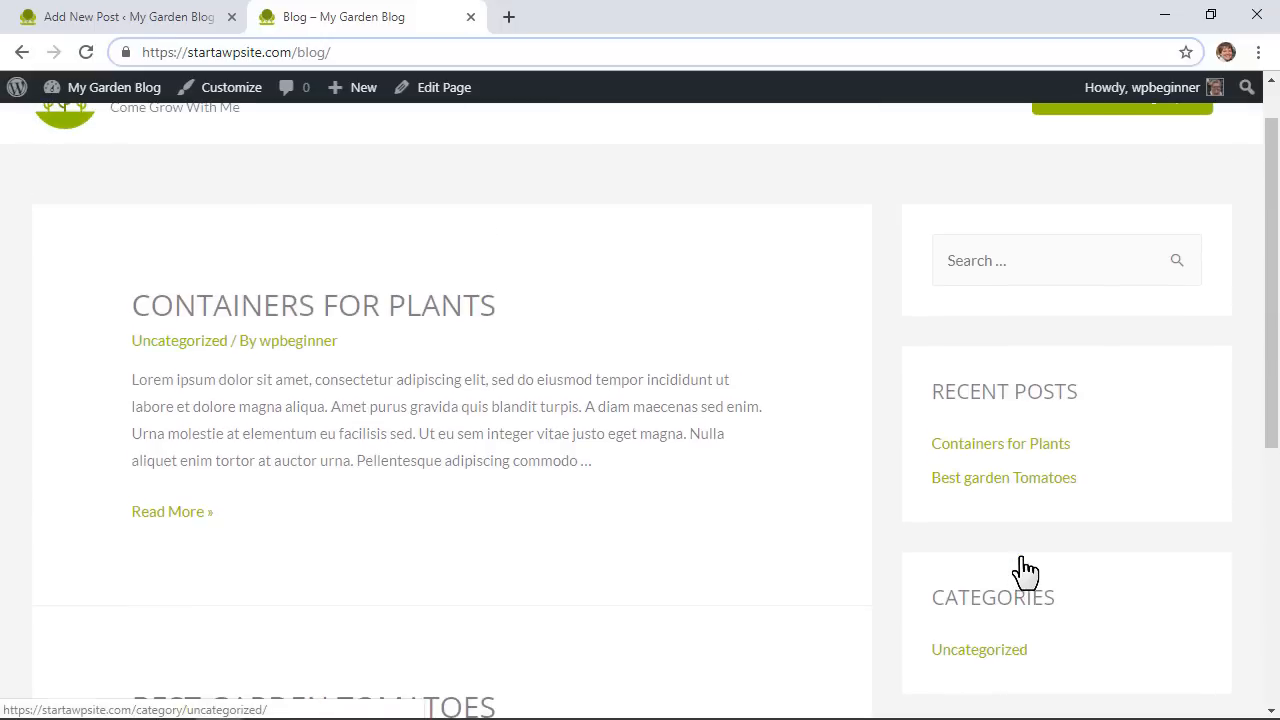
pyautogui.scroll(1, 1026, 570)
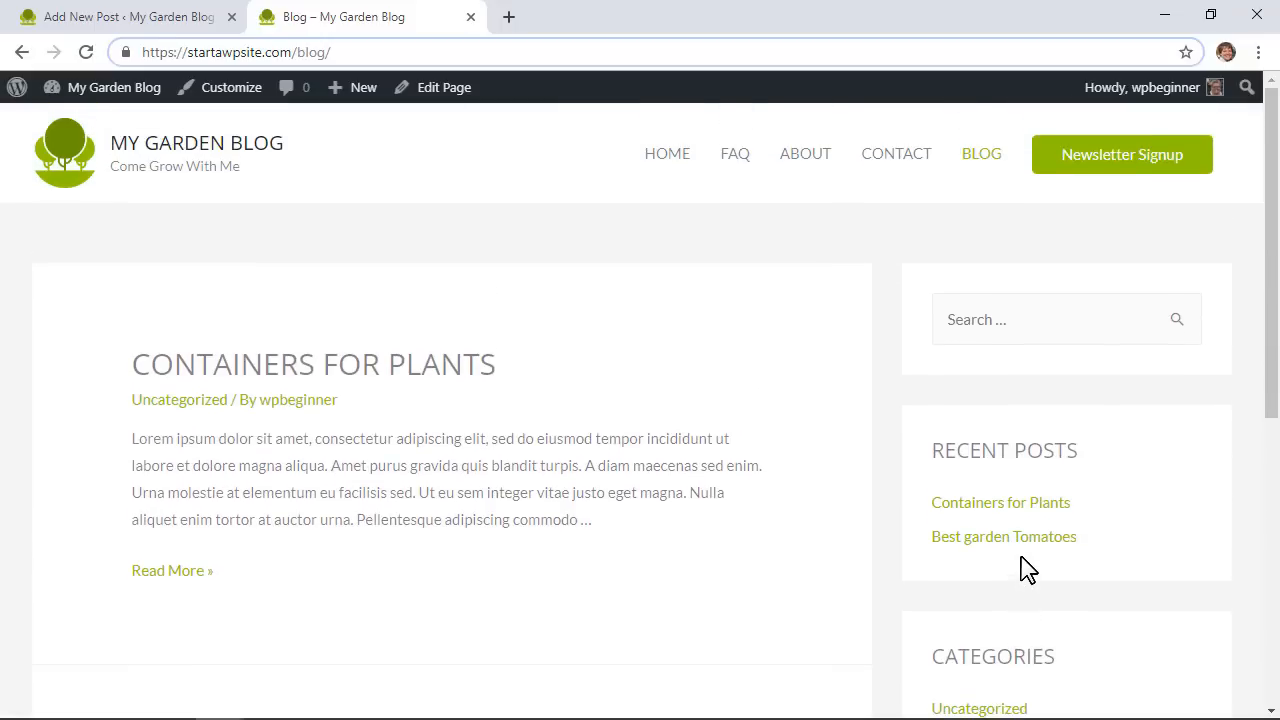
pyautogui.click(378, 366)
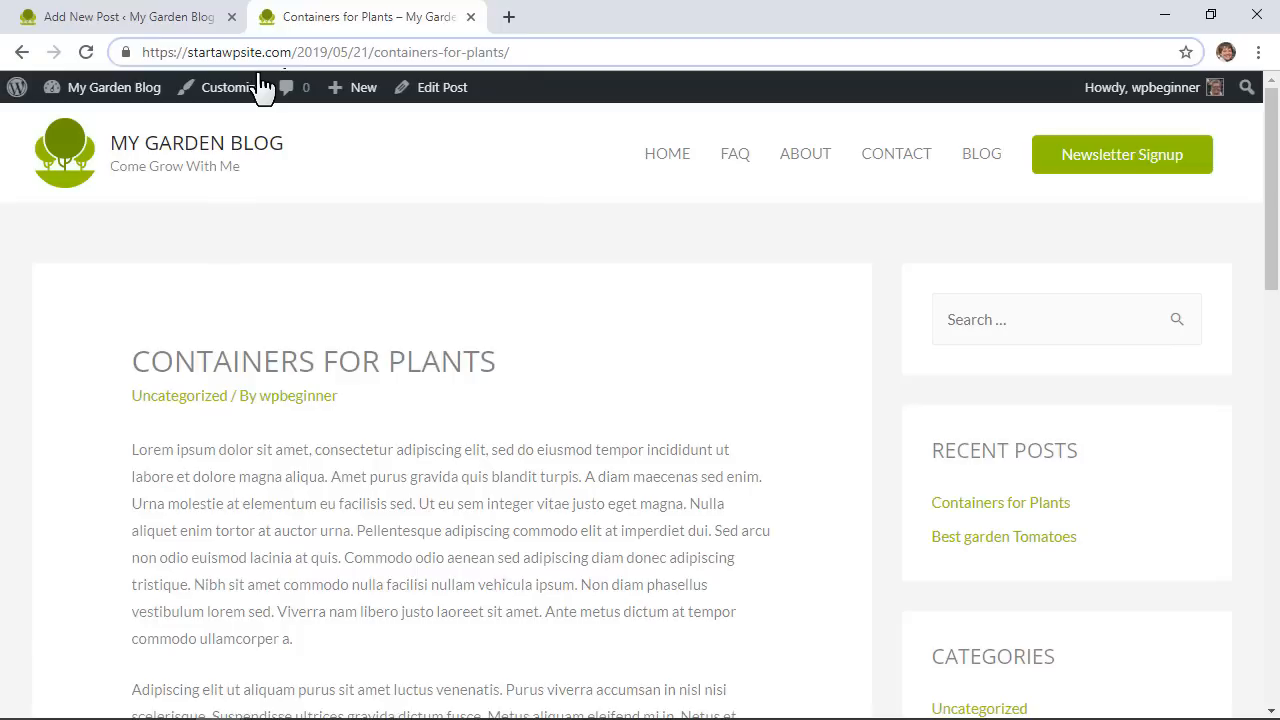
# Change the site's permalink structure to Post name in the Permalink Settings and save the changes
pyautogui.moveTo(57, 100)
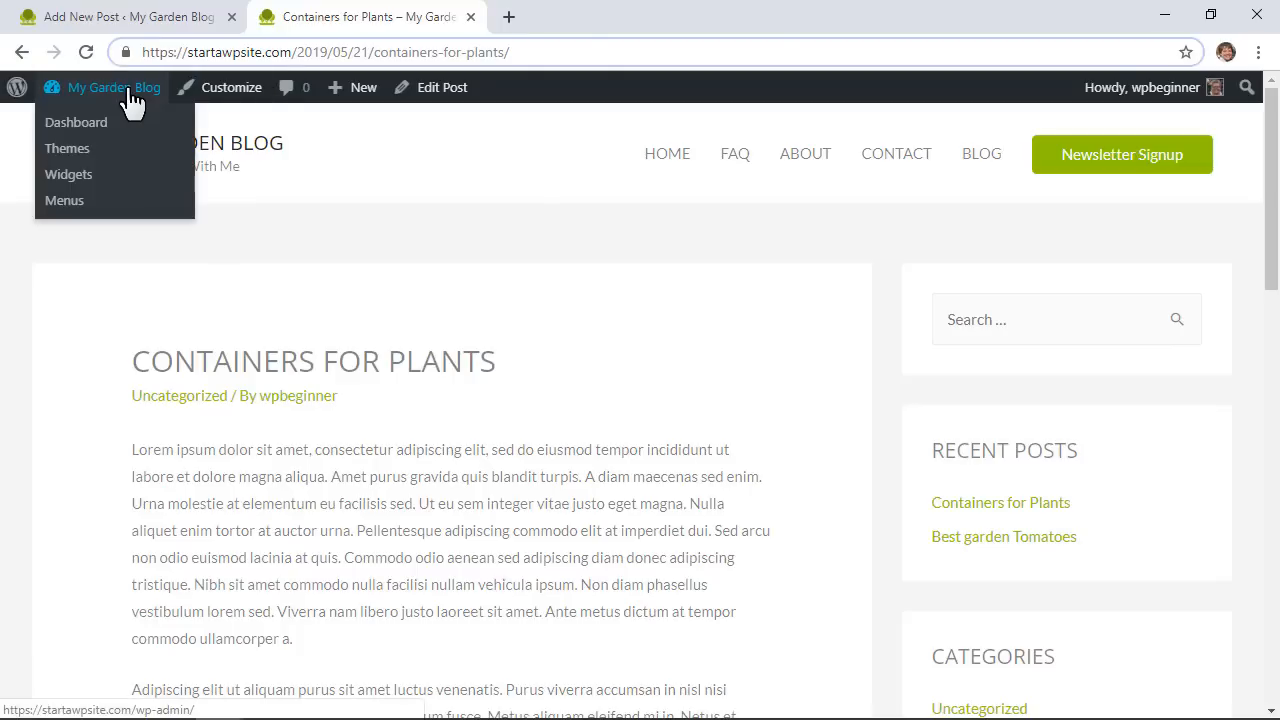
pyautogui.click(78, 122)
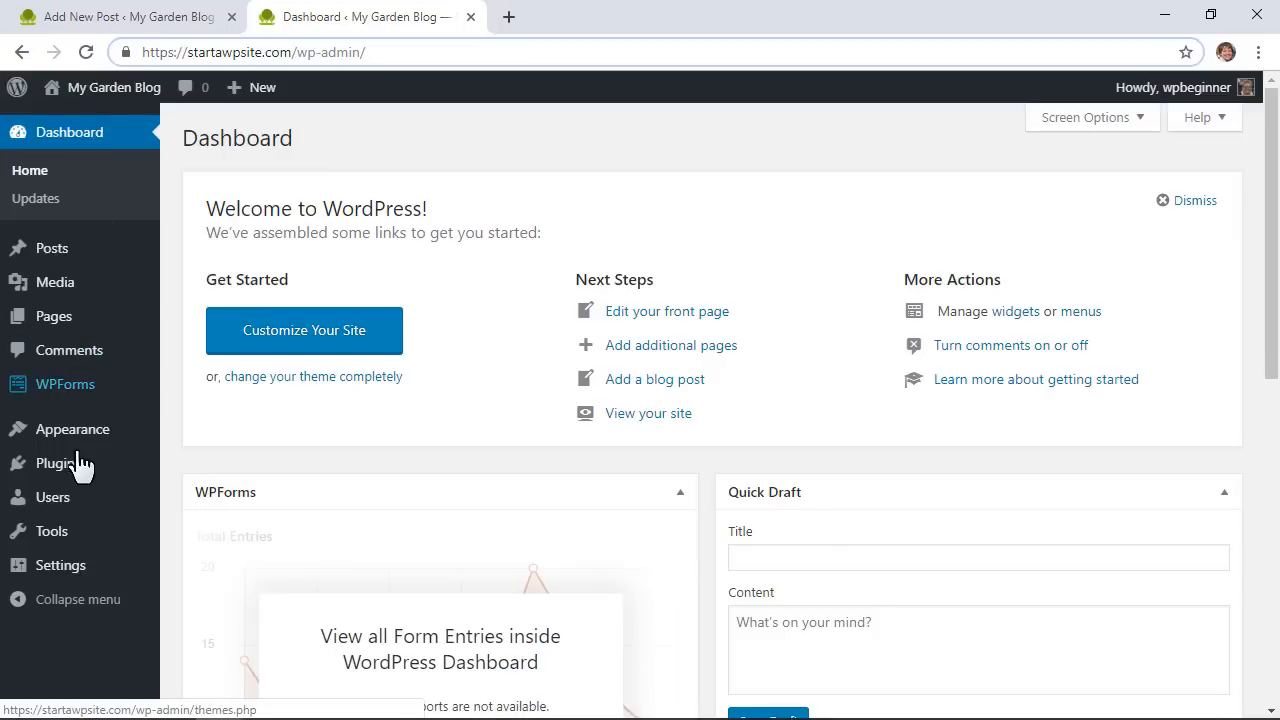
pyautogui.moveTo(72, 583)
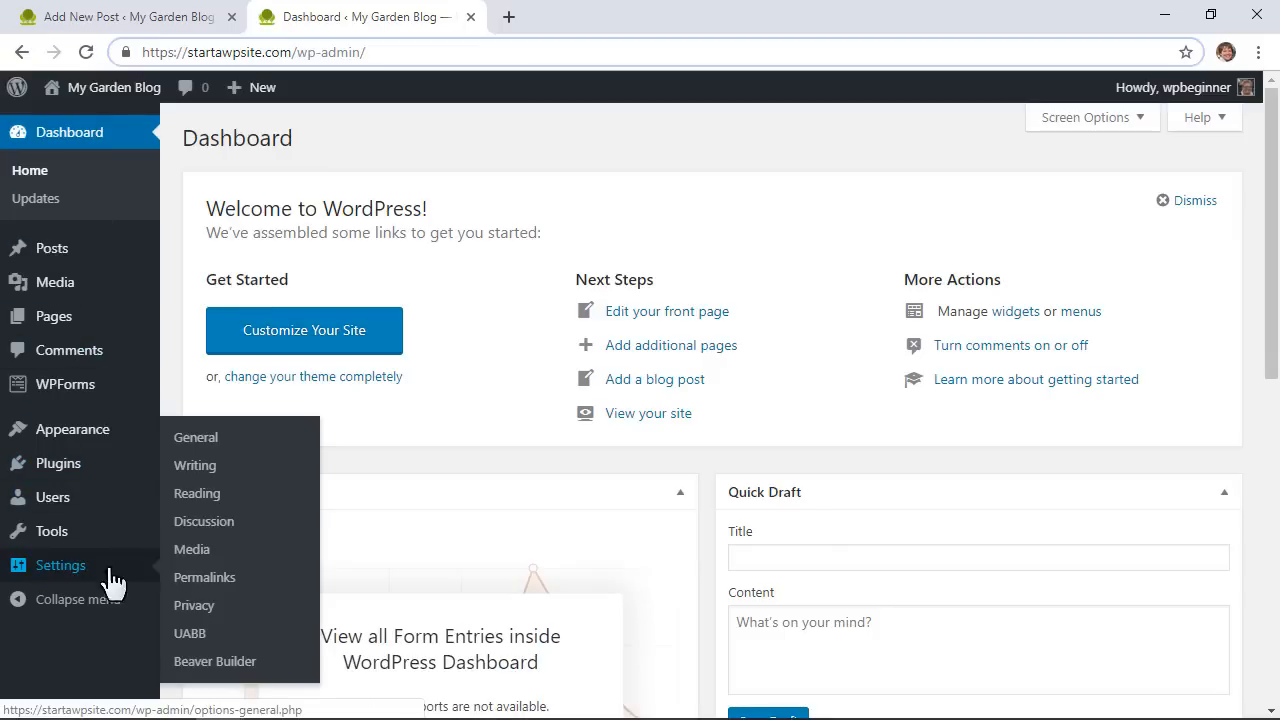
pyautogui.click(226, 584)
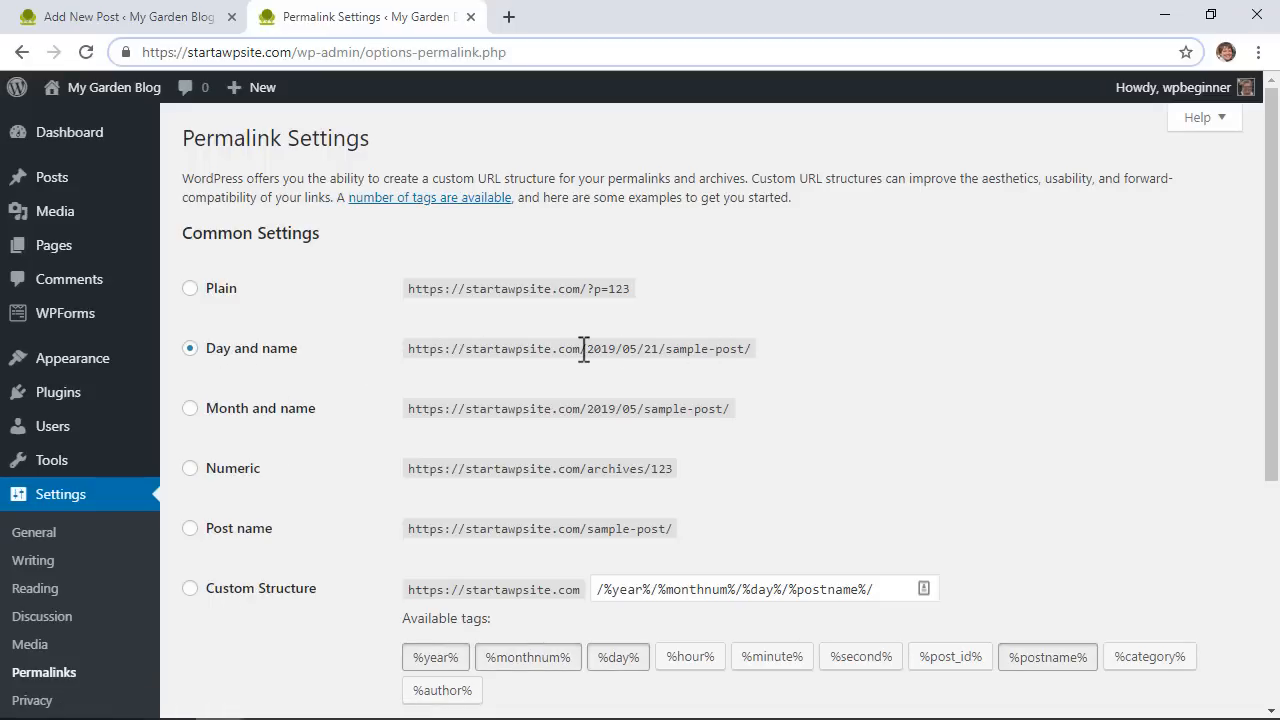
pyautogui.scroll(-1, 417, 400)
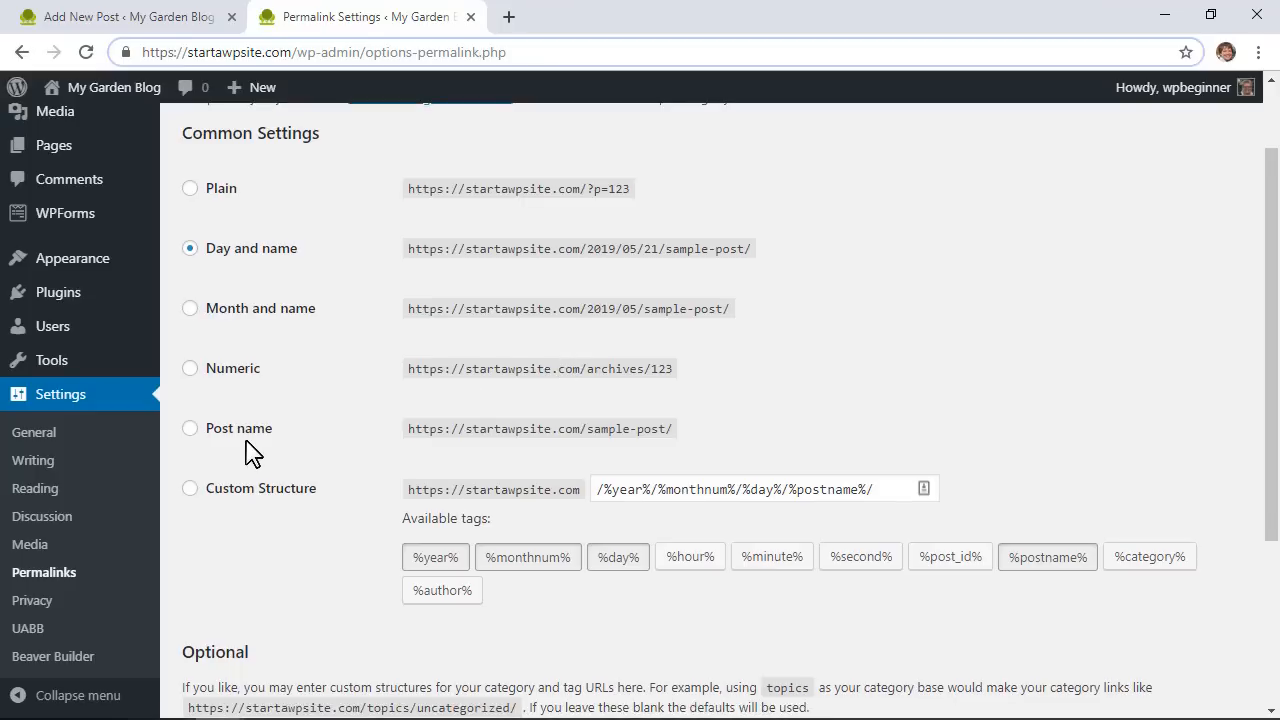
pyautogui.click(191, 430)
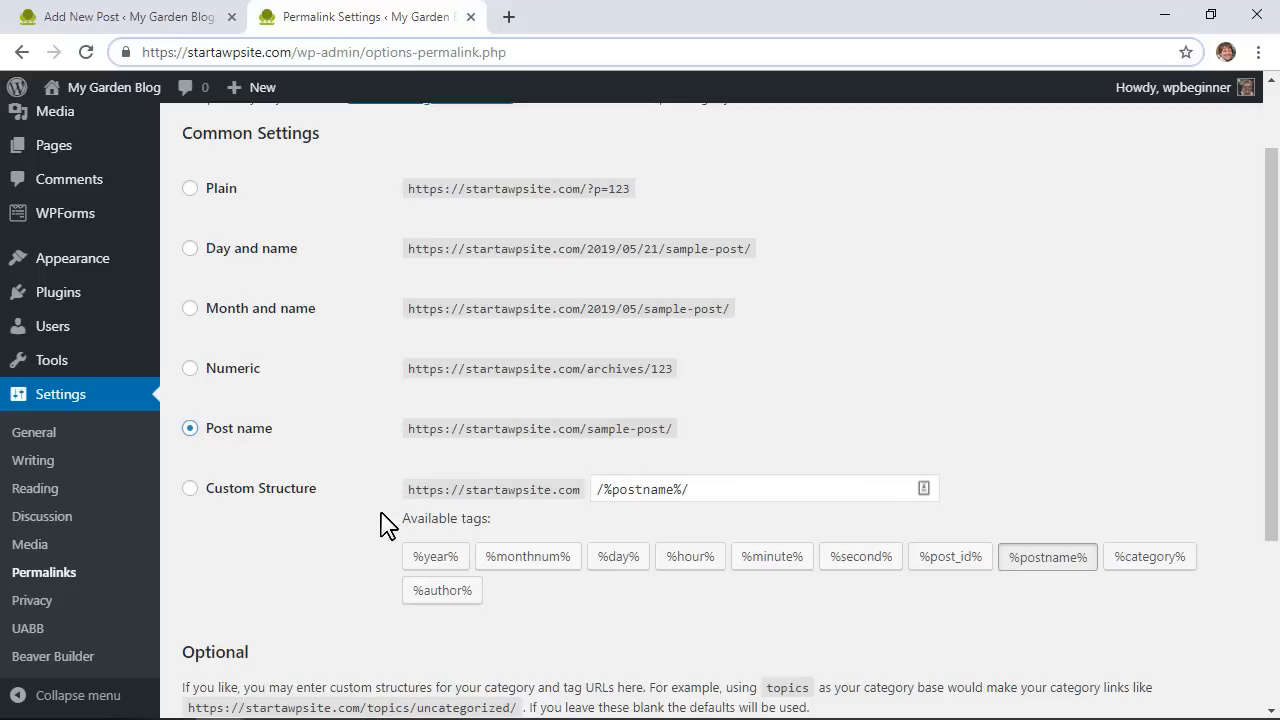
pyautogui.scroll(-2, 381, 522)
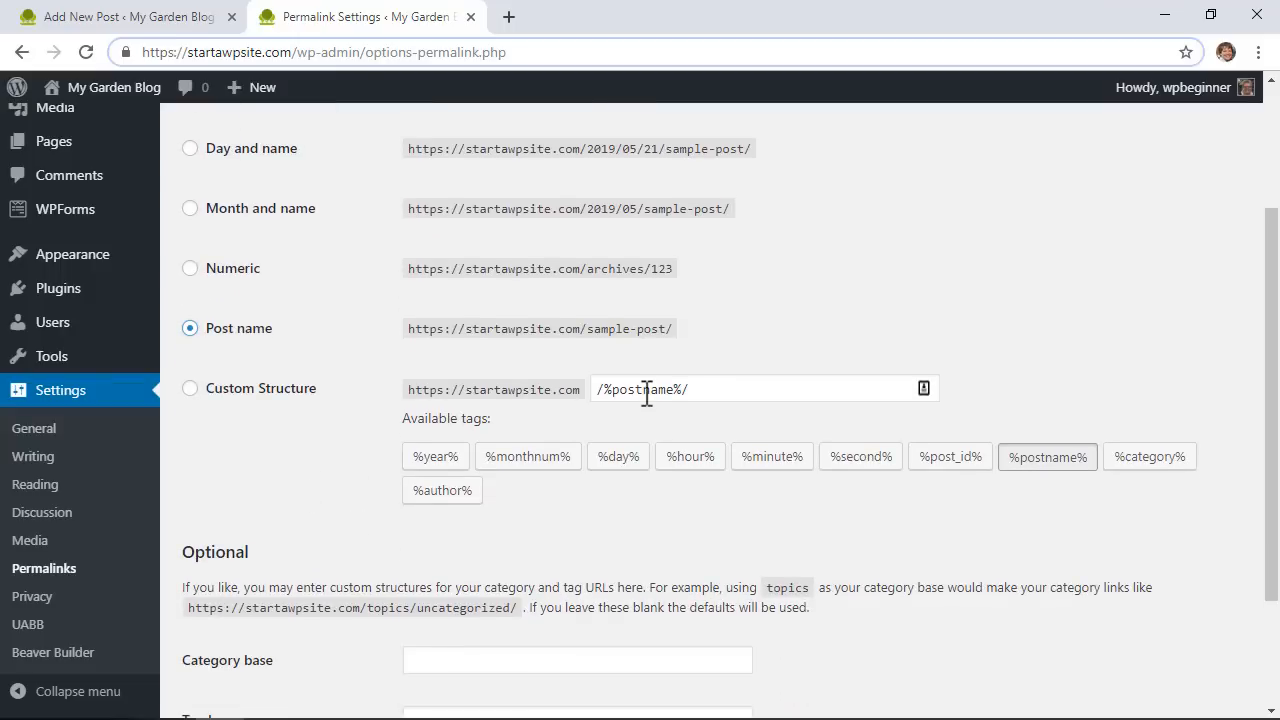
pyautogui.scroll(-3, 371, 414)
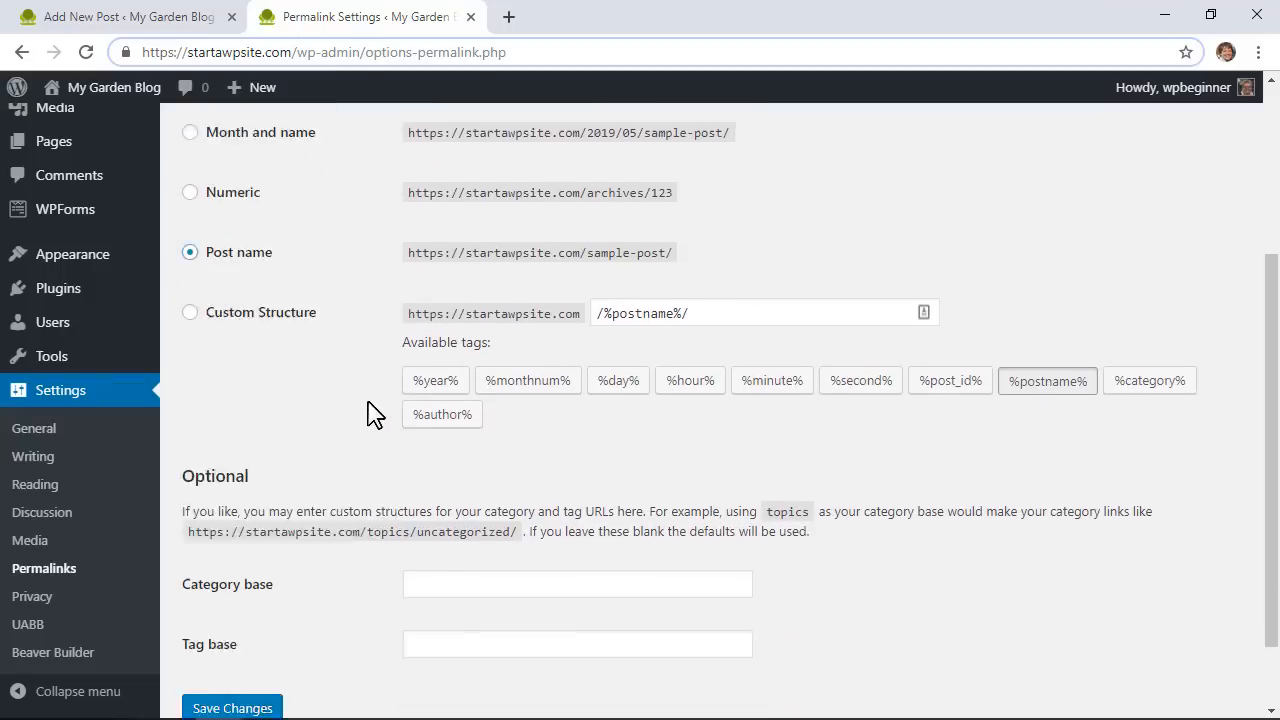
pyautogui.click(260, 628)
# Open the site's front page in a new browser tab and start customizing it in the theme customizer
pyautogui.moveTo(110, 95)
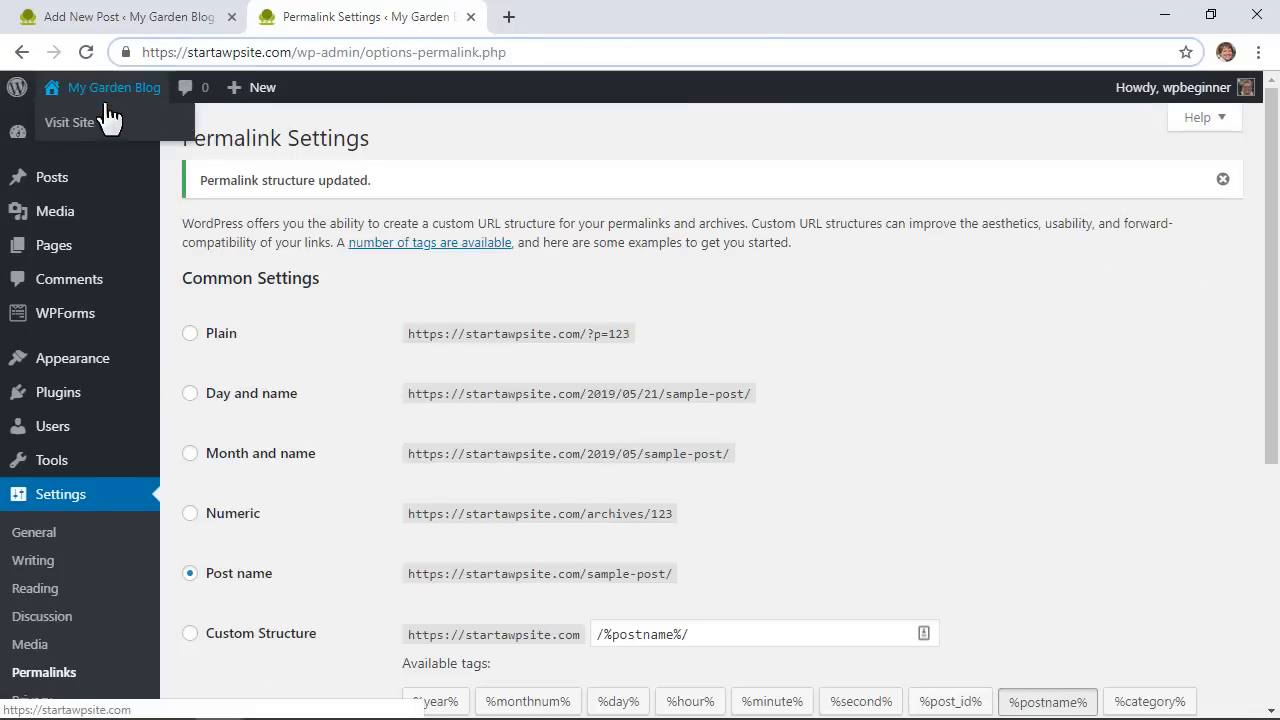
pyautogui.rightClick(80, 124)
pyautogui.click(118, 138)
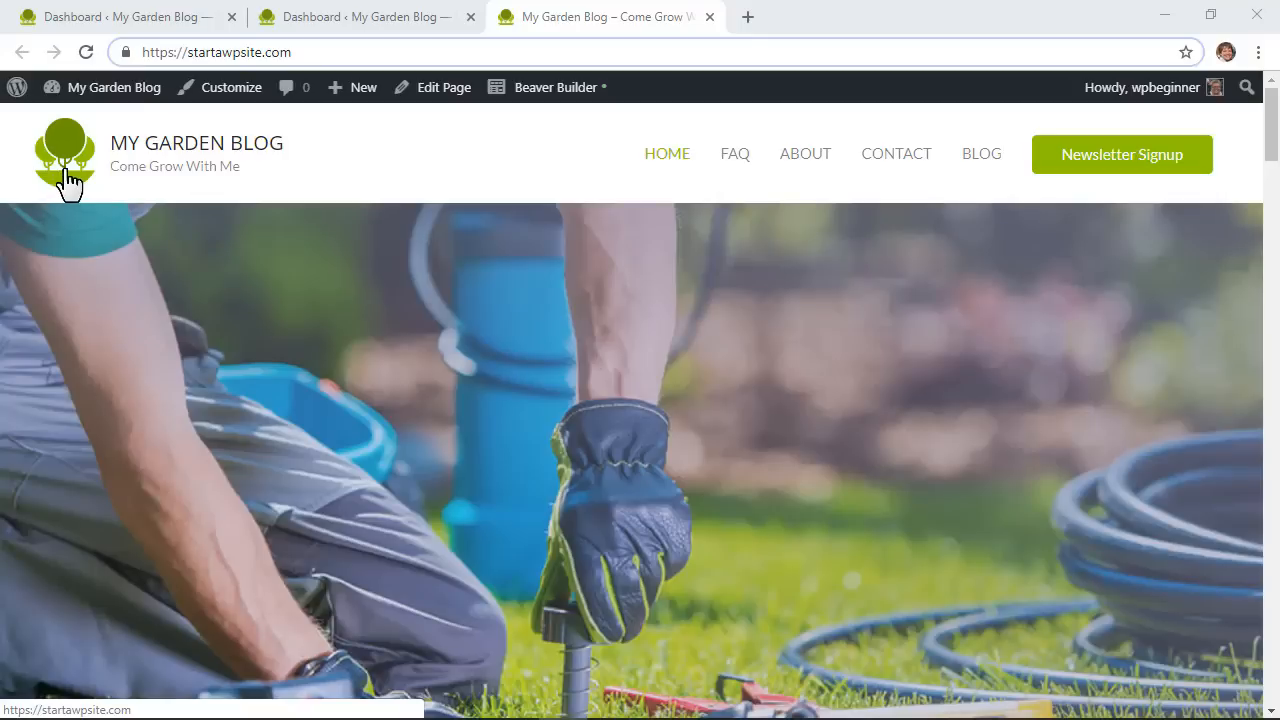
pyautogui.click(238, 98)
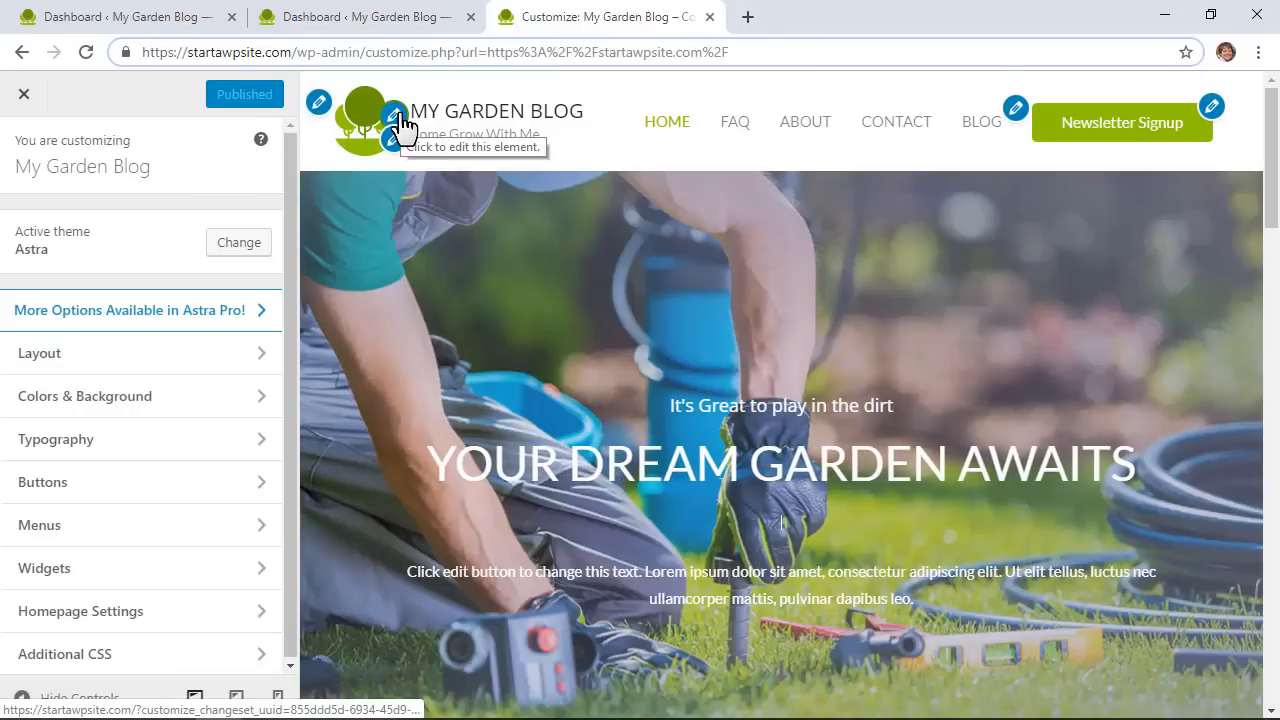
# Examine the tagline, site title and logo settings under Site Identity, including the logo image selection, and close it without choosing an image
pyautogui.click(399, 140)
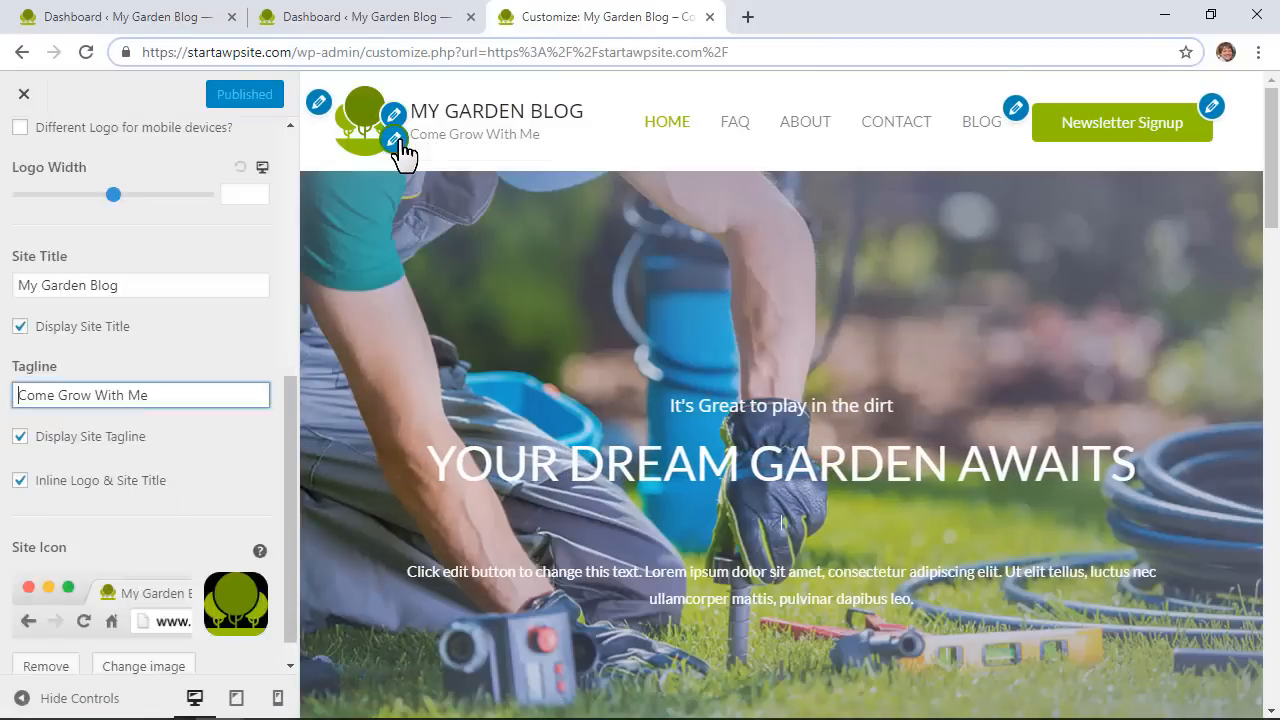
pyautogui.click(392, 116)
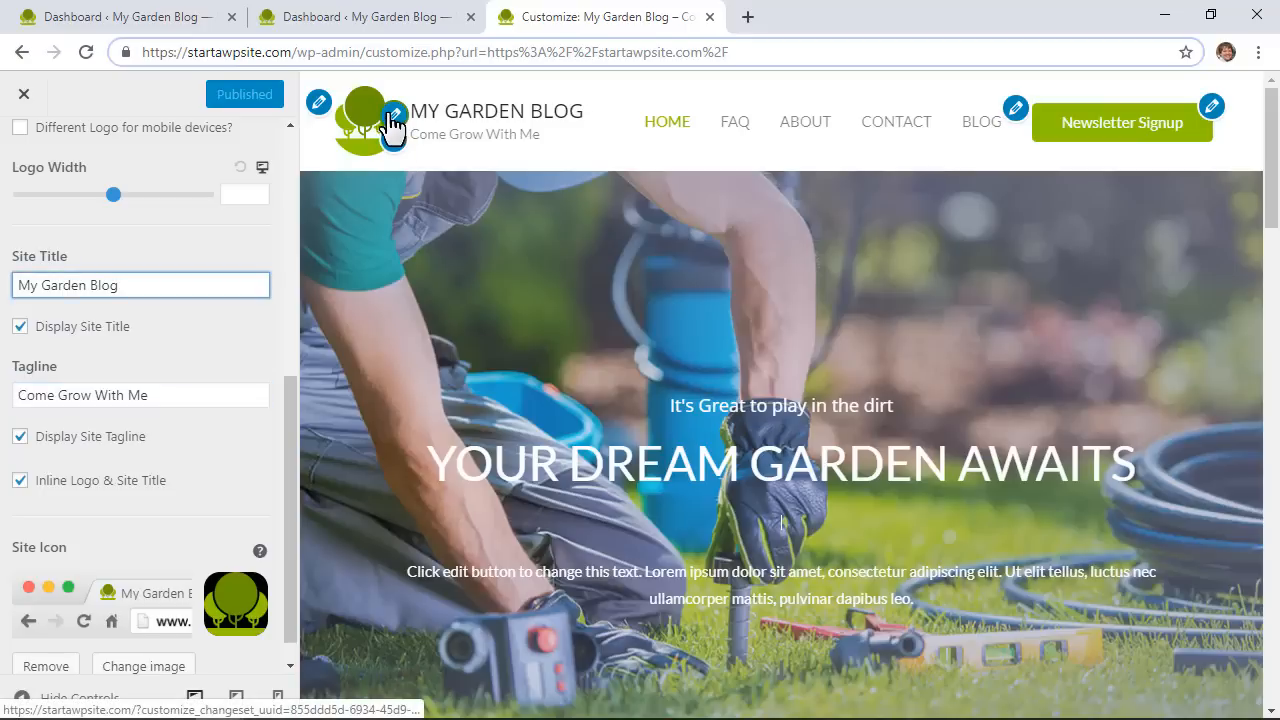
pyautogui.click(319, 104)
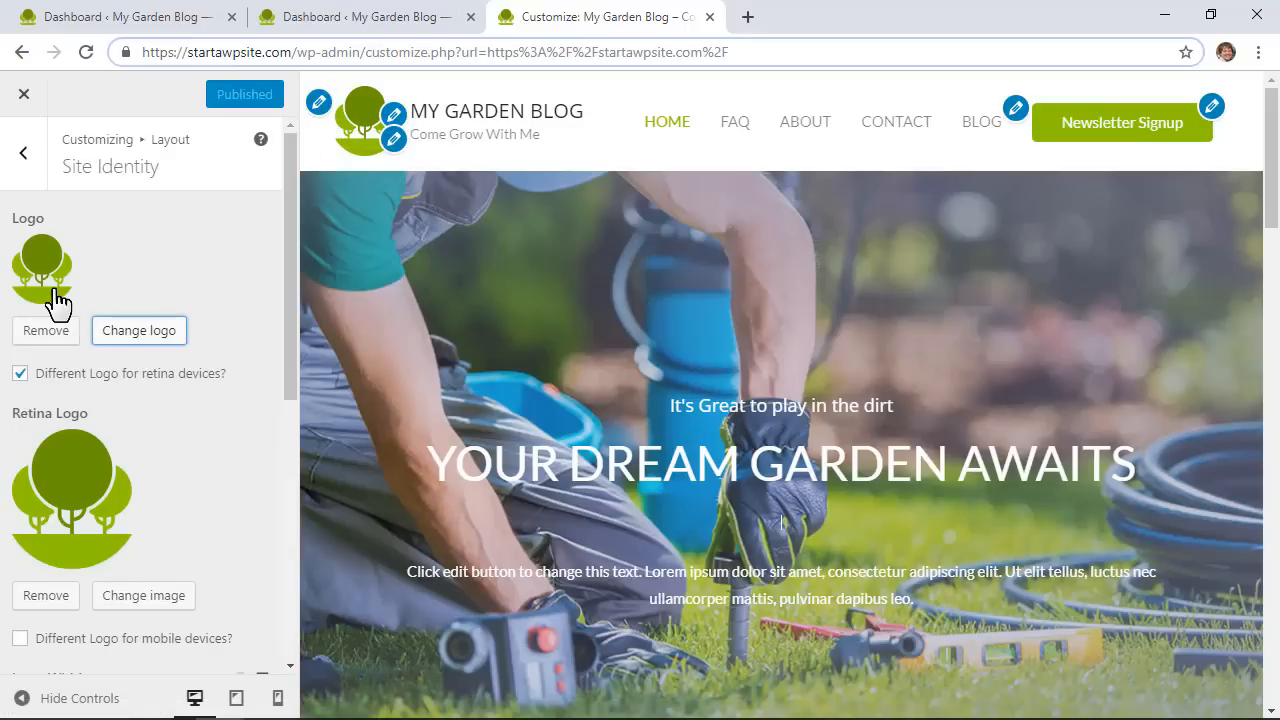
pyautogui.click(126, 338)
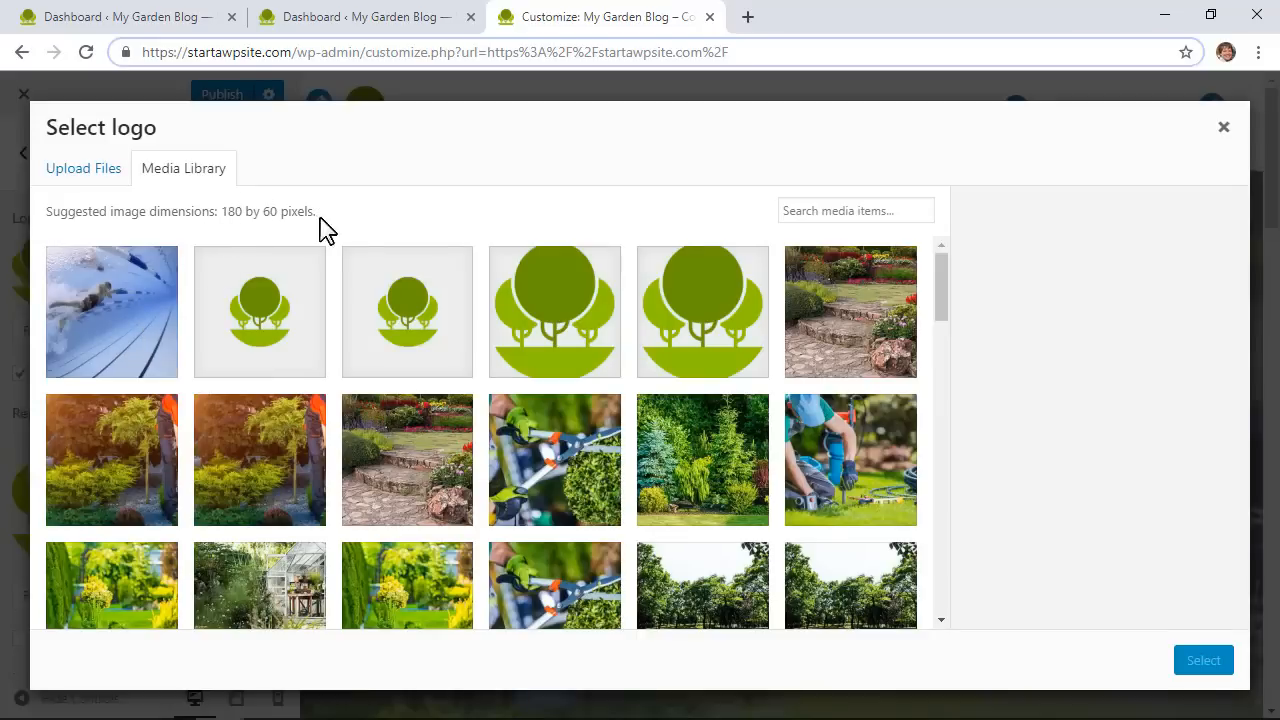
pyautogui.click(1224, 128)
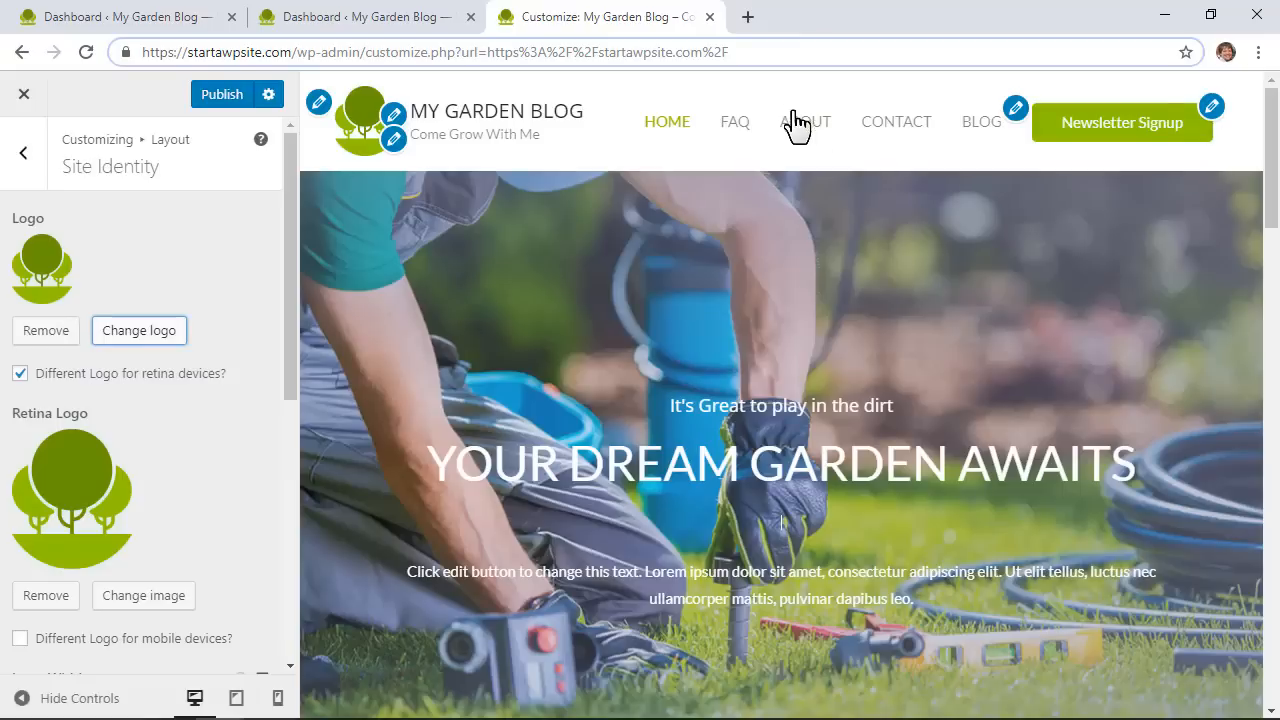
# Open Canva in a new browser tab and start a new Logo design of 500 × 500 px
pyautogui.click(748, 17)
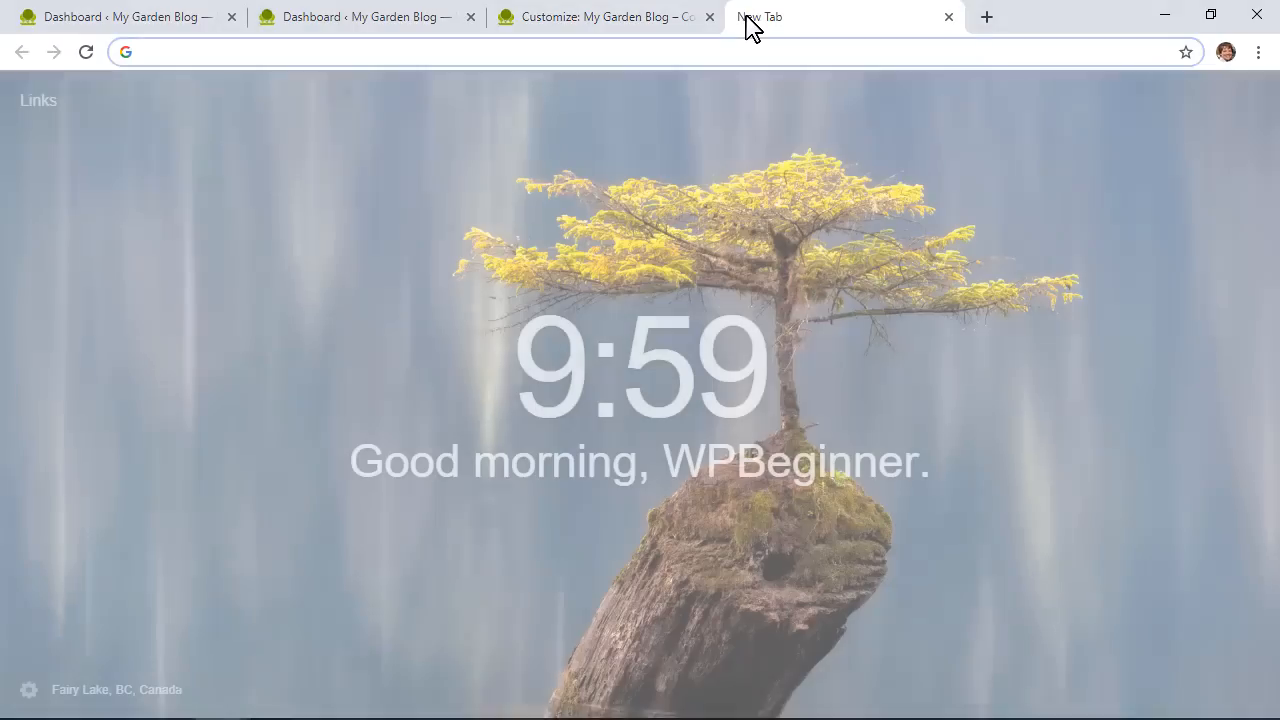
pyautogui.write('canva')
pyautogui.press('Return')
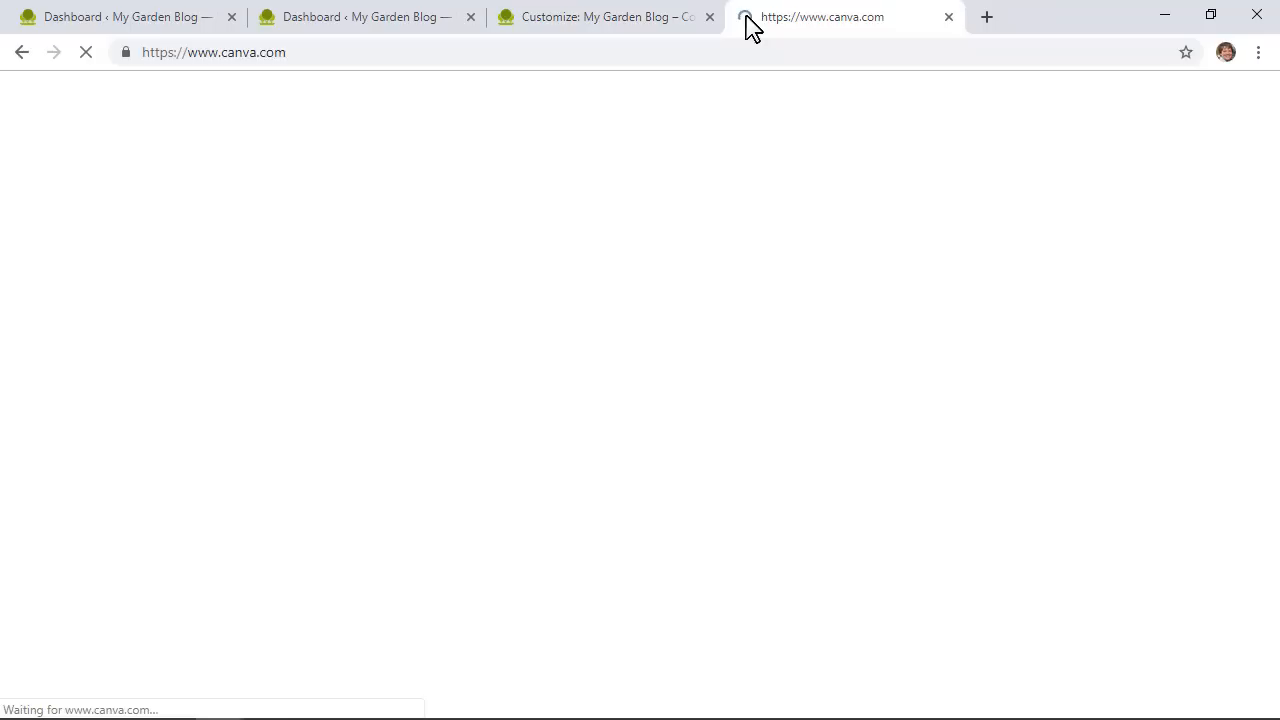
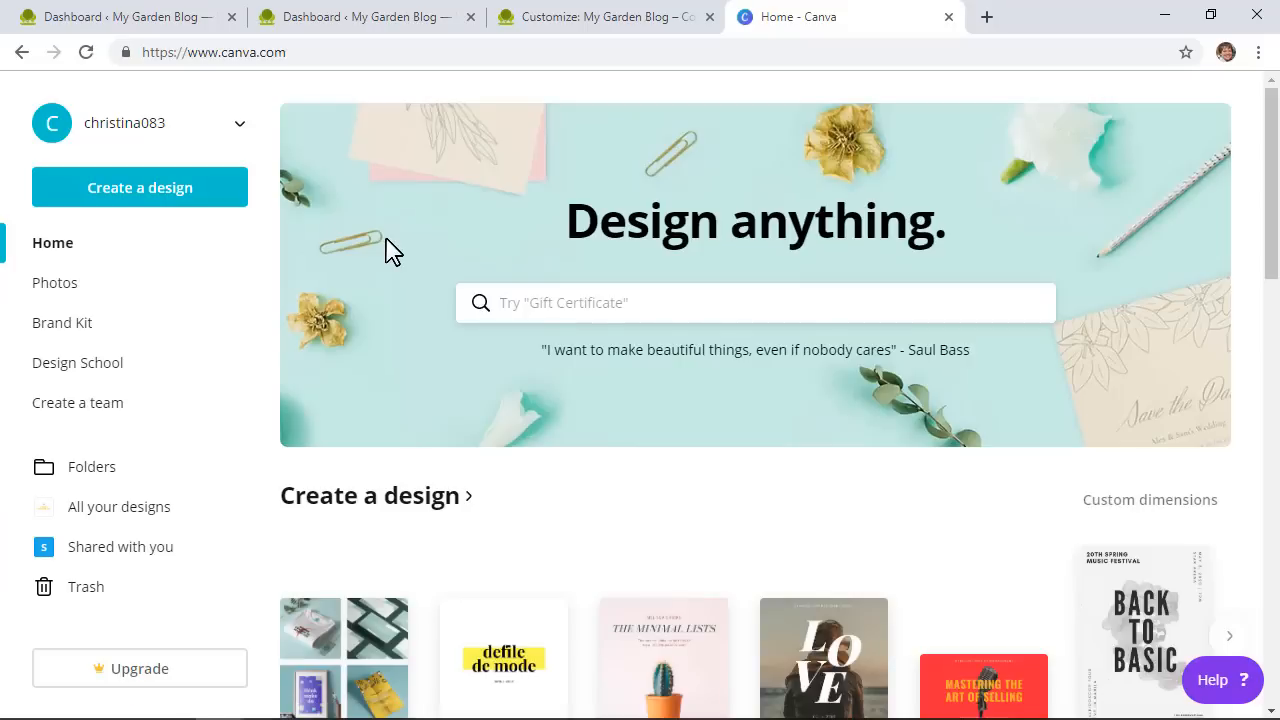
pyautogui.click(183, 198)
pyautogui.scroll(-7, 505, 228)
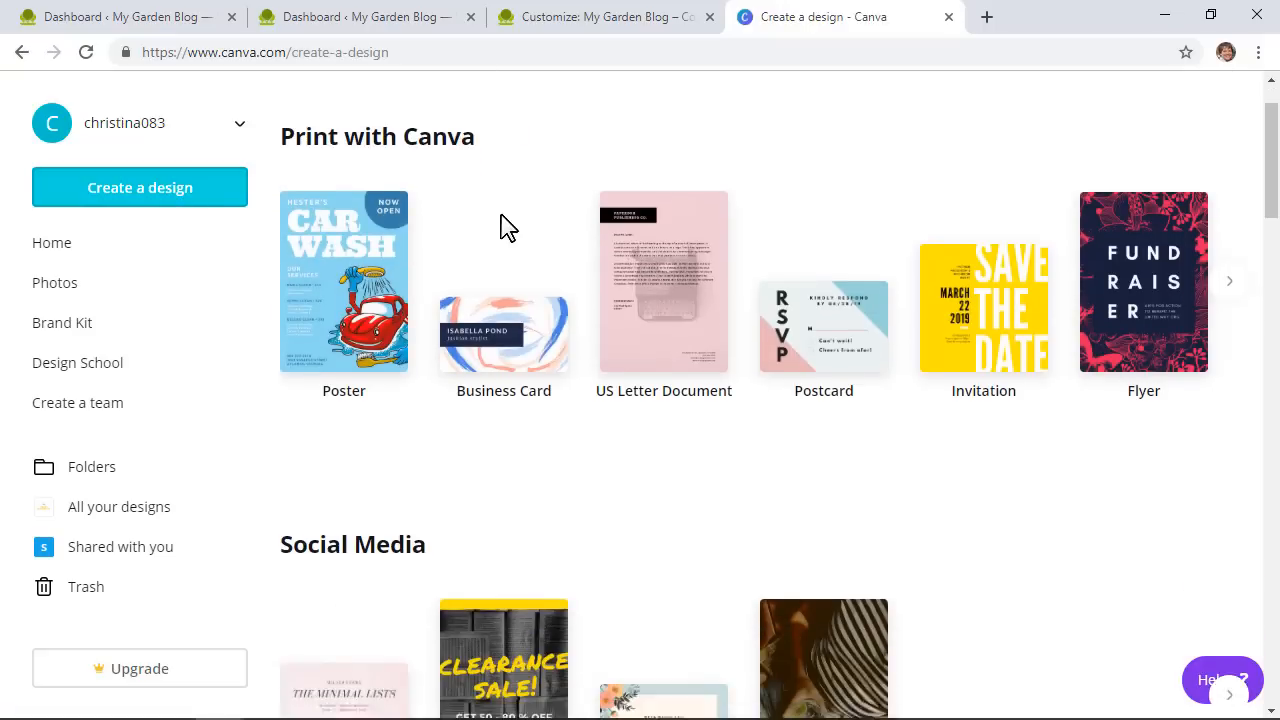
pyautogui.scroll(-12, 476, 250)
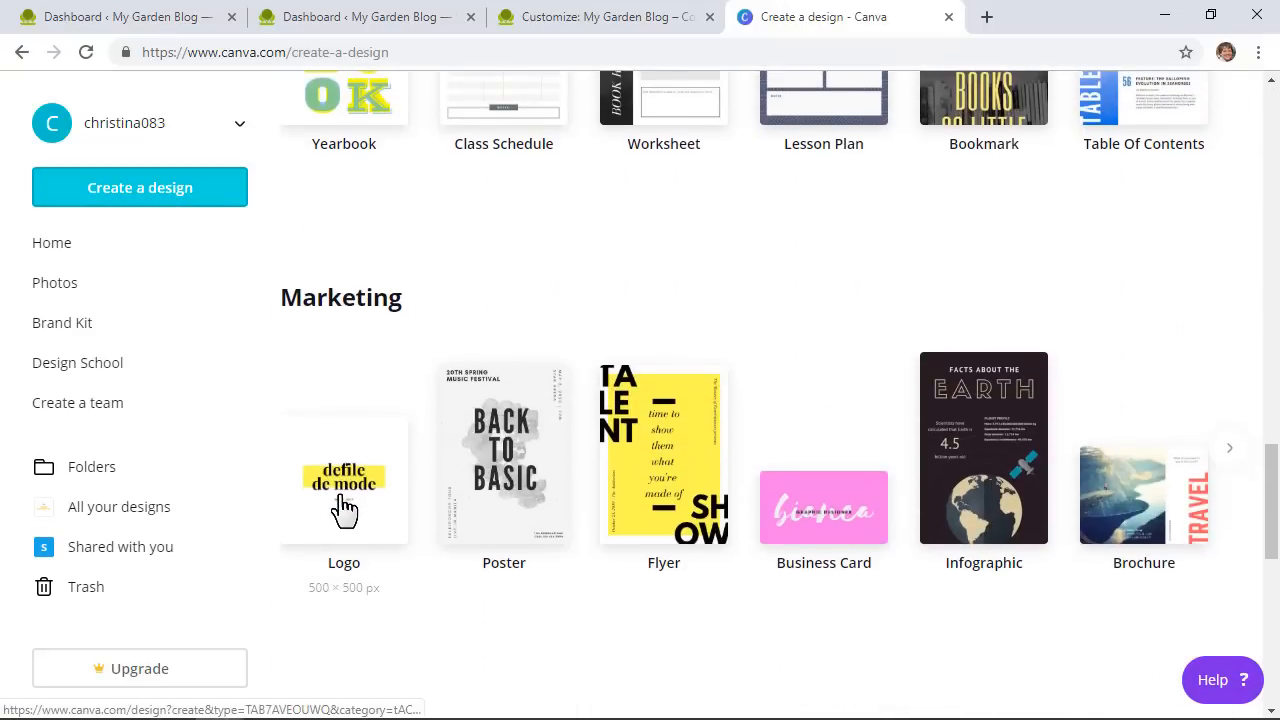
pyautogui.click(337, 505)
# Try the Hopped Up Vegan template from the Food / Drink Logo category on the blank page
pyautogui.scroll(-3, 337, 392)
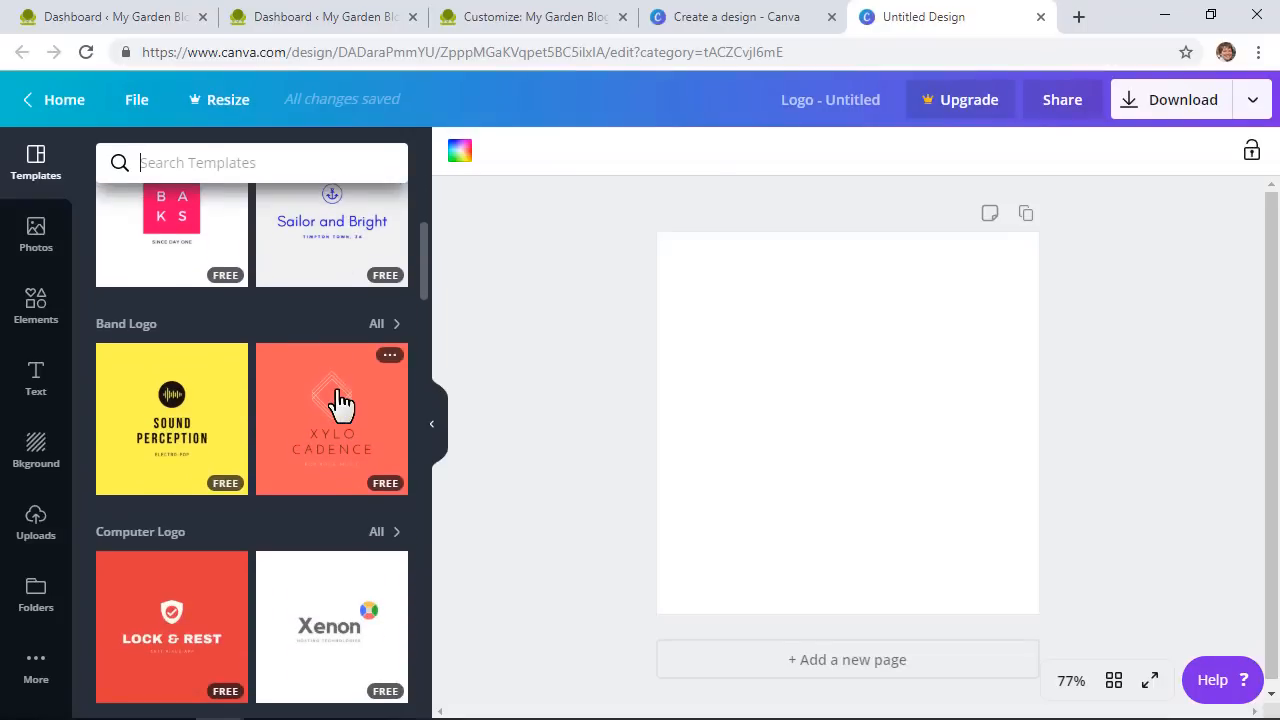
pyautogui.scroll(-4, 340, 400)
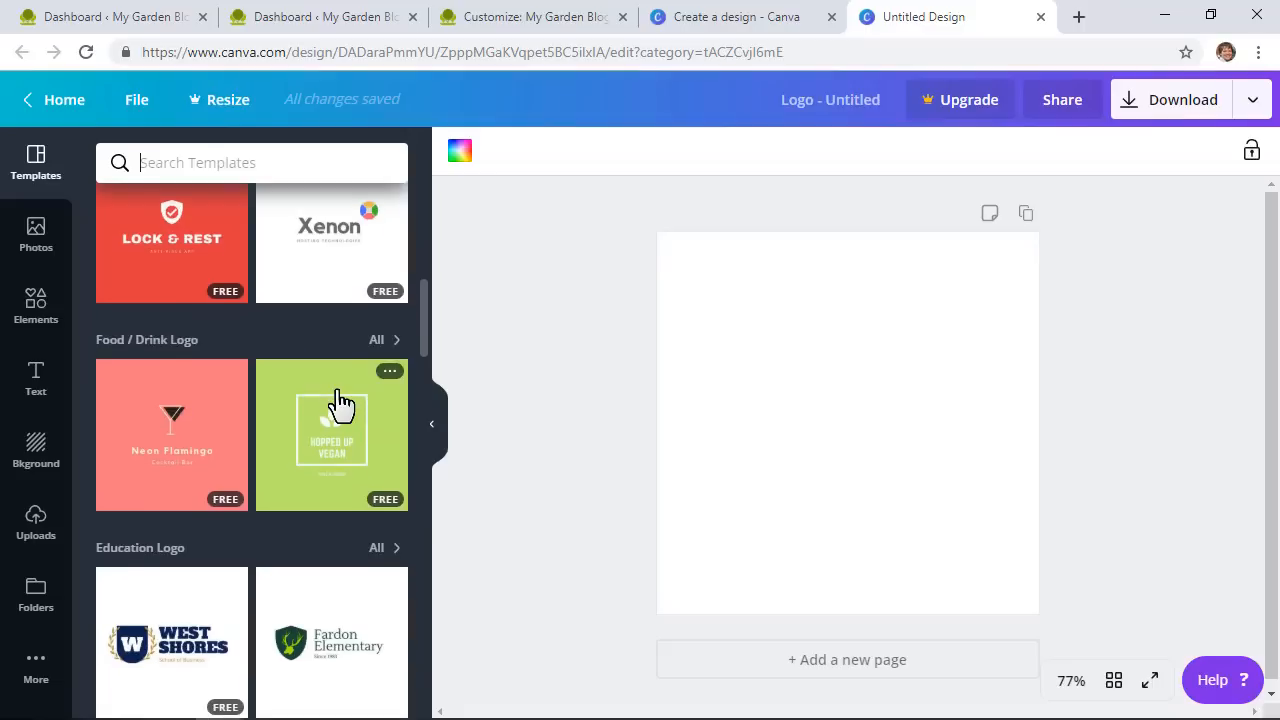
pyautogui.click(330, 440)
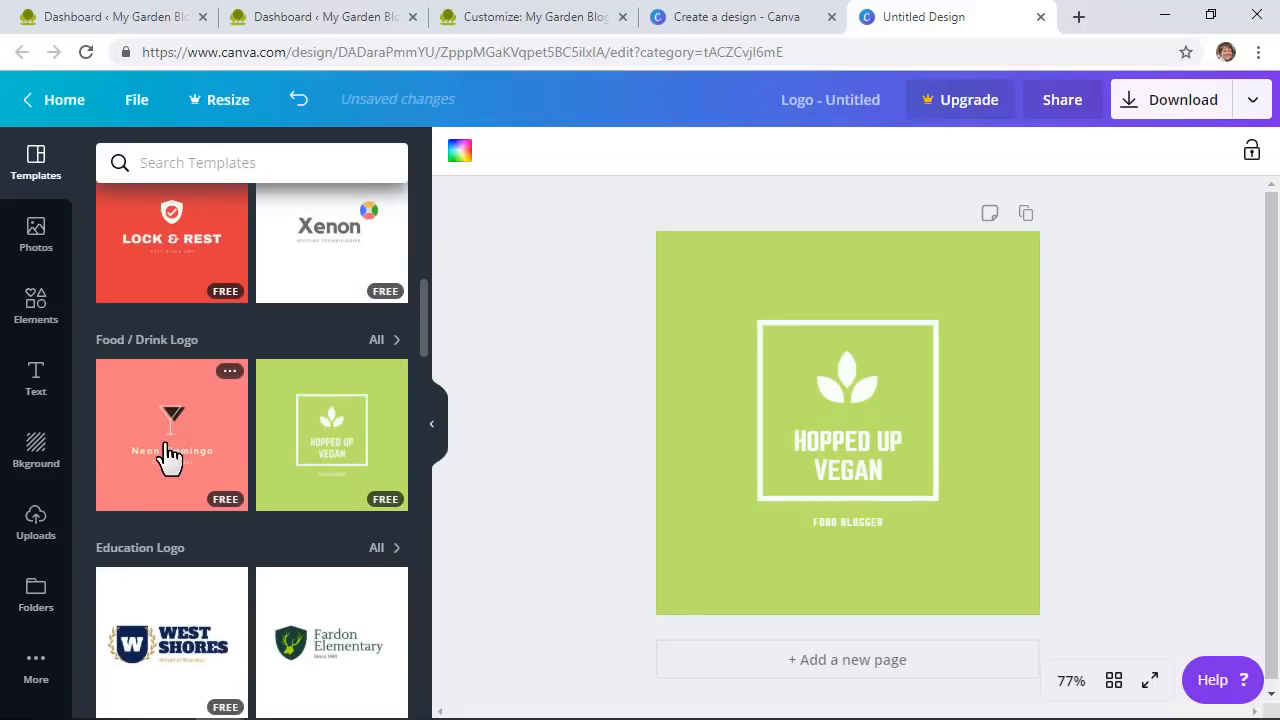
pyautogui.click(170, 457)
pyautogui.click(303, 440)
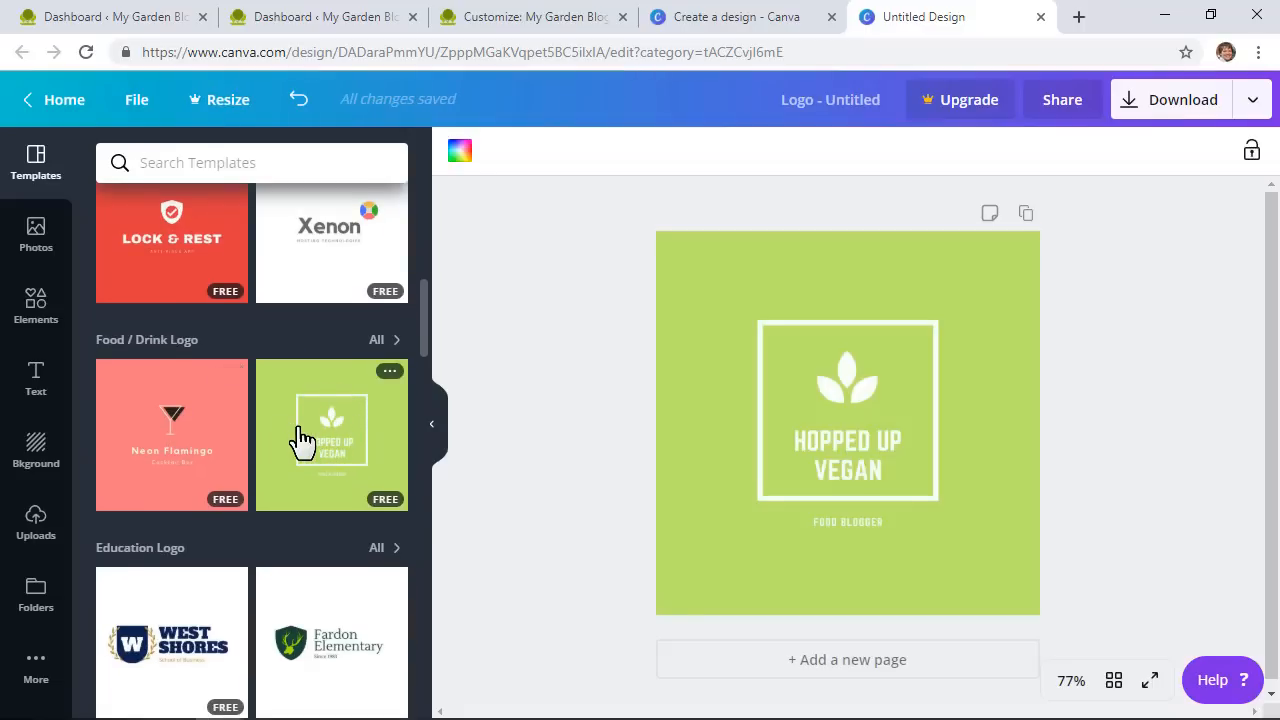
# Search the logo templates for "garden" and apply the Valley Garden Co. template to the page
pyautogui.click(250, 165)
pyautogui.write('garde')
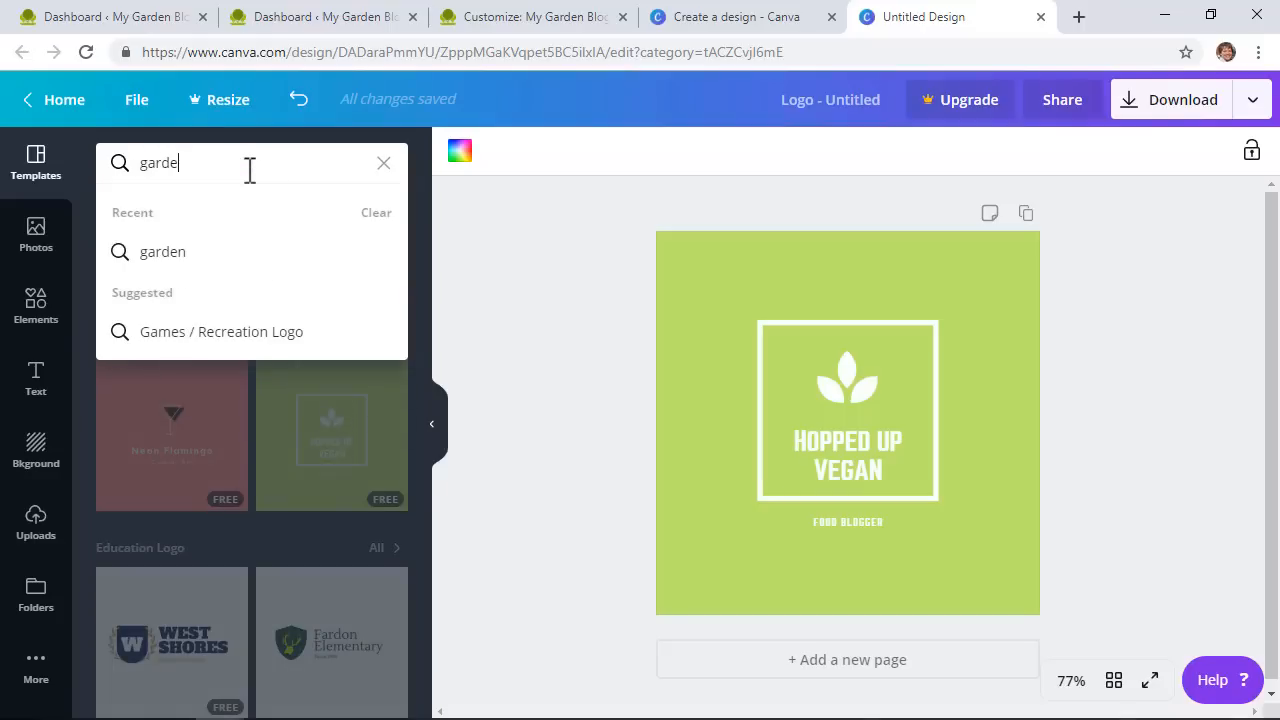
pyautogui.write('n')
pyautogui.press('Return')
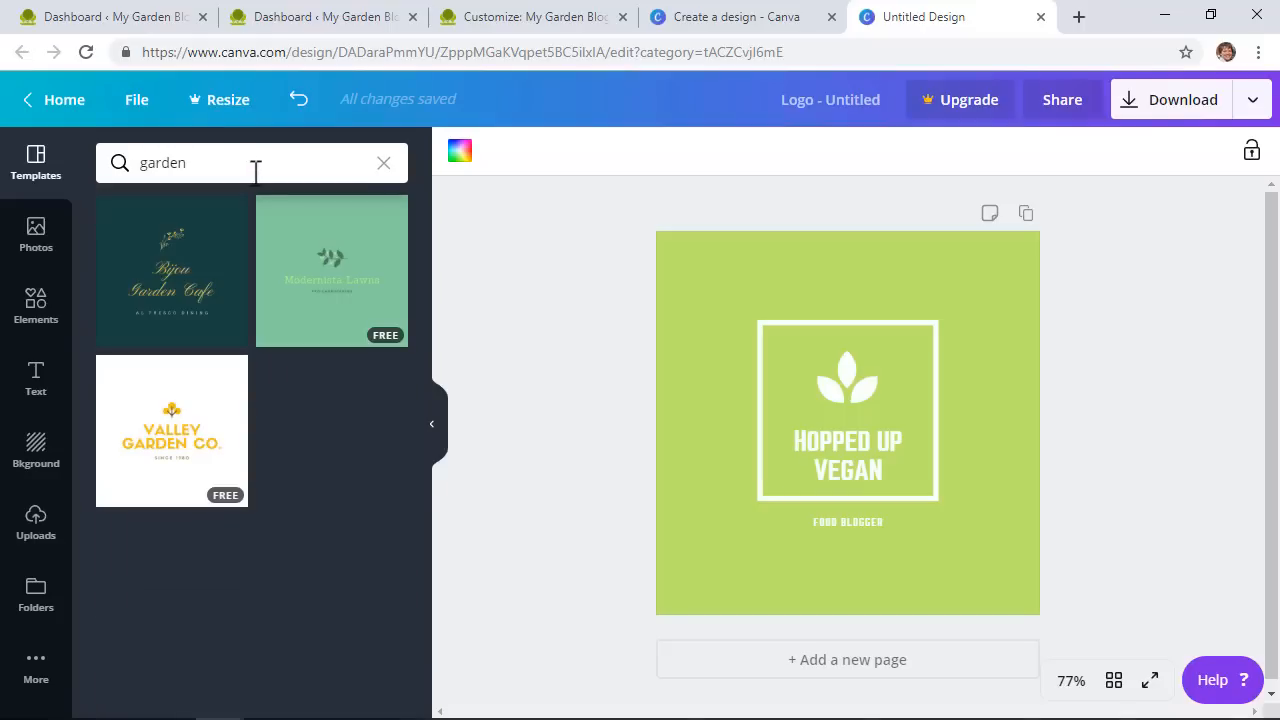
pyautogui.click(183, 453)
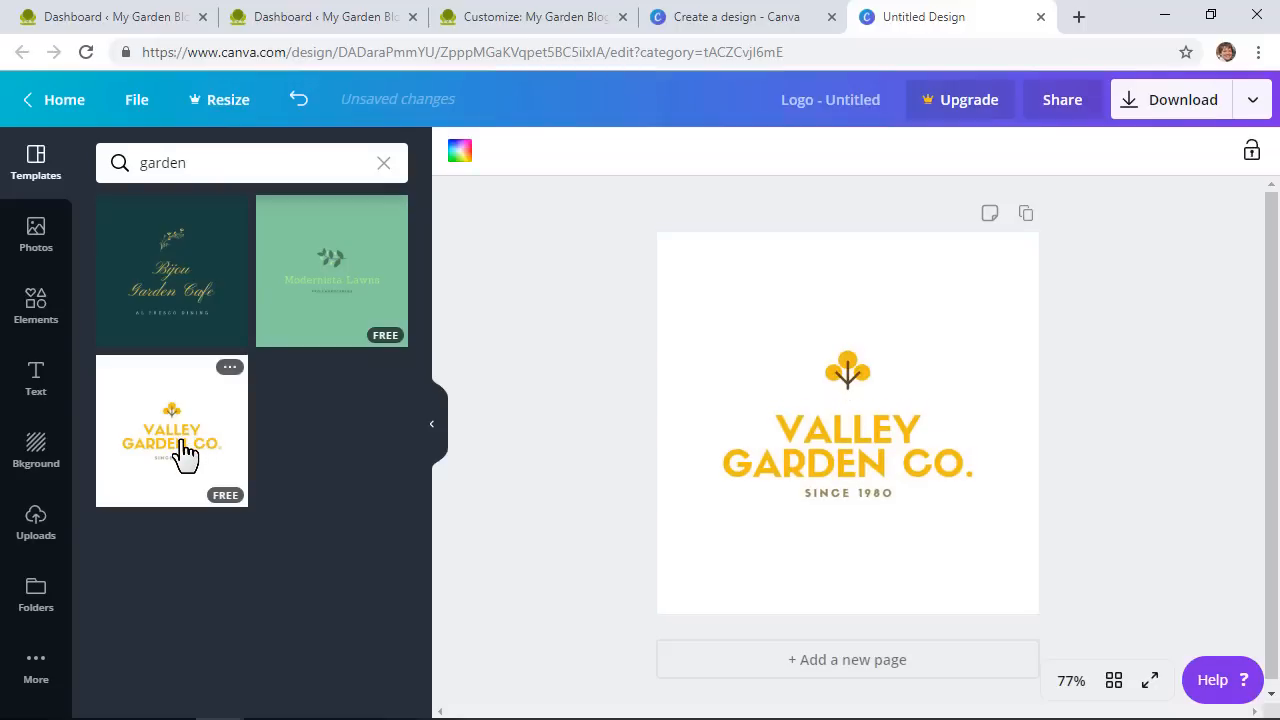
# Remove the "Since 1980" line beneath the company name in the logo
pyautogui.doubleClick(823, 491)
pyautogui.click(800, 494)
pyautogui.moveTo(800, 494); pyautogui.dragTo(937, 500)
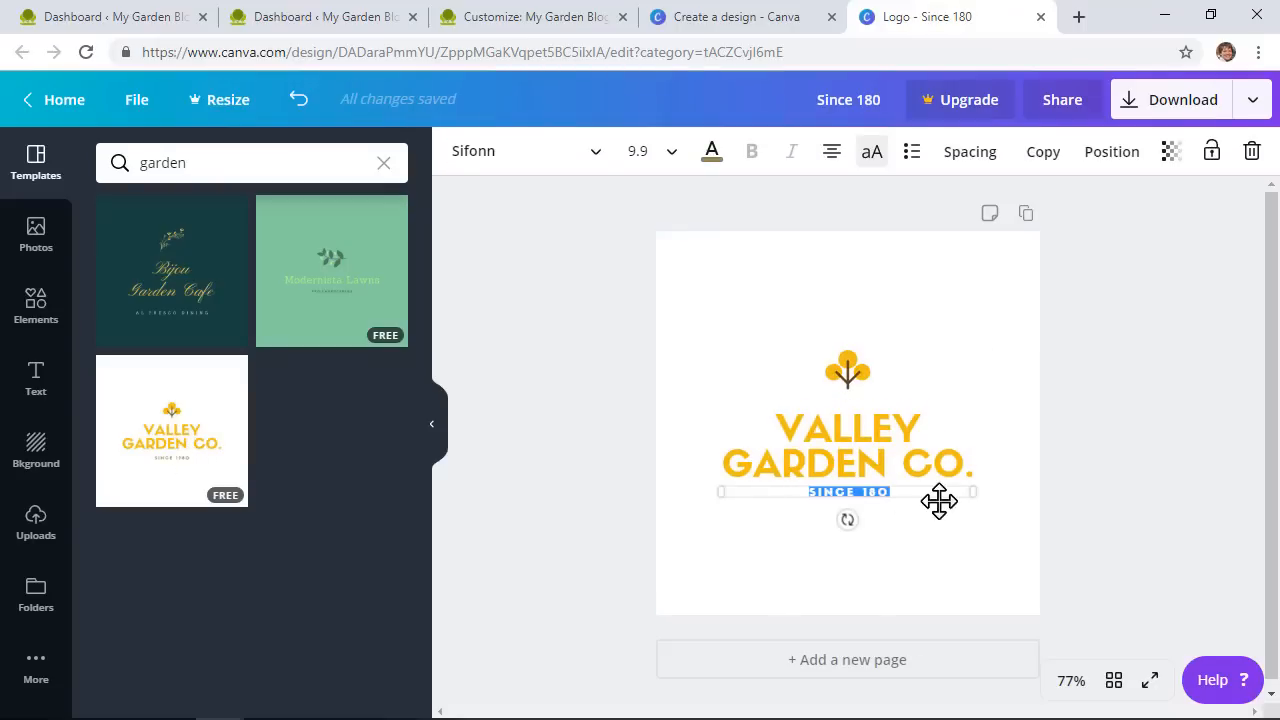
pyautogui.press('BackSpace')
pyautogui.click(783, 514)
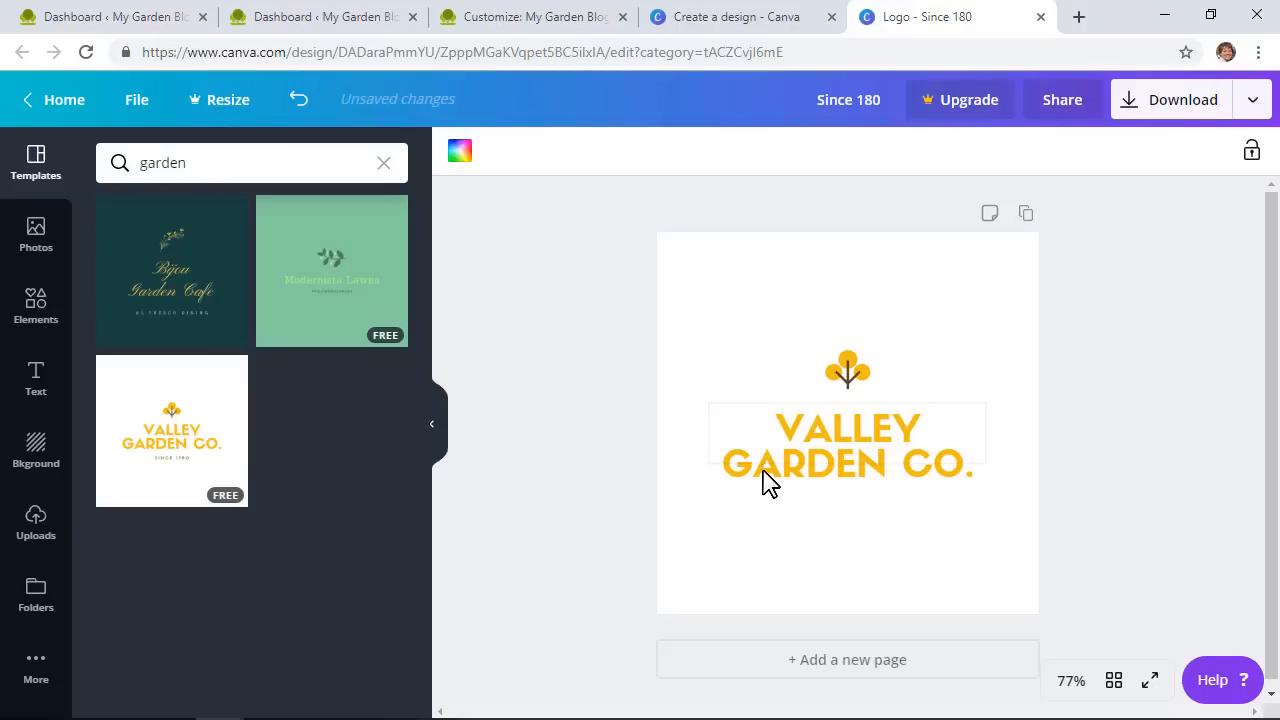
# Try the Abril Fatface and Bodoni FLF fonts on the Valley Garden Co. text
pyautogui.click(766, 470)
pyautogui.click(541, 162)
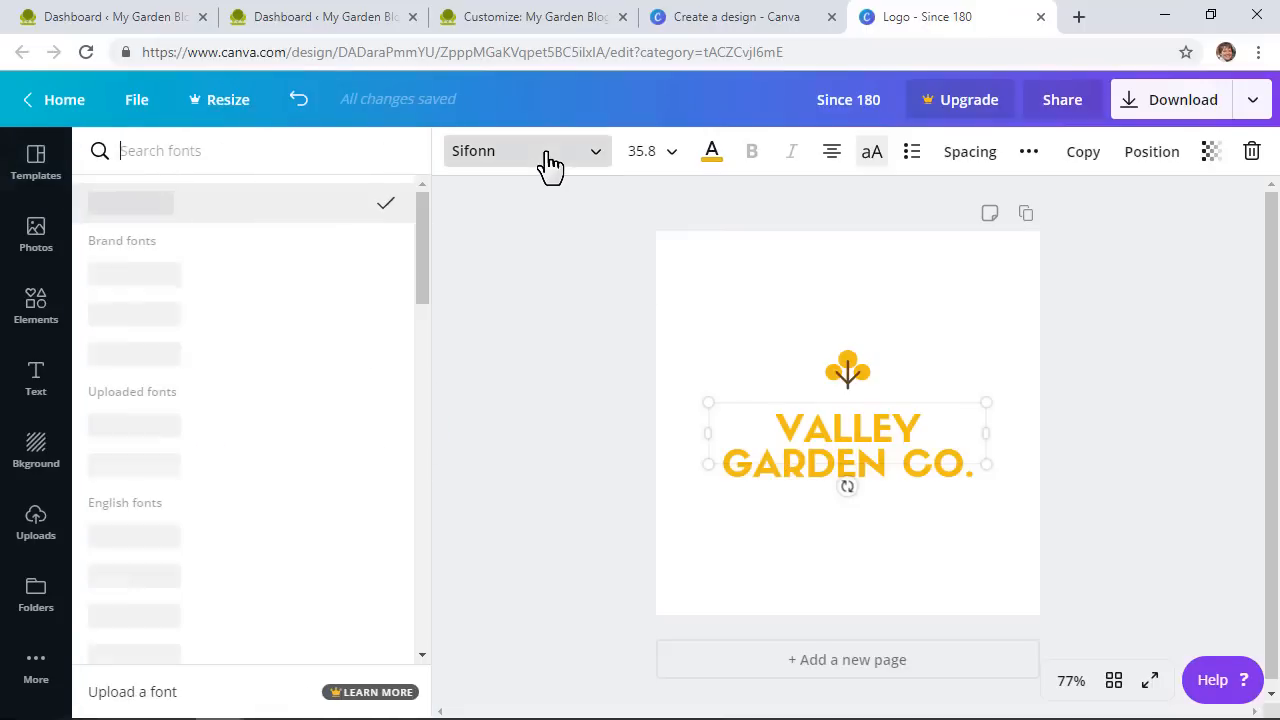
pyautogui.scroll(-3, 206, 480)
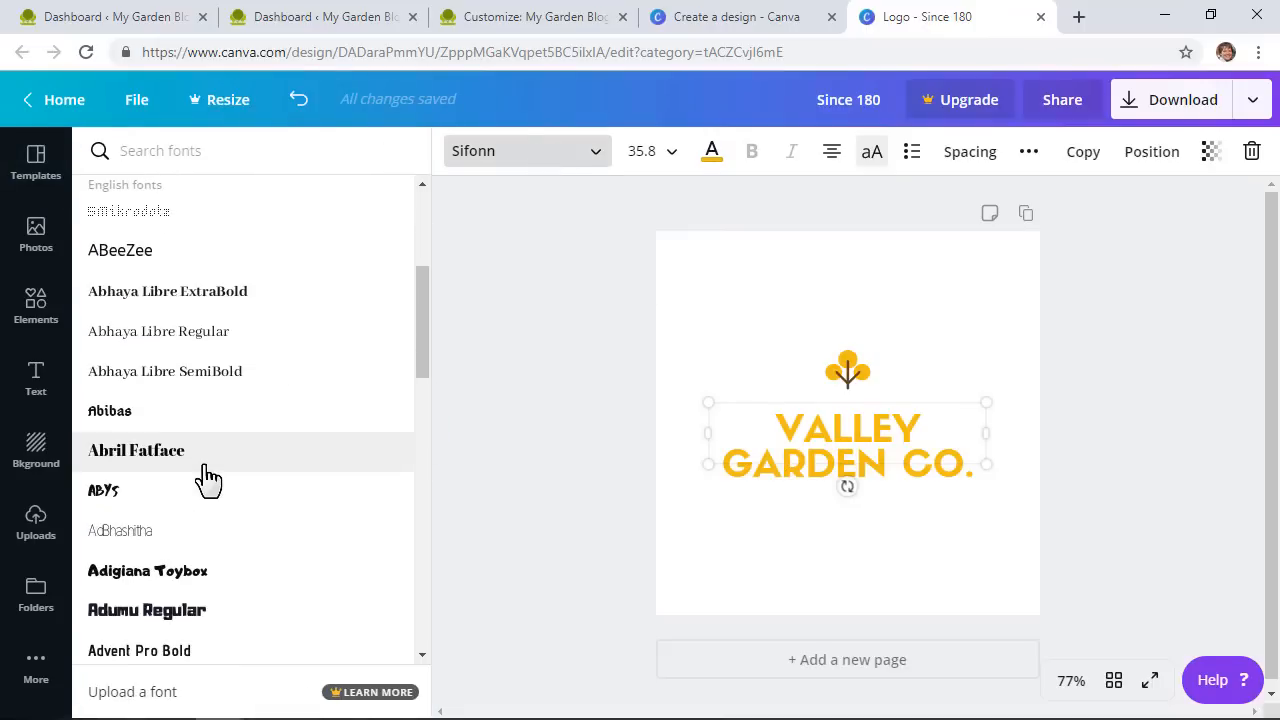
pyautogui.click(213, 452)
pyautogui.scroll(-5, 215, 466)
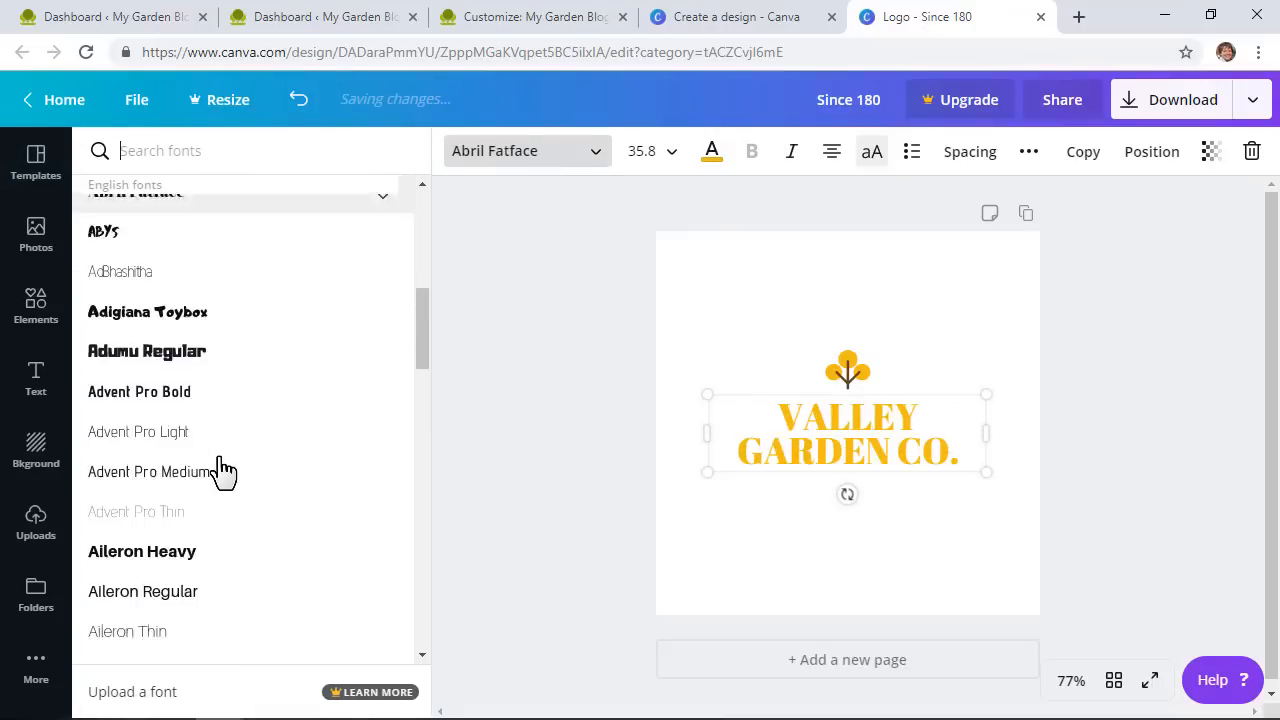
pyautogui.scroll(-15, 222, 470)
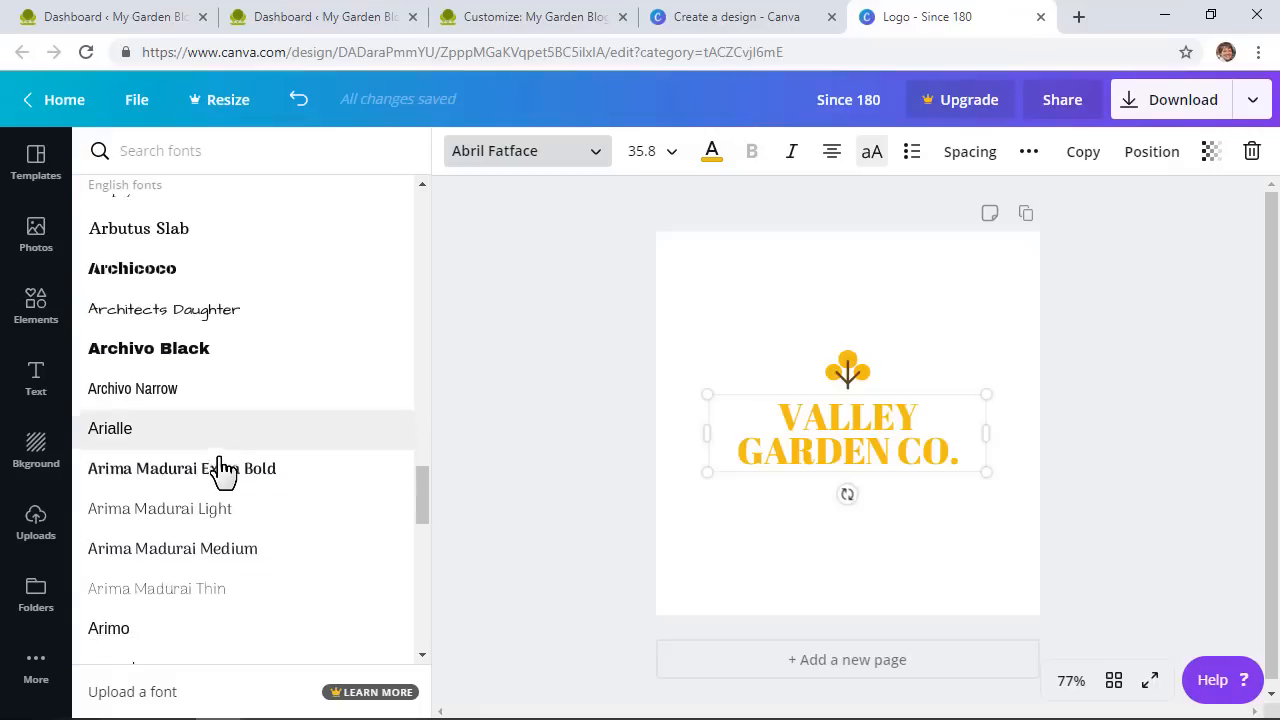
pyautogui.scroll(-5, 222, 470)
pyautogui.click(222, 466)
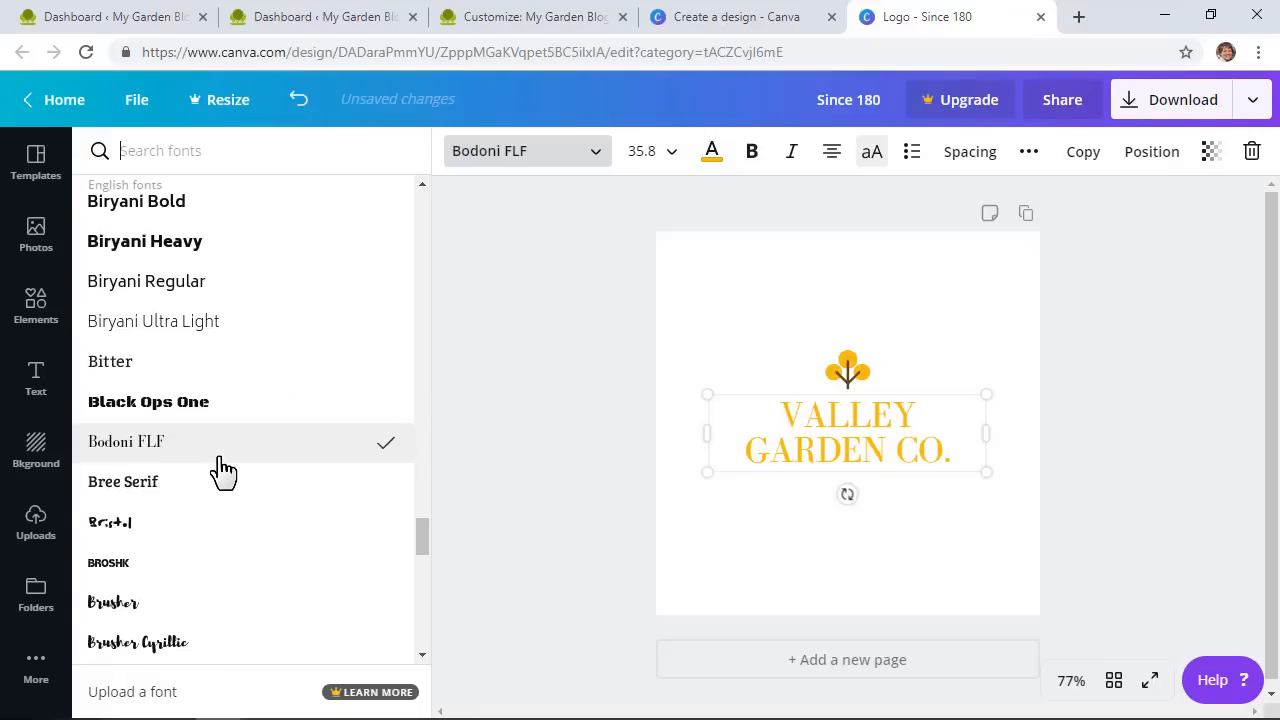
pyautogui.scroll(-2, 222, 470)
# Change the company name text in the logo to "MY GARDEN BLOG"
pyautogui.doubleClick(786, 411)
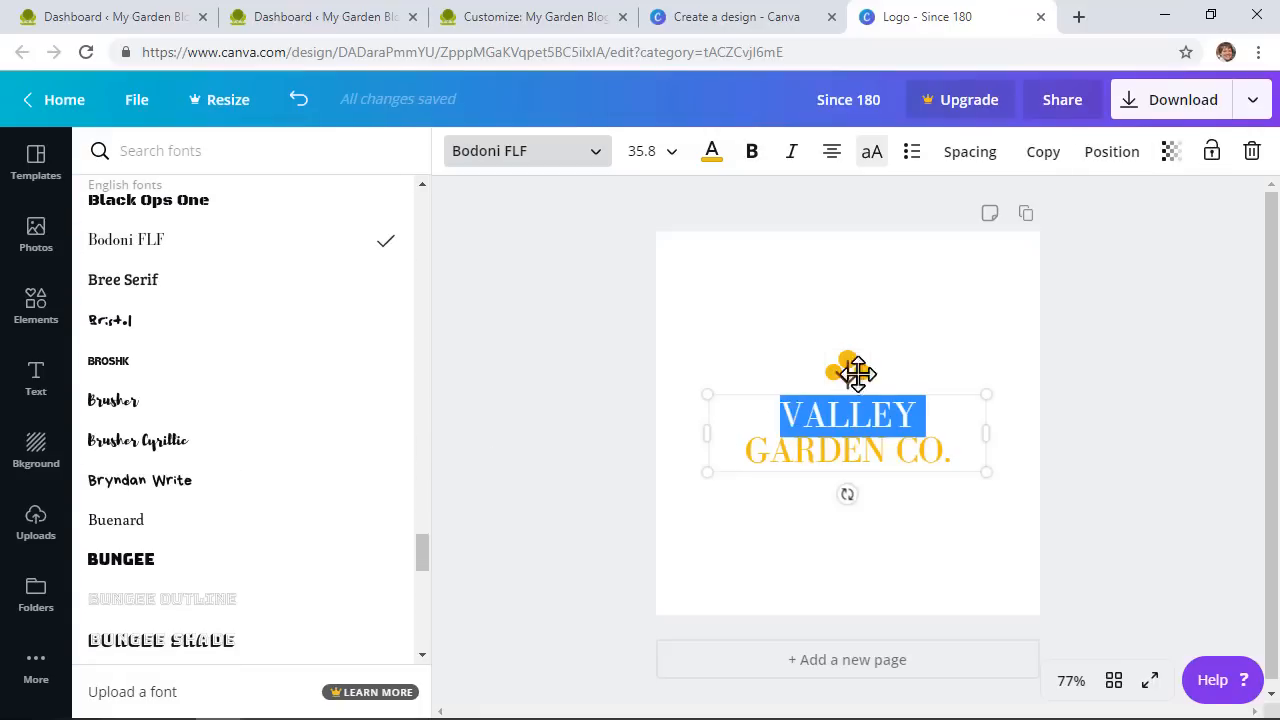
pyautogui.press('BackSpace')
pyautogui.write('MY')
pyautogui.press('End')
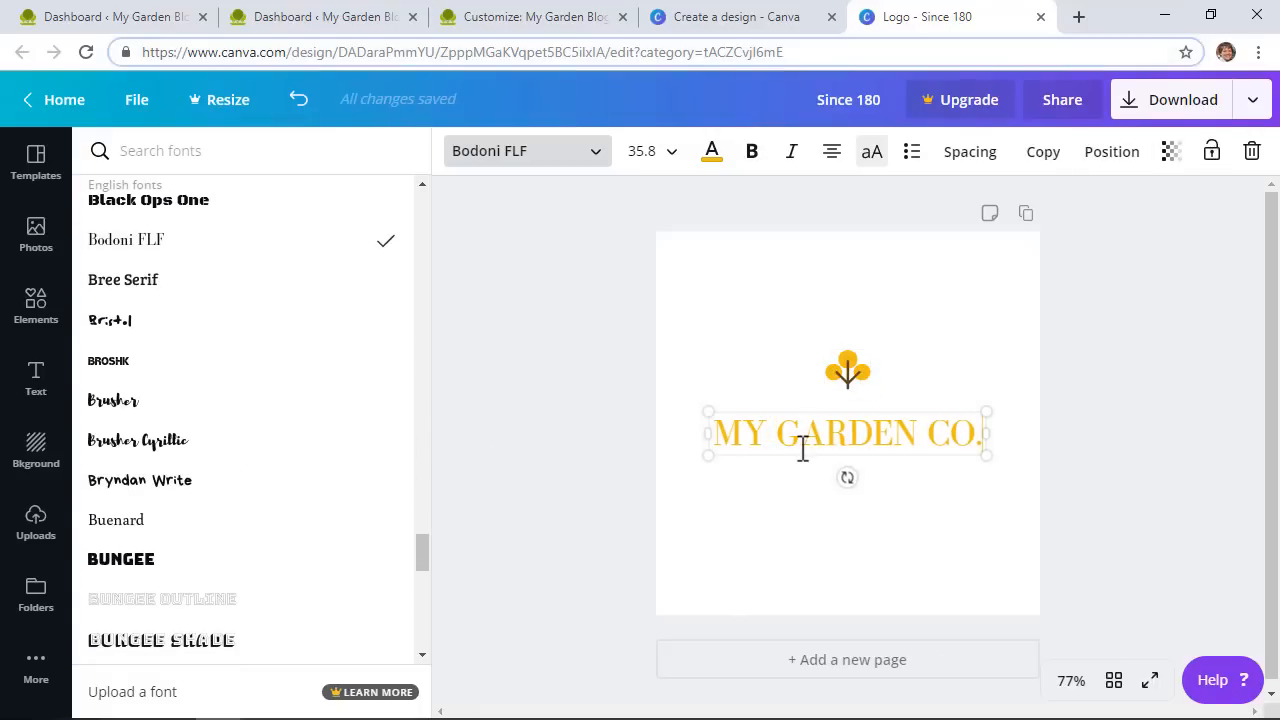
pyautogui.press('BackSpace')
pyautogui.press('BackSpace')
pyautogui.press('BackSpace')
pyautogui.write('BLOG')
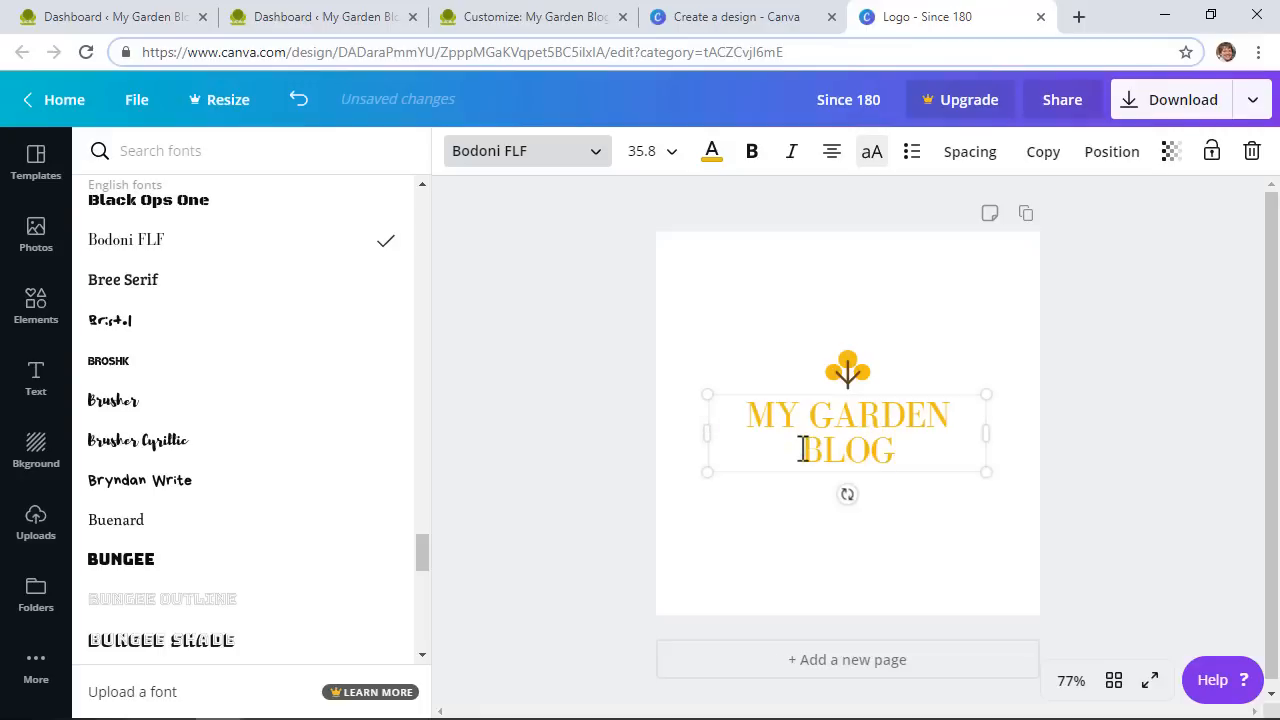
# Set the font size of the whole MY GARDEN BLOG text to 28
pyautogui.hotkey('ctrl', 'a')
pyautogui.click(671, 160)
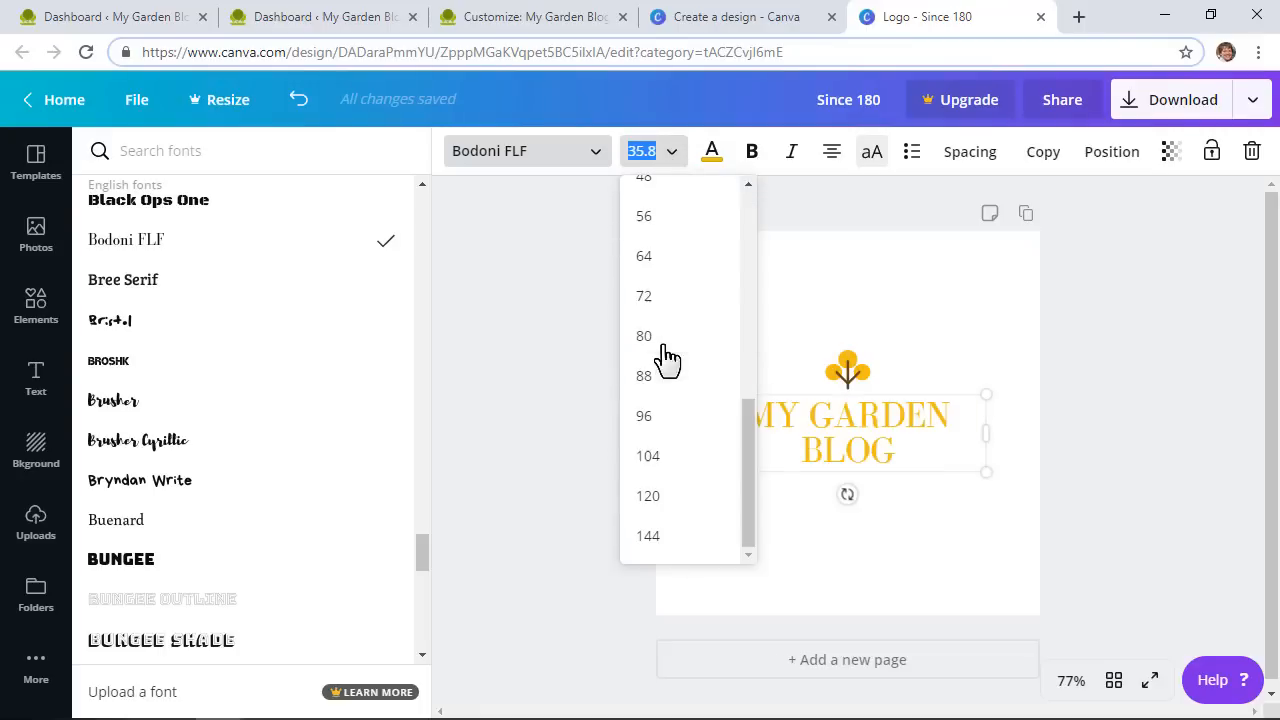
pyautogui.scroll(3, 668, 250)
pyautogui.click(666, 318)
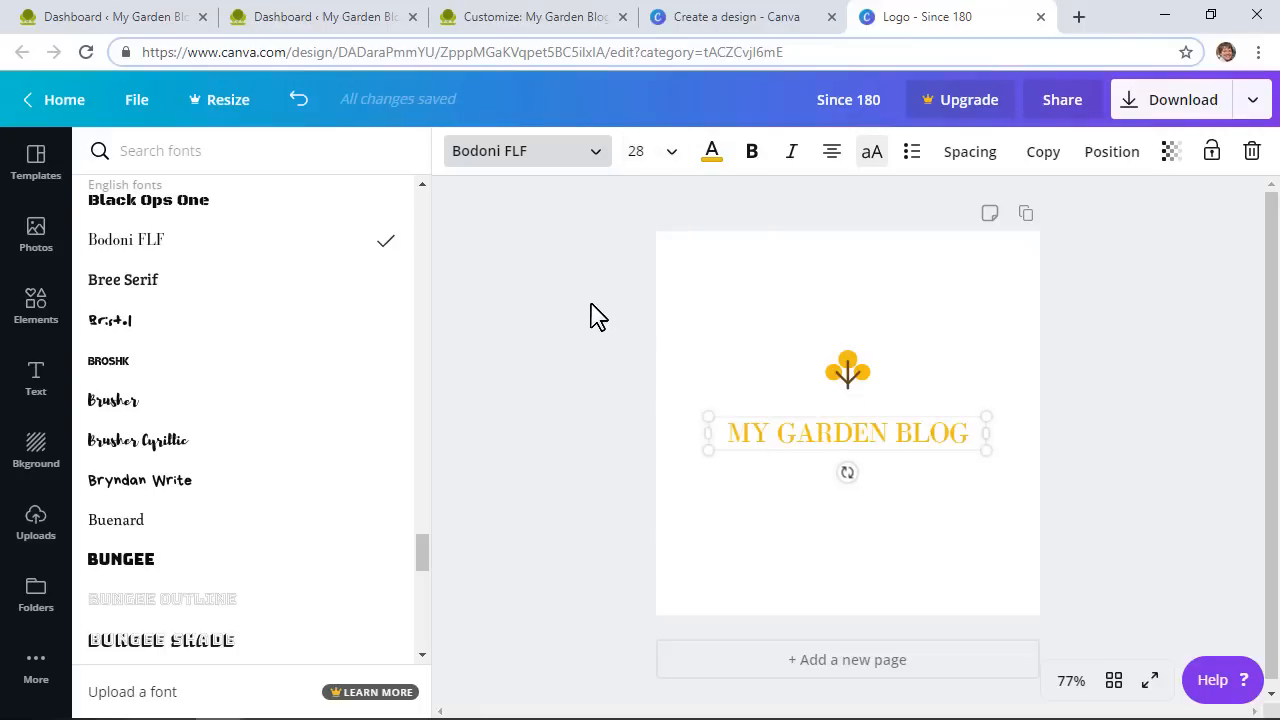
# Recolor the MY GARDEN BLOG text with a custom dark green, #4cab23
pyautogui.click(714, 158)
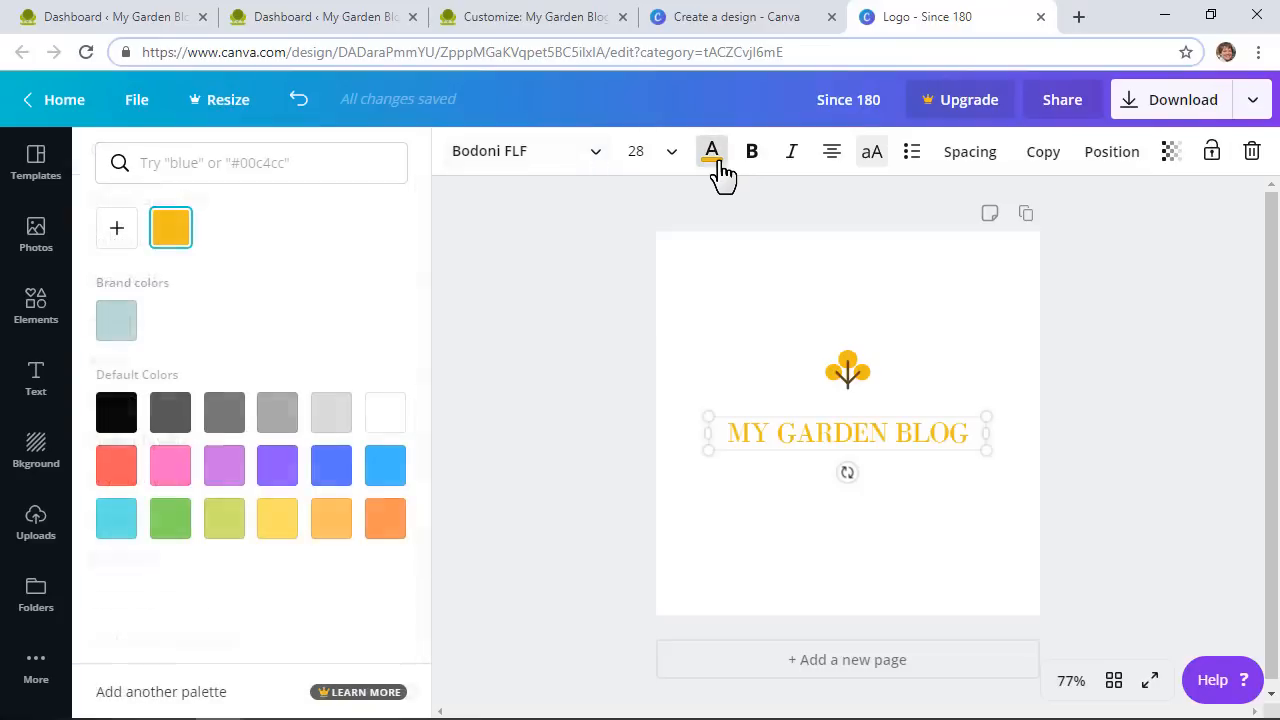
pyautogui.click(168, 525)
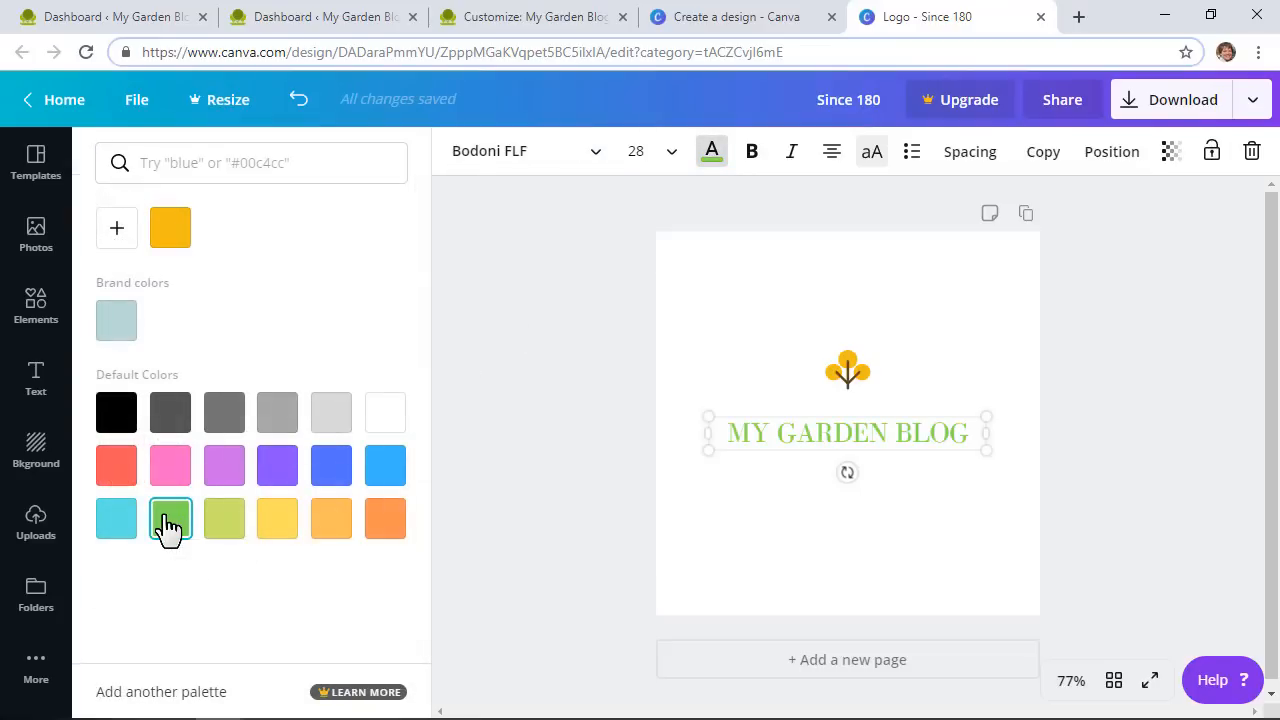
pyautogui.click(116, 228)
pyautogui.click(313, 300)
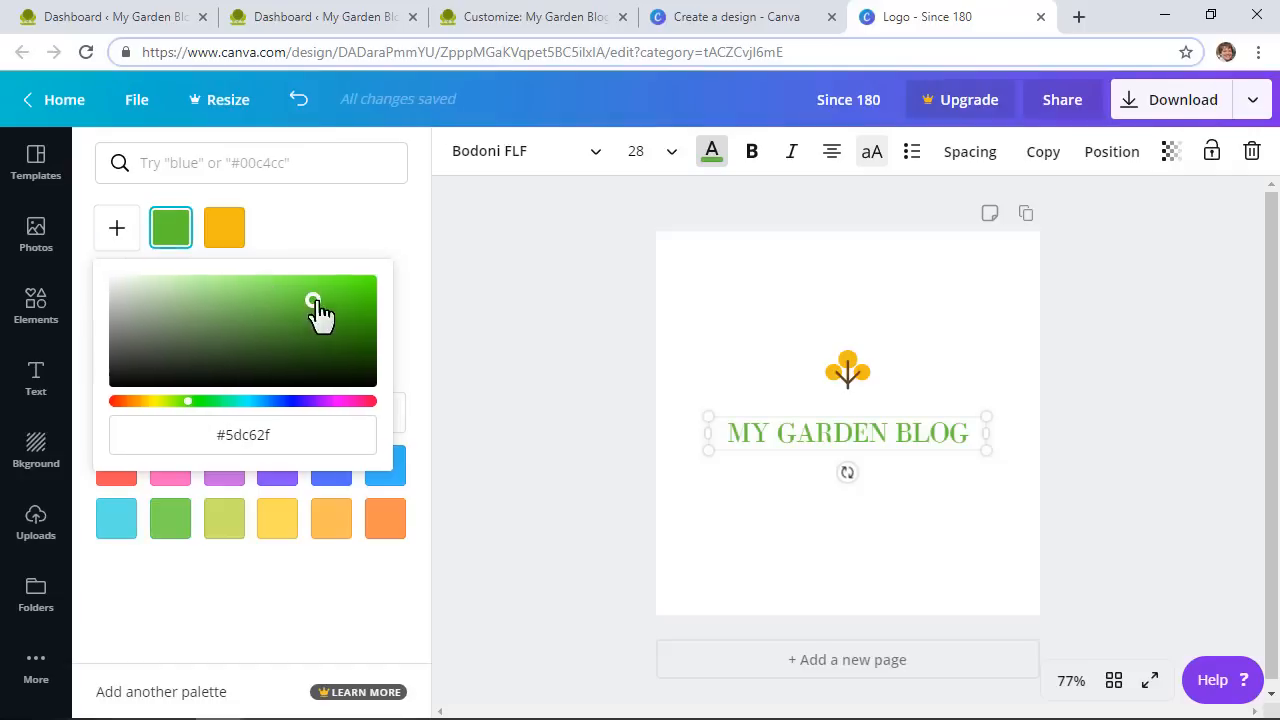
pyautogui.moveTo(313, 300)
pyautogui.mouseDown()
pyautogui.moveTo(335, 329)
pyautogui.moveTo(322, 312)
pyautogui.mouseUp()
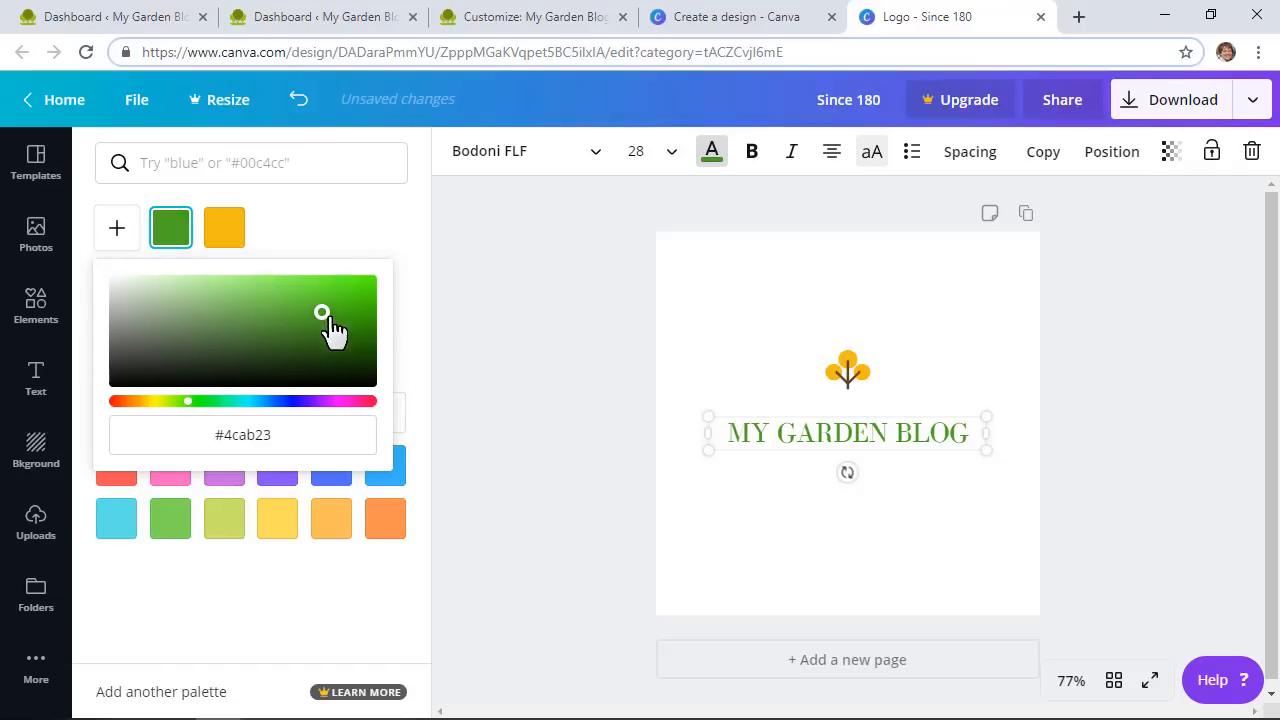
pyautogui.click(410, 622)
# Search the fonts for "lato" and set the MY GARDEN BLOG text to Lato Bold
pyautogui.click(515, 160)
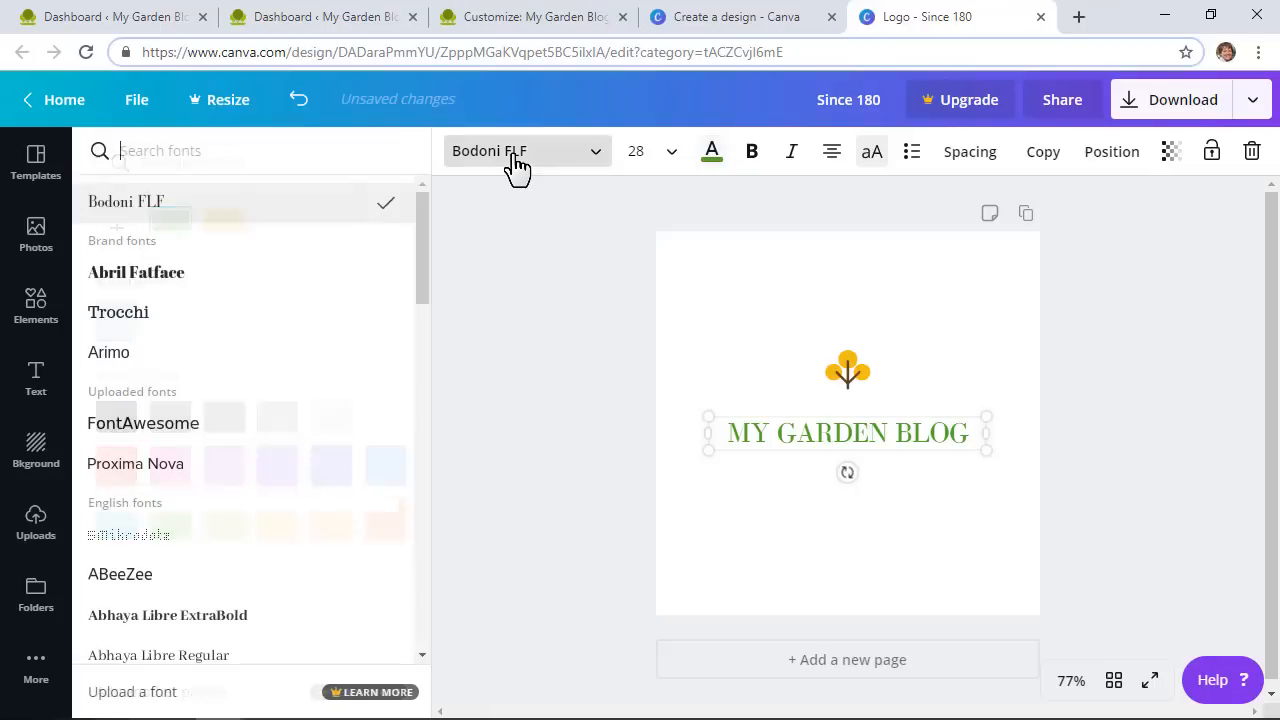
pyautogui.scroll(-4, 272, 346)
pyautogui.write('lato')
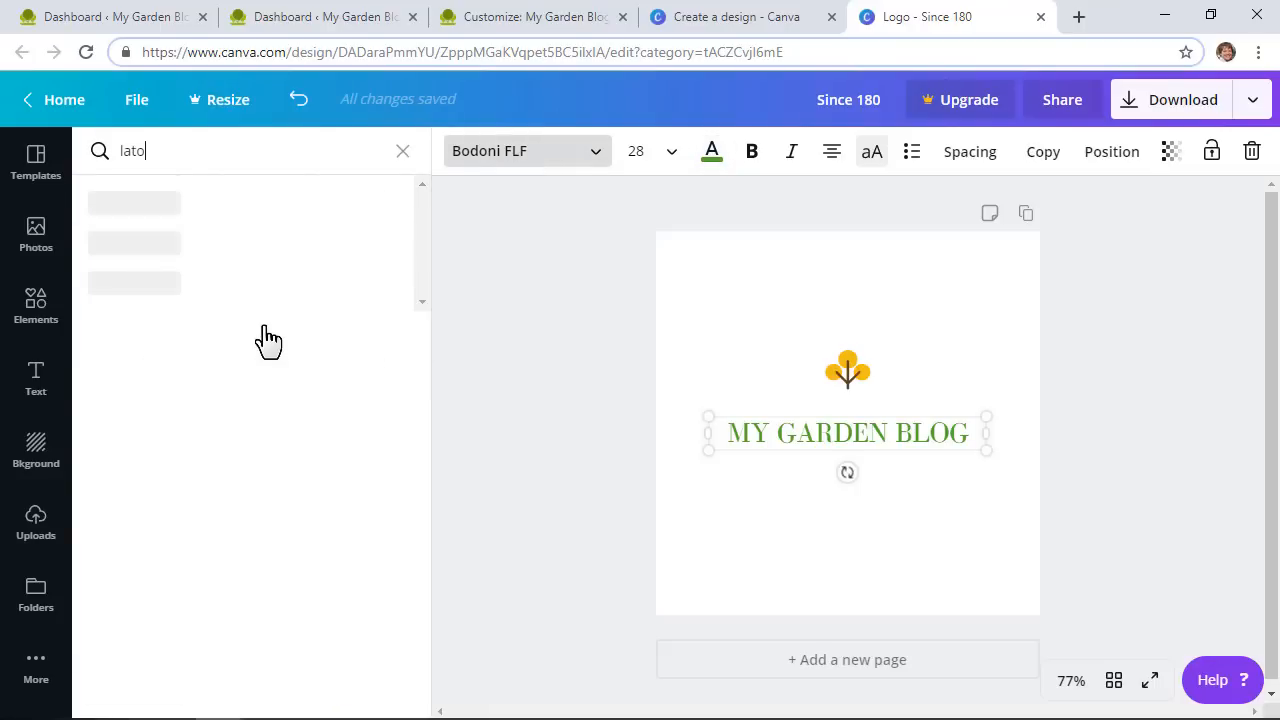
pyautogui.click(250, 252)
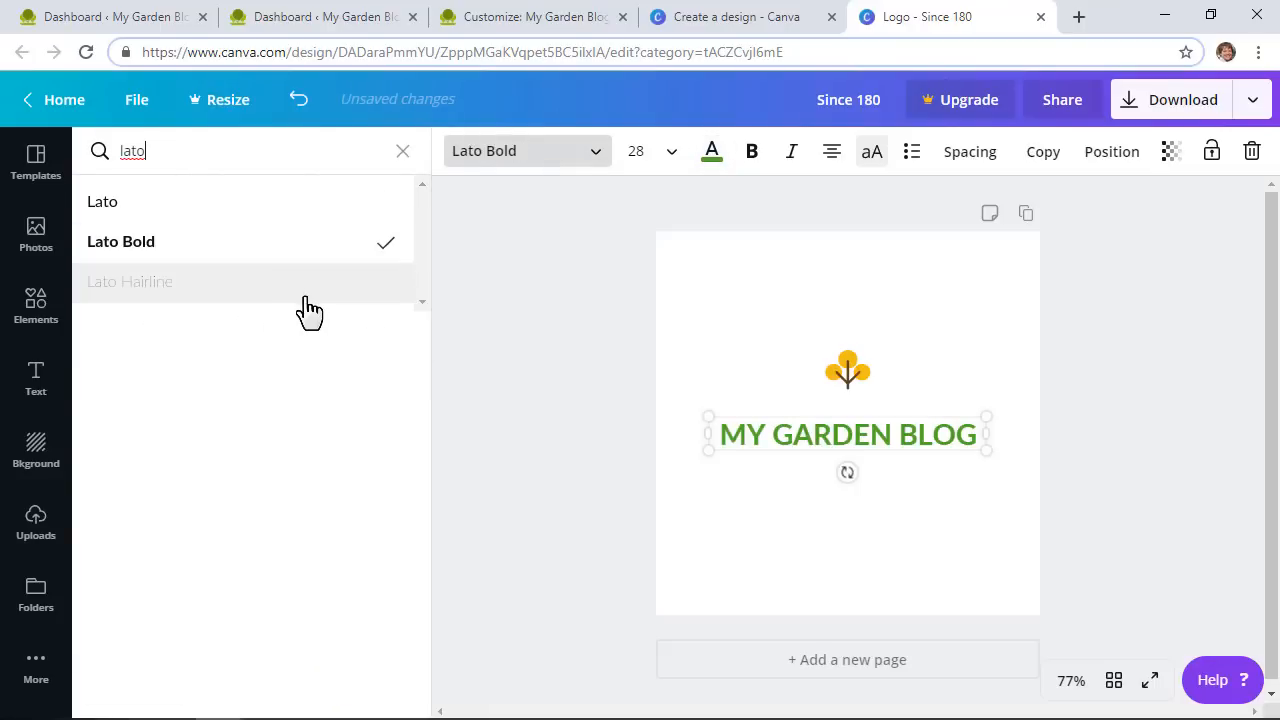
# Delete the yellow tree icon from the logo and search the elements for "plant"
pyautogui.click(845, 370)
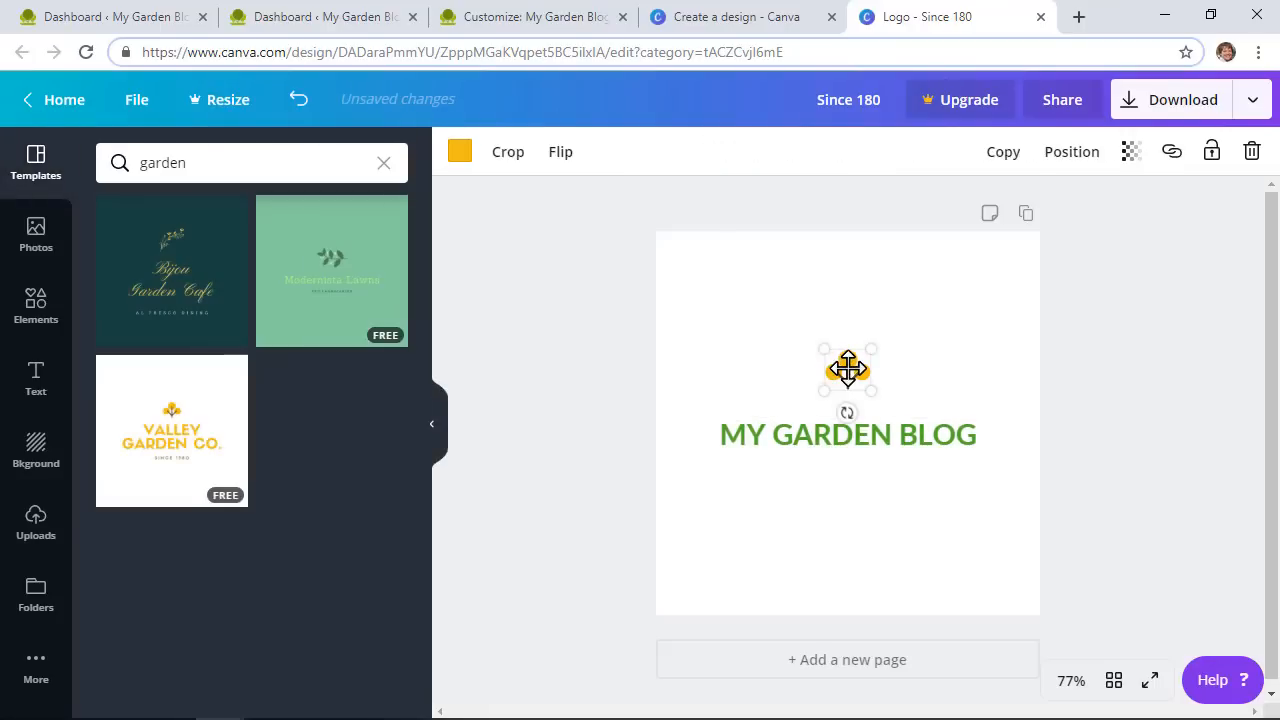
pyautogui.press('Delete')
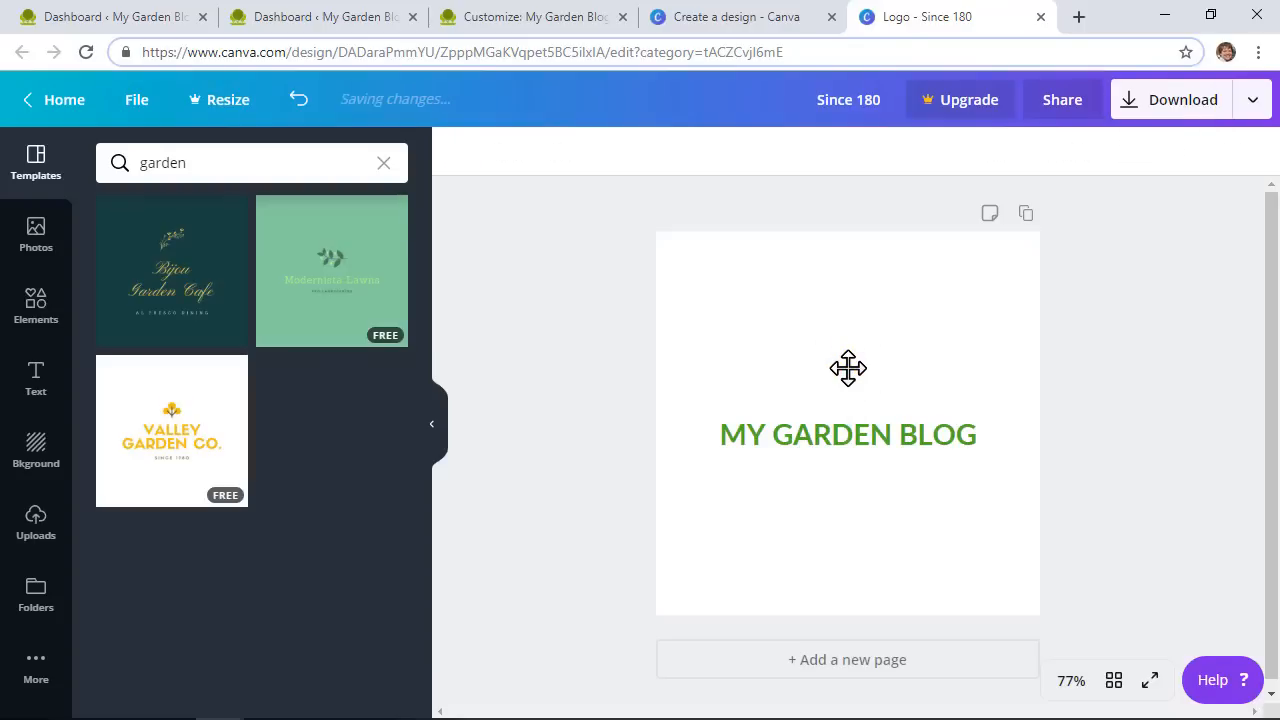
pyautogui.click(33, 333)
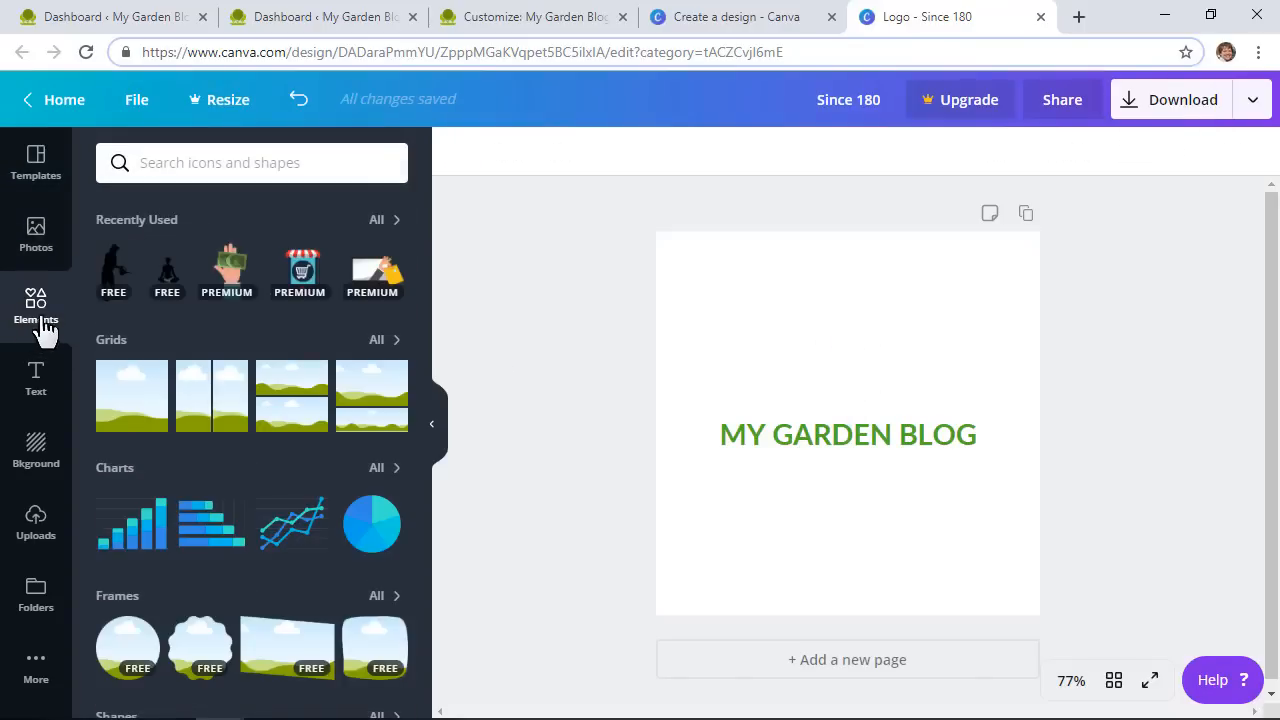
pyautogui.scroll(-3, 123, 329)
pyautogui.scroll(1, 153, 340)
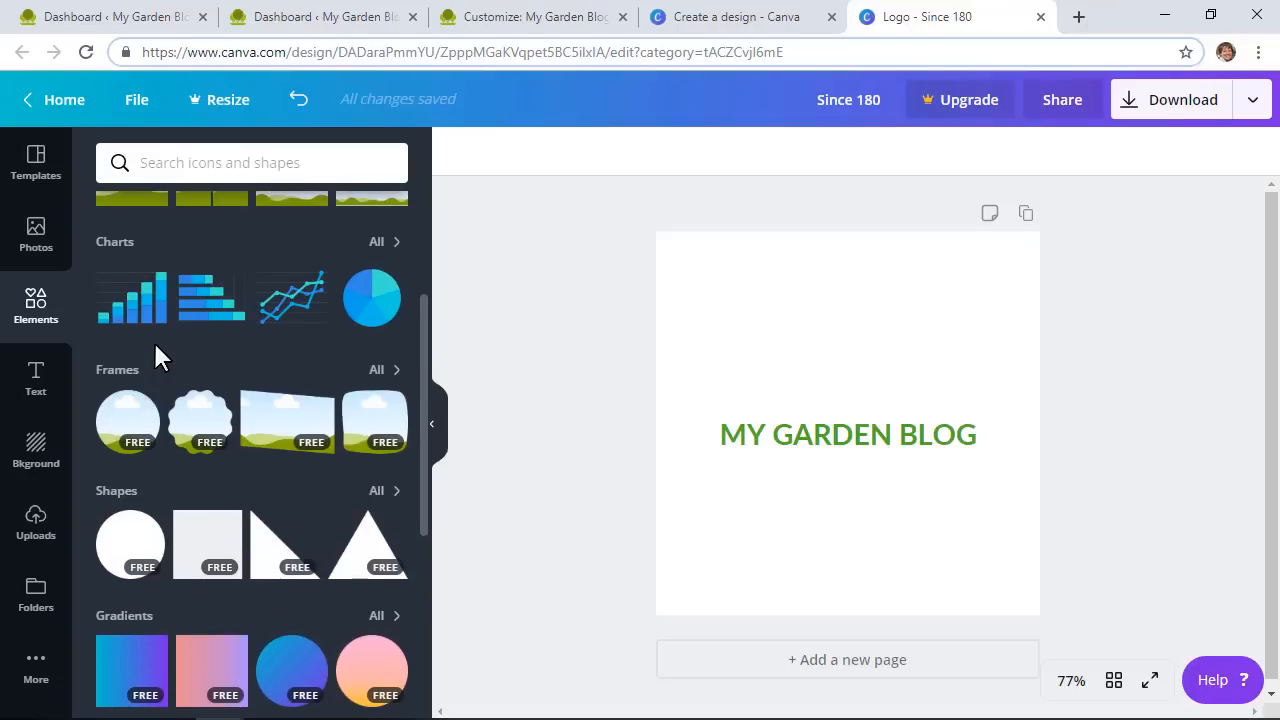
pyautogui.scroll(-4, 153, 340)
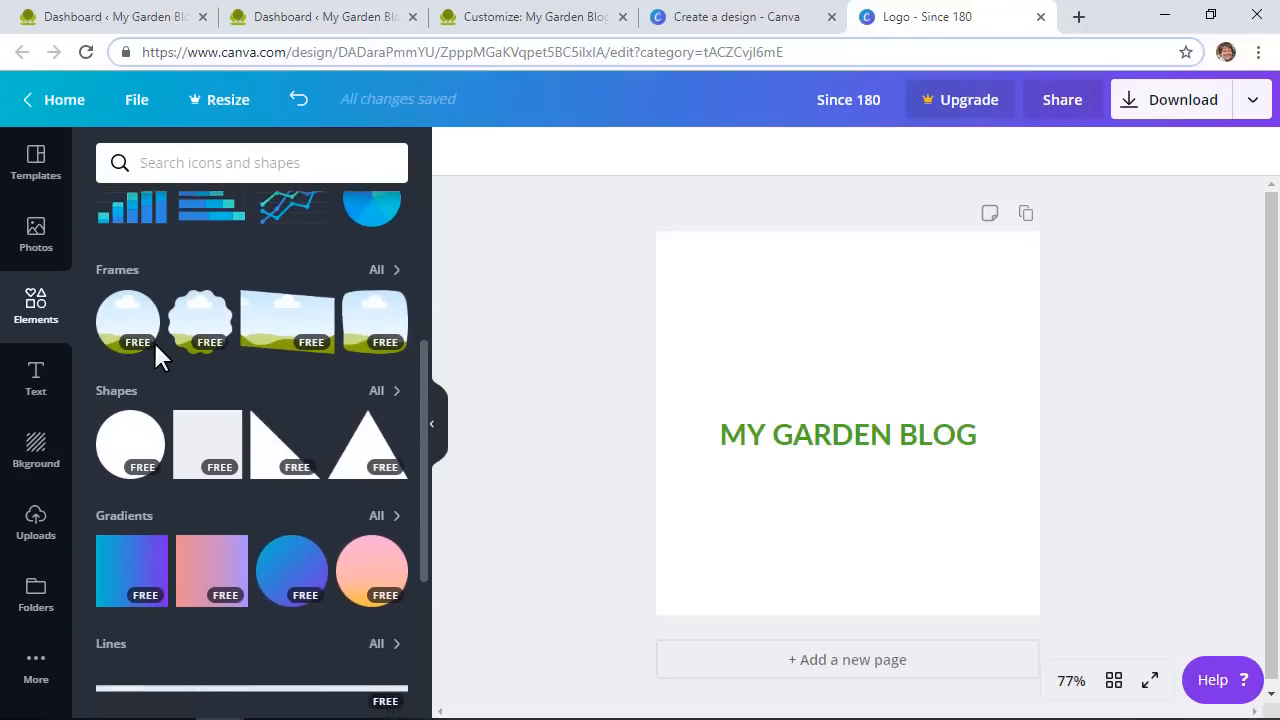
pyautogui.scroll(-4, 157, 356)
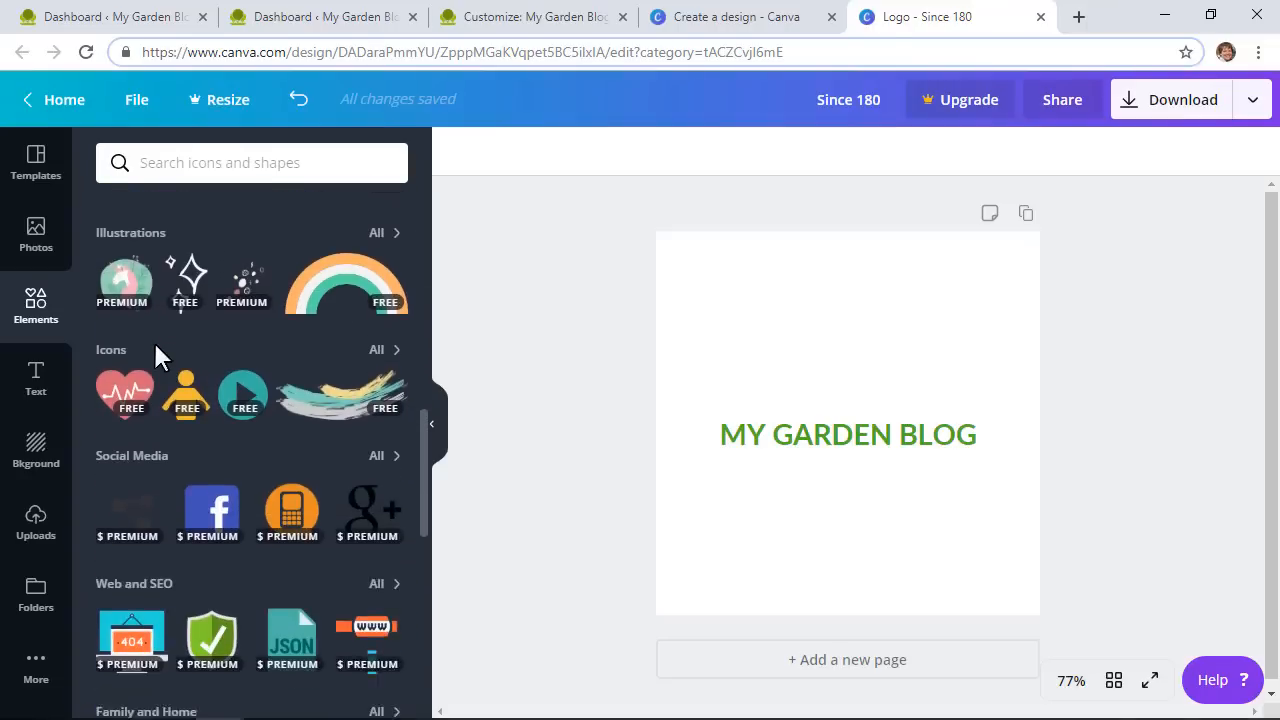
pyautogui.scroll(-1, 156, 348)
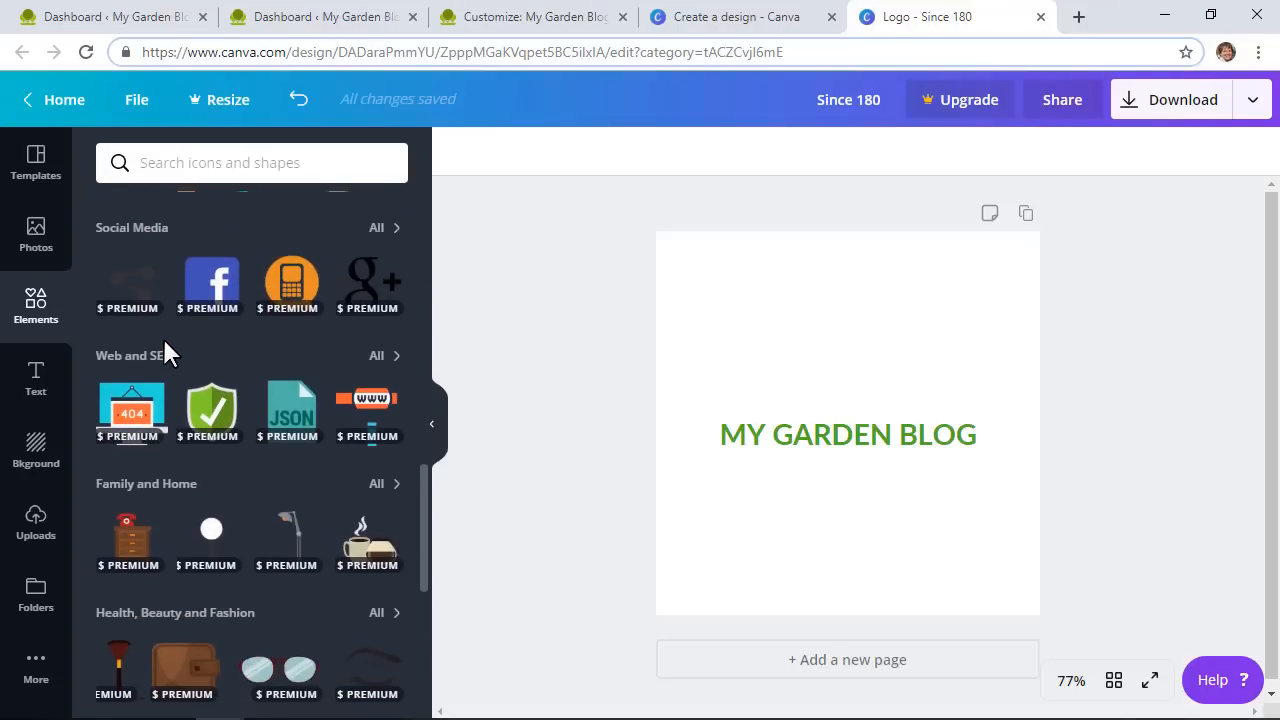
pyautogui.scroll(-4, 164, 350)
pyautogui.click(249, 158)
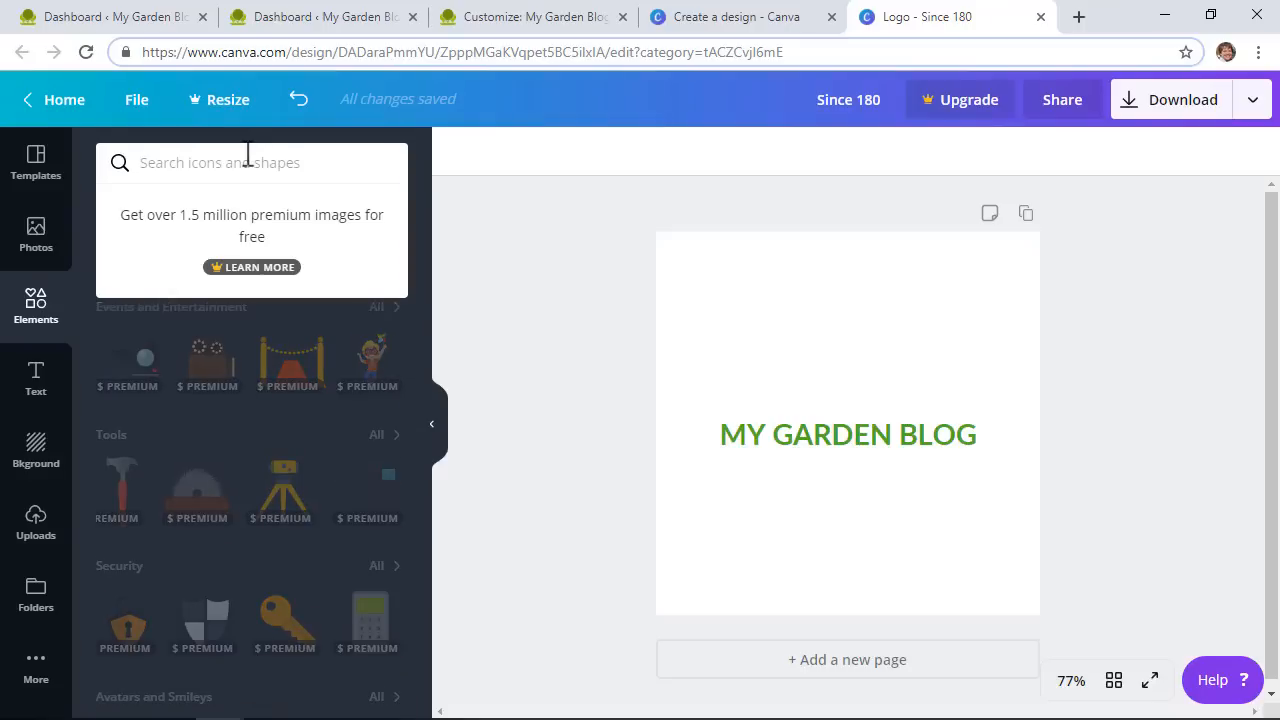
pyautogui.write('plant')
pyautogui.press('Return')
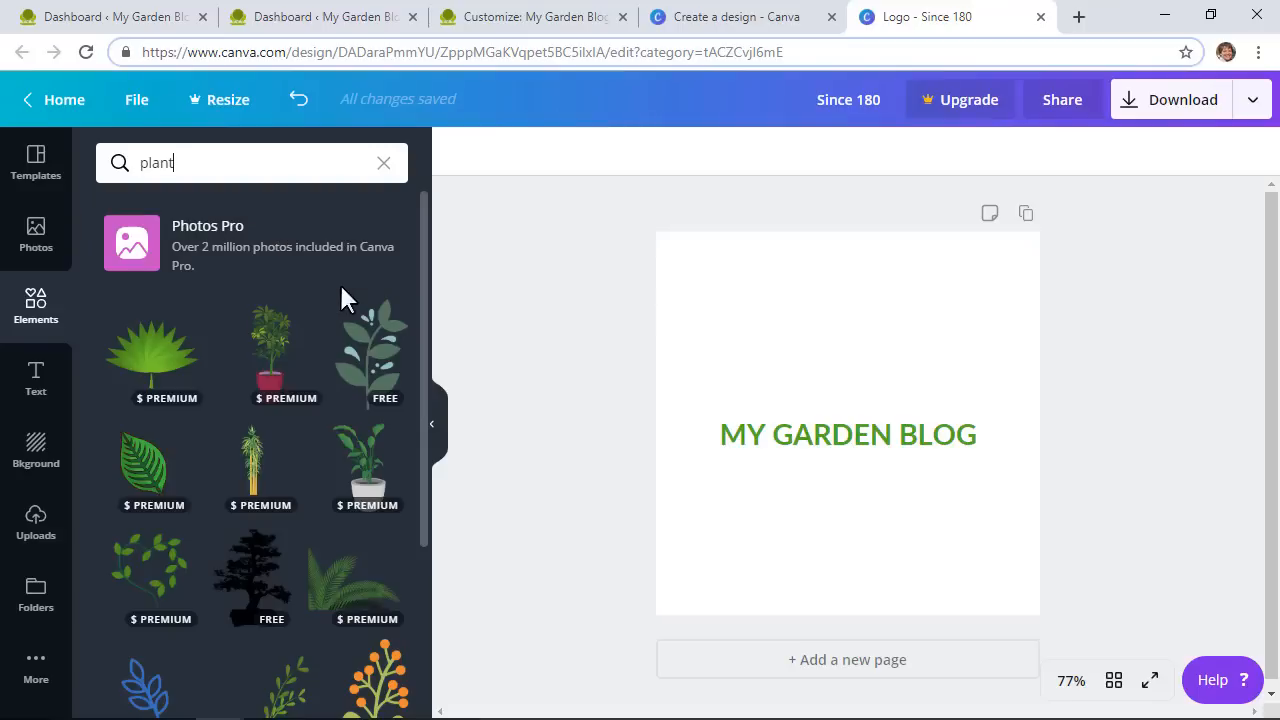
# Add the free leafy branch illustration, shrink it to a small icon and place it centred just above the MY GARDEN BLOG text
pyautogui.click(378, 381)
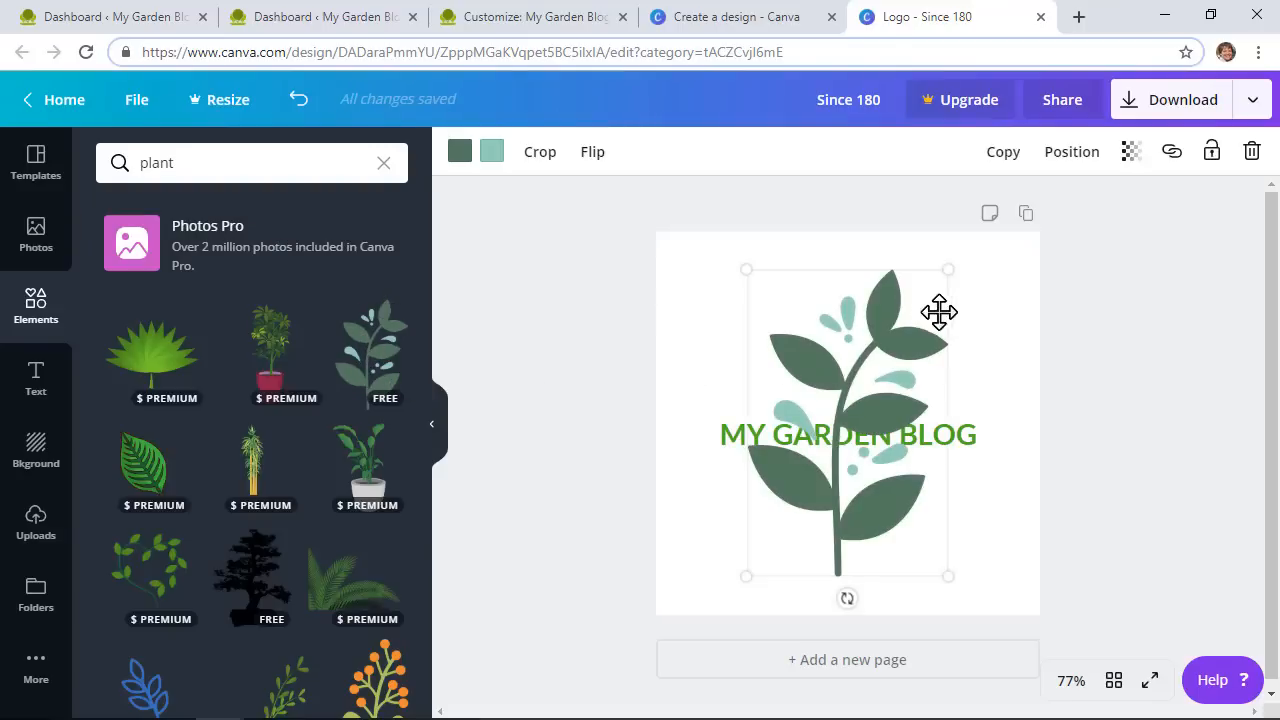
pyautogui.moveTo(948, 269); pyautogui.dragTo(841, 452)
pyautogui.moveTo(790, 540); pyautogui.dragTo(848, 540)
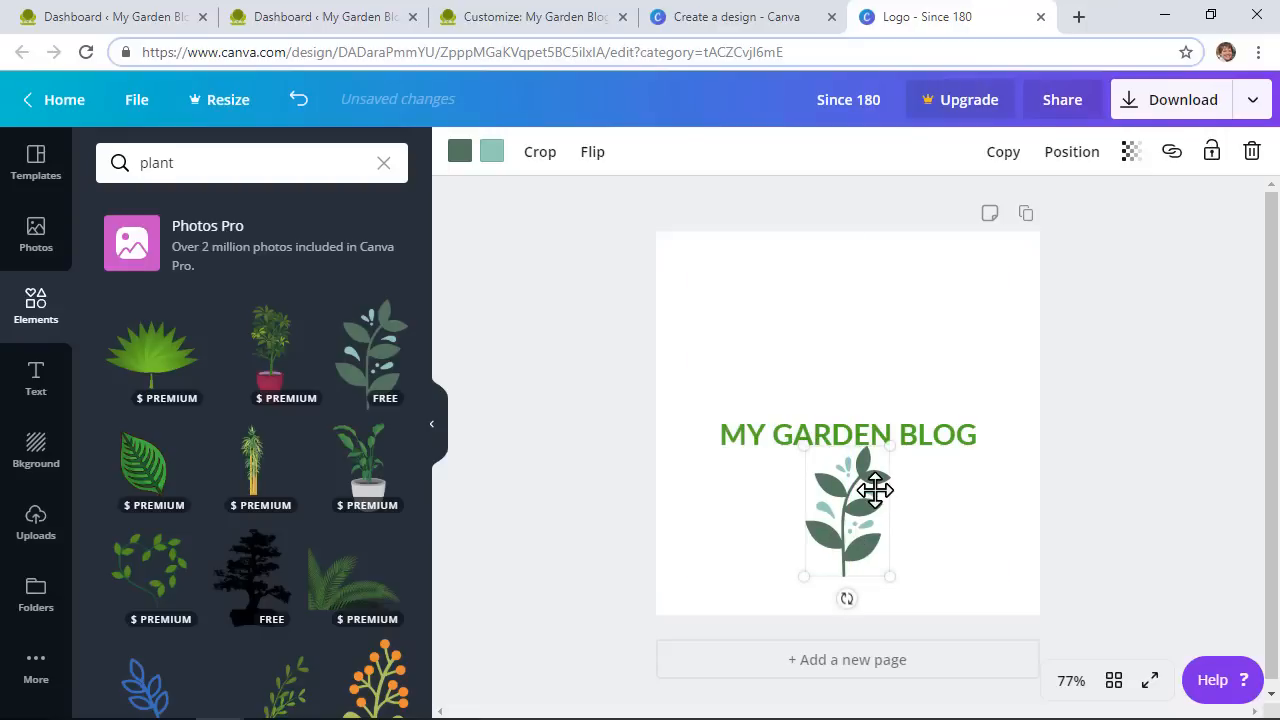
pyautogui.moveTo(872, 490); pyautogui.dragTo(843, 335)
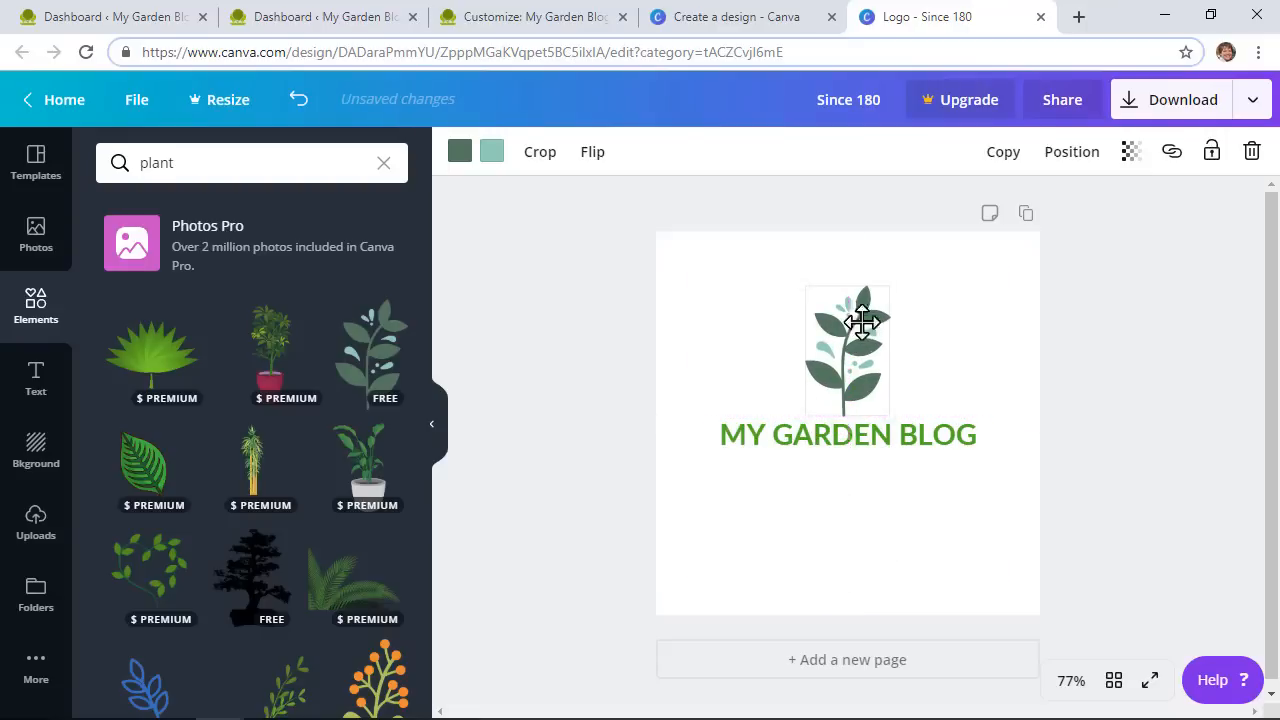
pyautogui.moveTo(889, 286); pyautogui.dragTo(846, 400)
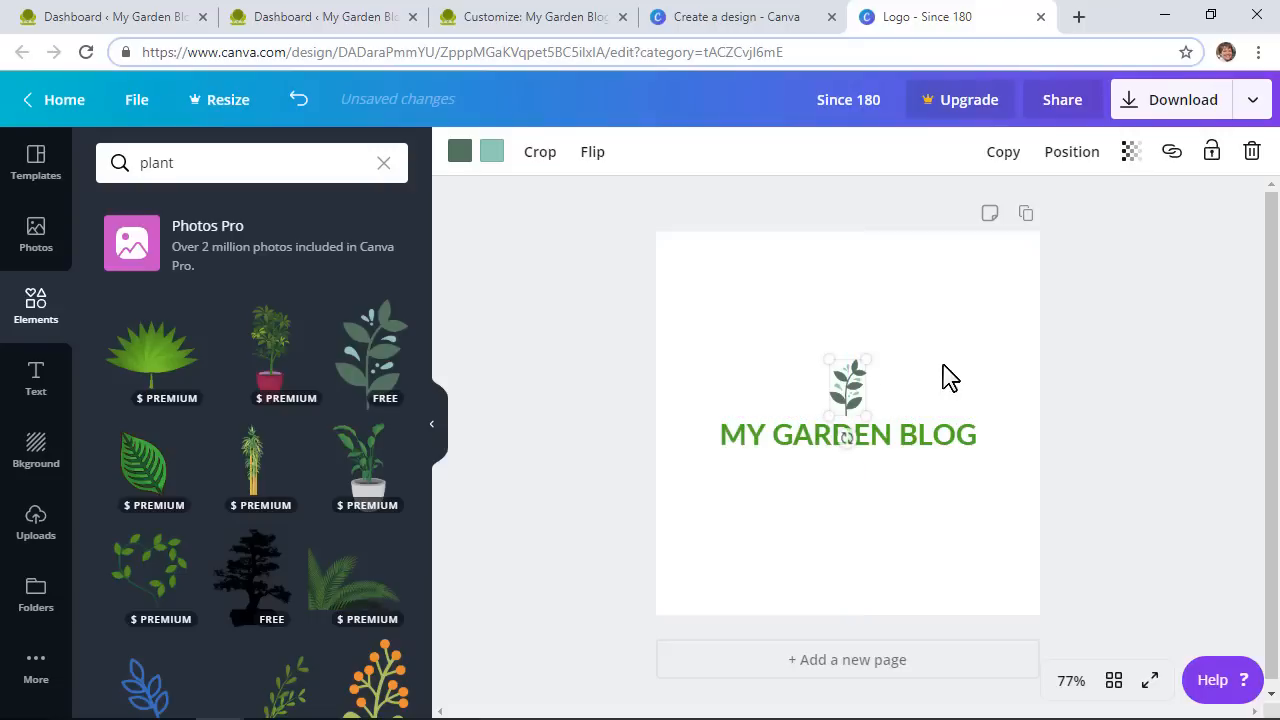
pyautogui.click(1114, 386)
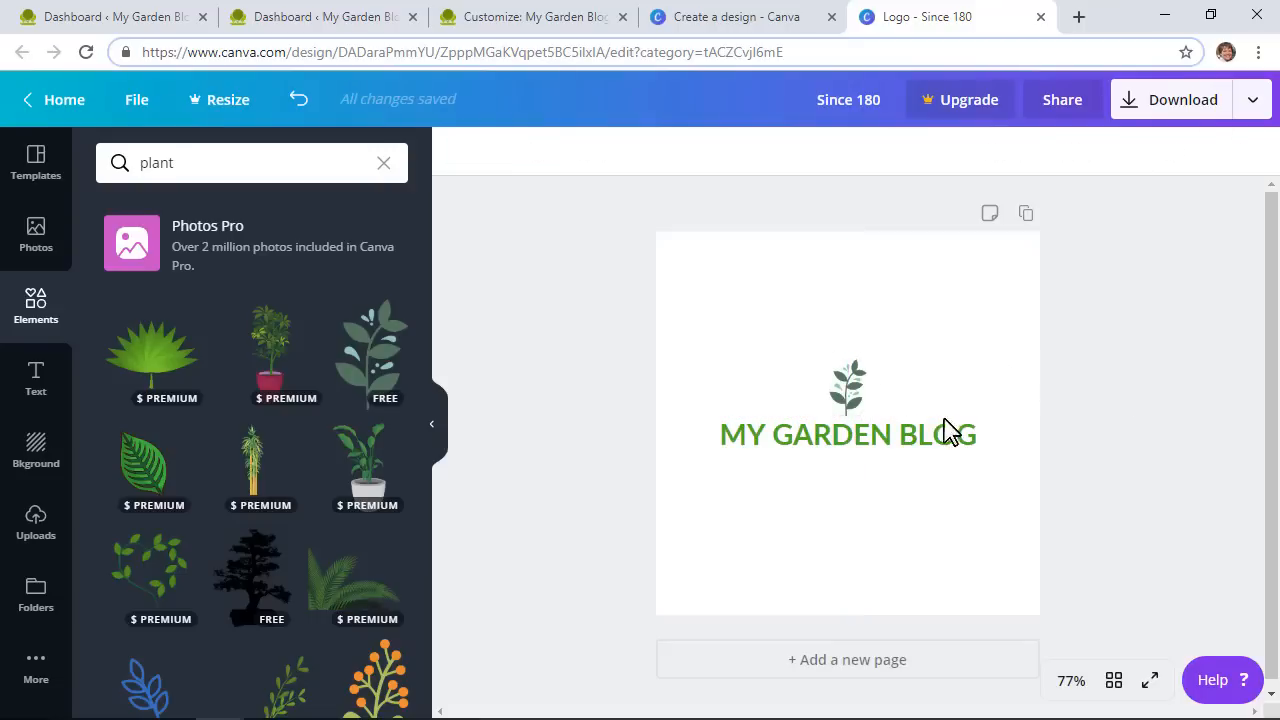
# Shift the MY GARDEN BLOG text rightward and place the branch icon, shrunk to the text's height, directly before the word MY
pyautogui.moveTo(862, 440); pyautogui.dragTo(734, 434)
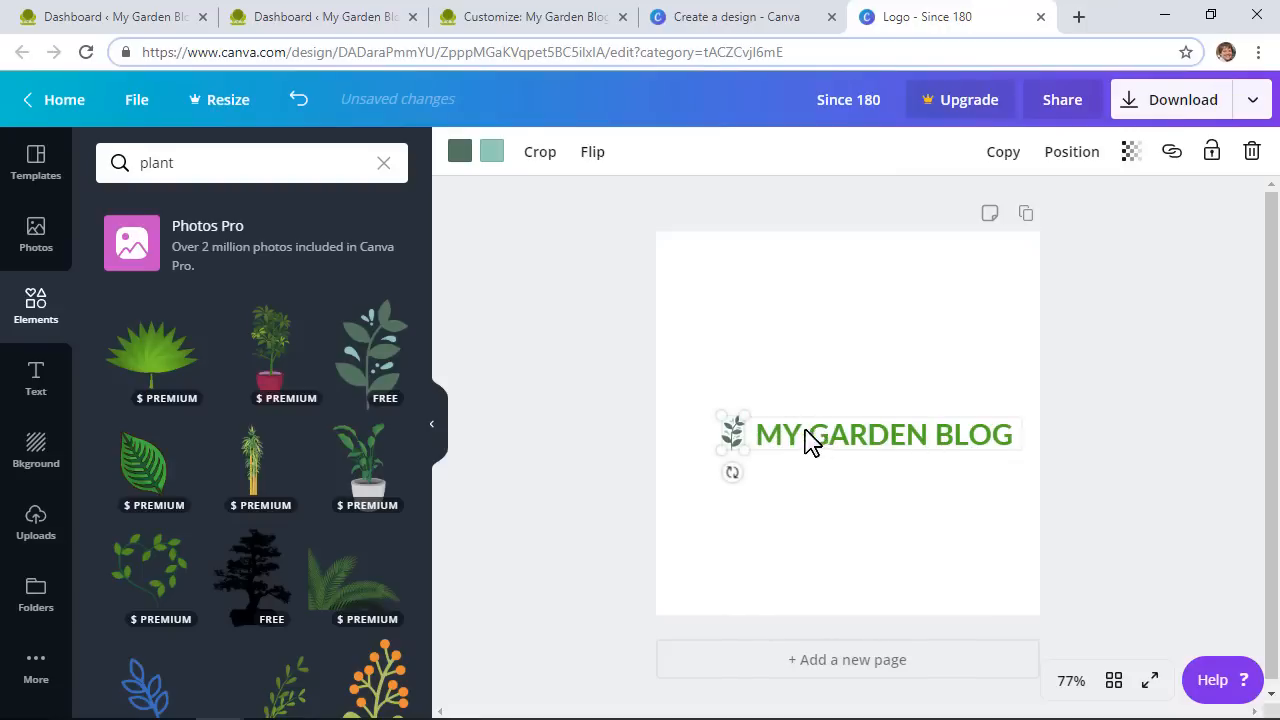
pyautogui.click(768, 518)
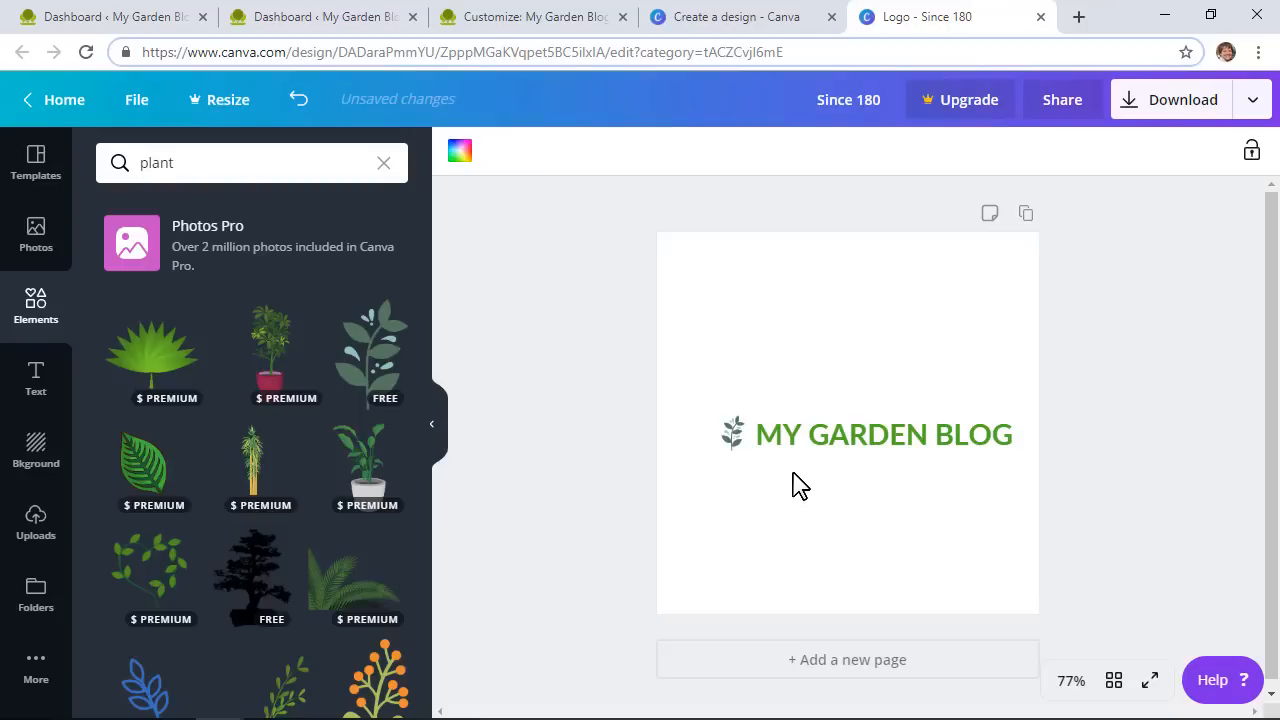
# Group the branch icon with the MY GARDEN BLOG text and move the group to the horizontal centre of the canvas, slightly higher
pyautogui.click(800, 437)
pyautogui.click(729, 433)
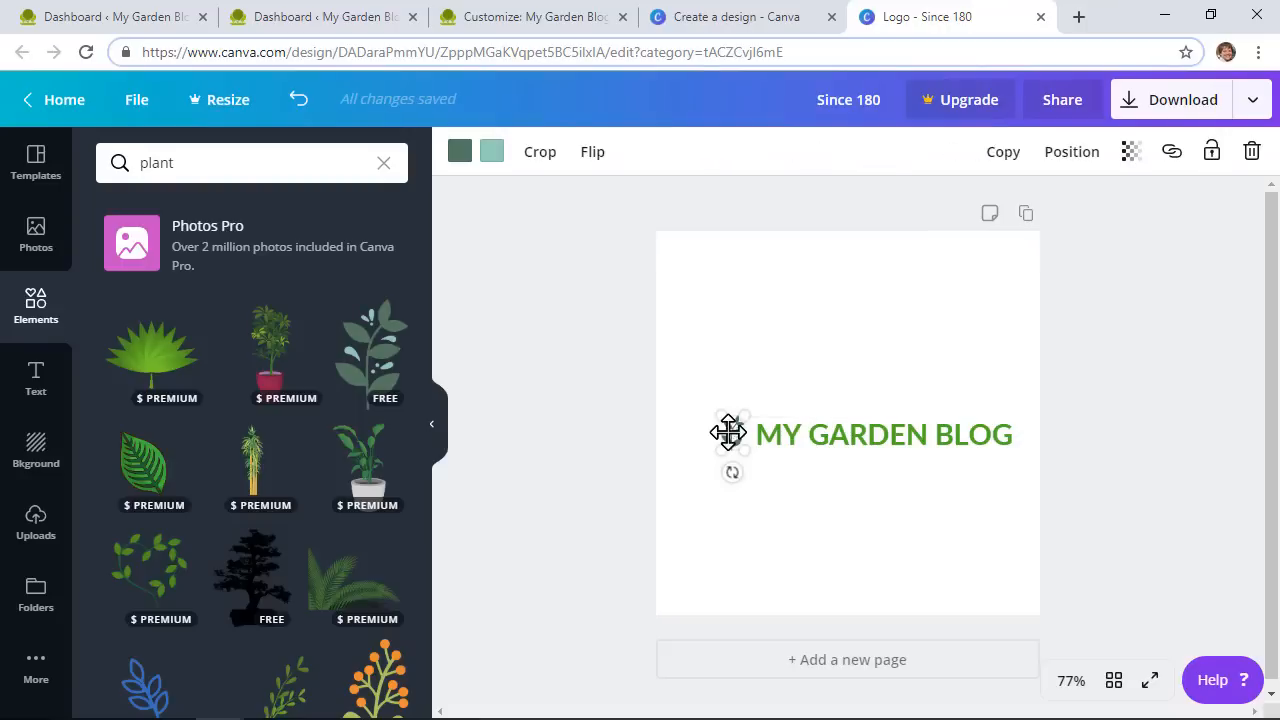
pyautogui.click(828, 442)
pyautogui.click(697, 405)
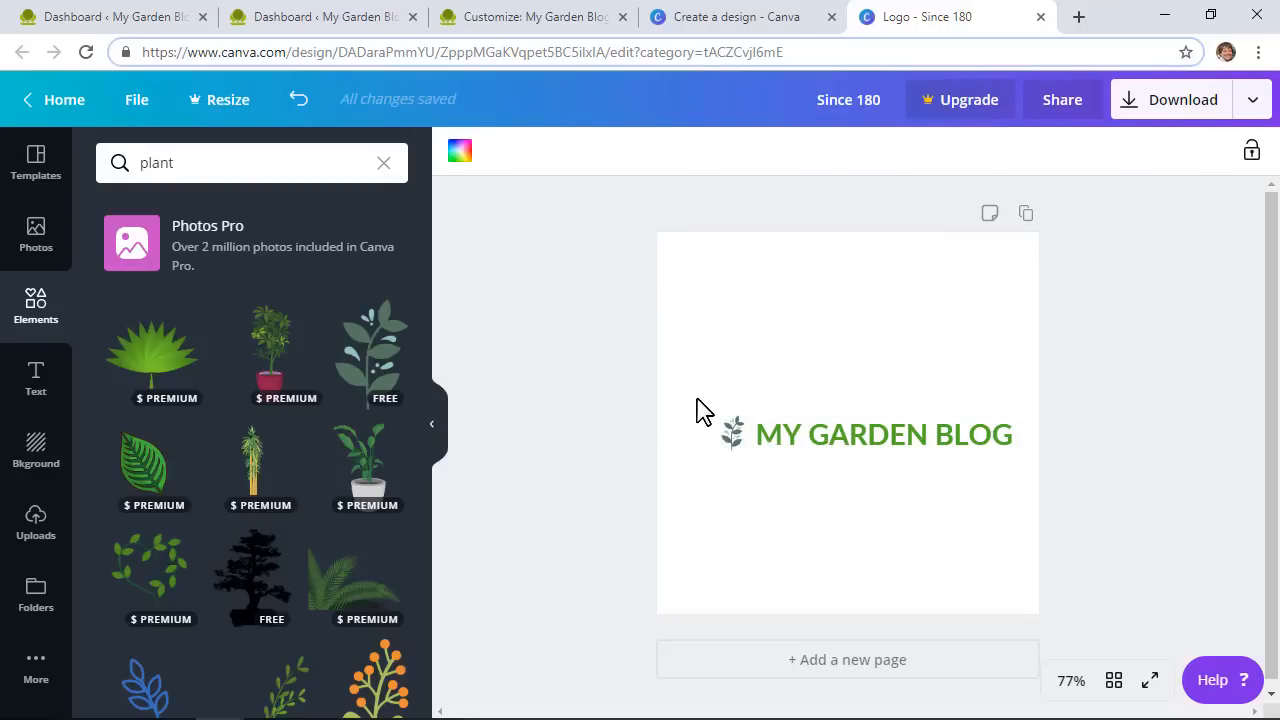
pyautogui.moveTo(698, 370); pyautogui.dragTo(963, 490)
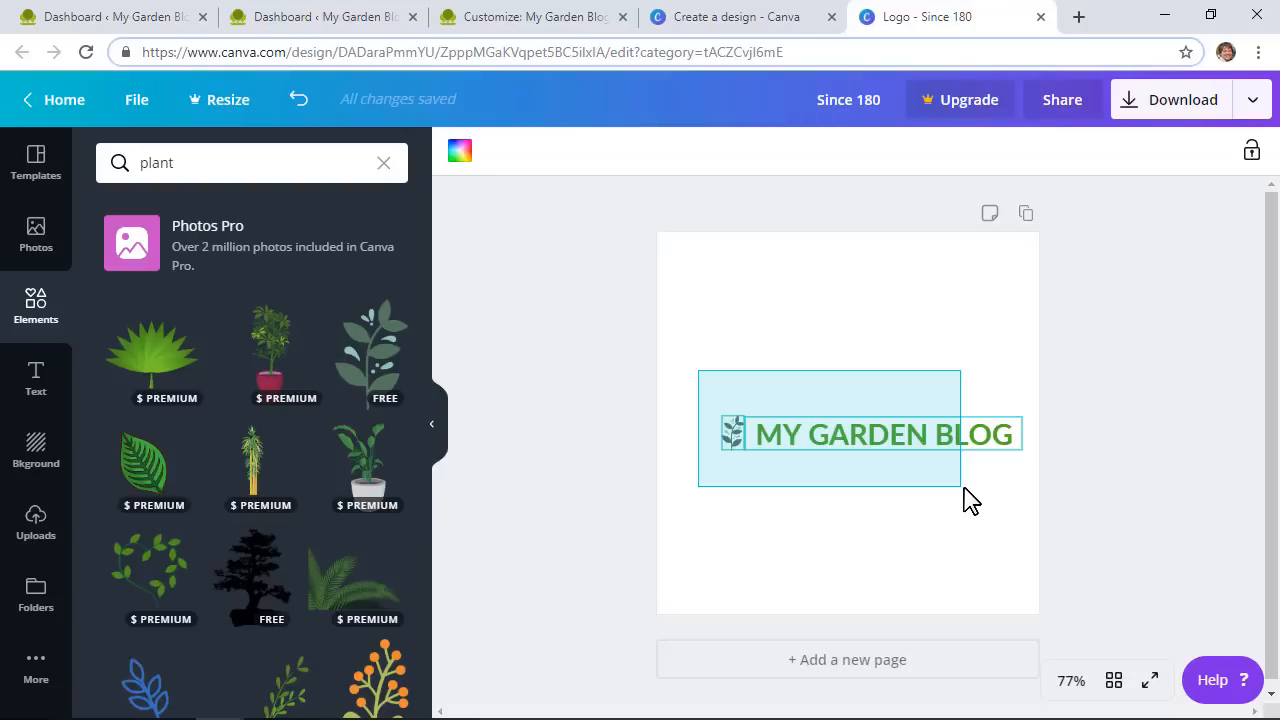
pyautogui.moveTo(964, 488); pyautogui.dragTo(1000, 493)
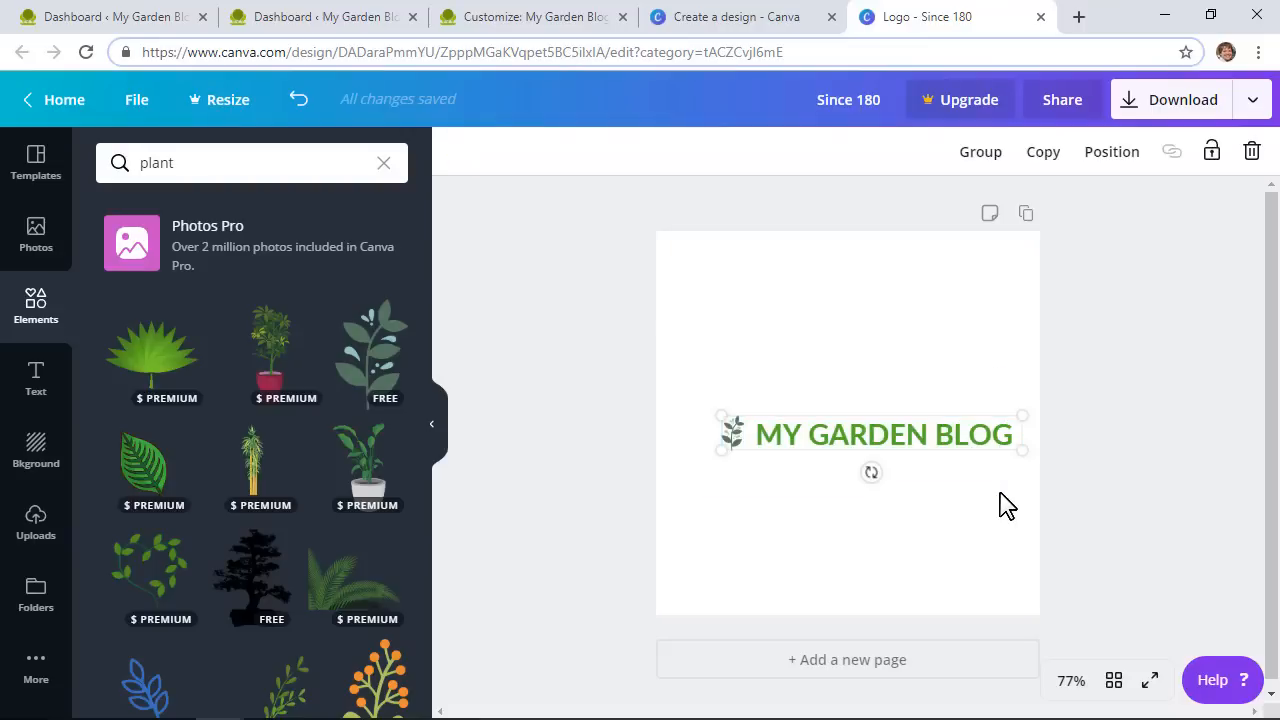
pyautogui.click(990, 158)
pyautogui.moveTo(926, 437); pyautogui.dragTo(901, 405)
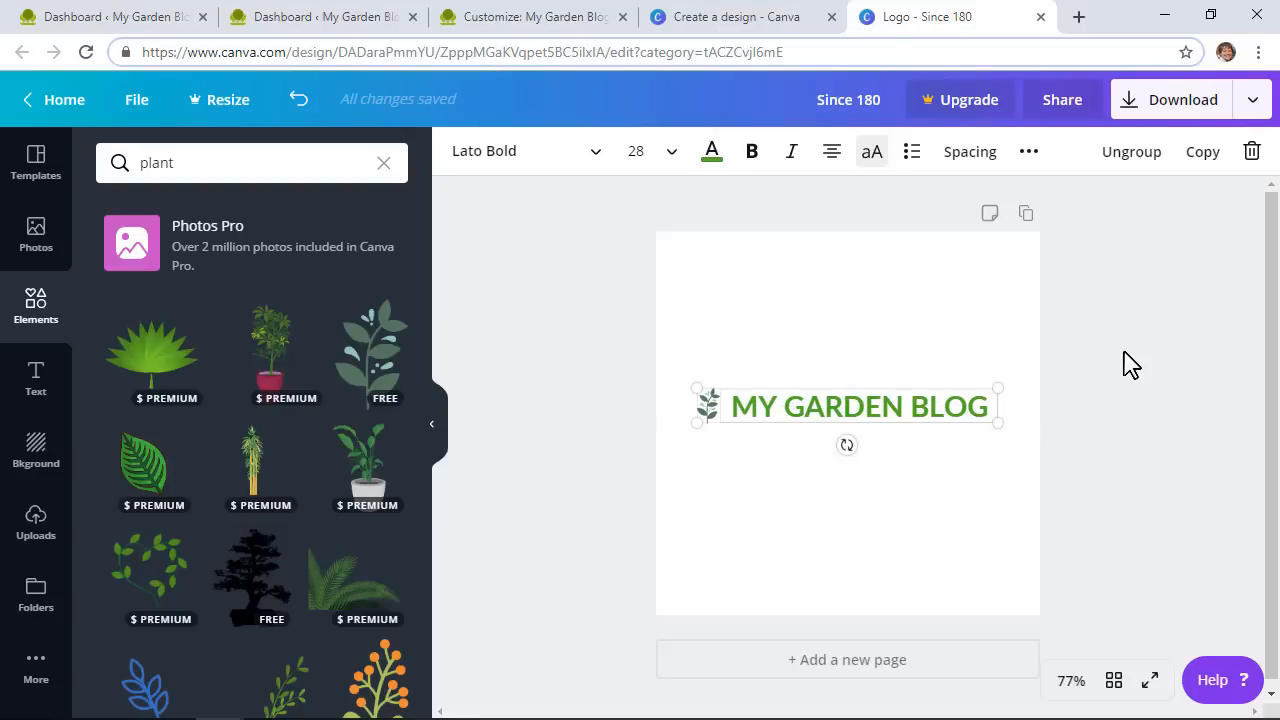
pyautogui.click(1124, 364)
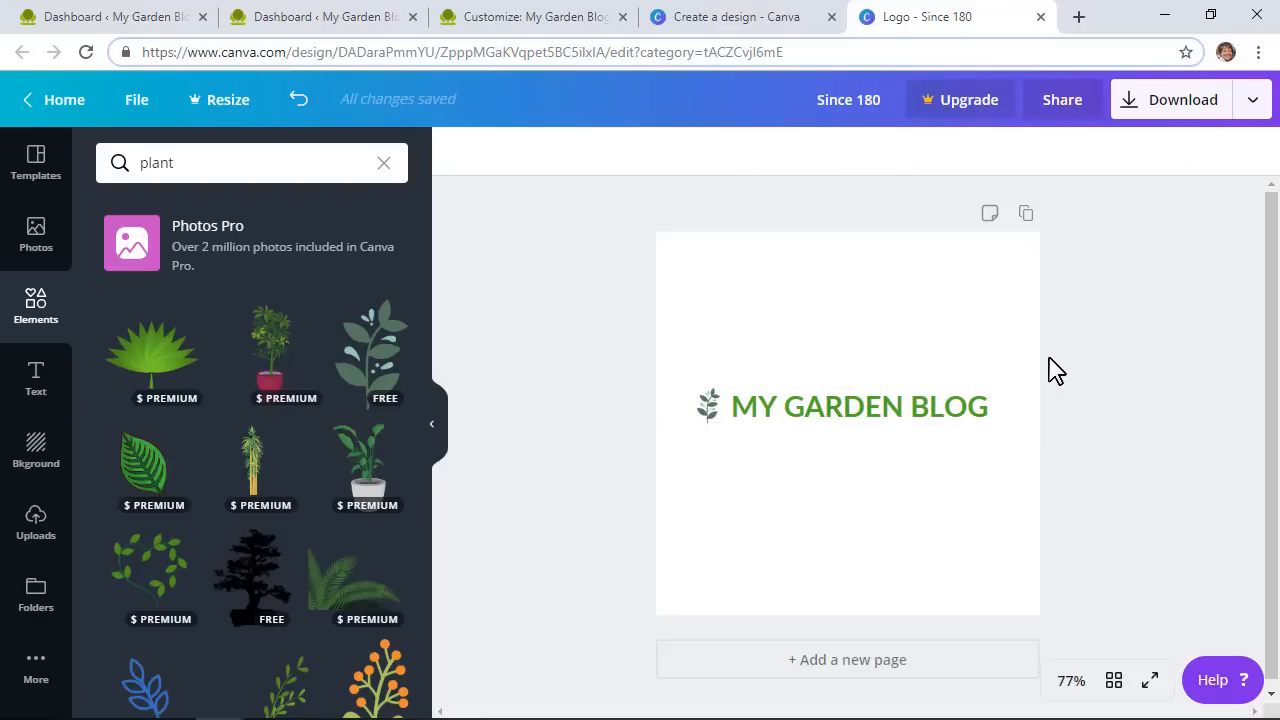
# Try to enable a transparent background for the PNG download of the logo
pyautogui.click(1253, 106)
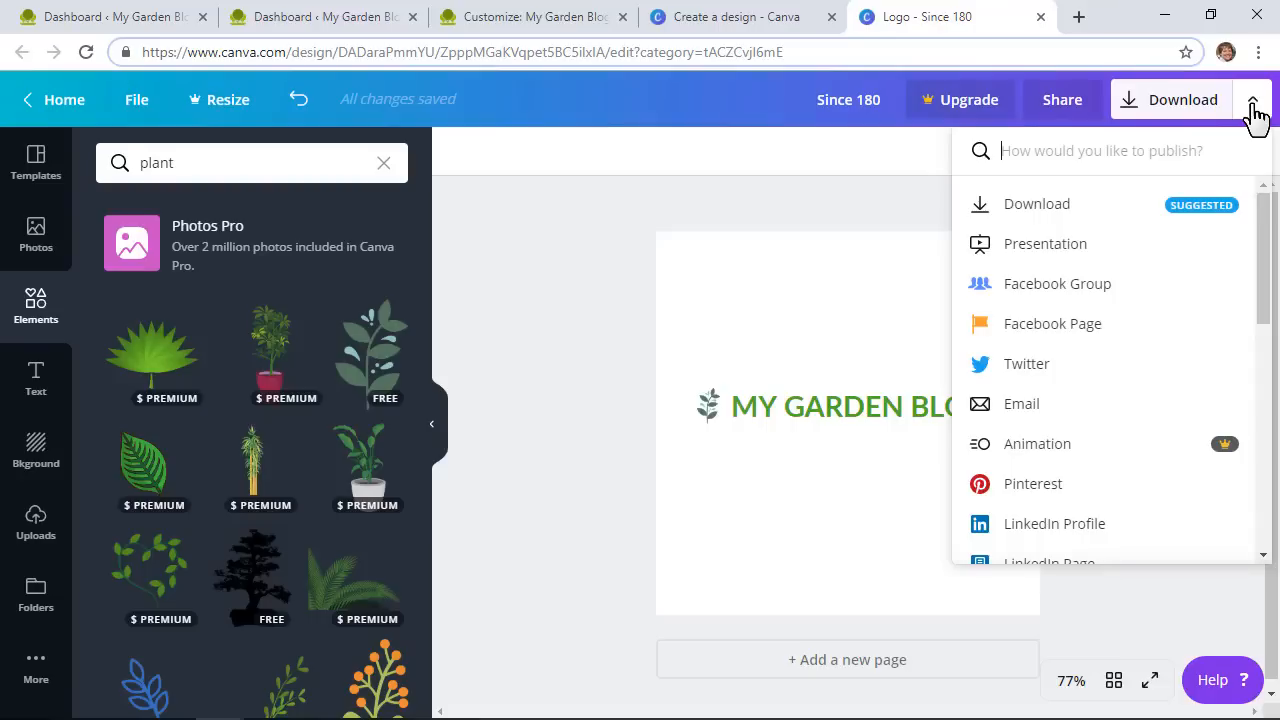
pyautogui.click(1190, 113)
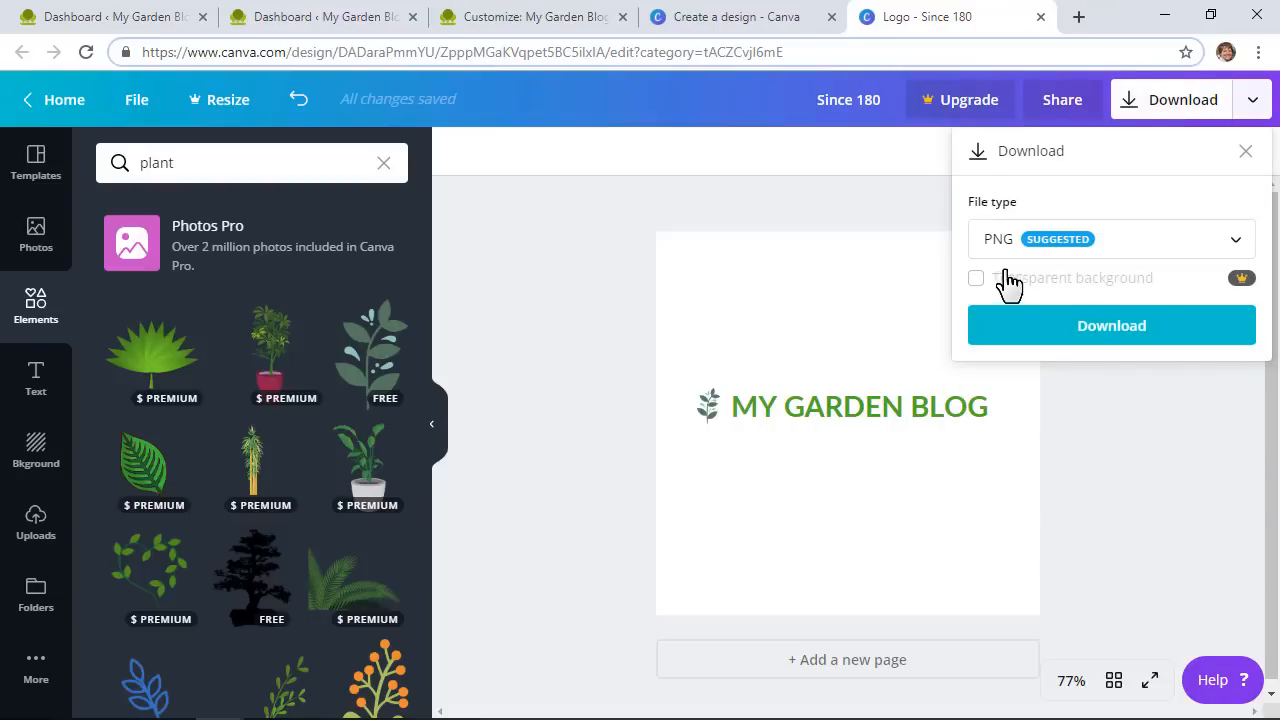
pyautogui.click(976, 280)
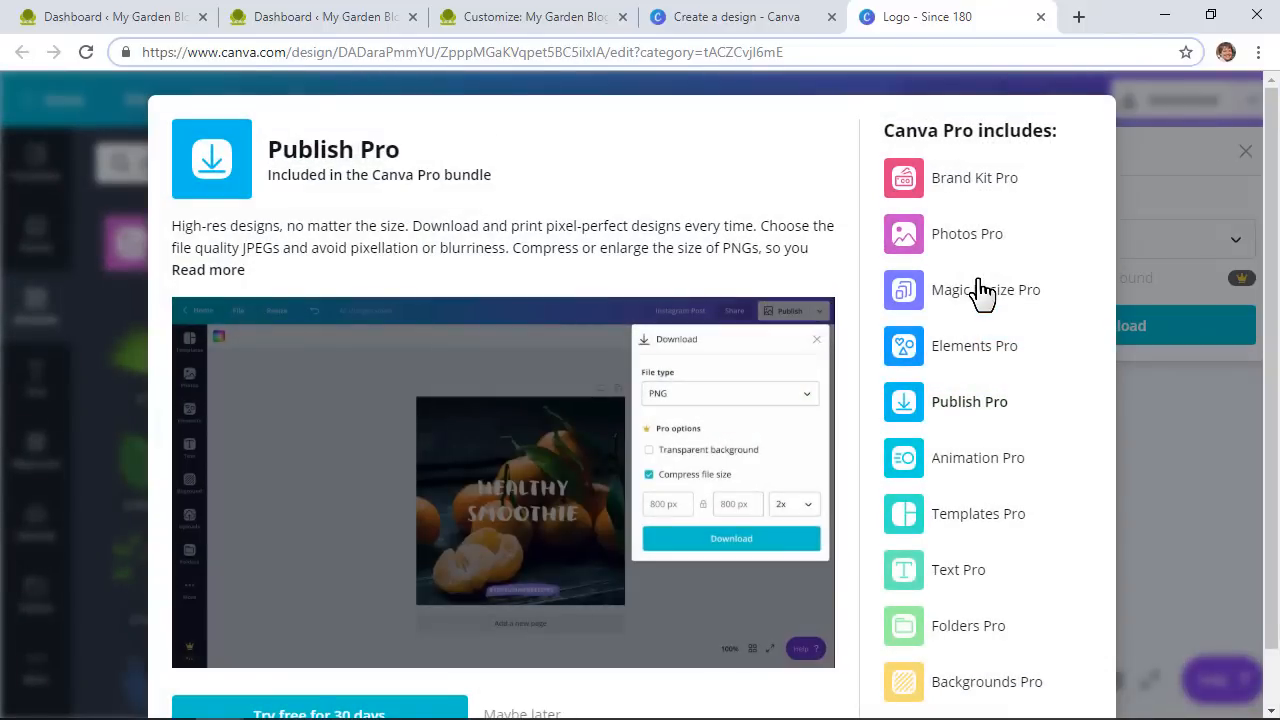
pyautogui.click(1168, 442)
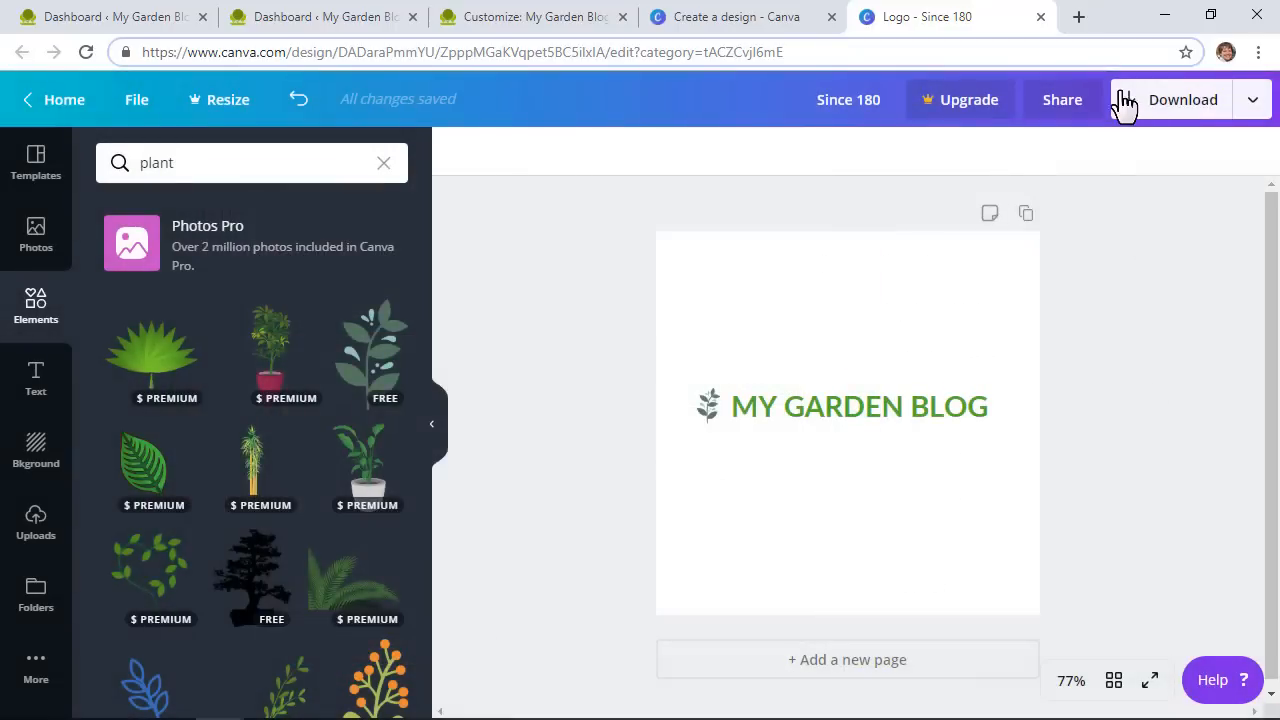
# Download the logo as a PNG and save it under the file name "garden blog logo"
pyautogui.click(1150, 103)
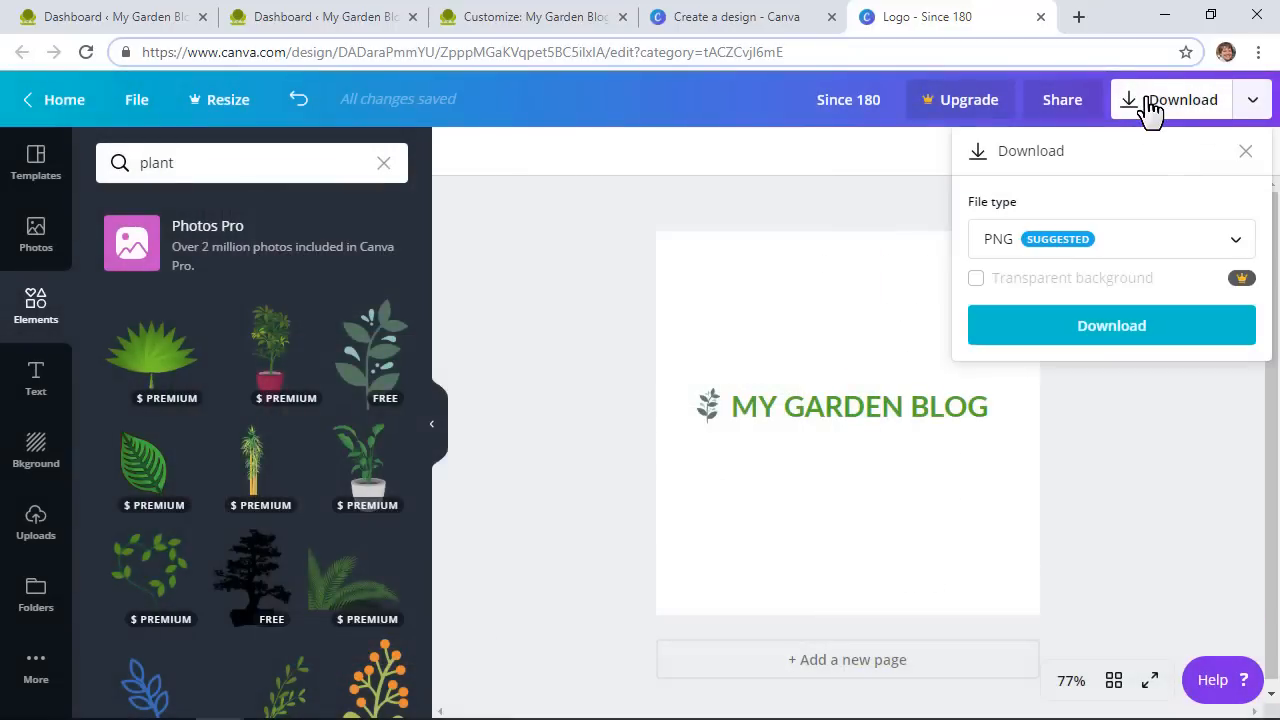
pyautogui.click(1113, 340)
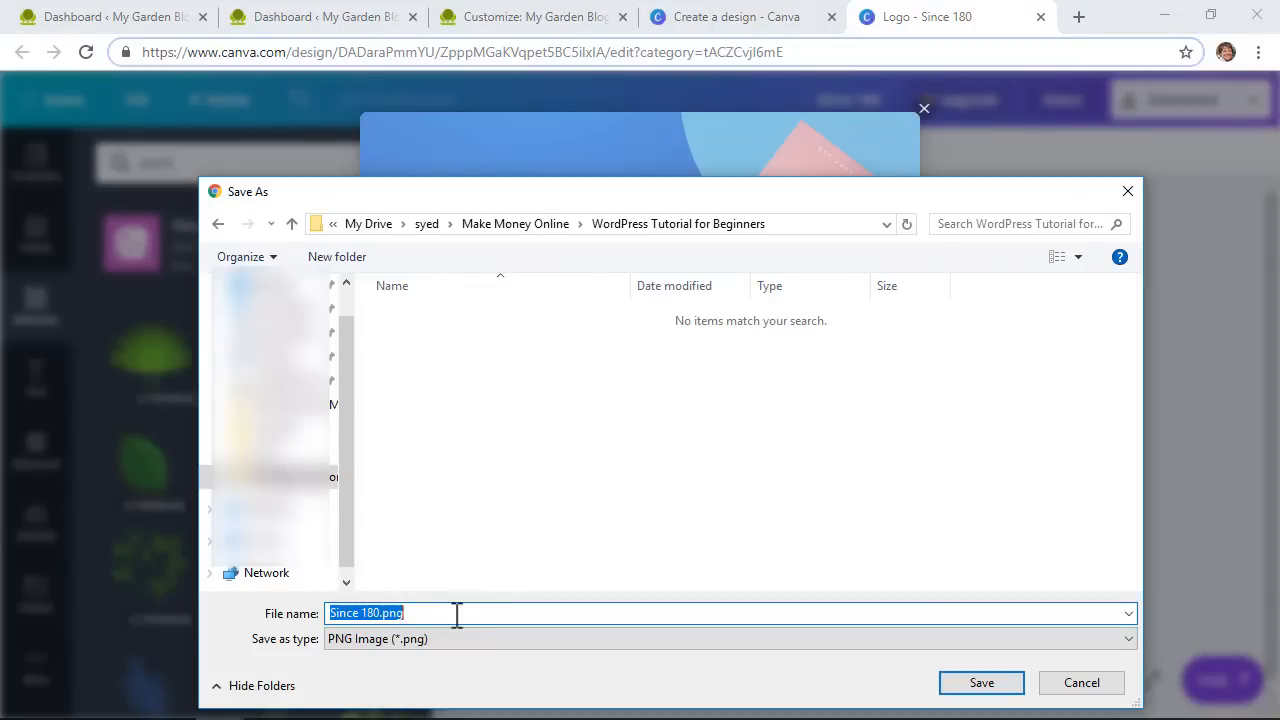
pyautogui.write('garden blog logo')
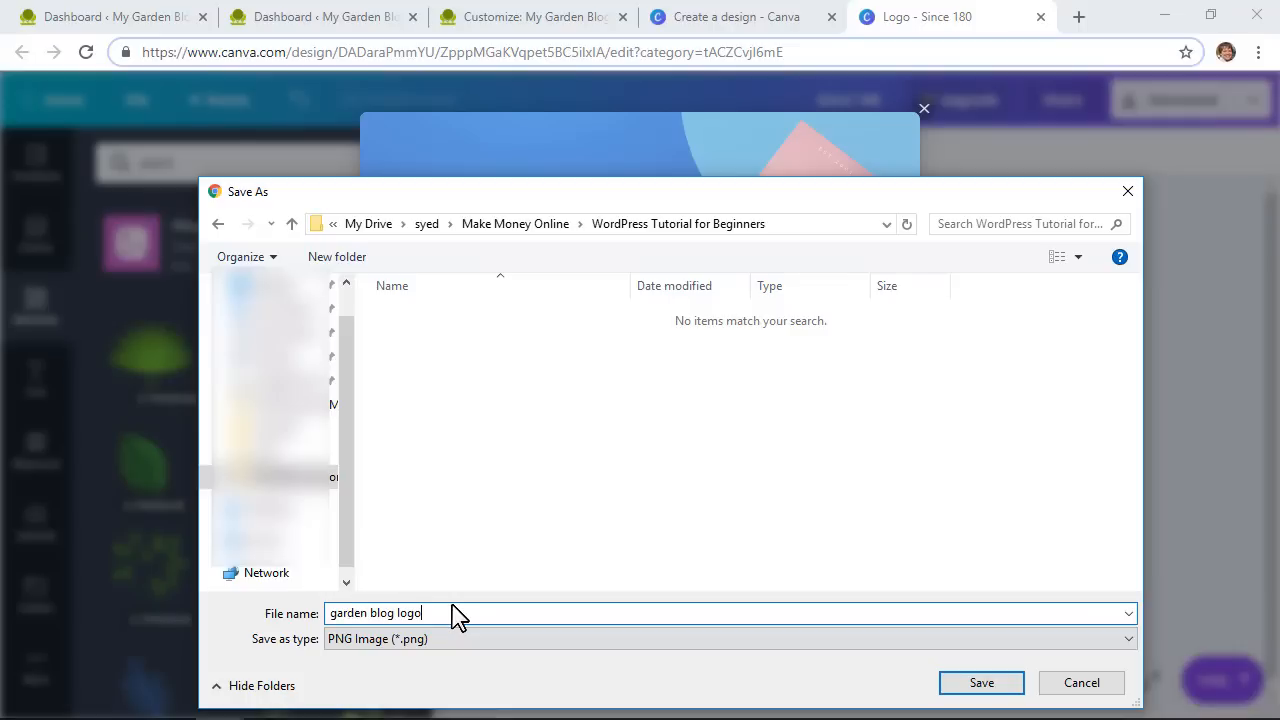
pyautogui.press('Return')
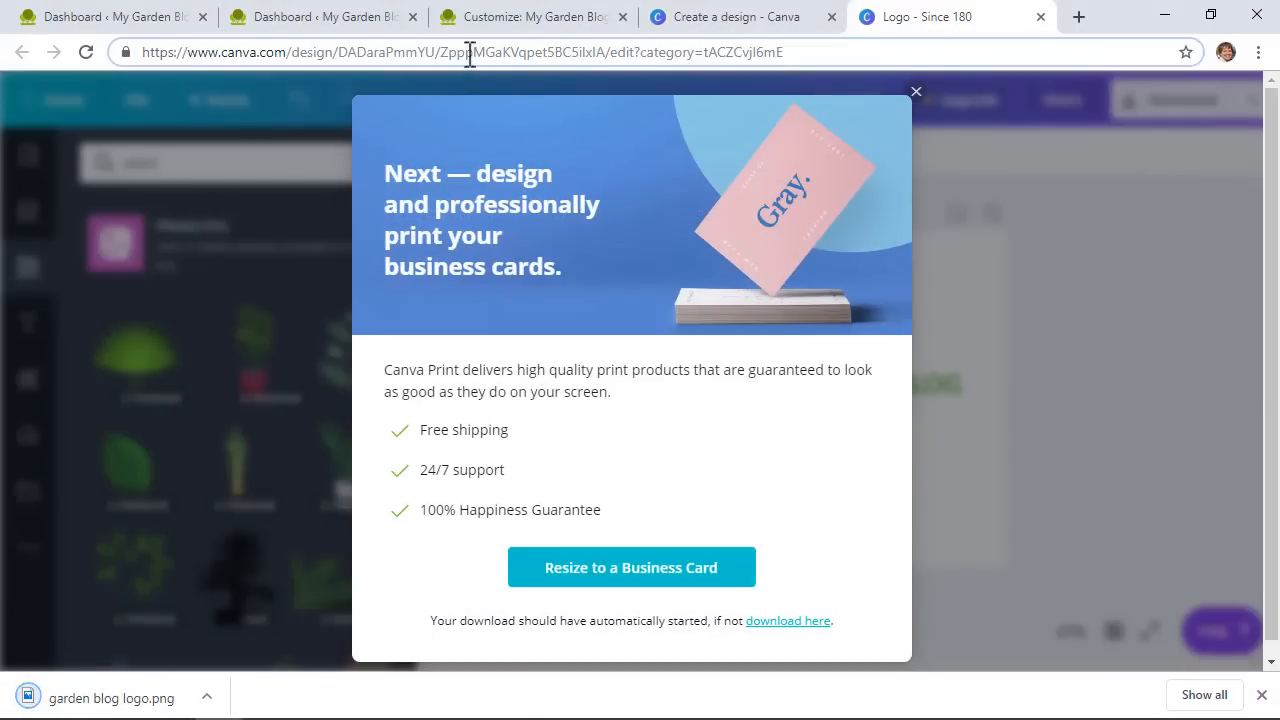
# Switch to the WordPress customizer, upload garden blog logo.png to the media library and select it as the replacement site logo
pyautogui.click(484, 18)
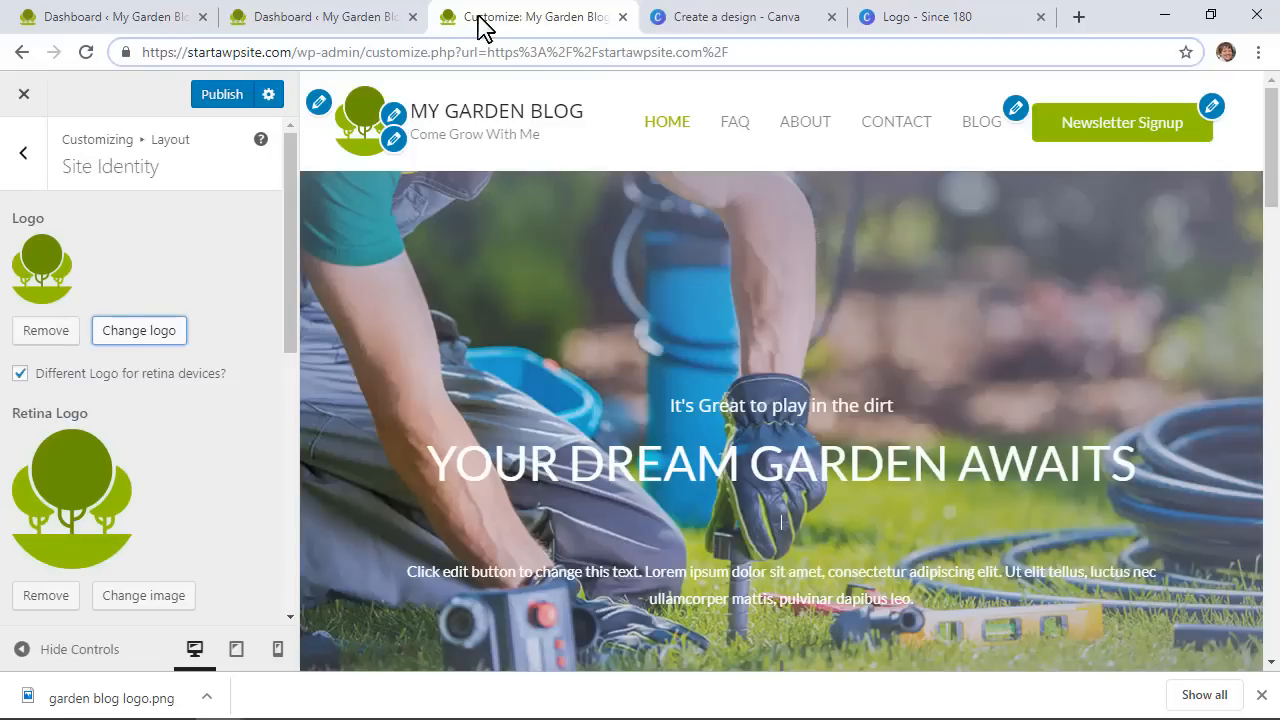
pyautogui.click(123, 336)
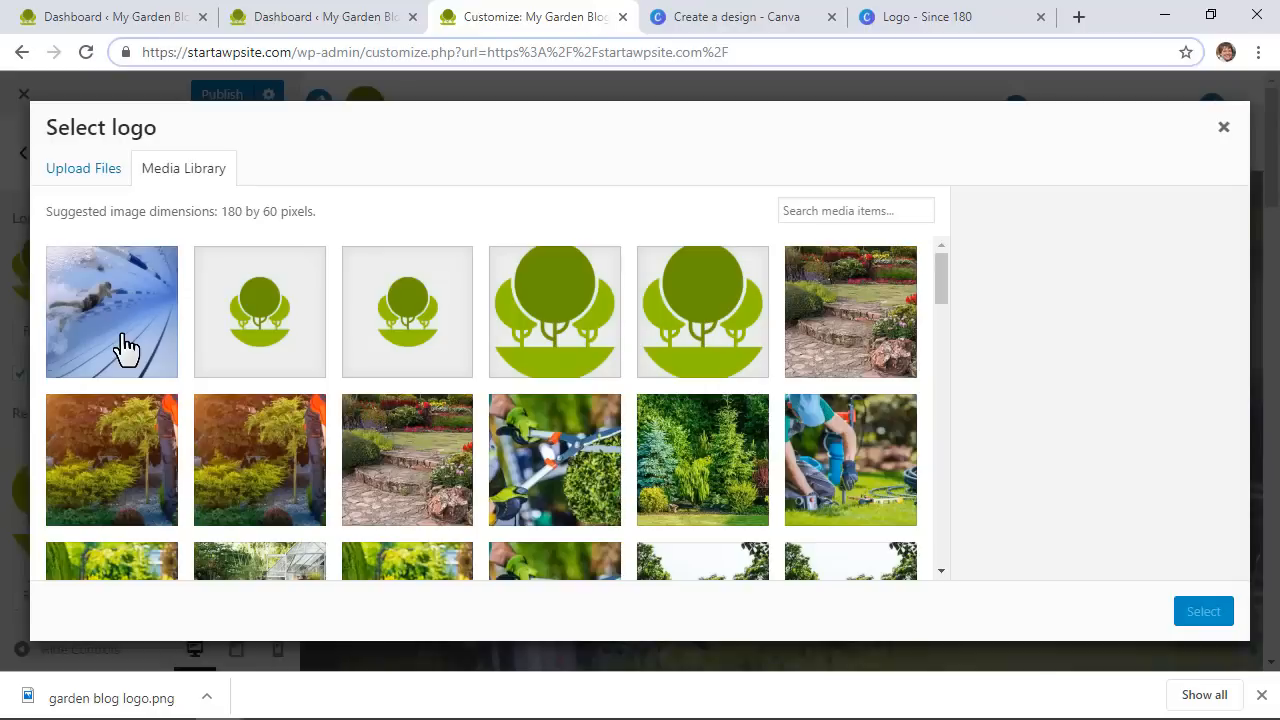
pyautogui.click(91, 171)
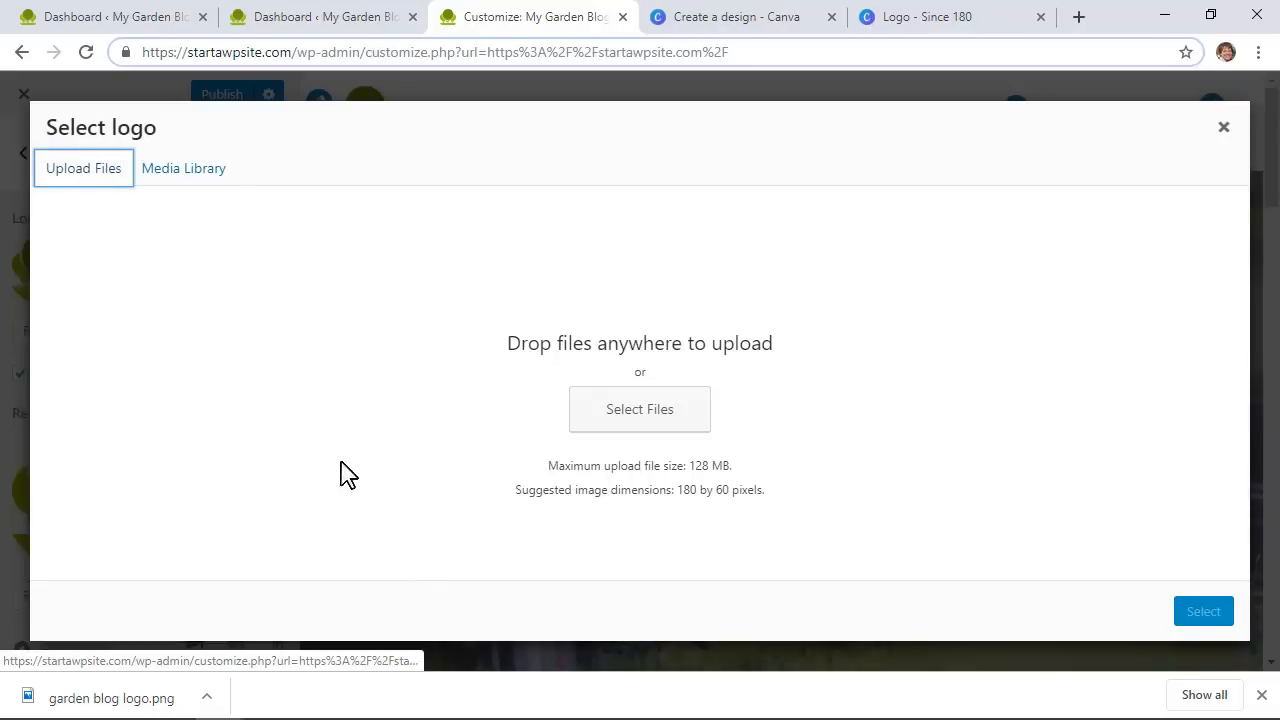
pyautogui.moveTo(90, 698); pyautogui.dragTo(625, 422)
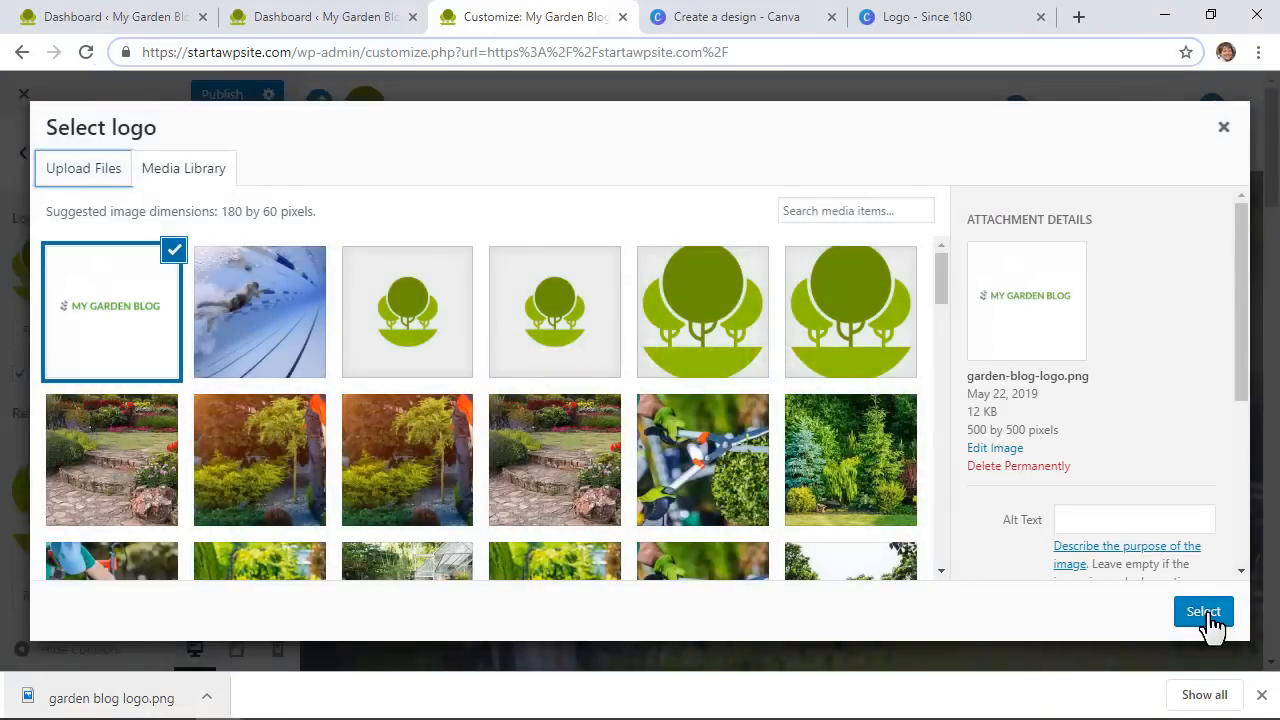
pyautogui.click(1205, 614)
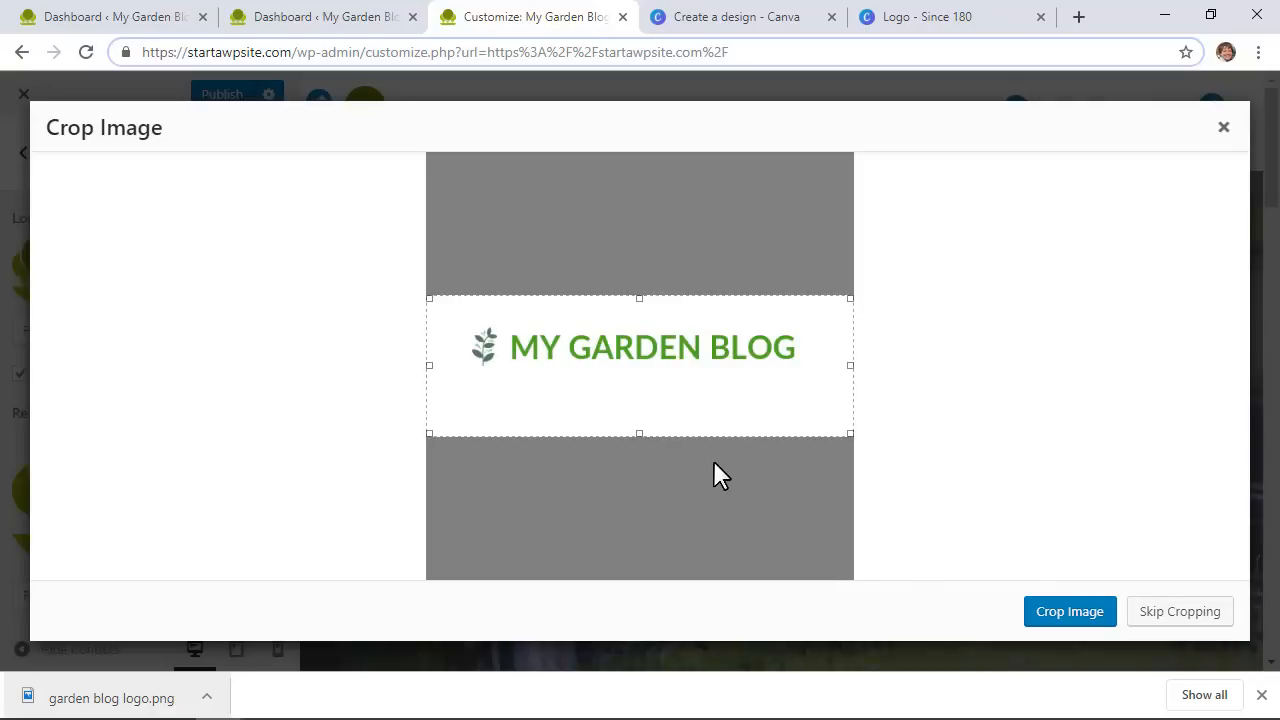
# Crop the uploaded logo with its text vertically centred and disable the different logo for retina devices
pyautogui.moveTo(671, 408); pyautogui.dragTo(671, 388)
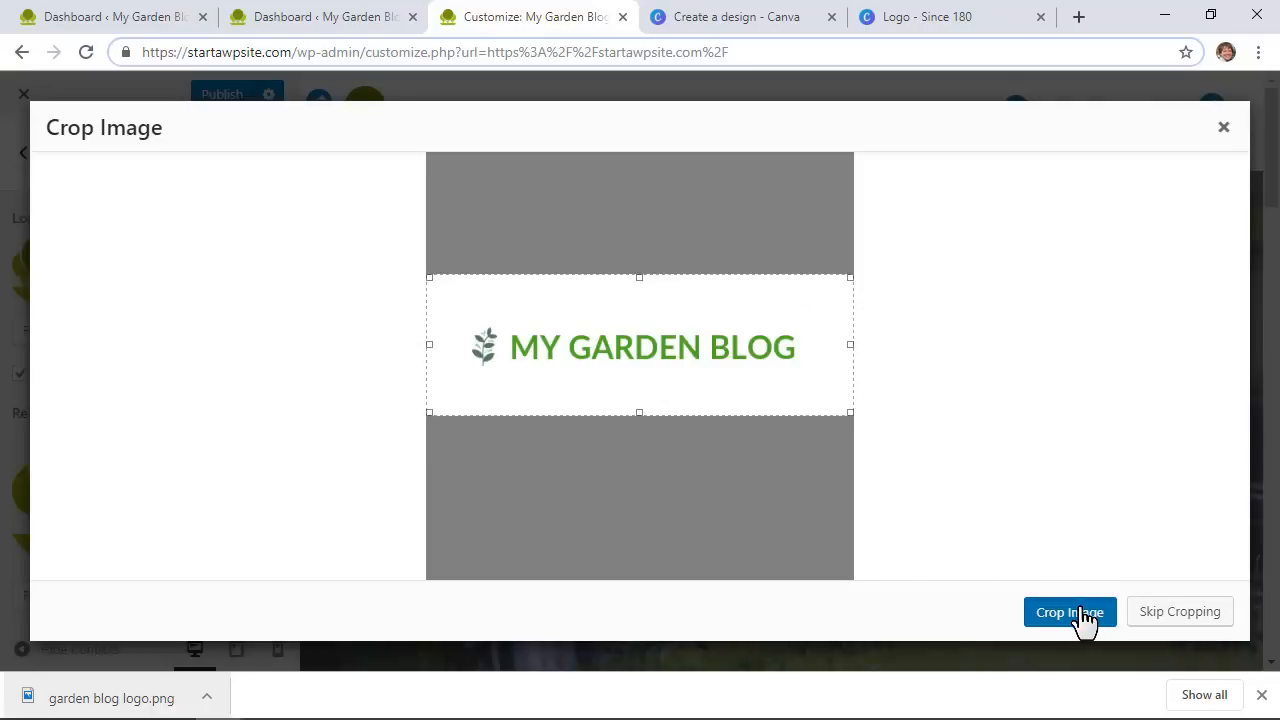
pyautogui.click(1084, 616)
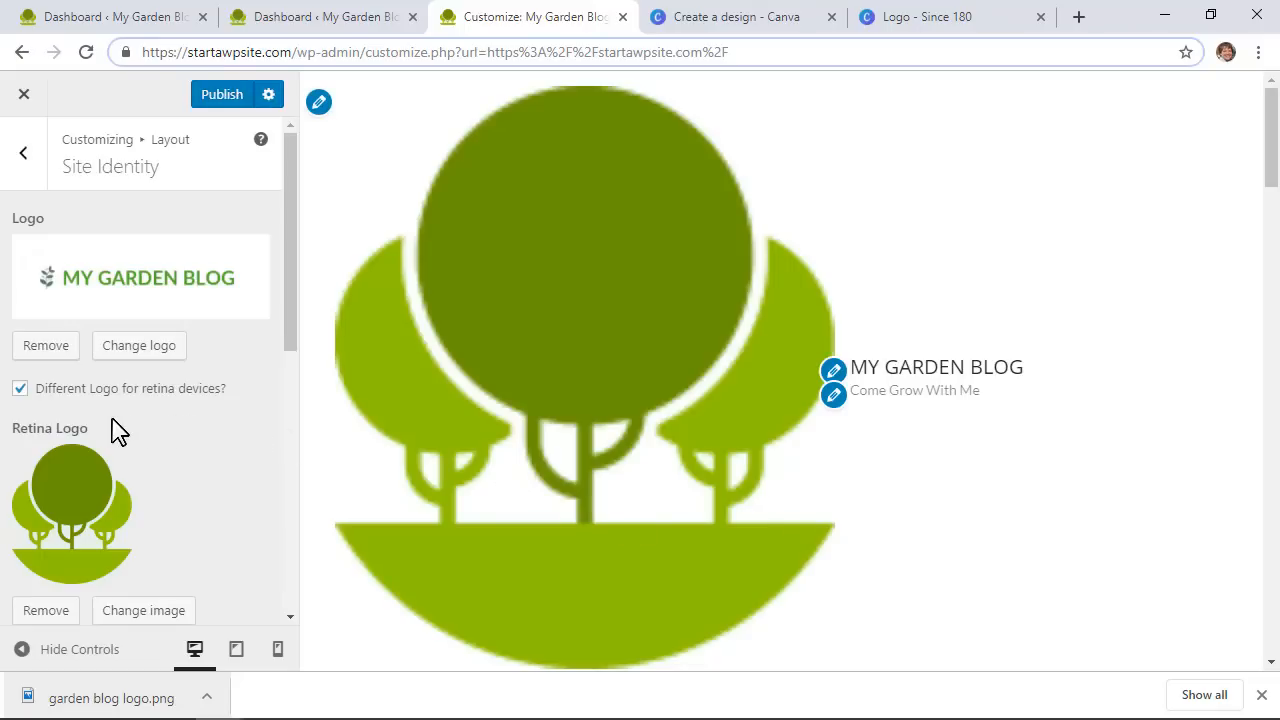
pyautogui.click(19, 389)
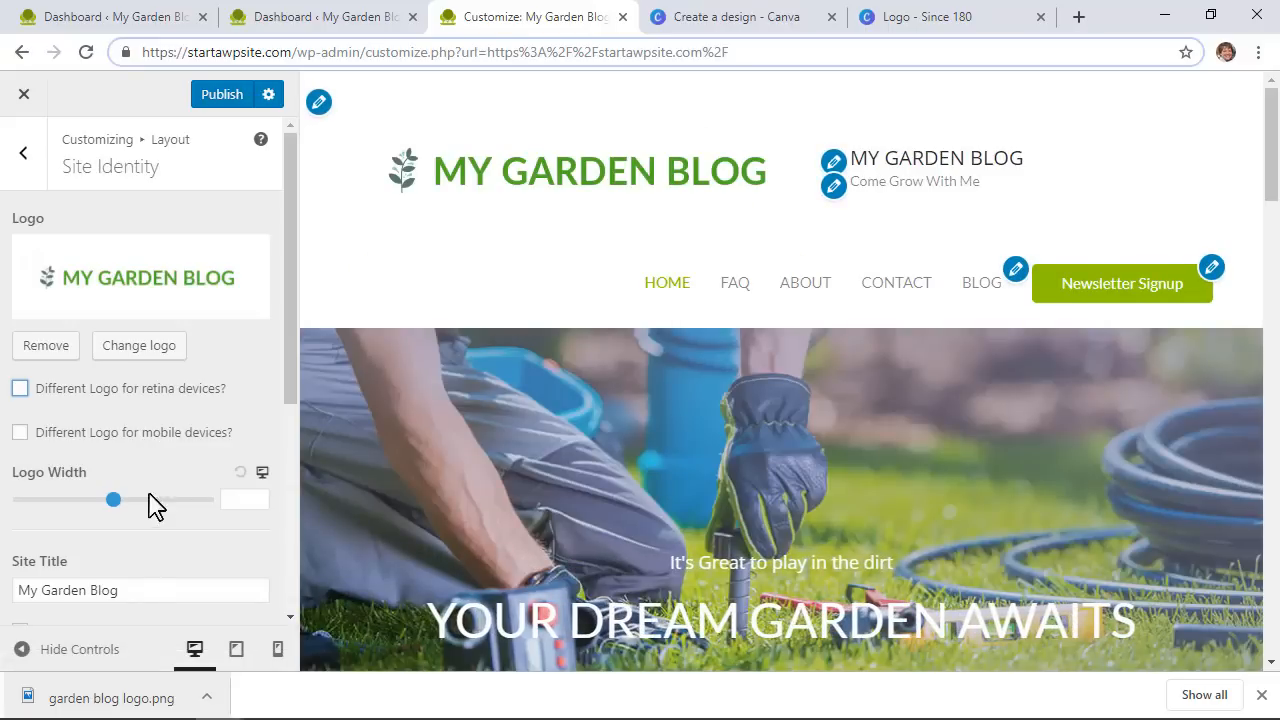
# Set the logo width to 221 and hide the site title beside the logo
pyautogui.moveTo(115, 503); pyautogui.dragTo(89, 503)
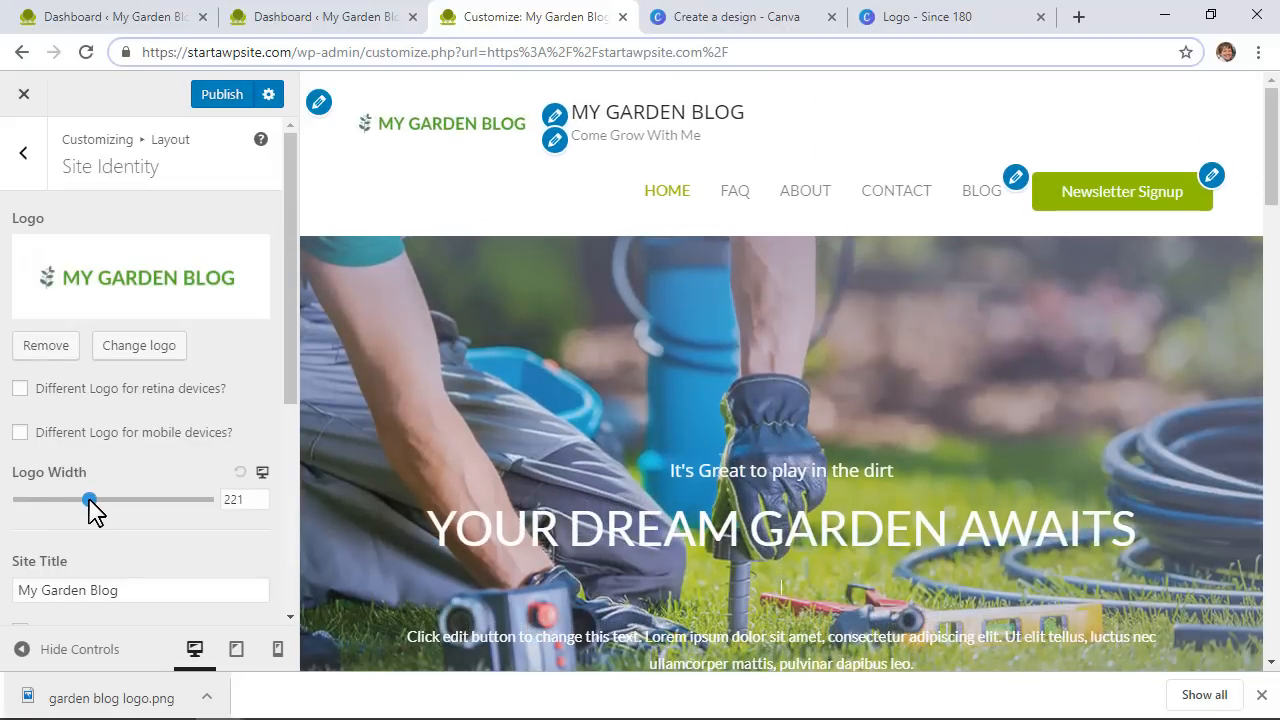
pyautogui.scroll(-1, 92, 510)
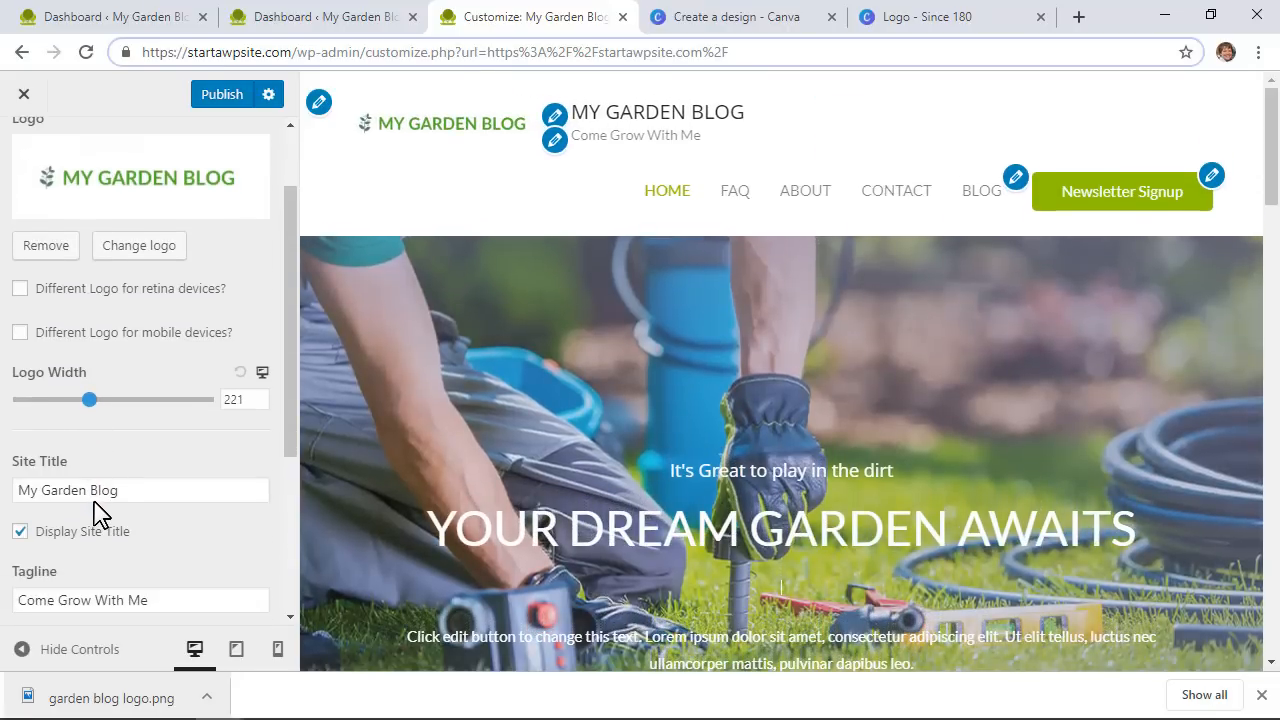
pyautogui.click(21, 533)
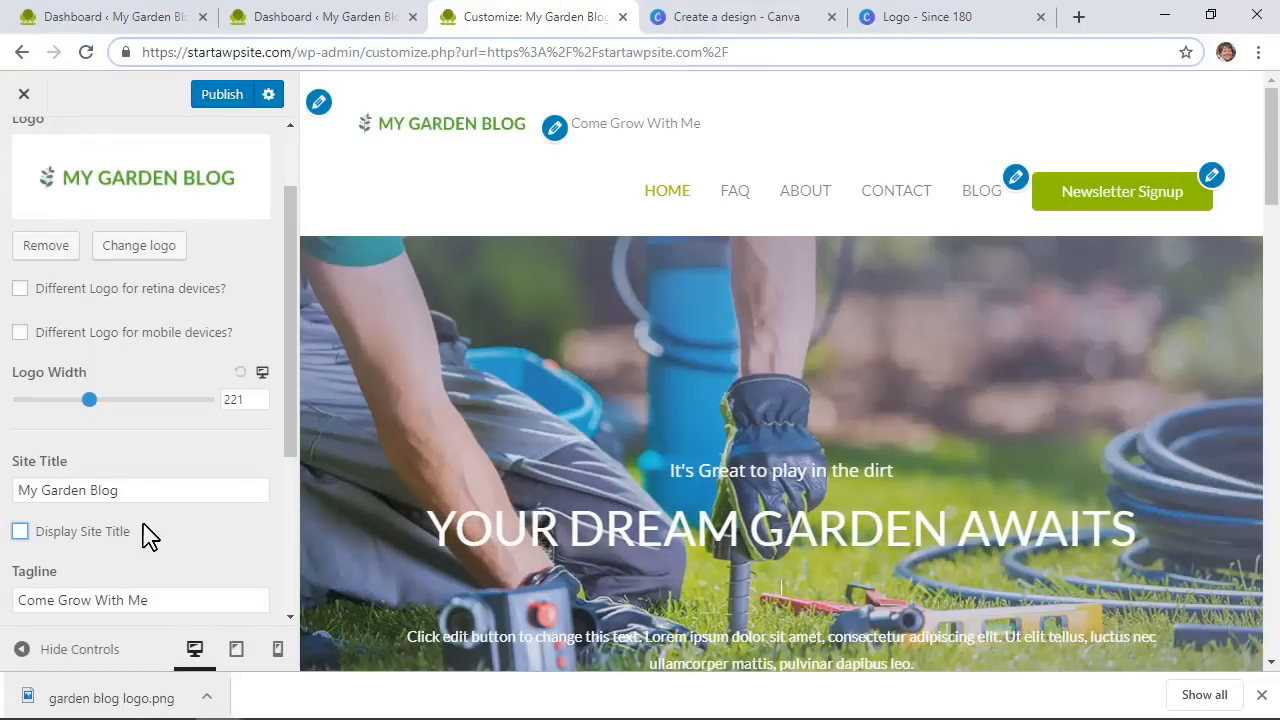
# Disable the inline logo and site title option and reduce the logo width to 195
pyautogui.scroll(-2, 145, 535)
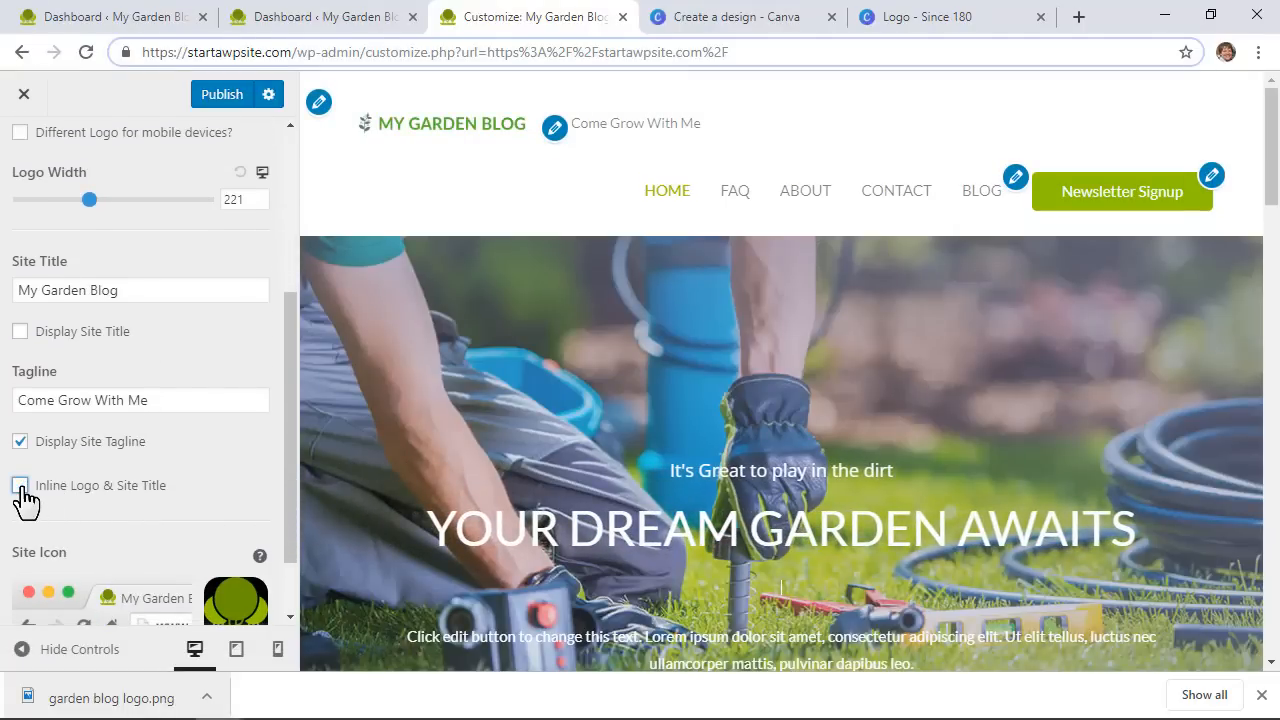
pyautogui.click(20, 486)
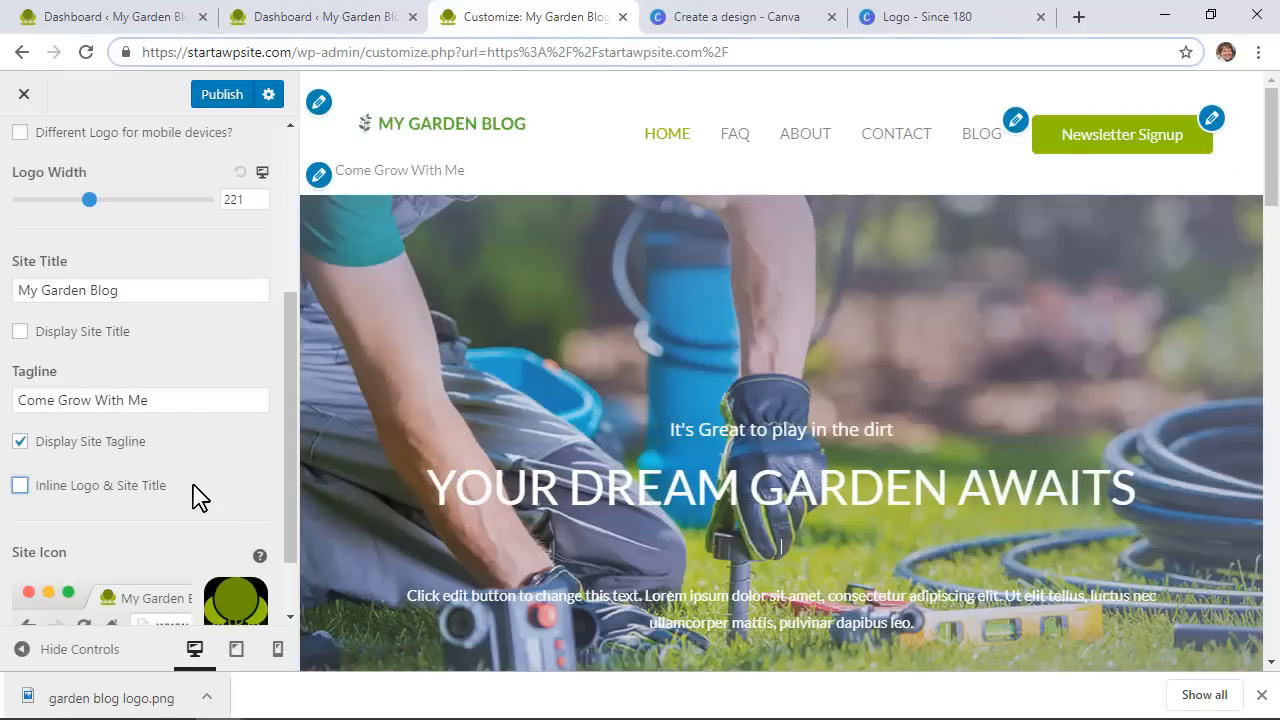
pyautogui.scroll(2, 150, 430)
pyautogui.moveTo(89, 315)
pyautogui.mouseDown()
pyautogui.moveTo(107, 318)
pyautogui.moveTo(81, 316)
pyautogui.mouseUp()
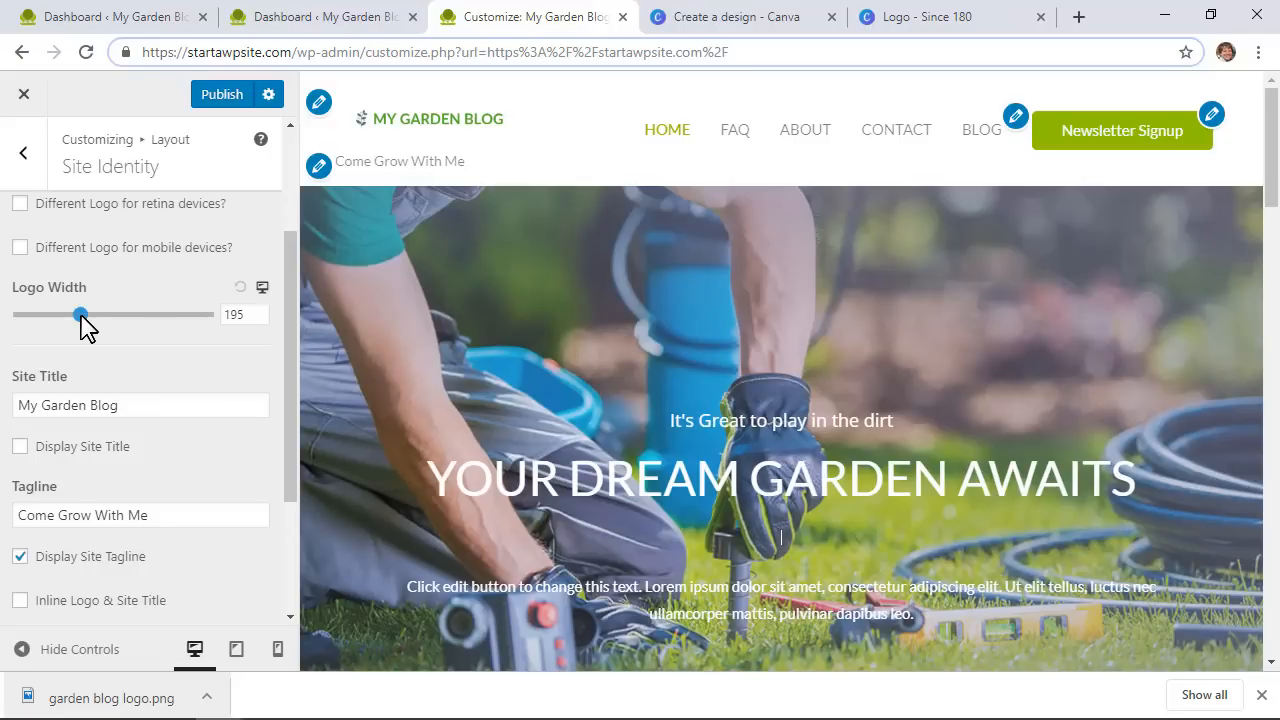
# Reselect garden-blog-logo.png as the site logo and crop it tightly around the branch icon and MY GARDEN BLOG text
pyautogui.scroll(3, 95, 327)
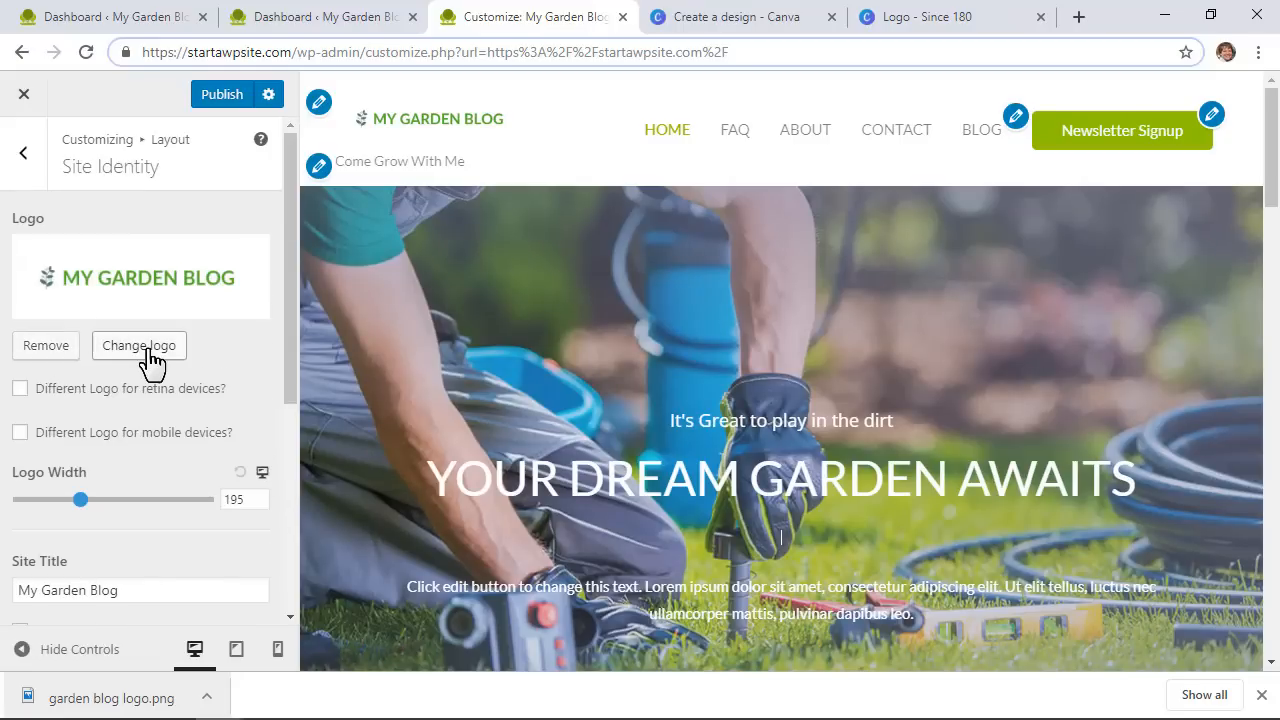
pyautogui.click(151, 296)
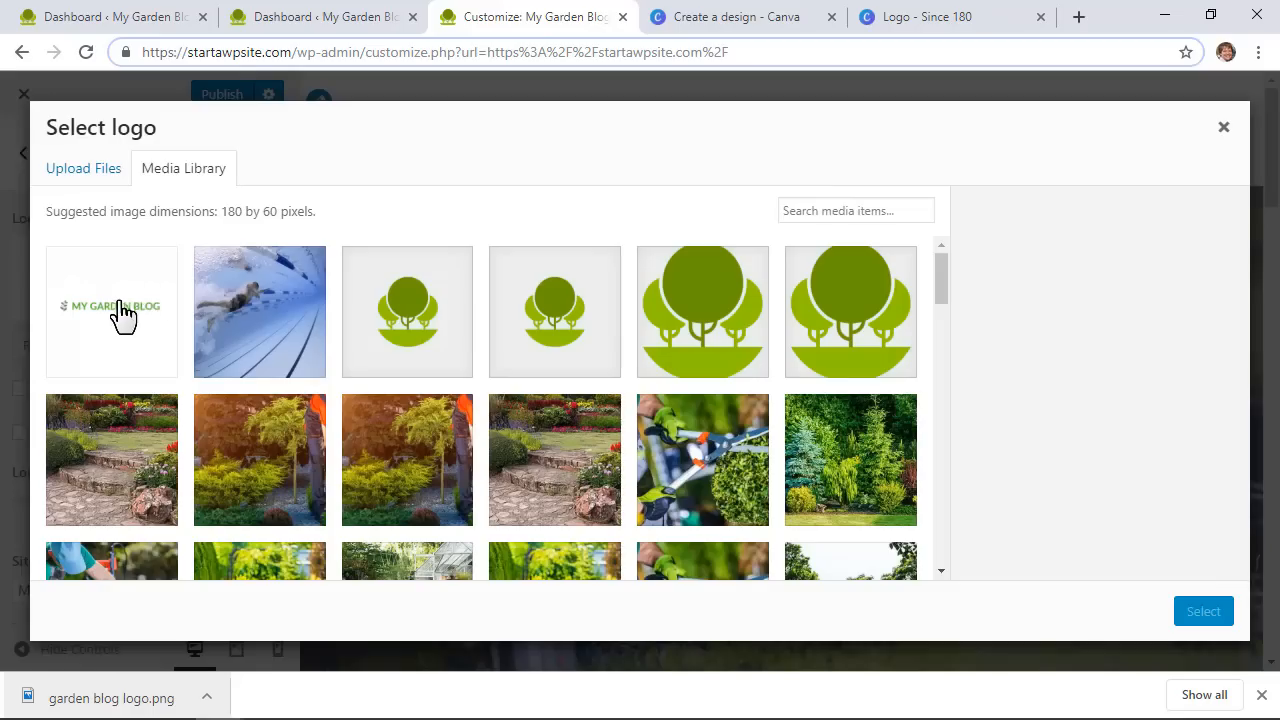
pyautogui.click(123, 316)
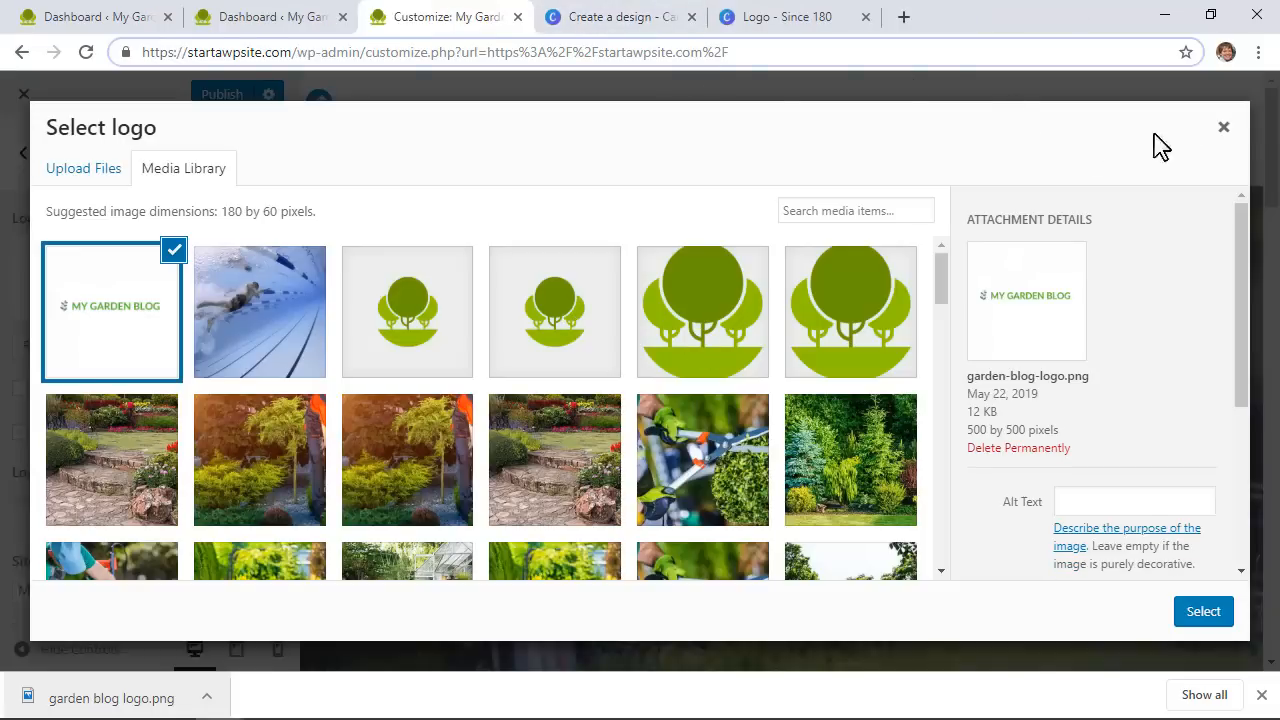
pyautogui.click(1216, 613)
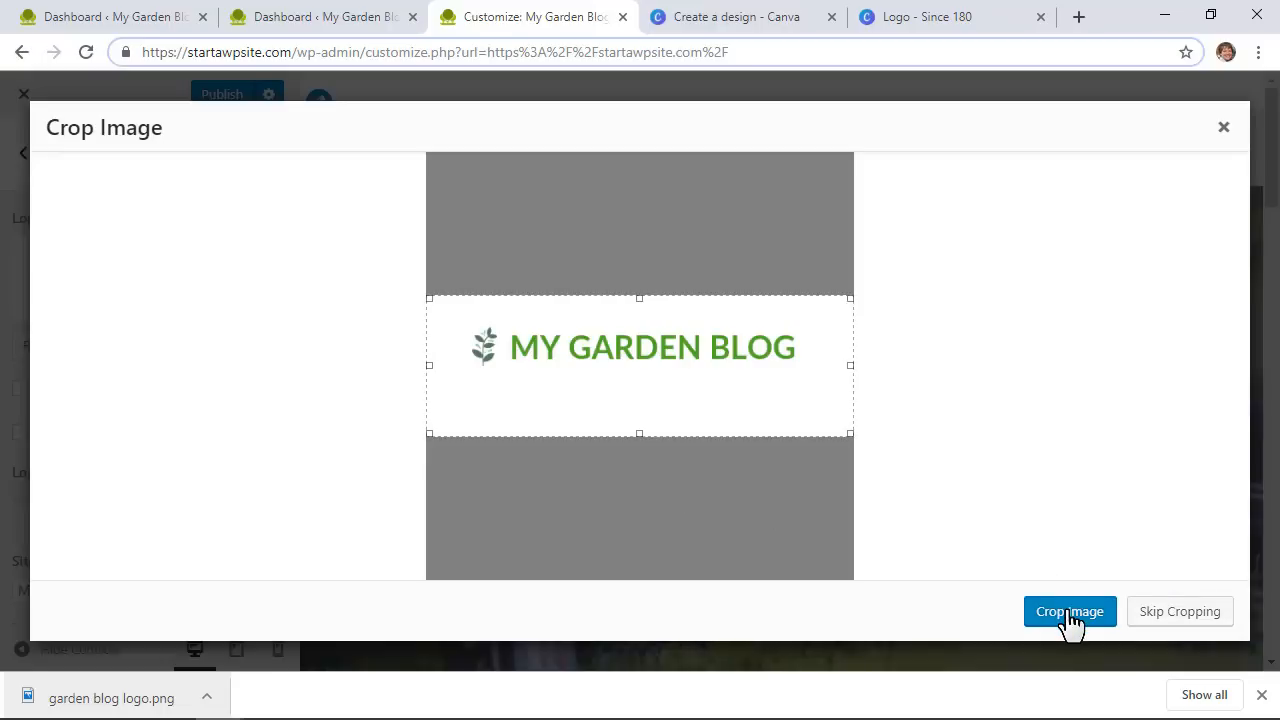
pyautogui.moveTo(640, 434); pyautogui.dragTo(642, 377)
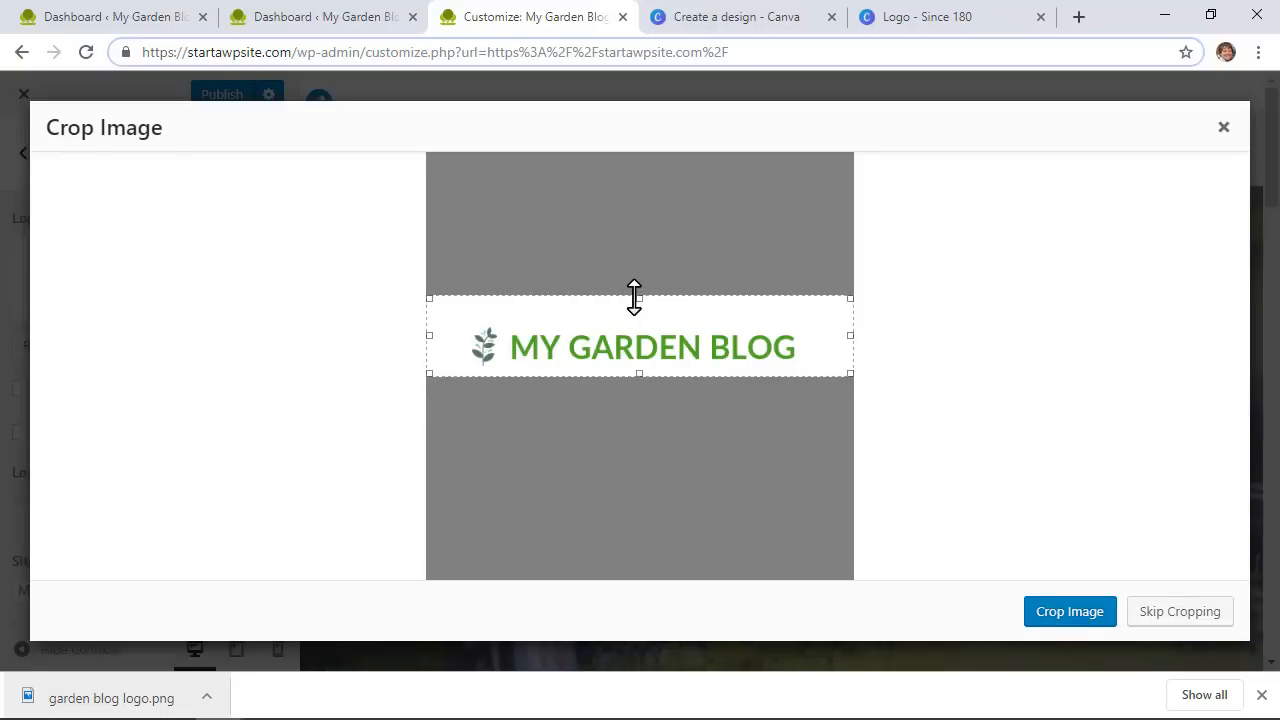
pyautogui.moveTo(636, 308); pyautogui.dragTo(637, 318)
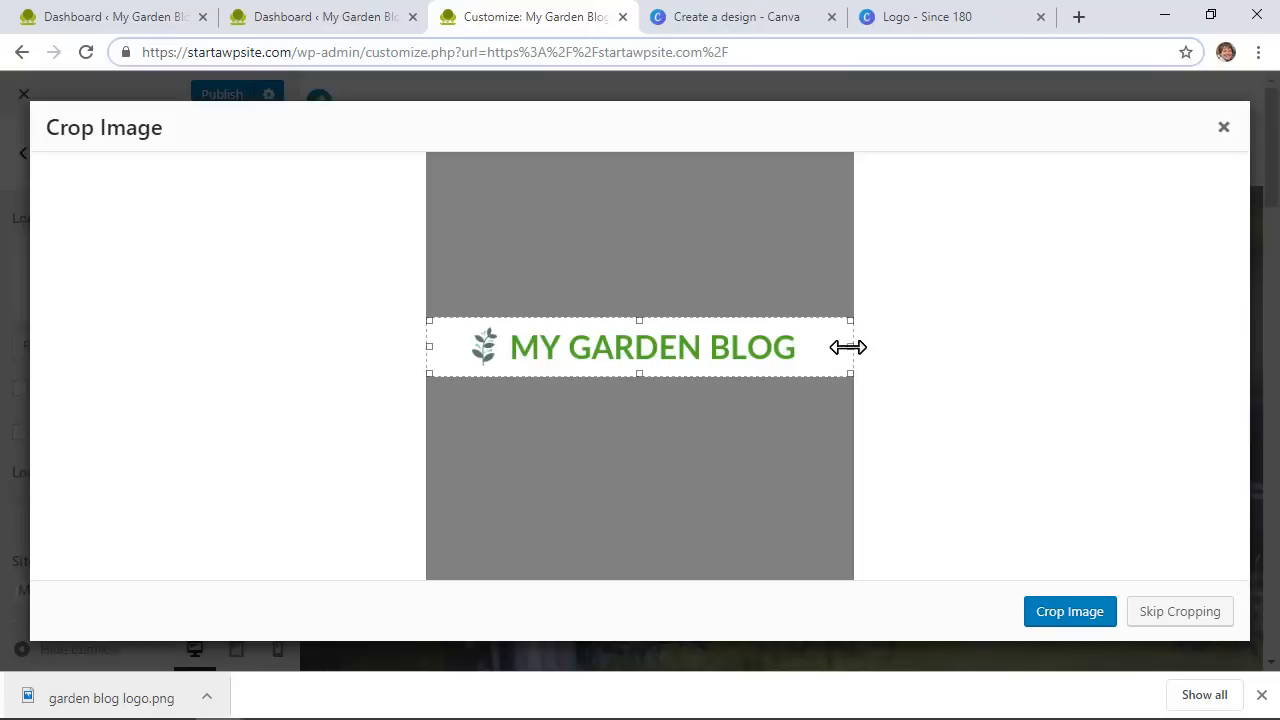
pyautogui.moveTo(846, 346); pyautogui.dragTo(808, 346)
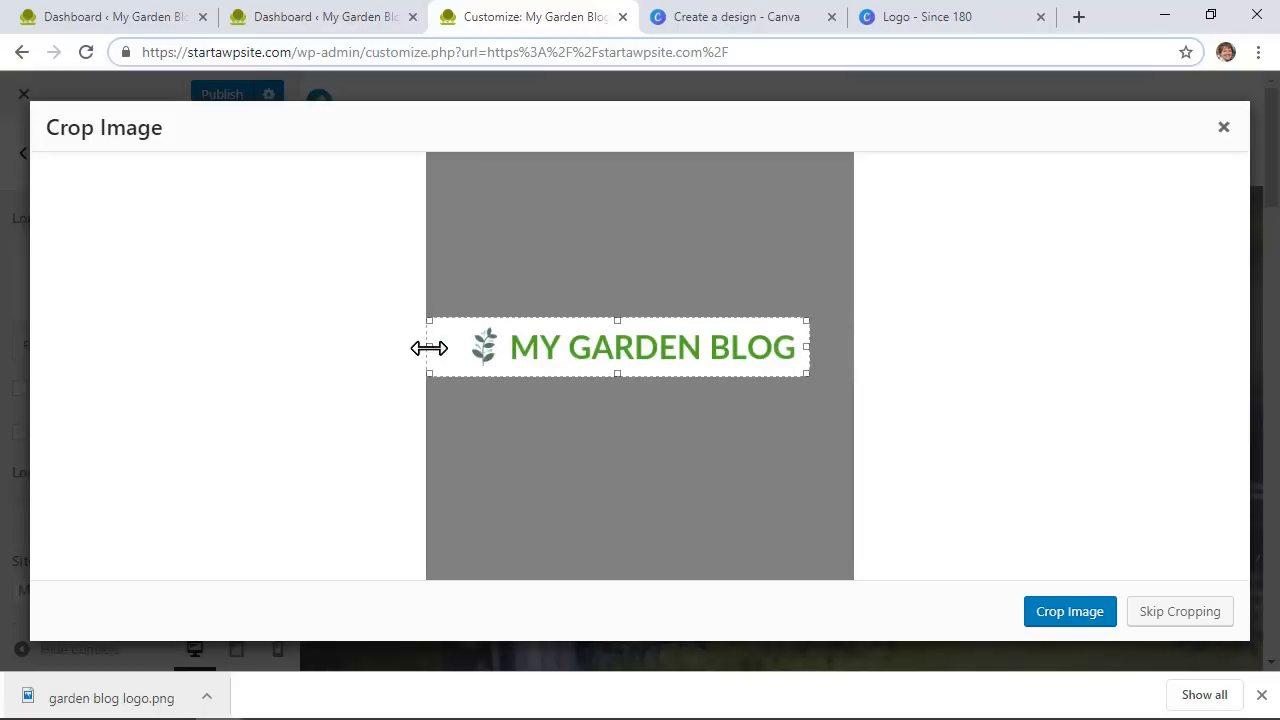
pyautogui.moveTo(429, 346); pyautogui.dragTo(462, 346)
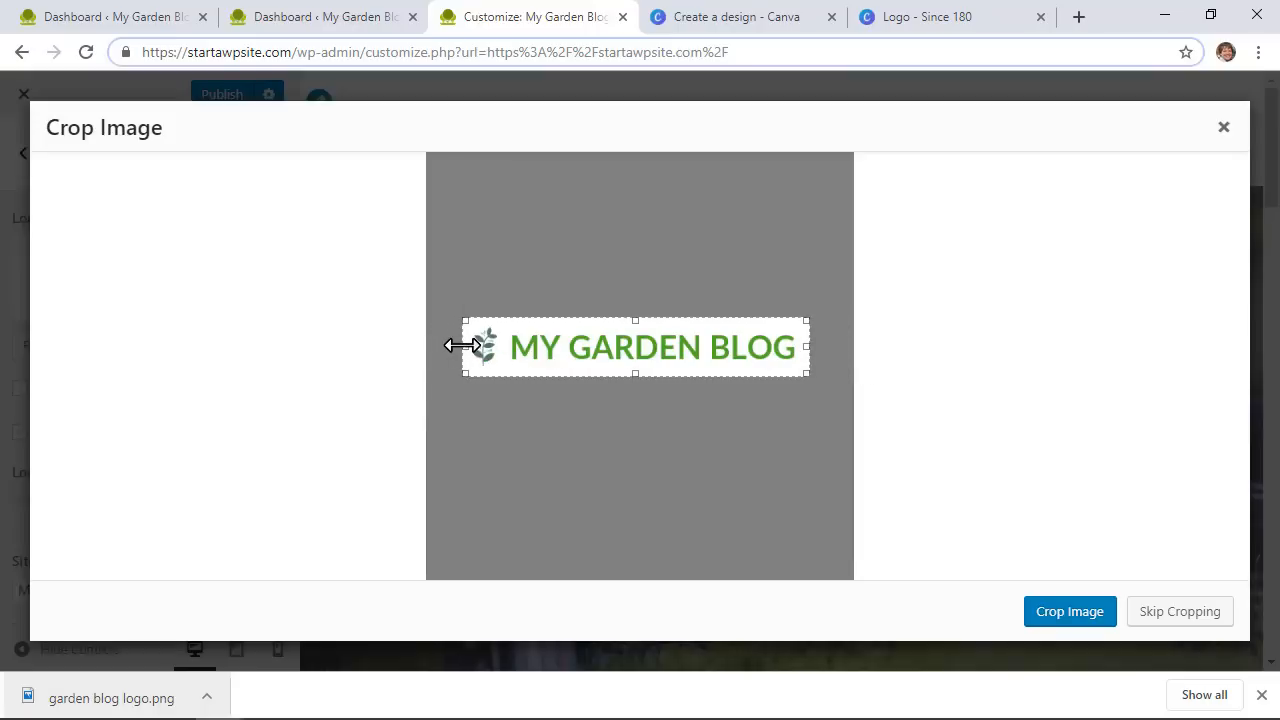
pyautogui.click(1051, 620)
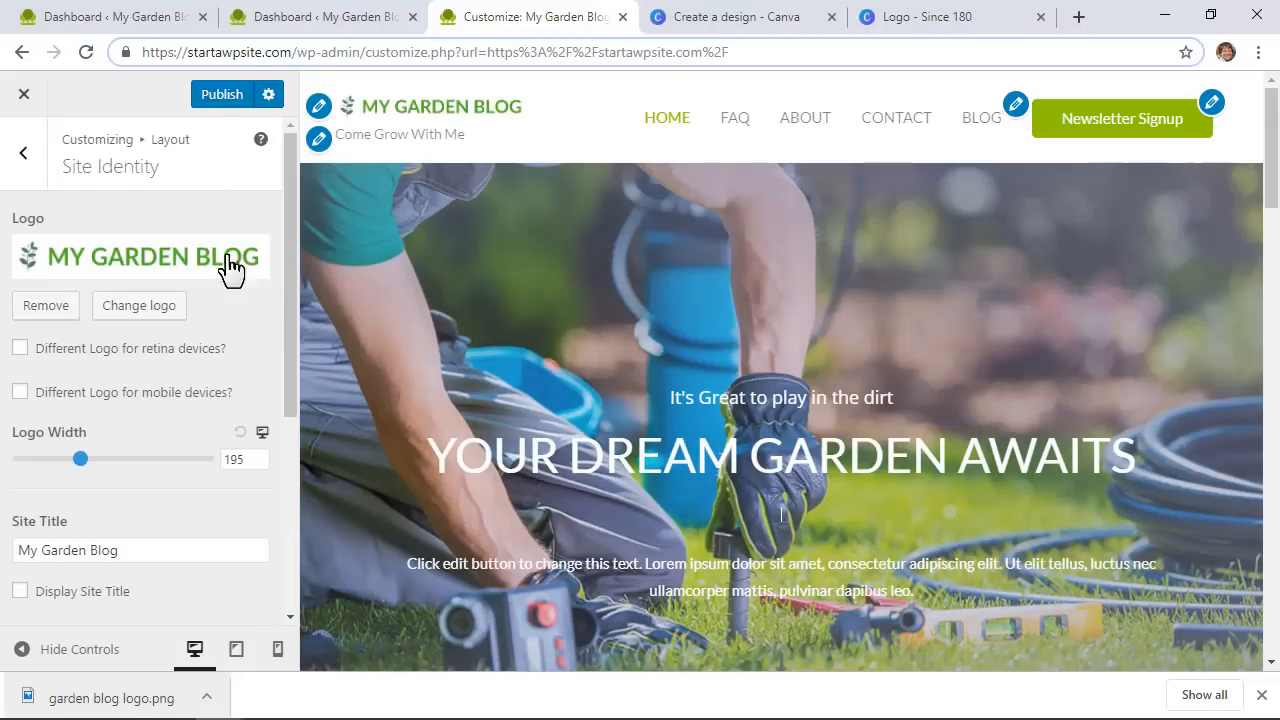
# Publish the site identity changes, leaving the customizer for the live site, and close the two Canva tabs
pyautogui.click(220, 96)
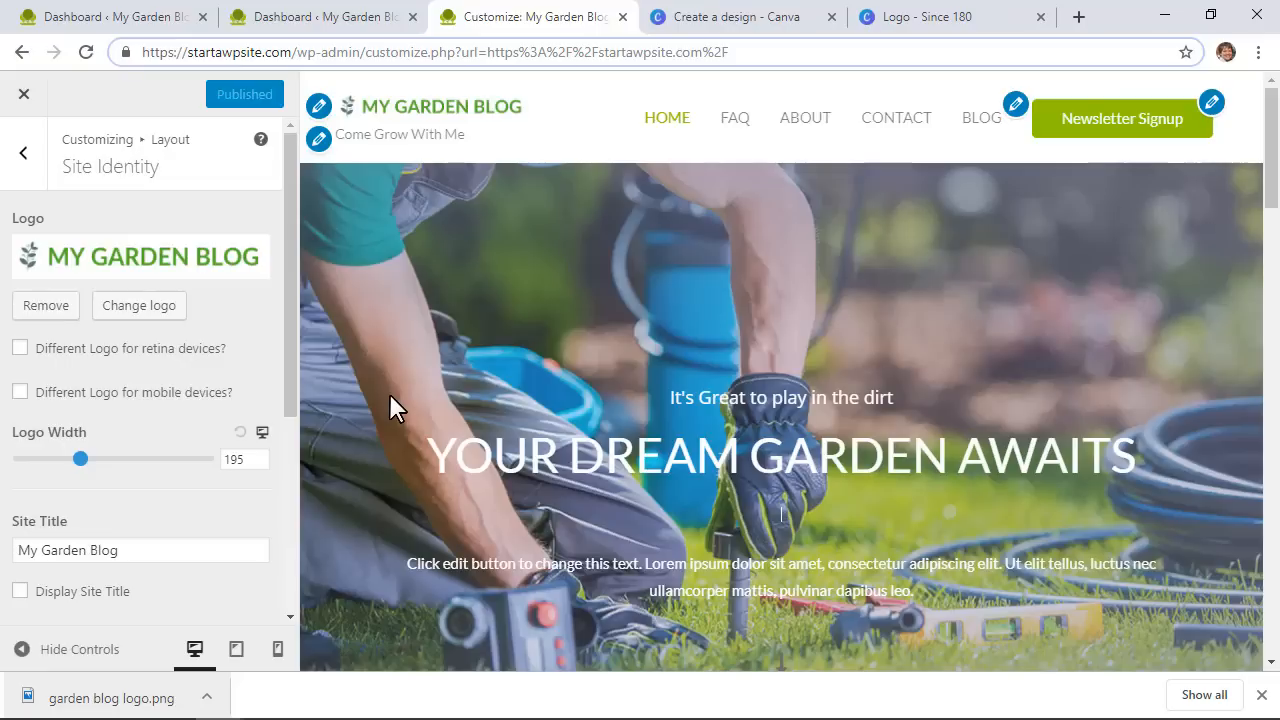
pyautogui.click(22, 95)
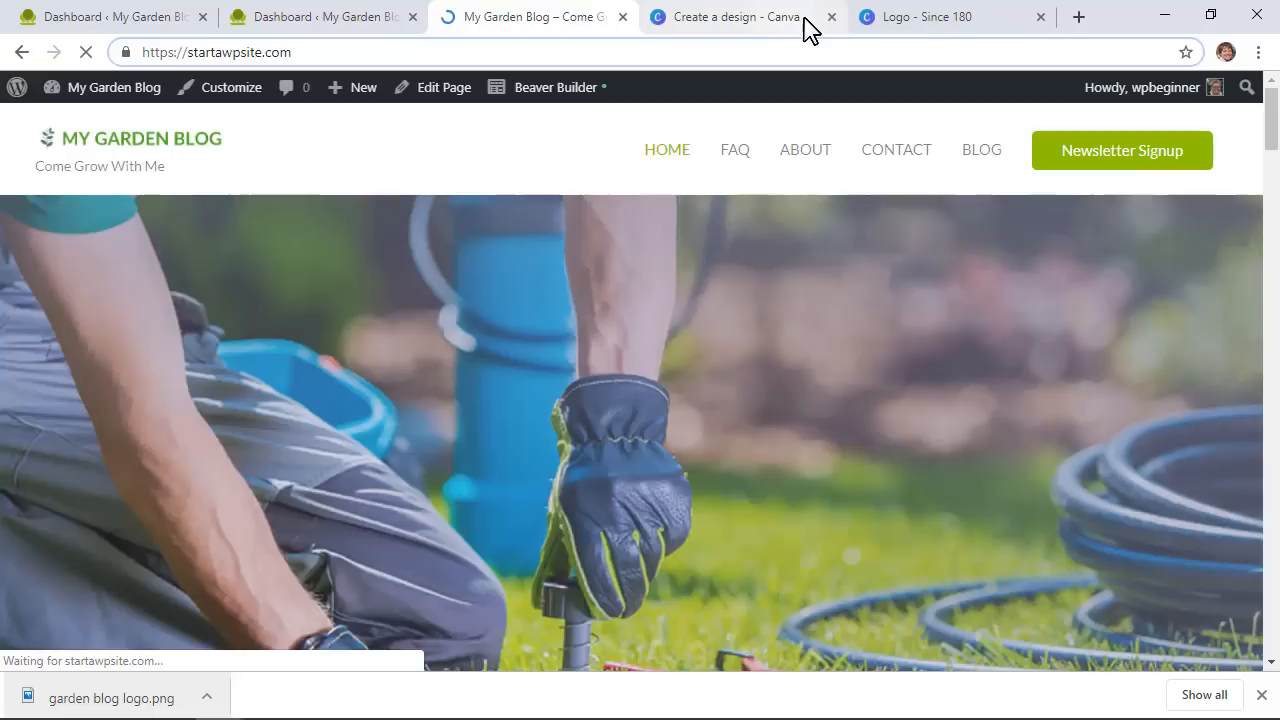
pyautogui.click(830, 17)
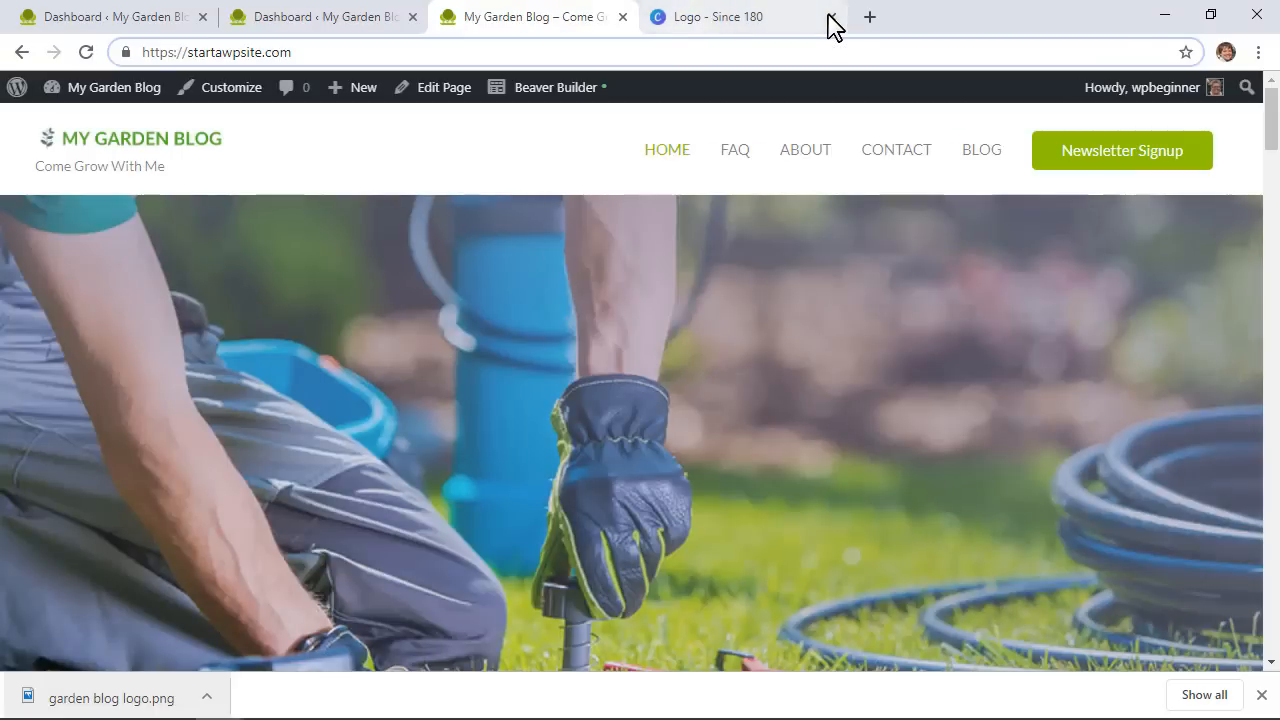
pyautogui.click(811, 17)
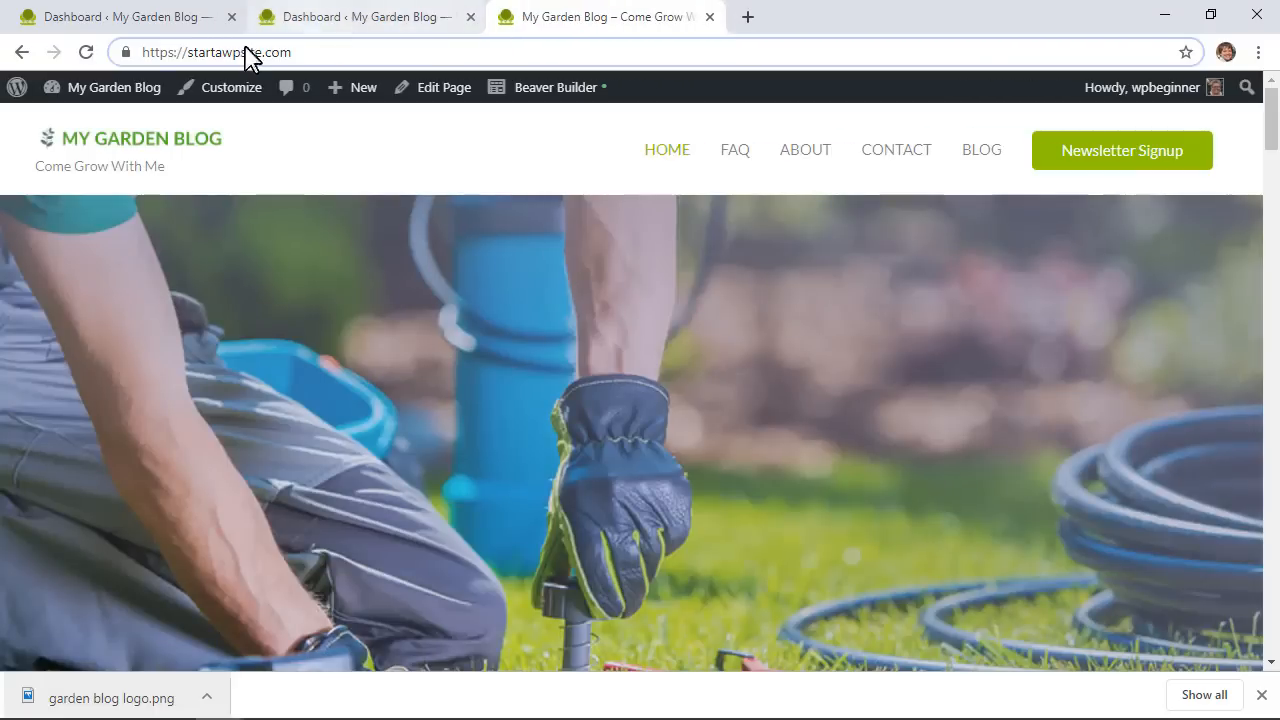
pyautogui.click(113, 160)
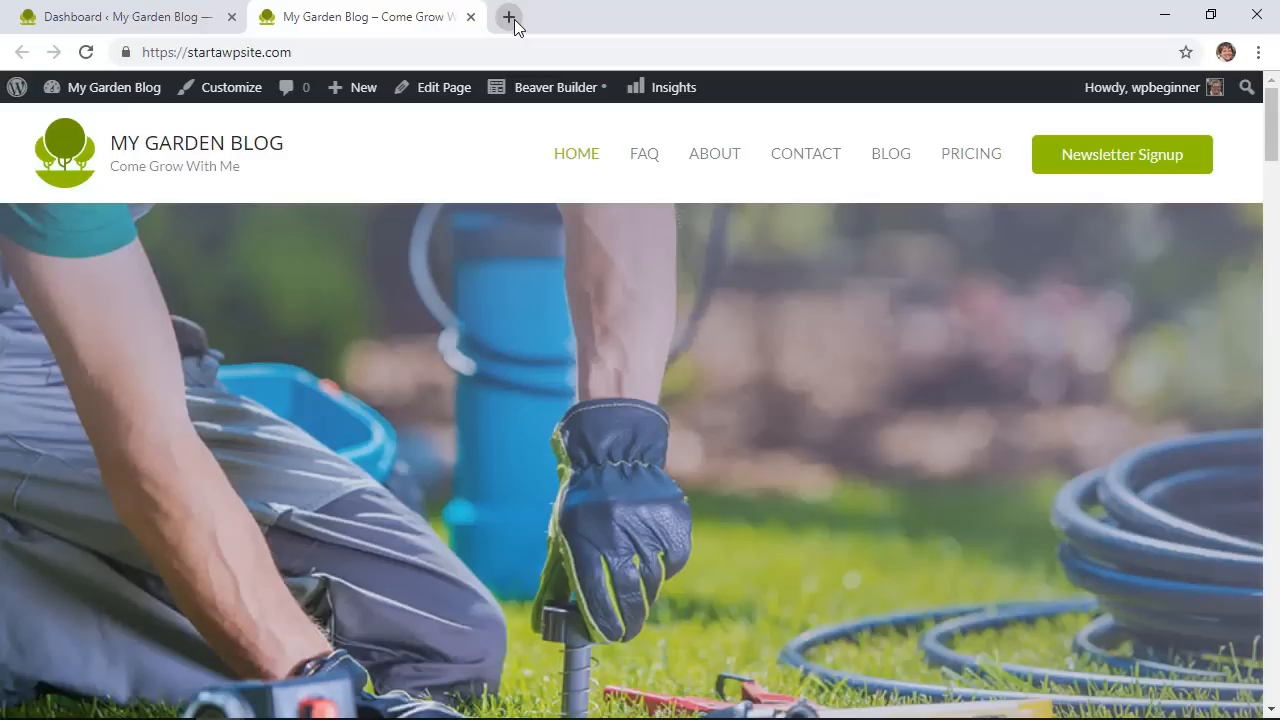
pyautogui.click(509, 17)
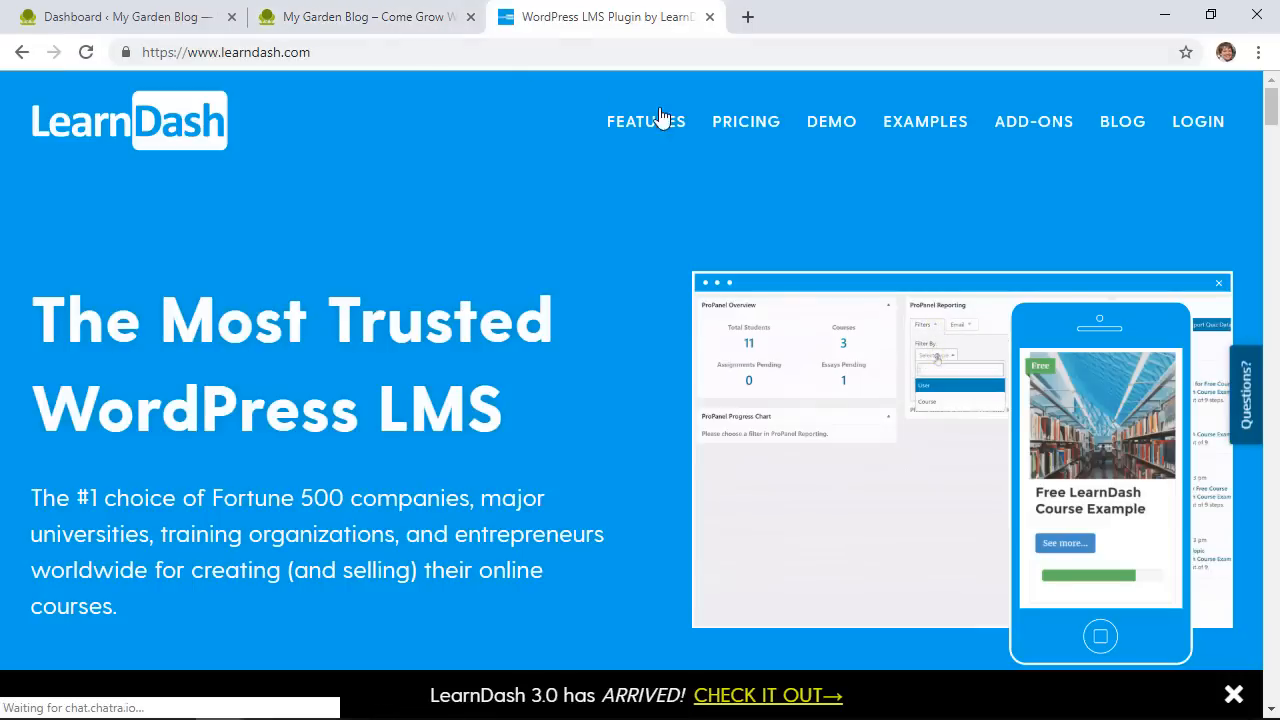
pyautogui.click(755, 121)
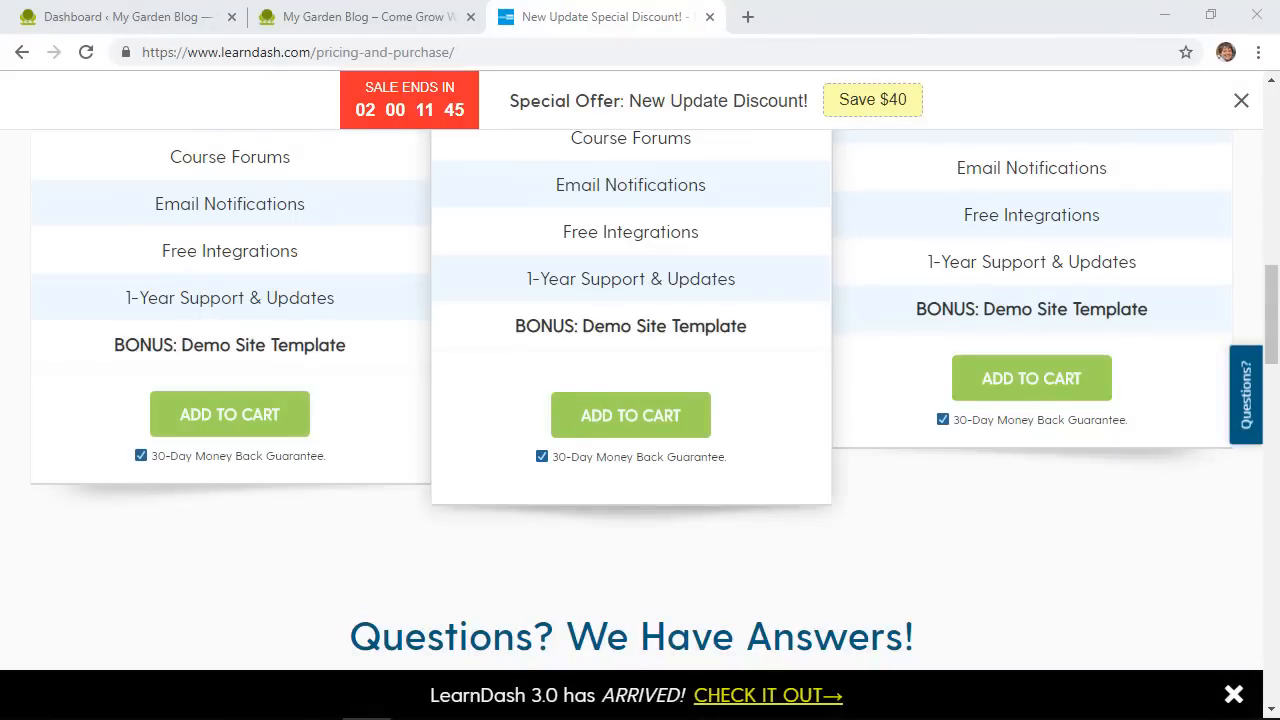
# Switch to the WordPress dashboard, then upload, install and activate the plugin from learndash-v2.4.6.zip
pyautogui.click(141, 31)
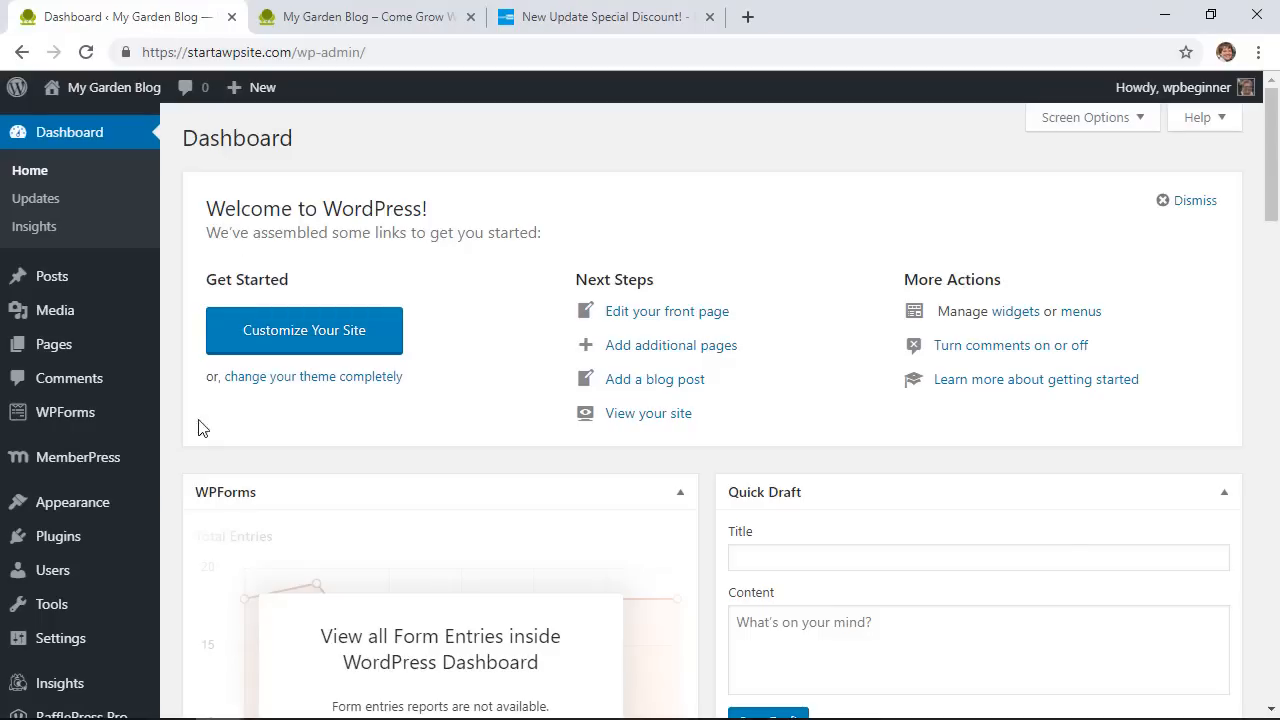
pyautogui.moveTo(93, 535)
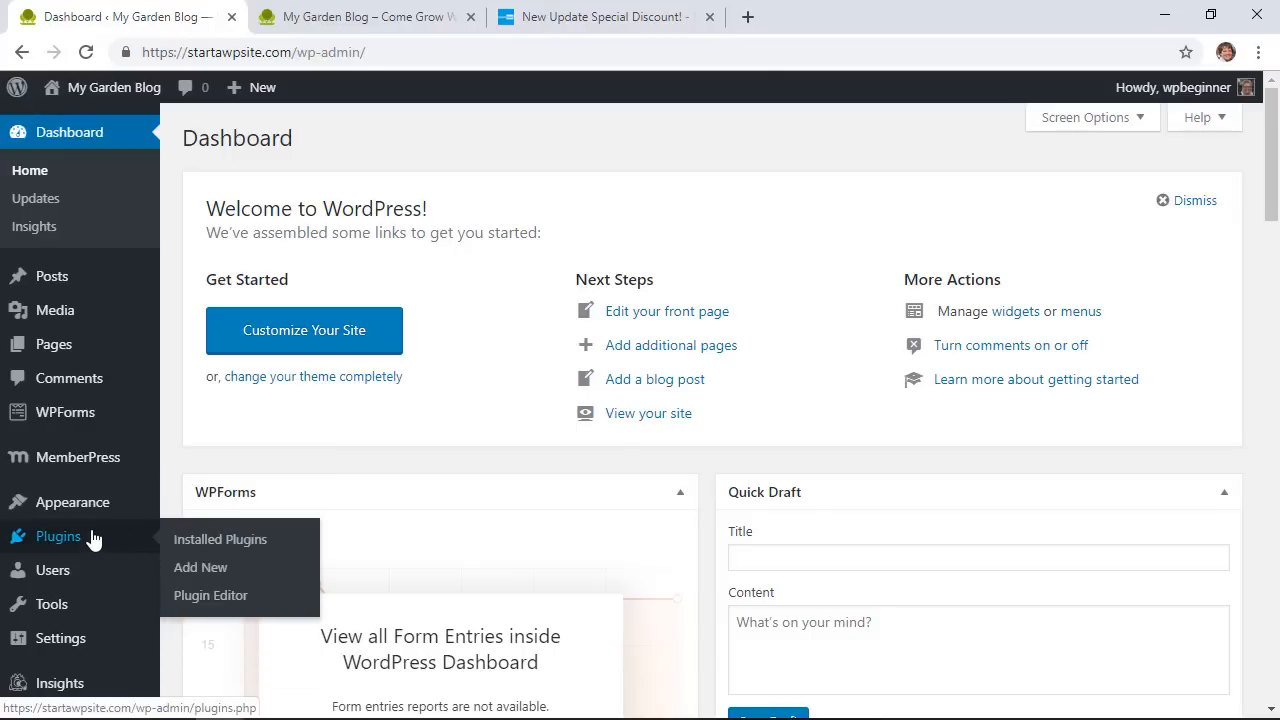
pyautogui.click(187, 568)
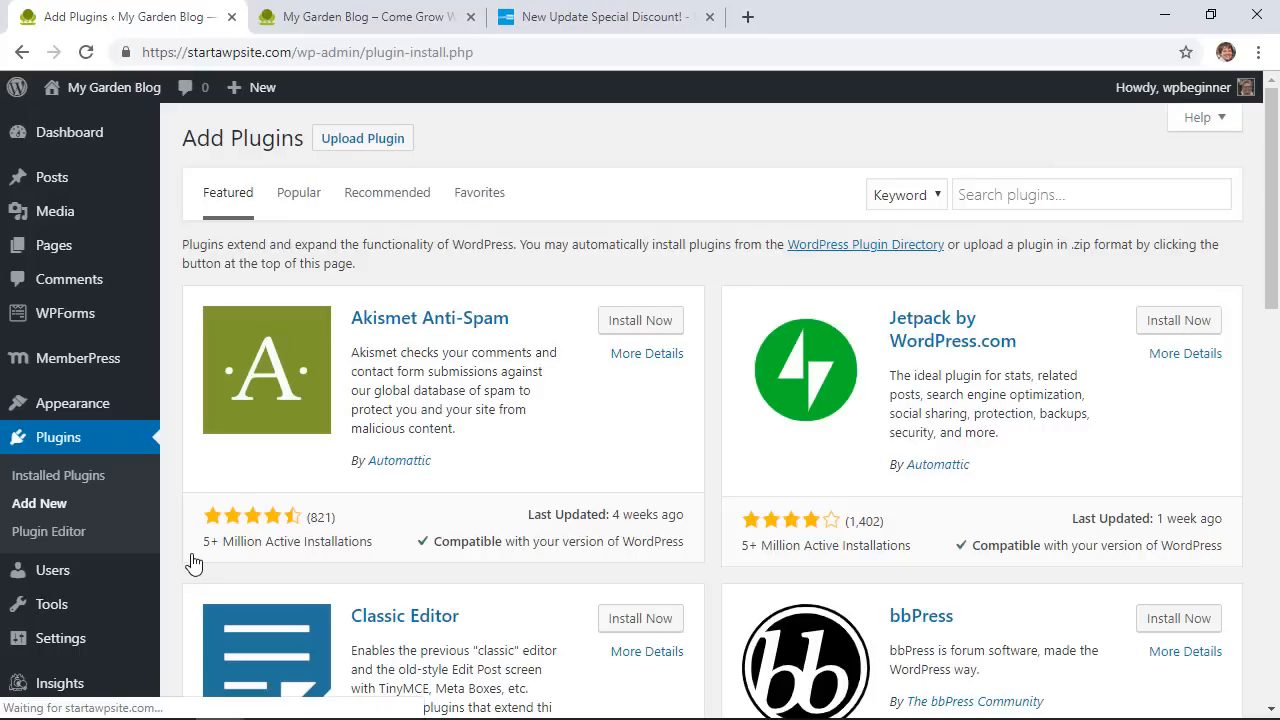
pyautogui.click(366, 145)
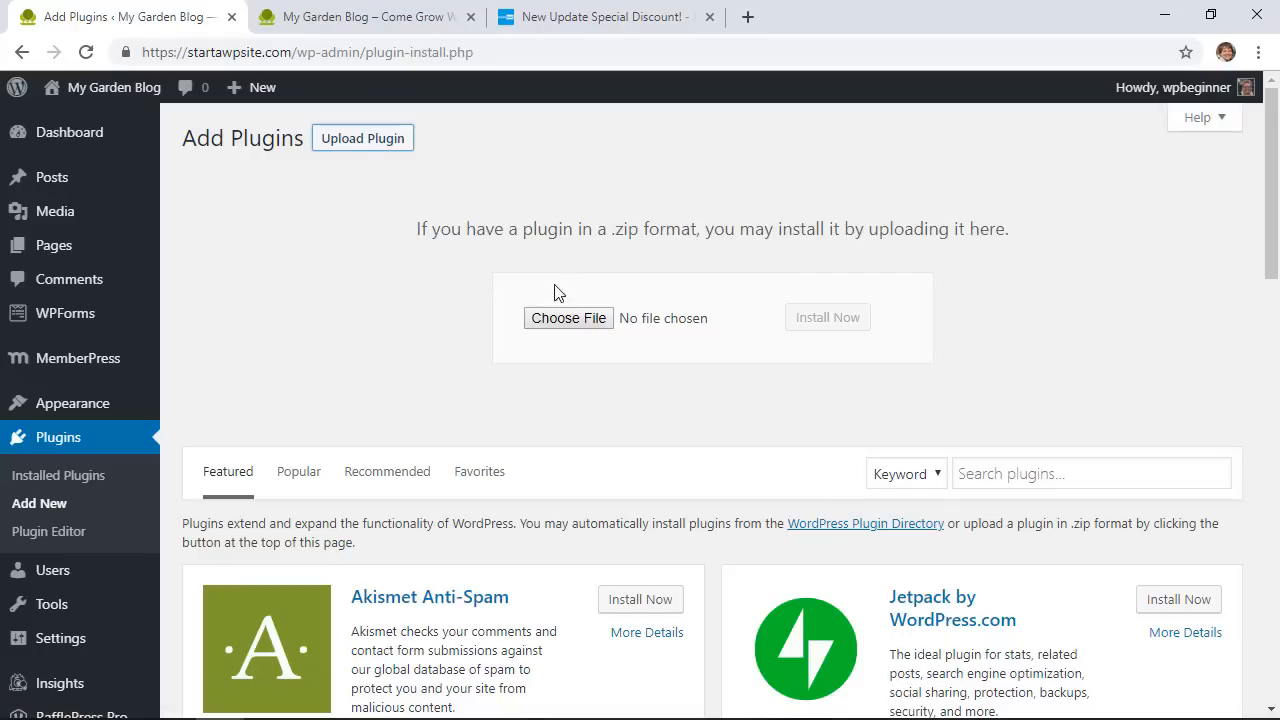
pyautogui.click(558, 318)
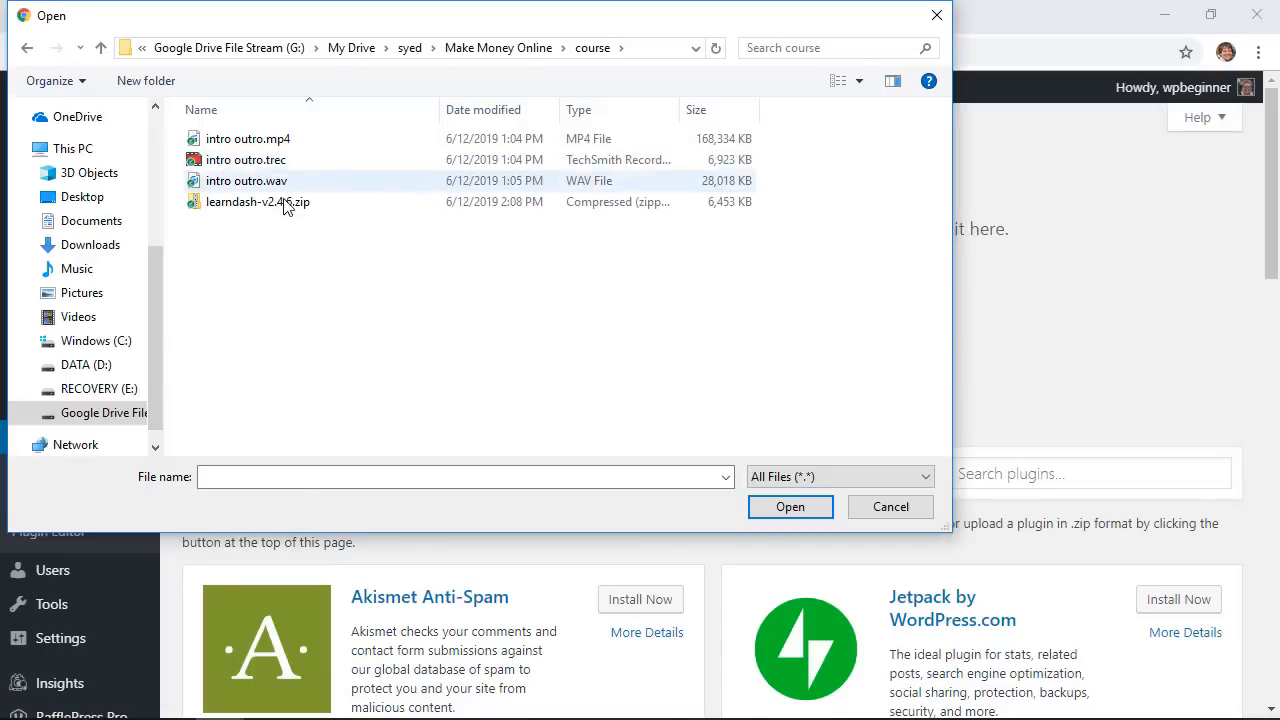
pyautogui.click(285, 202)
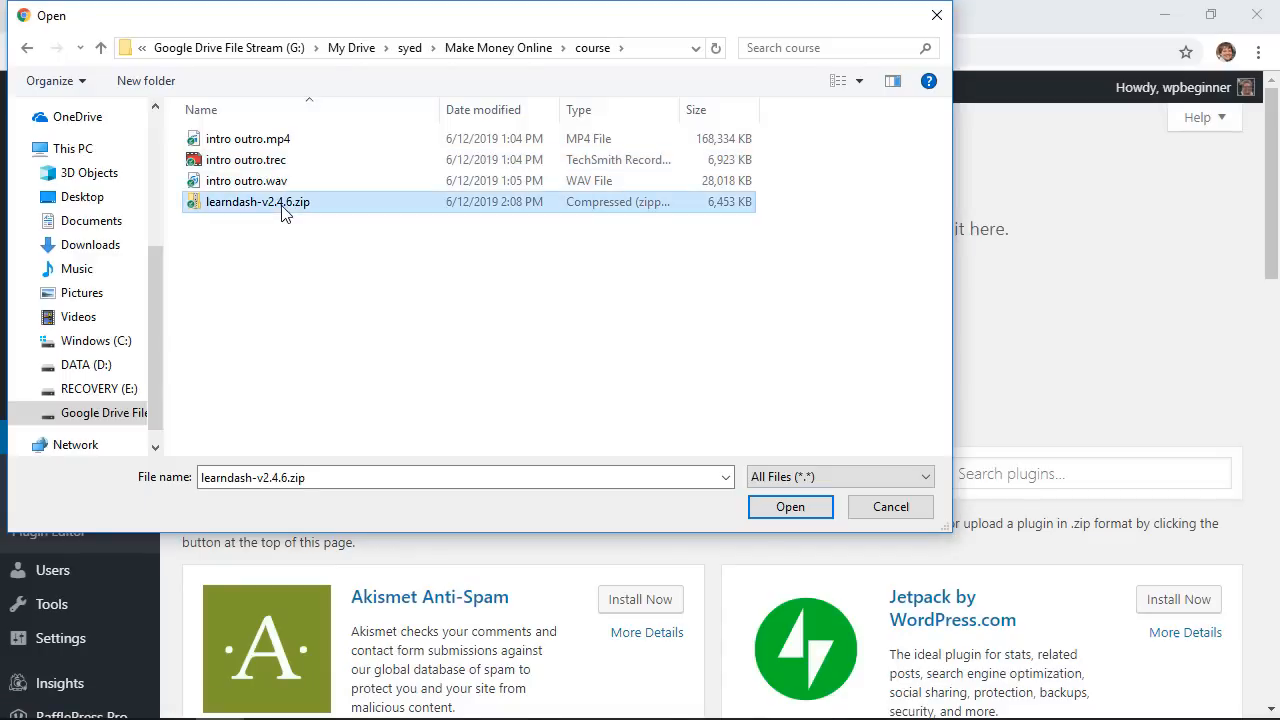
pyautogui.click(794, 513)
pyautogui.click(834, 316)
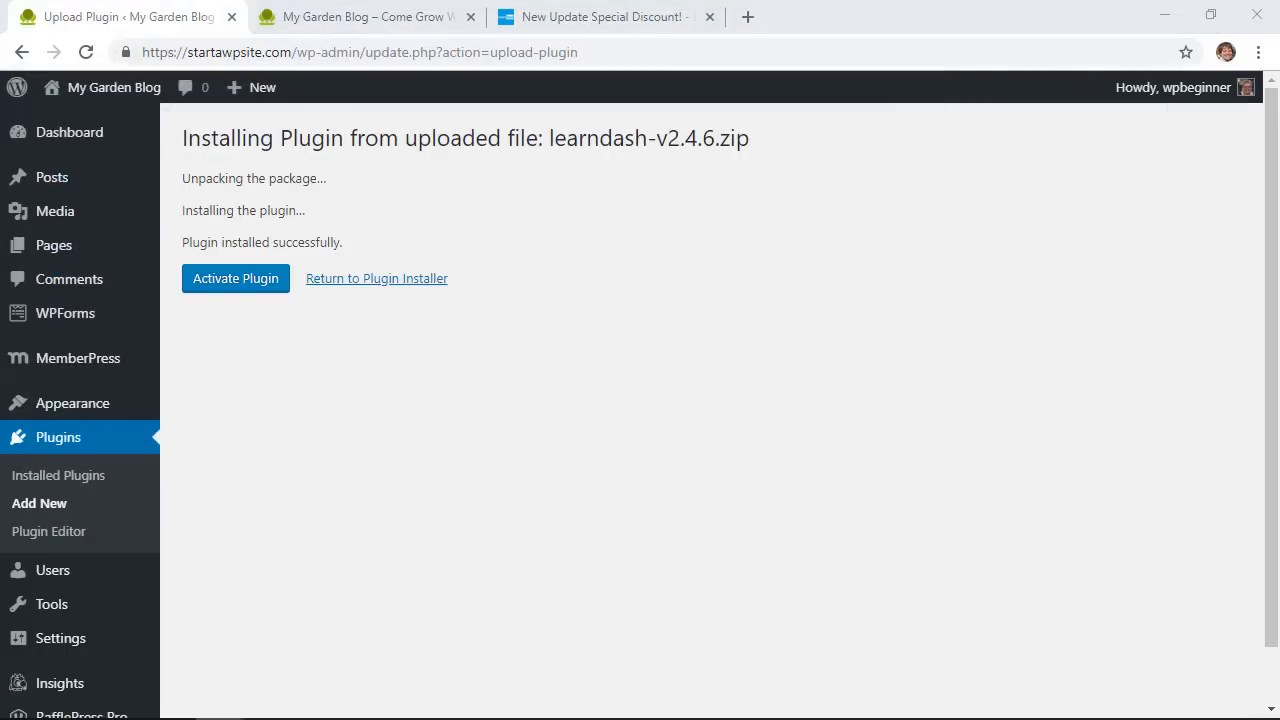
pyautogui.click(260, 275)
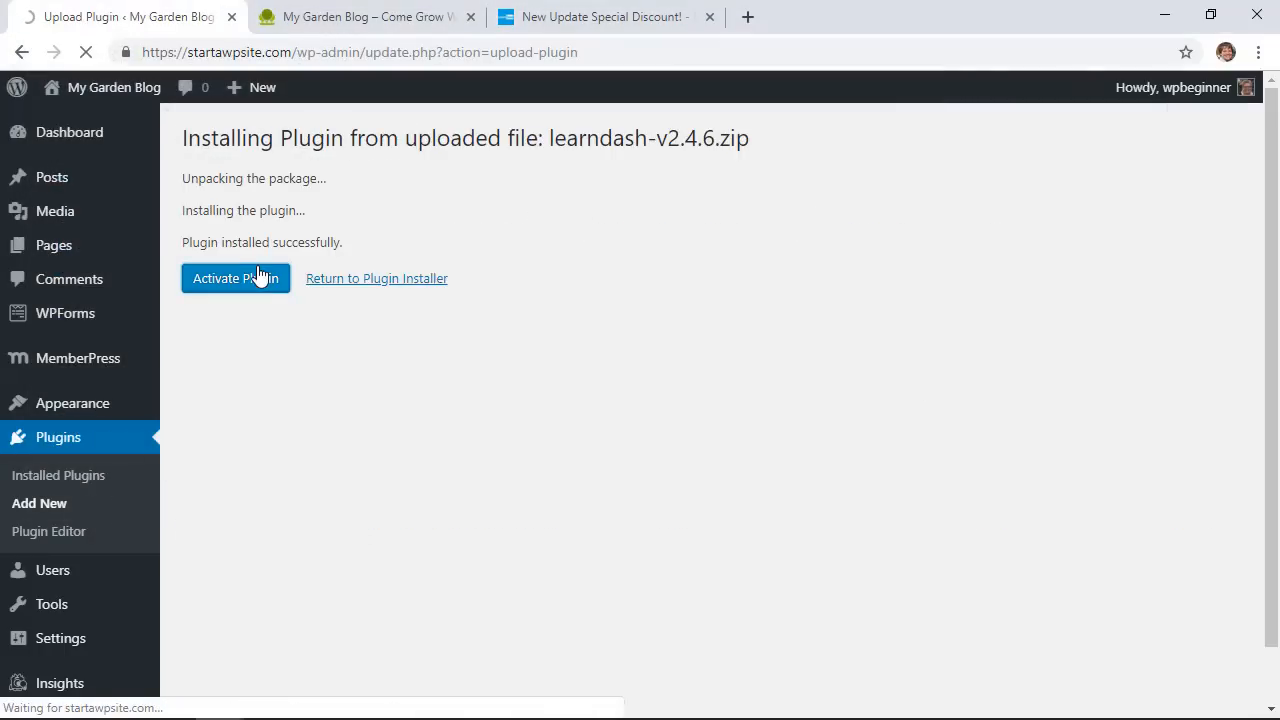
# Open the LearnDash LMS settings and check the license email and license key on the LMS License page
pyautogui.scroll(1, 88, 265)
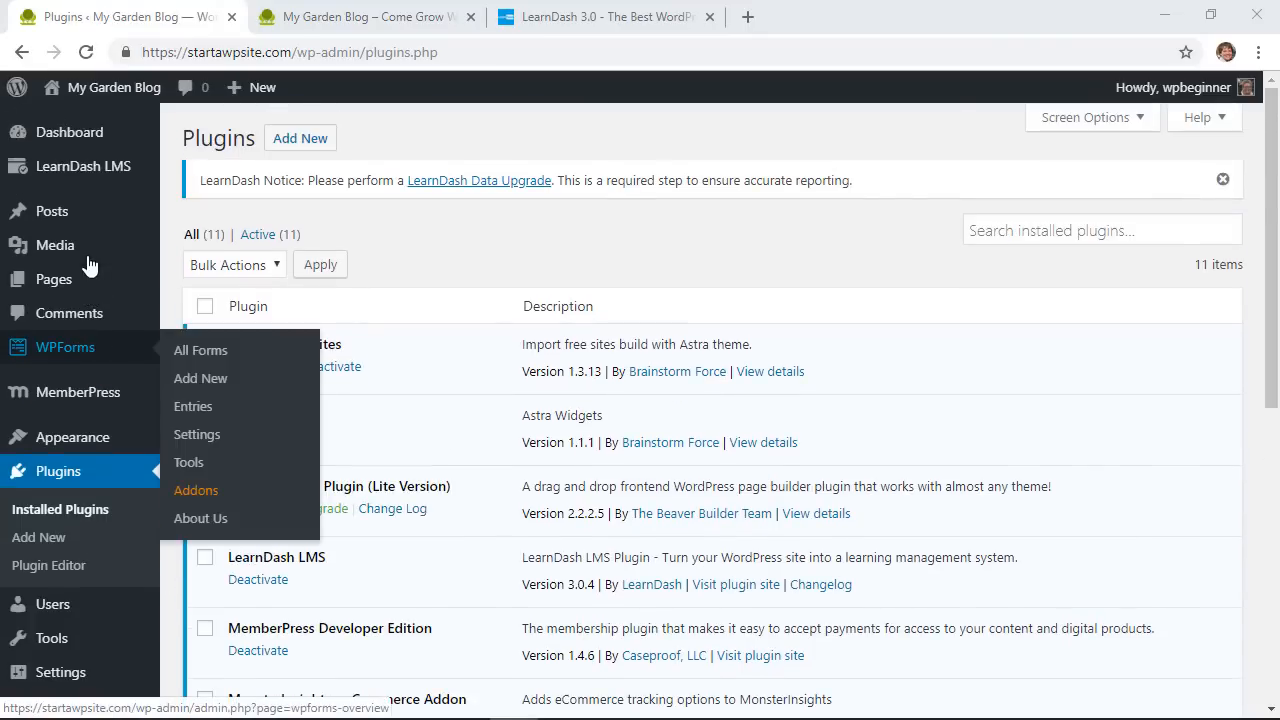
pyautogui.moveTo(83, 176)
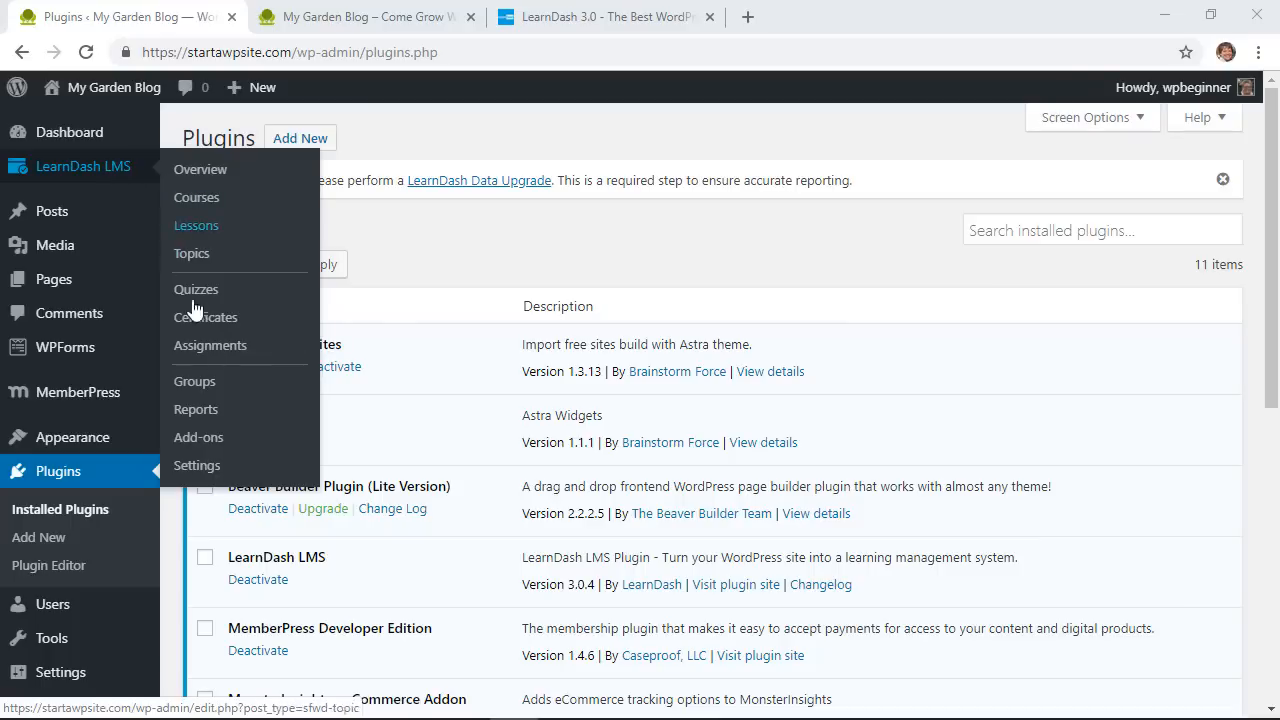
pyautogui.click(205, 468)
pyautogui.click(205, 468)
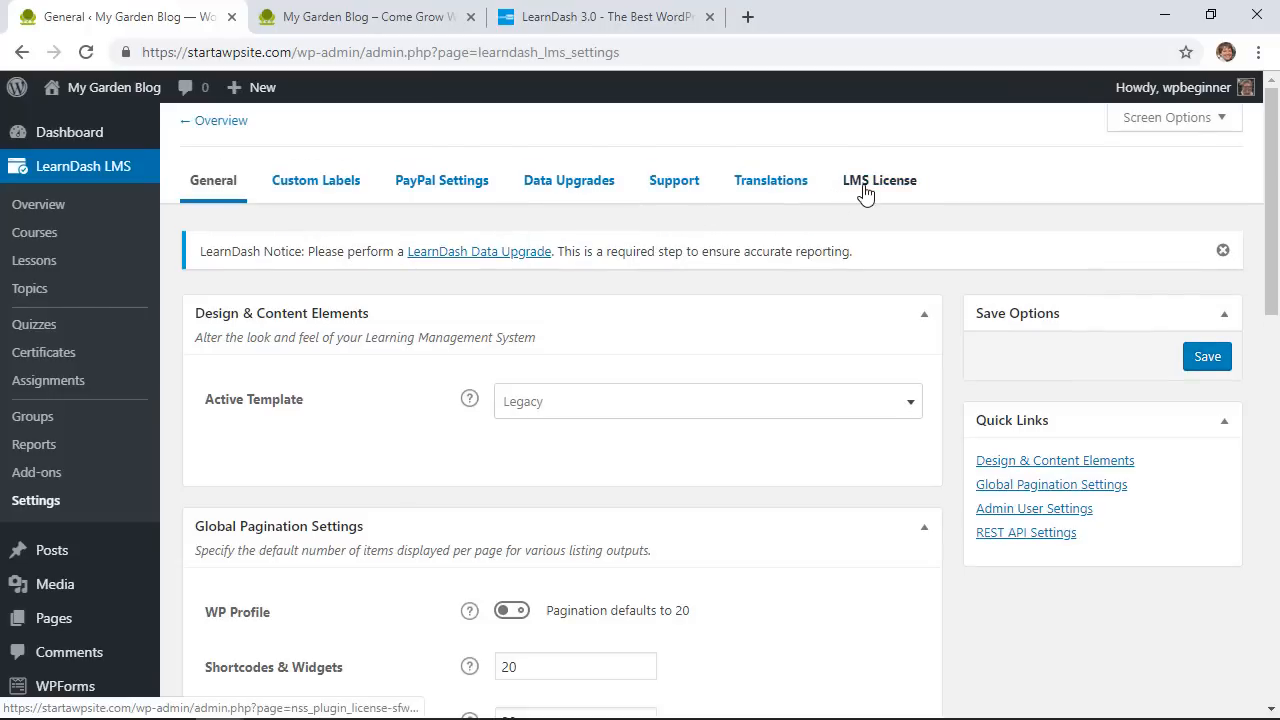
pyautogui.click(850, 180)
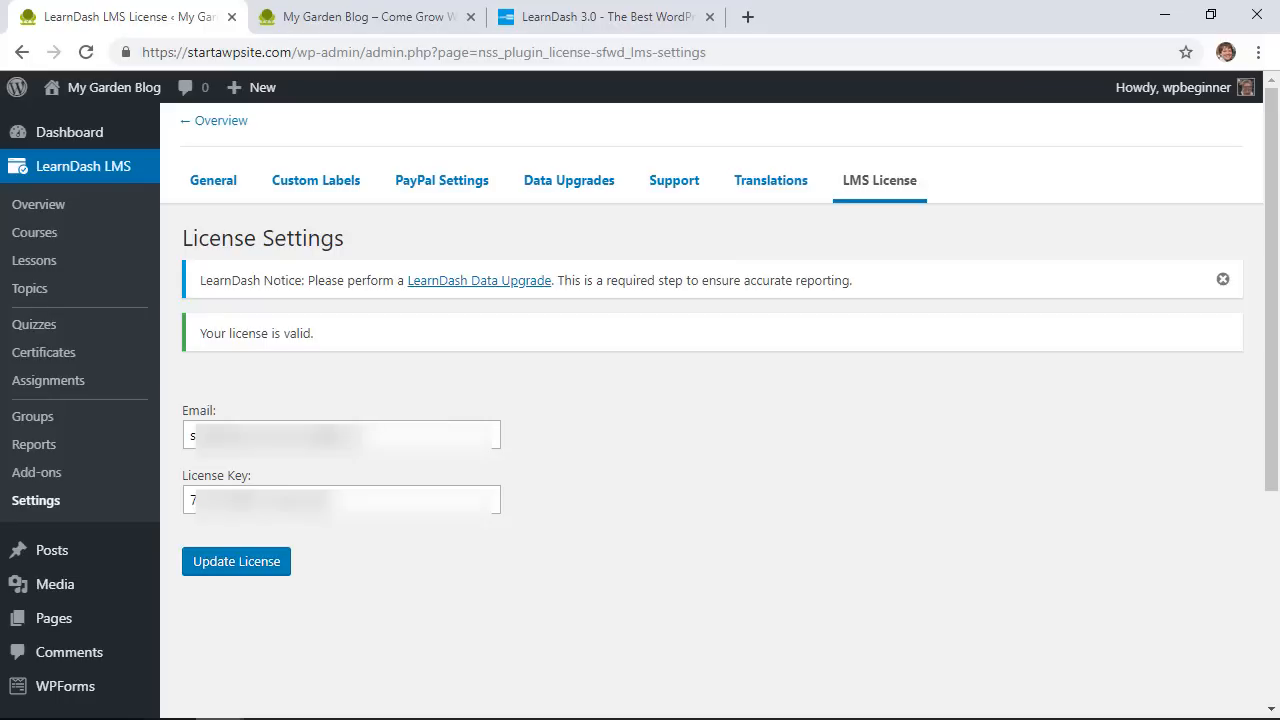
# Fill in the PayPal email in the LearnDash PayPal settings, check the help for PayPal Return, and save the settings
pyautogui.click(463, 188)
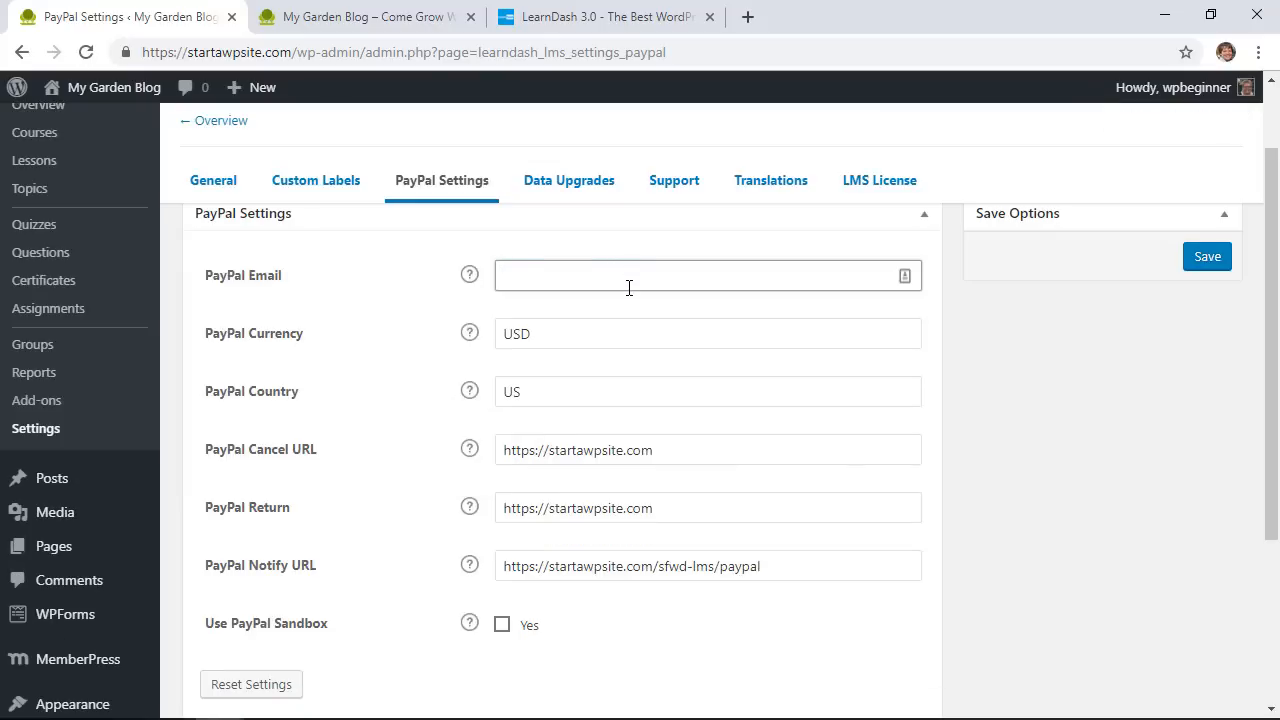
pyautogui.scroll(-1, 648, 350)
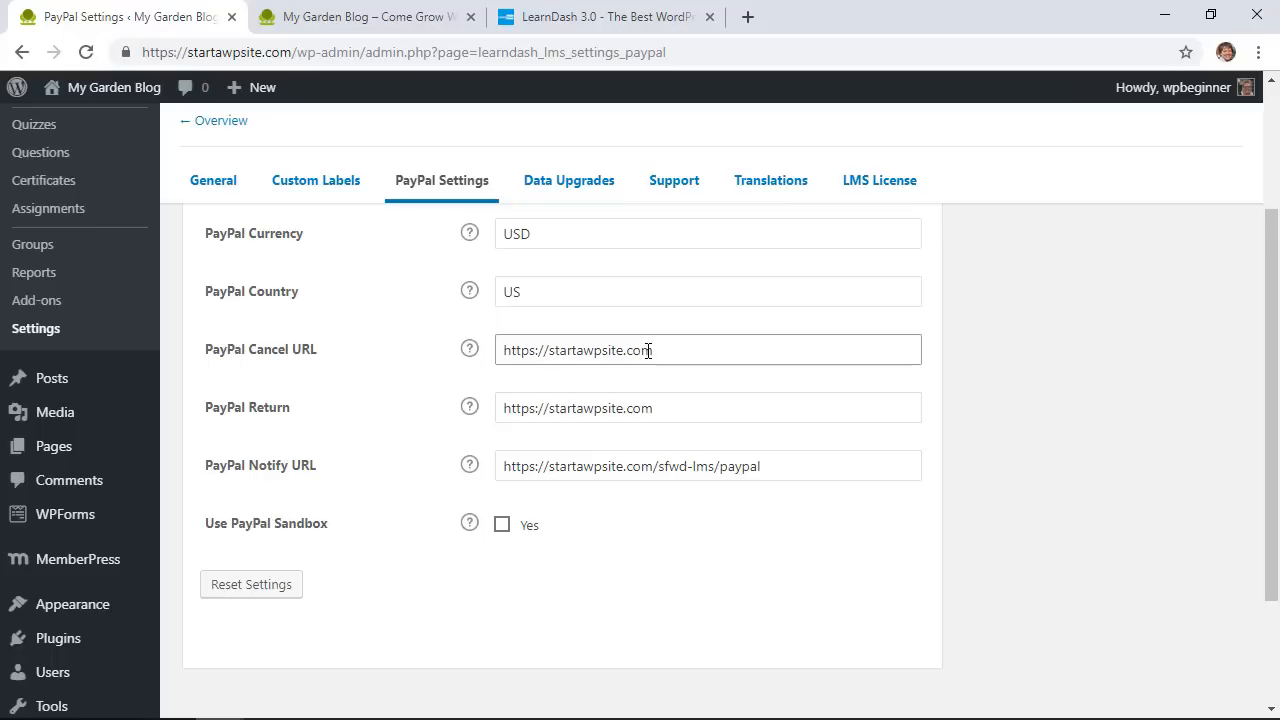
pyautogui.click(470, 409)
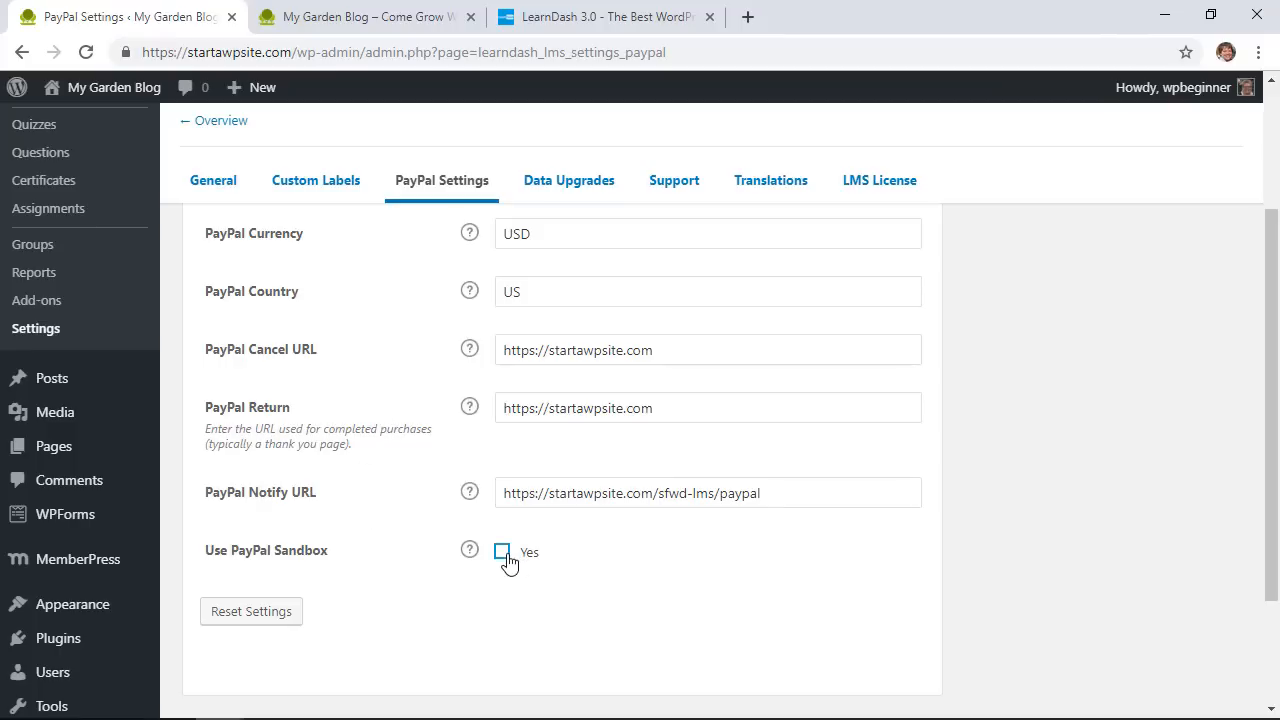
pyautogui.scroll(3, 342, 586)
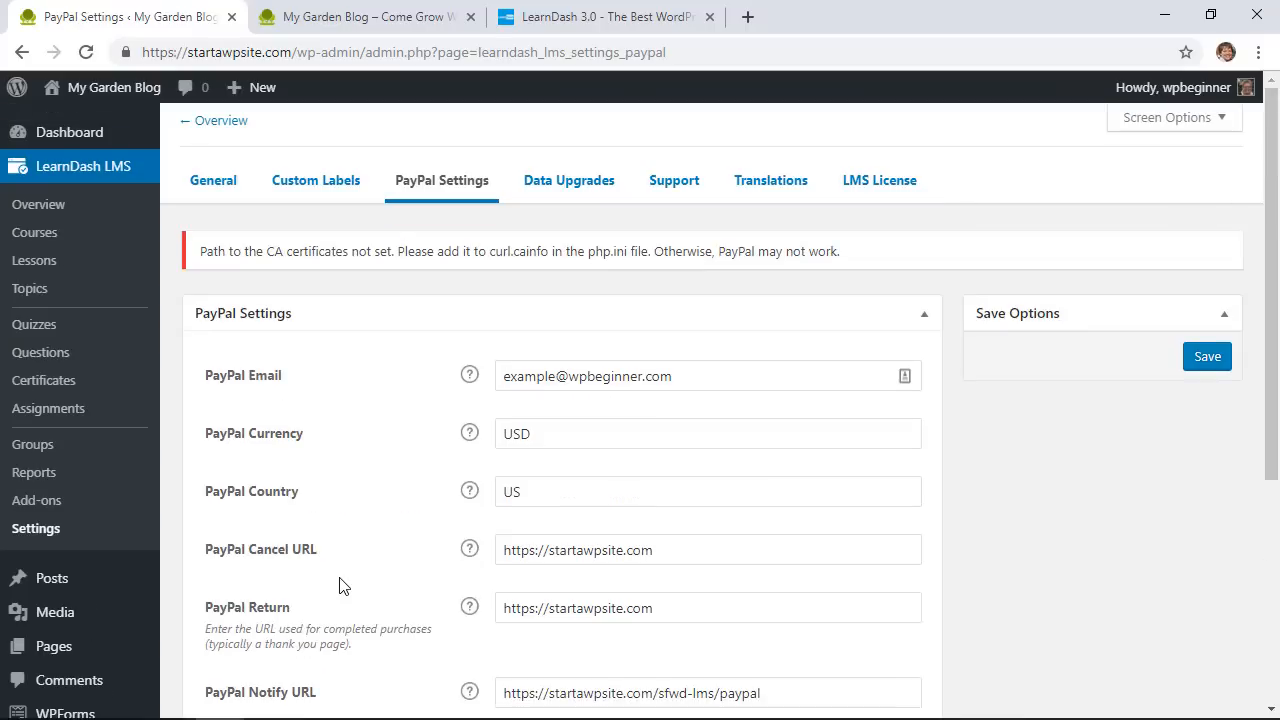
pyautogui.scroll(-1, 414, 523)
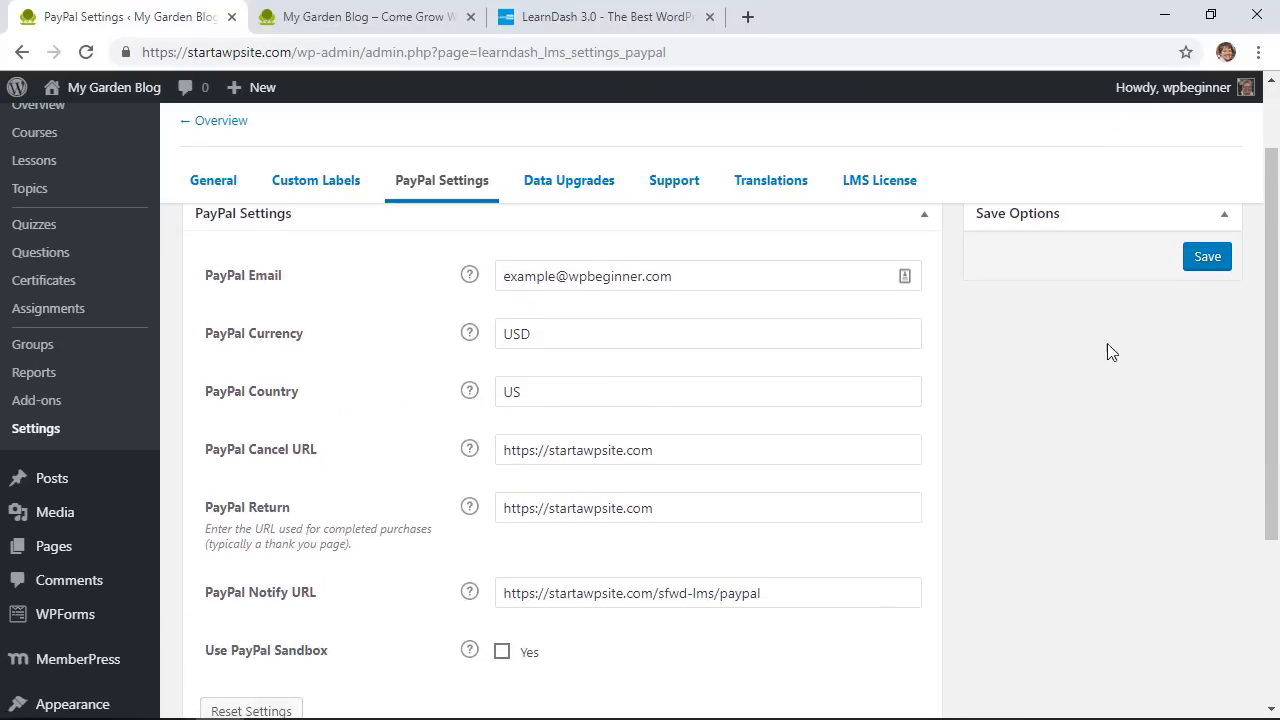
pyautogui.click(1207, 257)
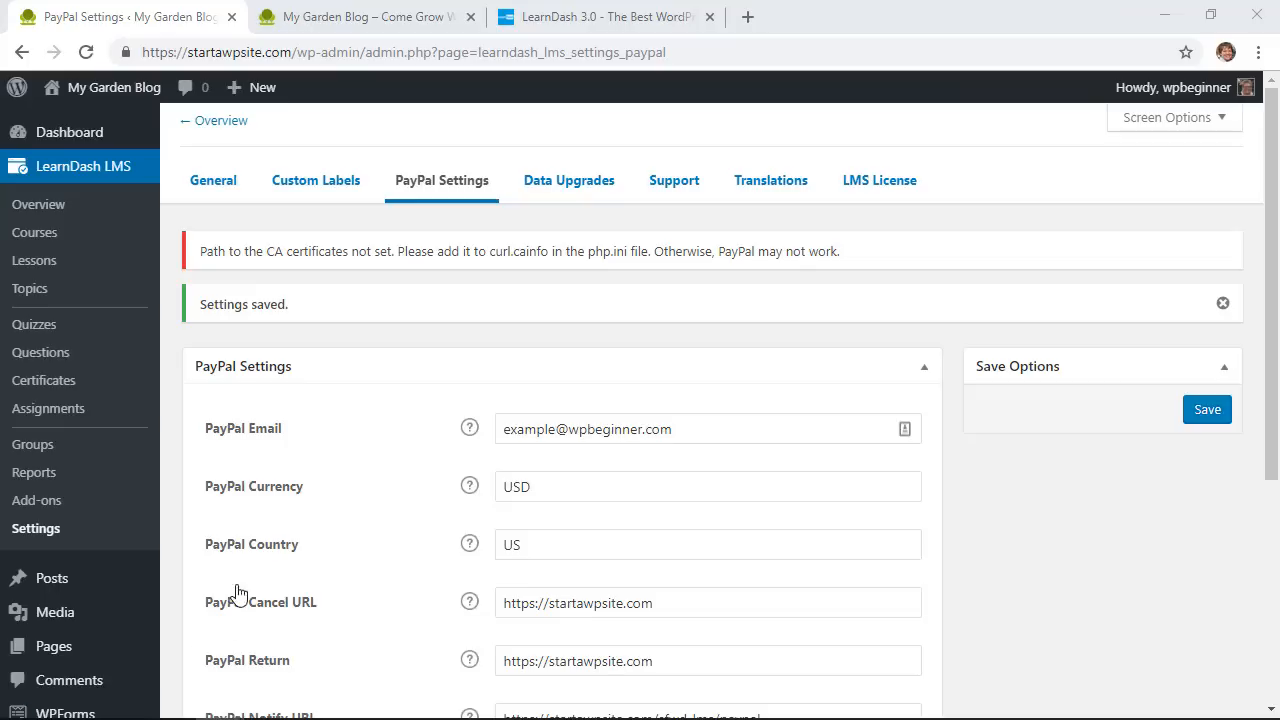
# Create the first LearnDash course and title it "How to grow bigger Tomatoes"
pyautogui.click(24, 236)
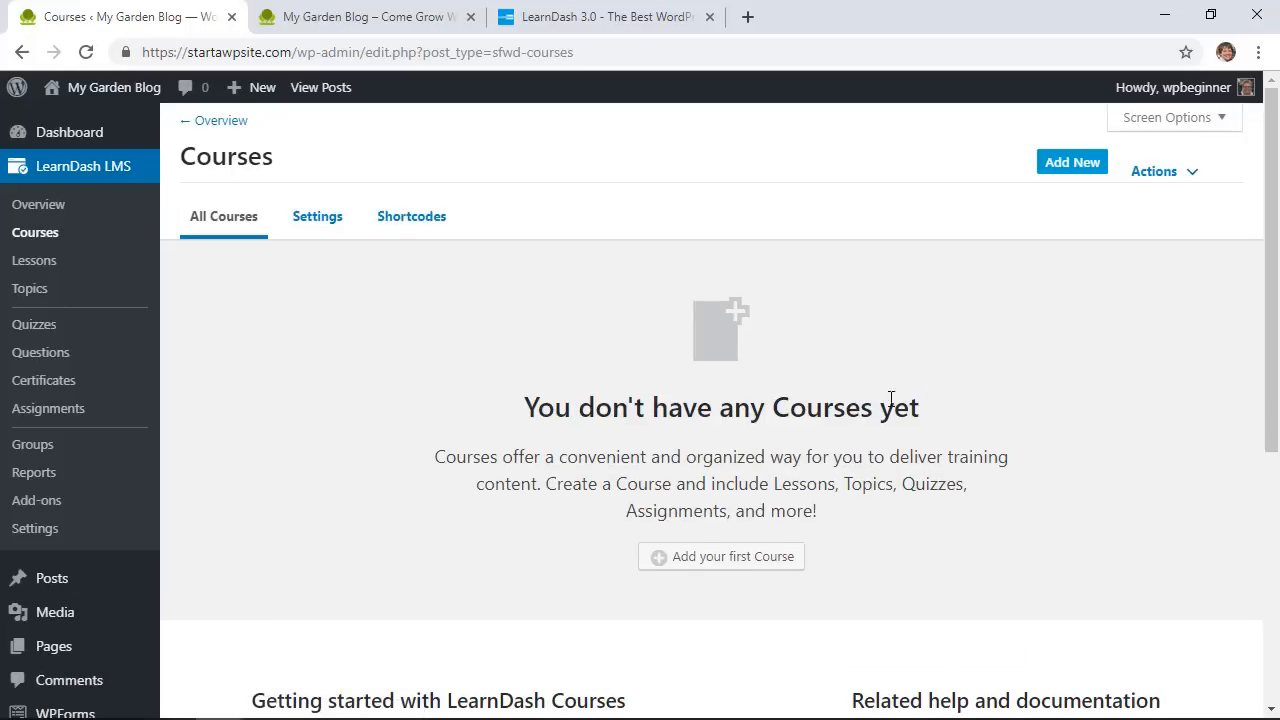
pyautogui.click(751, 572)
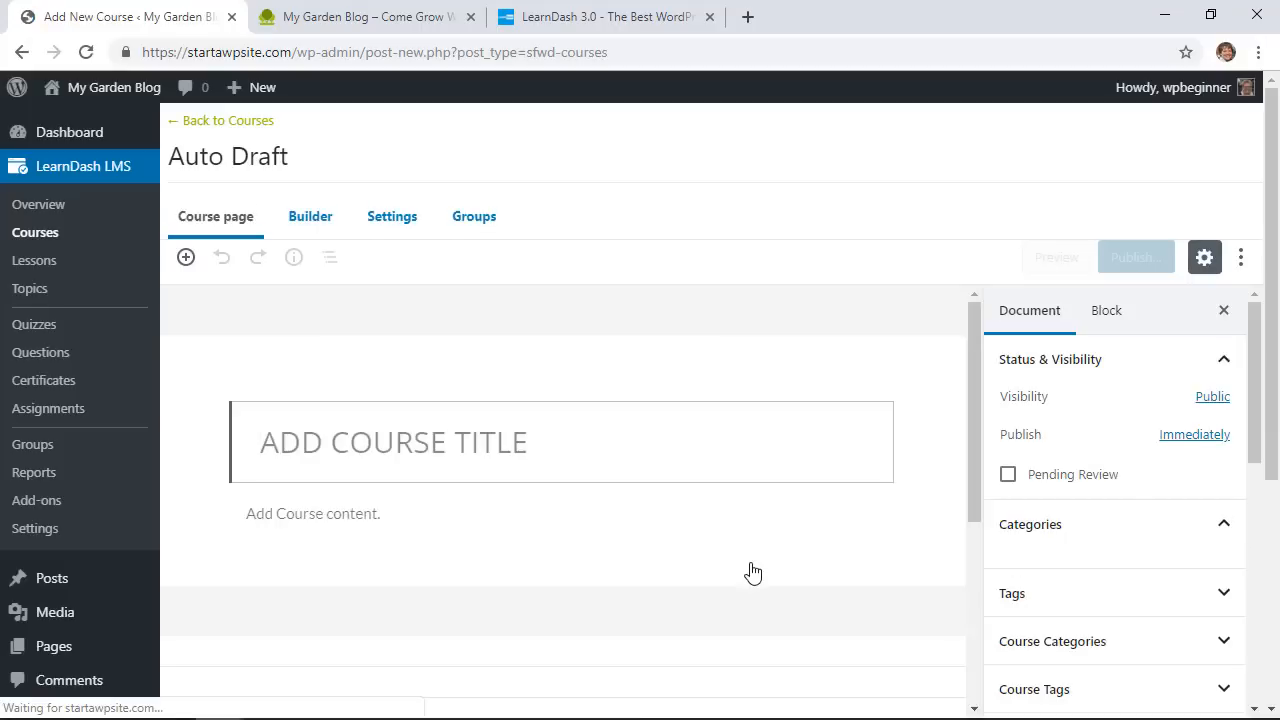
pyautogui.write('How to grow bigger Tomo')
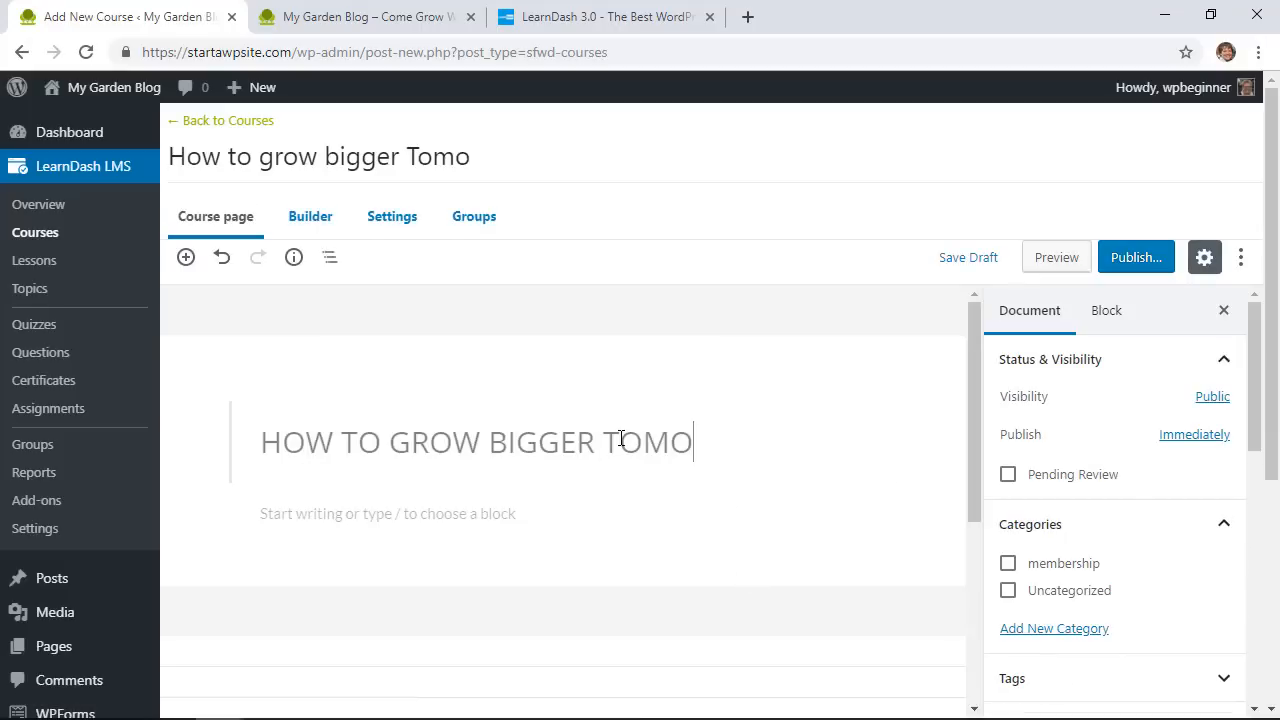
pyautogui.write('atoes')
# Write the course content "Welcome to our new course on how to grow your tomatoes. This will be self paced course where you can follow along with us."
pyautogui.click(508, 517)
pyautogui.write('Welcome to our new ')
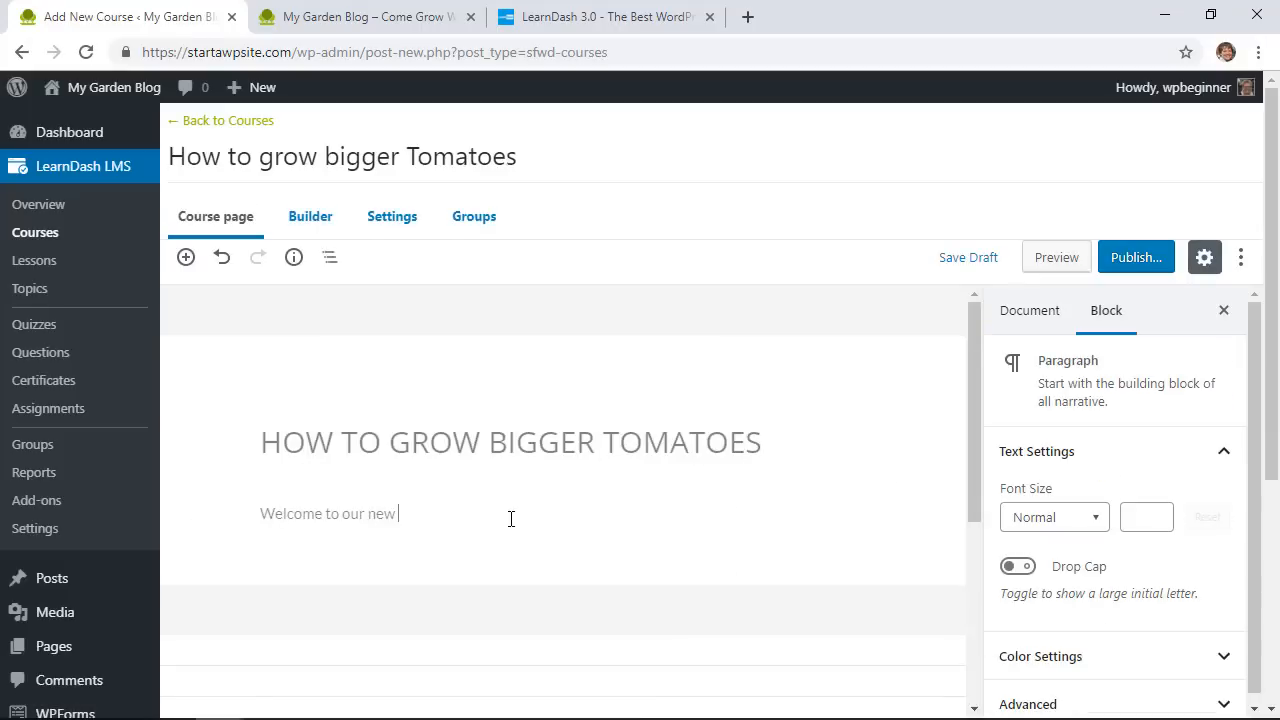
pyautogui.write('course on how to grow your tomatoes')
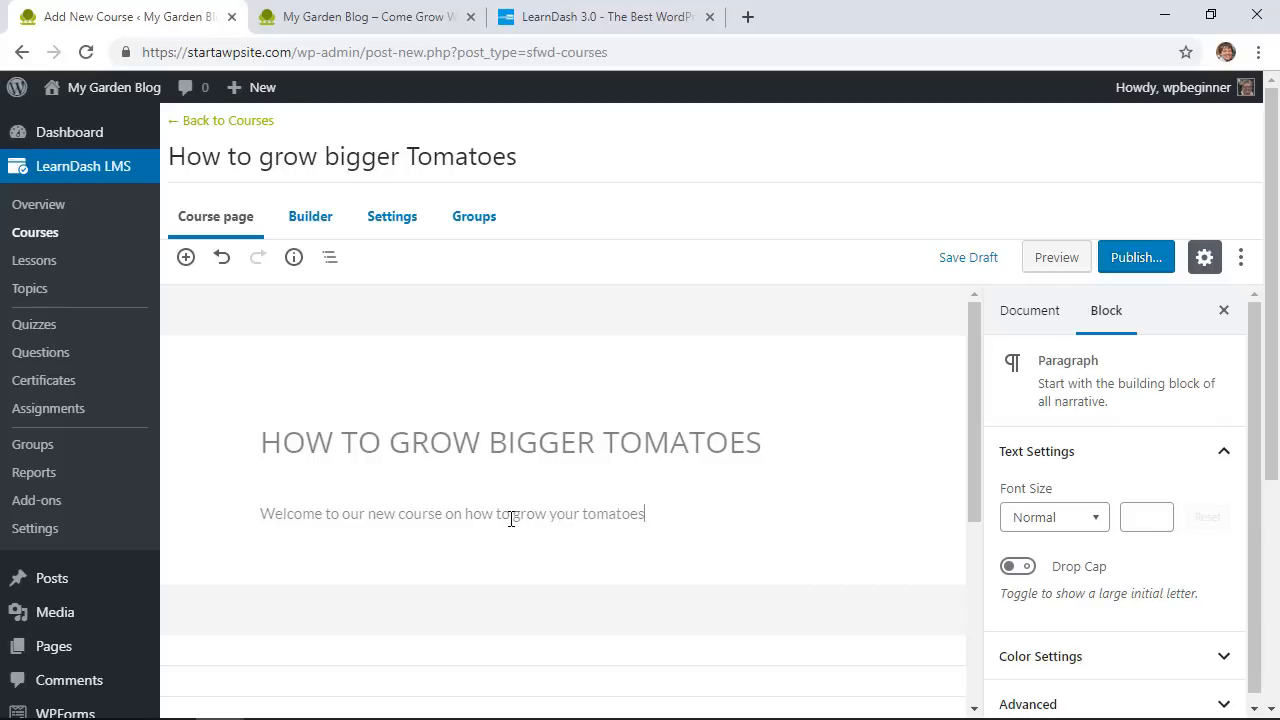
pyautogui.write('.  This will be self paced course where you can follow along with us.')
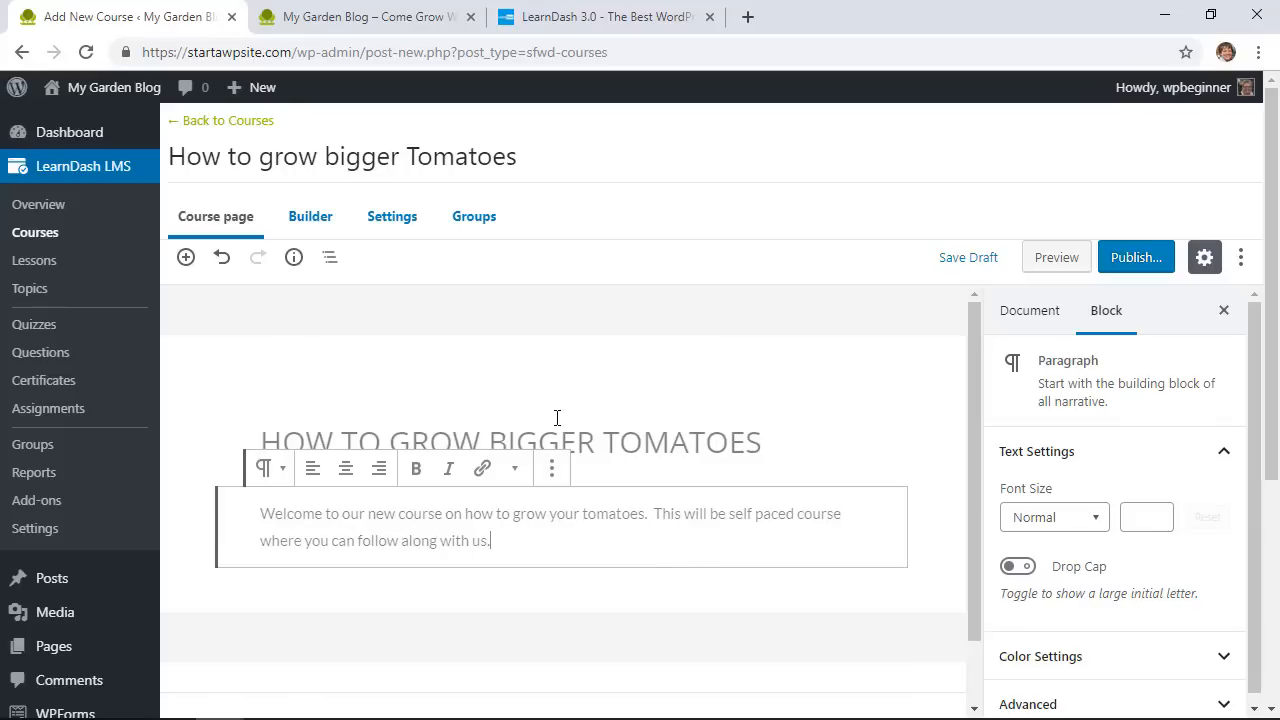
# Switch to the course builder and add a first lesson titled "Get the right soil"
pyautogui.click(312, 220)
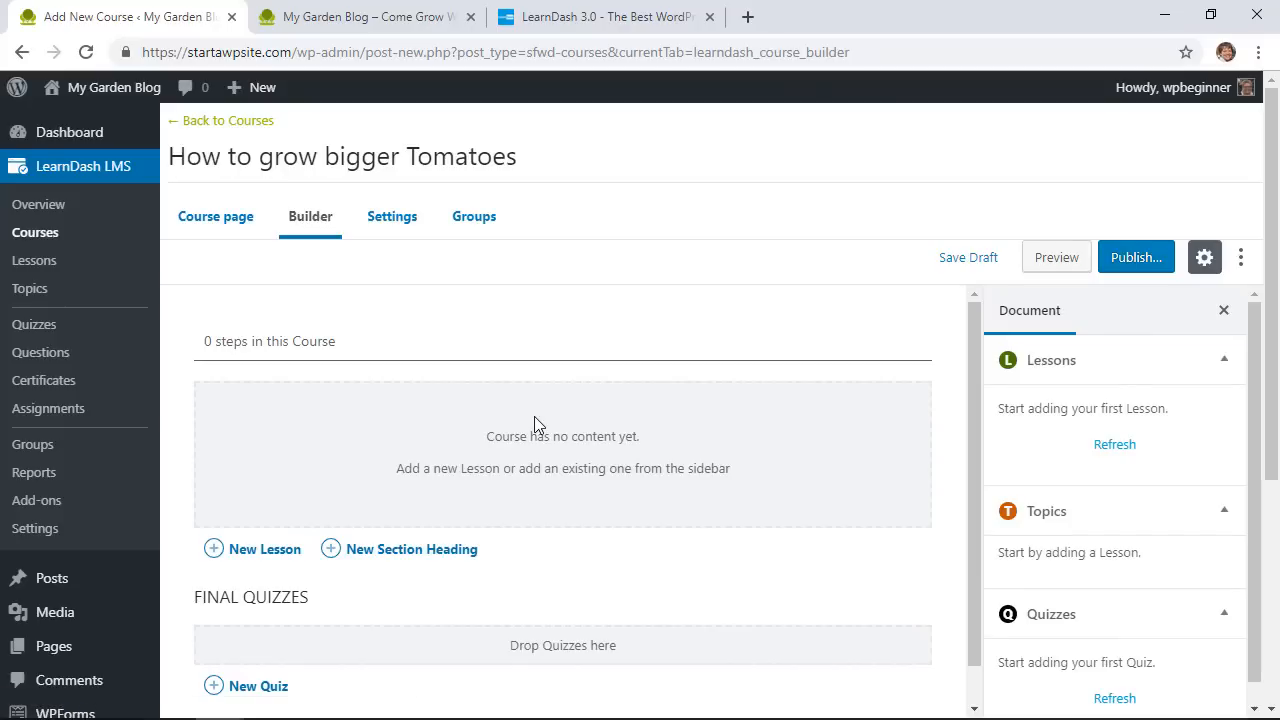
pyautogui.click(275, 561)
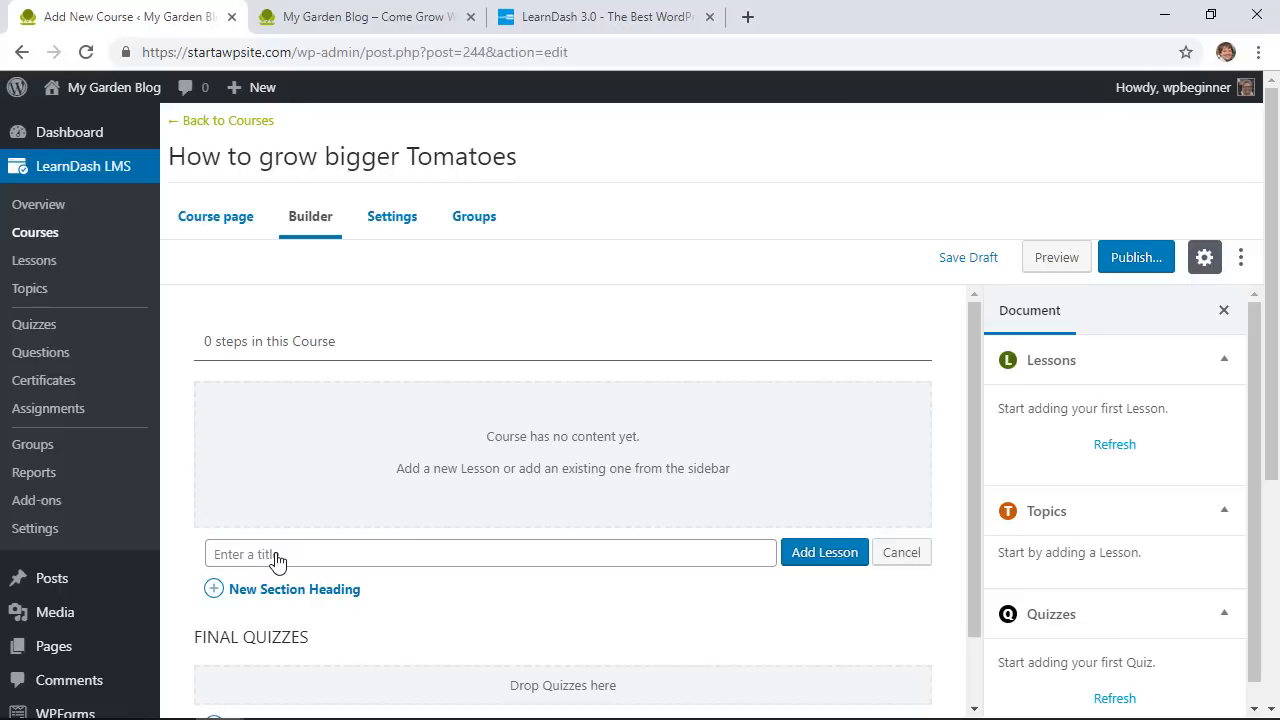
pyautogui.write('Get the right soil')
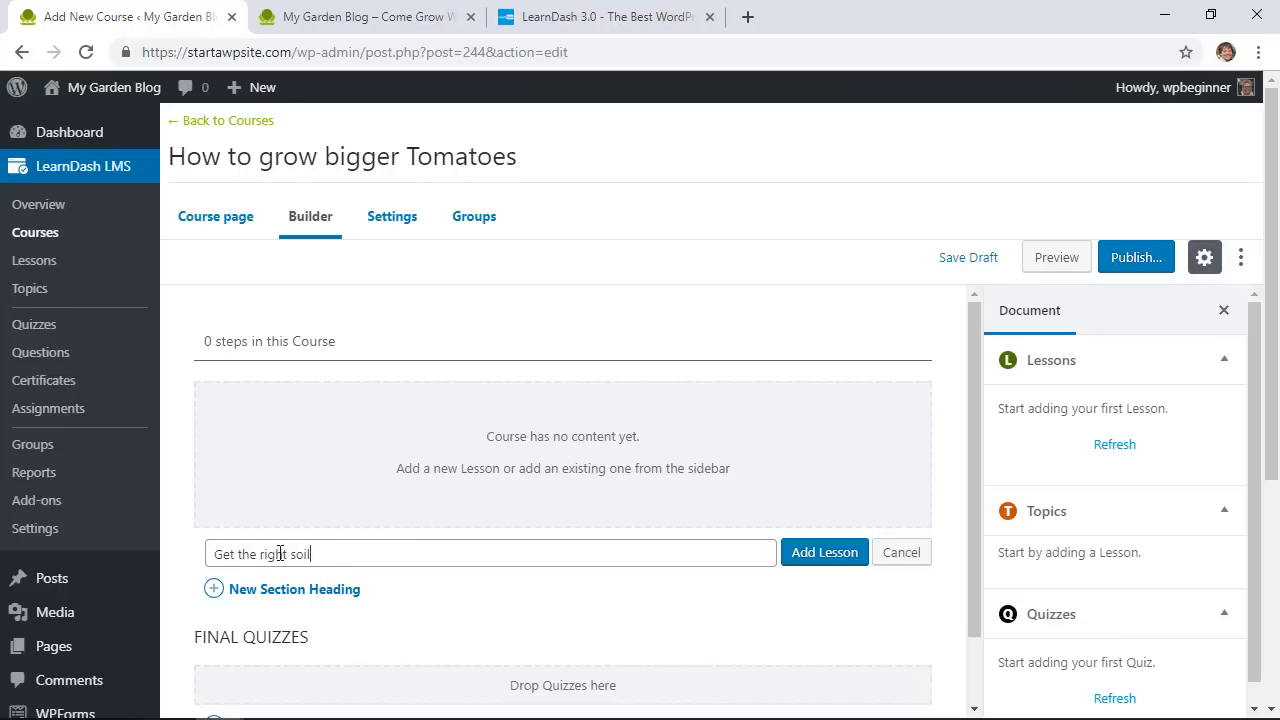
pyautogui.click(831, 558)
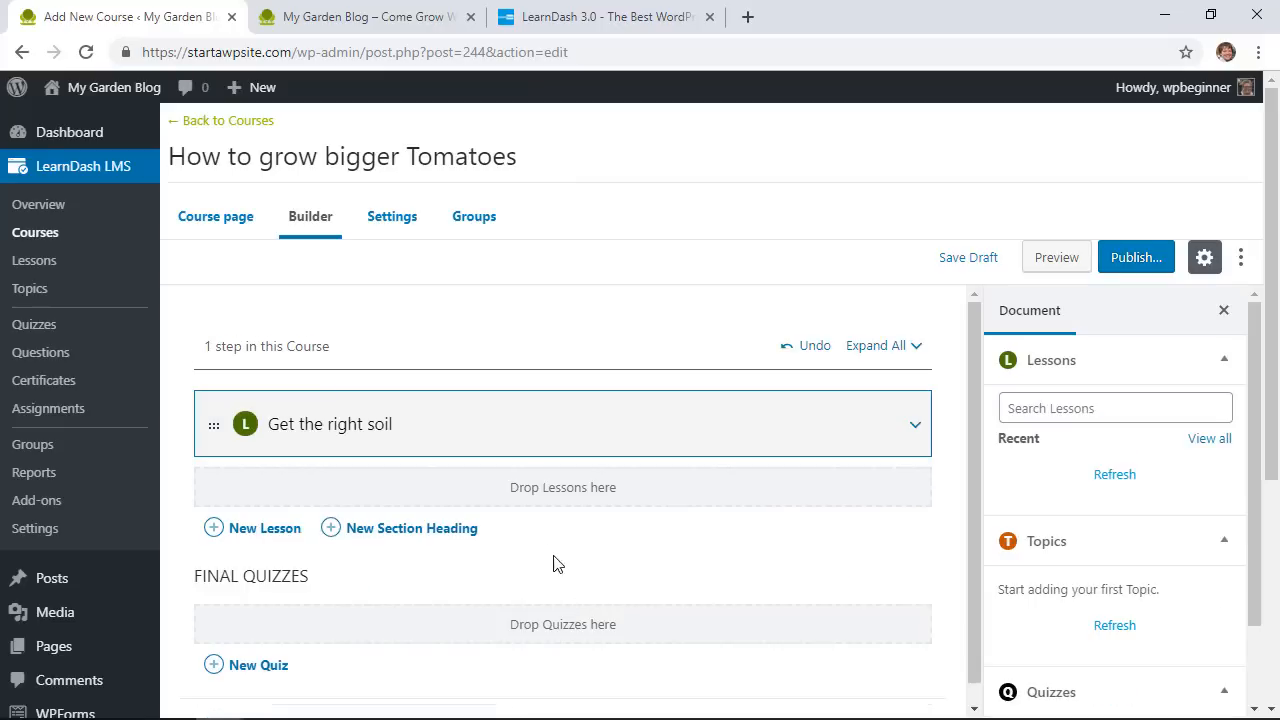
# Add two more lessons to the course, titled "Get the right container" and "Find the right plants"
pyautogui.click(255, 530)
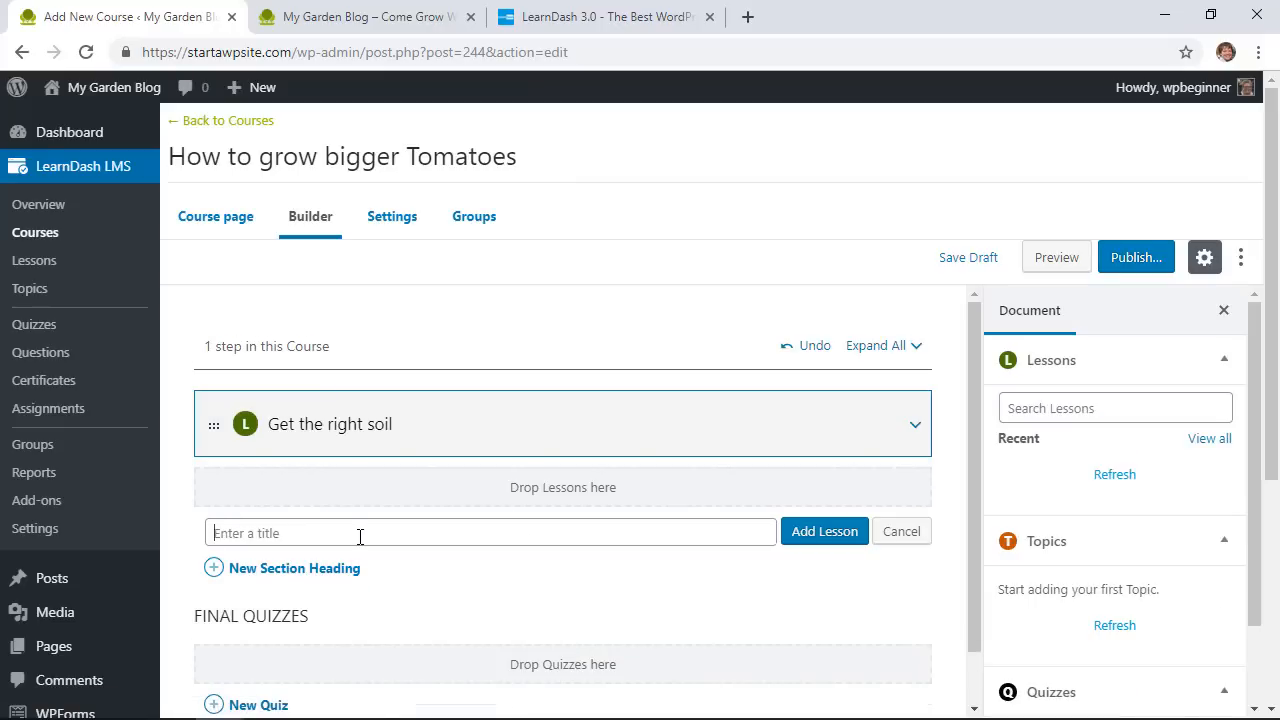
pyautogui.write('Get the right container')
pyautogui.press('Return')
pyautogui.click(289, 603)
pyautogui.write('Fi')
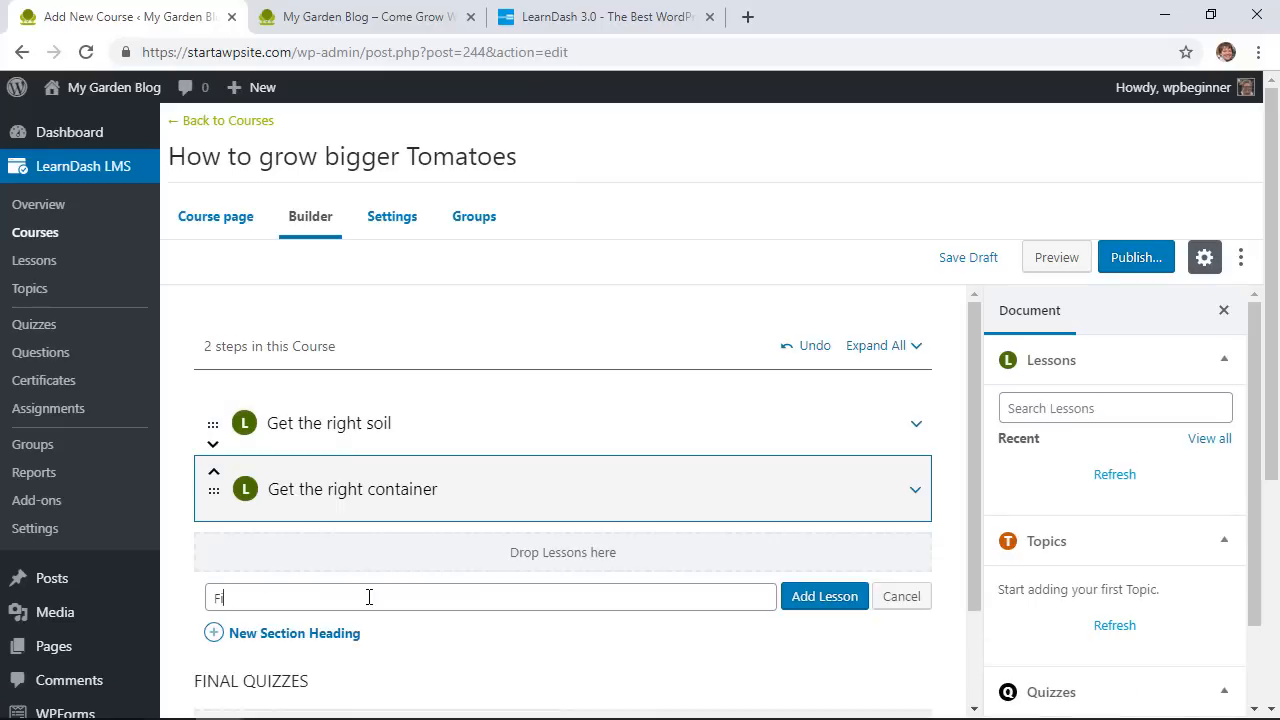
pyautogui.write('nd the right plants')
pyautogui.click(825, 596)
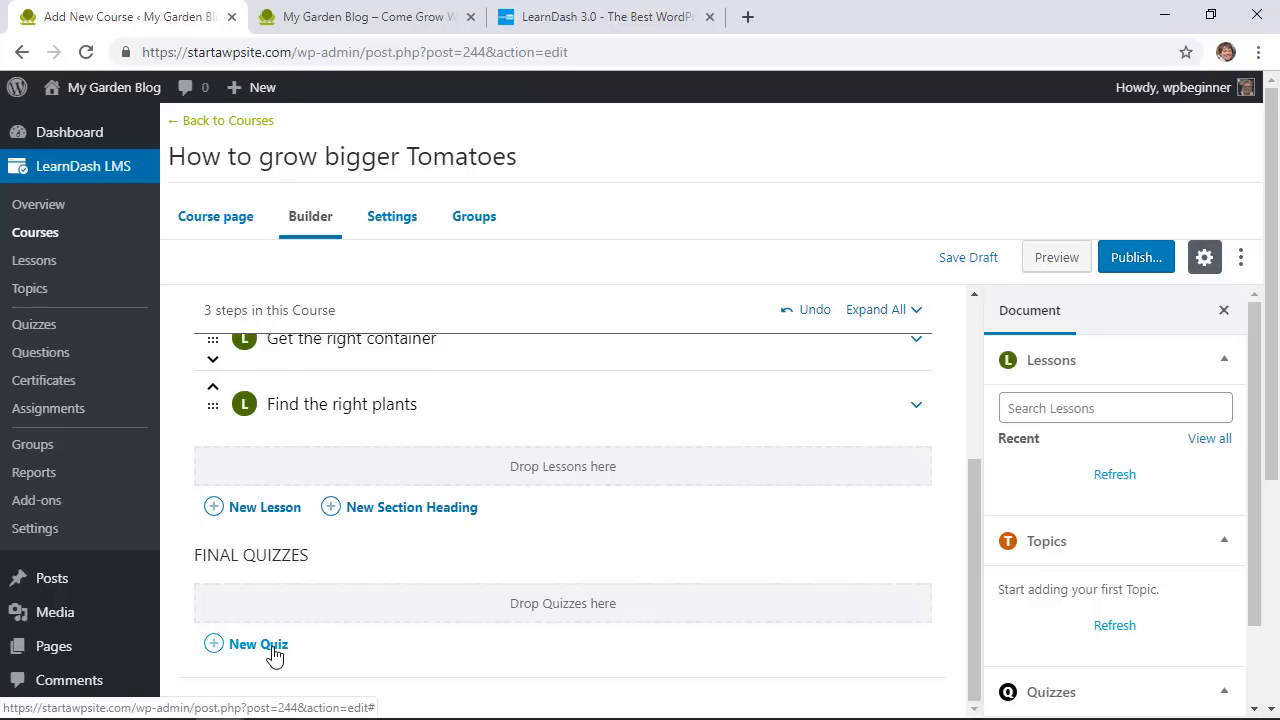
# Open the course's settings and examine the Course Materials option and the Course Certificate choices, leaving Course Materials off
pyautogui.scroll(5, 420, 600)
pyautogui.click(392, 218)
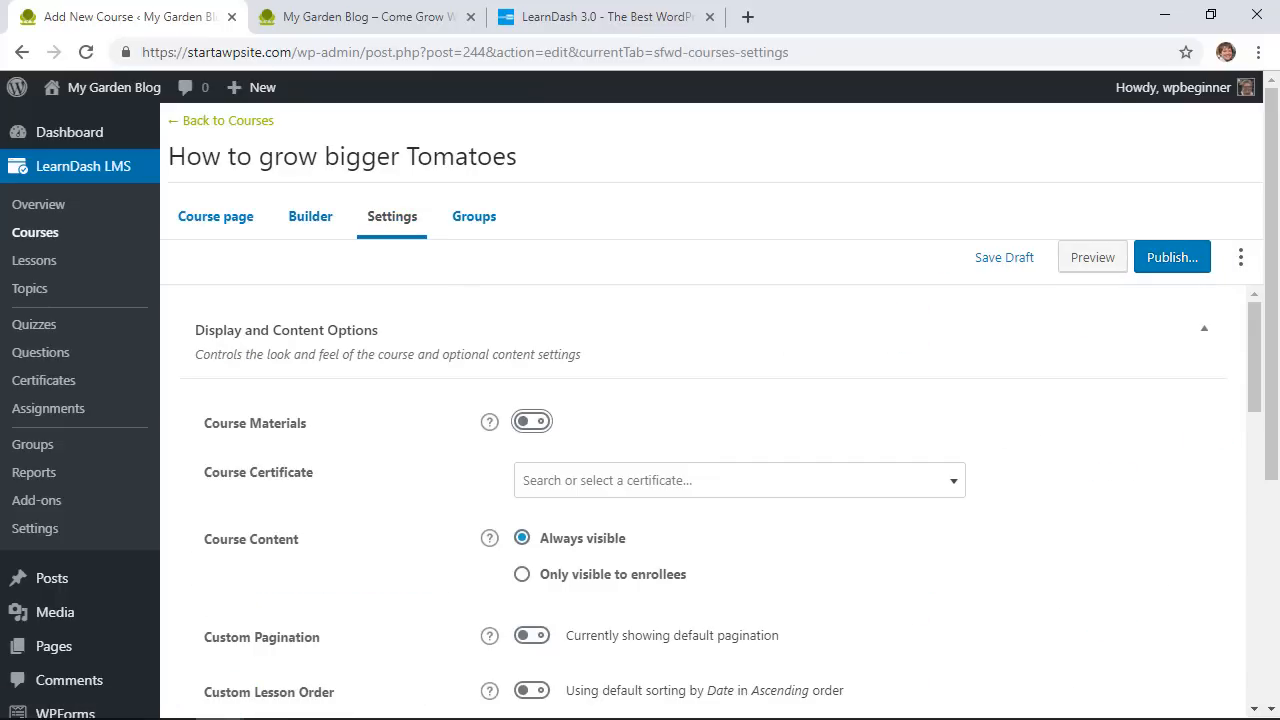
pyautogui.scroll(-1, 390, 330)
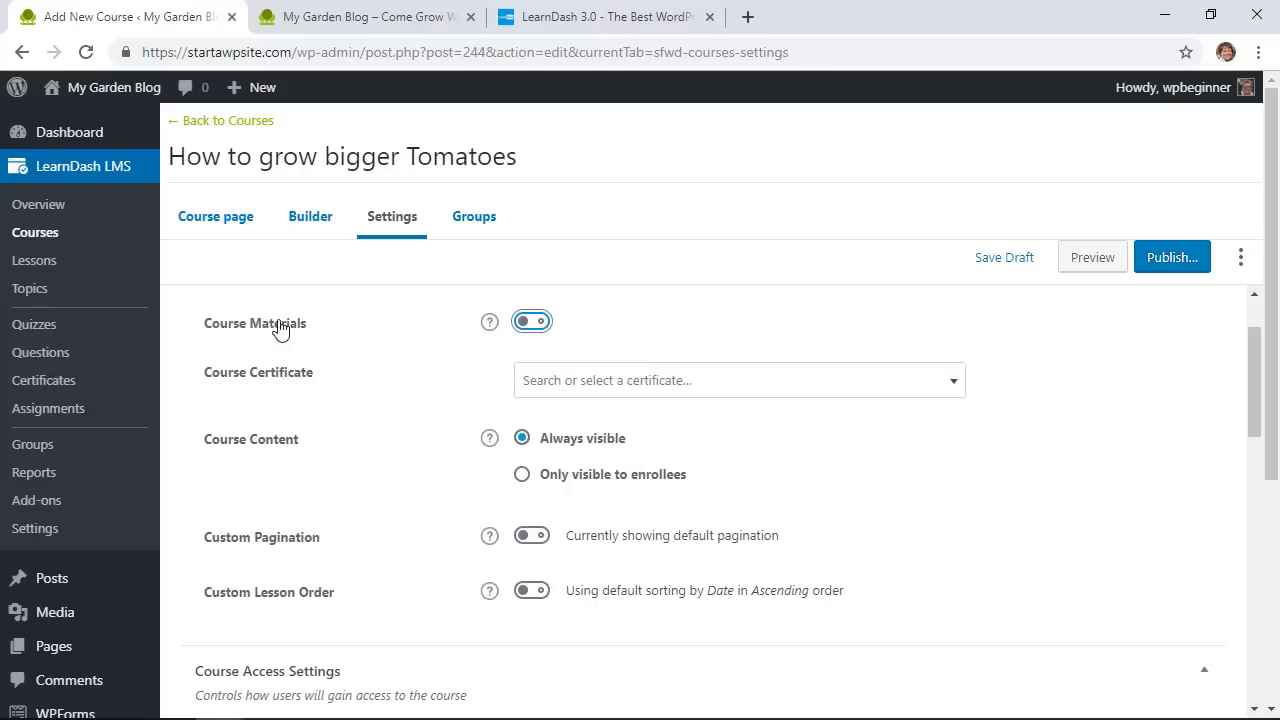
pyautogui.click(490, 323)
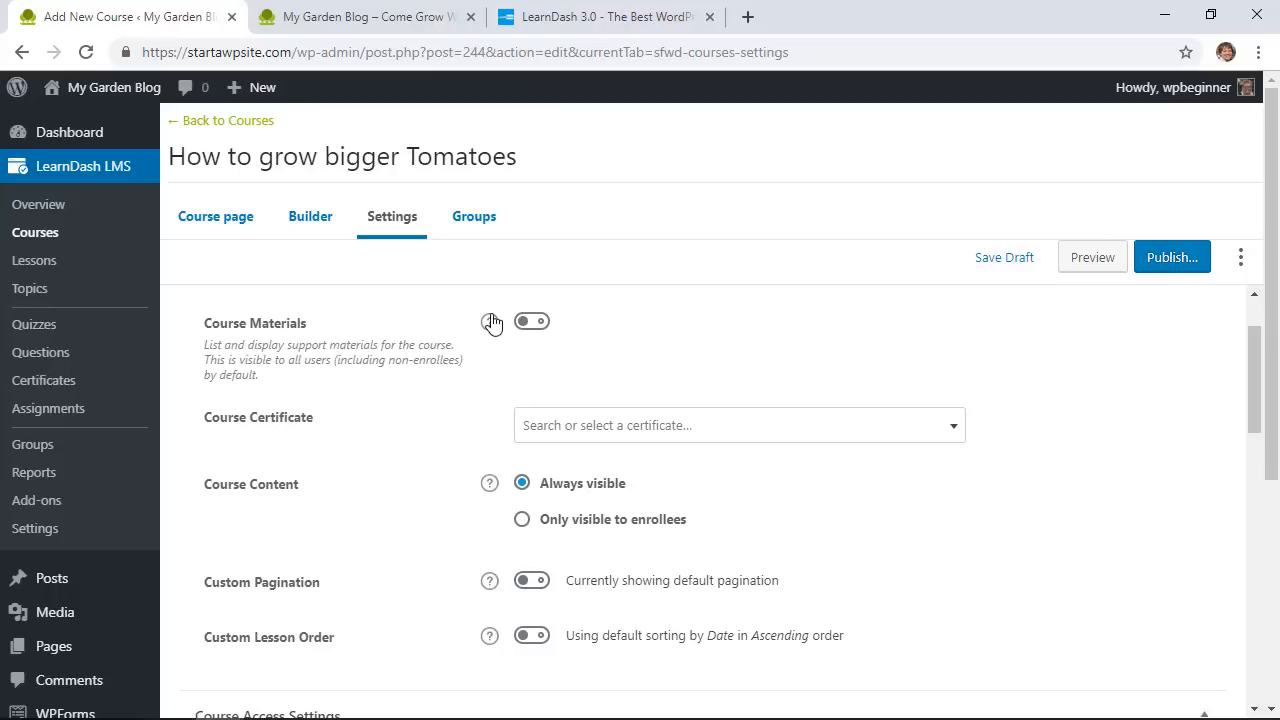
pyautogui.click(651, 436)
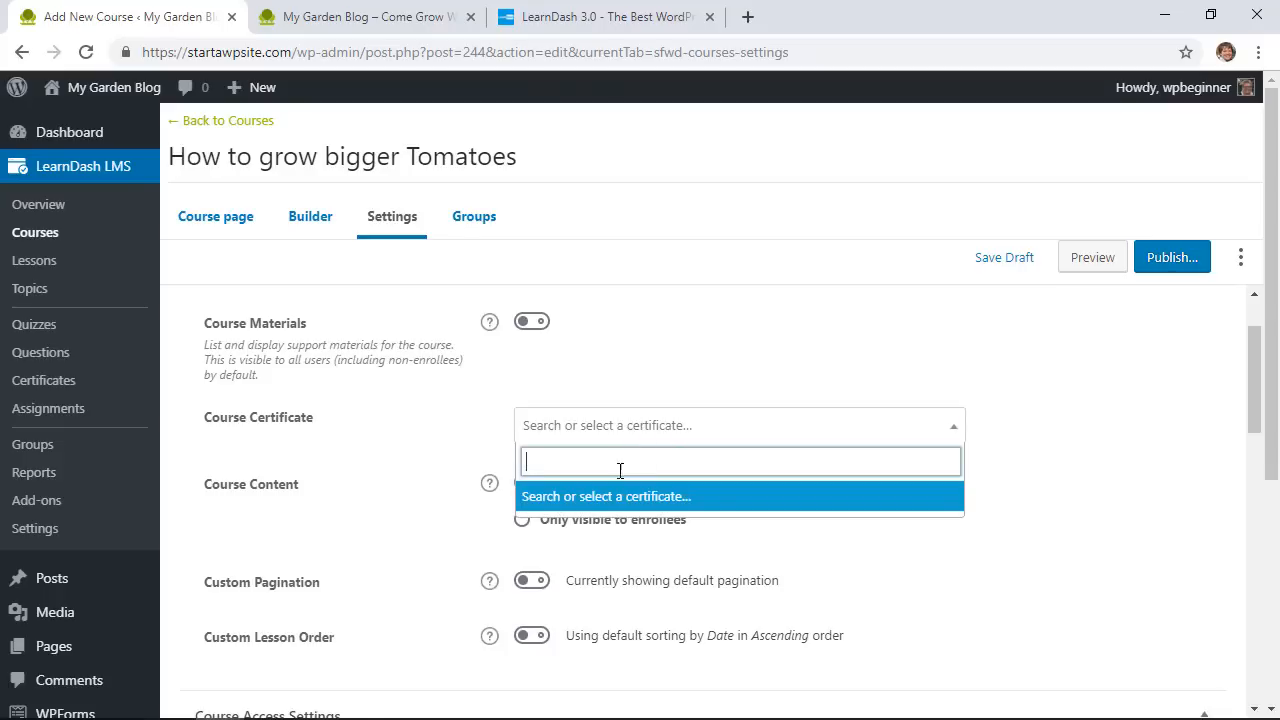
pyautogui.click(707, 336)
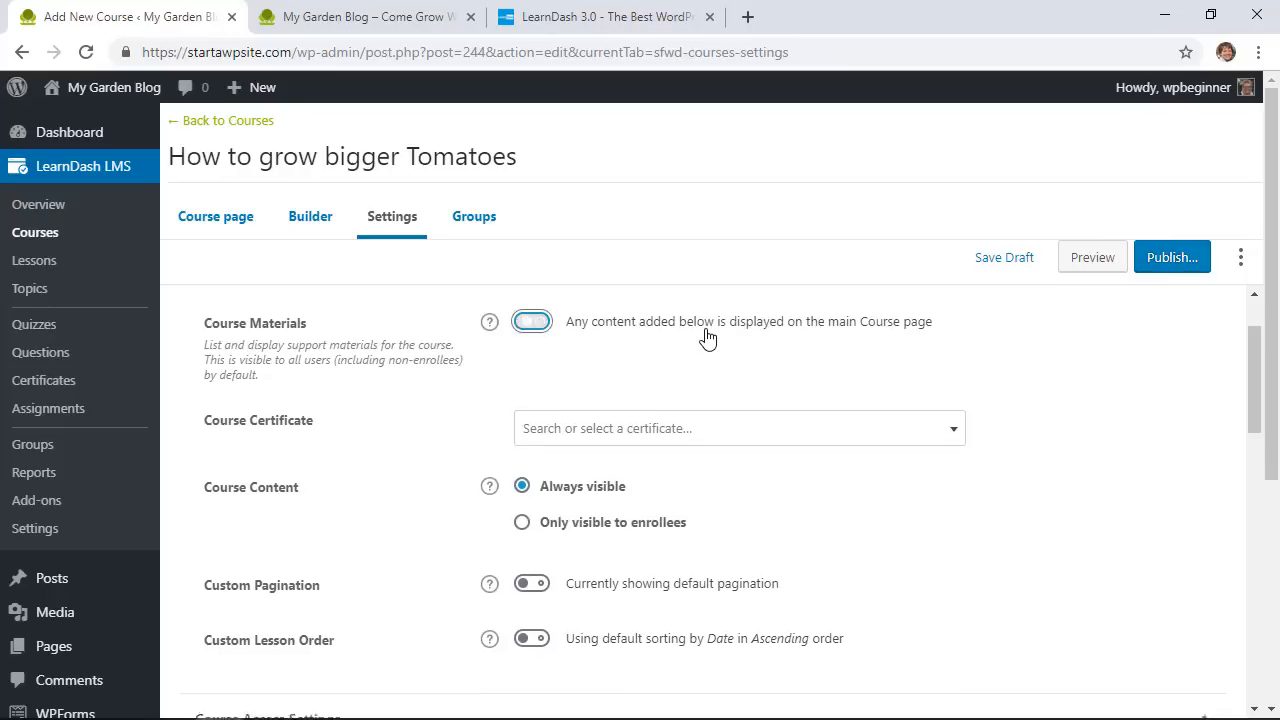
pyautogui.click(530, 322)
pyautogui.scroll(-1, 640, 458)
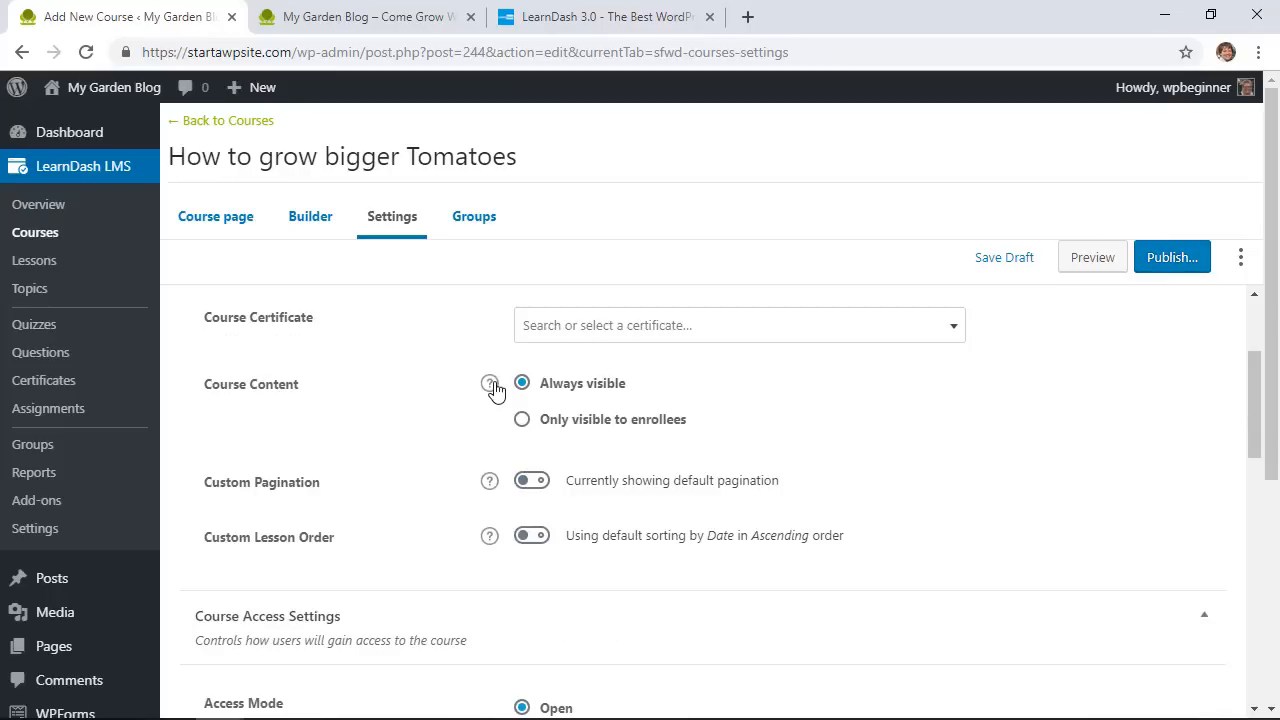
# Read the Course Content help, try Only visible to enrollees, and set the visibility back to Always visible
pyautogui.click(489, 384)
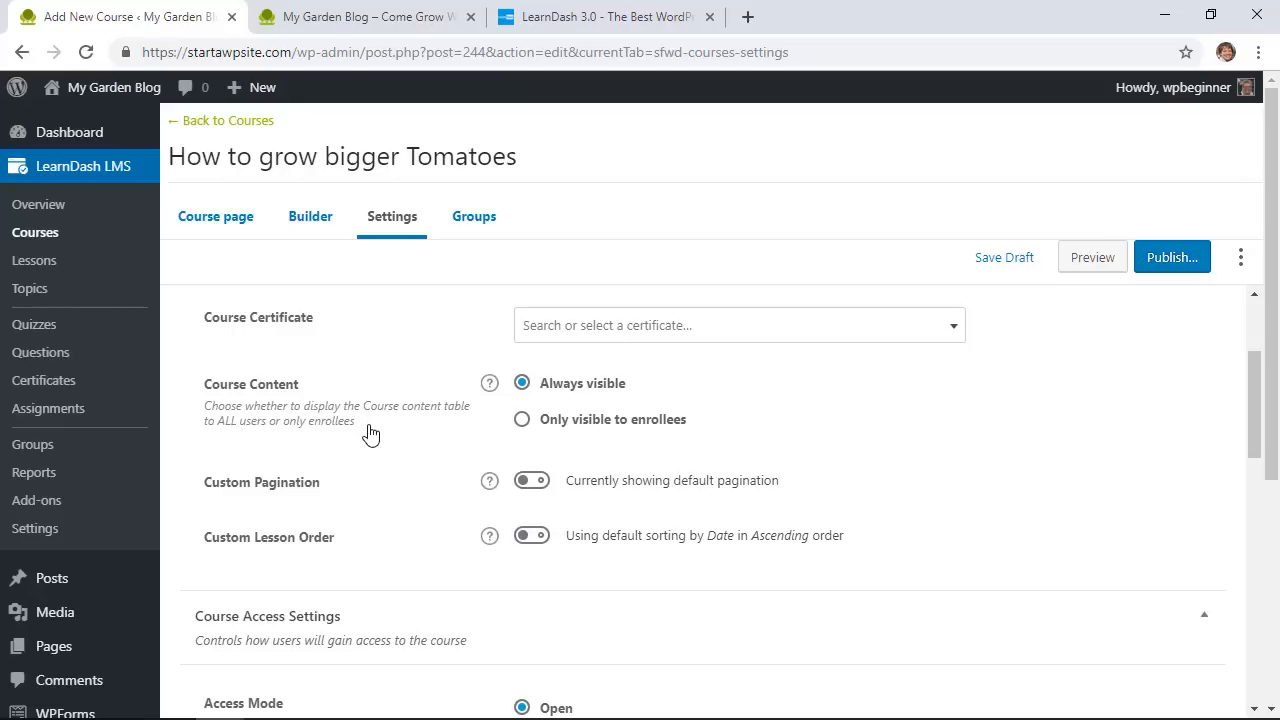
pyautogui.click(523, 421)
pyautogui.click(523, 387)
# Try enabling Custom Lesson Order to view its Sort By choices, and switch it off again
pyautogui.scroll(-1, 462, 428)
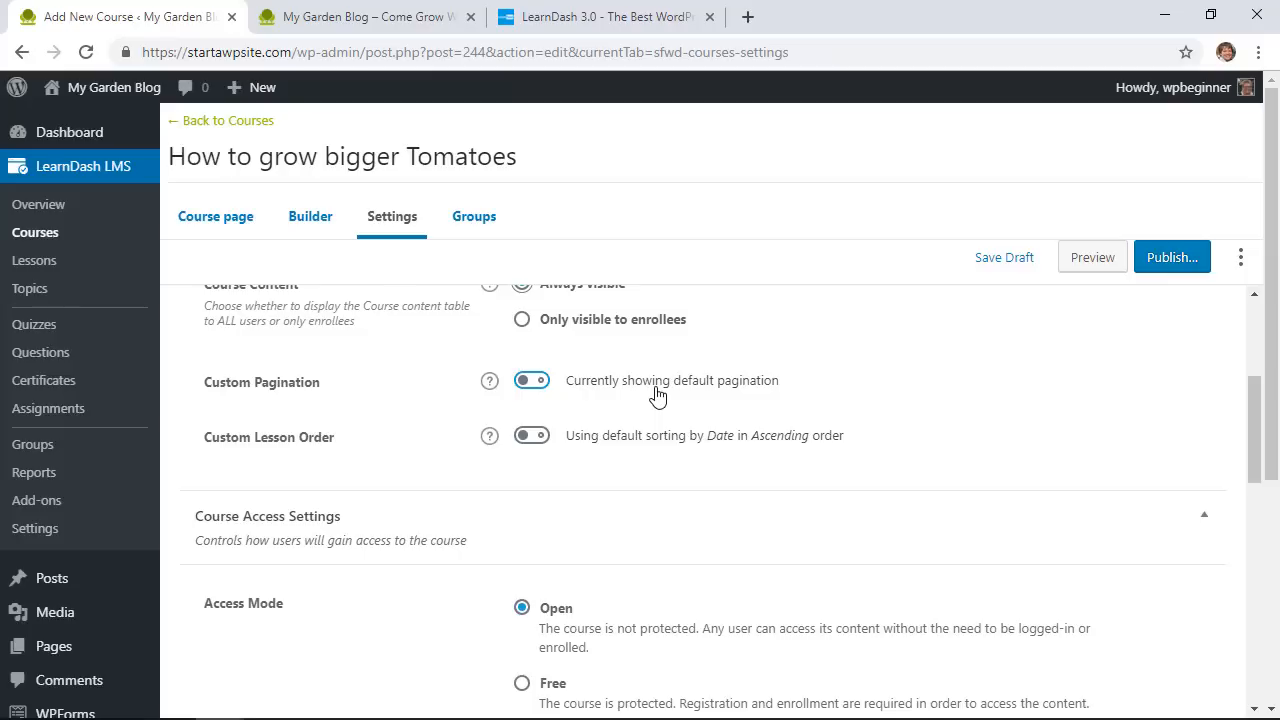
pyautogui.click(533, 436)
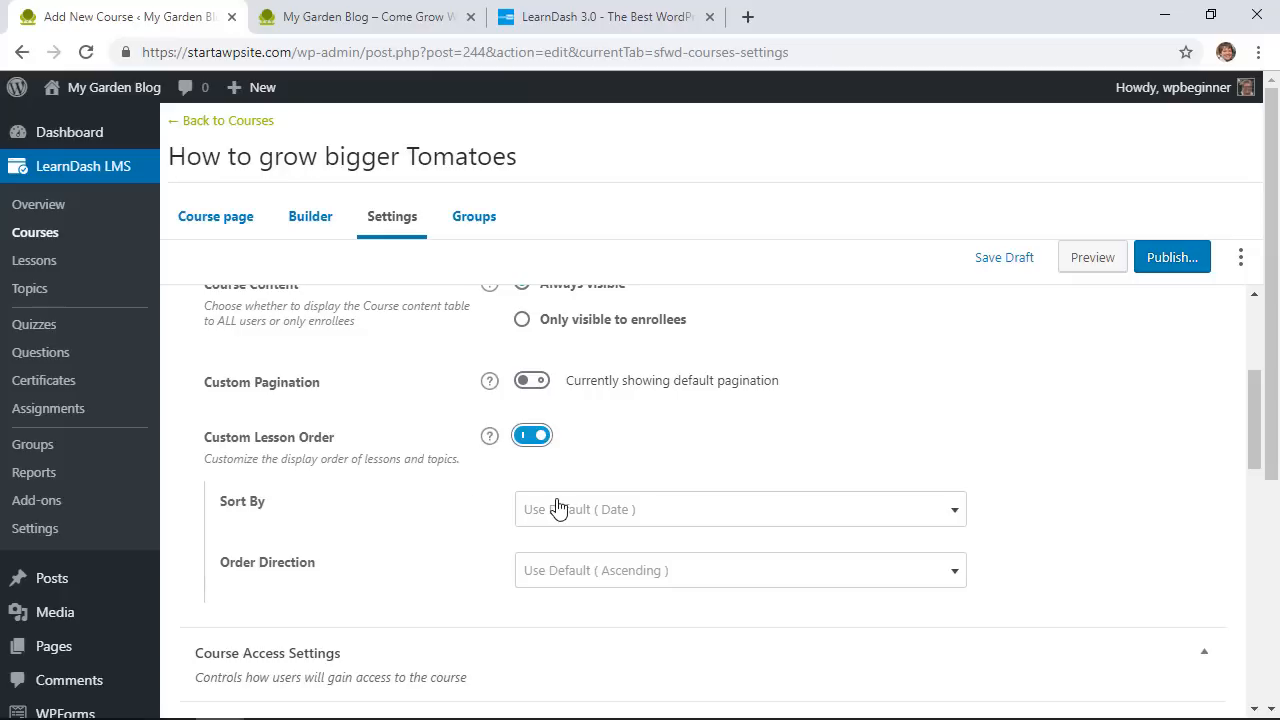
pyautogui.click(557, 509)
pyautogui.click(557, 510)
pyautogui.click(557, 511)
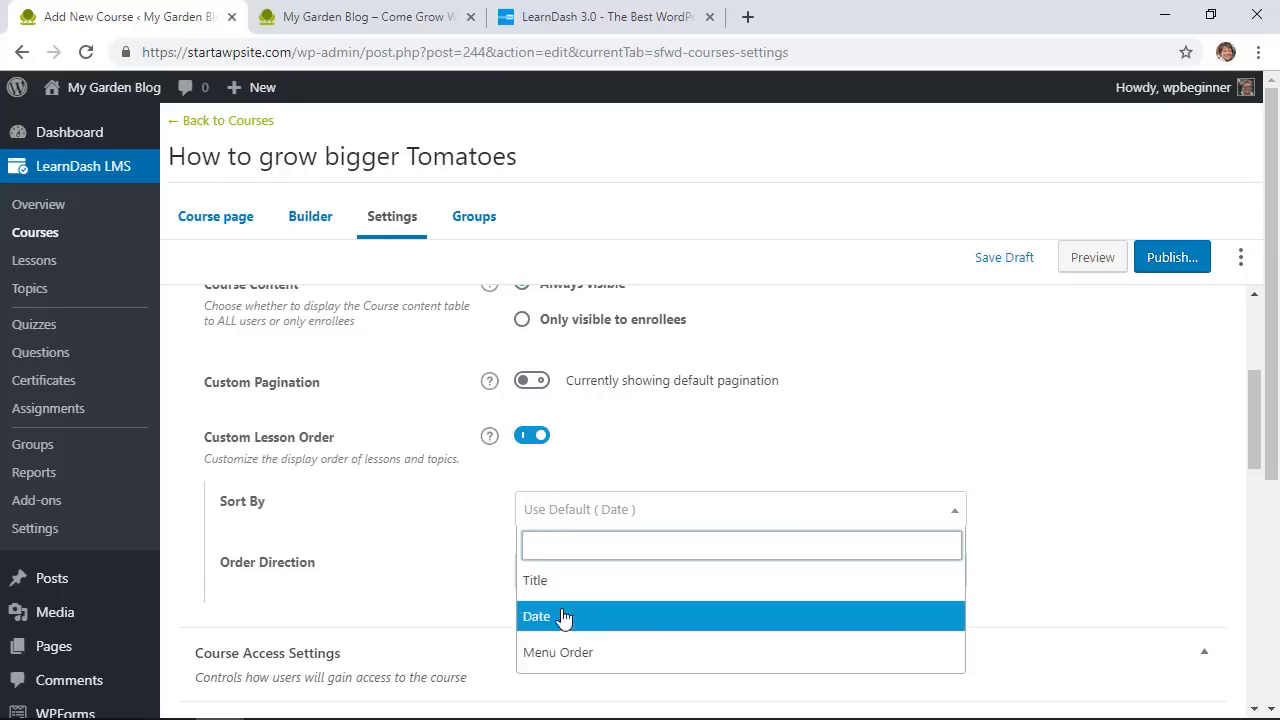
pyautogui.click(532, 435)
# Review the Access Mode choices under Course Access Settings, trying Buy now and Recurring to view their price and billing fields
pyautogui.scroll(-1, 448, 484)
pyautogui.scroll(-3, 448, 484)
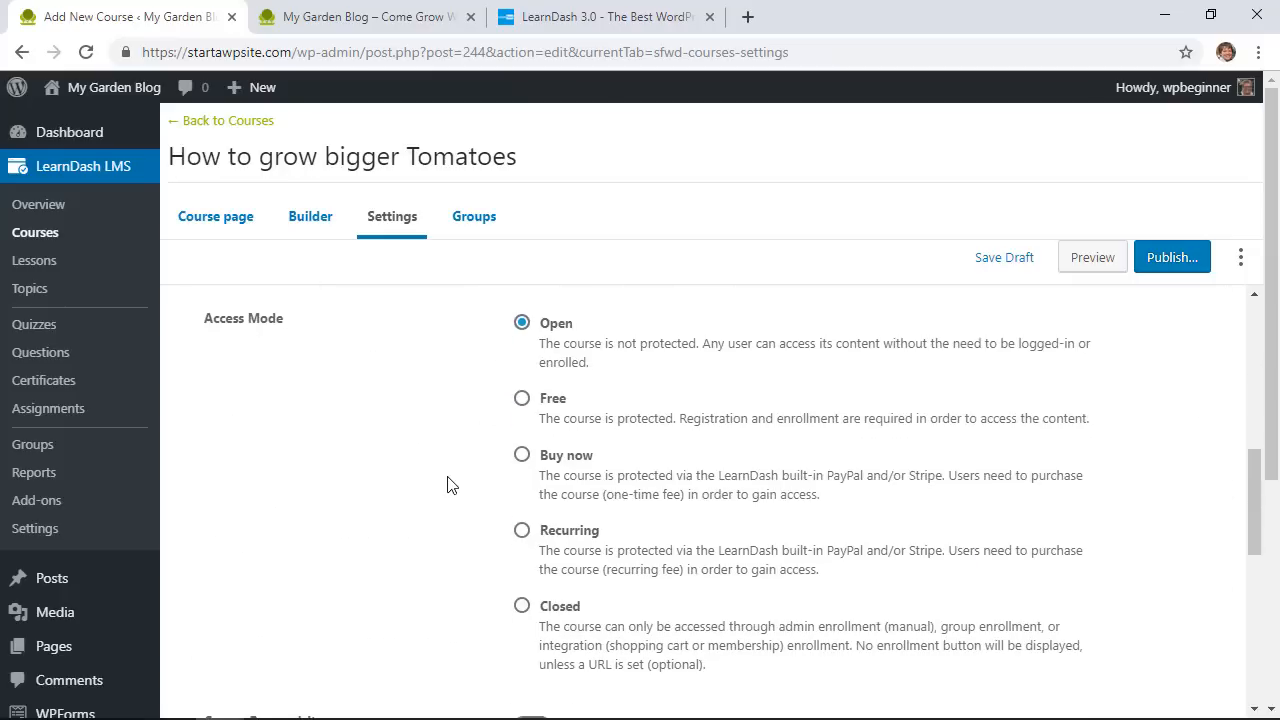
pyautogui.scroll(2, 448, 484)
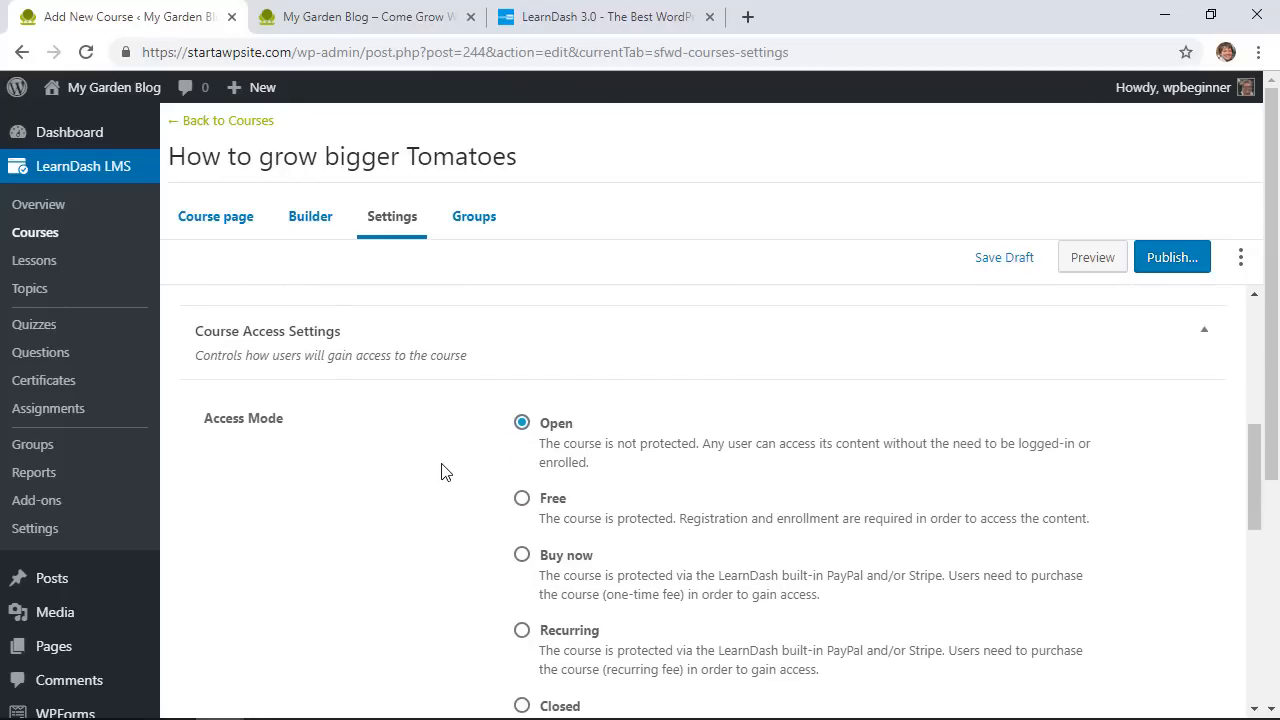
pyautogui.scroll(-2, 443, 471)
pyautogui.scroll(1, 445, 472)
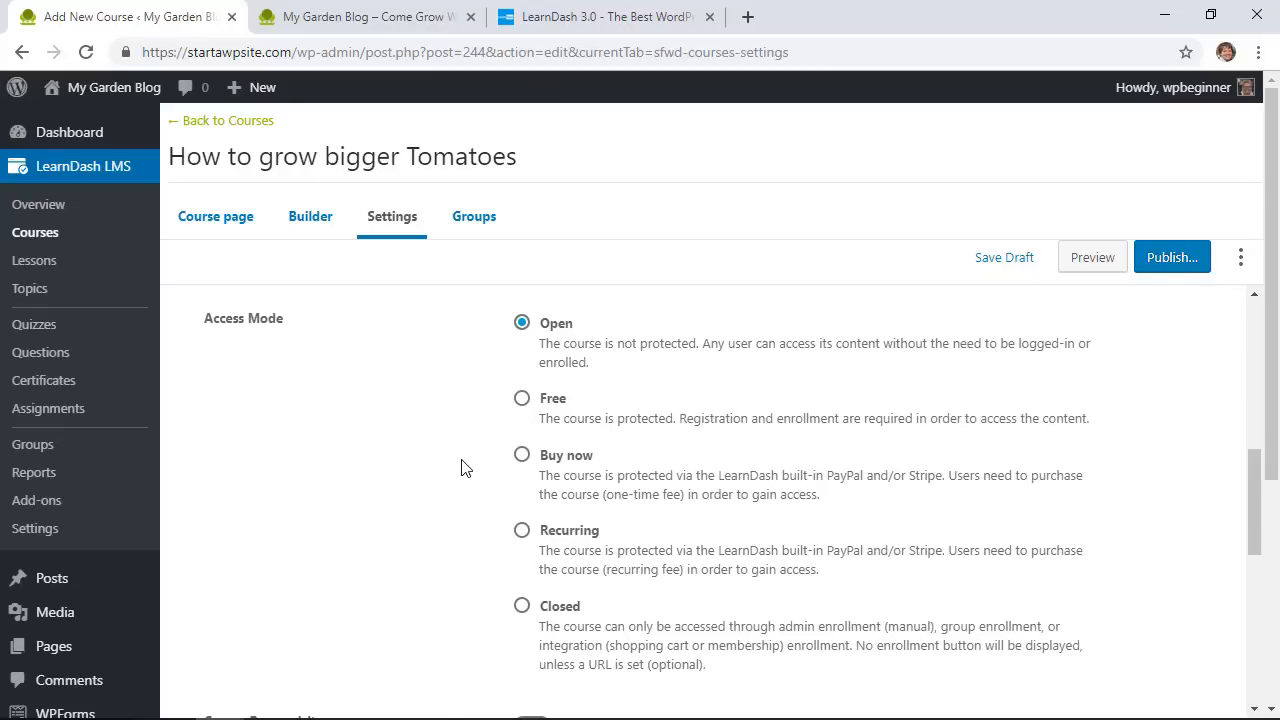
pyautogui.click(521, 456)
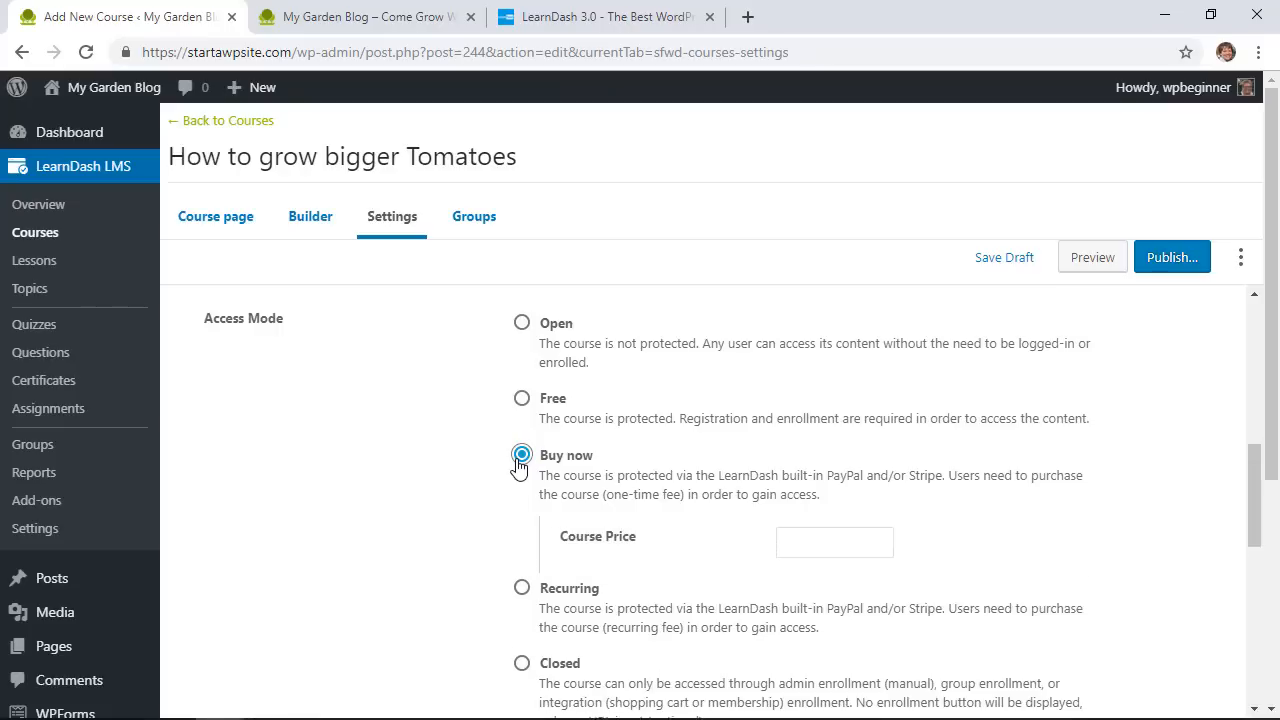
pyautogui.click(822, 556)
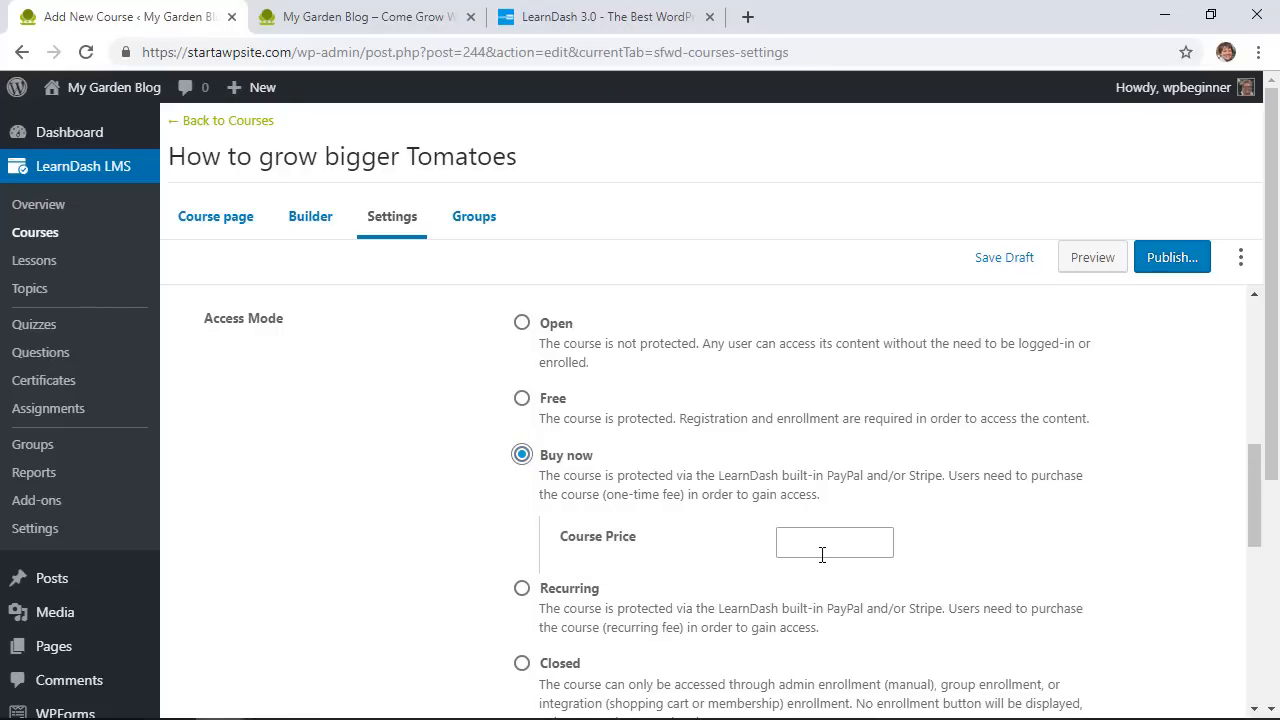
pyautogui.click(523, 591)
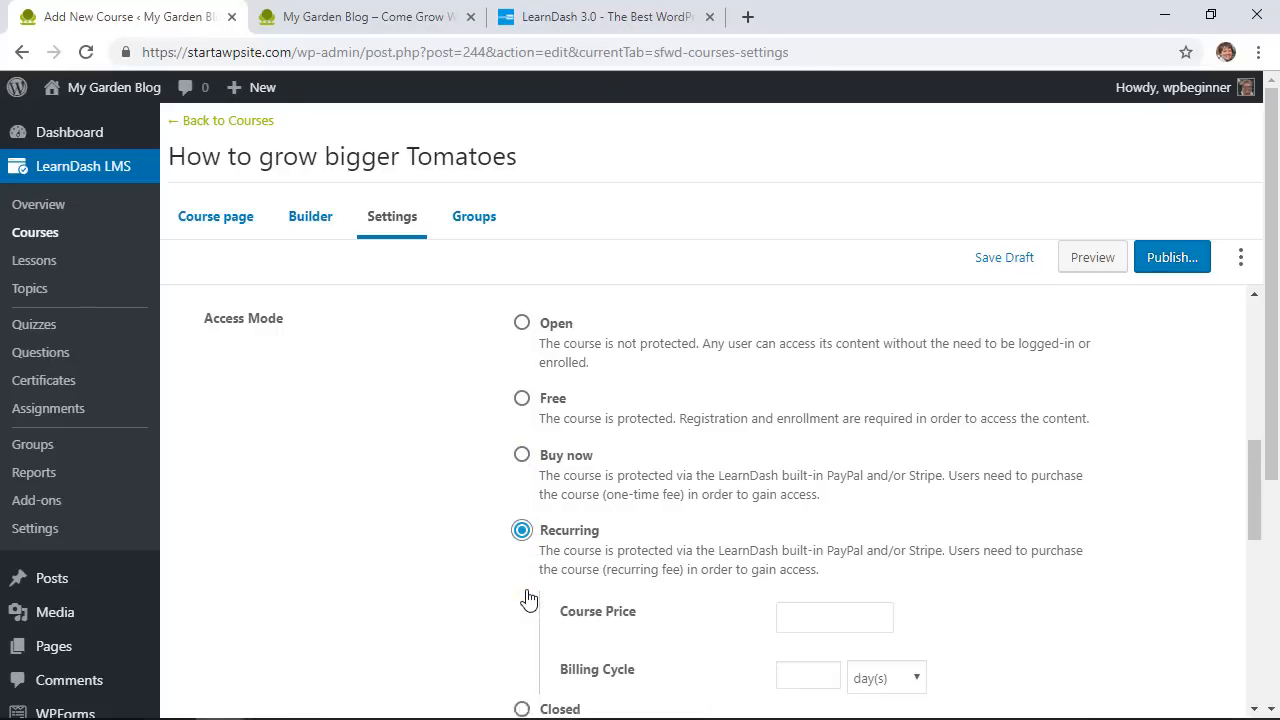
pyautogui.scroll(-2, 526, 596)
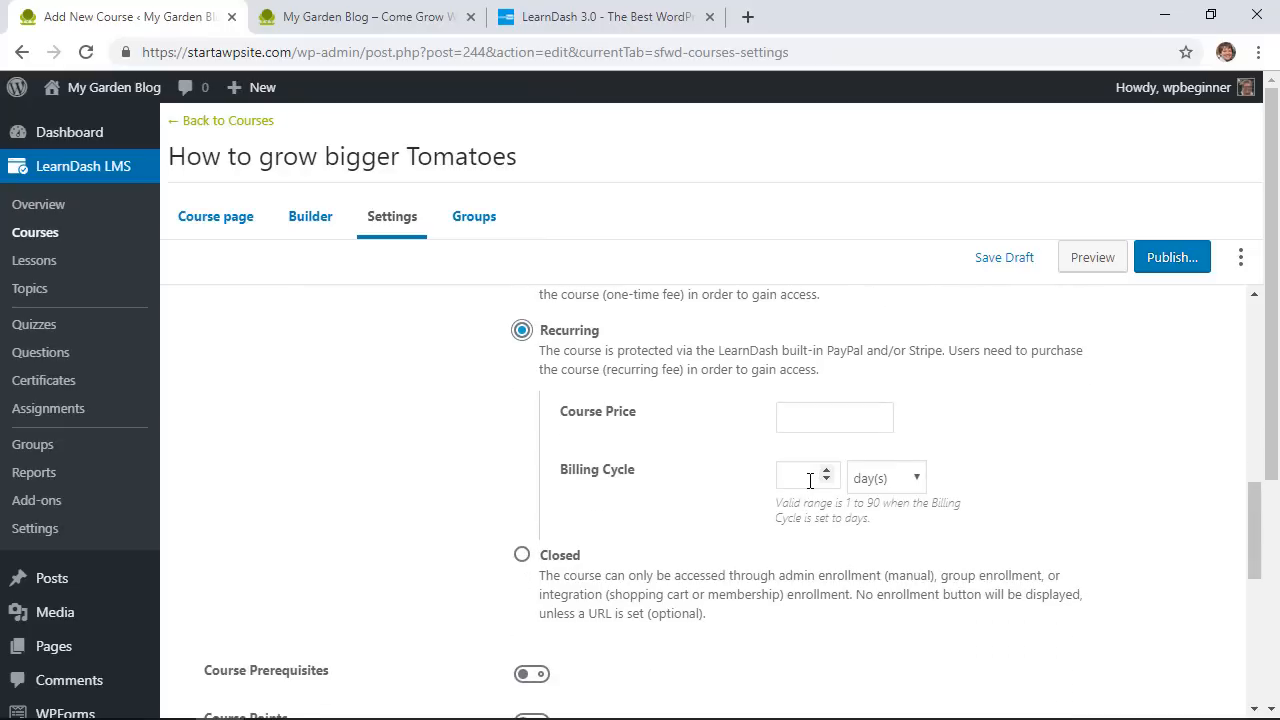
# Set the course's Access Mode to Buy now with a Course Price of 29.99
pyautogui.scroll(2, 700, 450)
pyautogui.click(522, 354)
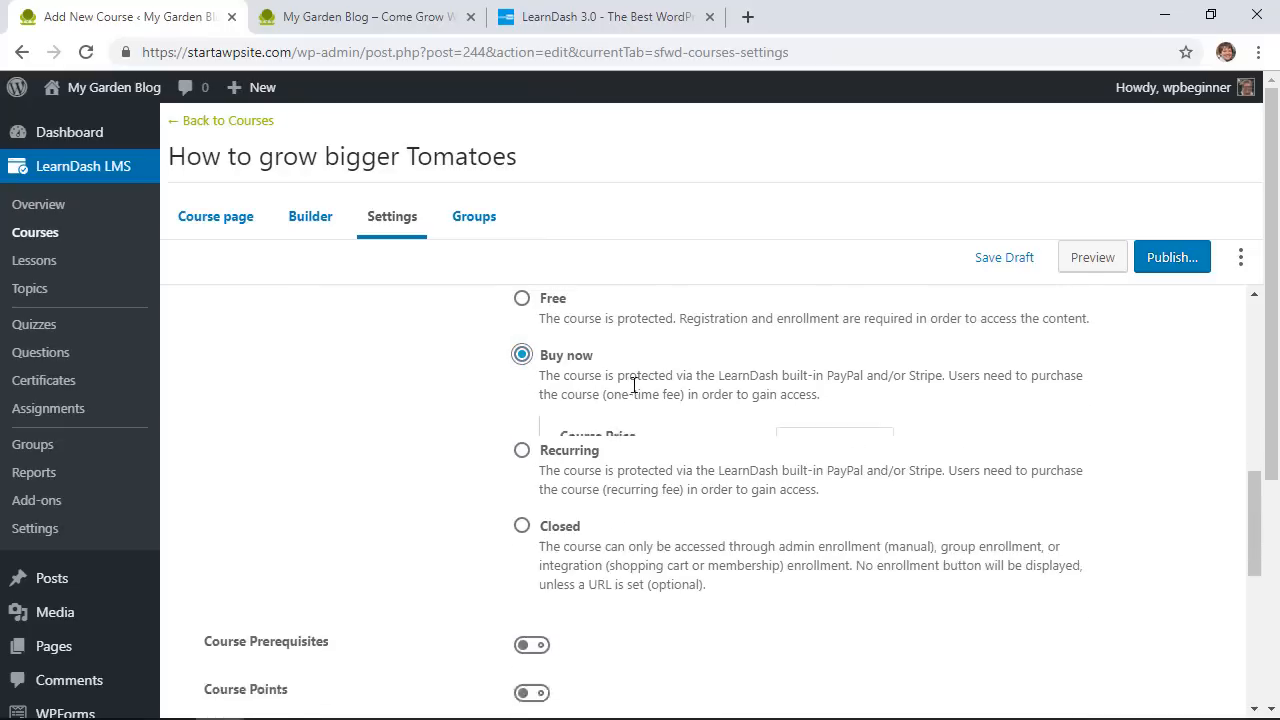
pyautogui.click(801, 444)
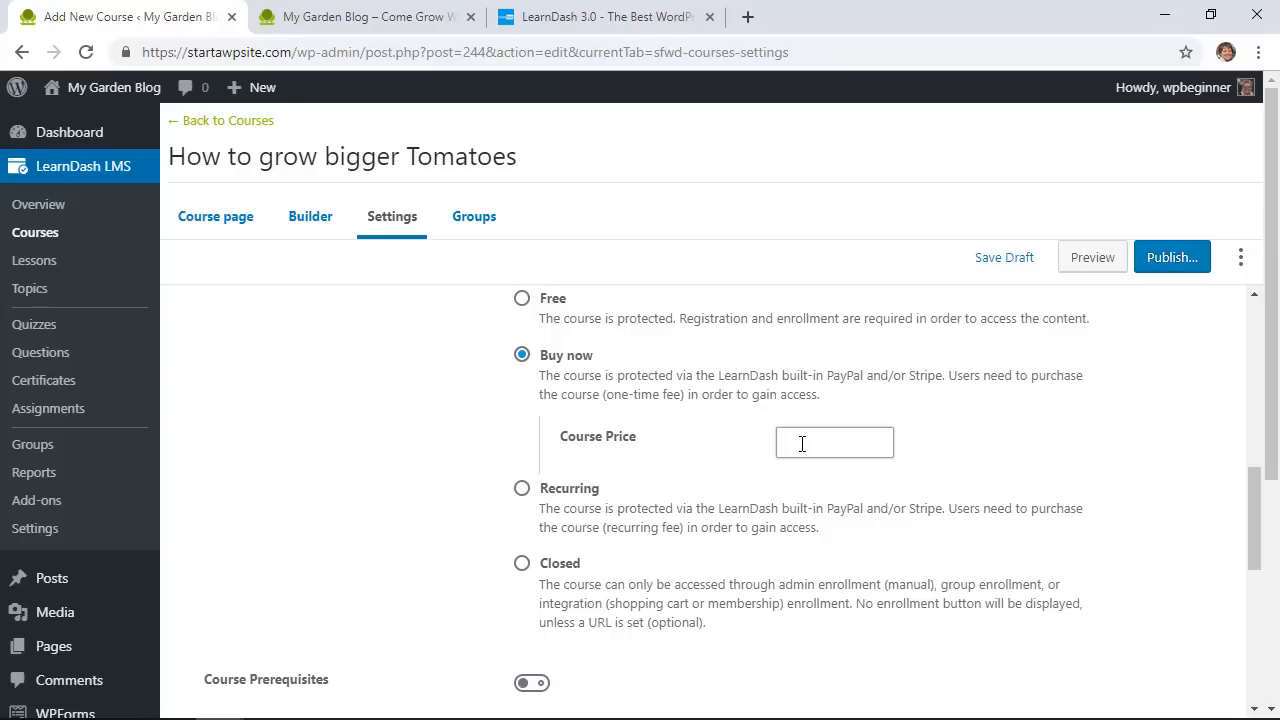
pyautogui.write('20.99')
# Try Course Access Expiration with an Access Period of 365 days, and clear the period again
pyautogui.scroll(-3, 730, 467)
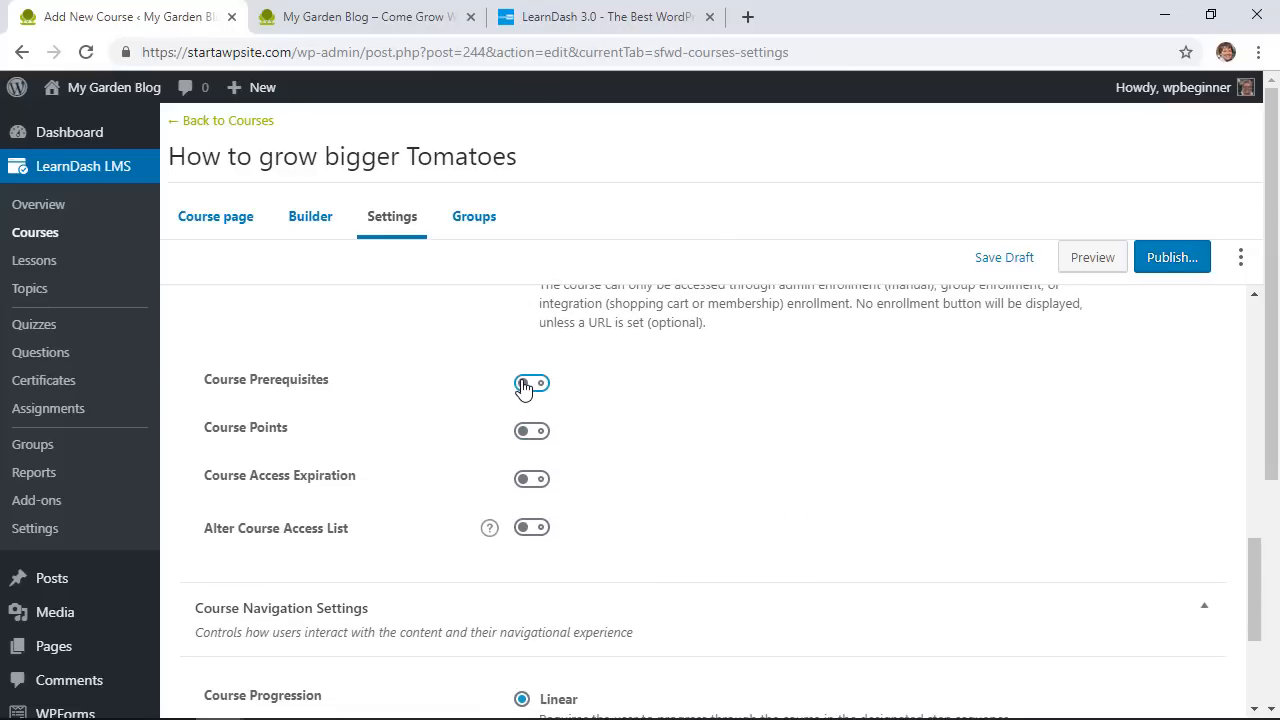
pyautogui.click(531, 482)
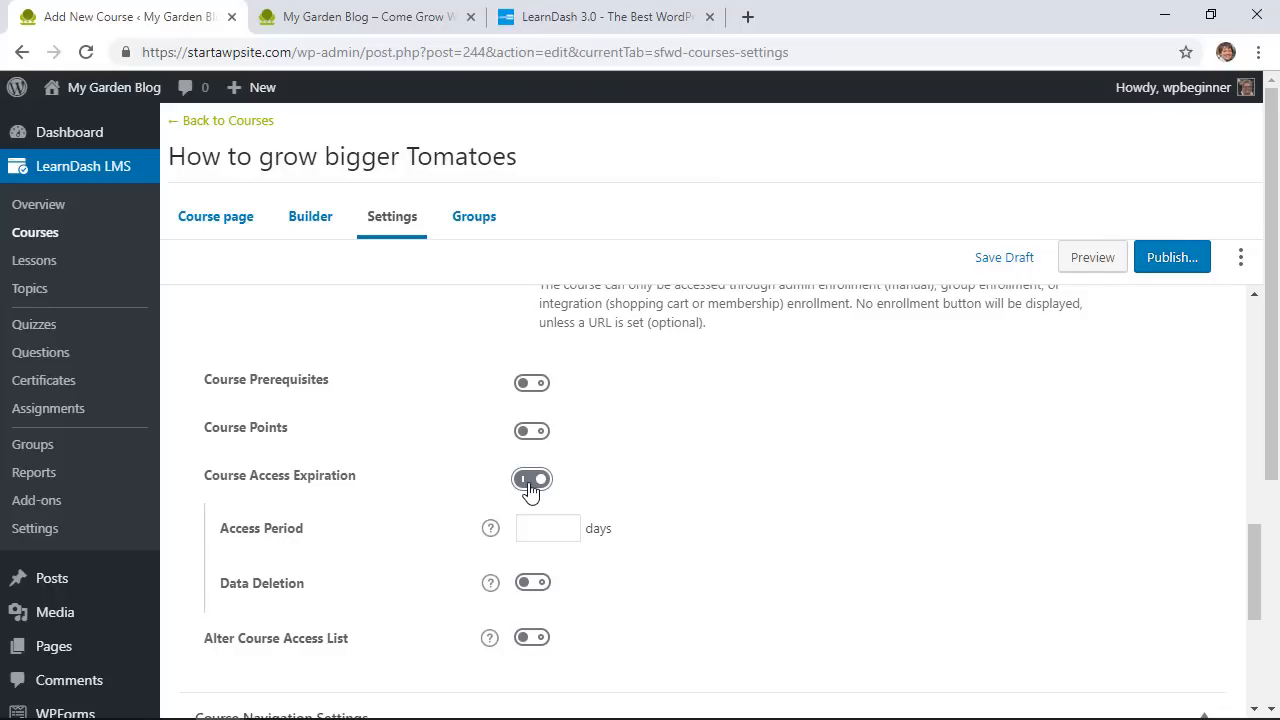
pyautogui.click(531, 524)
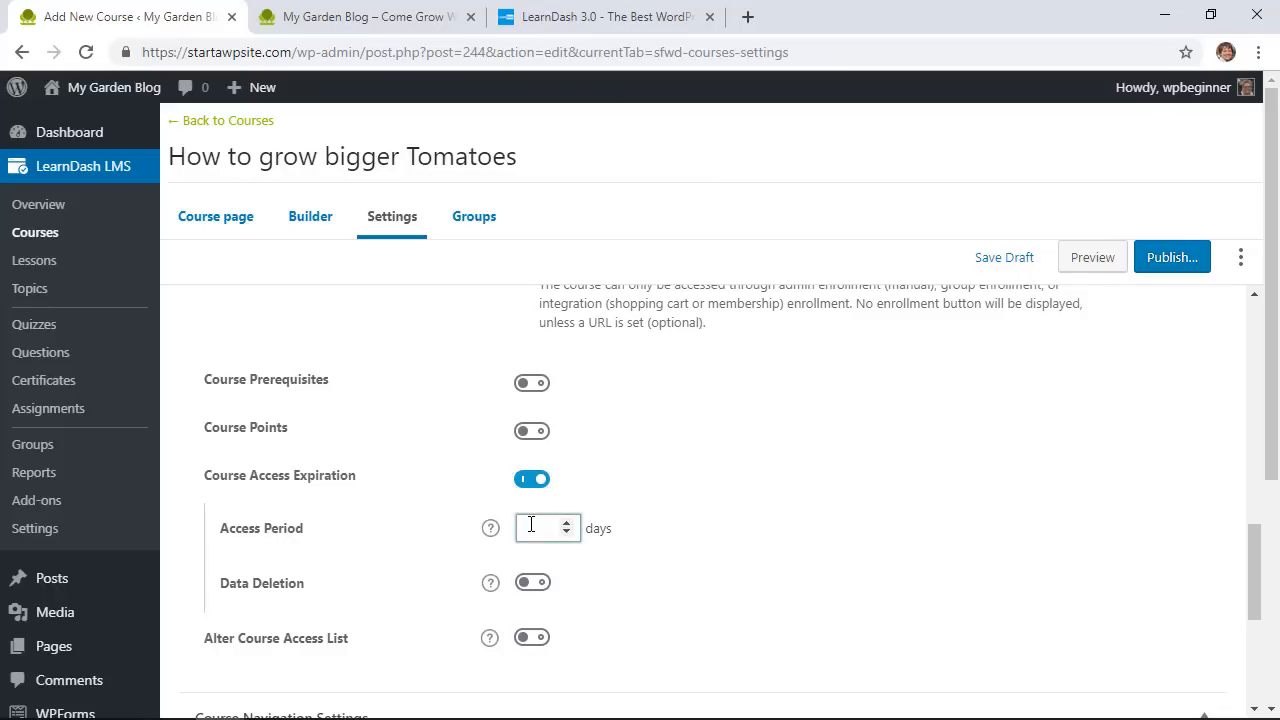
pyautogui.write('35')
pyautogui.write('5')
pyautogui.scroll(-1, 686, 520)
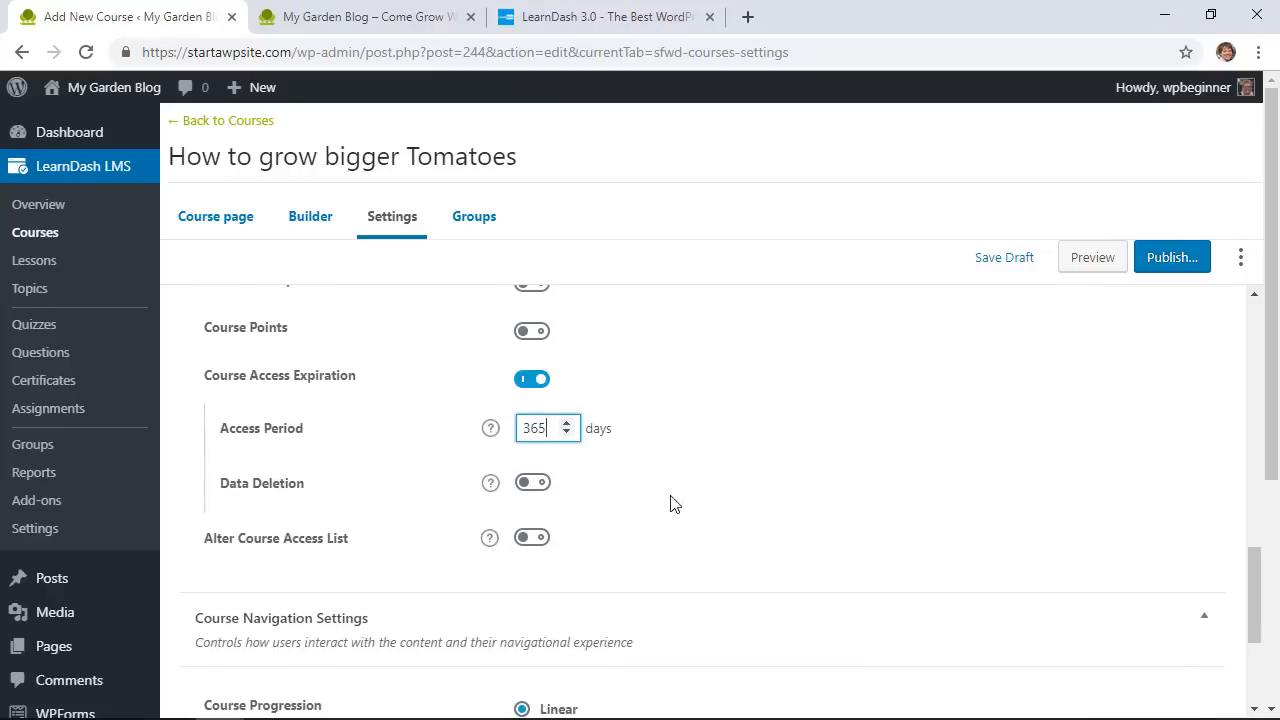
pyautogui.doubleClick(540, 428)
pyautogui.press('BackSpace')
# Check the lesson sequence in the course Builder and set the Course Progression in the settings to Free form
pyautogui.scroll(-3, 493, 540)
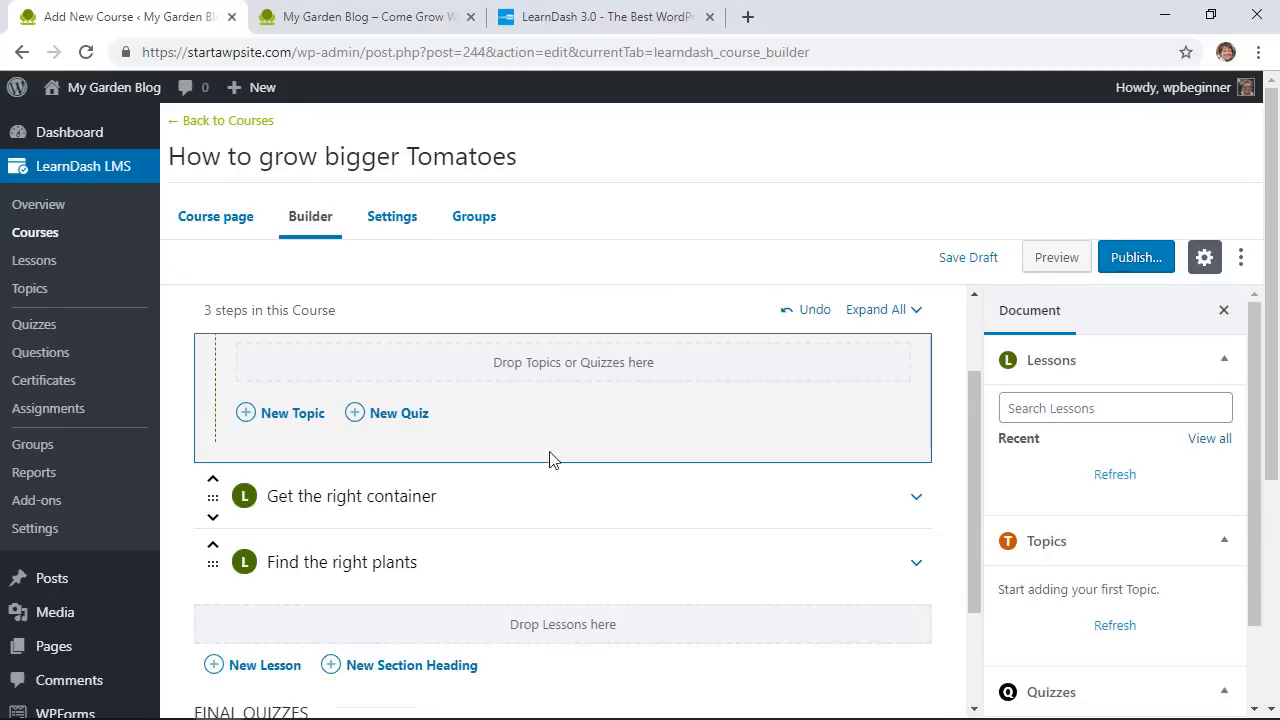
pyautogui.scroll(2, 555, 460)
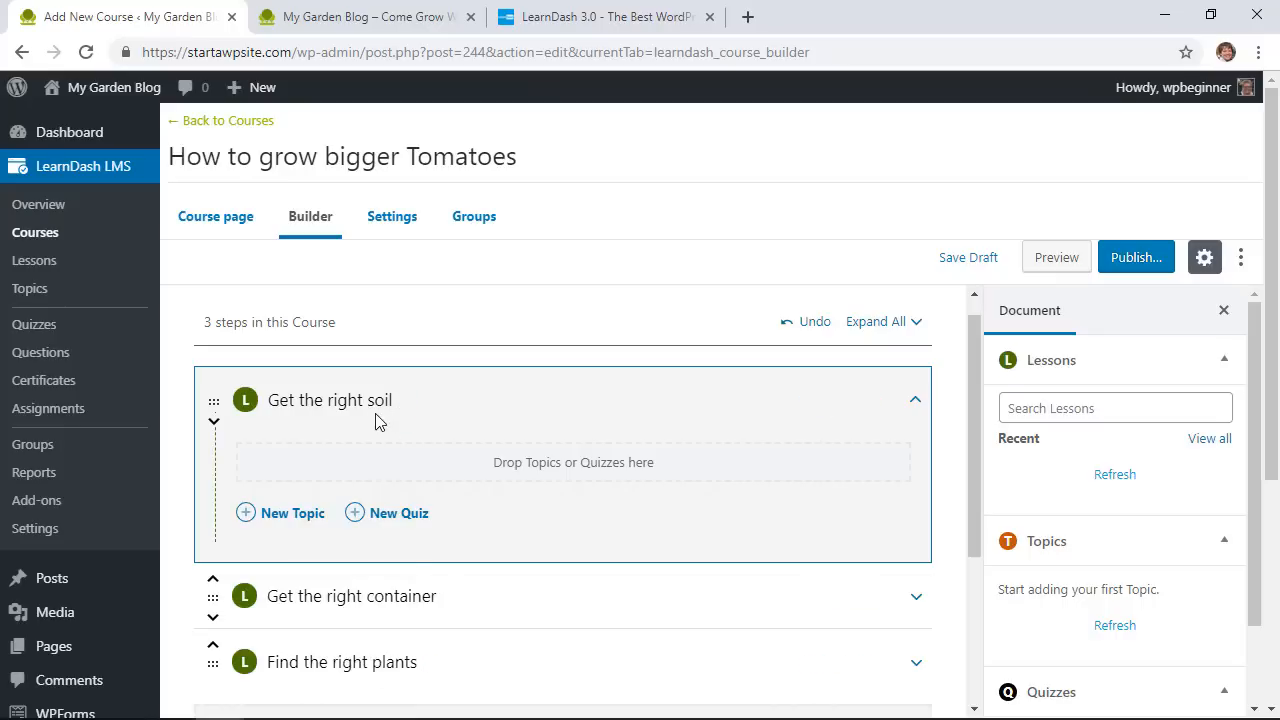
pyautogui.click(390, 218)
pyautogui.scroll(-2, 500, 510)
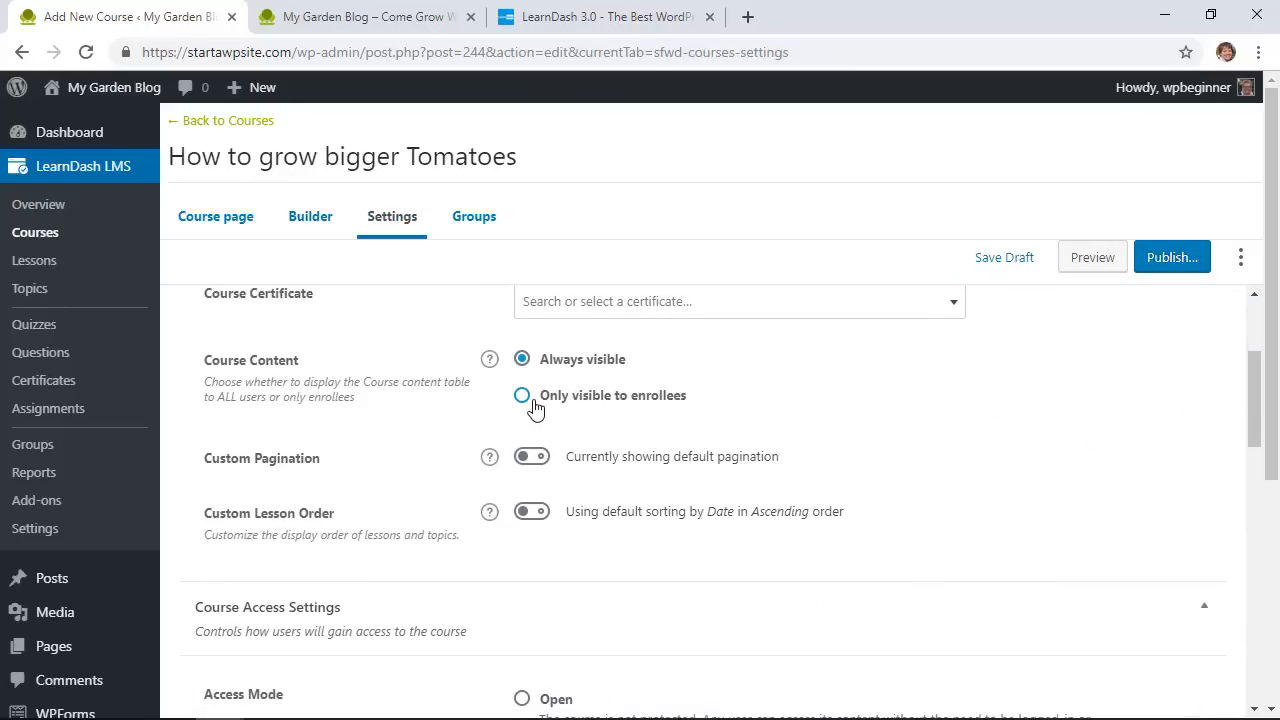
pyautogui.scroll(-6, 533, 432)
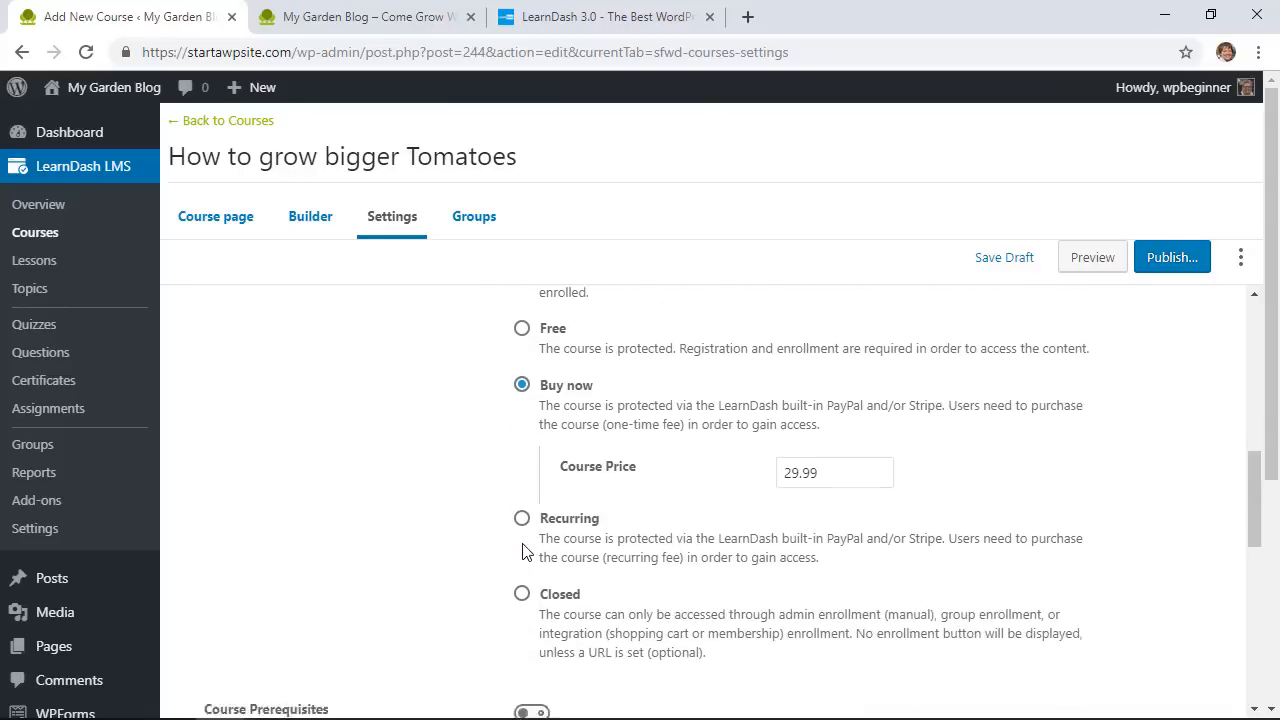
pyautogui.scroll(-5, 525, 555)
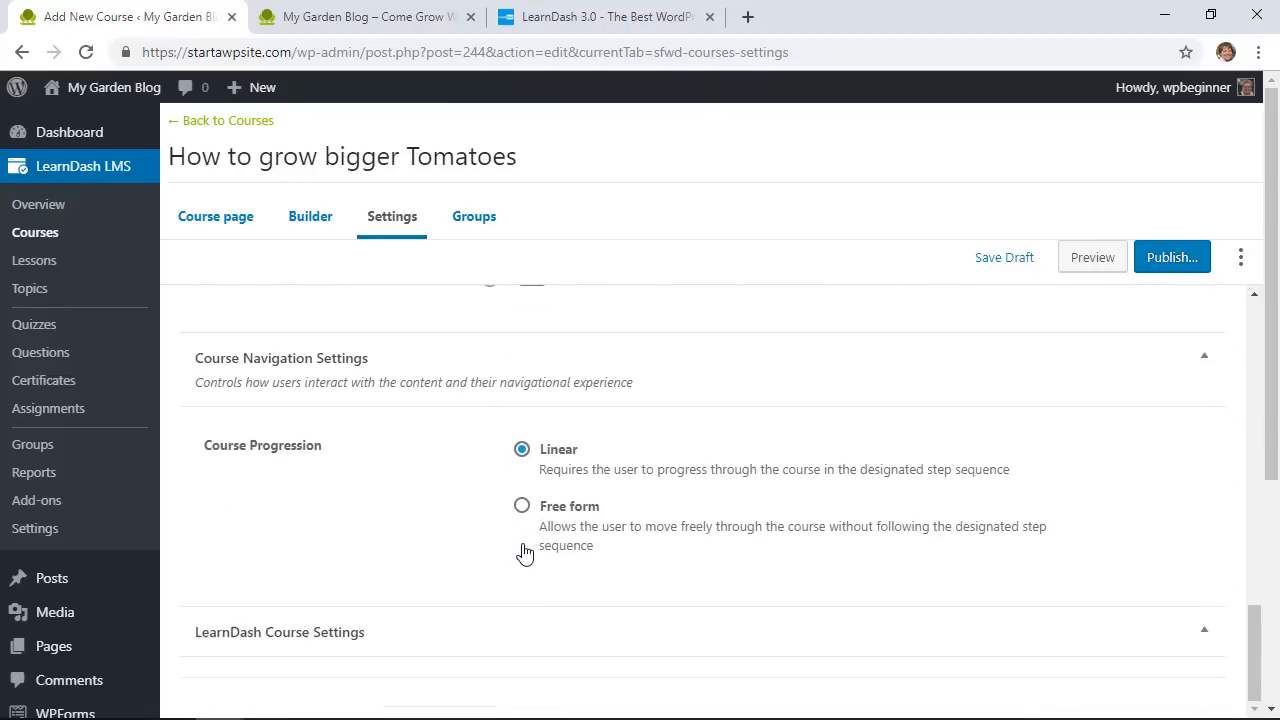
pyautogui.click(523, 508)
pyautogui.scroll(15, 855, 510)
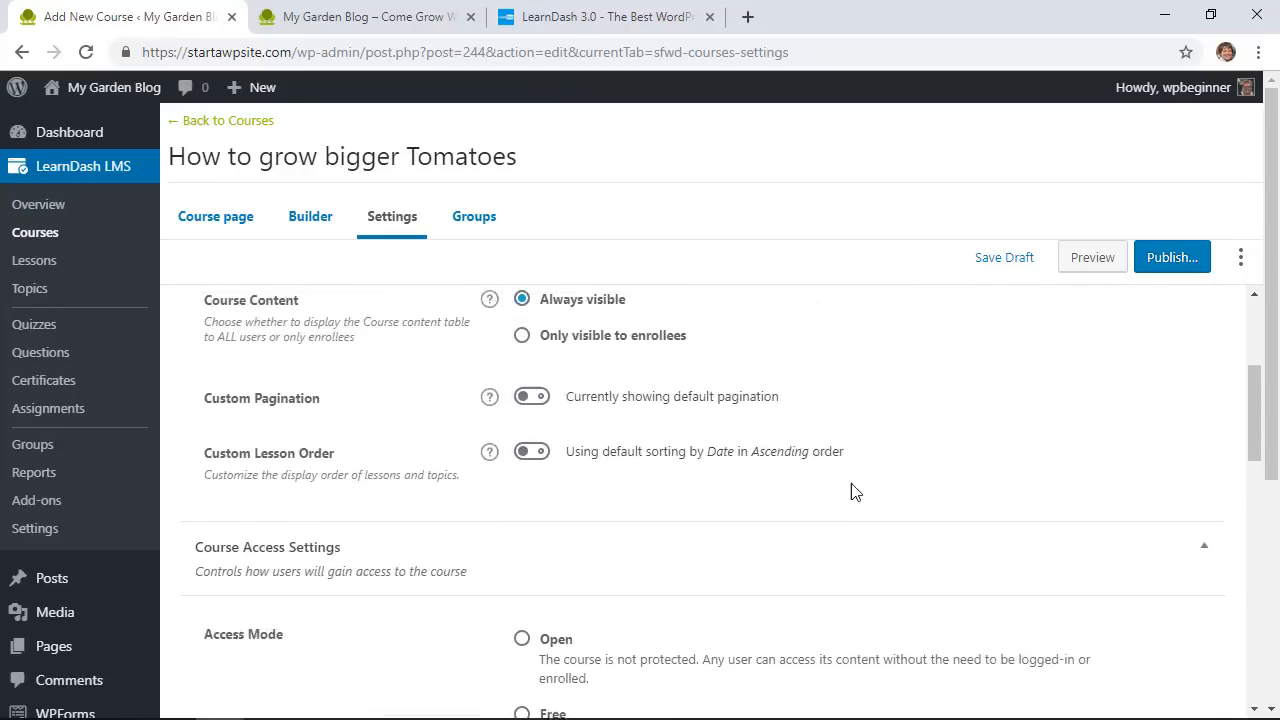
# Open the course's Groups section and read what it offers for placing users into groups
pyautogui.click(482, 226)
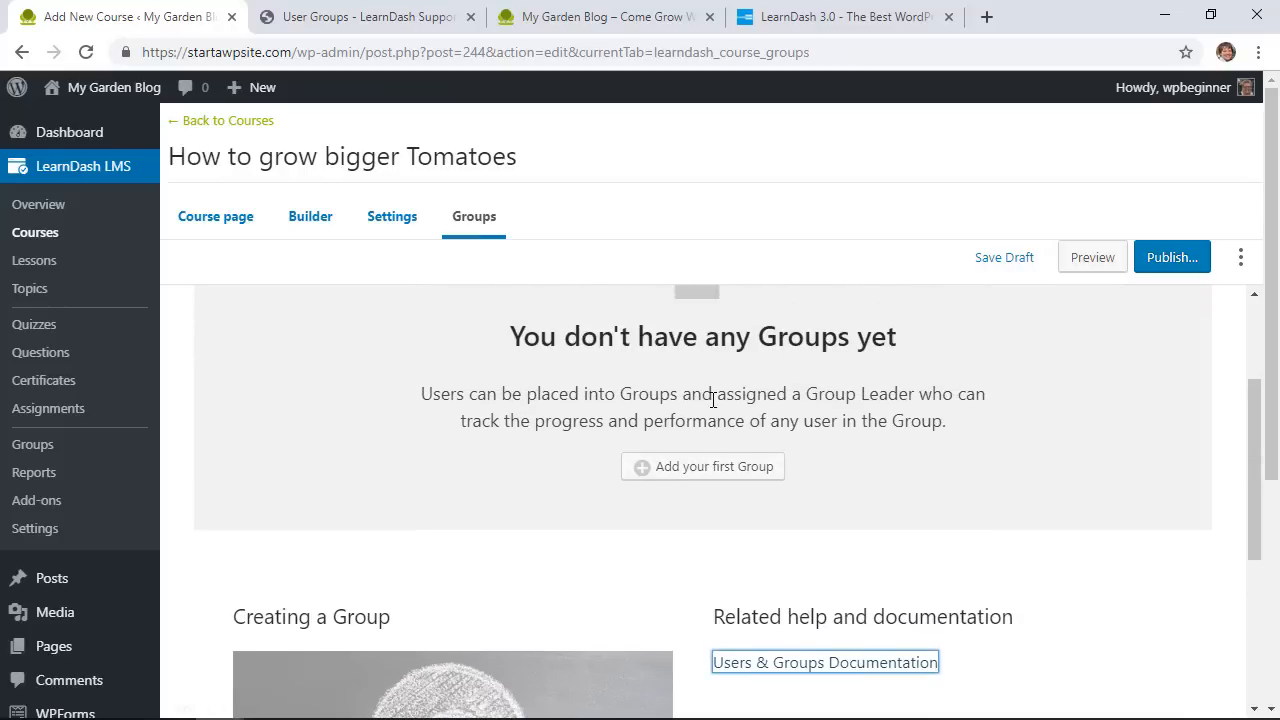
pyautogui.scroll(1, 713, 400)
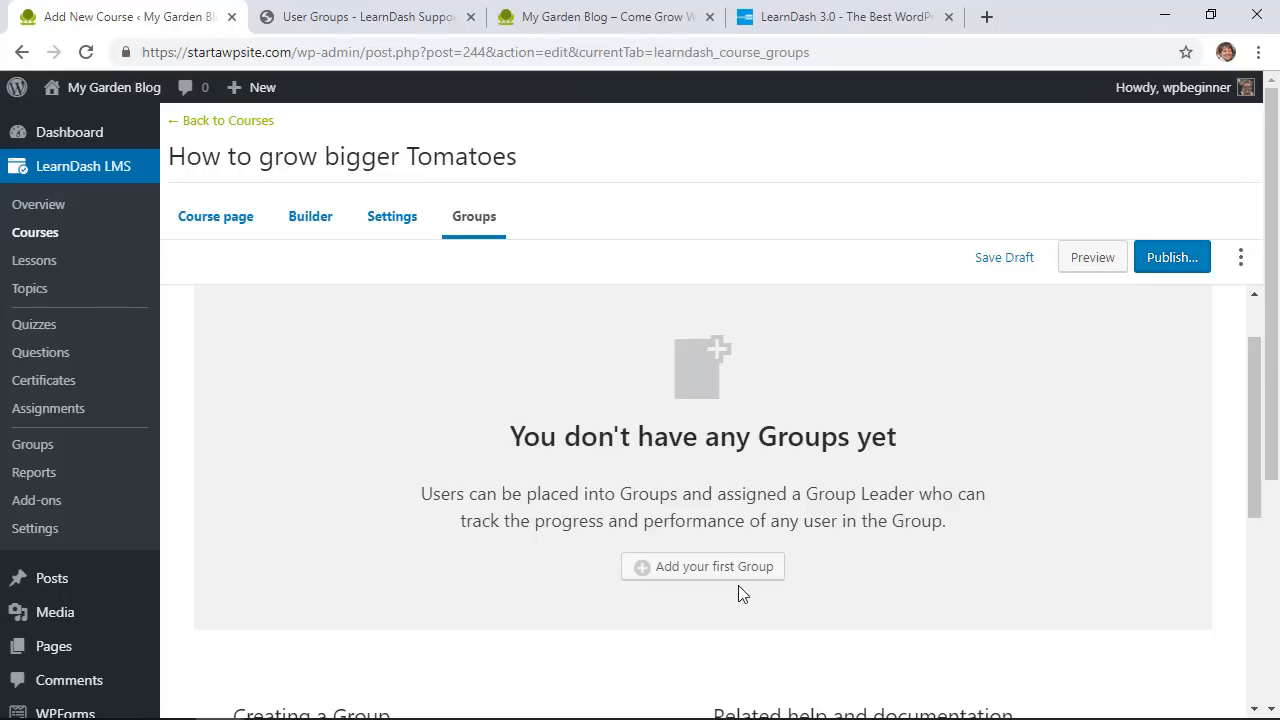
pyautogui.scroll(1, 1086, 449)
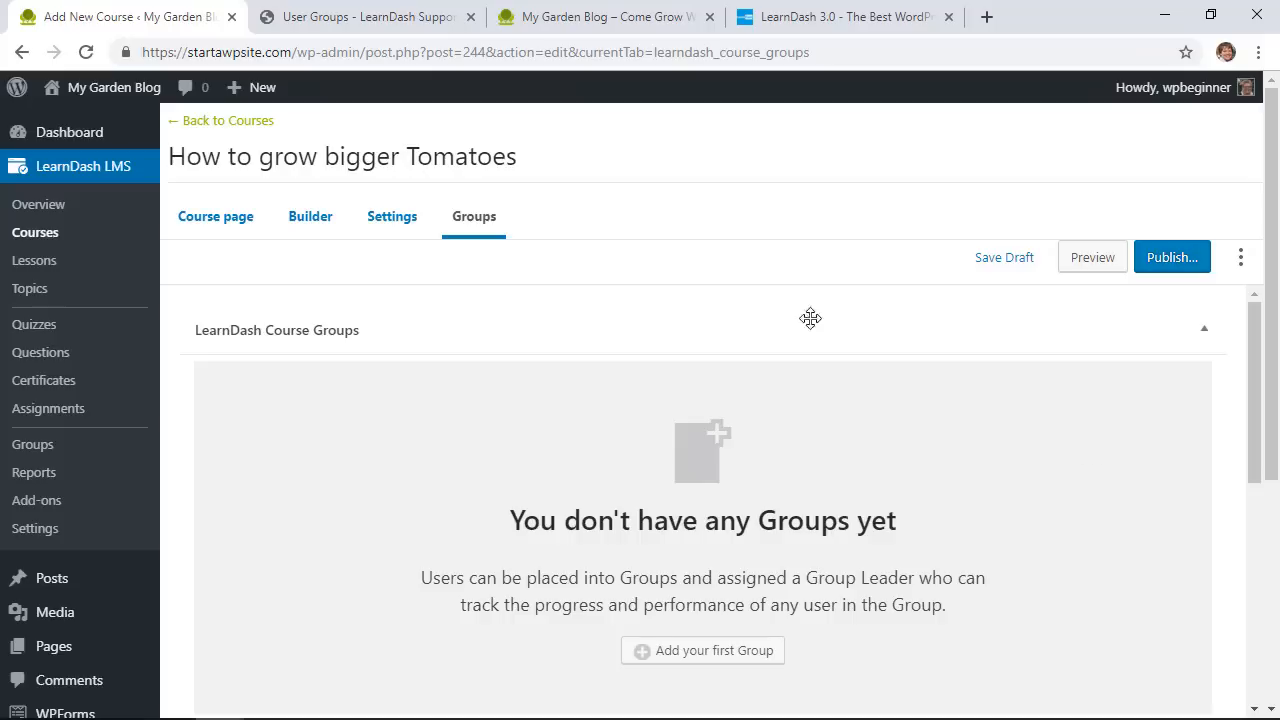
# Return to the course page content, publish the course, and view it on the live site
pyautogui.click(240, 226)
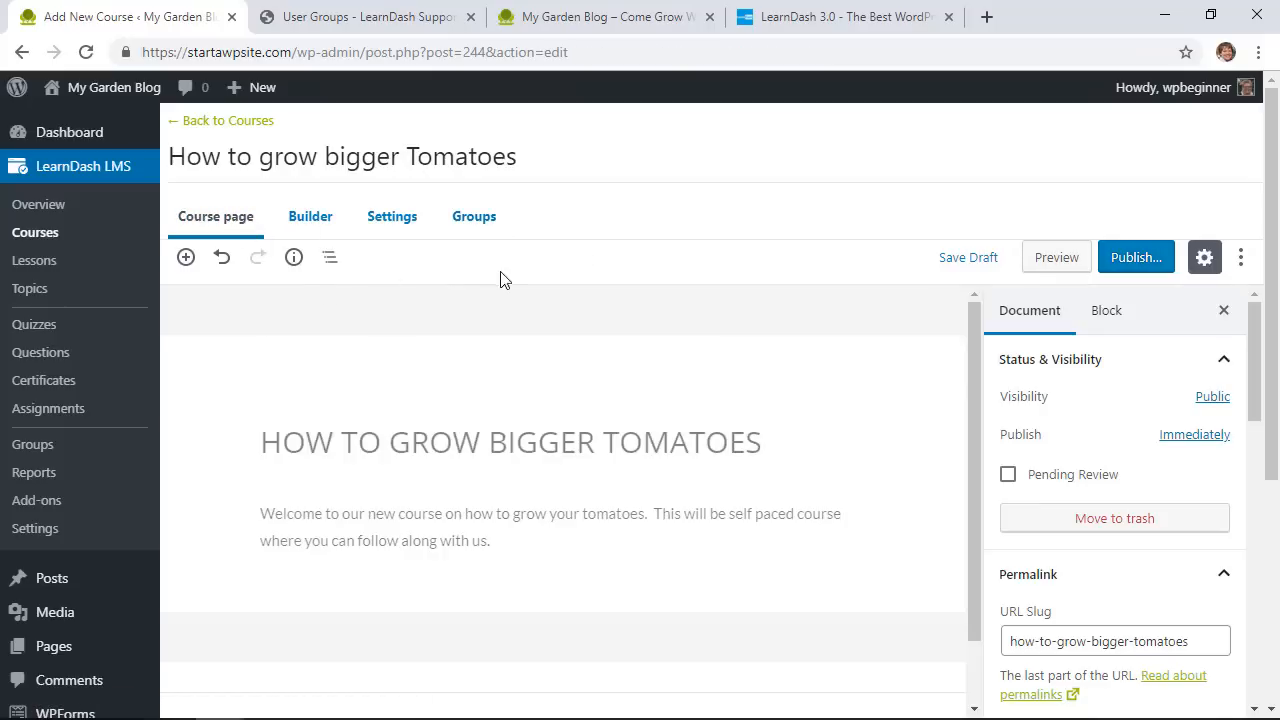
pyautogui.click(1132, 258)
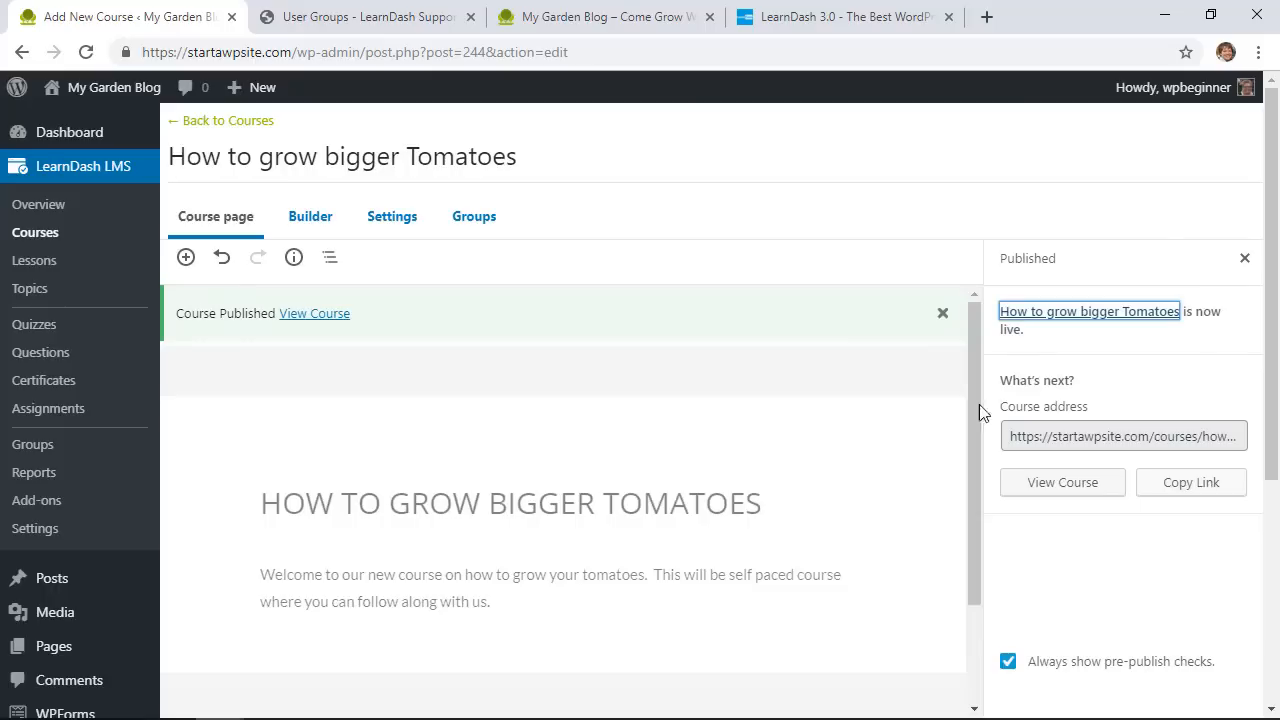
pyautogui.click(1066, 486)
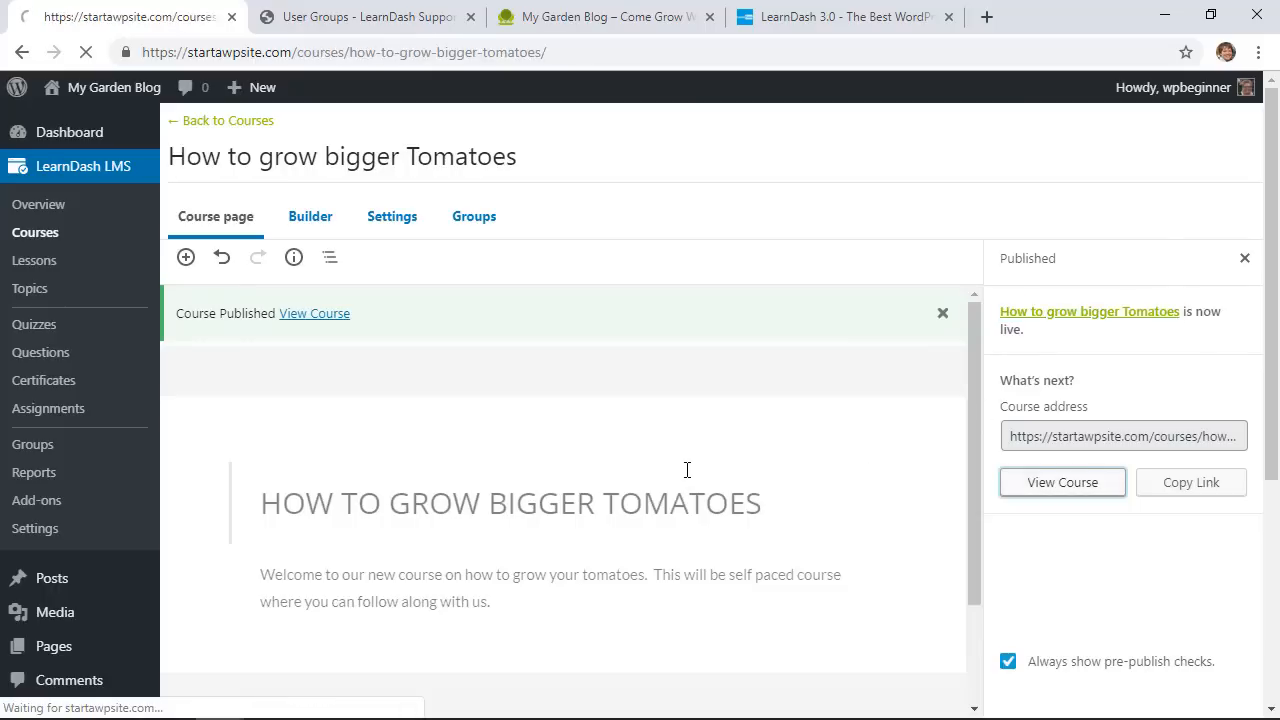
pyautogui.scroll(-1, 545, 467)
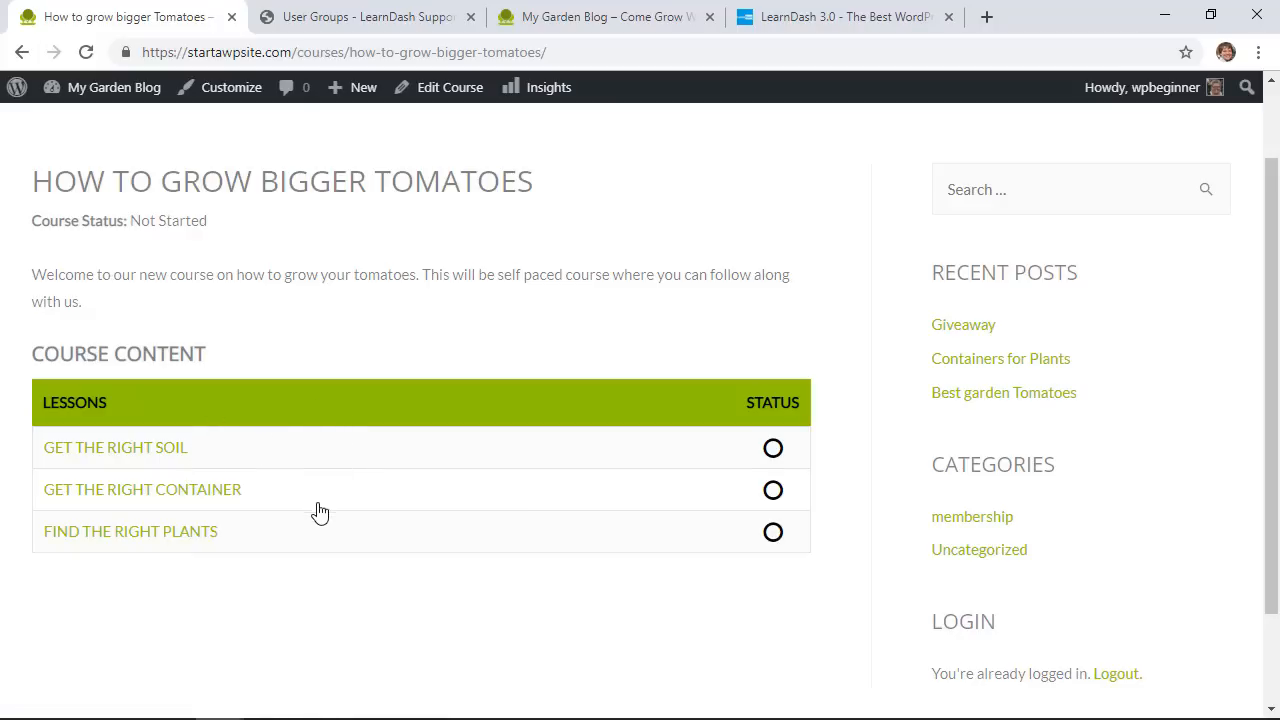
# Open the "Get the right soil" lesson from the live course page, inspect its layout, and go back
pyautogui.click(349, 457)
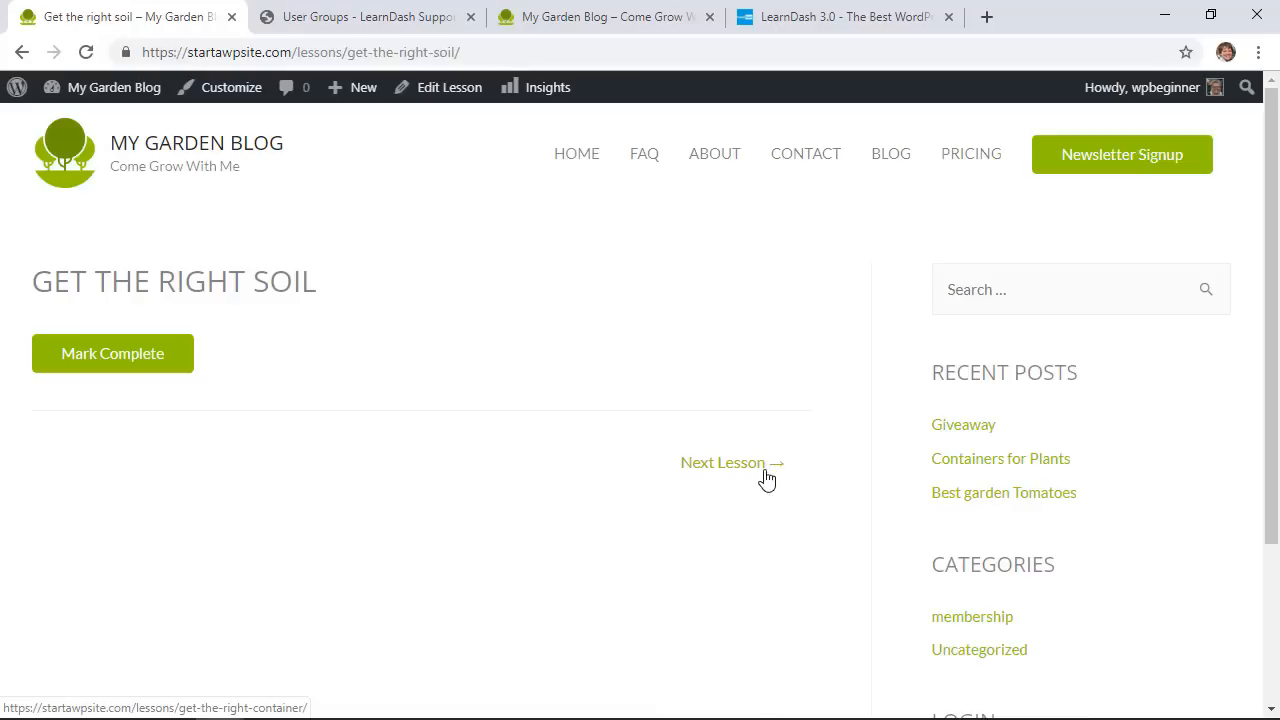
pyautogui.scroll(-2, 367, 458)
pyautogui.scroll(3, 367, 458)
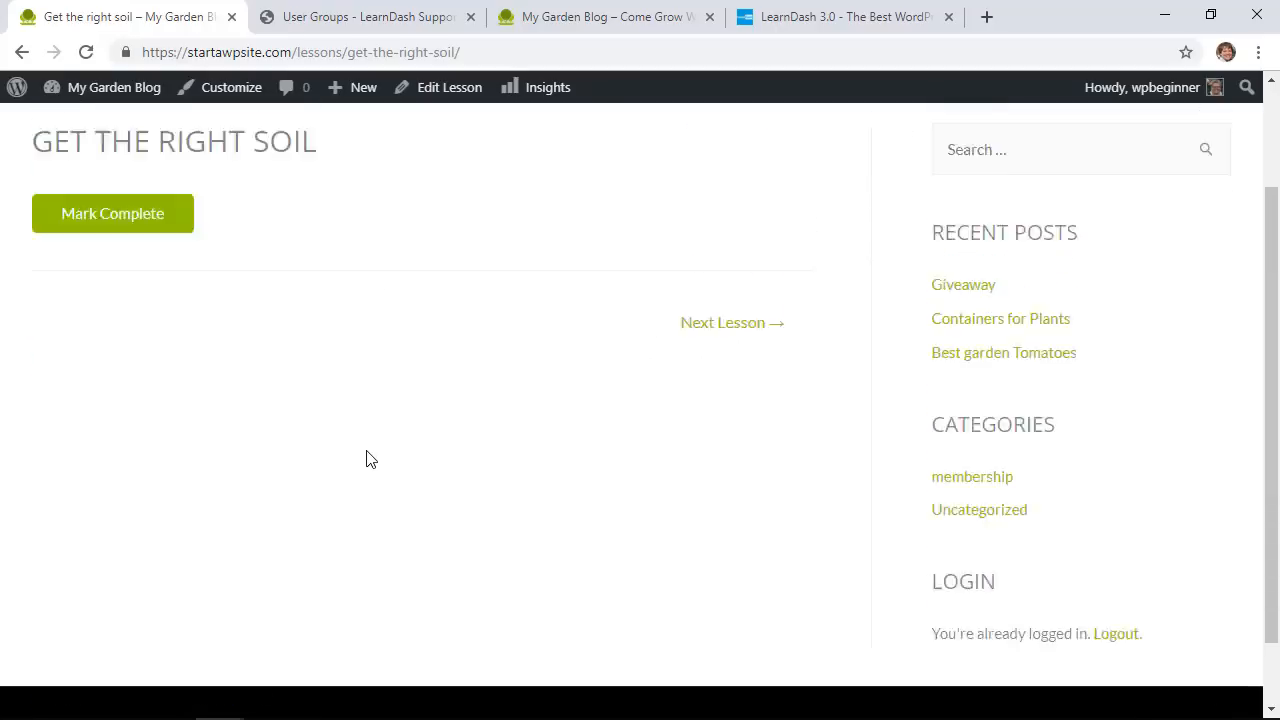
pyautogui.hotkey('alt', 'Left')
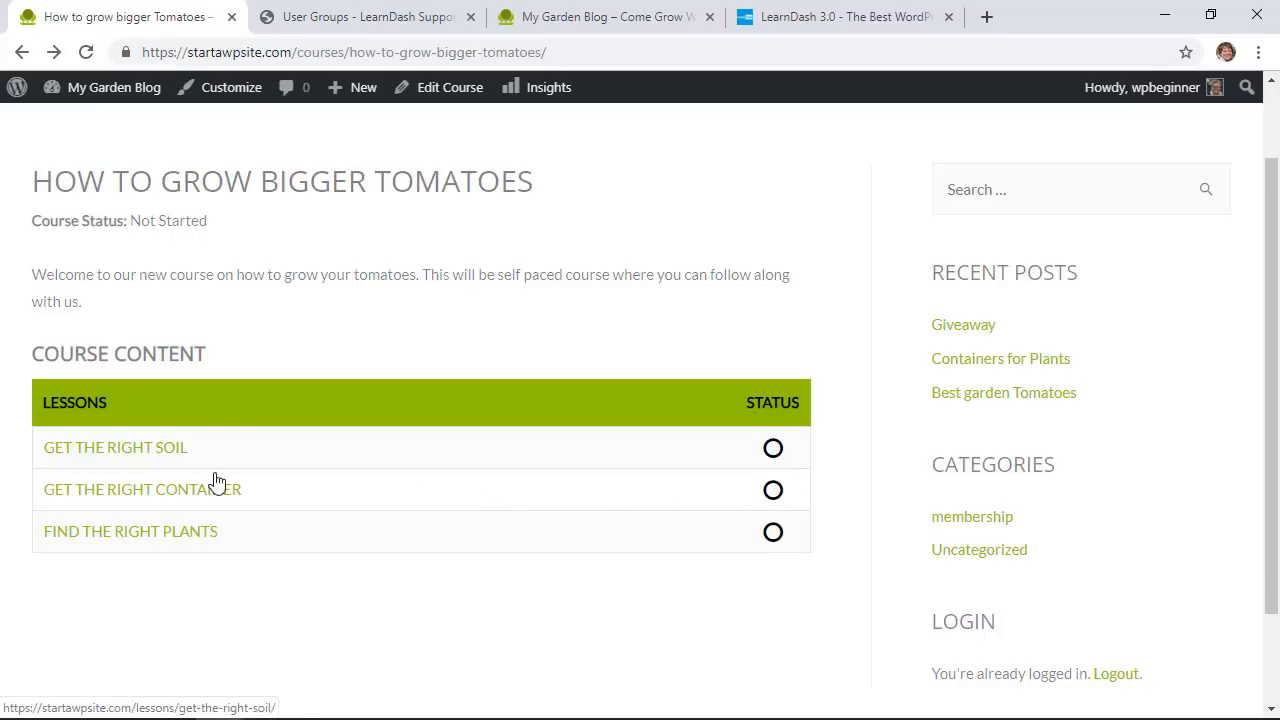
pyautogui.click(155, 453)
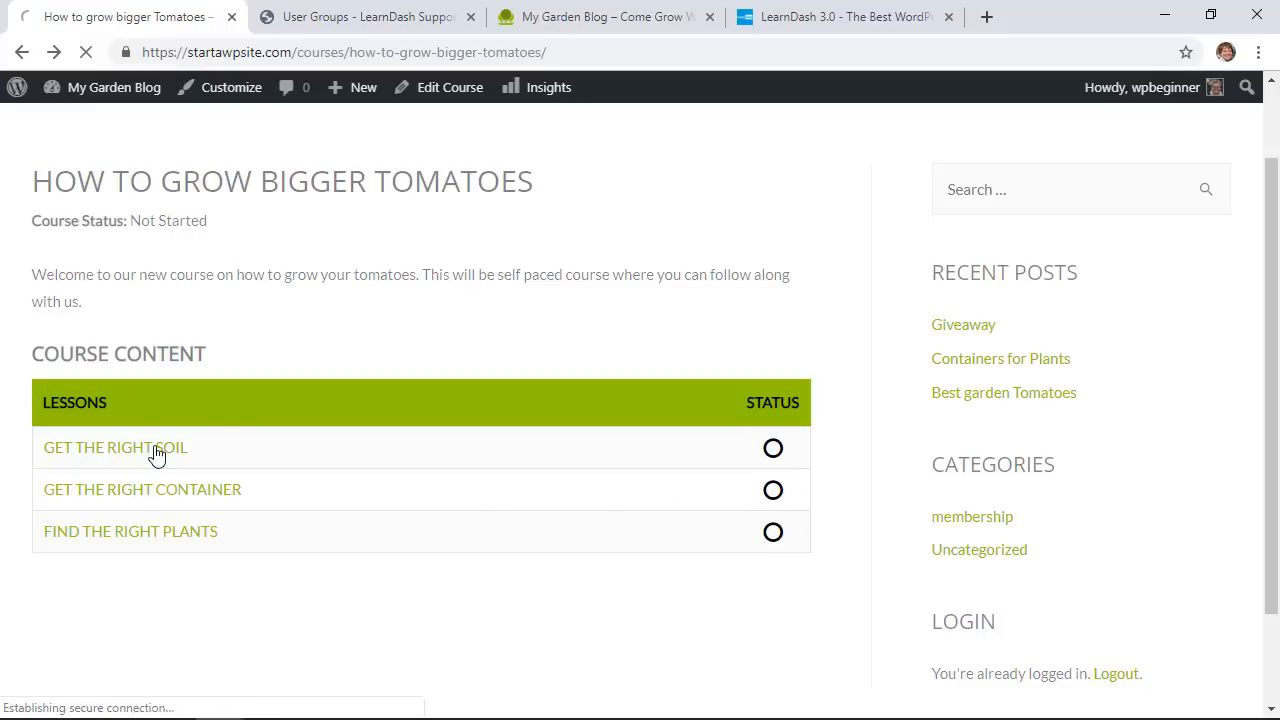
pyautogui.hotkey('alt', 'Left')
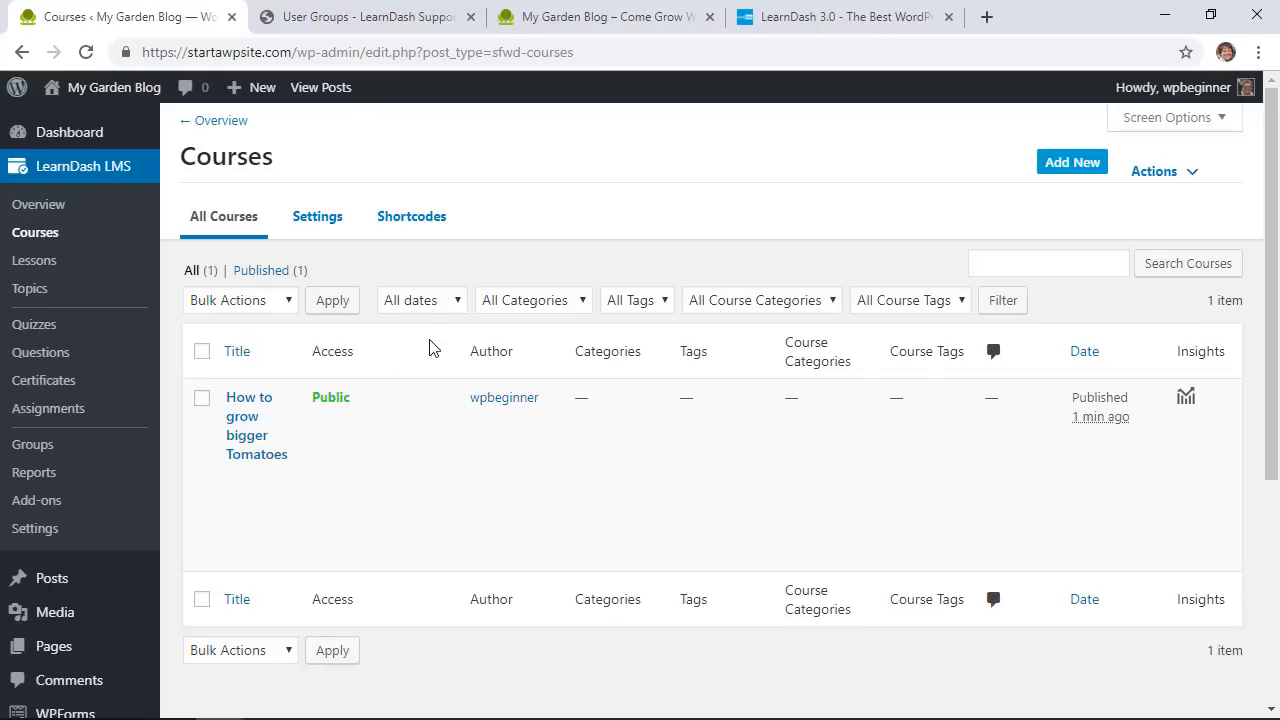
# Open the LearnDash Lessons list and look through the lessons assigned to the tomato course
pyautogui.moveTo(512, 462)
pyautogui.click(55, 264)
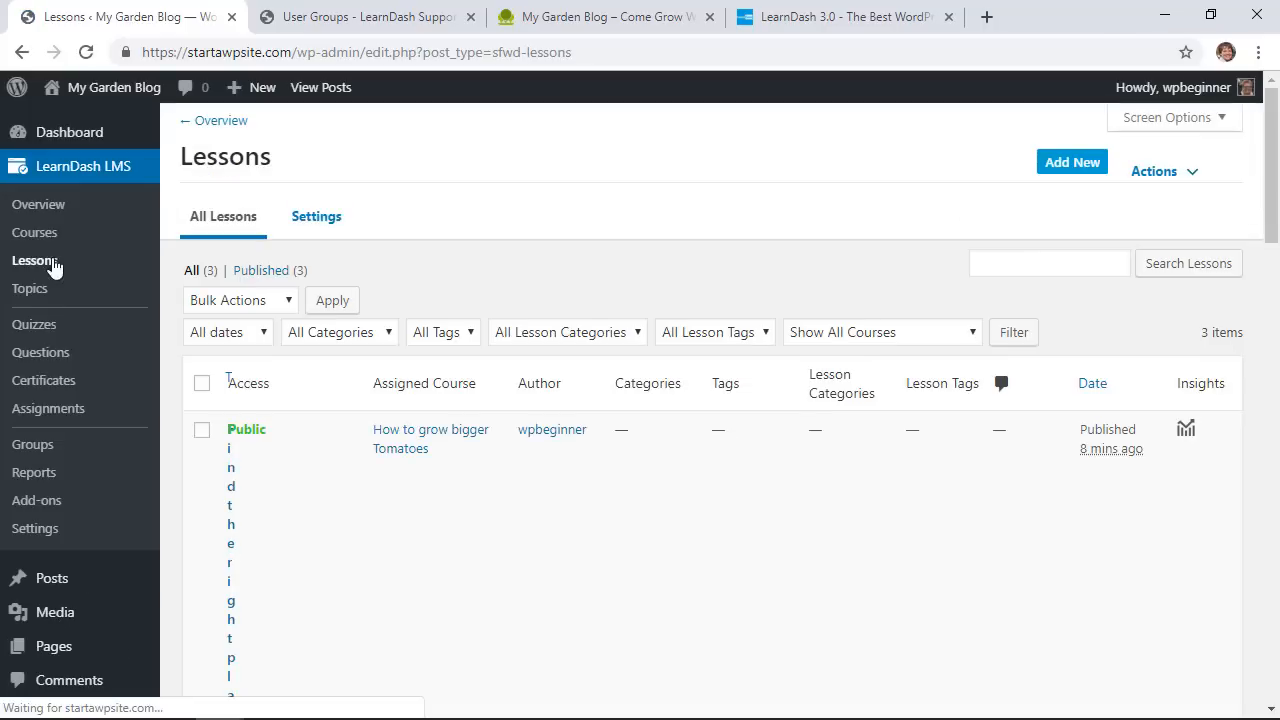
pyautogui.scroll(-3, 307, 526)
pyautogui.scroll(3, 307, 526)
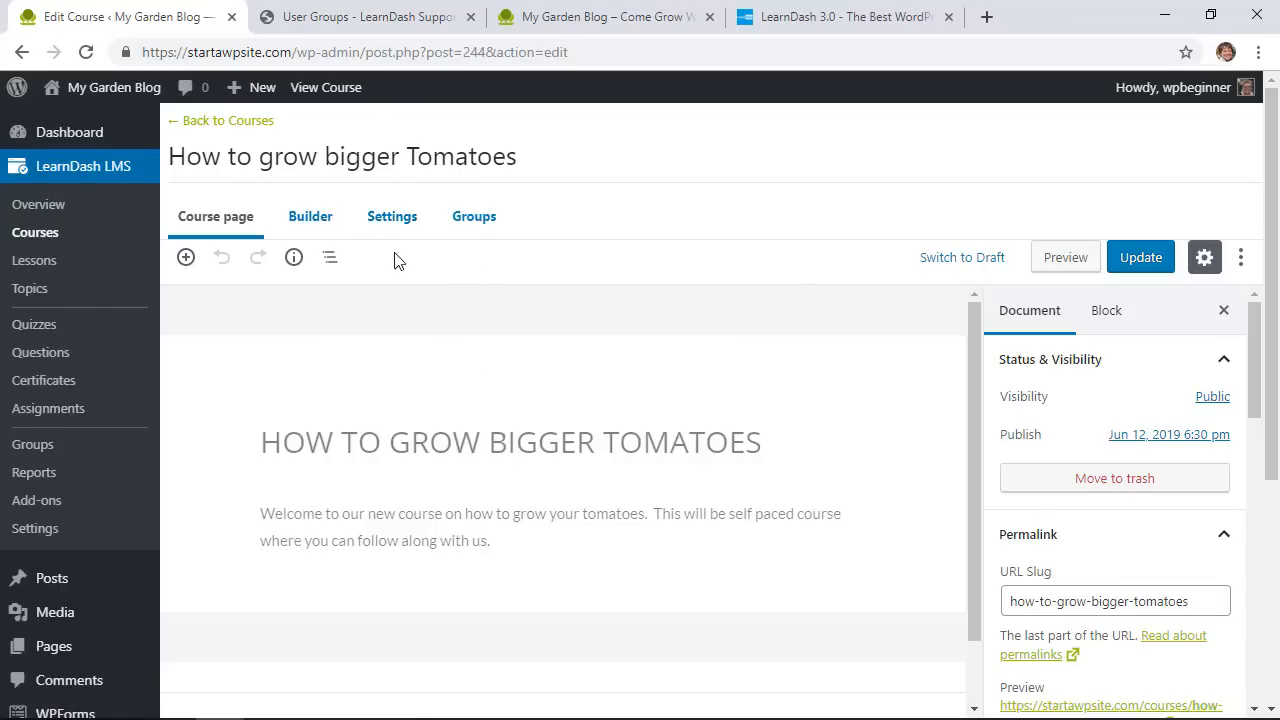
# Set the tomato course's access mode to Free in its settings and update the course
pyautogui.scroll(-3, 396, 300)
pyautogui.click(390, 220)
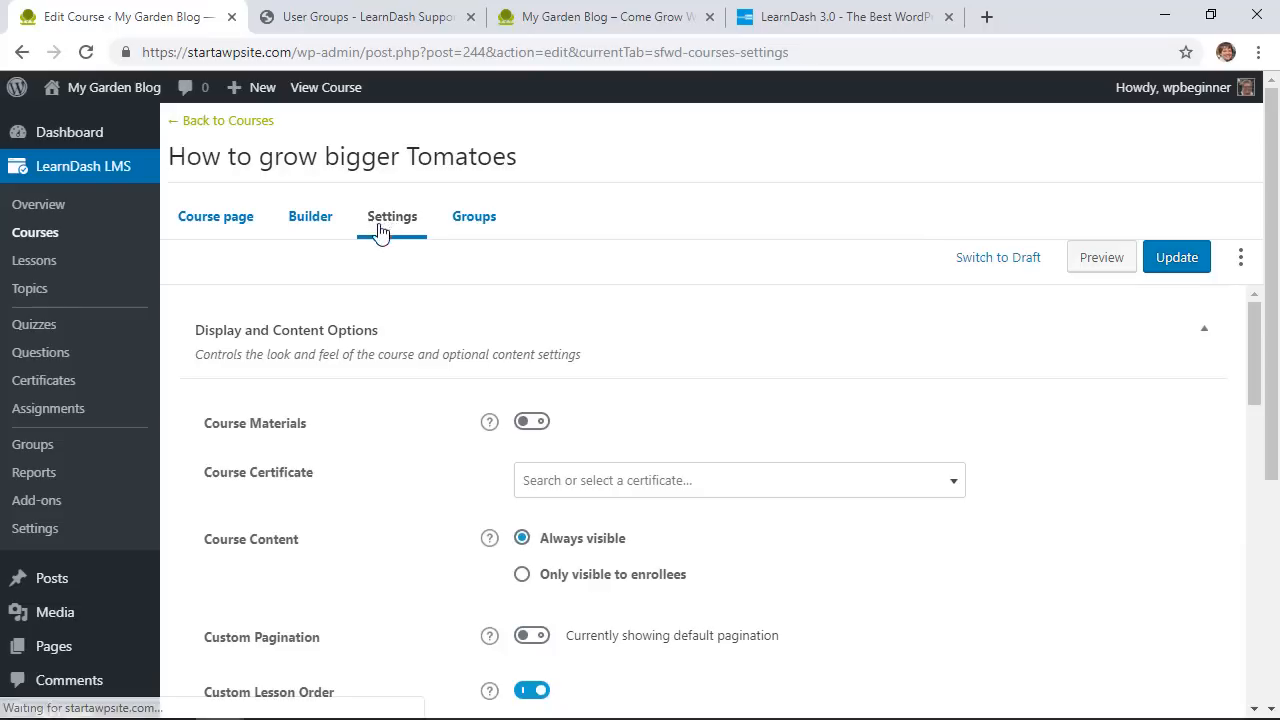
pyautogui.scroll(-1, 389, 490)
pyautogui.scroll(-5, 389, 490)
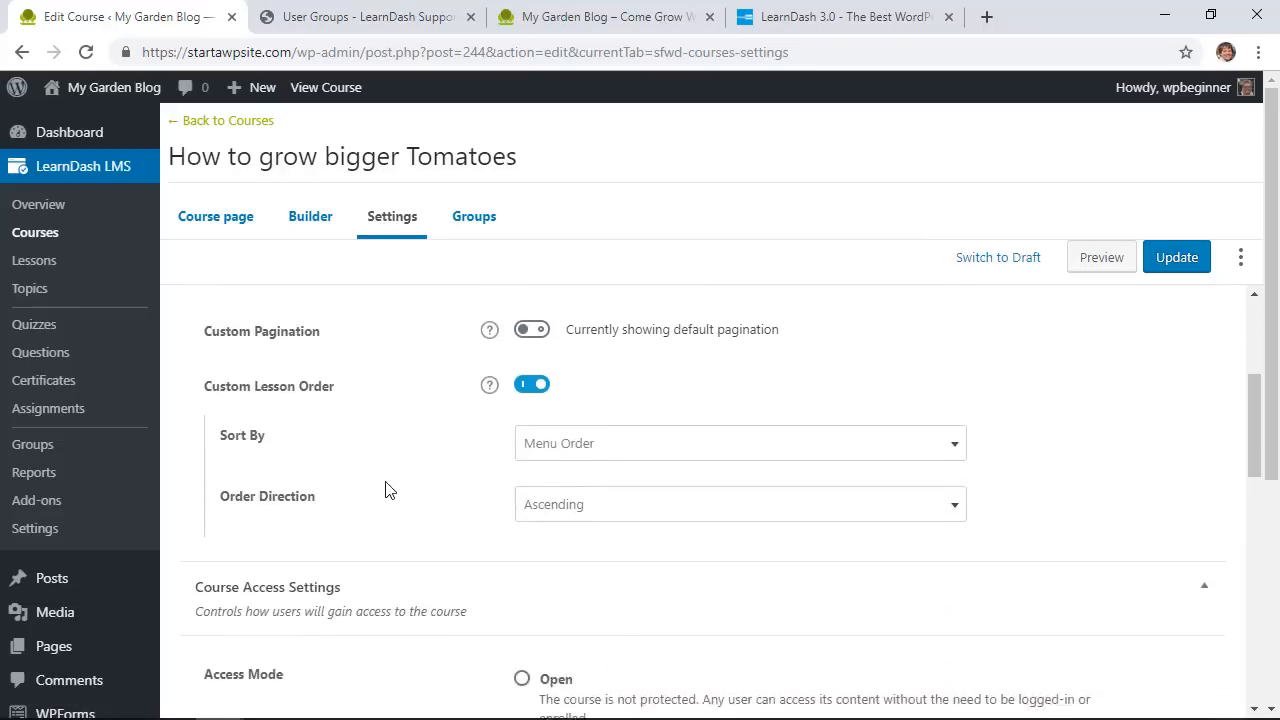
pyautogui.scroll(-1, 386, 481)
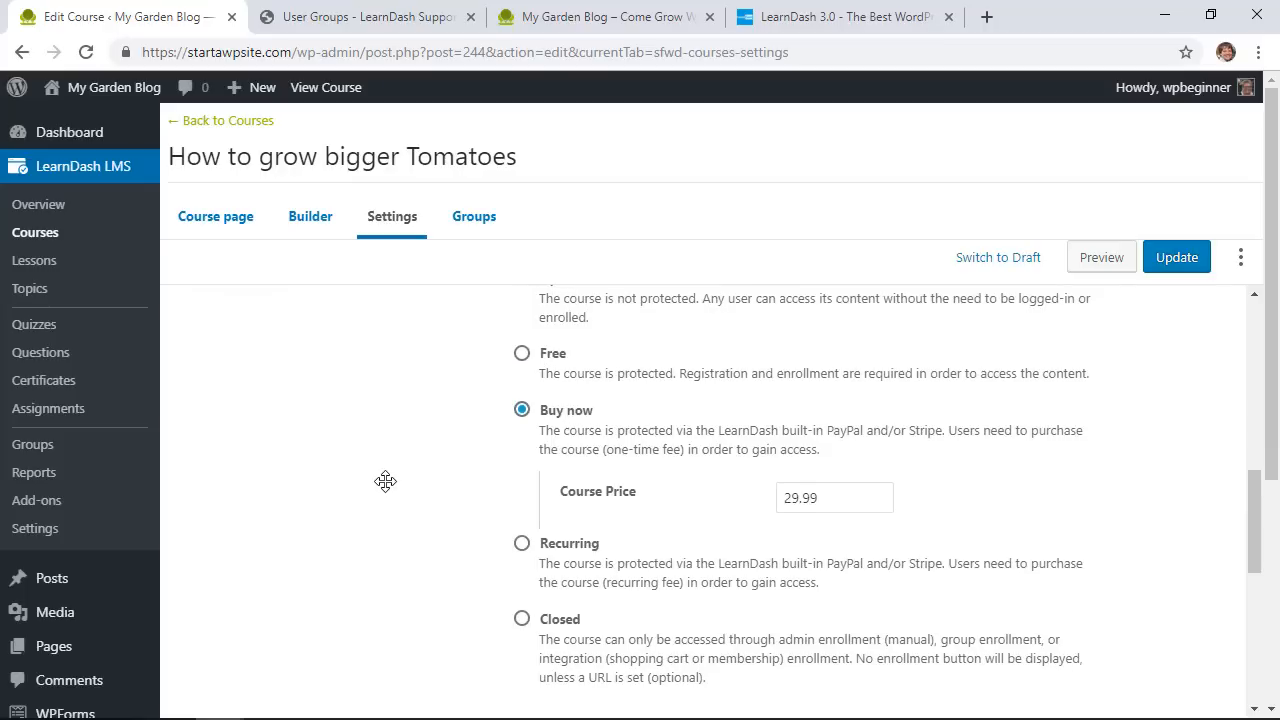
pyautogui.click(522, 353)
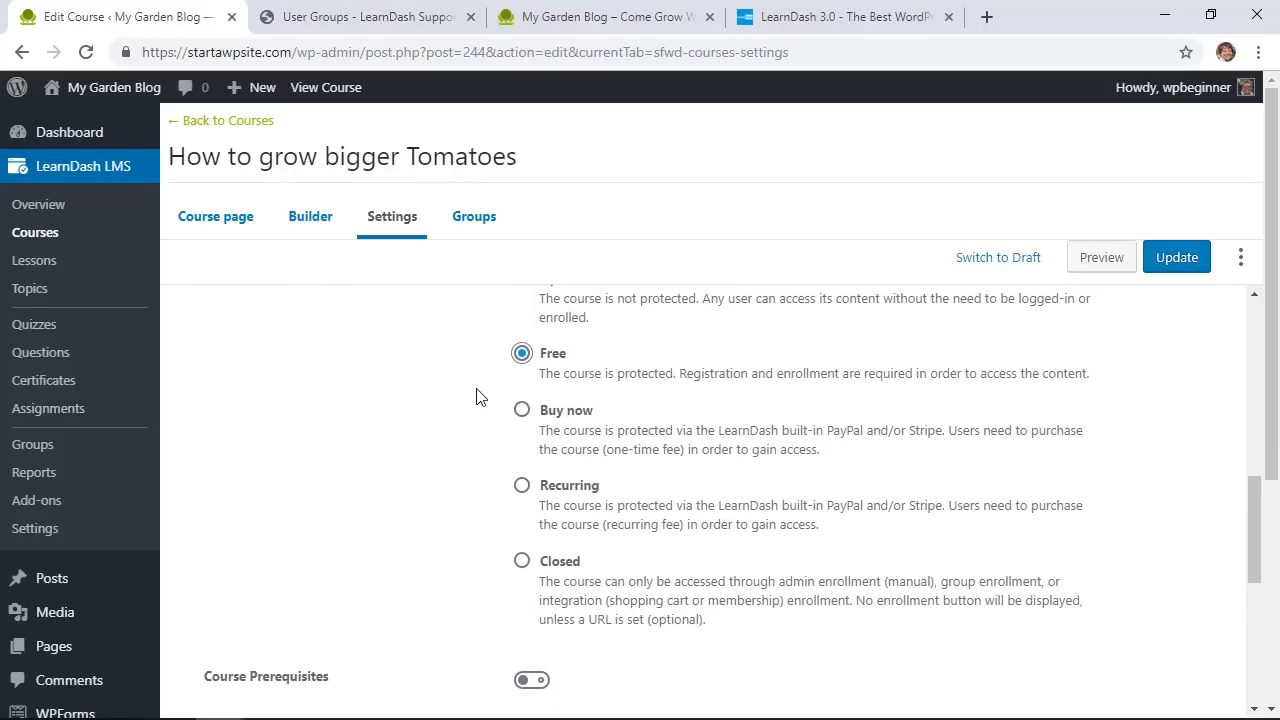
pyautogui.click(1180, 260)
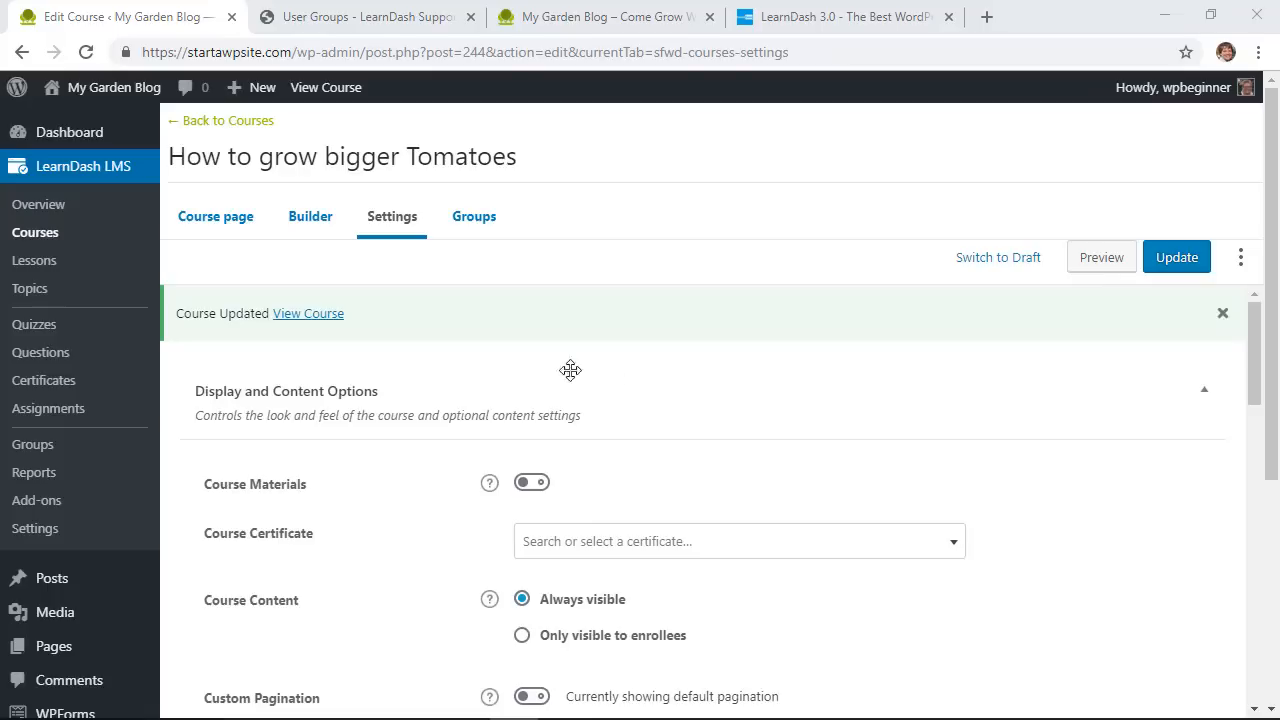
# Copy the course's public link, open it in an incognito window, and try to take the course as a visitor
pyautogui.rightClick(310, 316)
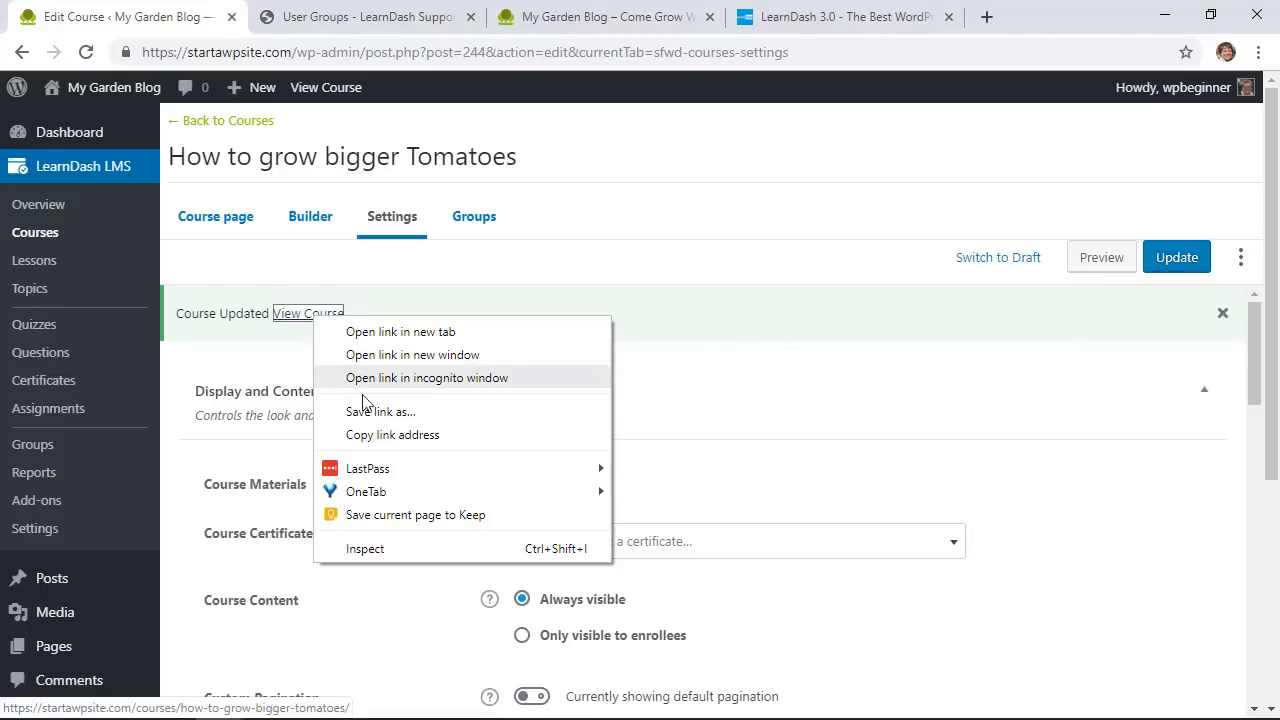
pyautogui.click(361, 435)
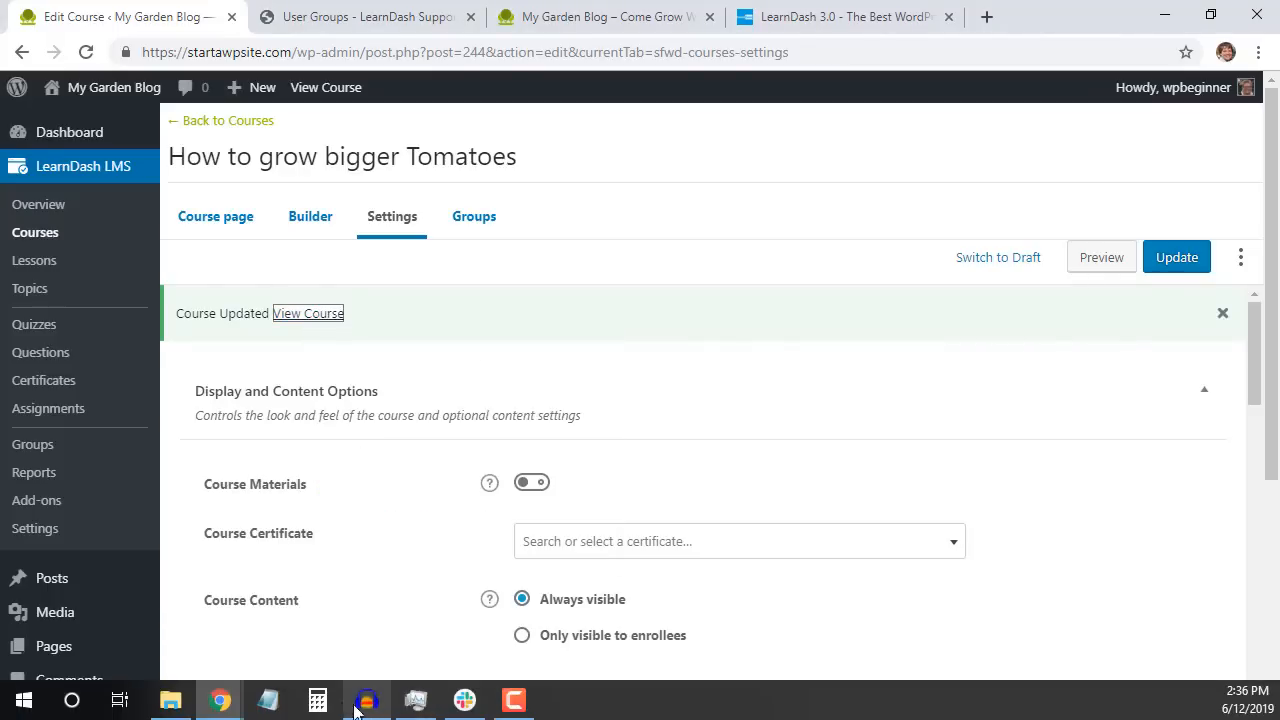
pyautogui.rightClick(210, 708)
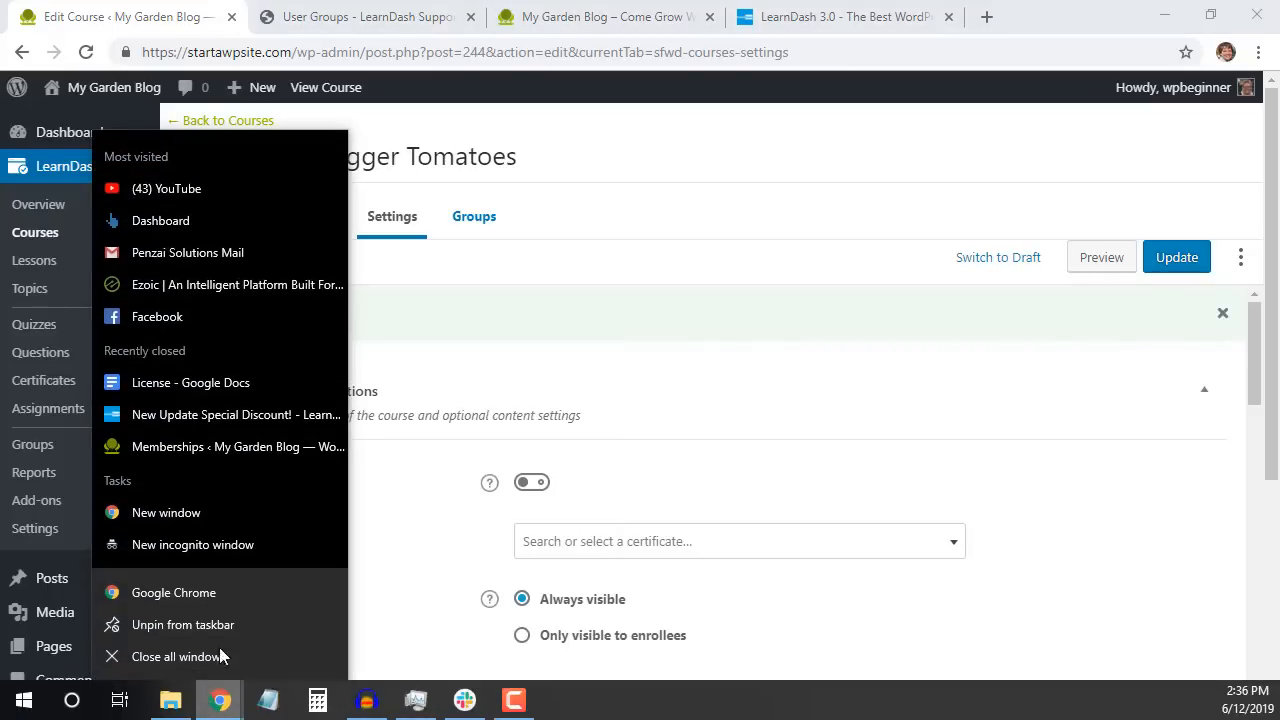
pyautogui.click(221, 557)
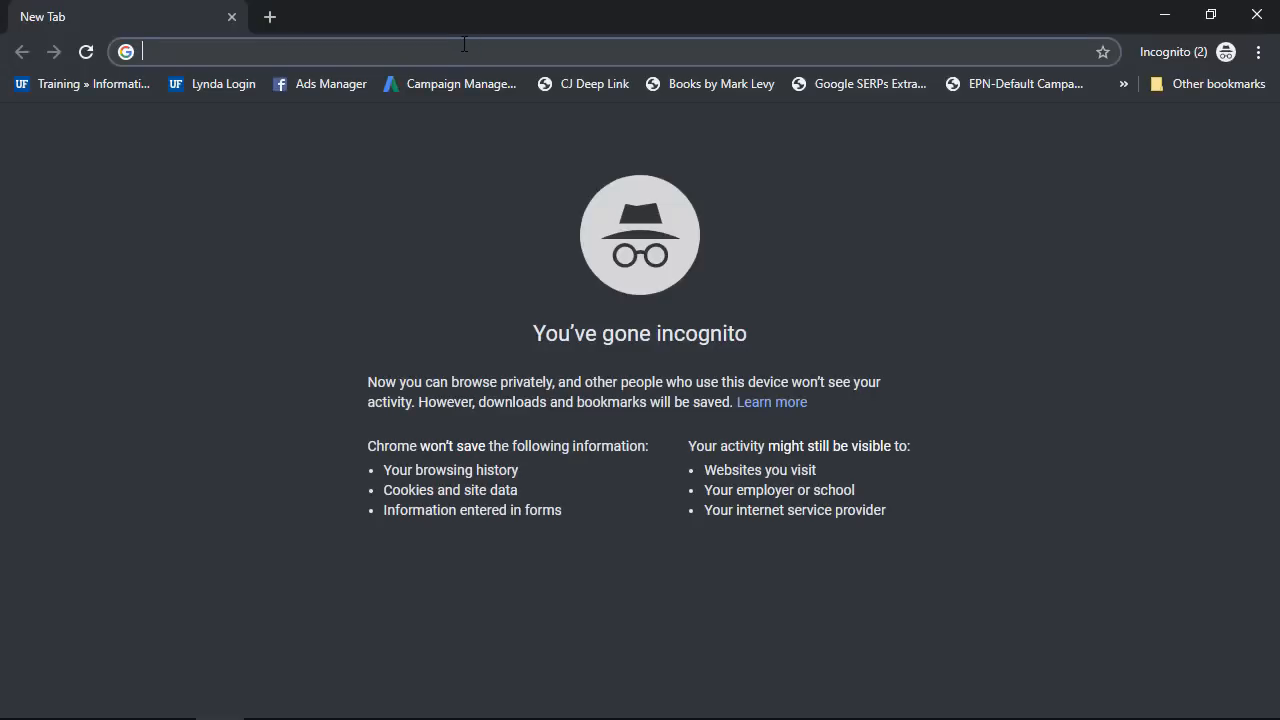
pyautogui.hotkey('ctrl', 'v')
pyautogui.press('Return')
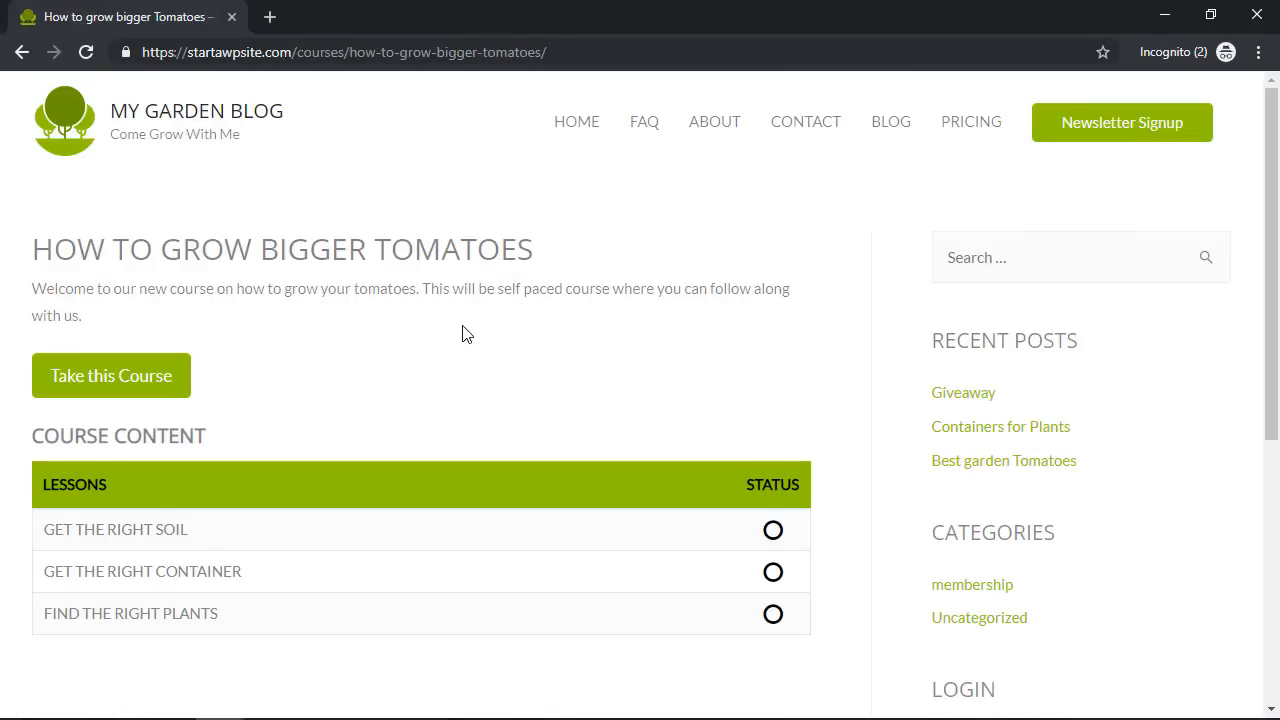
pyautogui.click(86, 380)
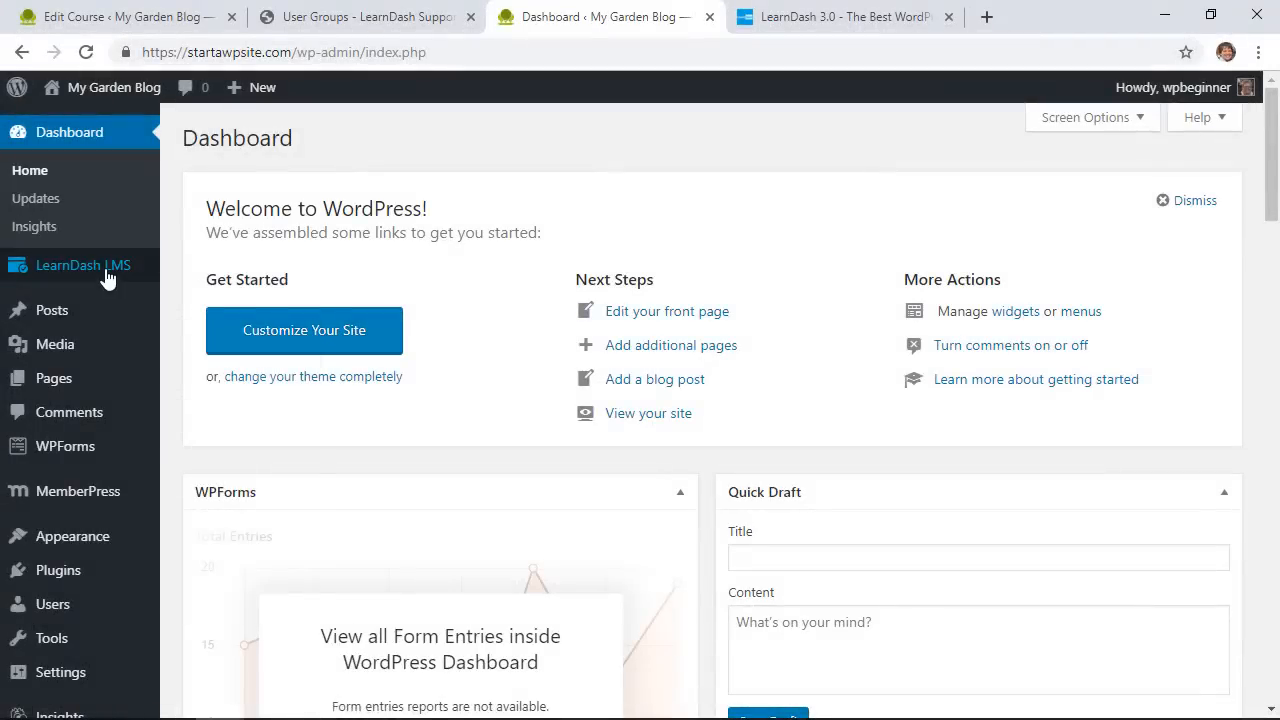
# Open the general LearnDash settings and choose LearnDash 3.0 as the active template
pyautogui.moveTo(153, 290)
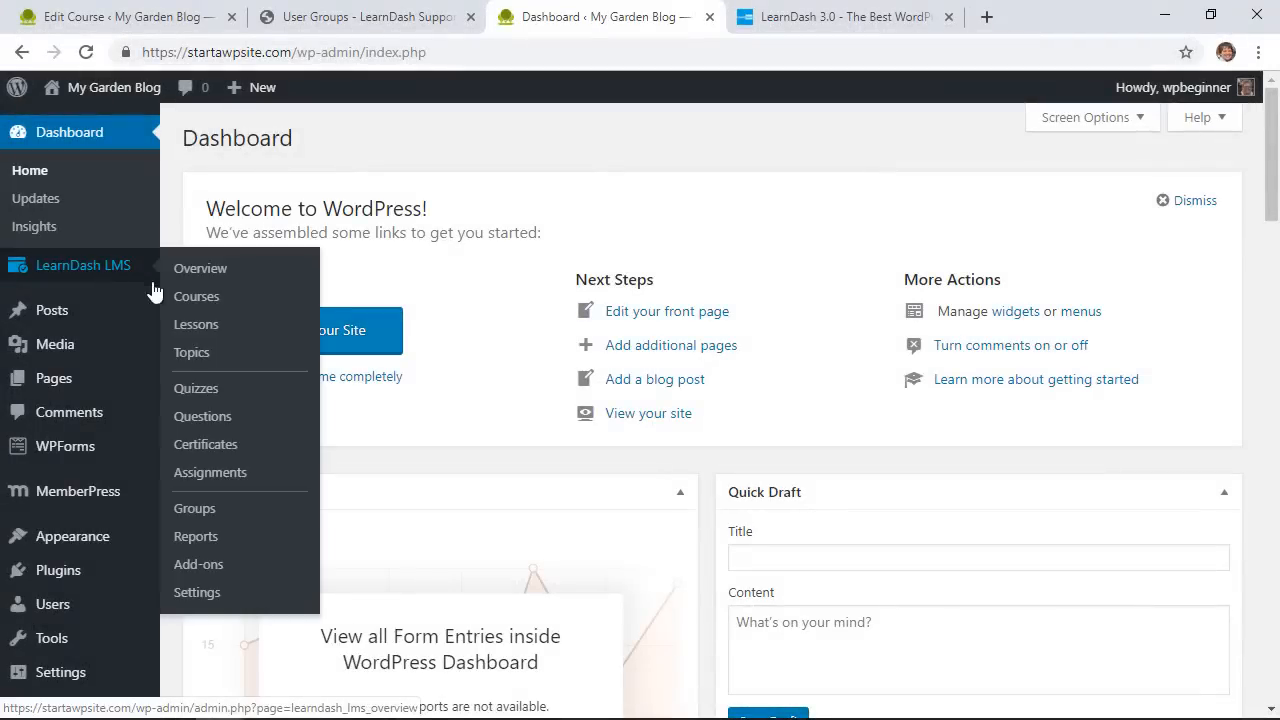
pyautogui.click(196, 592)
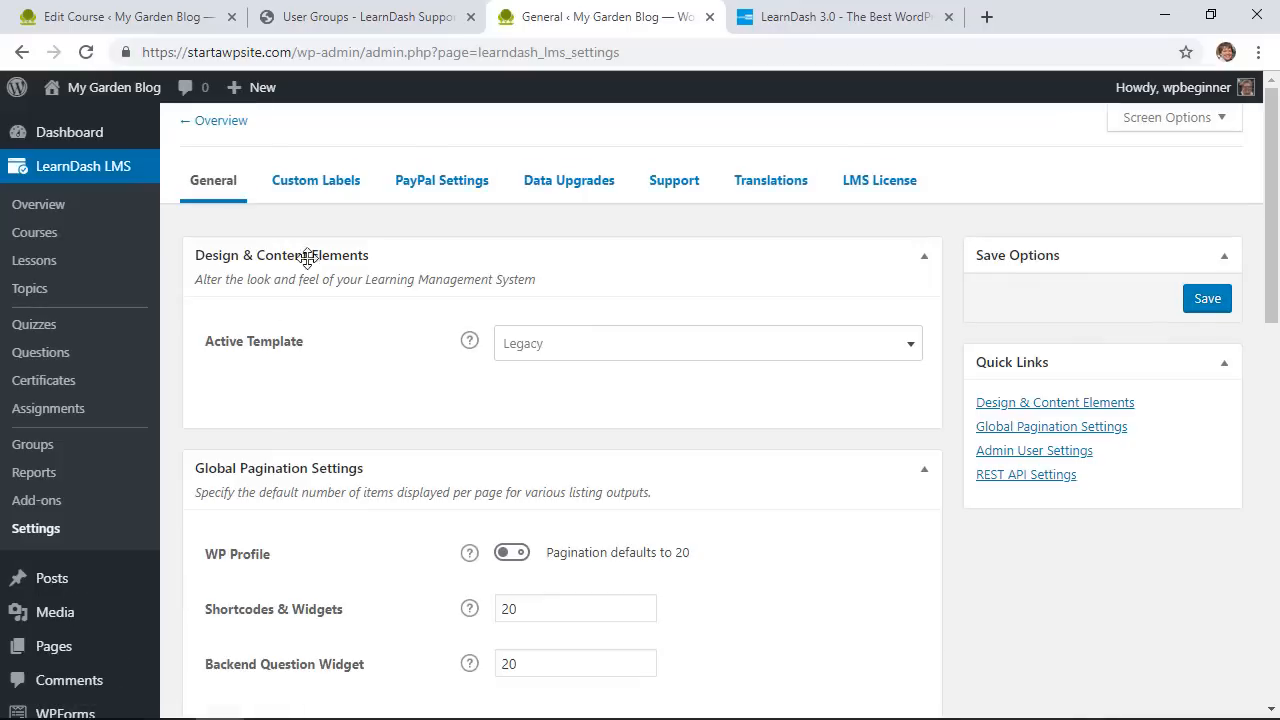
pyautogui.click(520, 357)
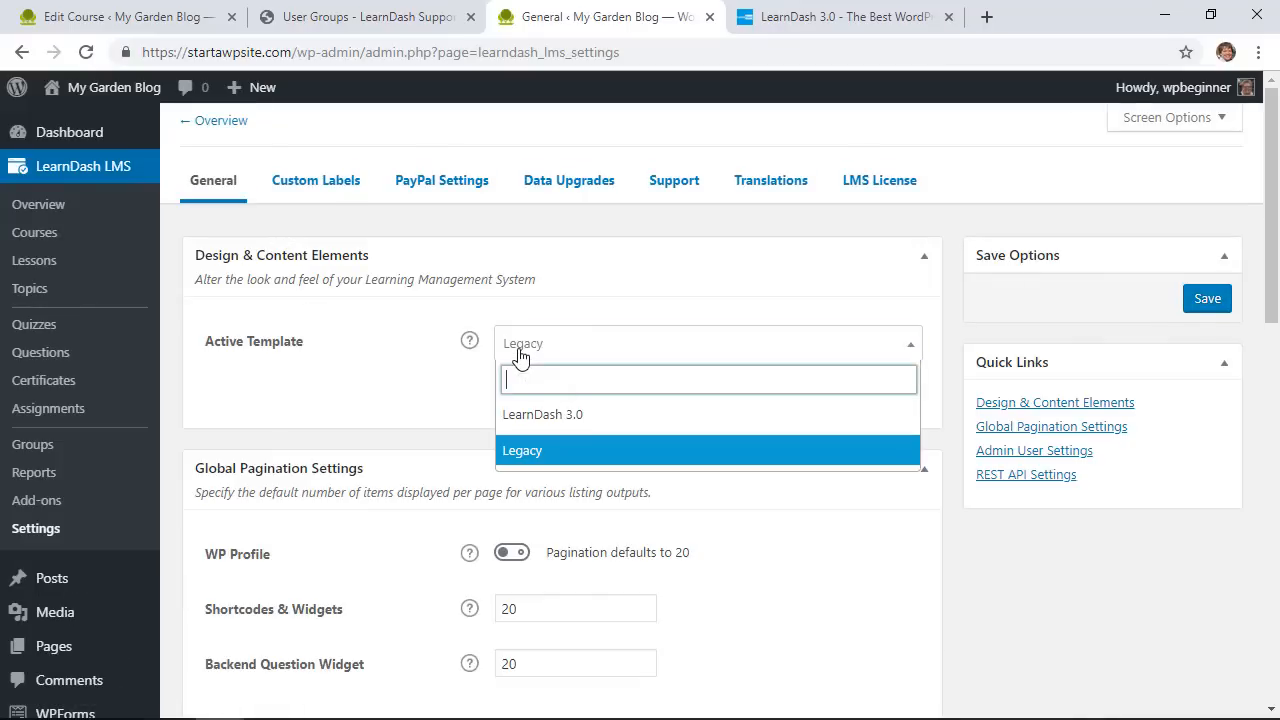
pyautogui.click(577, 418)
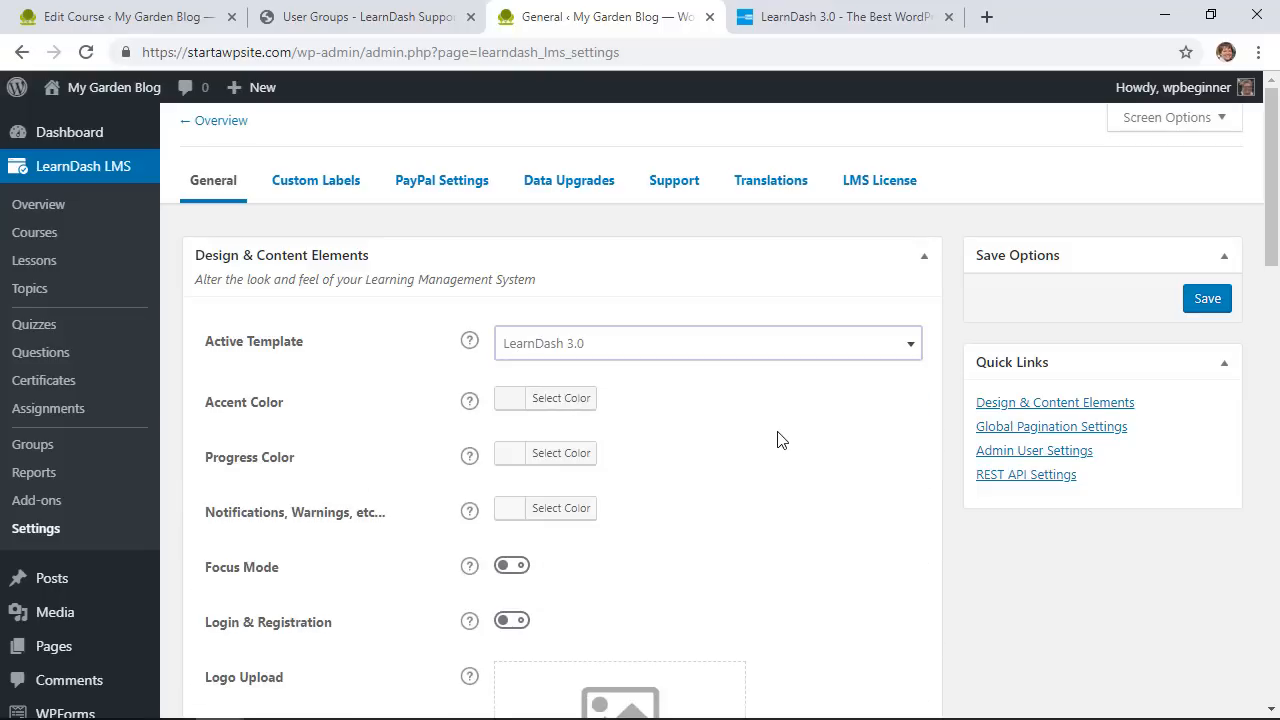
# Set the template's accent color to #ff6200 and its progress color to the preset green
pyautogui.scroll(-1, 781, 440)
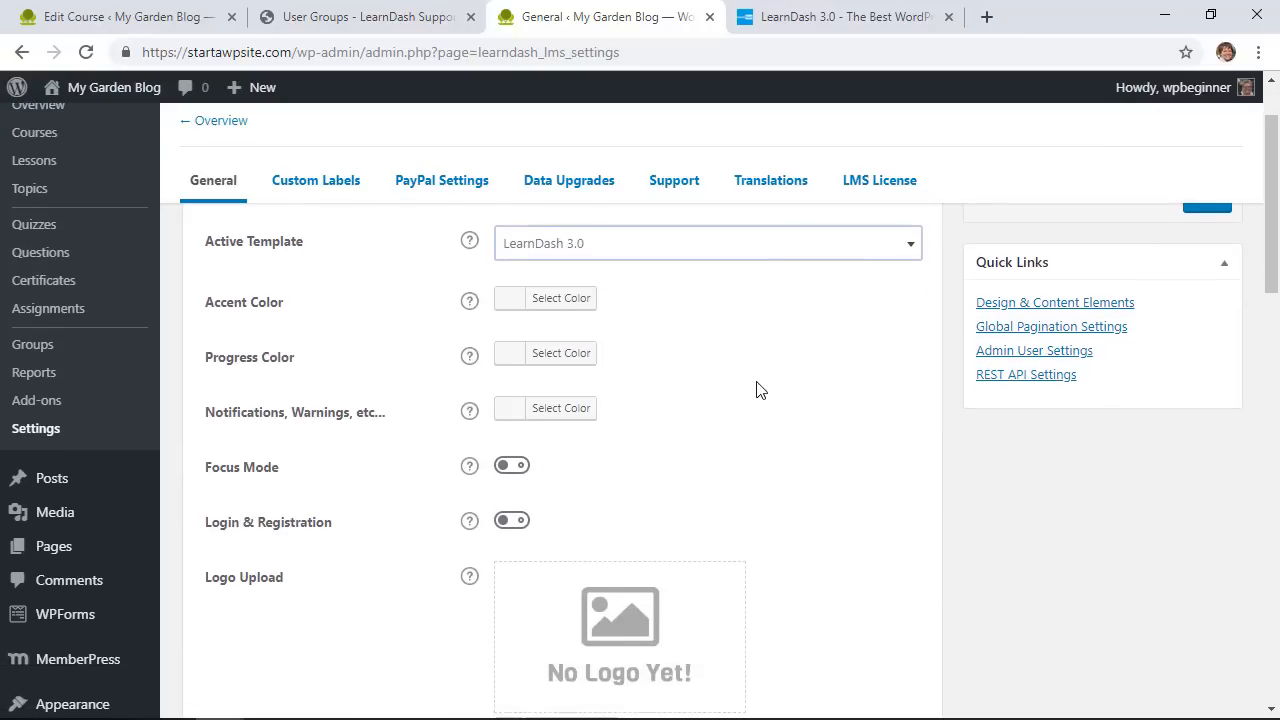
pyautogui.click(551, 312)
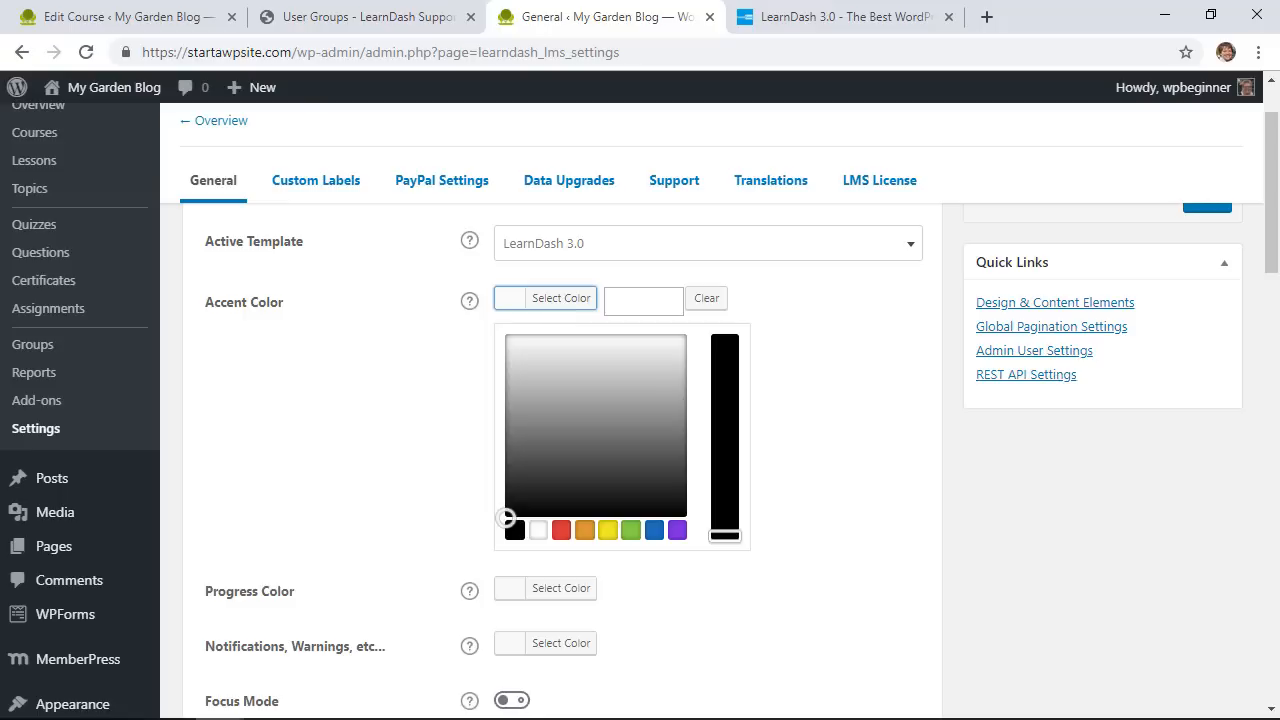
pyautogui.hotkey('ctrl', 'v')
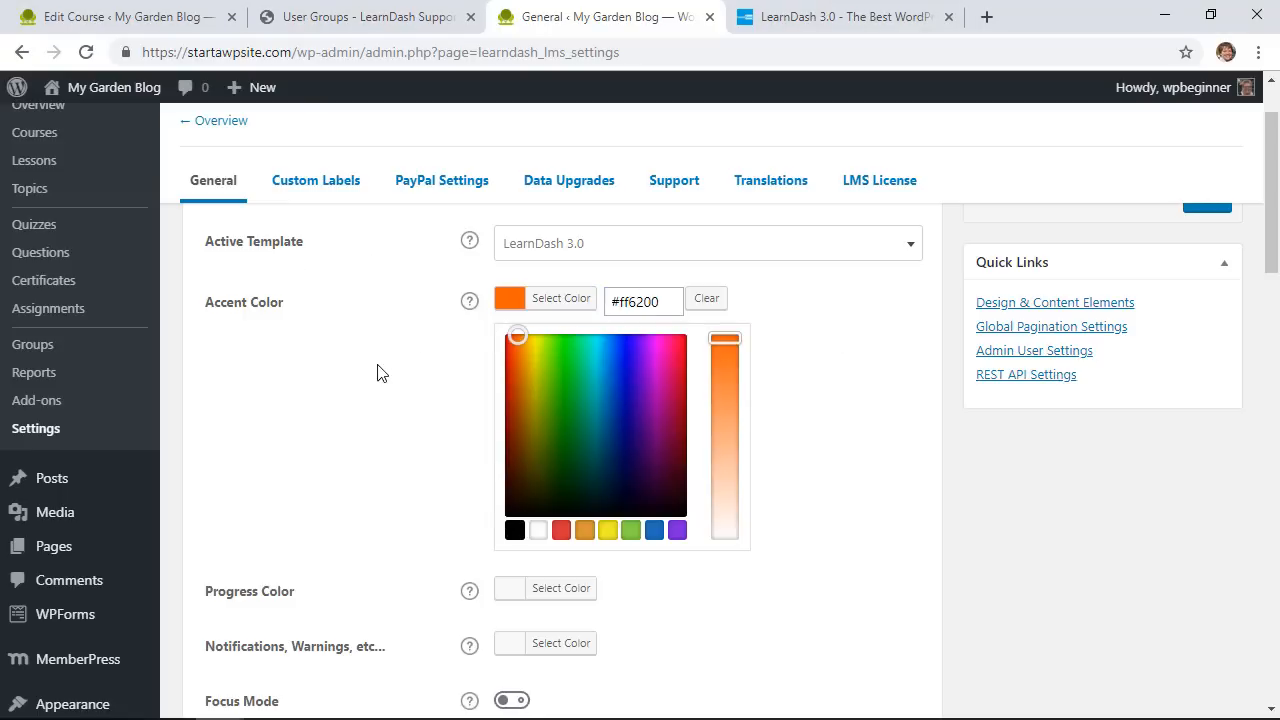
pyautogui.click(377, 373)
pyautogui.click(549, 353)
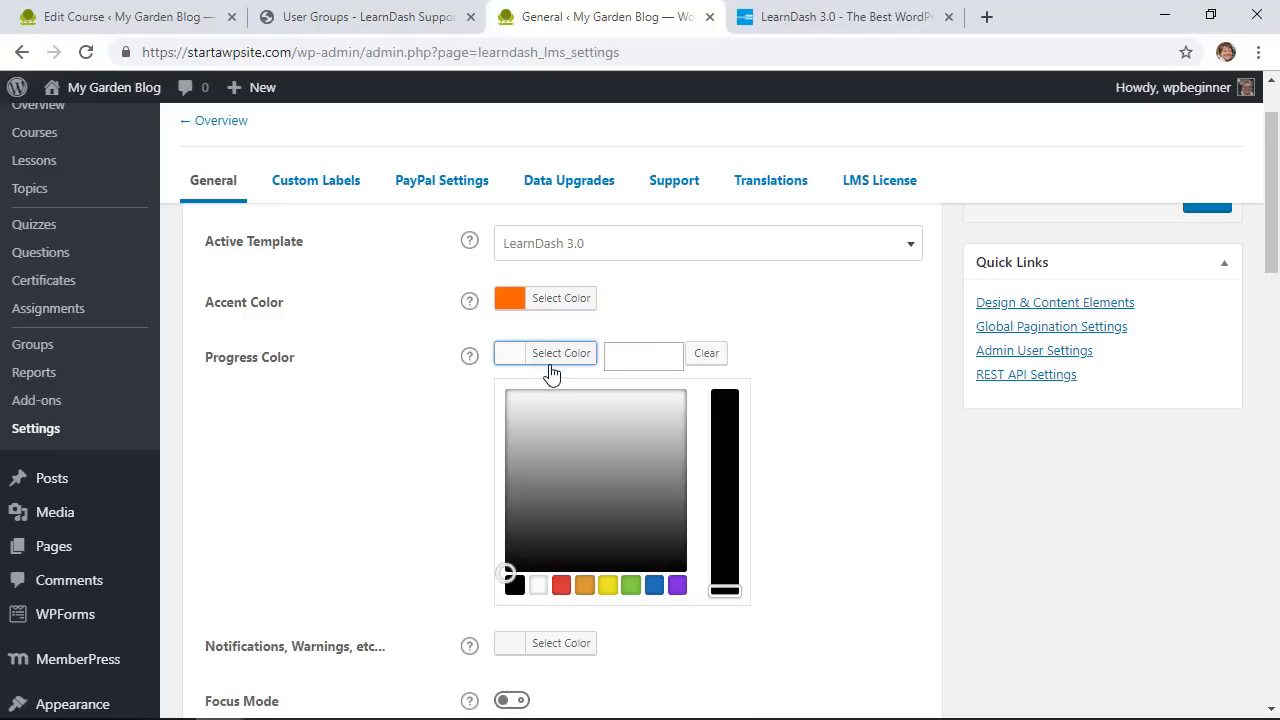
pyautogui.click(630, 585)
pyautogui.scroll(-1, 829, 374)
pyautogui.click(409, 331)
# Set the color for notifications and warnings to the preset red, #dd3333
pyautogui.click(549, 315)
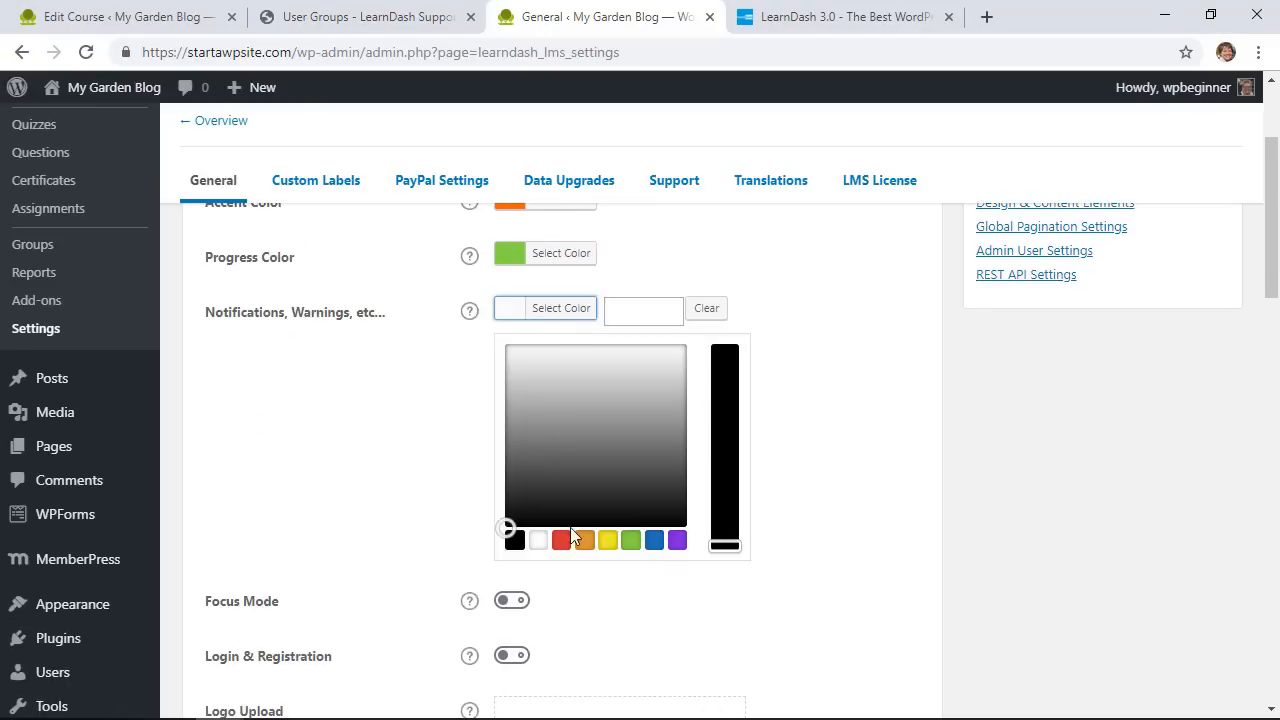
pyautogui.click(562, 540)
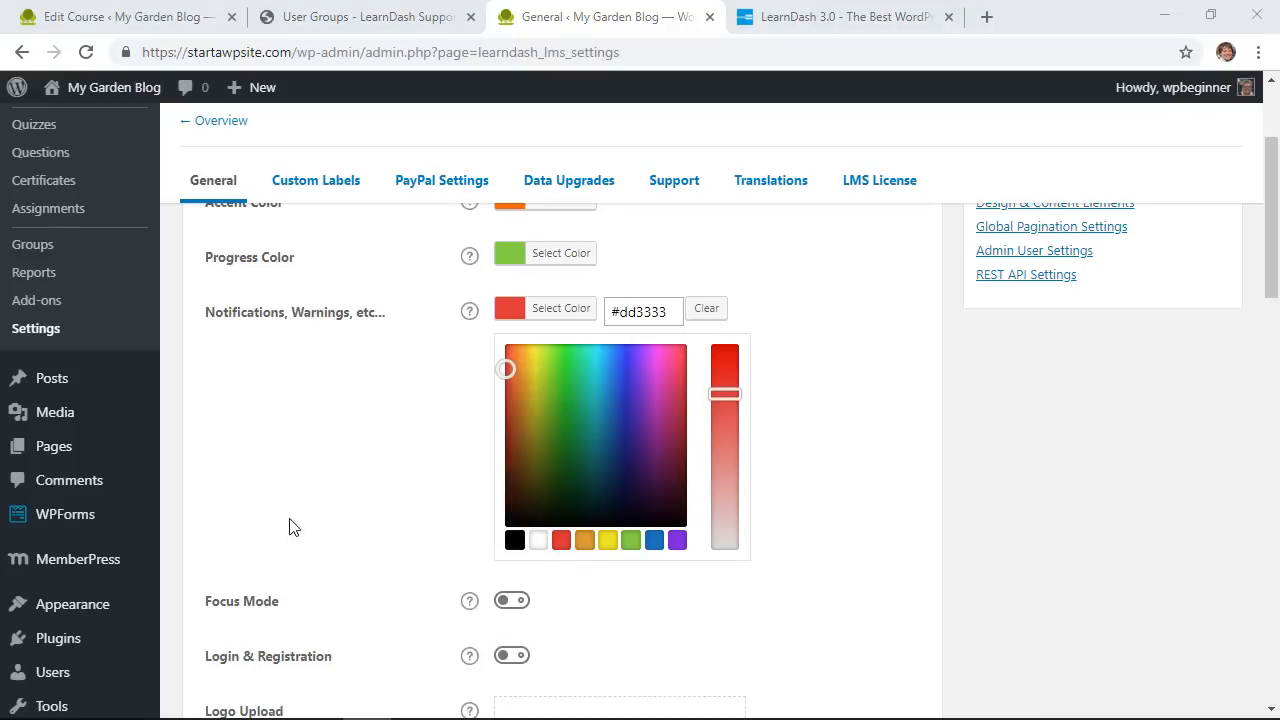
pyautogui.scroll(1, 363, 411)
pyautogui.click(286, 491)
# Enable Focus Mode and the customized Login & Registration for LearnDash courses
pyautogui.scroll(-1, 391, 480)
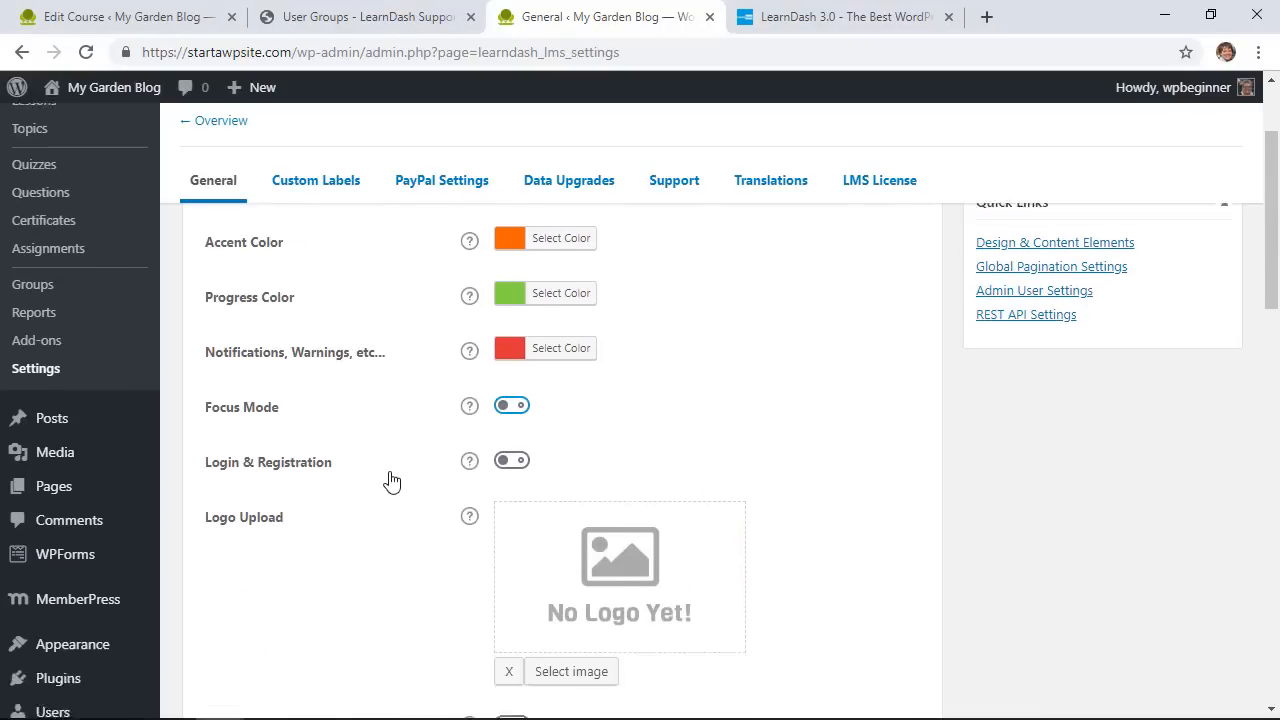
pyautogui.click(510, 367)
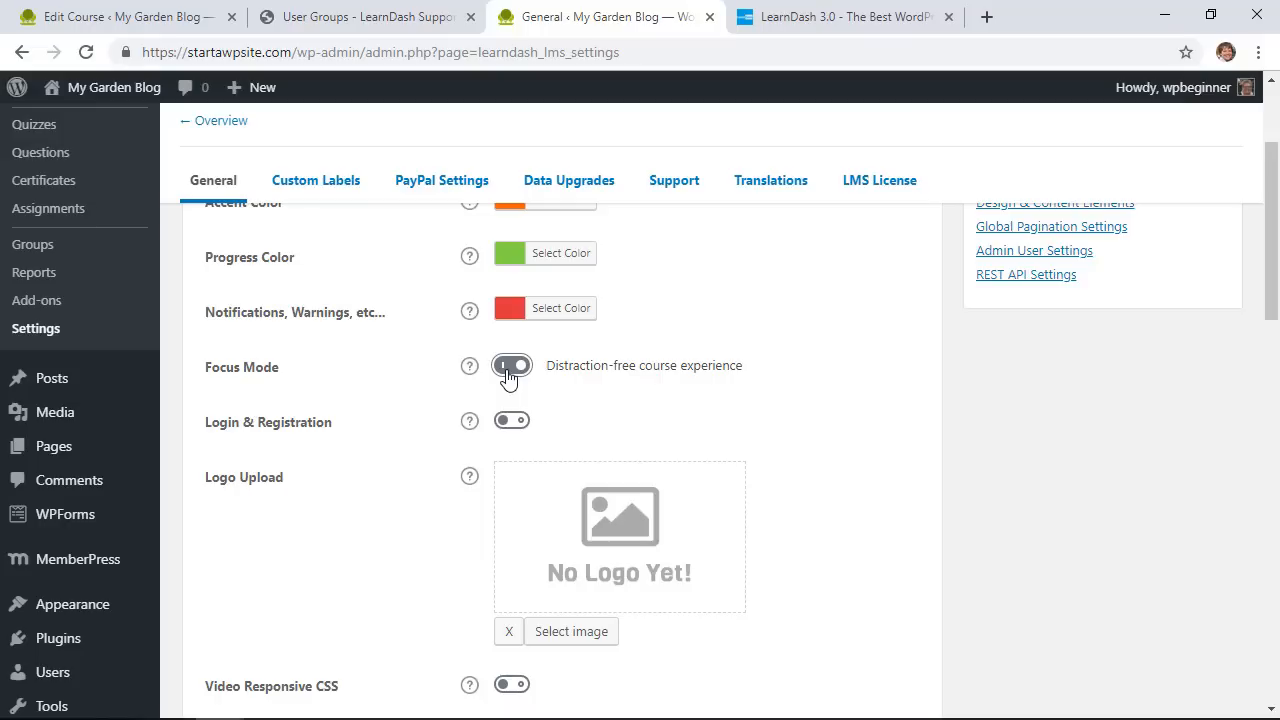
pyautogui.scroll(-1, 452, 411)
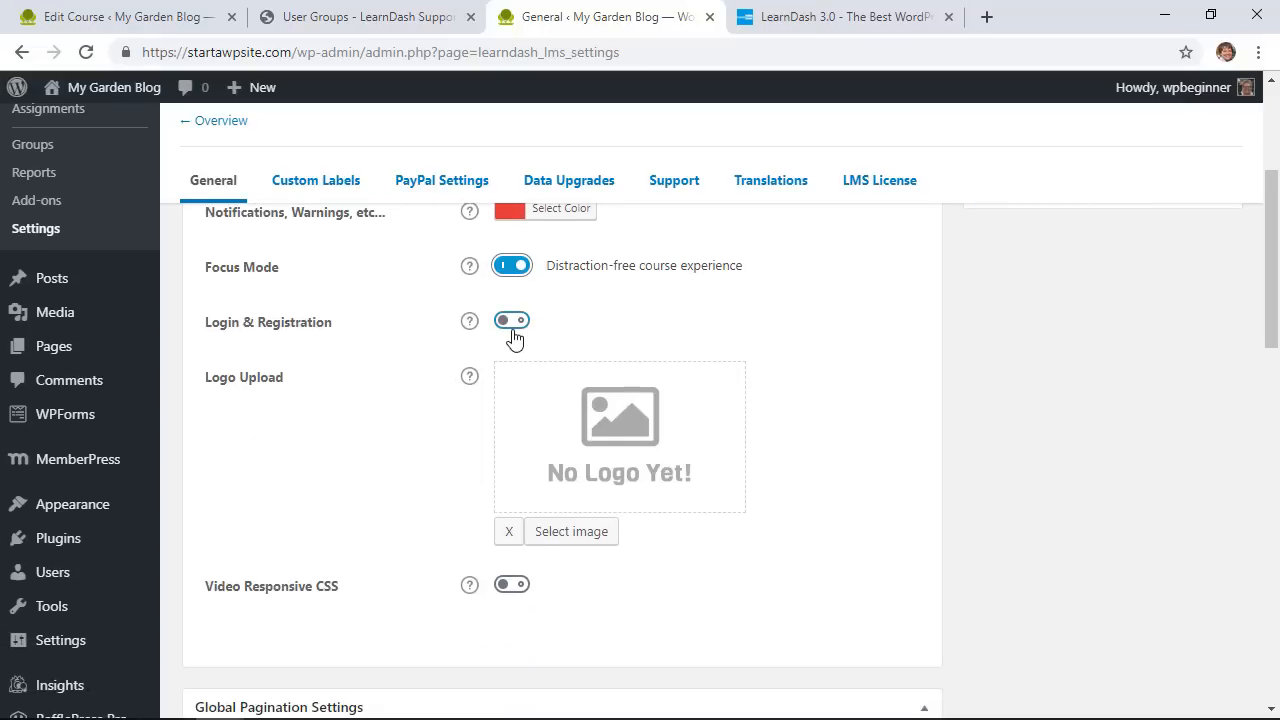
pyautogui.click(520, 330)
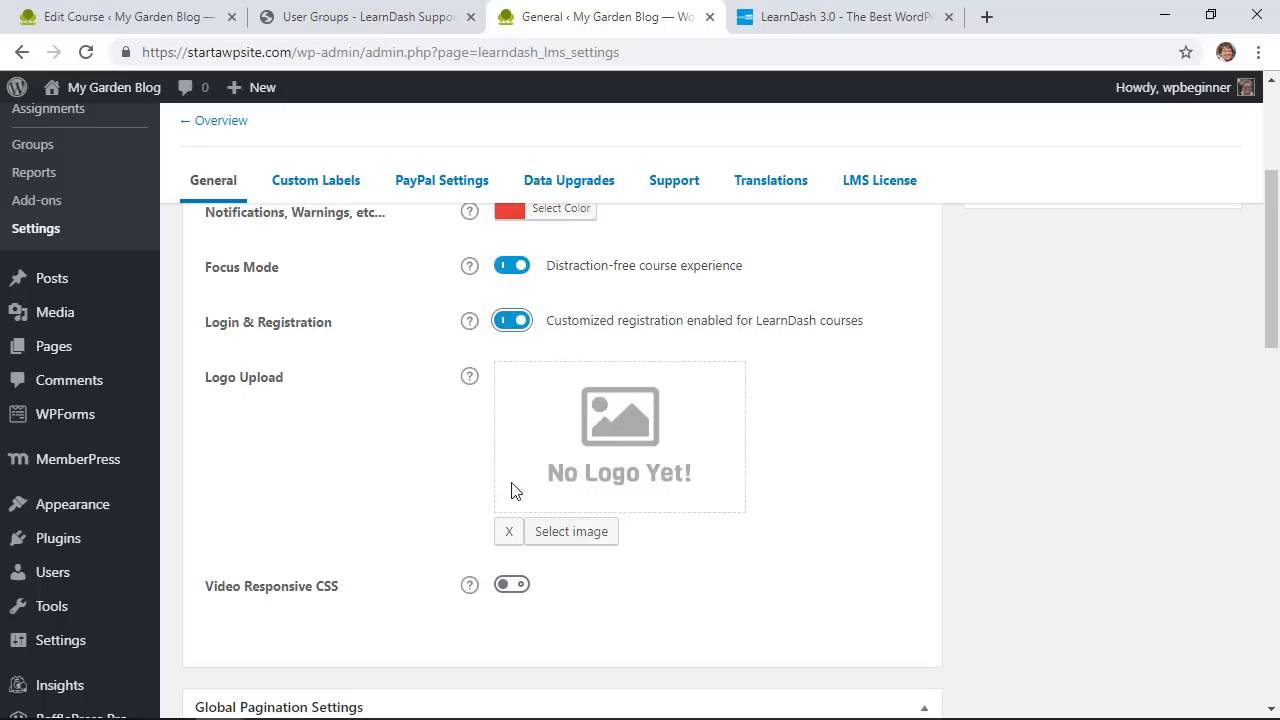
# Use logo-retina-free-img-1.png from the media library as the LearnDash logo and save the settings
pyautogui.click(550, 537)
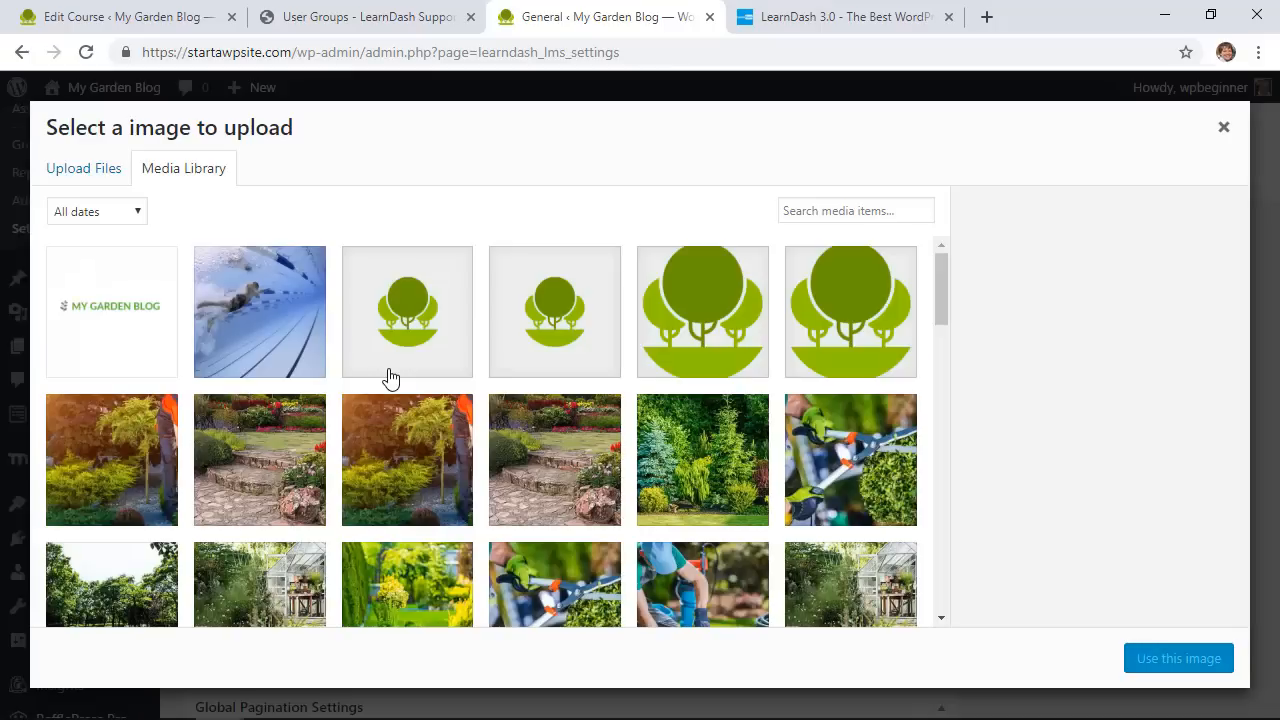
pyautogui.click(687, 322)
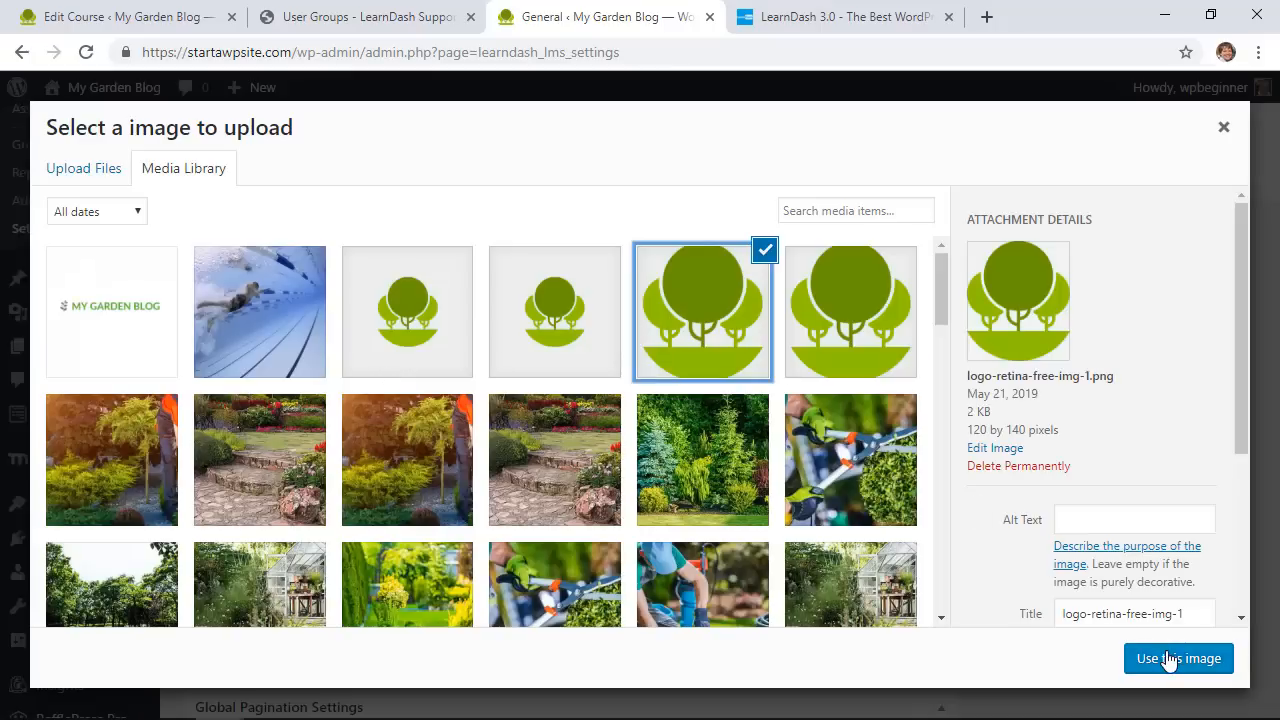
pyautogui.click(1170, 659)
pyautogui.scroll(3, 774, 423)
pyautogui.click(1207, 298)
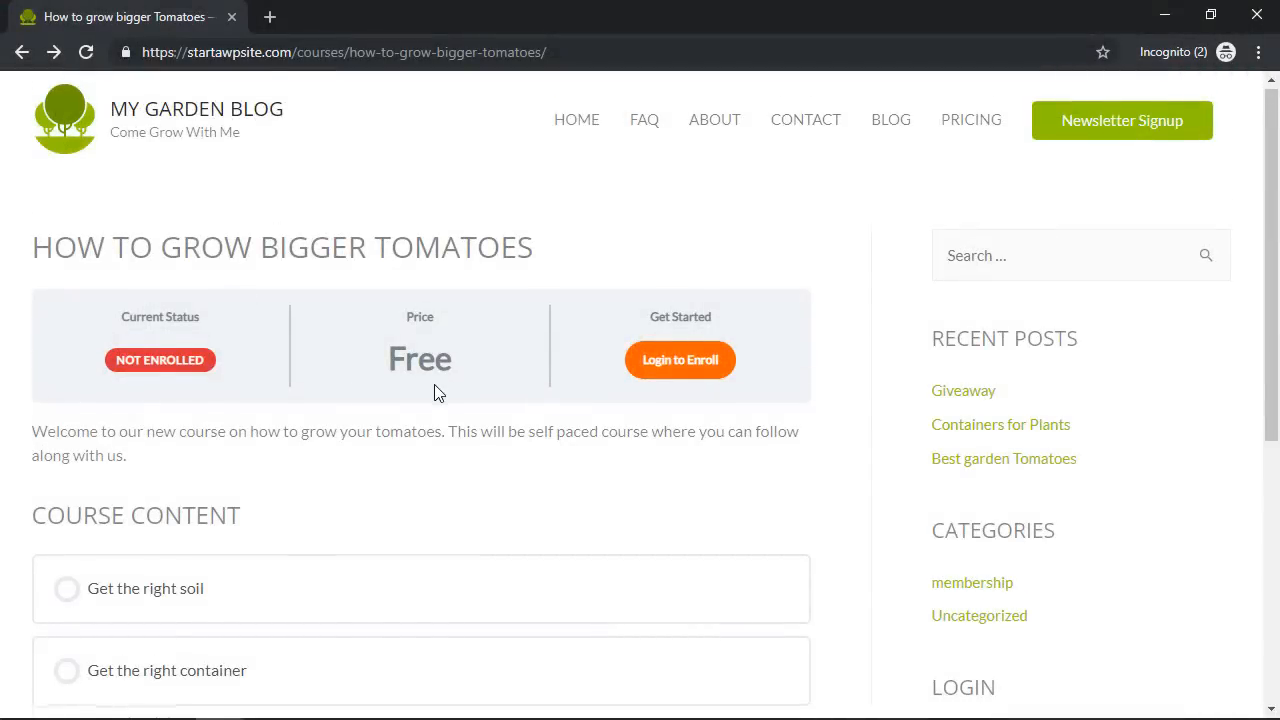
# Review the live tomato course page as a logged-out visitor, then open its enrollment login form and examine the layout
pyautogui.scroll(-2, 434, 394)
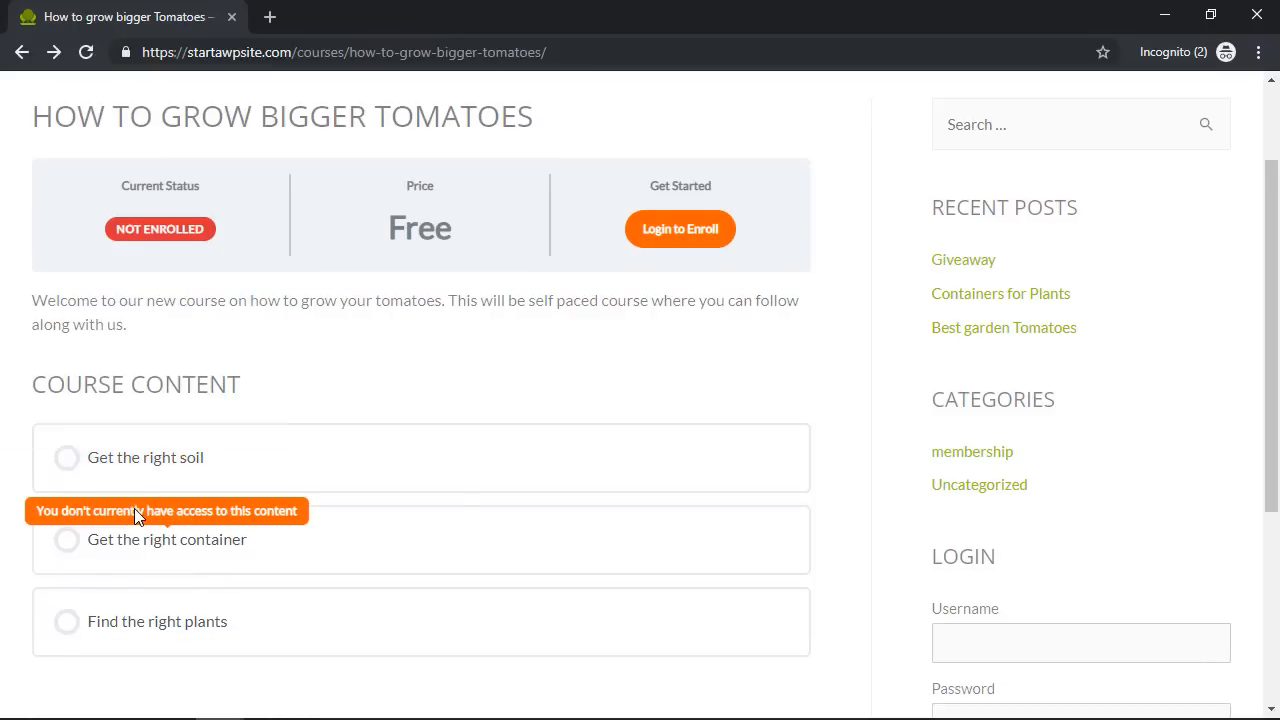
pyautogui.scroll(2, 239, 395)
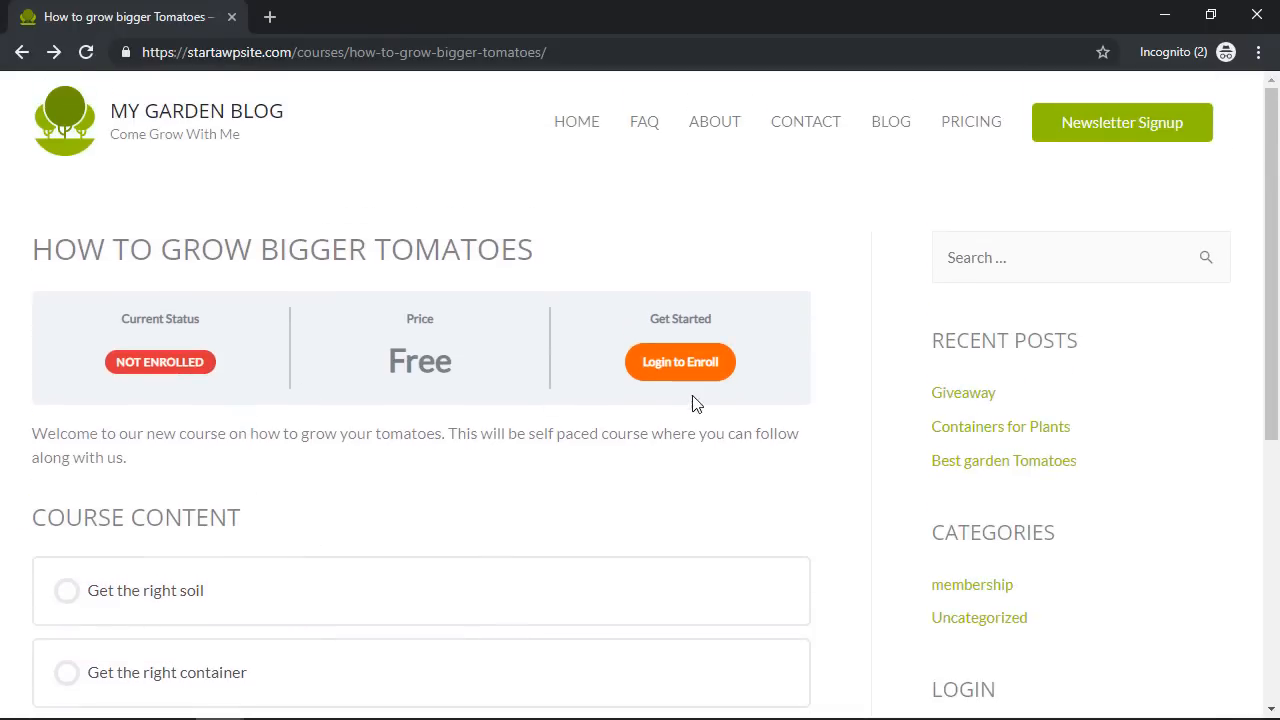
pyautogui.click(690, 382)
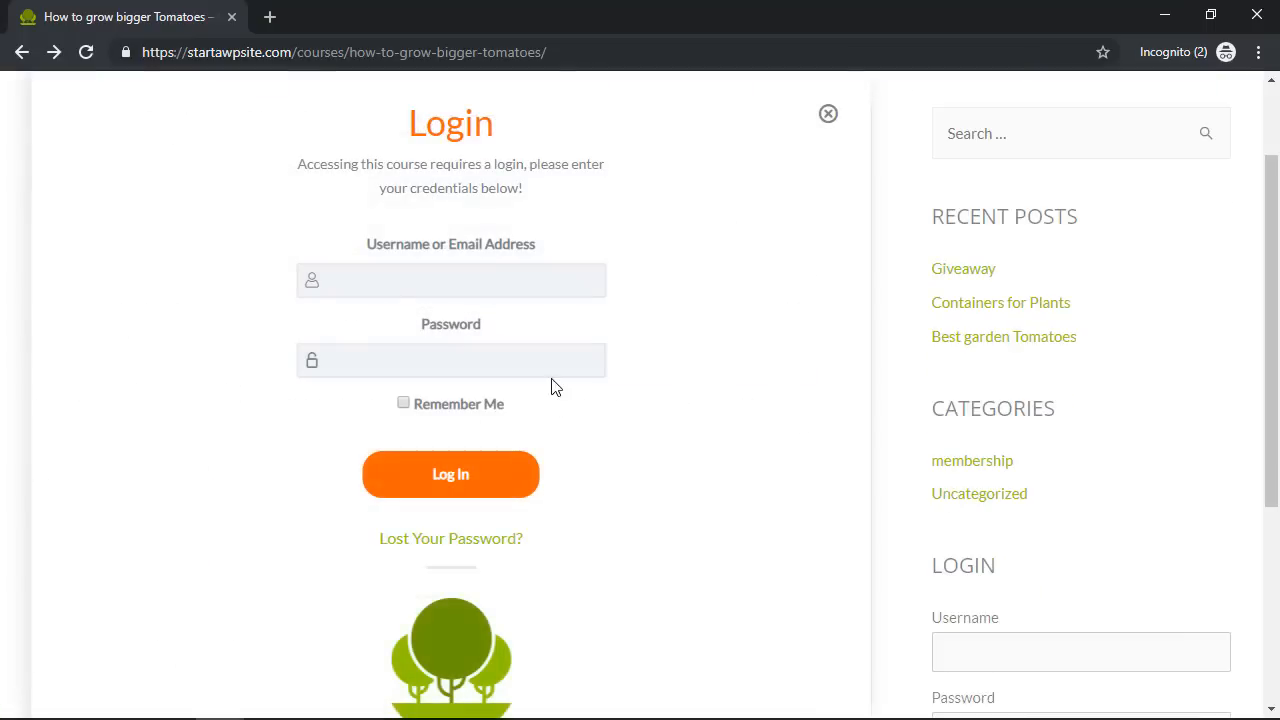
pyautogui.scroll(-3, 771, 331)
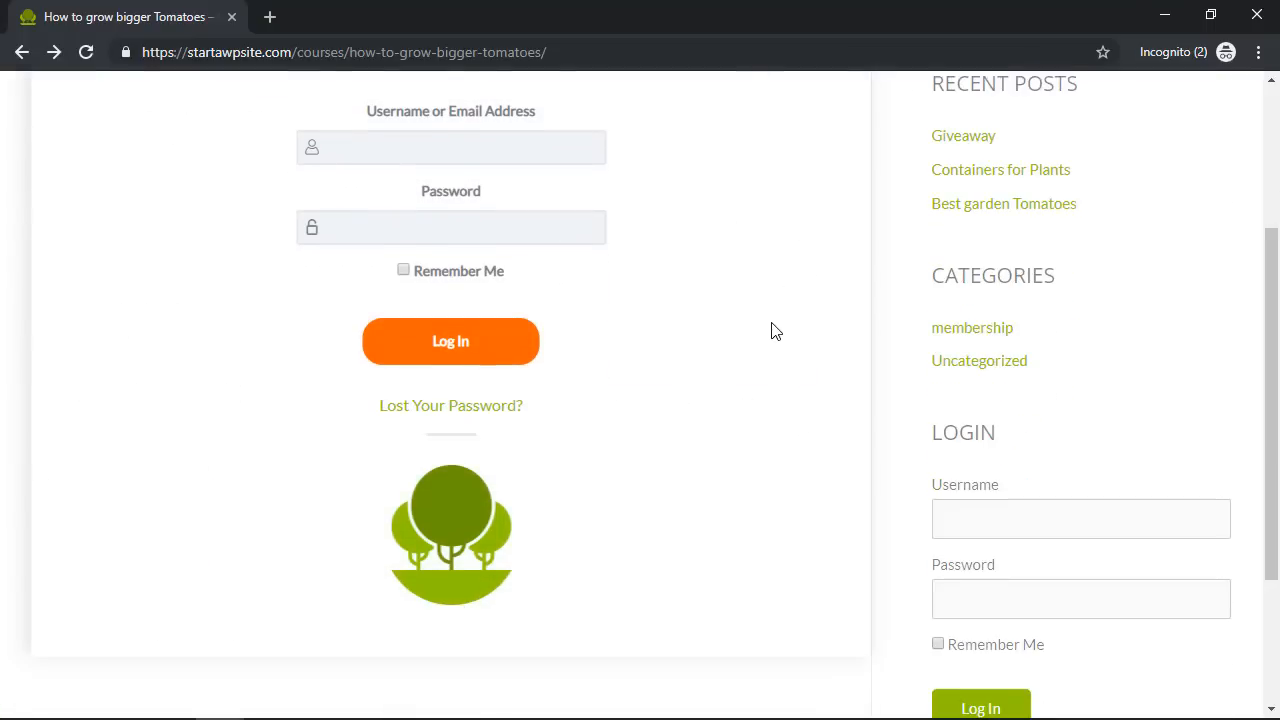
pyautogui.scroll(3, 771, 331)
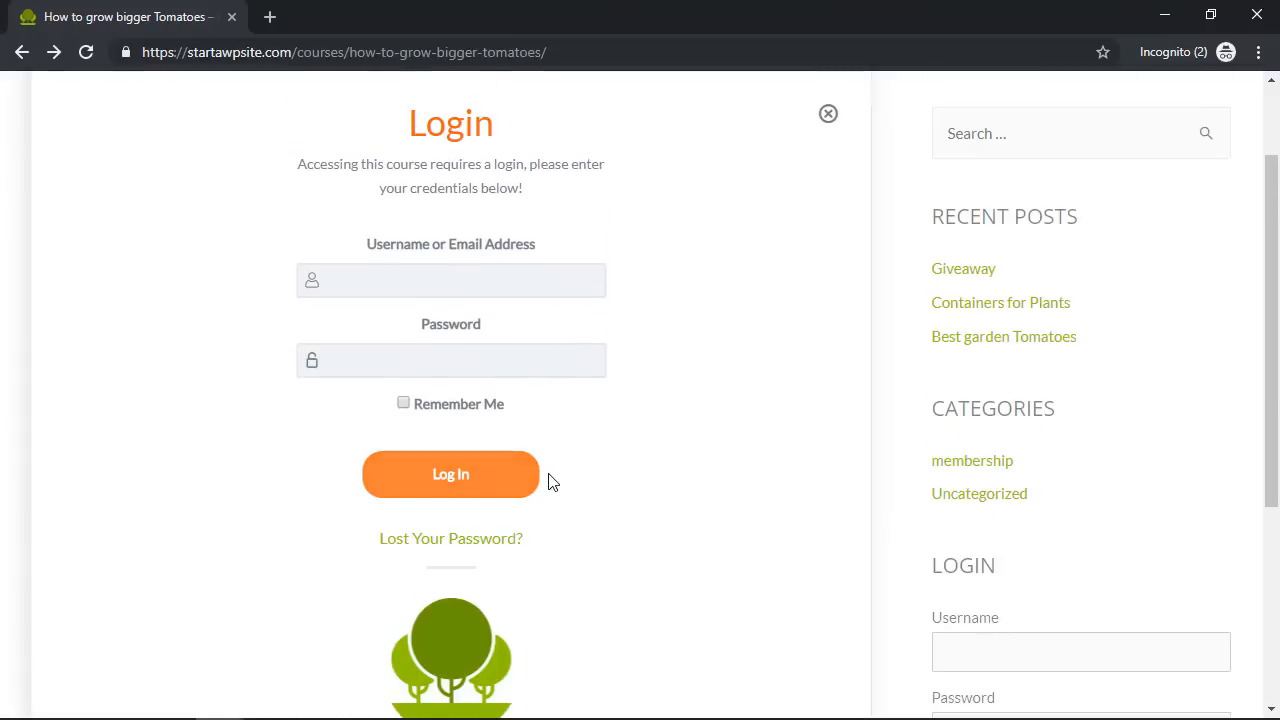
pyautogui.scroll(1, 606, 371)
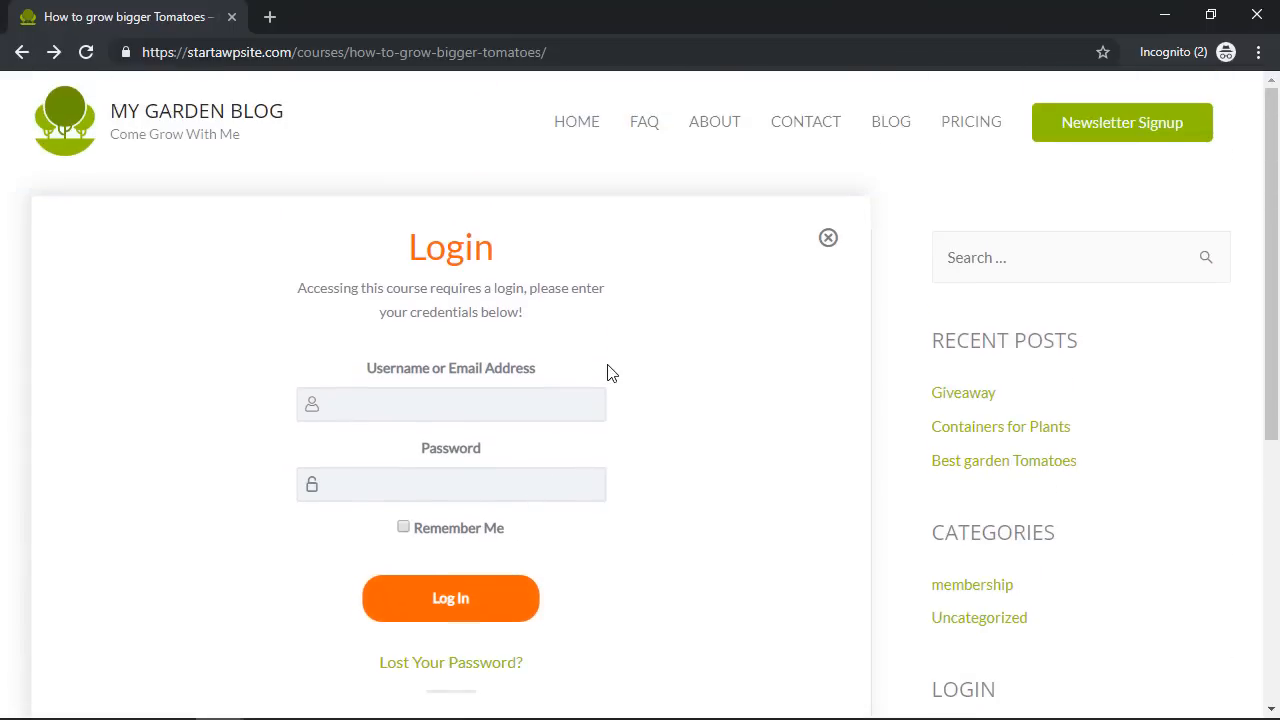
pyautogui.press('Escape')
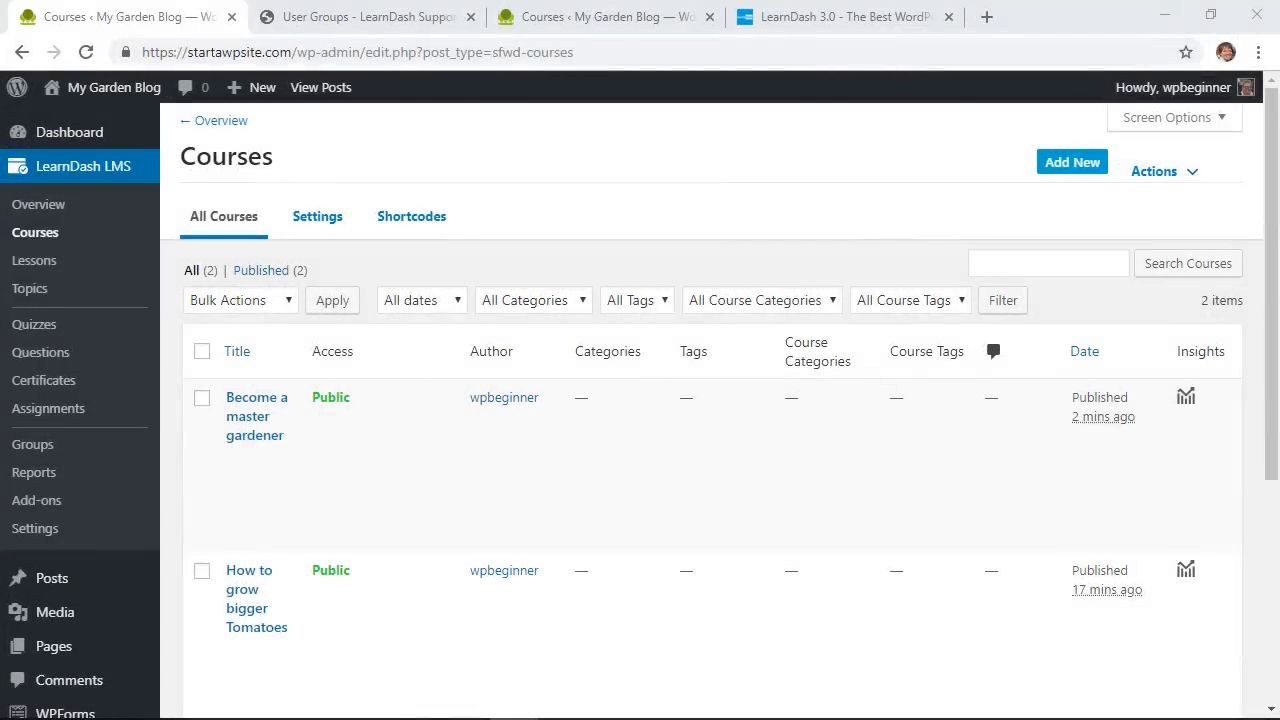
# Open the LearnDash course shortcodes reference and copy the [ld_course_list] shortcode
pyautogui.click(419, 230)
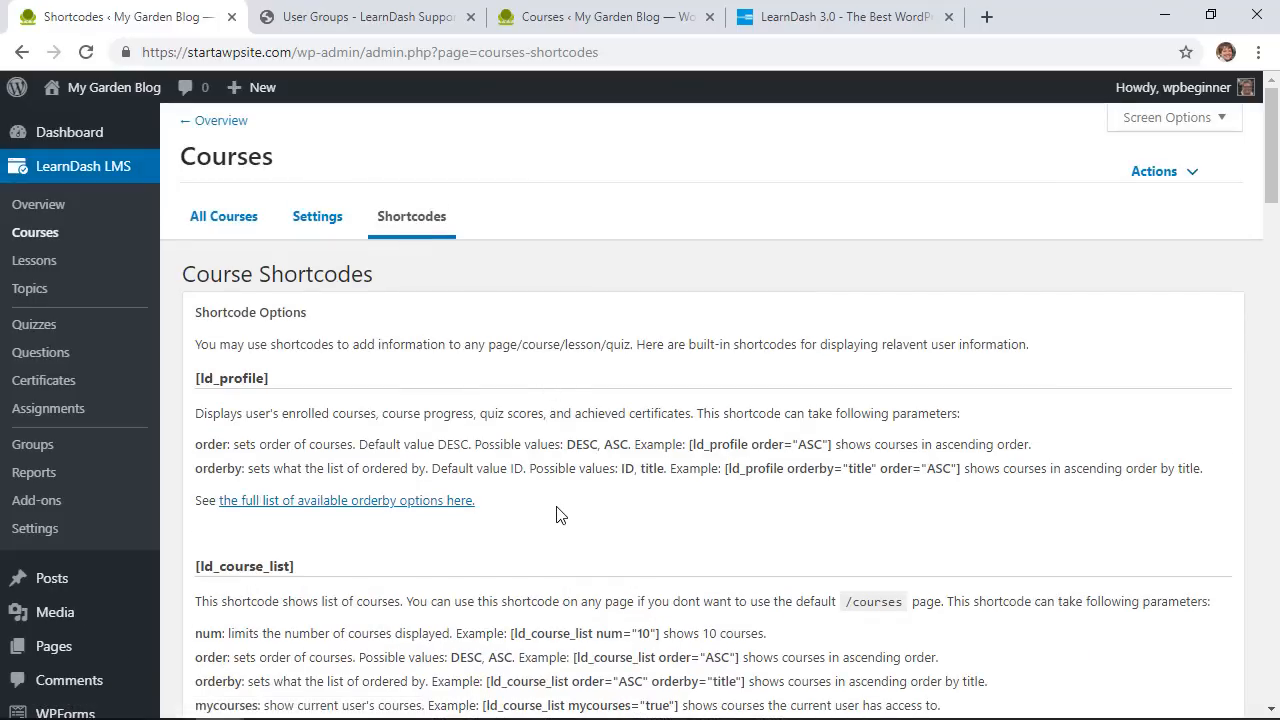
pyautogui.scroll(-3, 558, 514)
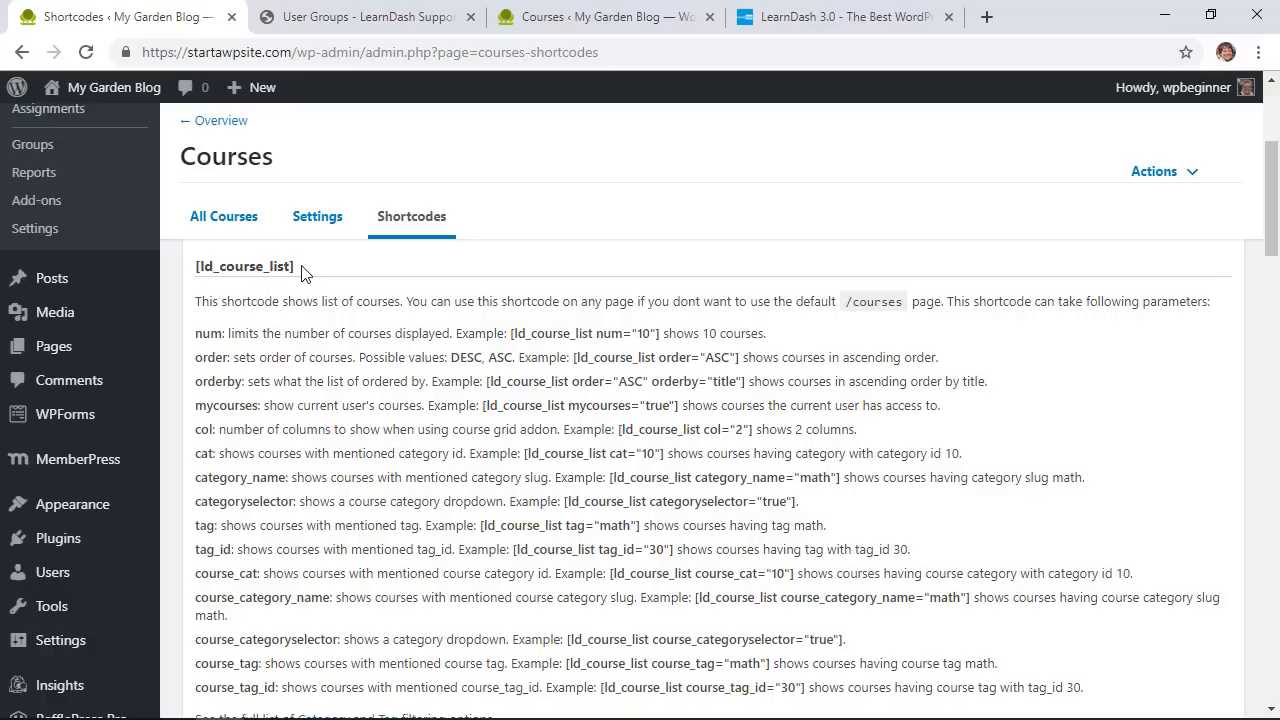
pyautogui.moveTo(301, 266); pyautogui.dragTo(204, 268)
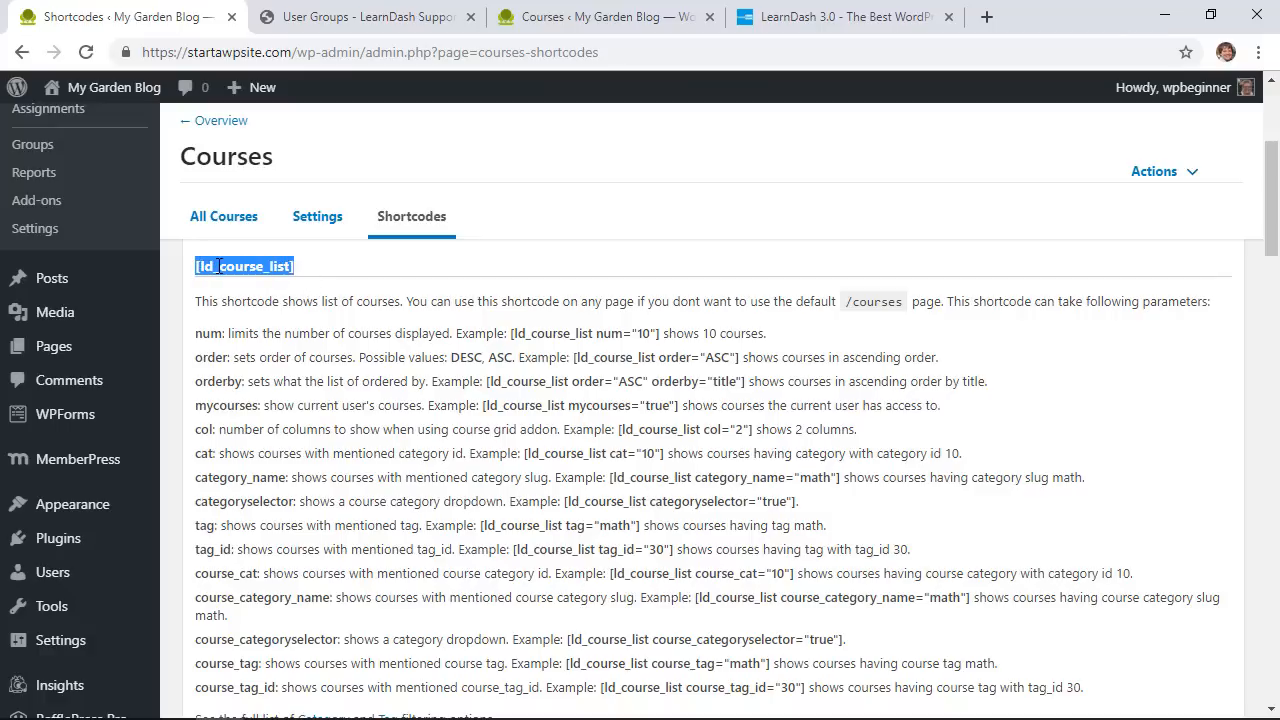
pyautogui.rightClick(218, 266)
pyautogui.click(244, 283)
pyautogui.scroll(-2, 328, 398)
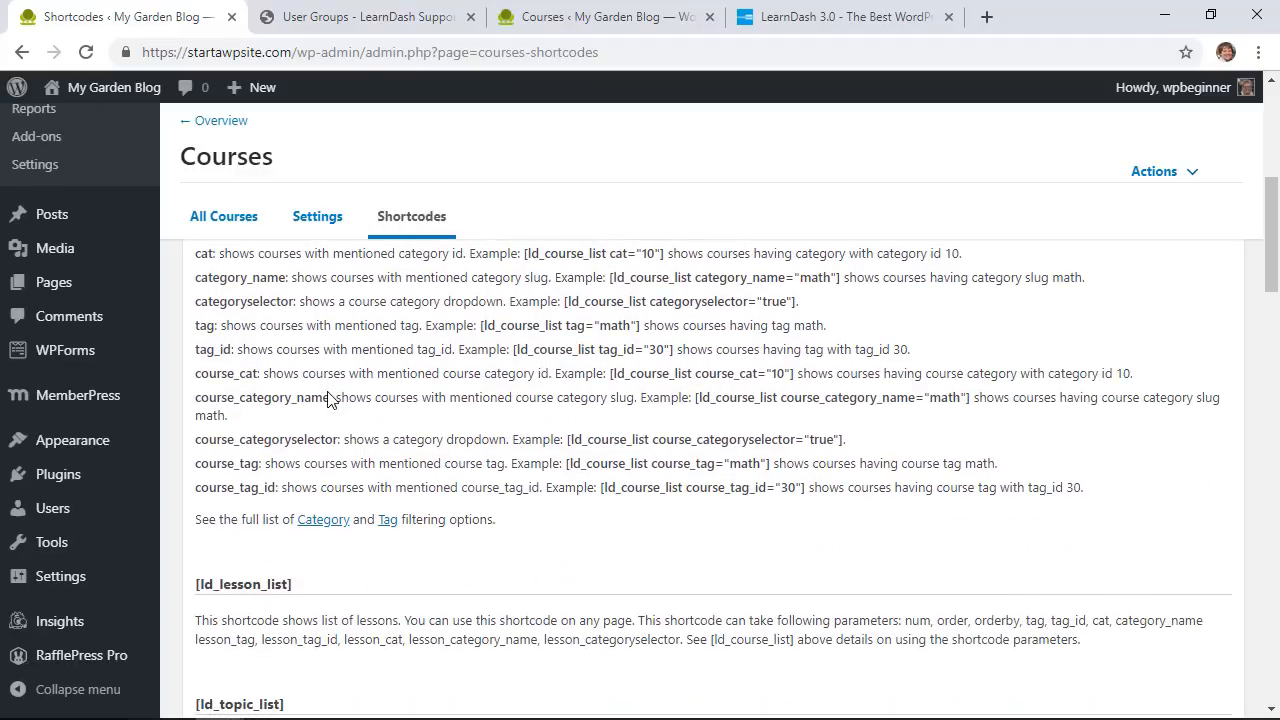
pyautogui.scroll(6, 328, 398)
# Create a page titled courses in the standard editor, paste the [ld_course_list] shortcode into it, and publish it
pyautogui.moveTo(30, 652)
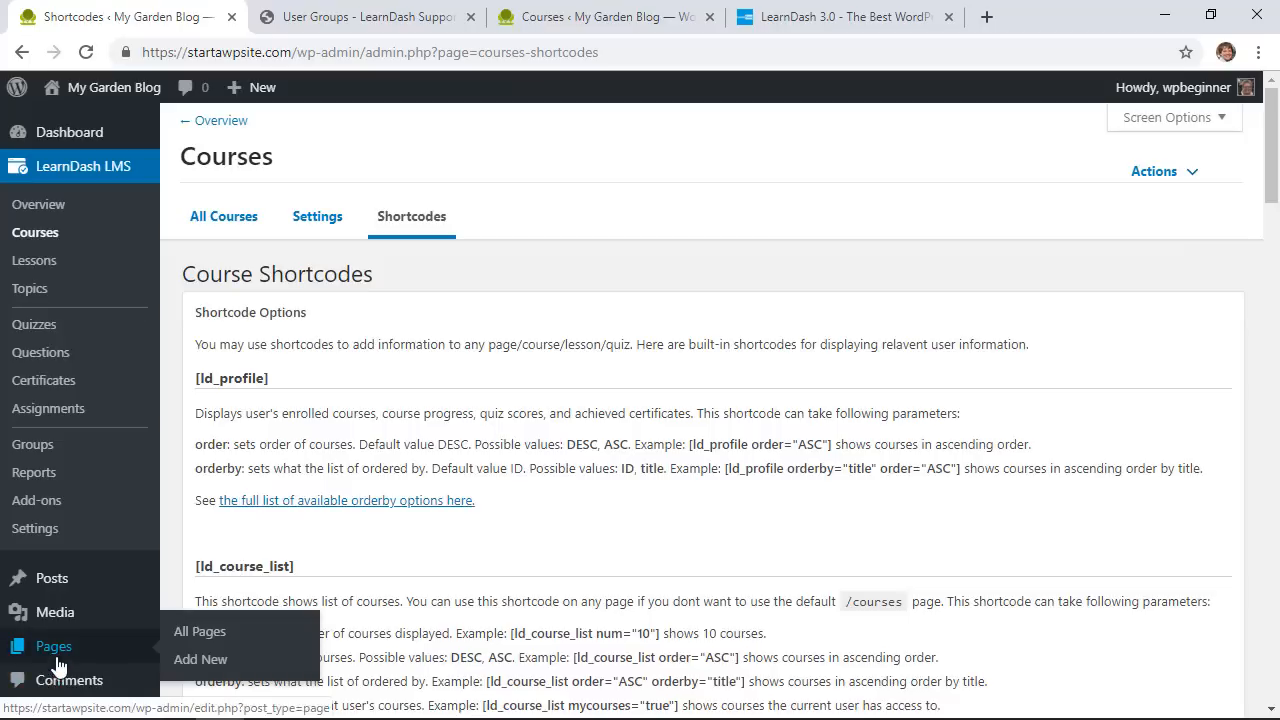
pyautogui.click(197, 661)
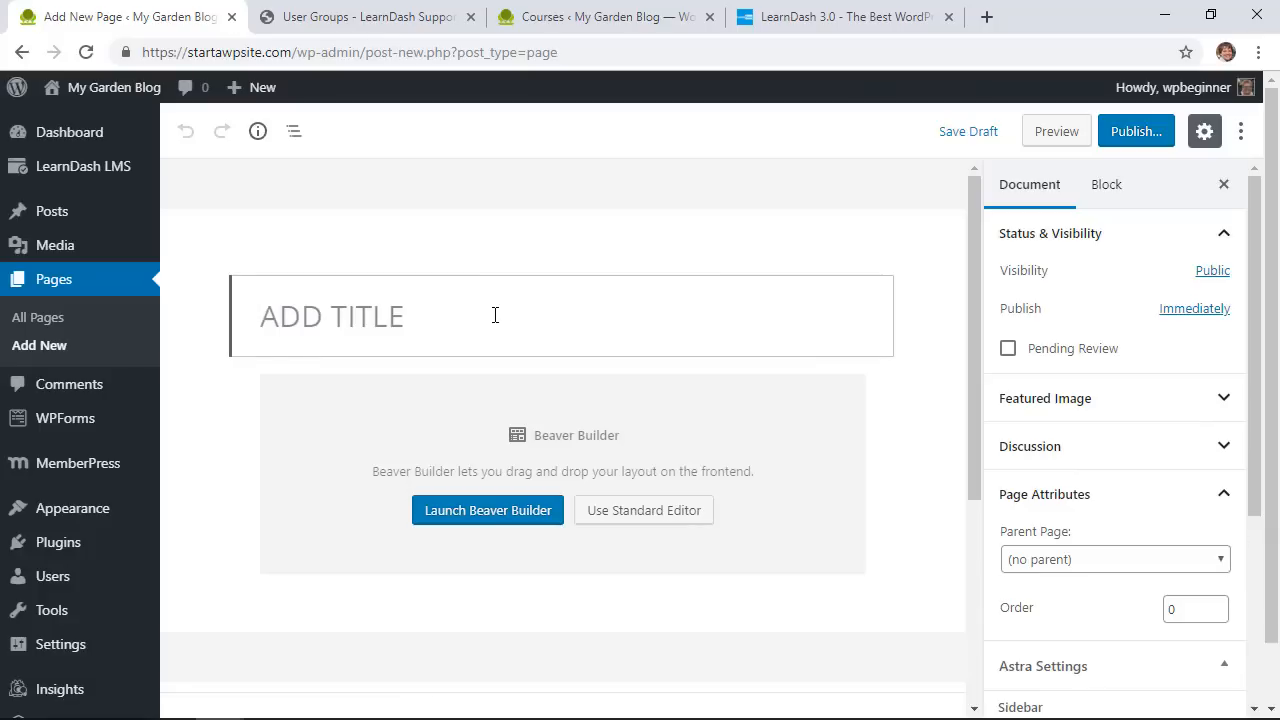
pyautogui.write('Courses')
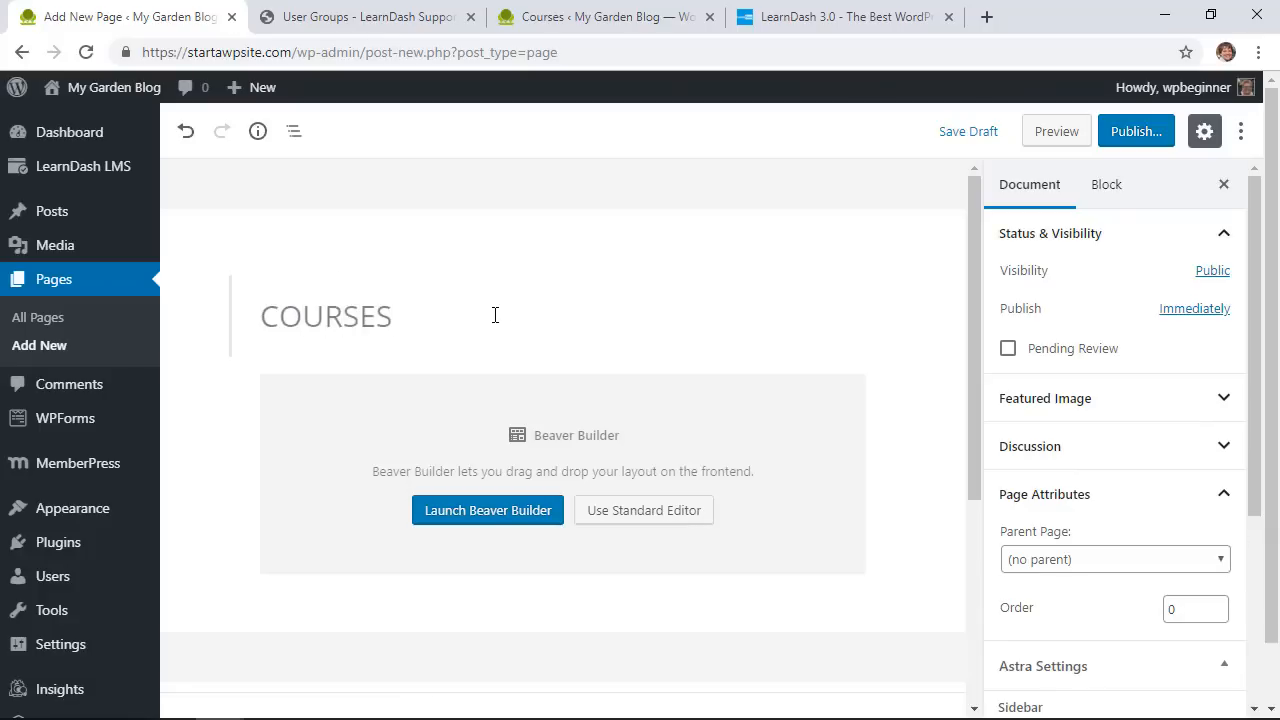
pyautogui.click(631, 515)
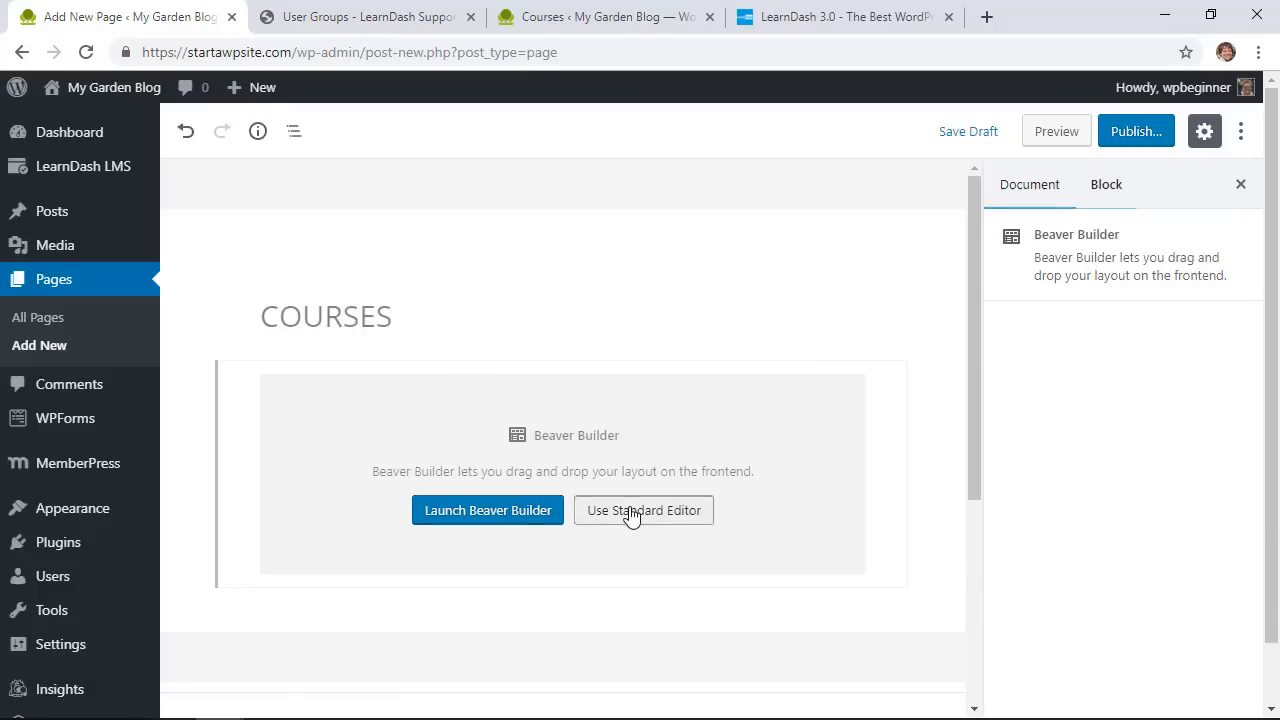
pyautogui.hotkey('ctrl', 'v')
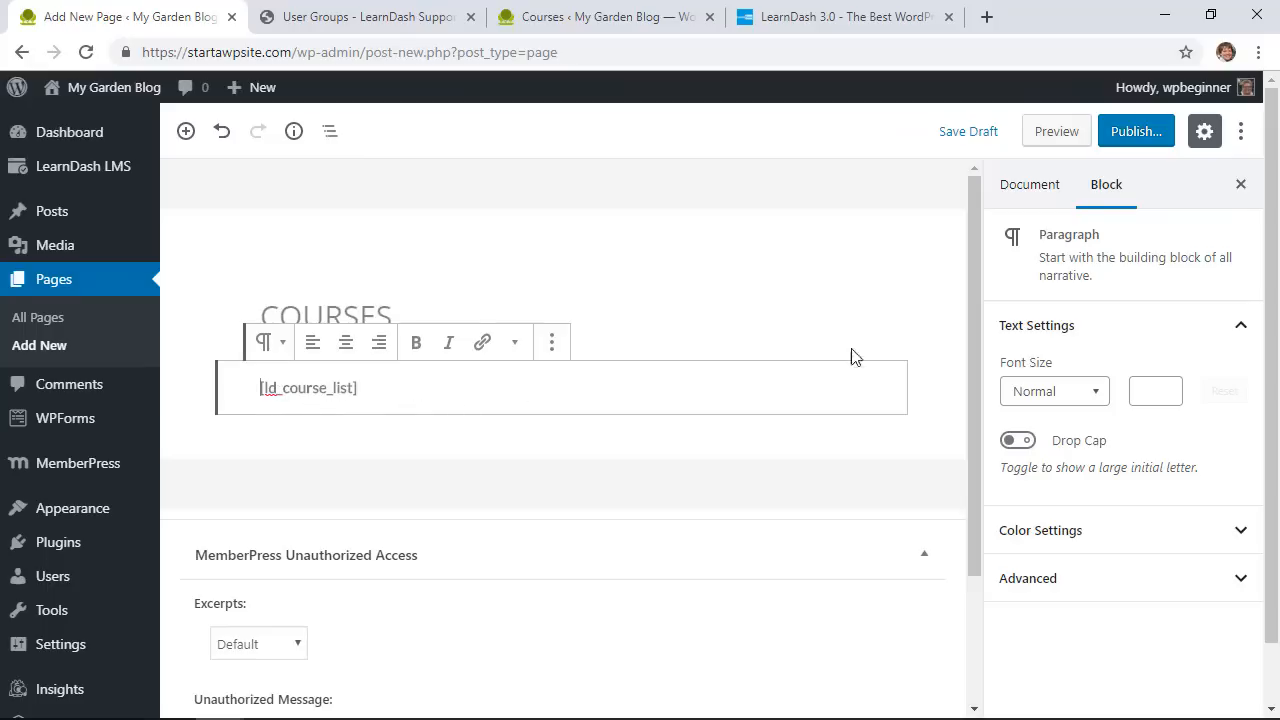
pyautogui.click(1133, 133)
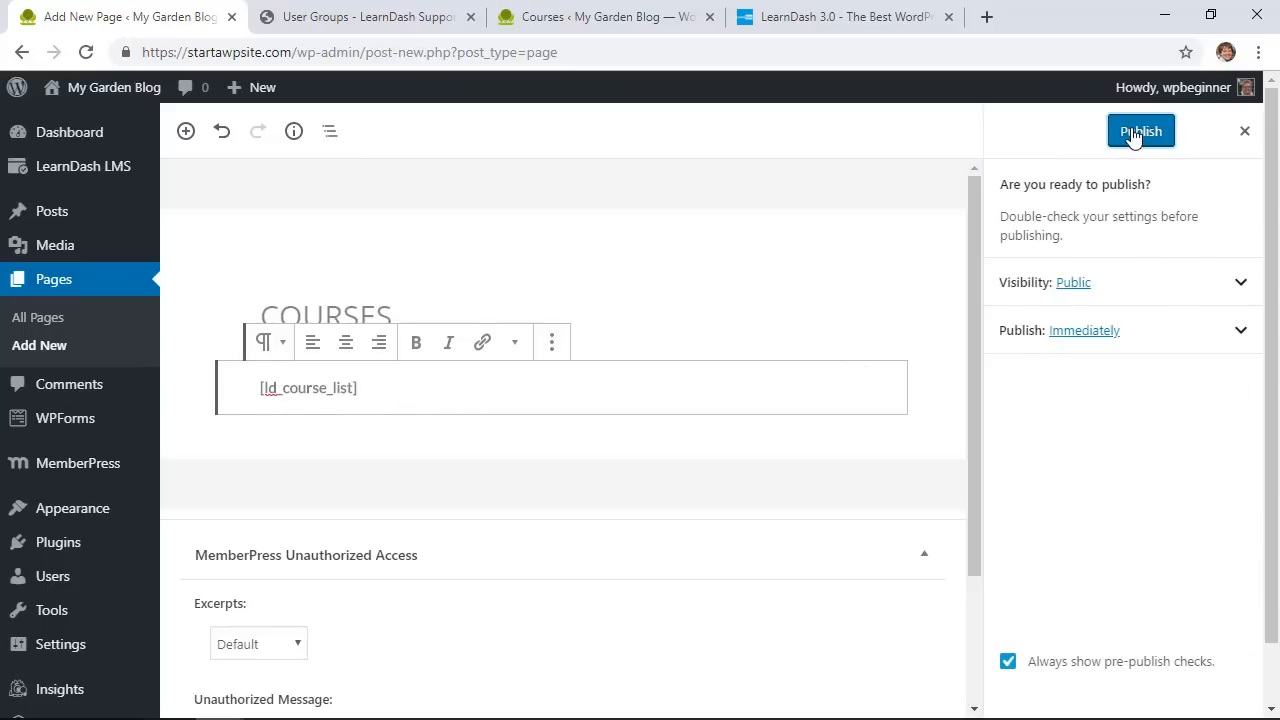
pyautogui.click(1133, 136)
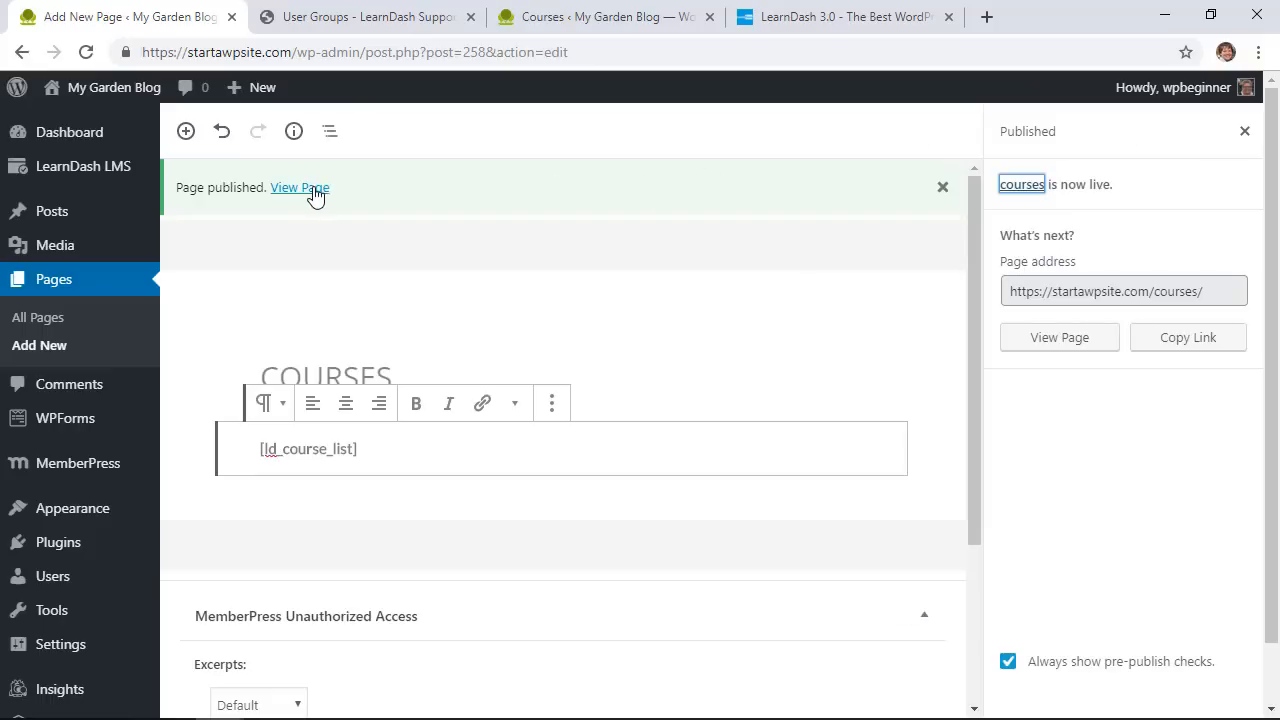
# View the published courses page, check how the course list is laid out, and return to the page editor
pyautogui.click(312, 188)
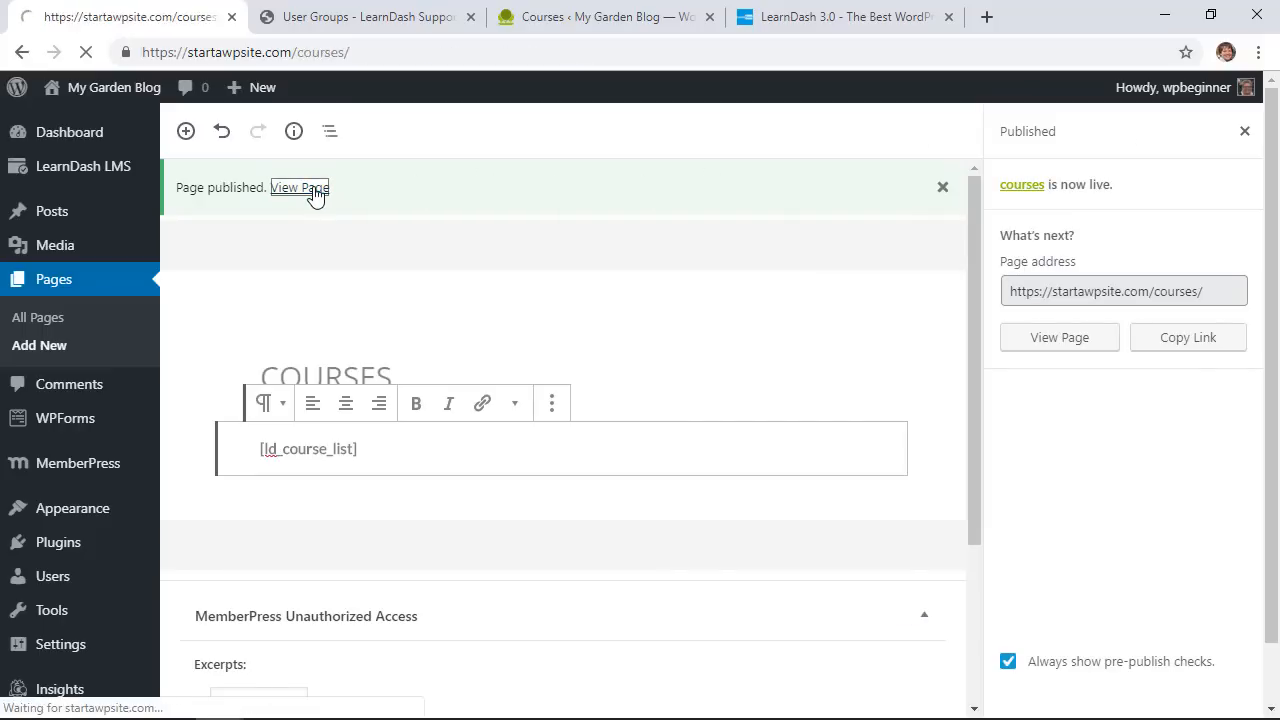
pyautogui.scroll(-3, 186, 357)
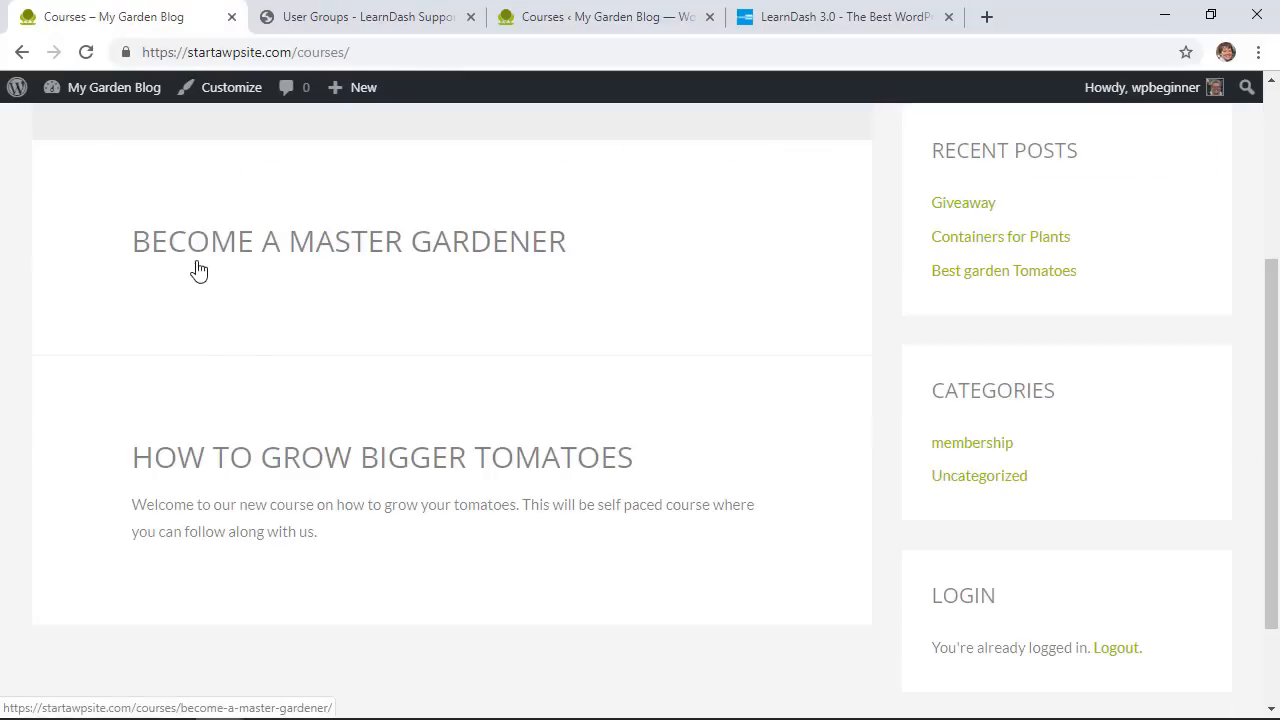
pyautogui.scroll(-1, 169, 366)
pyautogui.scroll(1, 175, 366)
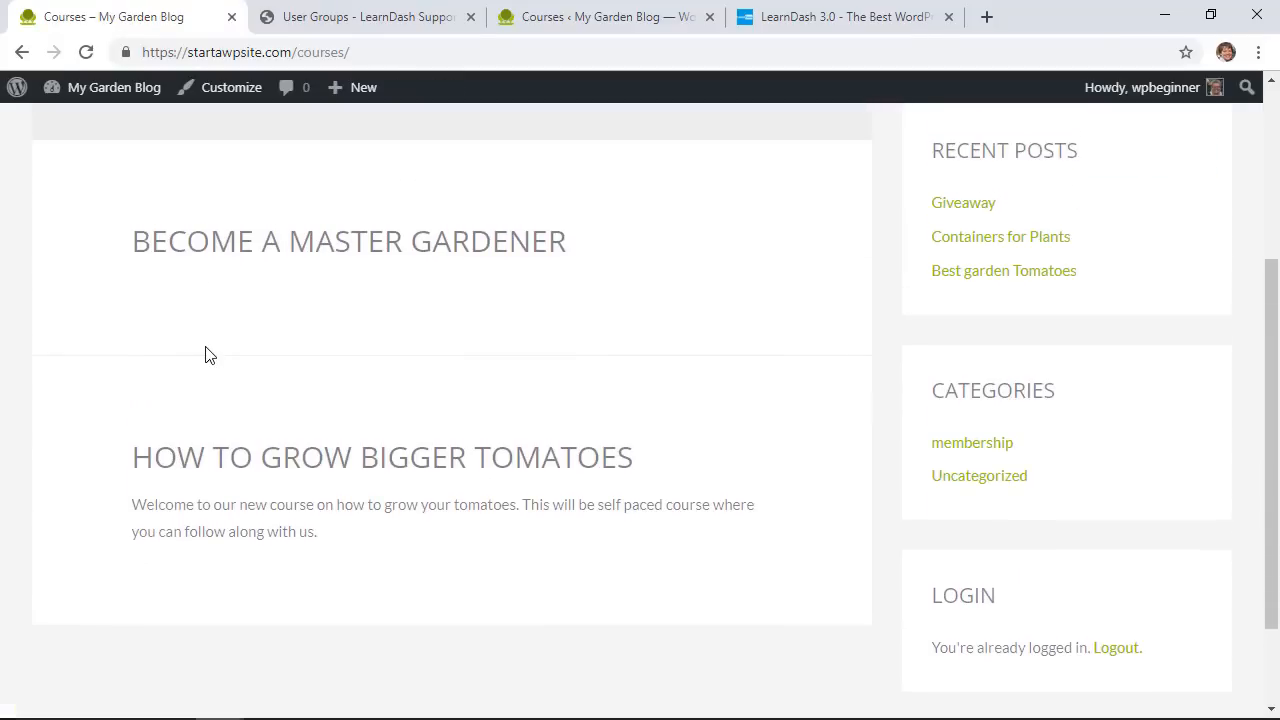
pyautogui.scroll(3, 205, 355)
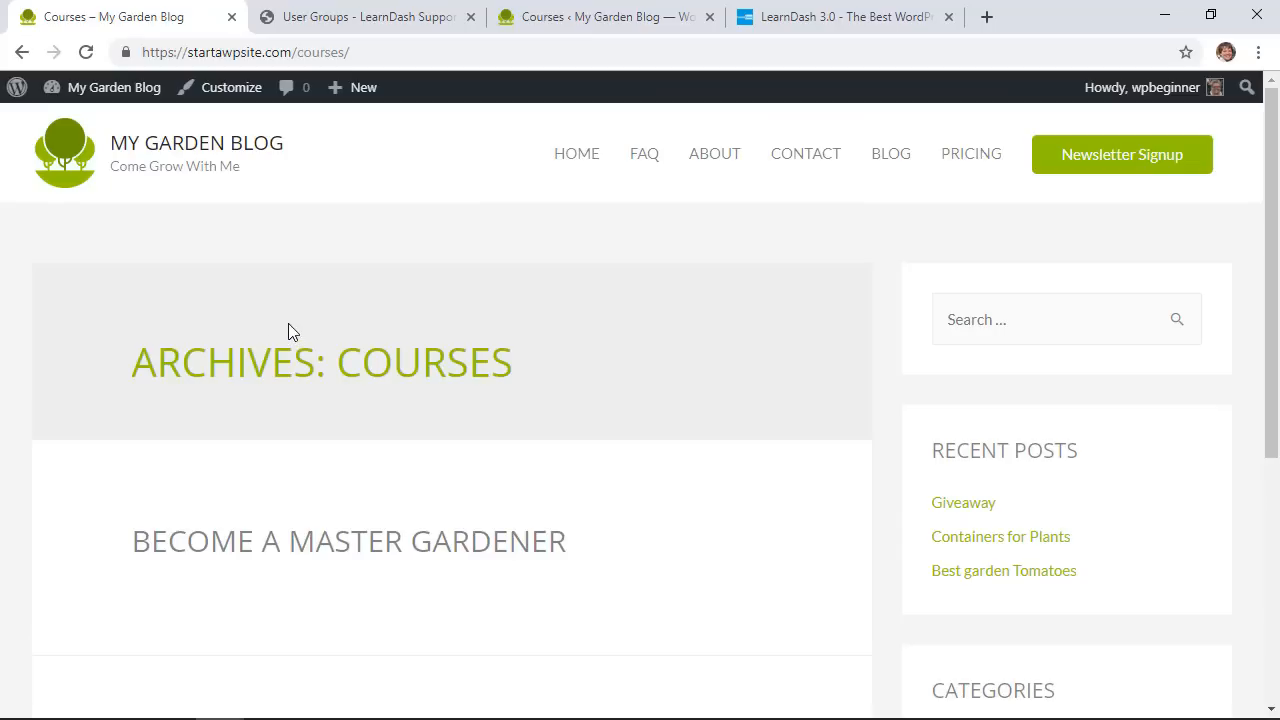
pyautogui.hotkey('alt', 'Left')
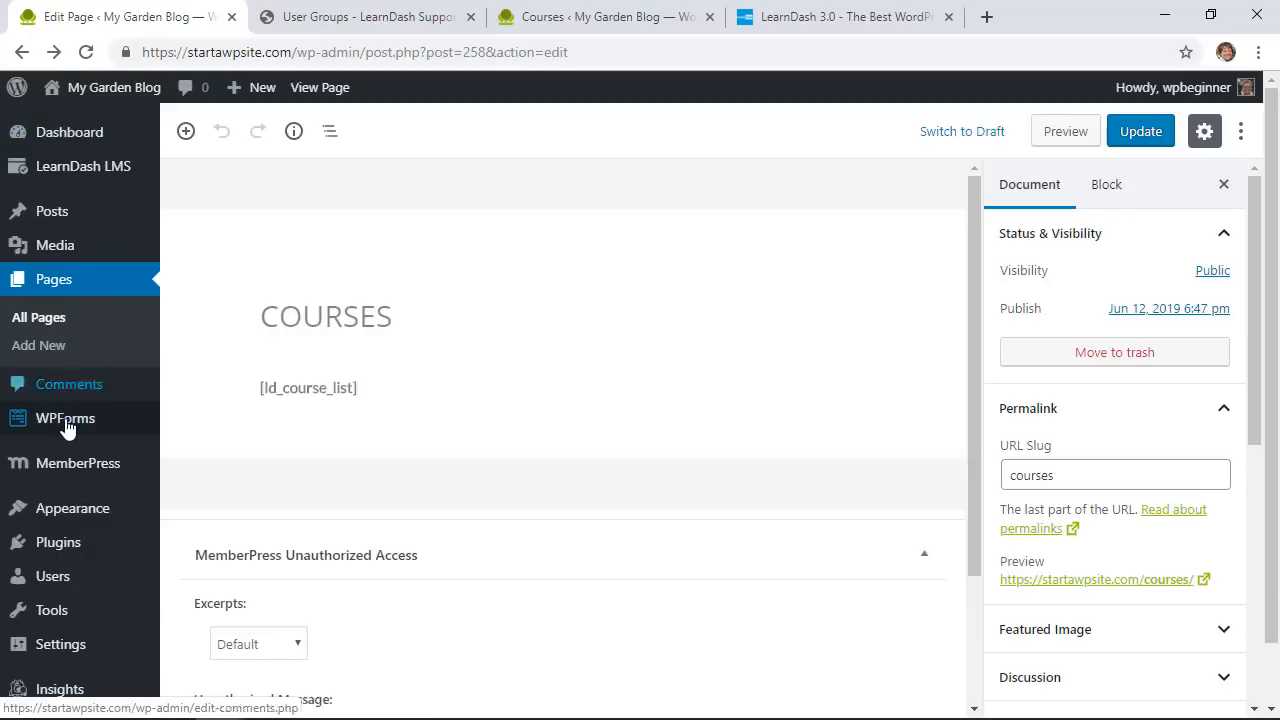
# Install and activate the LearnDash Course Grid add-on
pyautogui.moveTo(67, 427)
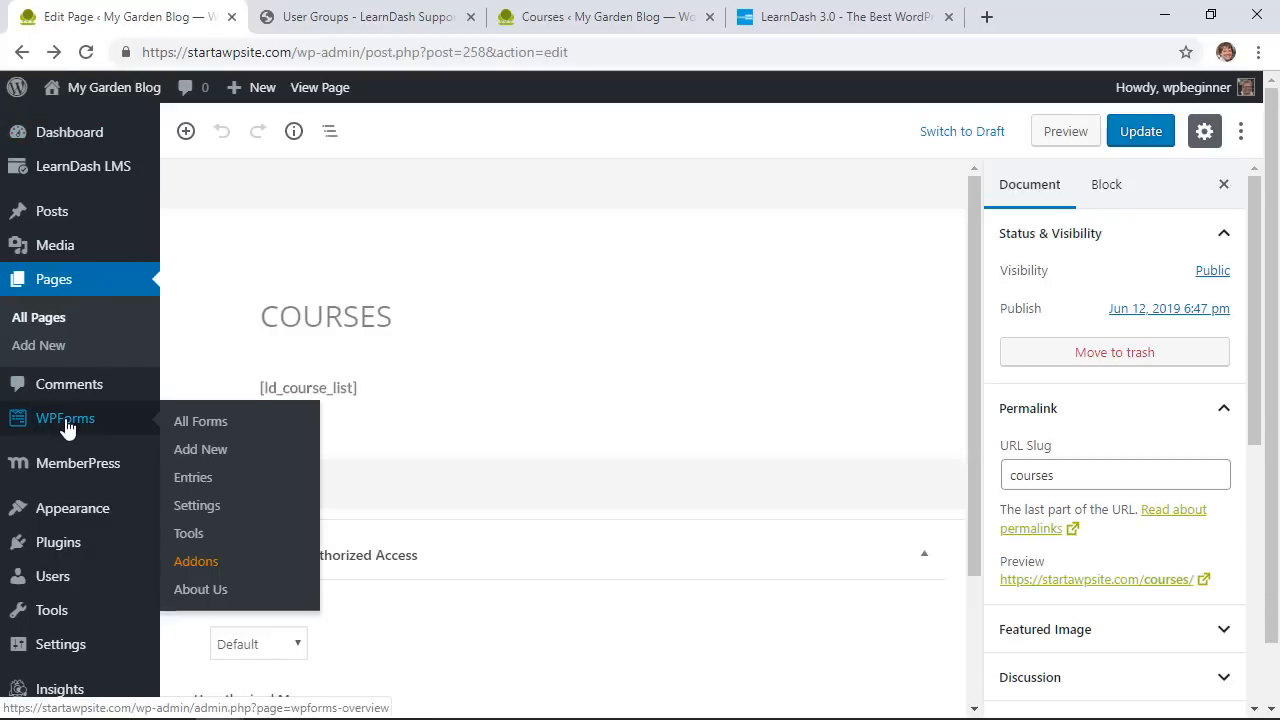
pyautogui.moveTo(127, 177)
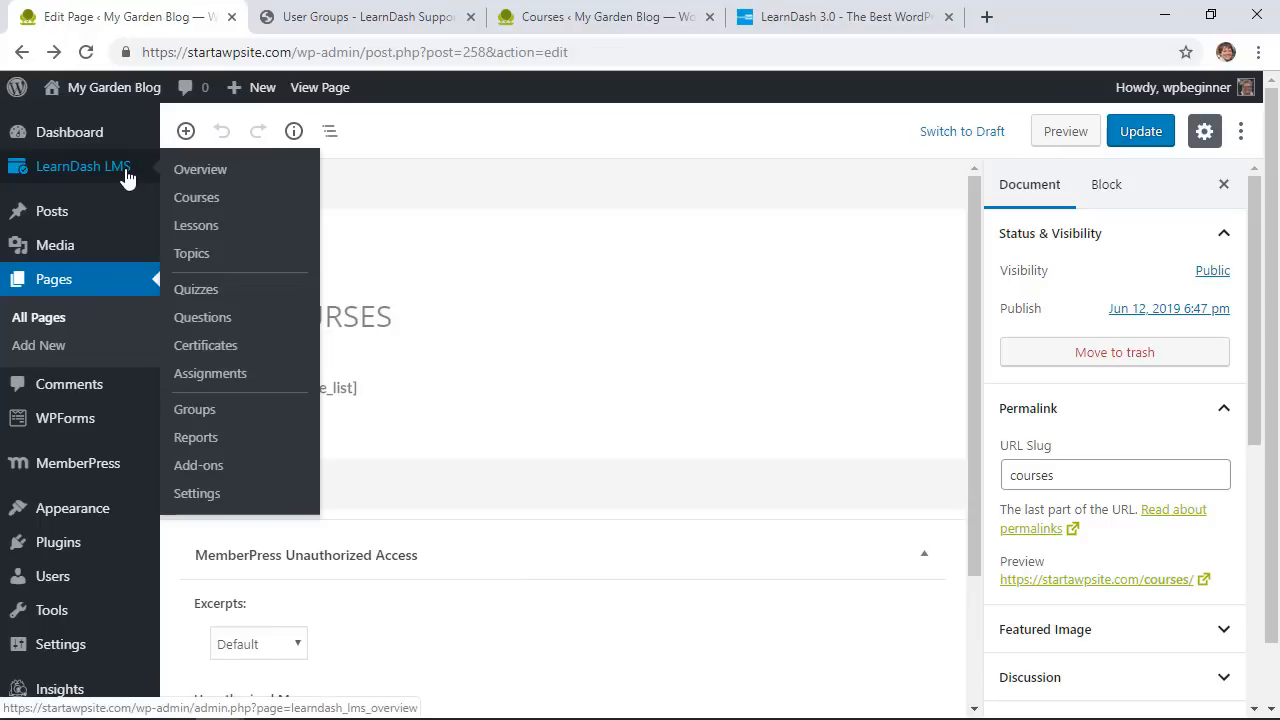
pyautogui.click(213, 468)
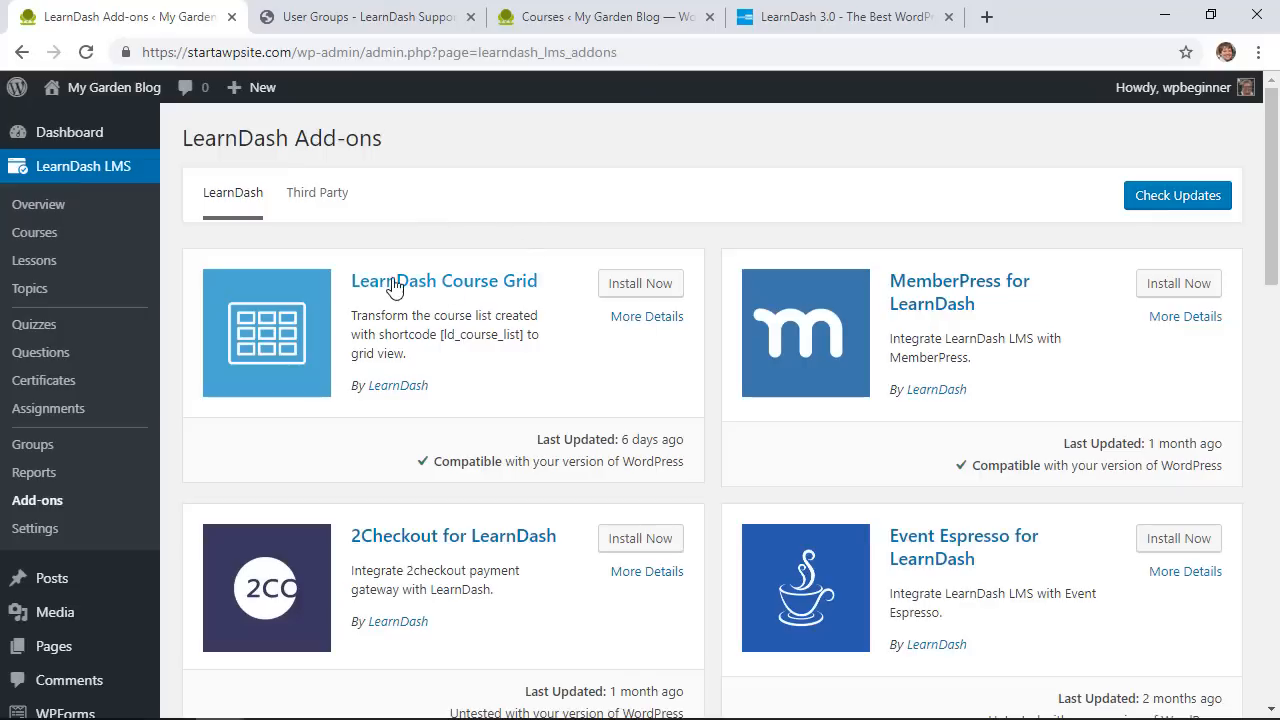
pyautogui.click(645, 285)
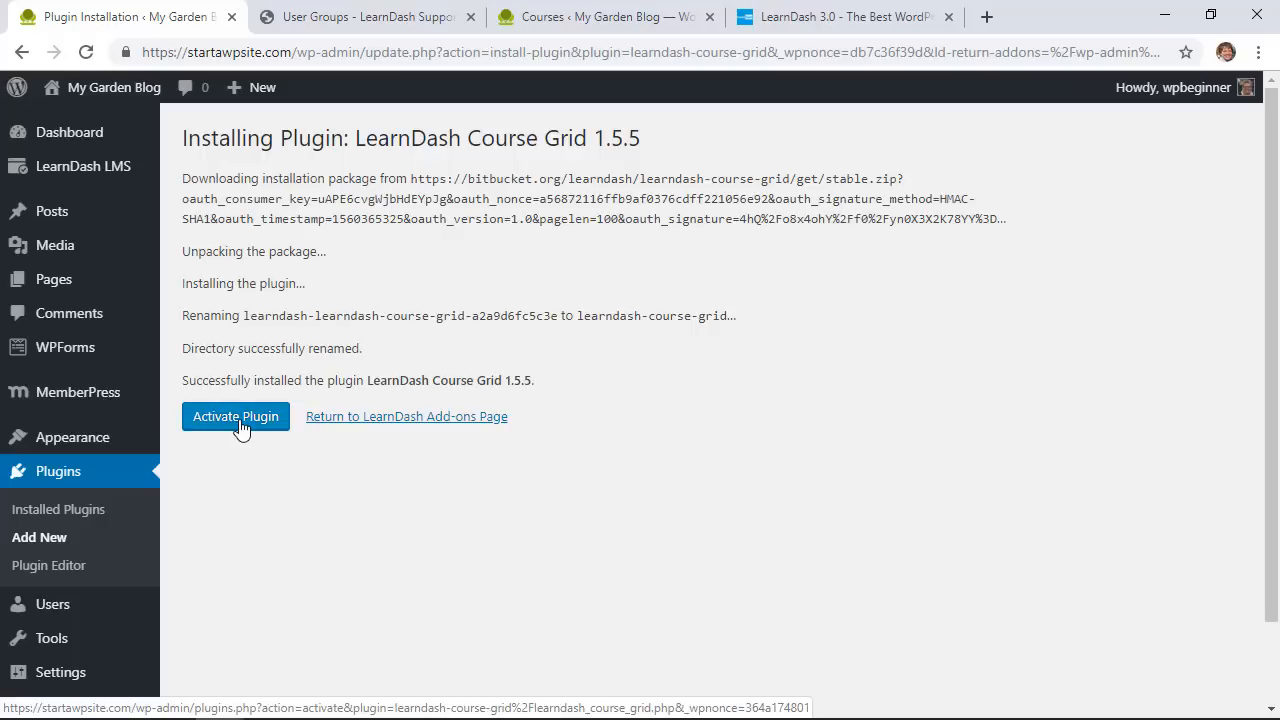
pyautogui.click(240, 427)
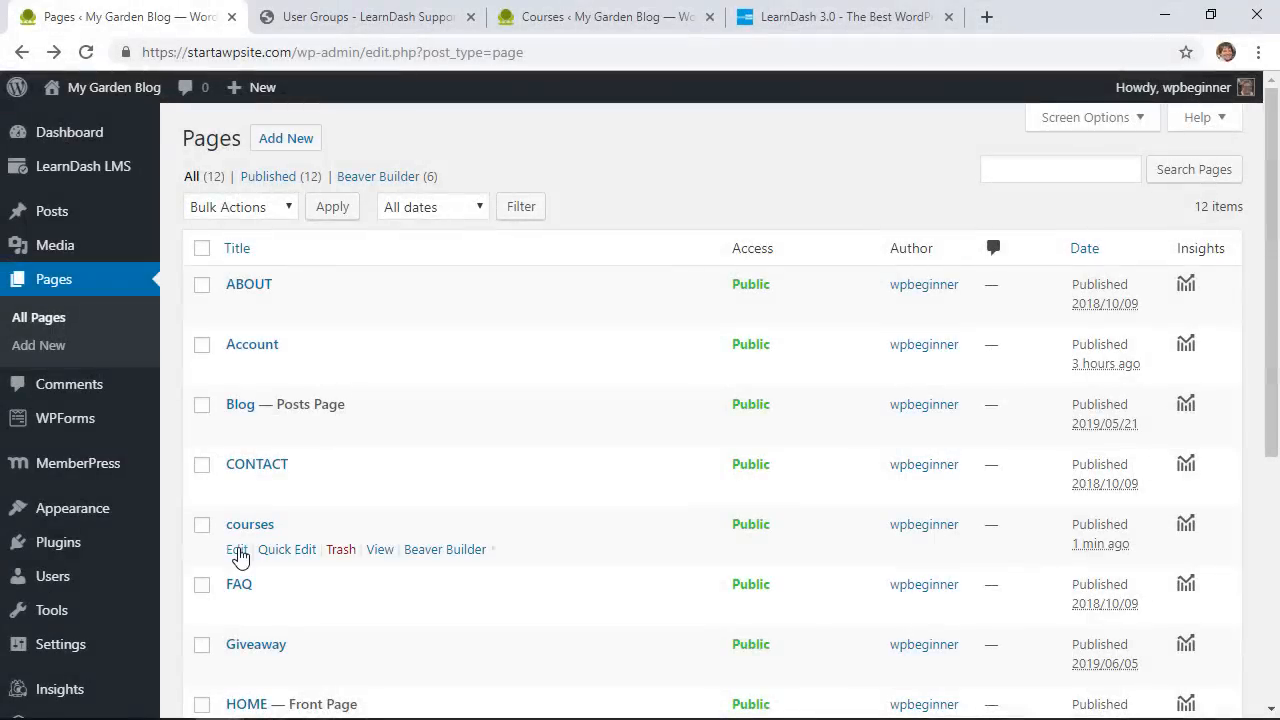
# Open the courses page for editing, search the blocks for "lear", add a LearnDash Course List block, and check the course grid
pyautogui.click(237, 549)
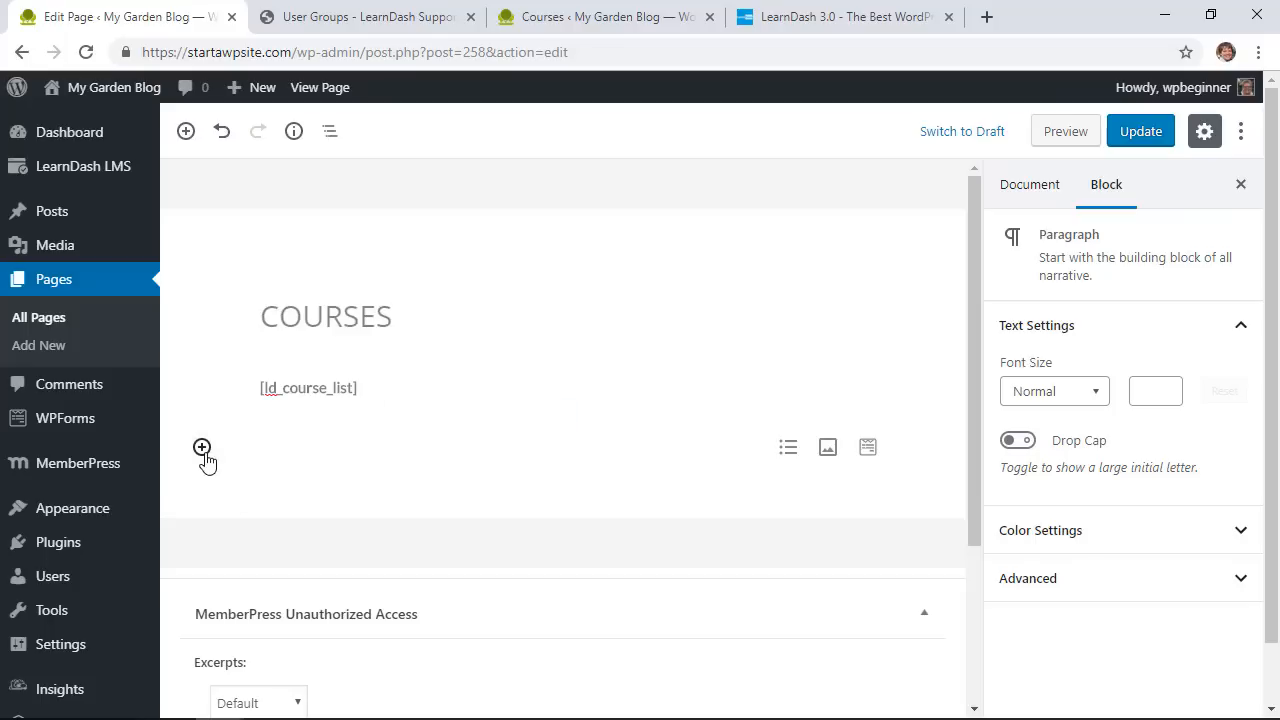
pyautogui.click(202, 448)
pyautogui.write('lear')
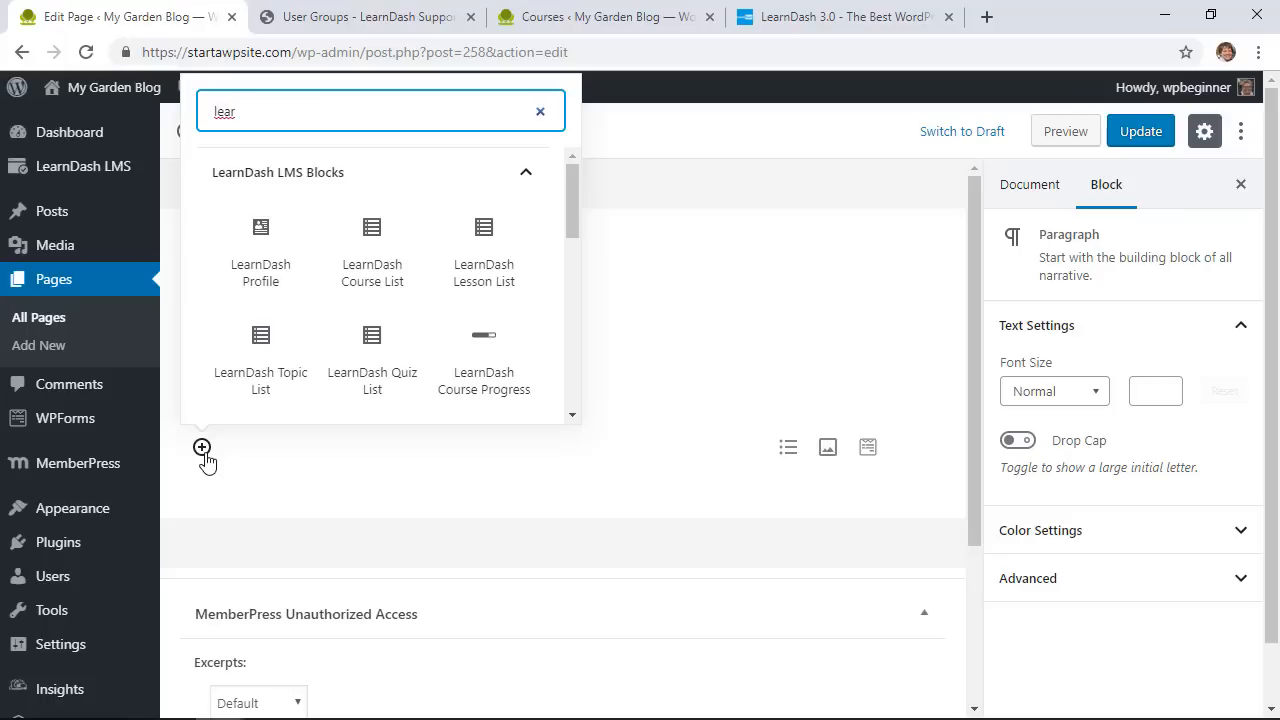
pyautogui.scroll(-2, 420, 330)
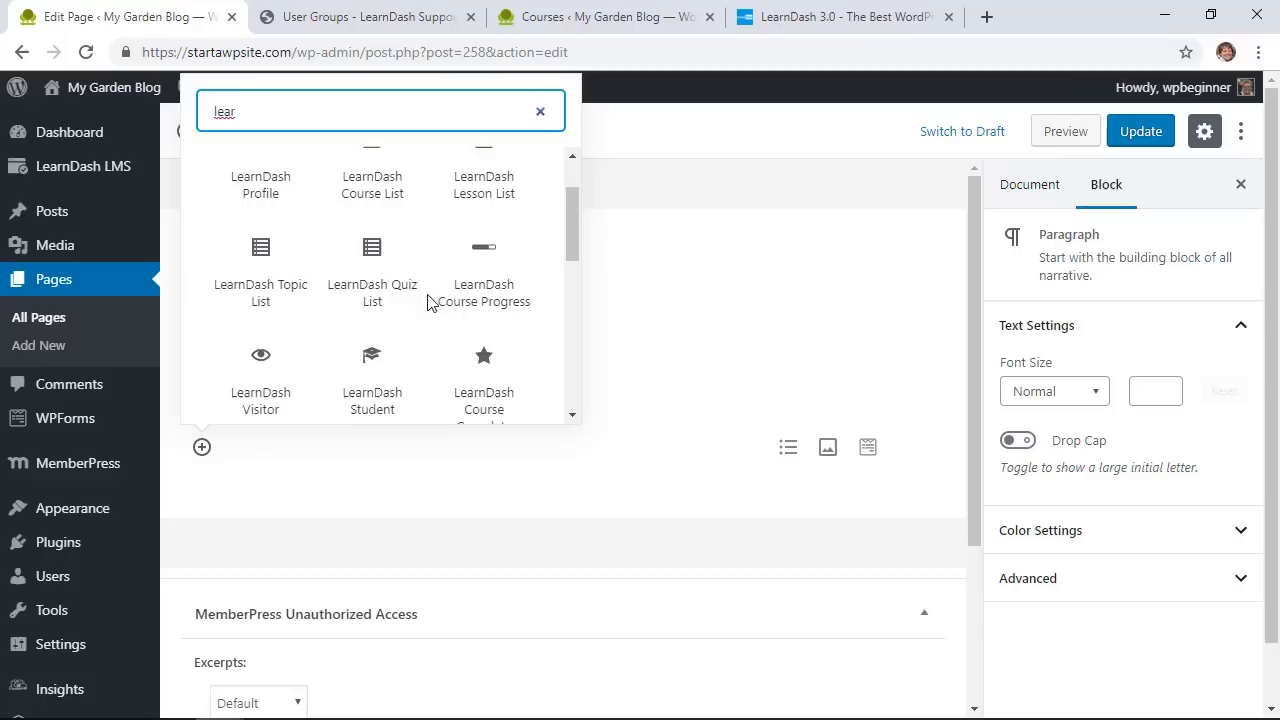
pyautogui.scroll(-4, 427, 302)
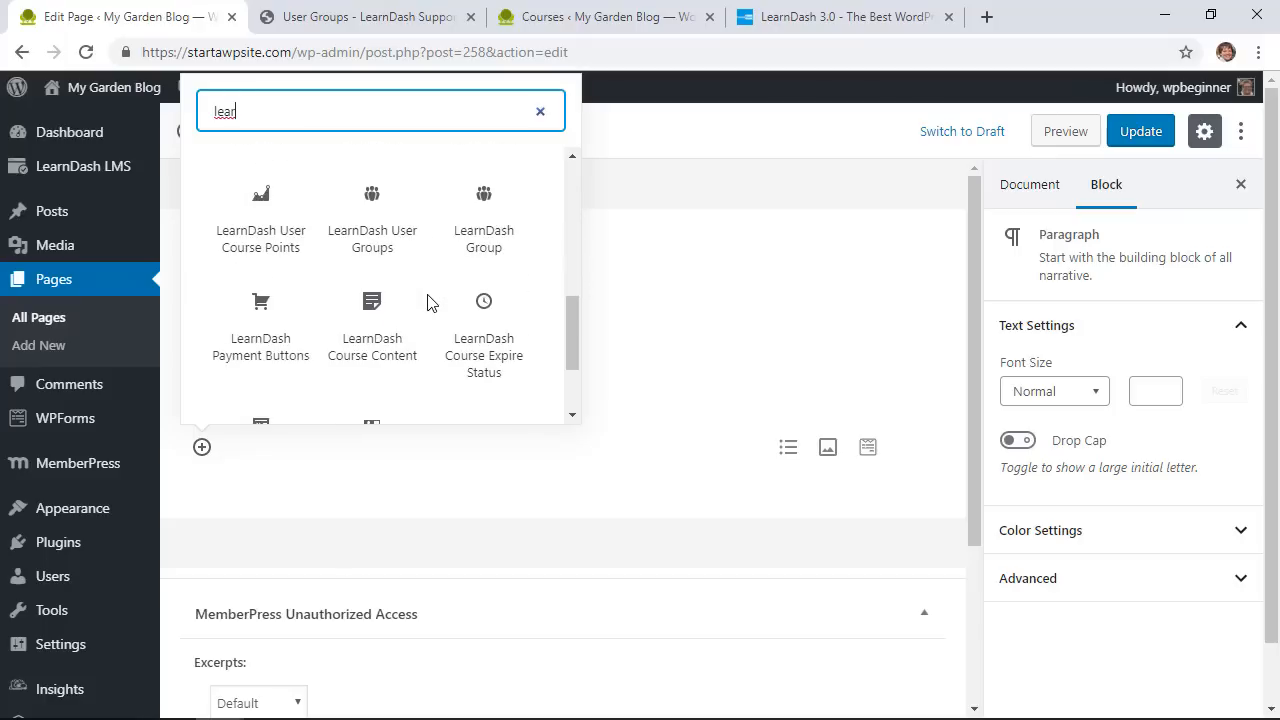
pyautogui.scroll(6, 427, 302)
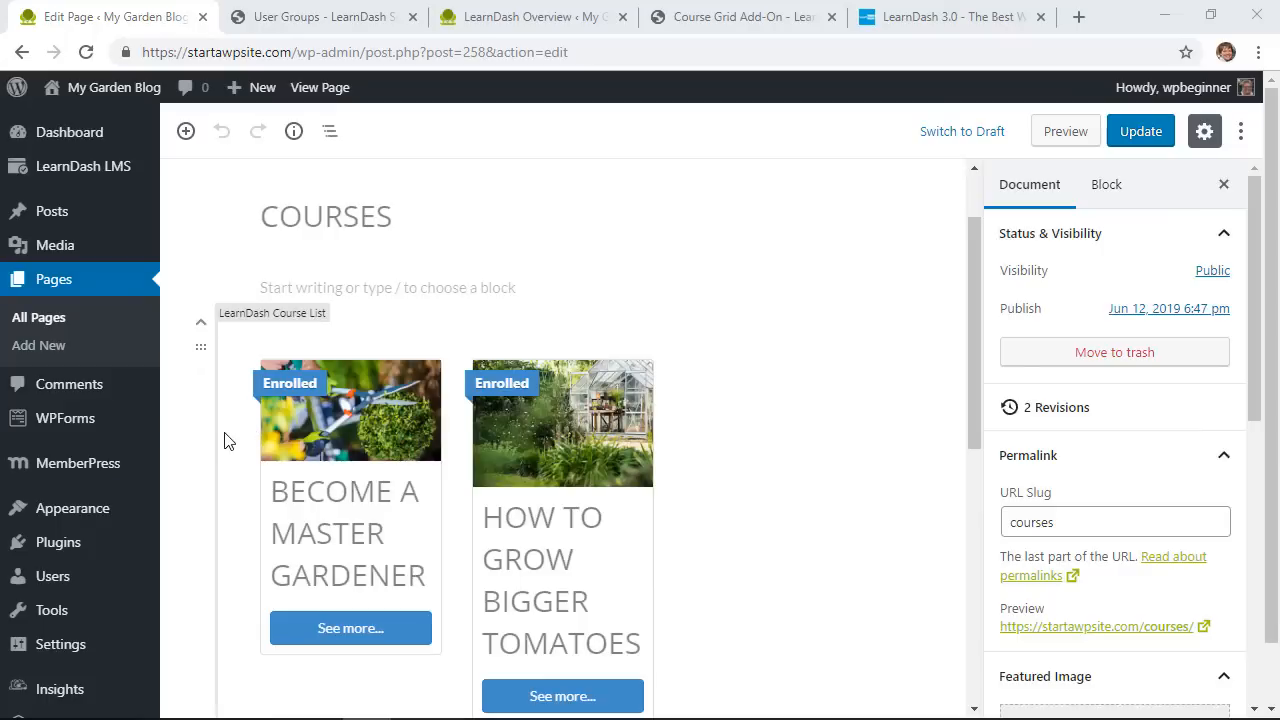
pyautogui.scroll(-1, 222, 441)
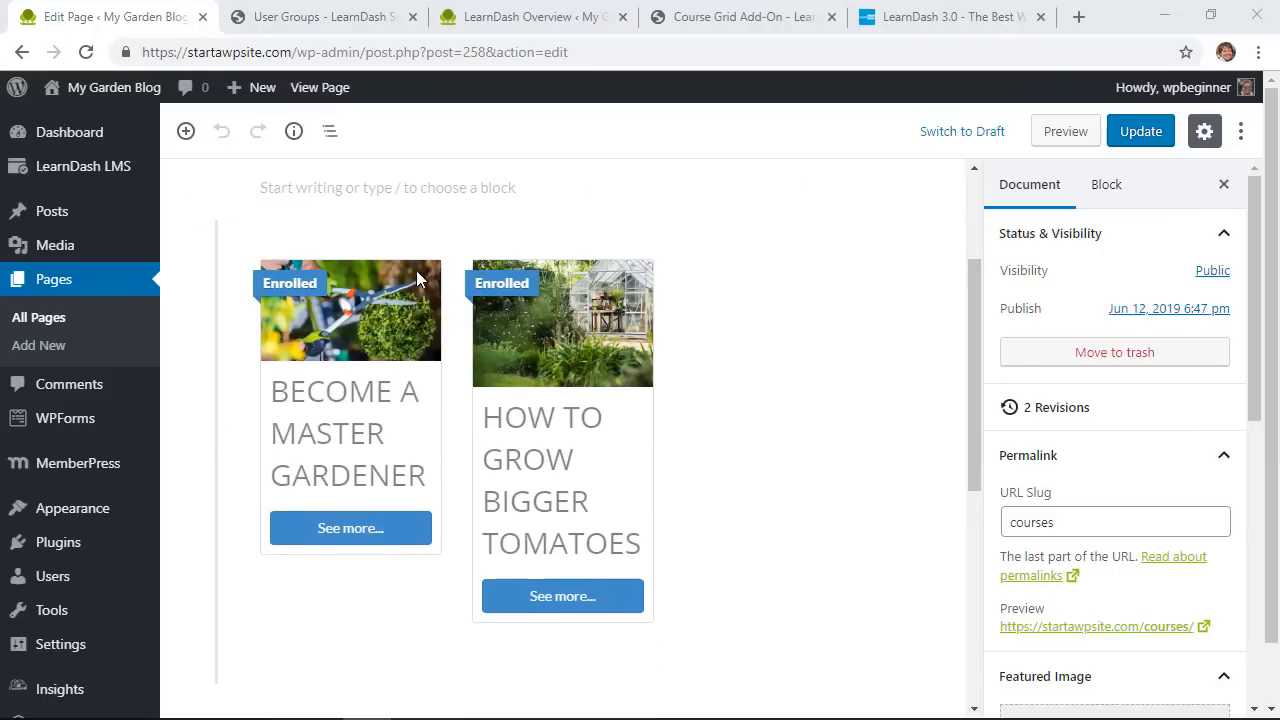
pyautogui.scroll(2, 480, 331)
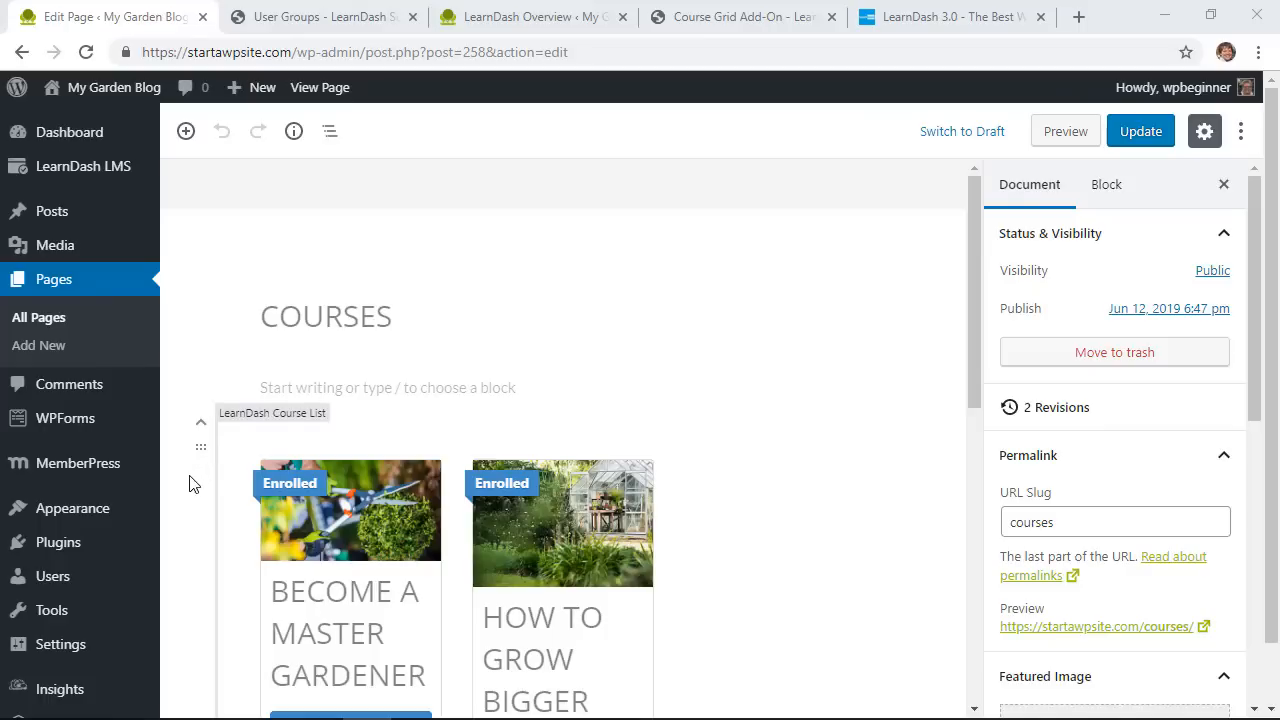
# Add the courses page to the site's navigation menu
pyautogui.moveTo(66, 508)
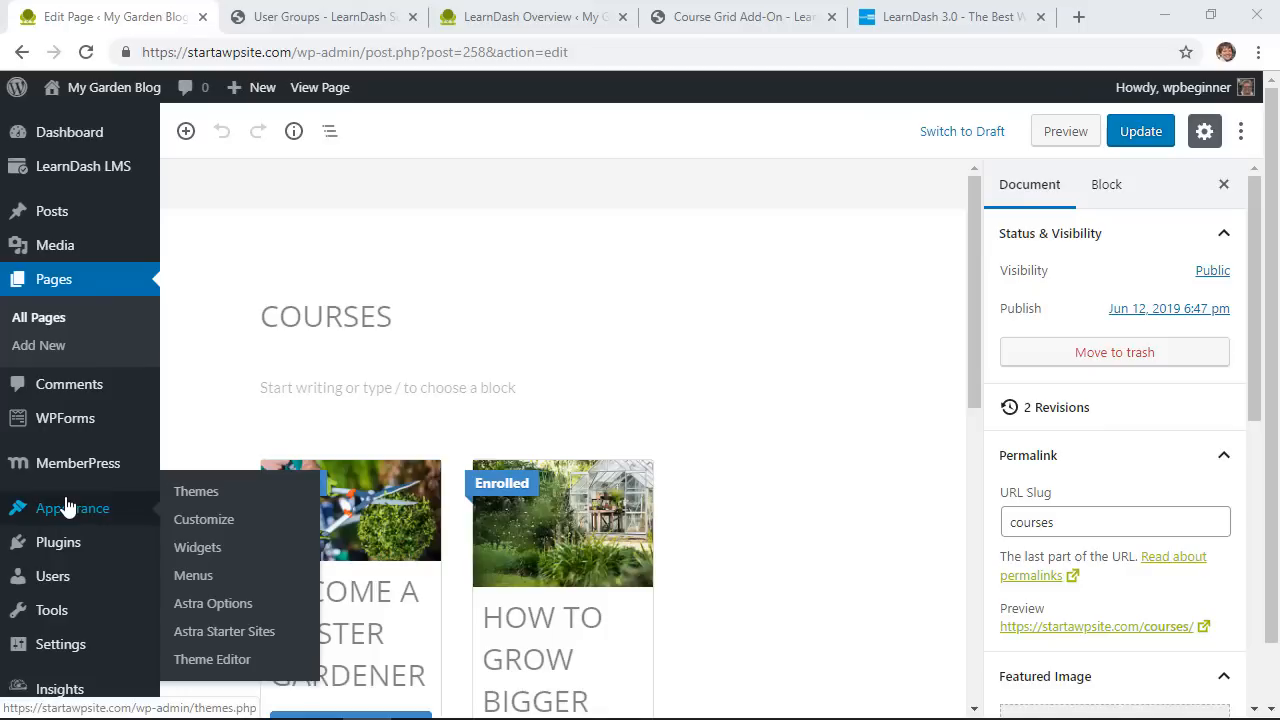
pyautogui.click(193, 580)
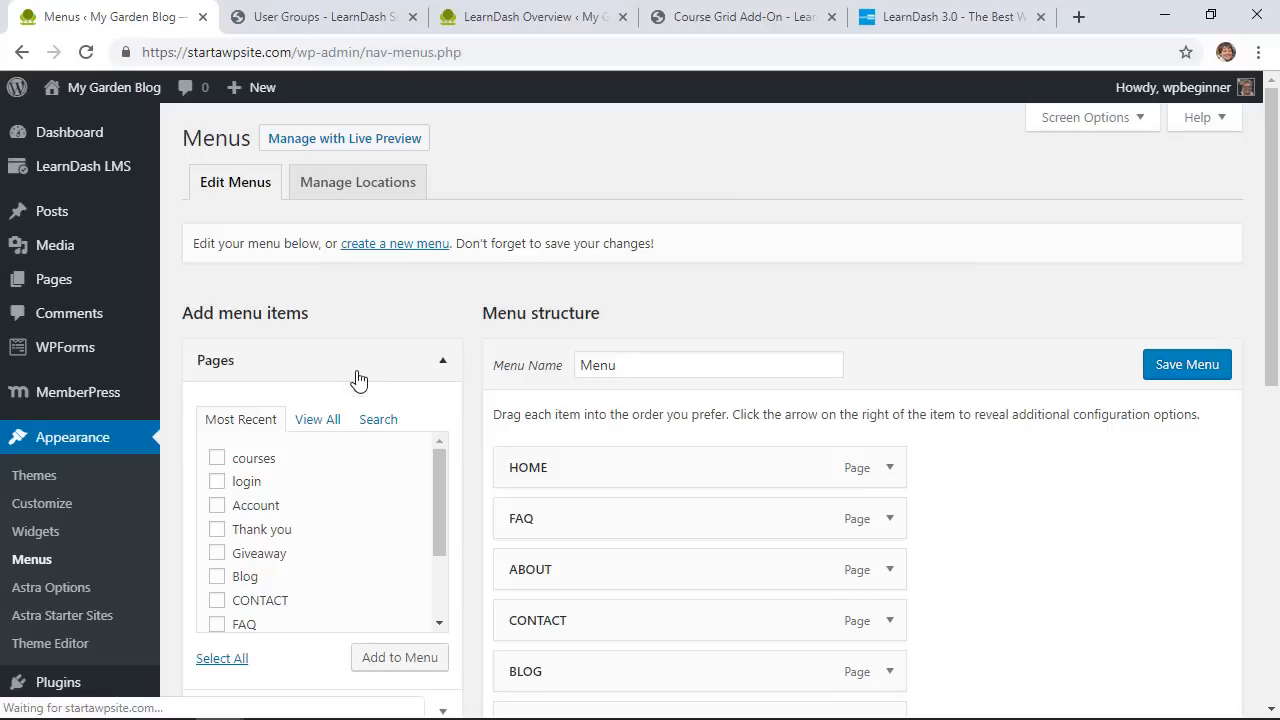
pyautogui.click(218, 458)
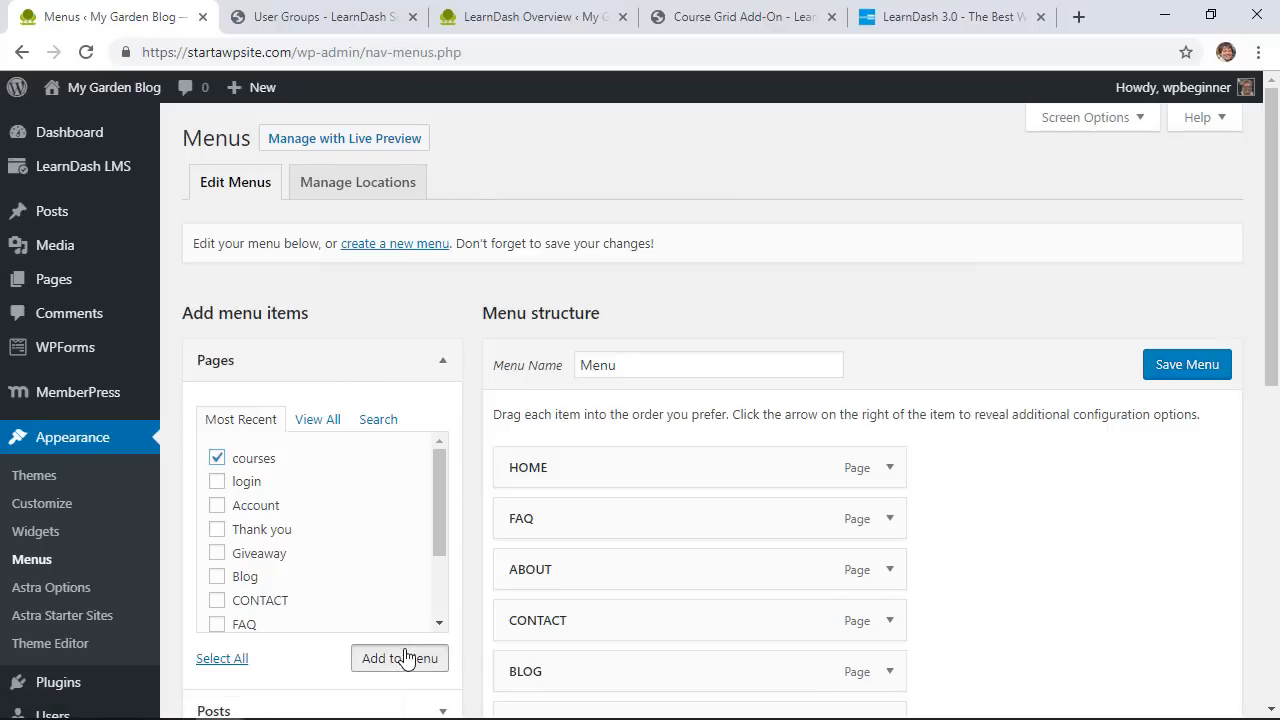
pyautogui.click(412, 657)
# Change the navigation label of the PRICING menu item to MEMBER PRICING
pyautogui.scroll(-2, 476, 578)
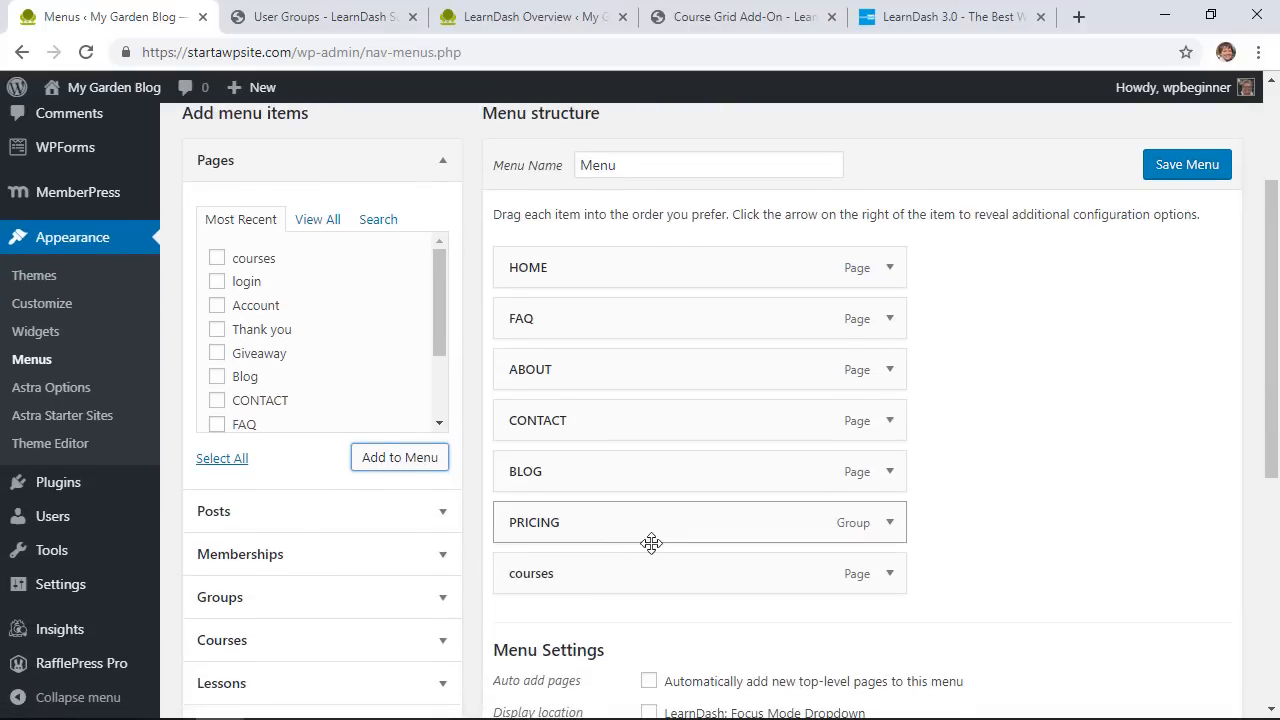
pyautogui.click(890, 522)
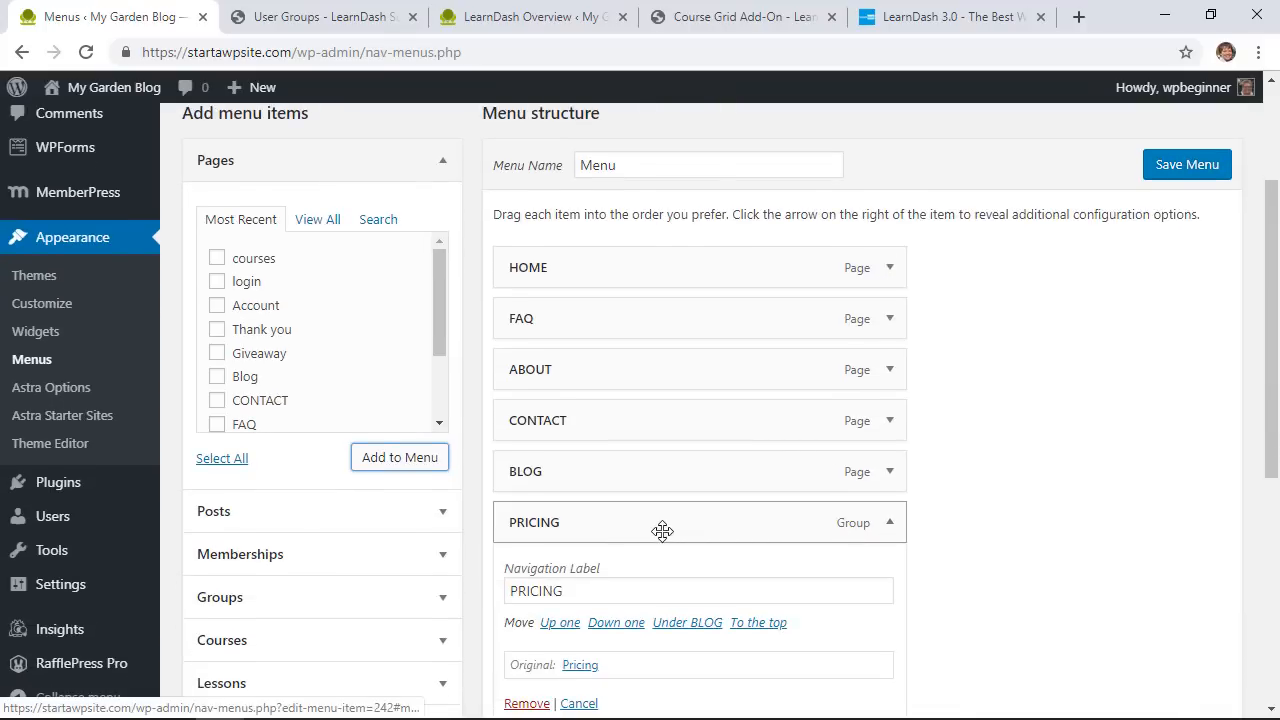
pyautogui.click(578, 591)
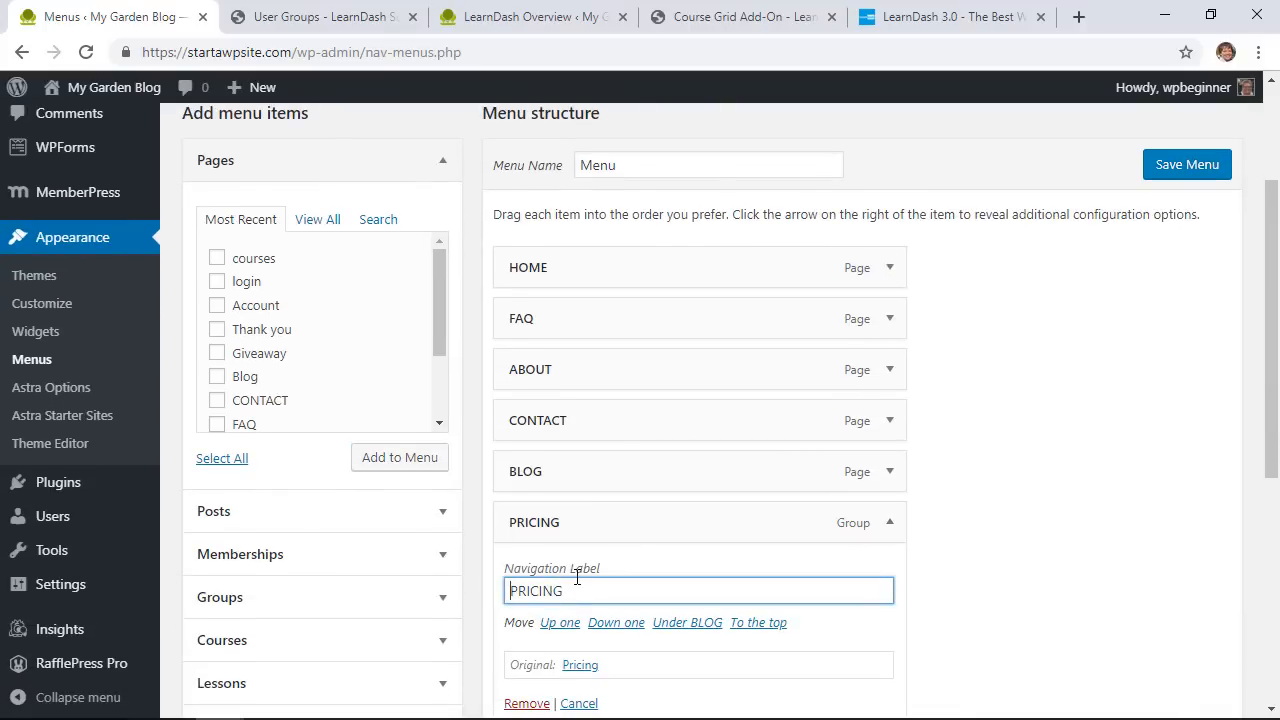
pyautogui.write('<')
pyautogui.press('BackSpace')
pyautogui.write('Me')
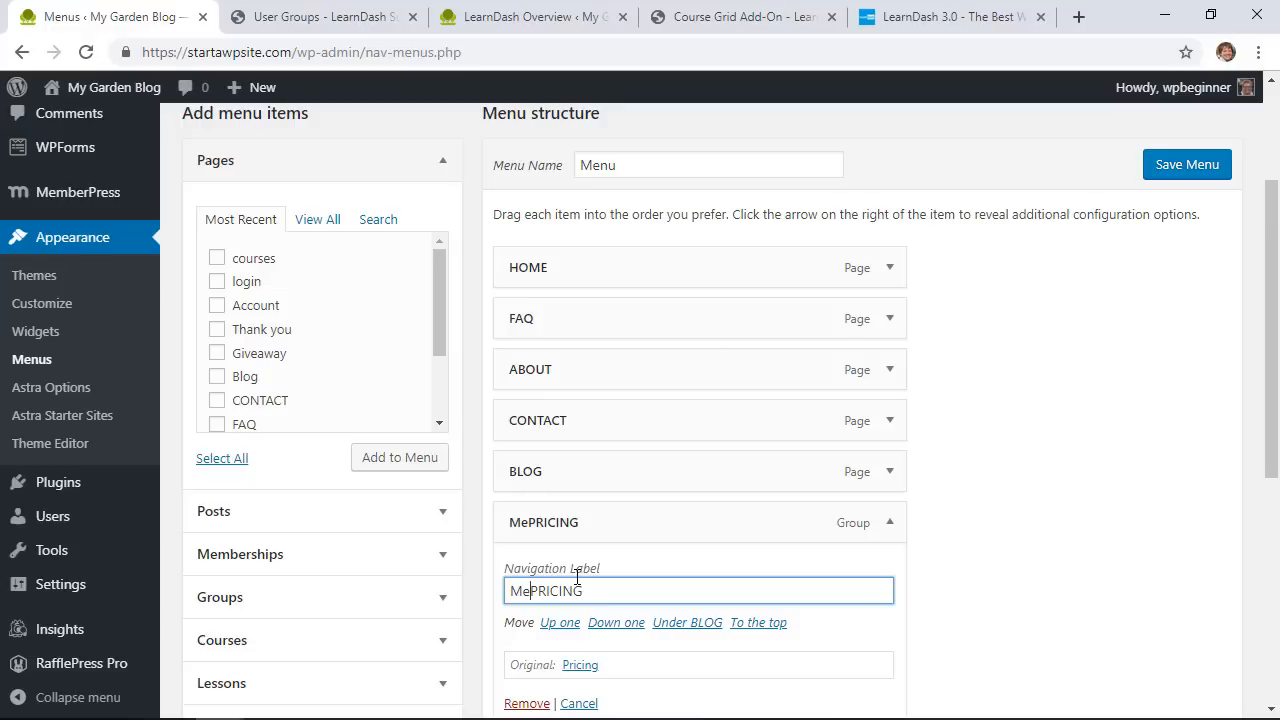
pyautogui.press('BackSpace')
pyautogui.write('EMBER')
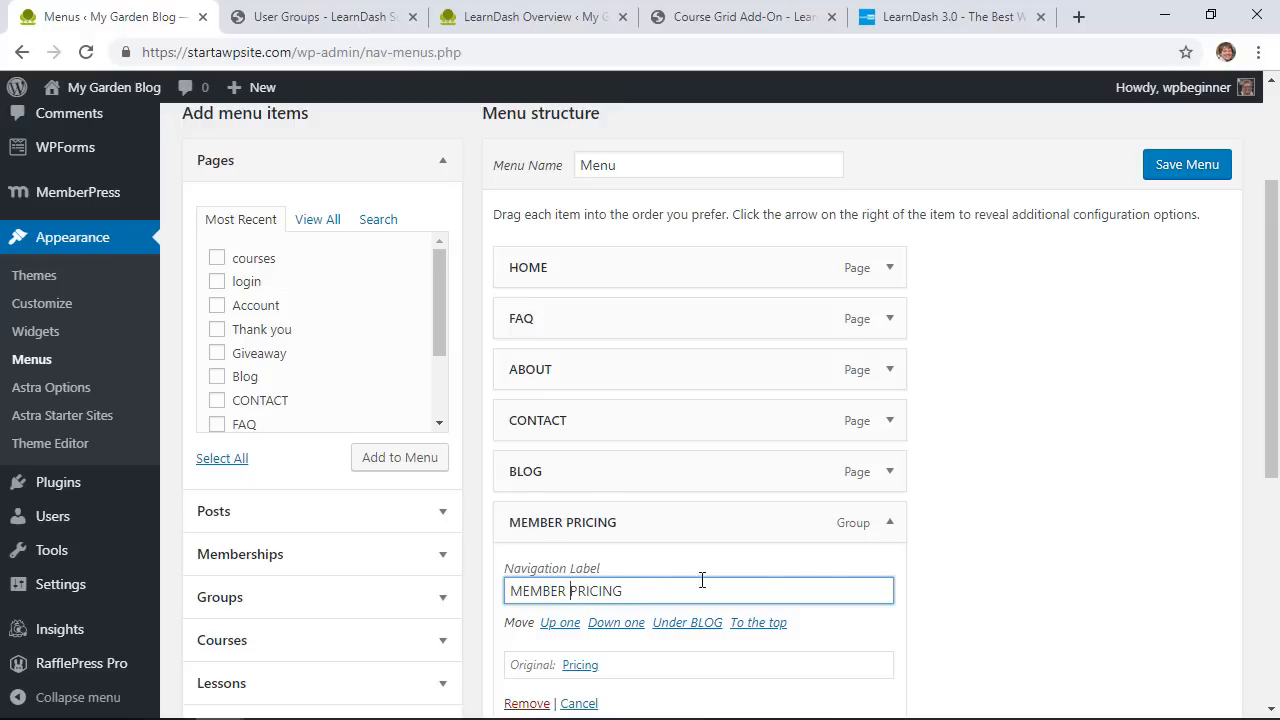
pyautogui.click(891, 524)
# Change the courses menu item's navigation label to COURSES and save the menu
pyautogui.scroll(-1, 894, 520)
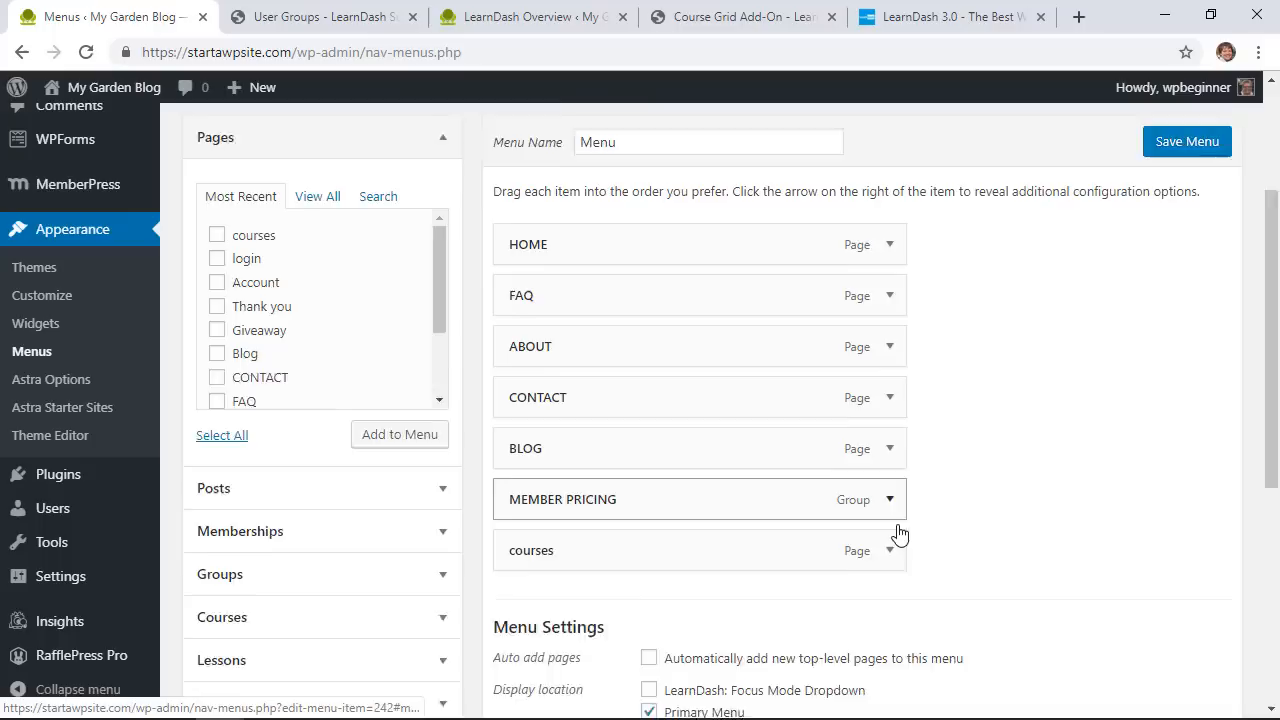
pyautogui.click(890, 474)
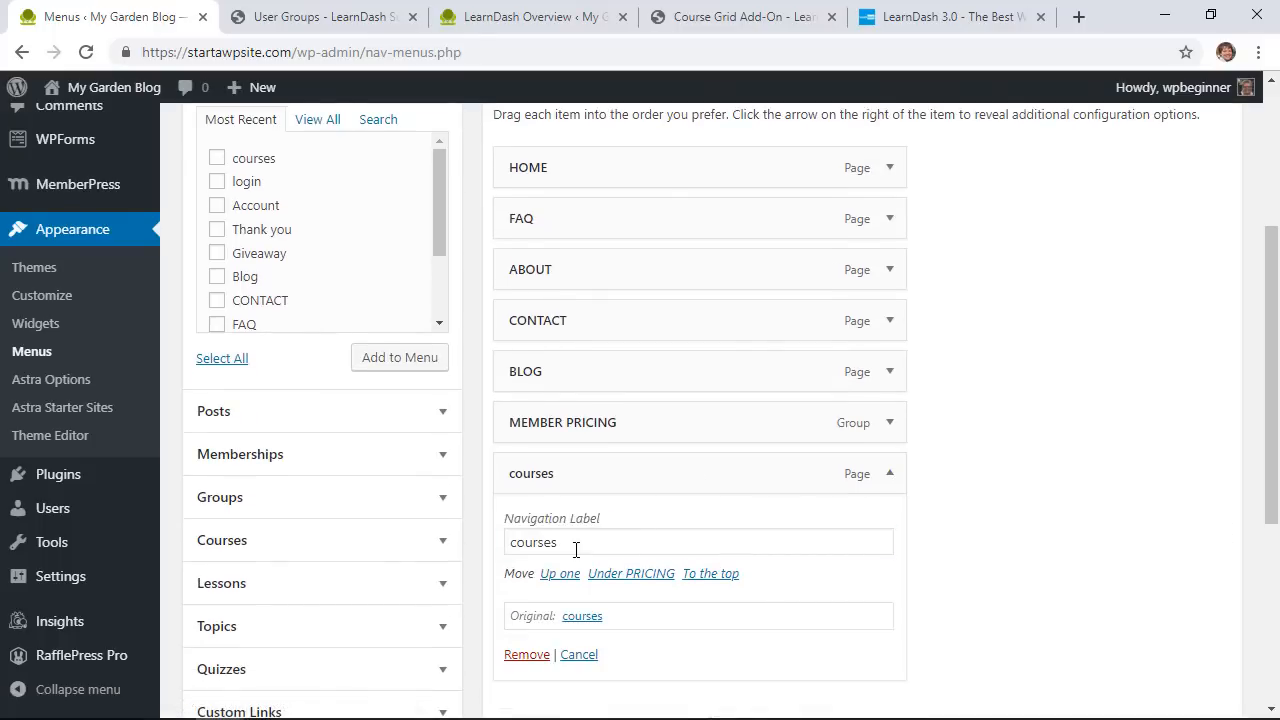
pyautogui.moveTo(574, 545); pyautogui.dragTo(497, 555)
pyautogui.write('COURSES')
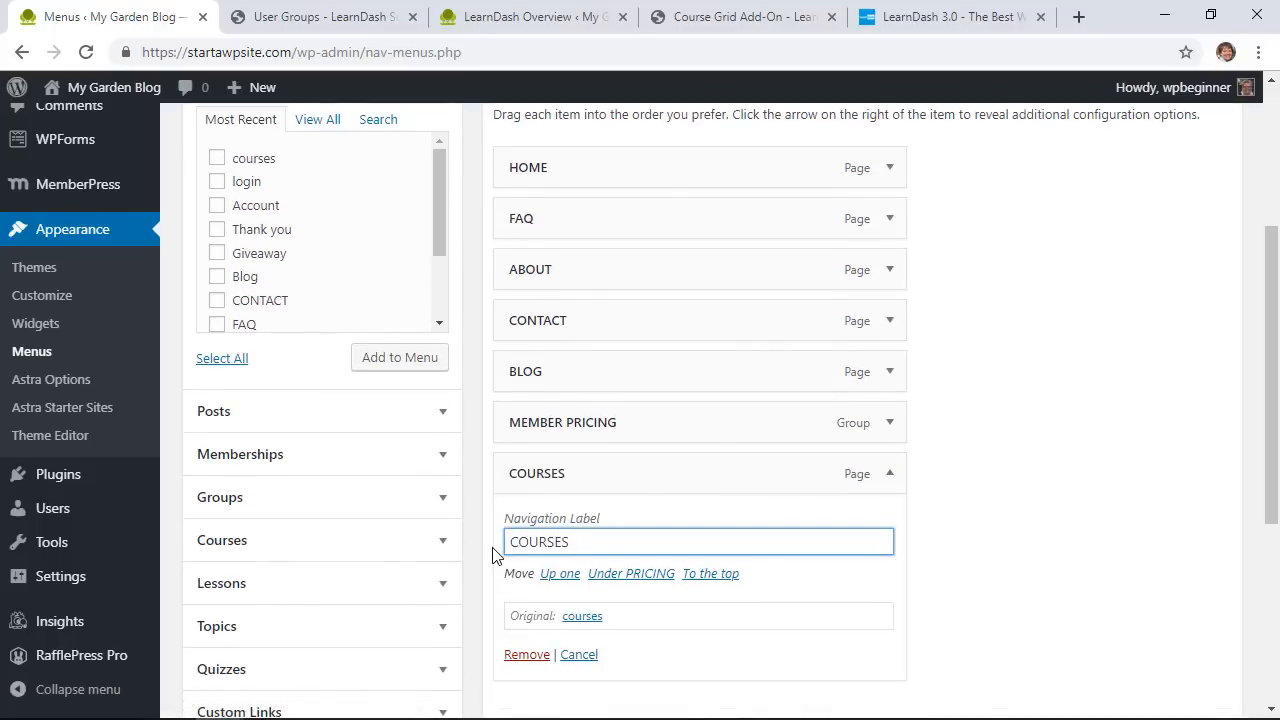
pyautogui.click(963, 531)
pyautogui.scroll(-1, 963, 531)
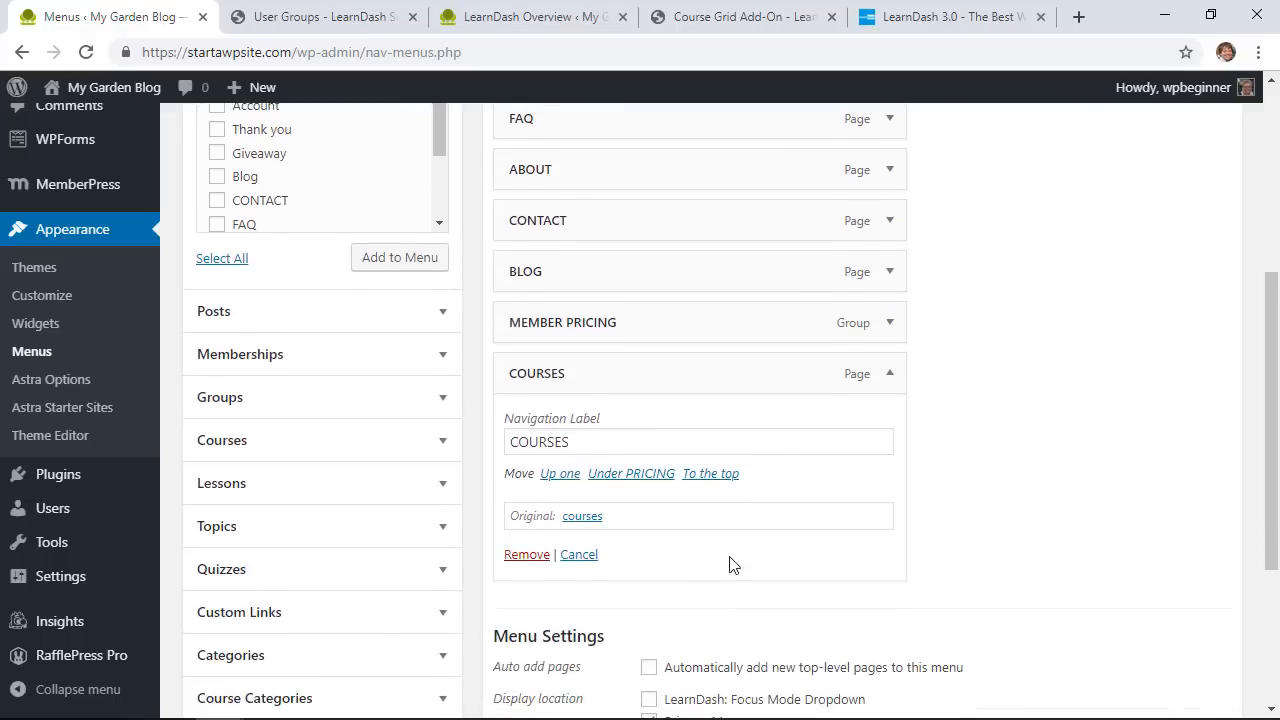
pyautogui.scroll(-1, 722, 560)
pyautogui.scroll(-2, 720, 570)
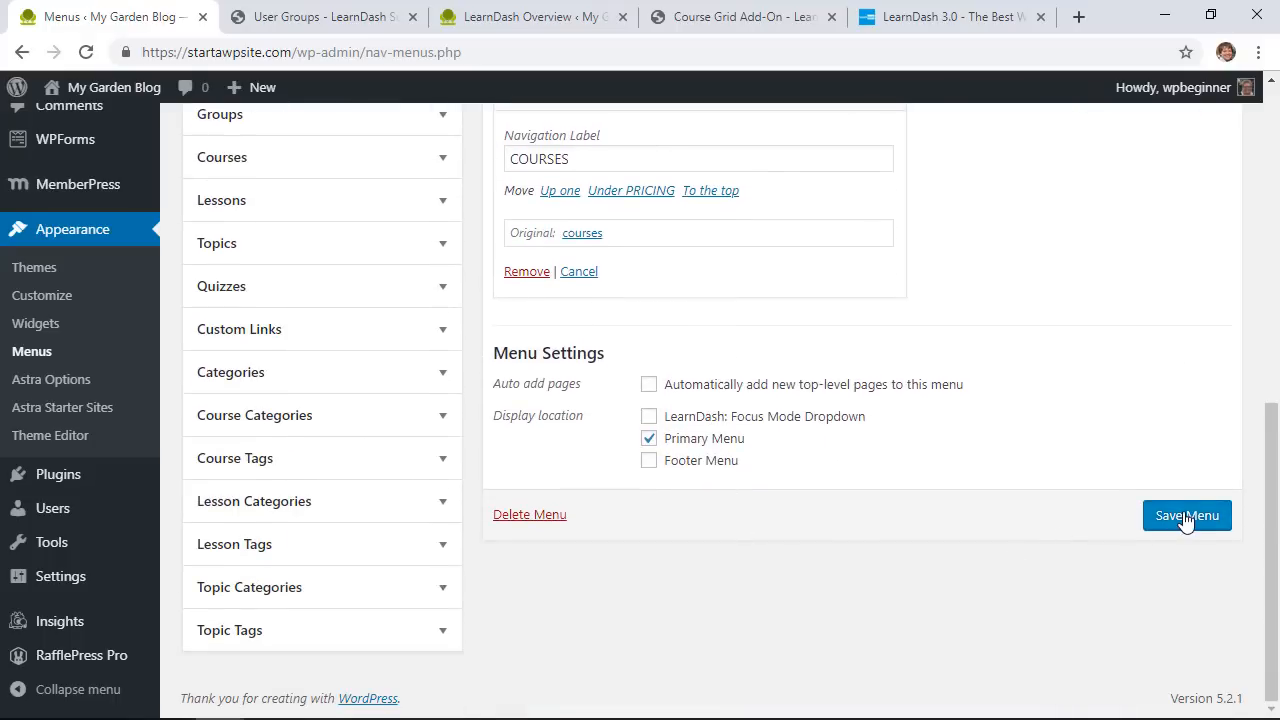
pyautogui.click(1188, 515)
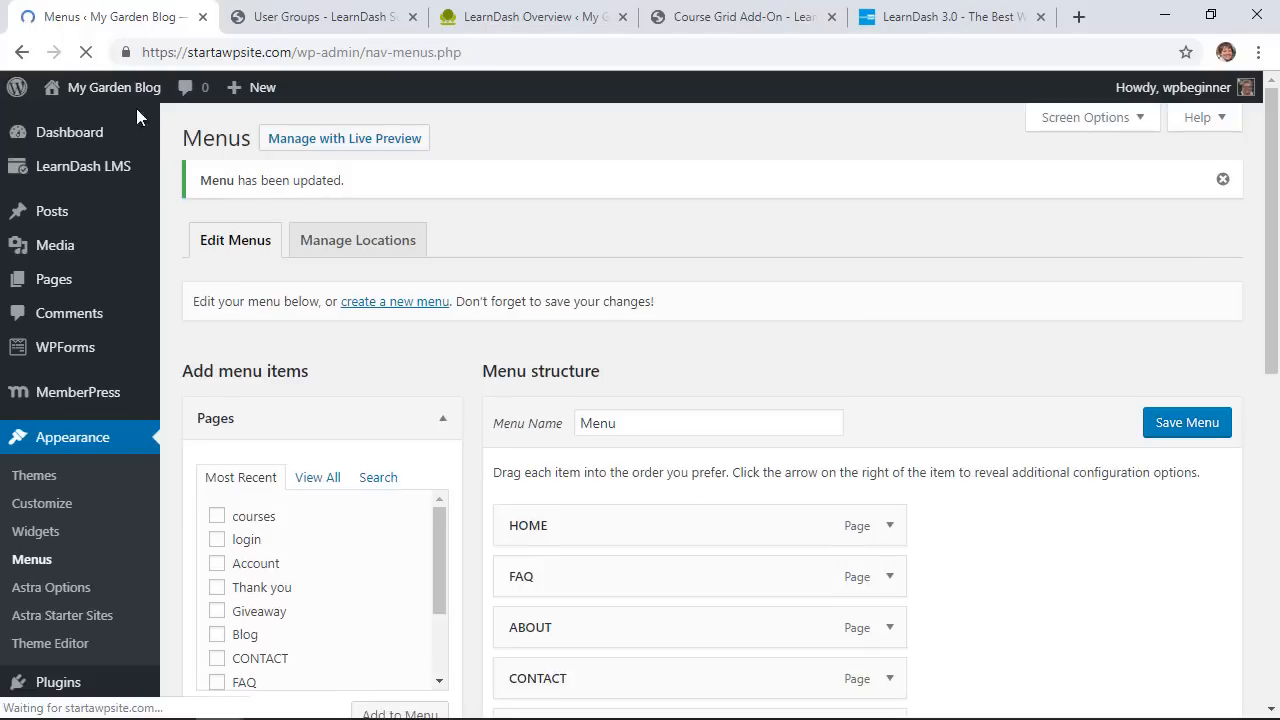
# Open the live site in a new tab and look through the courses page linked in its navigation
pyautogui.moveTo(86, 94)
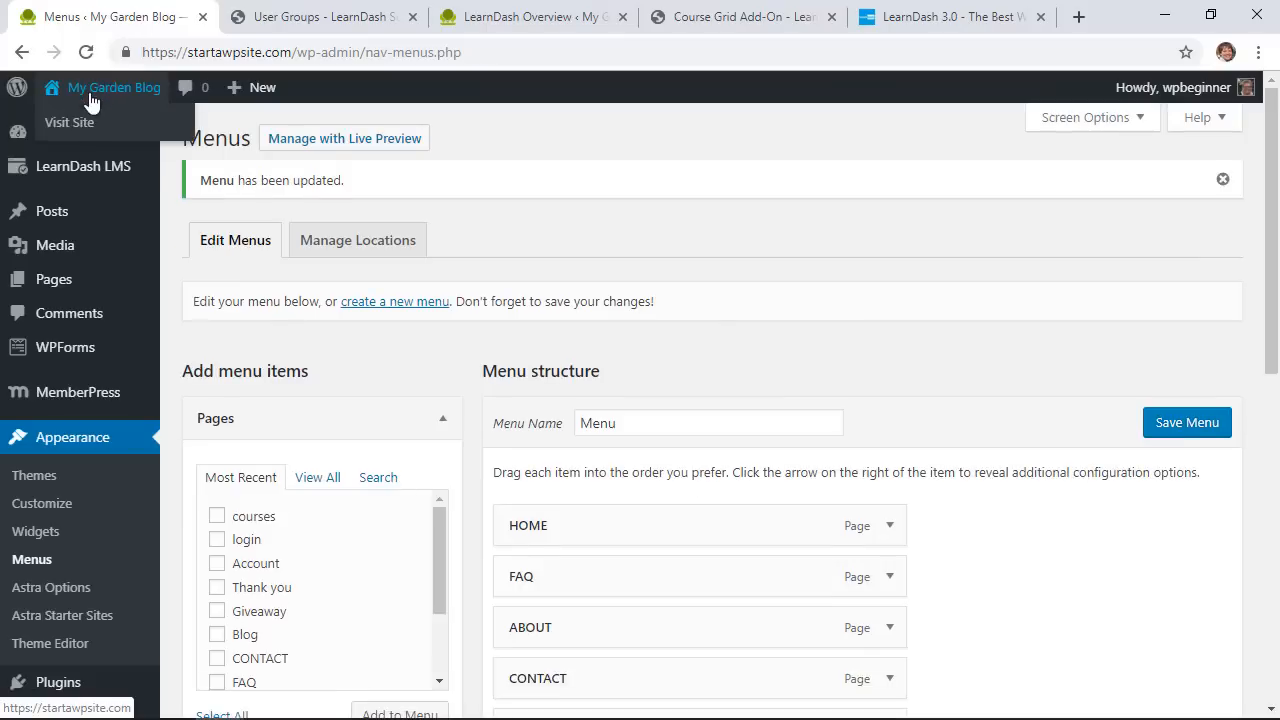
pyautogui.rightClick(81, 125)
pyautogui.click(126, 131)
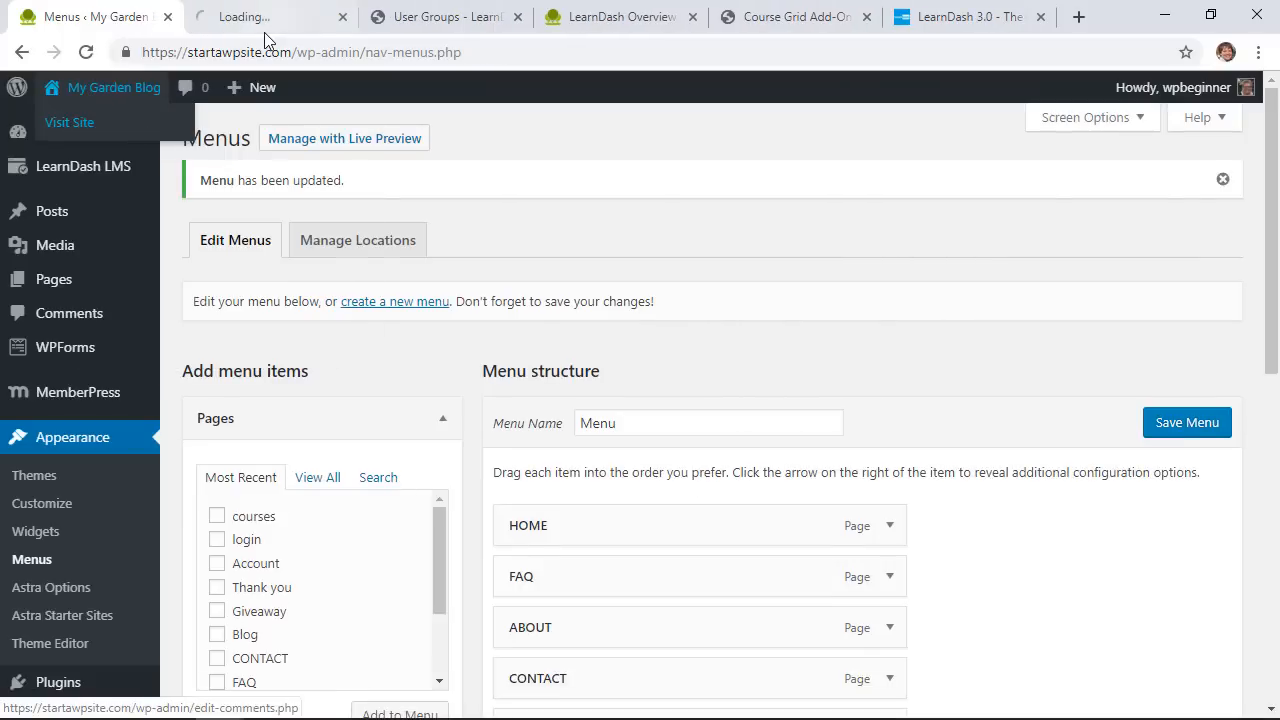
pyautogui.click(280, 30)
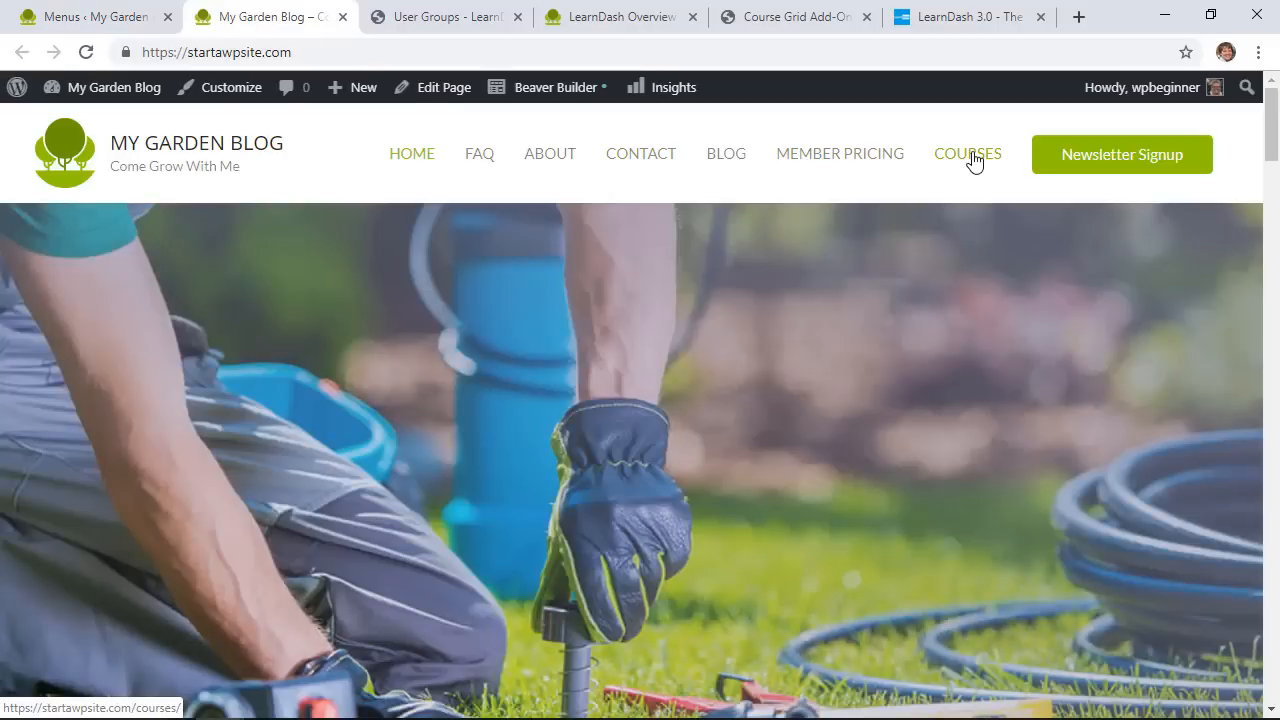
pyautogui.click(961, 156)
pyautogui.scroll(-4, 214, 437)
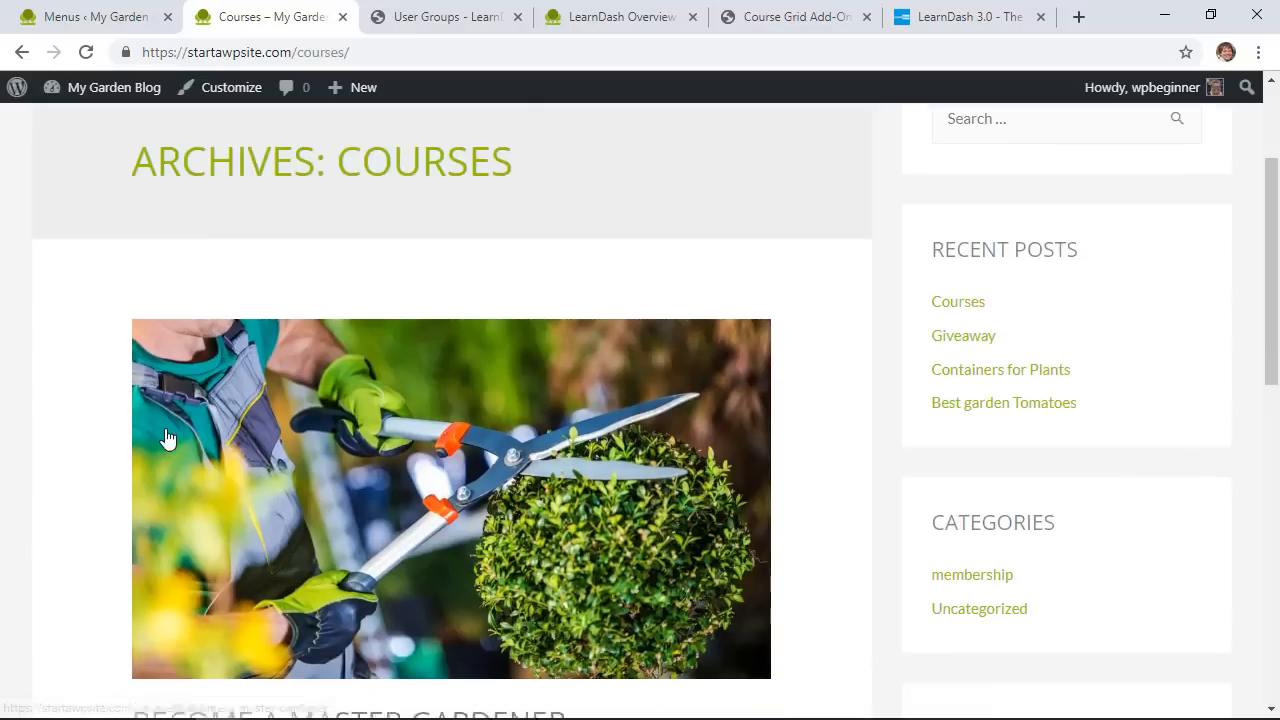
pyautogui.scroll(-2, 137, 489)
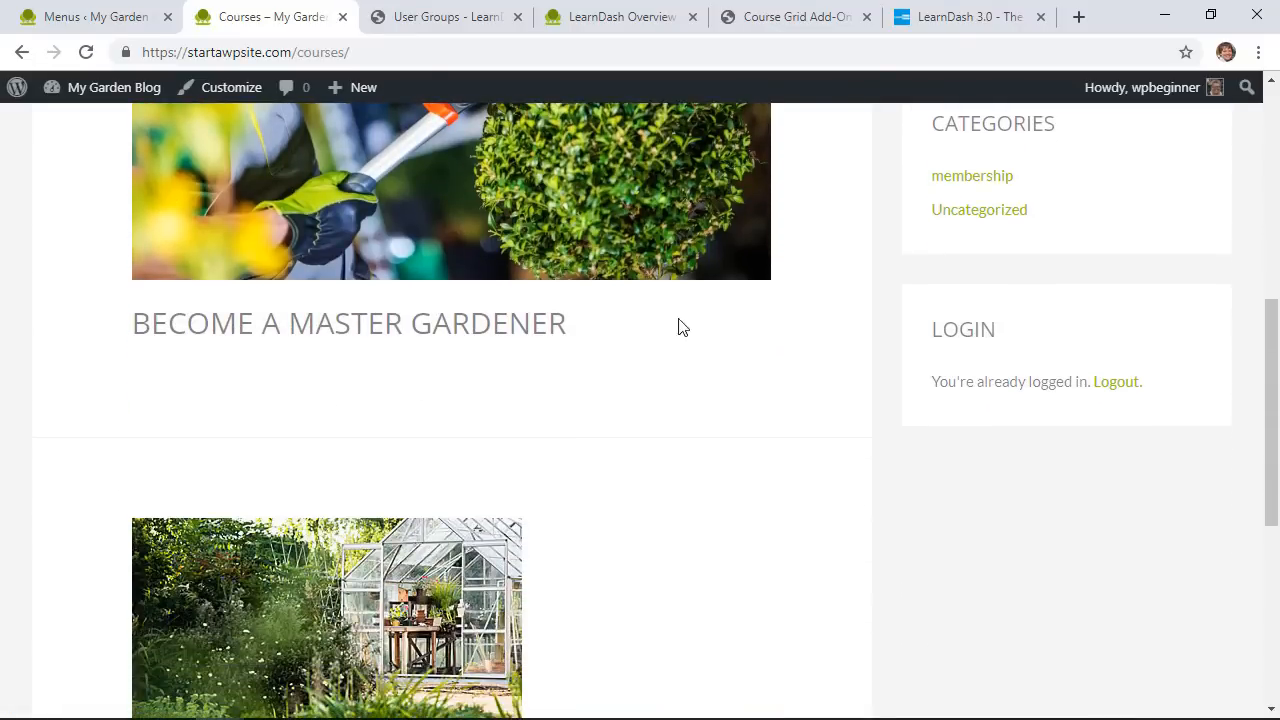
pyautogui.scroll(-3, 750, 557)
# Open the How to grow bigger Tomatoes course and review its progress and course content while logged in
pyautogui.click(500, 534)
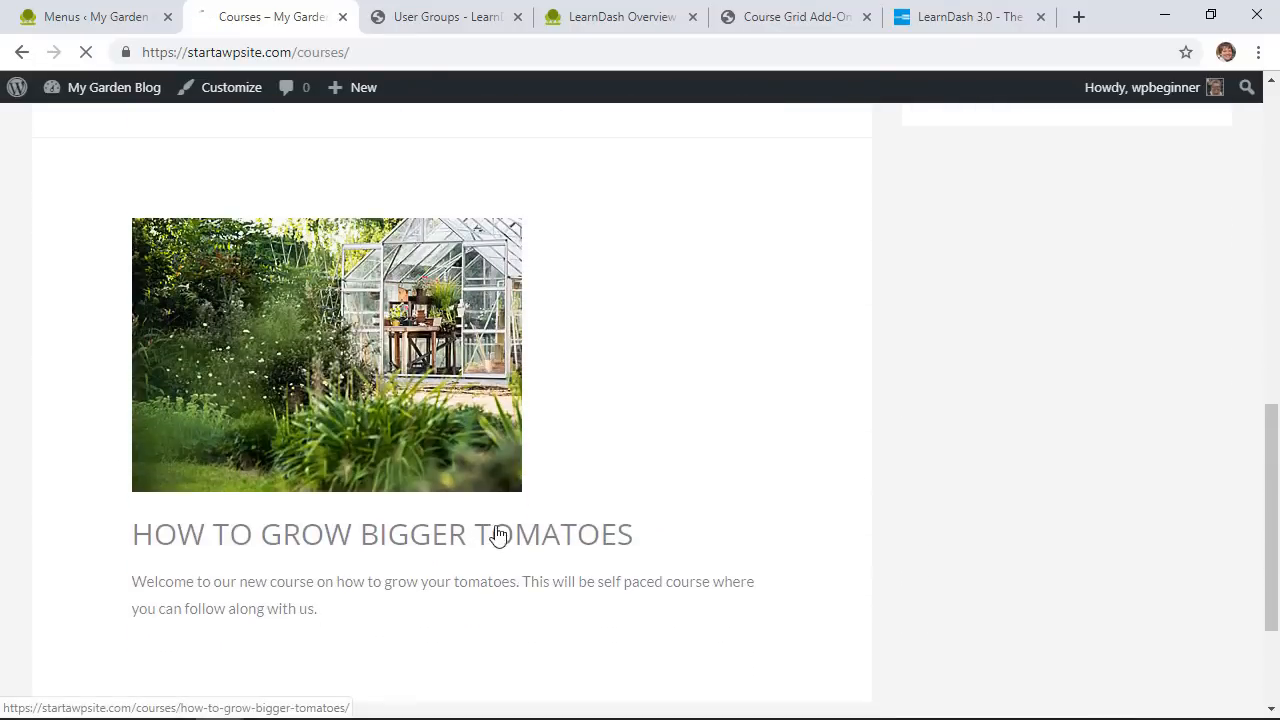
pyautogui.scroll(-2, 674, 483)
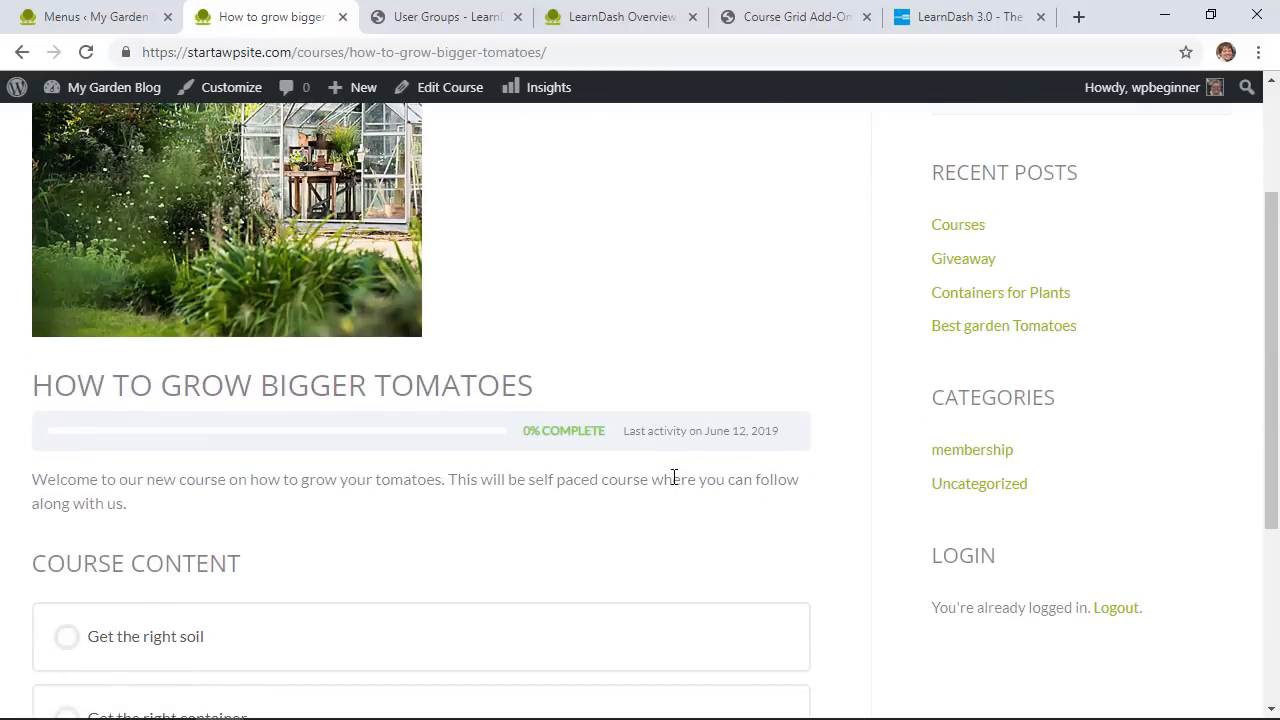
pyautogui.scroll(-1, 653, 480)
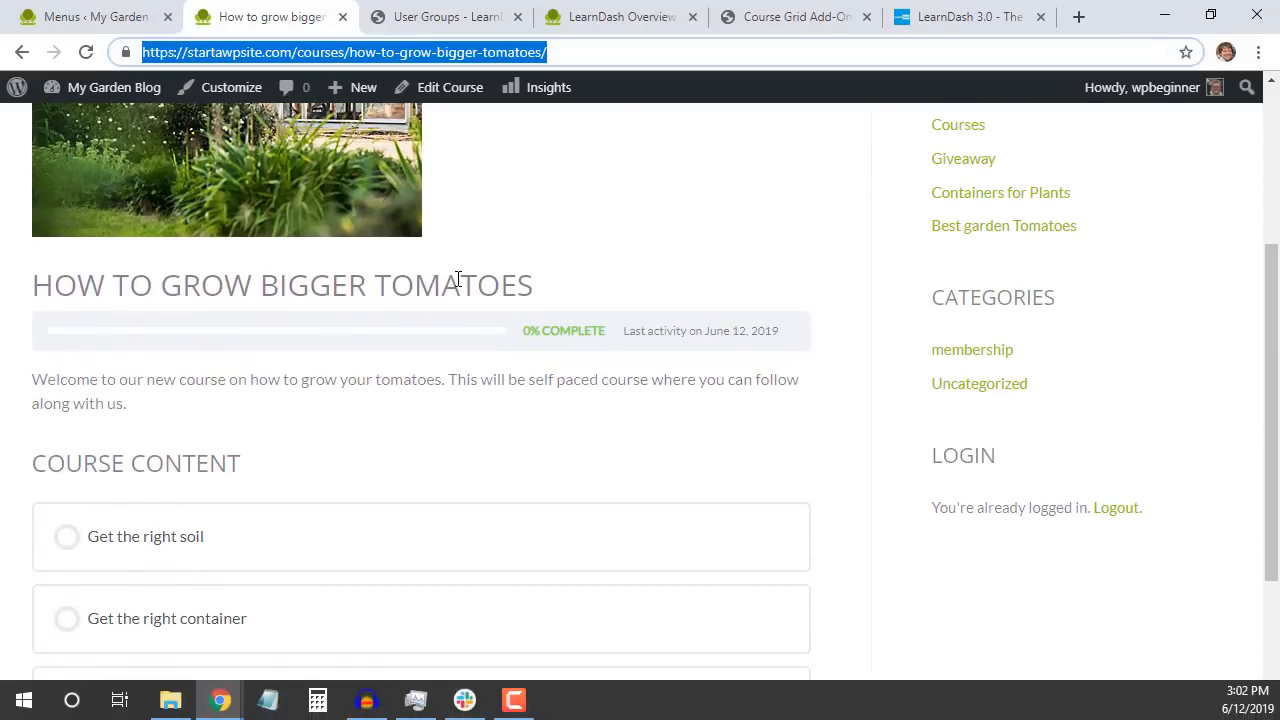
# Return to the courses page, copy its address, and load it in an incognito window
pyautogui.hotkey('alt', 'Left')
pyautogui.click(371, 46)
pyautogui.hotkey('ctrl', 'c')
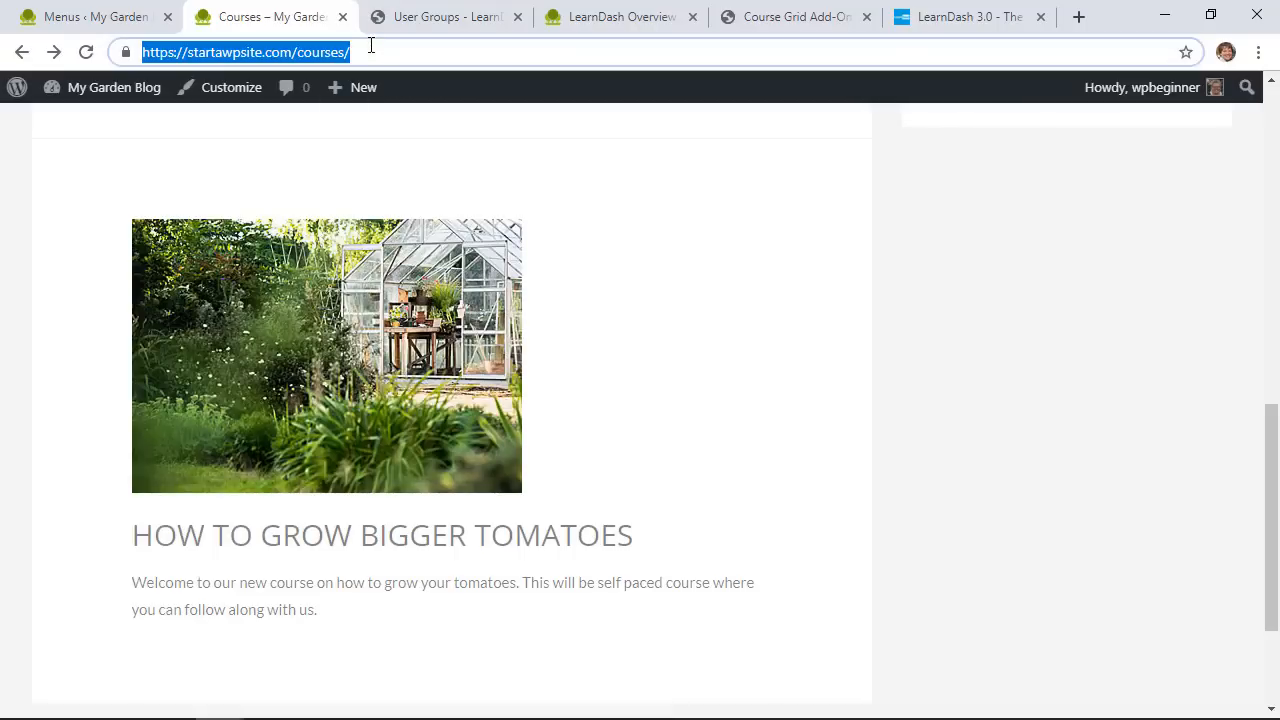
pyautogui.rightClick(222, 700)
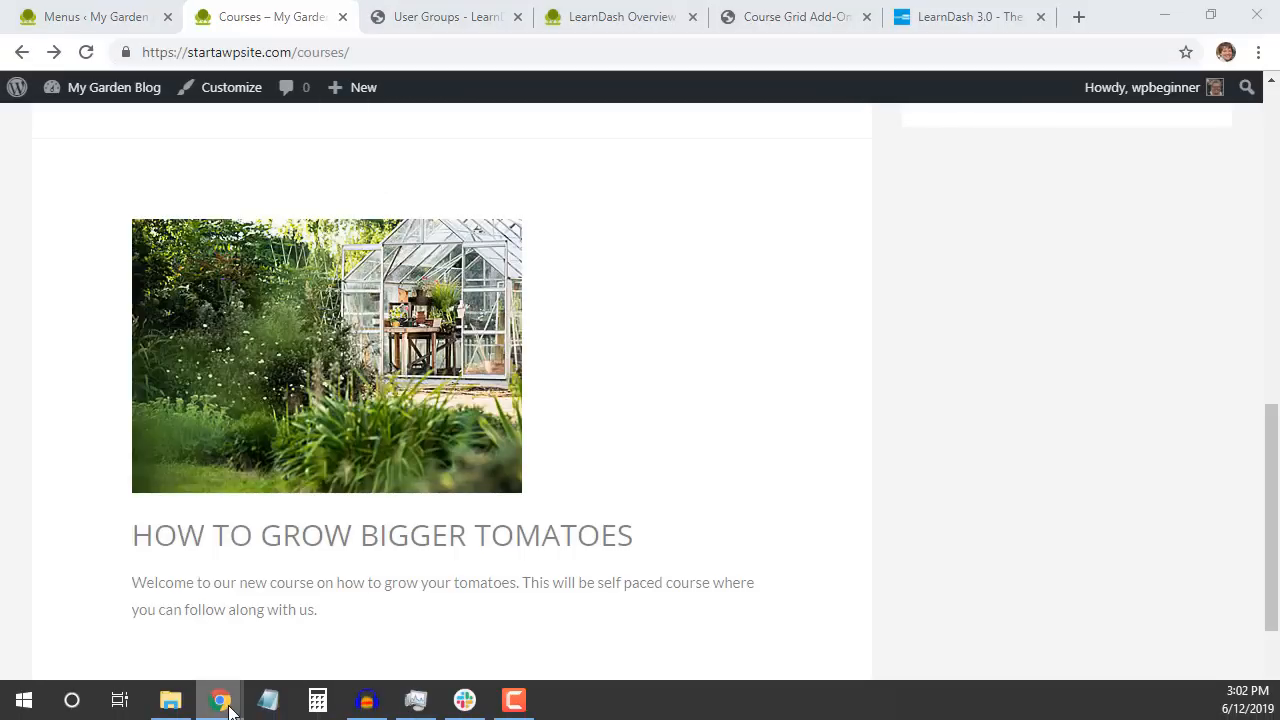
pyautogui.click(243, 544)
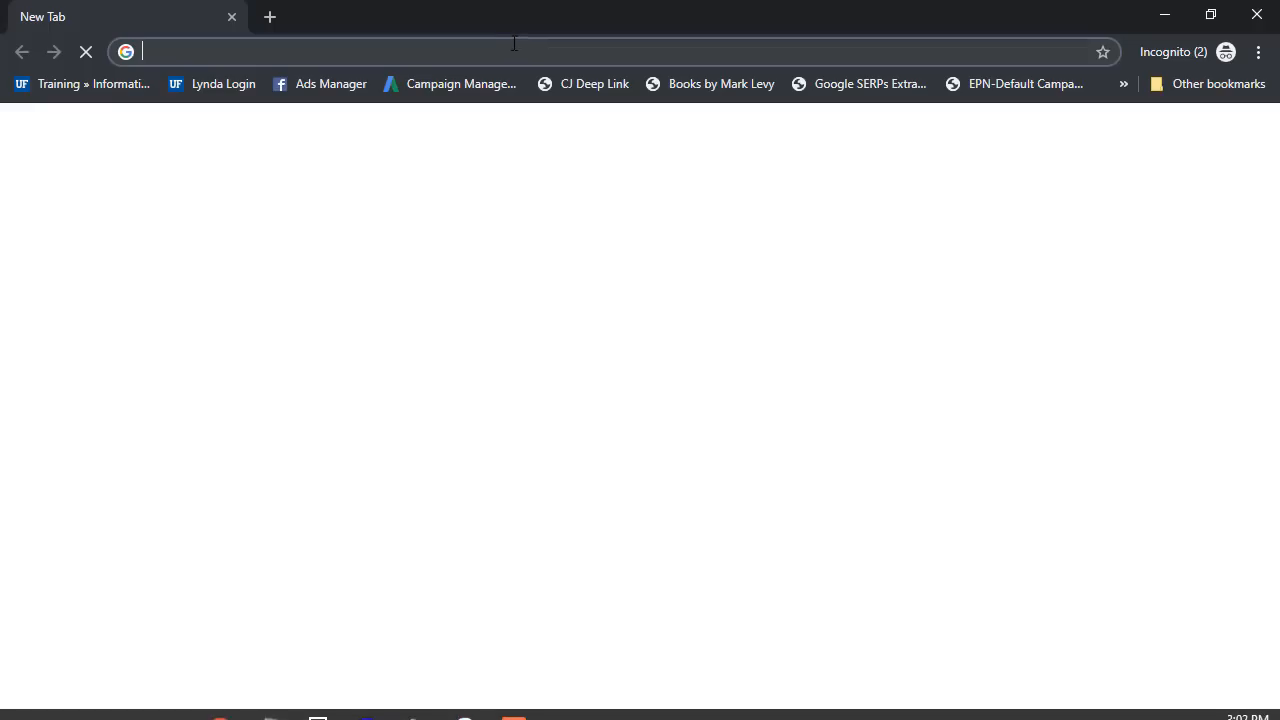
pyautogui.hotkey('ctrl', 'v')
pyautogui.click(499, 98)
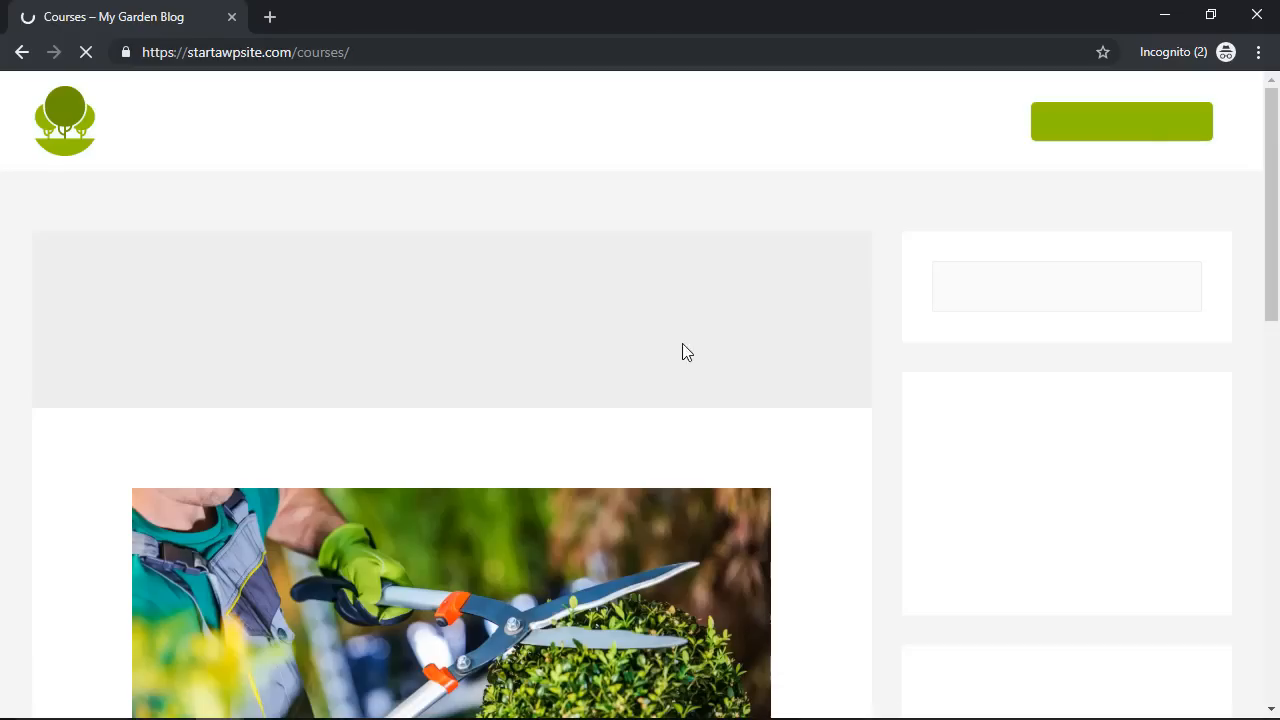
# Open the How to grow bigger Tomatoes course as a logged-out visitor to check its enrollment options
pyautogui.scroll(-4, 729, 377)
pyautogui.scroll(-5, 727, 538)
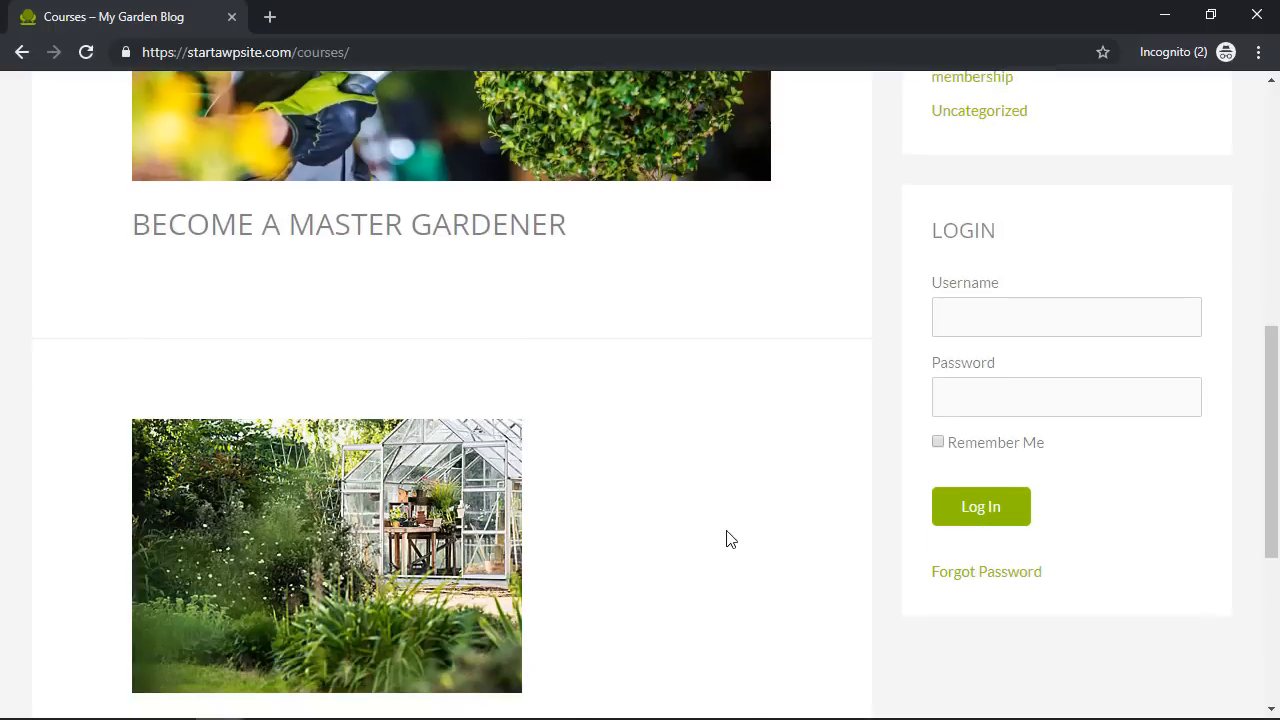
pyautogui.click(510, 481)
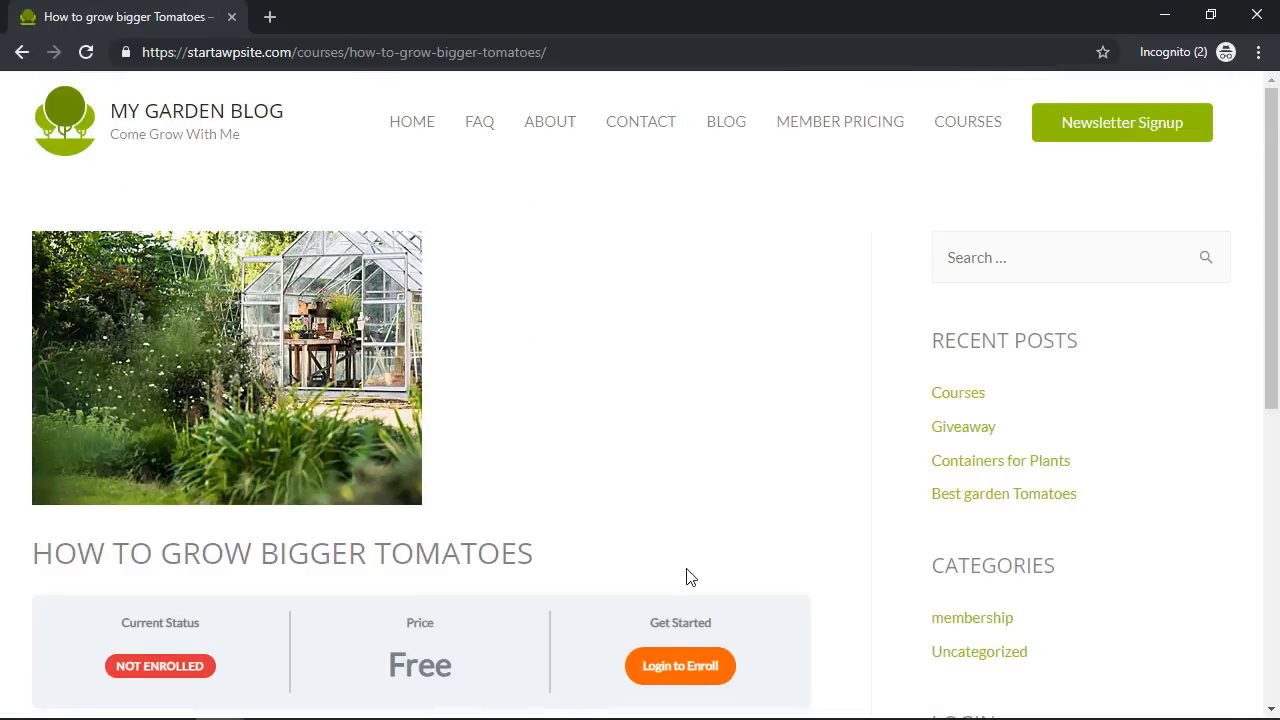
# Return to the course list, open the Become a master gardener course, and test its Take this Course payment link
pyautogui.hotkey('alt', 'Left')
pyautogui.scroll(5, 680, 548)
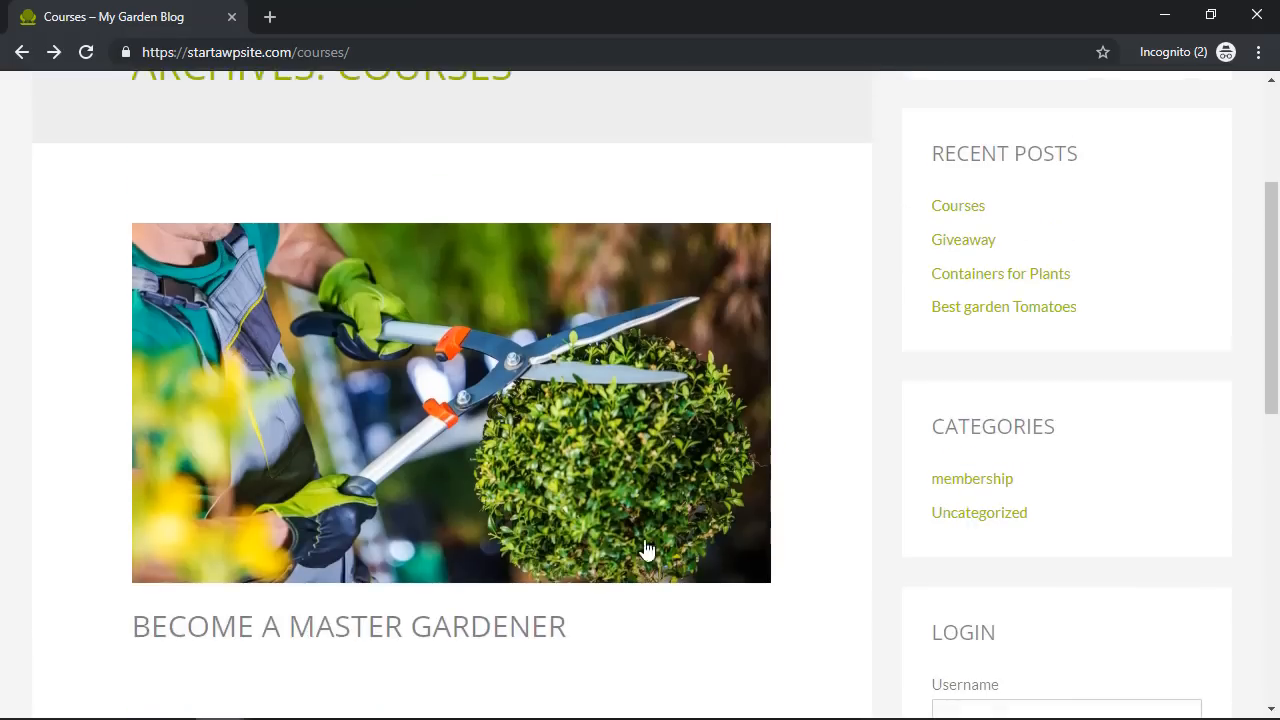
pyautogui.click(466, 630)
pyautogui.scroll(-4, 668, 575)
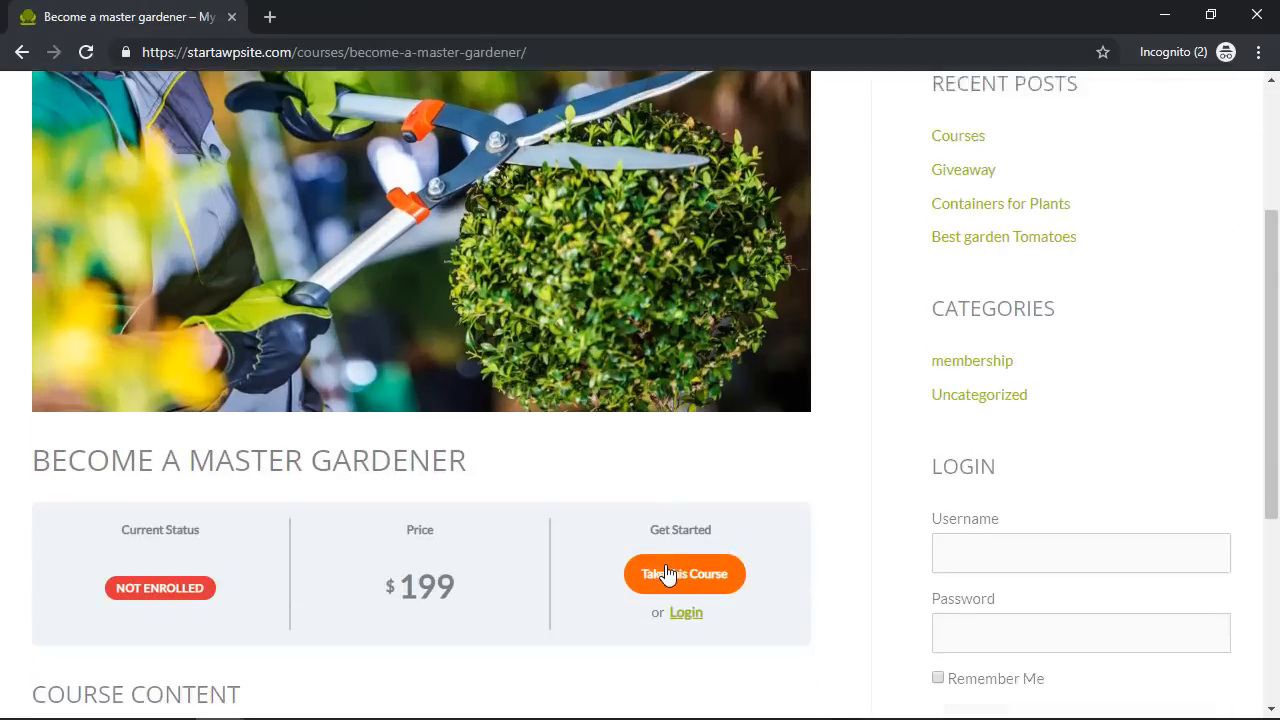
pyautogui.scroll(-3, 690, 558)
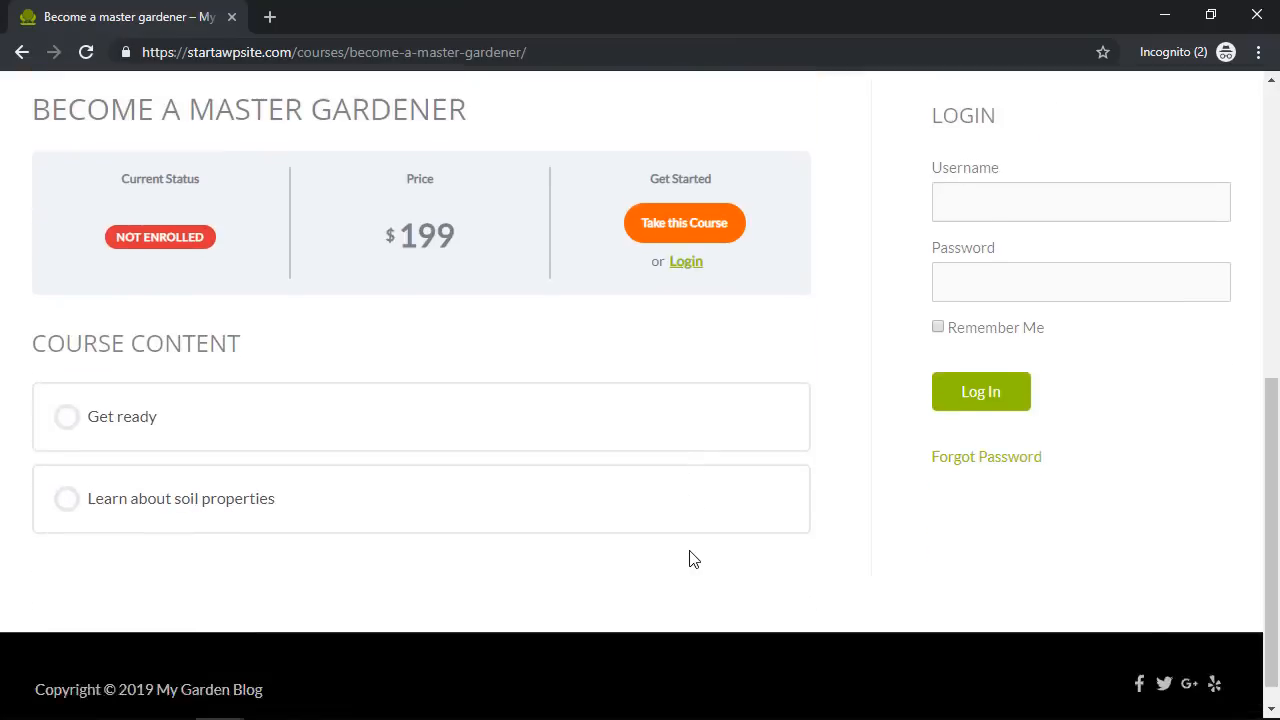
pyautogui.click(678, 205)
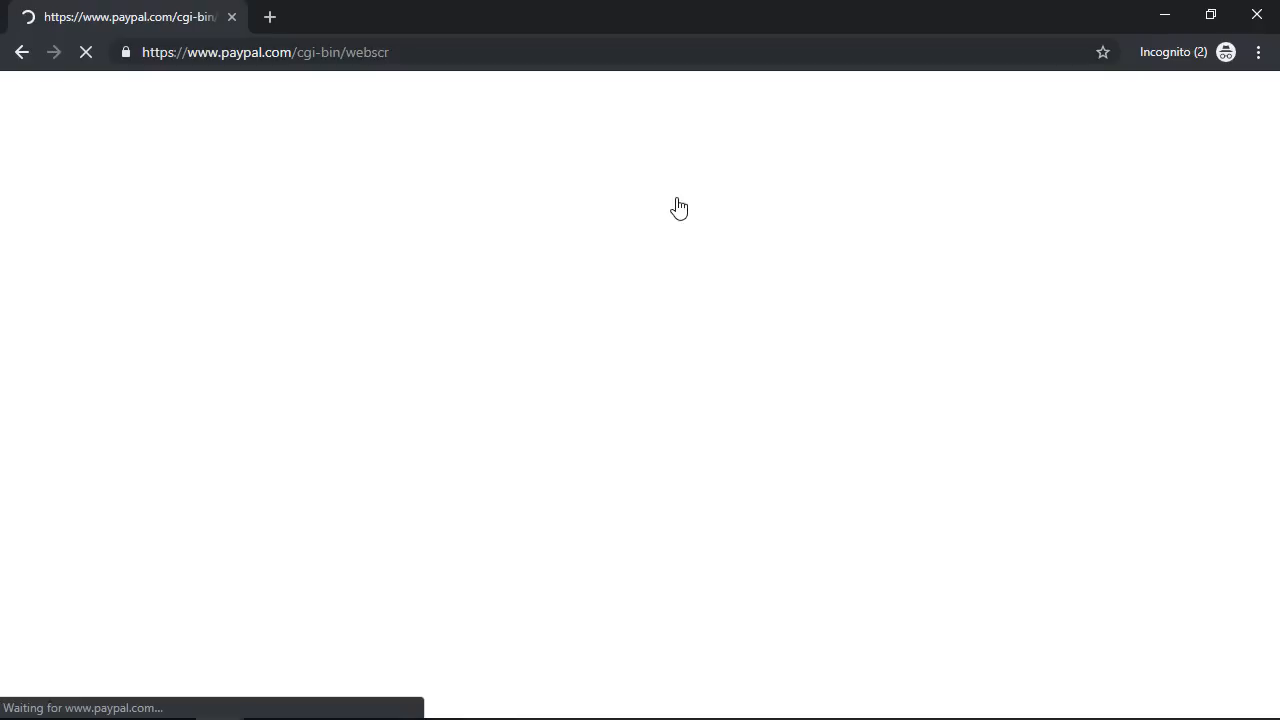